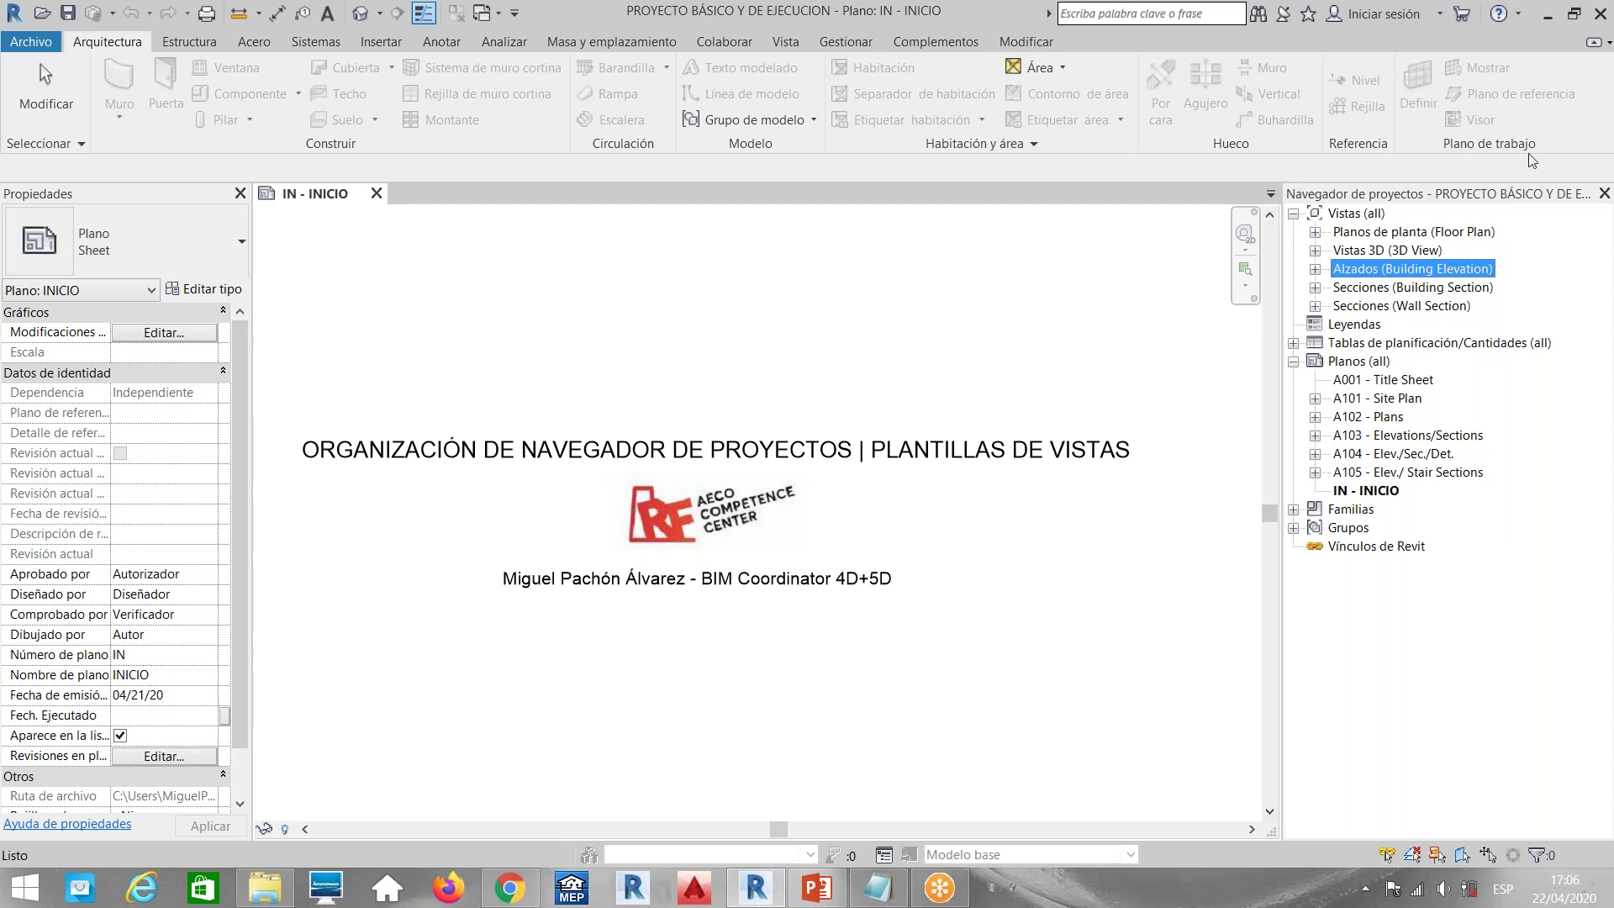
Close the project browser, enable Navegador de proyectos again in the user interface options, and dock it opposite the Properties palette
click(1604, 193)
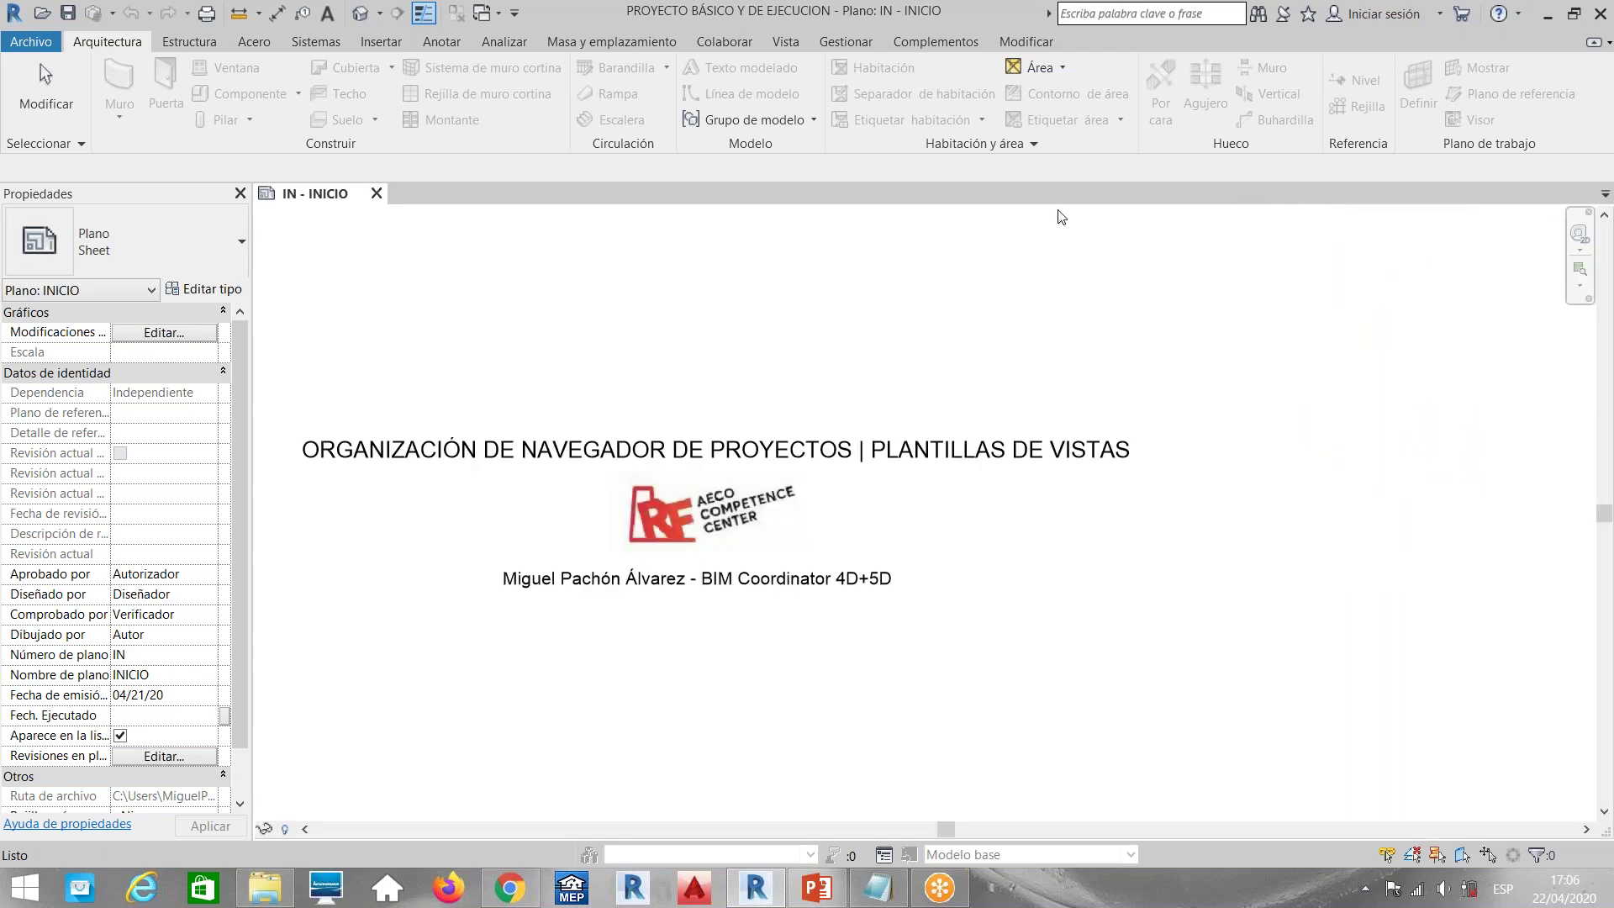
click(790, 42)
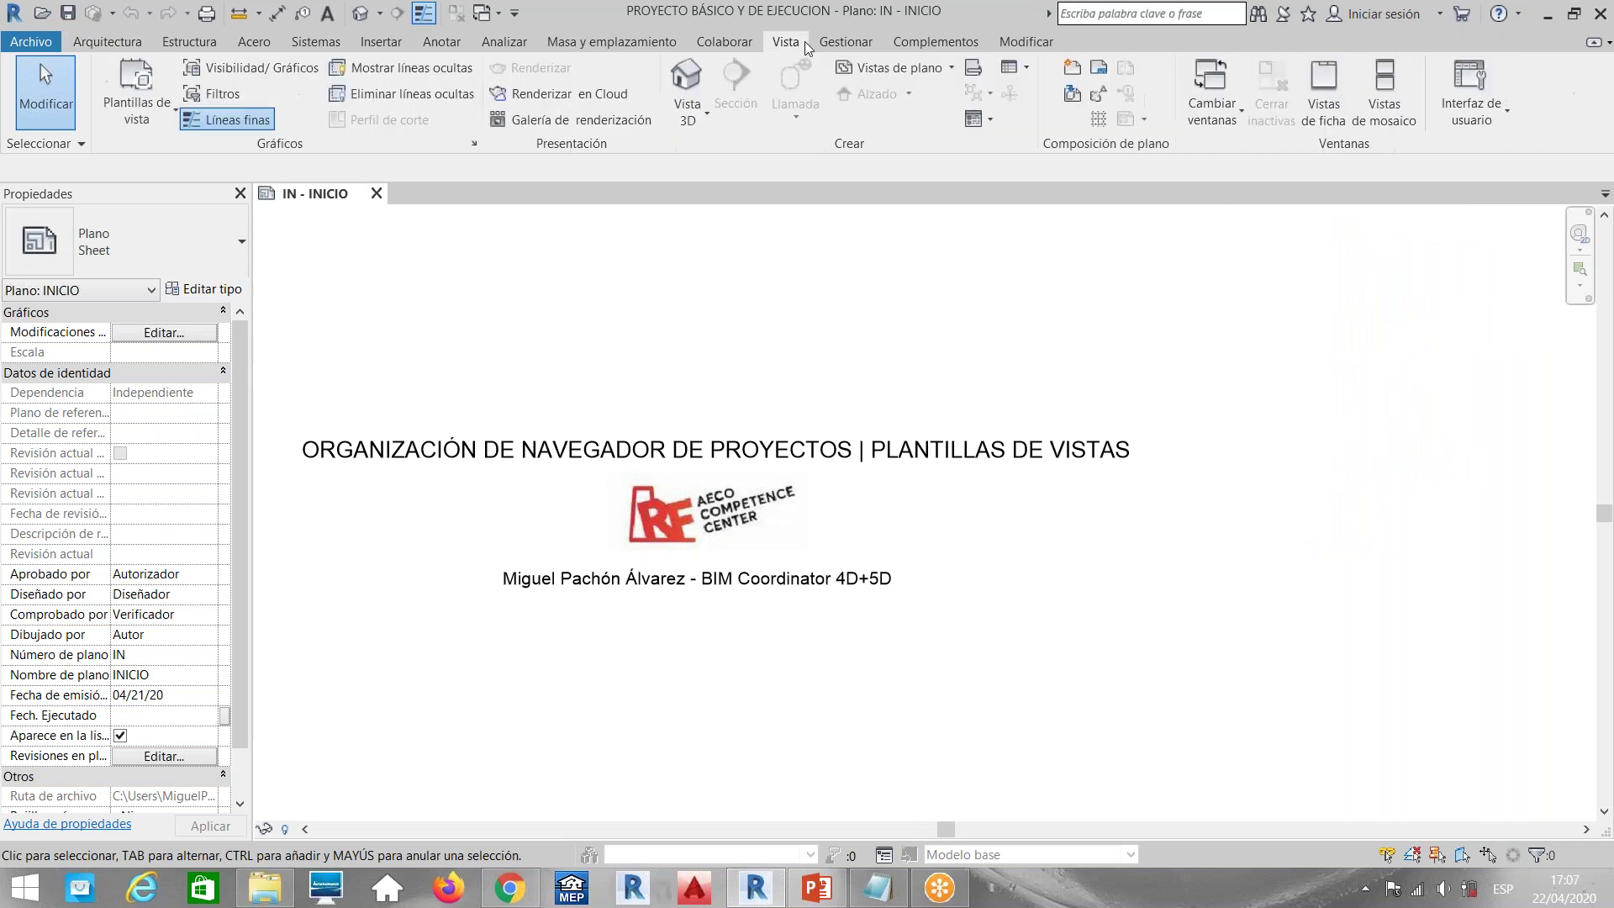
click(1484, 119)
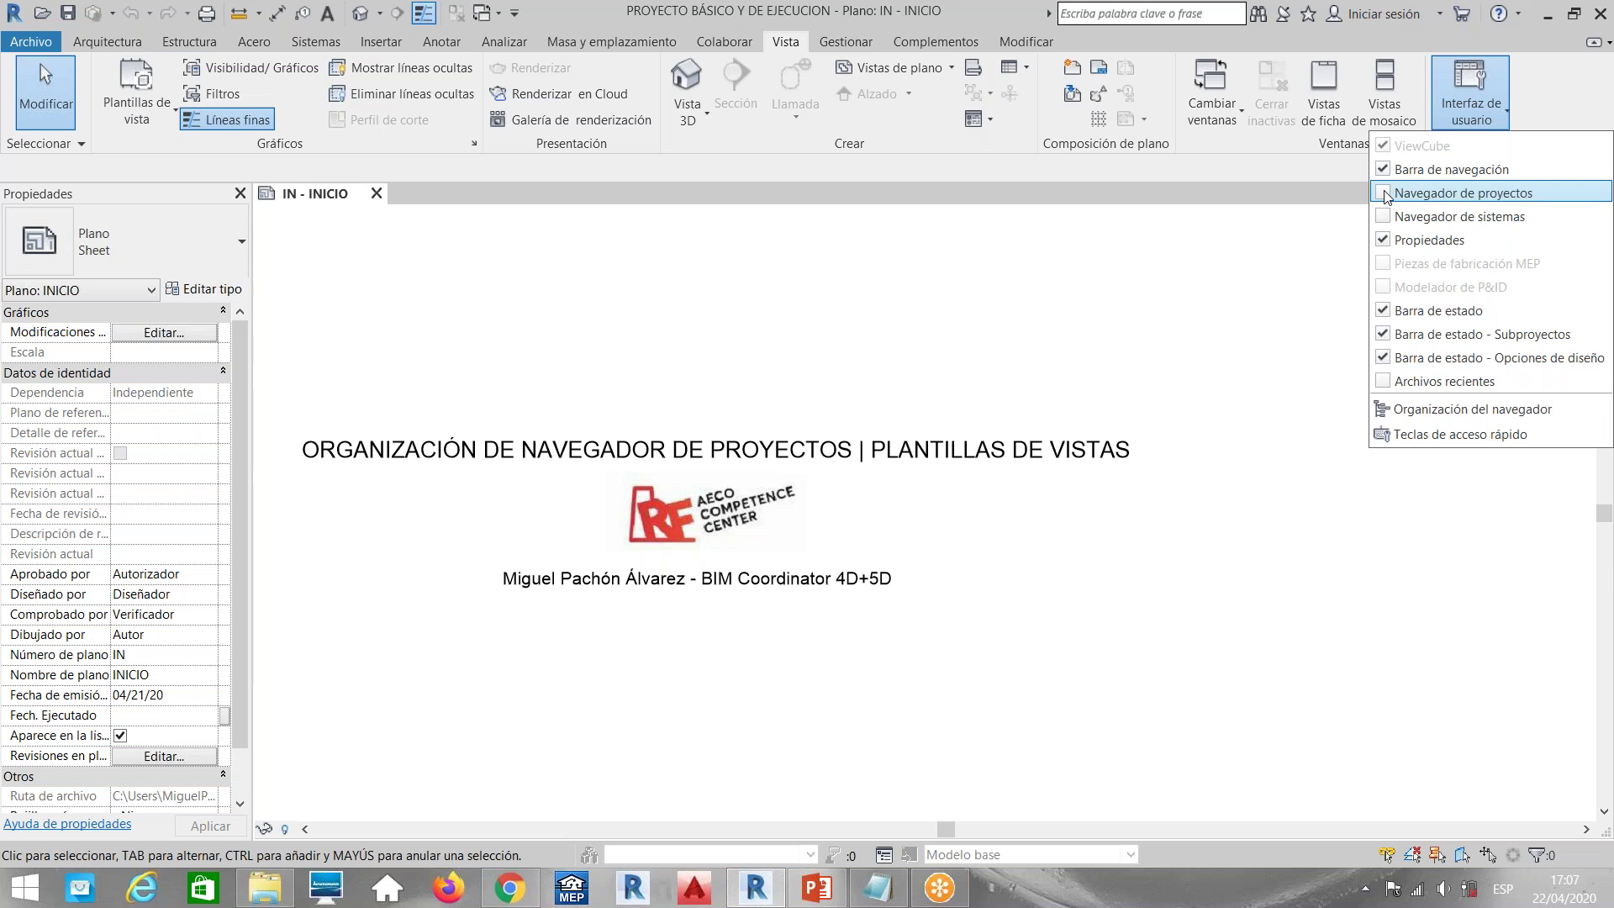
click(1388, 196)
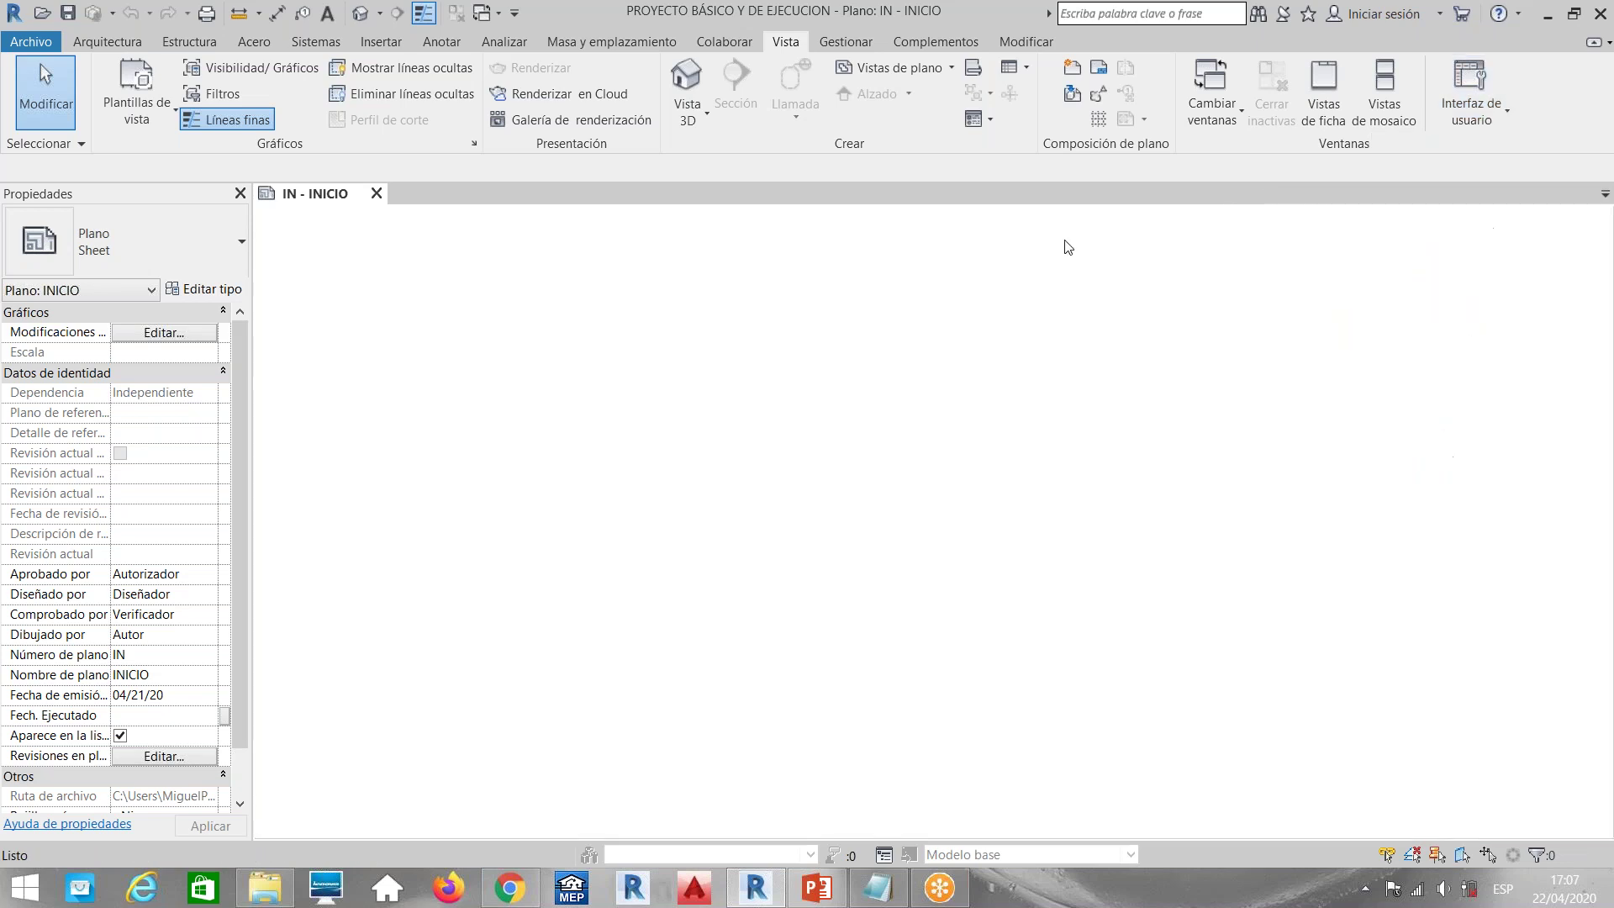
drag(1007, 239, 1574, 320)
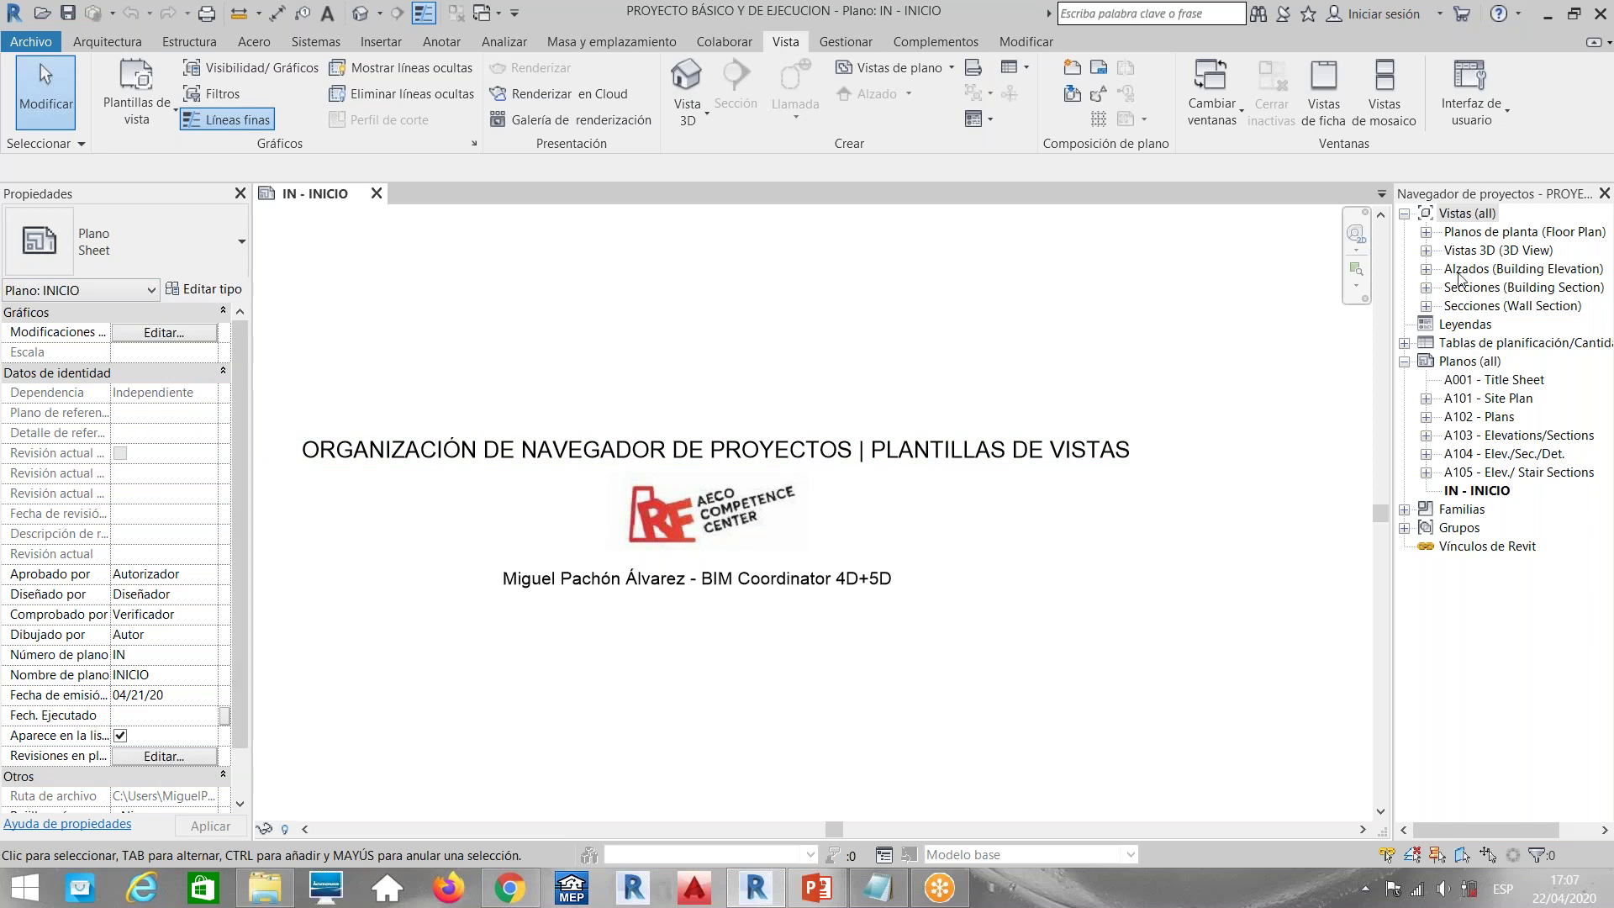
Select entries under the views, sheets and schedules in the project browser, and collapse the Planos (all) and Vistas (all) branches
click(1460, 274)
click(1471, 287)
click(1484, 383)
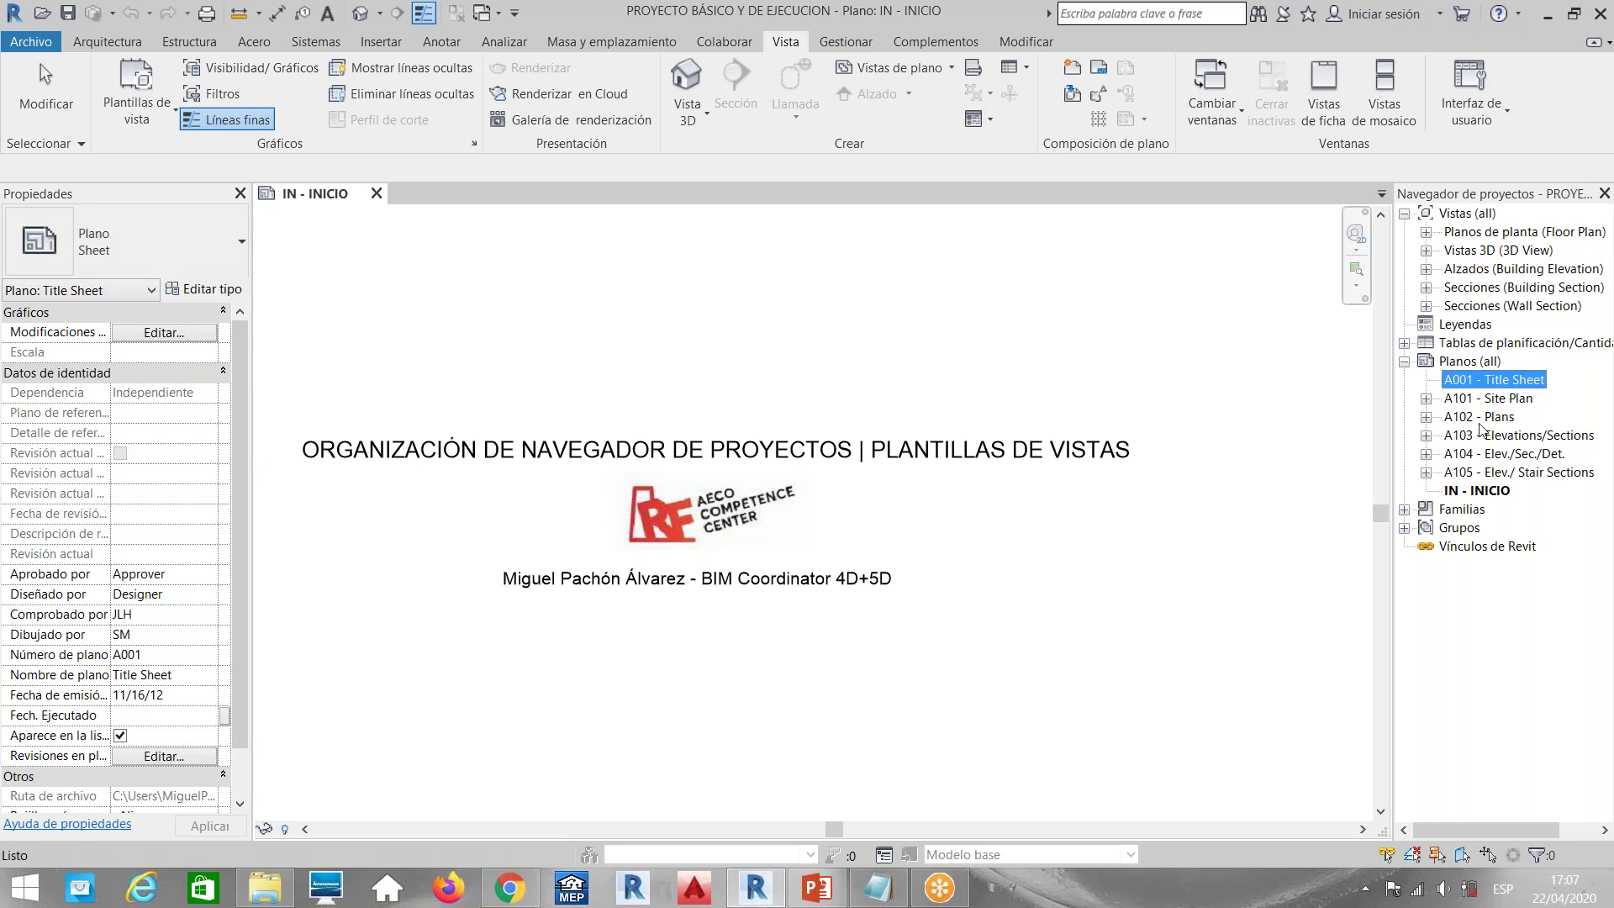
click(1483, 398)
click(1487, 344)
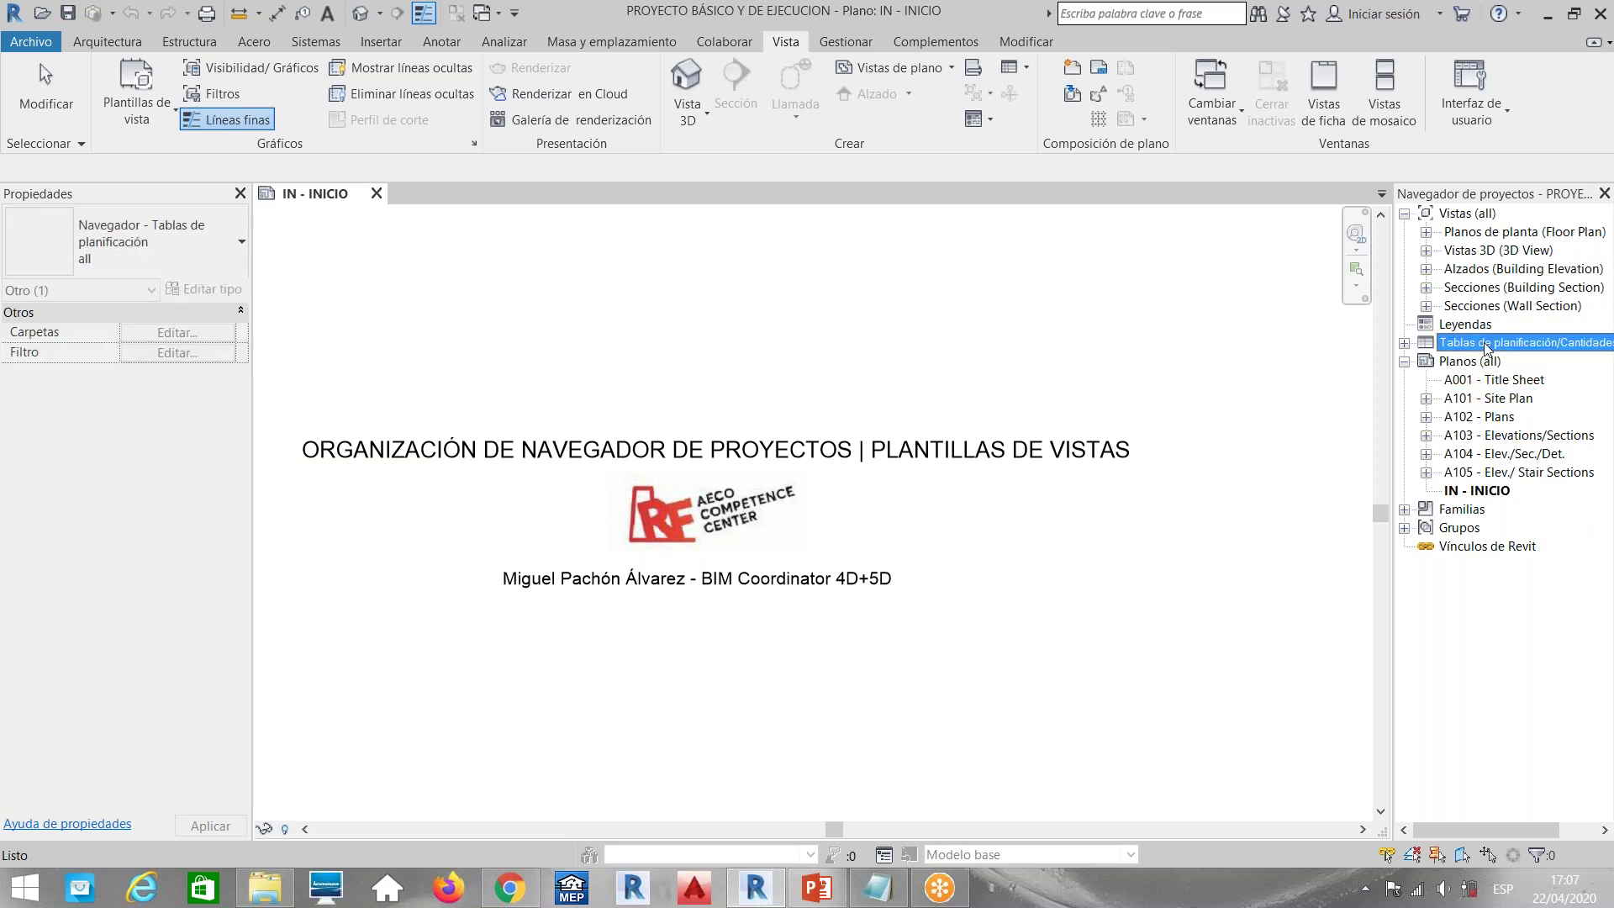
click(1404, 362)
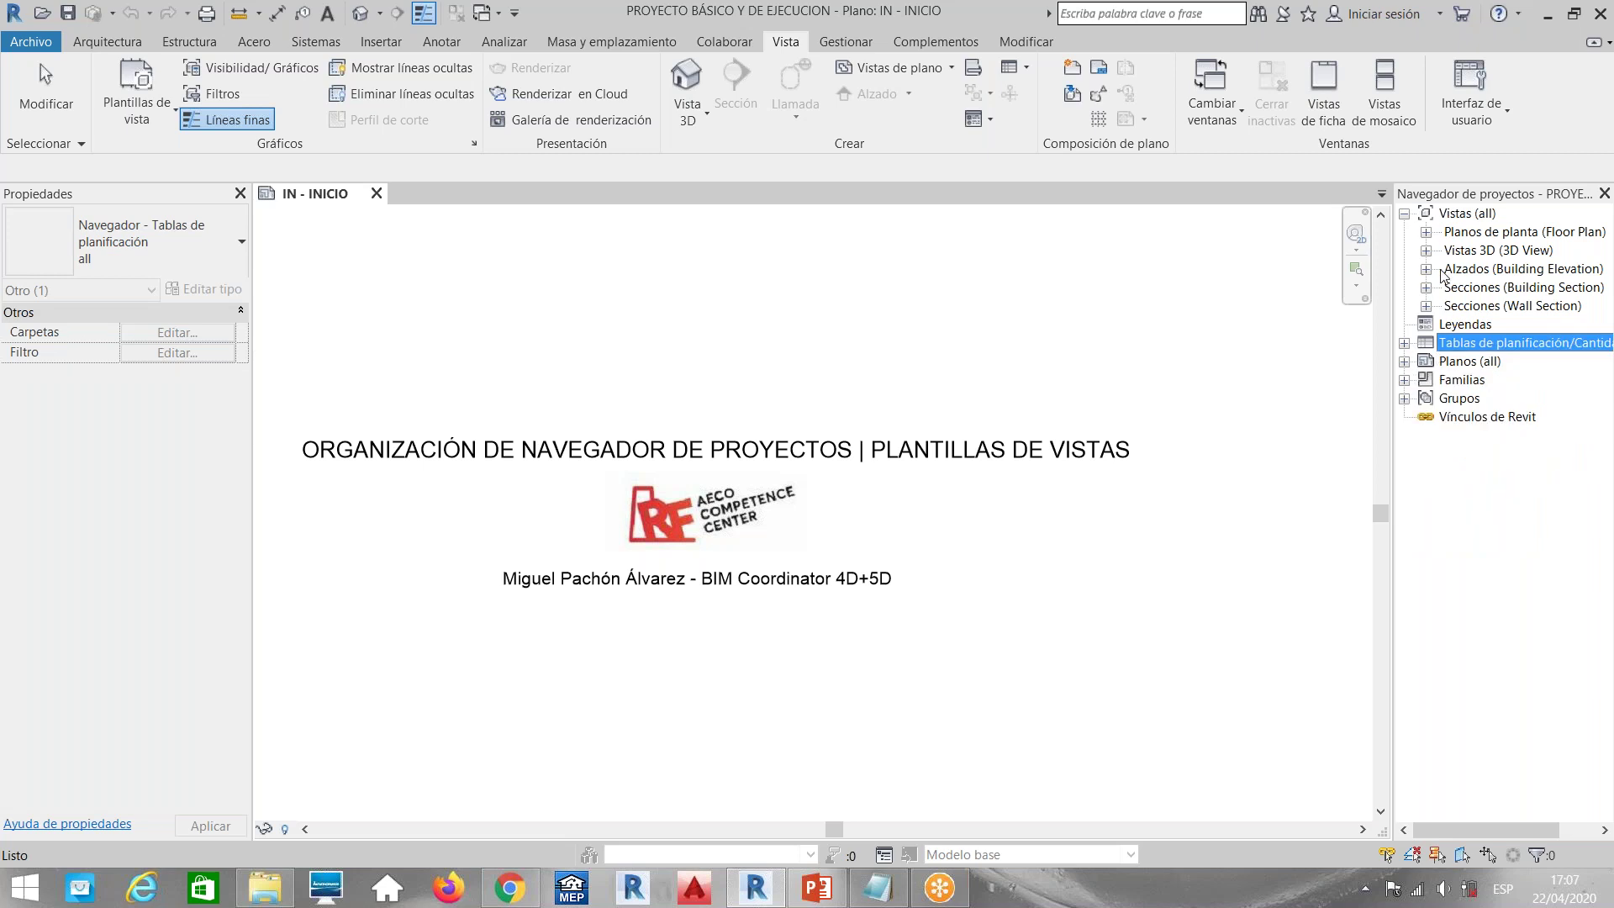
click(1404, 214)
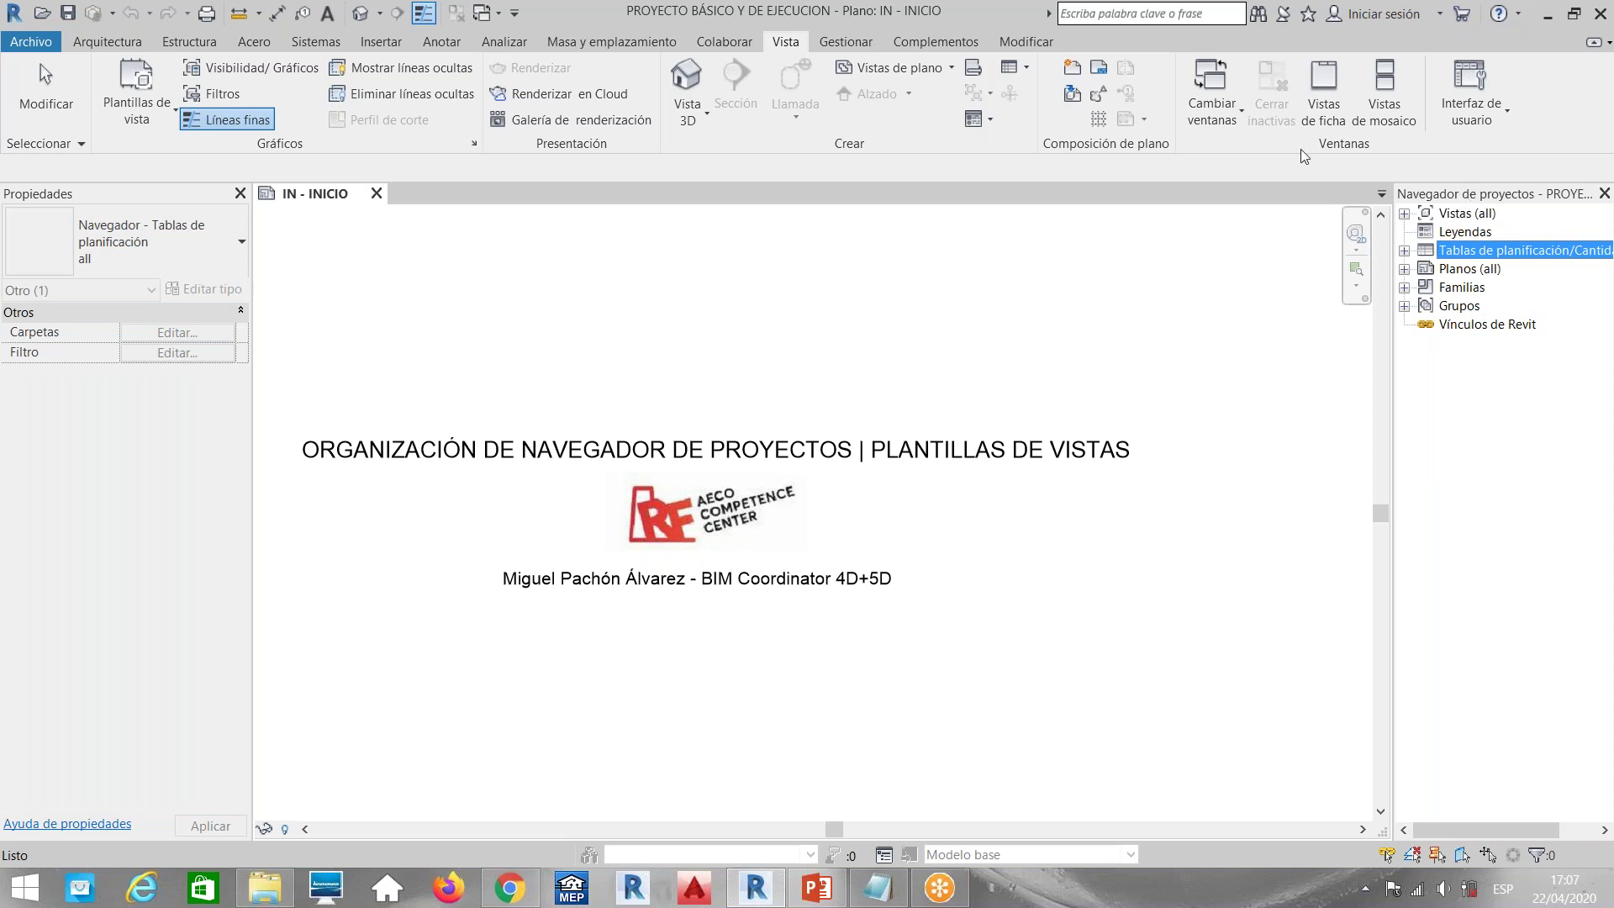
Examine which commands the project browser offers for the schedules, Vistas (all) and Leyendas categories
click(1191, 301)
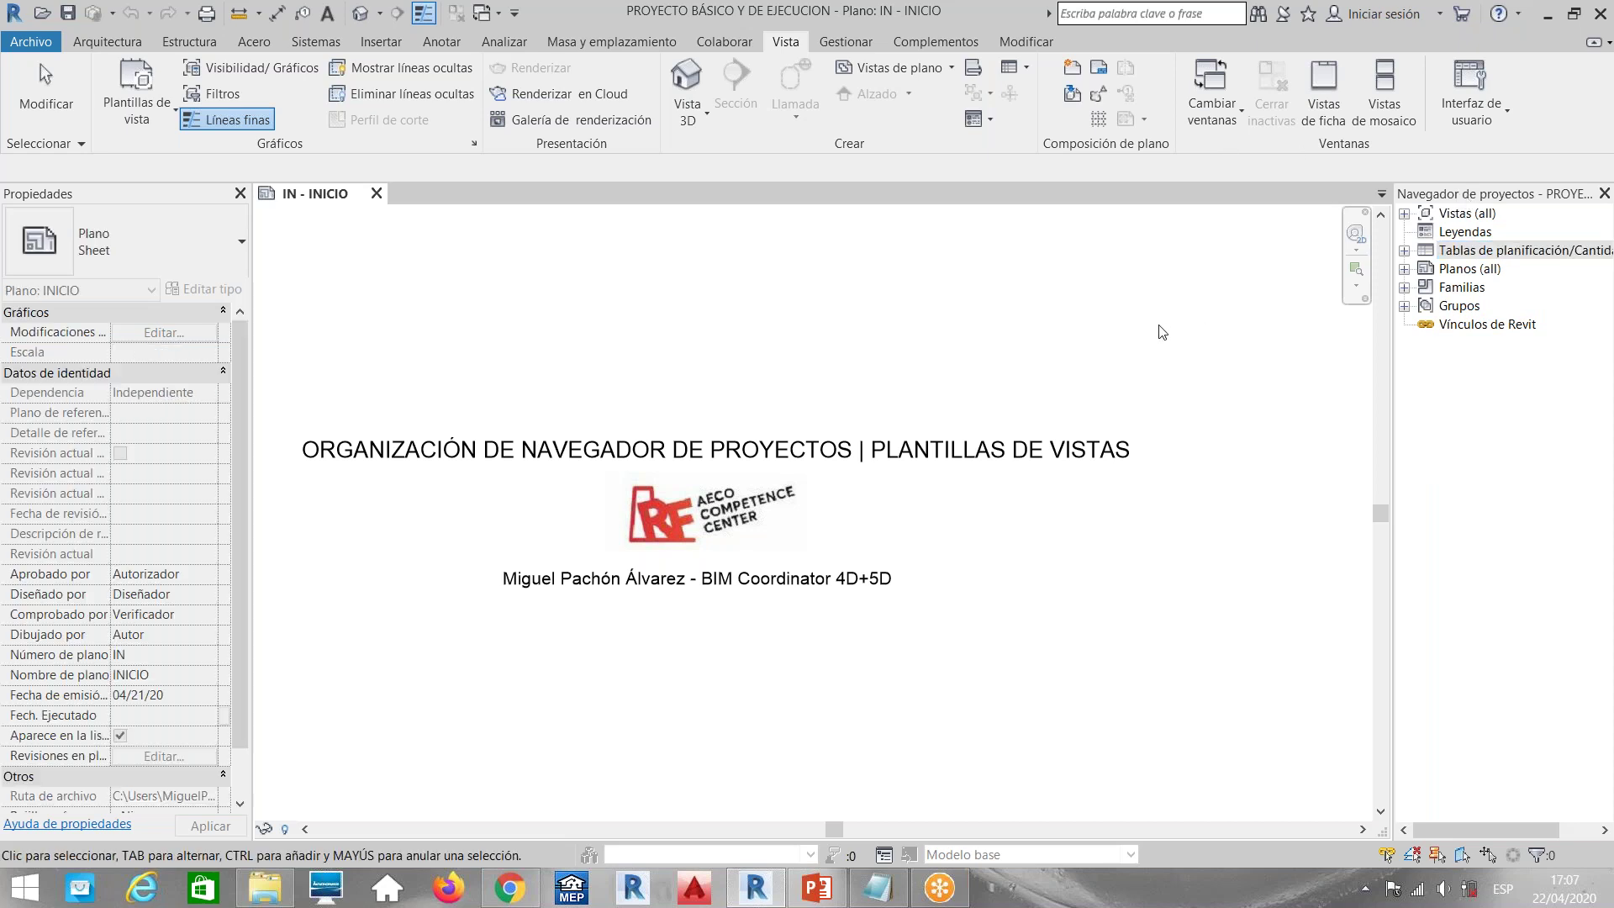
scroll(1191, 301, down, 2)
right_click(1479, 250)
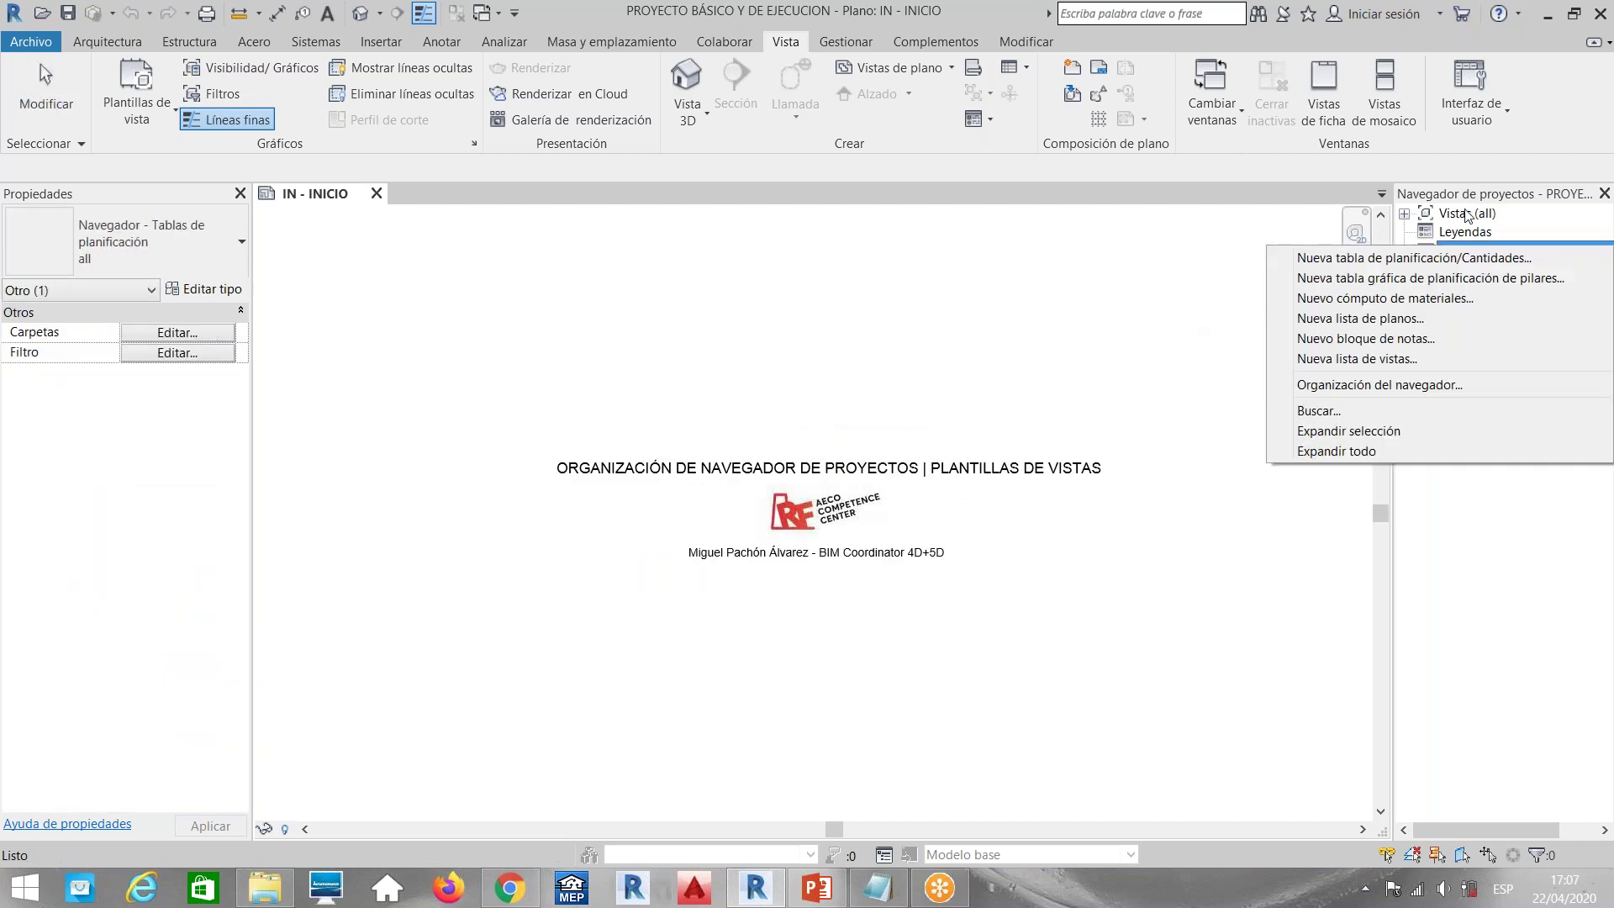
click(1468, 215)
right_click(1467, 217)
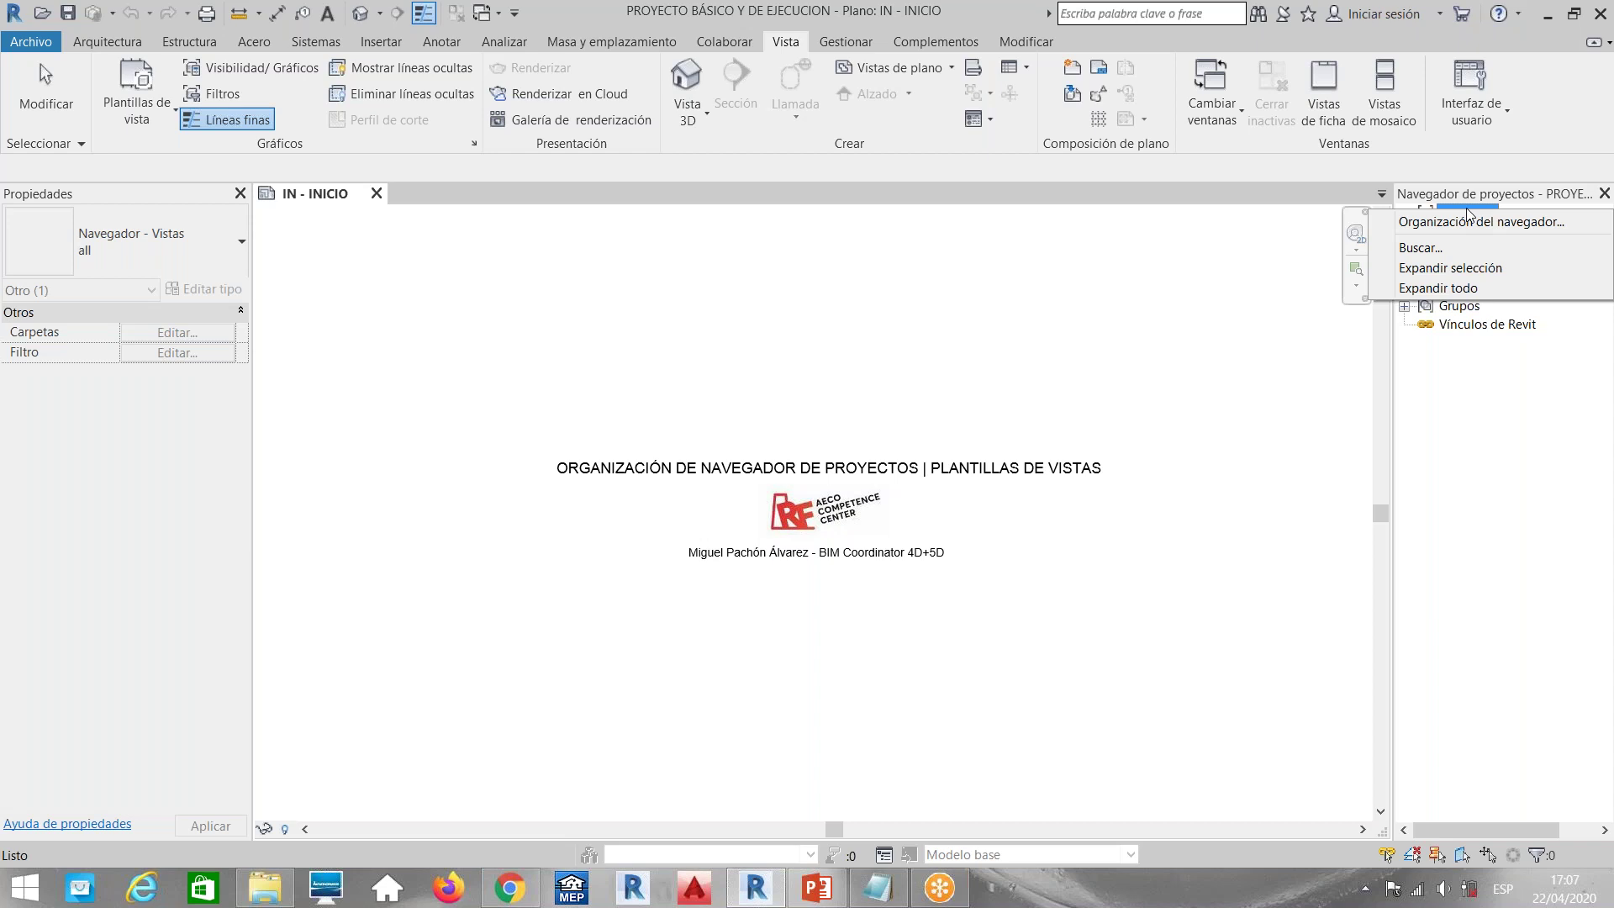
key(Escape)
right_click(1467, 232)
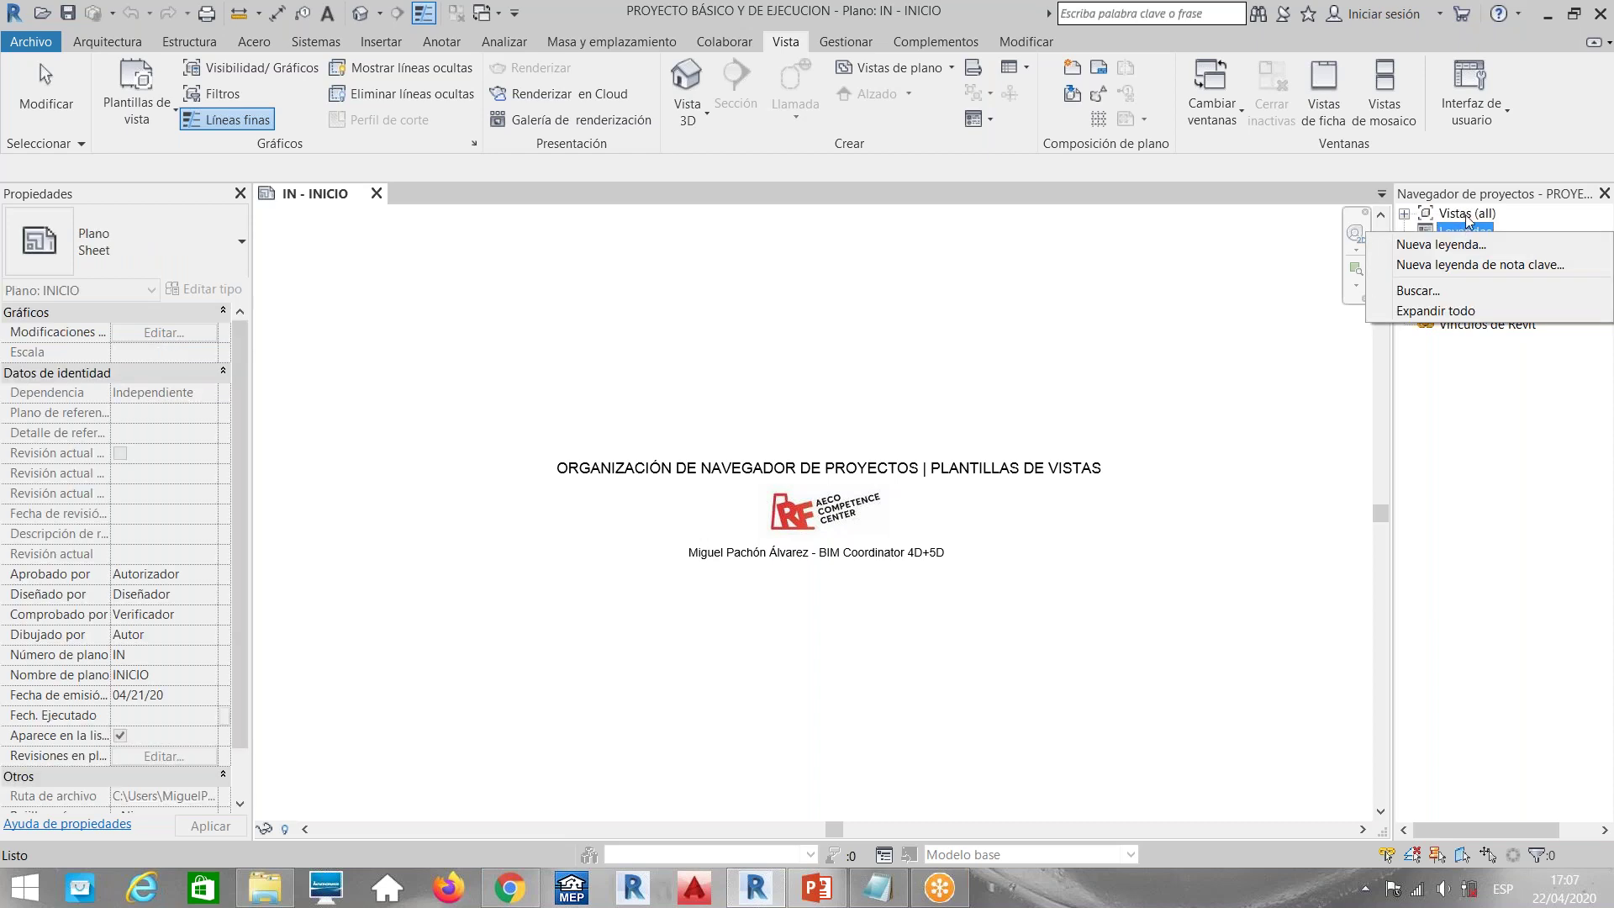
click(1467, 214)
right_click(1467, 250)
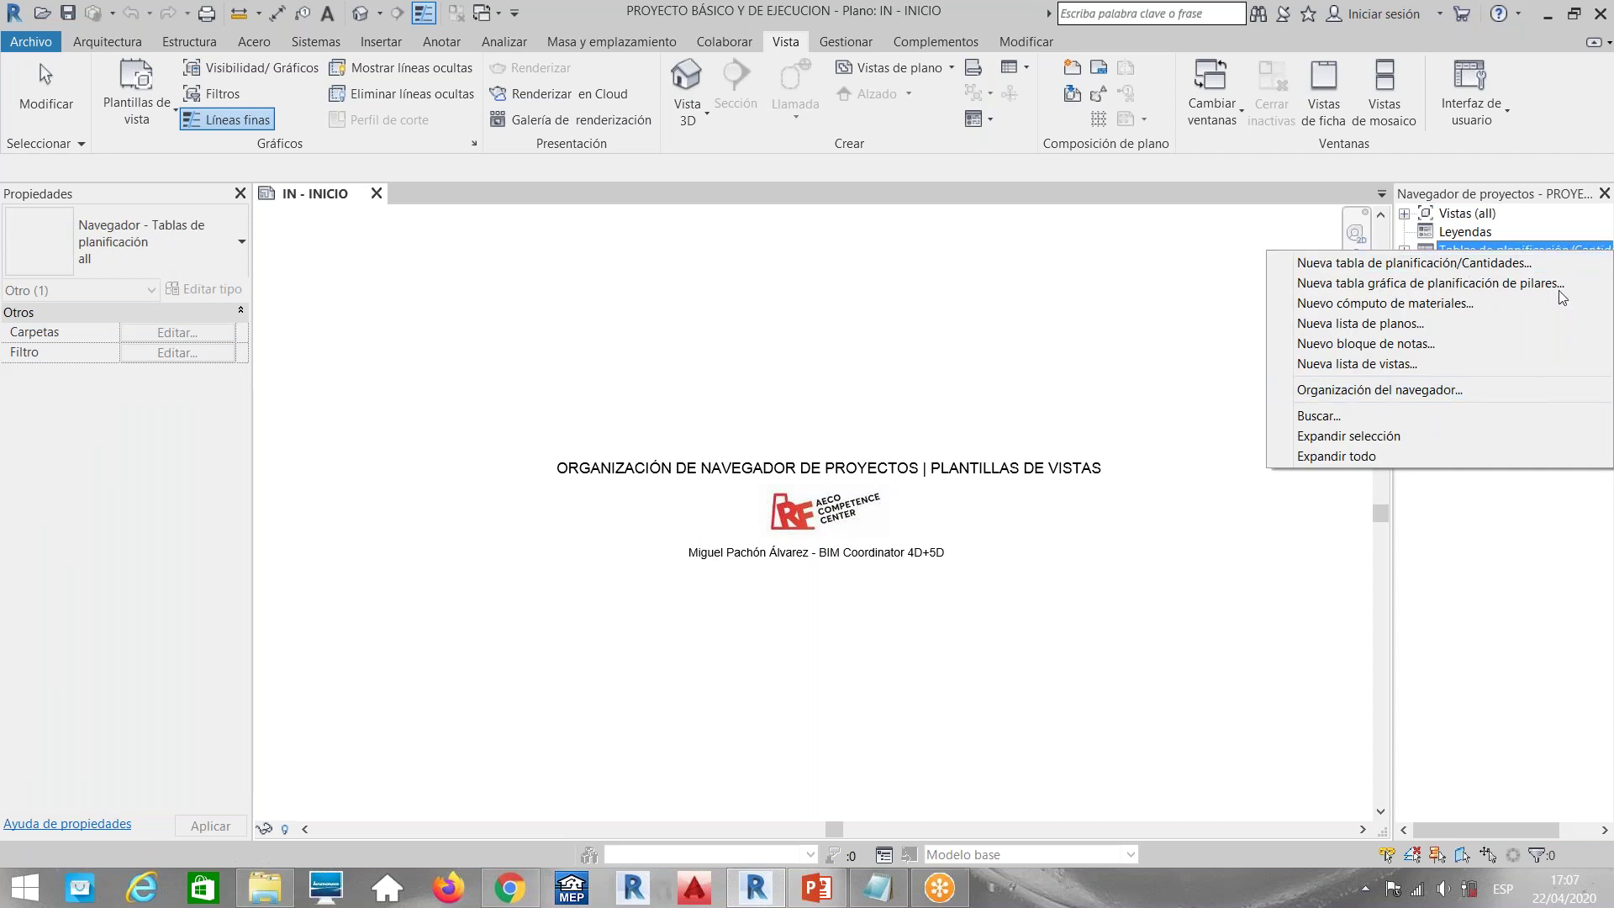
click(1439, 215)
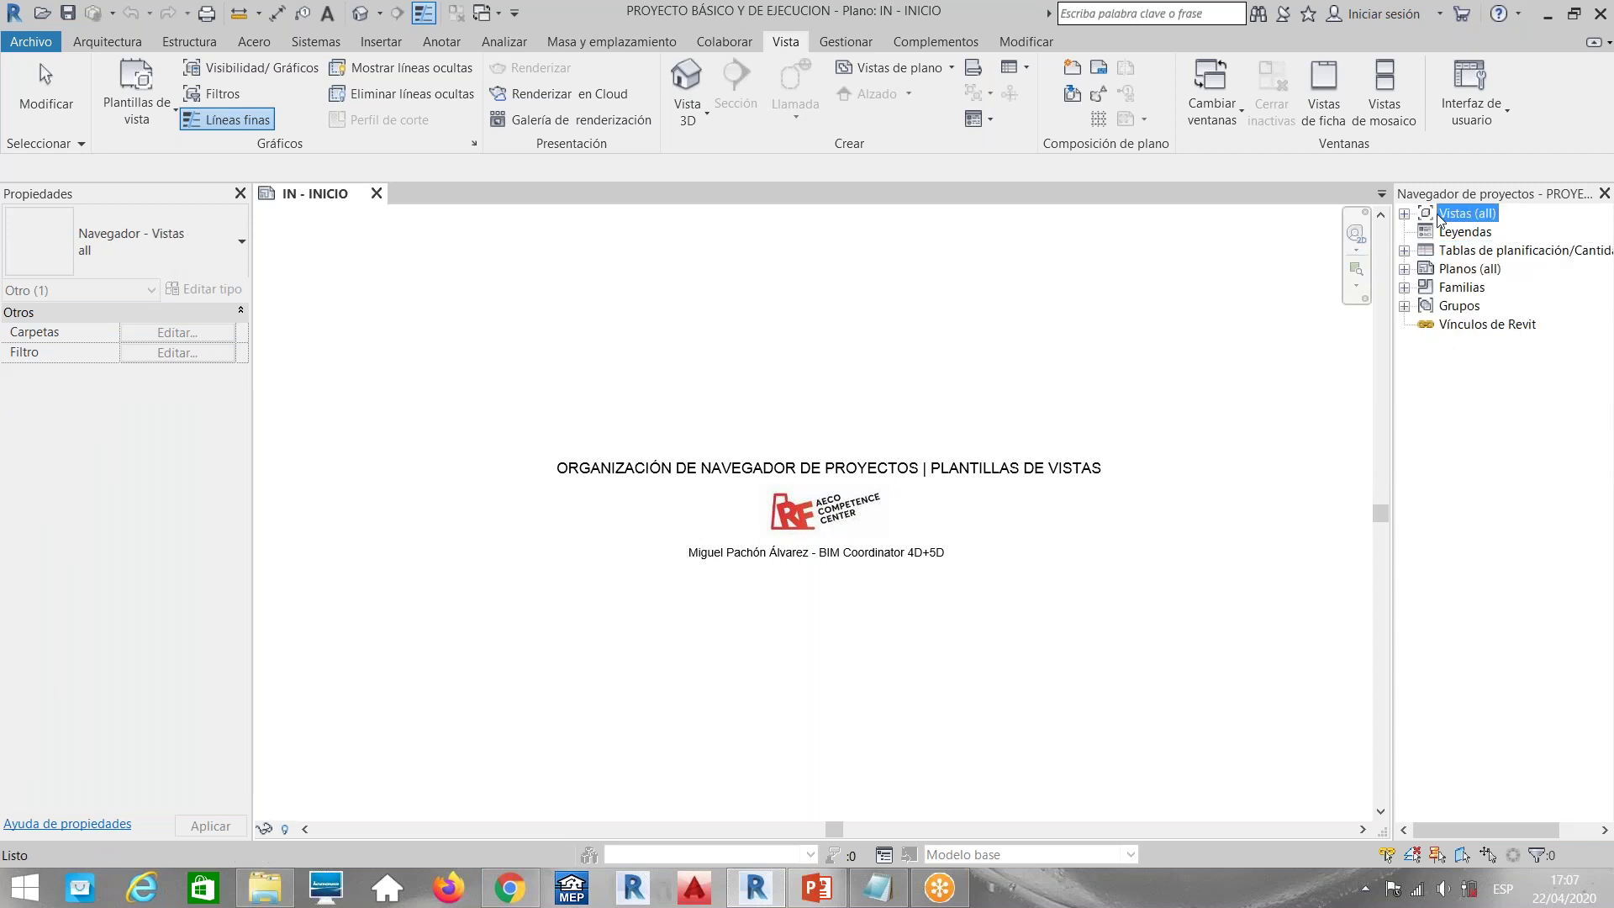
Expand the Vistas (all), Tablas de planificación/Cantidades and Planos (all) branches in the project browser
double_click(1440, 217)
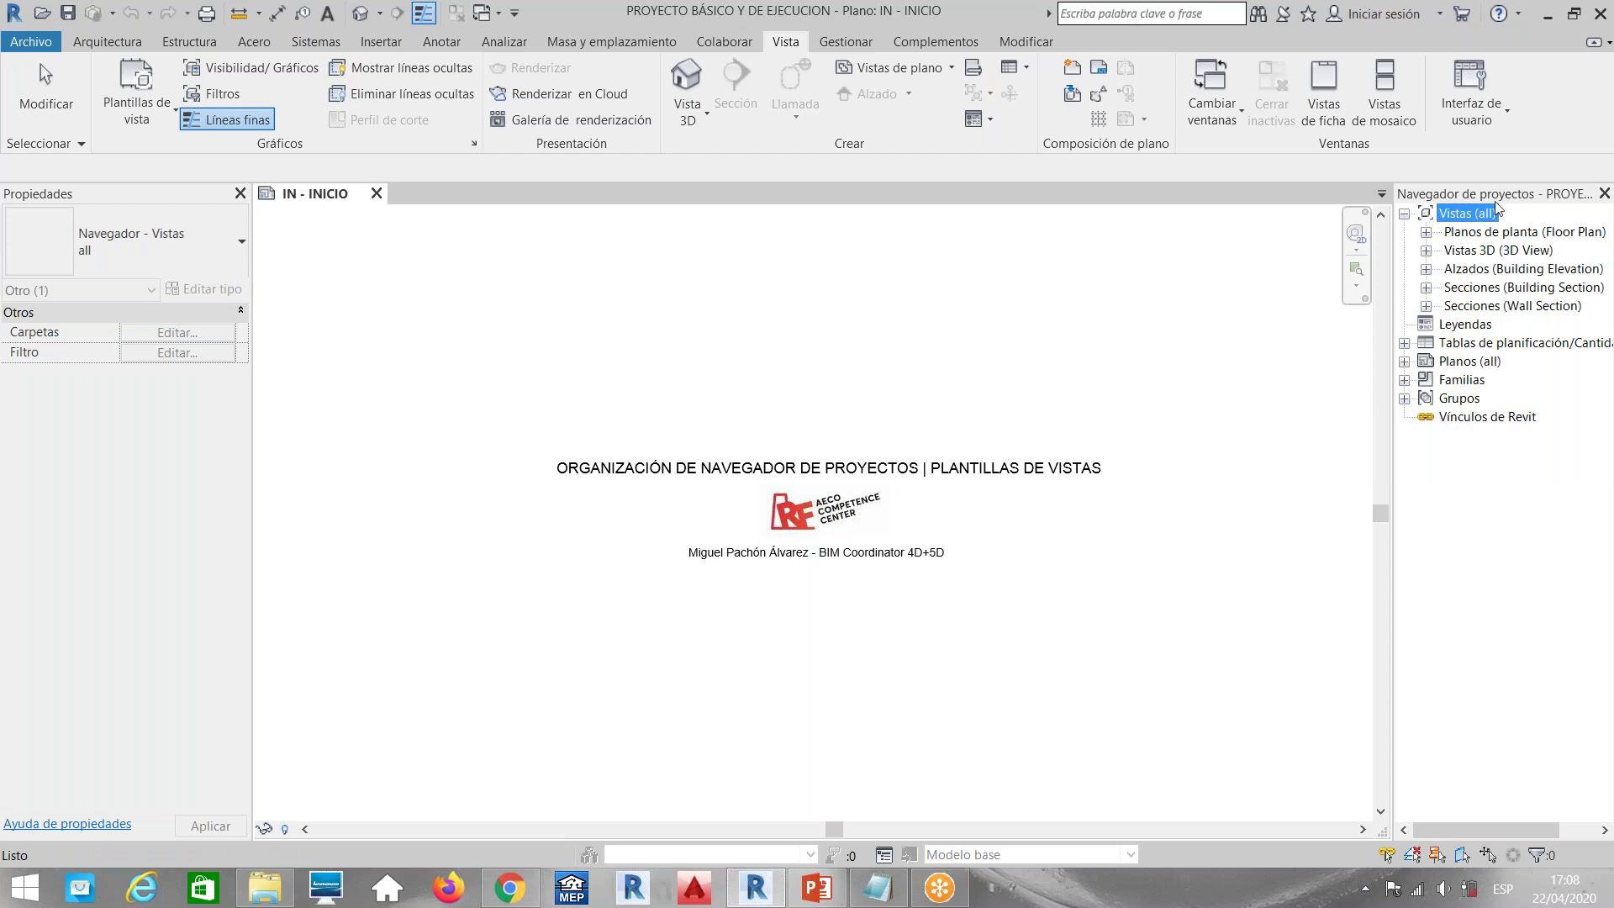
click(1405, 344)
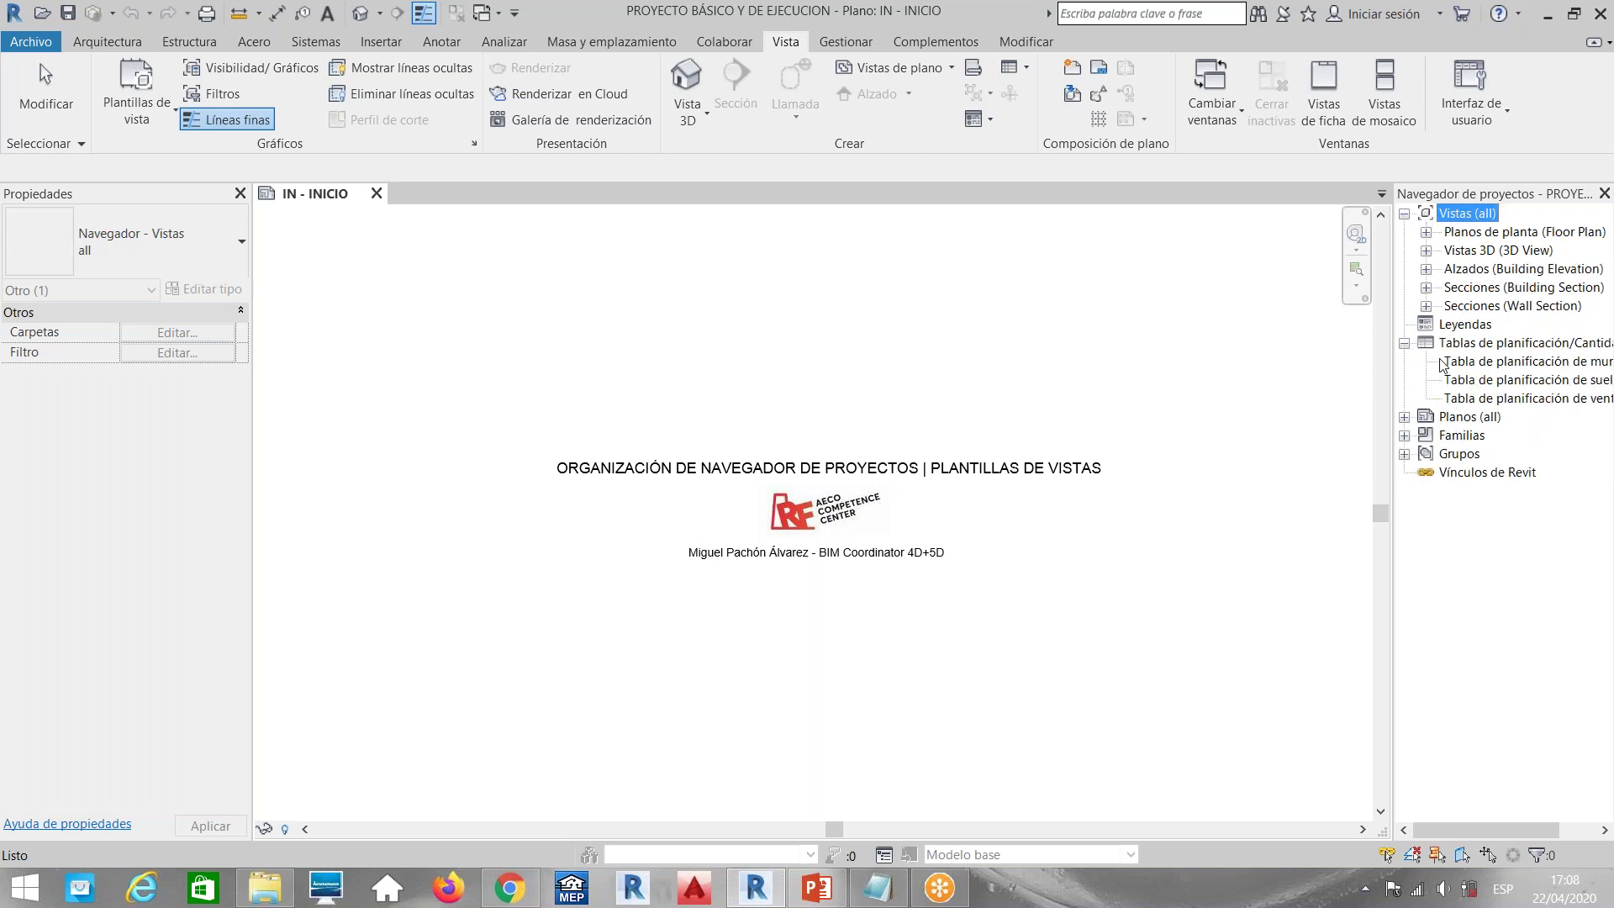
double_click(1459, 418)
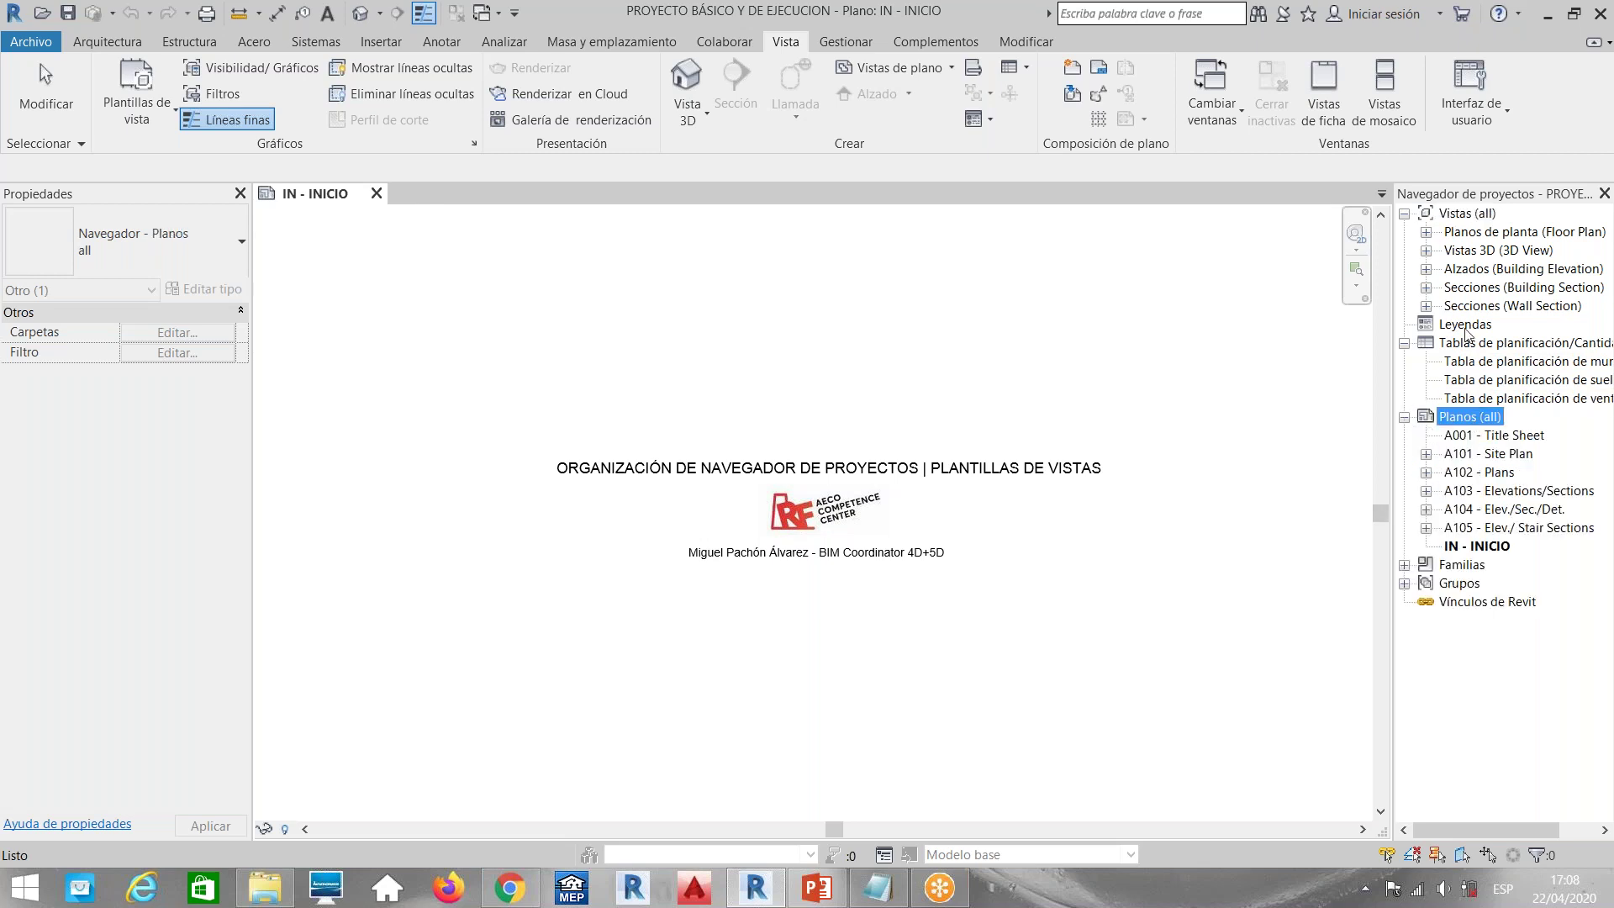
Open the {3D} view from the Vistas 3D branch, collapse that branch and view the house model from different sides
click(1425, 250)
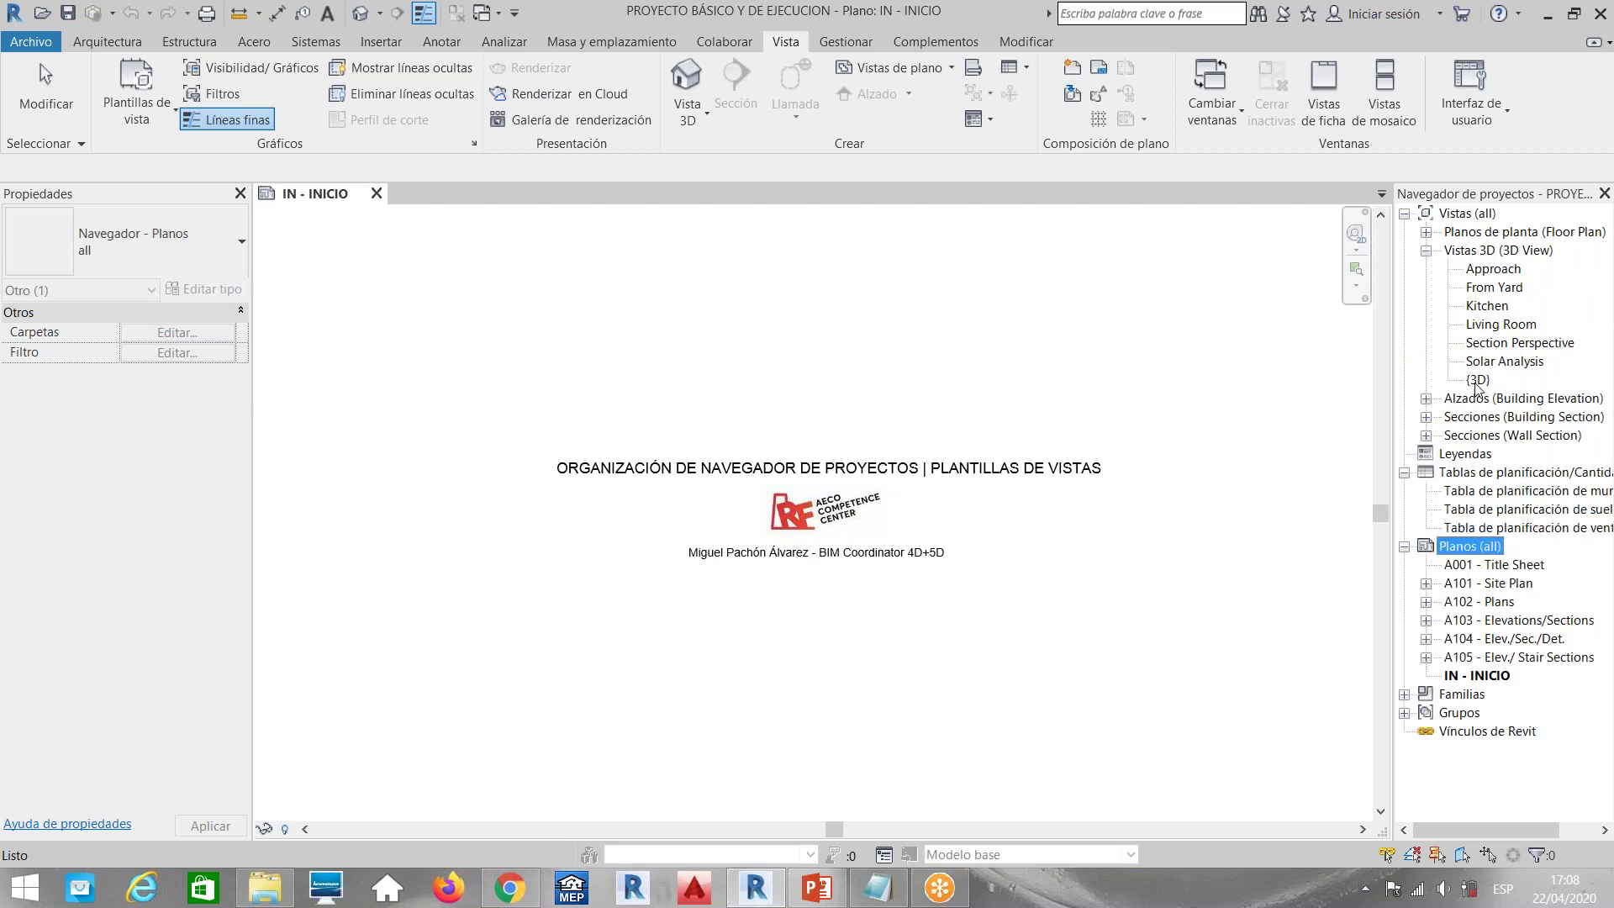
click(1478, 379)
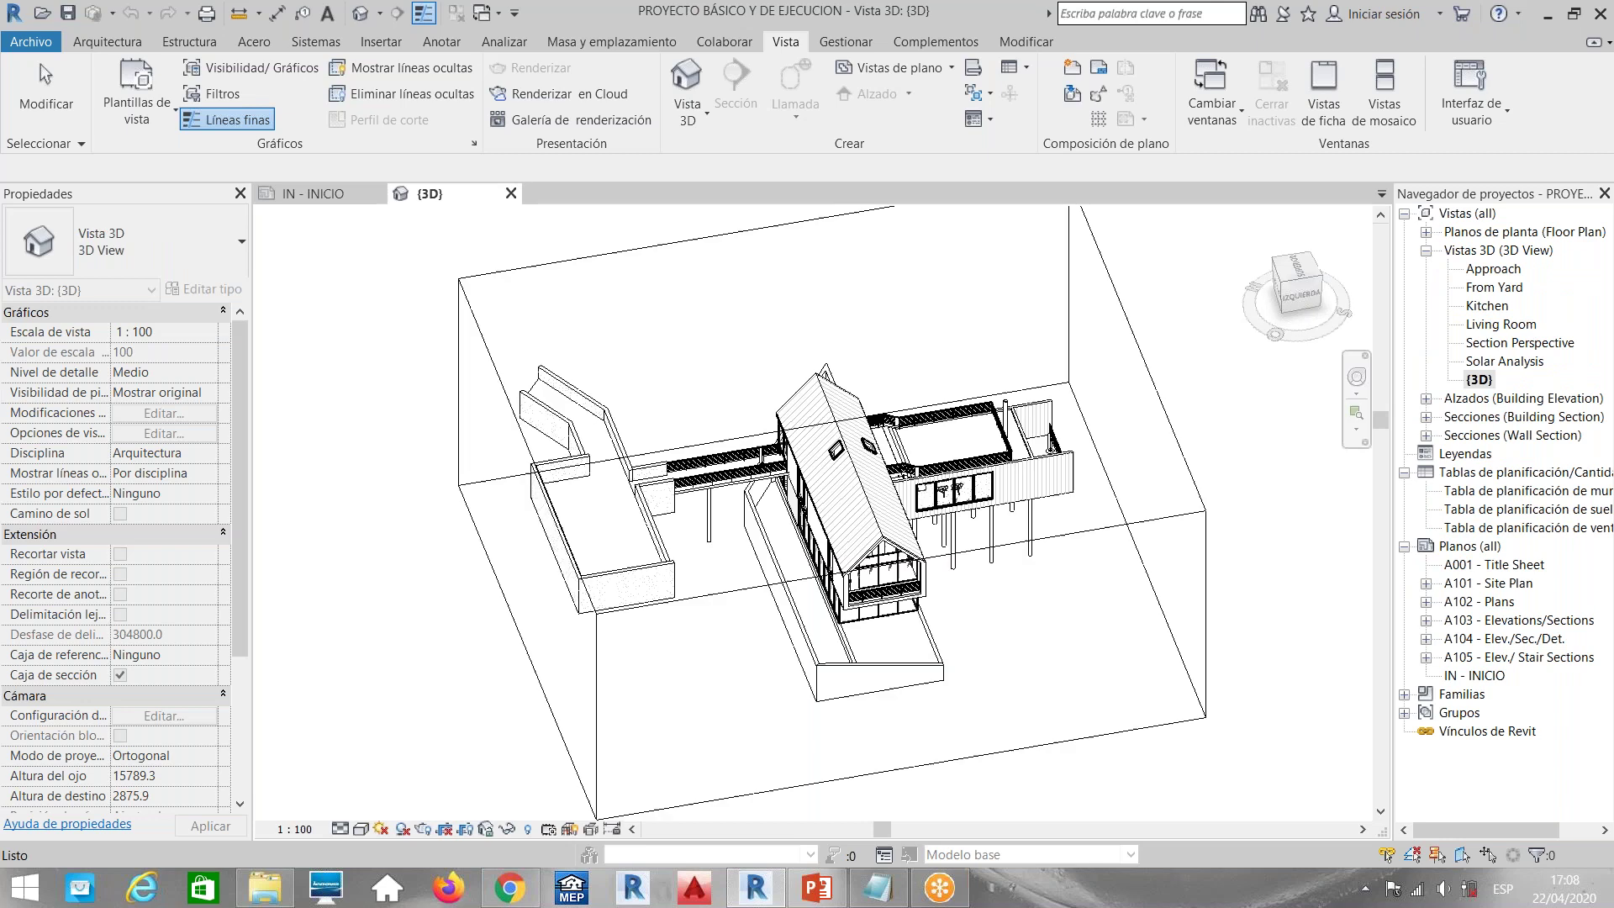
shift+middle_drag(1066, 499, 672, 536)
click(1427, 251)
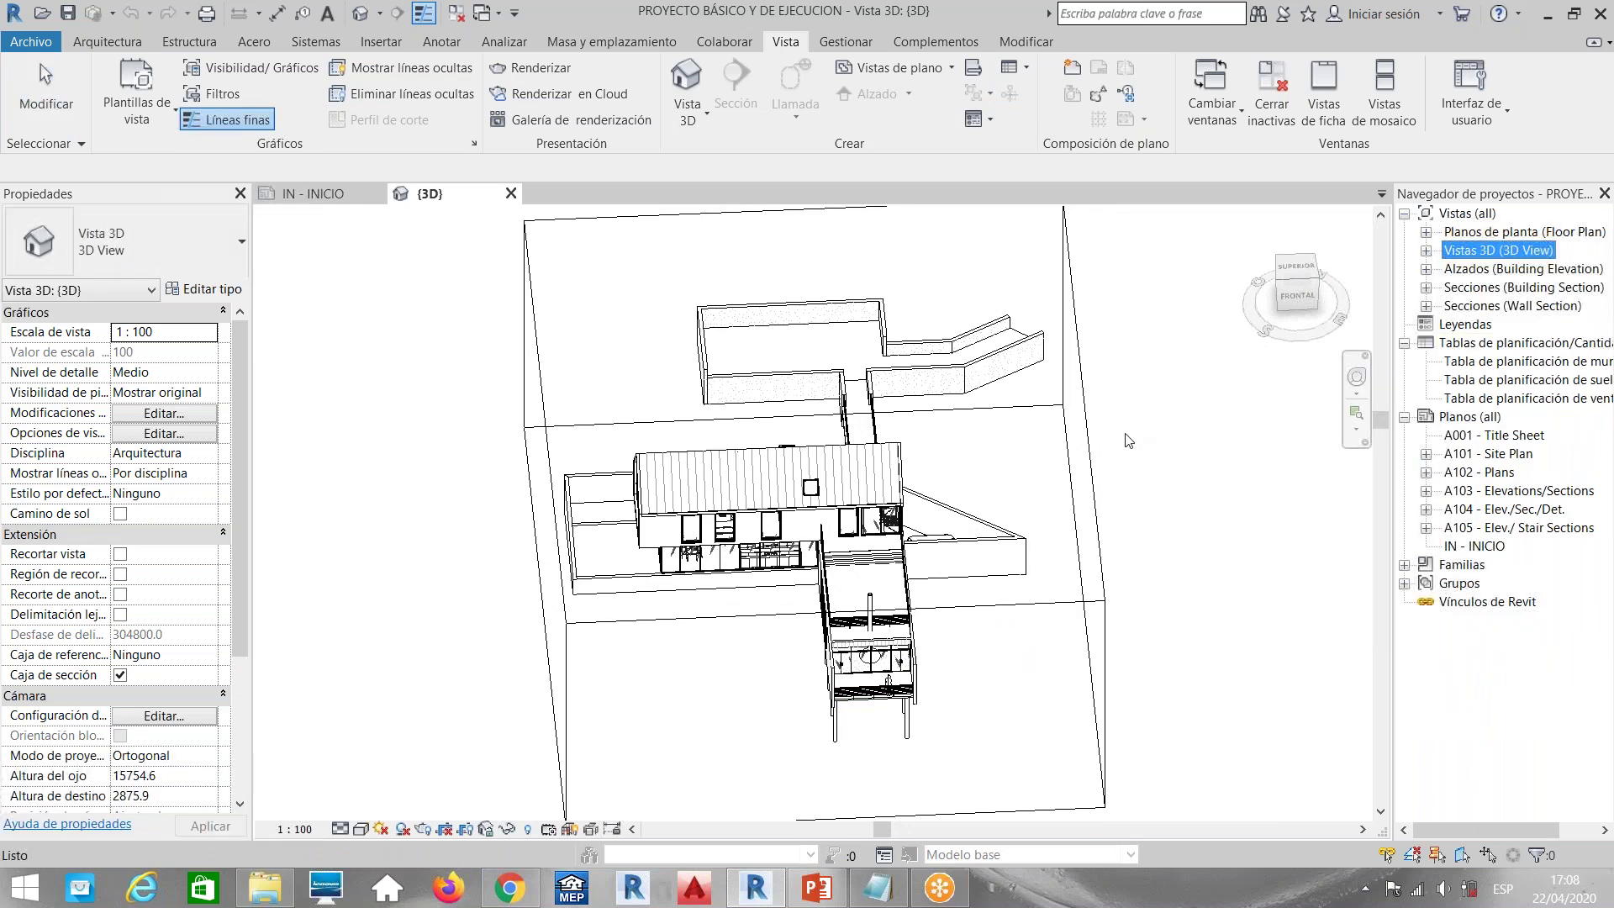
click(981, 495)
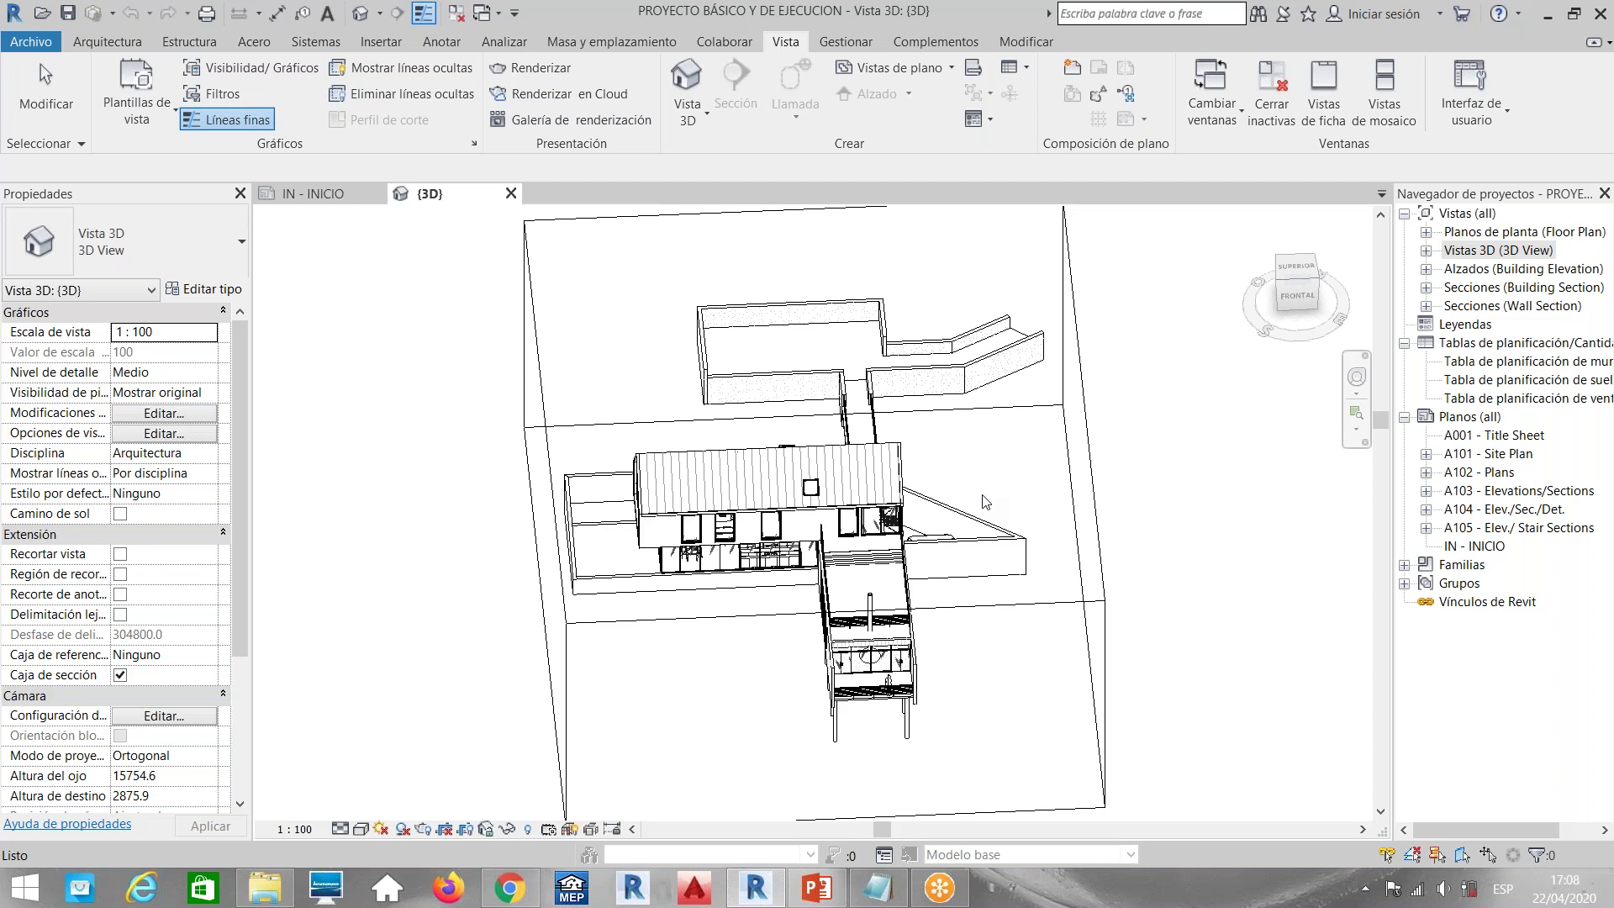
shift+middle_drag(1010, 522, 931, 472)
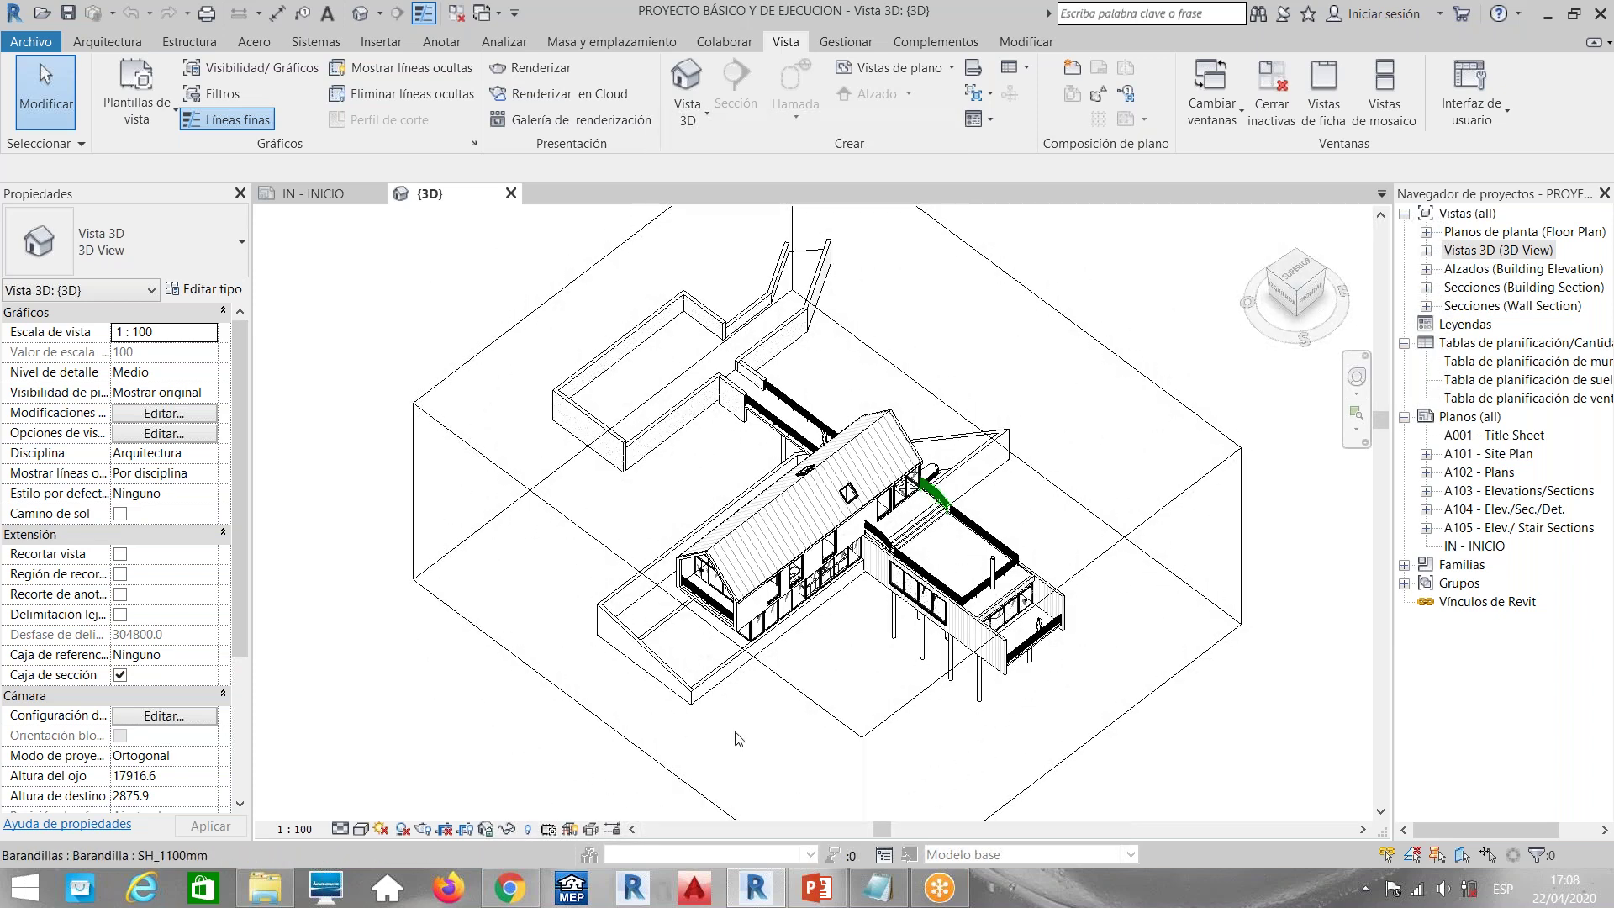
Switch to Chrome and open the Parte I PDF from the Real Decreto + Parte I page of the CTE website
click(528, 889)
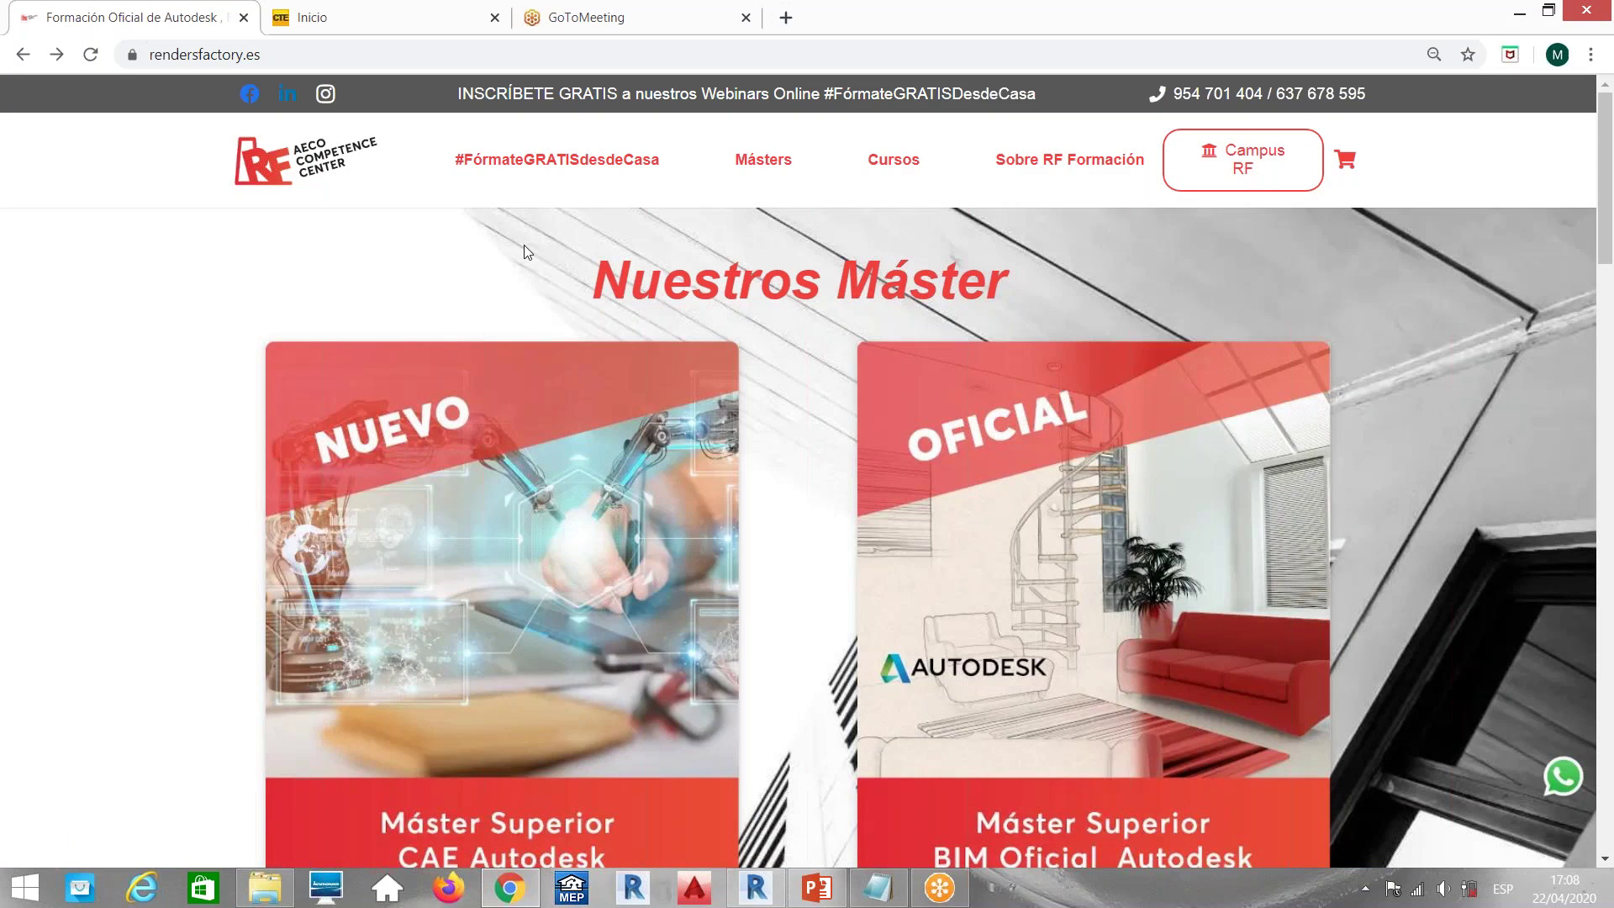
click(425, 24)
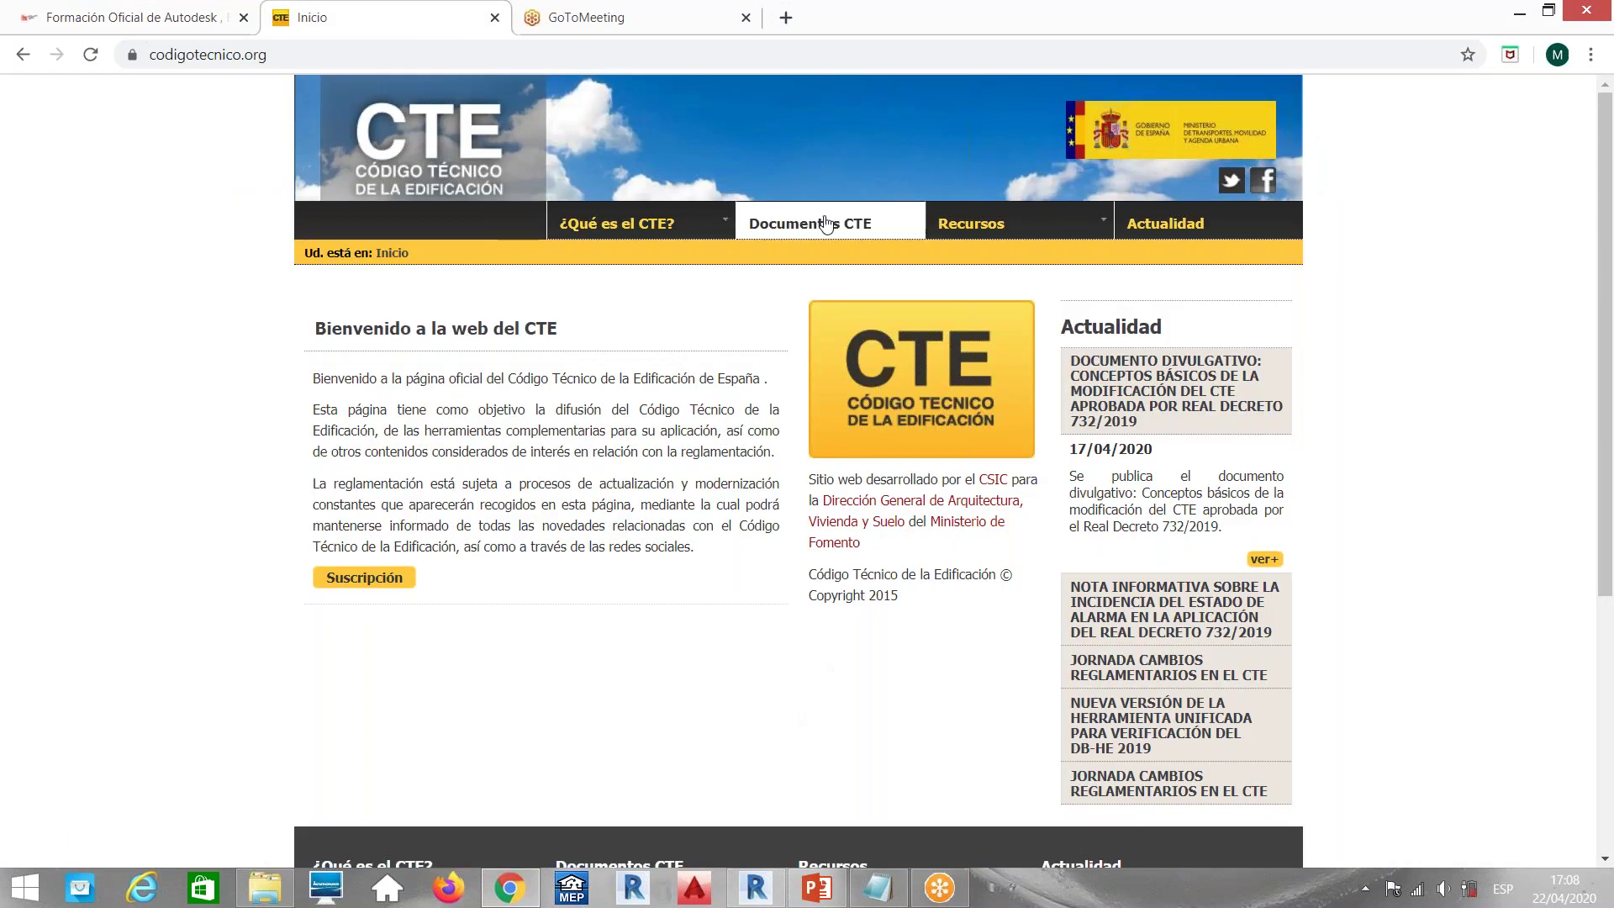
mouse_move(797, 224)
click(817, 254)
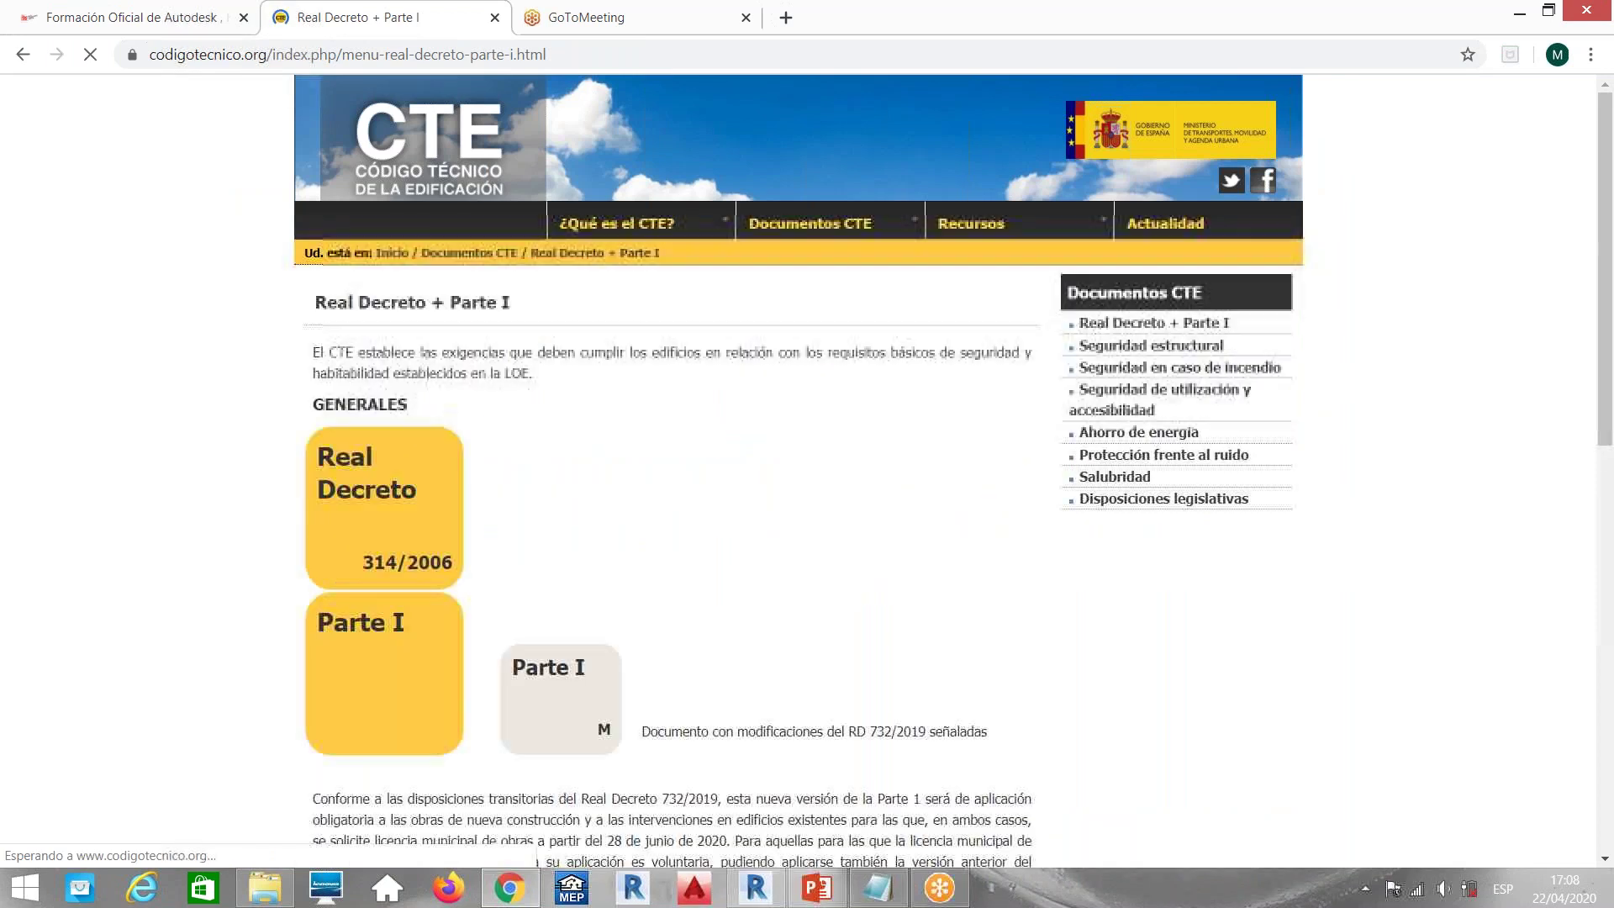
click(395, 663)
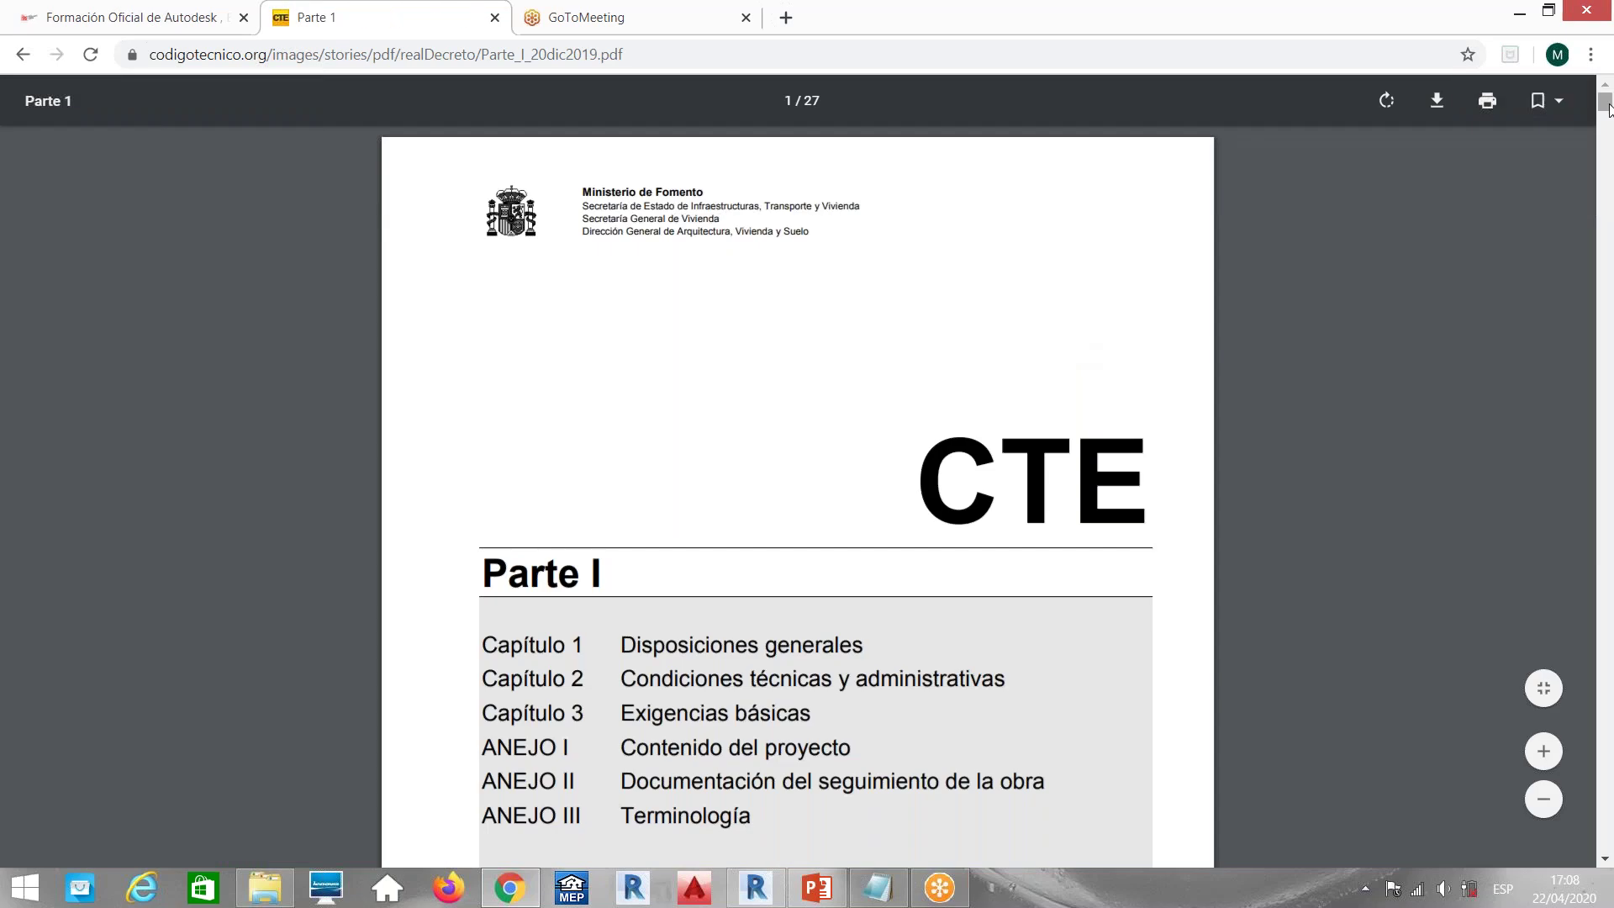
Find Anejo I, Contenido del proyecto, in the PDF and highlight its point 2 about the contents marked with an asterisk
scroll(1608, 109, down, 1)
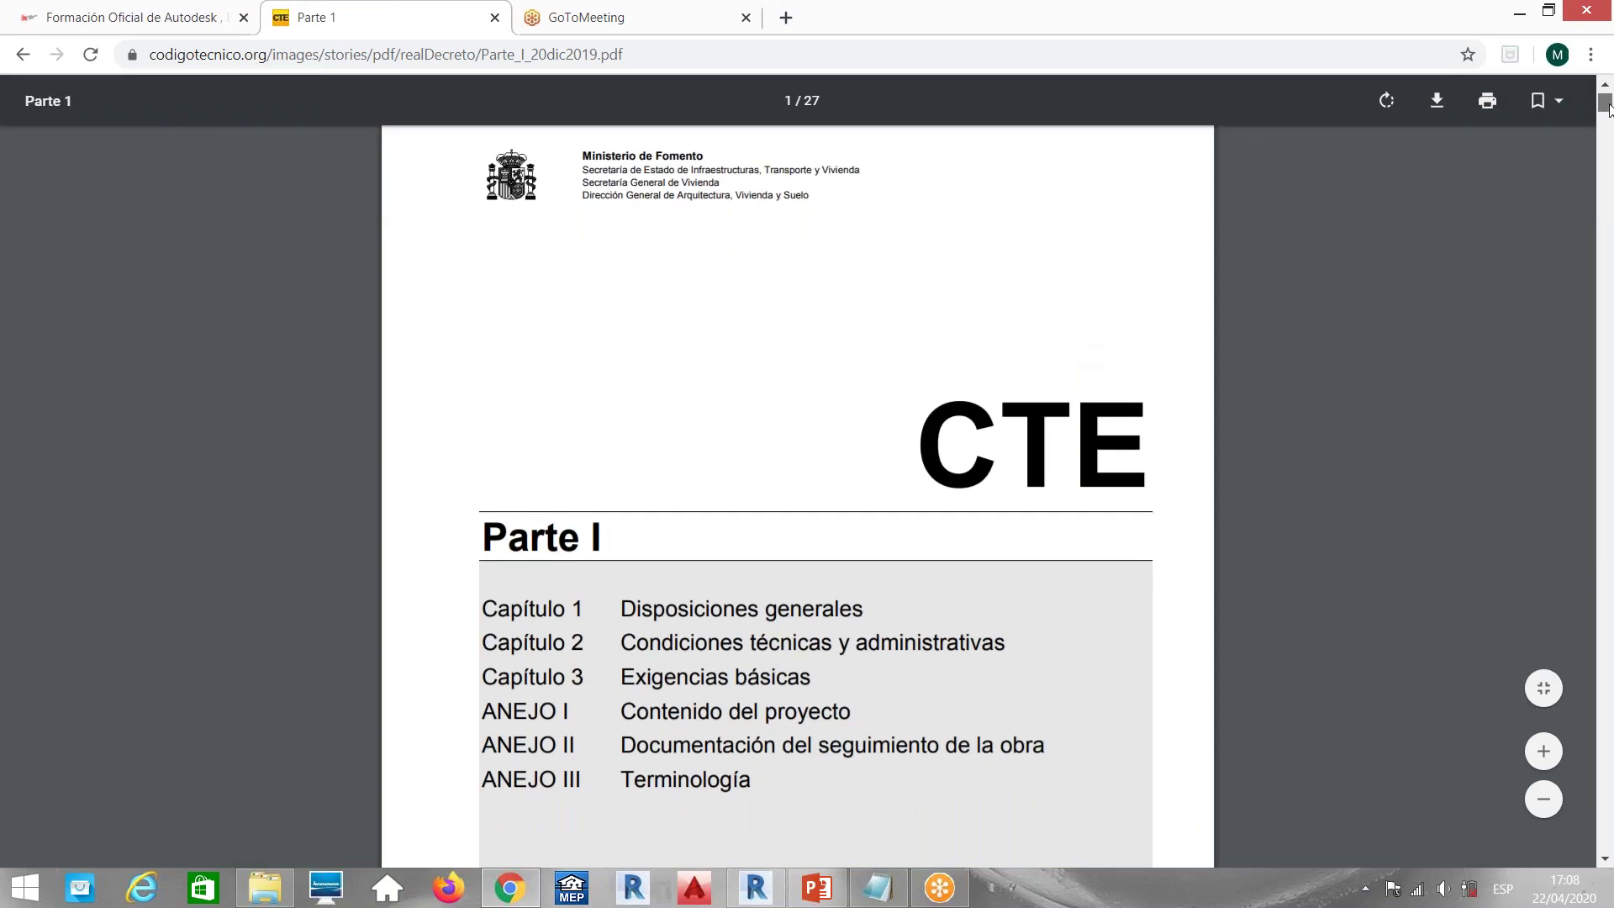
scroll(1608, 110, down, 1)
scroll(1607, 110, down, 2)
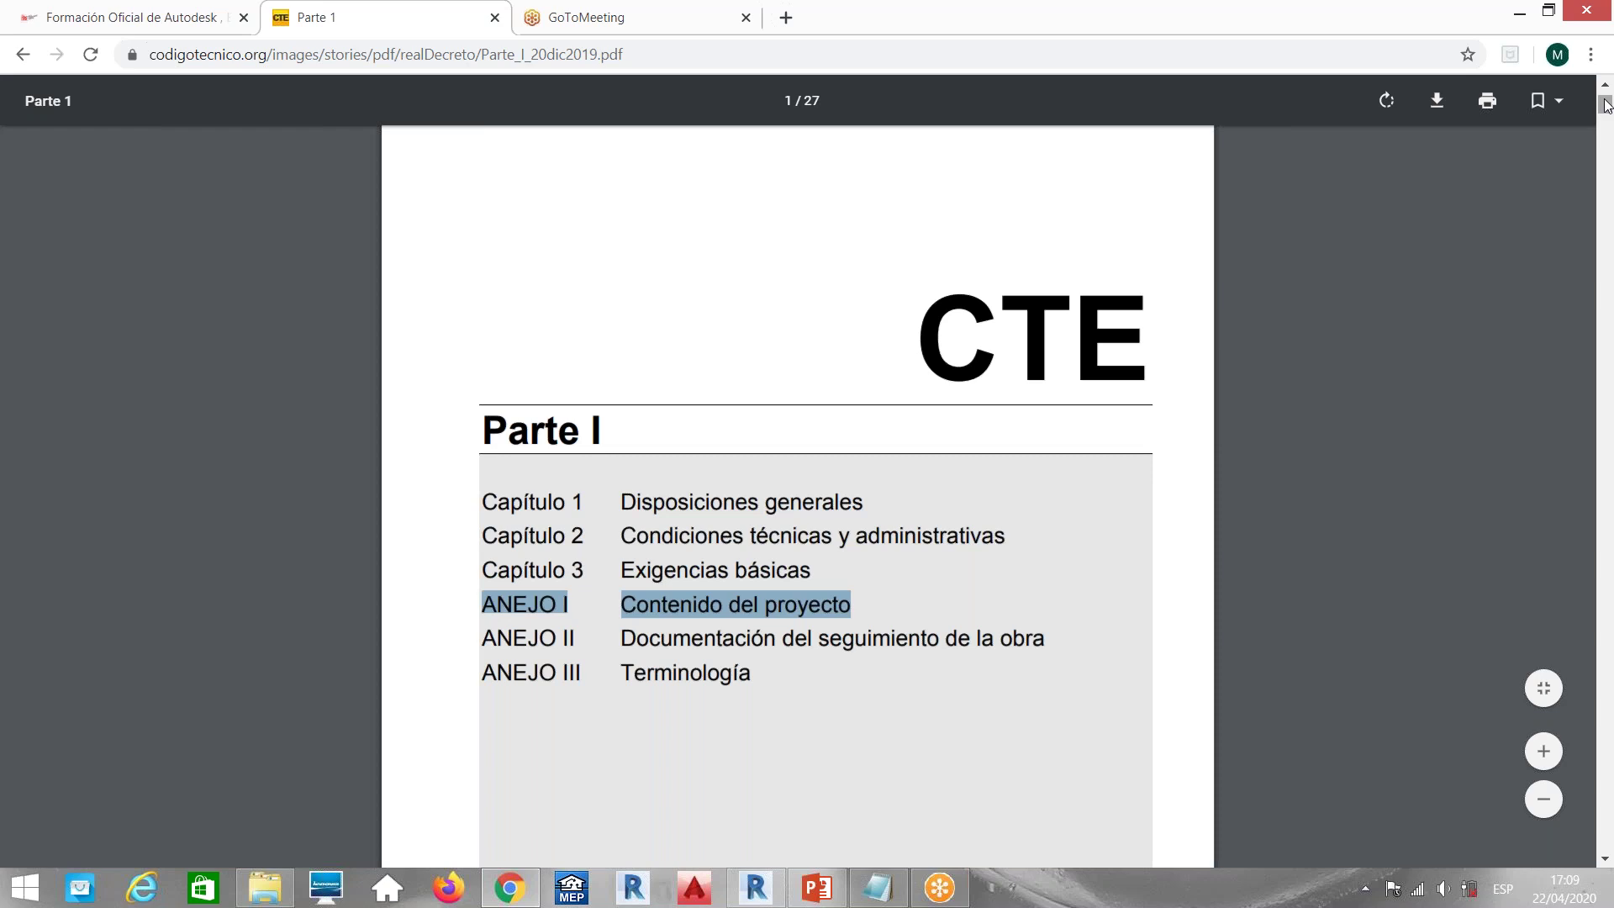
drag(1605, 99, 1606, 102)
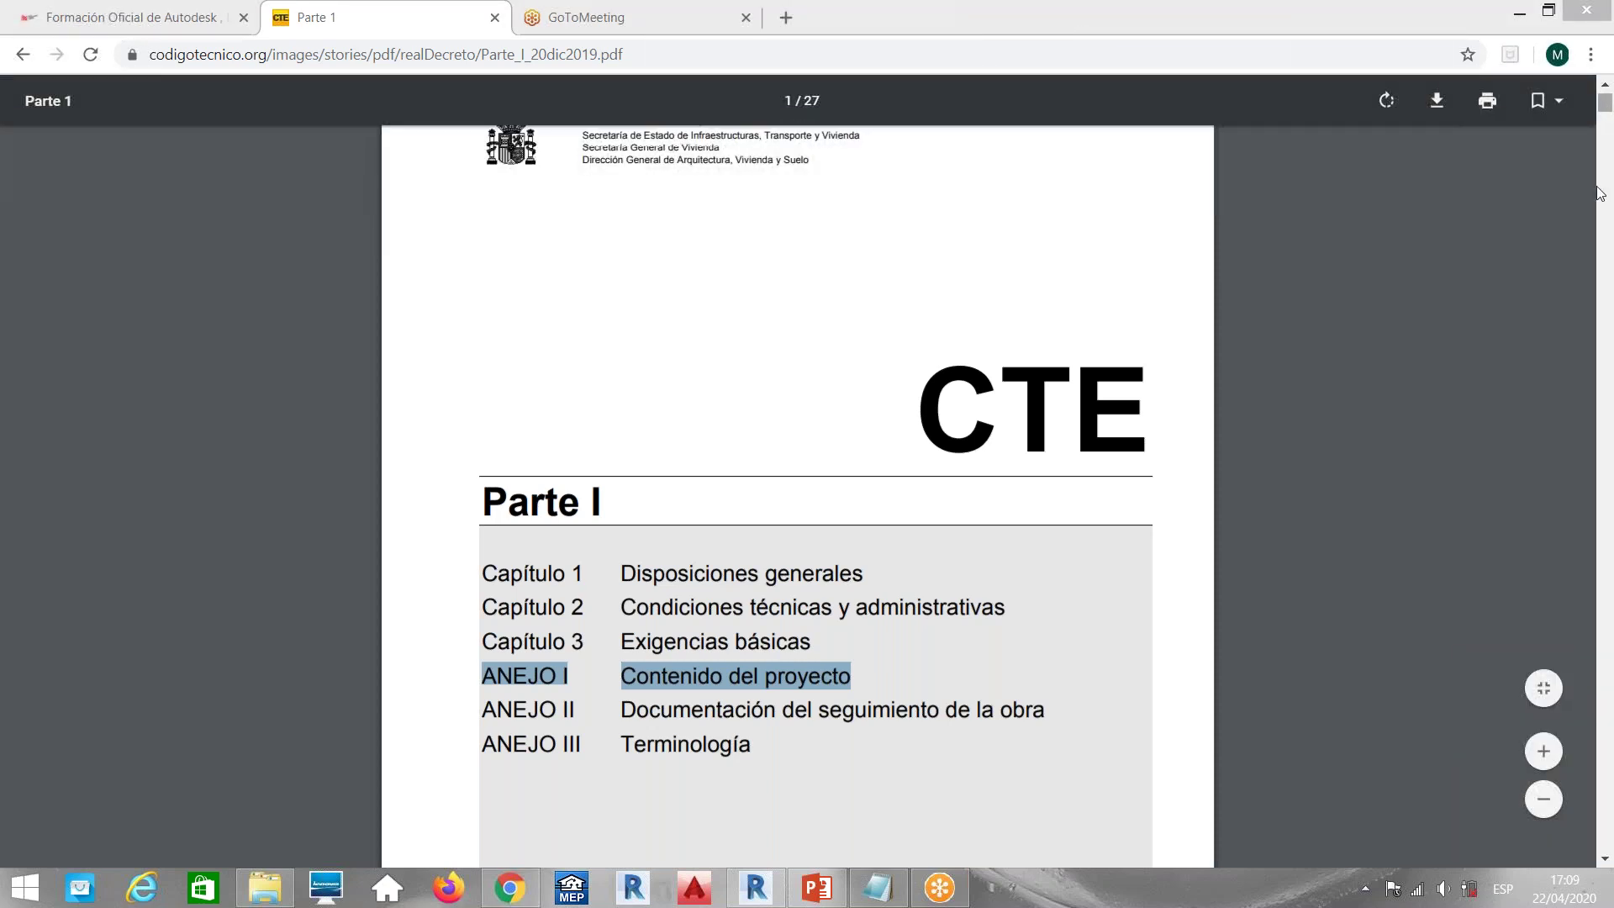
scroll(1600, 192, down, 5)
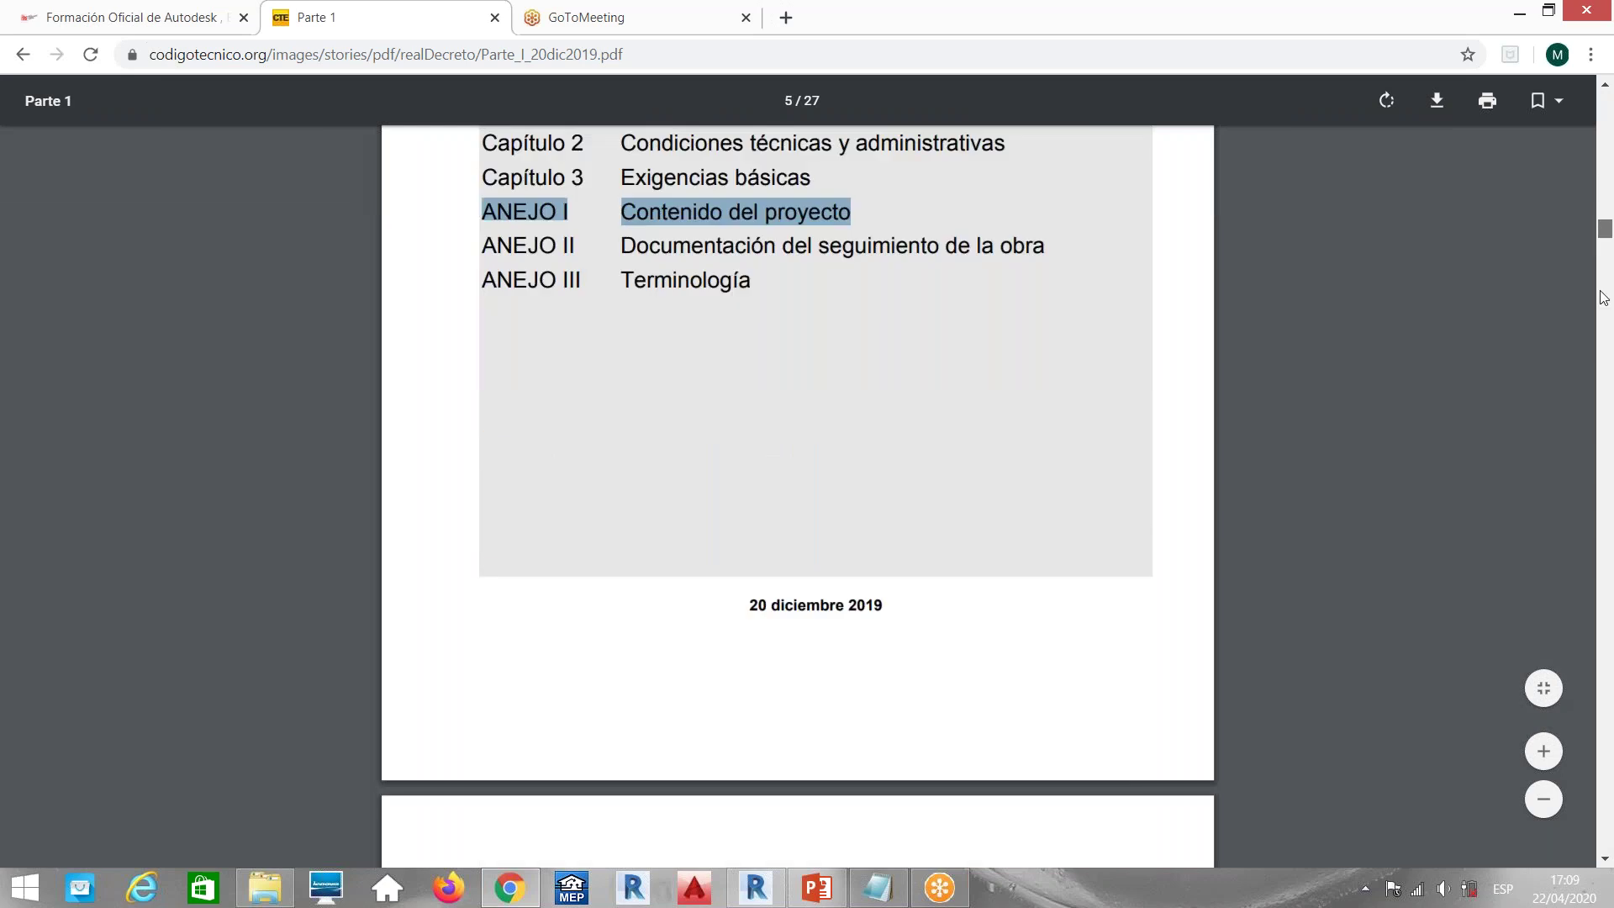
drag(1604, 298, 1589, 569)
scroll(1589, 568, up, 5)
drag(507, 328, 1061, 327)
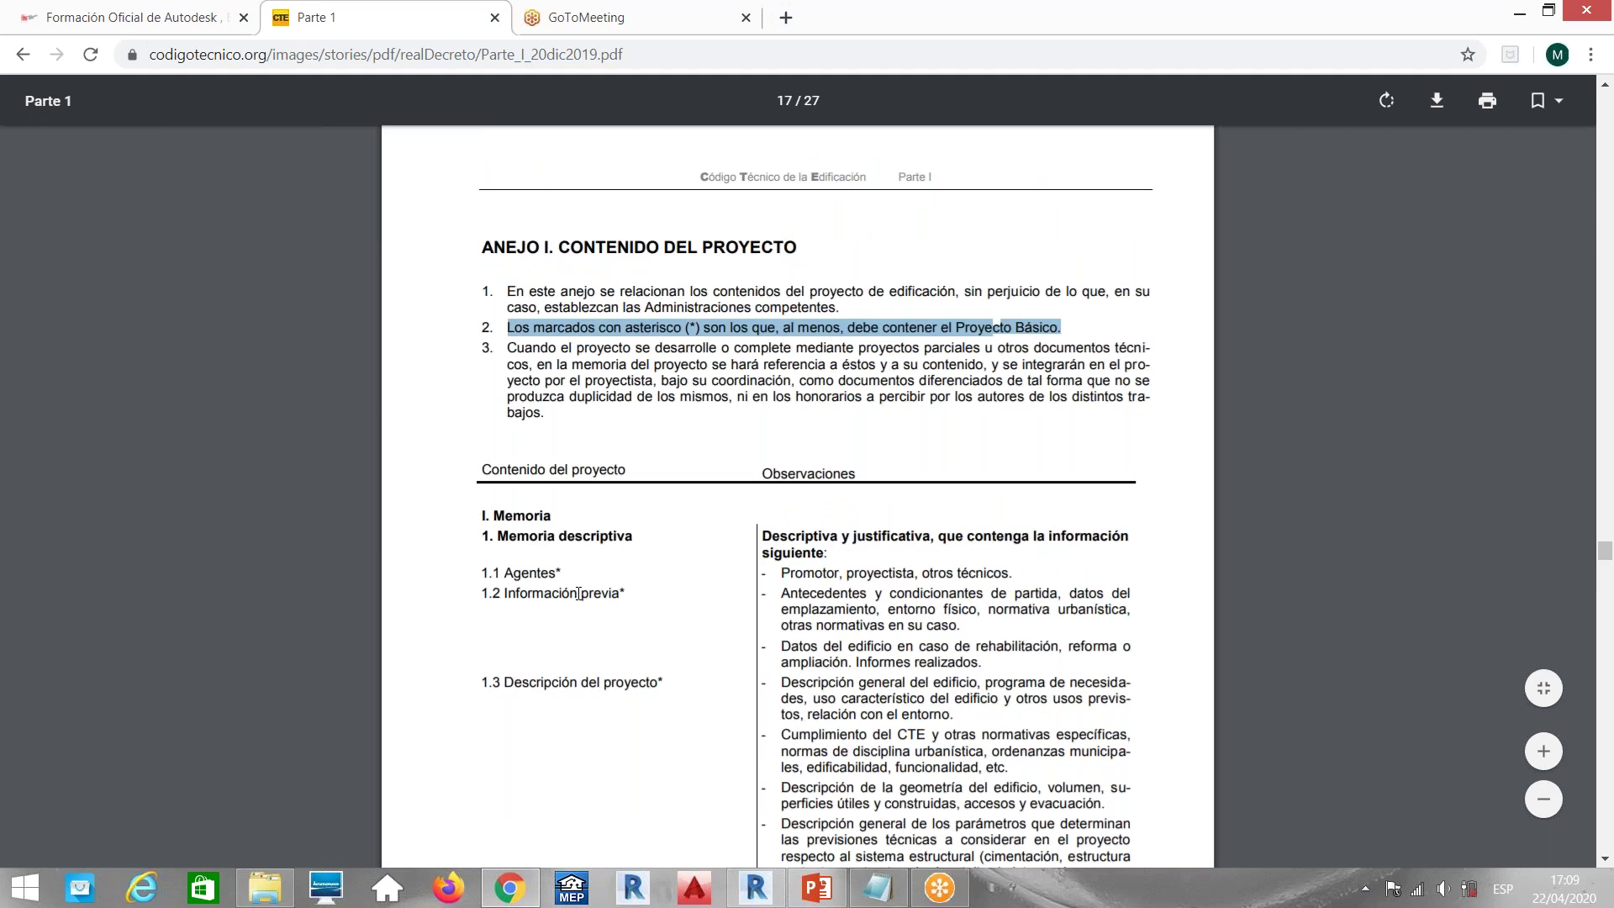
Highlight item 1.3 Descripción del proyecto in the Anejo I table and read on to the Memoria constructiva section
scroll(588, 538, down, 2)
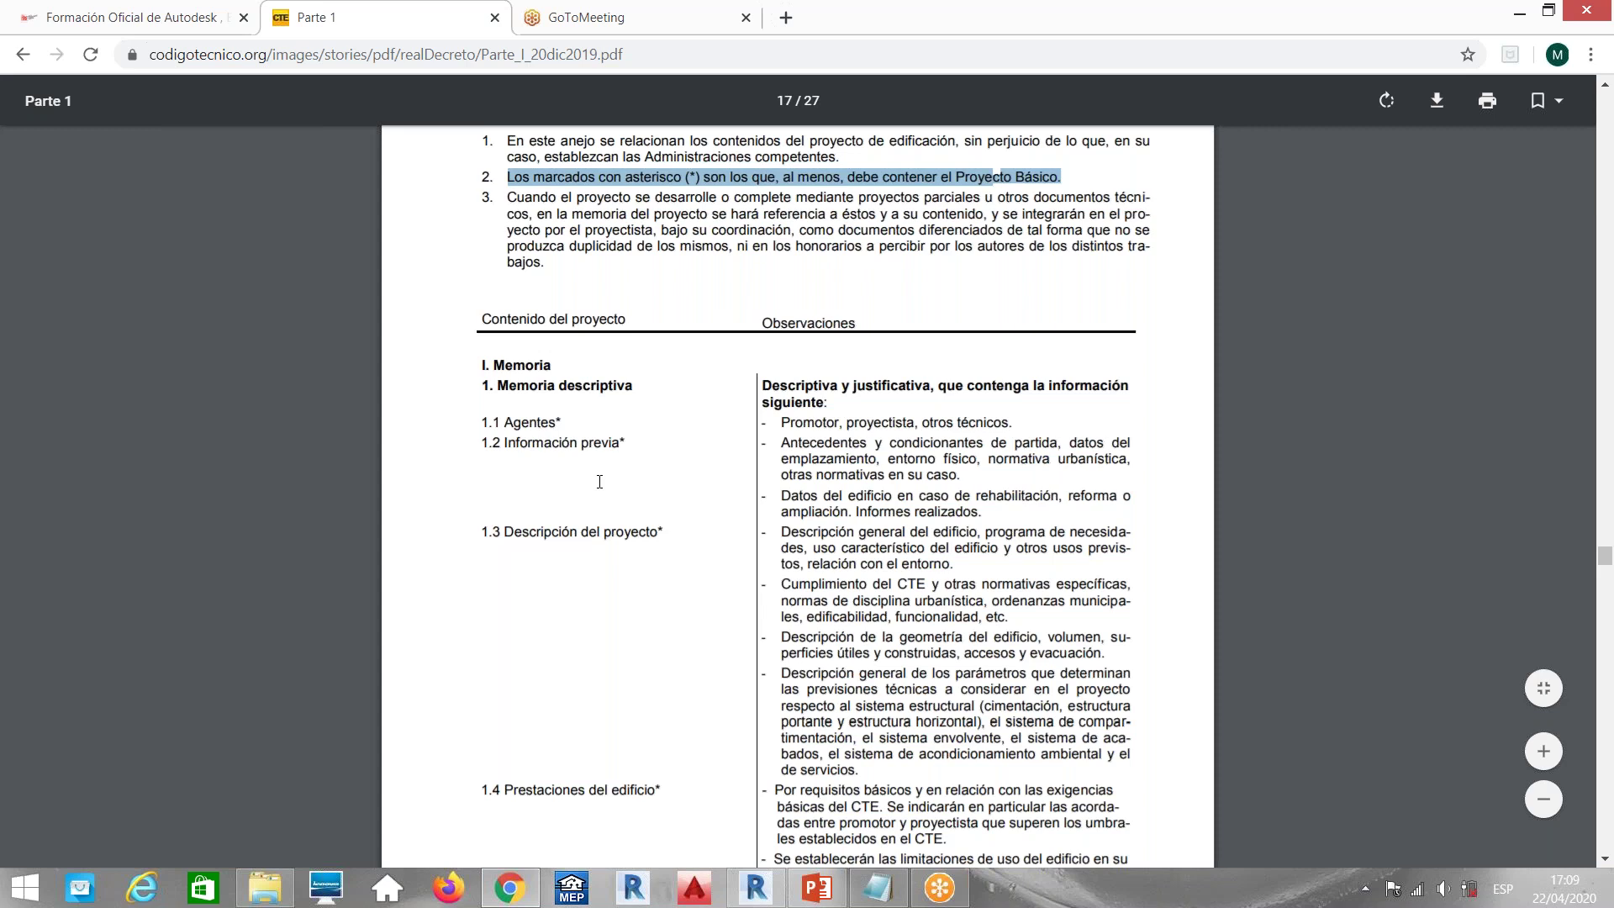
scroll(600, 481, down, 1)
drag(659, 472, 526, 464)
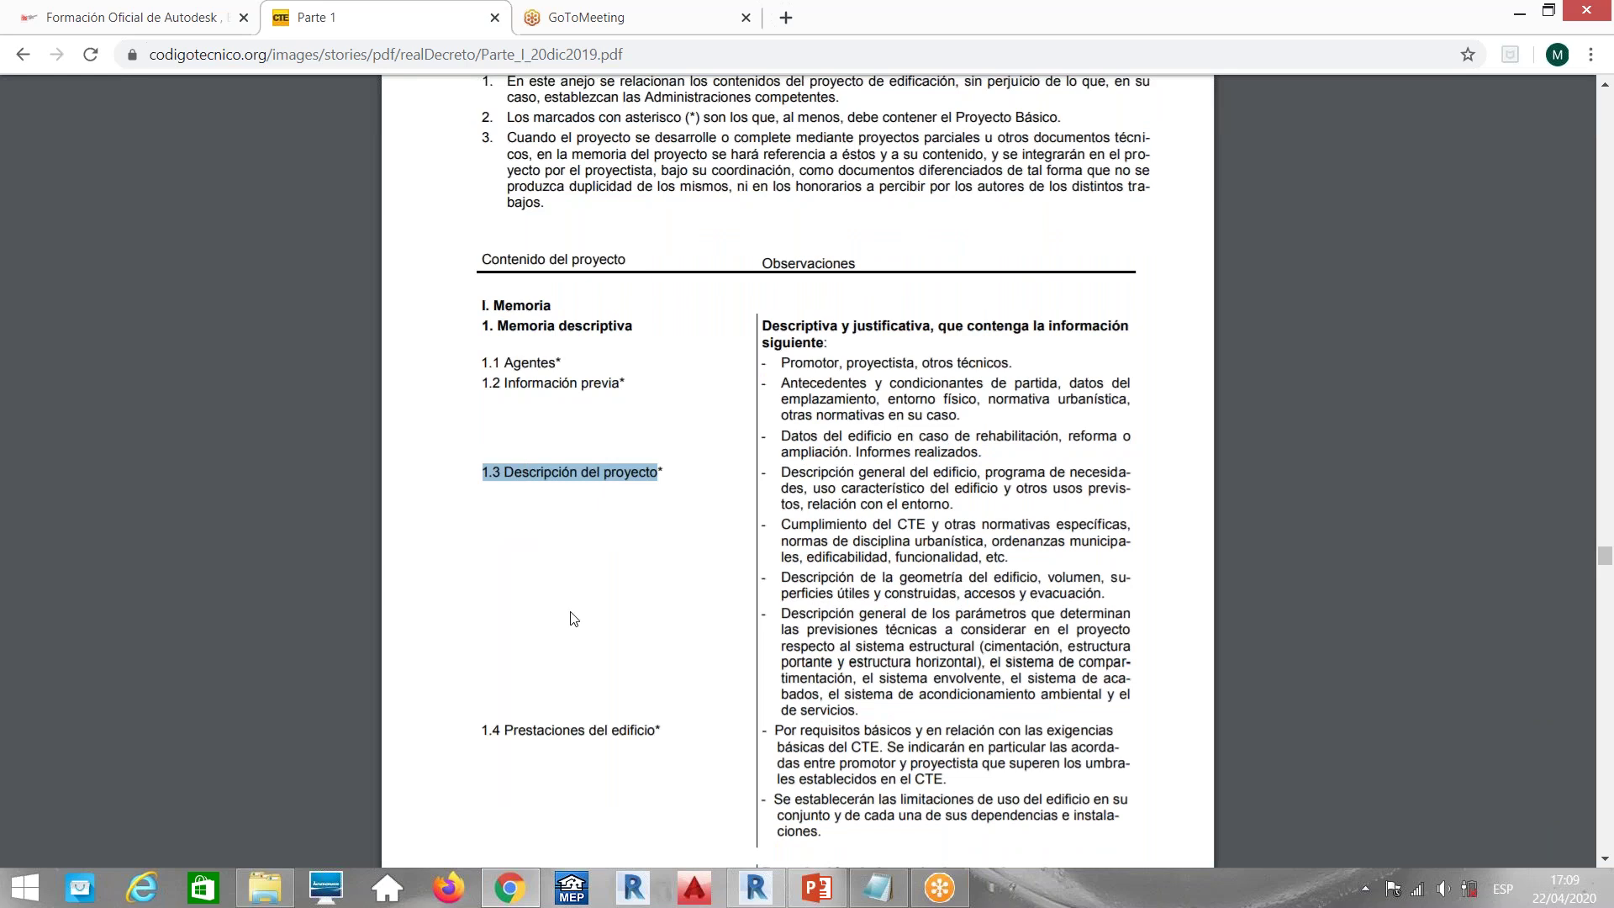
scroll(573, 619, down, 5)
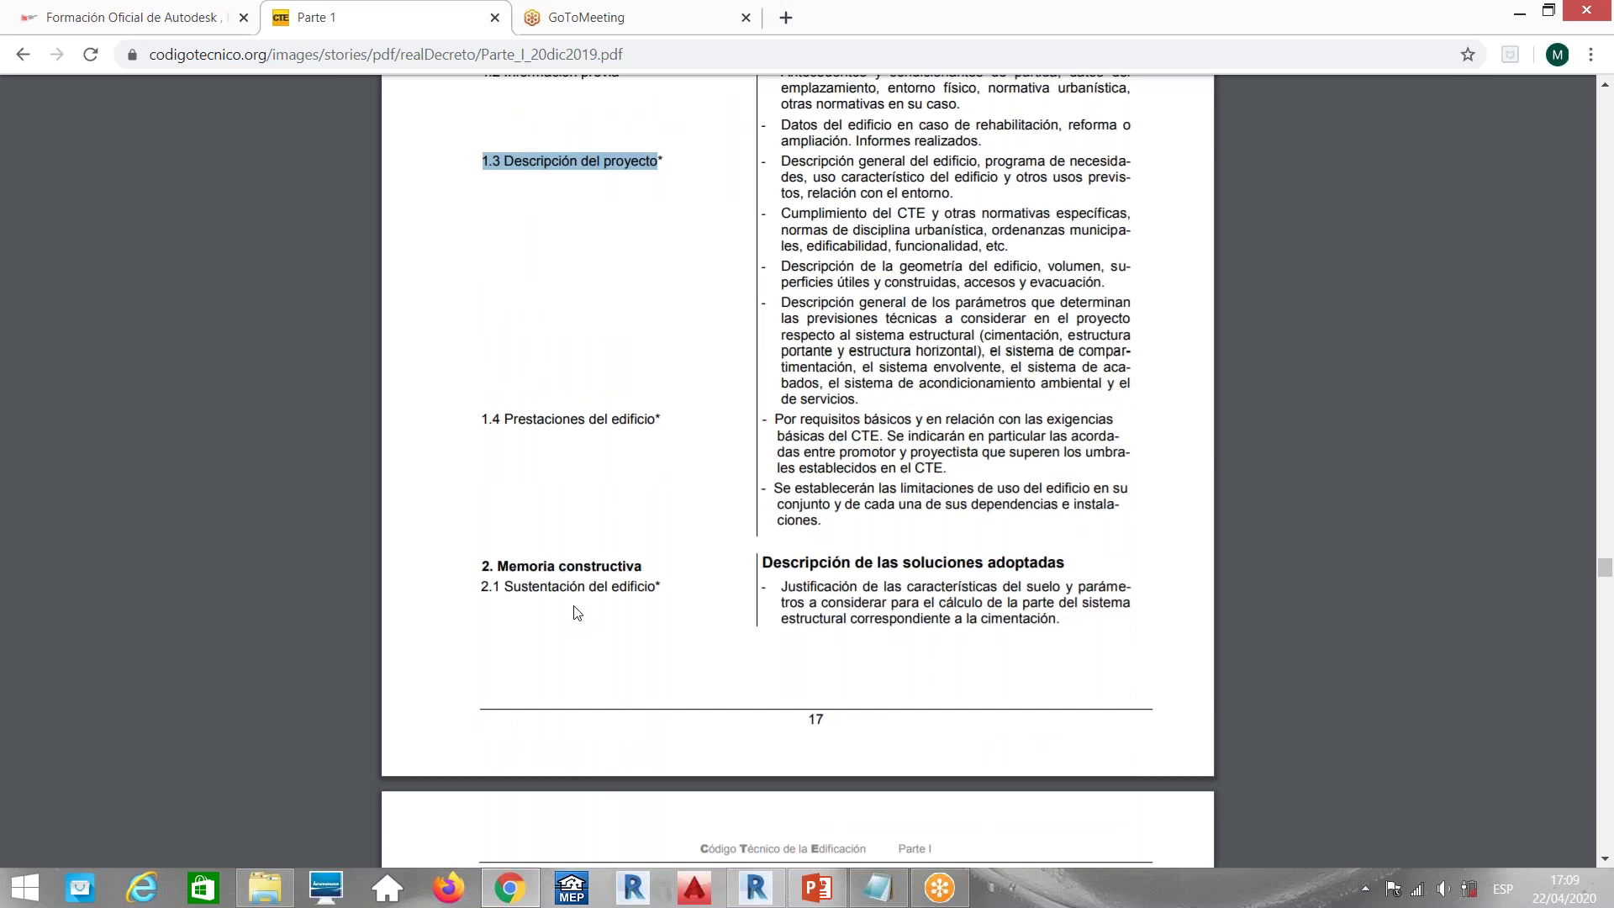
Read on through Memoria constructiva and highlight item 2.3 Sistema envolvente in the Anejo I table
scroll(577, 612, down, 5)
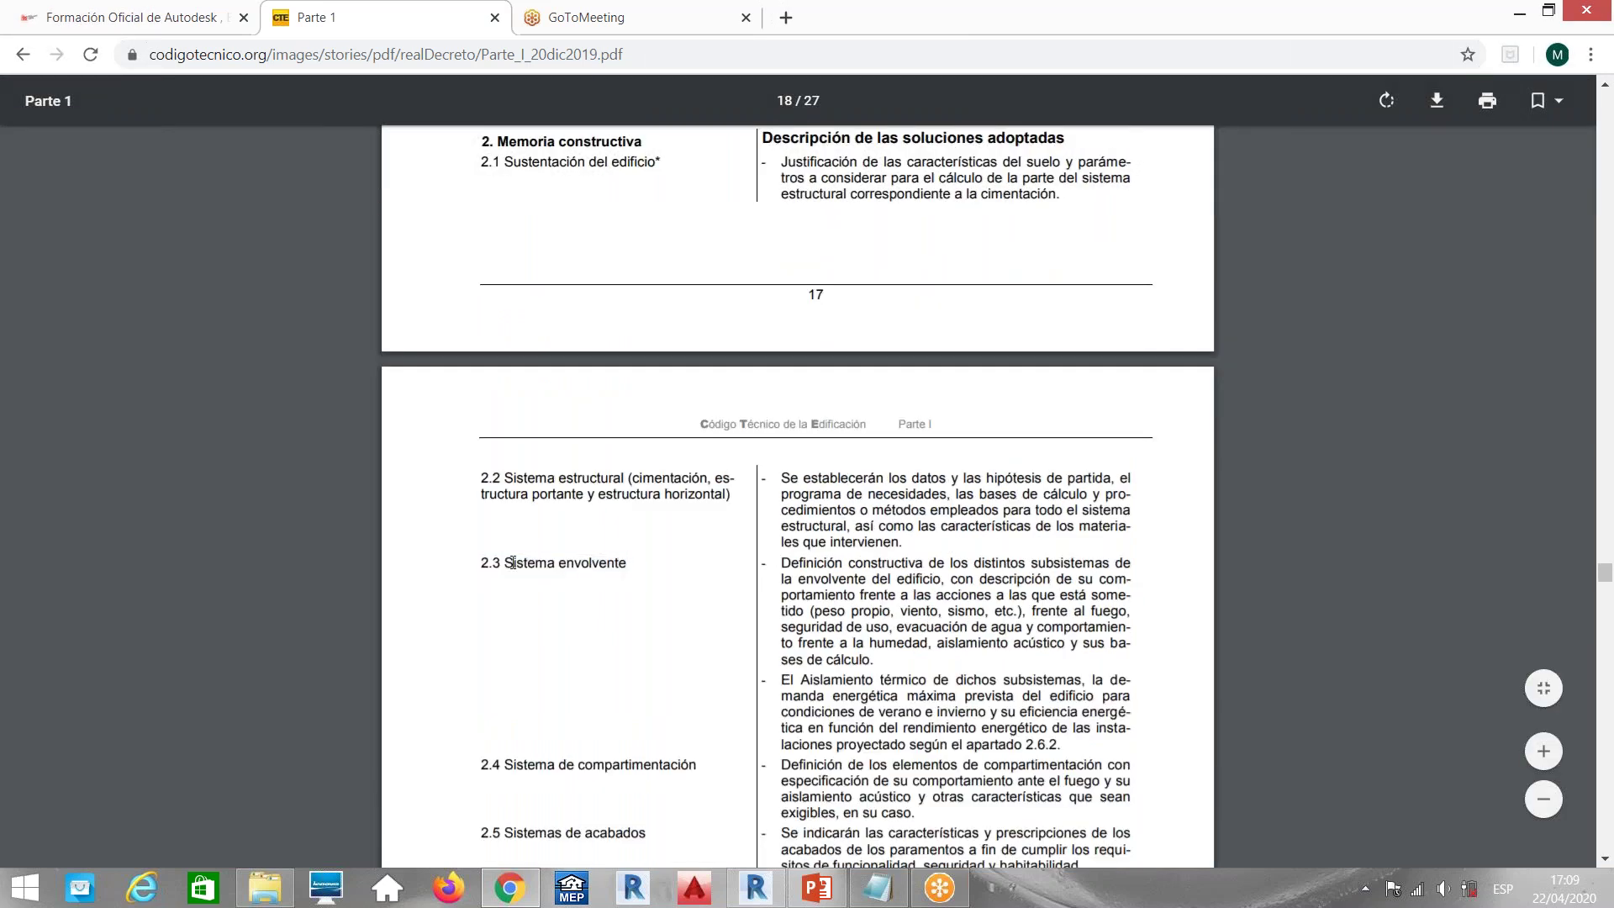
drag(627, 563, 484, 562)
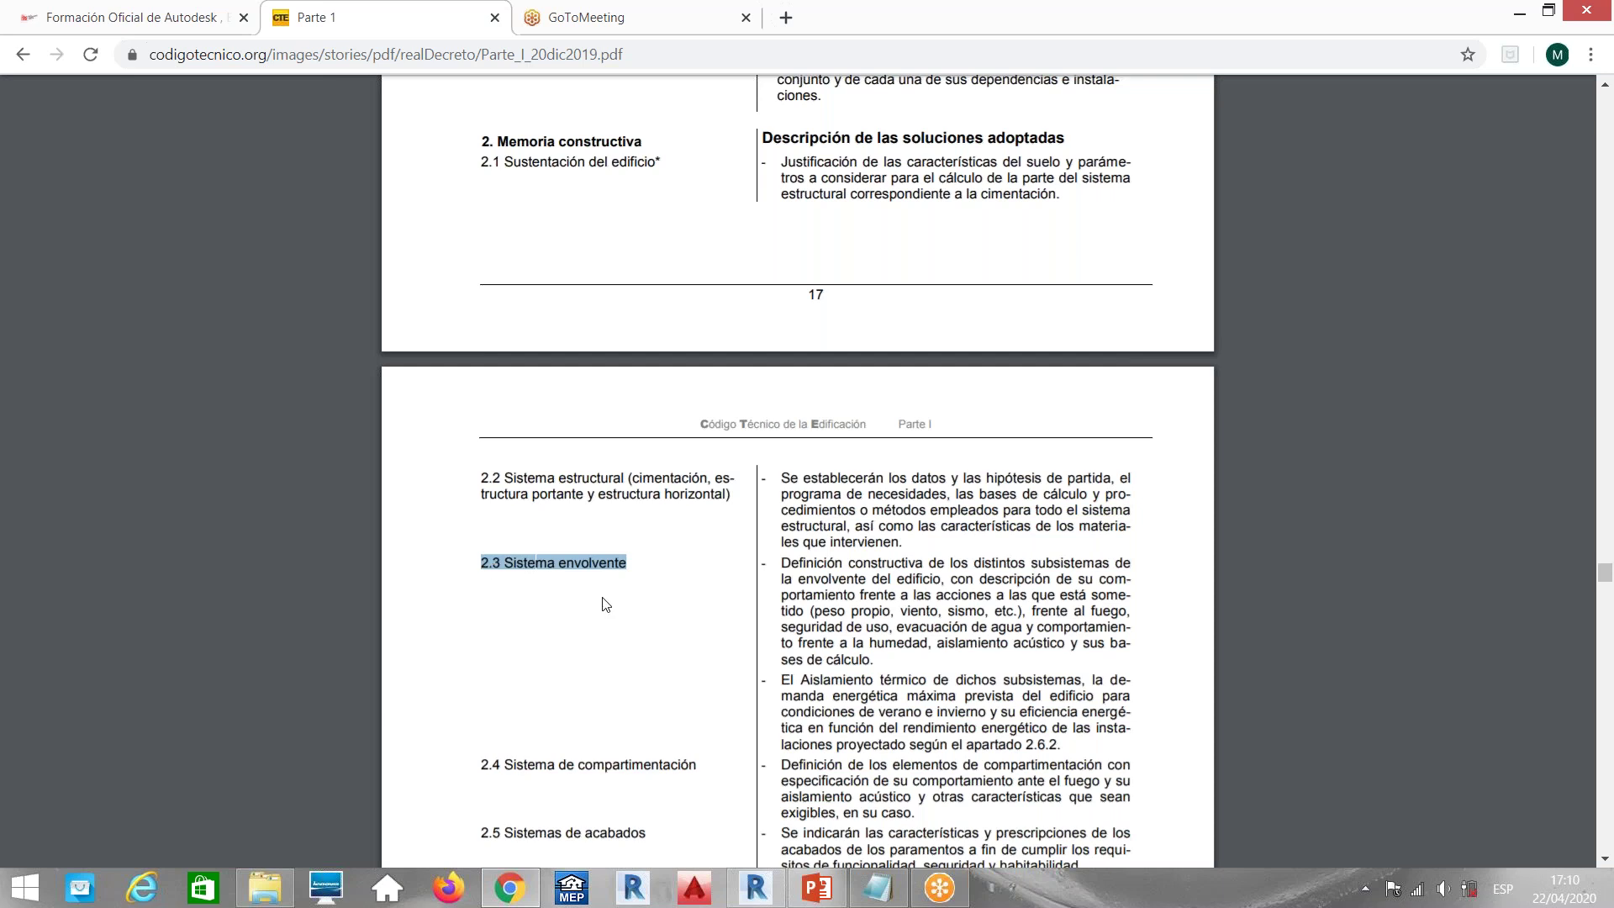
scroll(605, 604, down, 1)
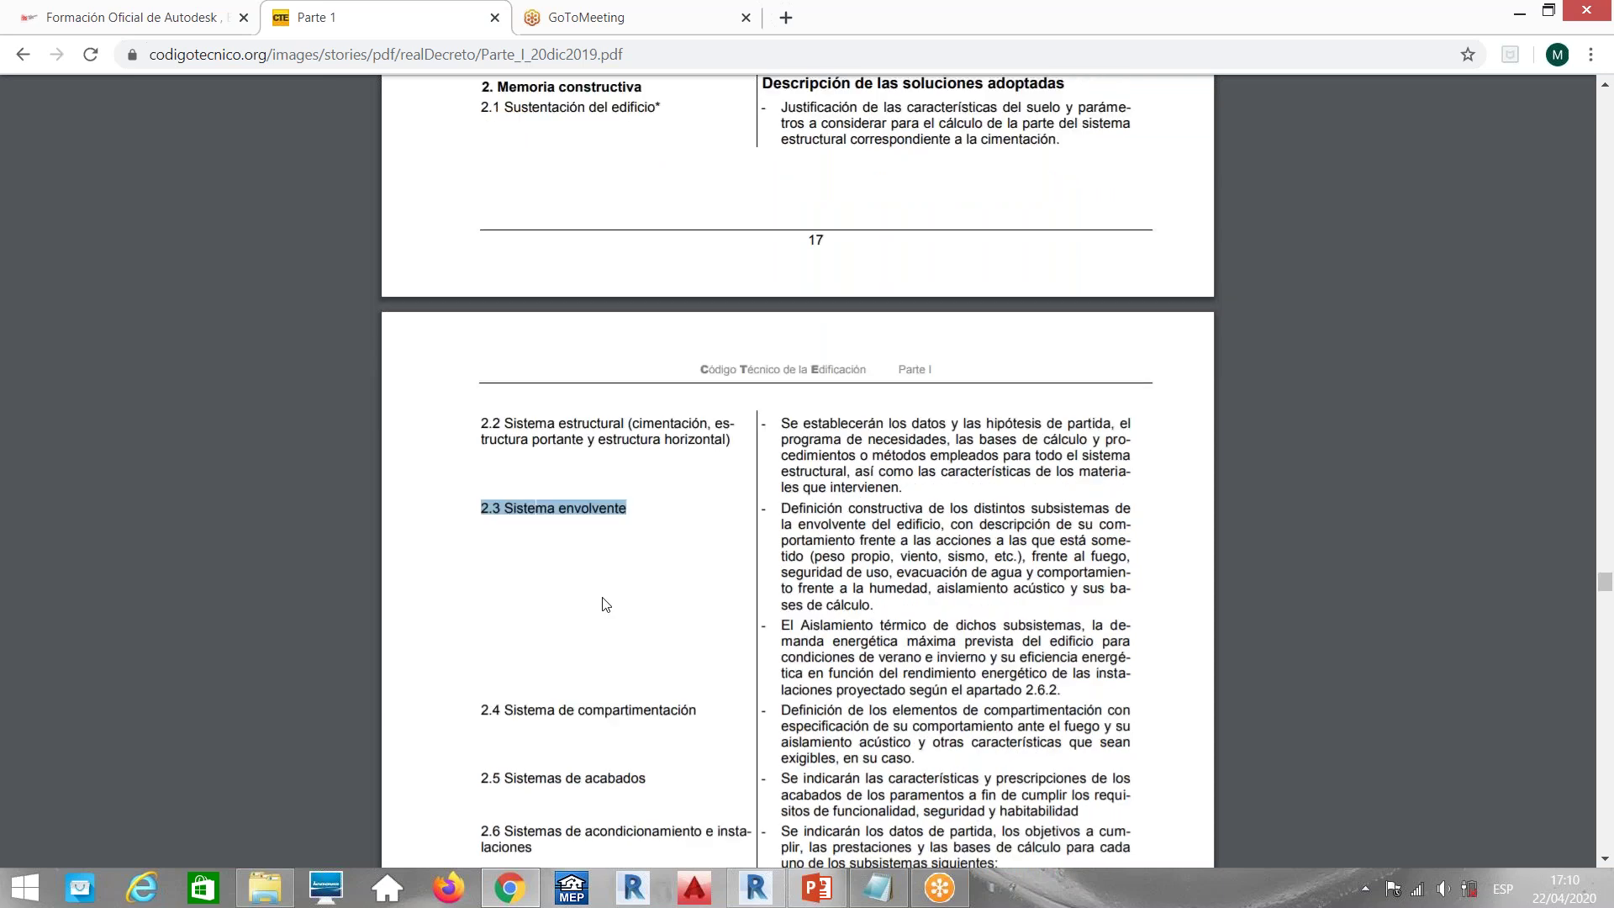
Find section II. Planos on page 19 of the PDF and briefly highlight its heading
scroll(606, 603, down, 7)
scroll(606, 604, down, 10)
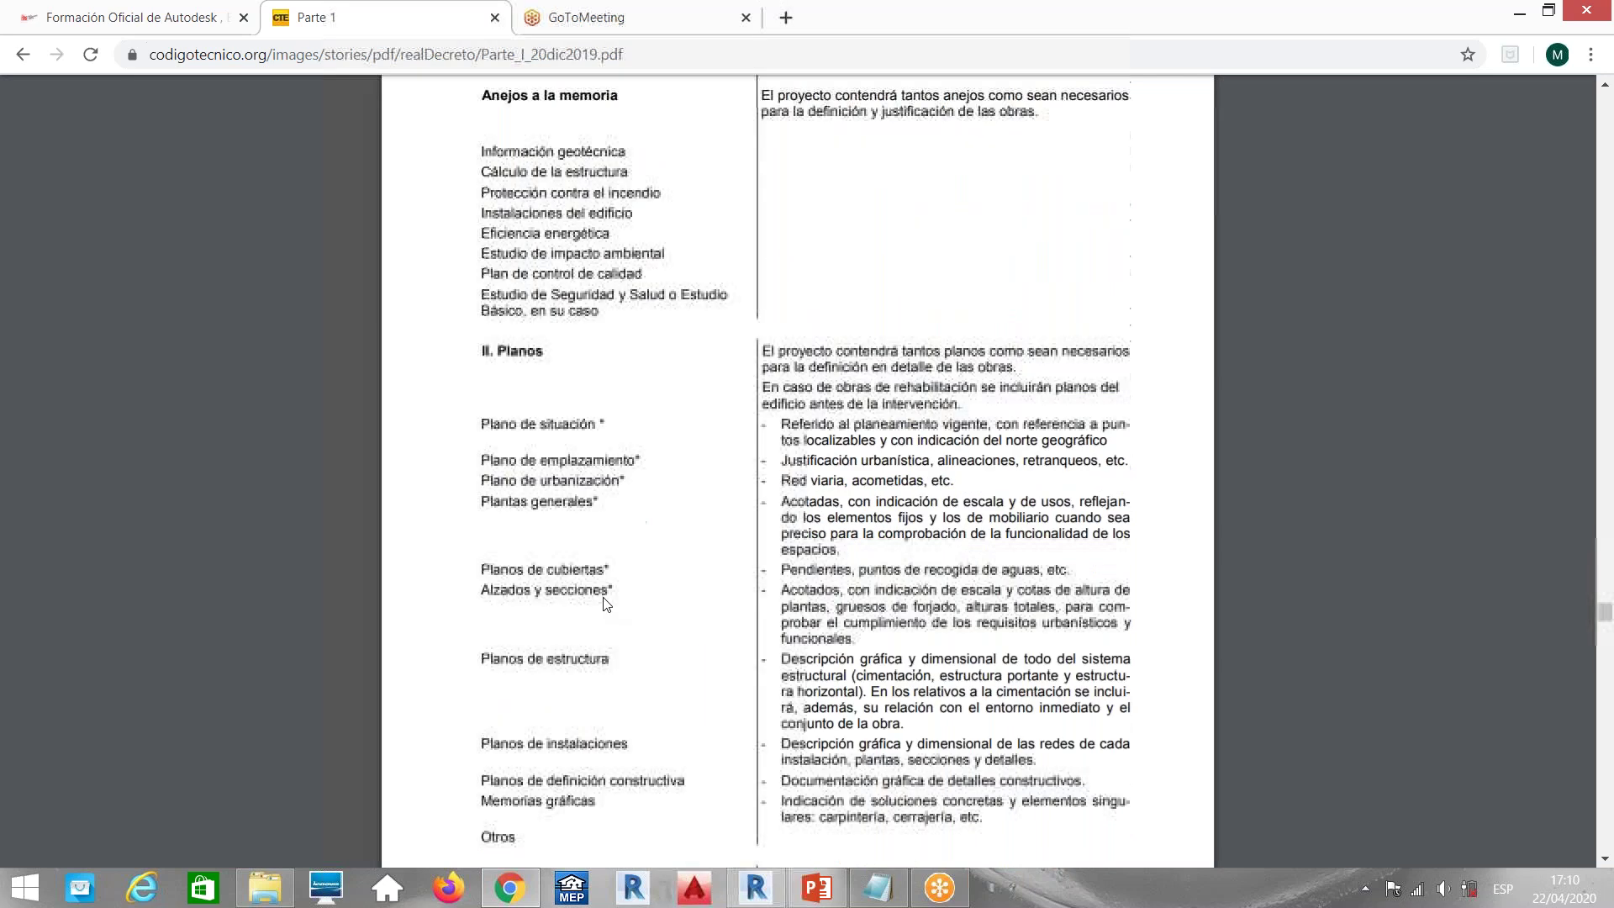
scroll(605, 604, up, 3)
scroll(605, 604, down, 6)
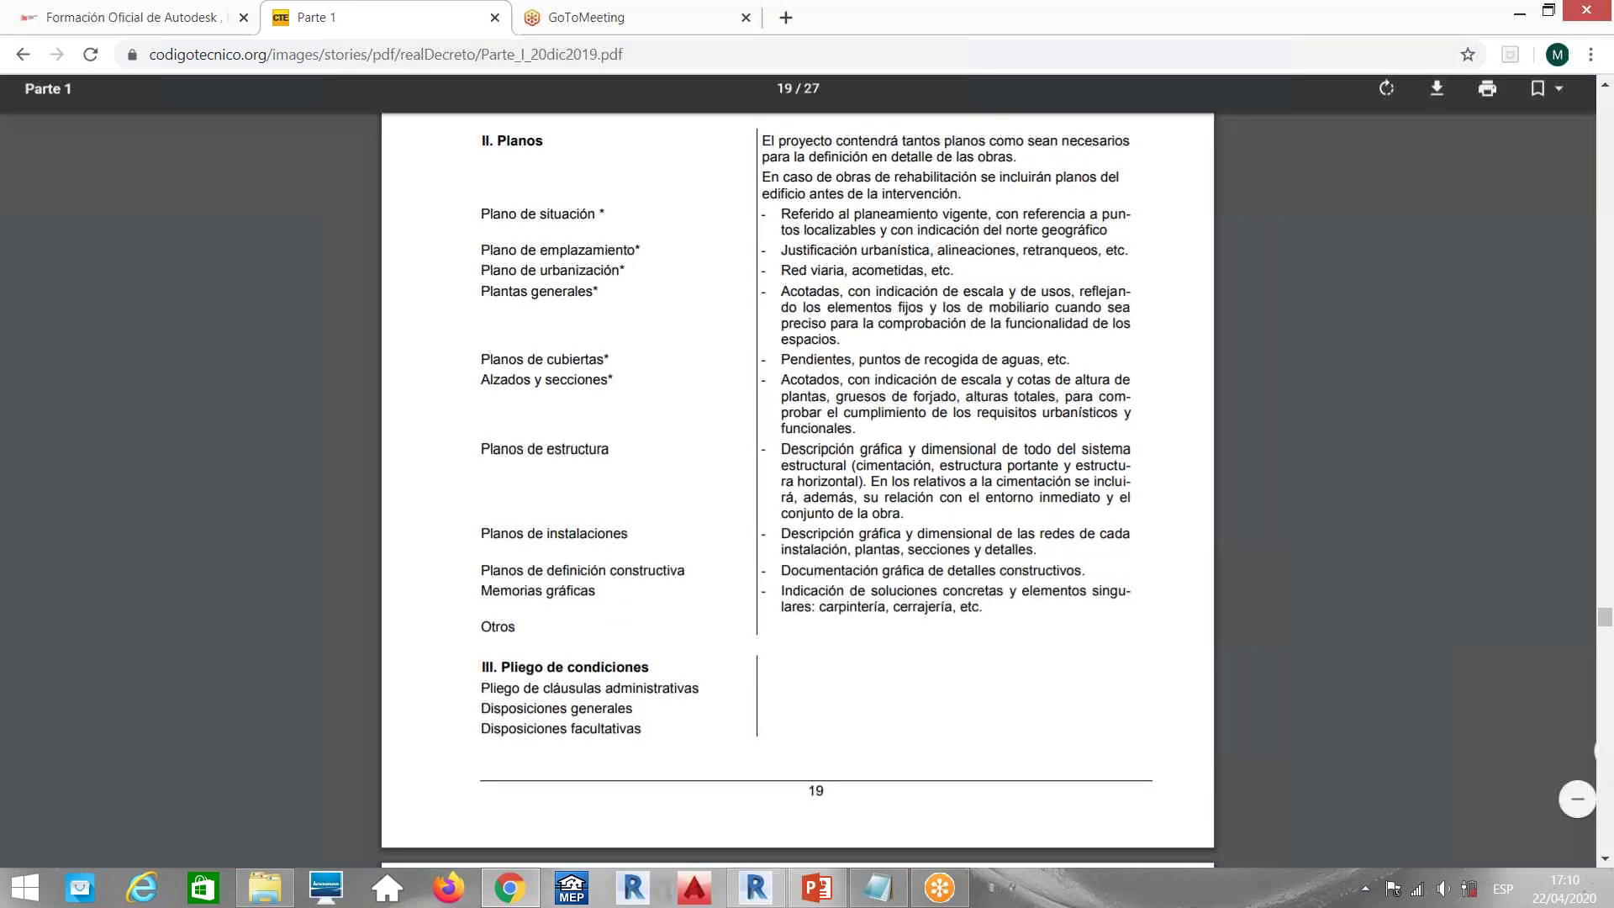
drag(482, 141, 544, 142)
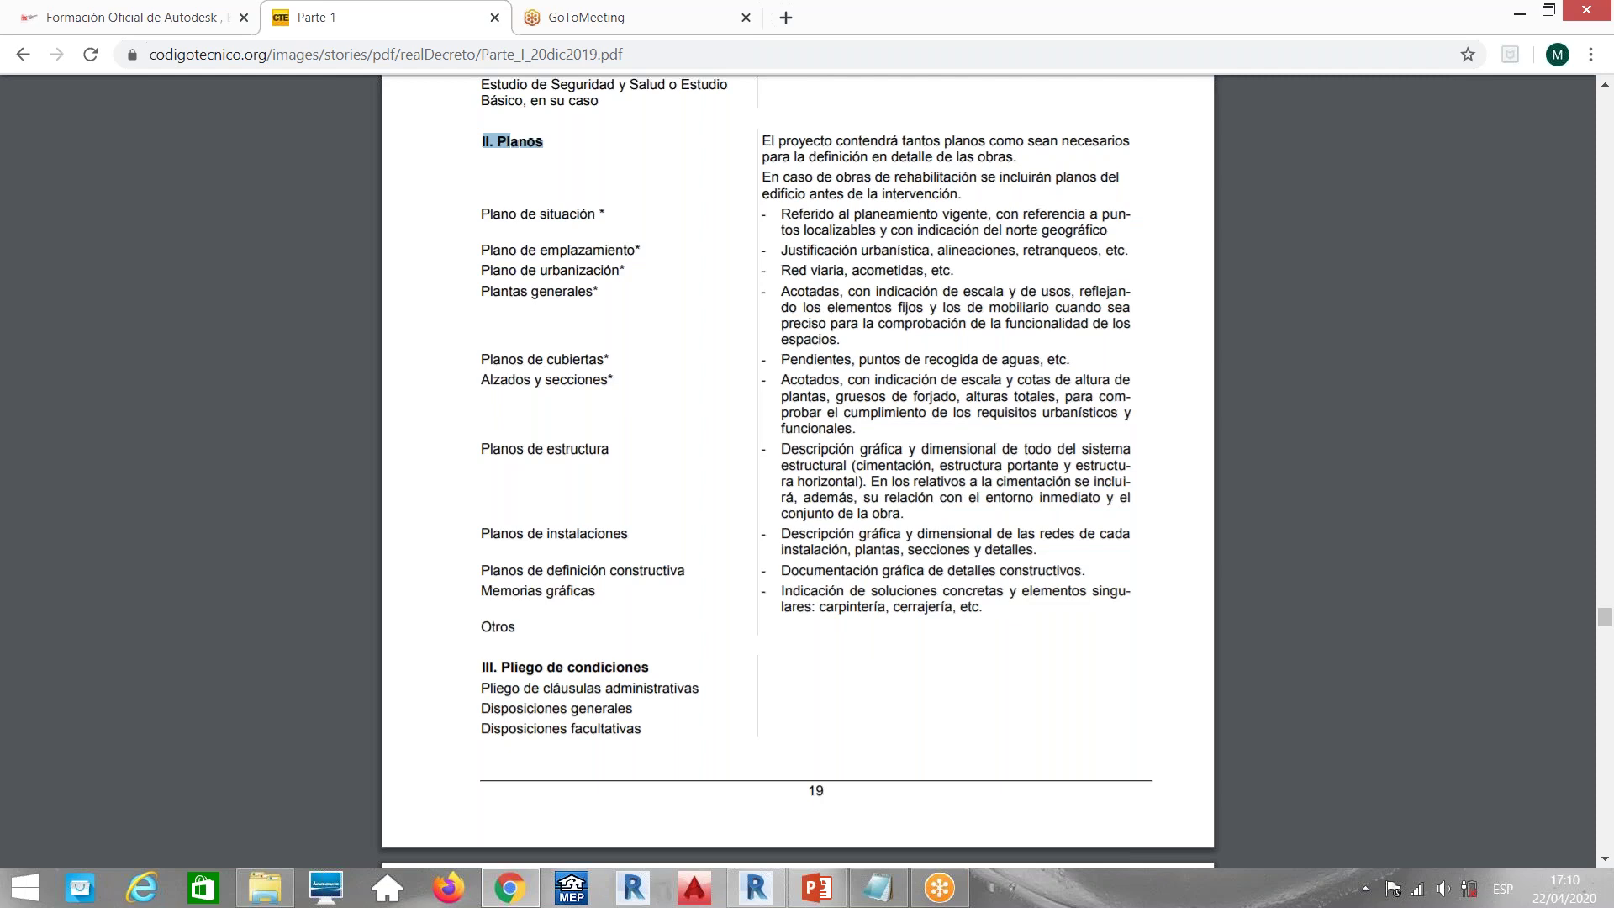
click(526, 143)
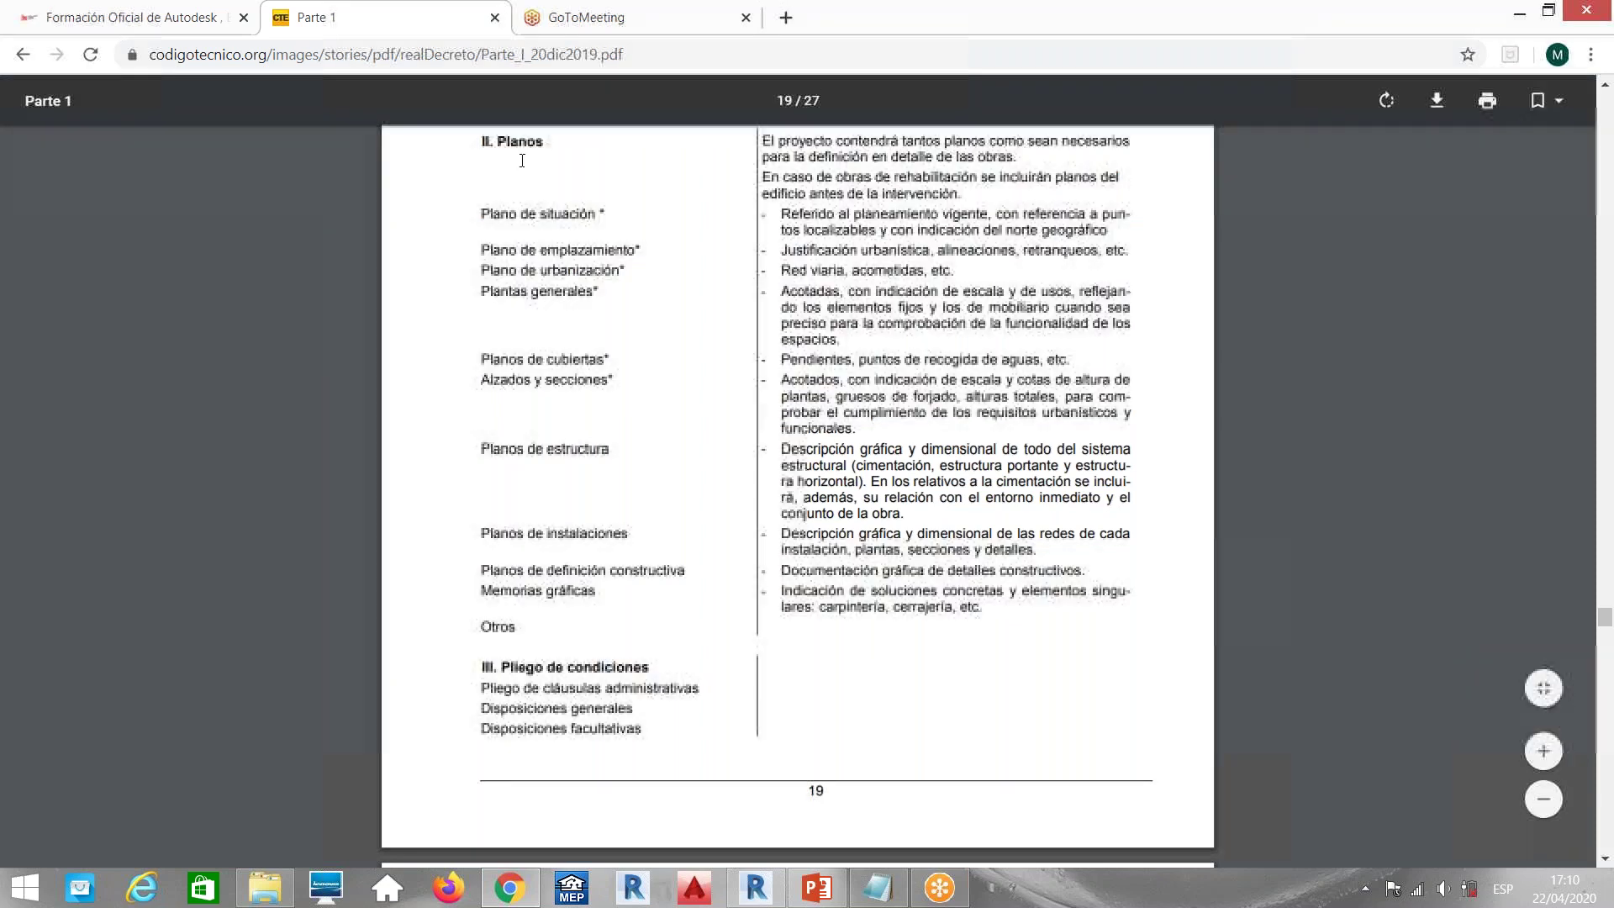
Highlight in turn the basic project drawings in the II. Planos list, from Plano de emplazamiento to Alzados y secciones
triple_click(496, 252)
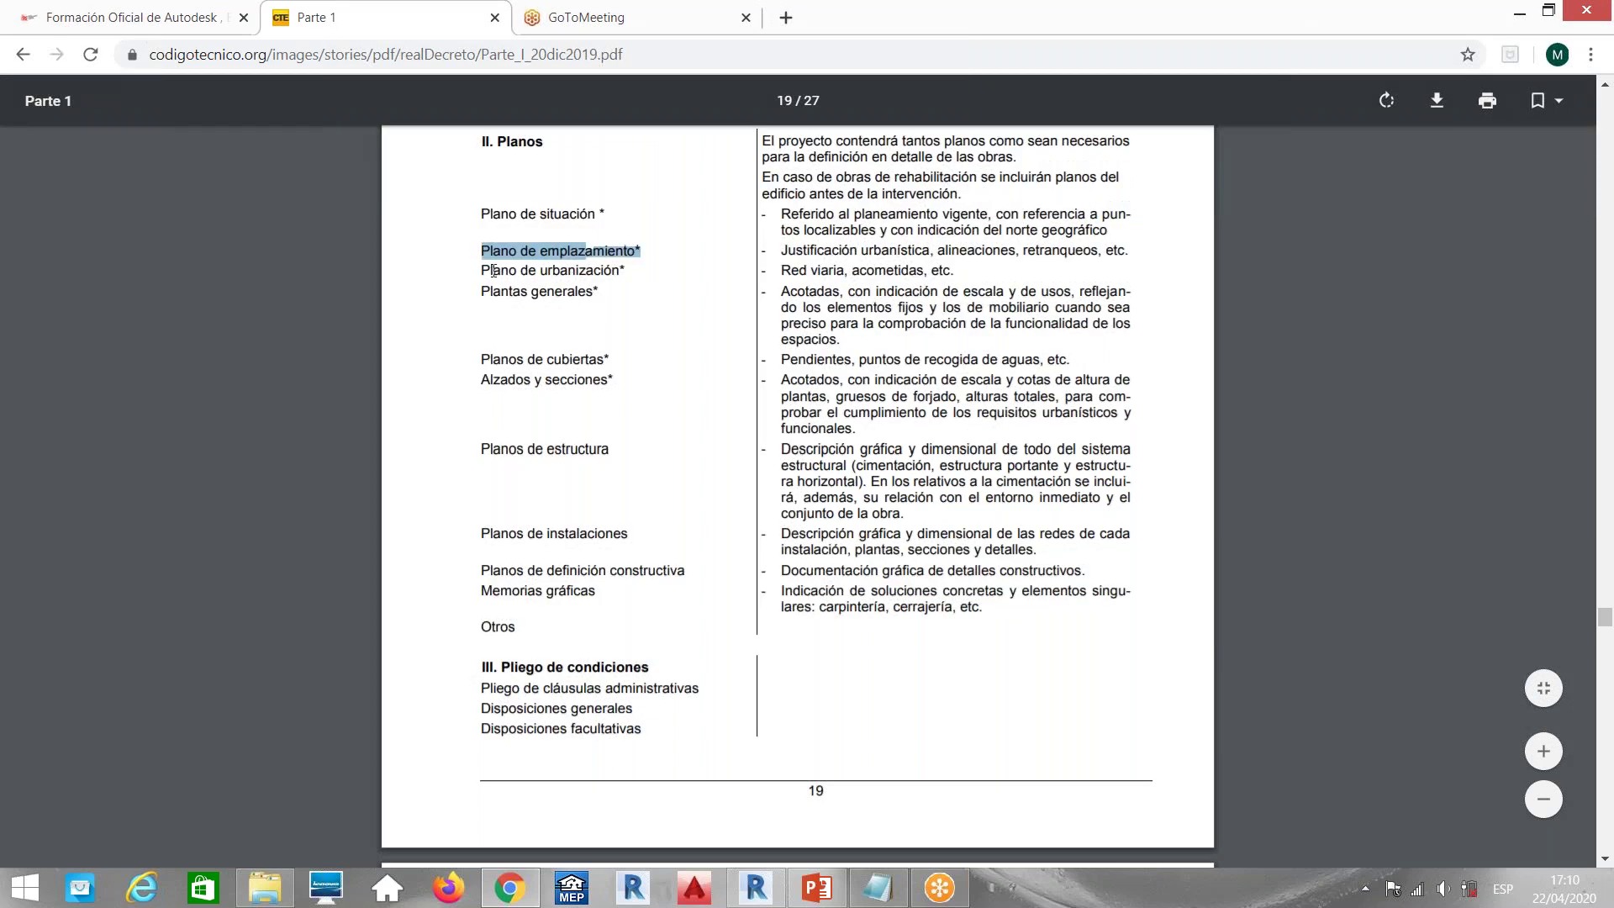
triple_click(493, 271)
drag(594, 291, 491, 291)
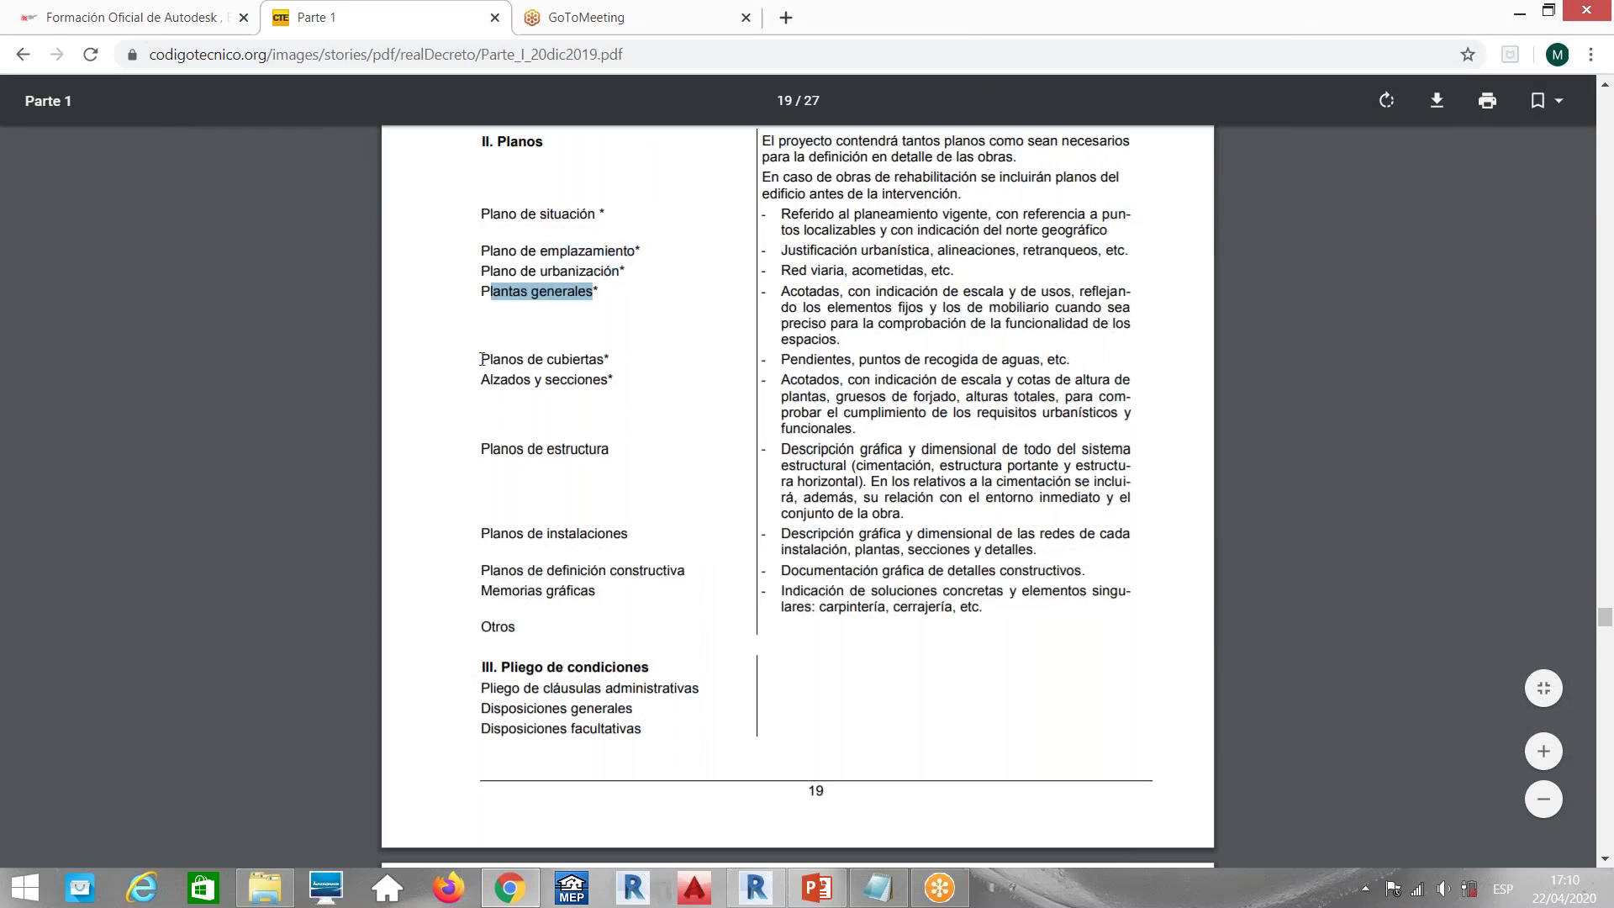
drag(633, 363, 698, 374)
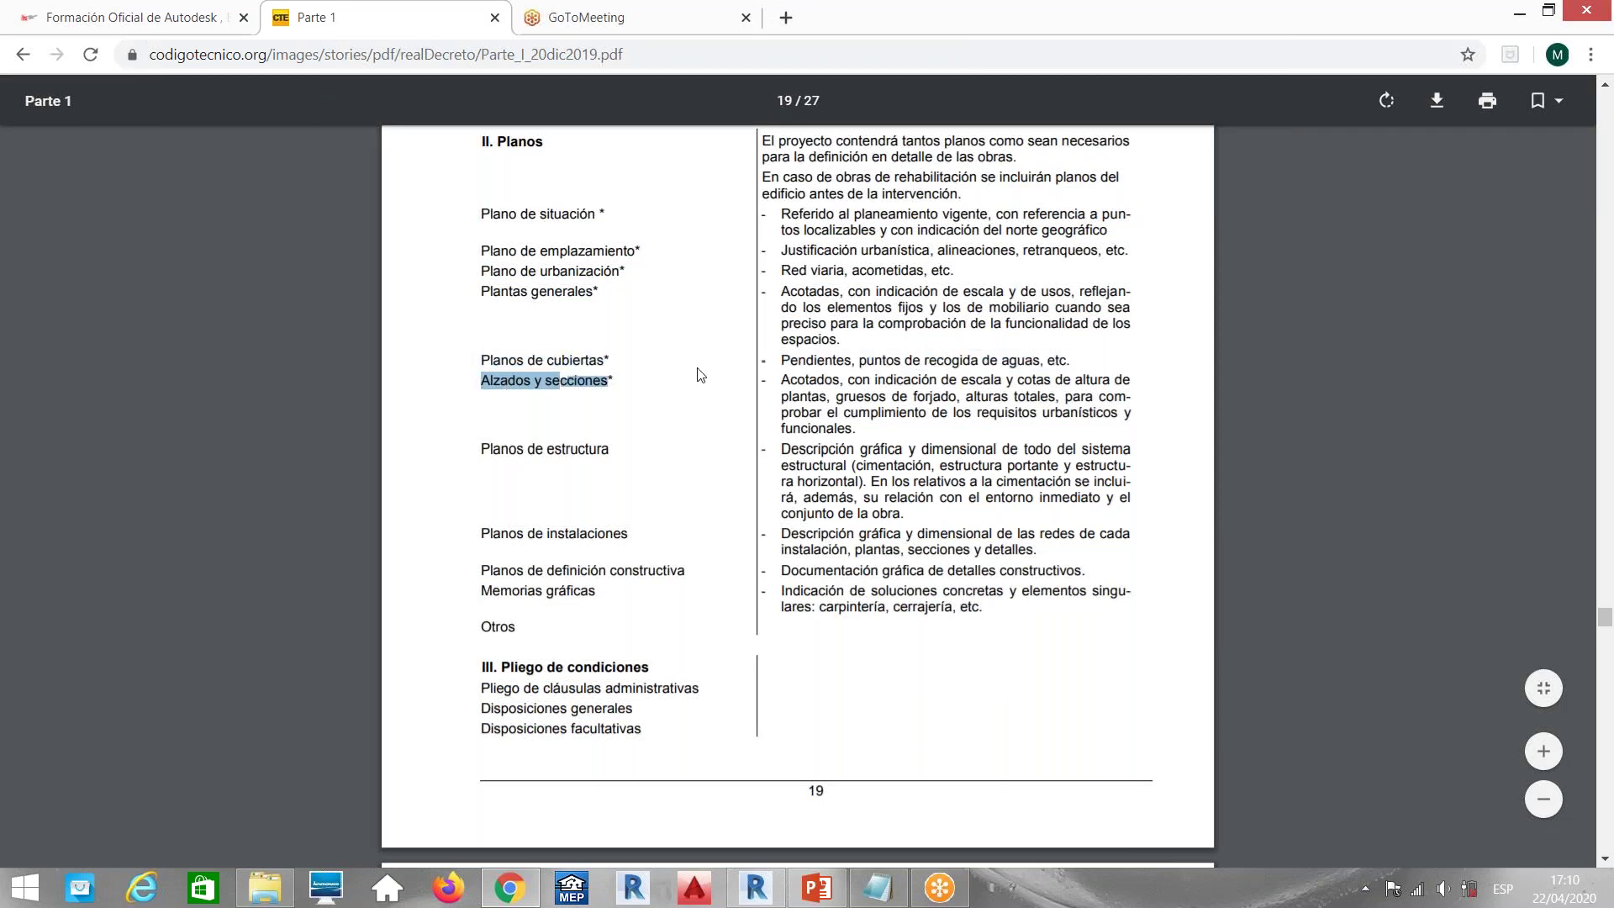
Highlight in turn Planos de estructura, Planos de instalaciones, Planos de definición constructiva and Memorias gráficas
drag(482, 450, 610, 453)
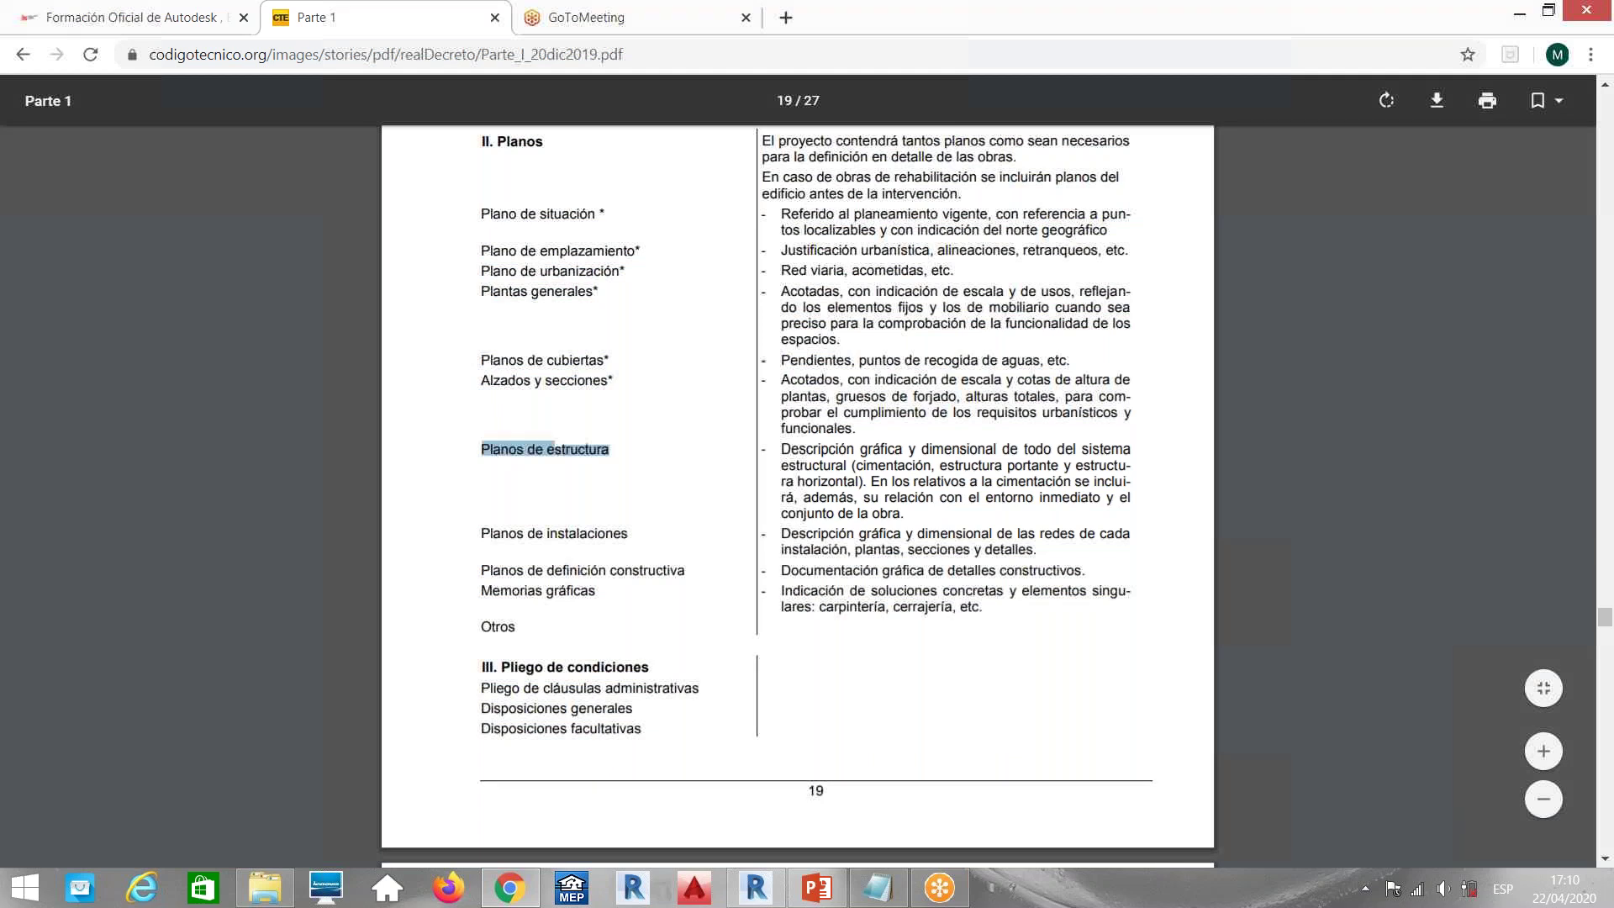
drag(482, 534, 628, 534)
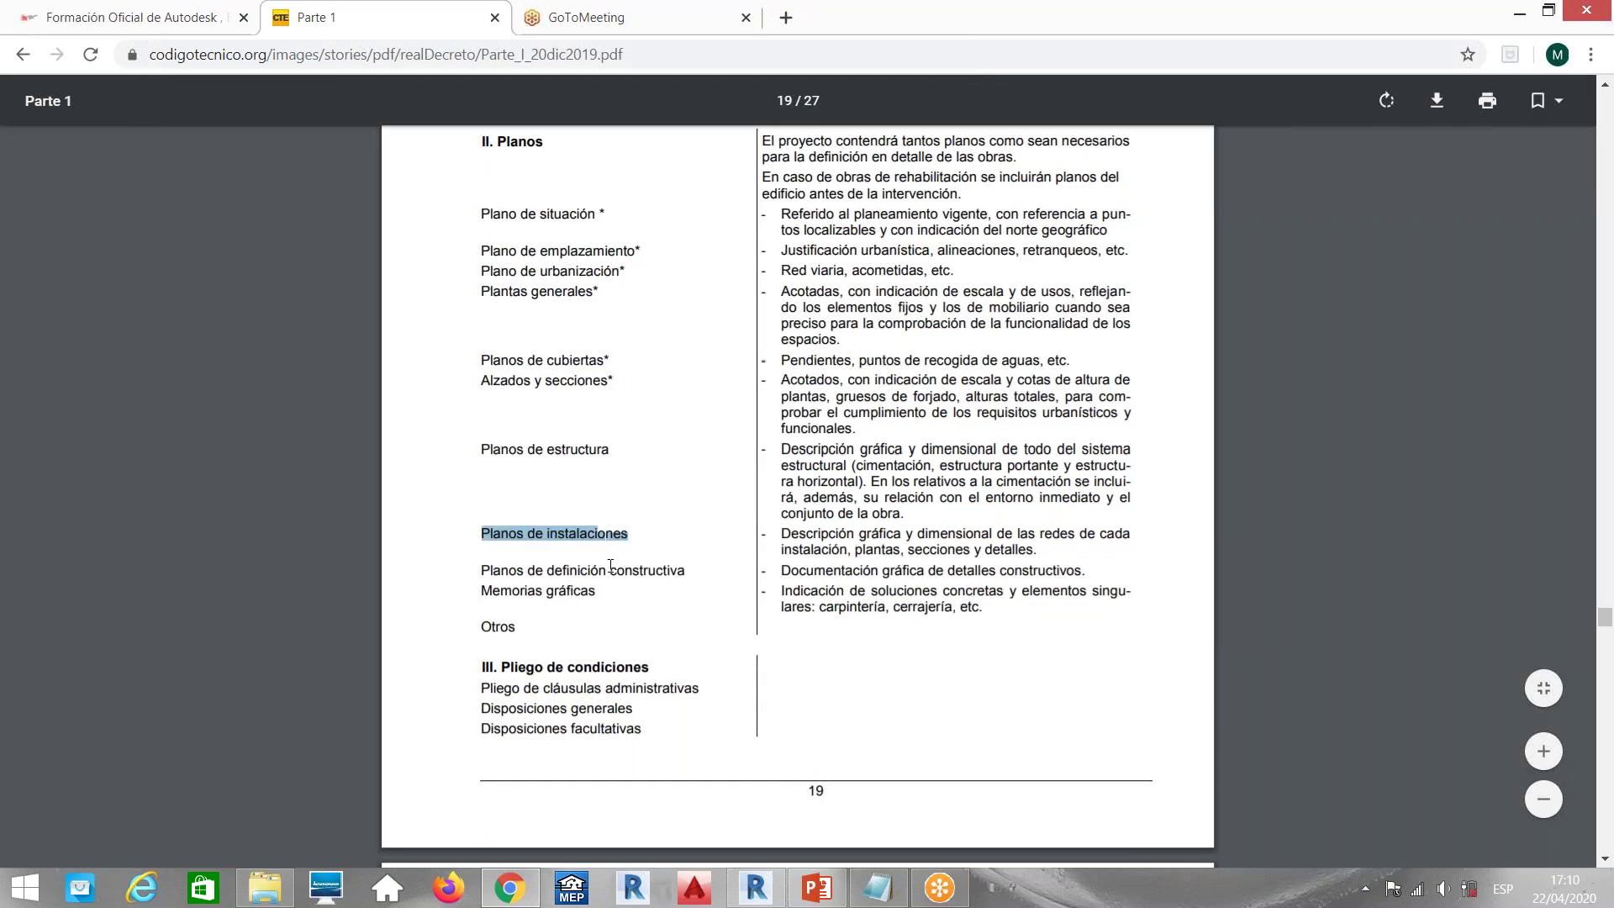
drag(481, 571, 694, 571)
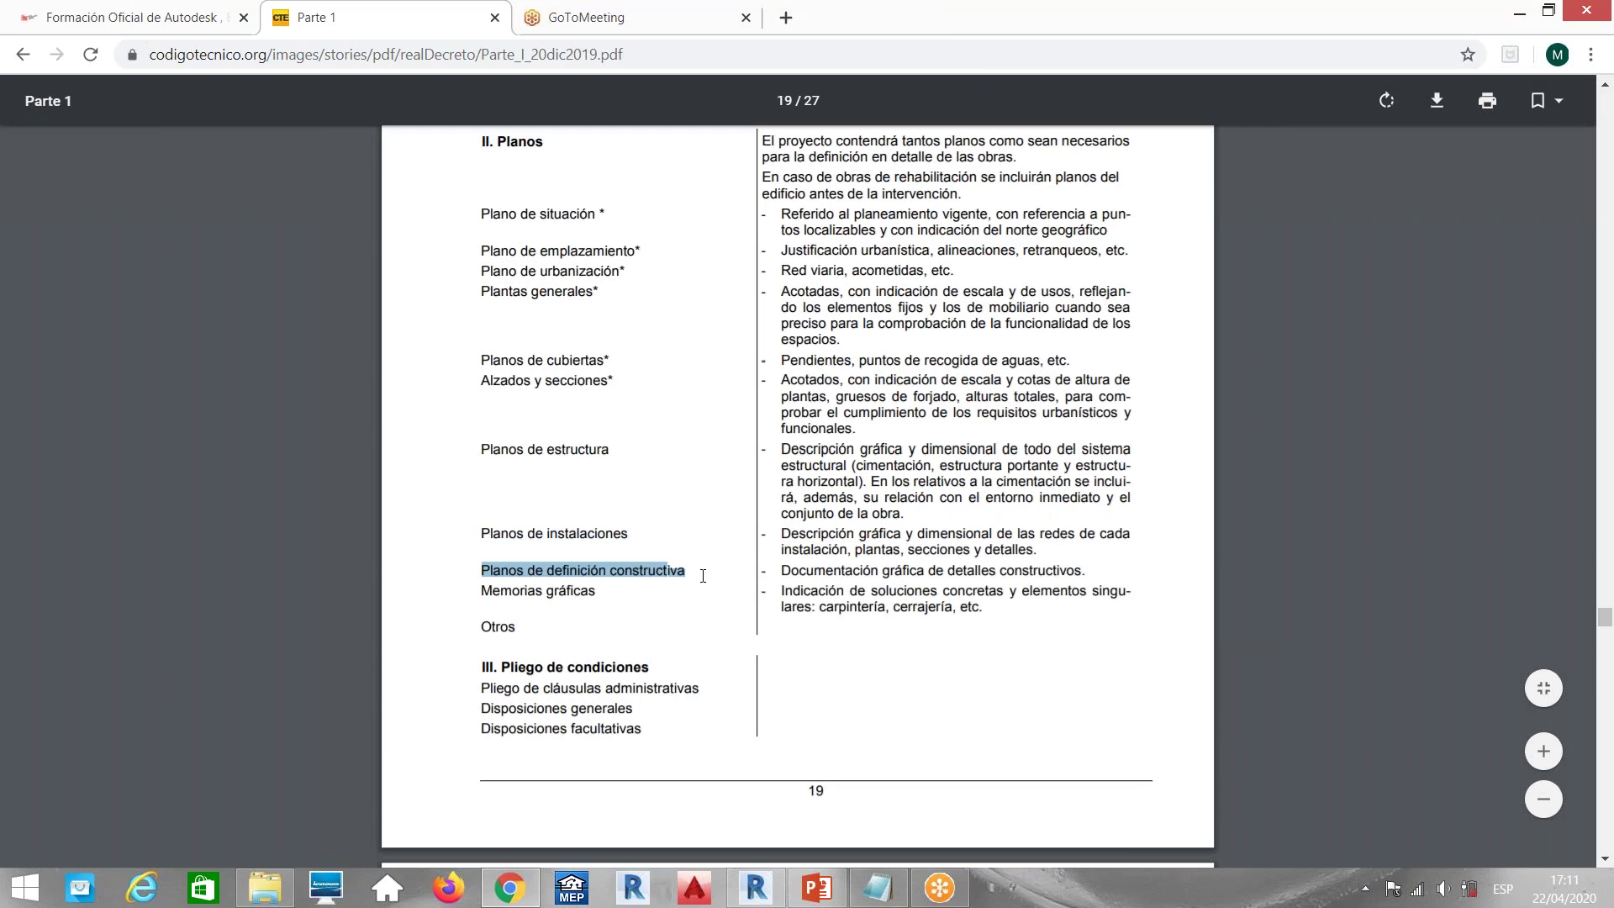
click(481, 590)
drag(482, 590, 596, 591)
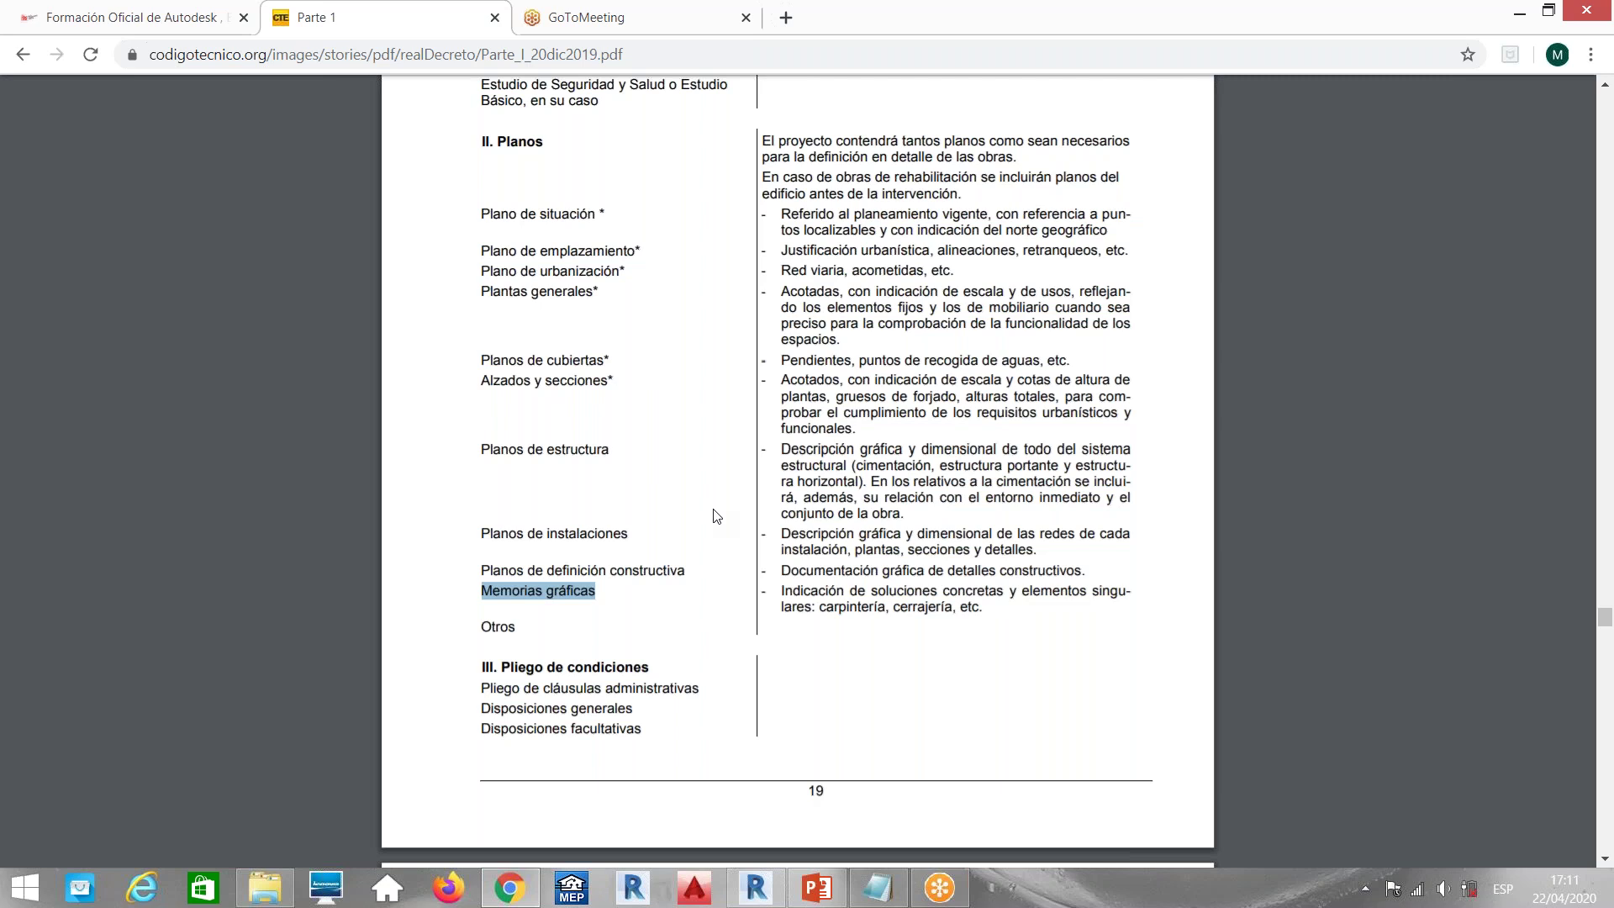
Switch to Revit, view the house model from another angle and widen the project browser so its full names can be read
click(757, 888)
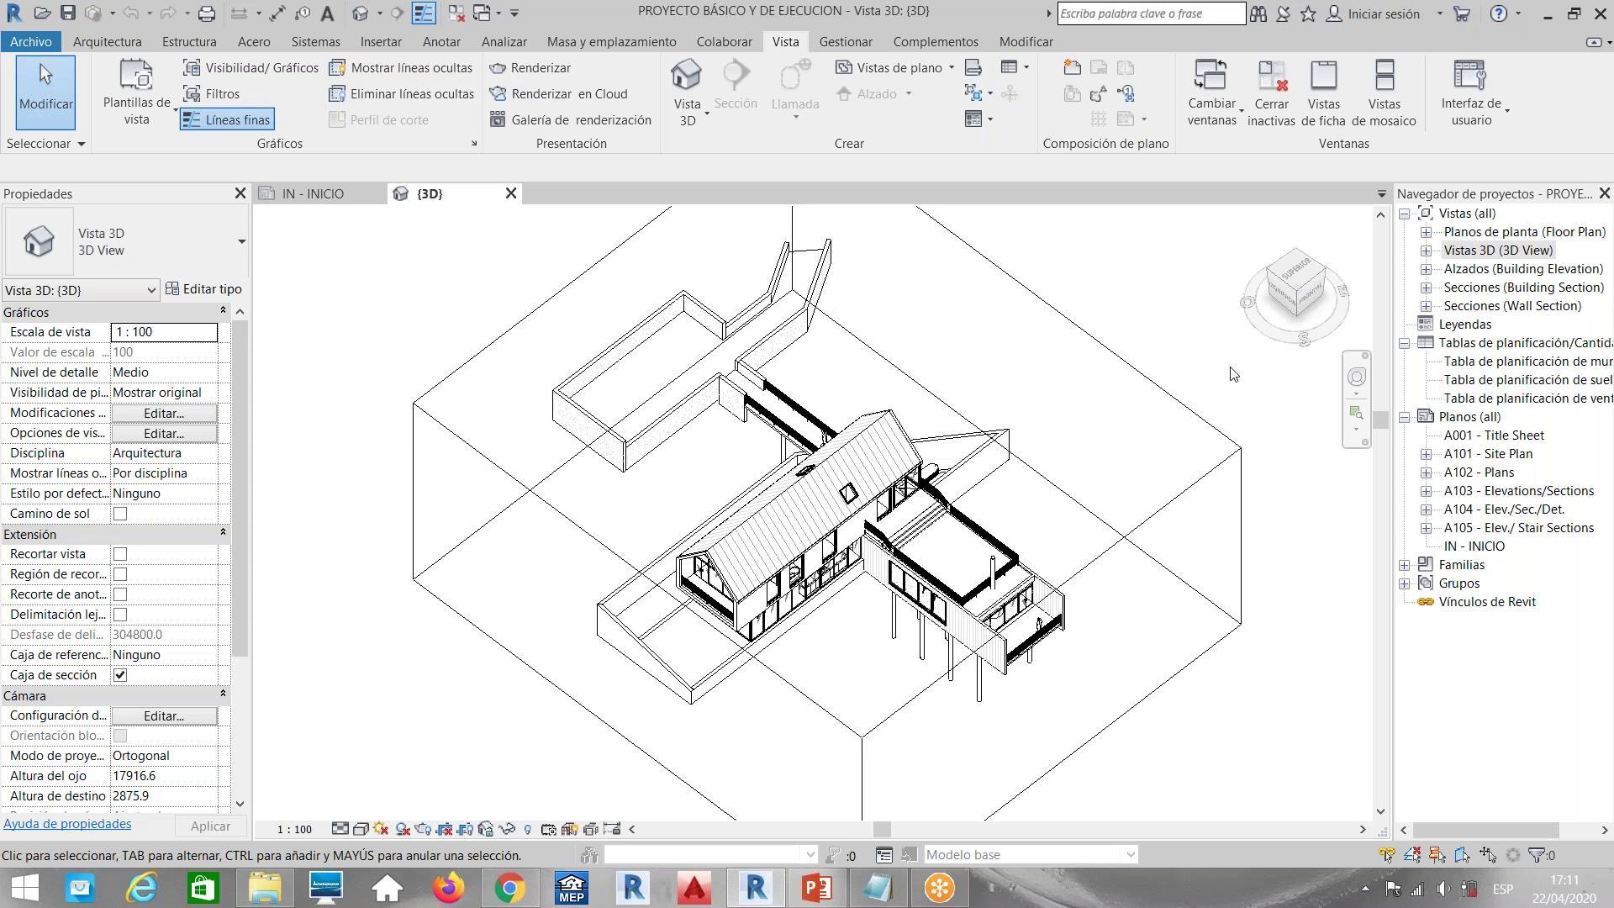
shift+middle_drag(925, 481, 965, 477)
scroll(624, 517, up, 1)
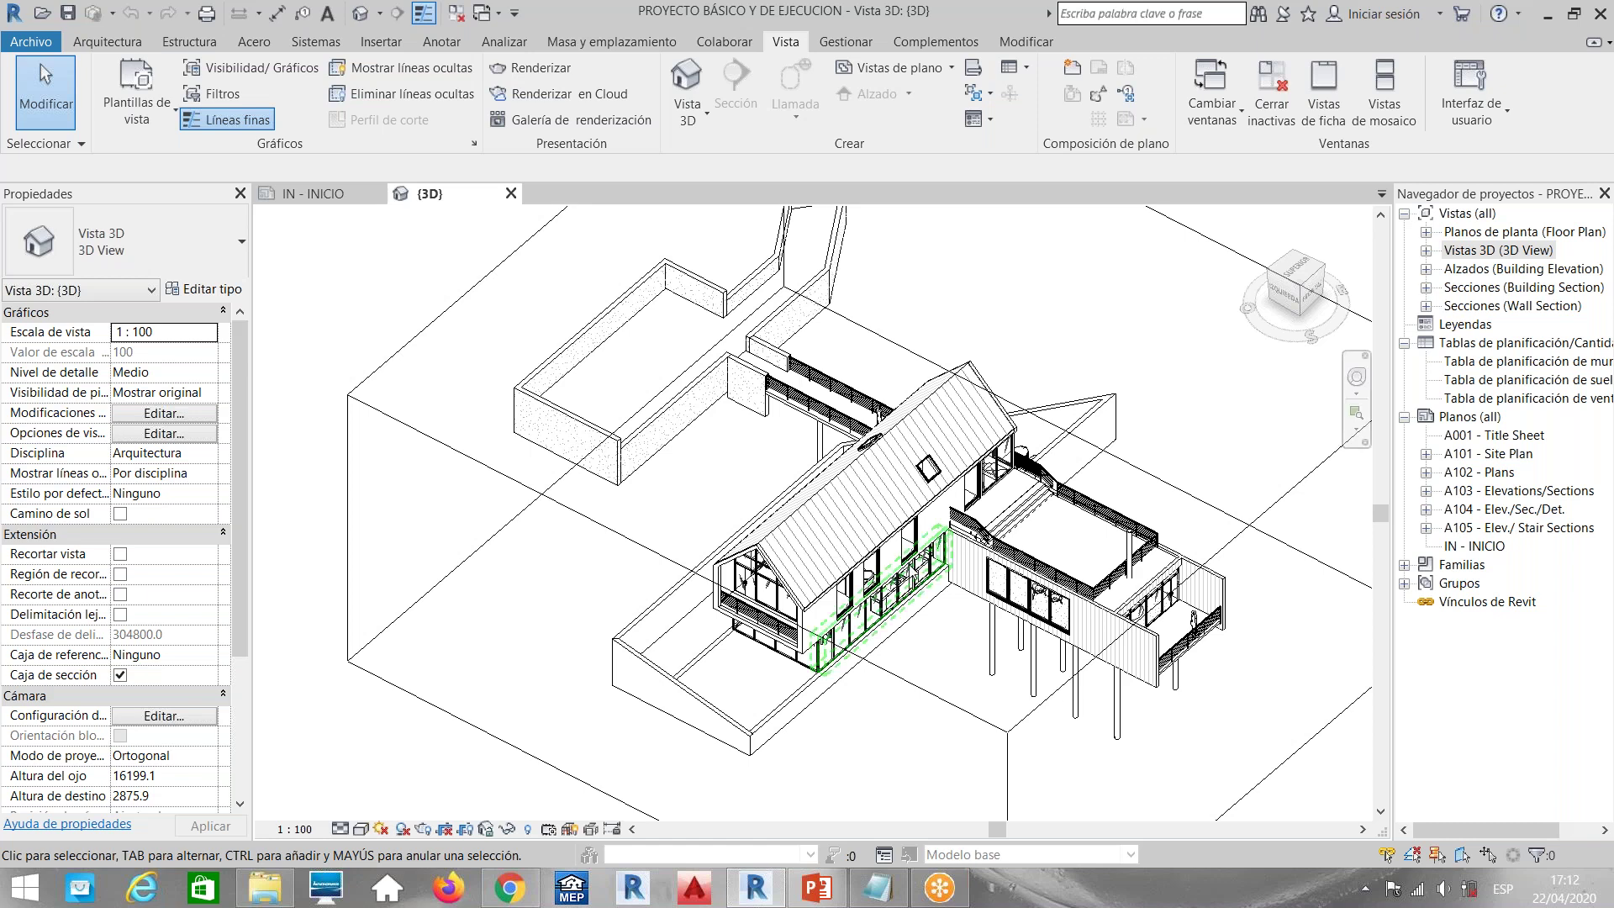
shift+middle_drag(968, 391, 972, 418)
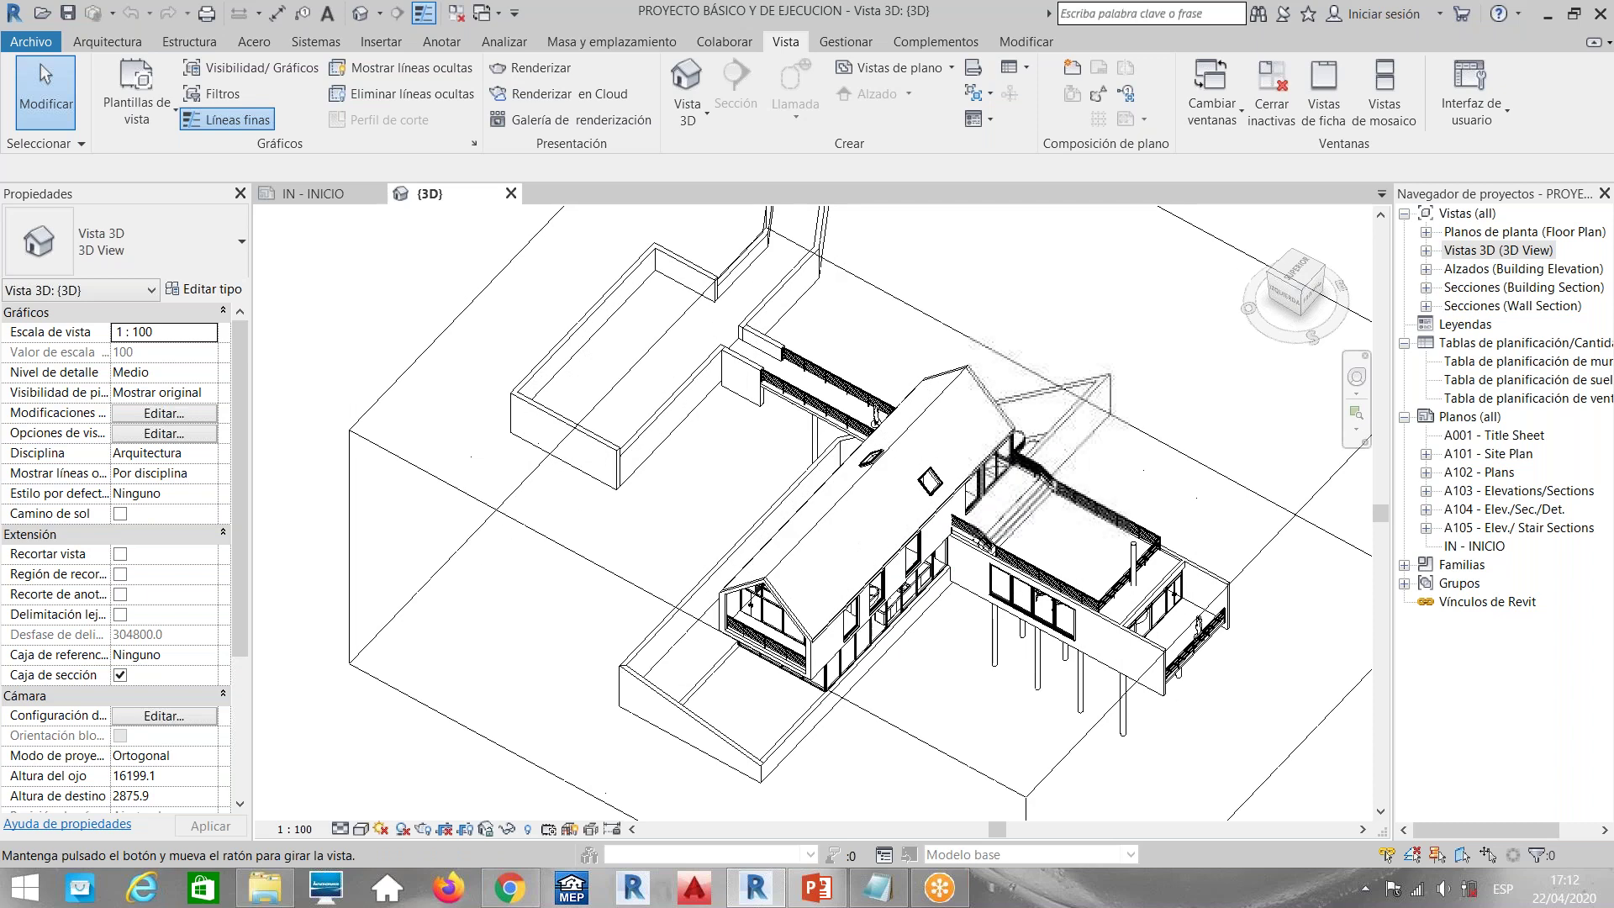
drag(1392, 420, 1248, 421)
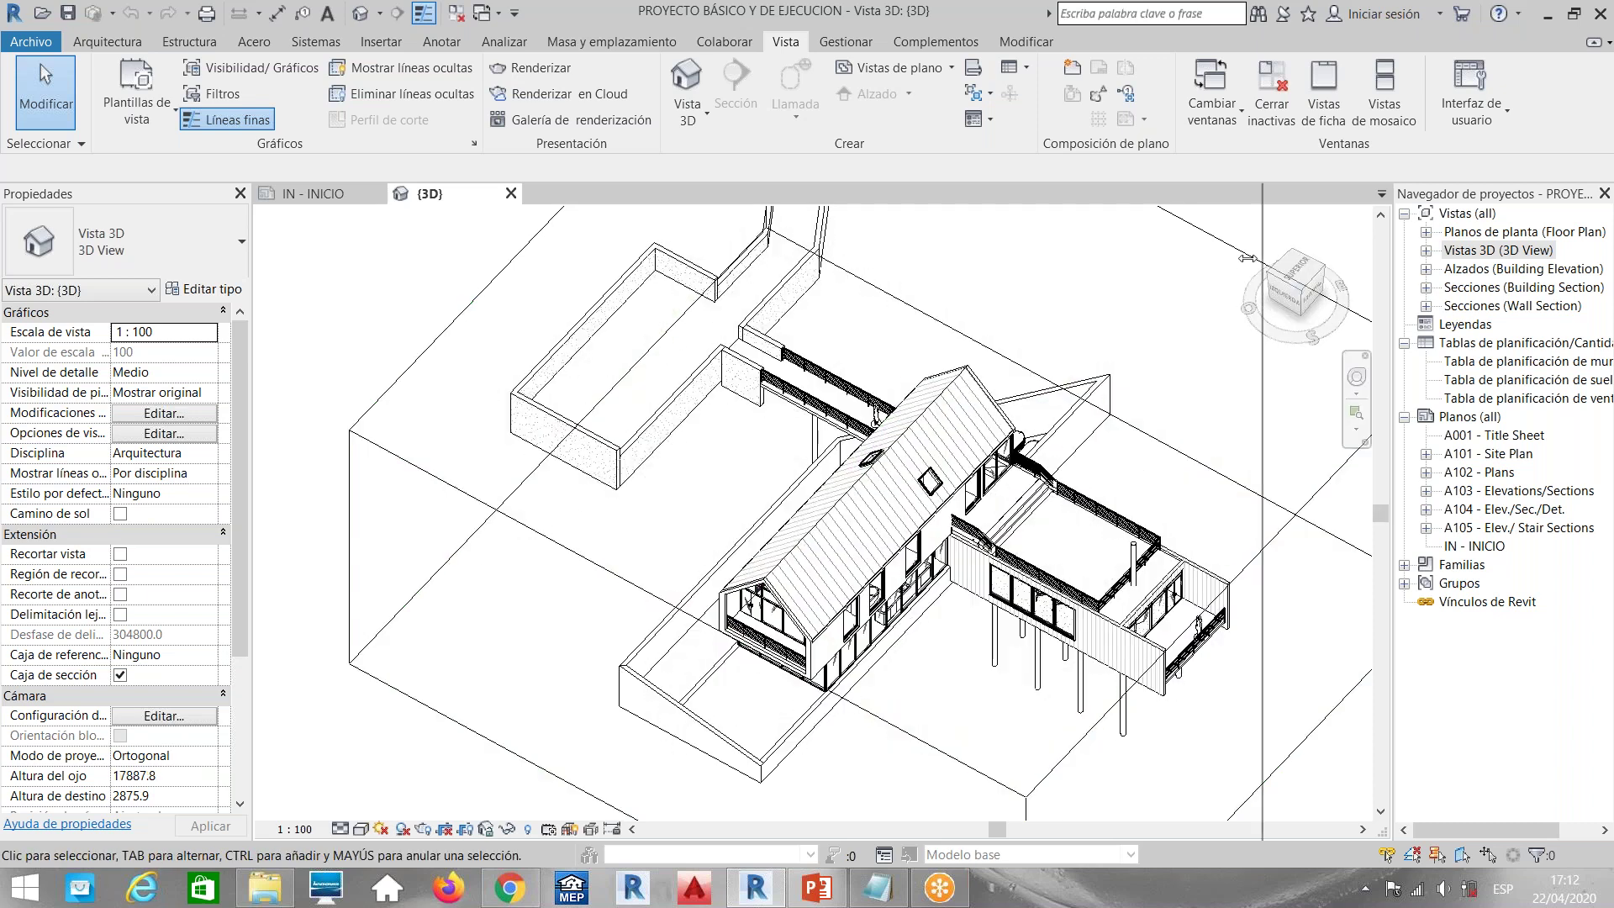
click(1325, 435)
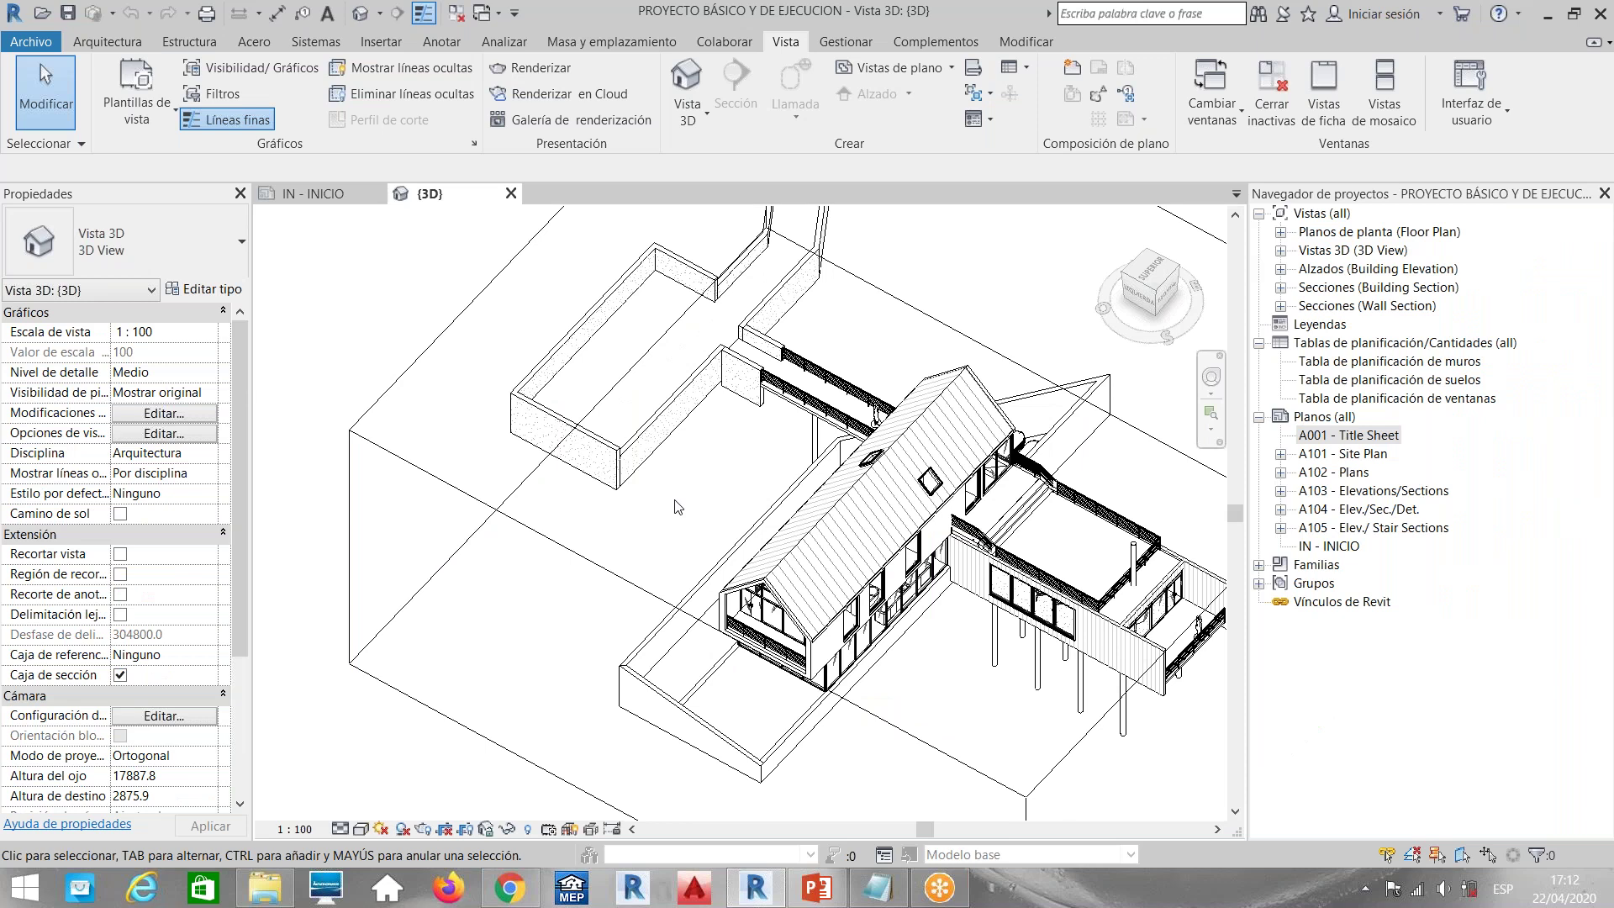
Select a Retaining - 300mm Concrete wall, examine its instance and type properties, and close the type properties without changes
click(680, 443)
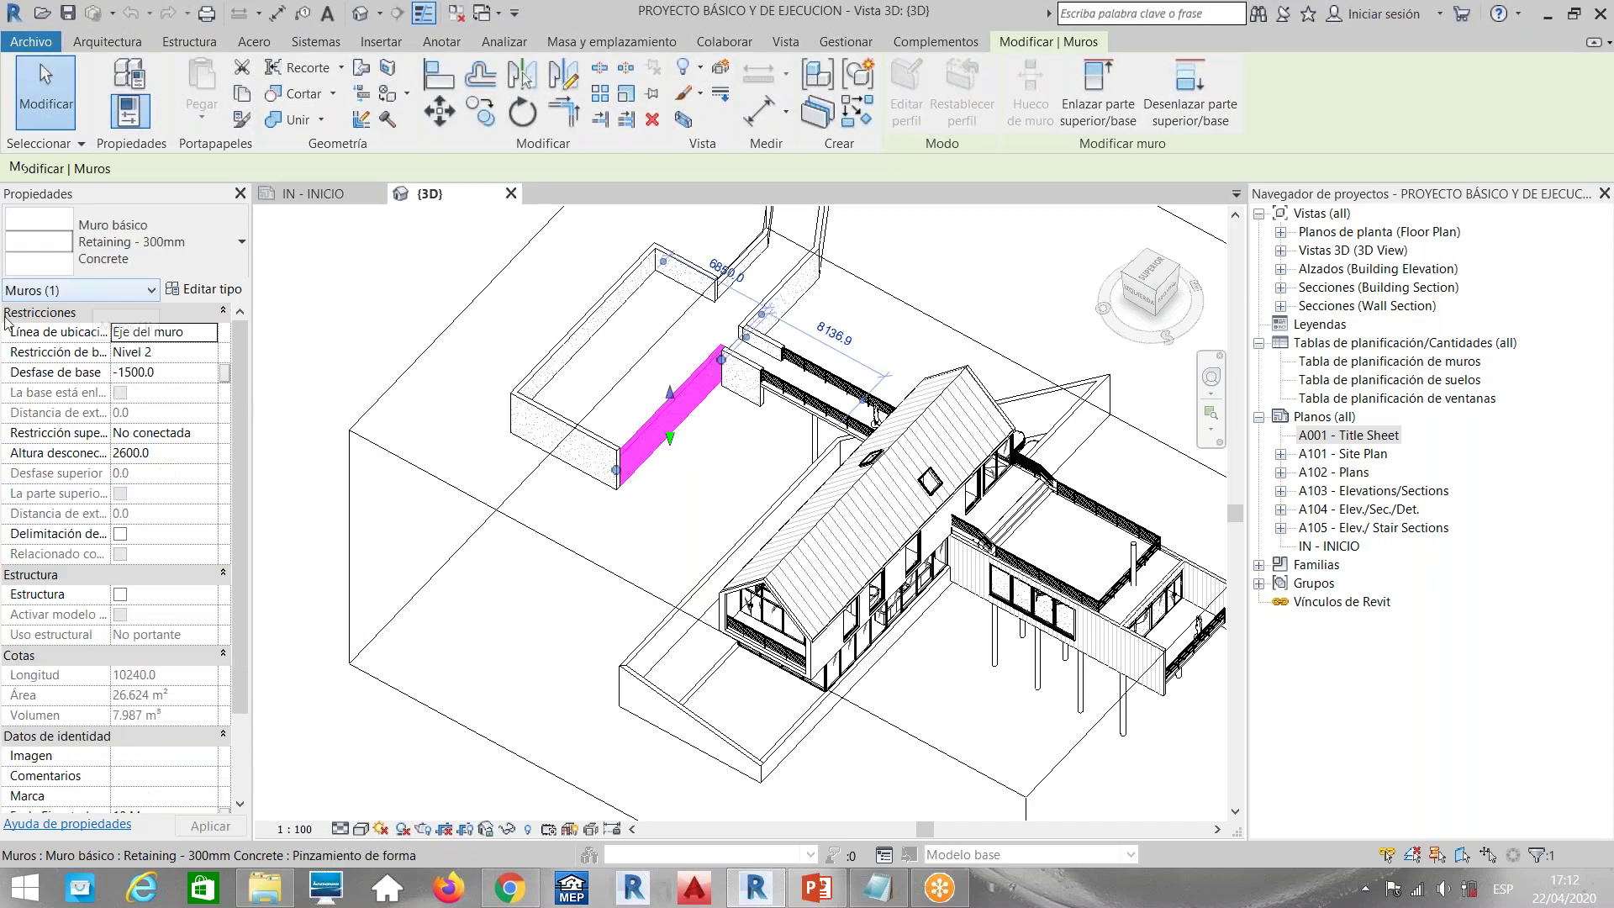
mouse_move(242, 357)
mouse_down()
mouse_move(233, 443)
mouse_move(246, 350)
mouse_up()
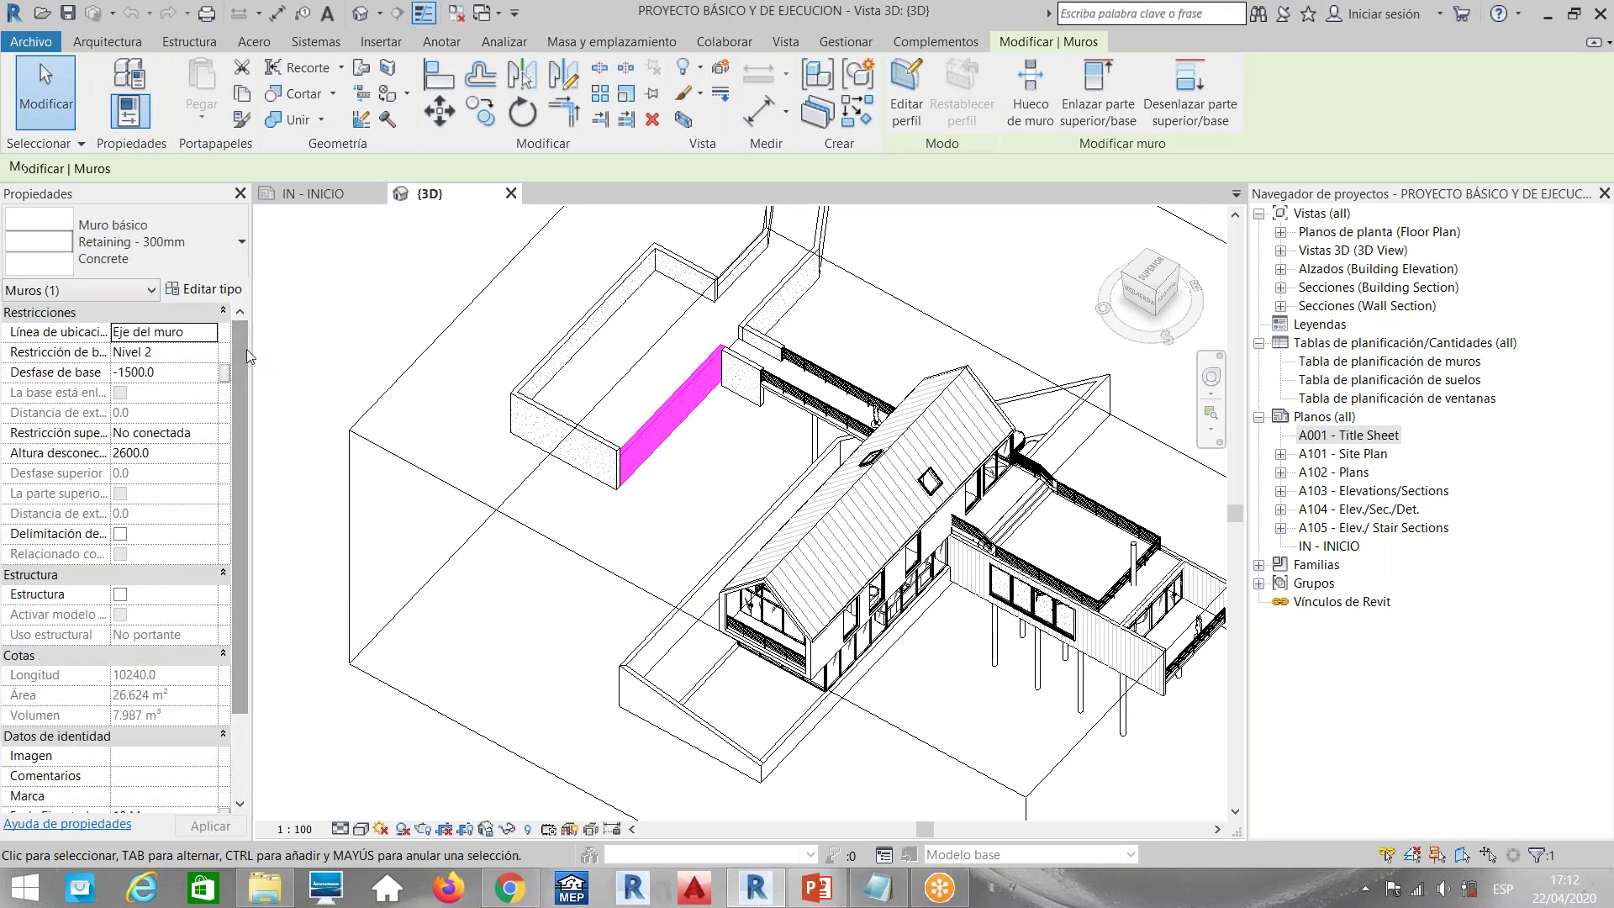
click(221, 290)
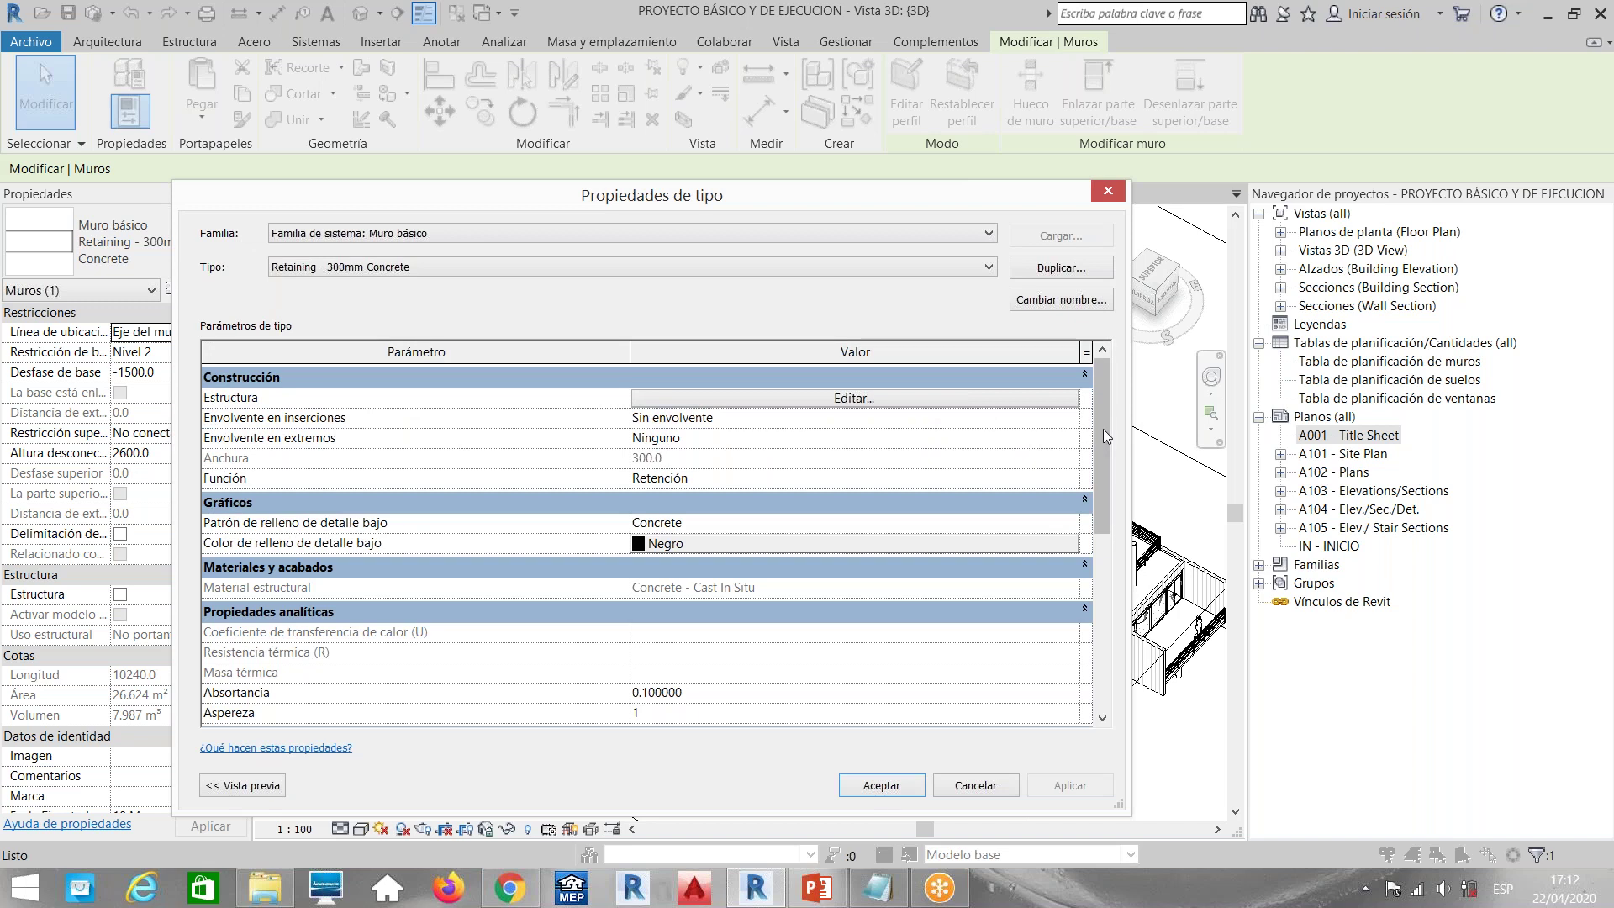
mouse_move(1103, 442)
mouse_down()
mouse_move(1101, 585)
mouse_move(1101, 416)
mouse_up()
click(1108, 191)
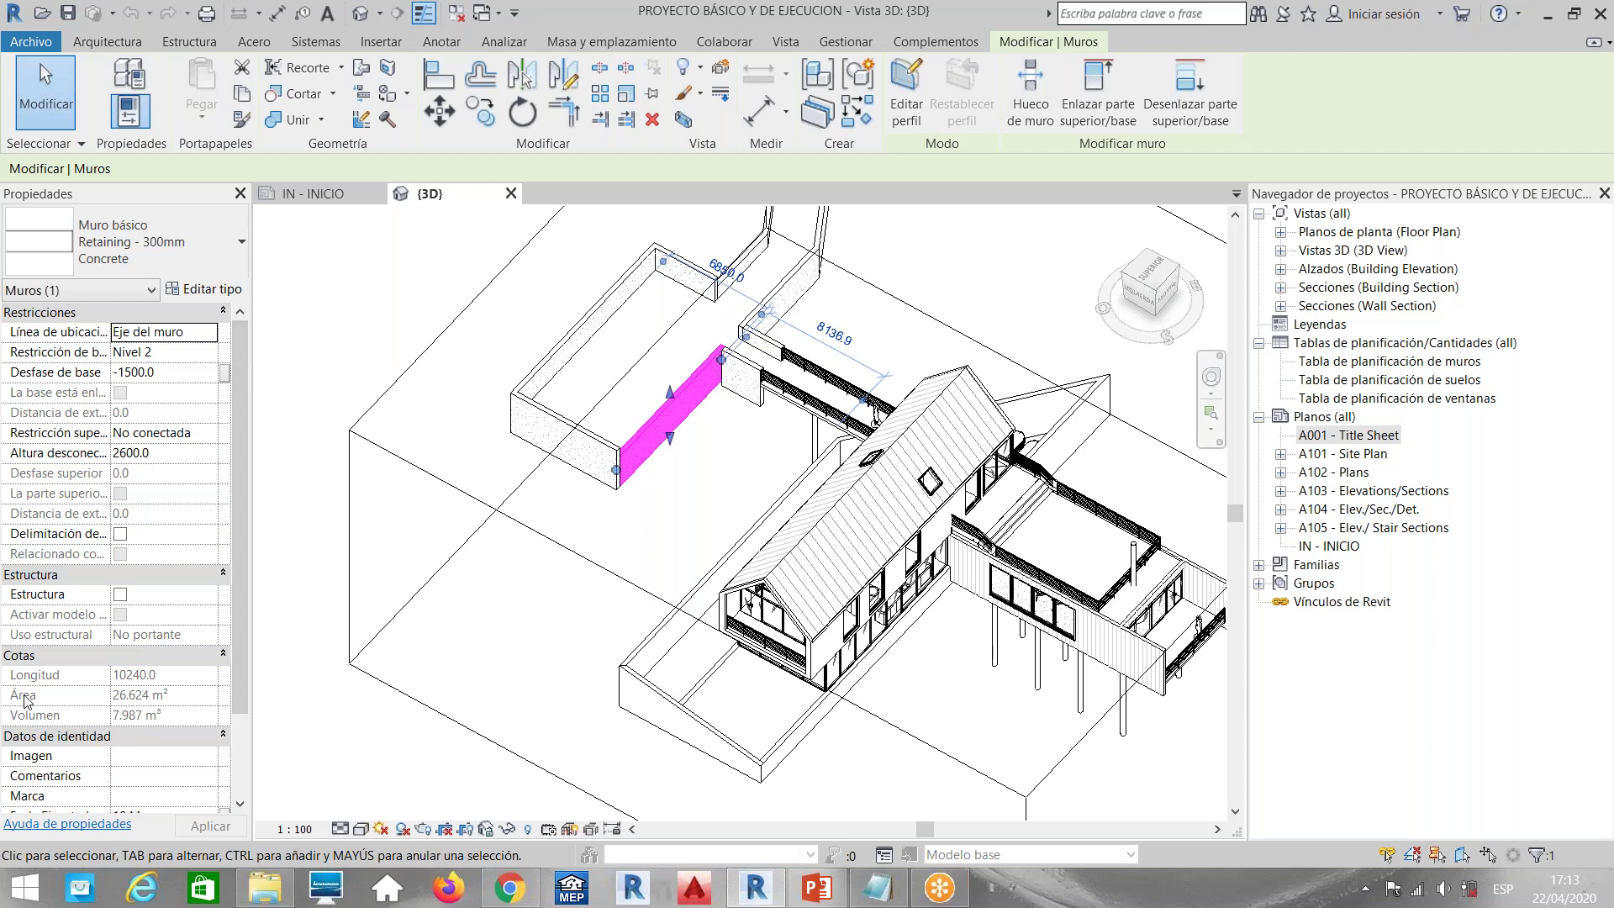
Widen the Properties palette while examining the instance properties of the Wall - Timber Clad wall and the SG Metal Panels roof
click(683, 526)
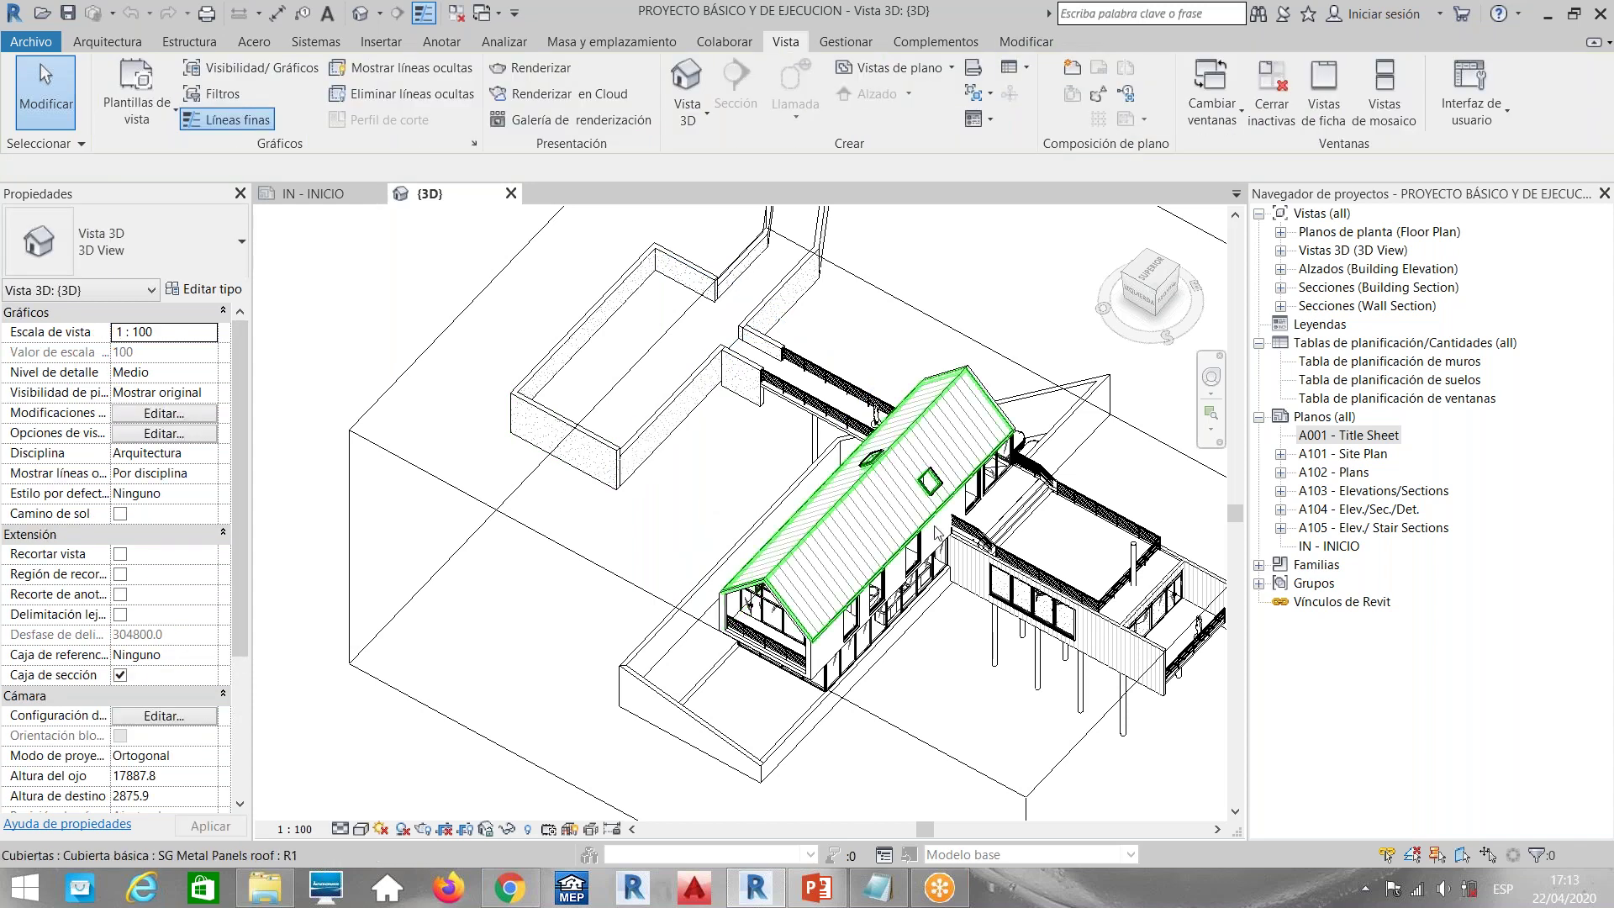
click(966, 576)
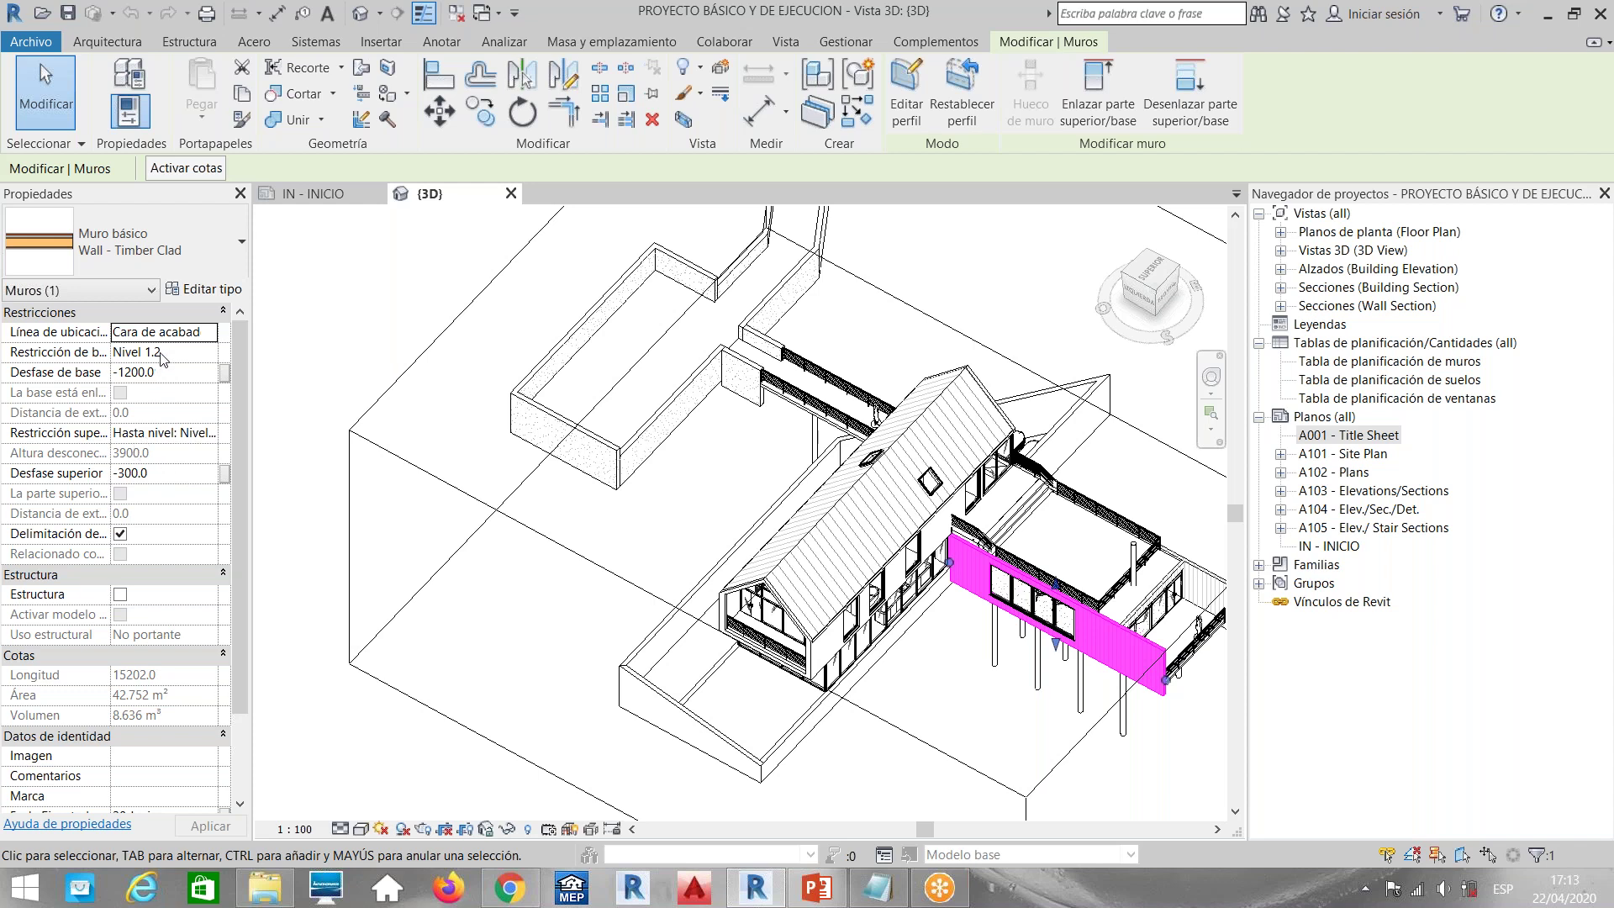
drag(250, 357, 324, 348)
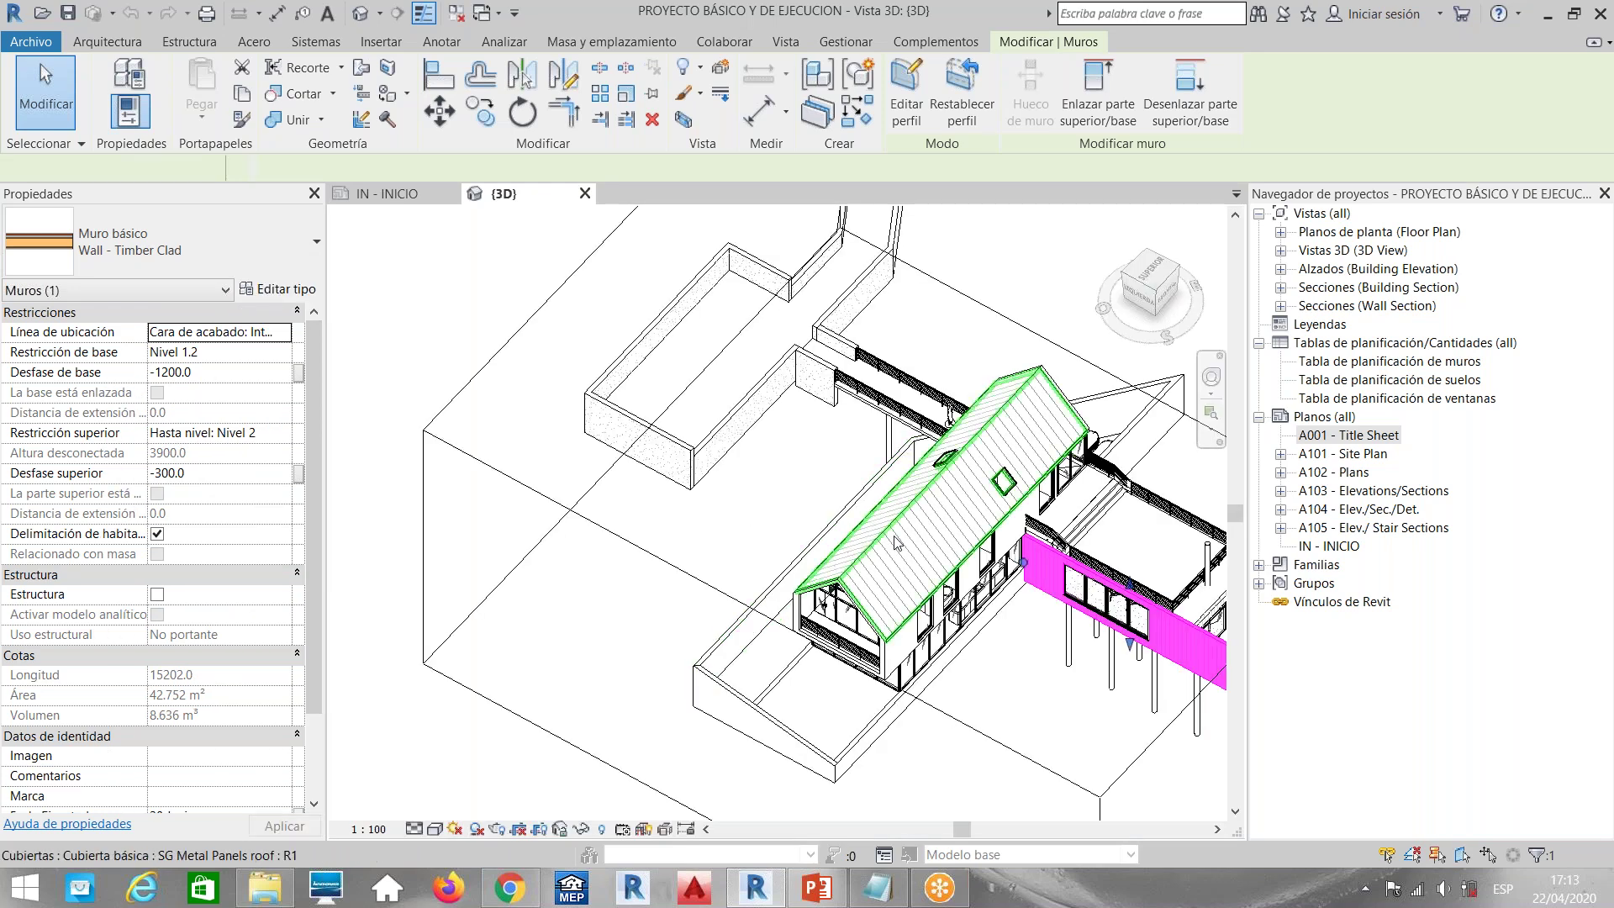
click(895, 543)
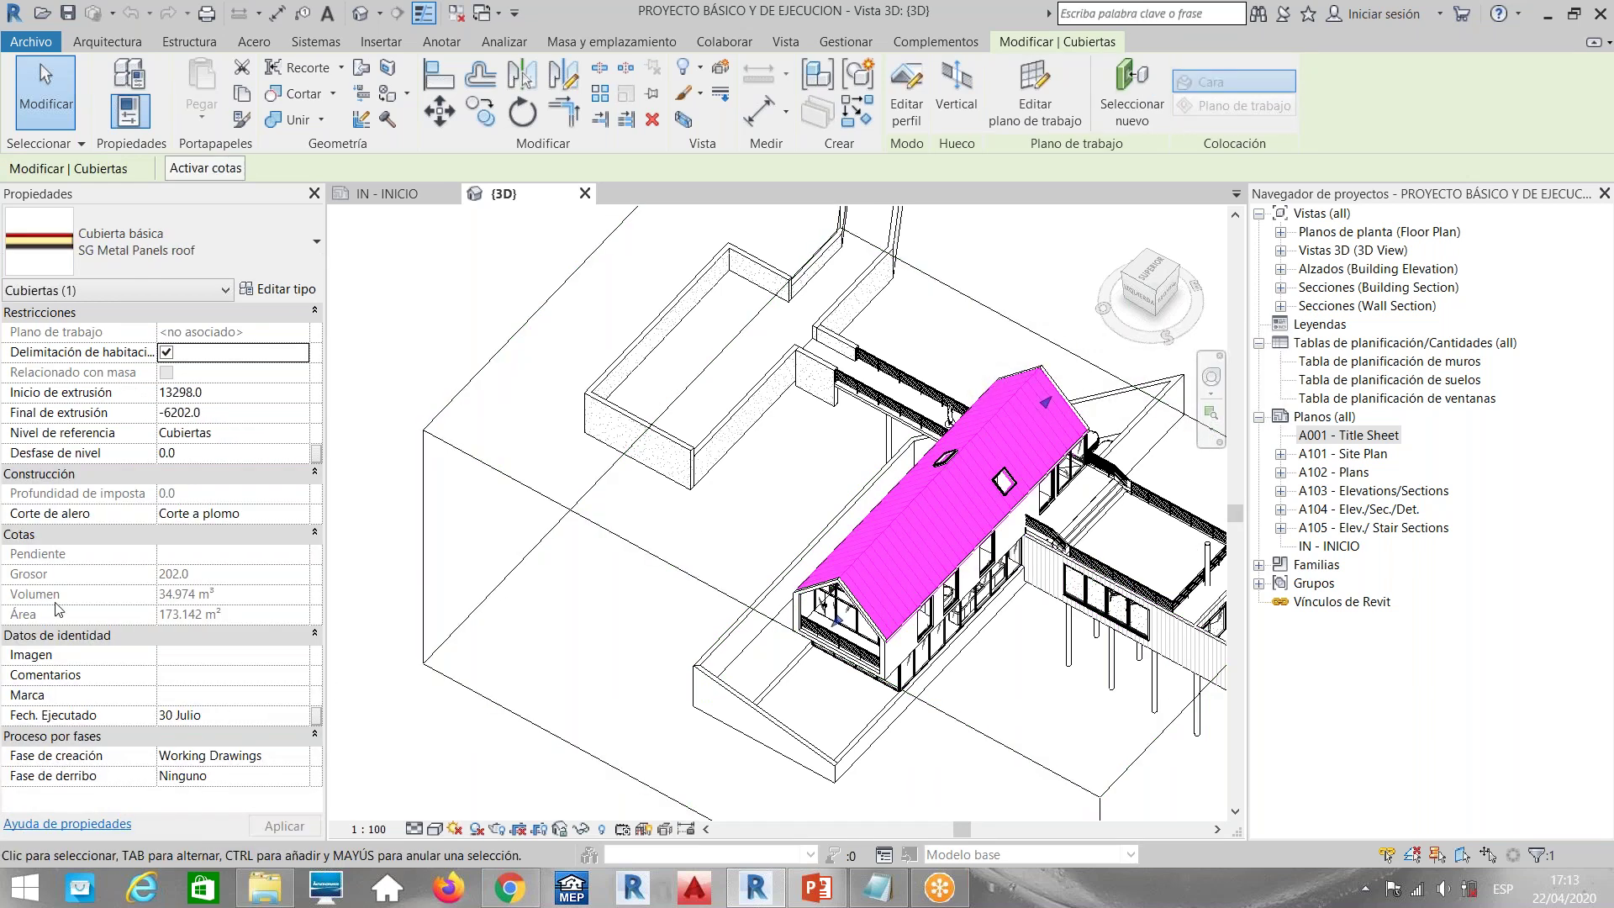
click(757, 482)
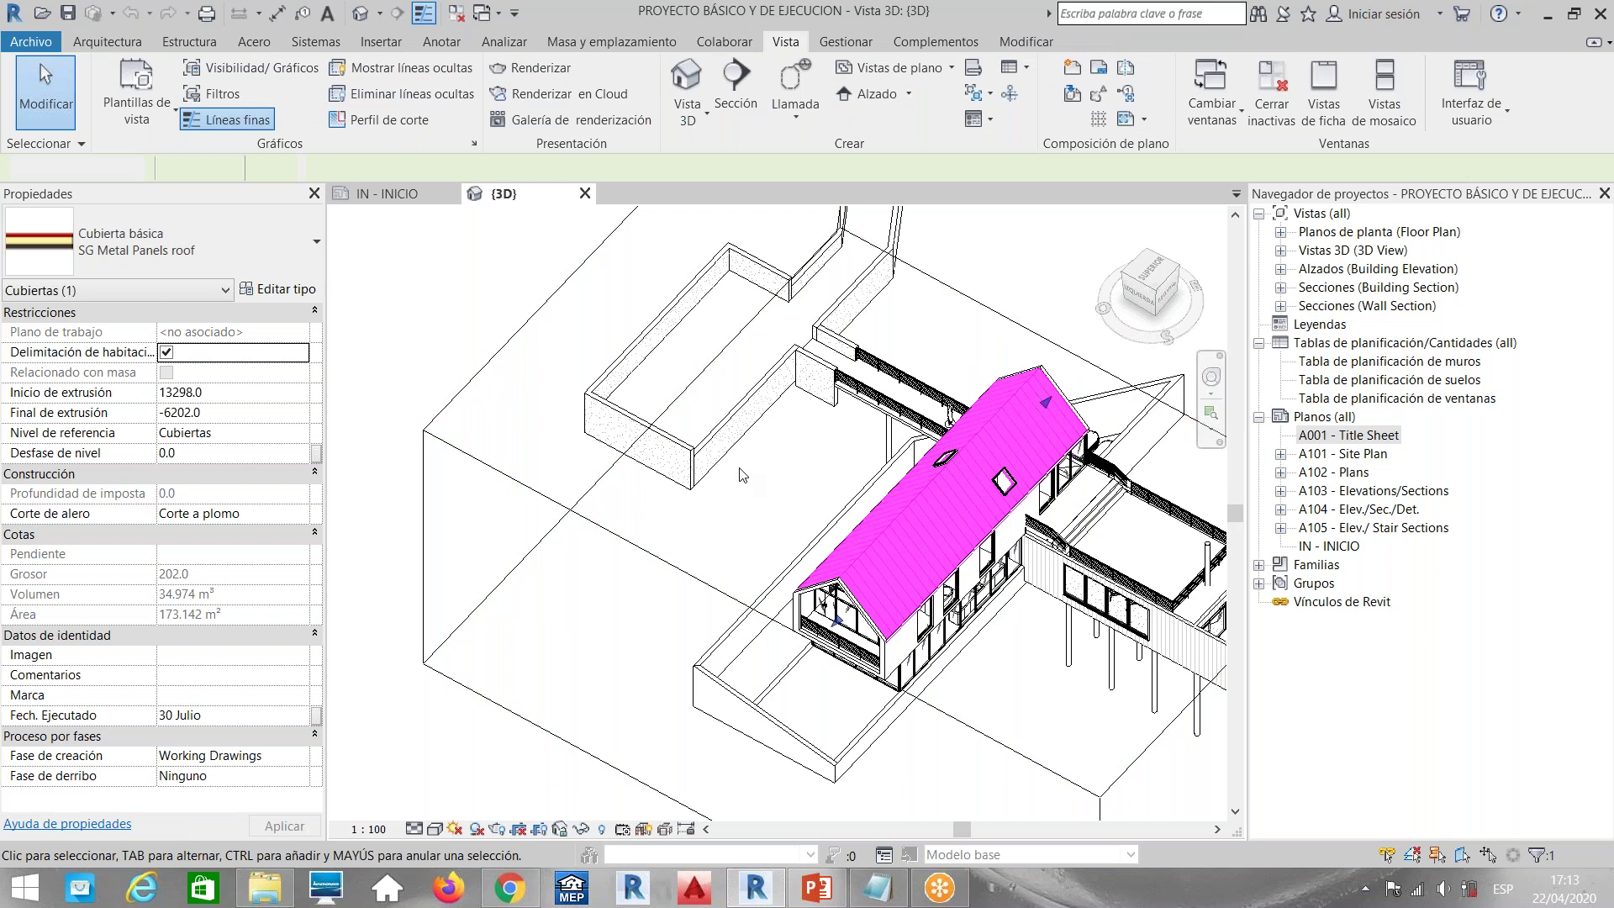
Reselect the Retaining - 300mm Concrete wall, view its type properties again and close them without changes
click(738, 421)
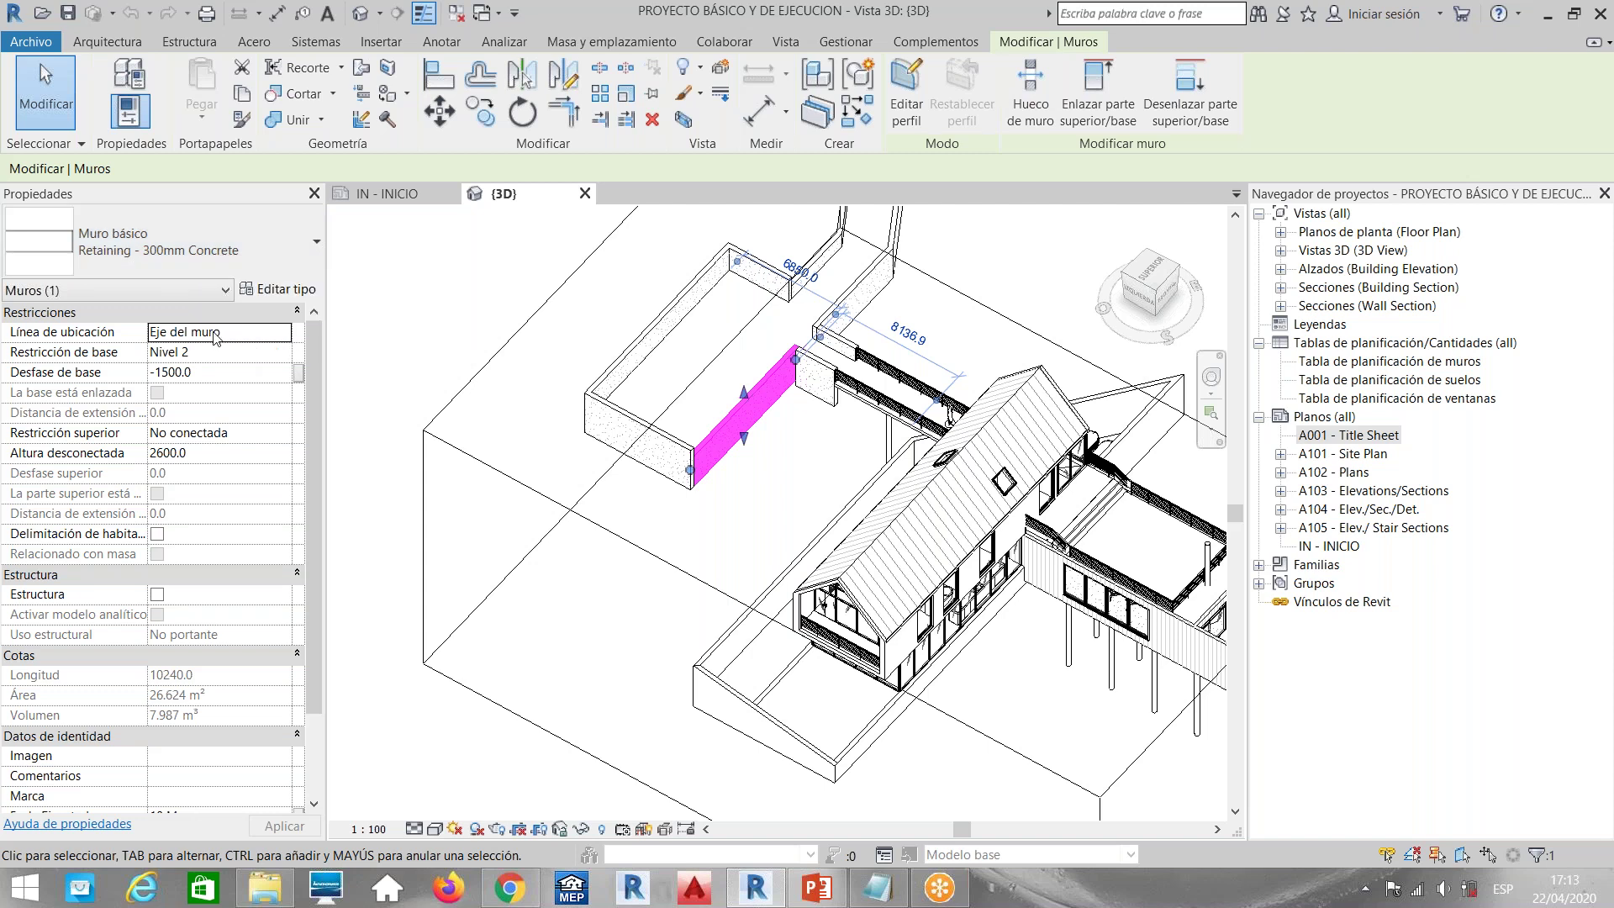
click(270, 291)
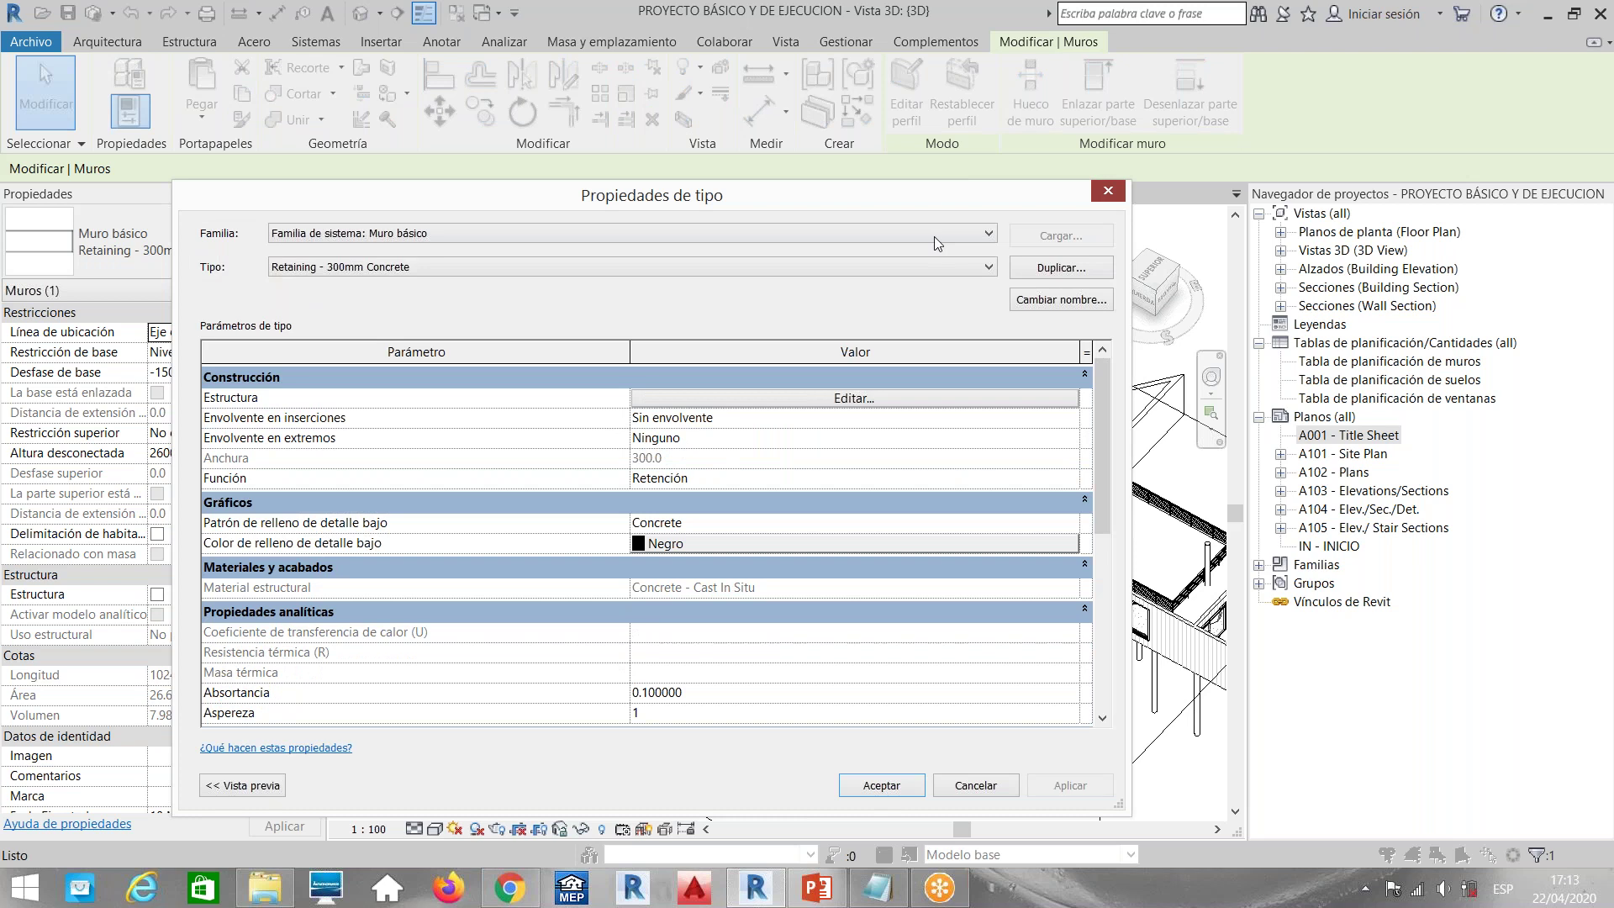
key(Escape)
Select all instances of the Retaining - 300mm Concrete wall type from the selected wall
right_click(744, 407)
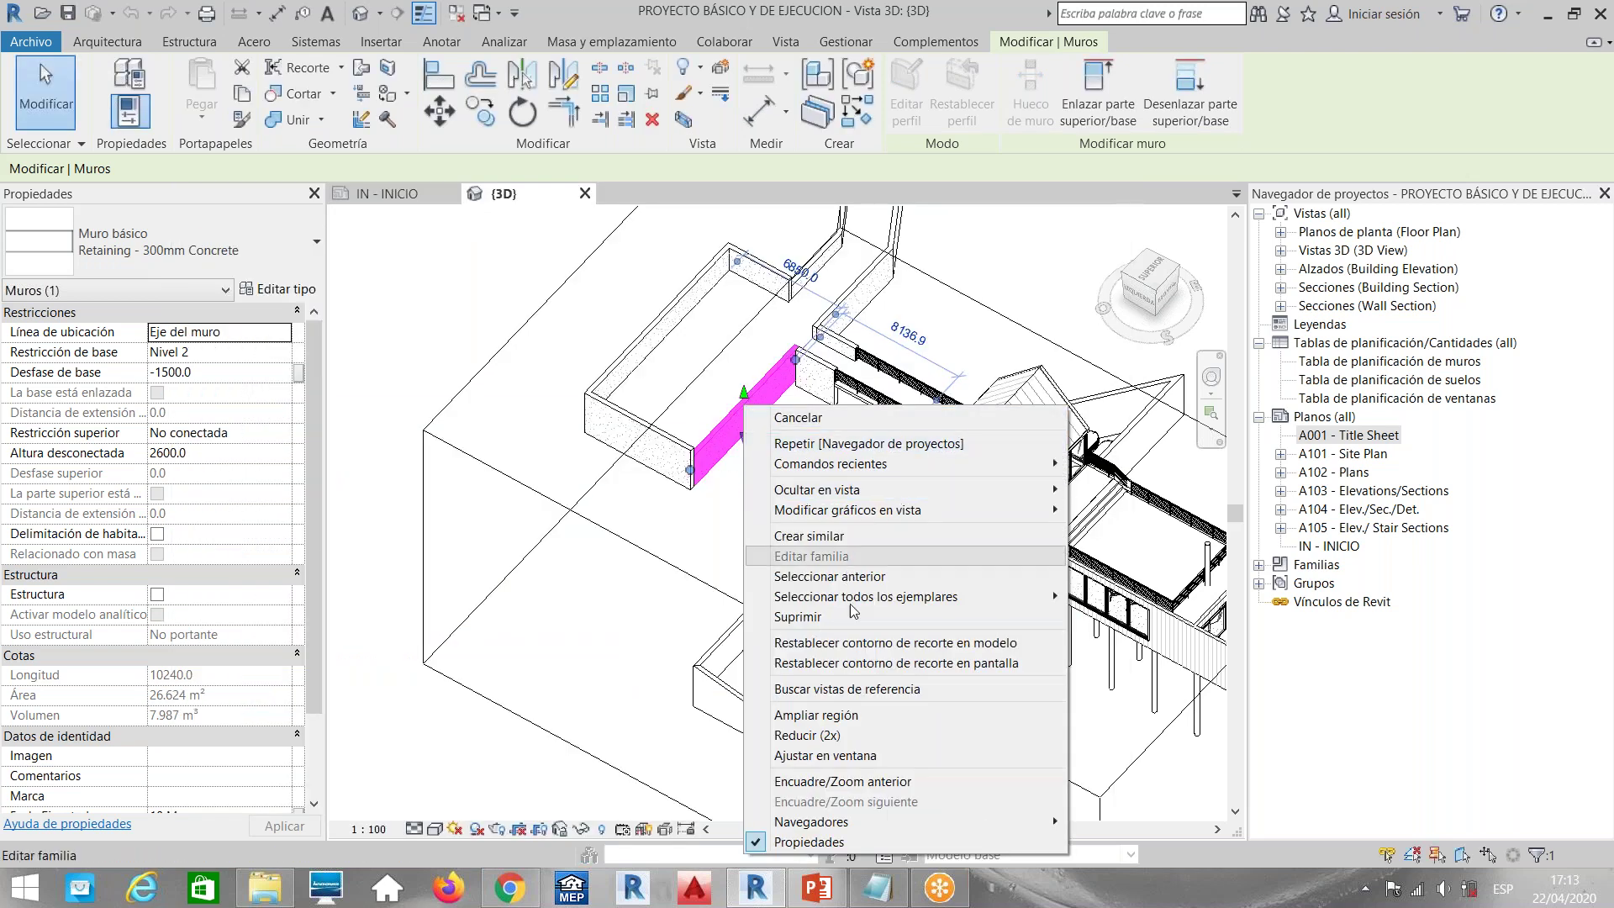
mouse_move(1032, 603)
click(1086, 598)
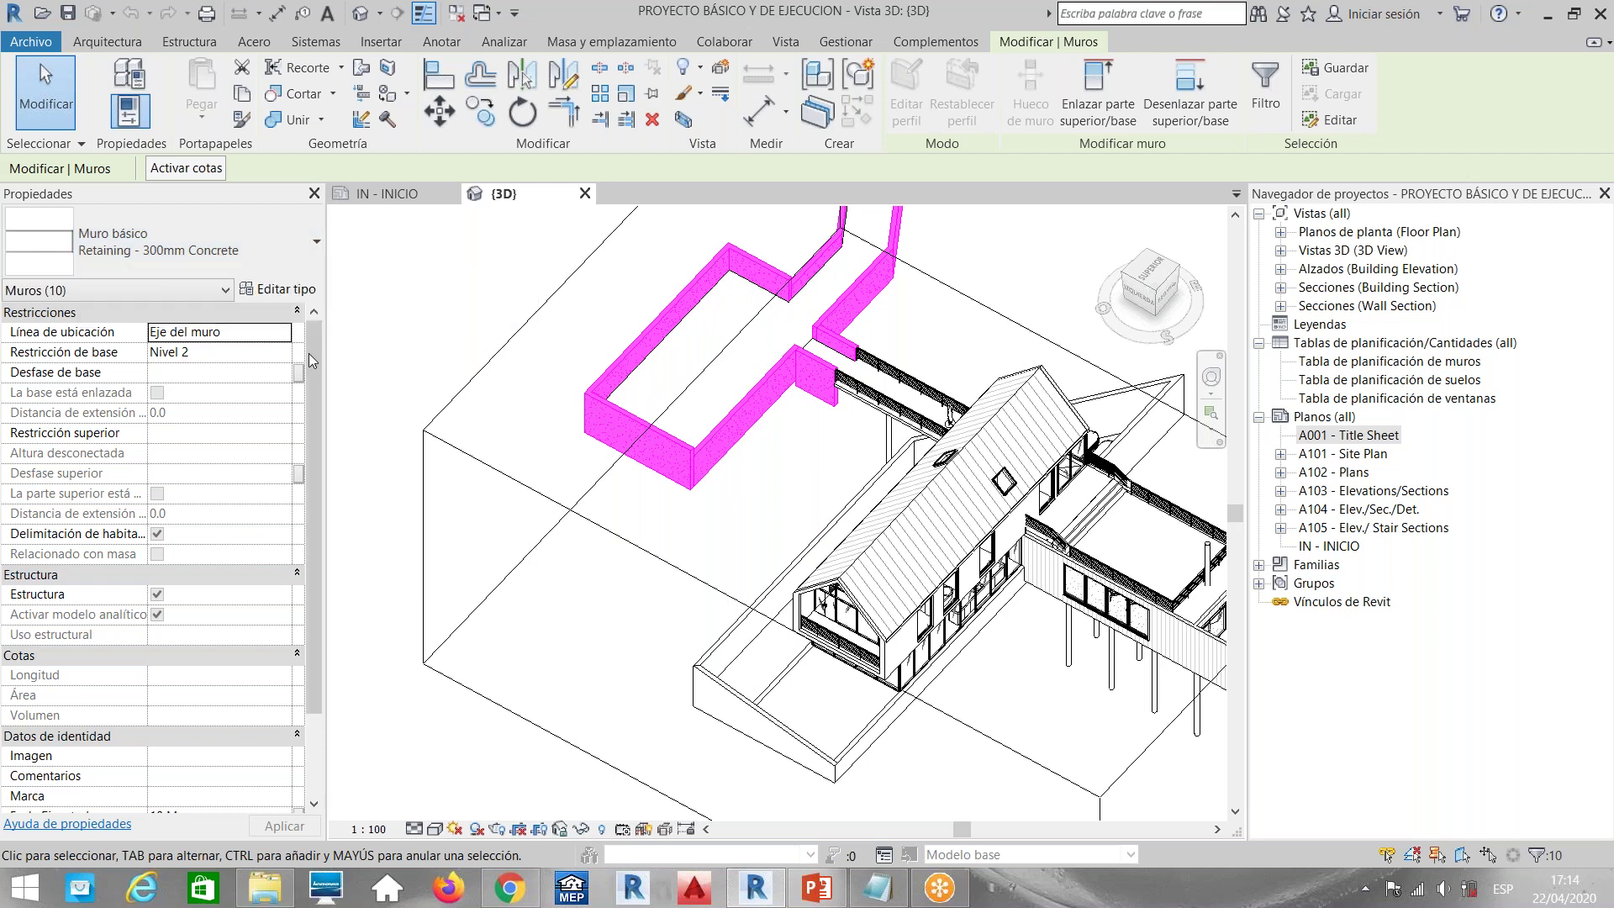
Examine the shared instance properties of the selected retaining walls and open their type properties for review
scroll(313, 416, down, 4)
drag(314, 437, 316, 326)
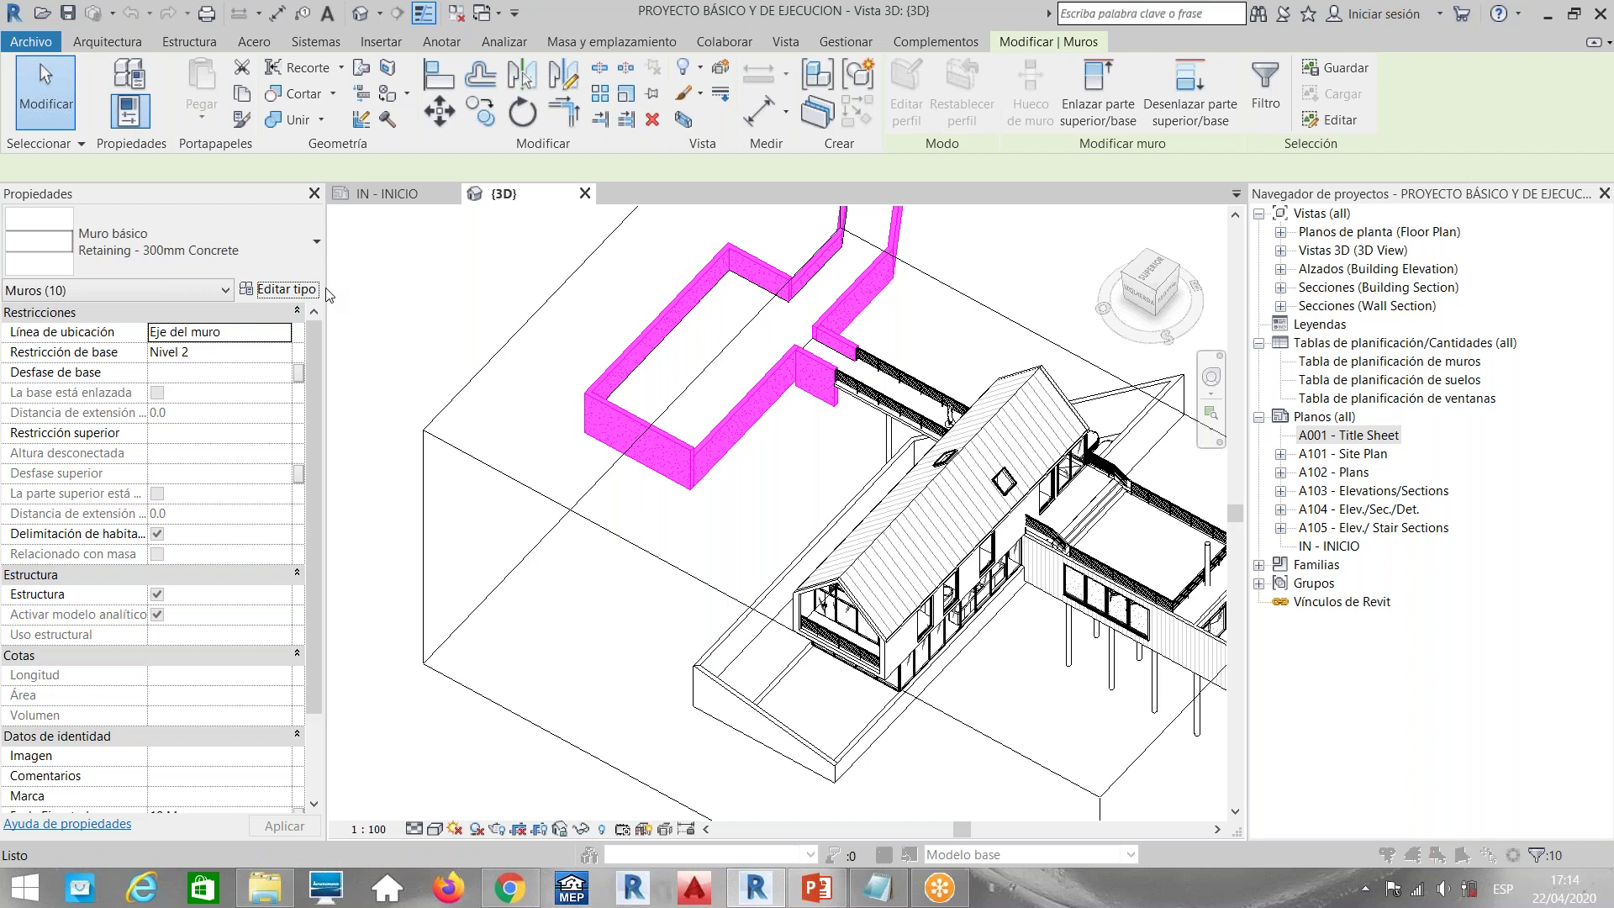
click(282, 289)
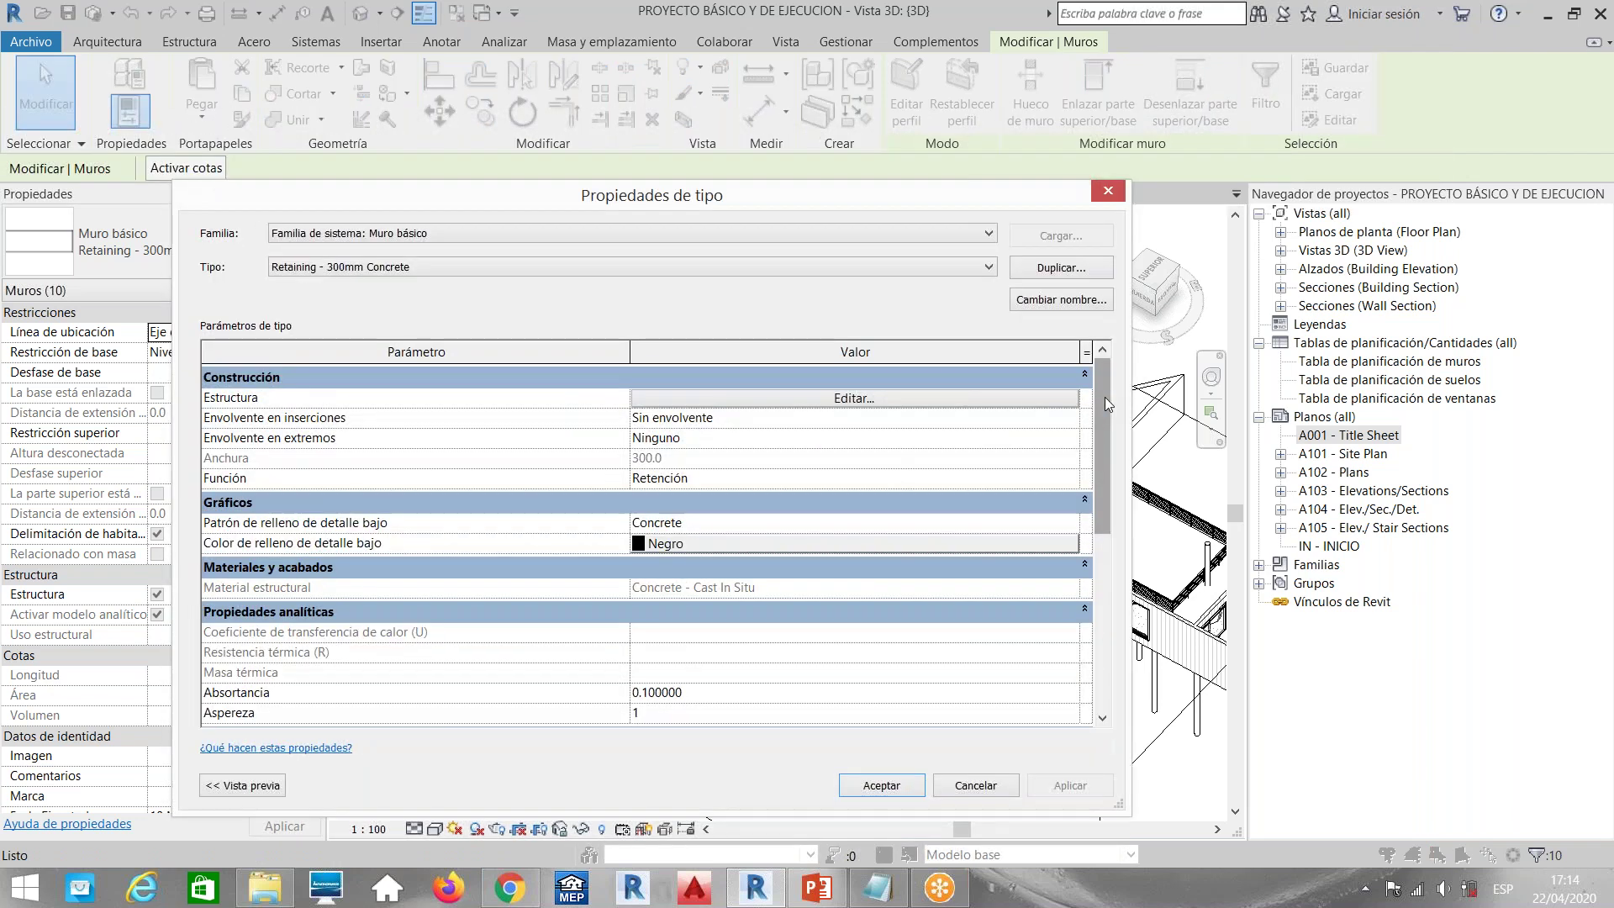
mouse_move(1104, 396)
mouse_down()
mouse_move(1111, 575)
mouse_move(1121, 378)
mouse_up()
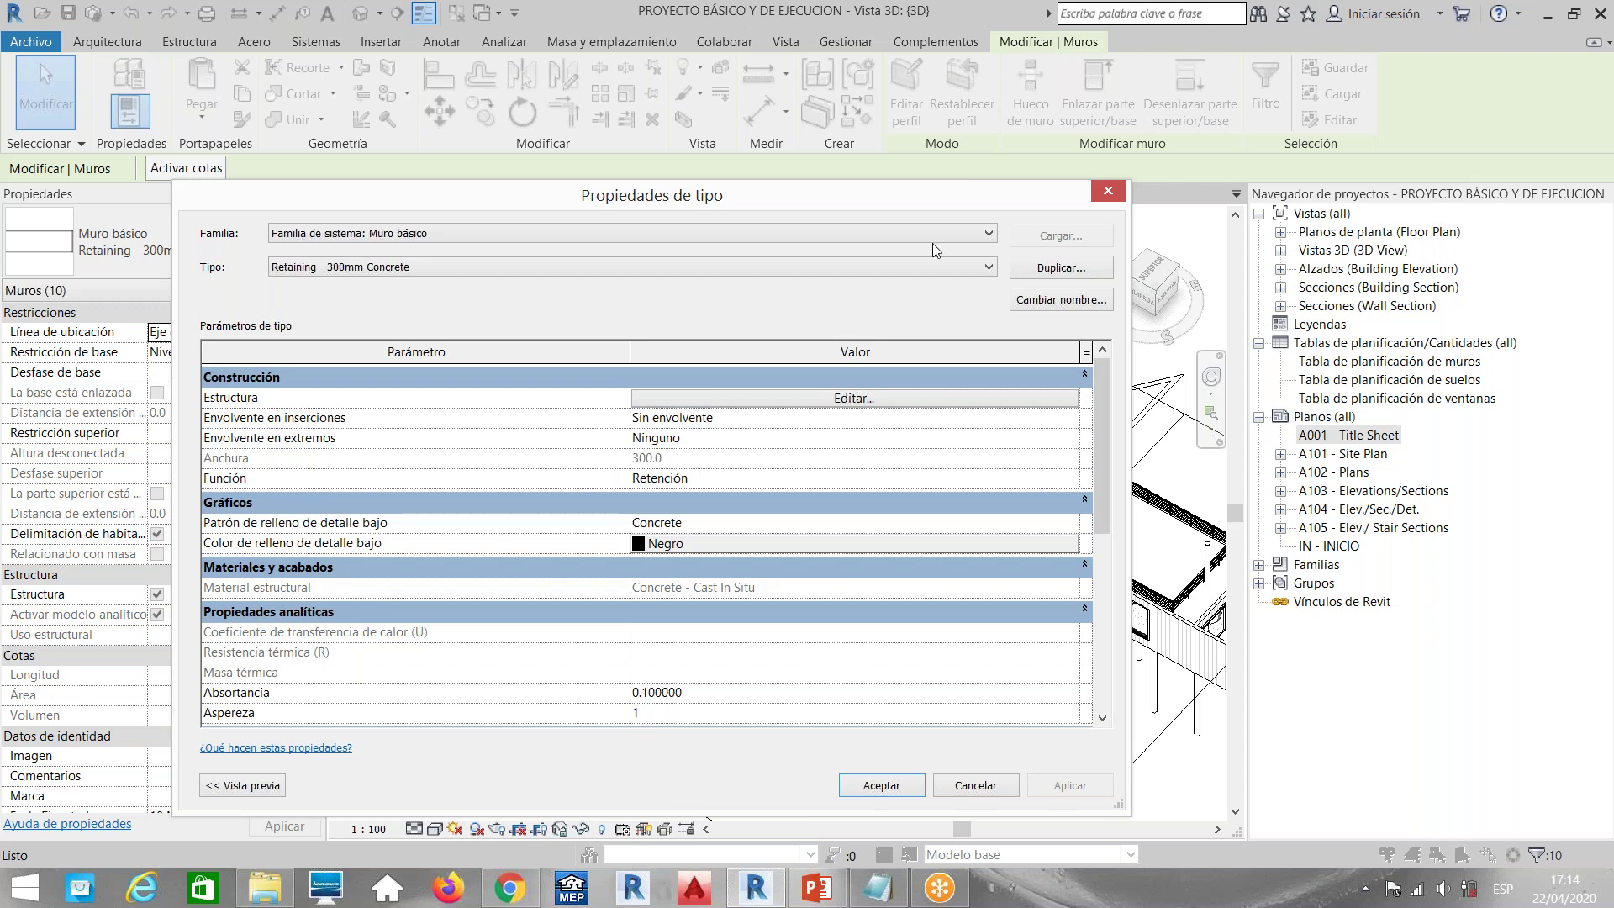
Finish reviewing the retaining wall's type properties, close them without changes and deselect the walls
drag(925, 198, 928, 203)
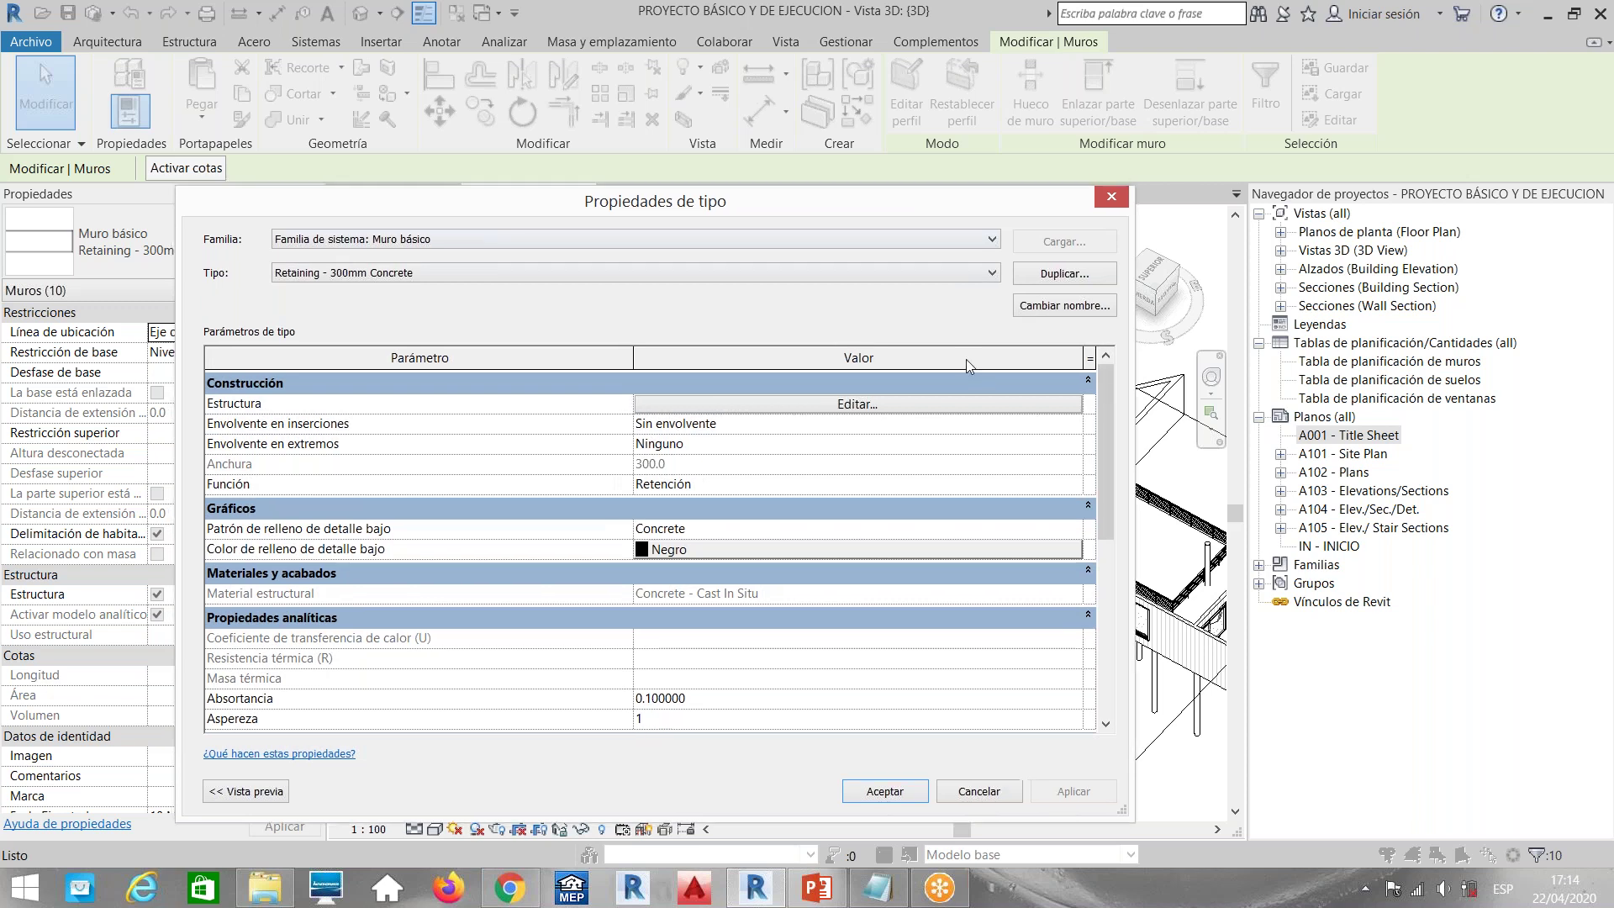
drag(967, 366, 973, 432)
drag(814, 418, 965, 265)
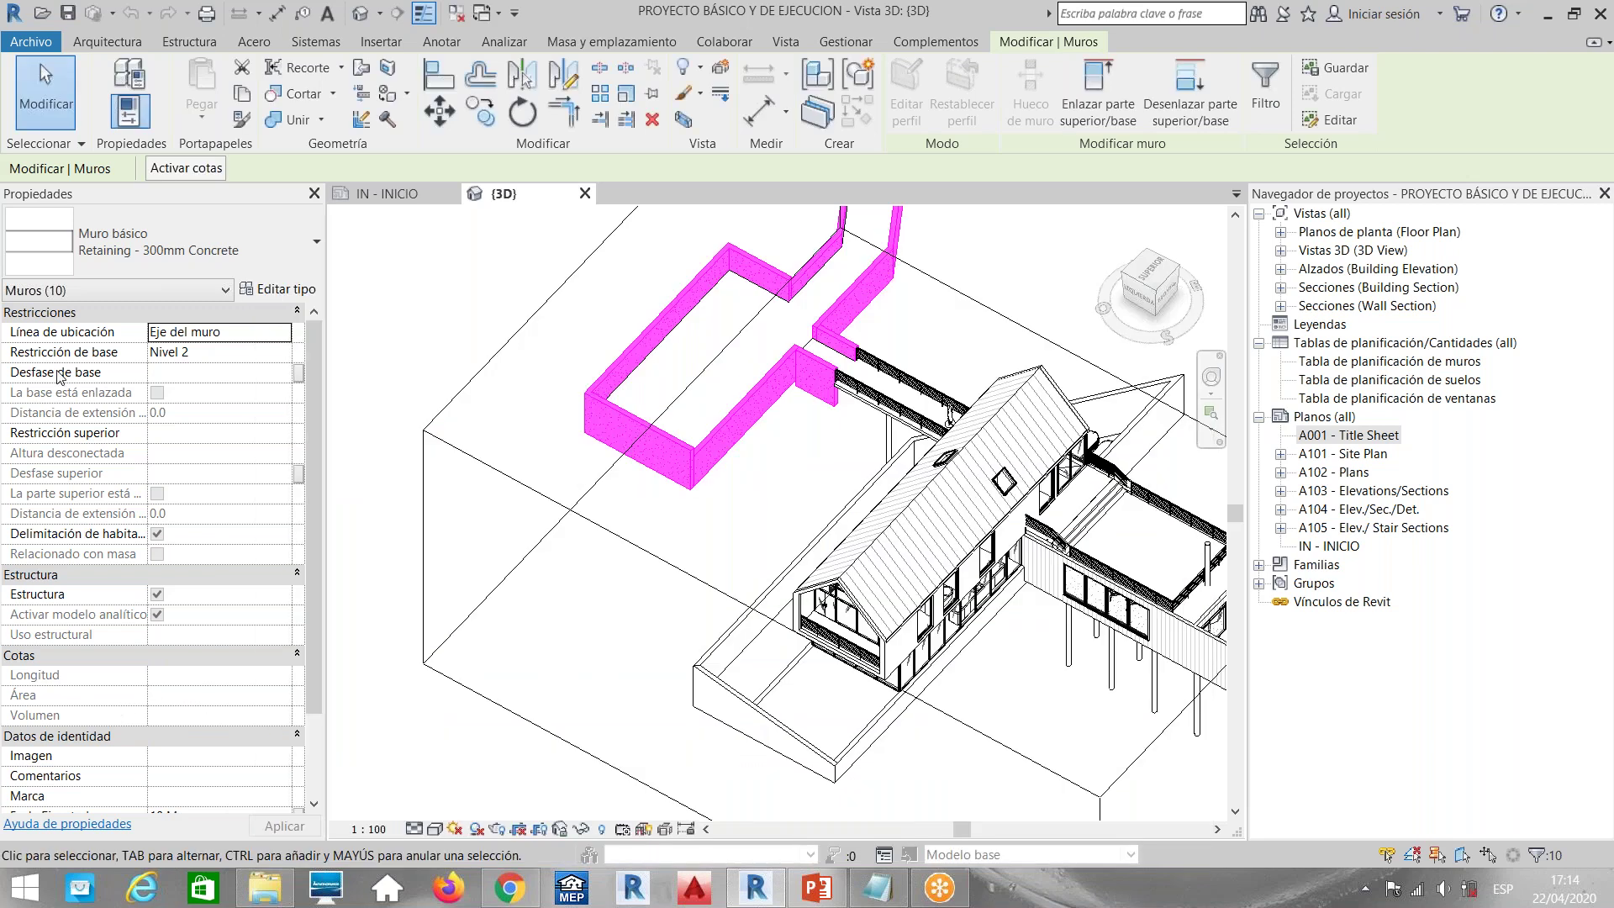
click(551, 370)
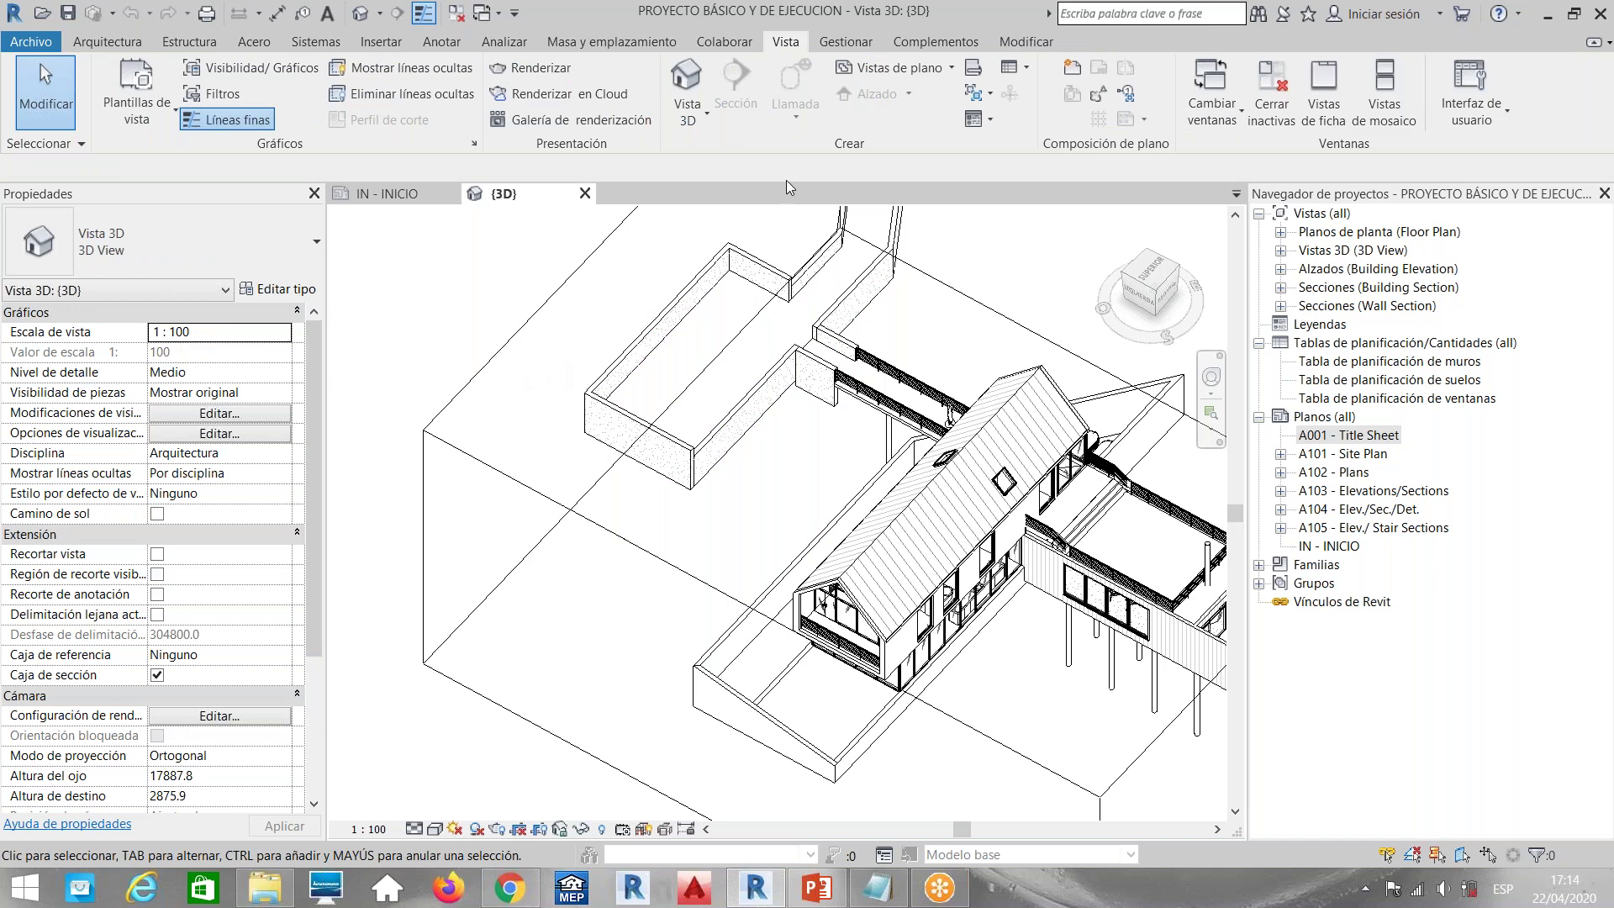
Expand the floor plans in the project browser and examine the instance properties of the Nivel 1.2 and Nivel 2 views
click(1350, 233)
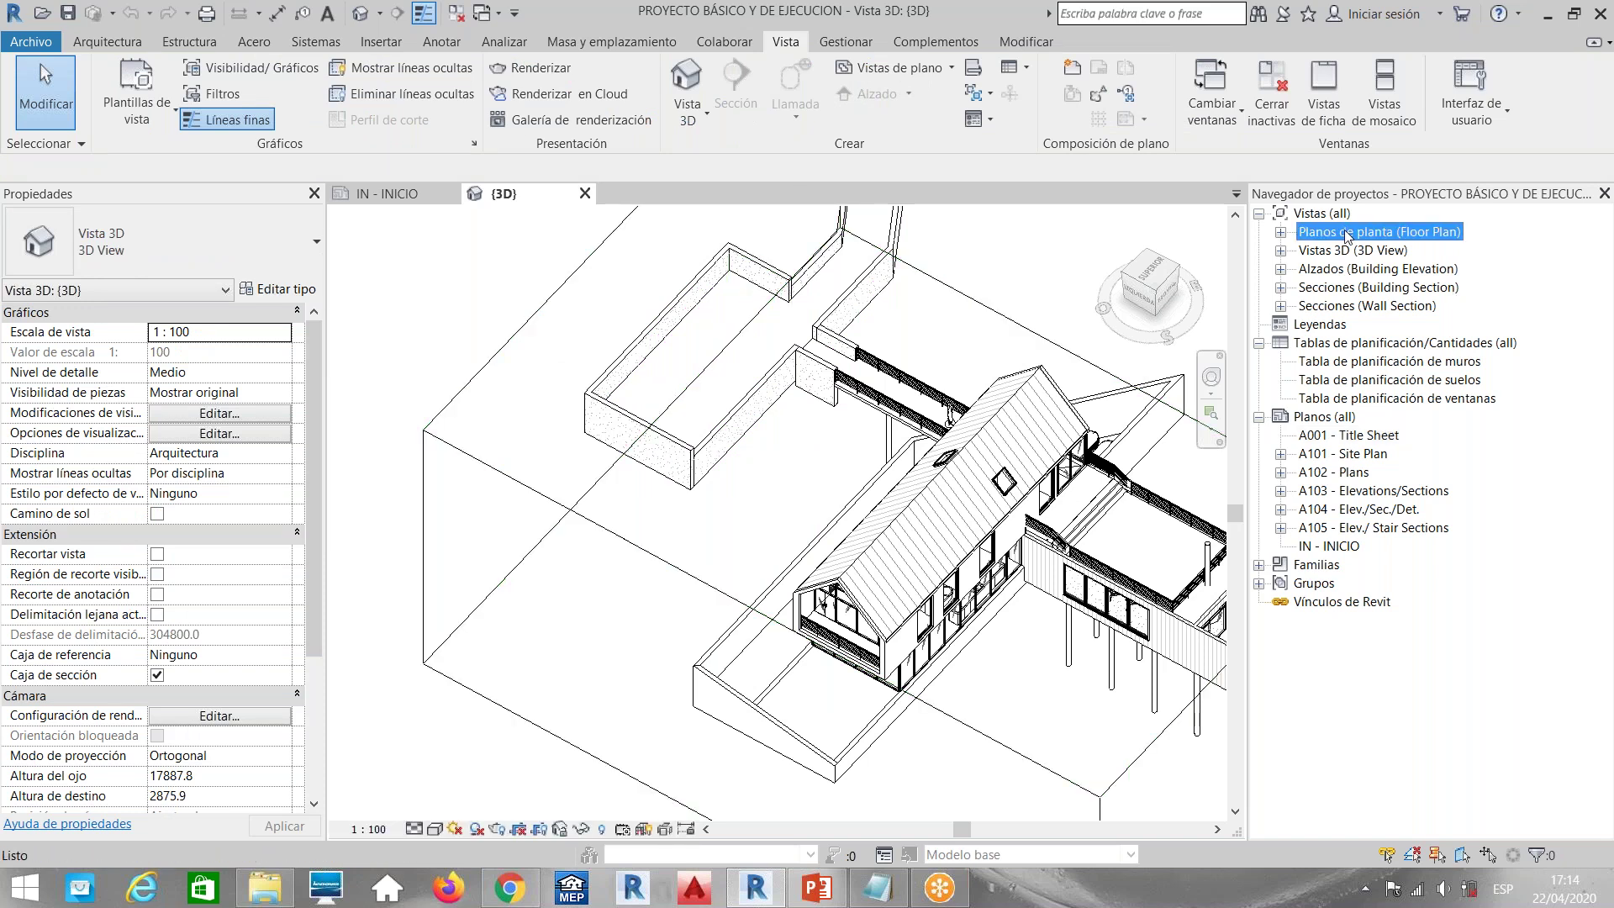
click(1340, 471)
click(1280, 232)
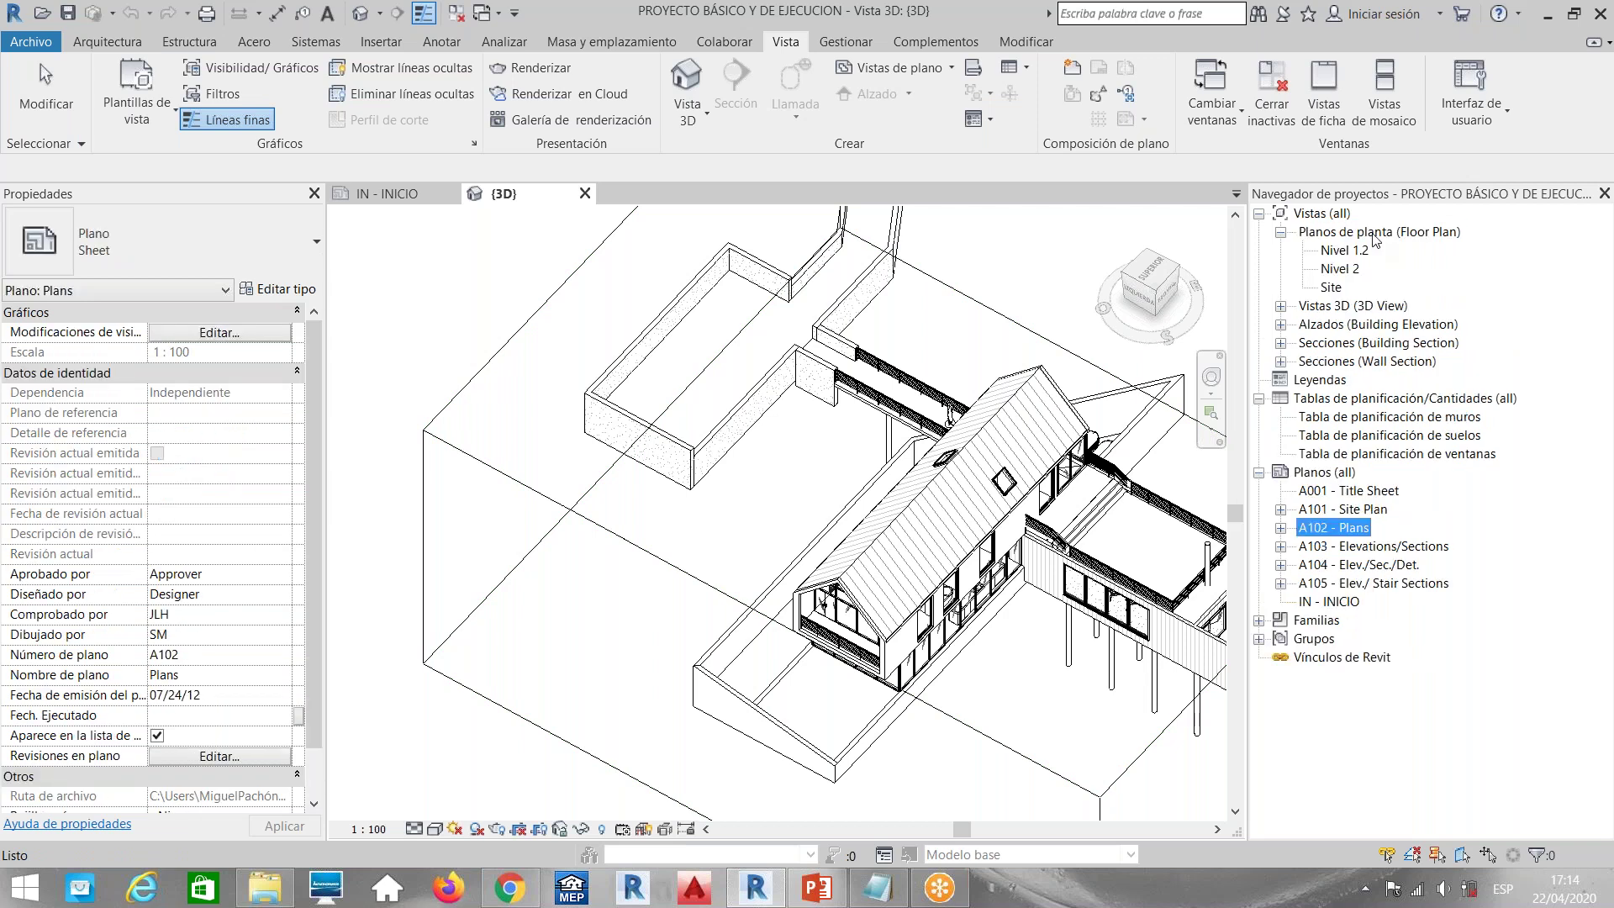
click(1348, 252)
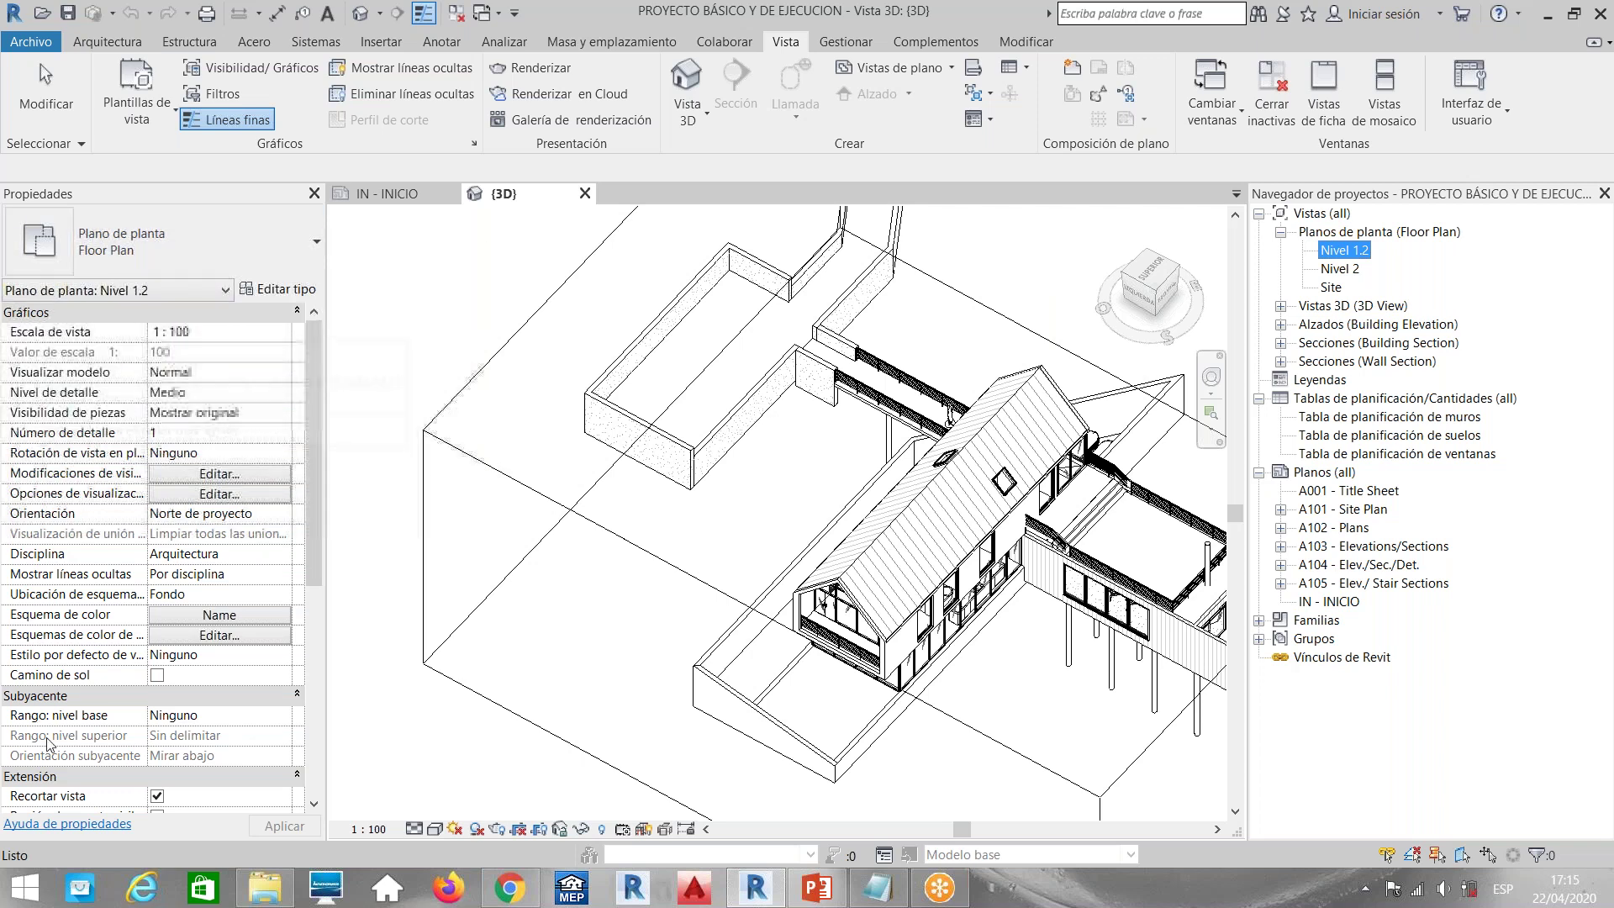
click(1342, 269)
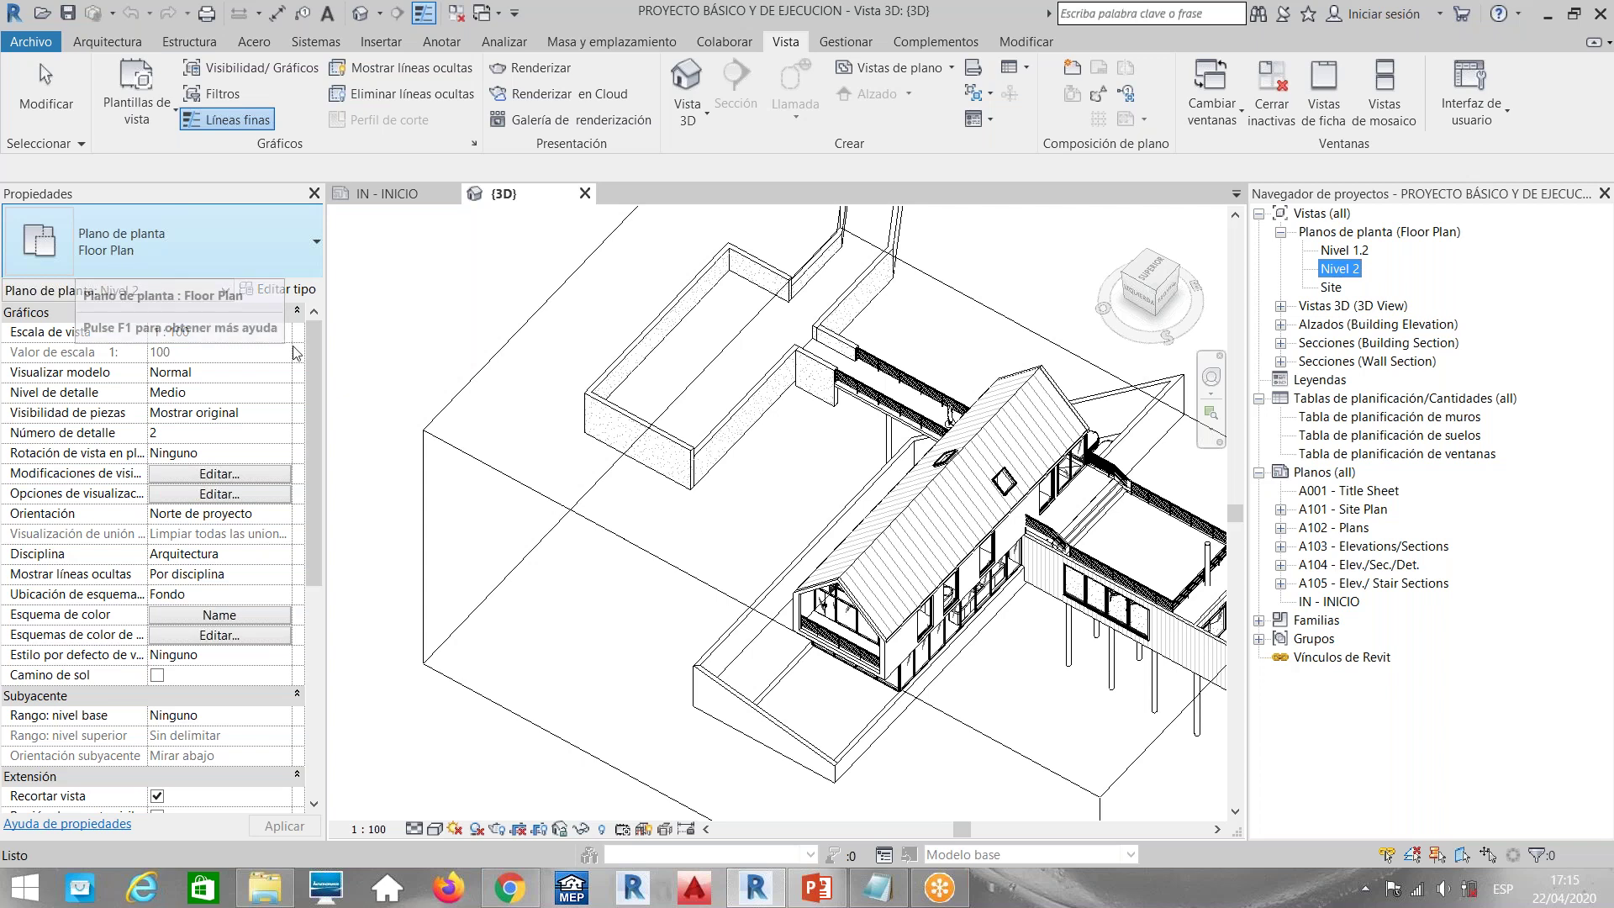
drag(322, 401, 313, 556)
scroll(170, 314, up, 5)
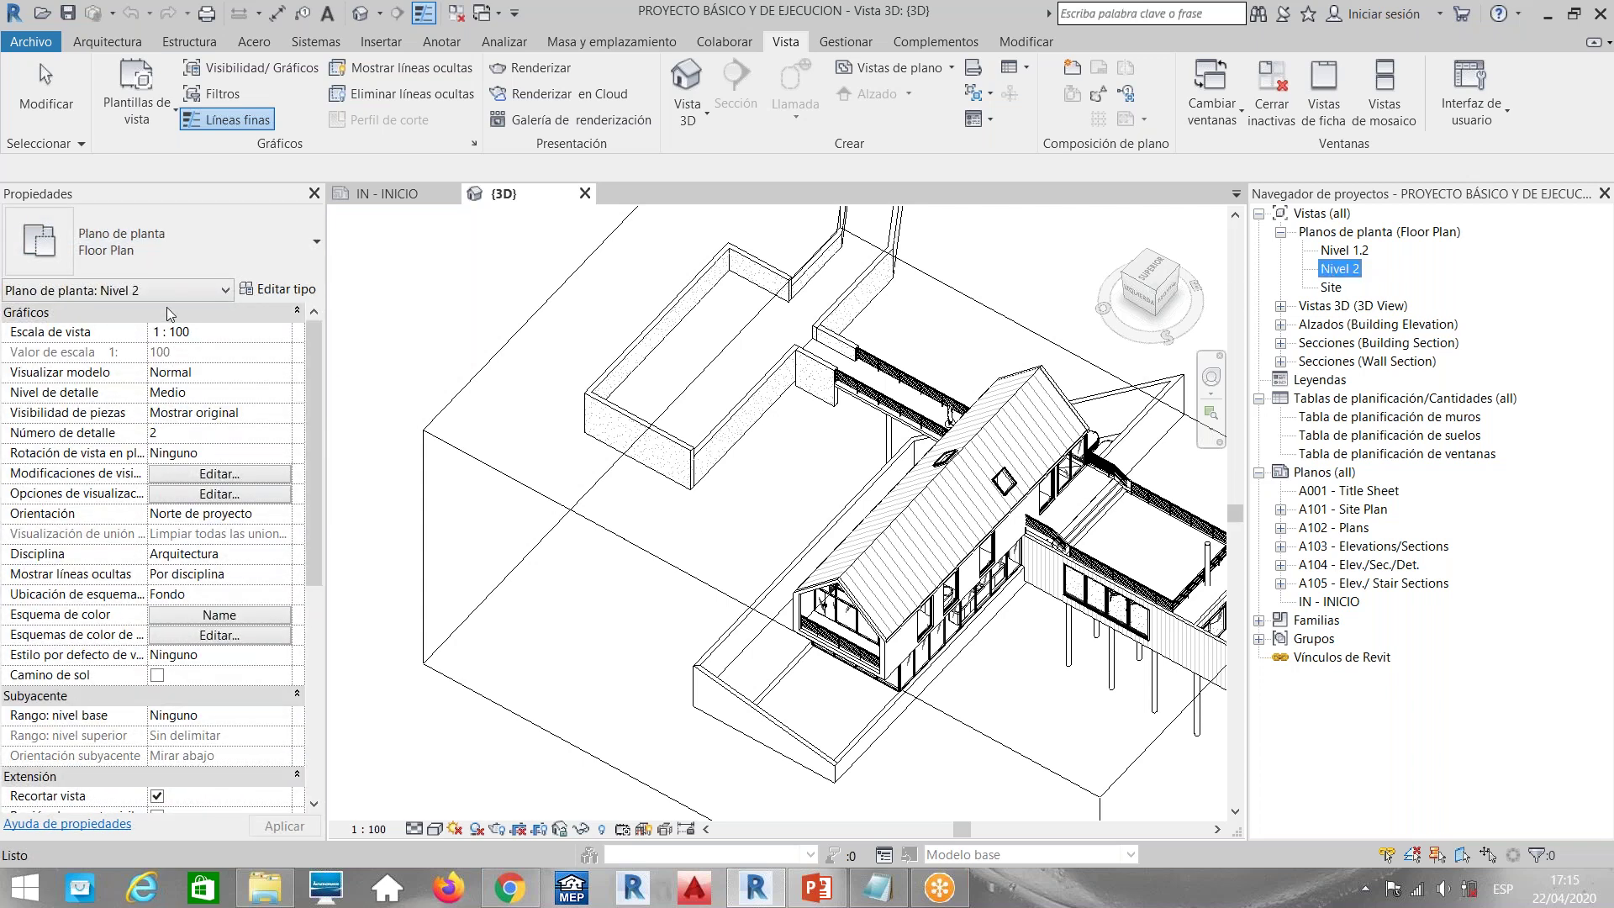
Set the view scale of the Nivel 2 floor plan to 1:50 and apply it
click(206, 334)
click(283, 331)
click(223, 350)
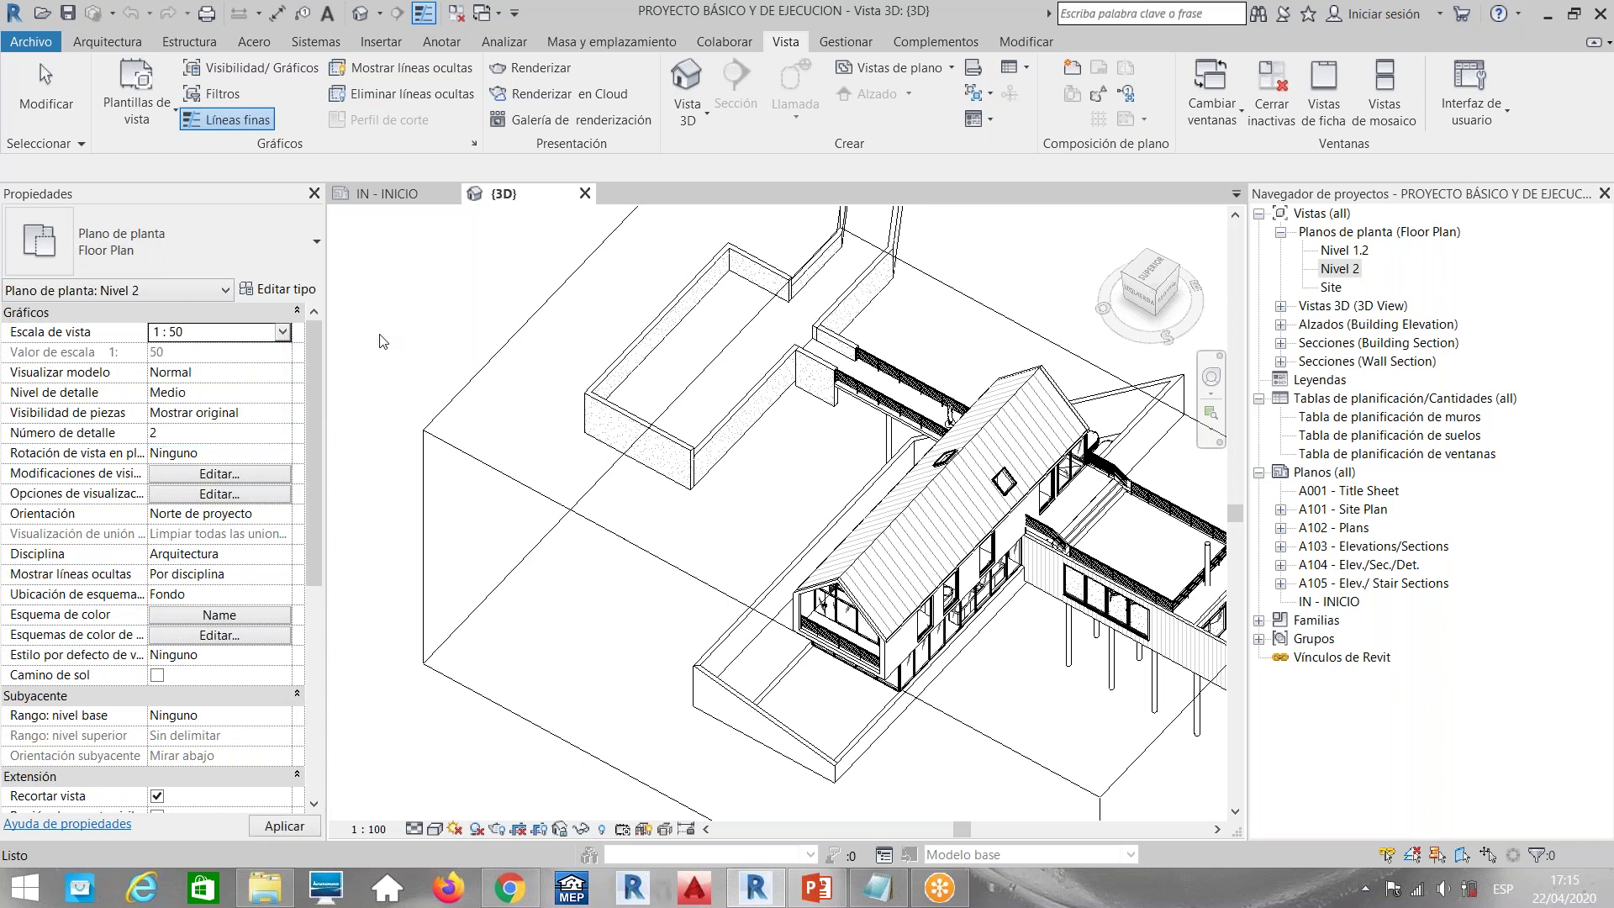
click(432, 330)
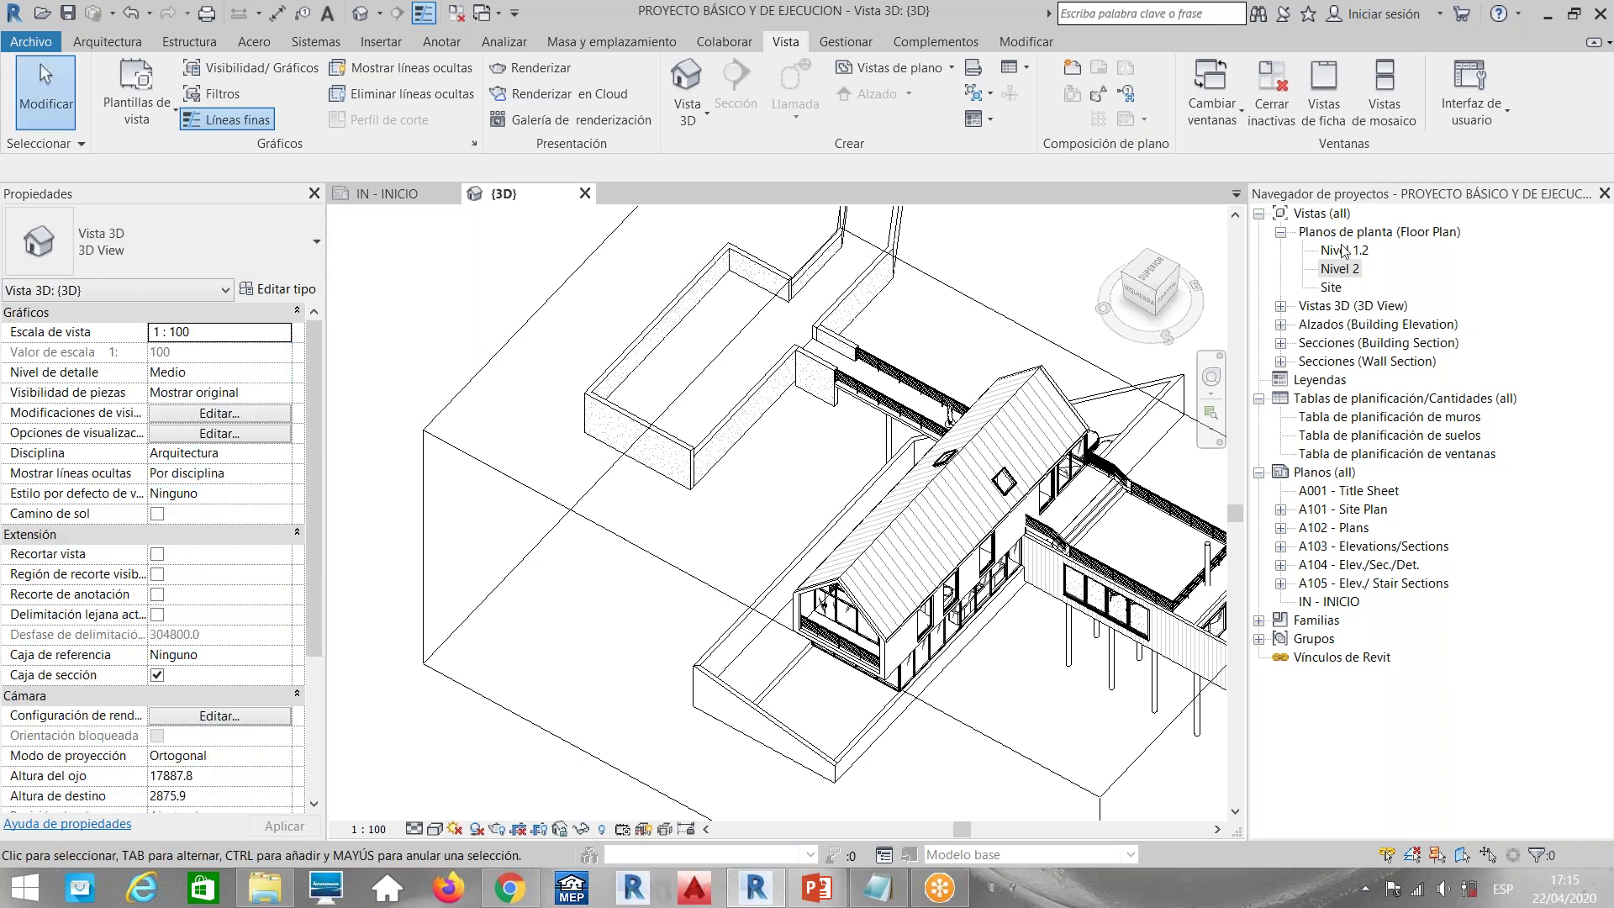
Compare the instance properties of Nivel 1.2 and Nivel 2, and view the type properties of Nivel 1.2
click(1345, 250)
click(1338, 269)
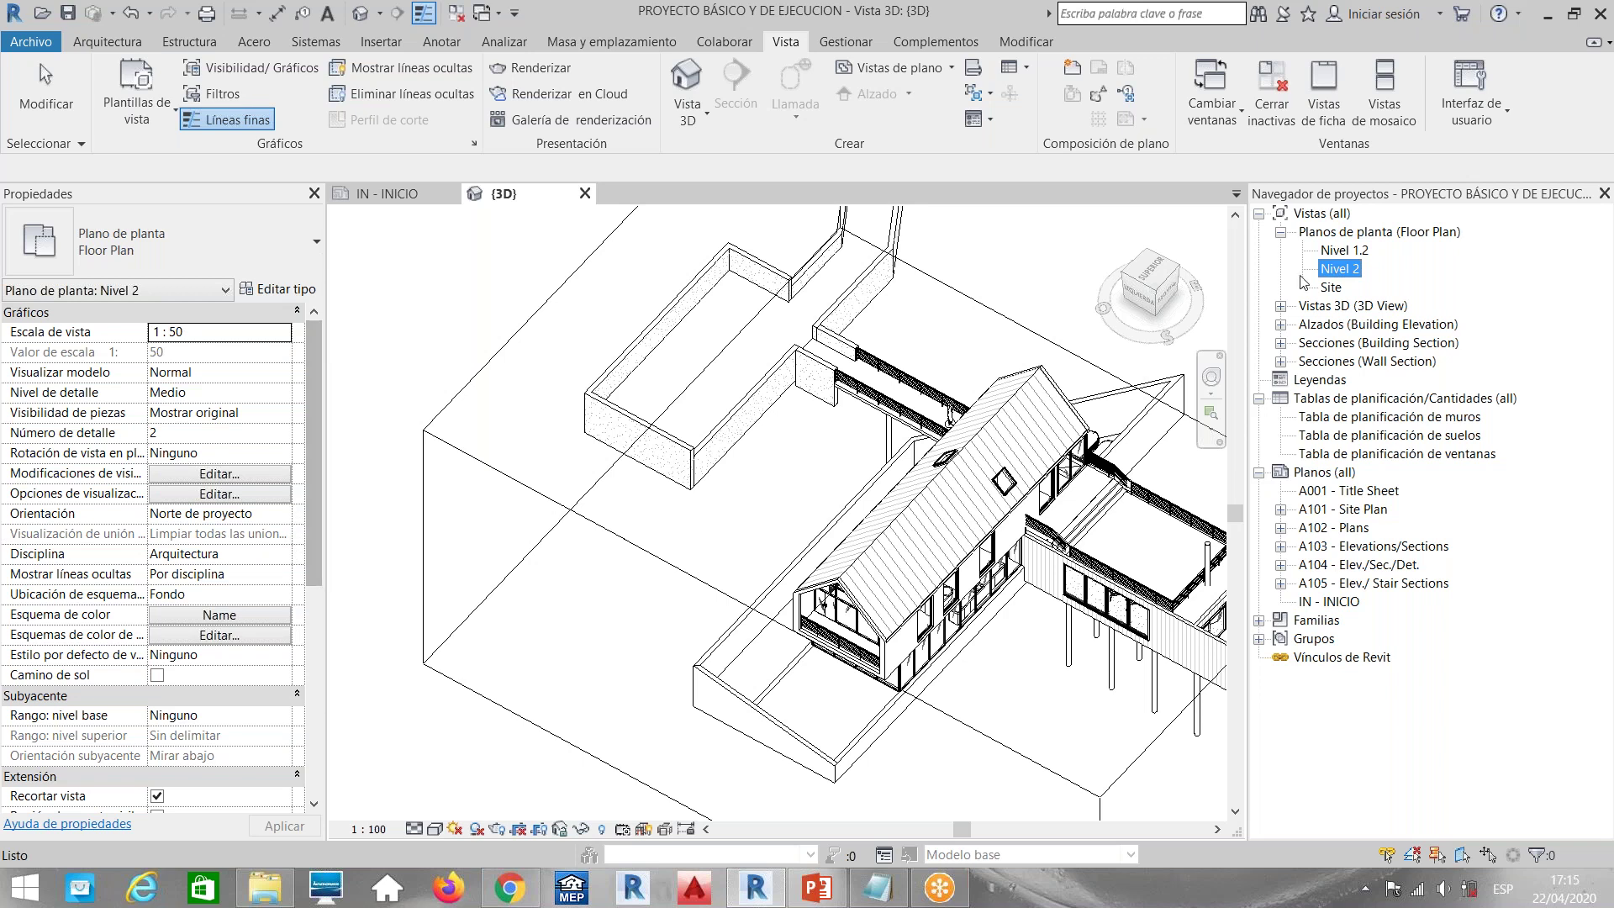
click(1345, 251)
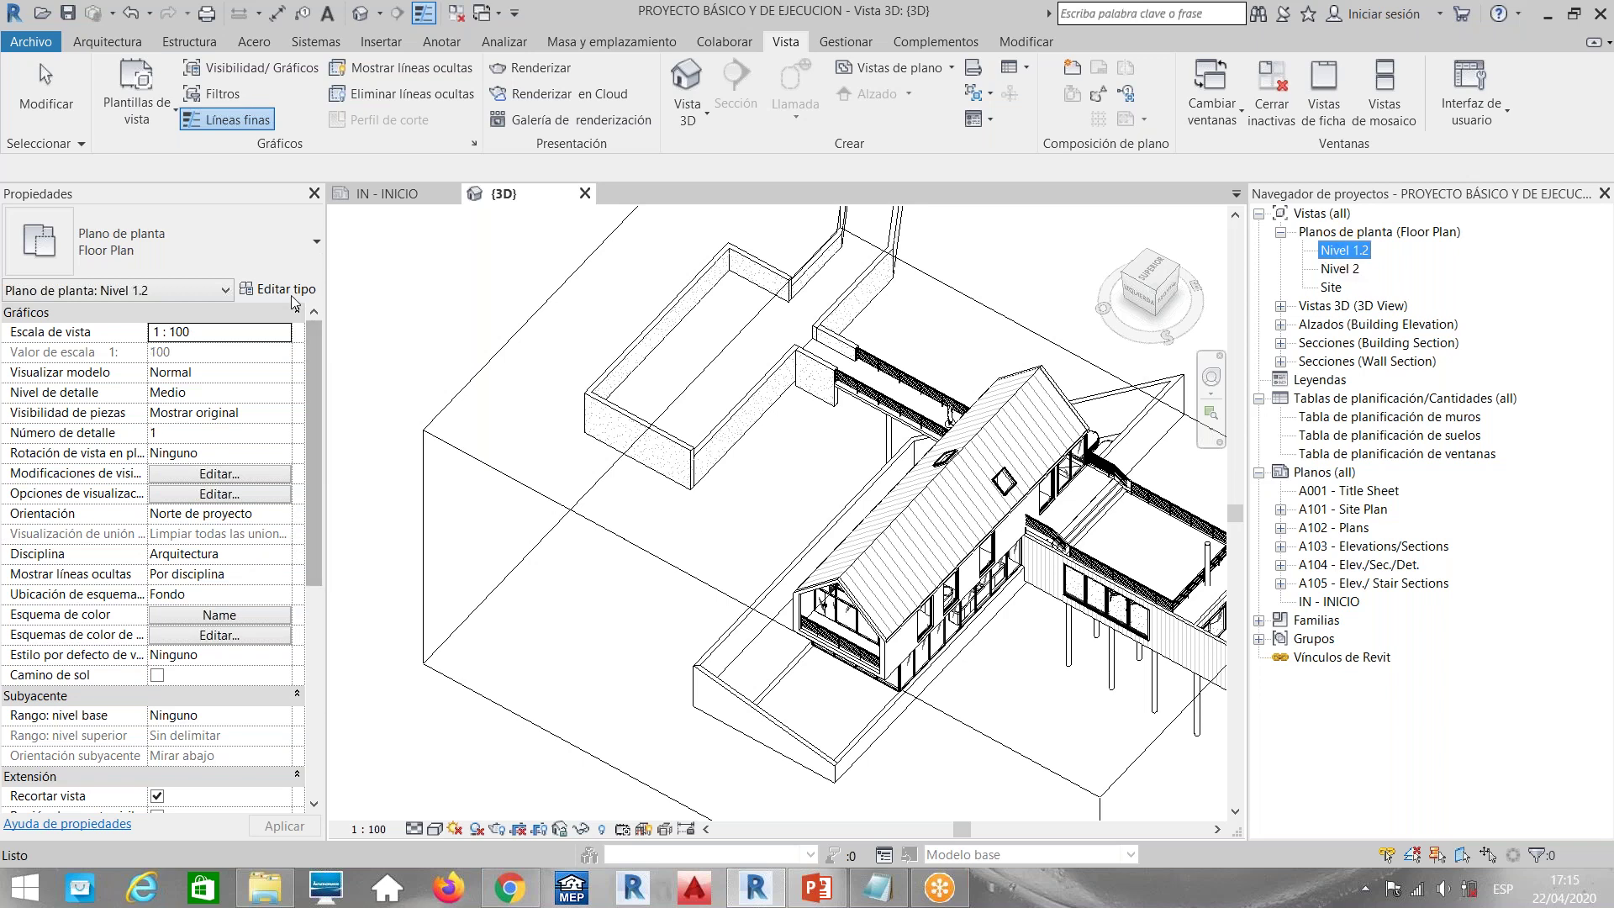
click(290, 295)
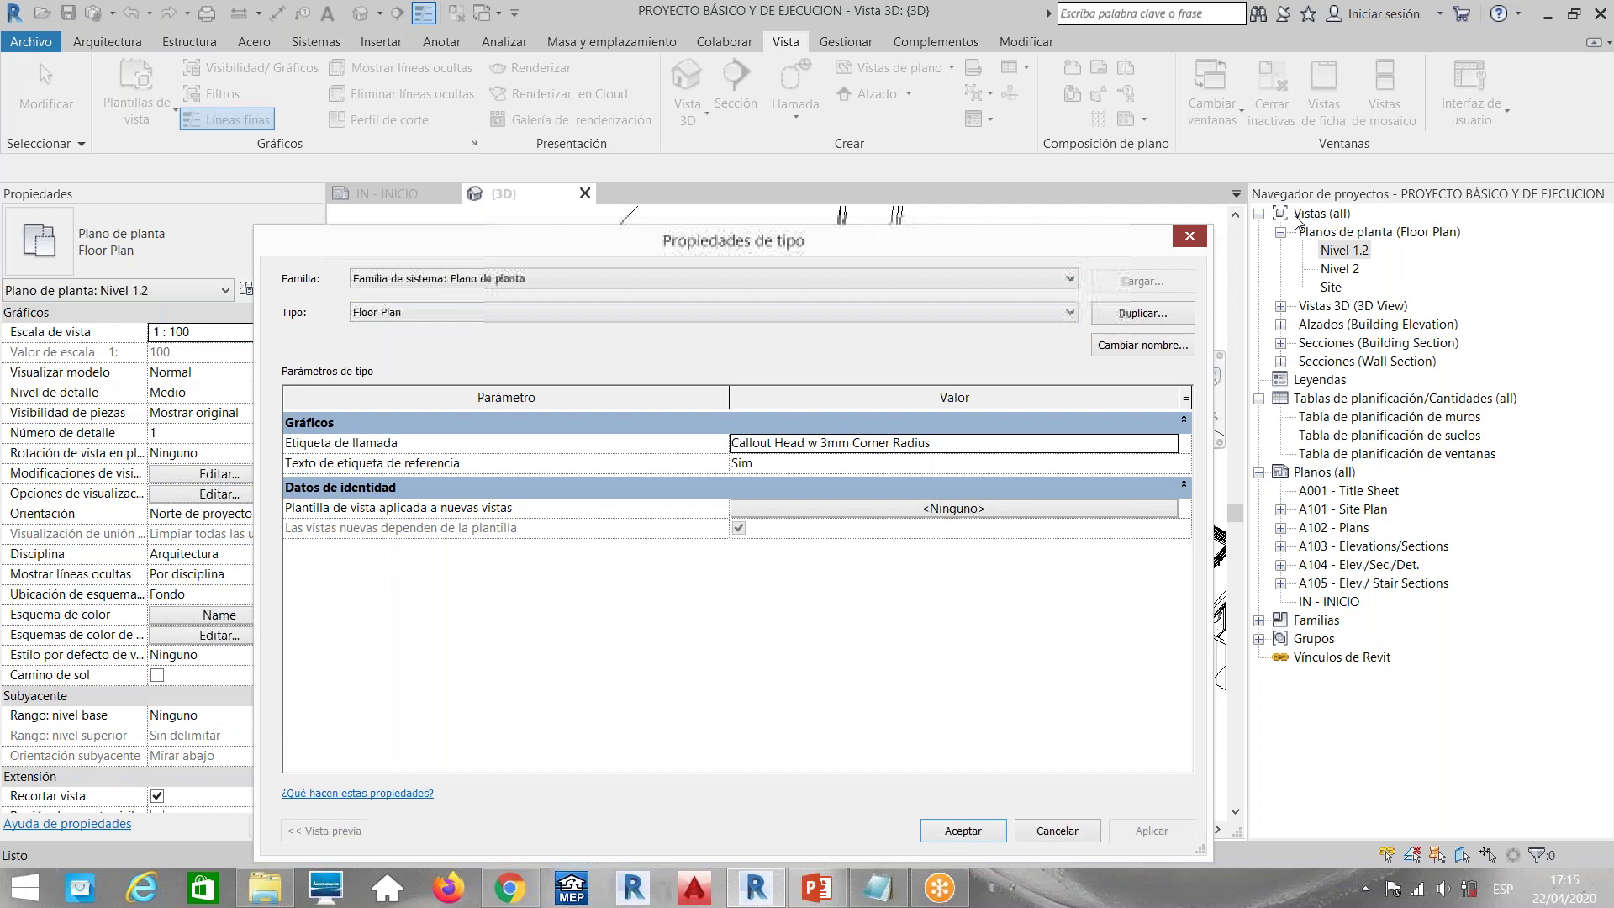
Review the instance properties of the Nivel 2 floor plan, view its type properties and close them without changes
click(1340, 268)
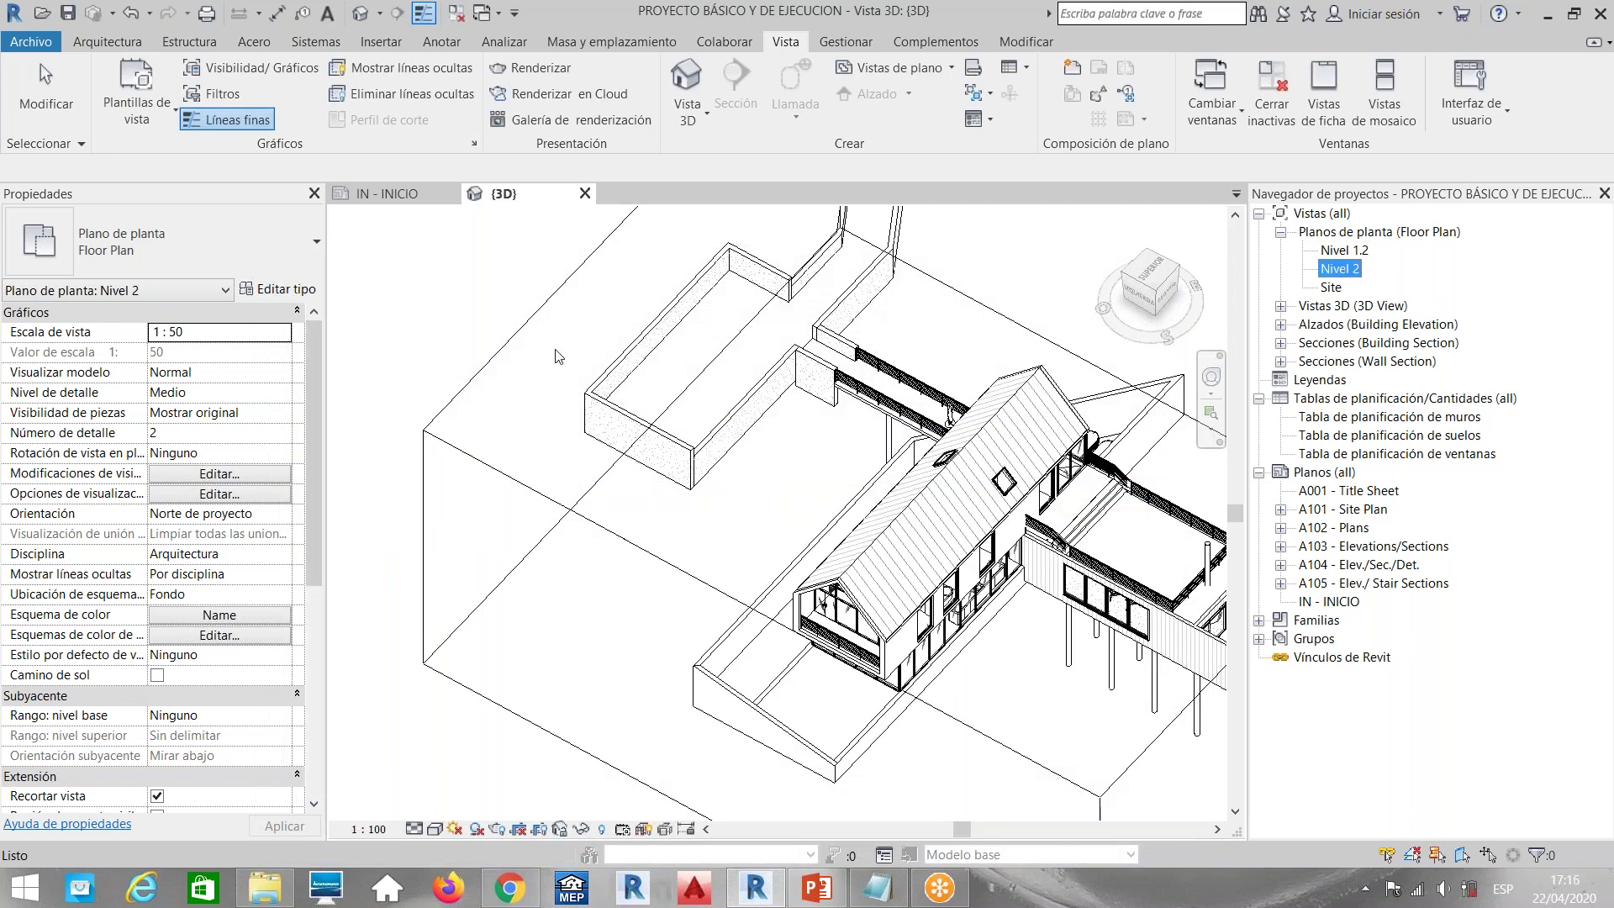
mouse_move(312, 365)
mouse_down()
mouse_move(327, 525)
mouse_move(314, 342)
mouse_up()
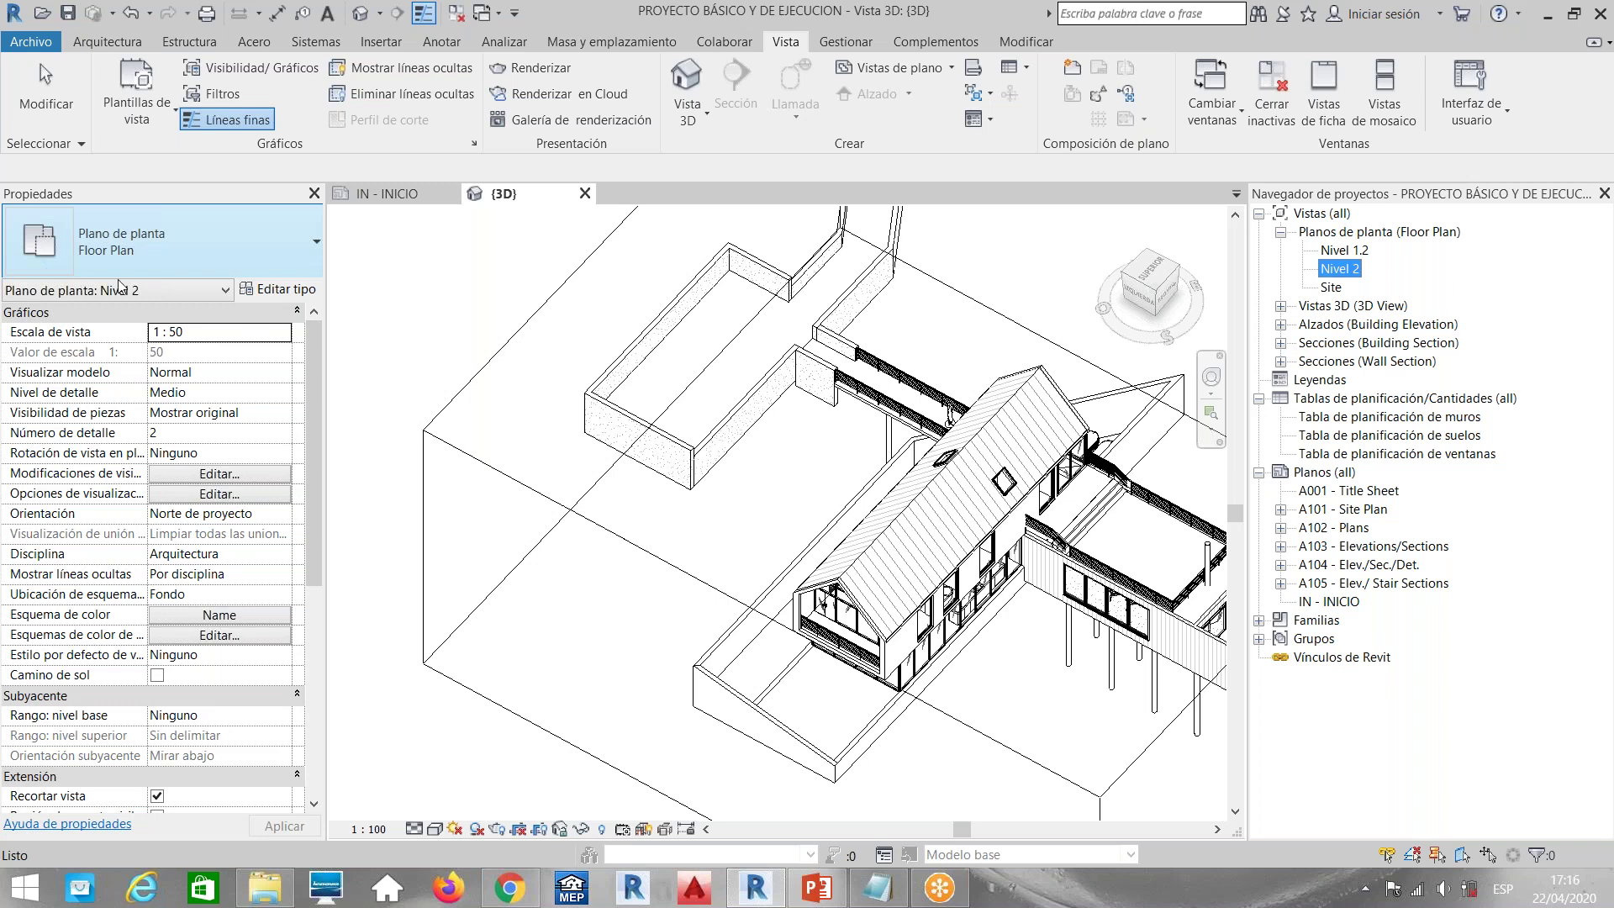
click(271, 290)
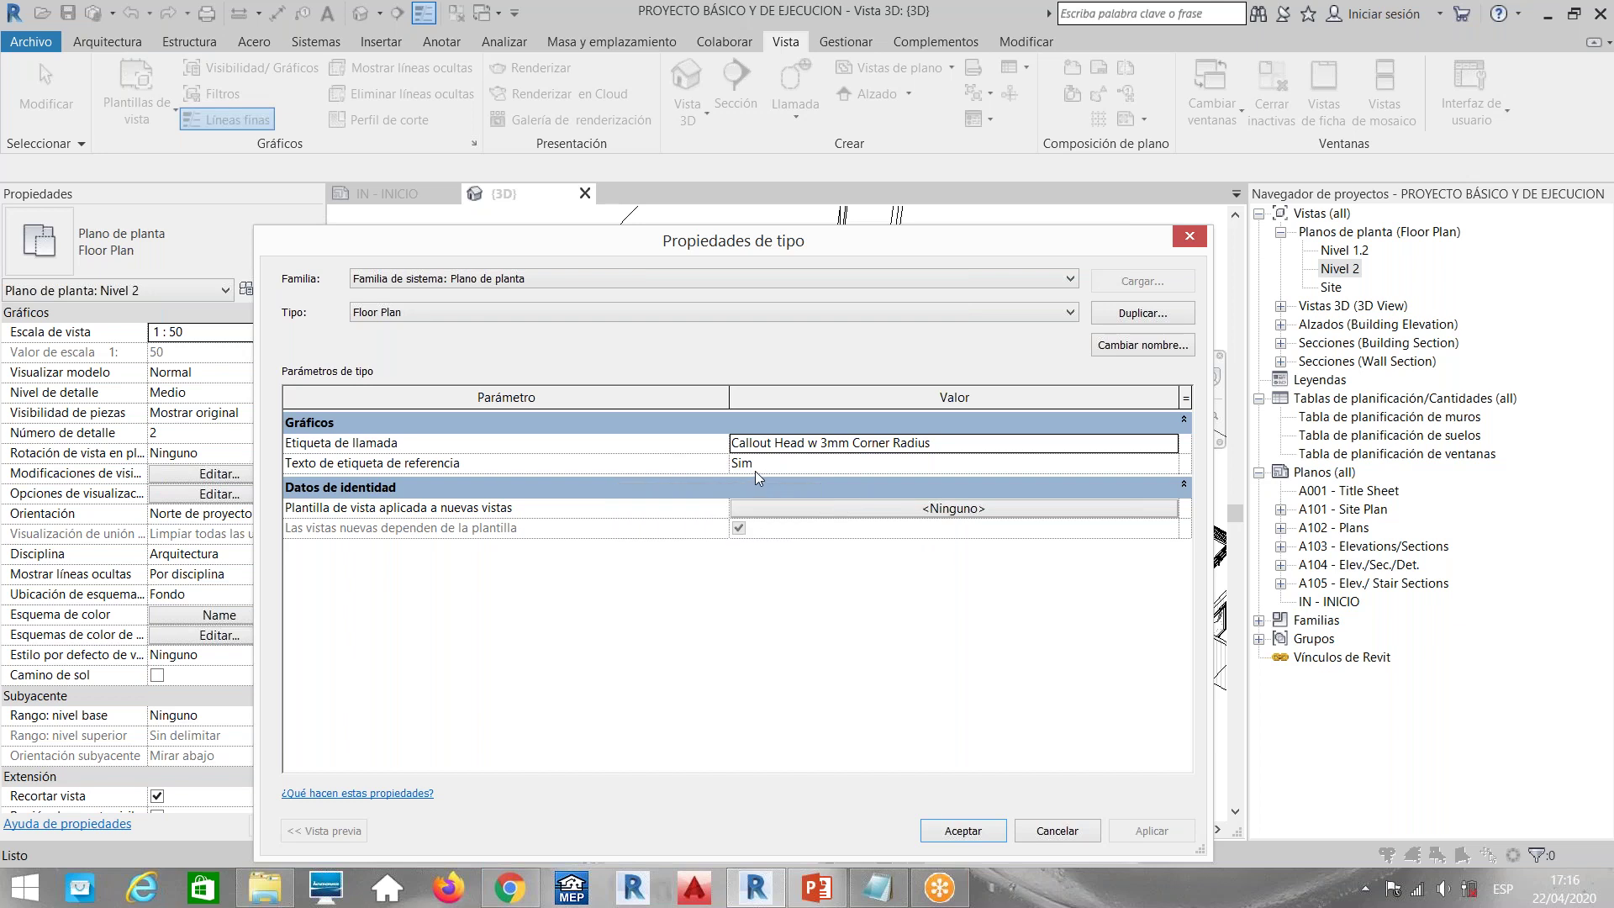
click(1197, 239)
Collapse the floor plan, schedule and view branches in the project browser
click(1280, 233)
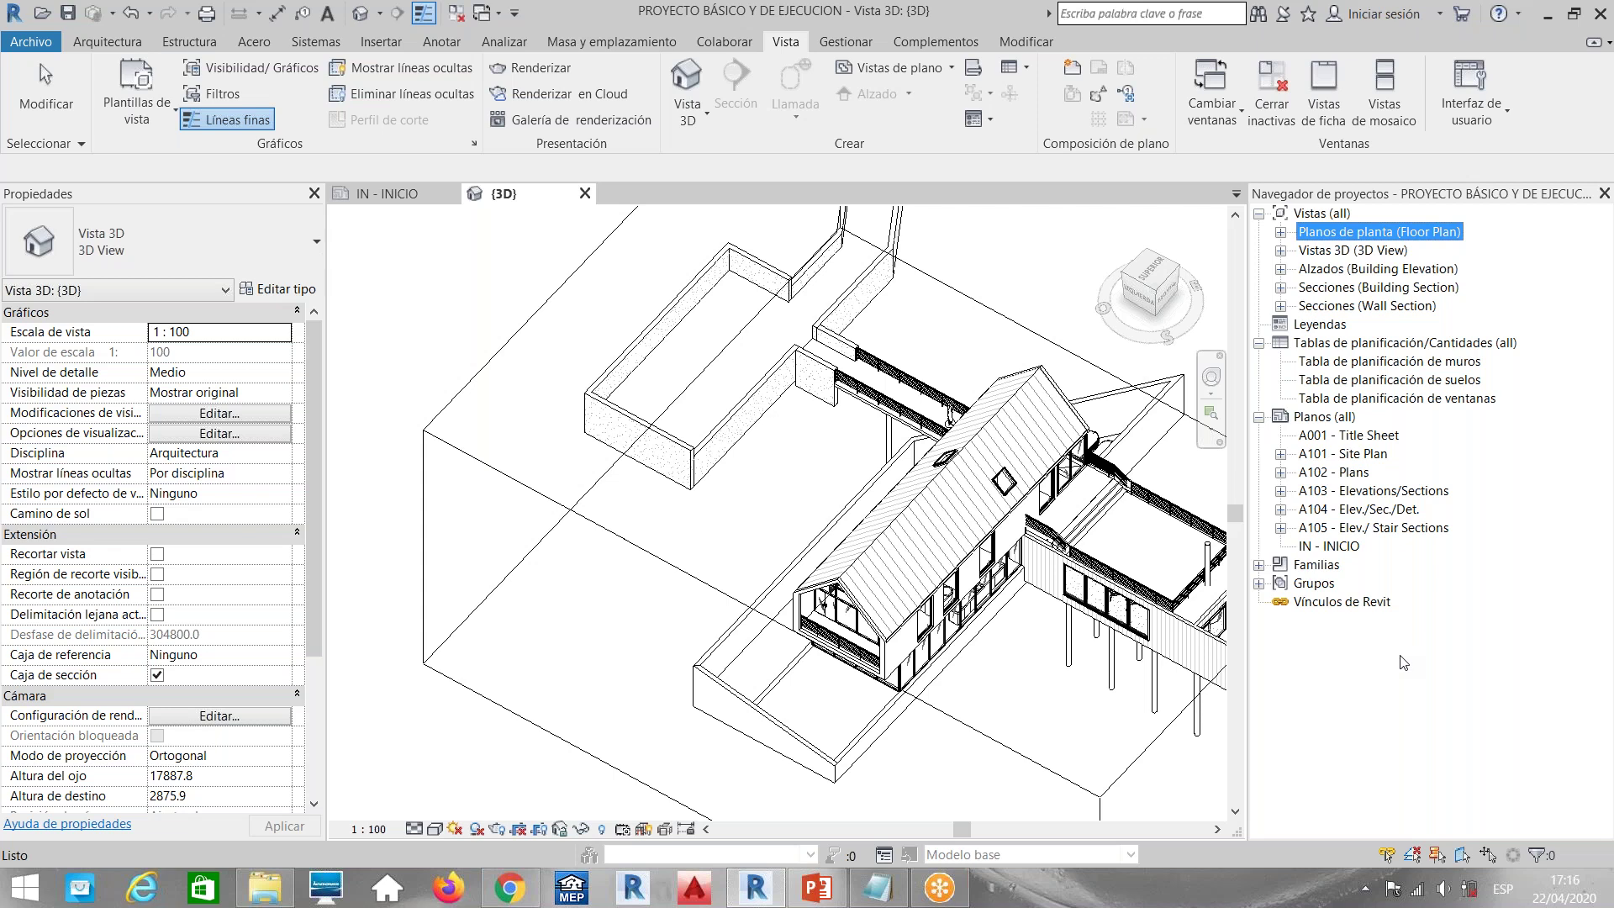
click(1259, 343)
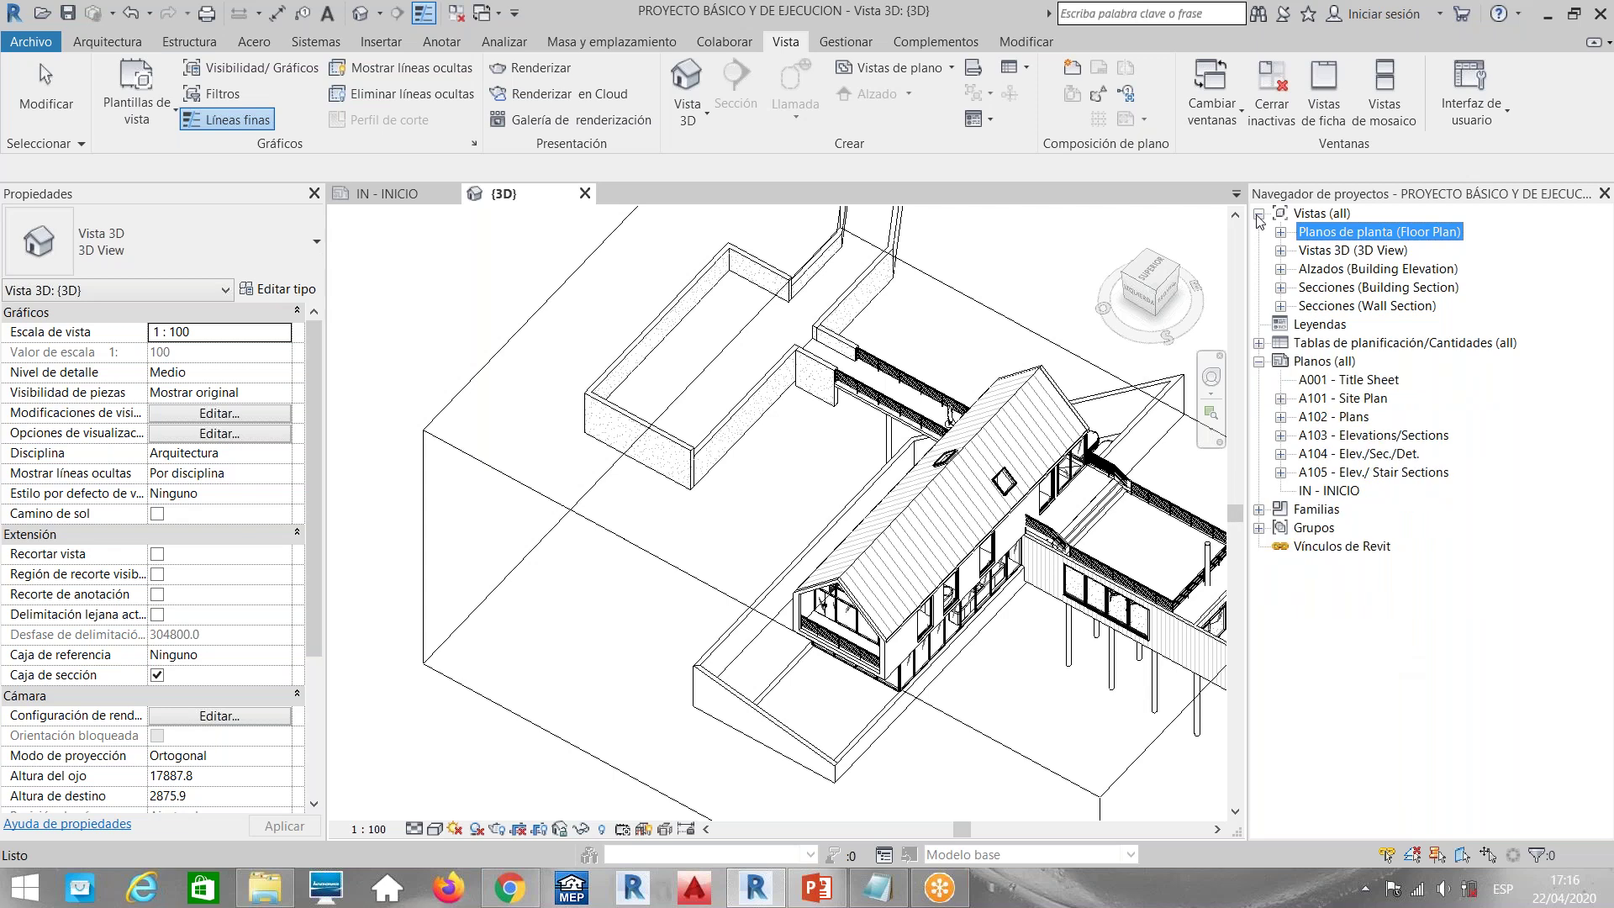
click(1258, 214)
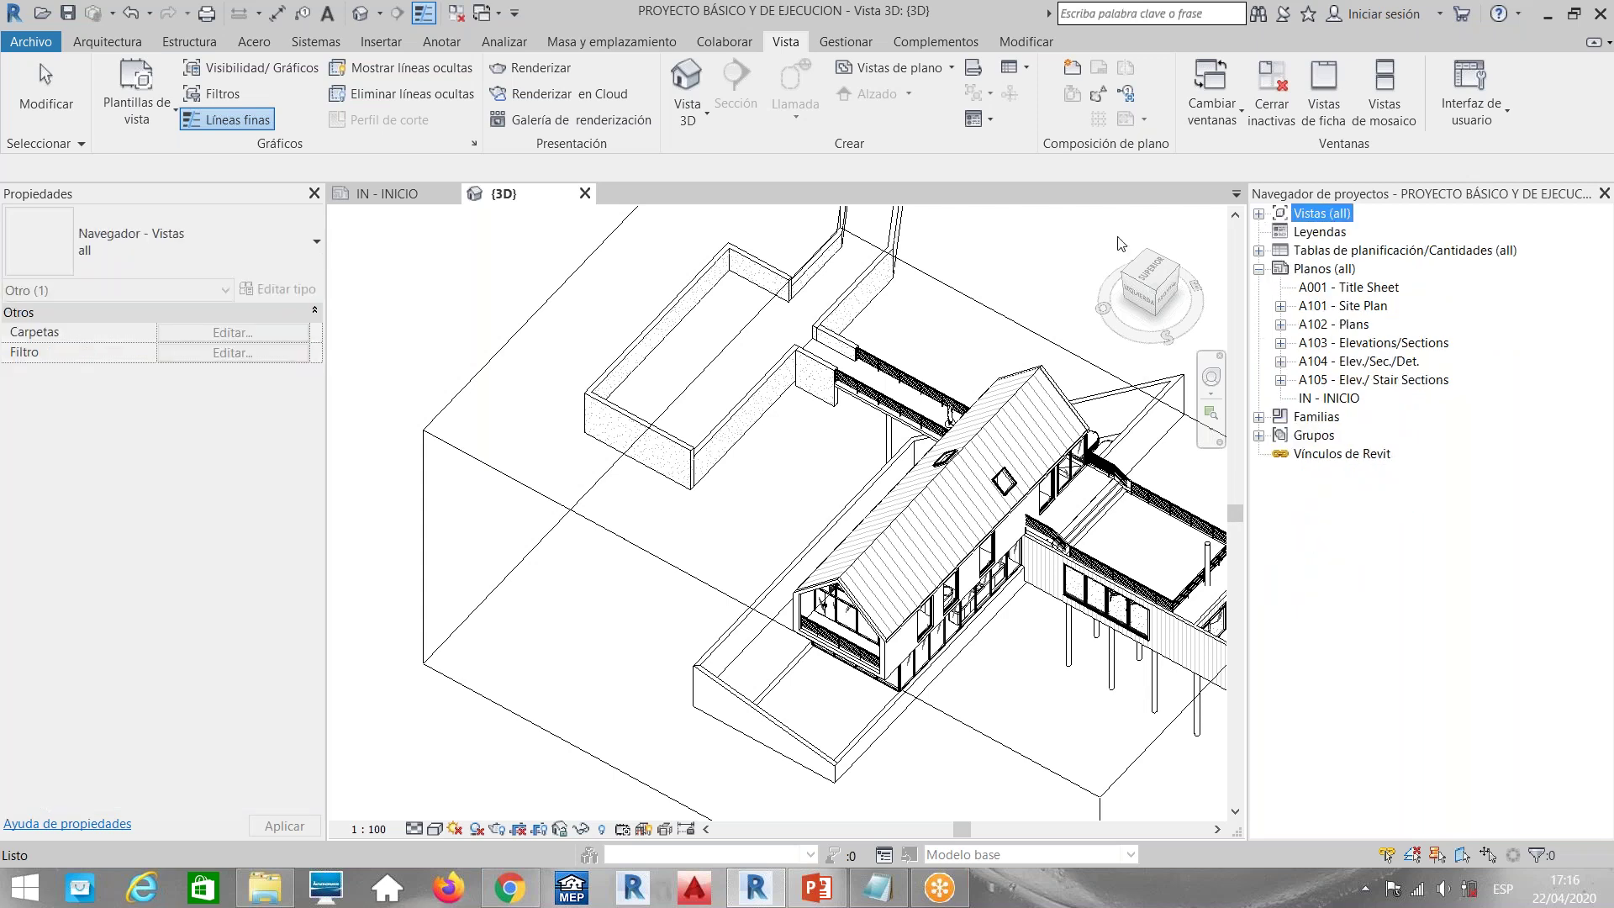
Start a new project parameter and assign it to the Vistas, Tablas de planificación and Planos categories
click(830, 42)
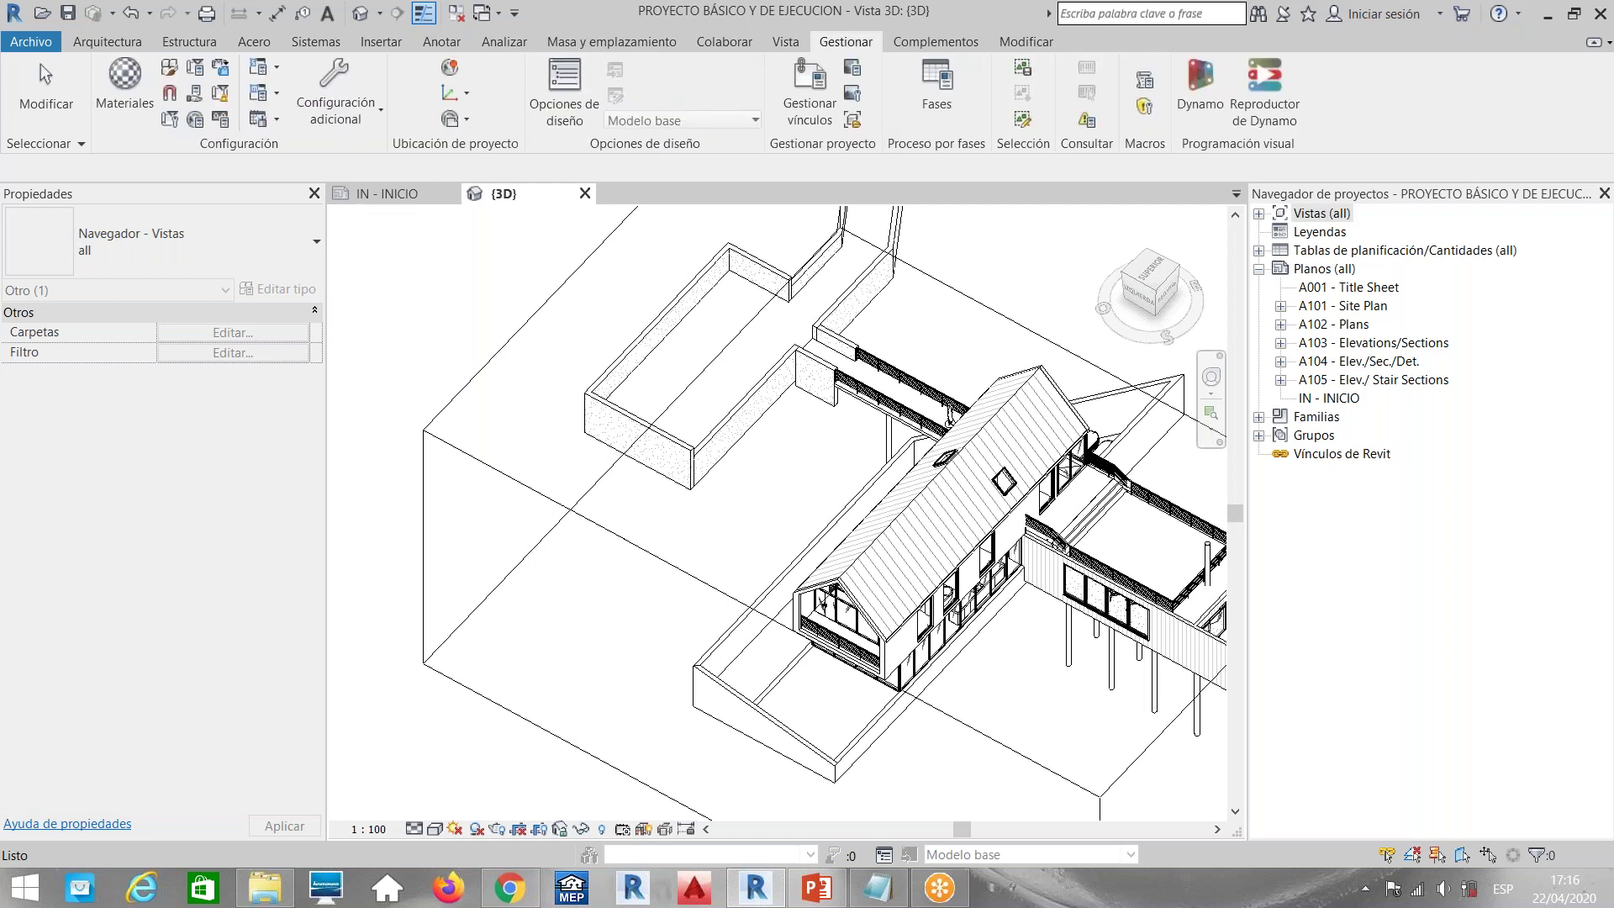
click(196, 69)
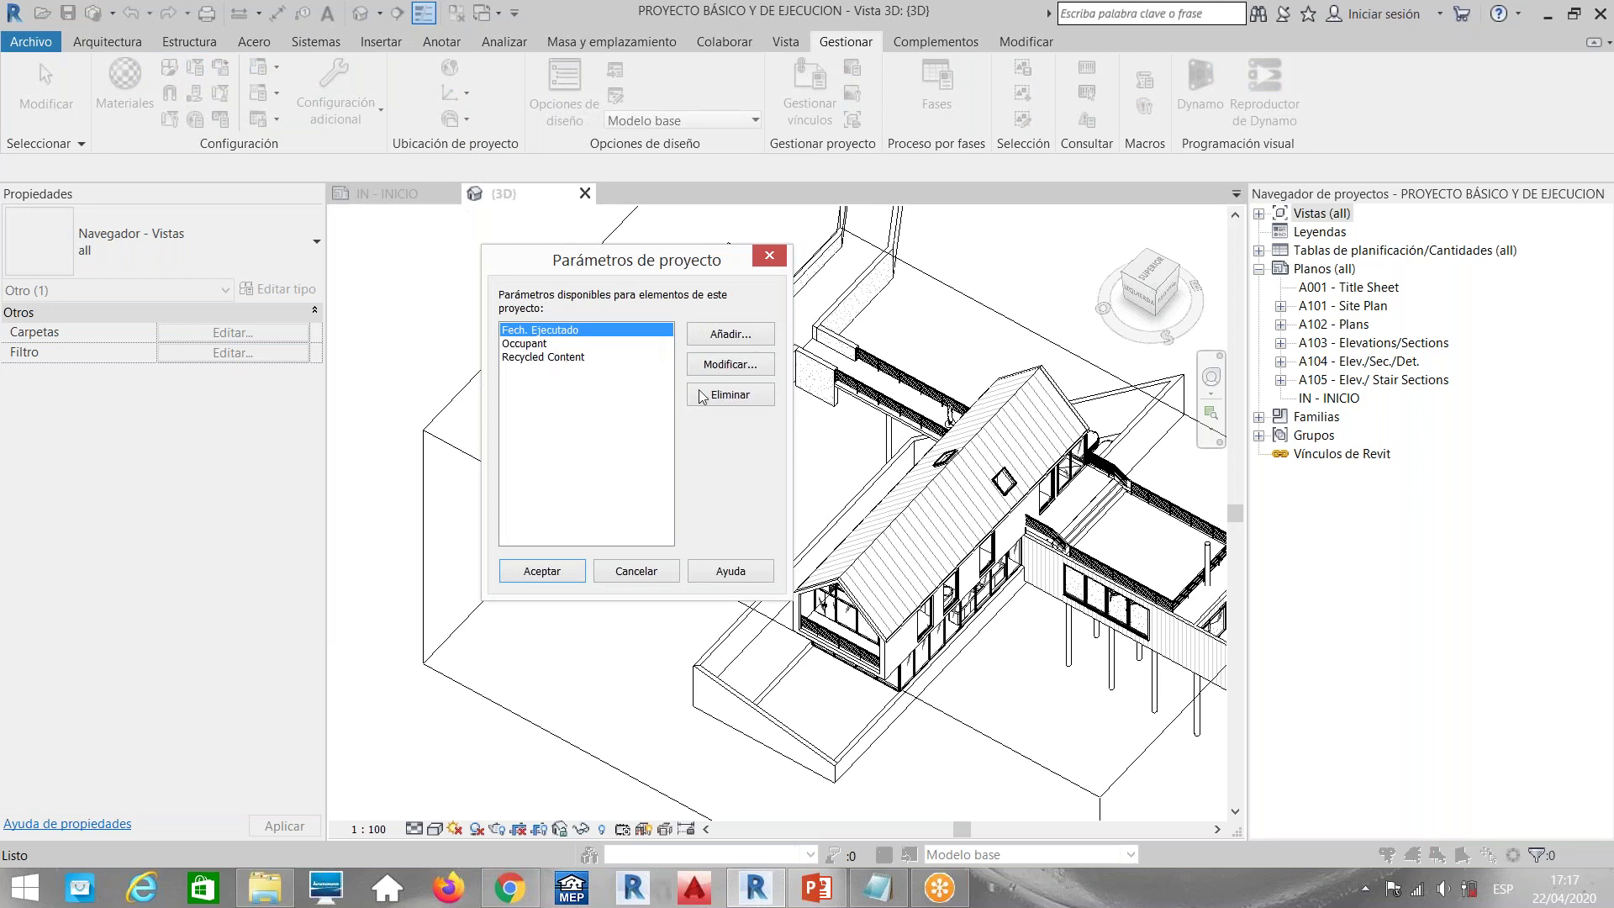
click(734, 335)
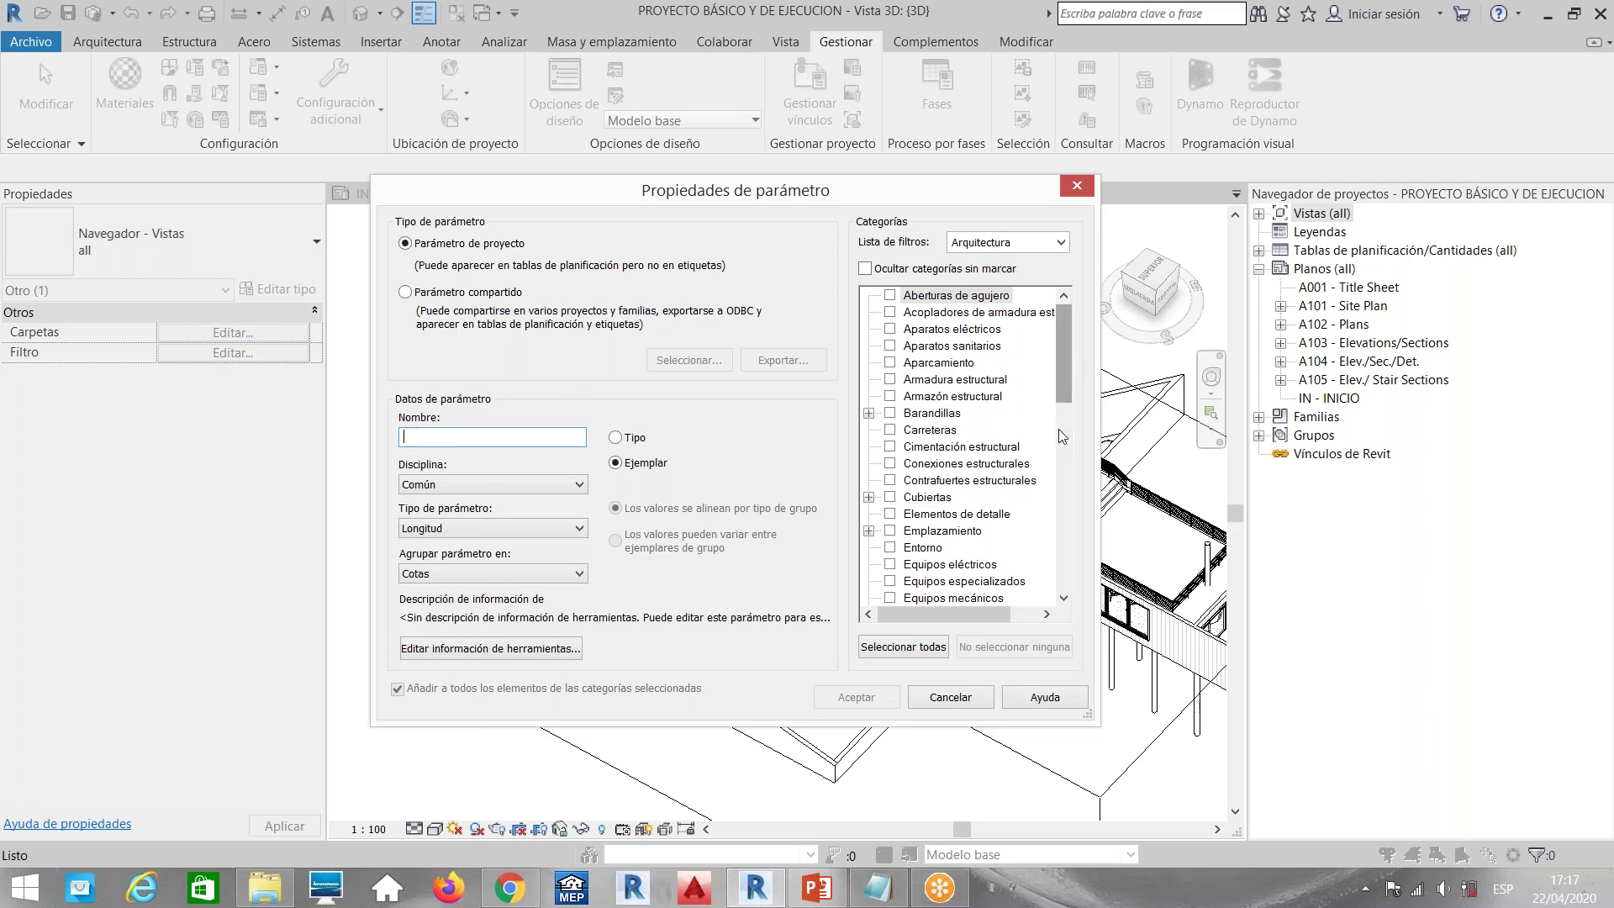
scroll(1058, 435, down, 13)
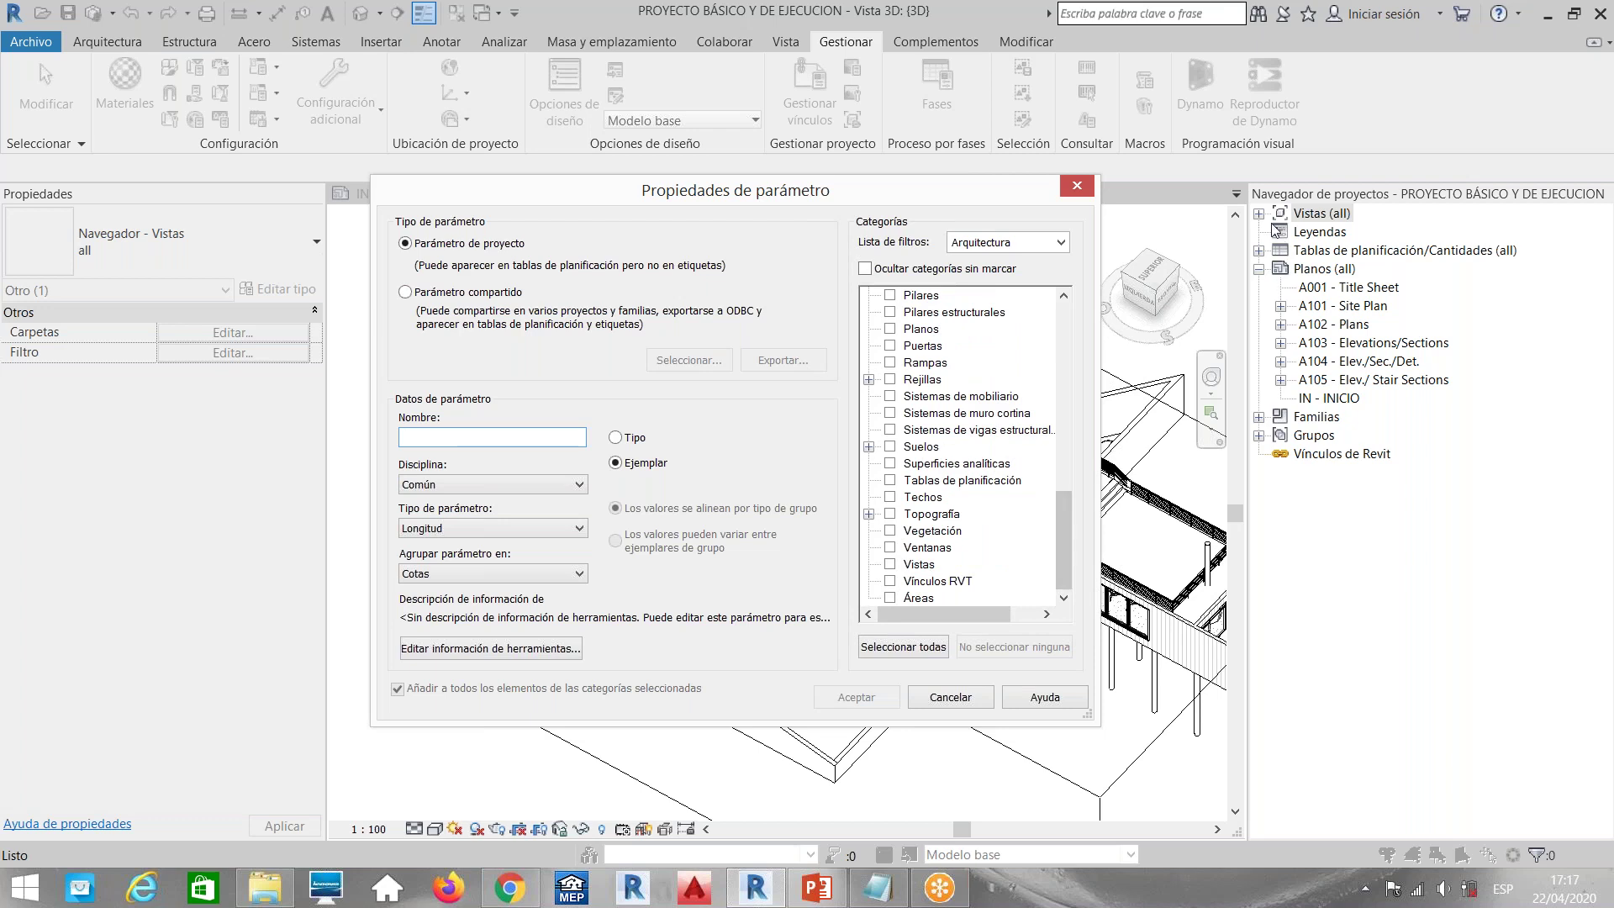
click(890, 564)
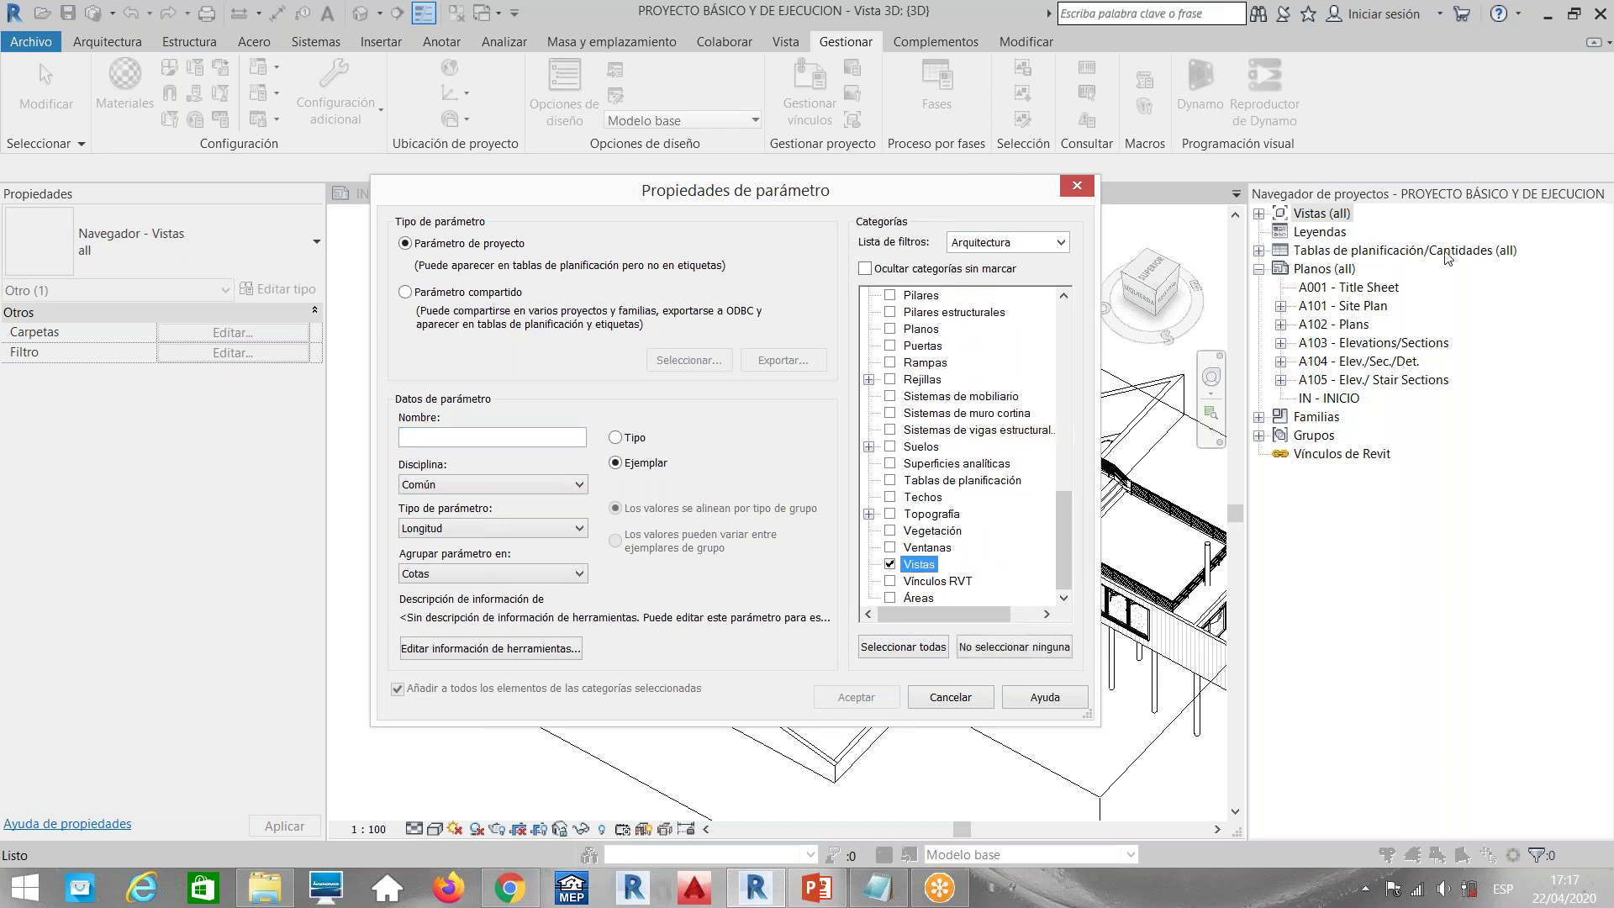
click(891, 480)
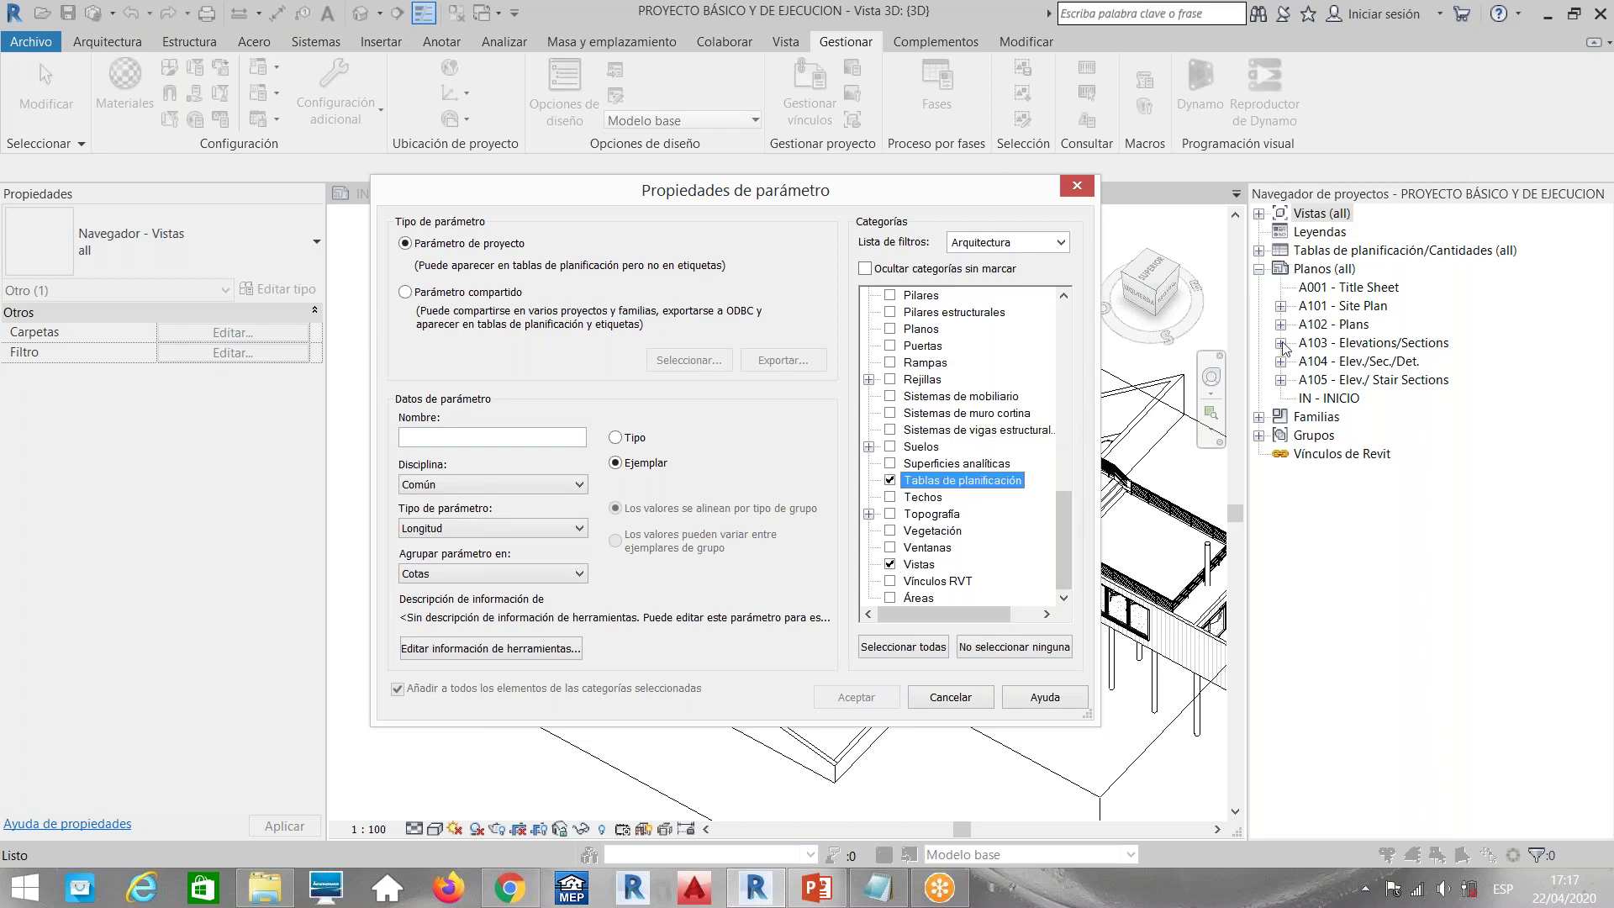
click(891, 330)
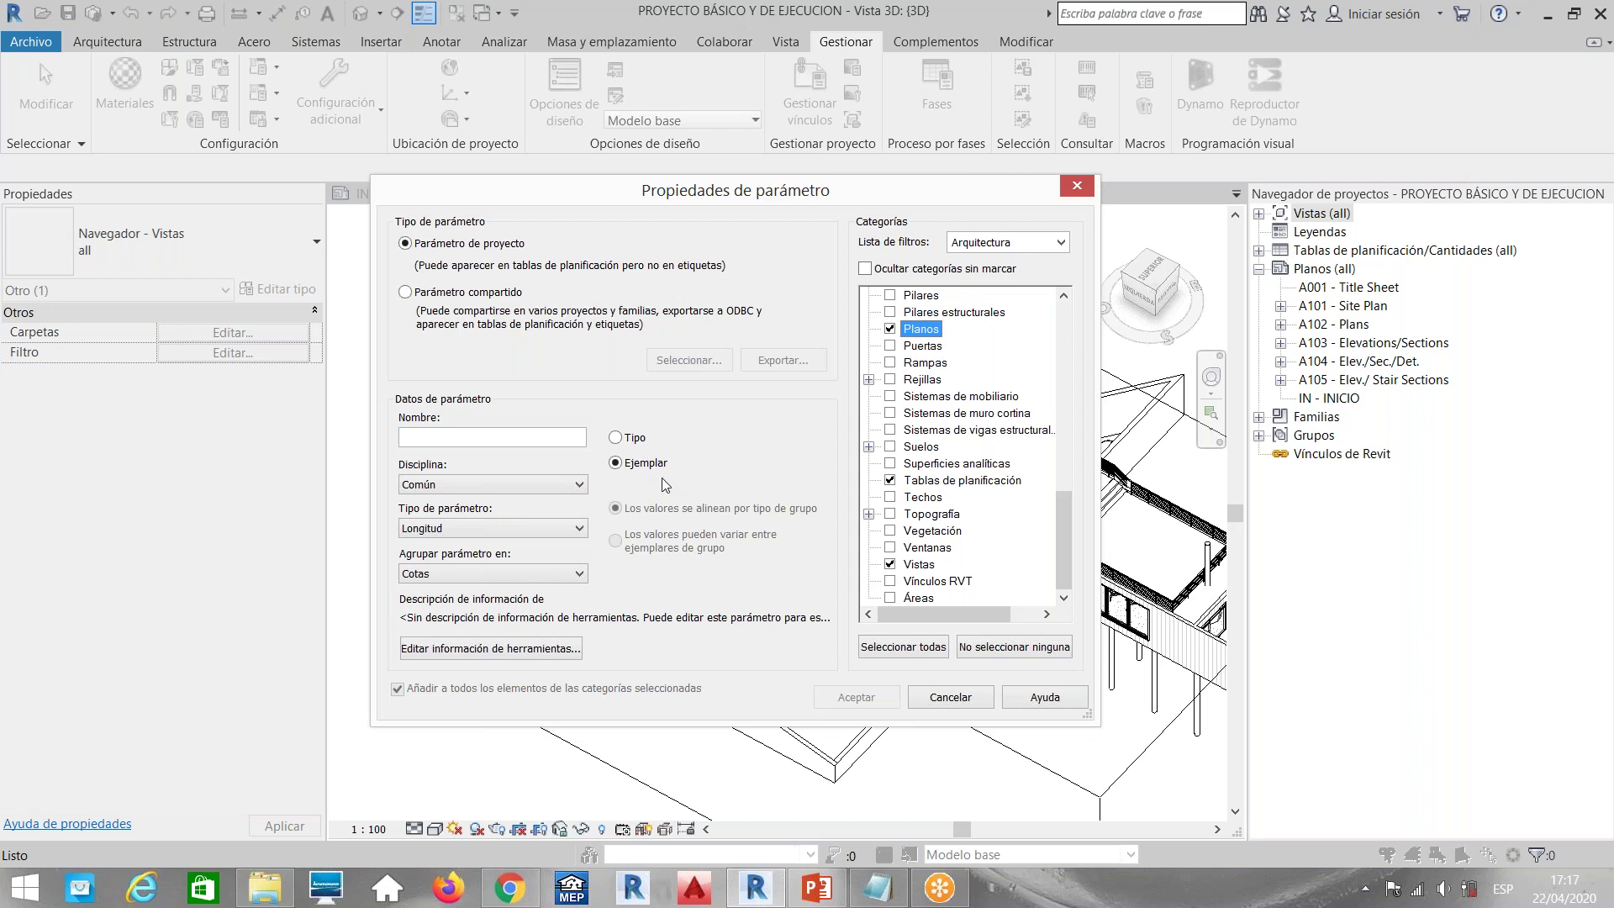
Keep the new parameter as an instance (Ejemplar) parameter and name it Grupo 1
click(613, 435)
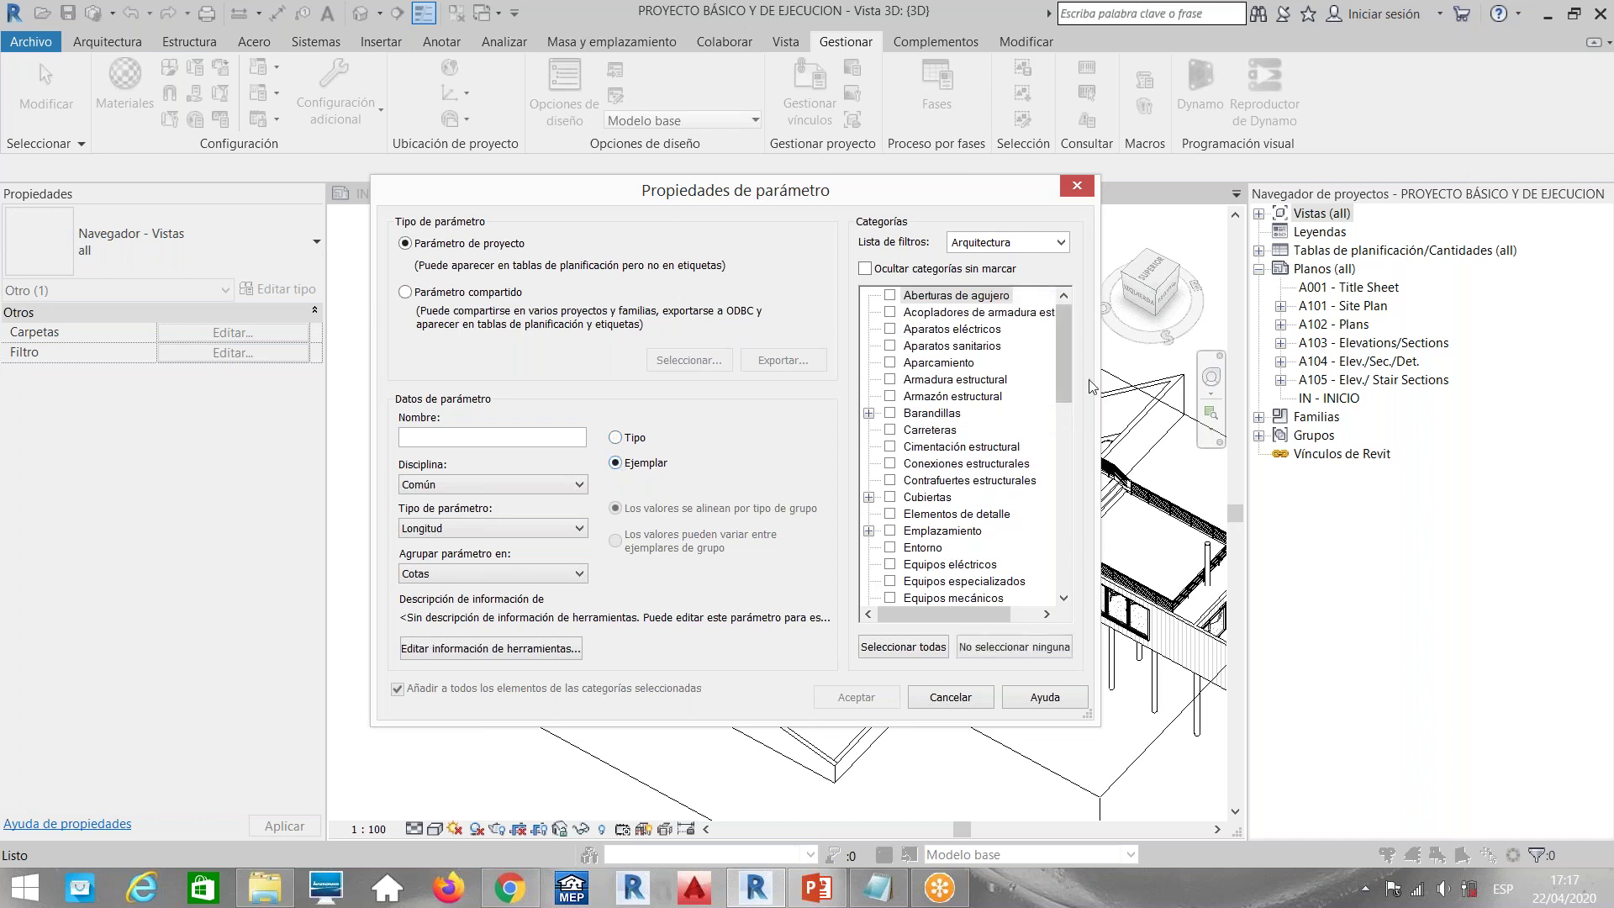
scroll(1061, 467, down, 13)
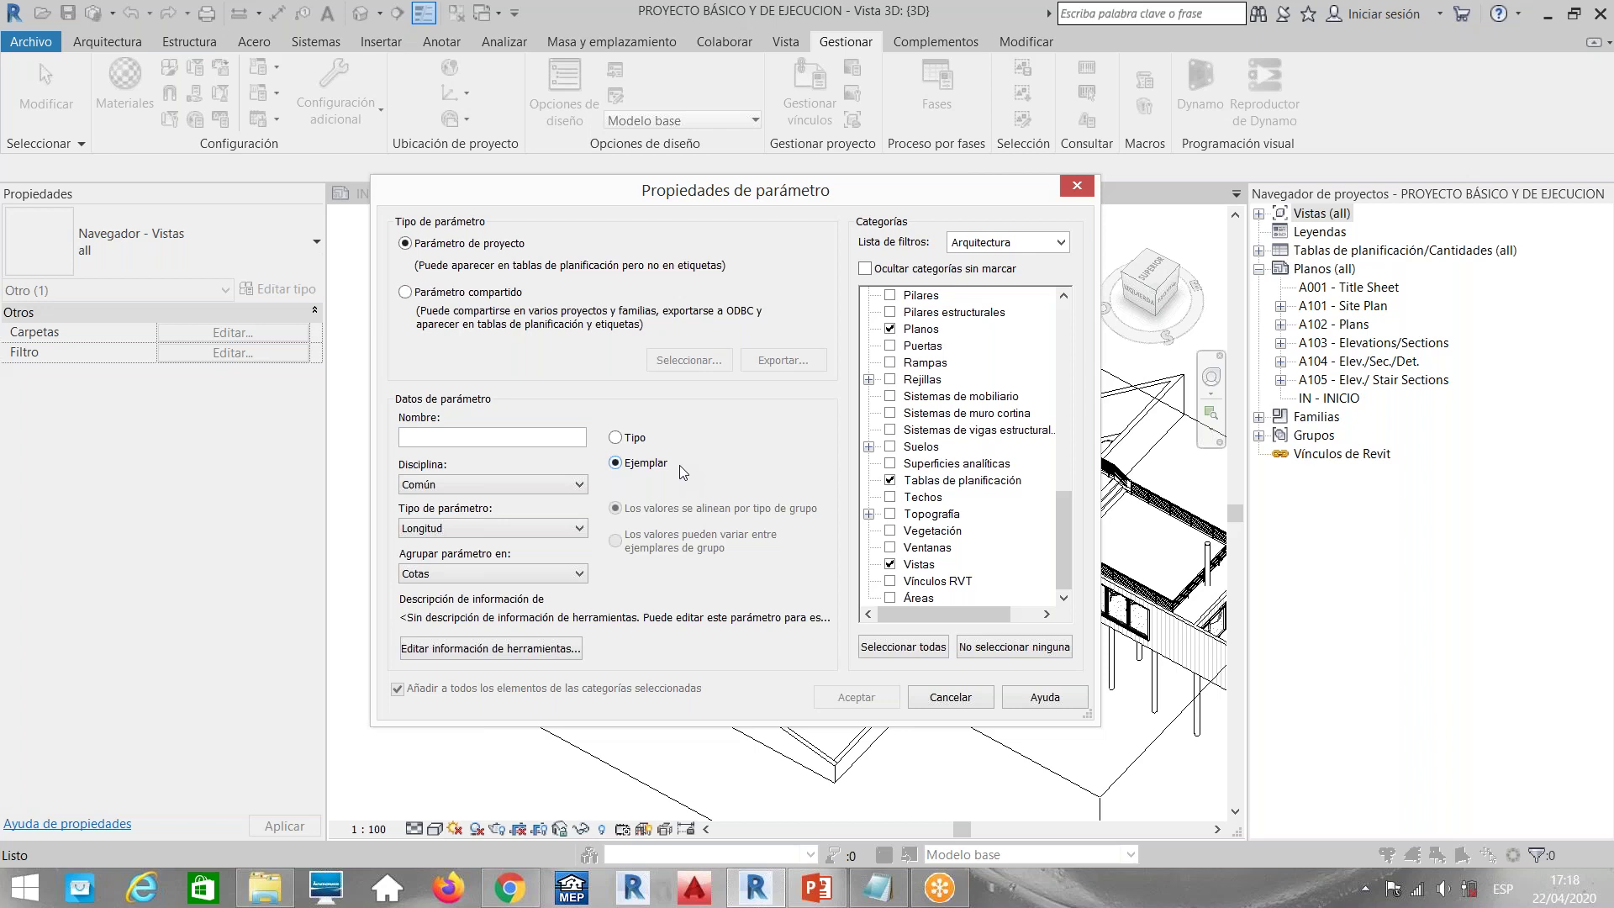
click(481, 438)
text(G)
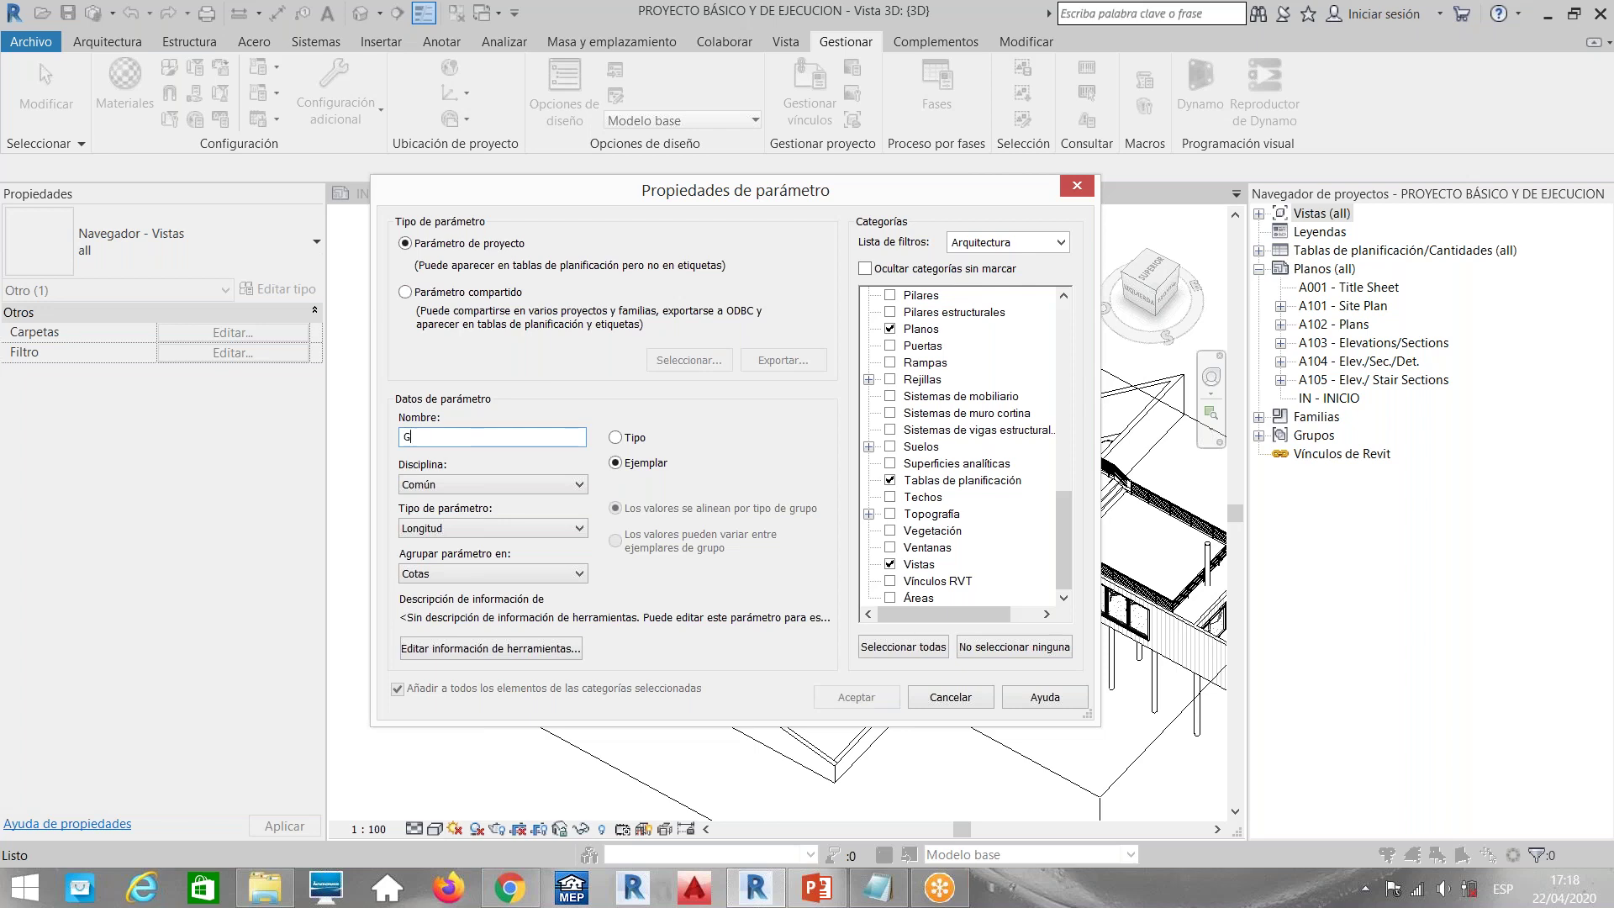
text(rupo 1)
Keep the Grupo 1 parameter's discipline as Común and set its parameter type to Texto
click(466, 488)
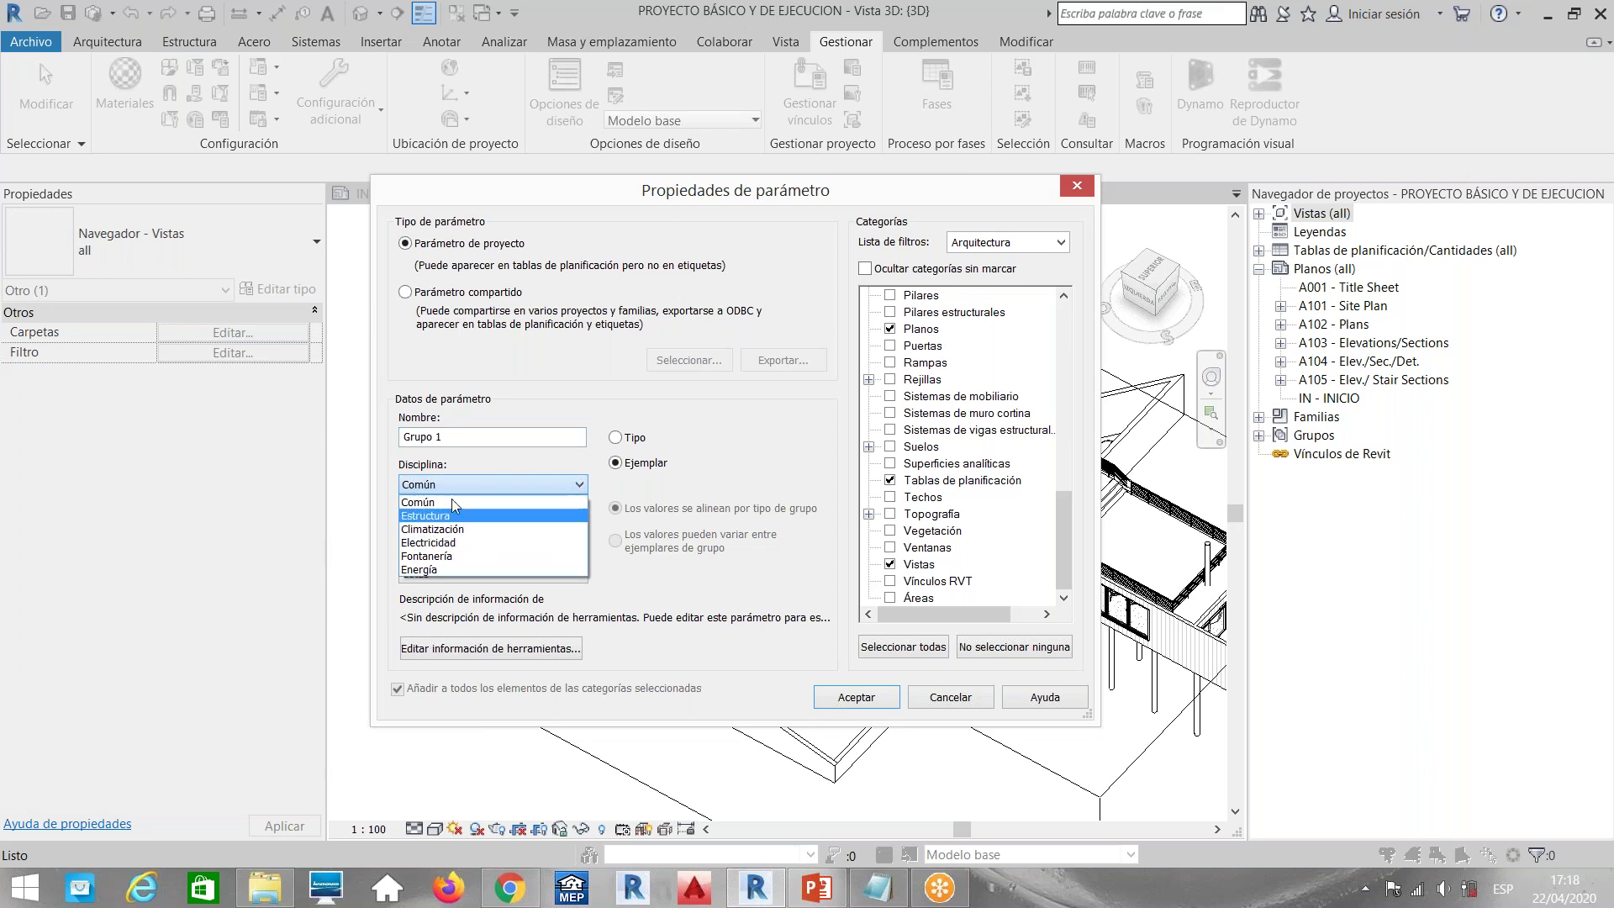
click(448, 483)
click(489, 532)
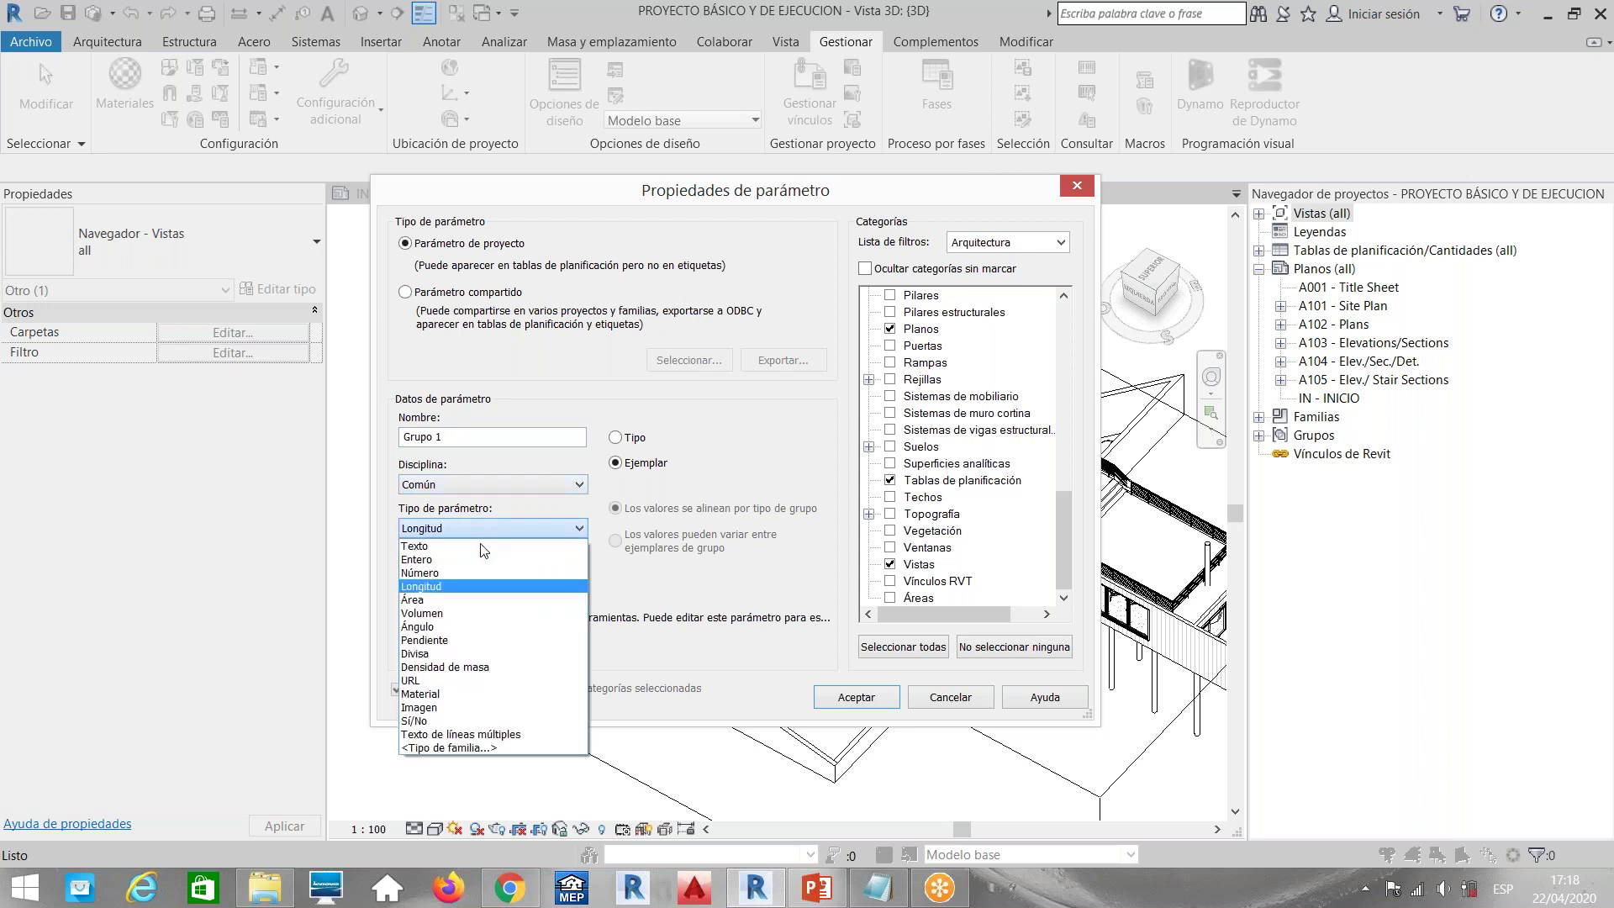
click(484, 547)
Group the Grupo 1 parameter under Datos de identidad
click(478, 575)
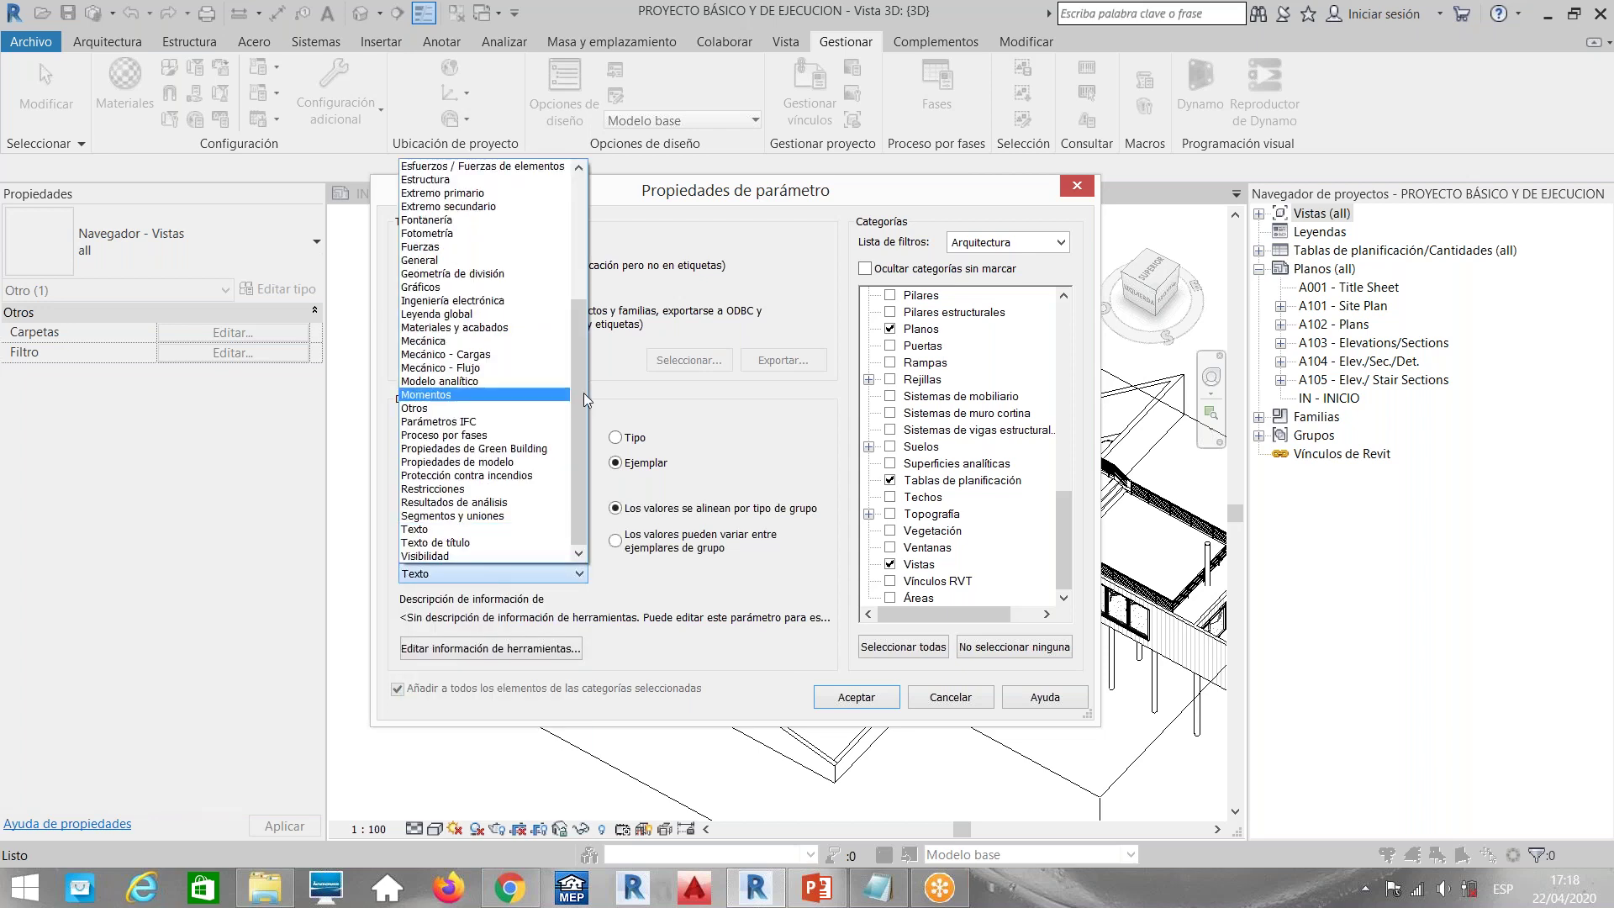
click(590, 387)
click(561, 574)
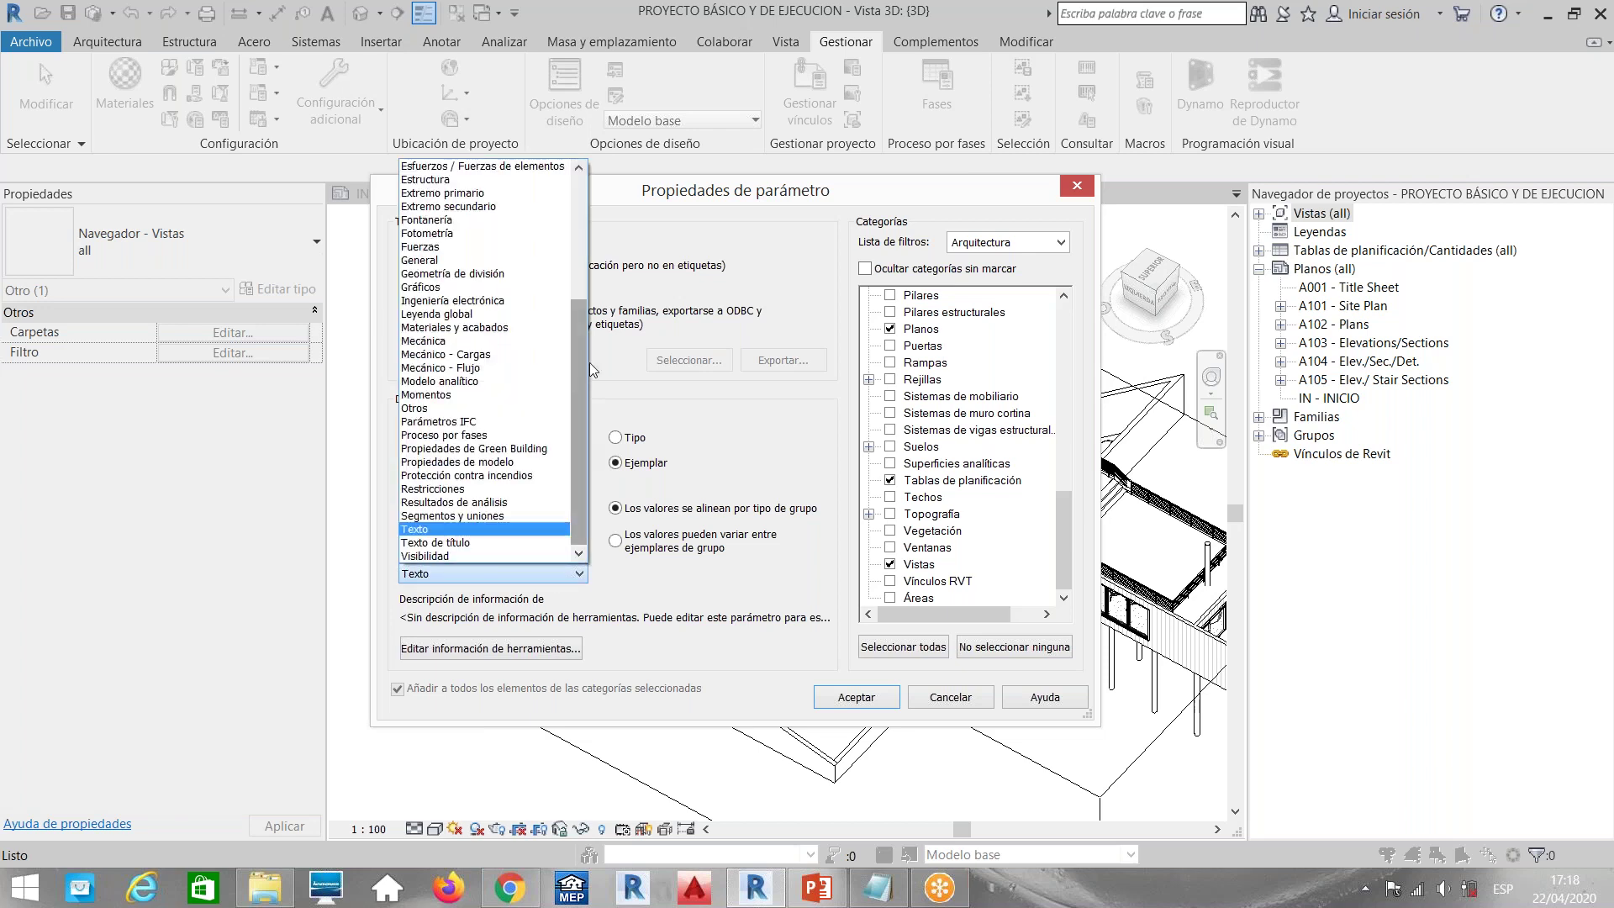
scroll(580, 362, up, 5)
click(471, 239)
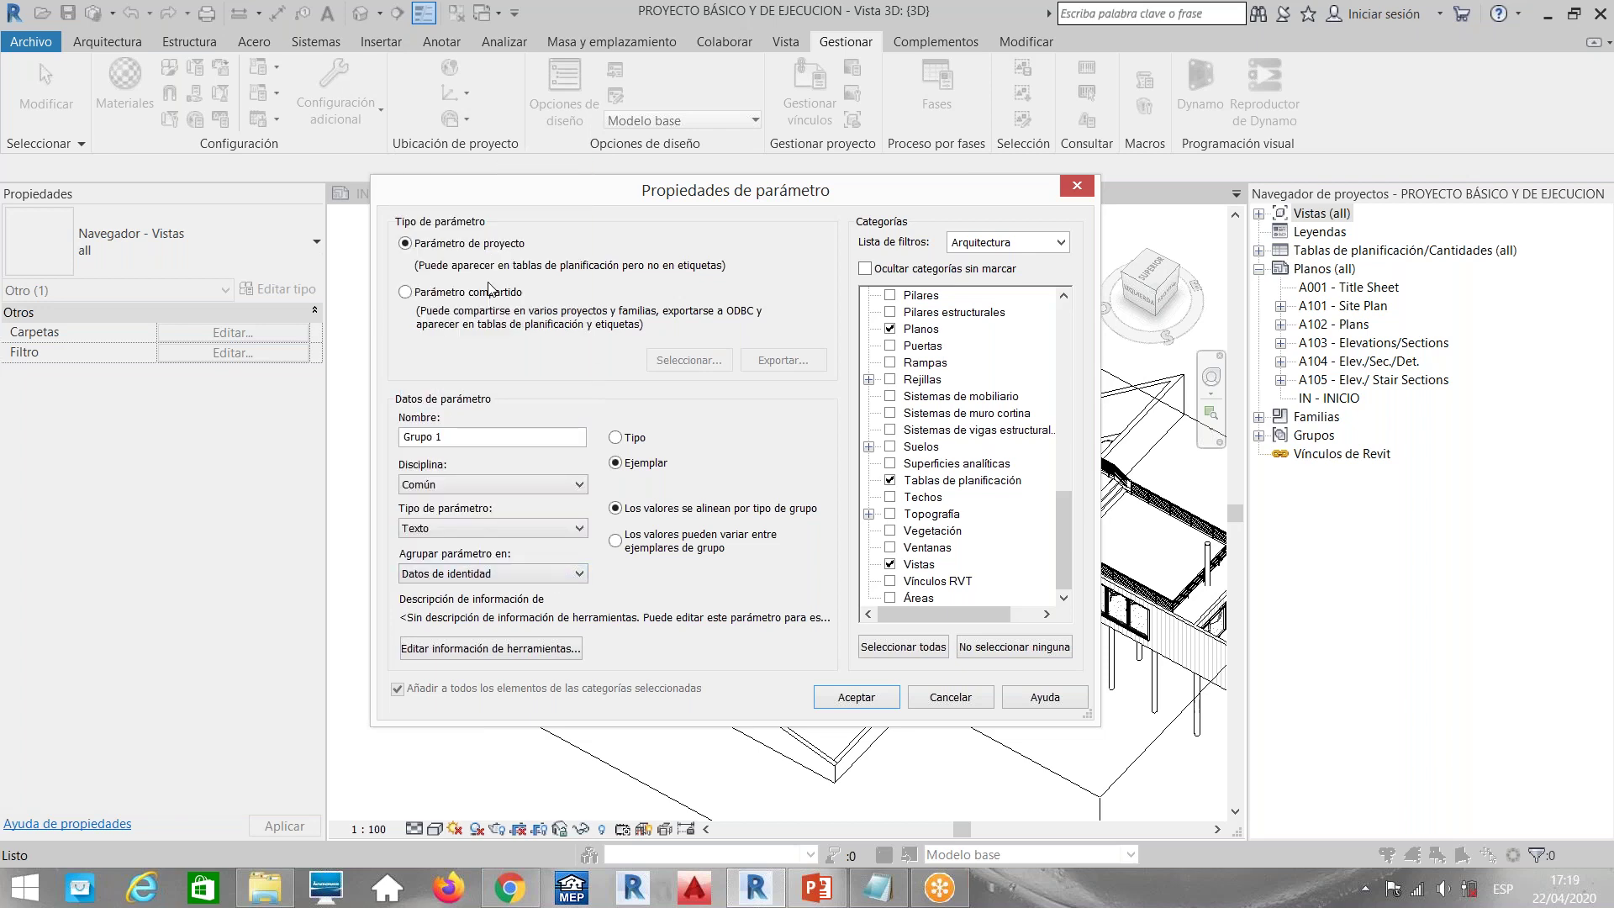
click(485, 438)
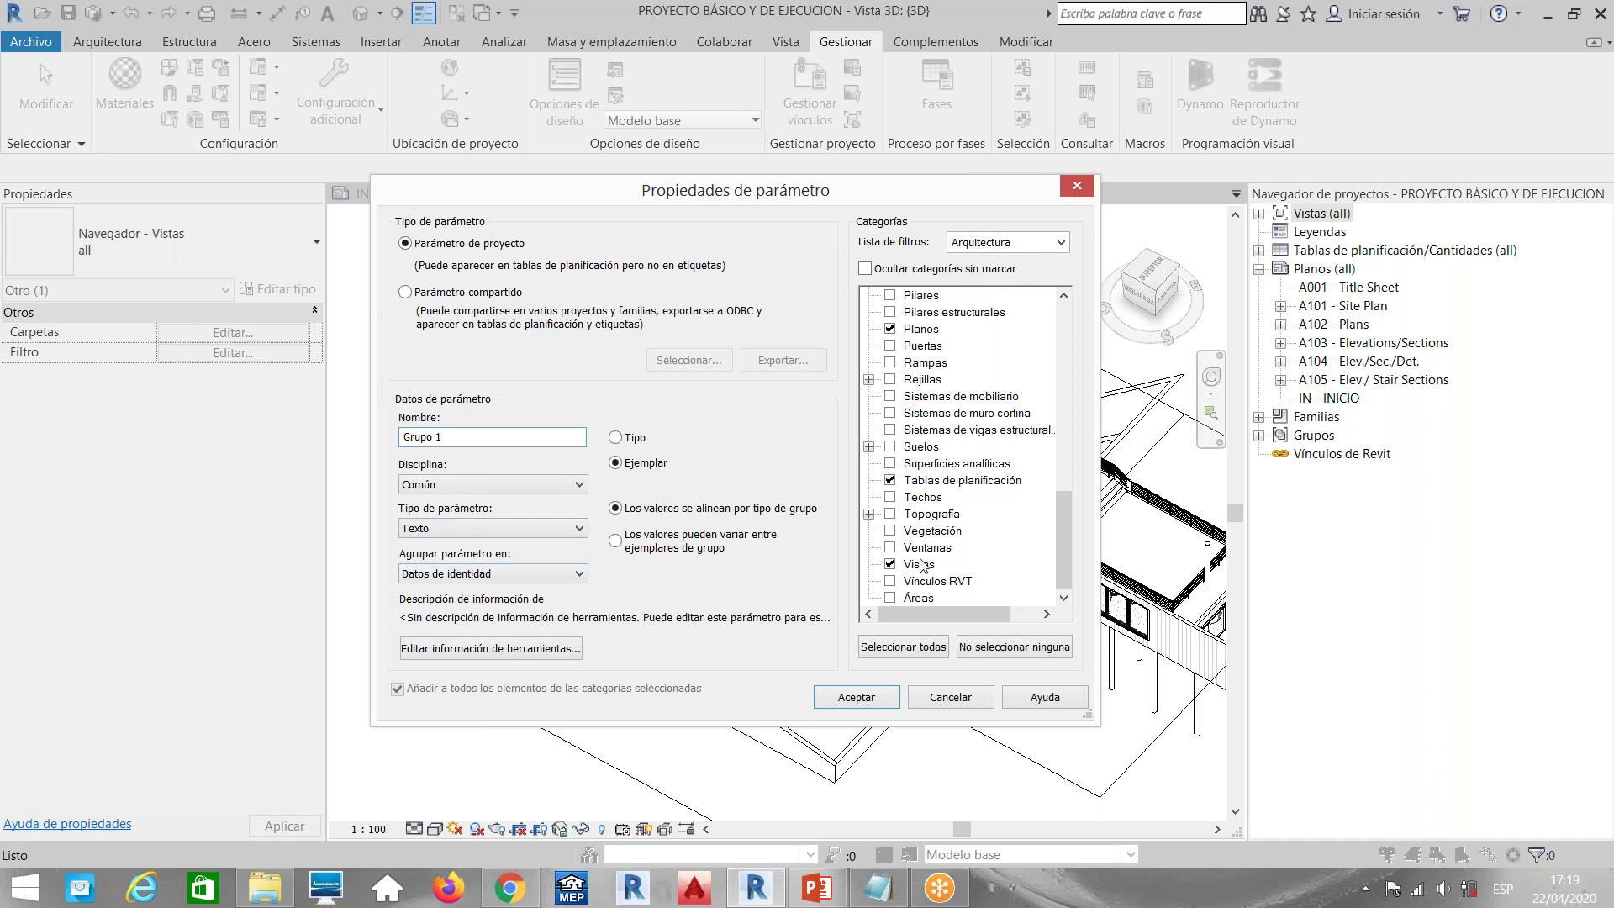
Accept the Grupo 1 parameter and add another project parameter named Grupo 2 with parameter type Texto
click(857, 697)
click(673, 496)
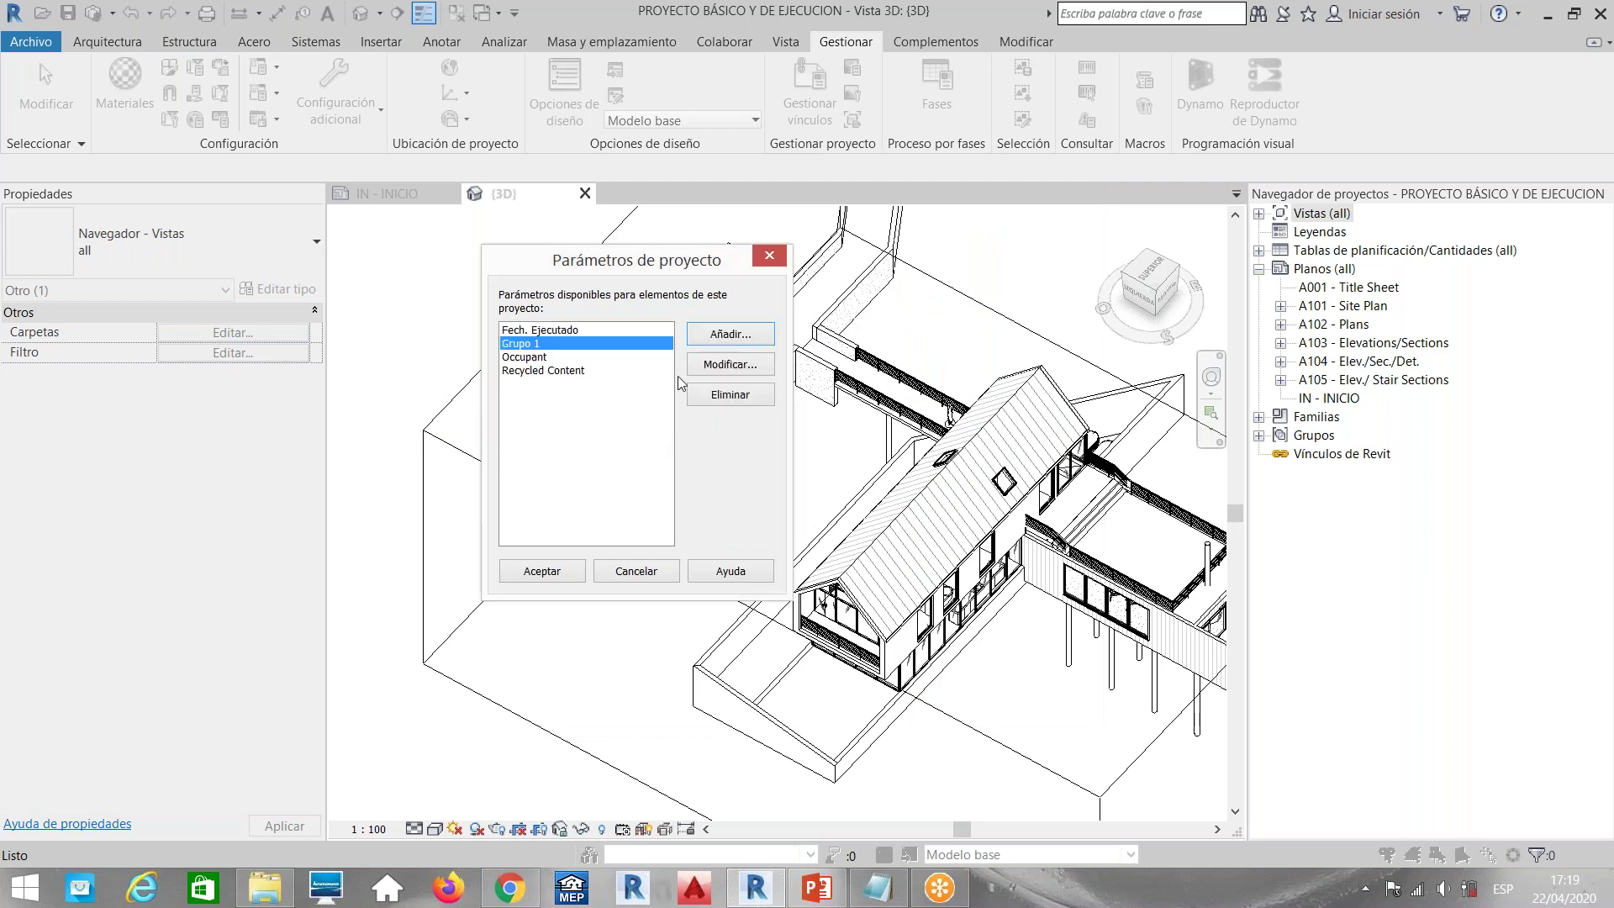
click(728, 336)
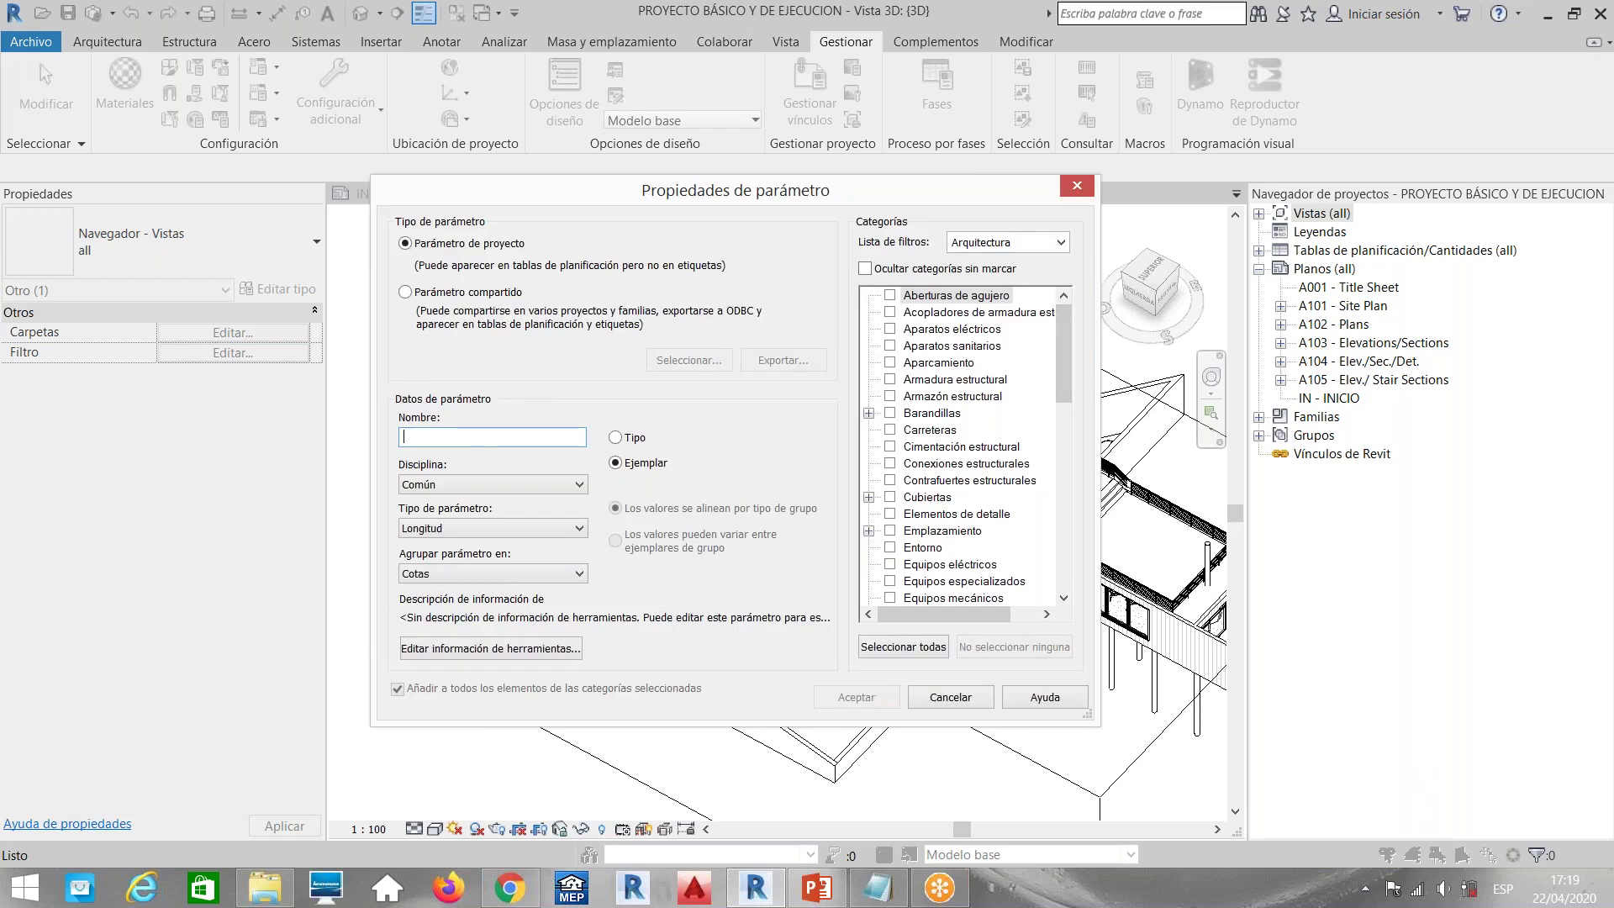
text(Grupo 2)
click(496, 525)
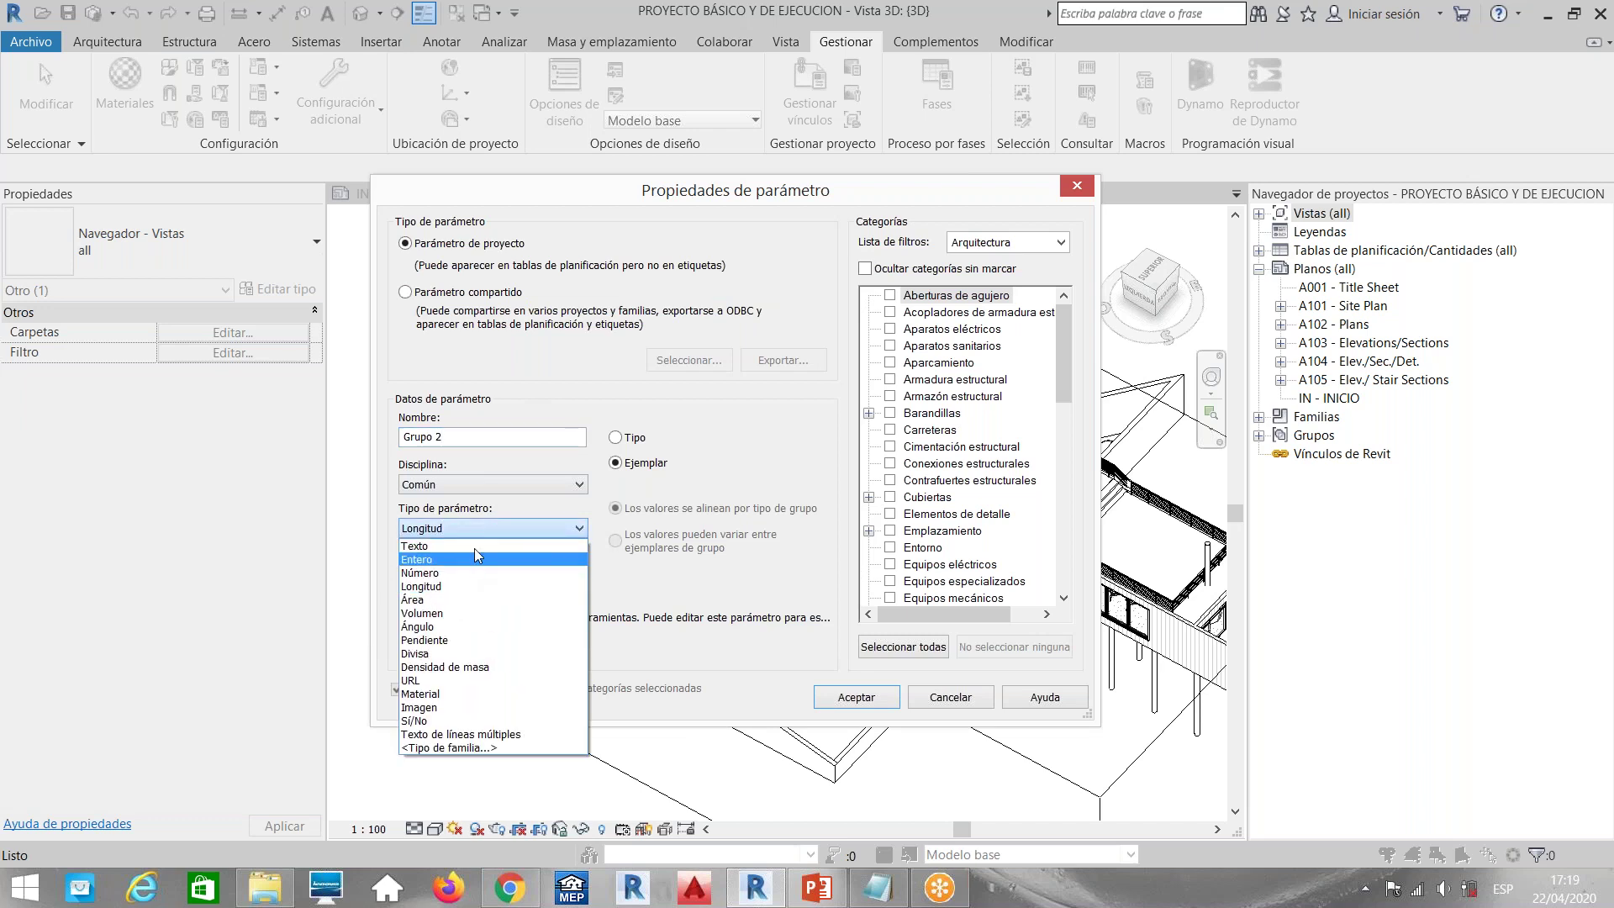
click(471, 545)
click(1087, 27)
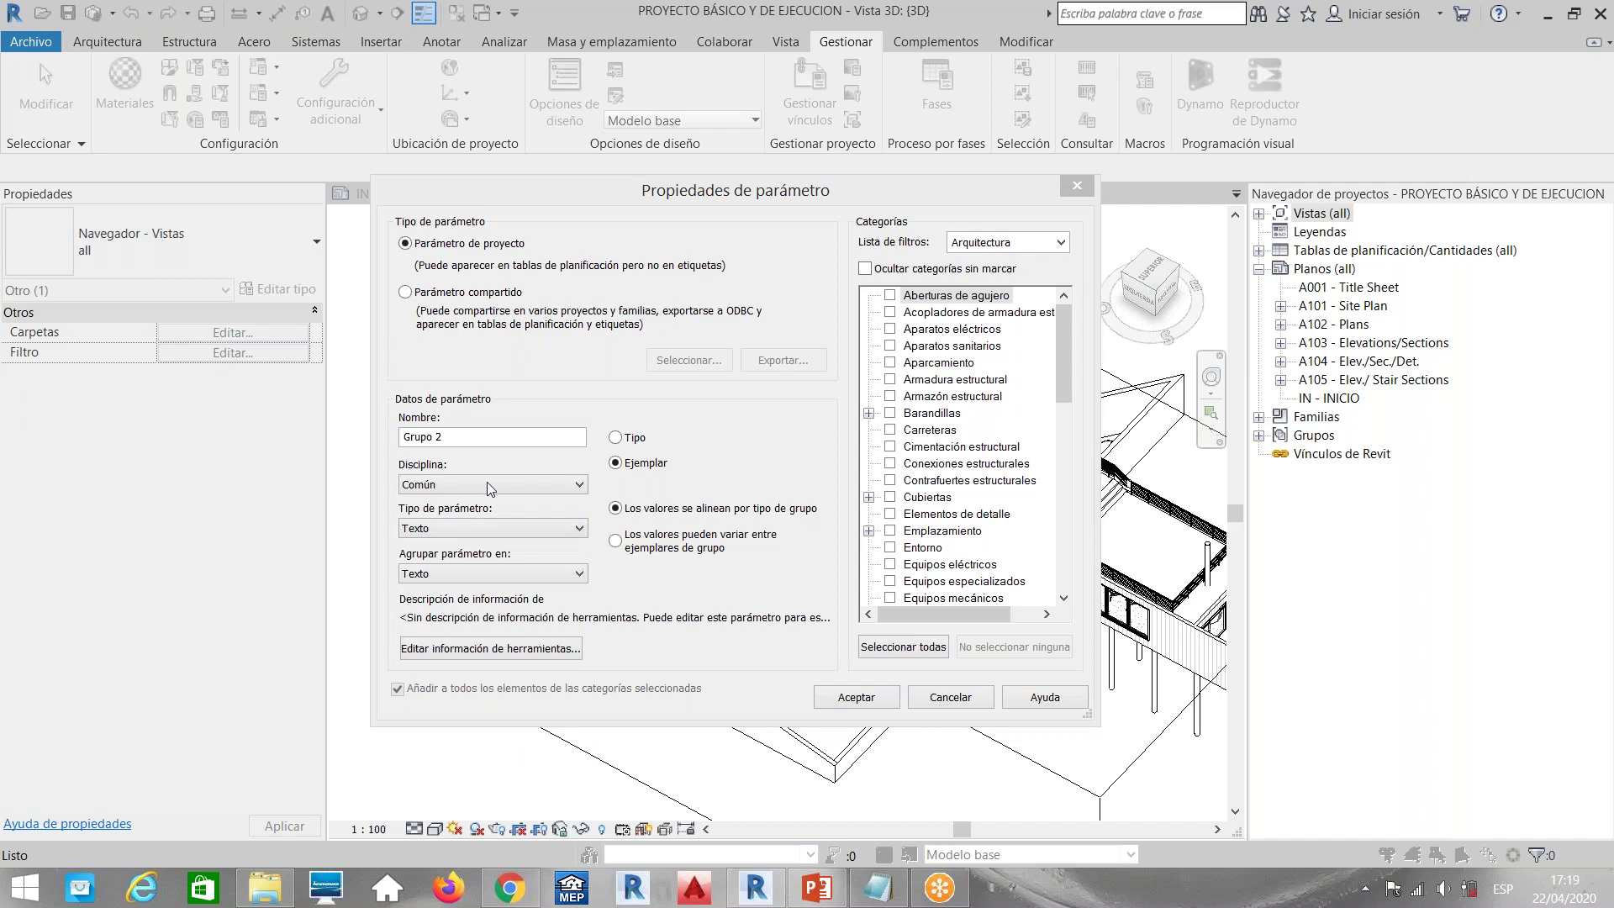
Group the Grupo 2 parameter under Datos de identidad
click(462, 567)
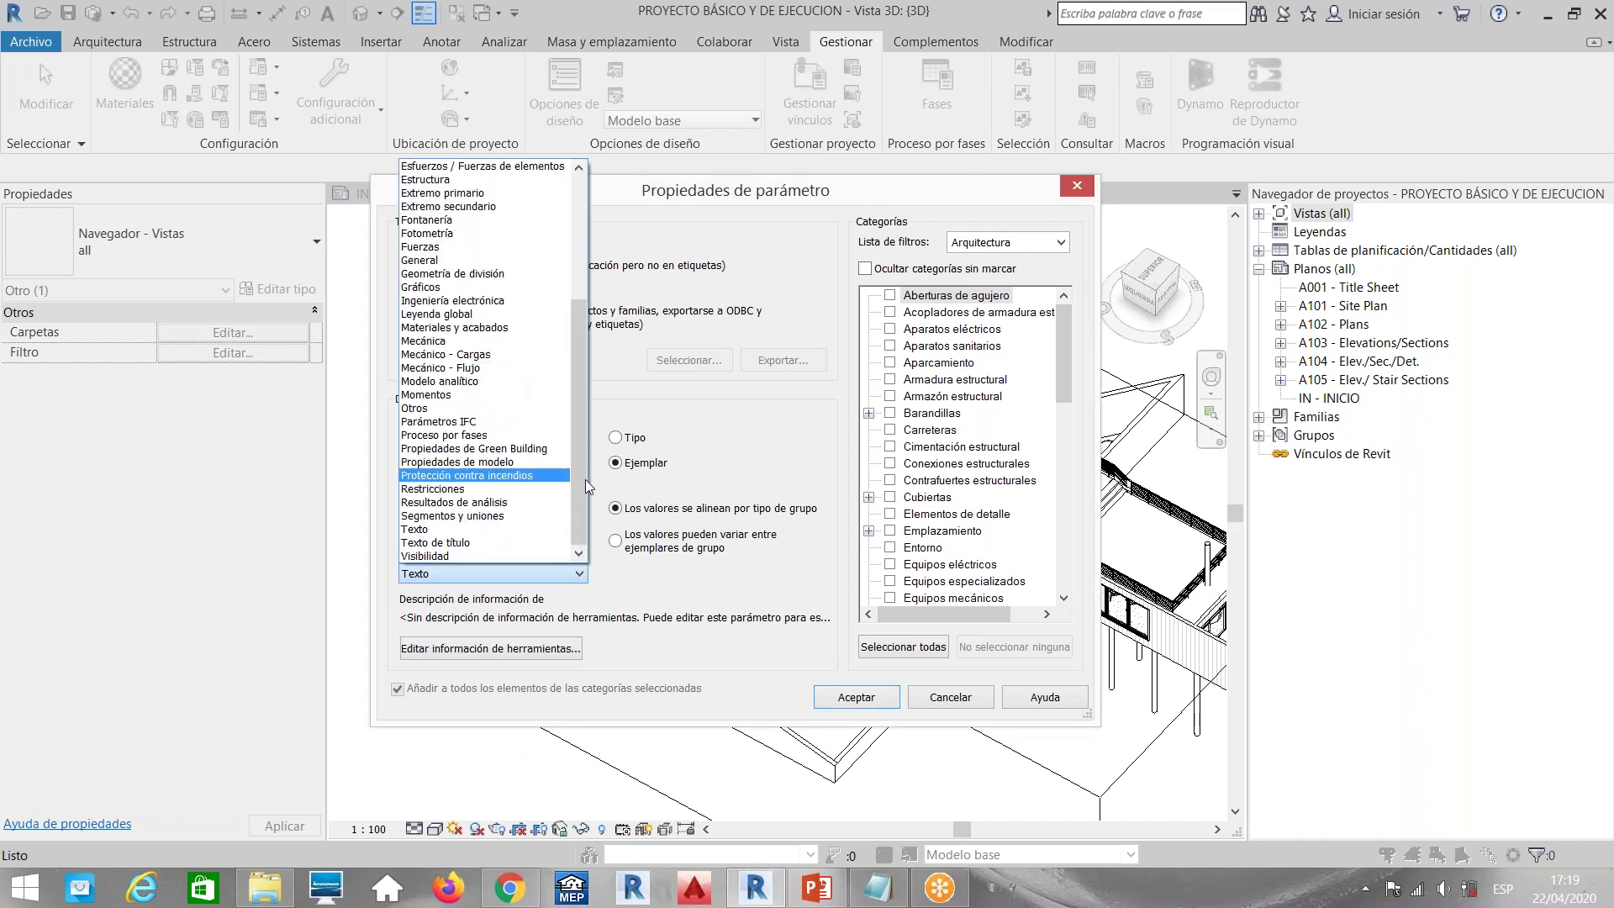
click(604, 397)
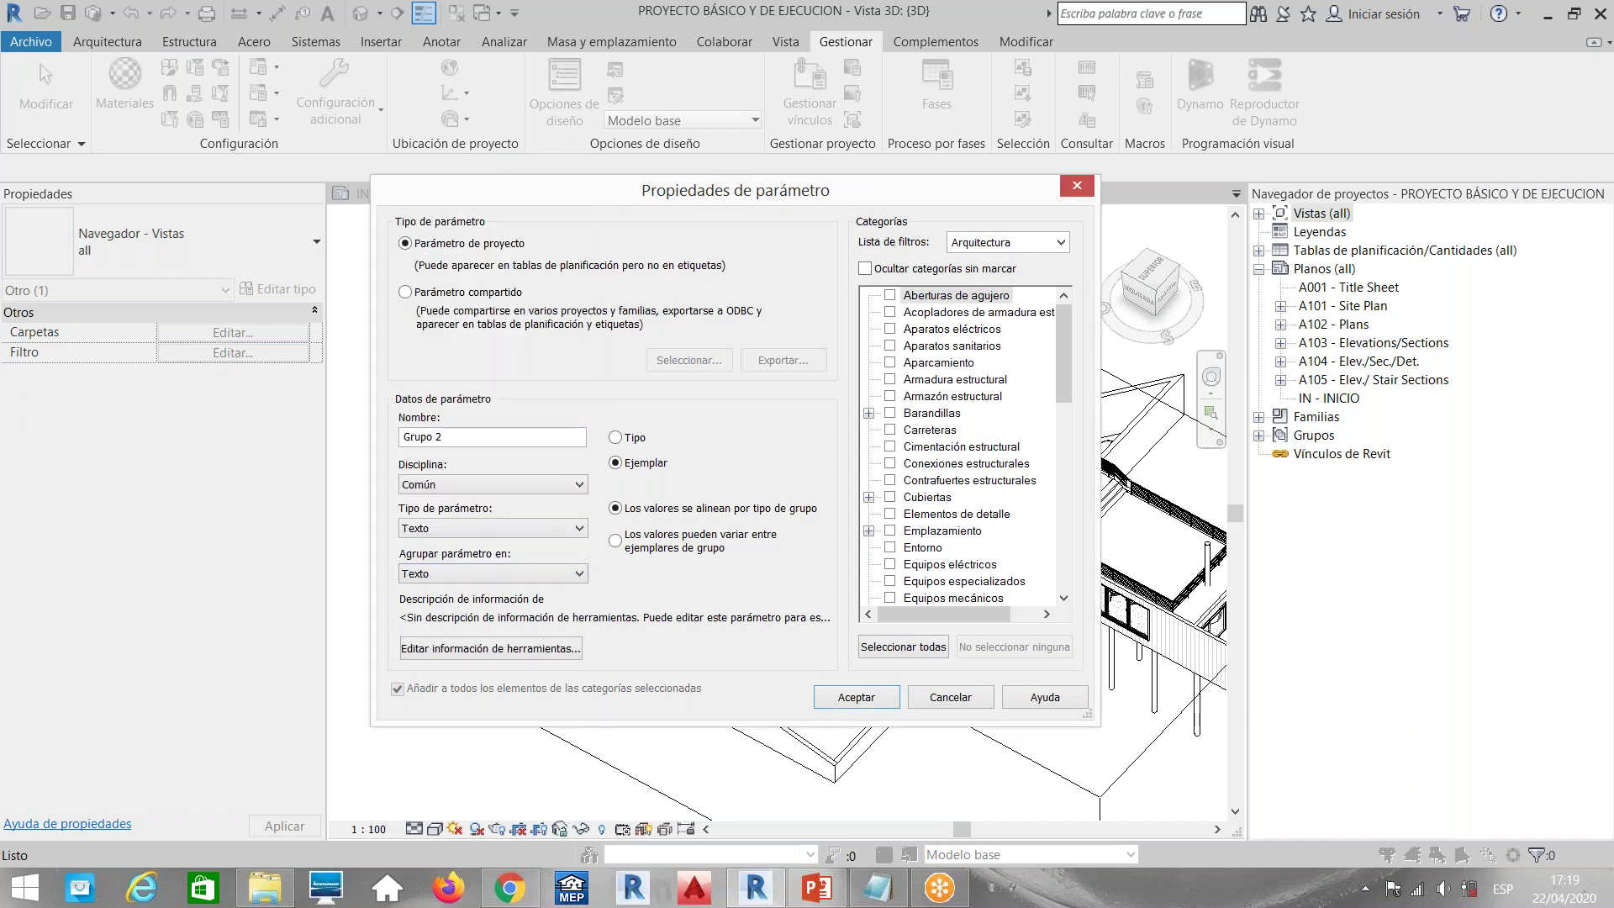
click(474, 574)
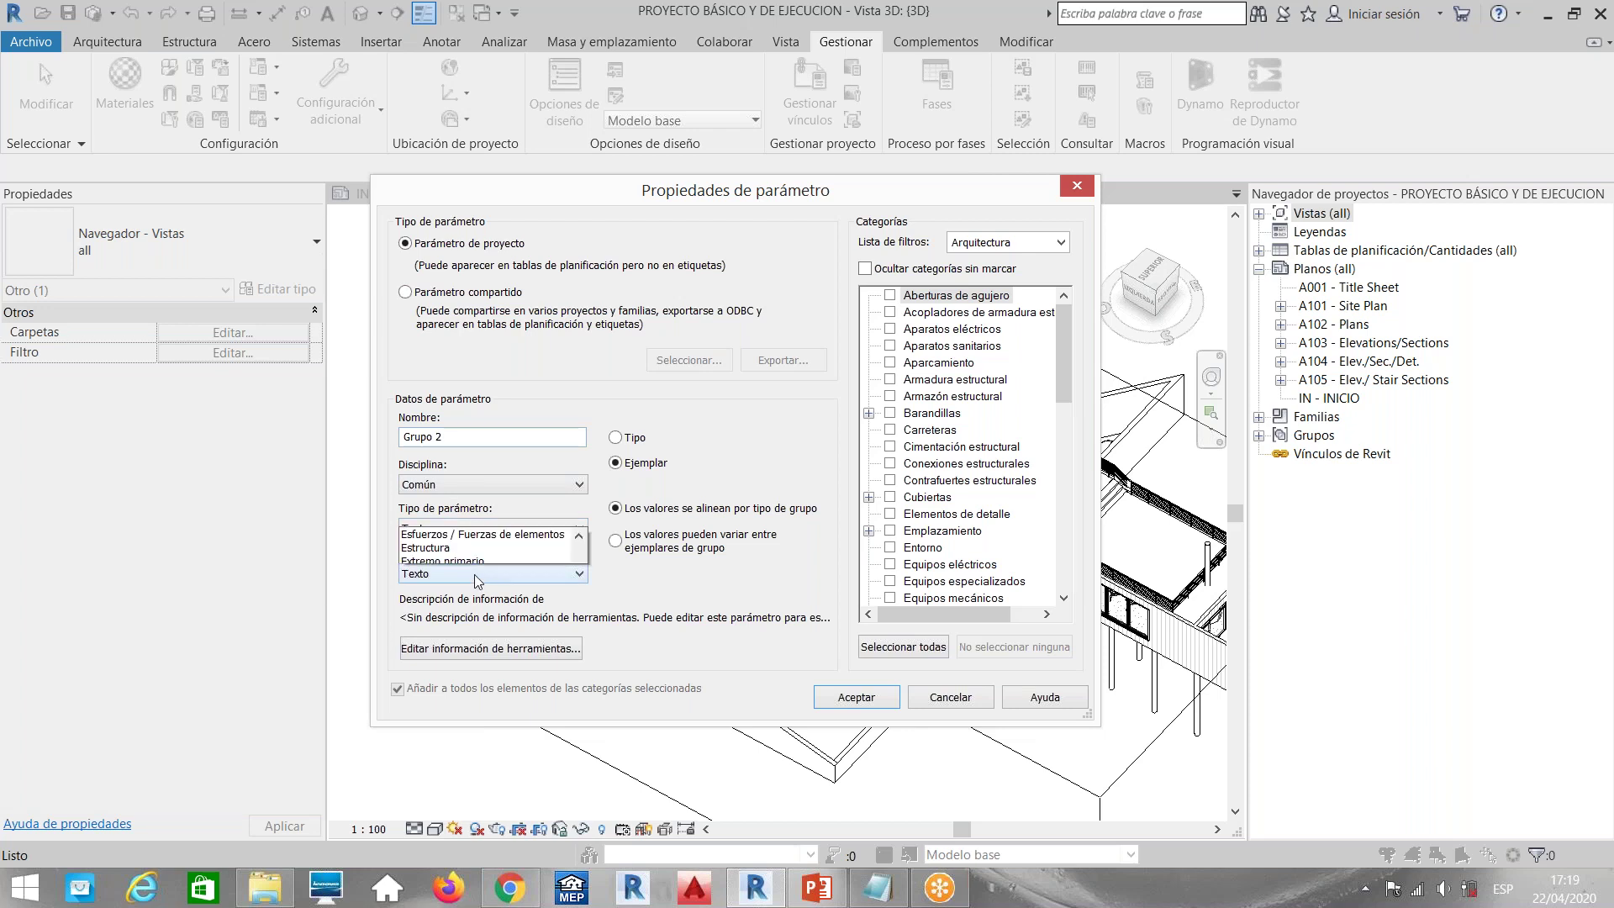
drag(578, 334, 575, 220)
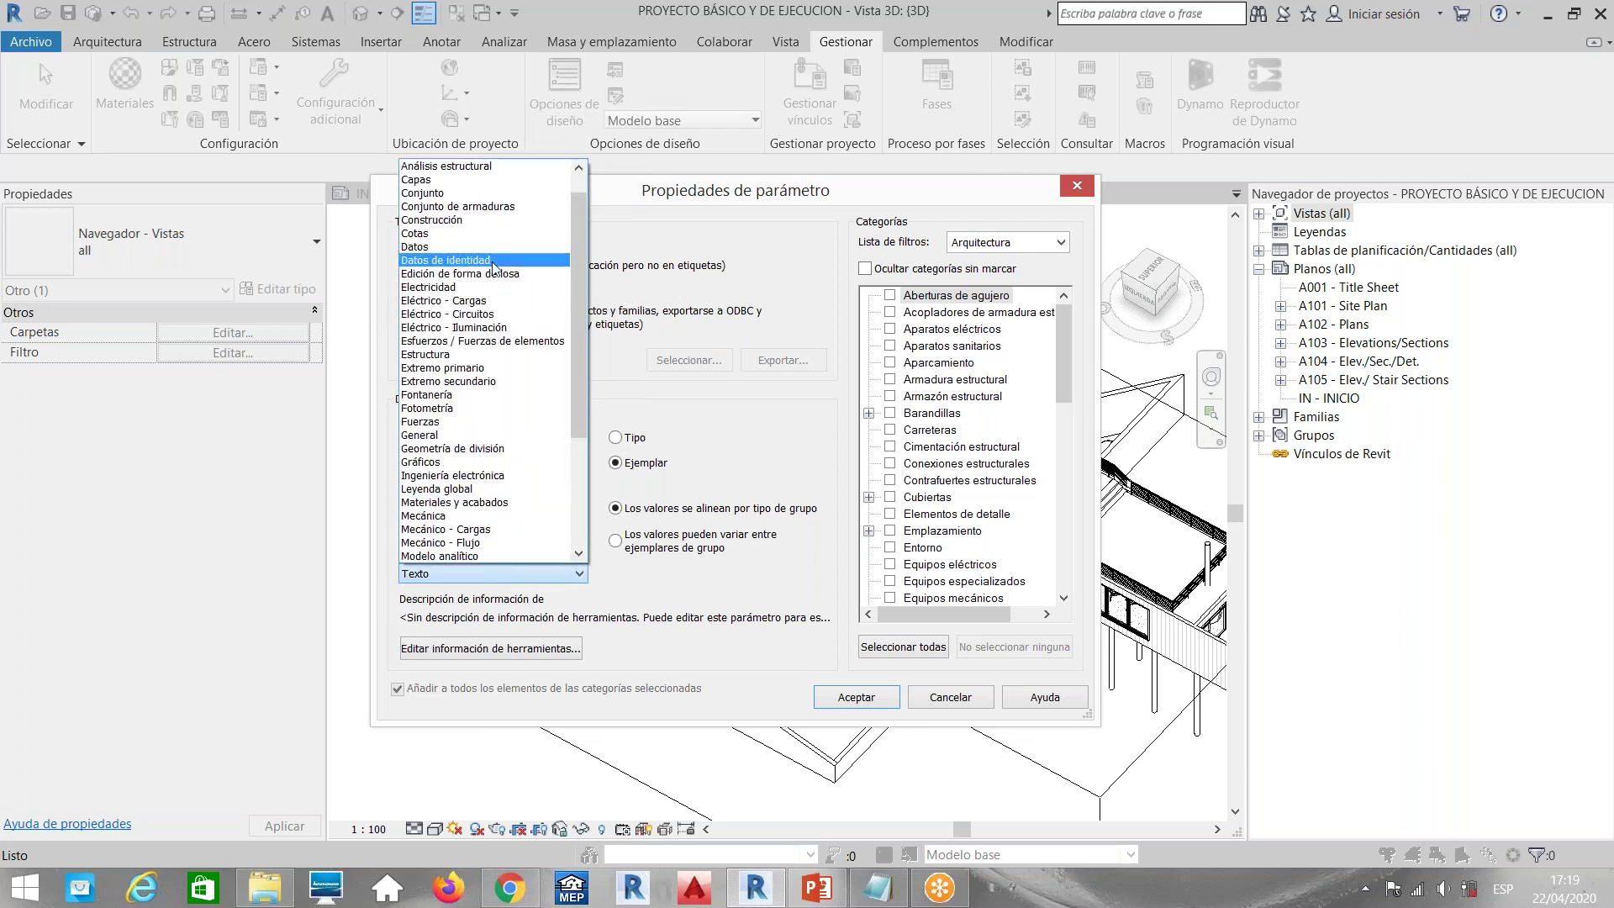
click(498, 261)
Assign the Grupo 2 parameter to the Vistas, Tablas de planificación and Planos categories and accept it
click(943, 448)
scroll(1067, 505, down, 12)
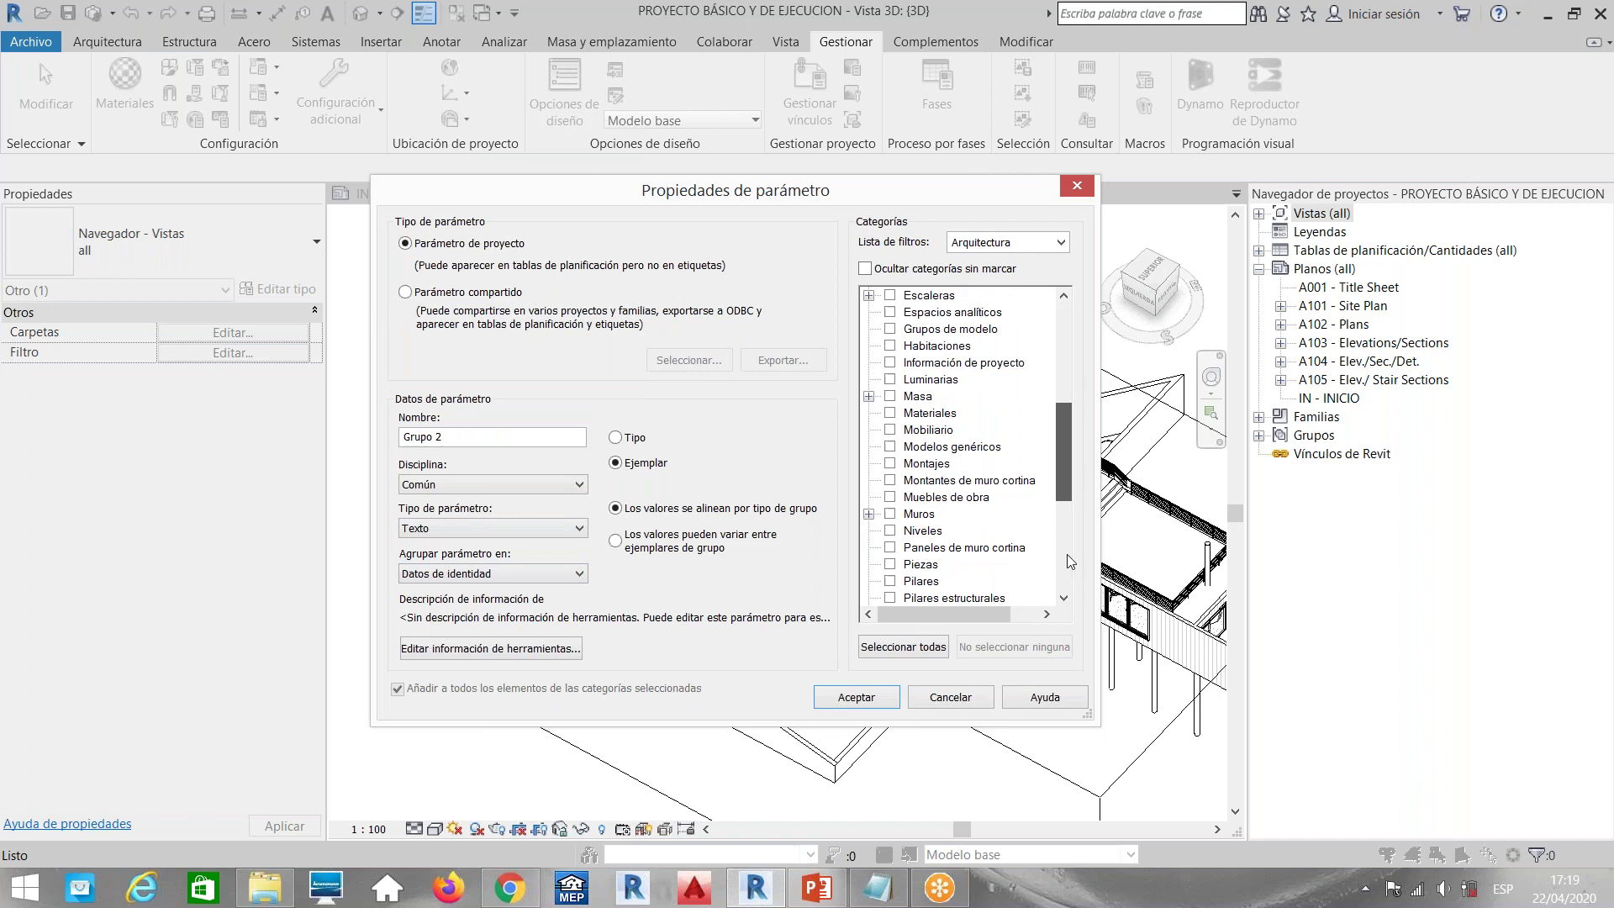
click(890, 564)
click(890, 480)
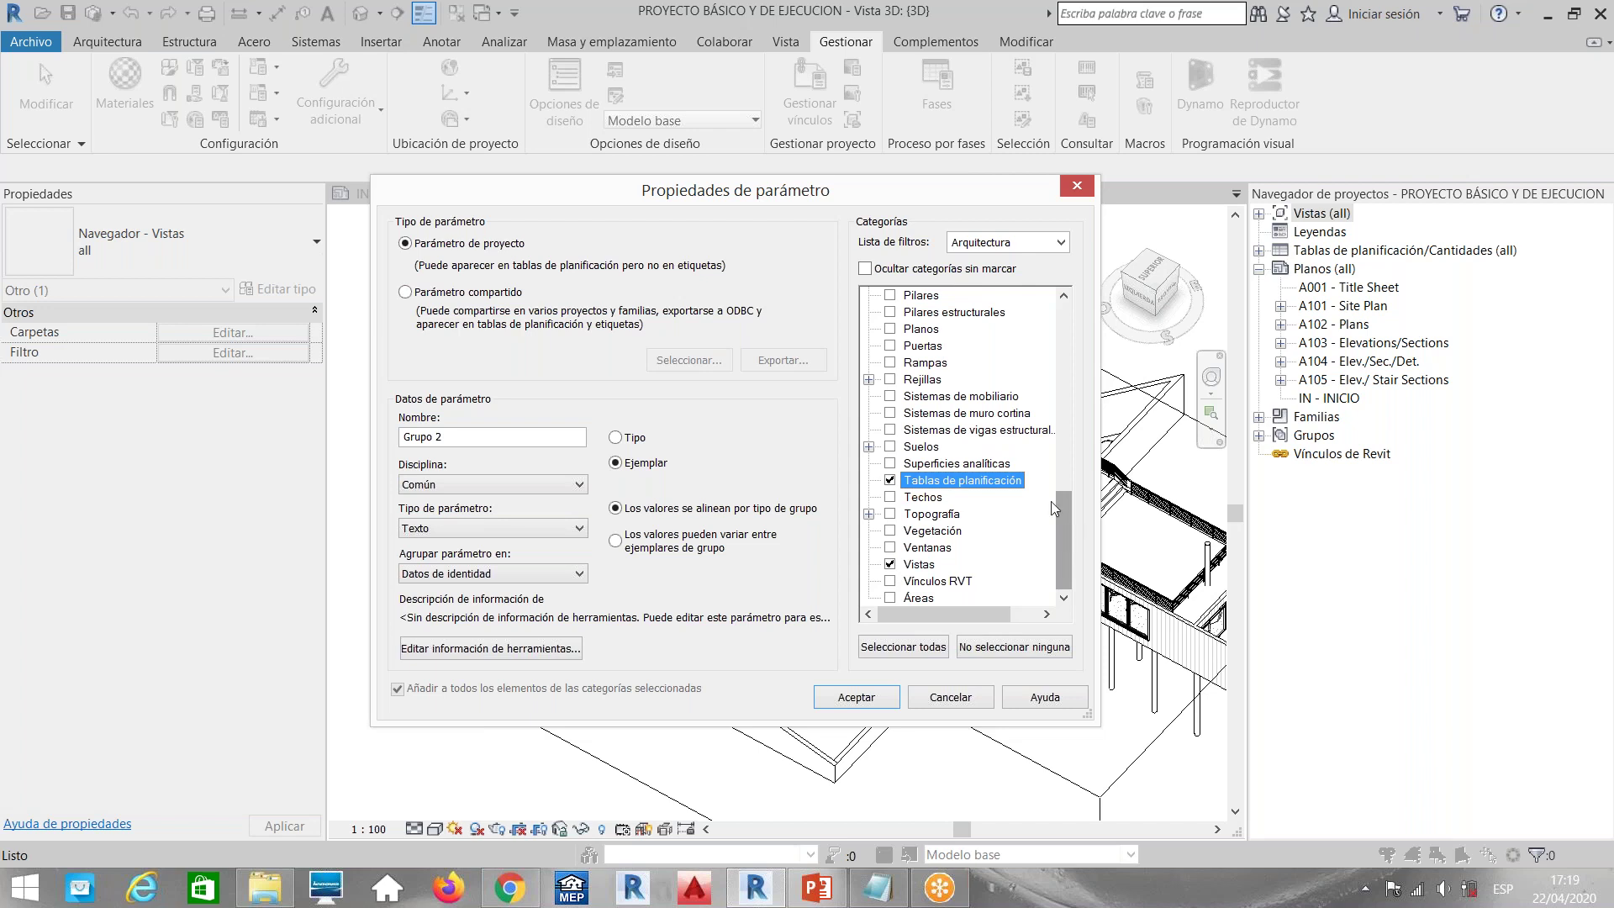
click(890, 329)
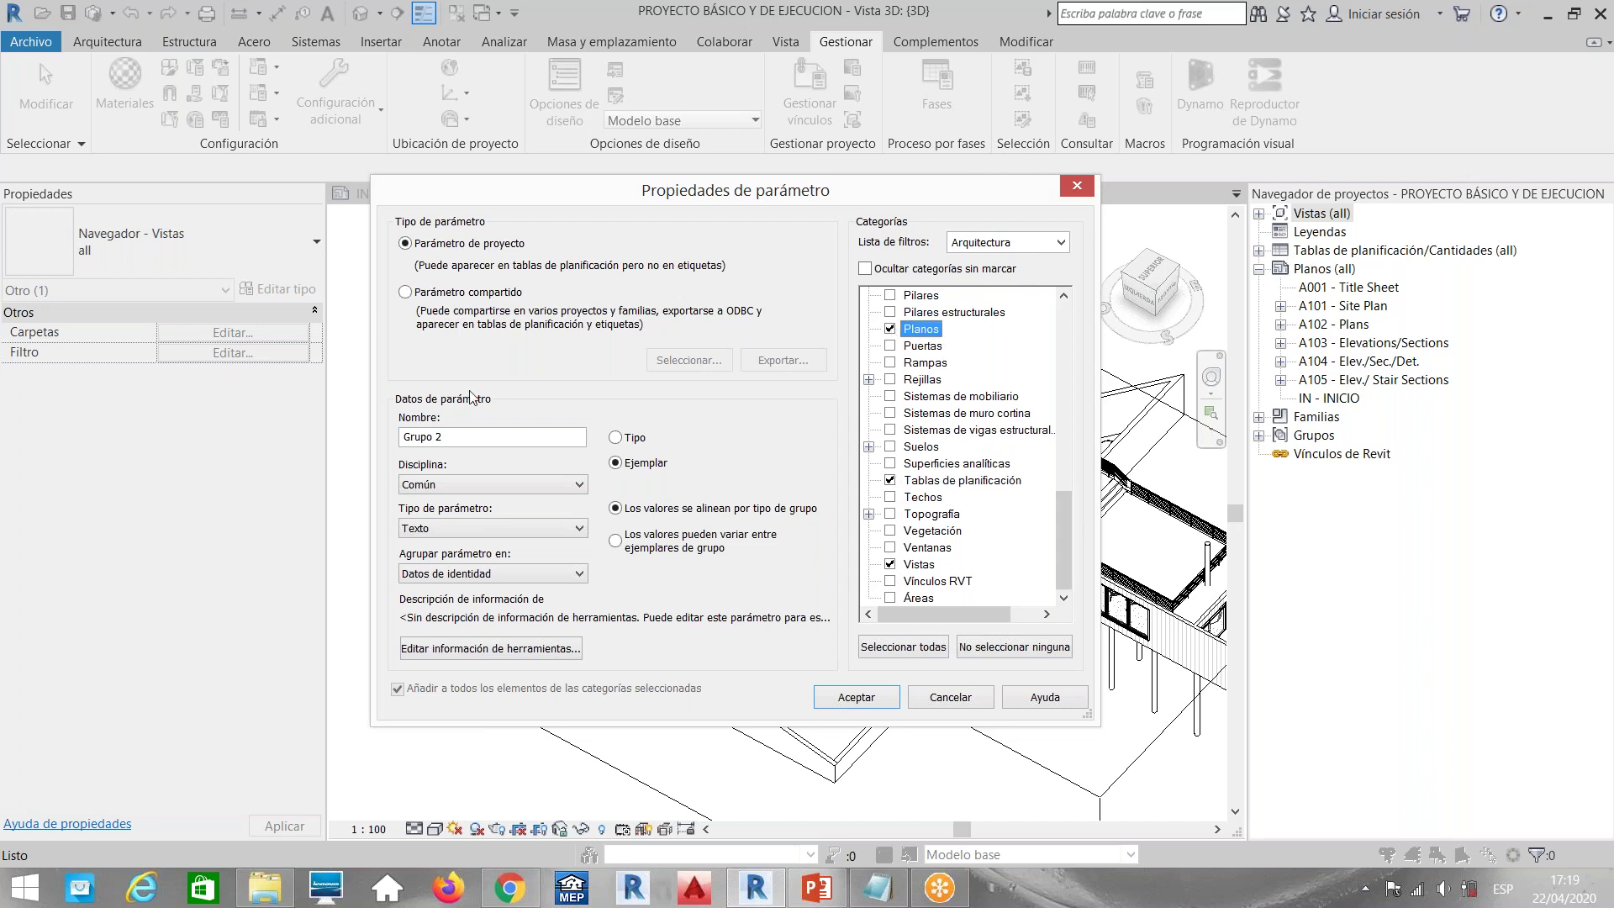
click(855, 697)
click(670, 497)
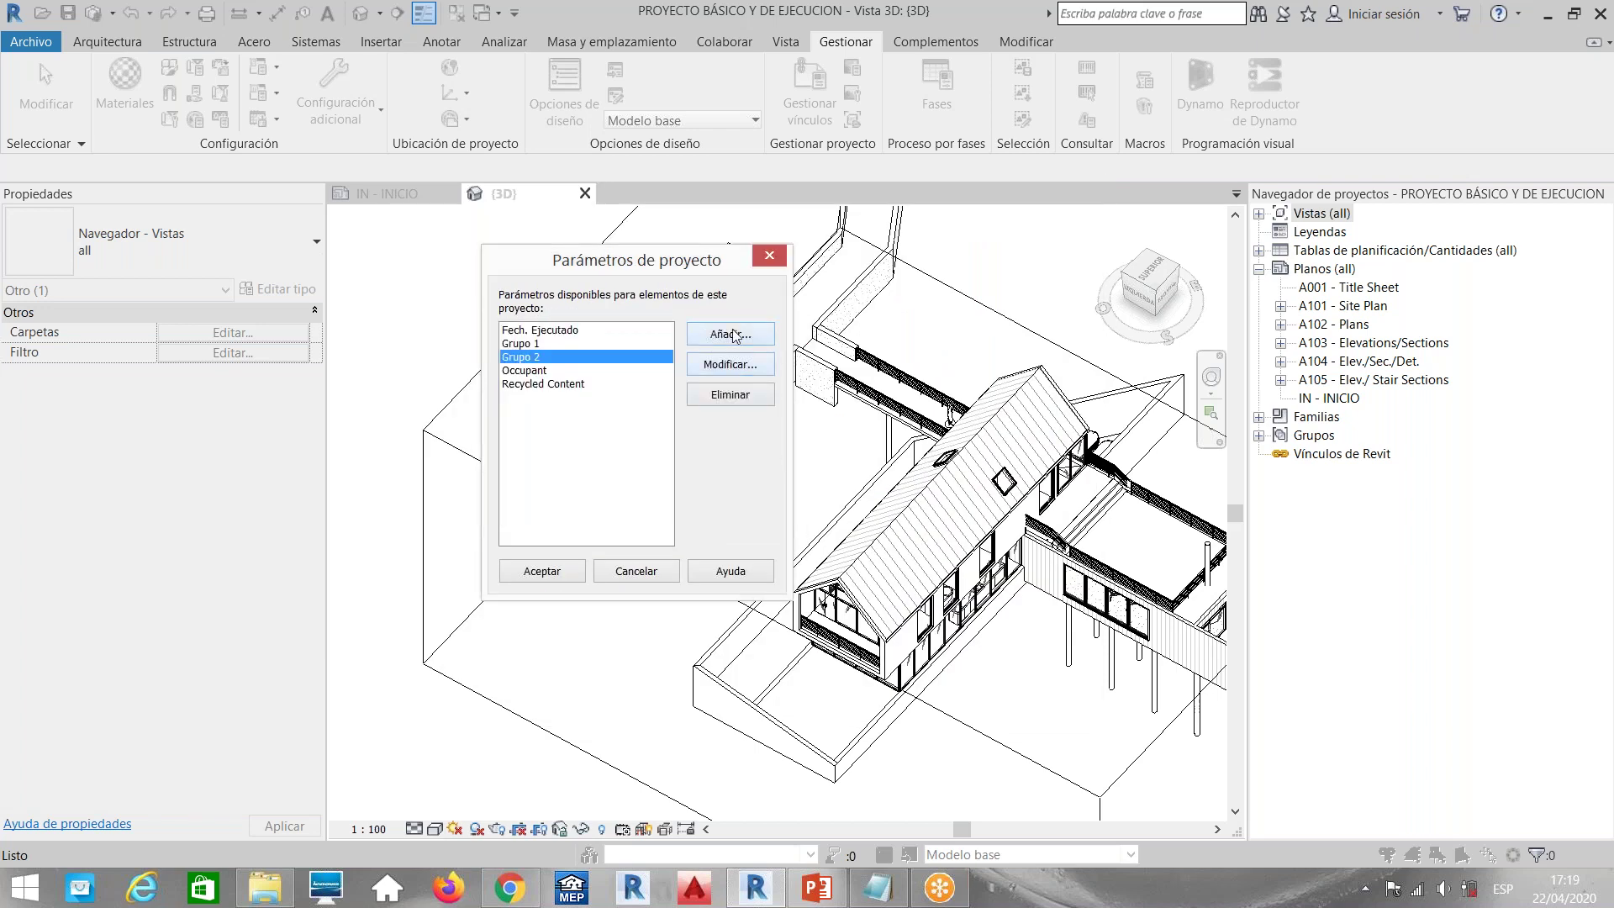
Add a third project parameter named Grup 3 with parameter type Texto
click(731, 333)
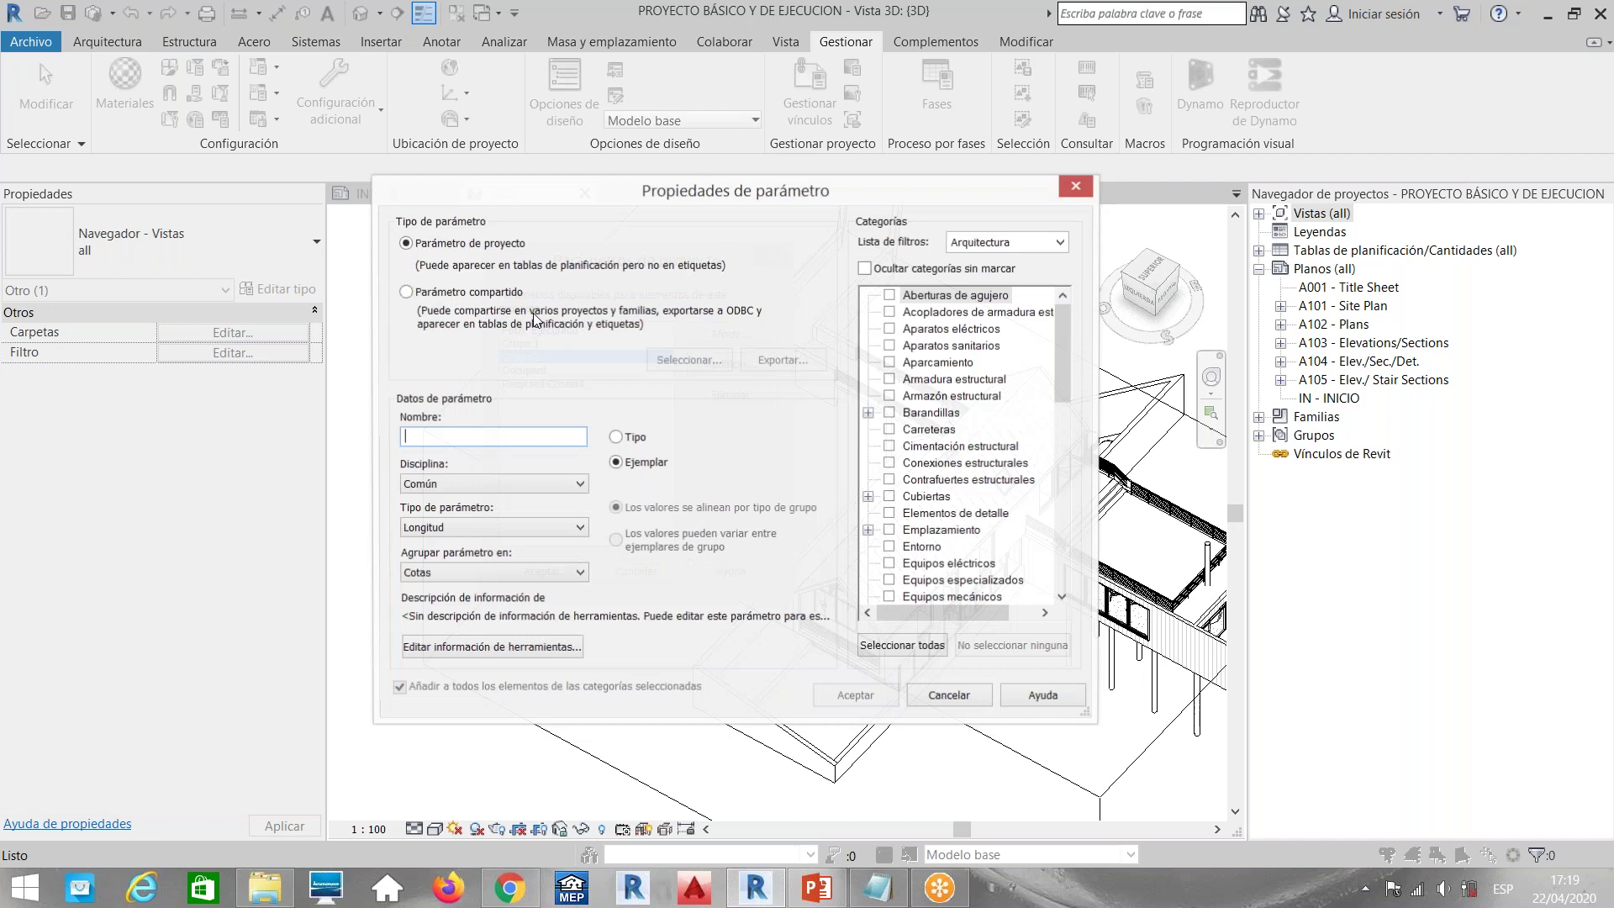
text(Grup 3)
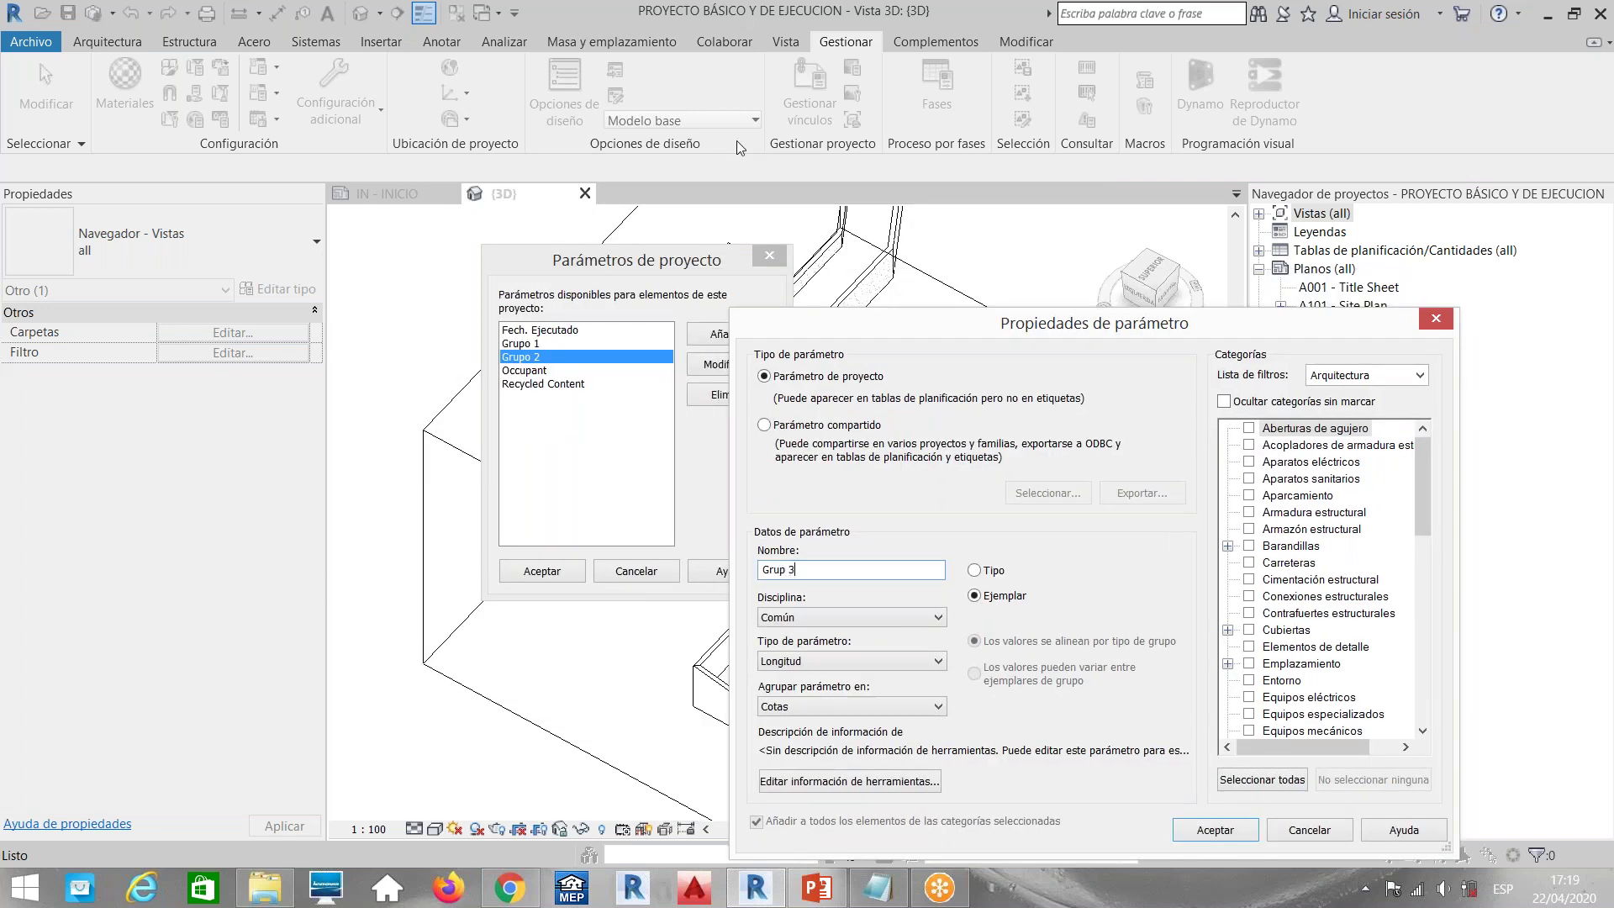
click(619, 485)
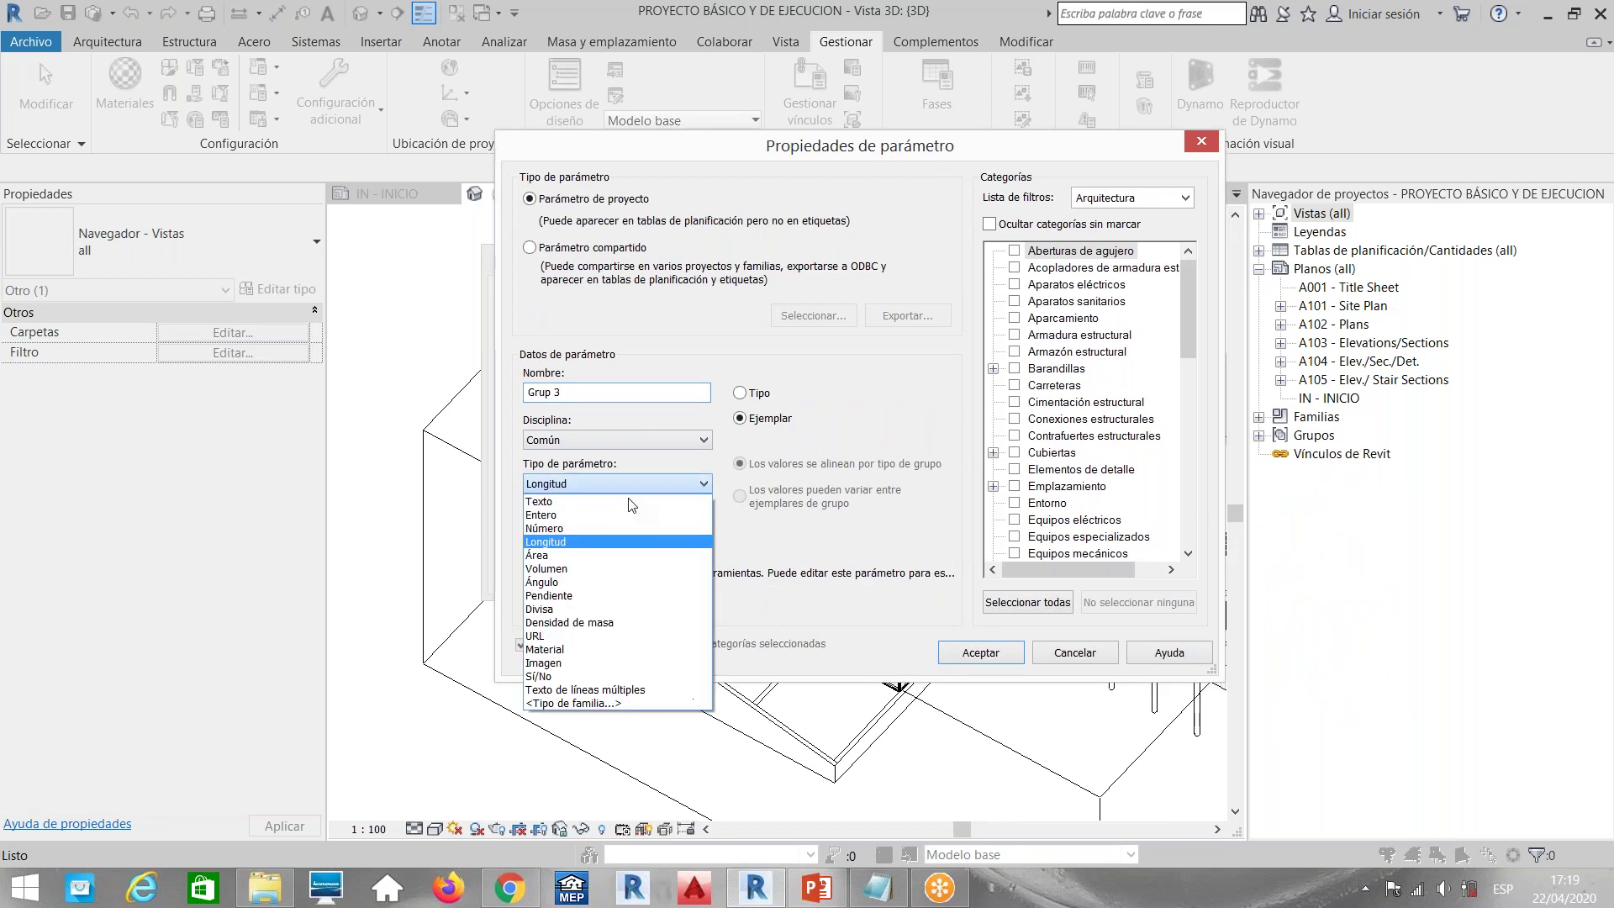
click(555, 503)
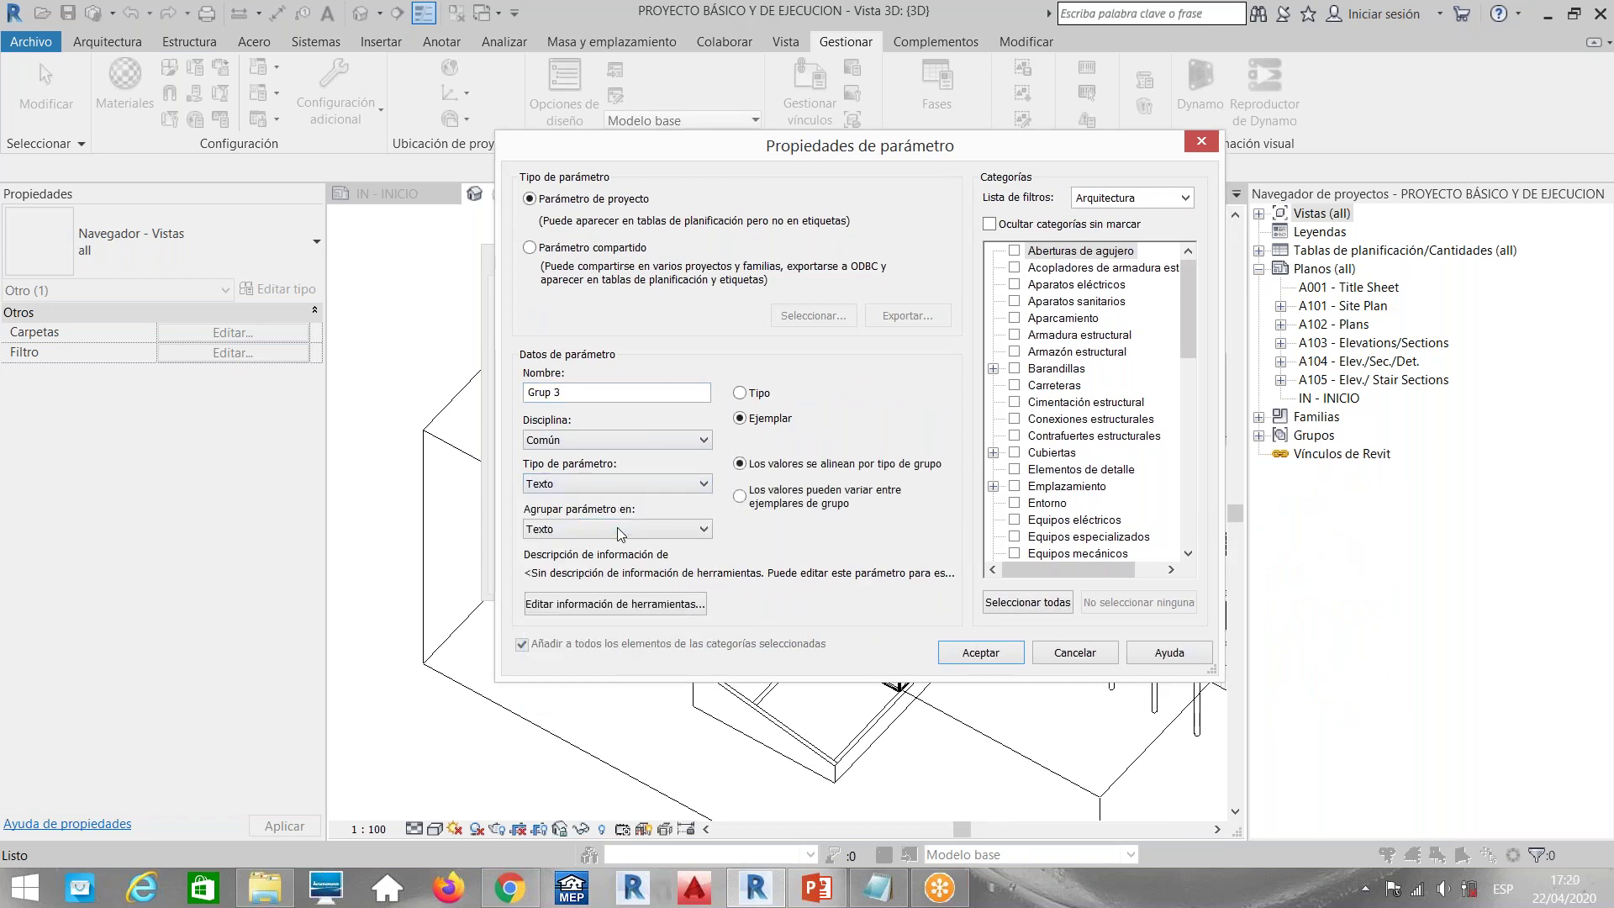
Group the Grup 3 parameter under Datos de identidad
click(614, 532)
scroll(704, 285, up, 5)
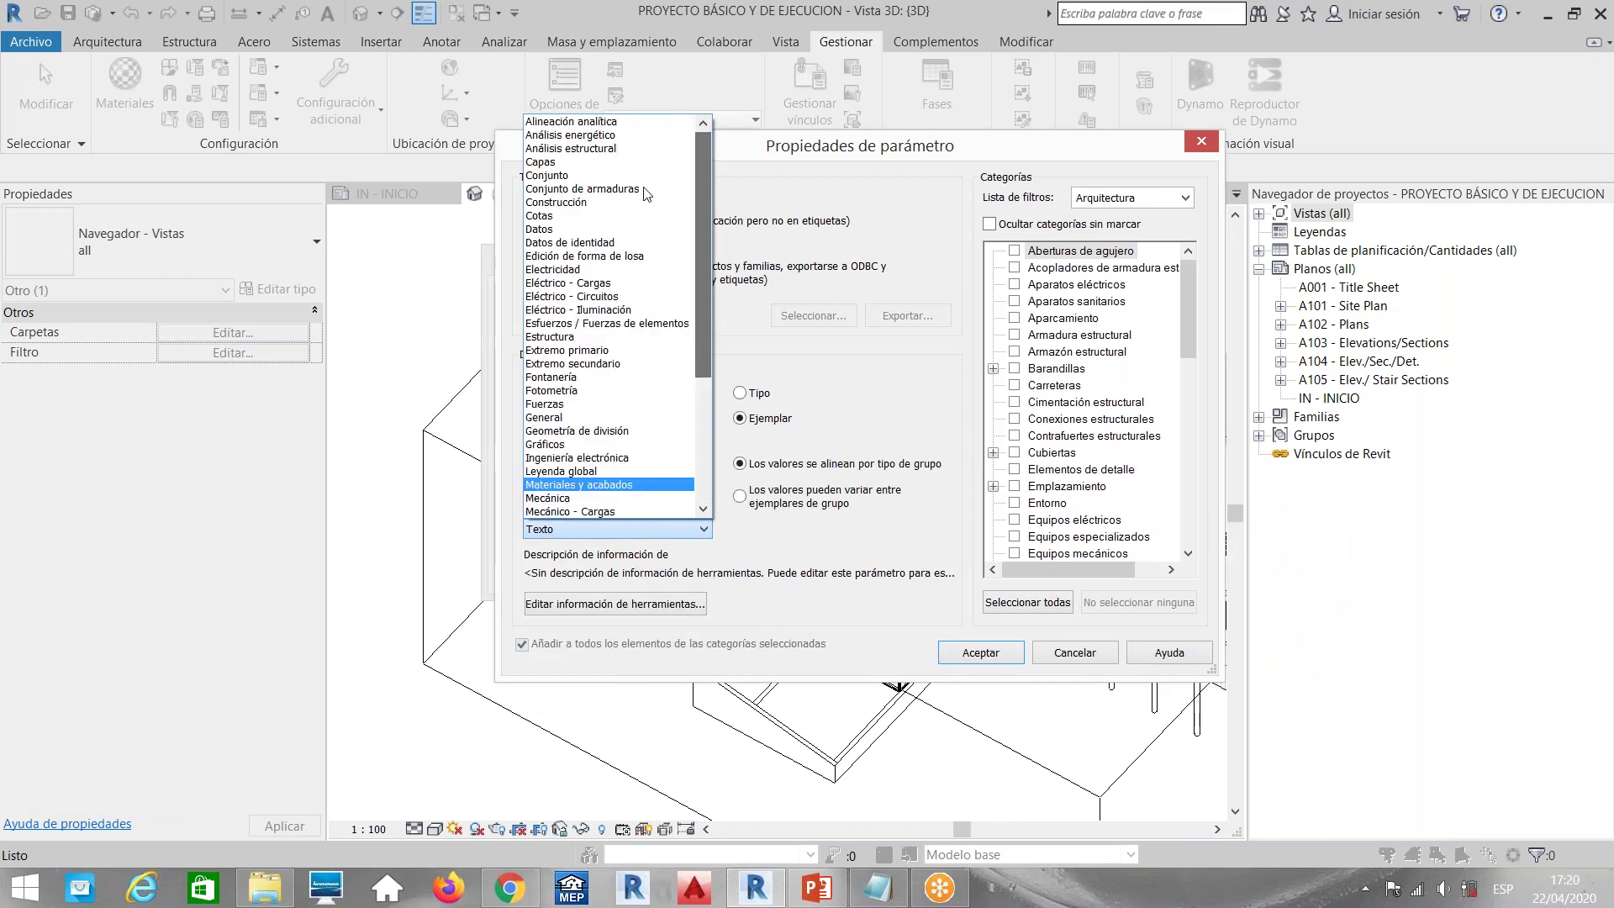
click(617, 250)
Assign the Grup 3 parameter to the Vistas, Tablas de planificación and Planos categories and accept it
drag(1191, 353, 1192, 540)
click(1015, 521)
click(1015, 435)
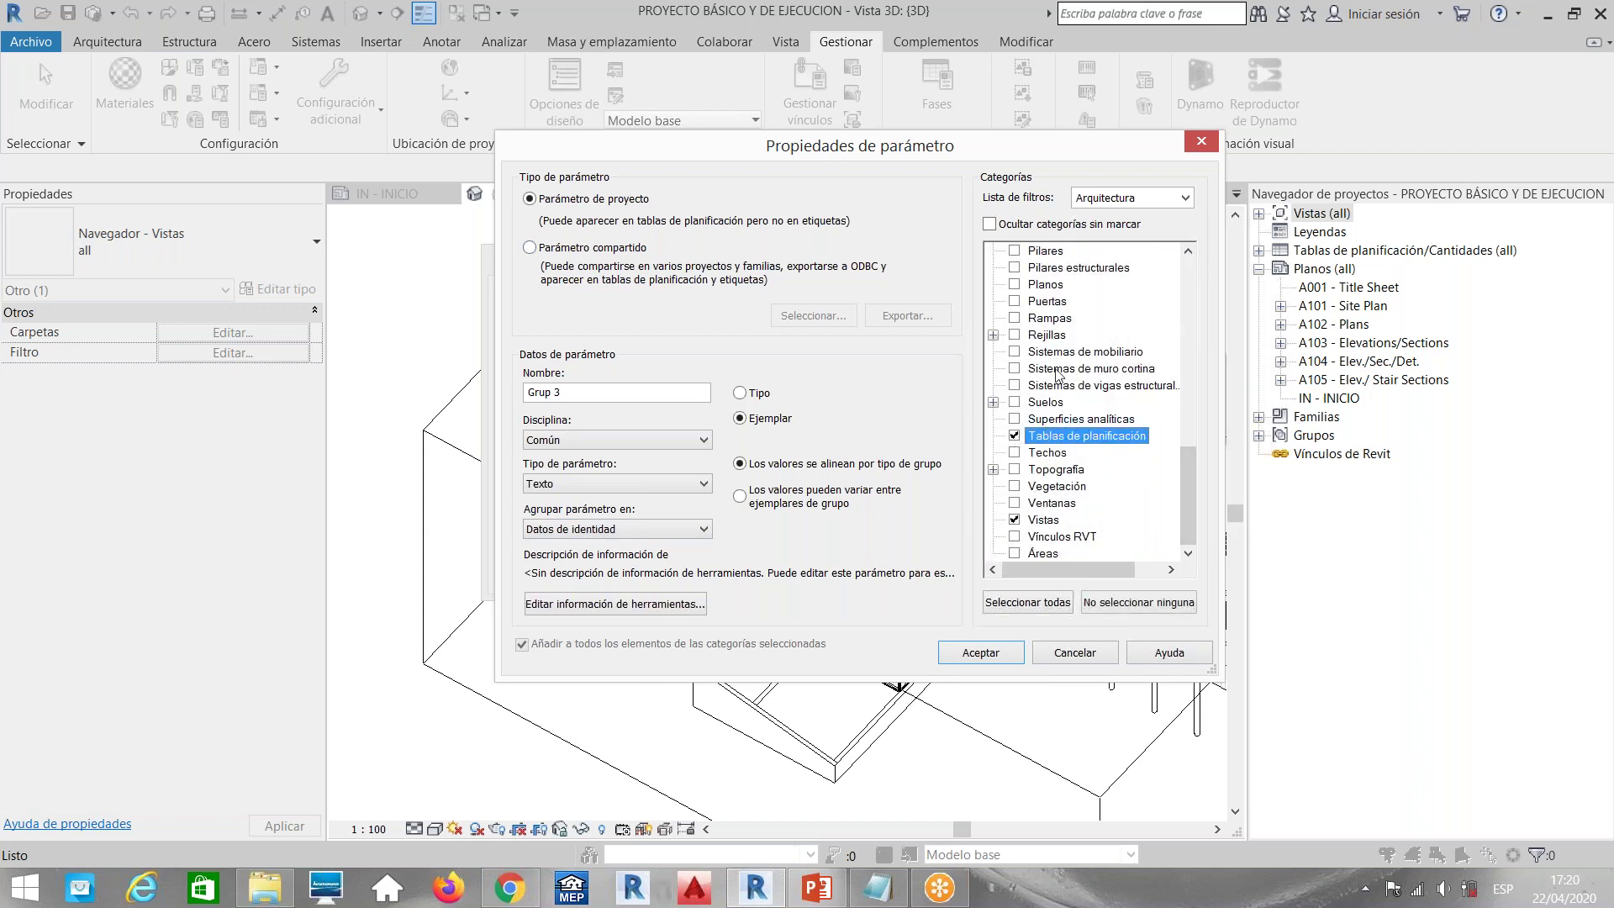
click(1015, 285)
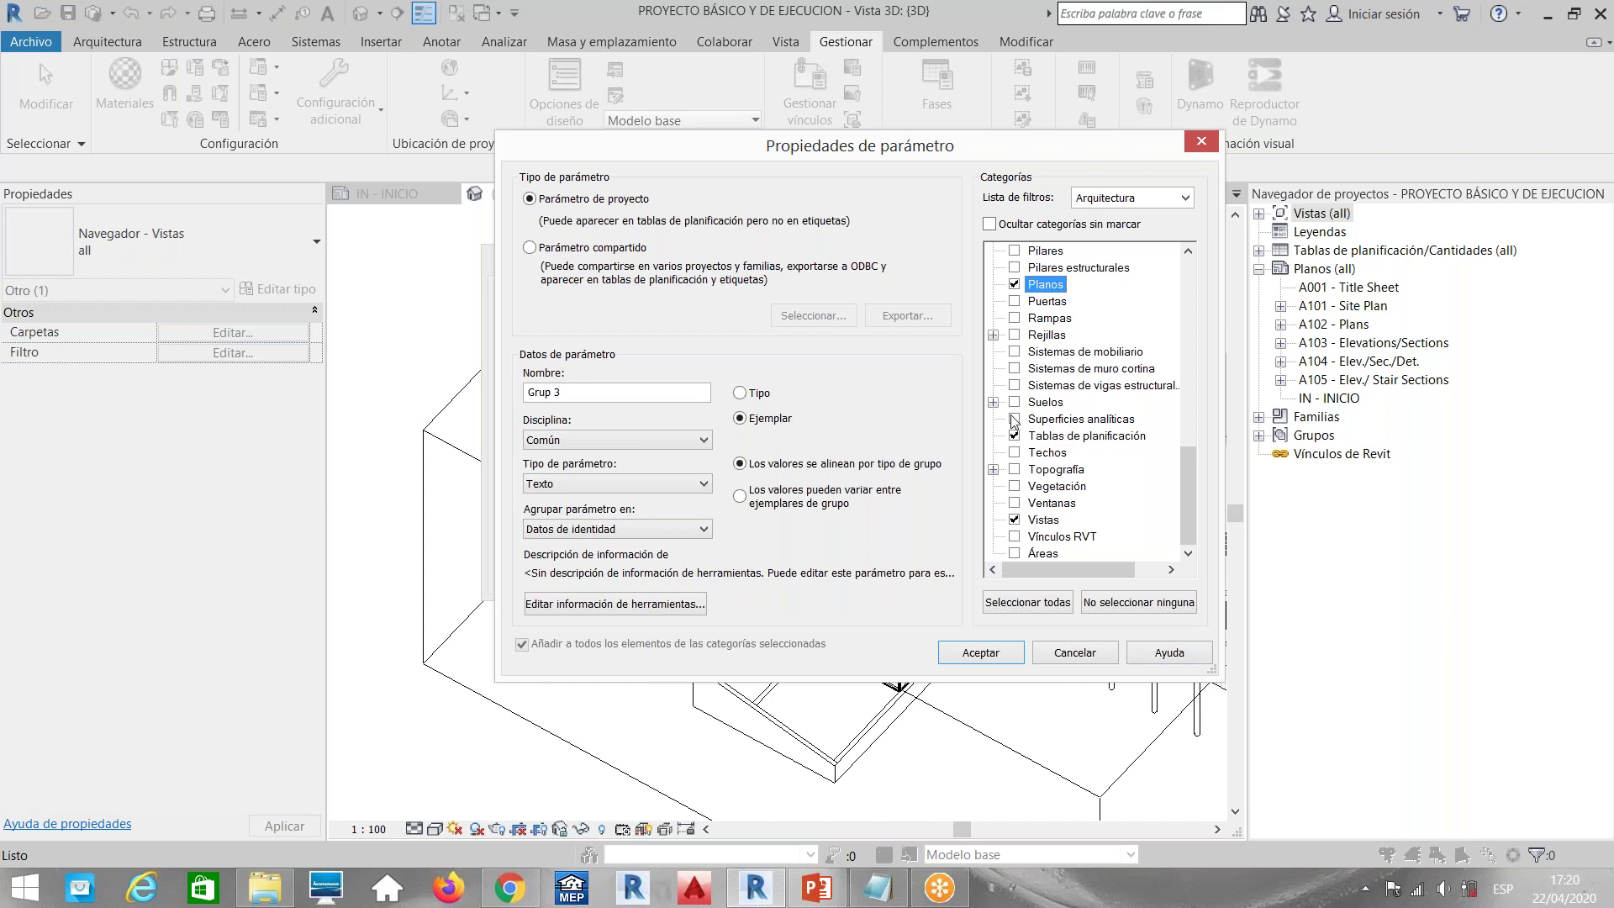
click(975, 653)
click(682, 501)
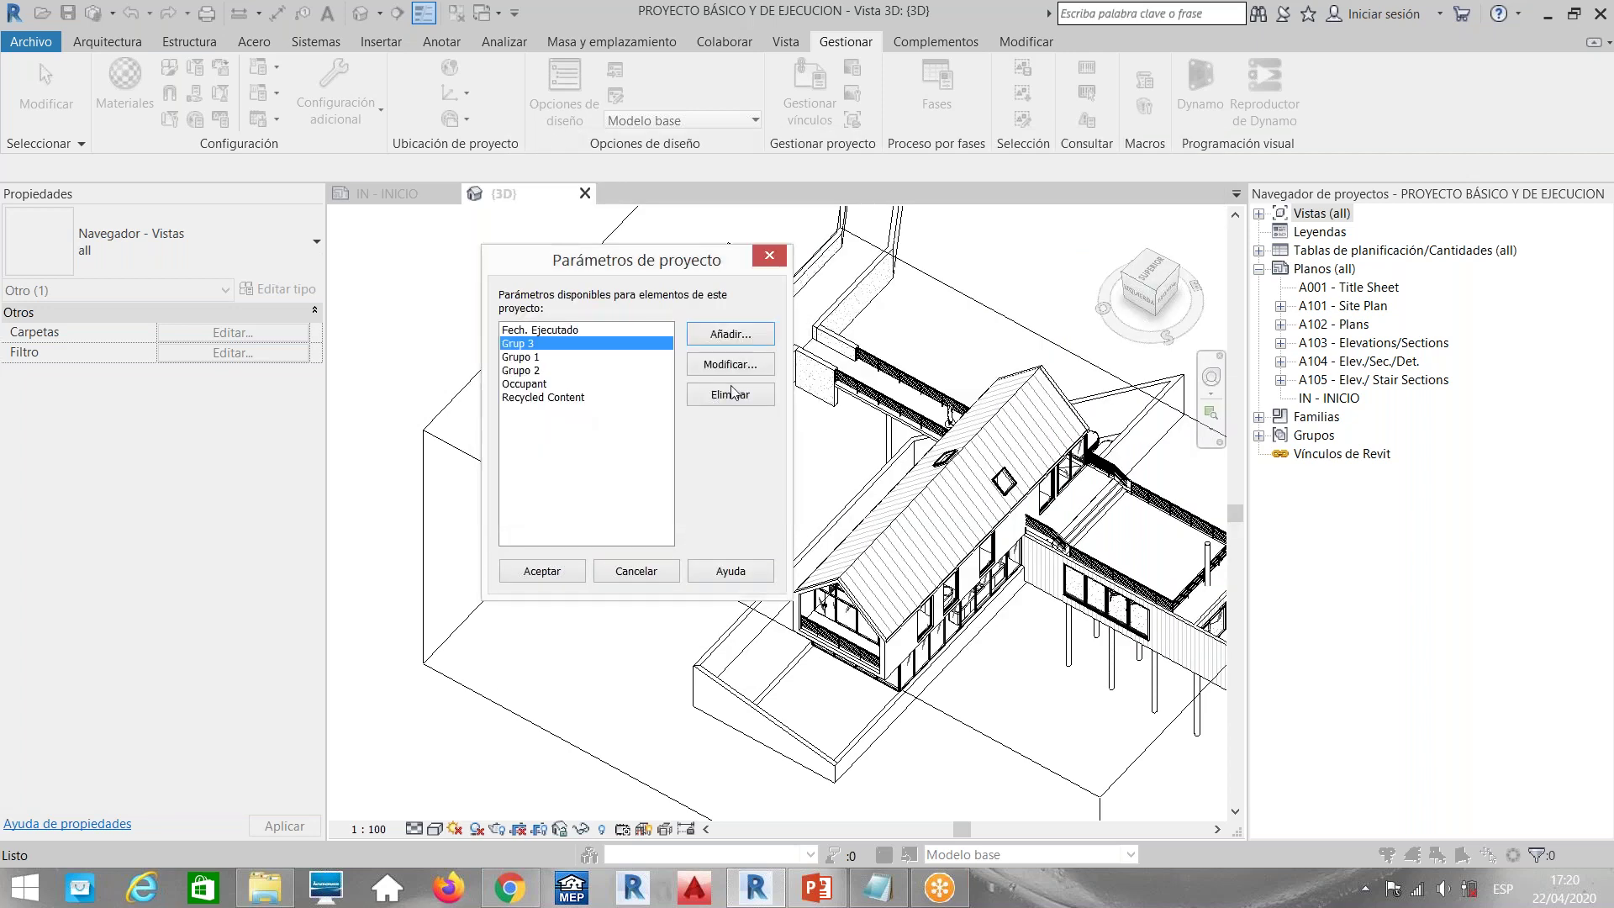
Rename the Grup 3 parameter as Grupo 3 and accept the project parameters
click(724, 370)
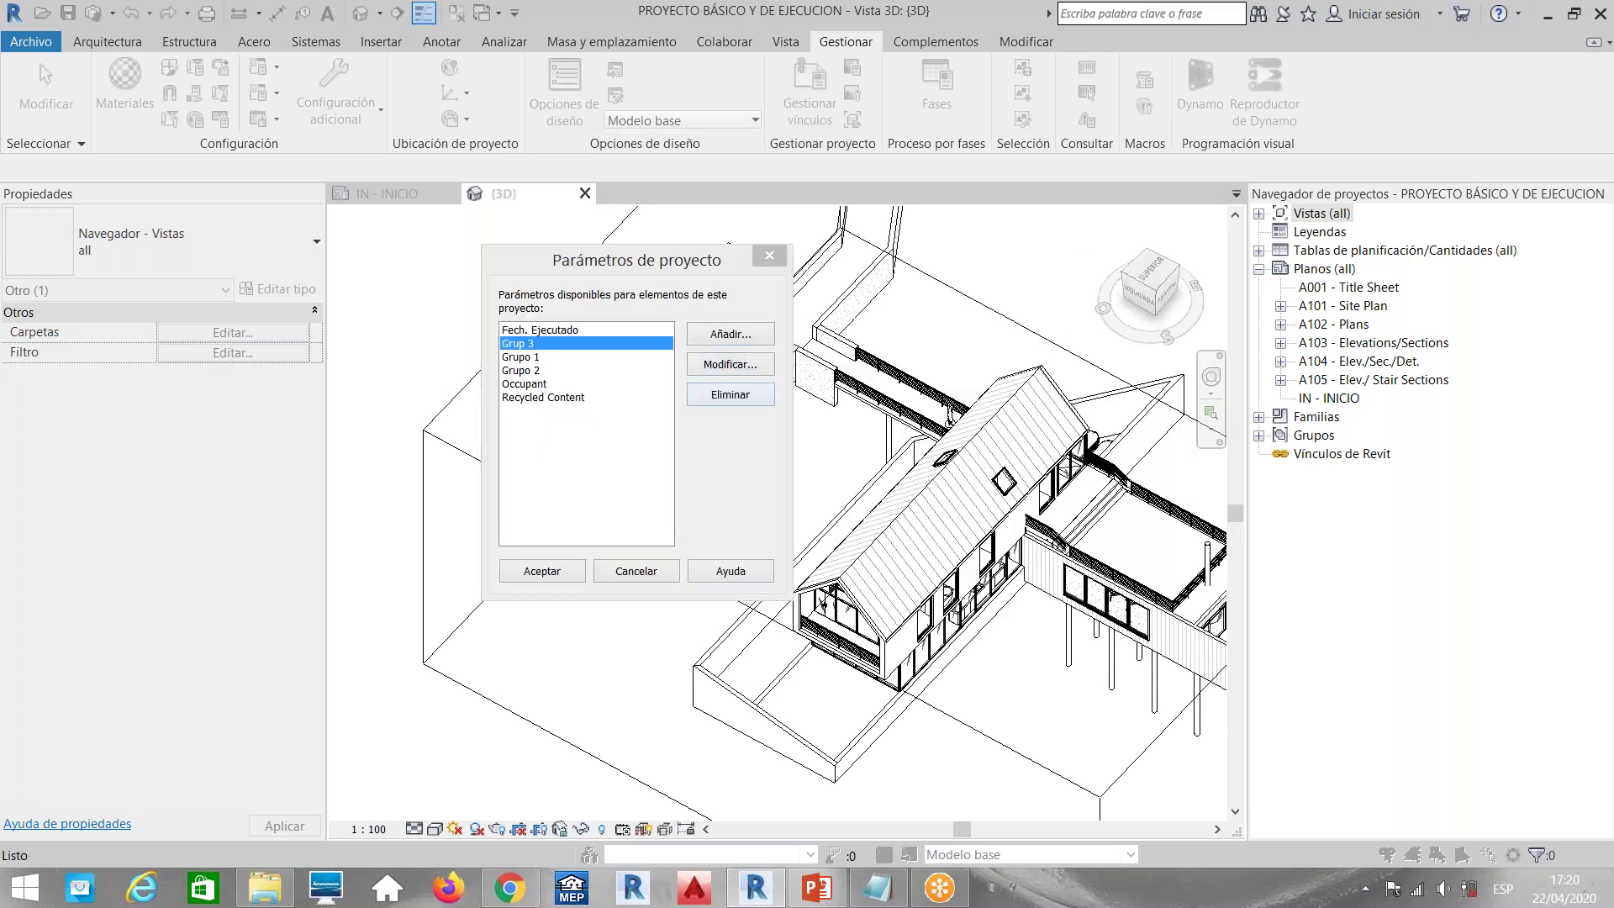
click(552, 393)
text(o 3)
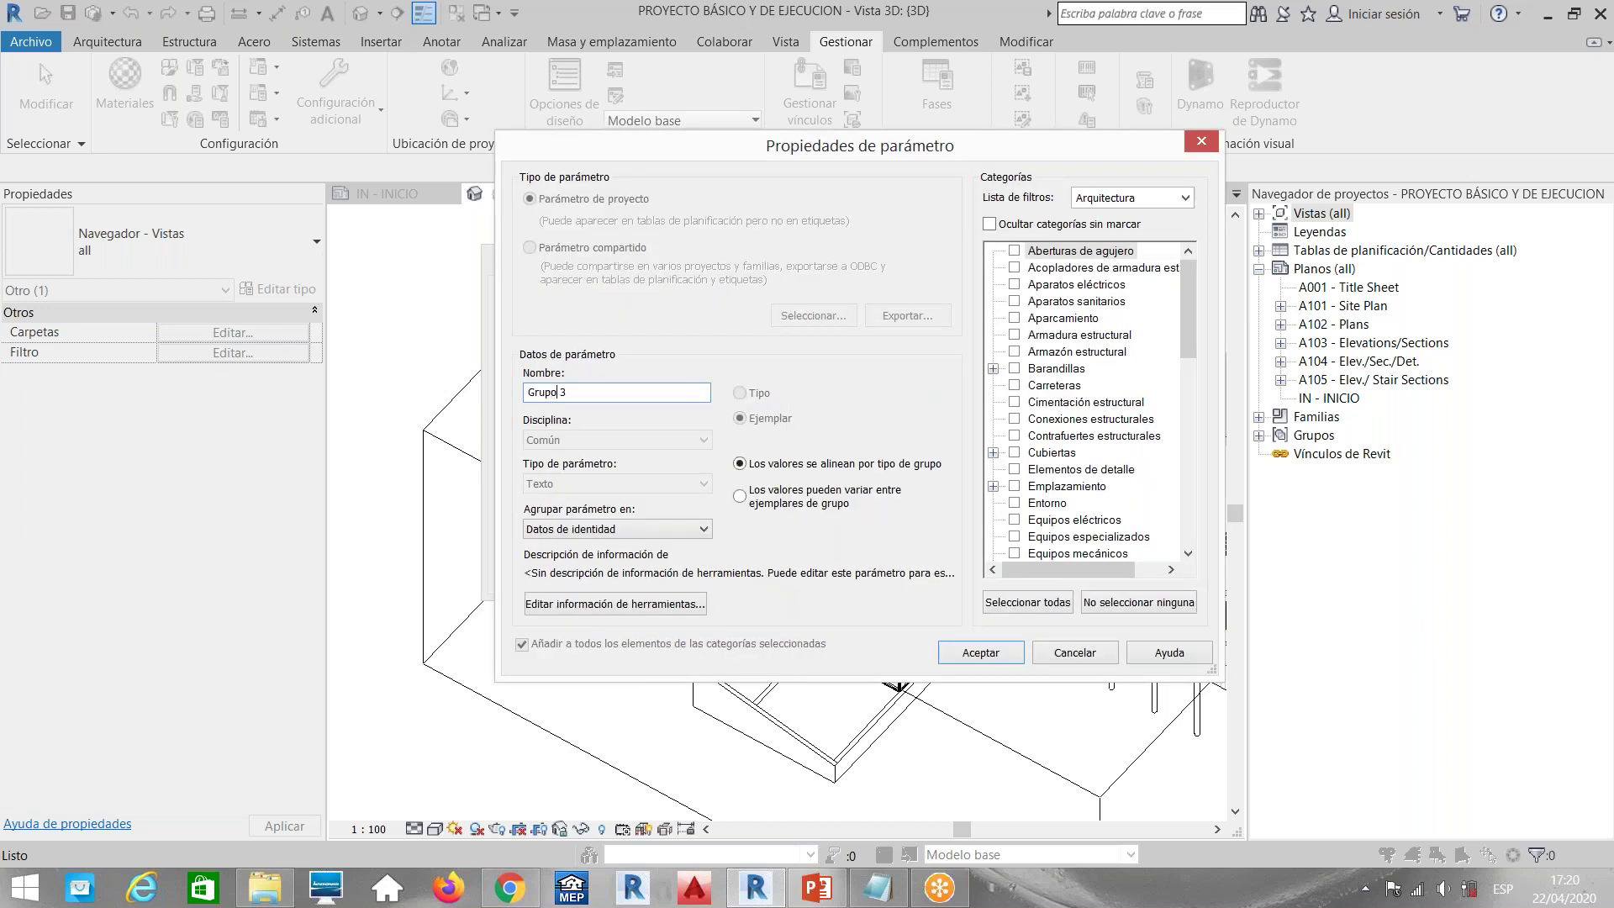
click(982, 653)
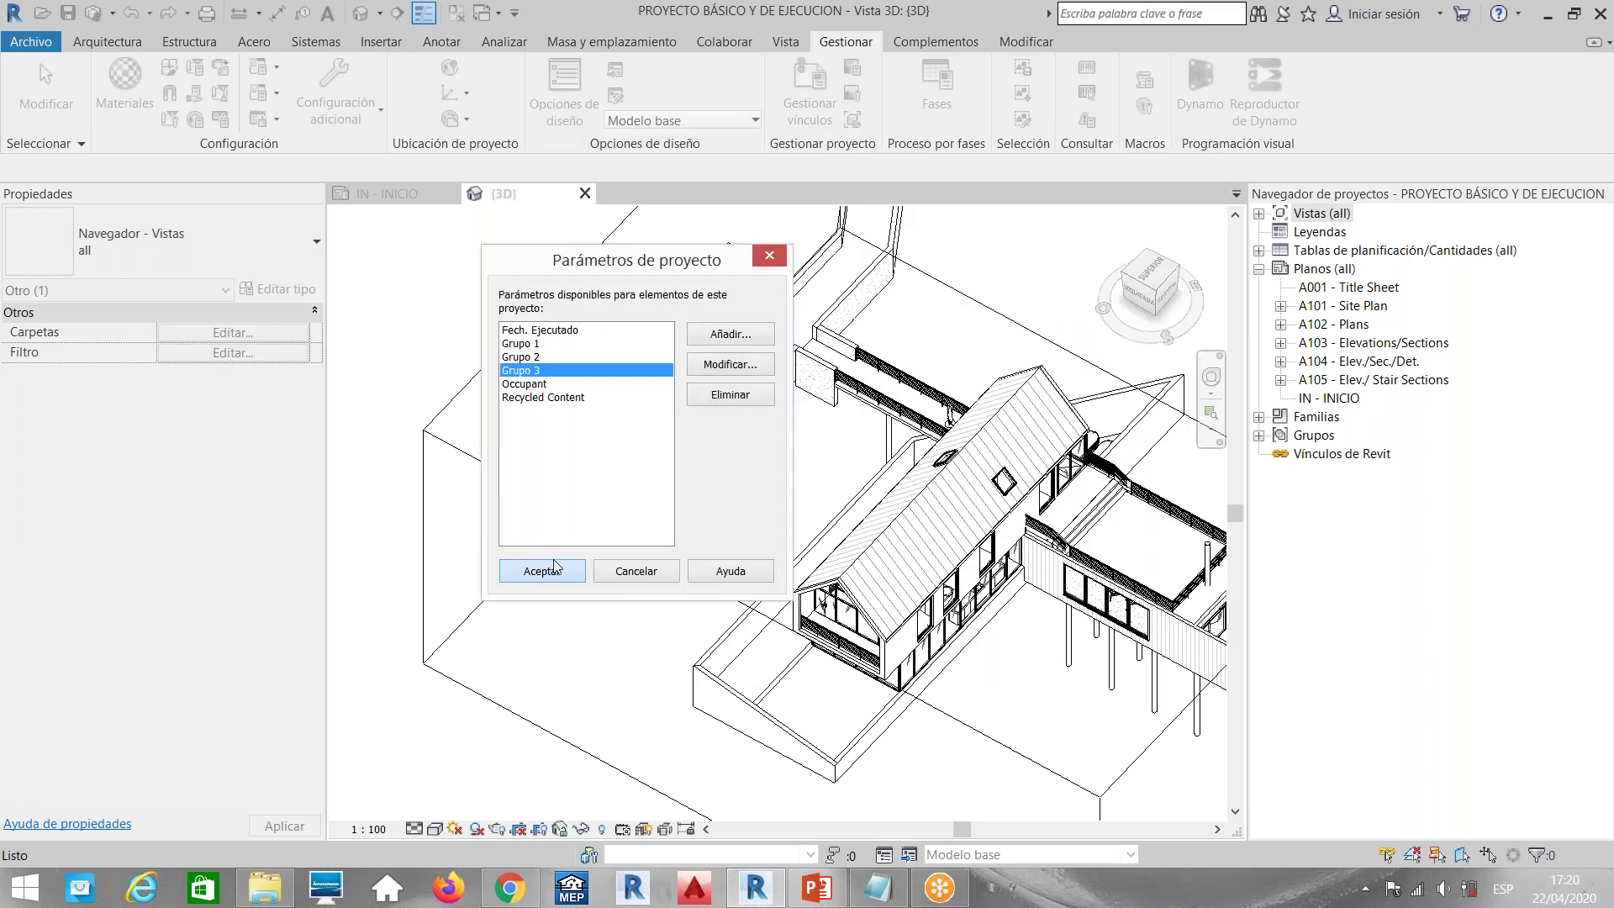
click(548, 666)
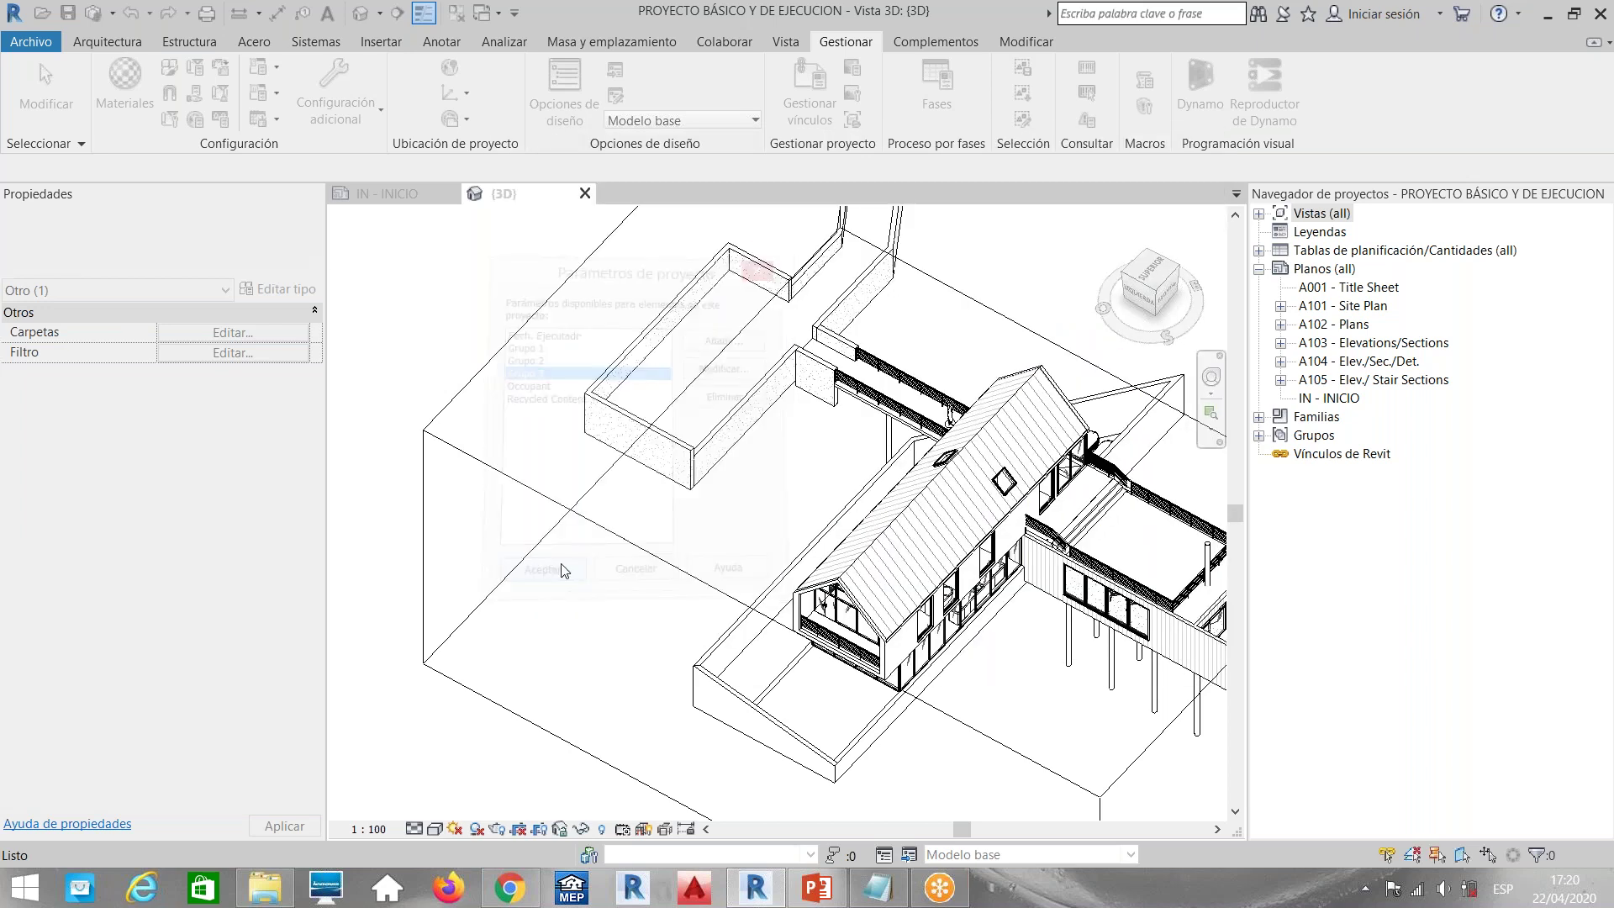
click(429, 323)
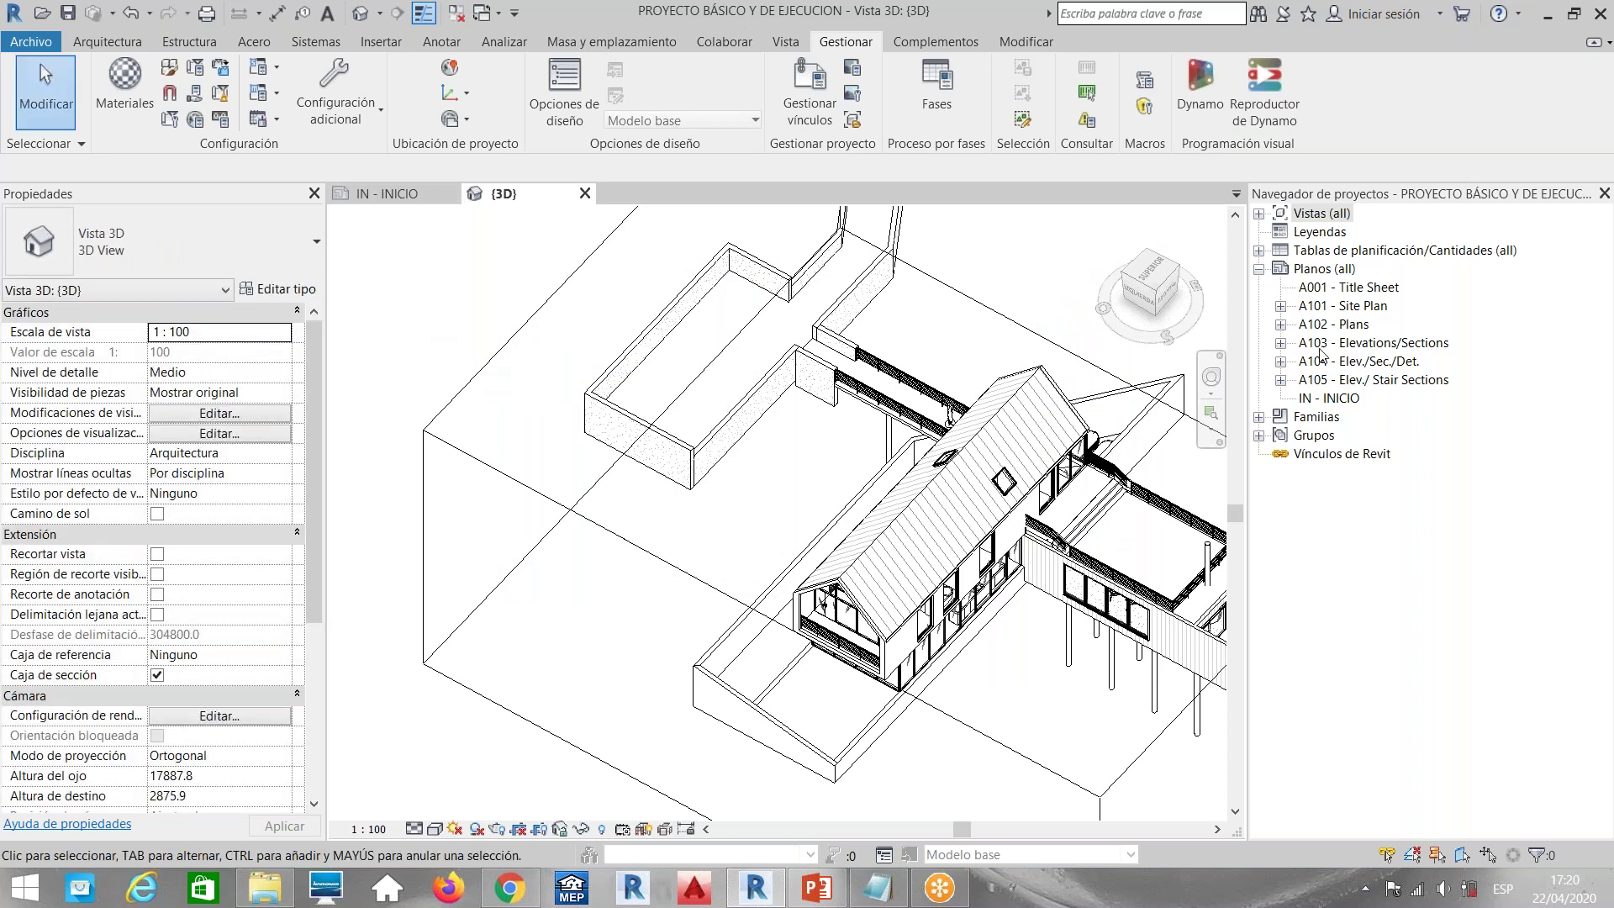
Examine the identity data of sheet A105 and the Nivel 1.2 and Nivel 2 floor plans for the three Grupo parameters
click(1360, 380)
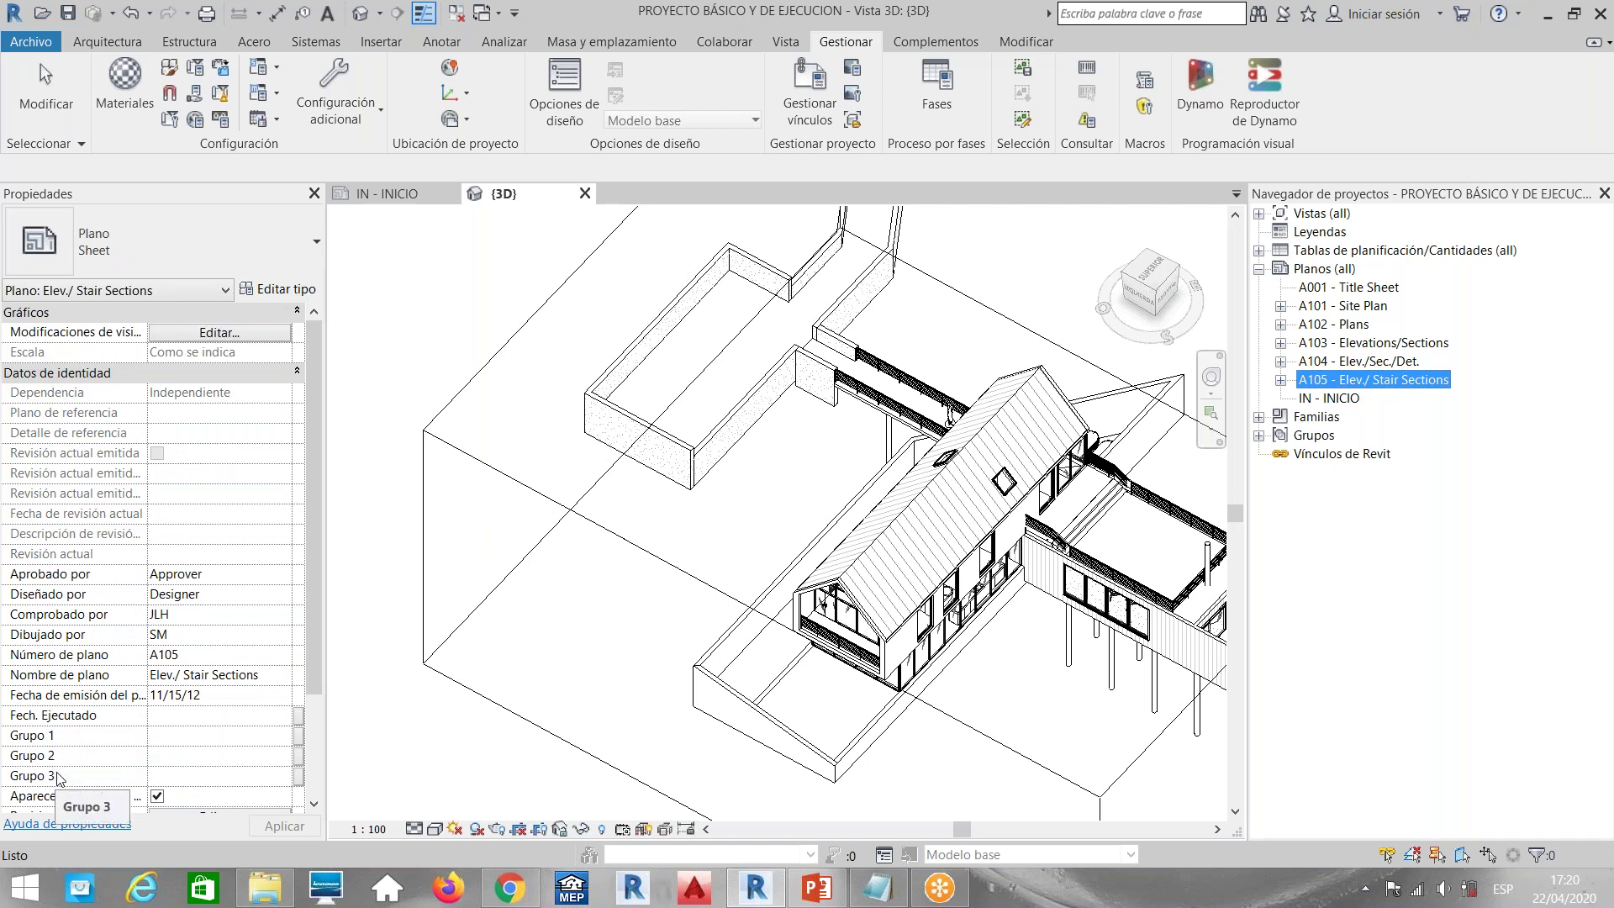
click(1258, 216)
click(1259, 216)
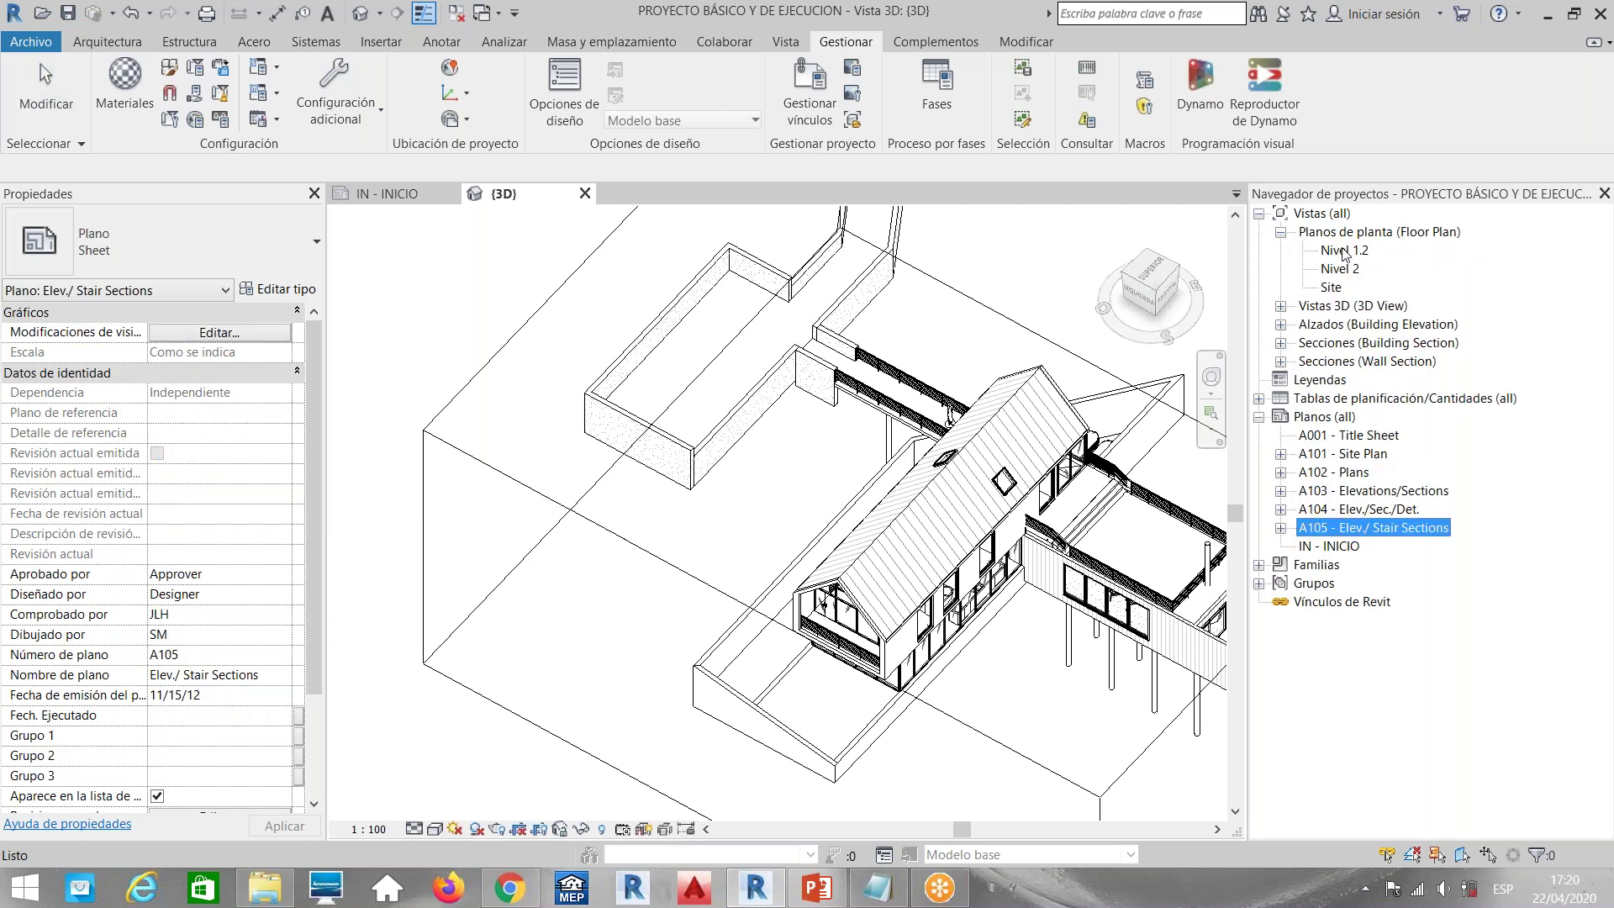
click(1345, 252)
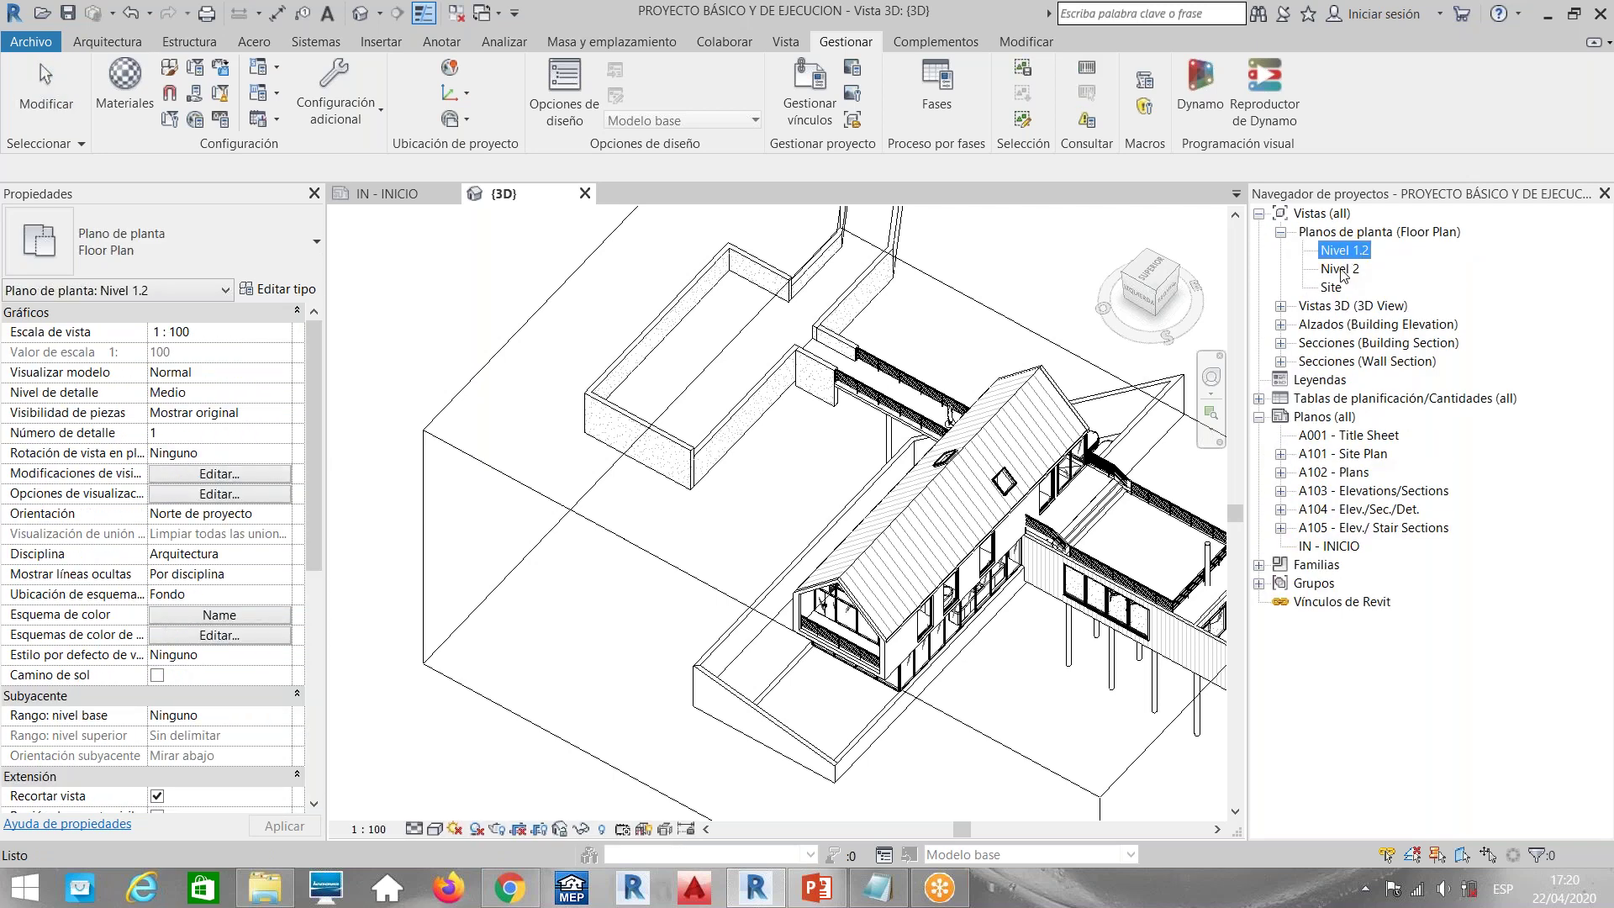
click(1342, 268)
click(1343, 250)
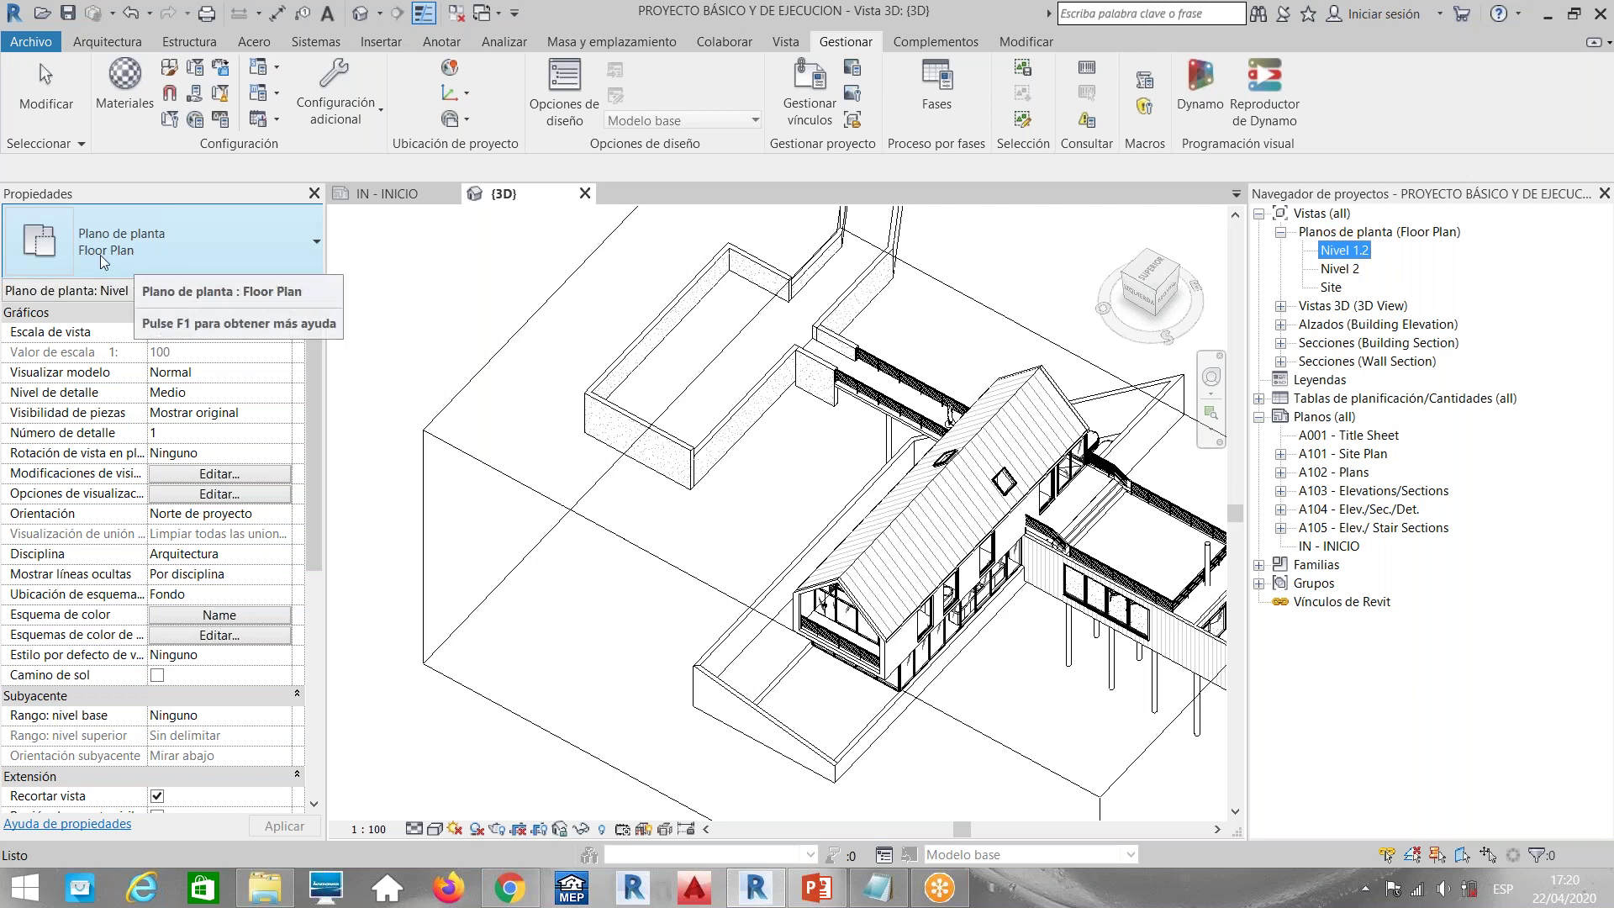
click(1335, 269)
drag(318, 353, 319, 770)
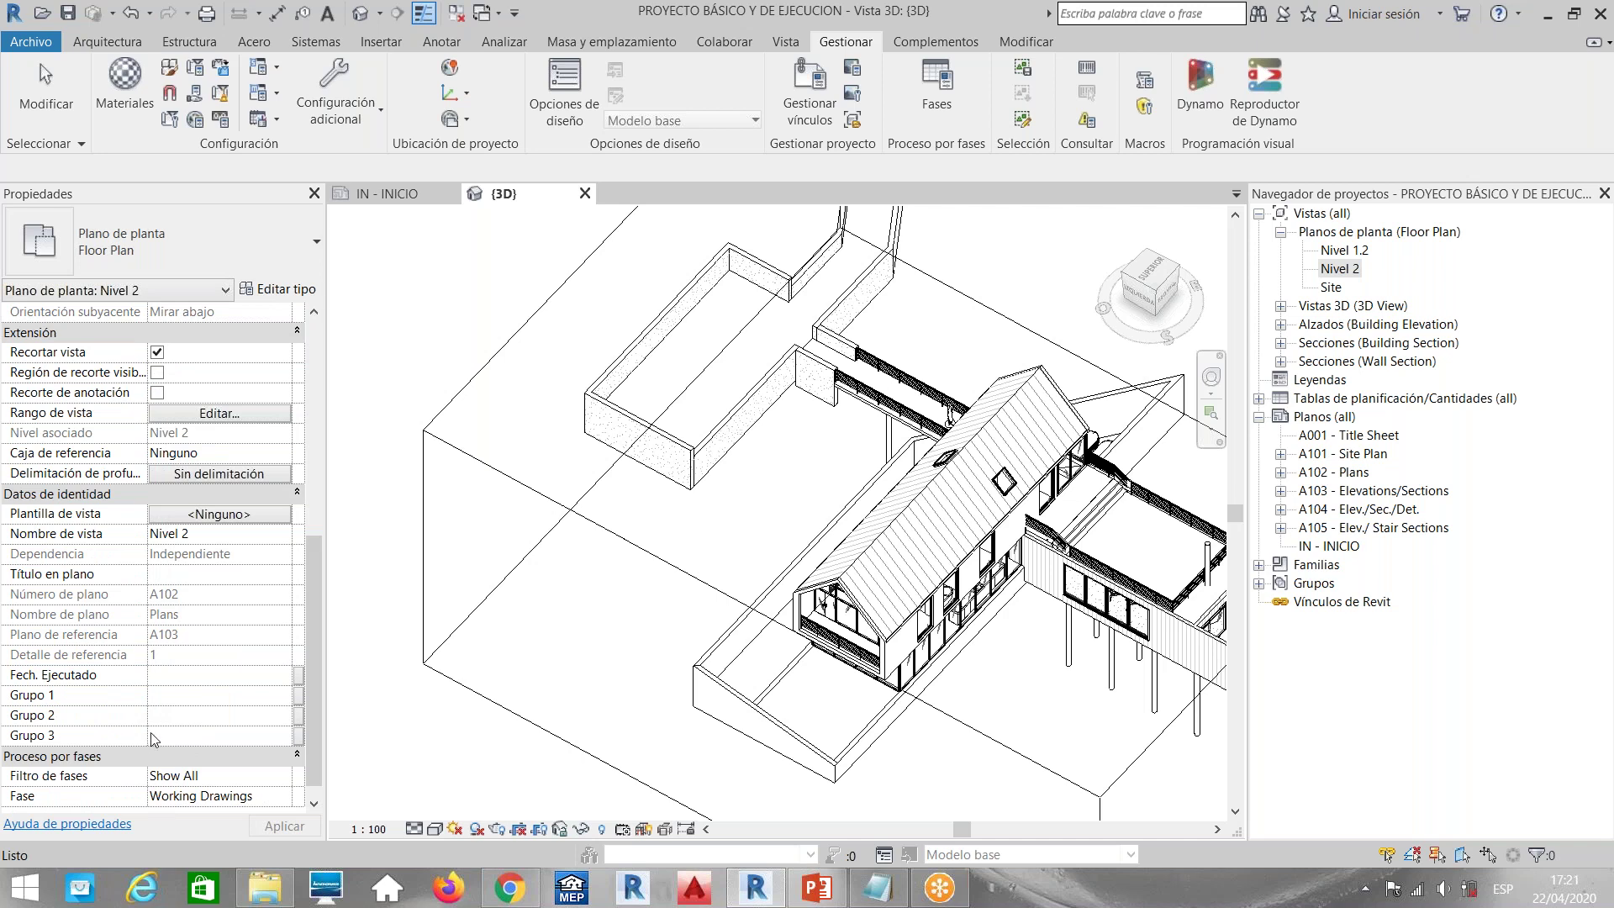
Examine the type properties of the Nivel 2 floor plan and close them without changes
click(301, 297)
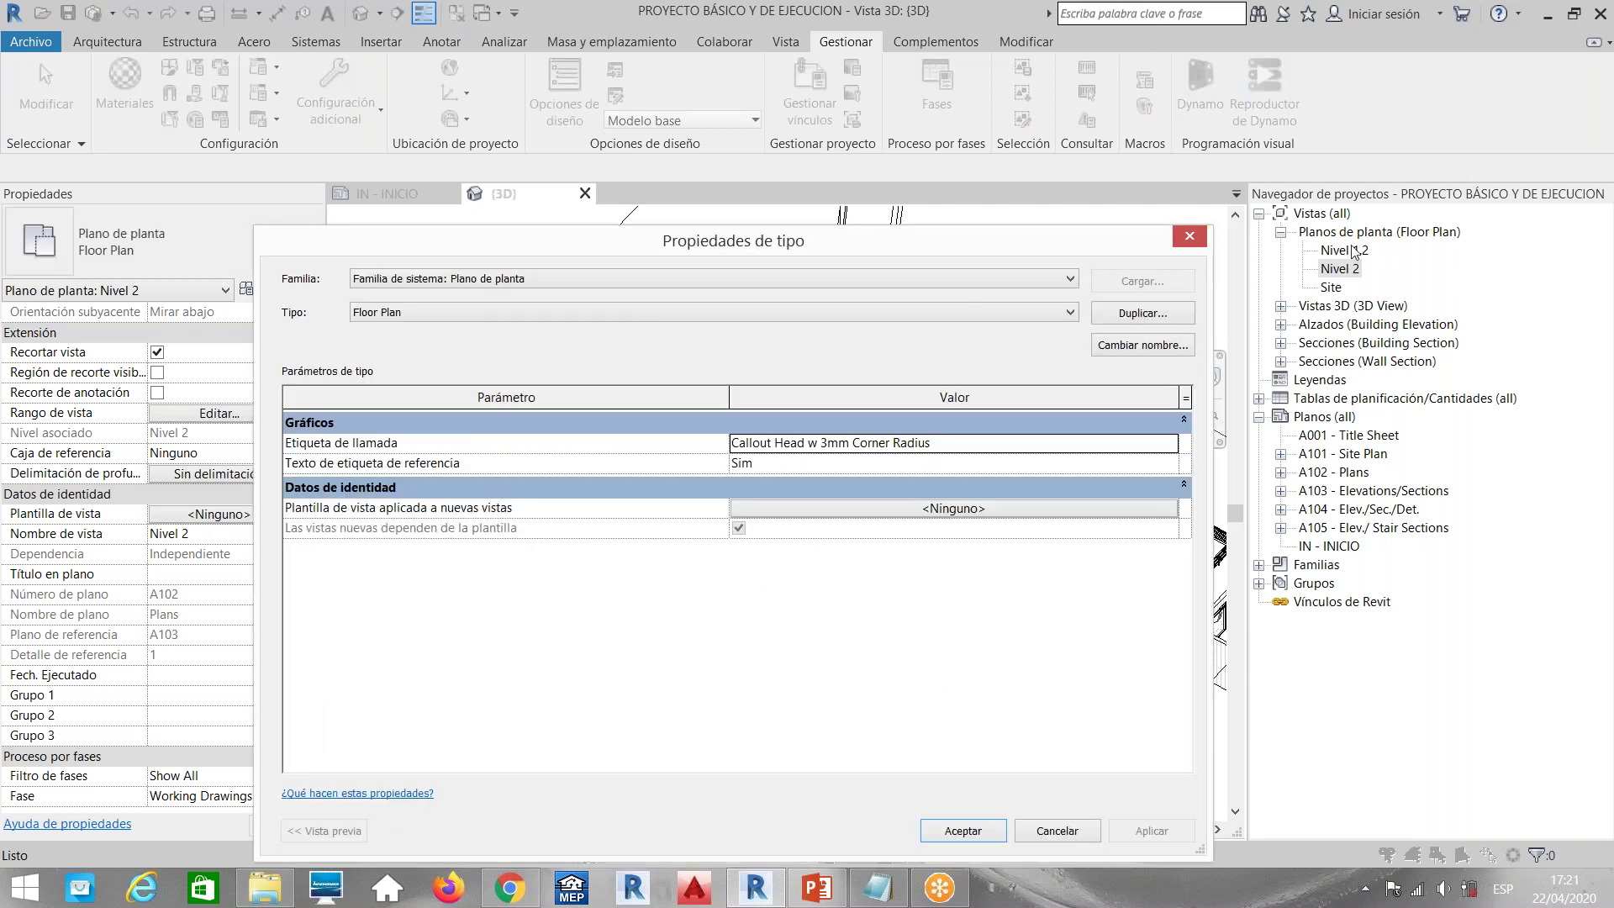
click(1187, 238)
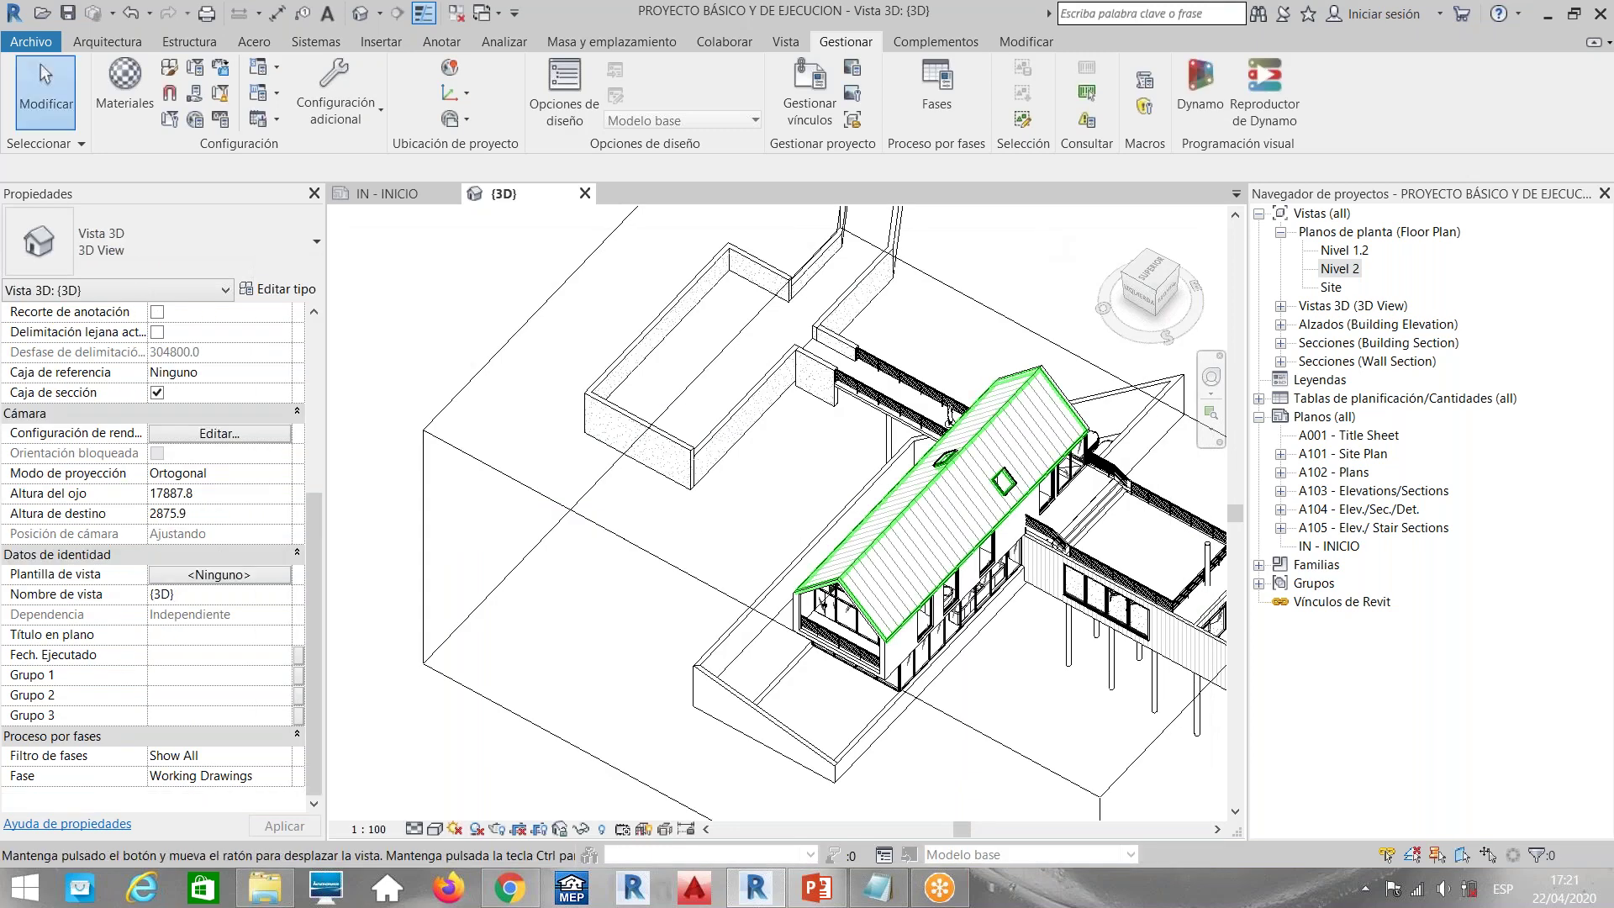
scroll(948, 545, up, 3)
shift+middle_drag(947, 544, 838, 511)
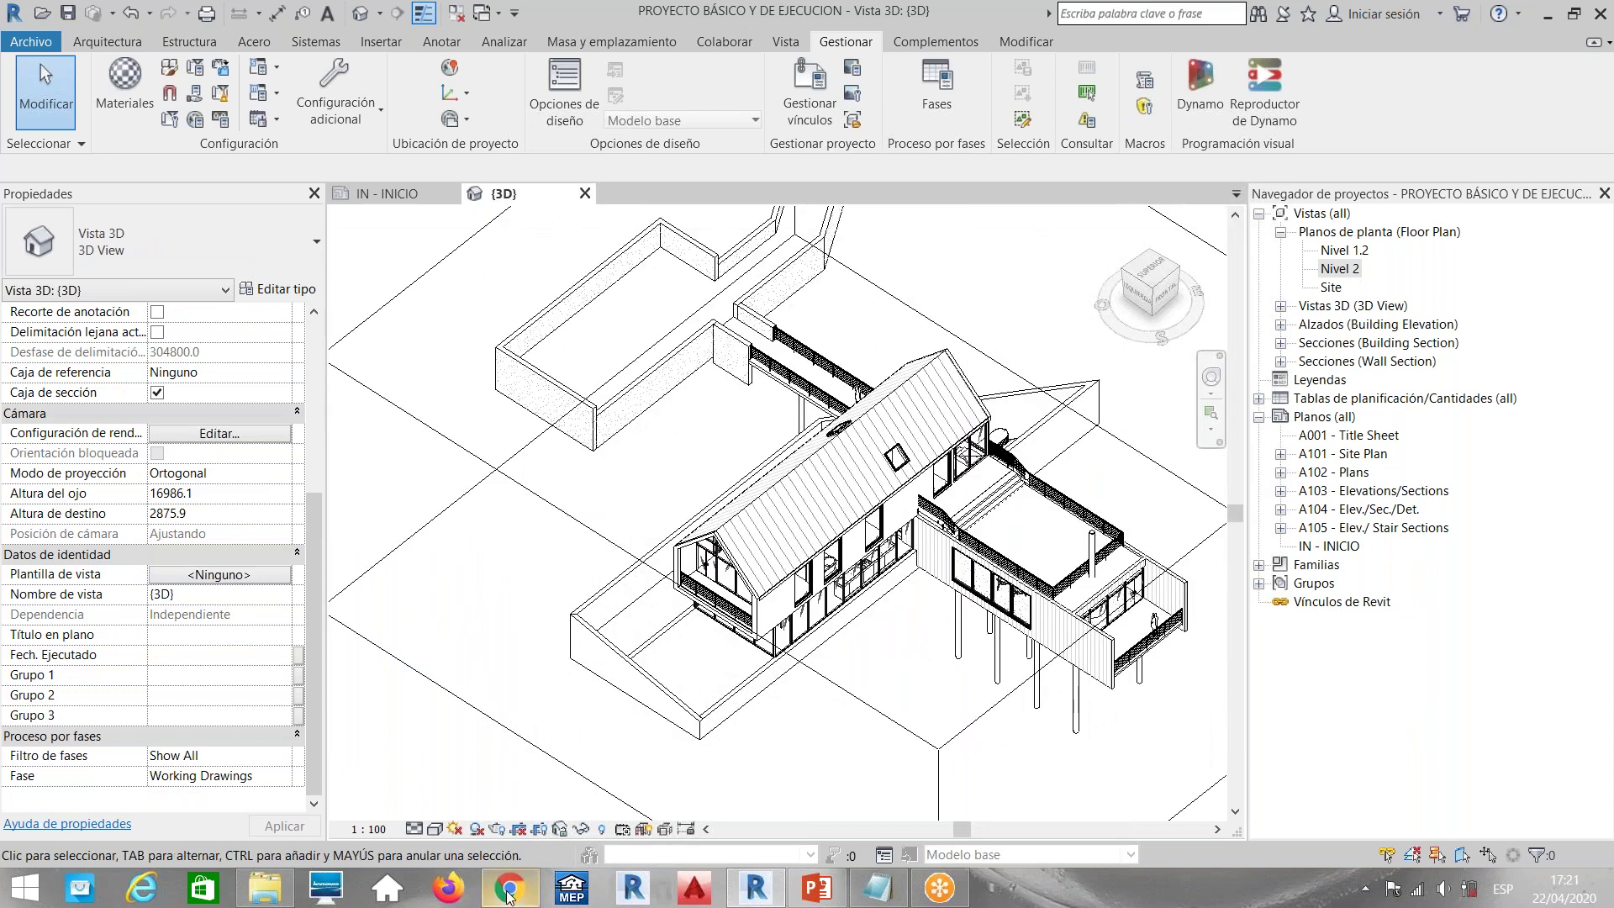
Switch to Chrome to view the Planos section of the building code PDF and clear its text selection
click(508, 890)
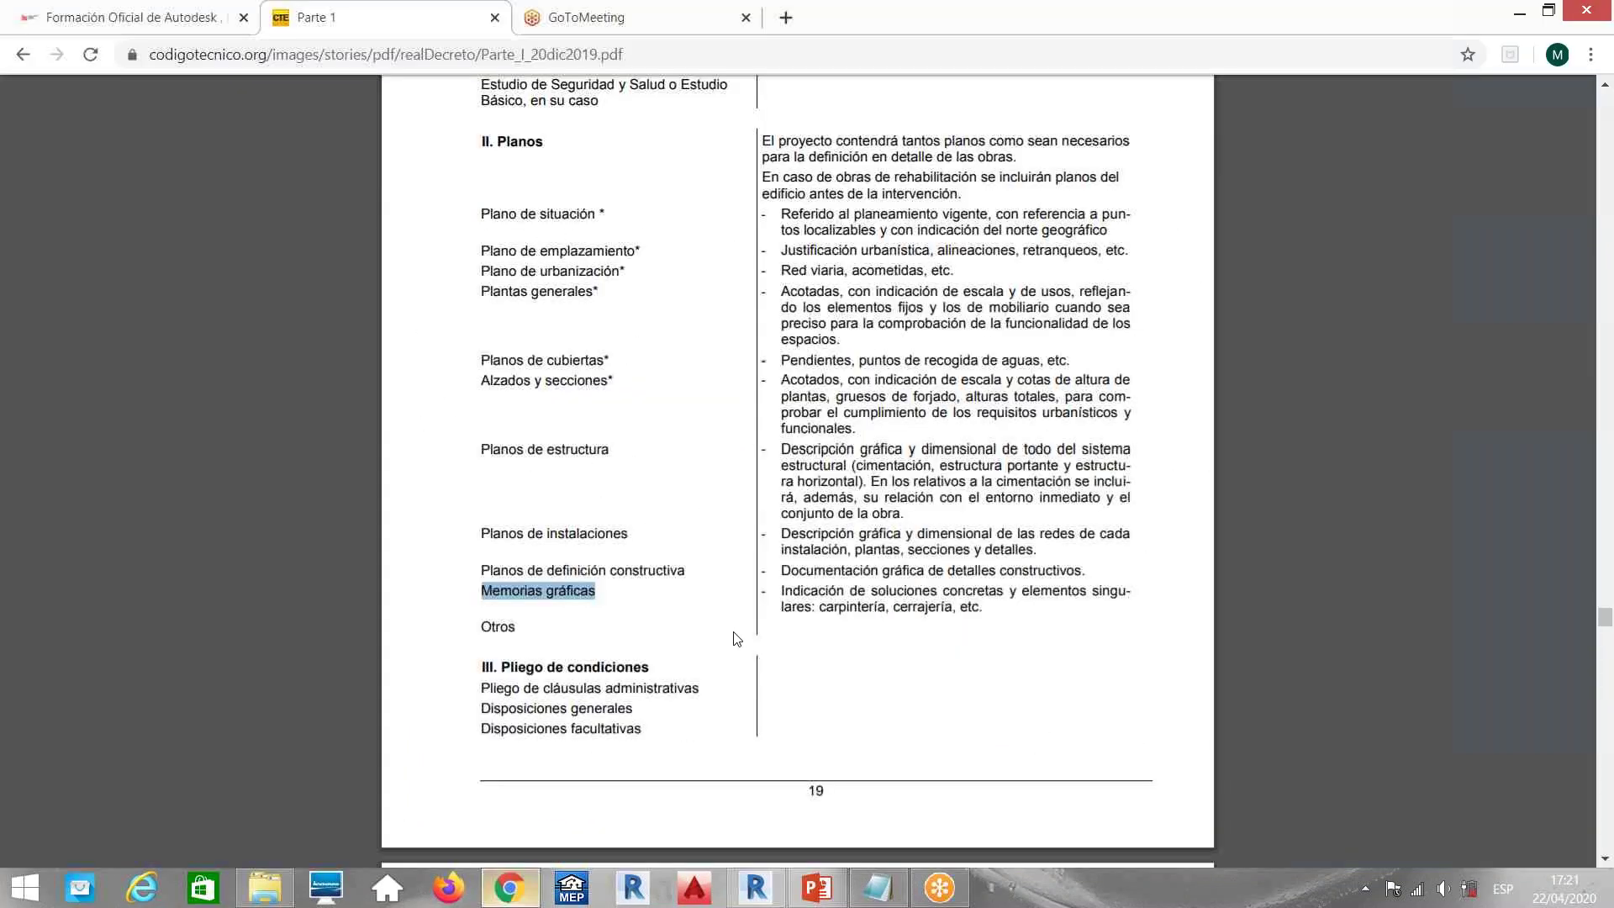
click(734, 632)
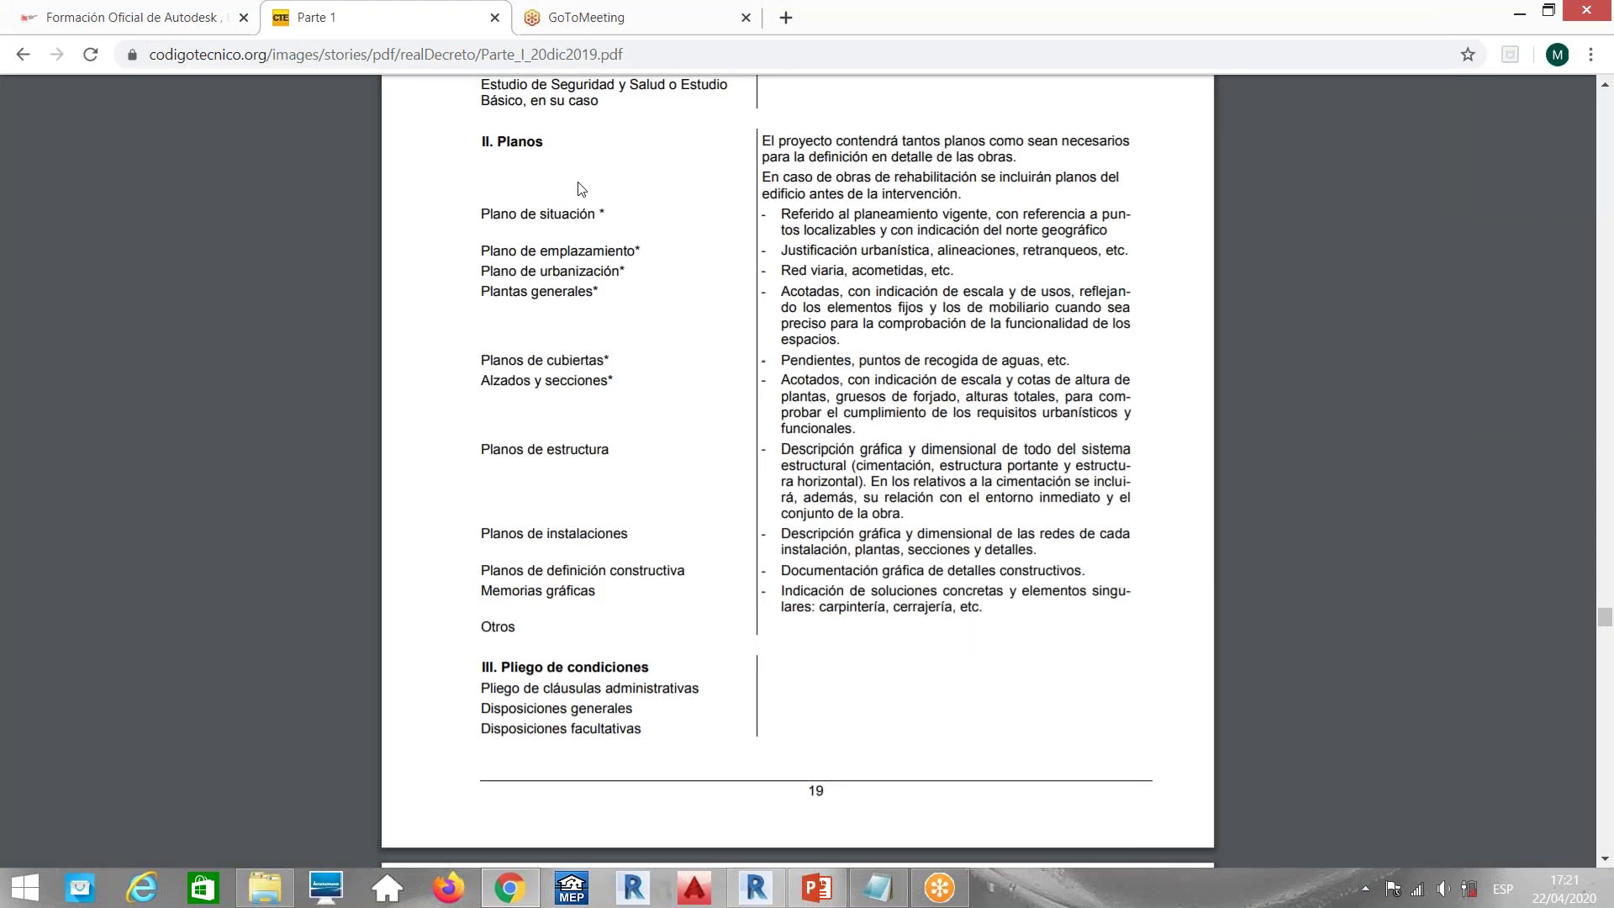
Review the list of drawings in the Planos section of the building code PDF and switch back to Revit
drag(579, 189, 646, 732)
click(614, 349)
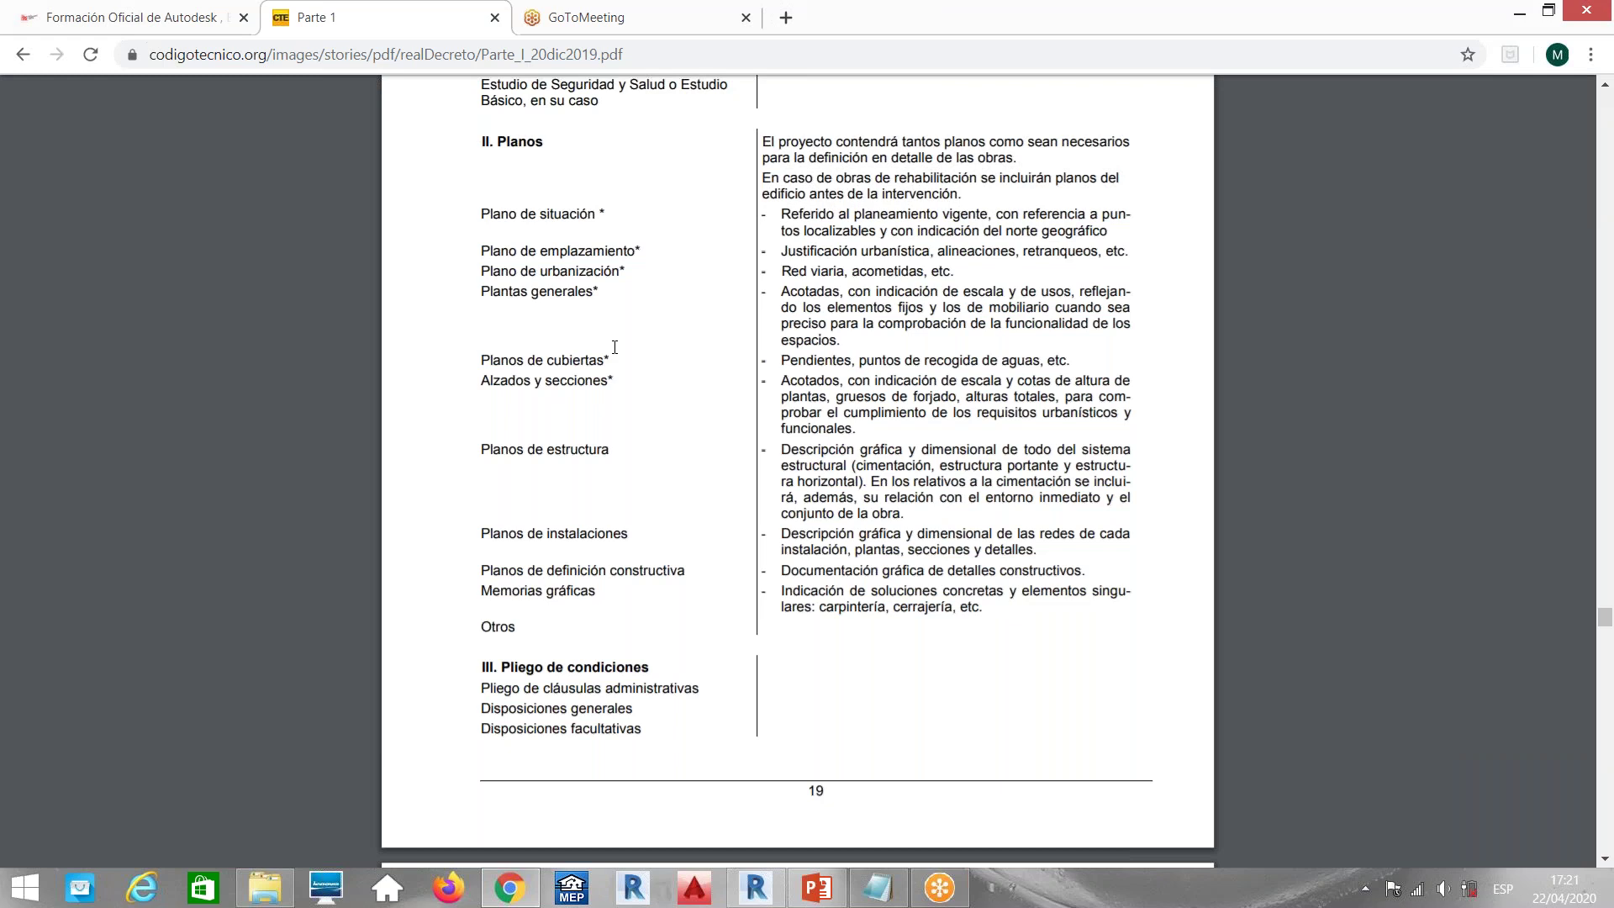
click(757, 887)
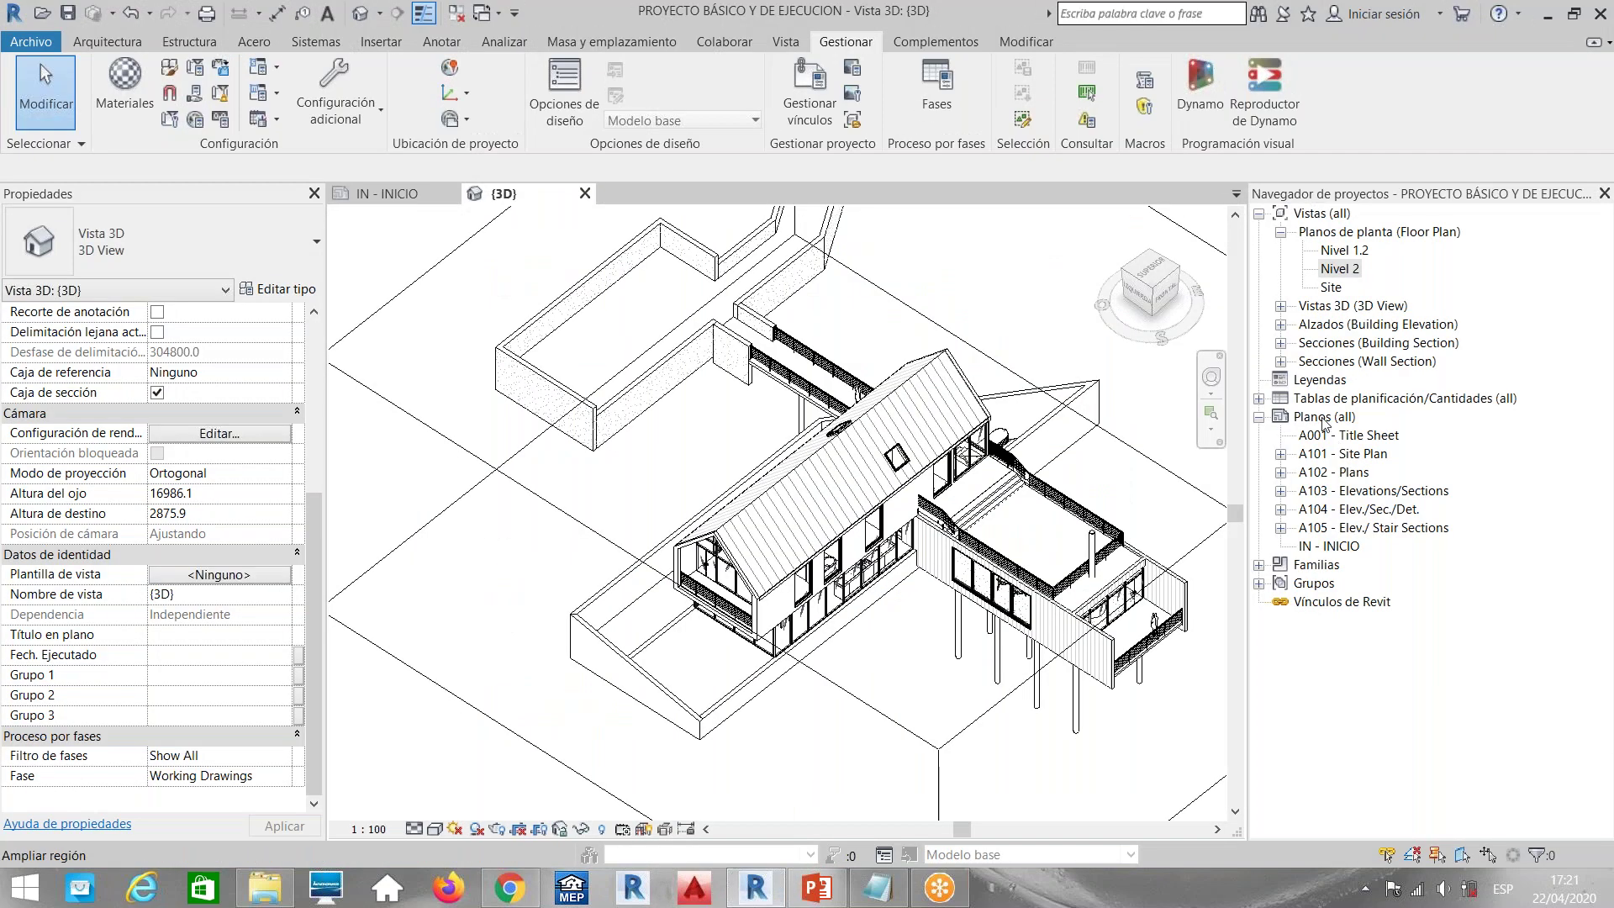
Create a new sheet with the A1 metric title block and set its Grupo 1 parameter to Proyecto Básico
click(1323, 418)
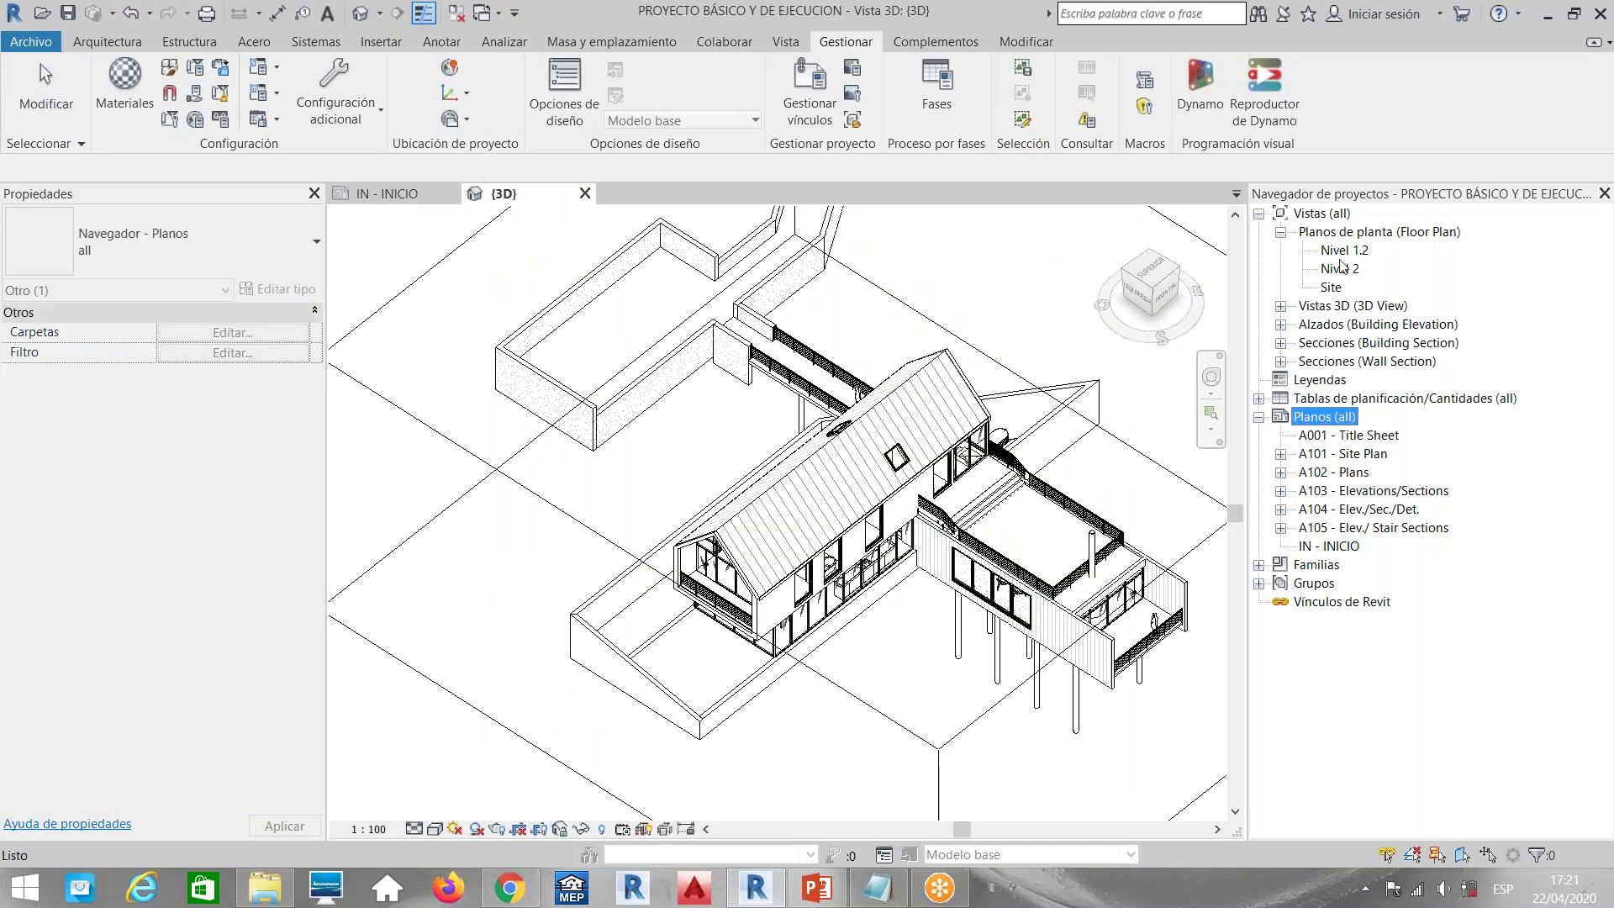
right_click(1339, 424)
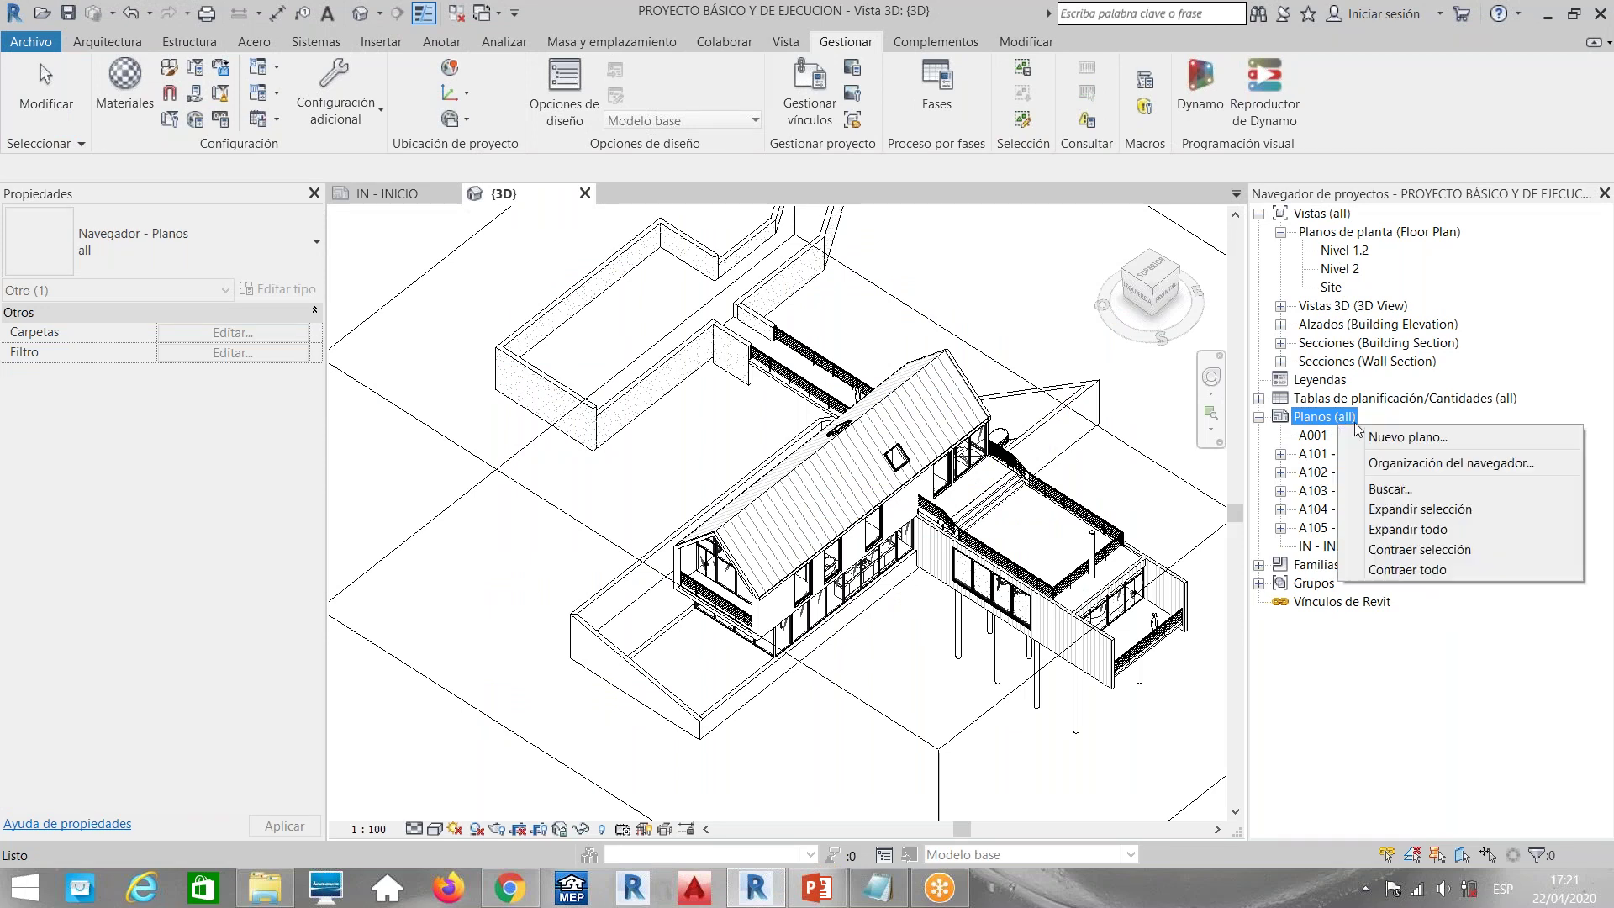
click(1380, 437)
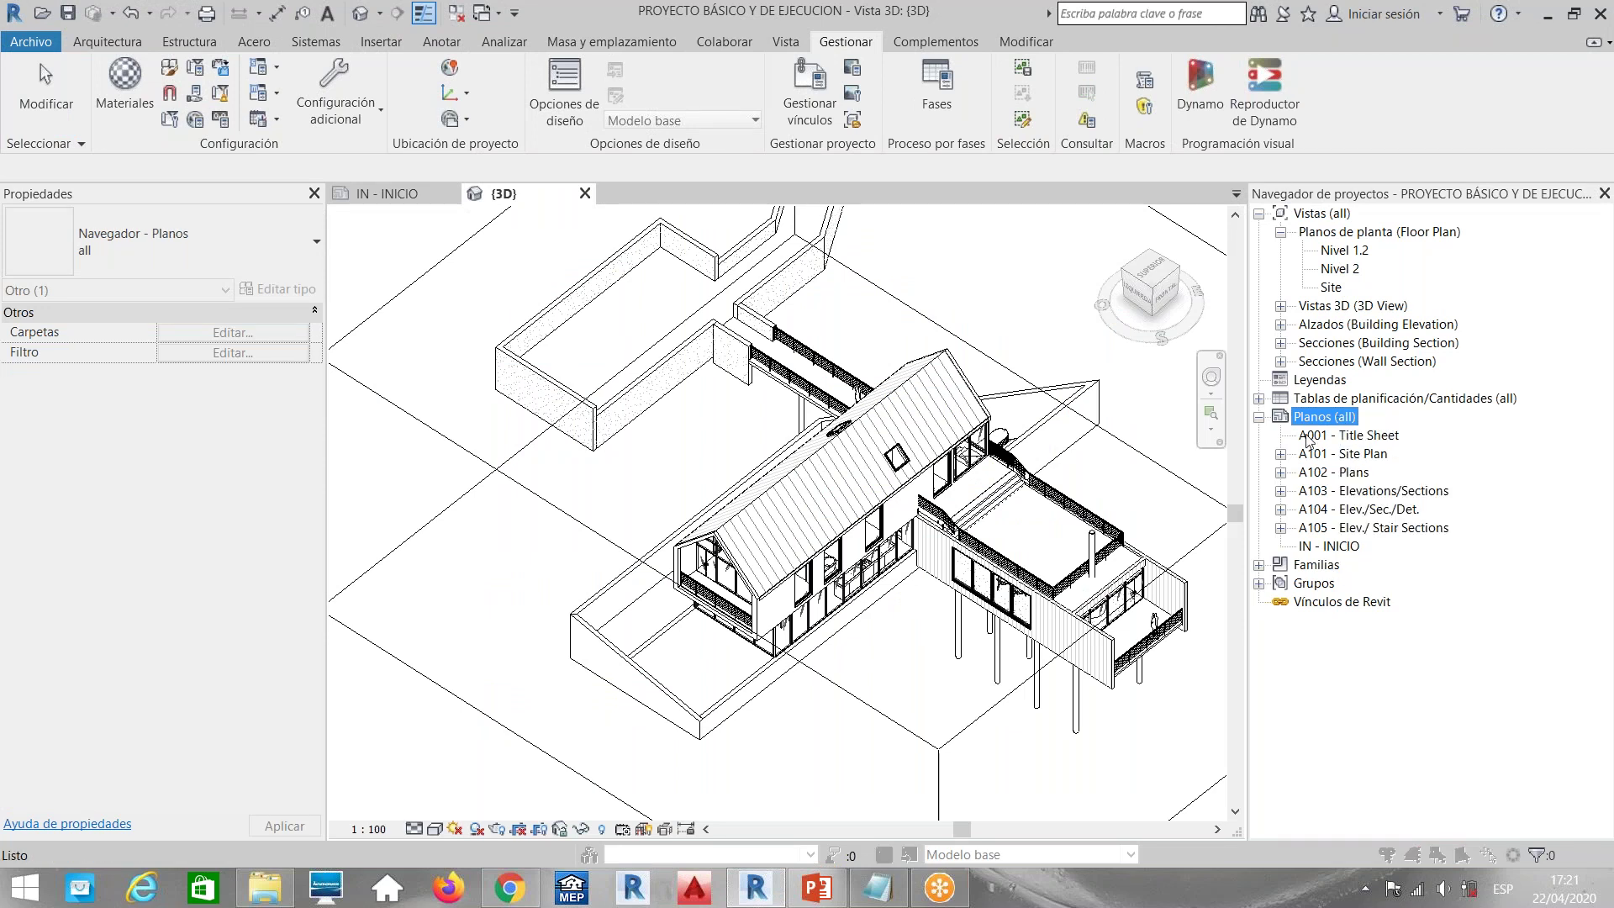
click(857, 679)
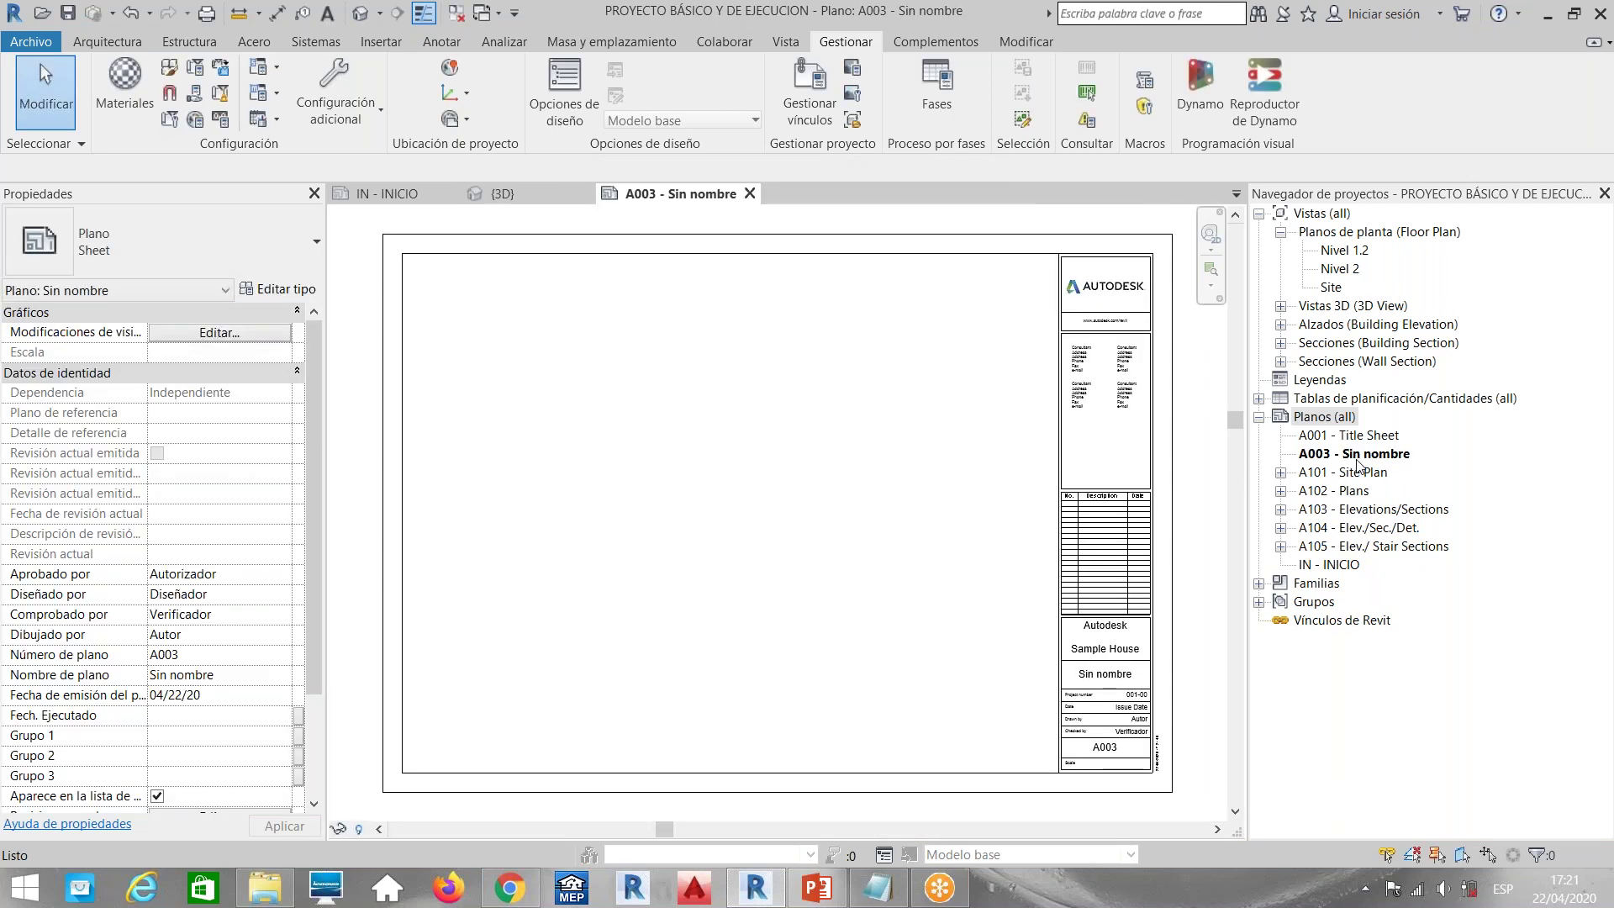
click(1357, 456)
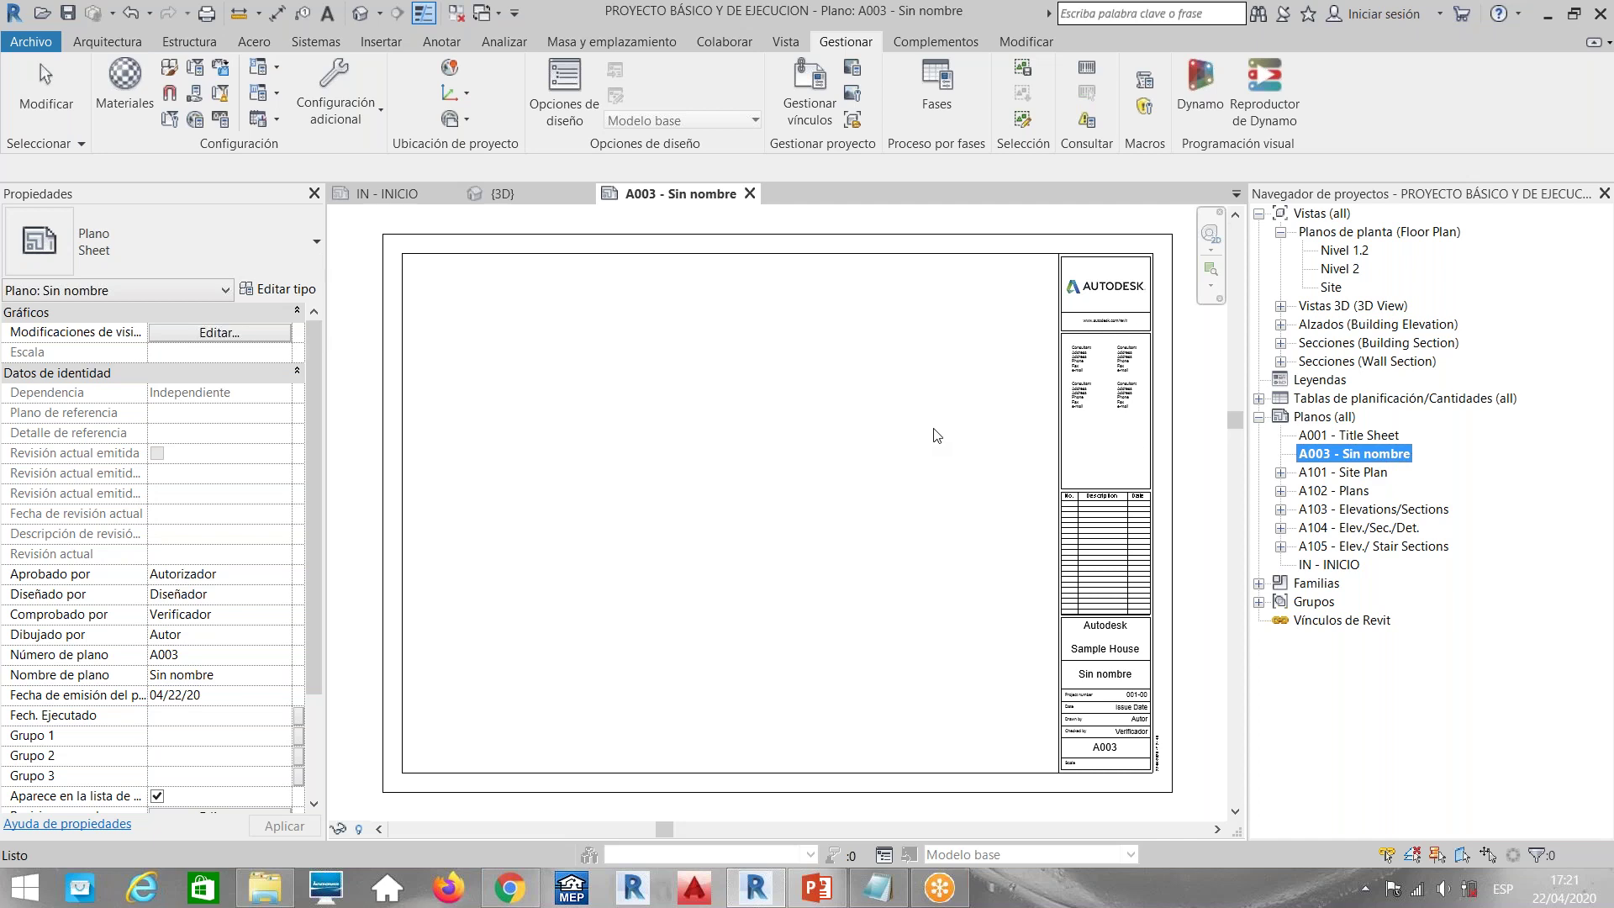
click(199, 737)
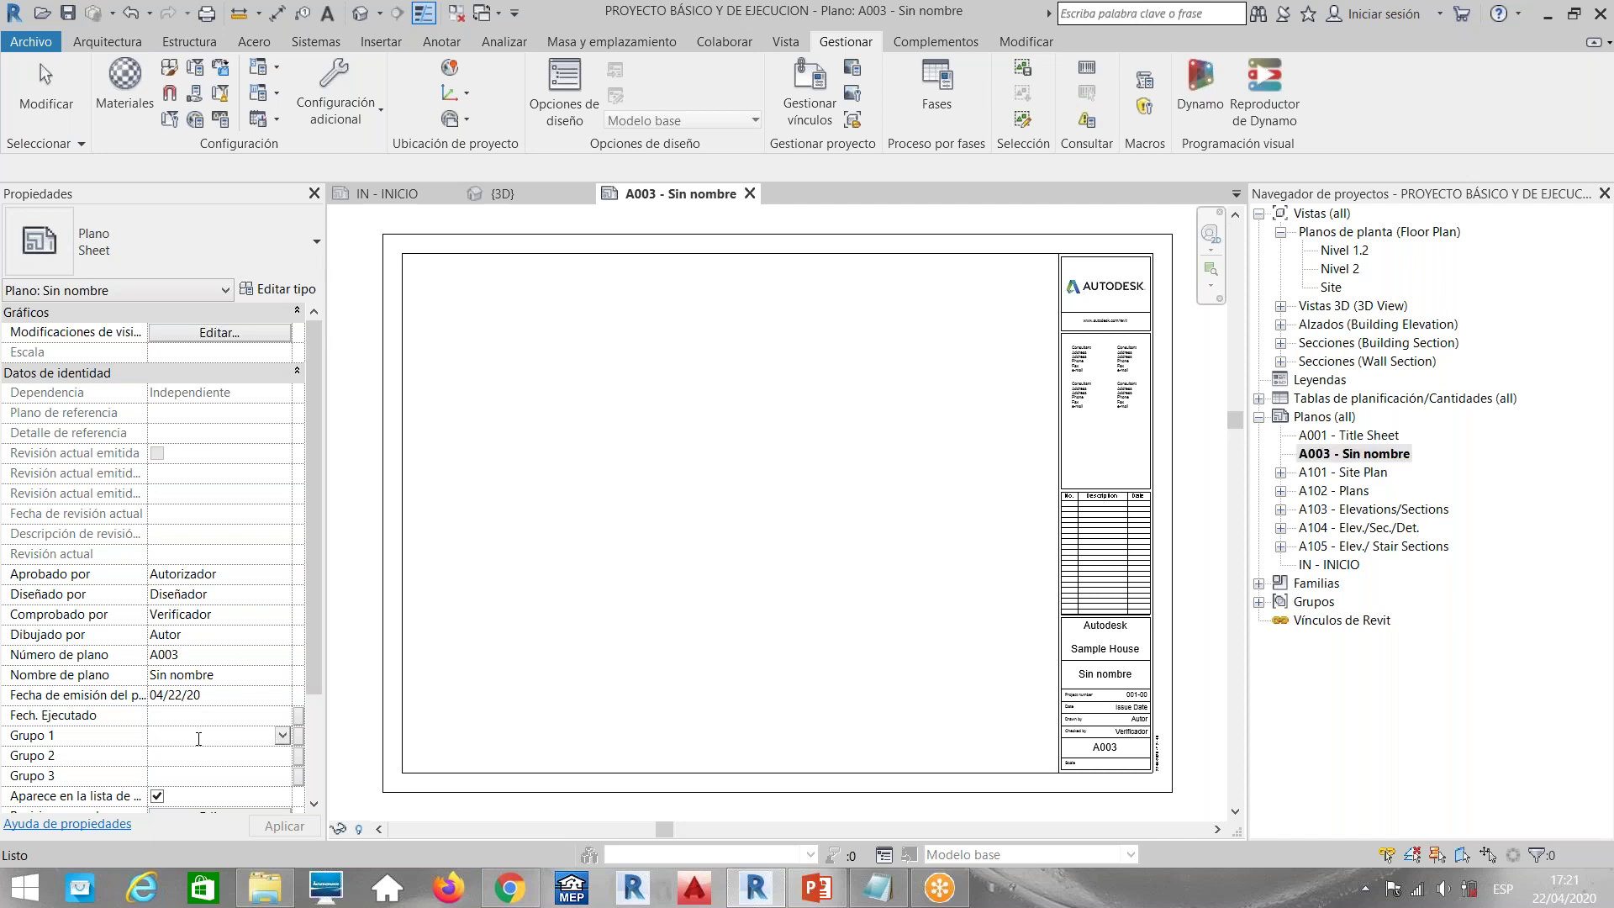
text(Proyecto Básico)
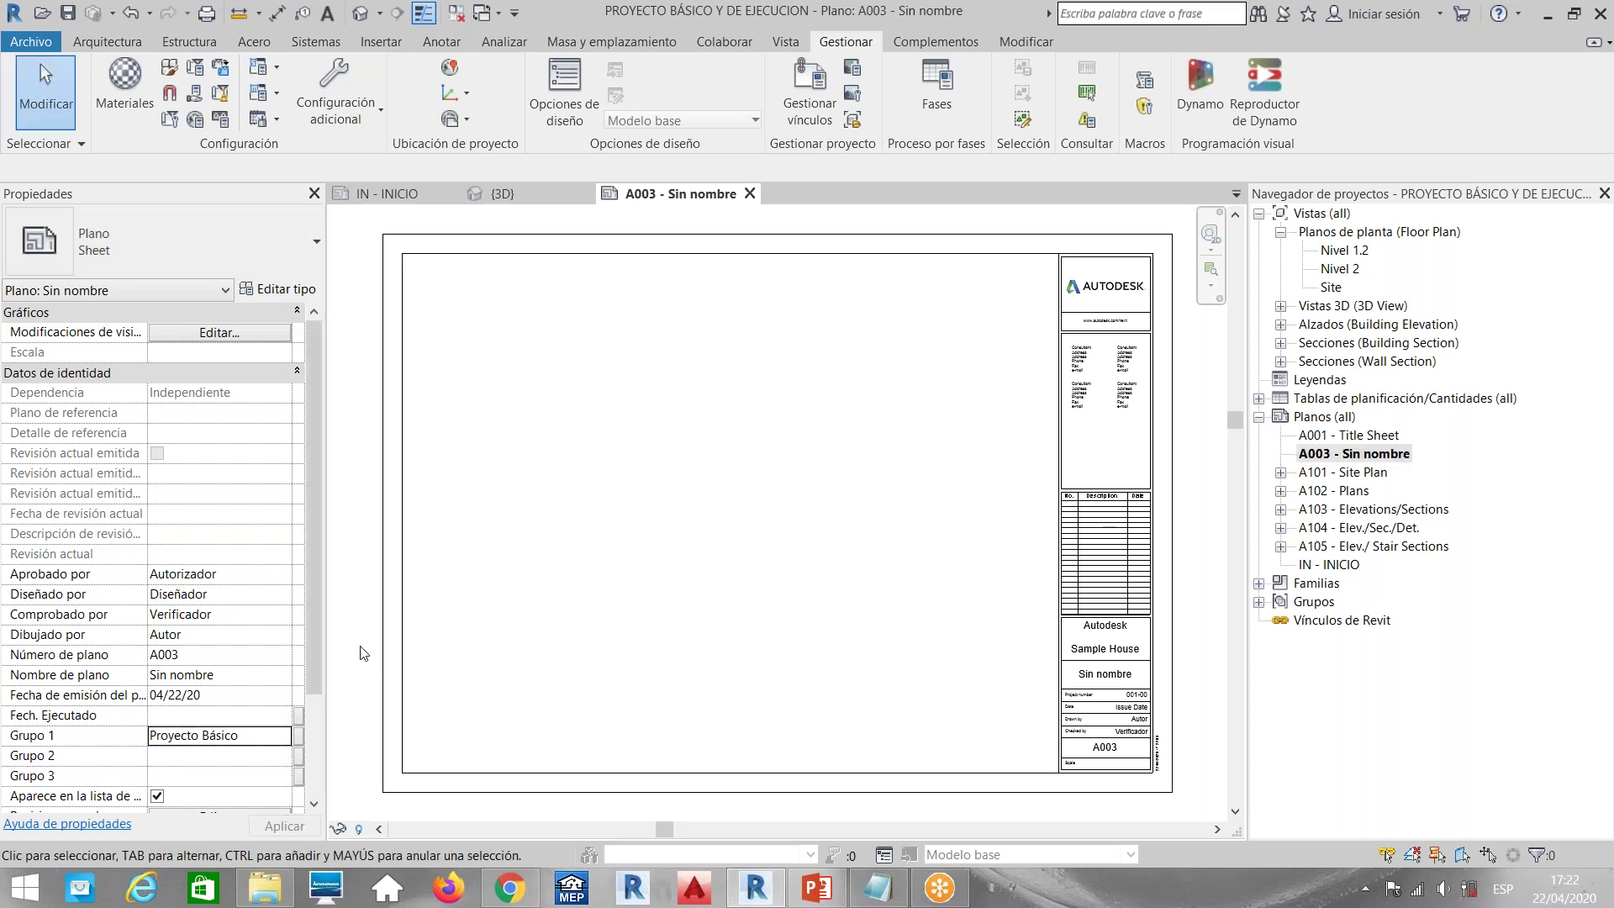
Create another sheet with the A1 metric title block and set its Grupo 1 parameter to Proyecto Ejecución
click(1344, 418)
right_click(1343, 418)
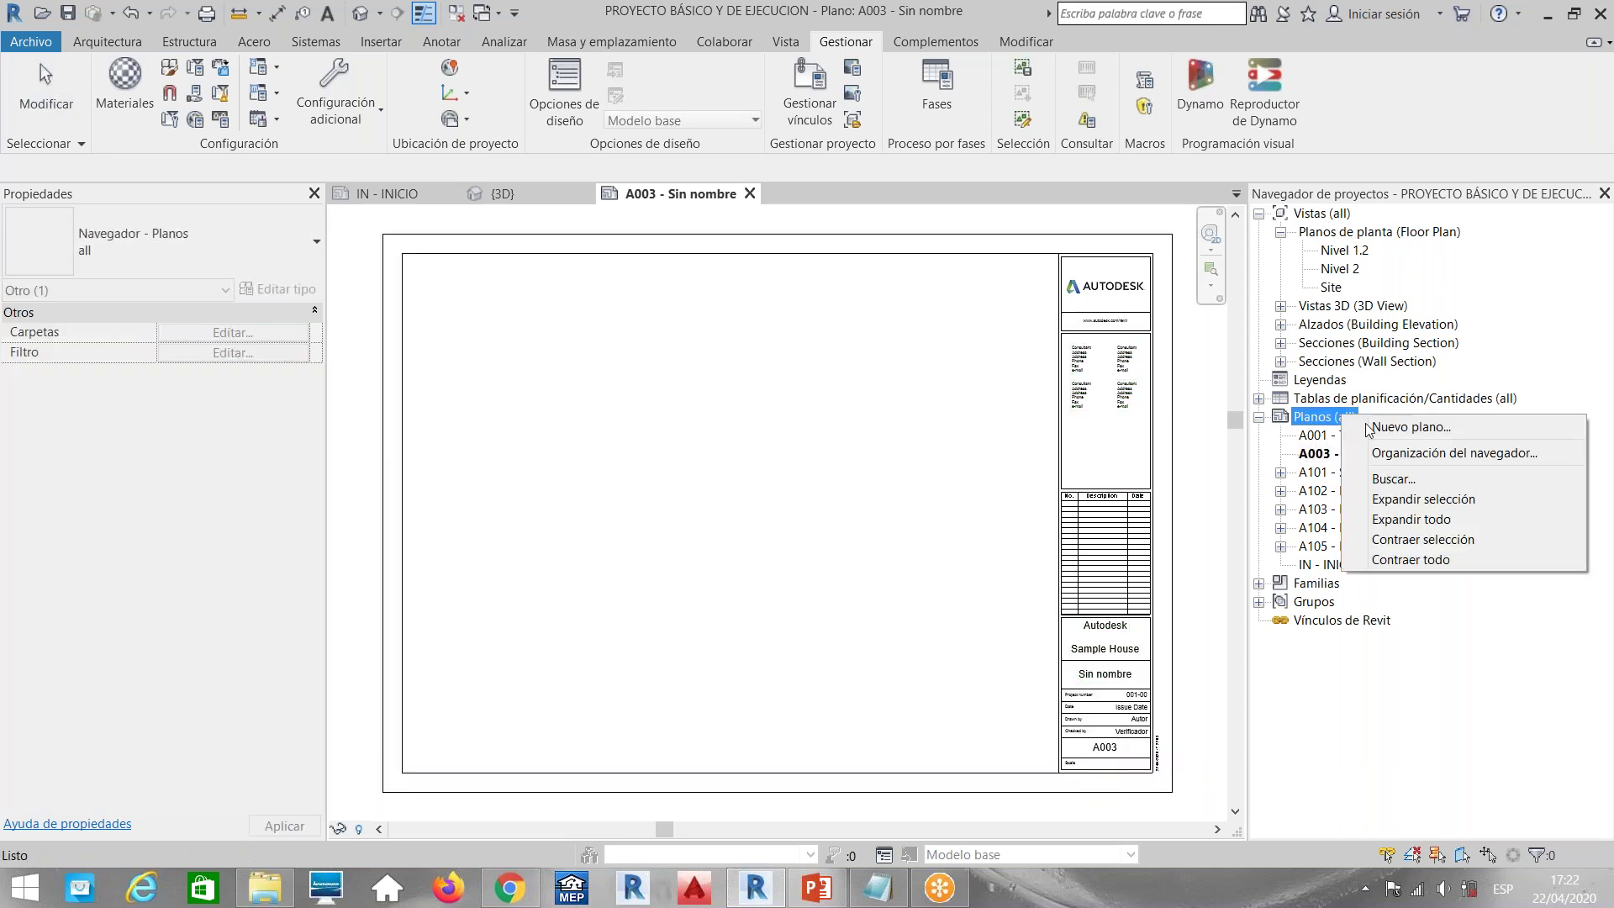
click(1377, 430)
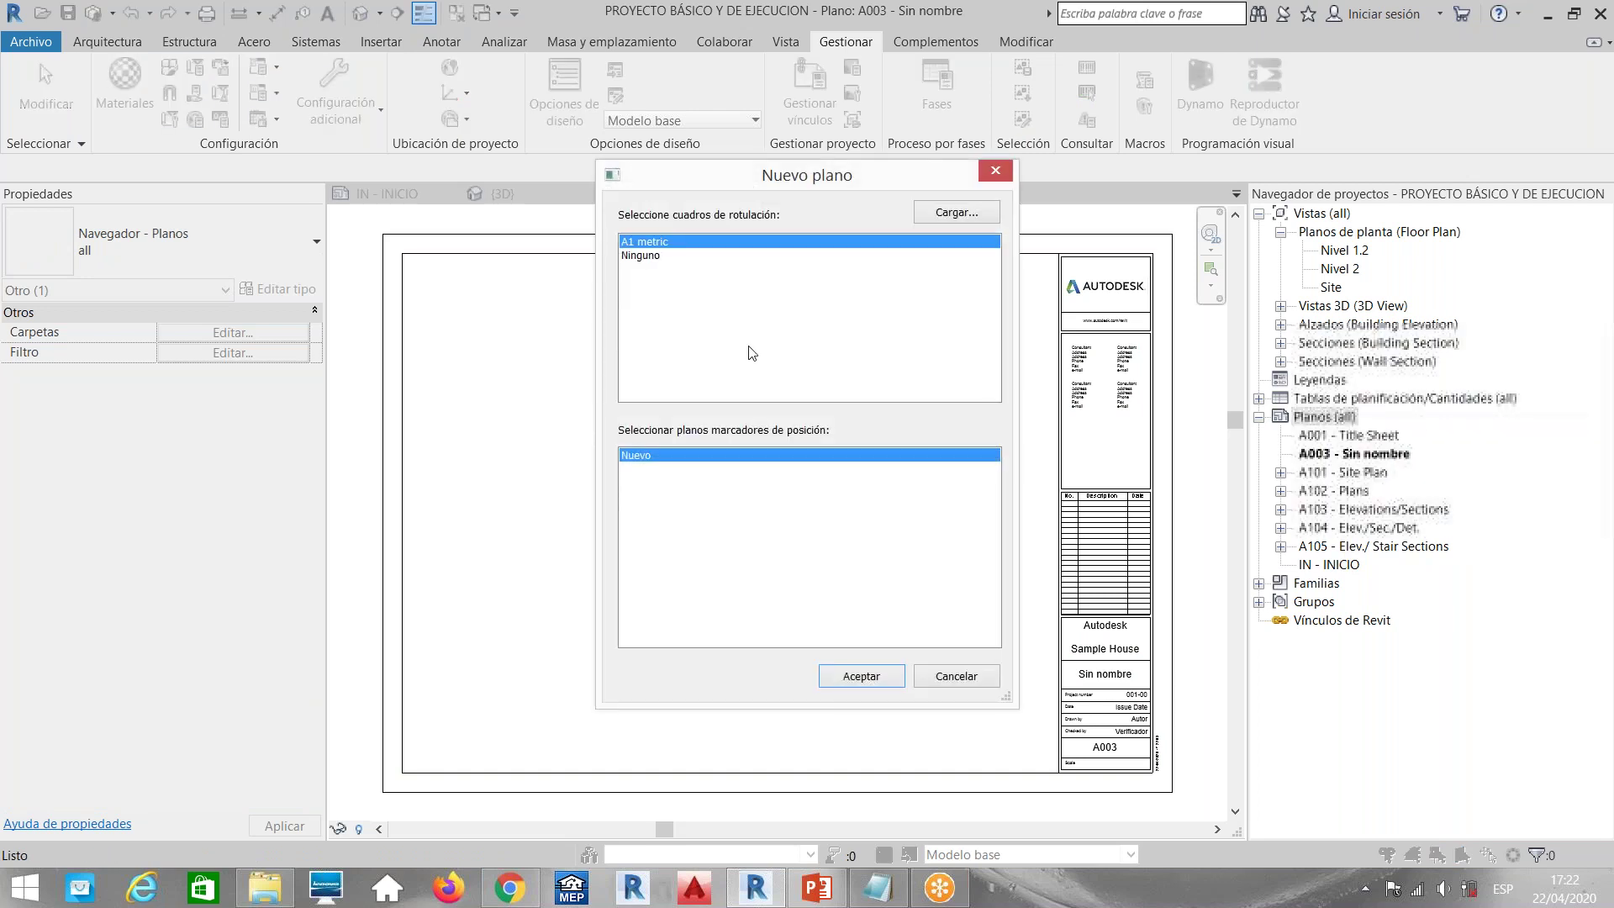
click(862, 680)
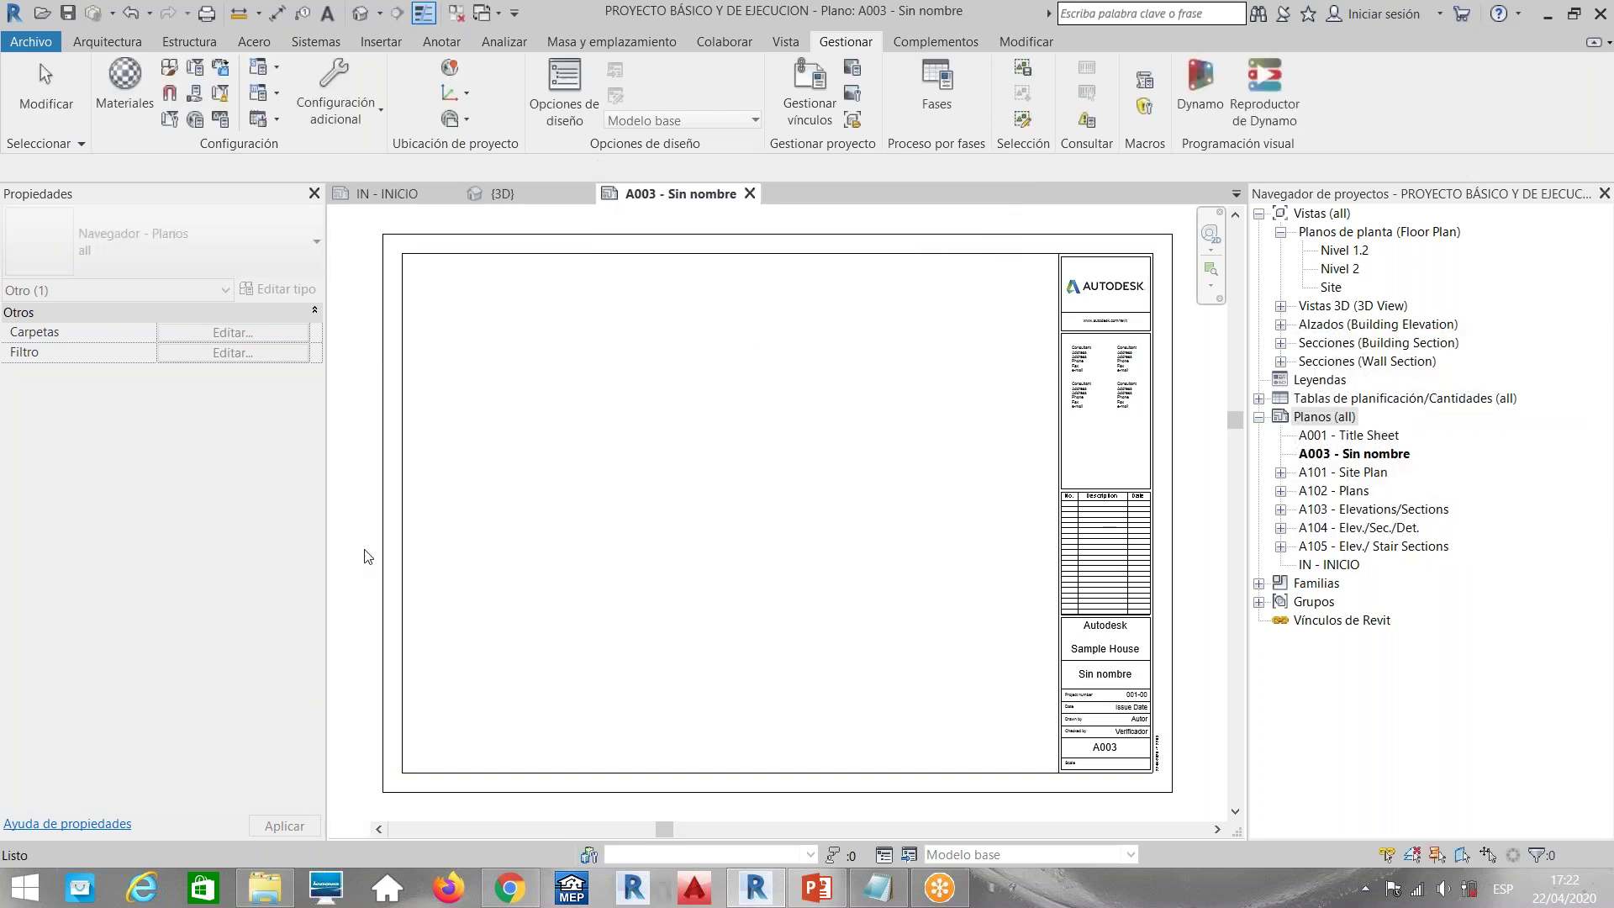
click(221, 735)
text(Proyect)
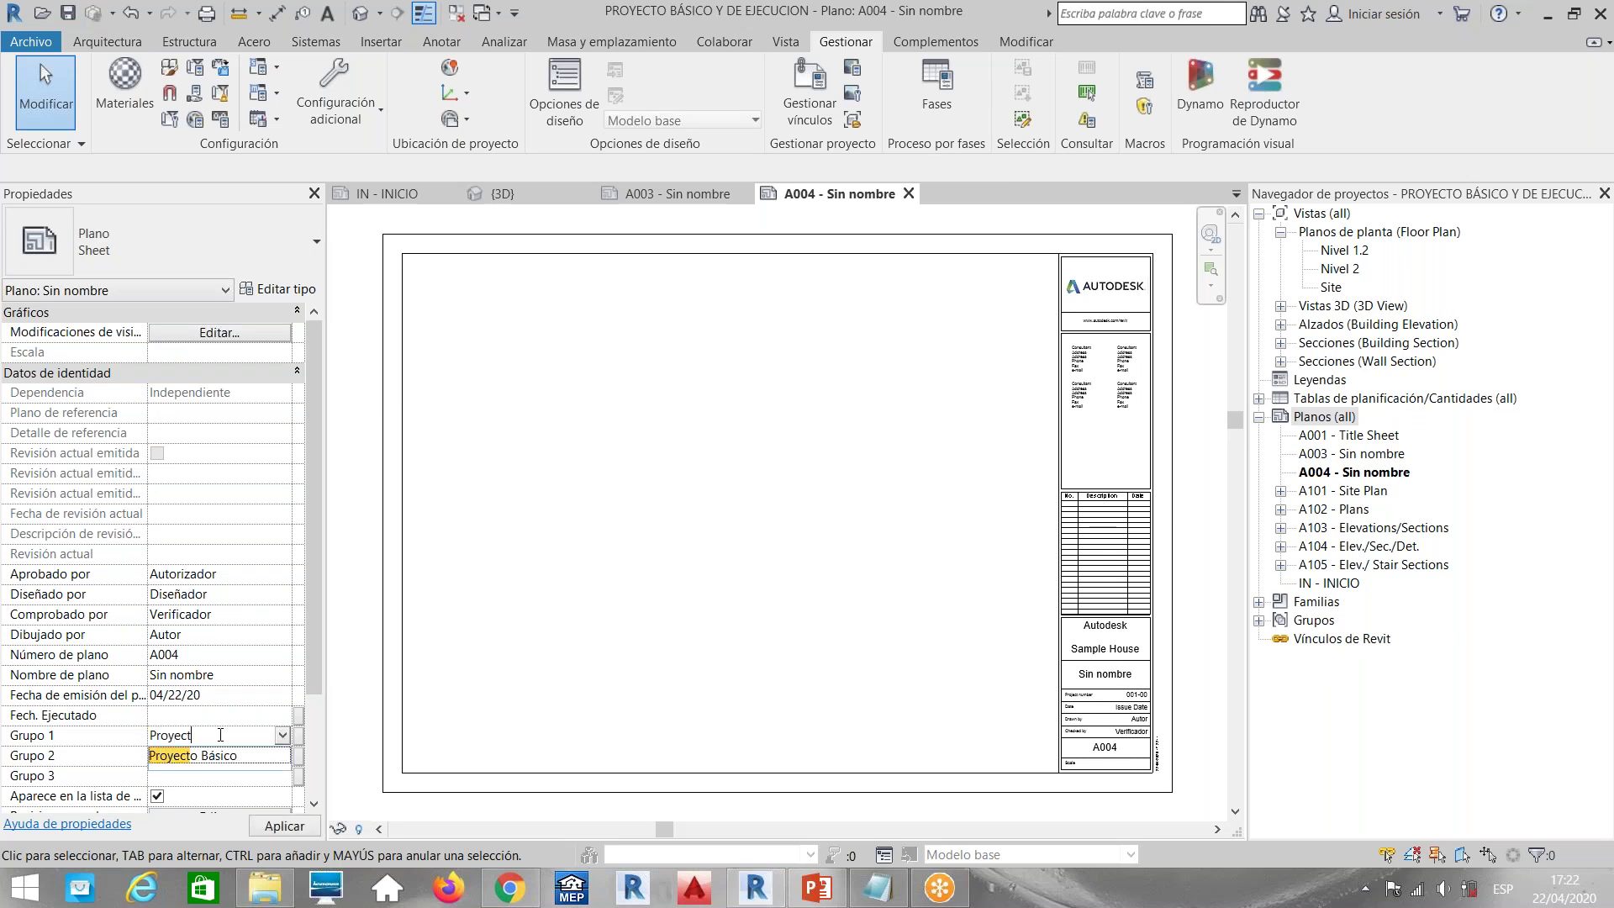
text(o Ejecuc)
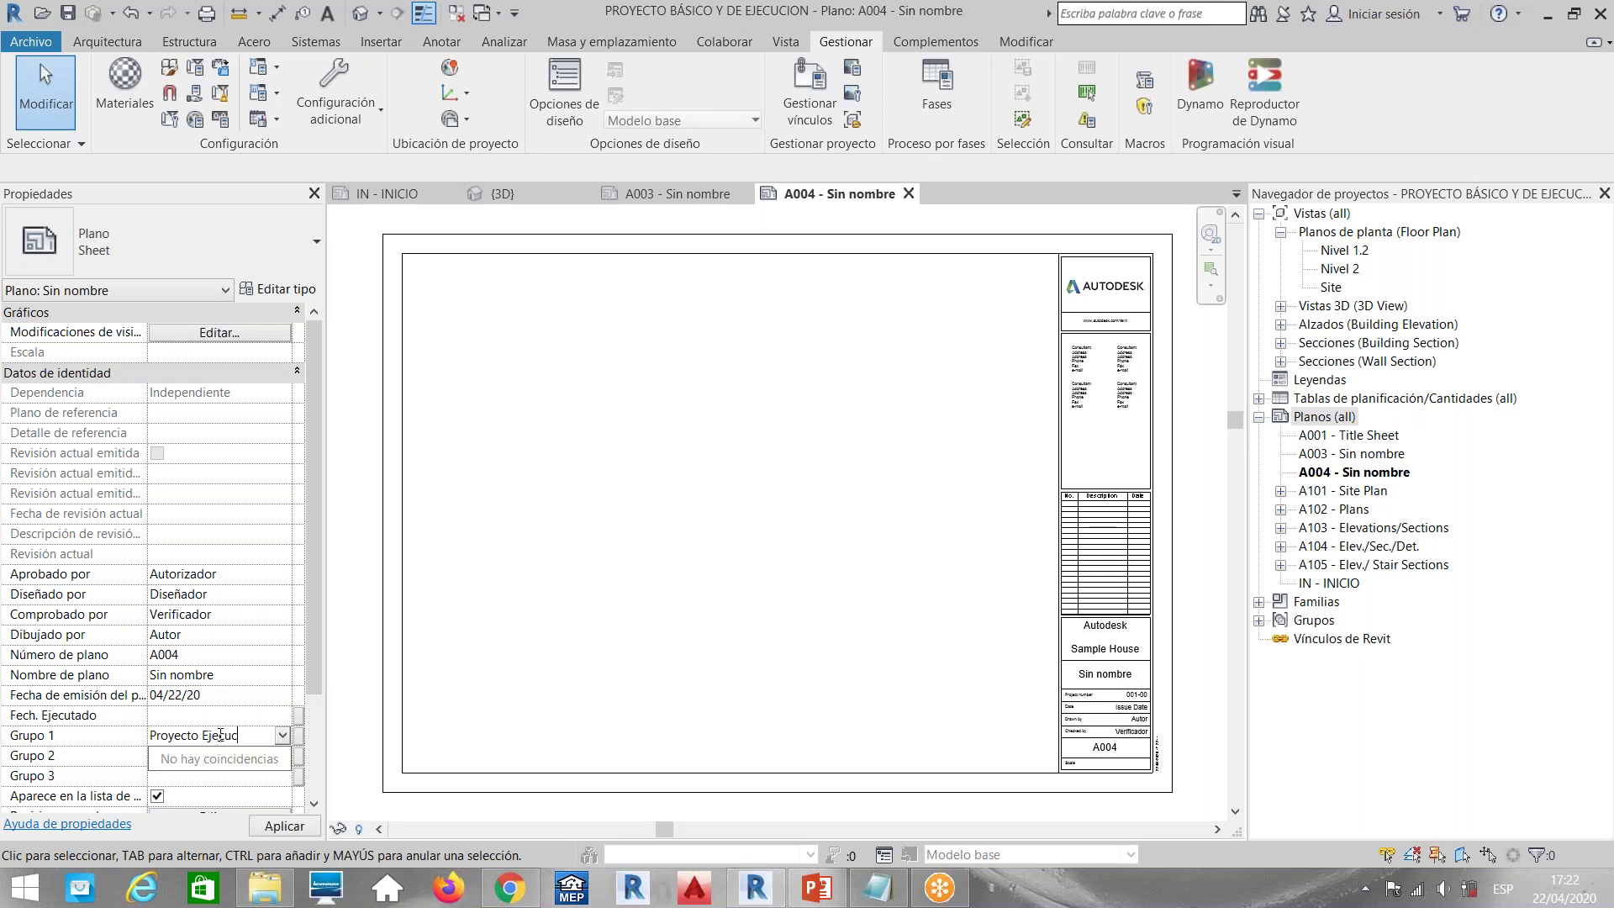
text(ión)
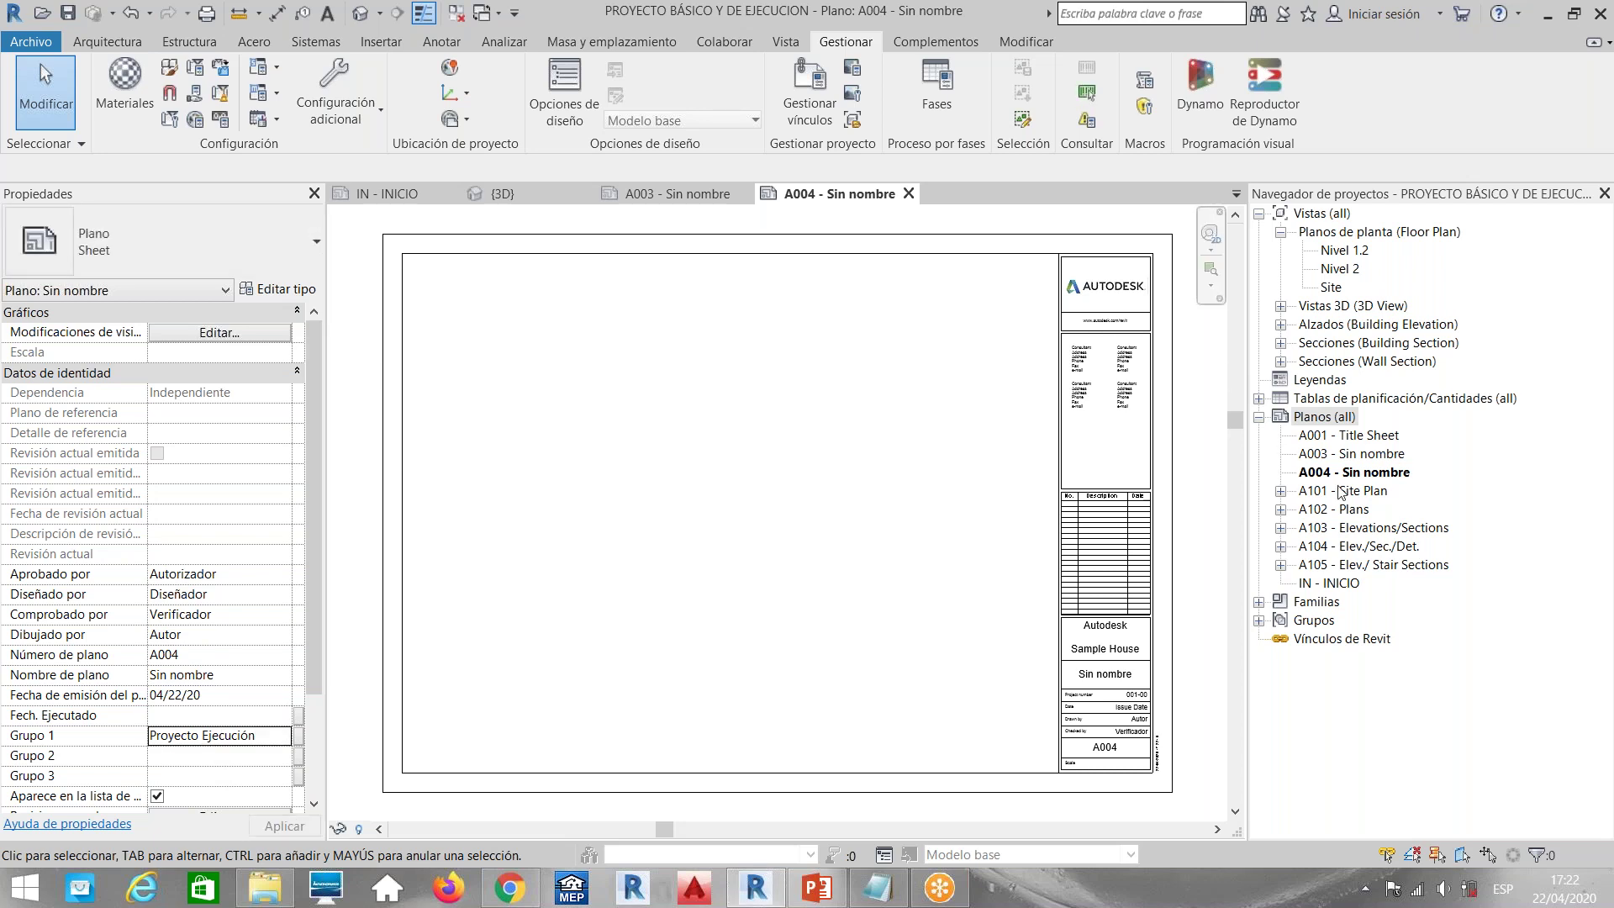
click(1375, 525)
click(1362, 471)
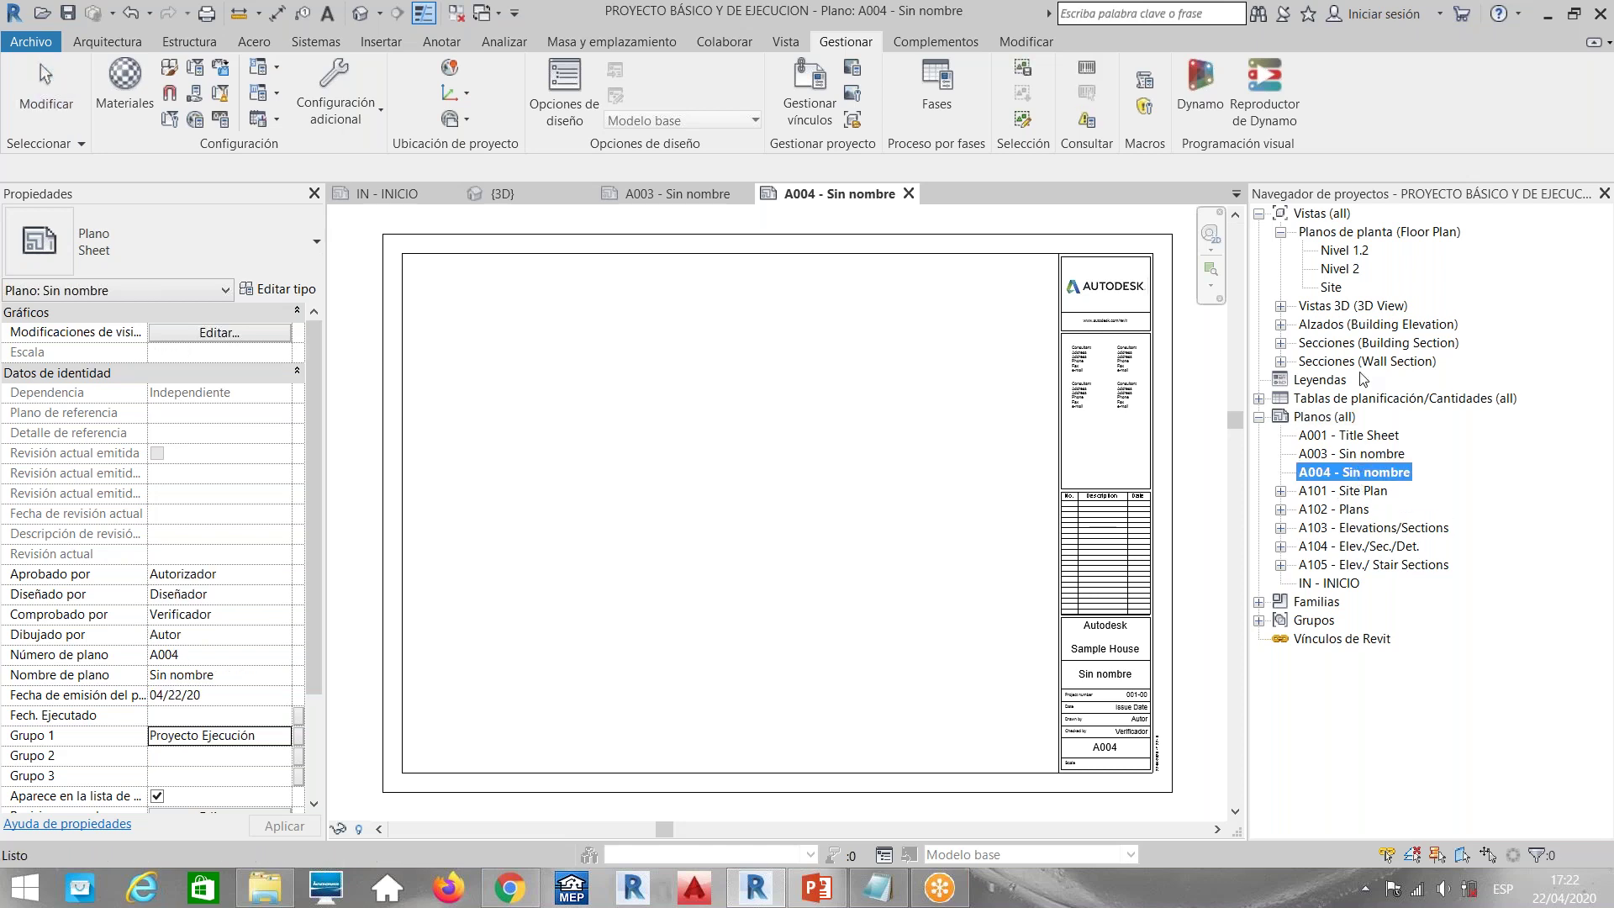
Create a new browser organization scheme for sheets named RF
click(1328, 416)
right_click(1329, 417)
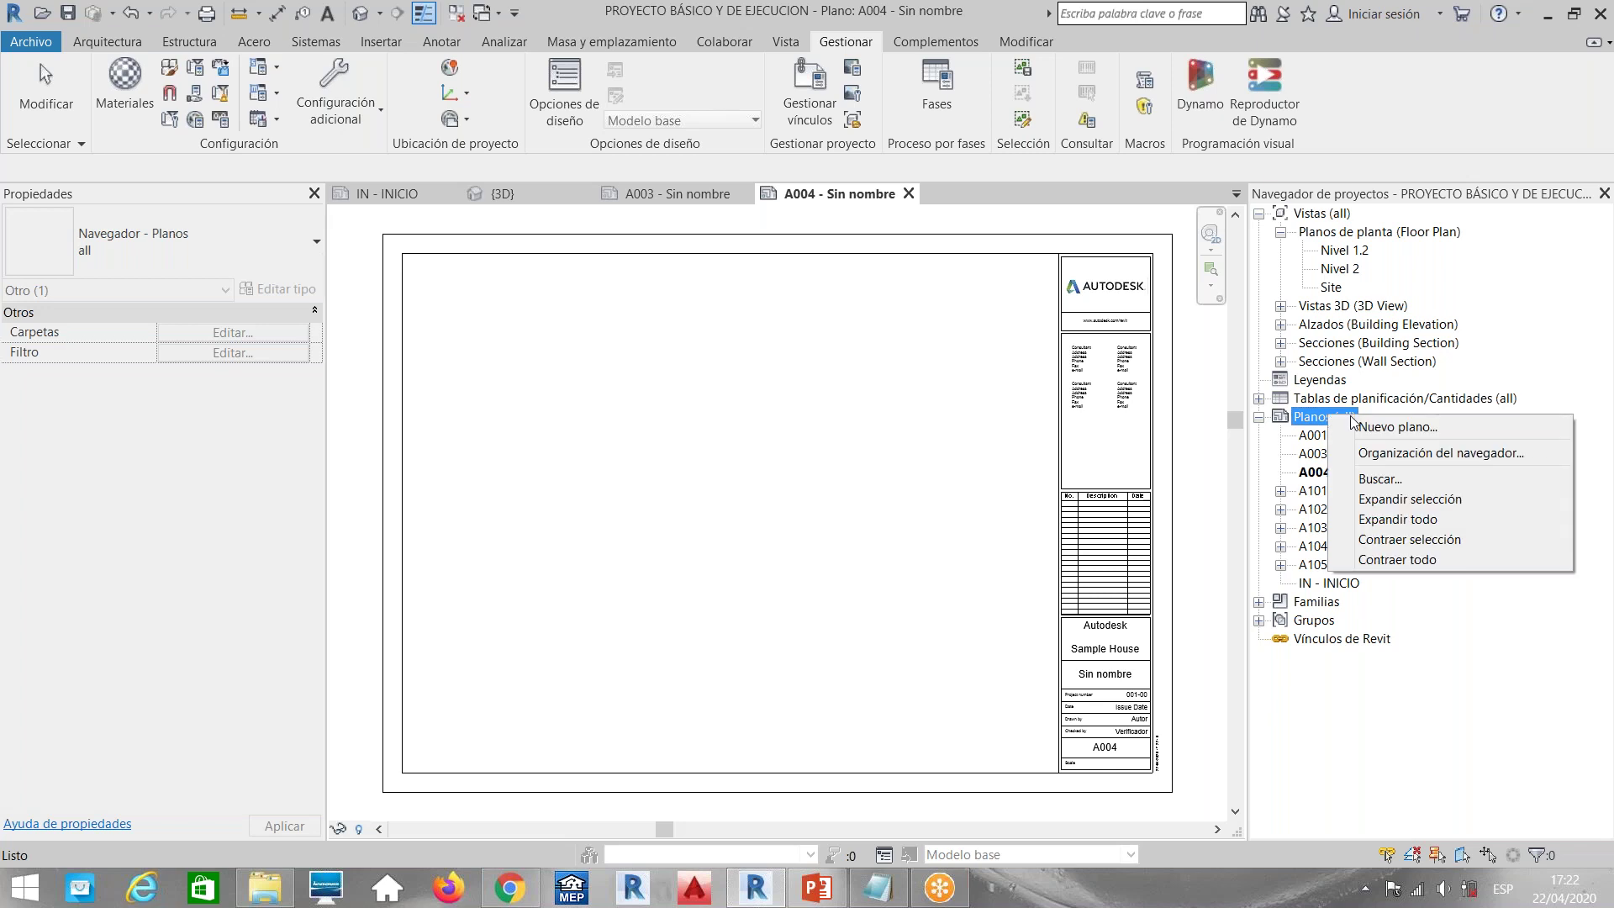
click(1381, 454)
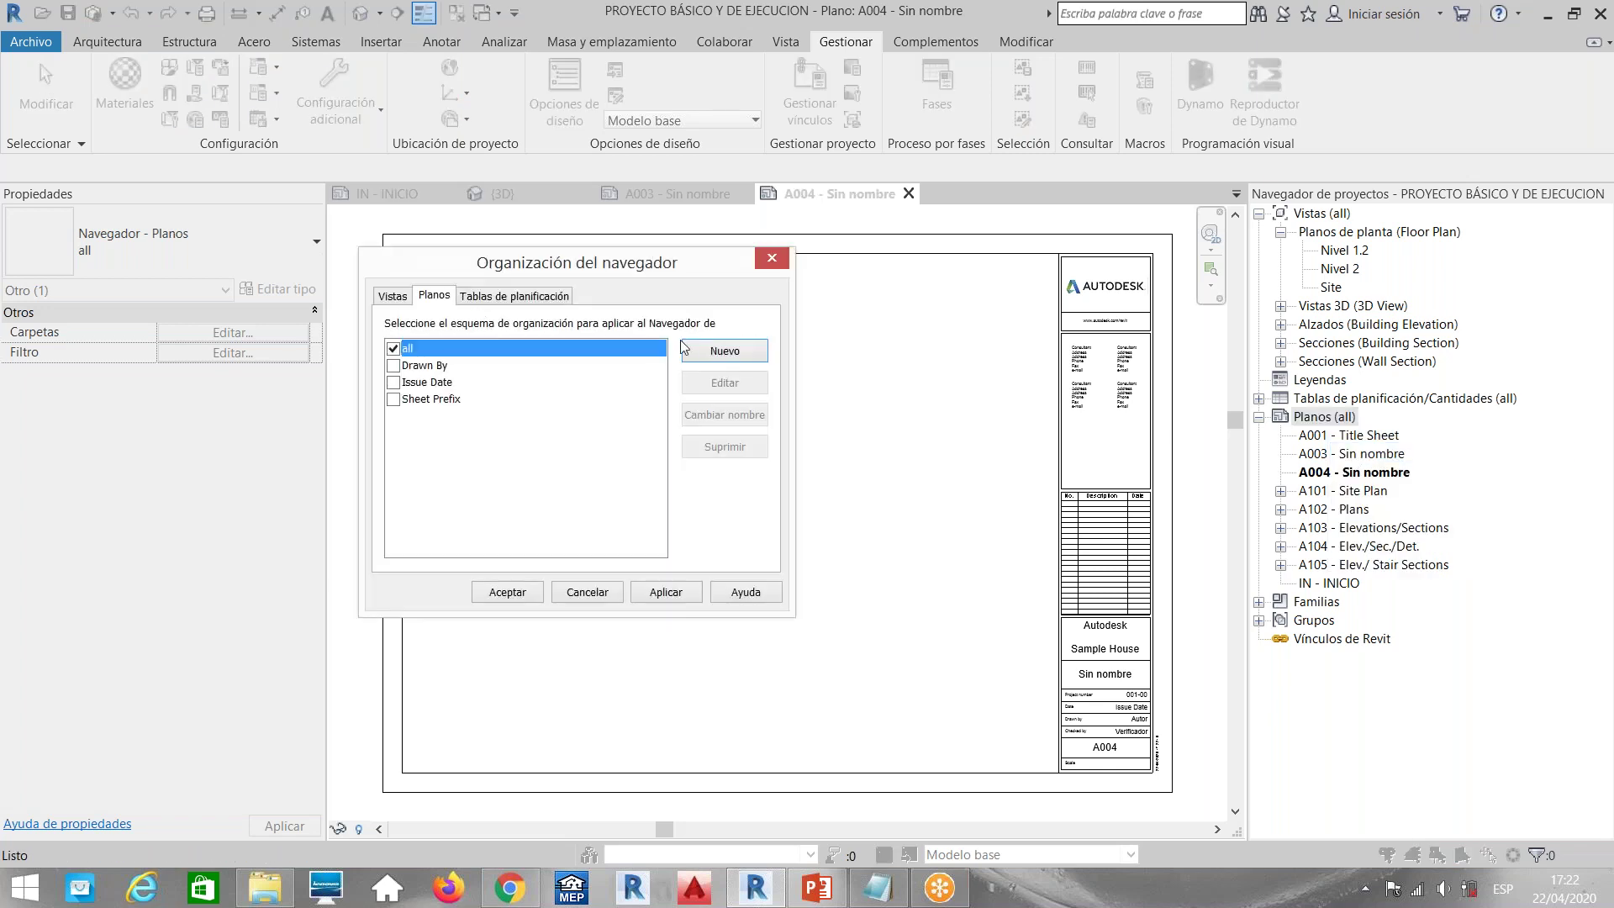
click(726, 351)
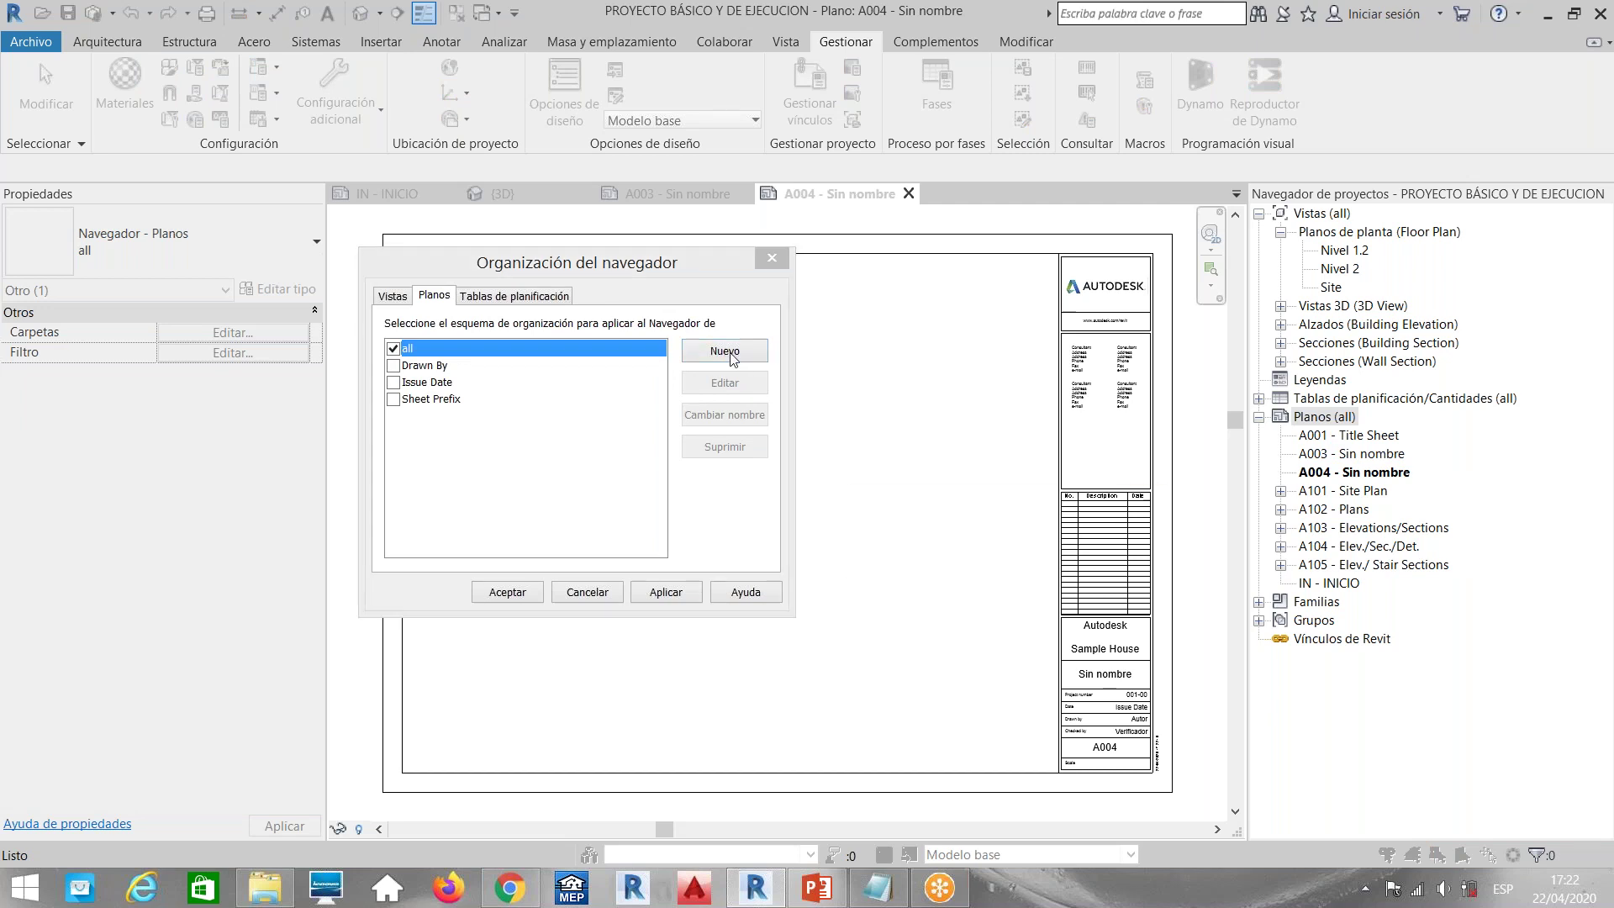
click(999, 548)
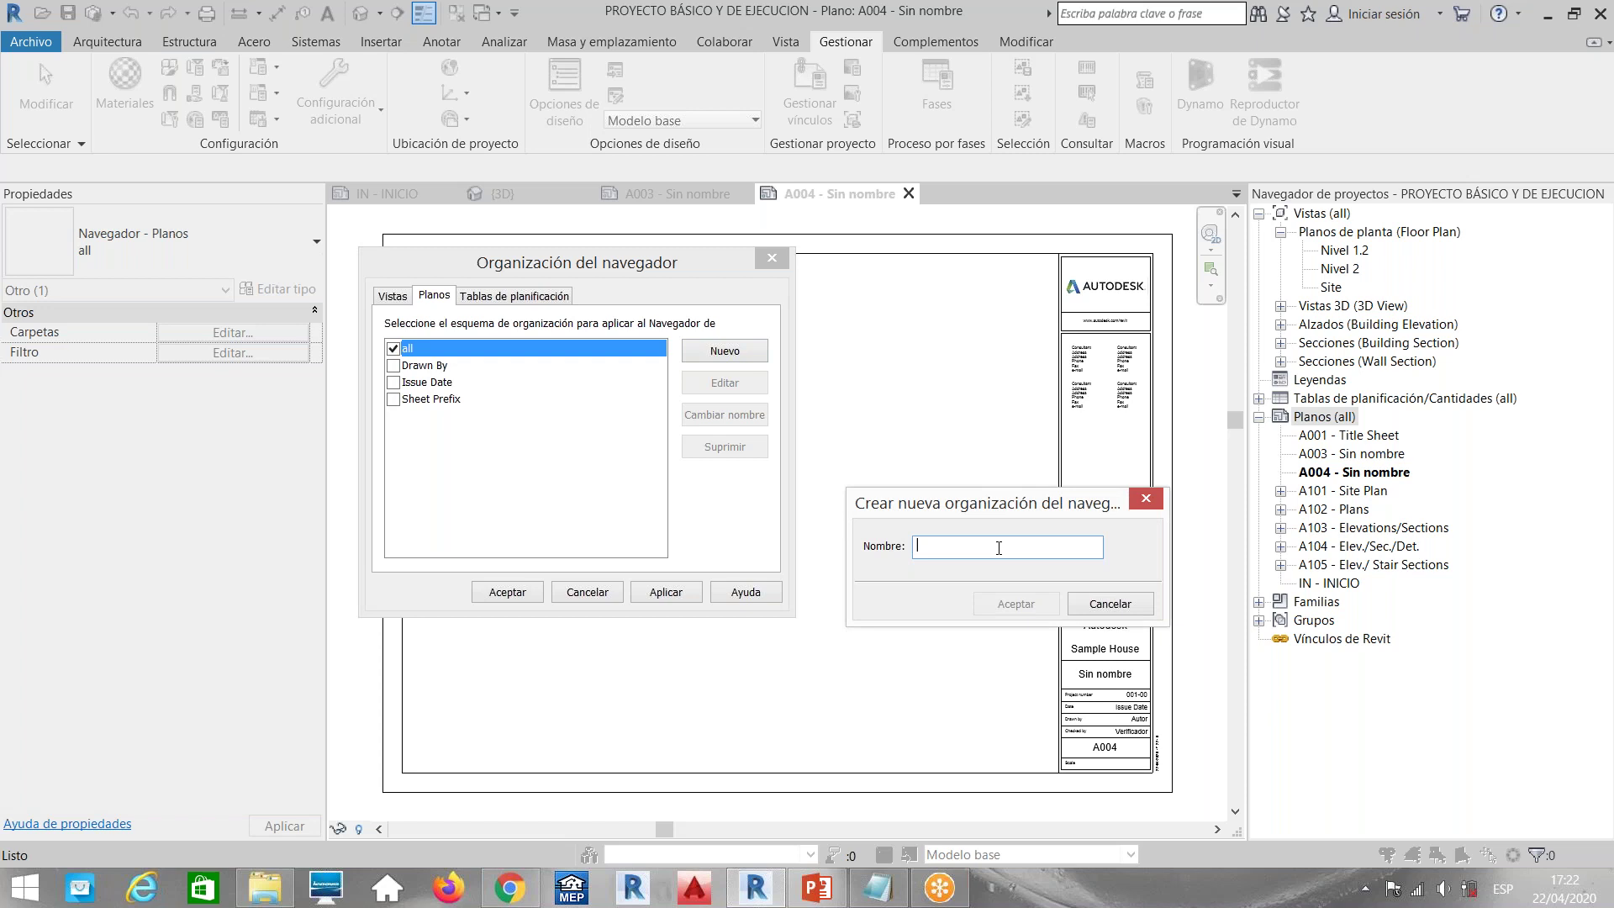
text(RF)
key(Return)
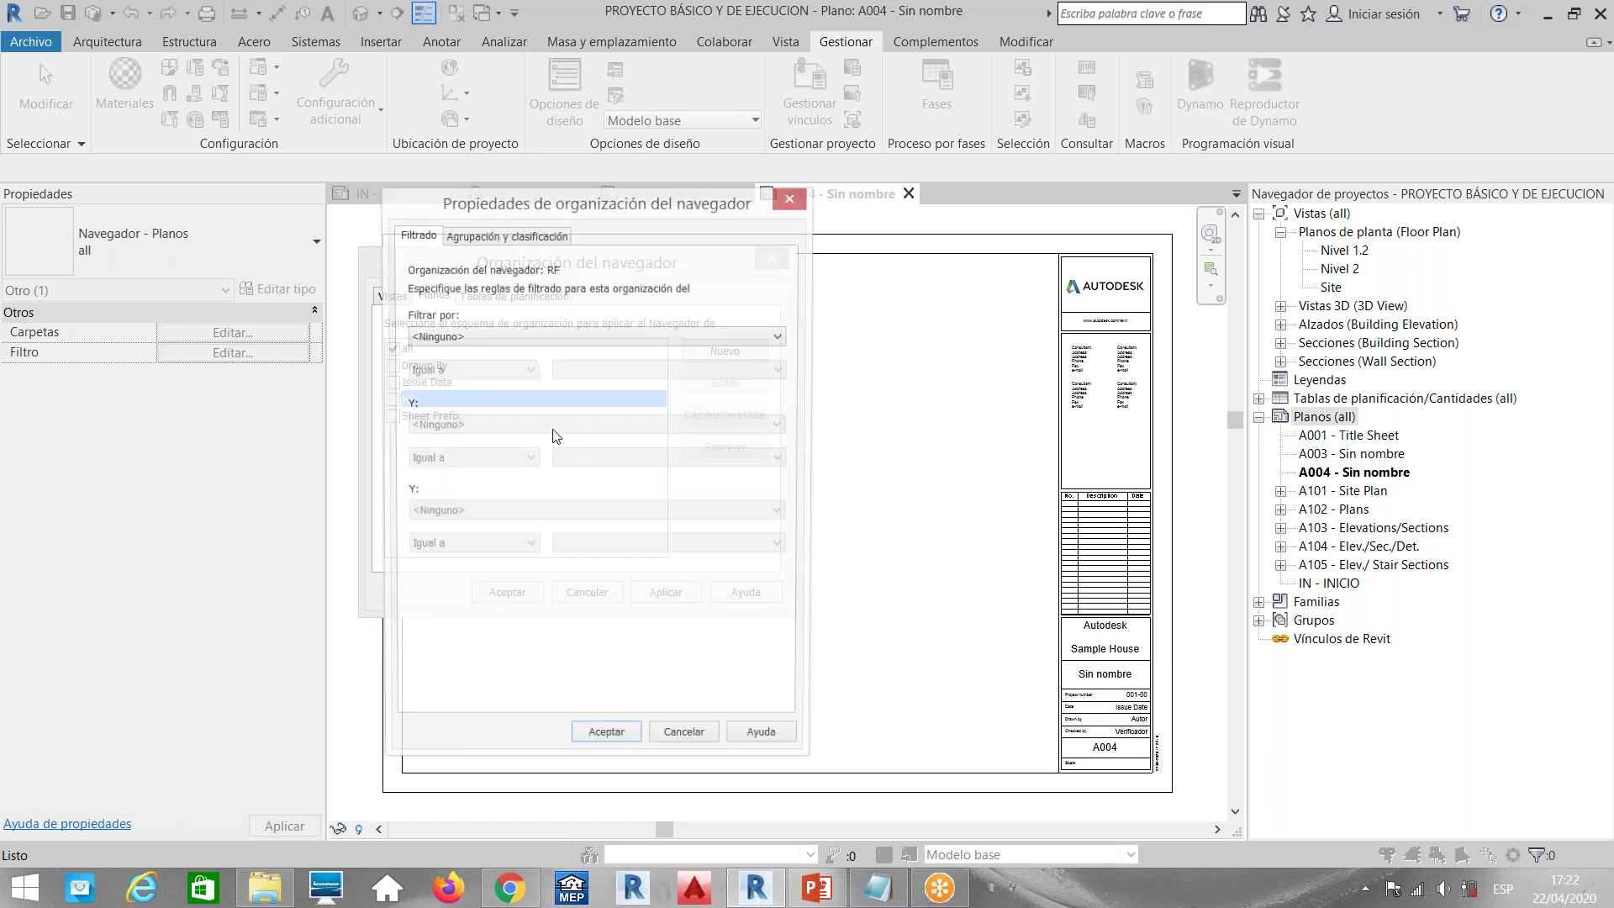
Group the RF organization by Grupo 1 using all characters, sorted by Número de plano in ascending order
drag(644, 212, 1024, 182)
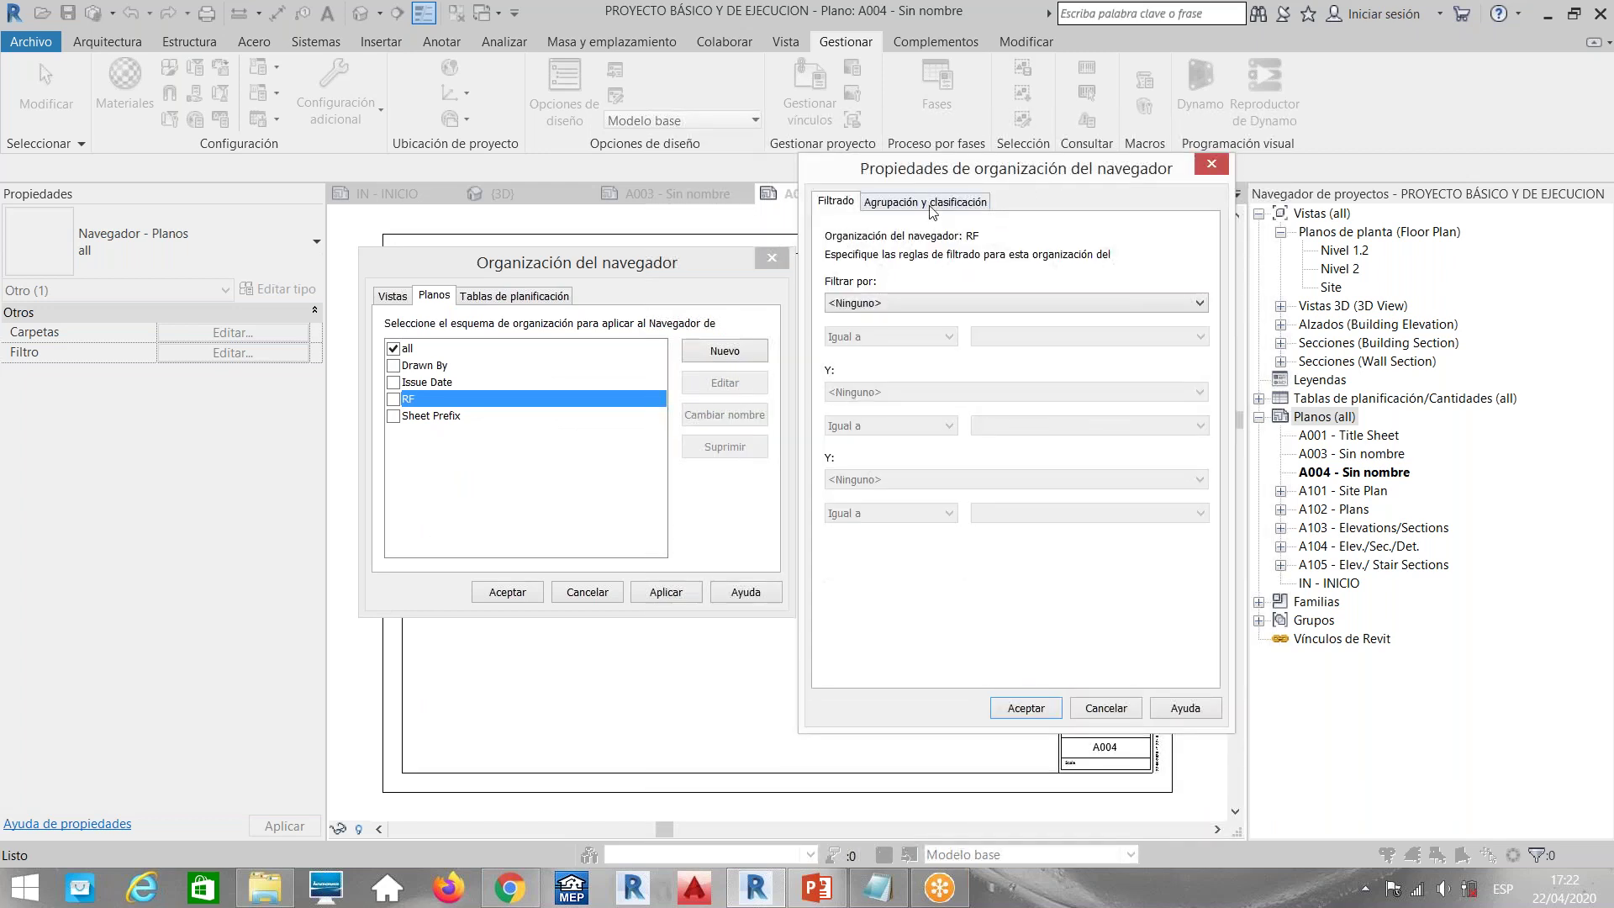
click(936, 207)
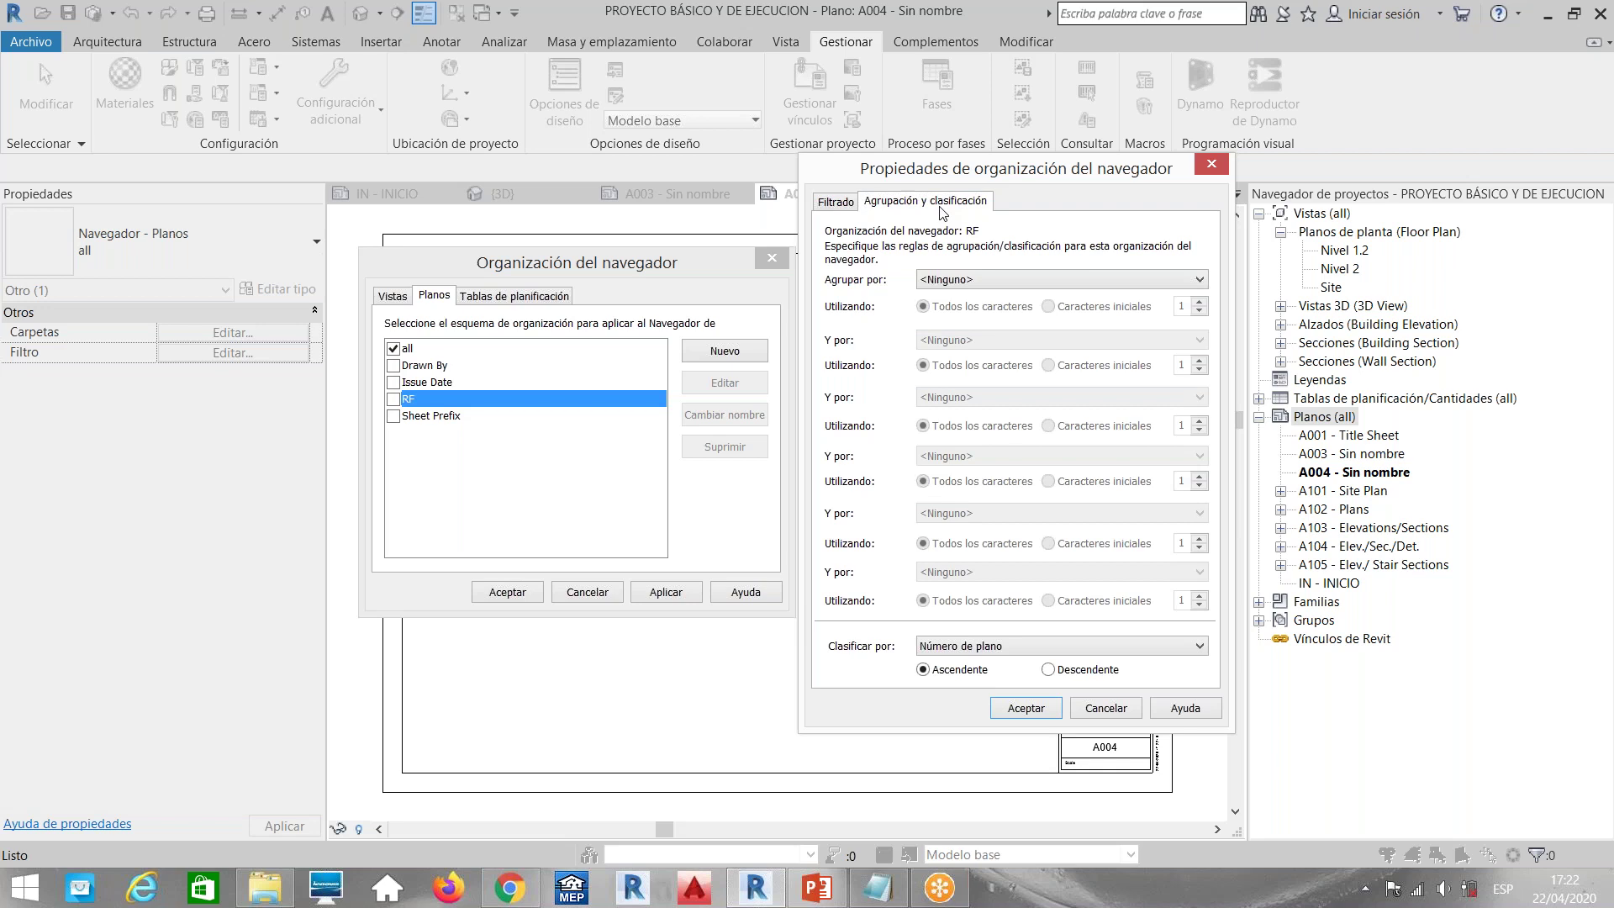
click(978, 283)
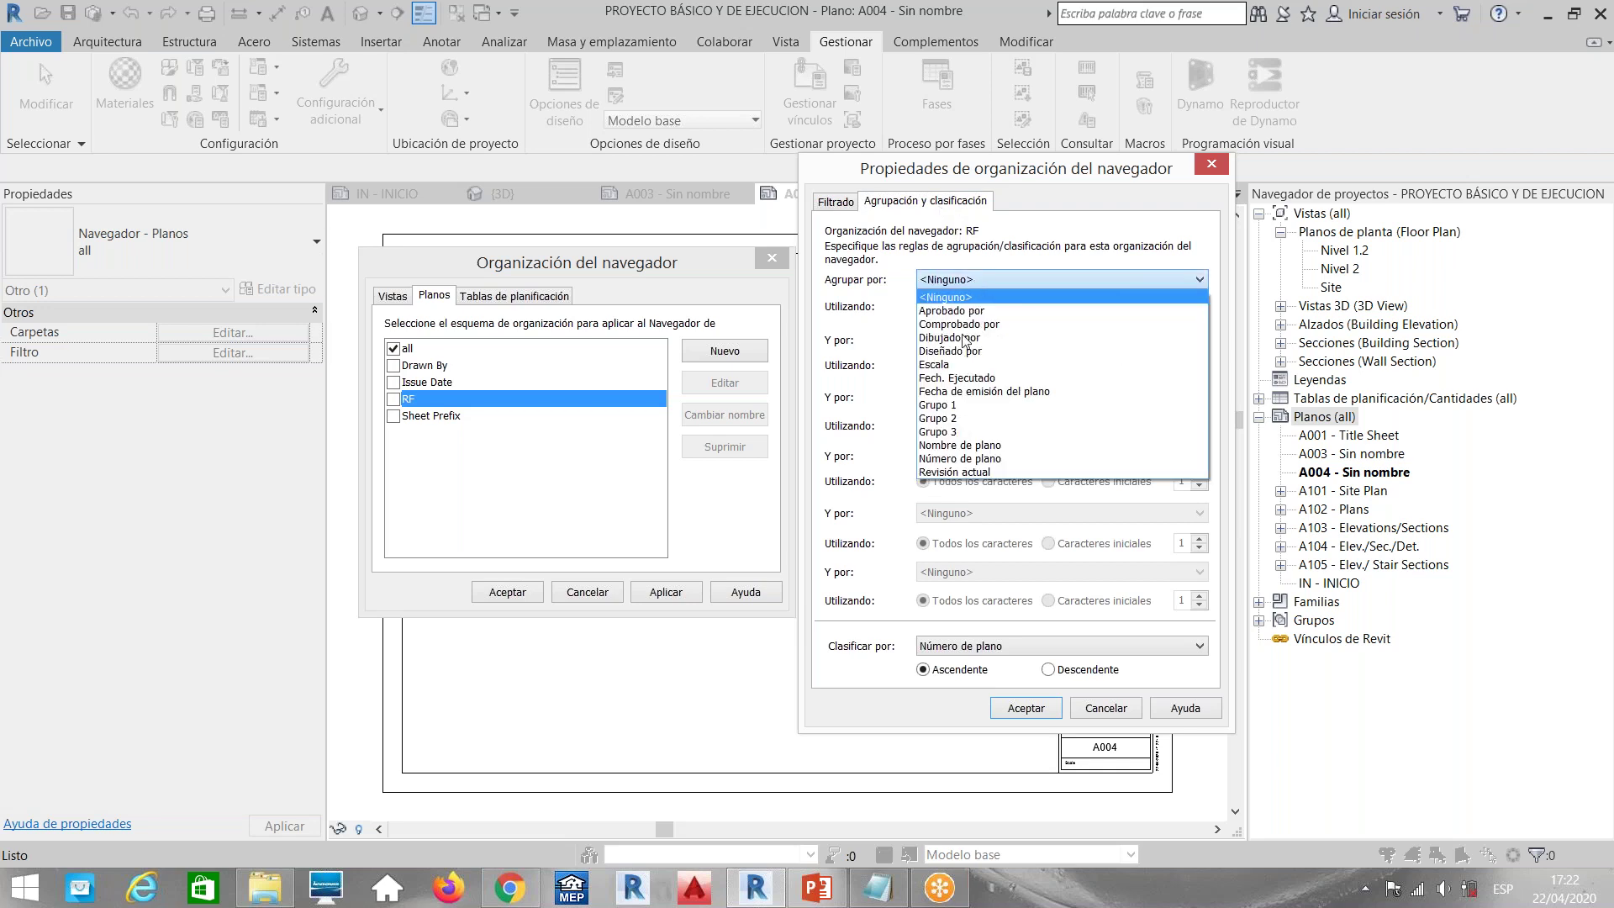
click(949, 407)
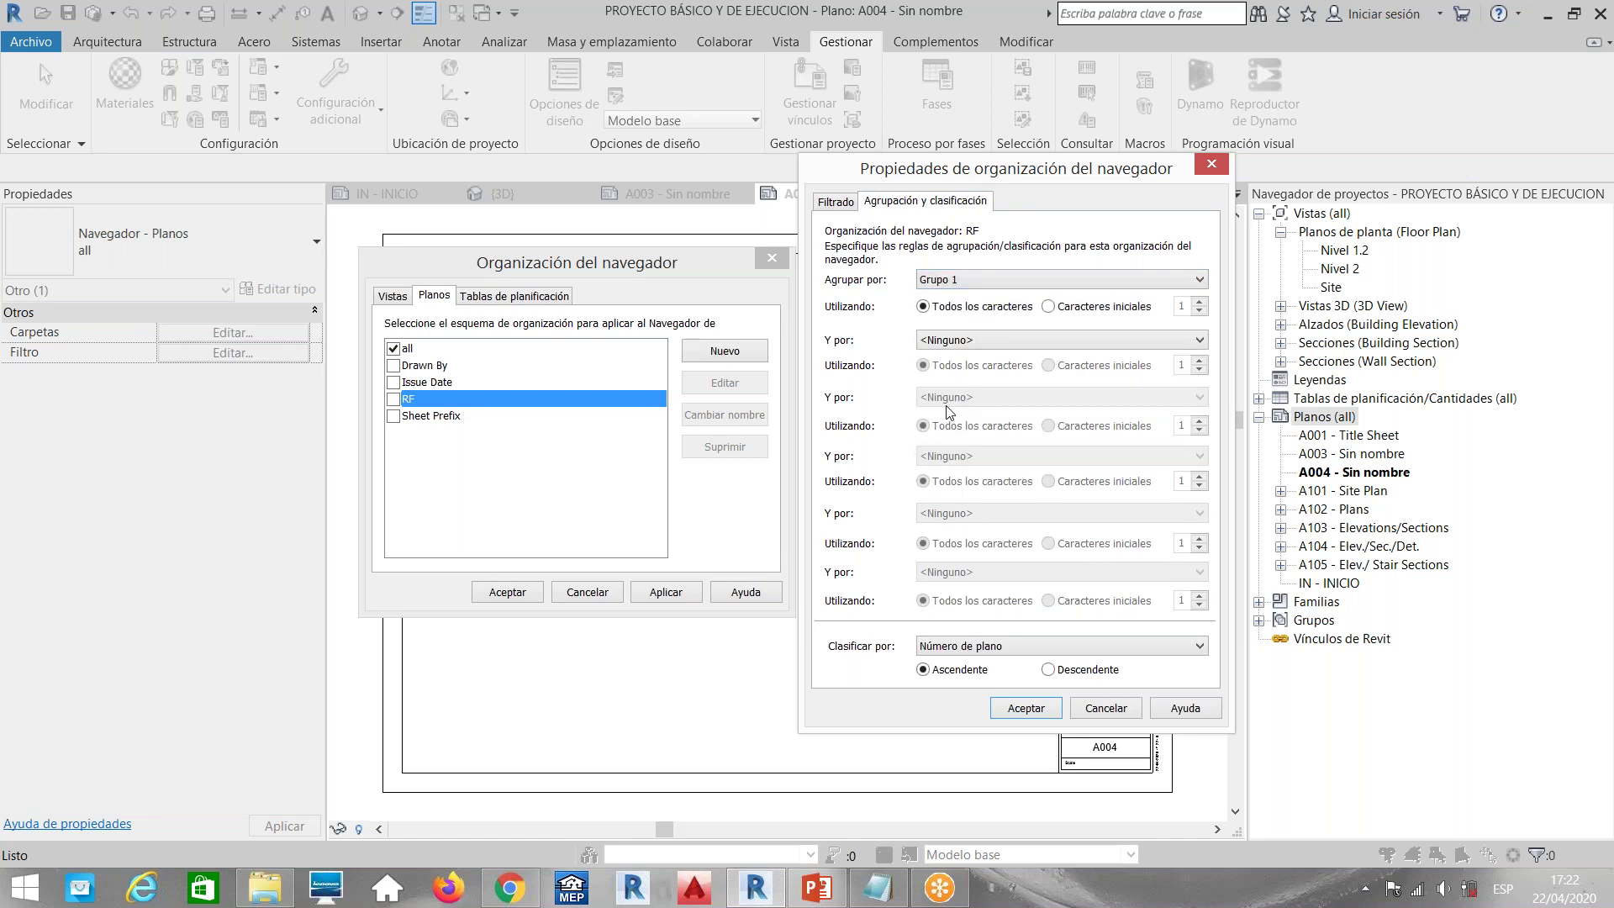
click(1025, 654)
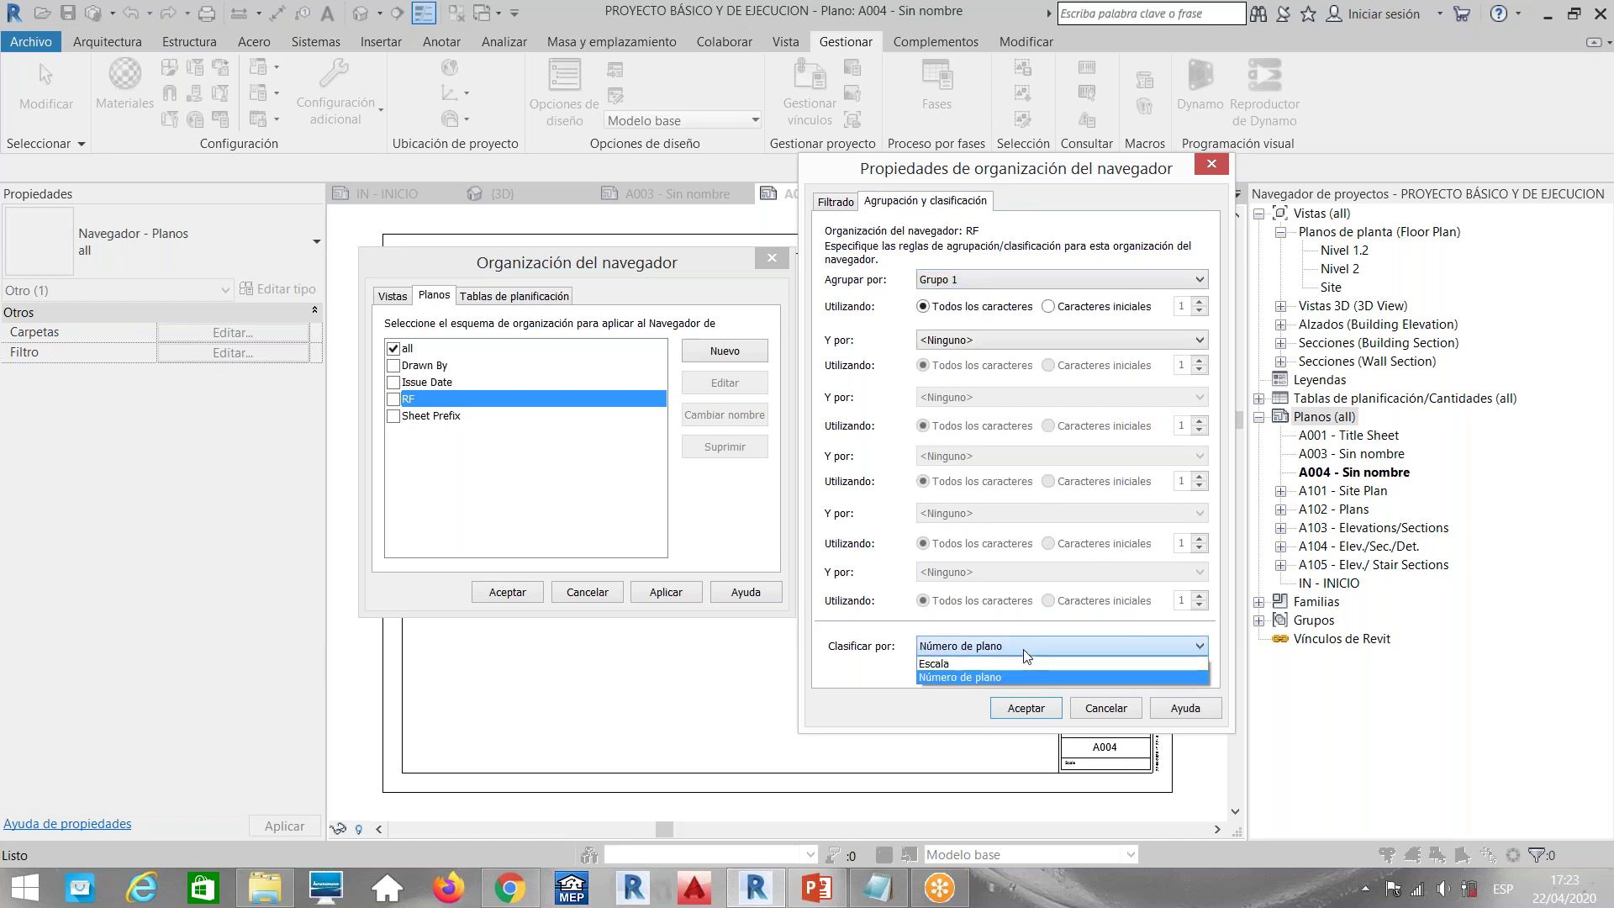
click(1022, 649)
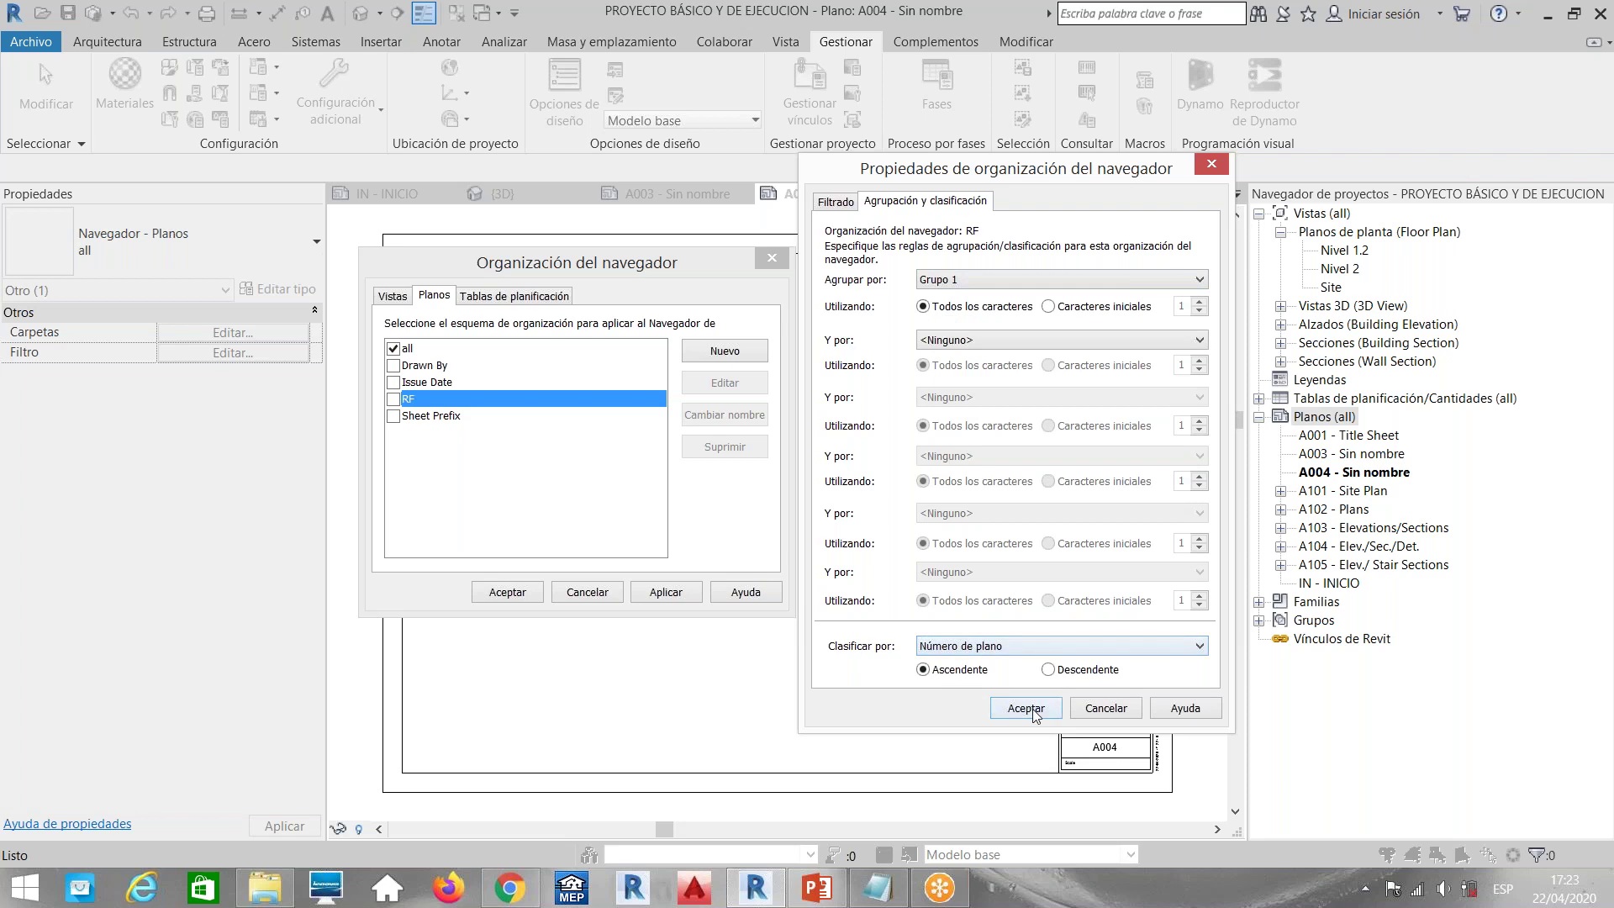
click(1026, 707)
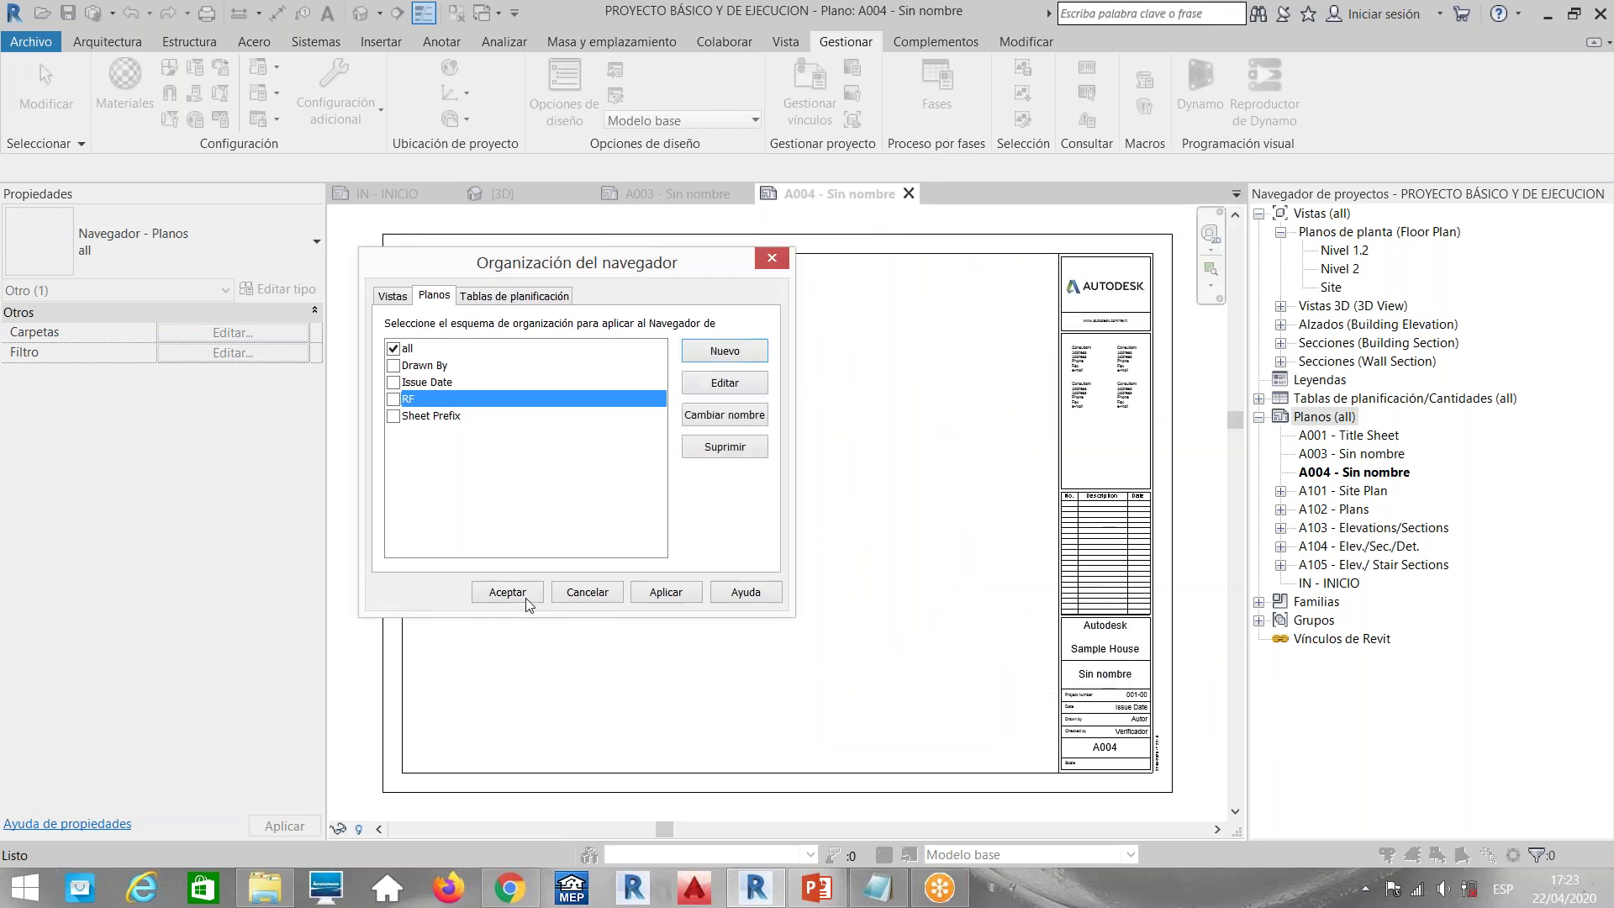
Apply the RF organization to the sheets and expand the Proyecto Básico and Proyecto Ejecución groups in the project browser
click(393, 399)
click(508, 592)
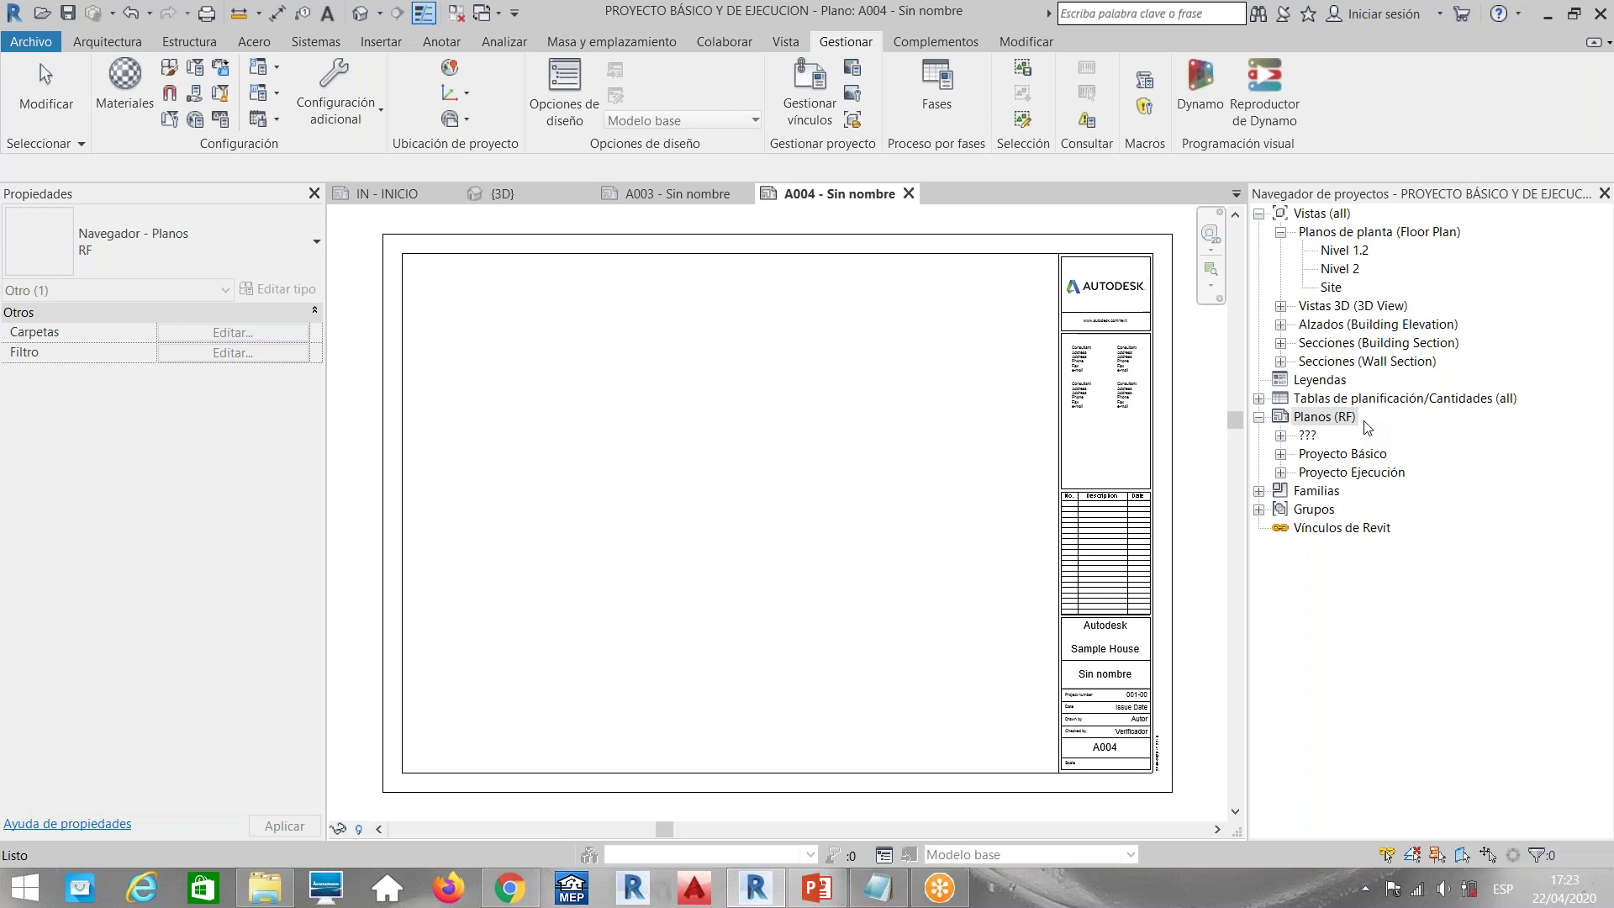
click(1333, 457)
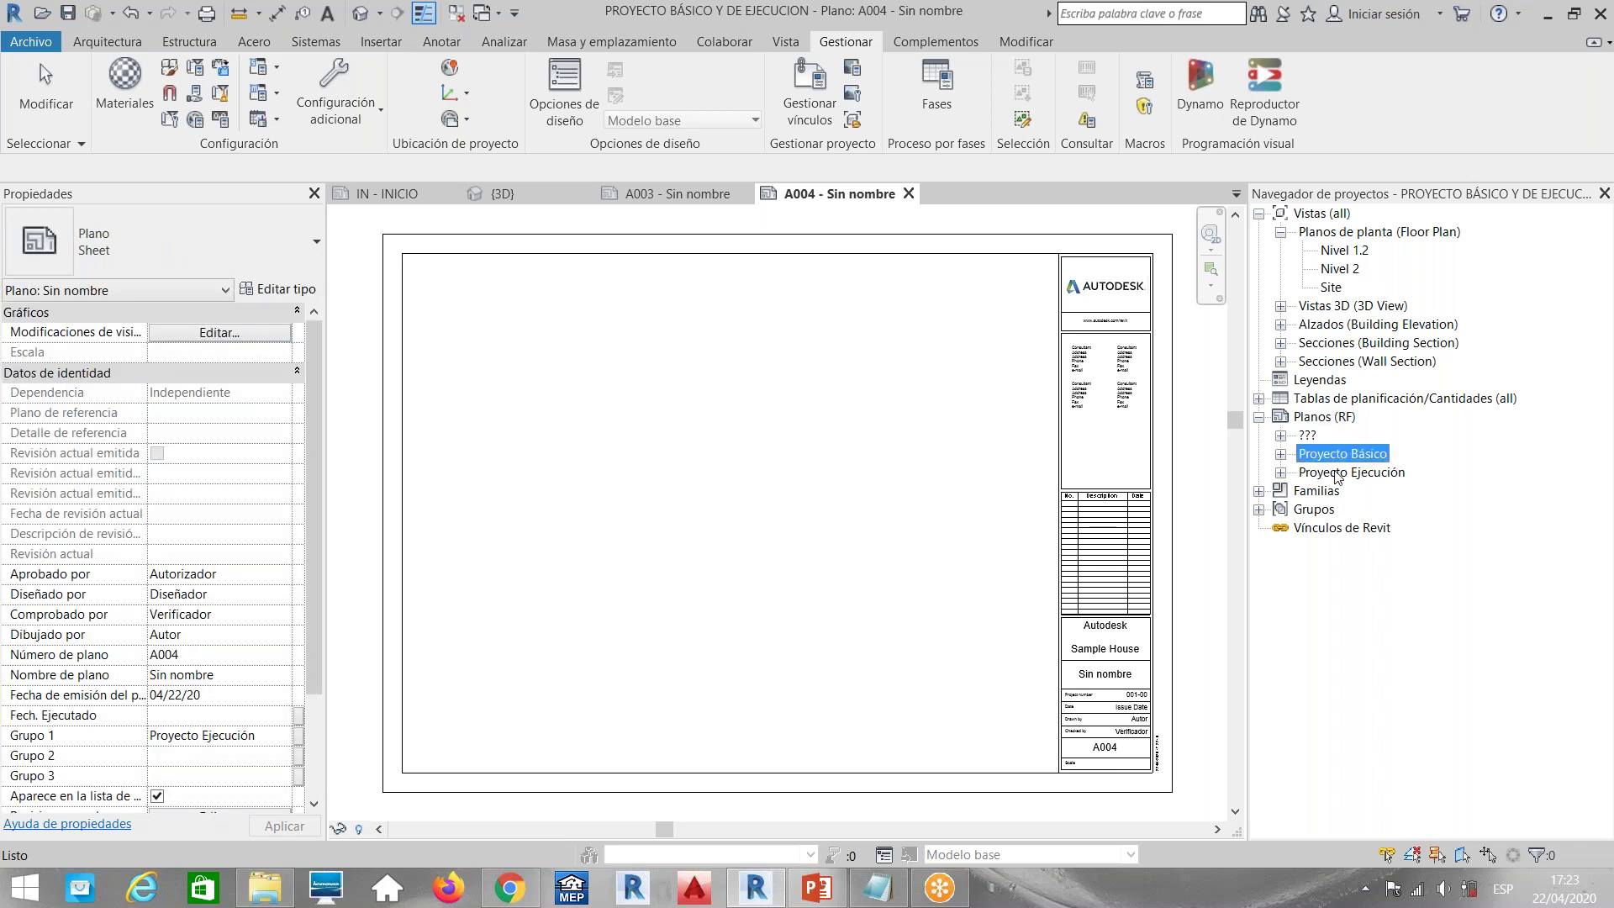
click(1282, 454)
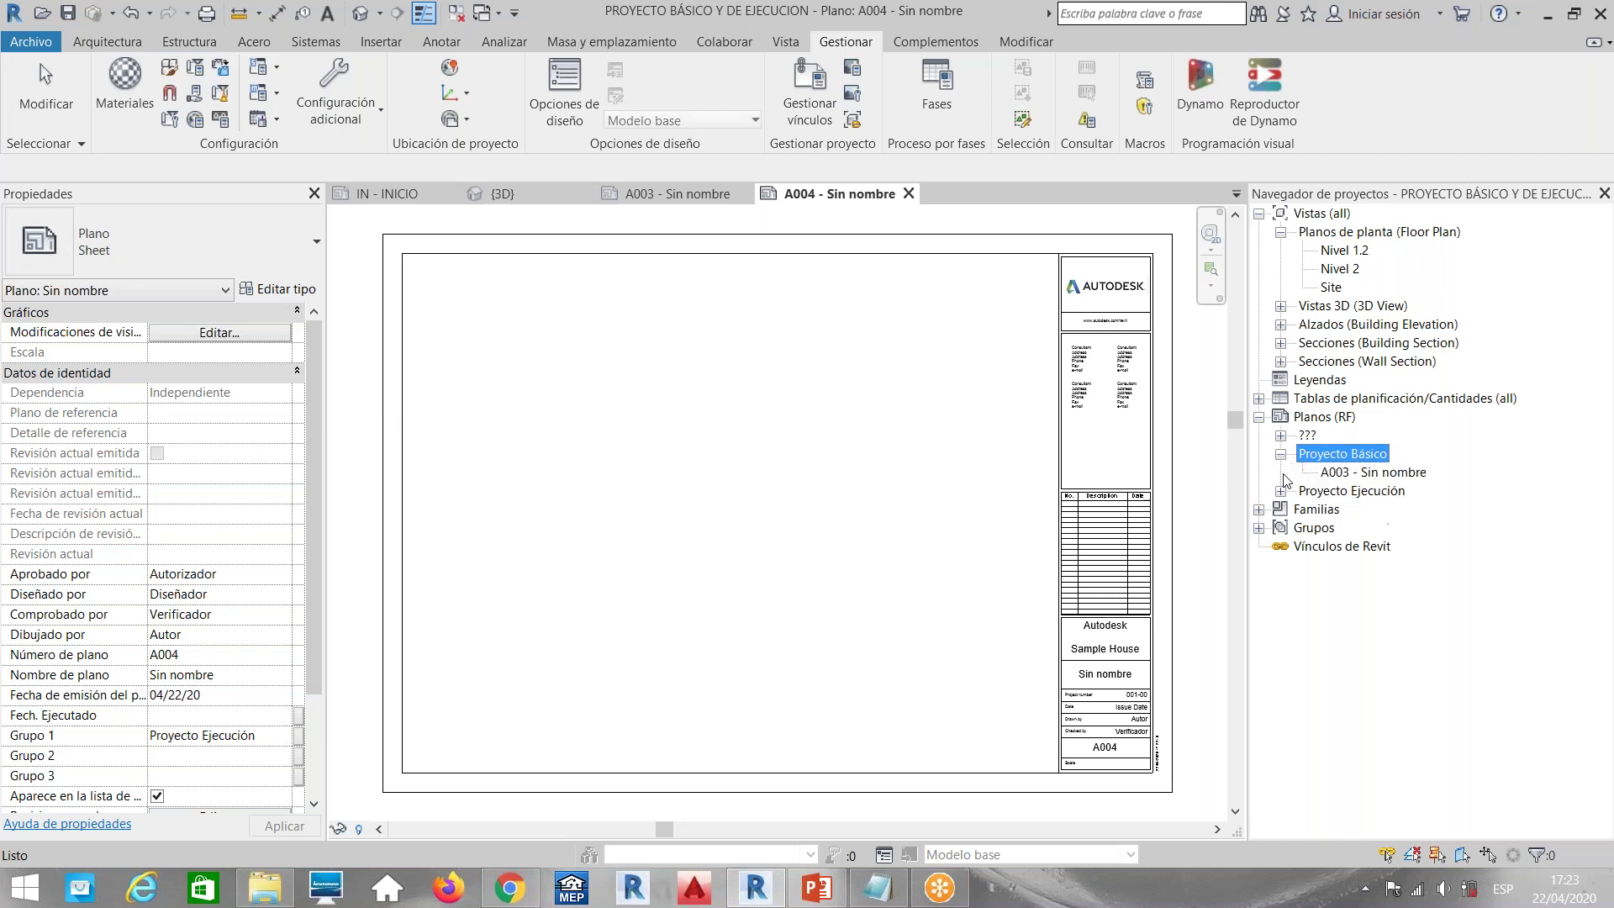
click(1281, 491)
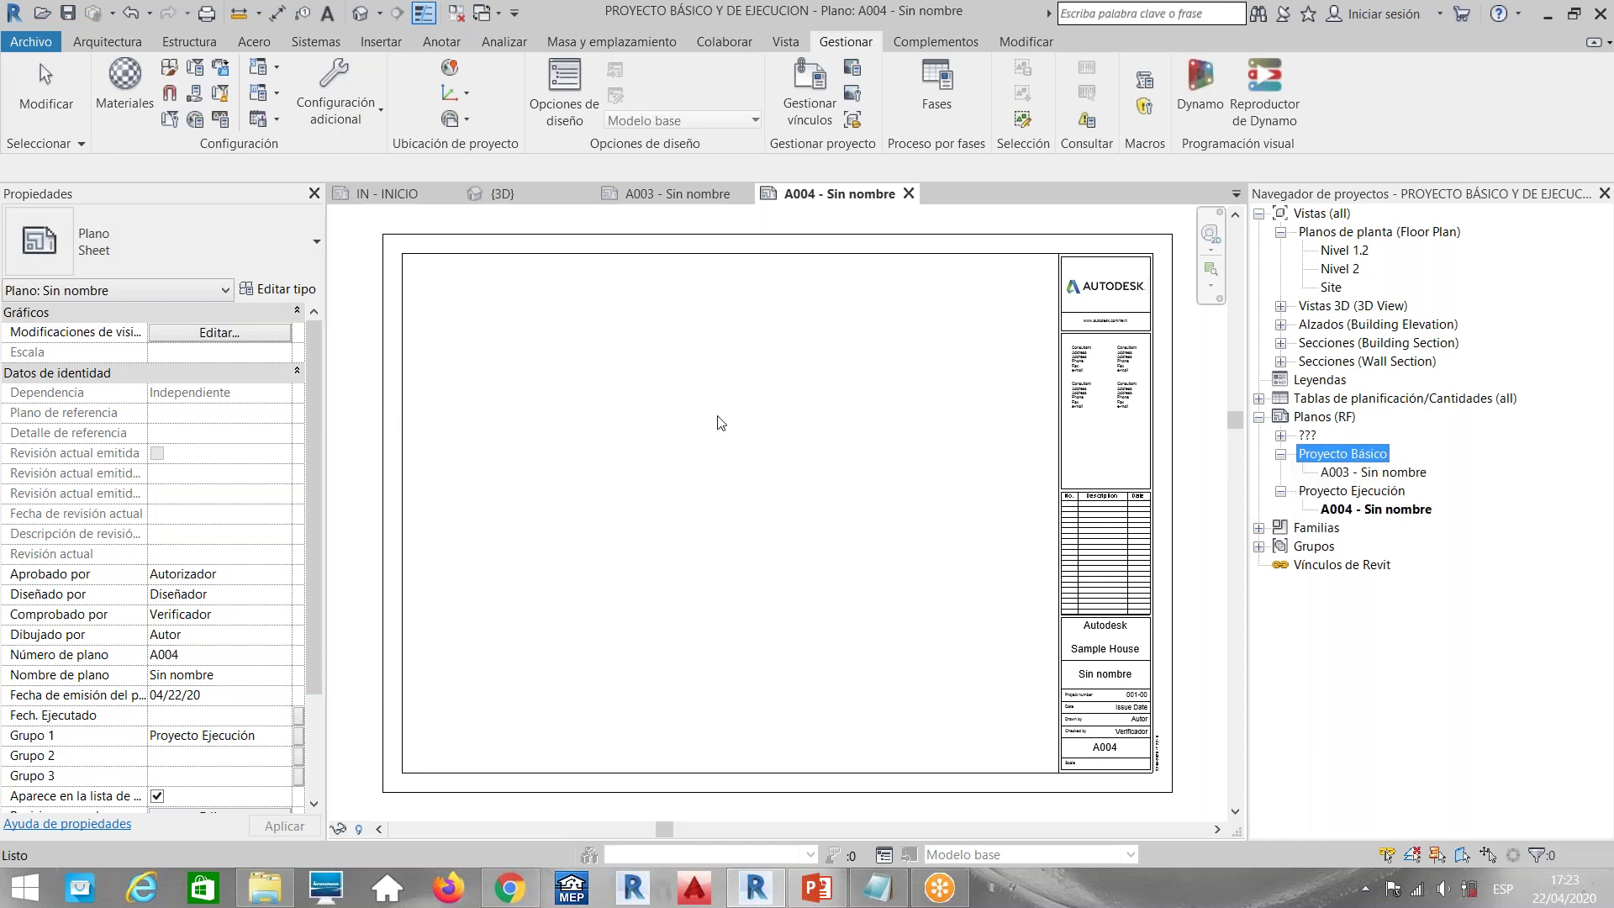
Switch to Chrome to check the situation, emplacement and urbanization plans in the building code PDF, and return to Revit
click(520, 896)
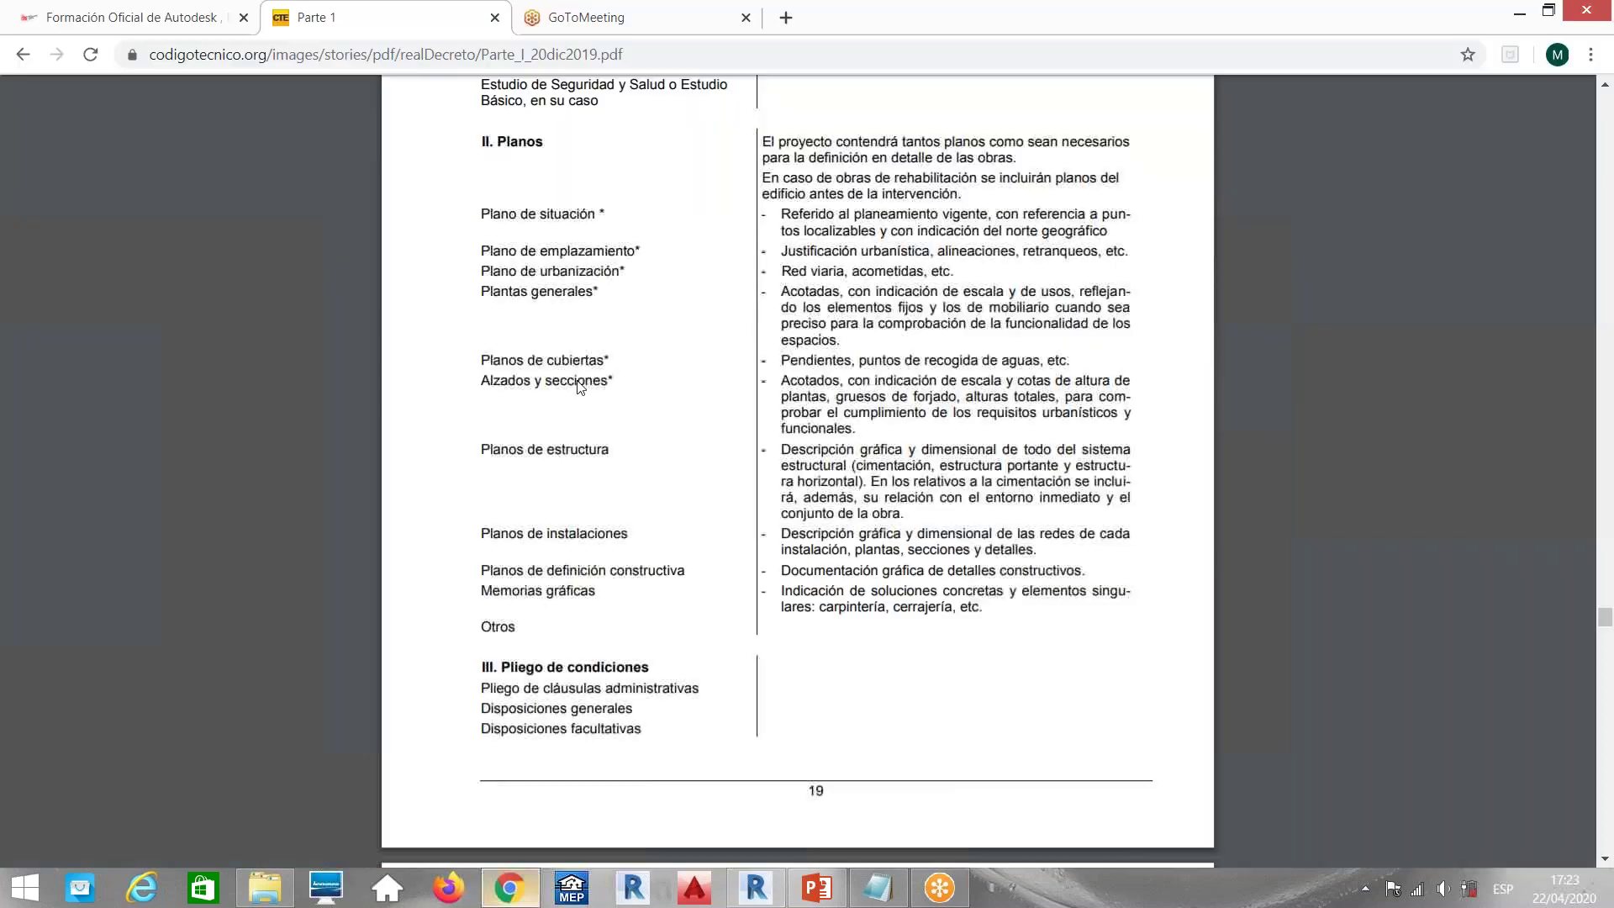
drag(487, 214, 615, 272)
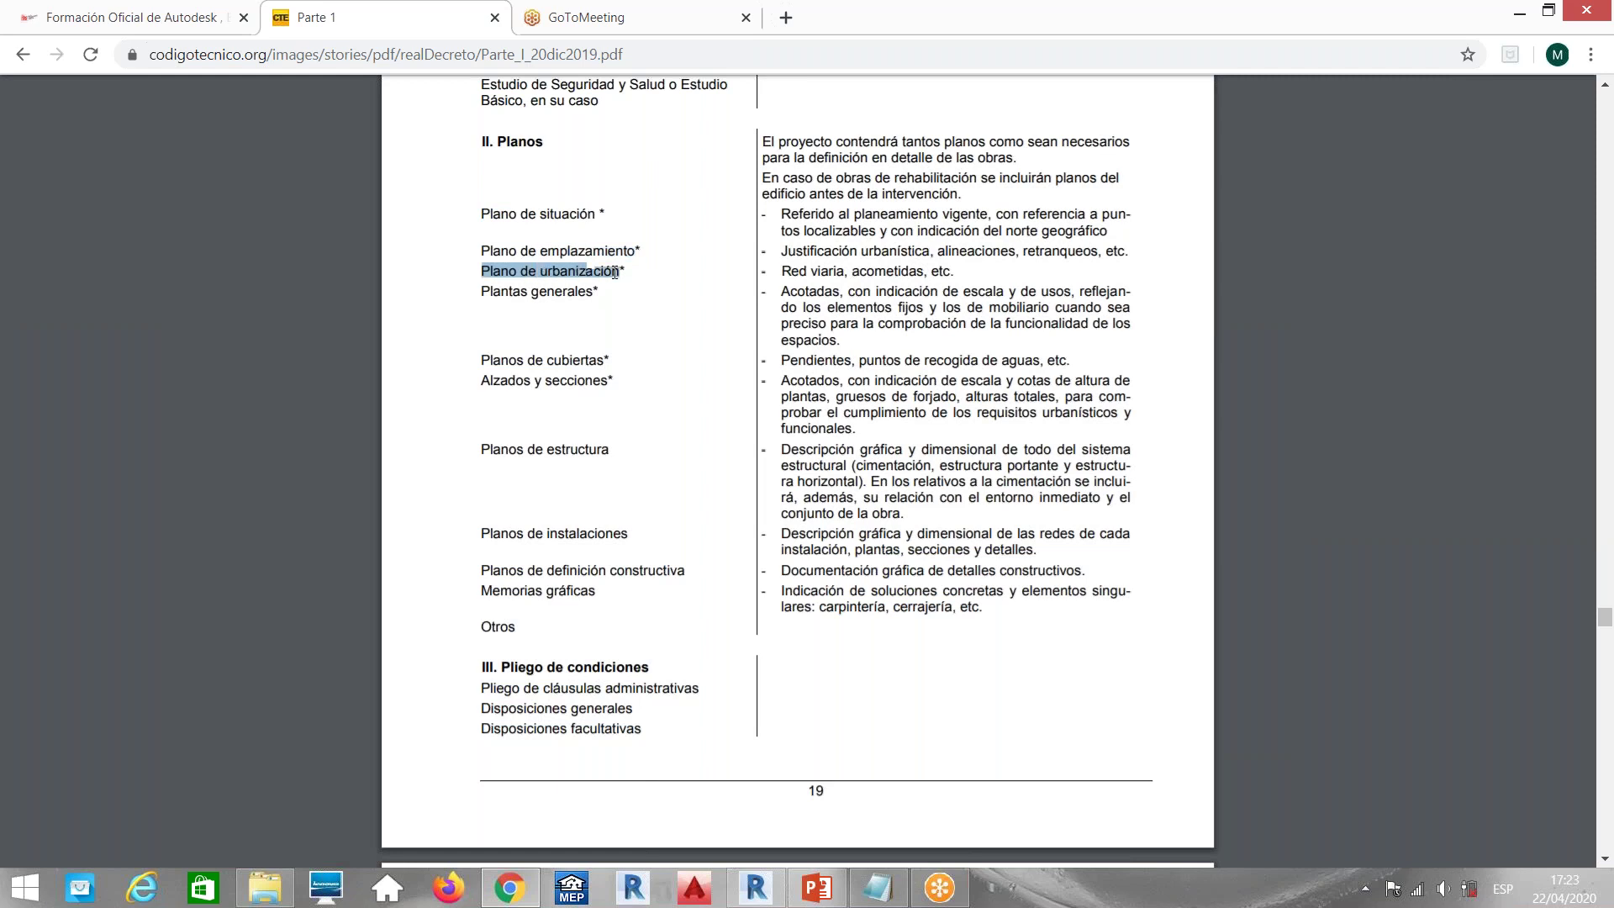
click(772, 898)
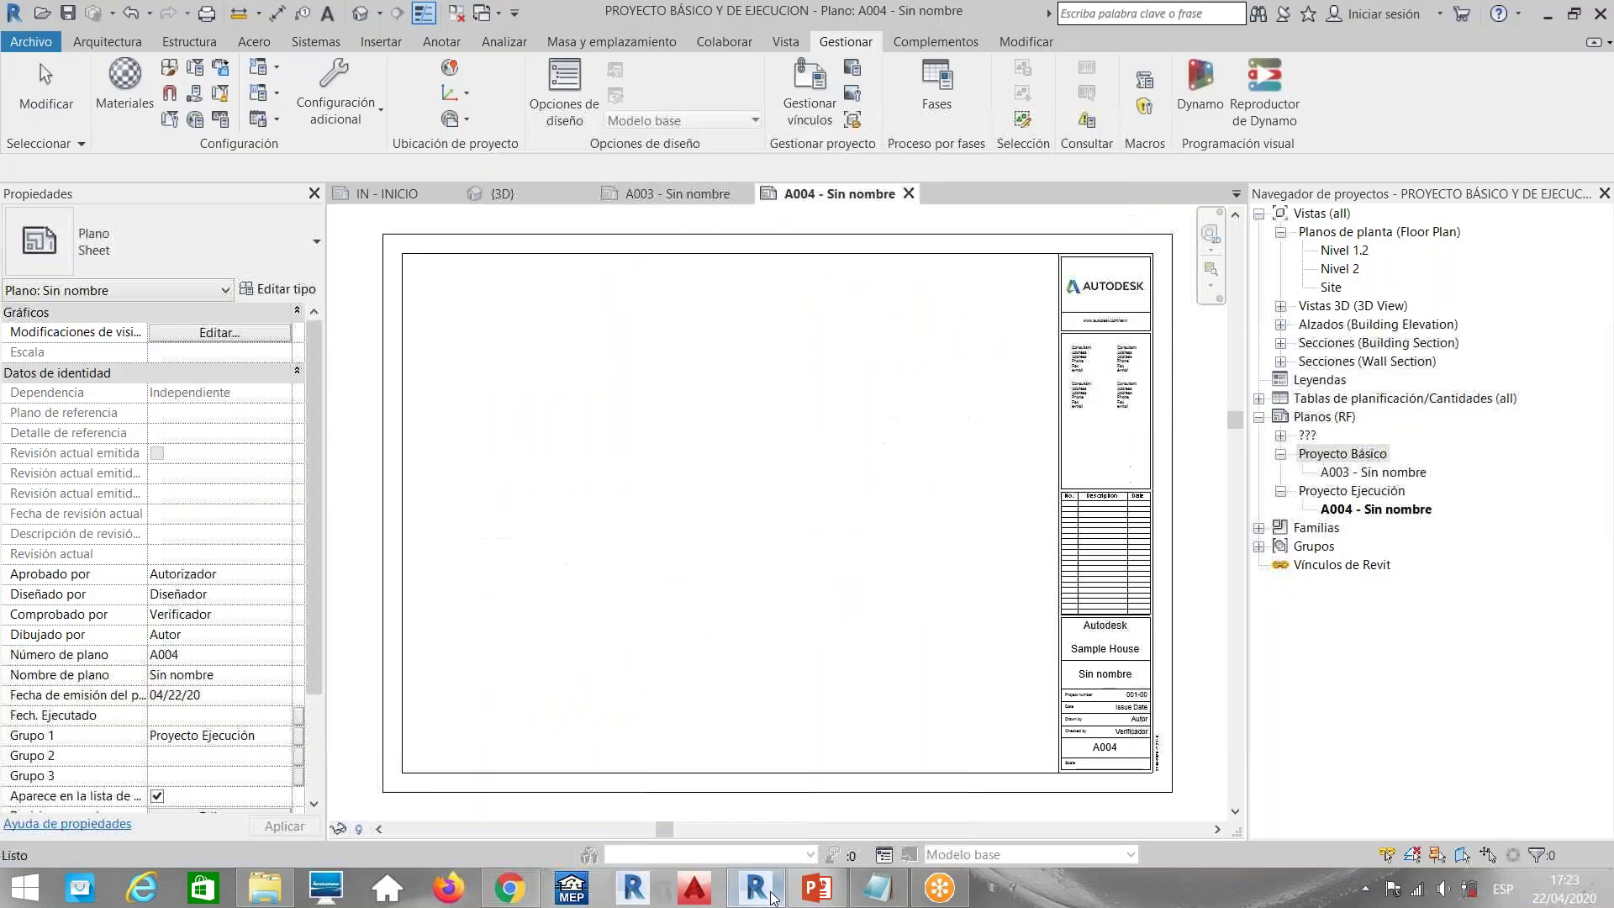
Set Grupo 2 of sheet A003 under Proyecto Básico to Arquitectura
click(1372, 473)
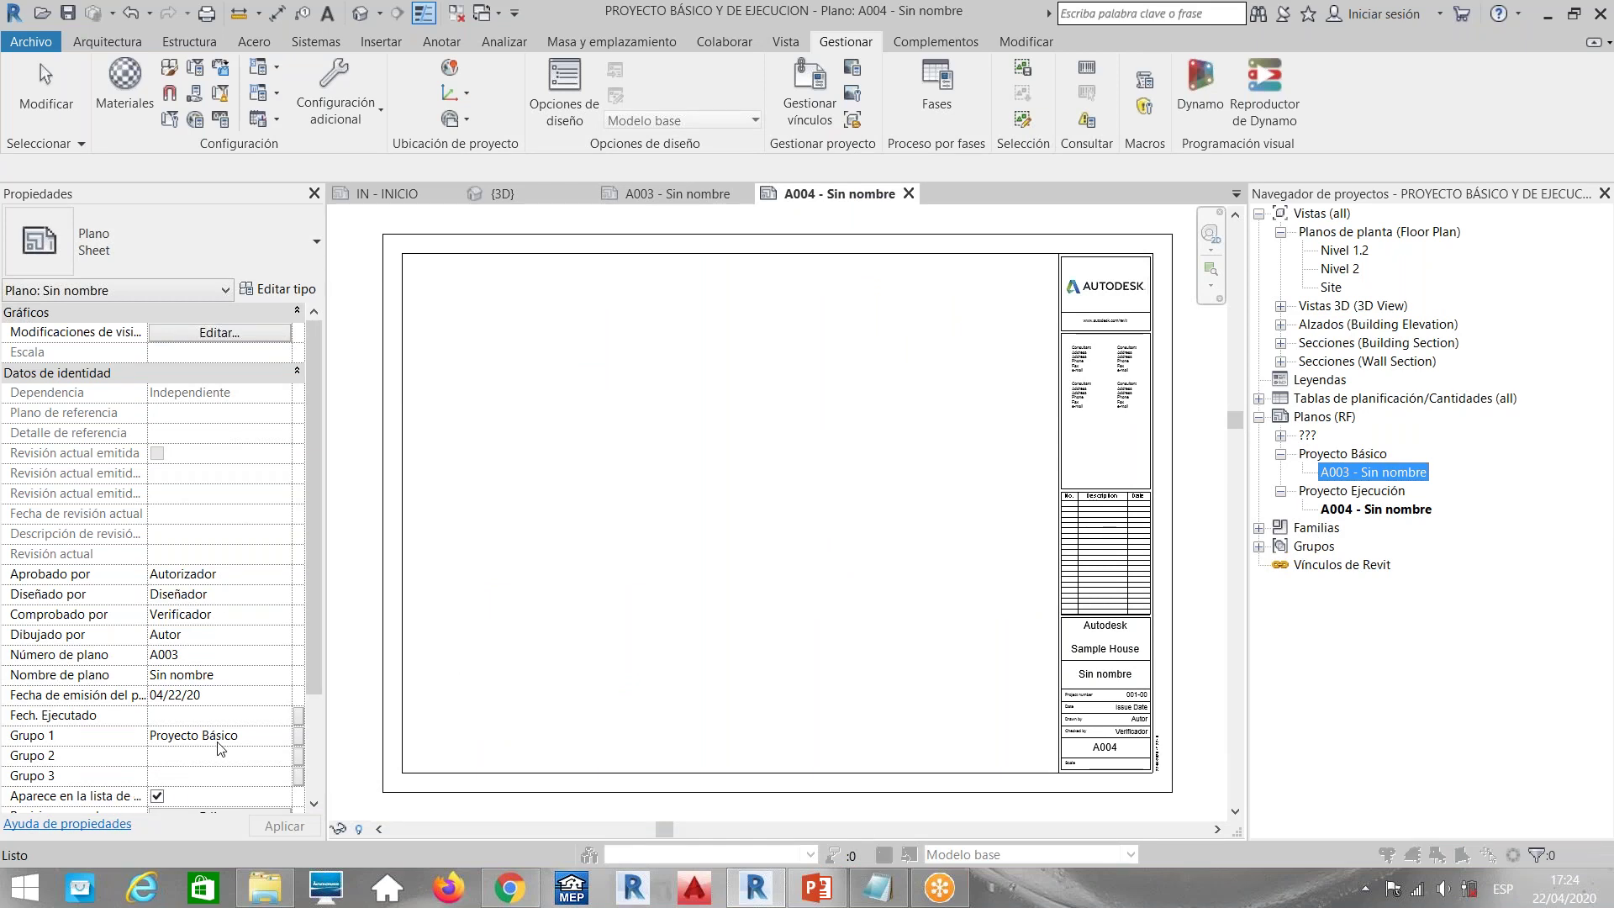
key(F2)
key(Escape)
click(265, 755)
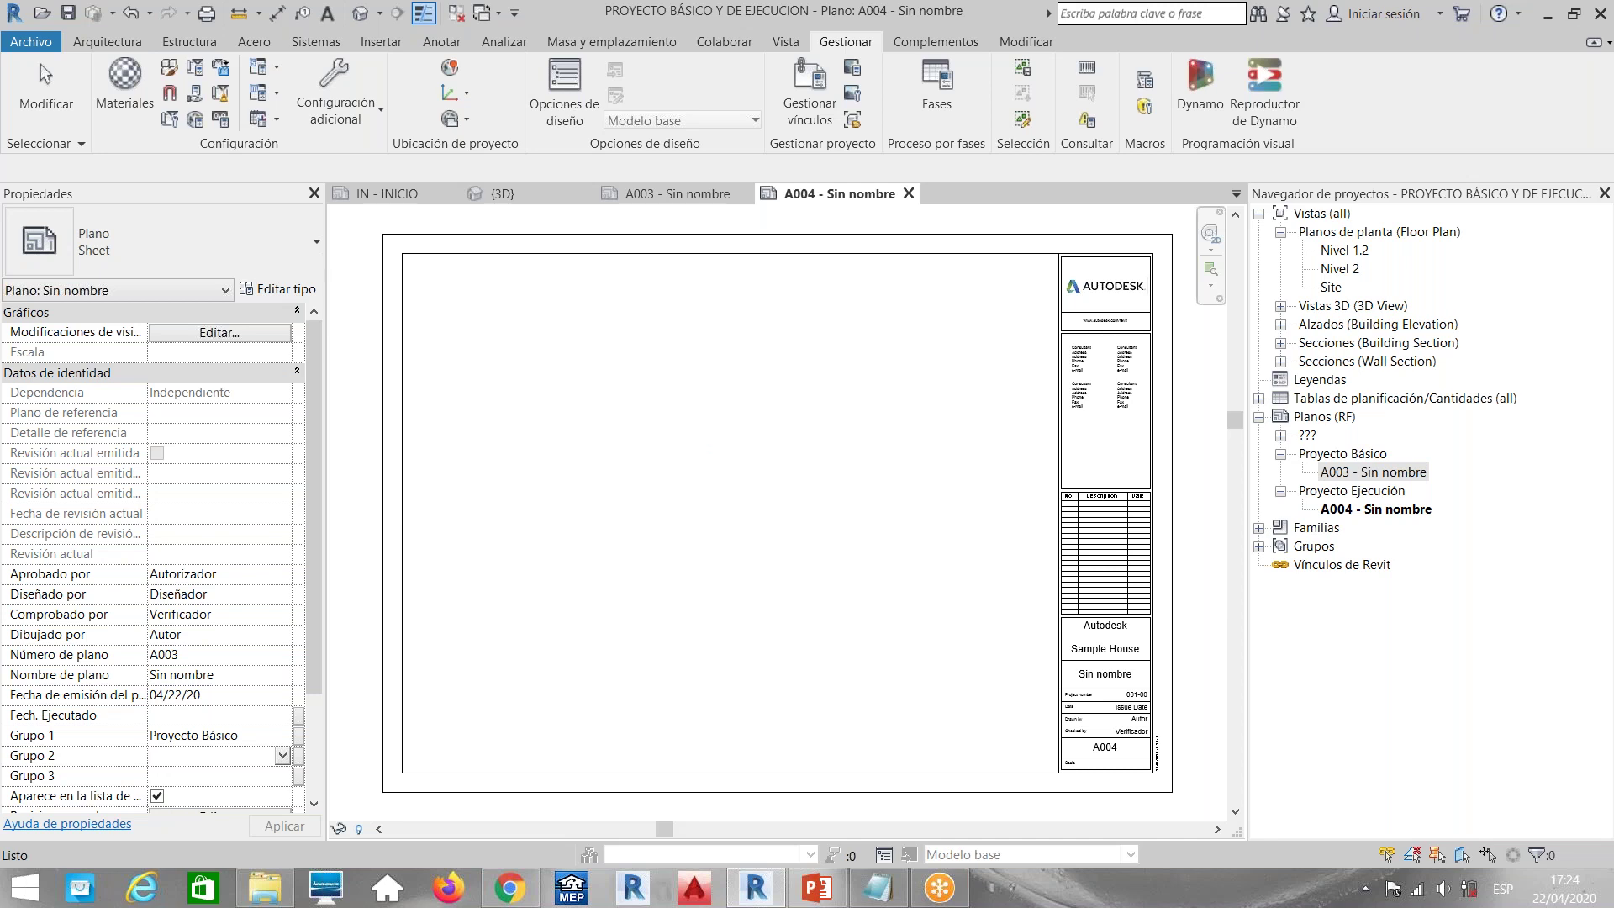
text(Arquitectura)
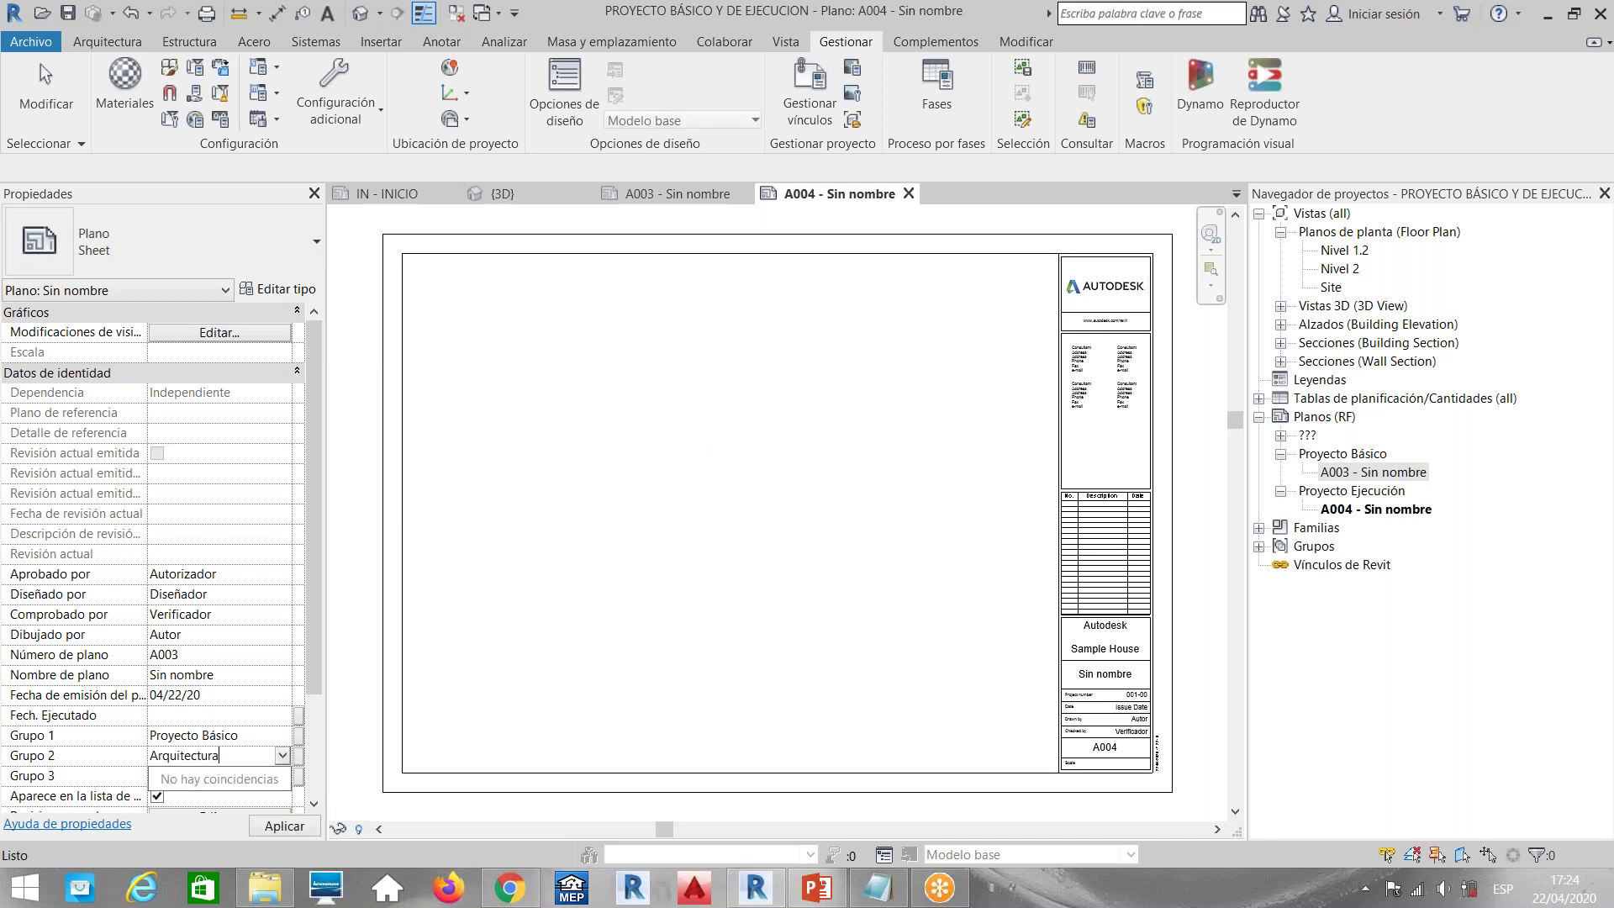
click(642, 573)
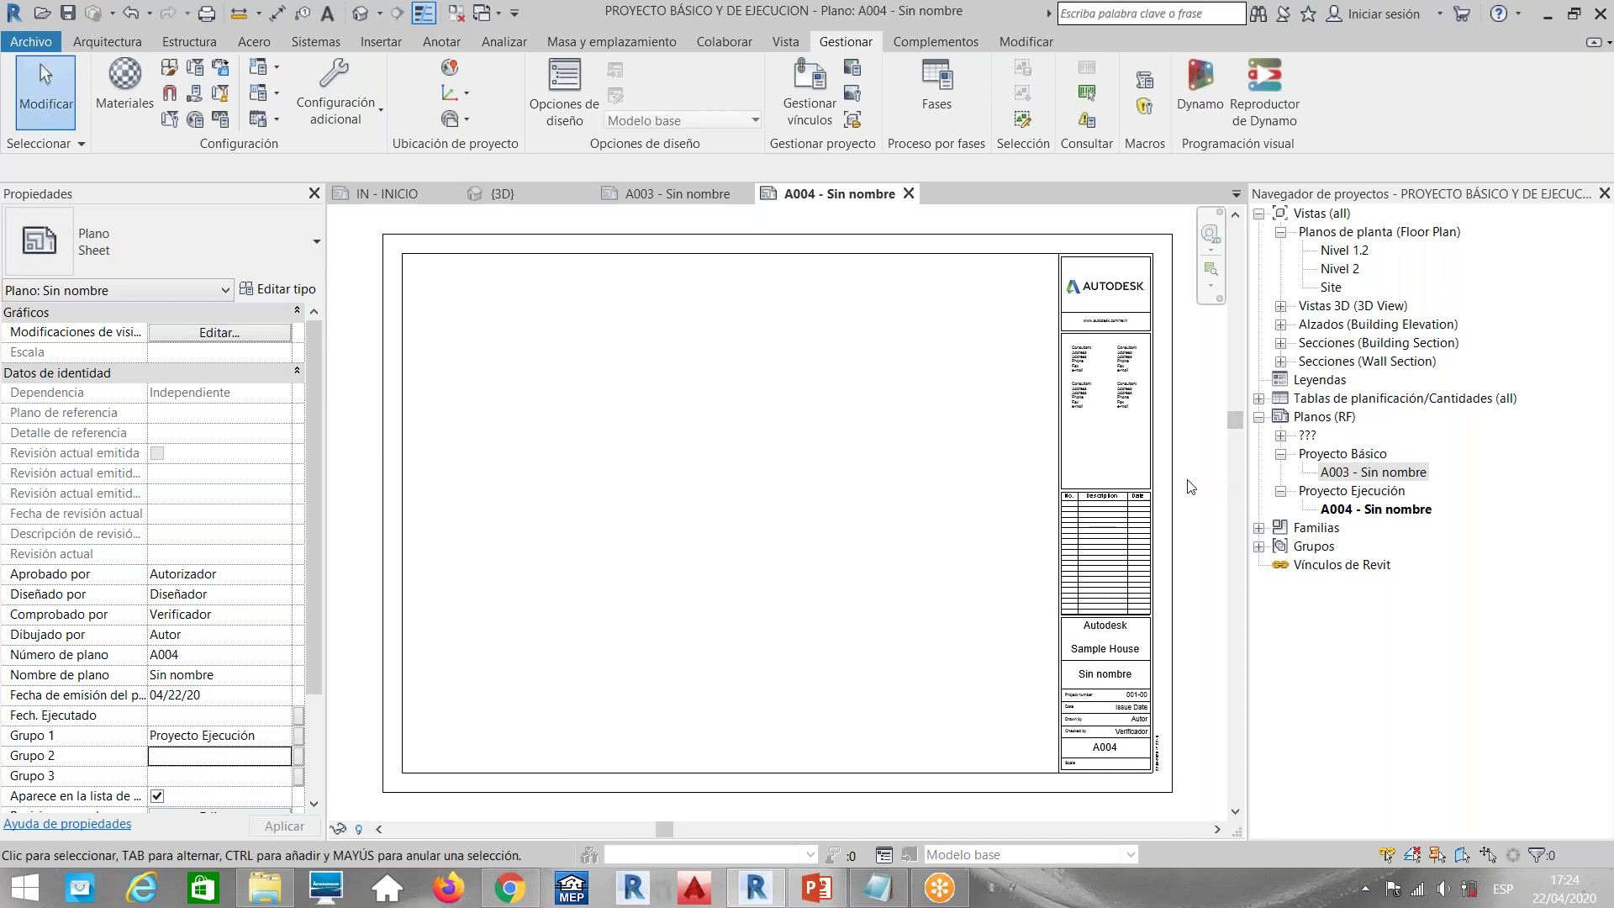
Set Grupo 2 of sheet A004 under Proyecto Ejecución to Estructura
click(1379, 507)
click(209, 754)
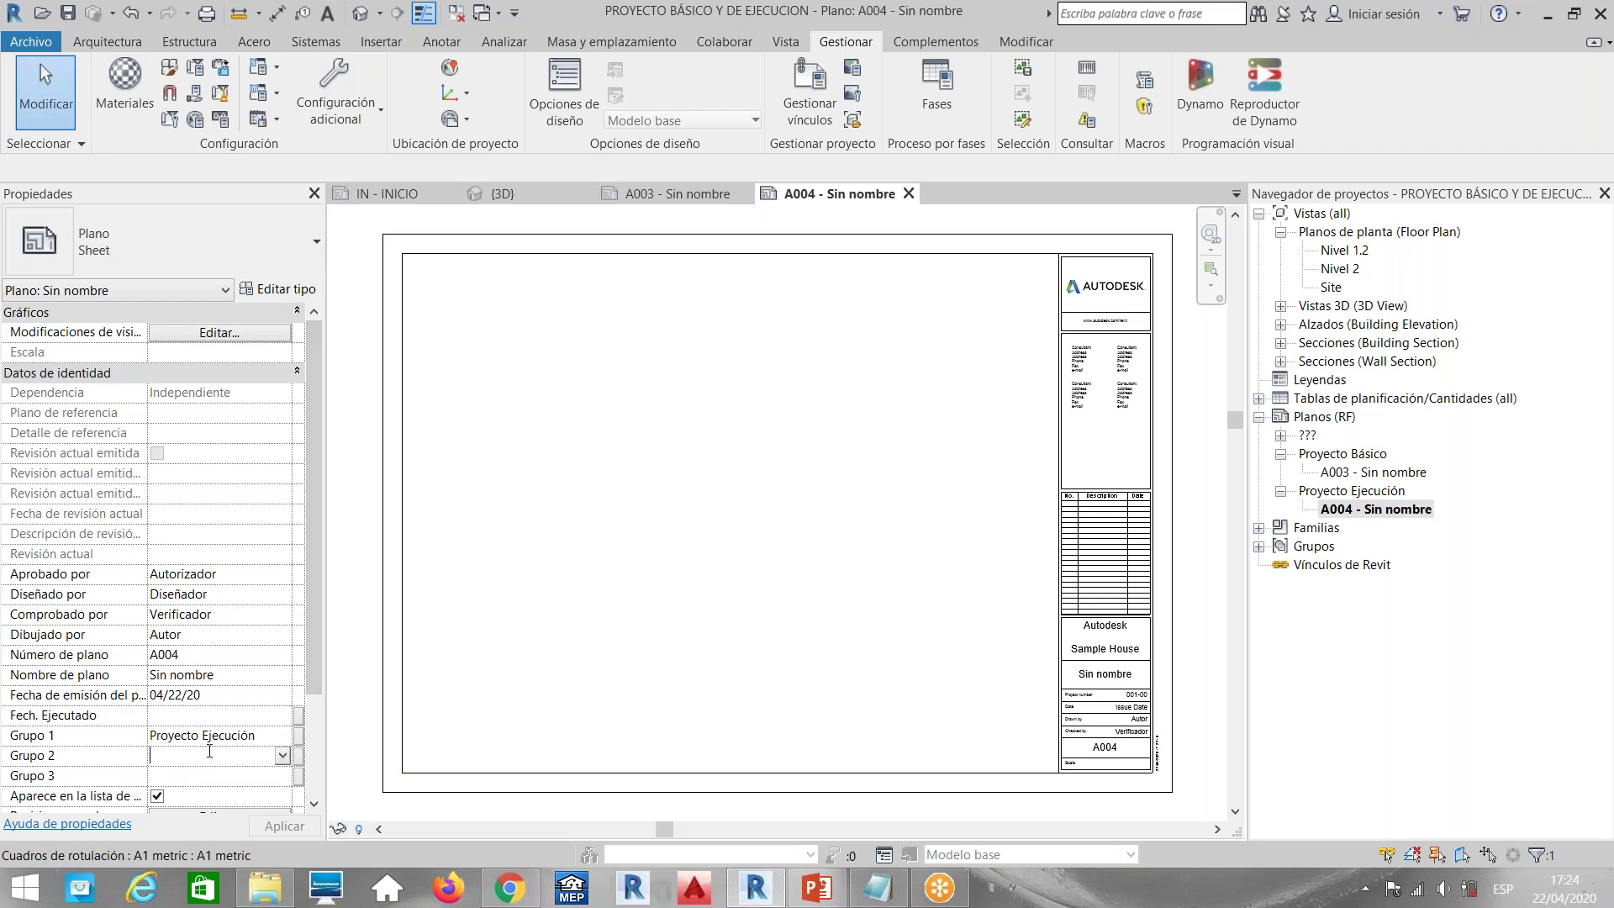
text(Es)
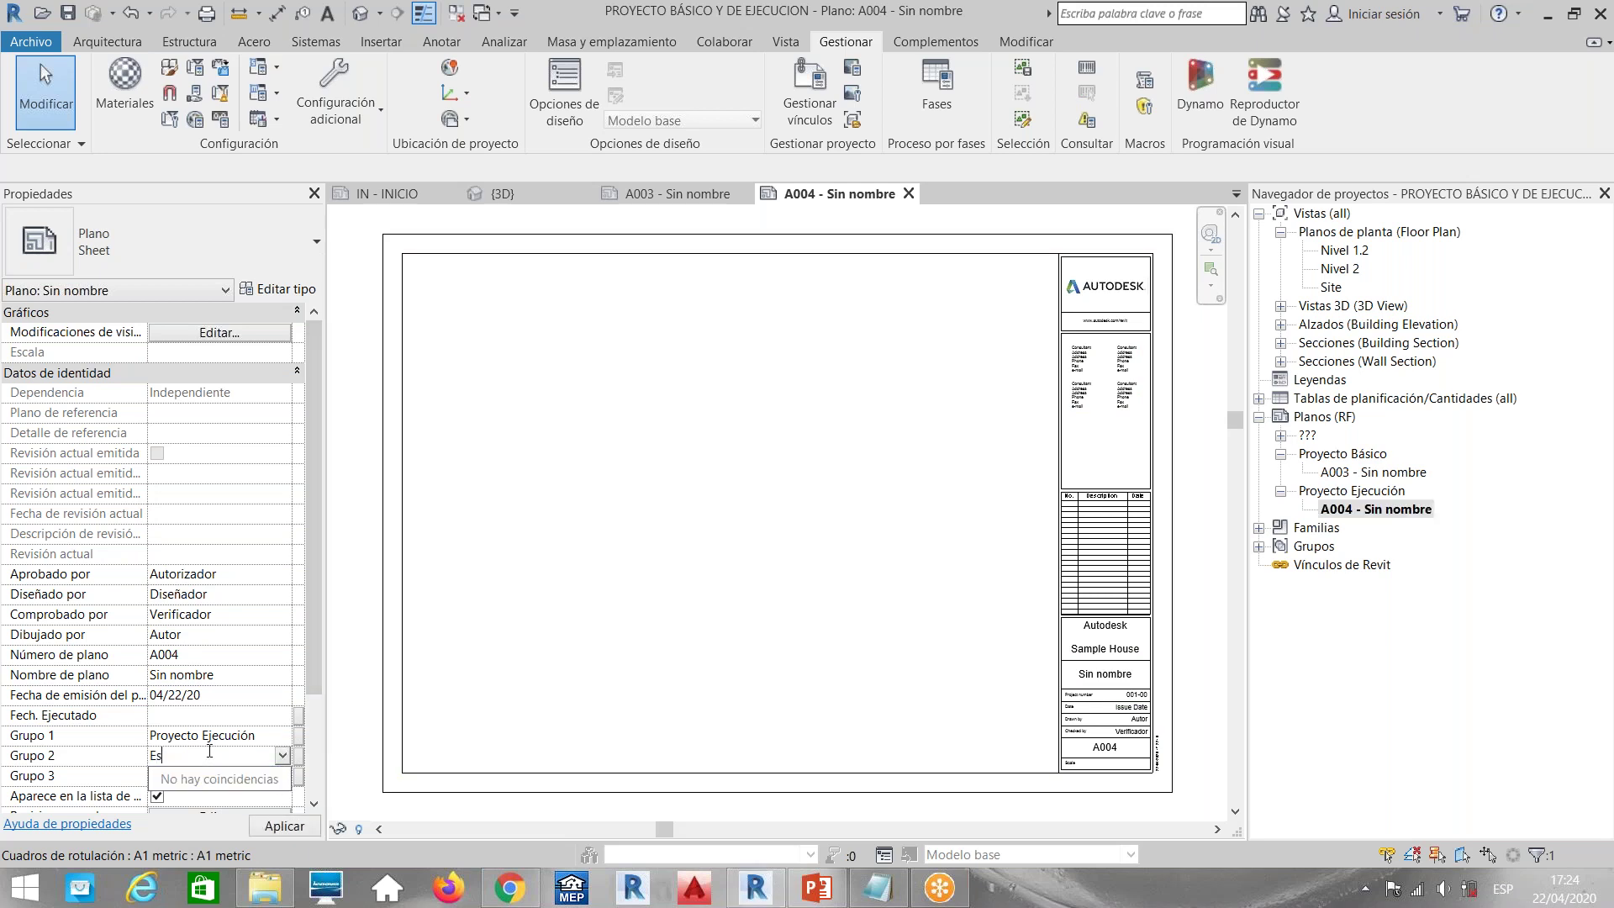
text(tructura)
key(Return)
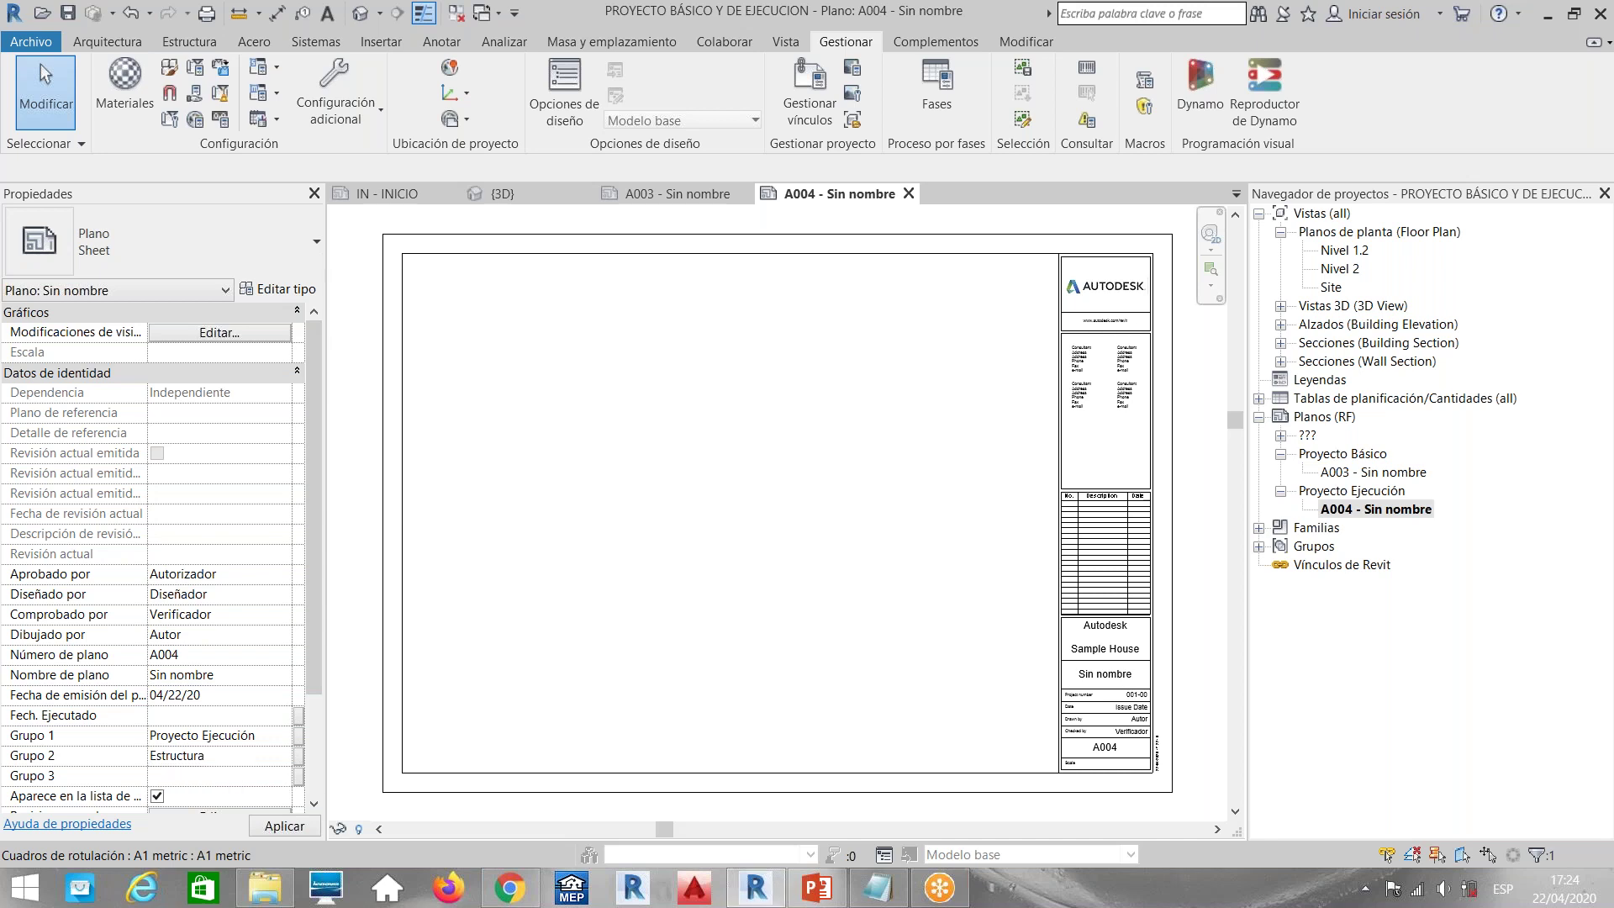
Add Grupo 2 as the second grouping level of the RF sheet organization and apply it
click(1317, 425)
right_click(1317, 425)
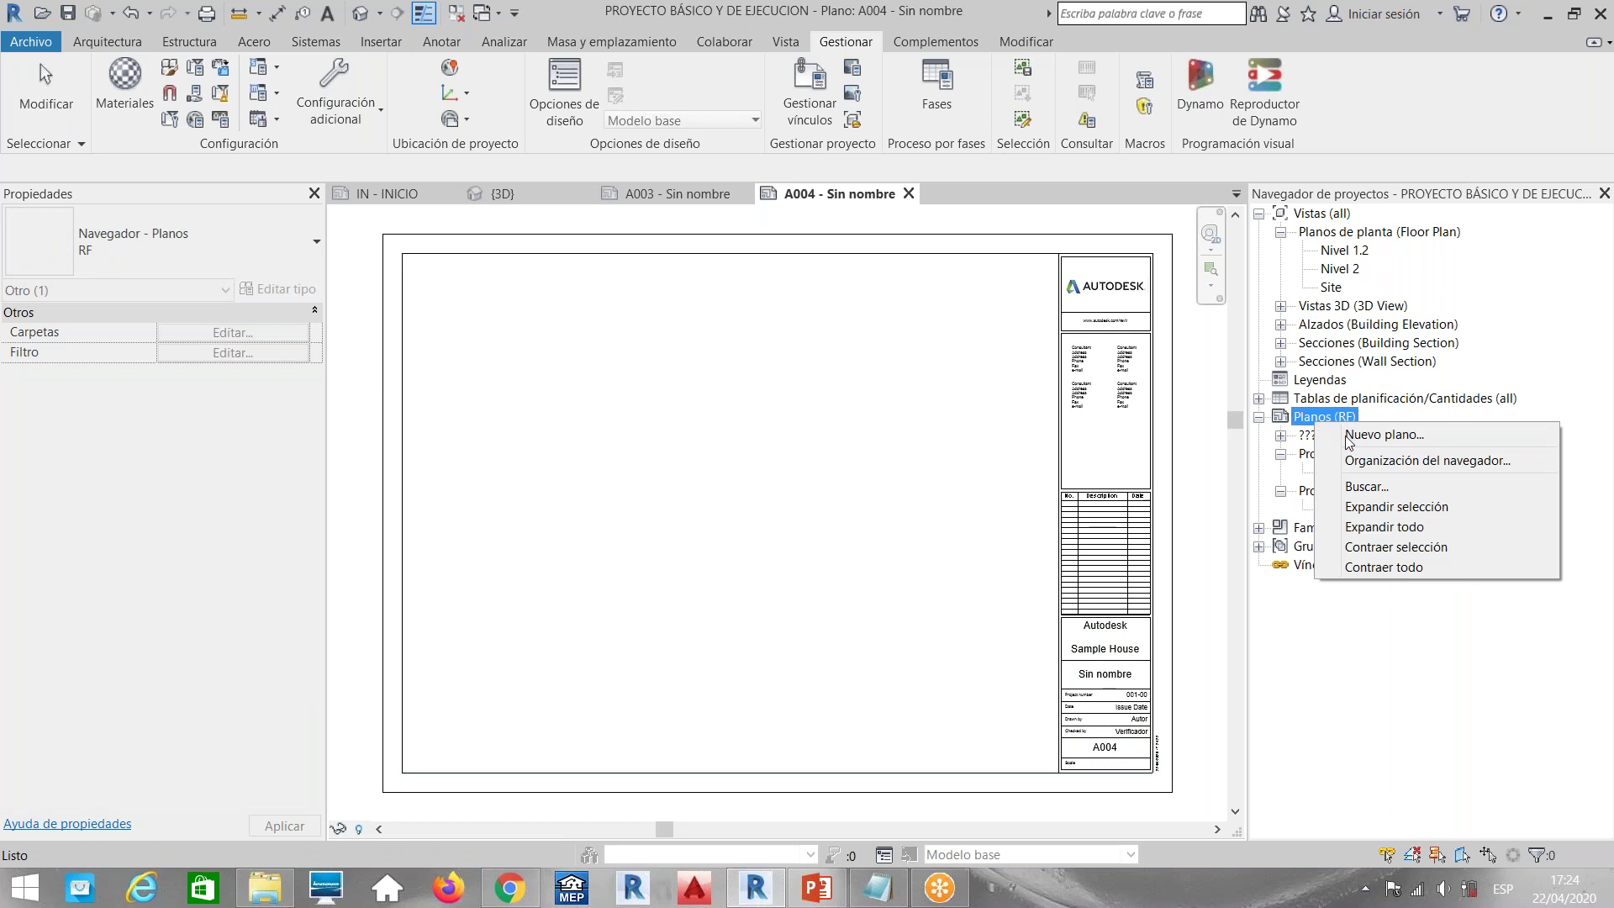
click(1369, 461)
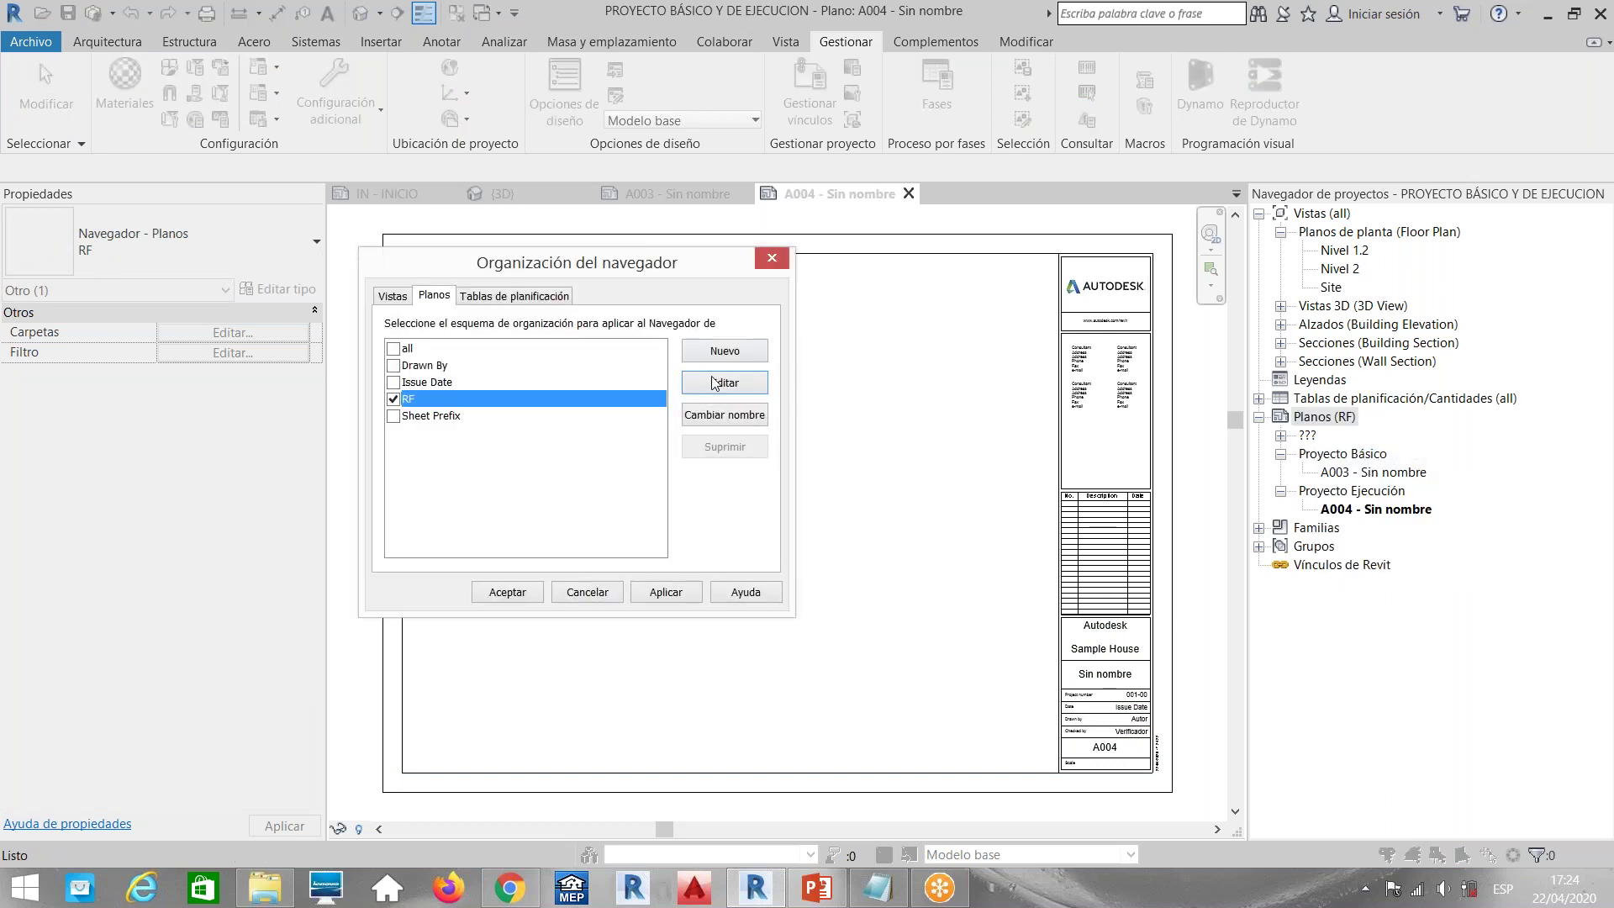
click(705, 385)
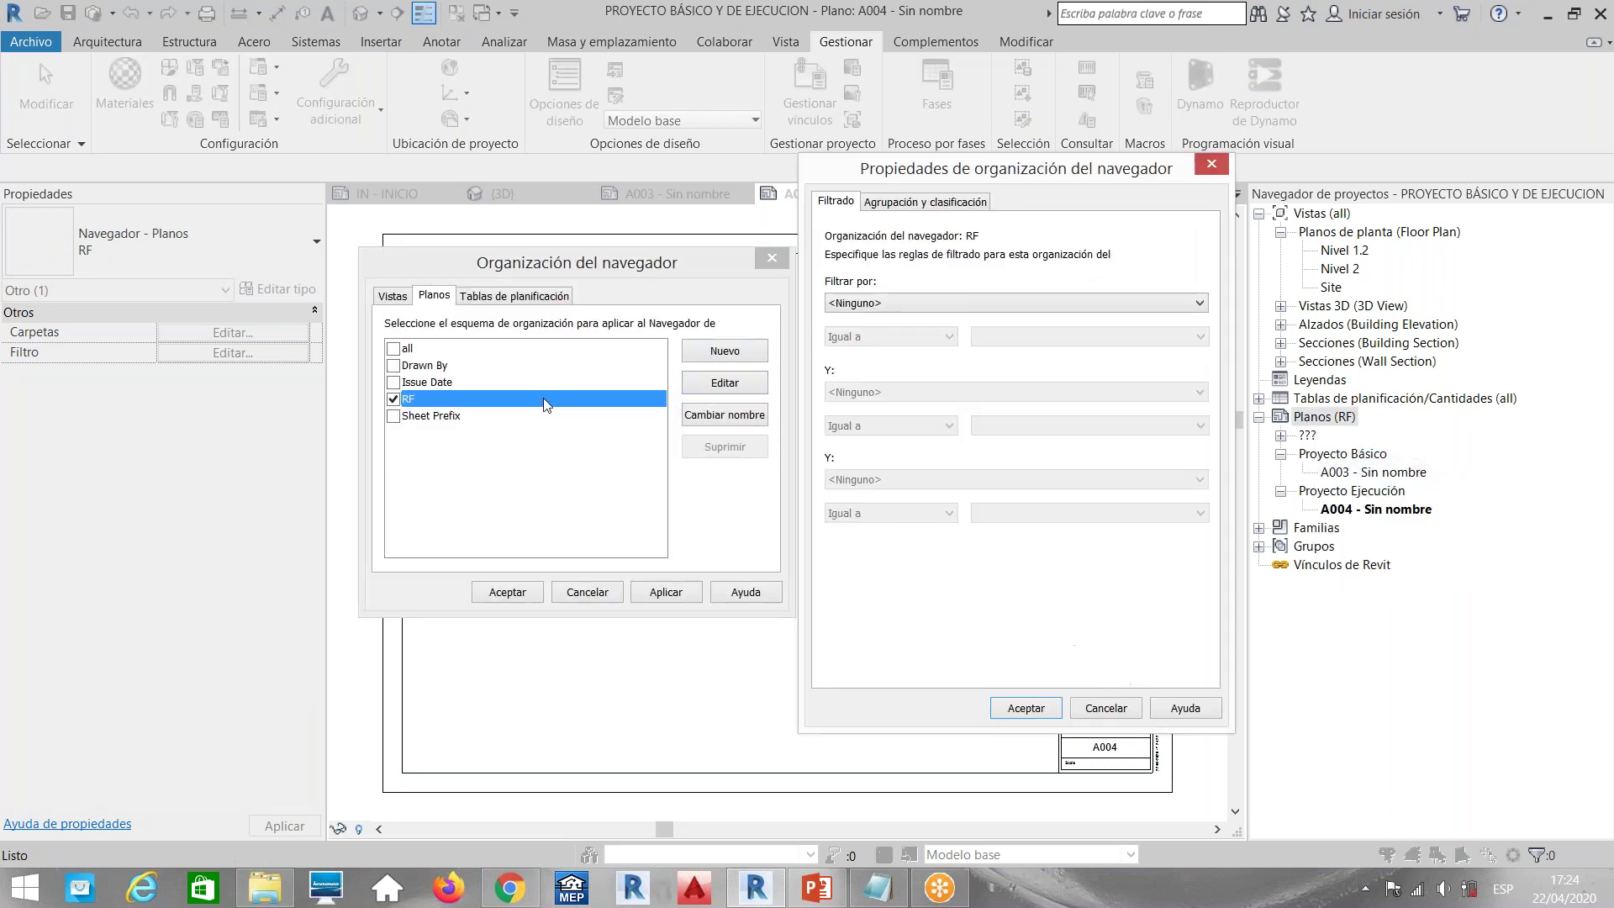
click(915, 203)
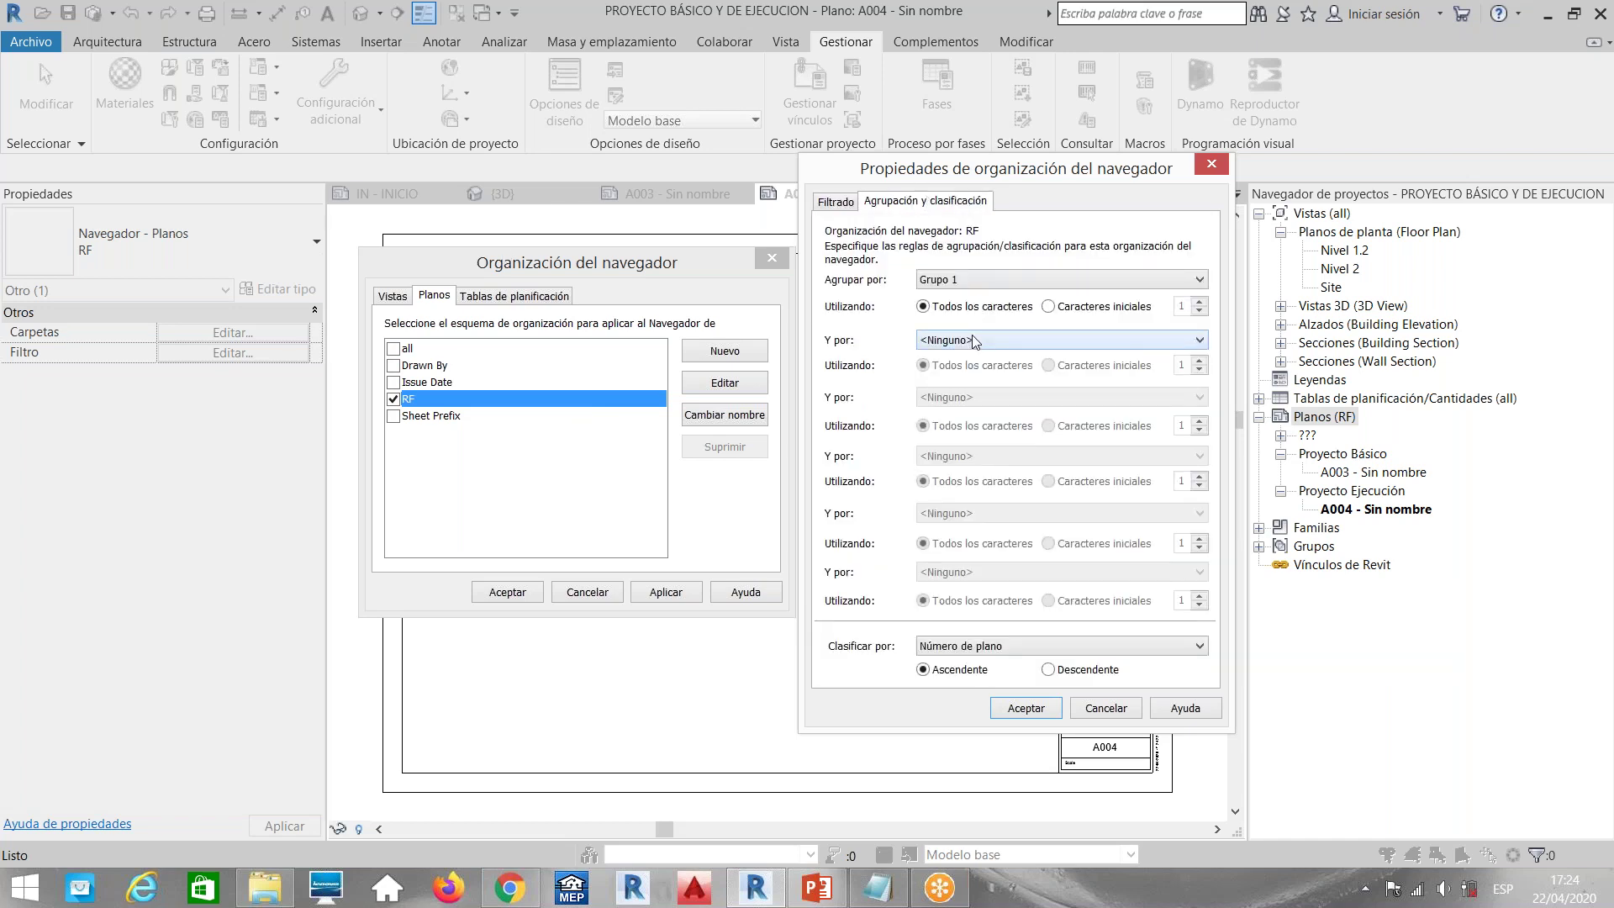
click(973, 340)
click(979, 481)
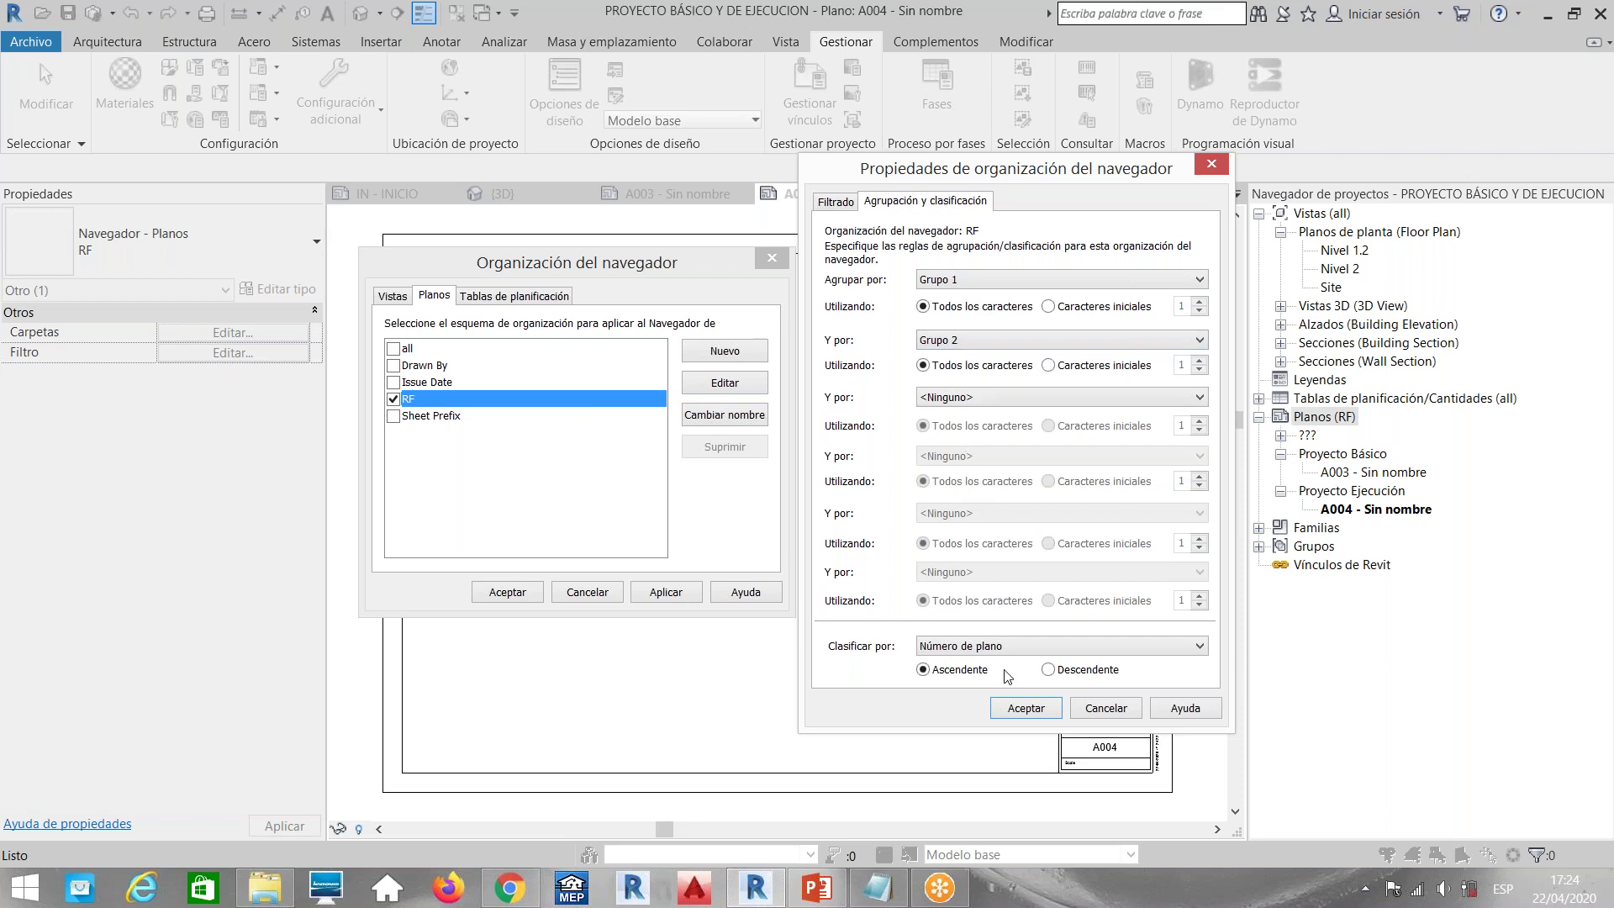
click(1017, 709)
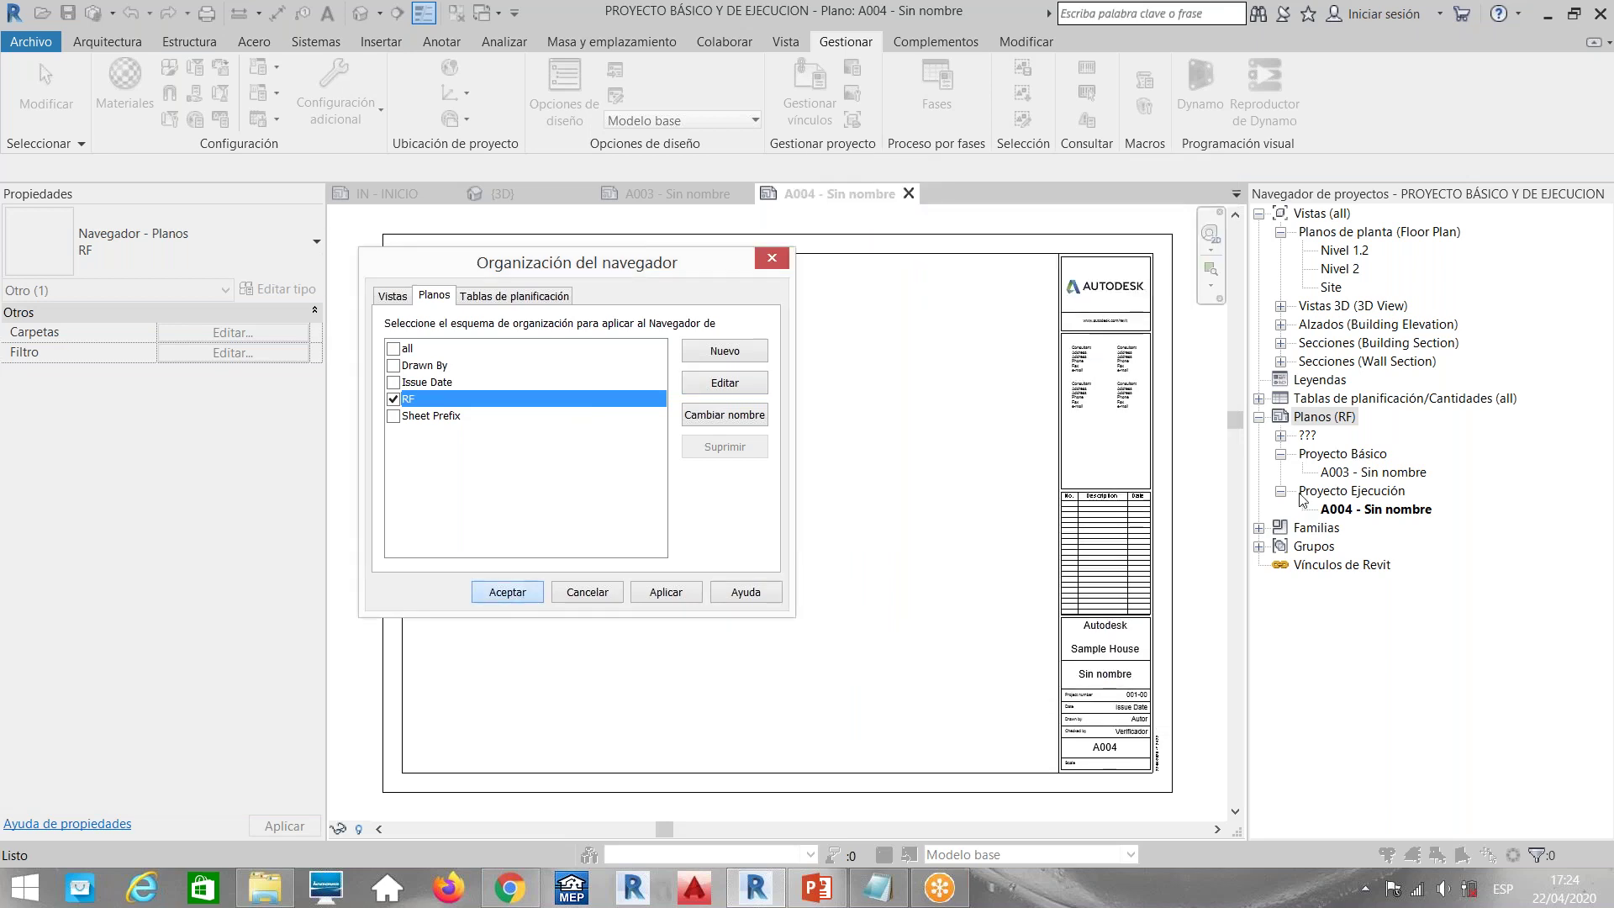
key(Return)
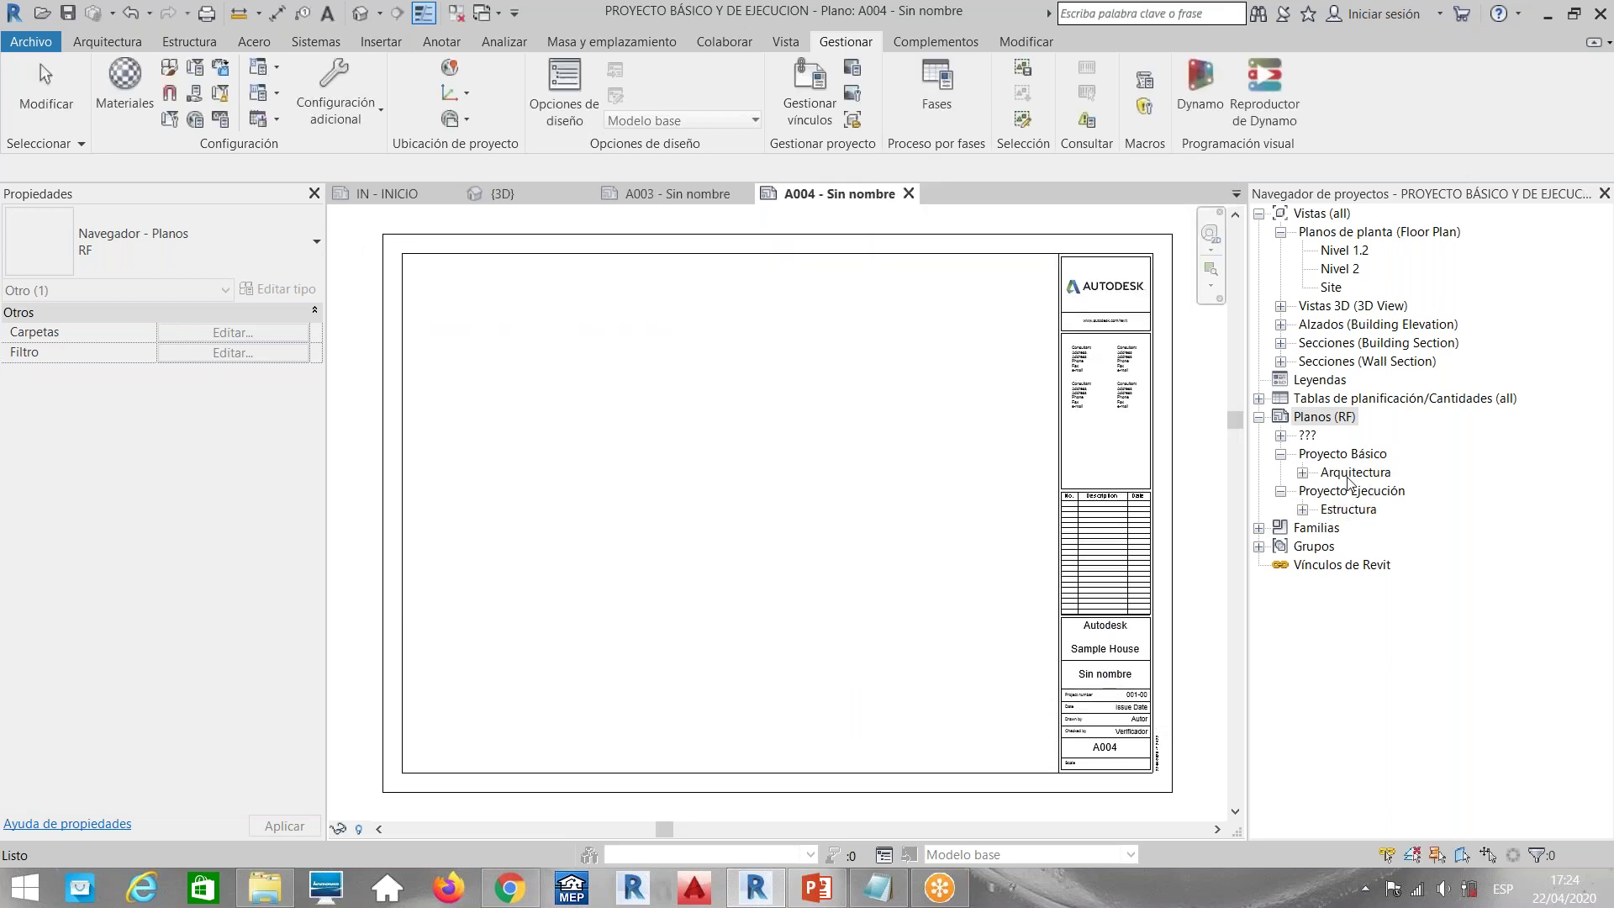
Expand the Arquitectura and Estructura subgroups under Proyecto Básico and Proyecto Ejecución to inspect the sheets they contain
click(1281, 461)
click(1281, 472)
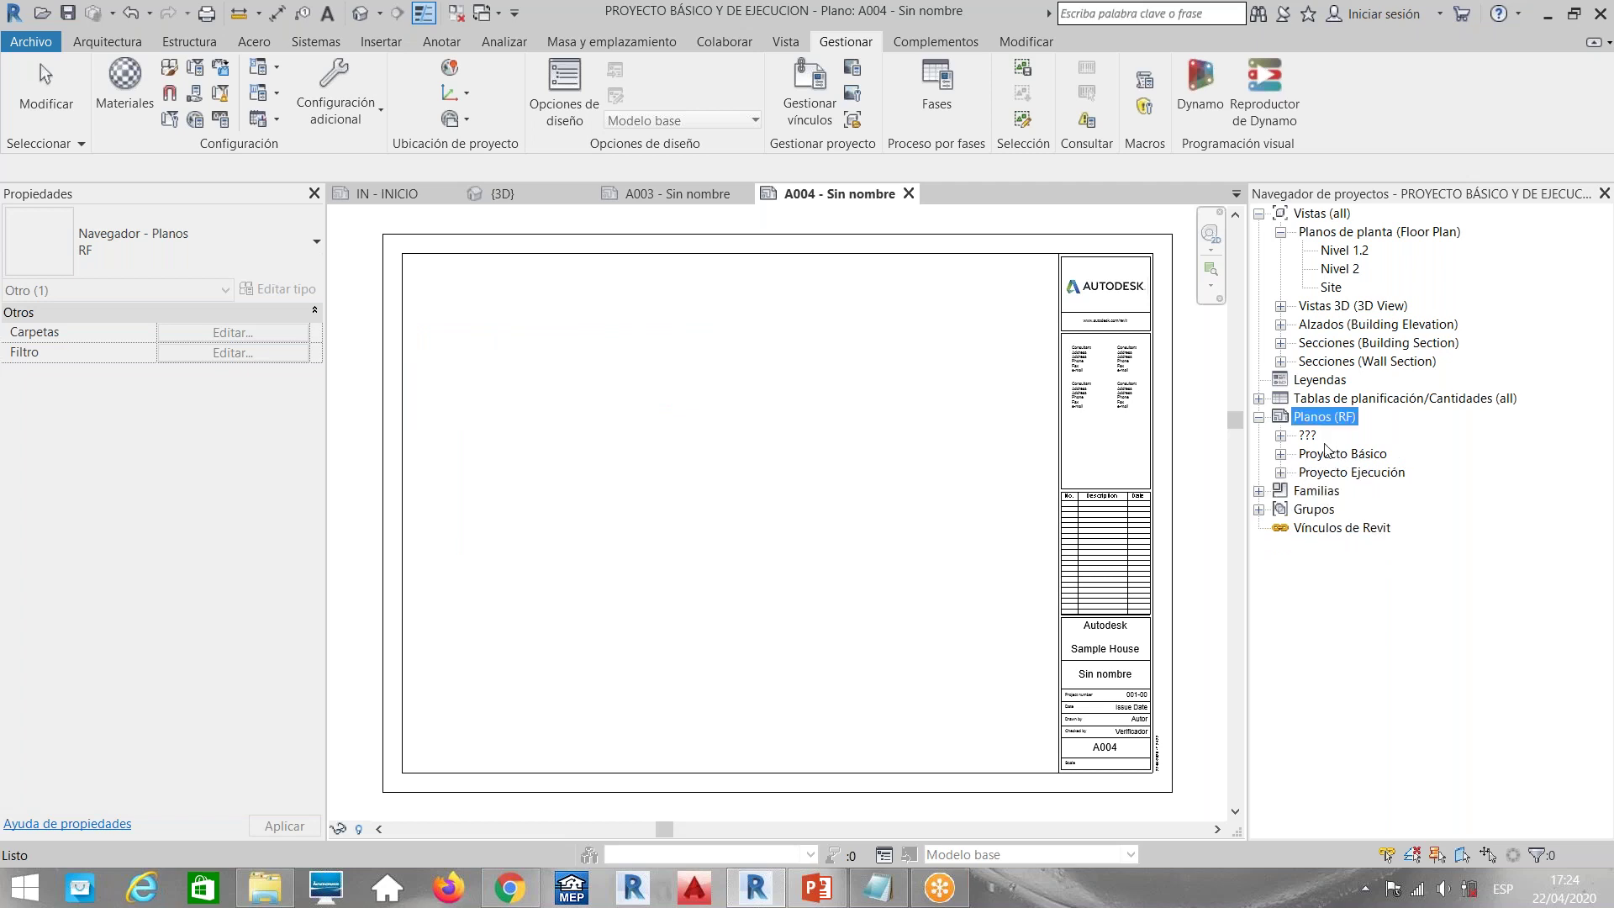
click(1281, 454)
click(1303, 473)
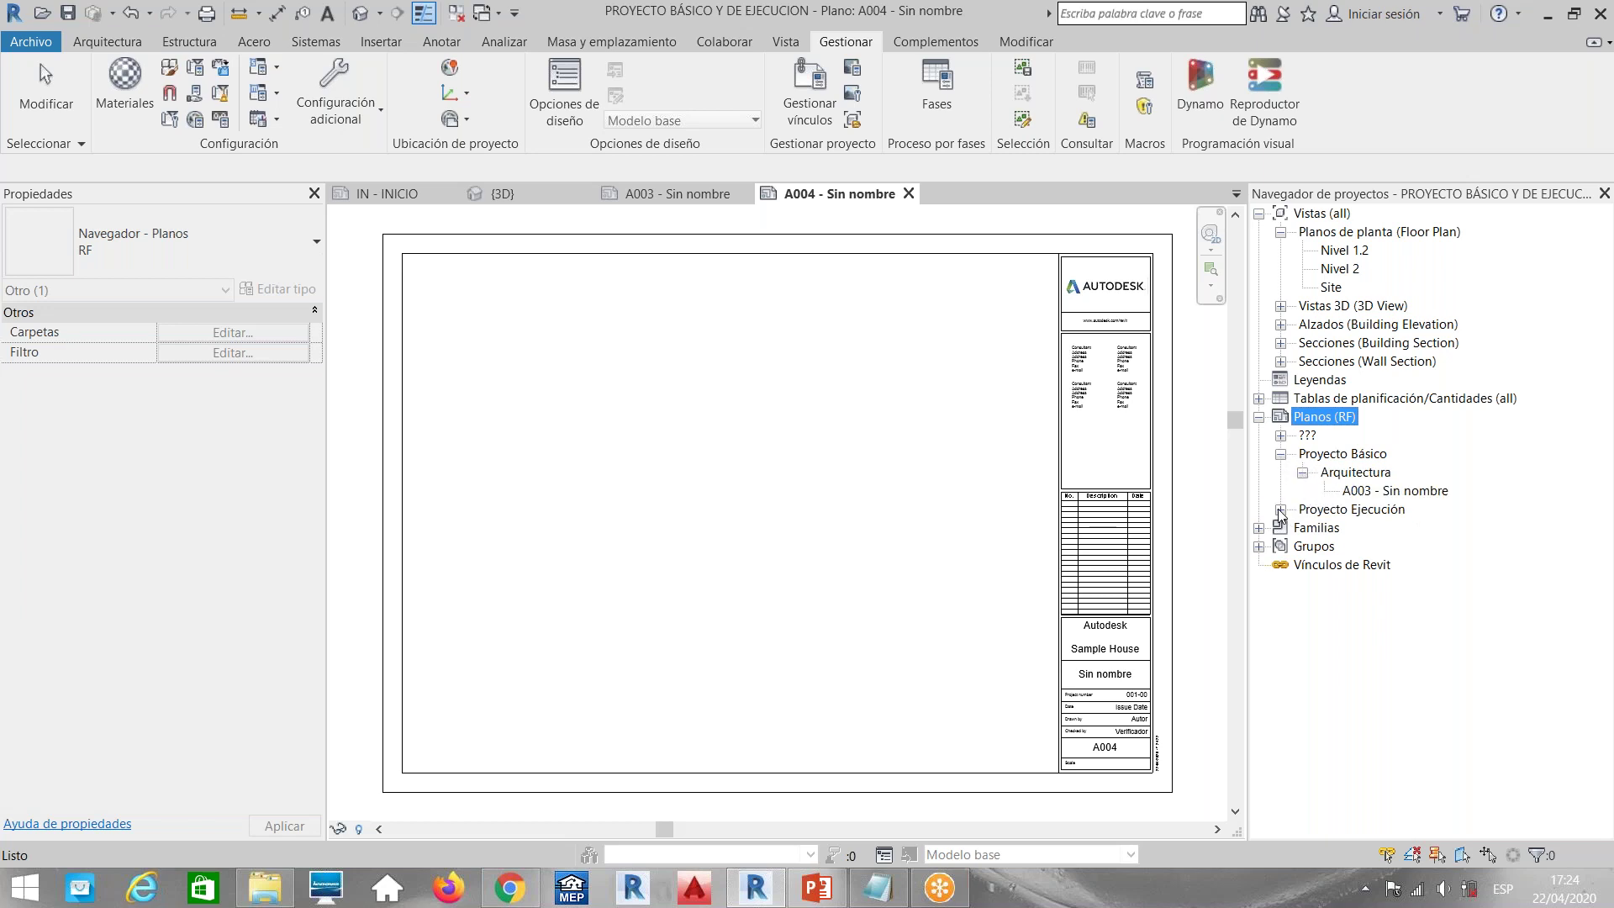
click(1282, 510)
click(1303, 528)
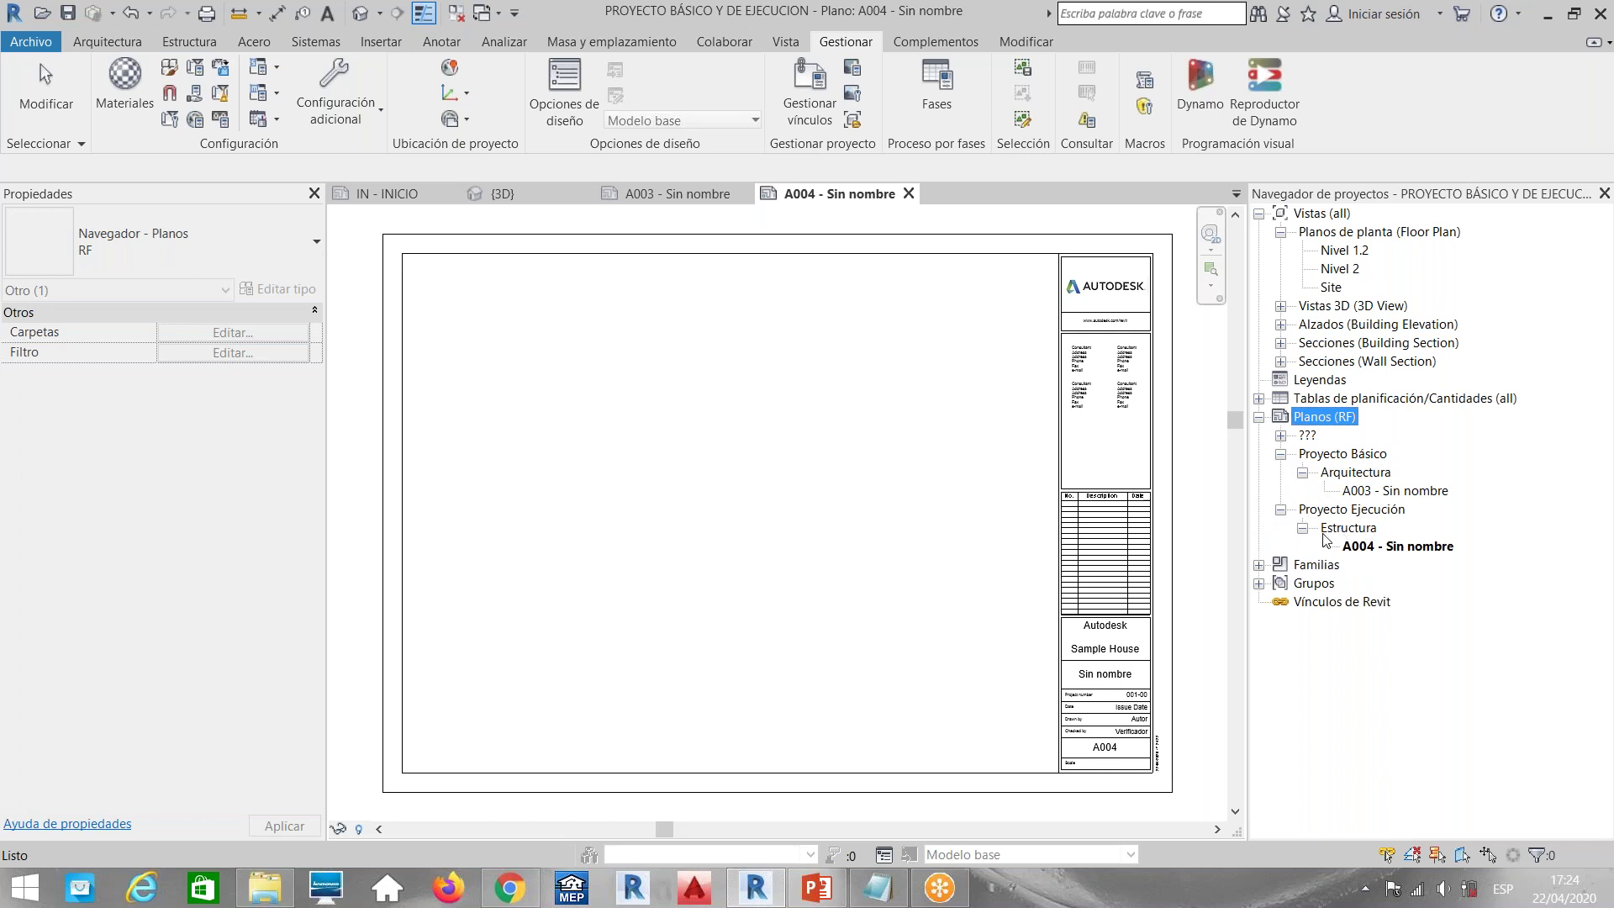
click(1337, 530)
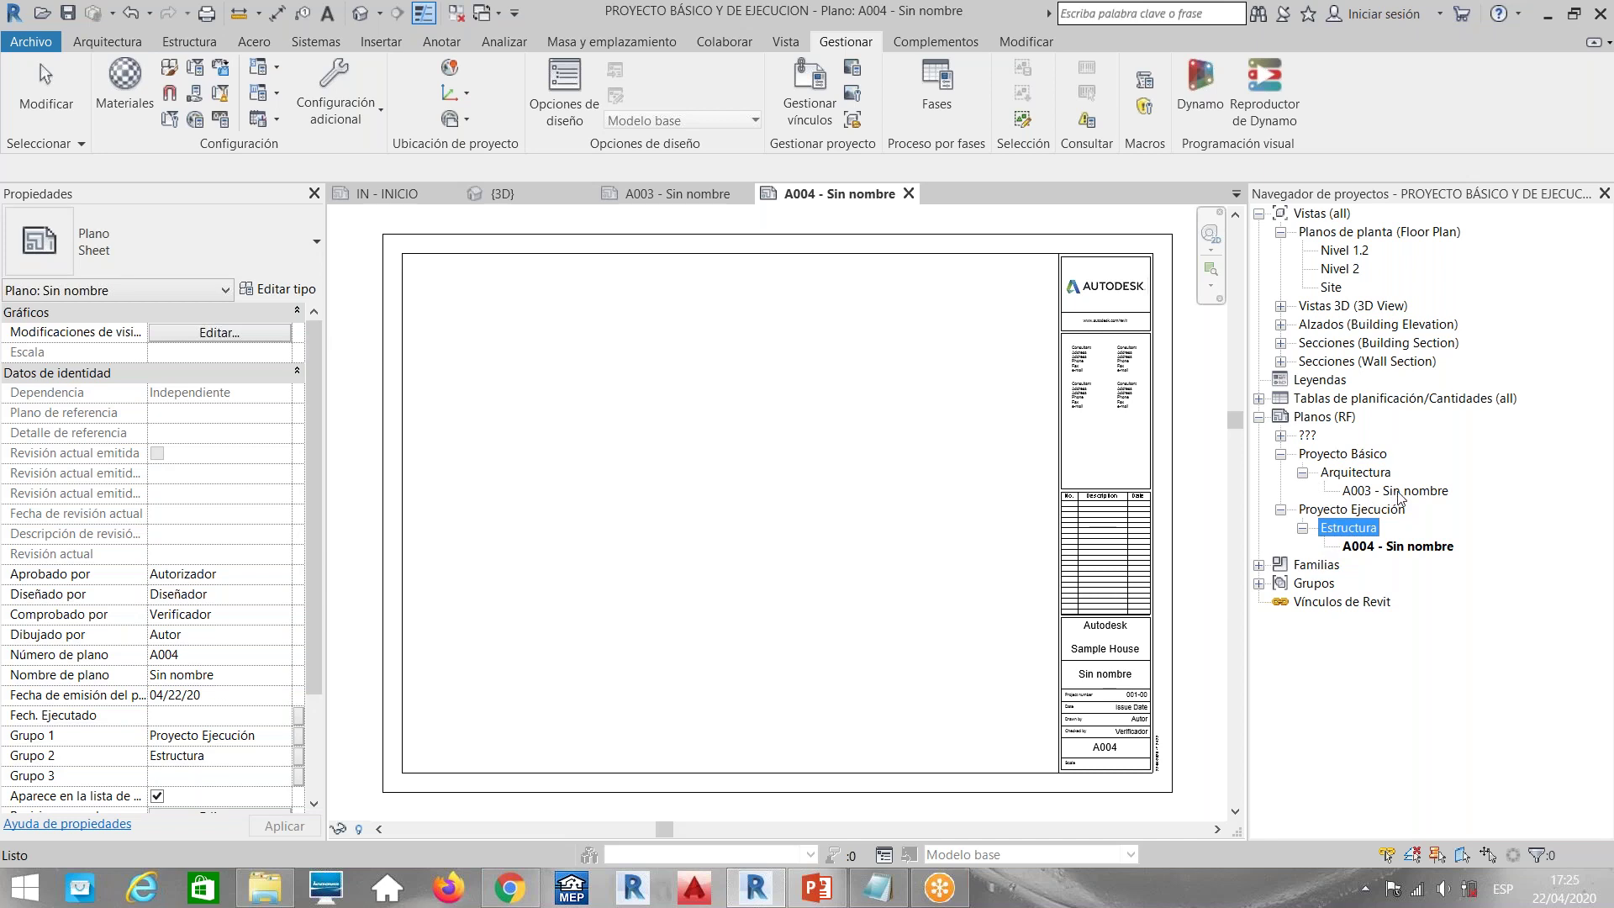
click(1363, 474)
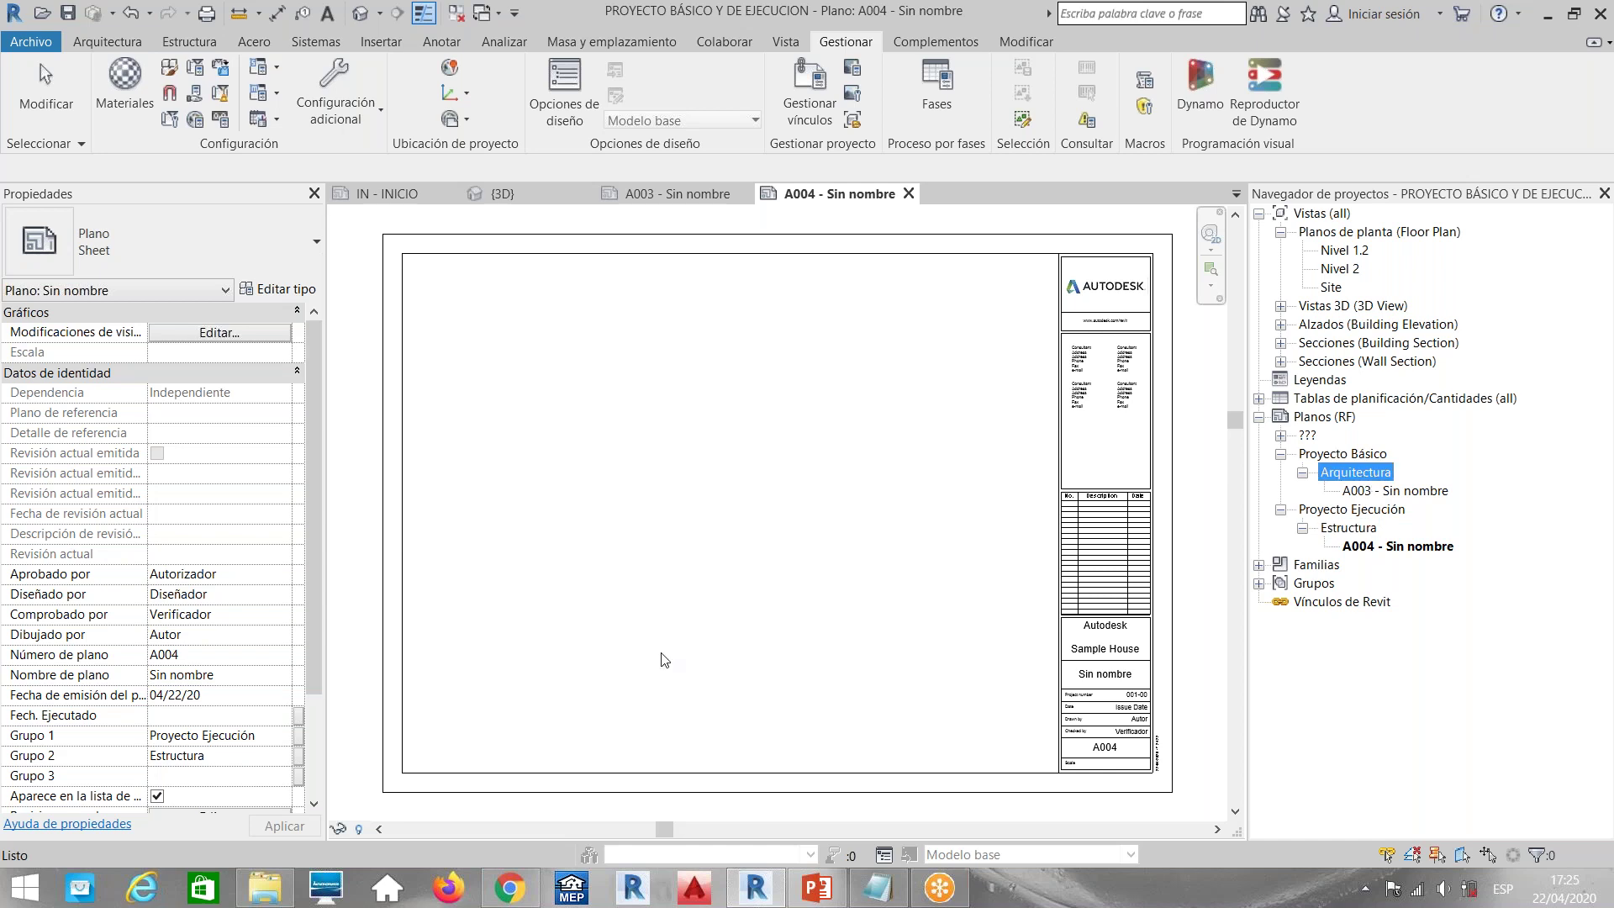
Switch to Chrome to review the site, general floor, and elevation and section plans in the building code PDF, and return to Revit
click(519, 891)
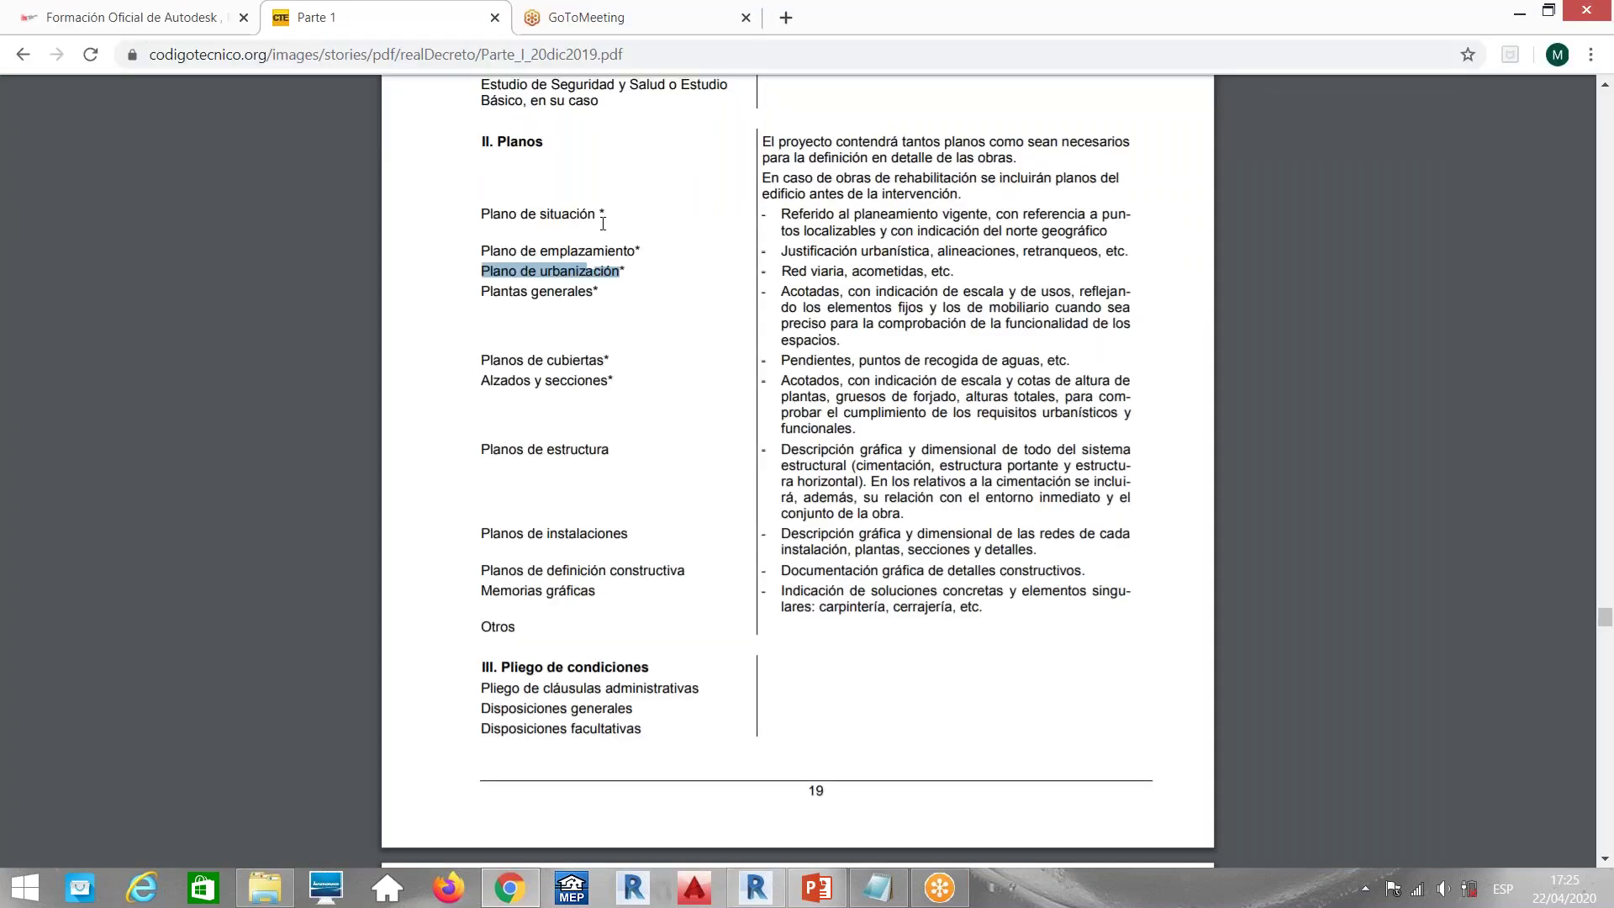
click(472, 214)
drag(512, 220, 624, 267)
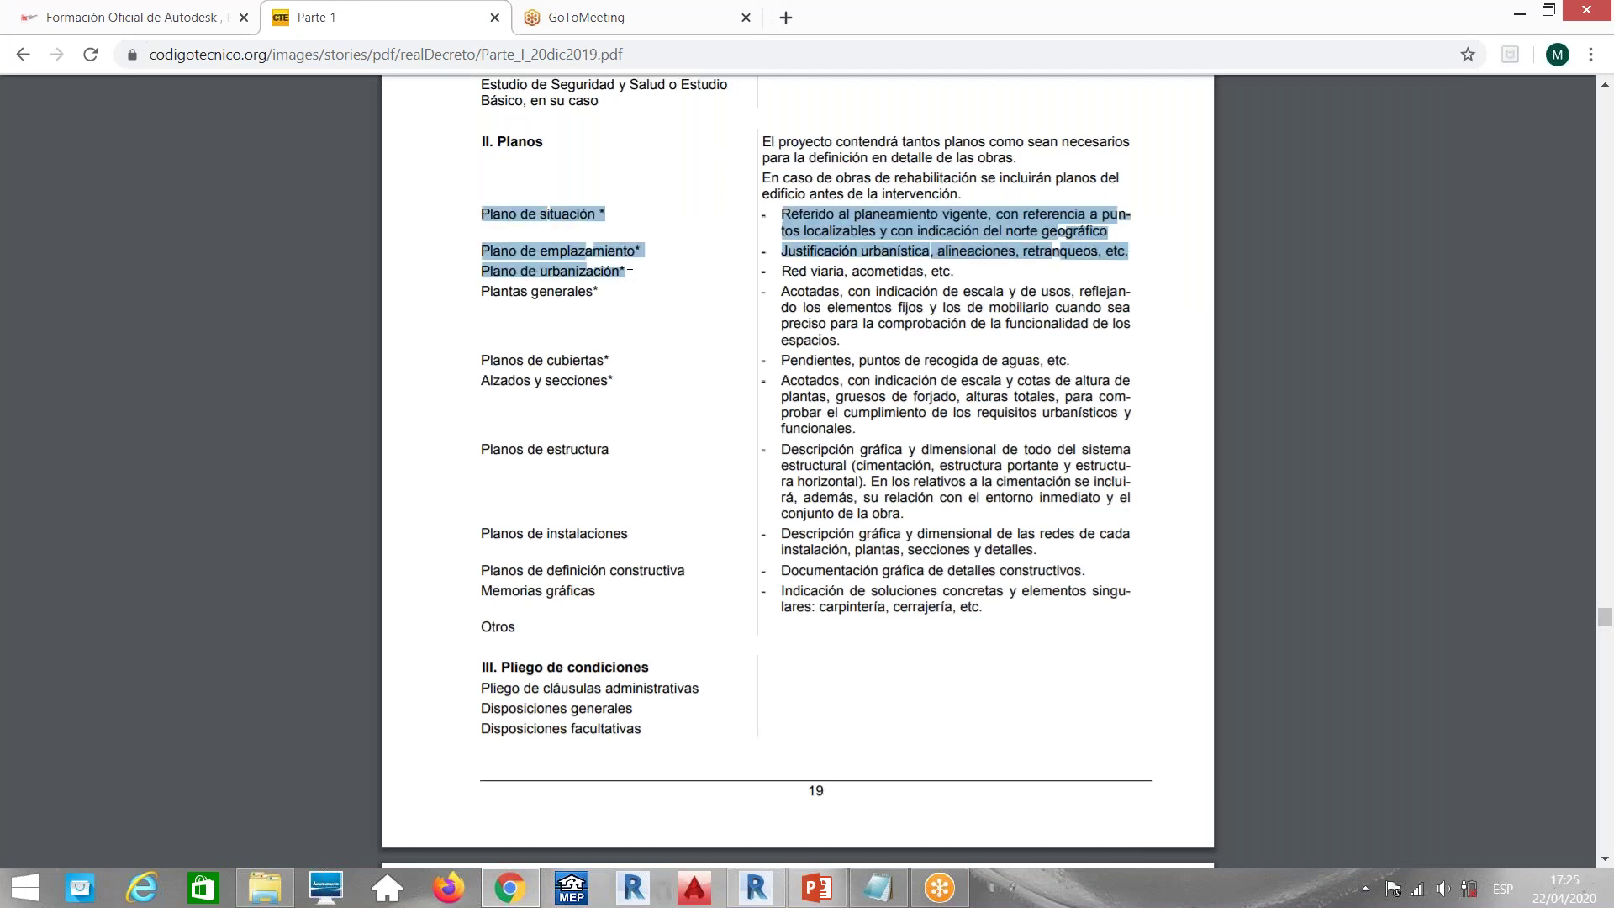
drag(478, 291, 594, 290)
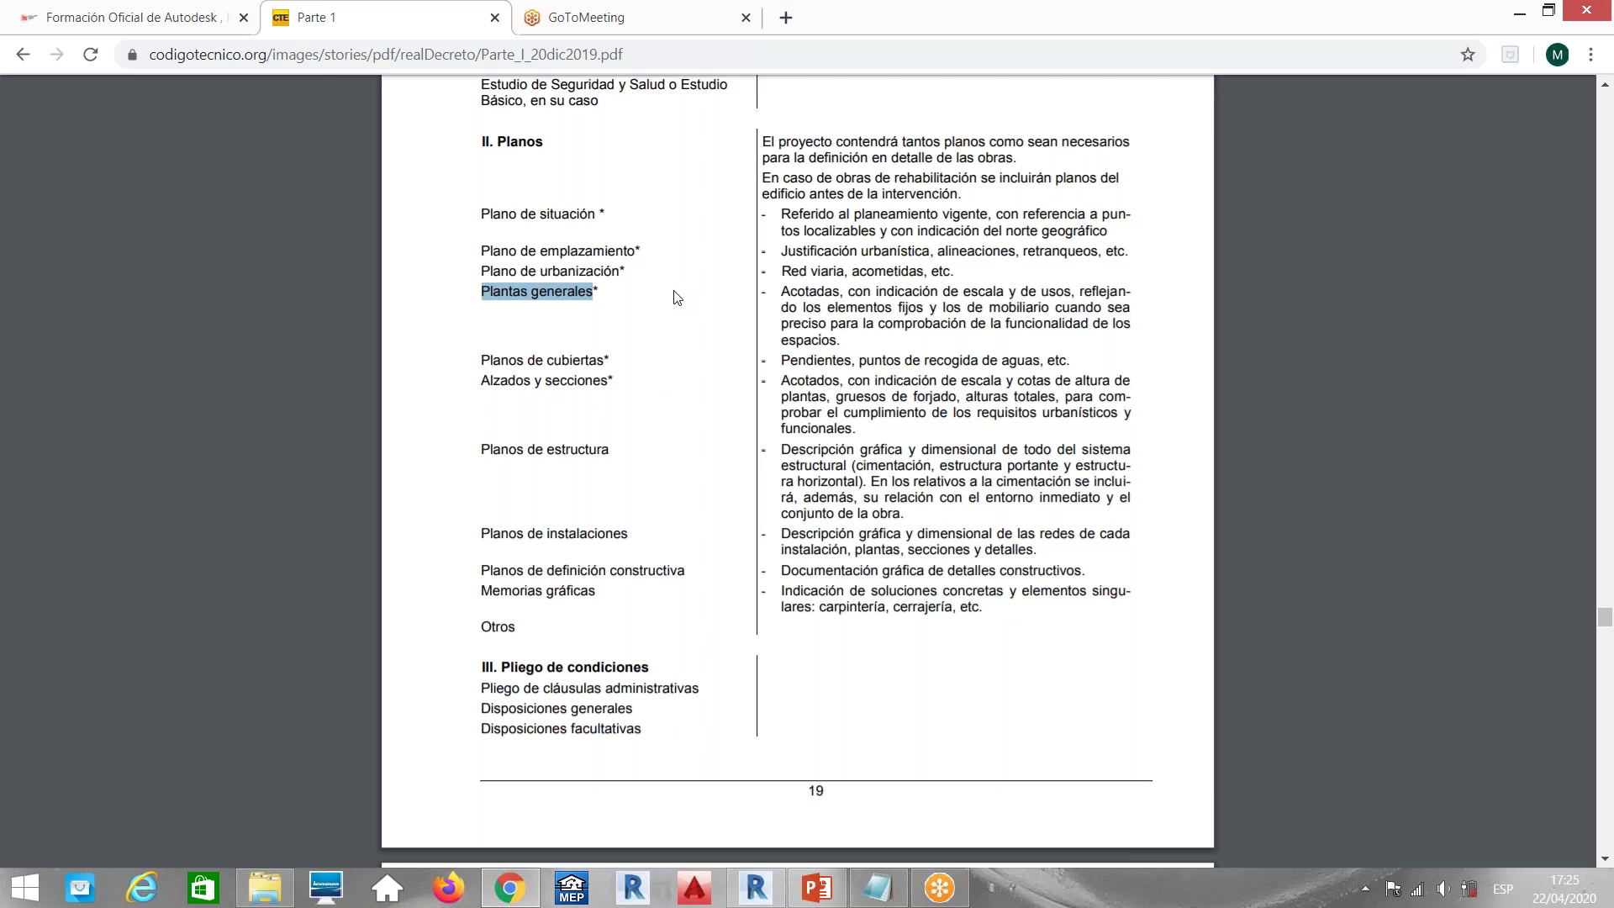
drag(481, 384, 605, 384)
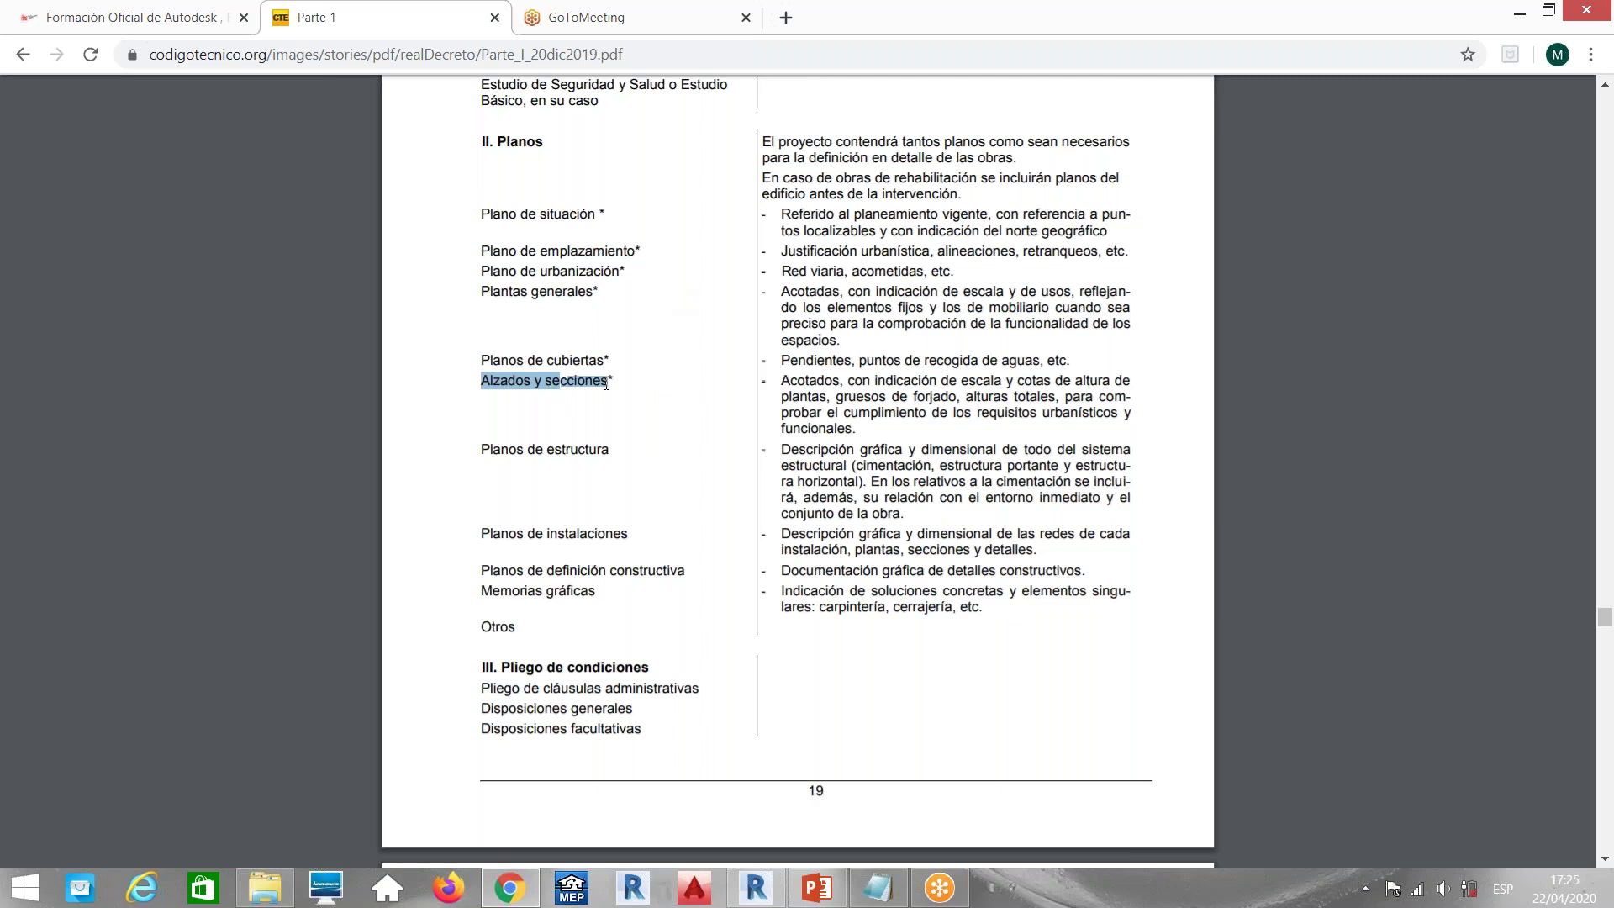
click(756, 887)
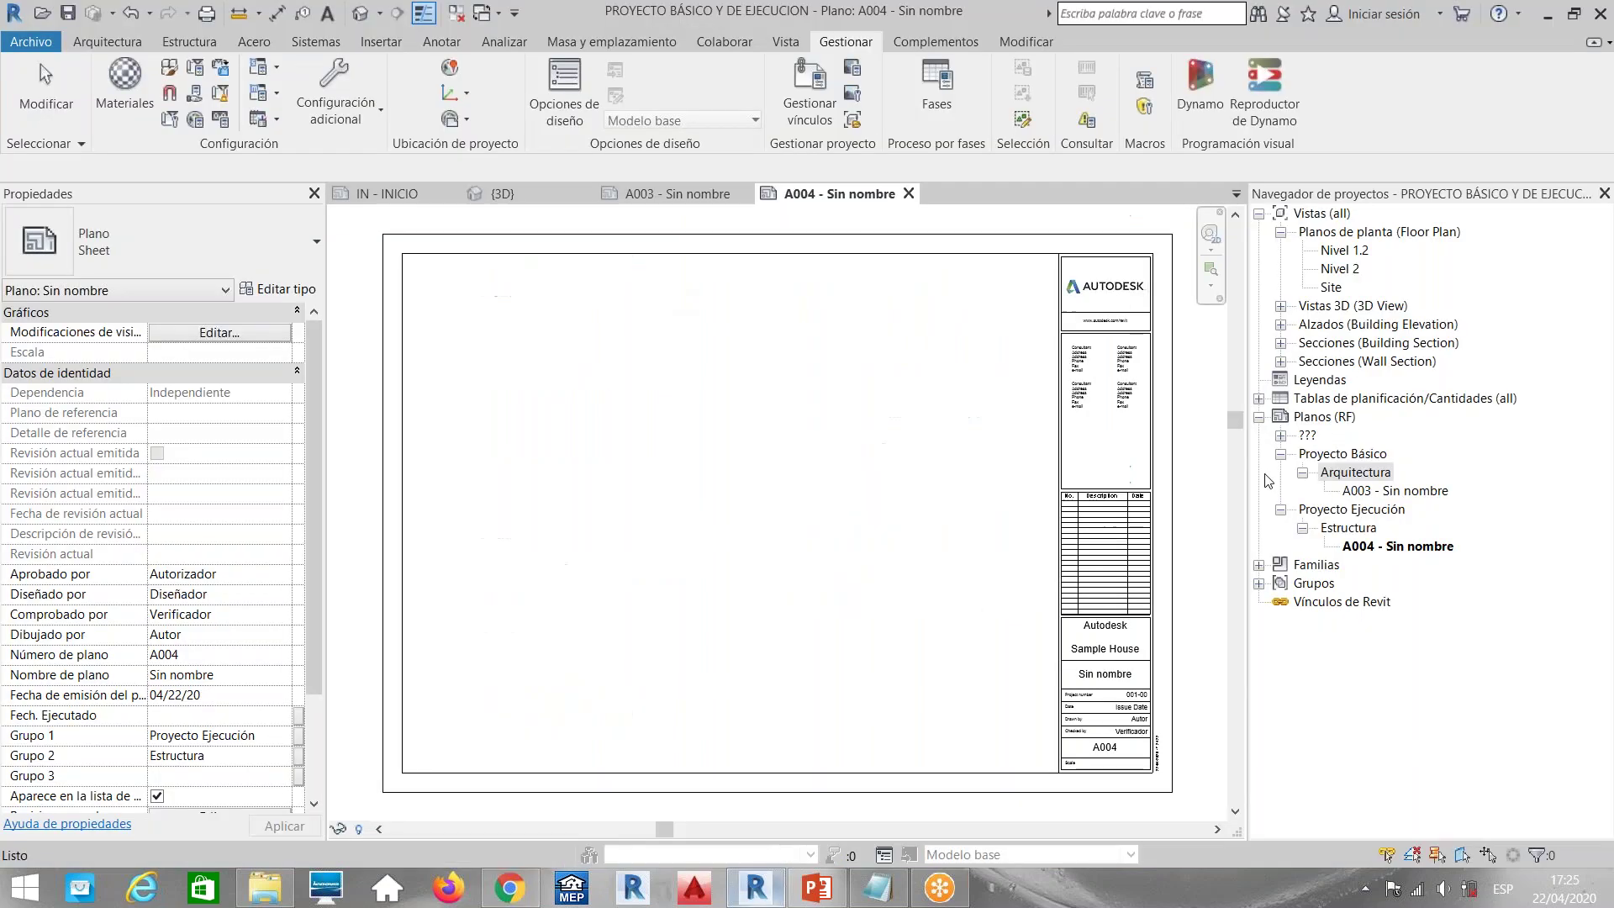
Set Grupo 3 of sheet A003 under Arquitectura to "Usos y superficies. Planta primera"
click(1375, 492)
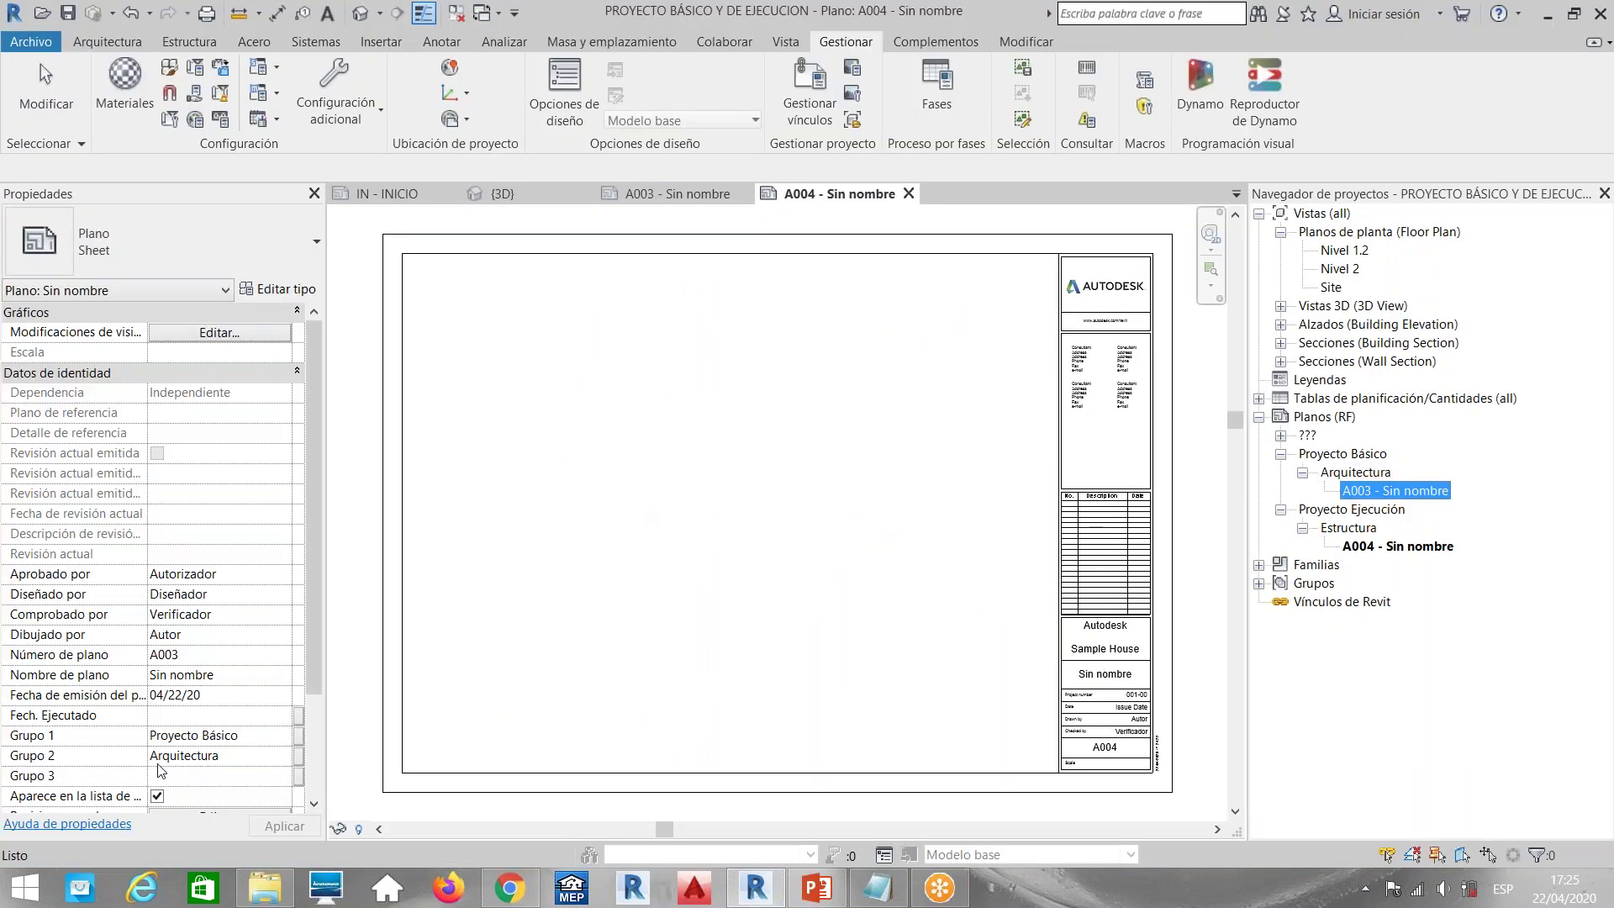
click(223, 776)
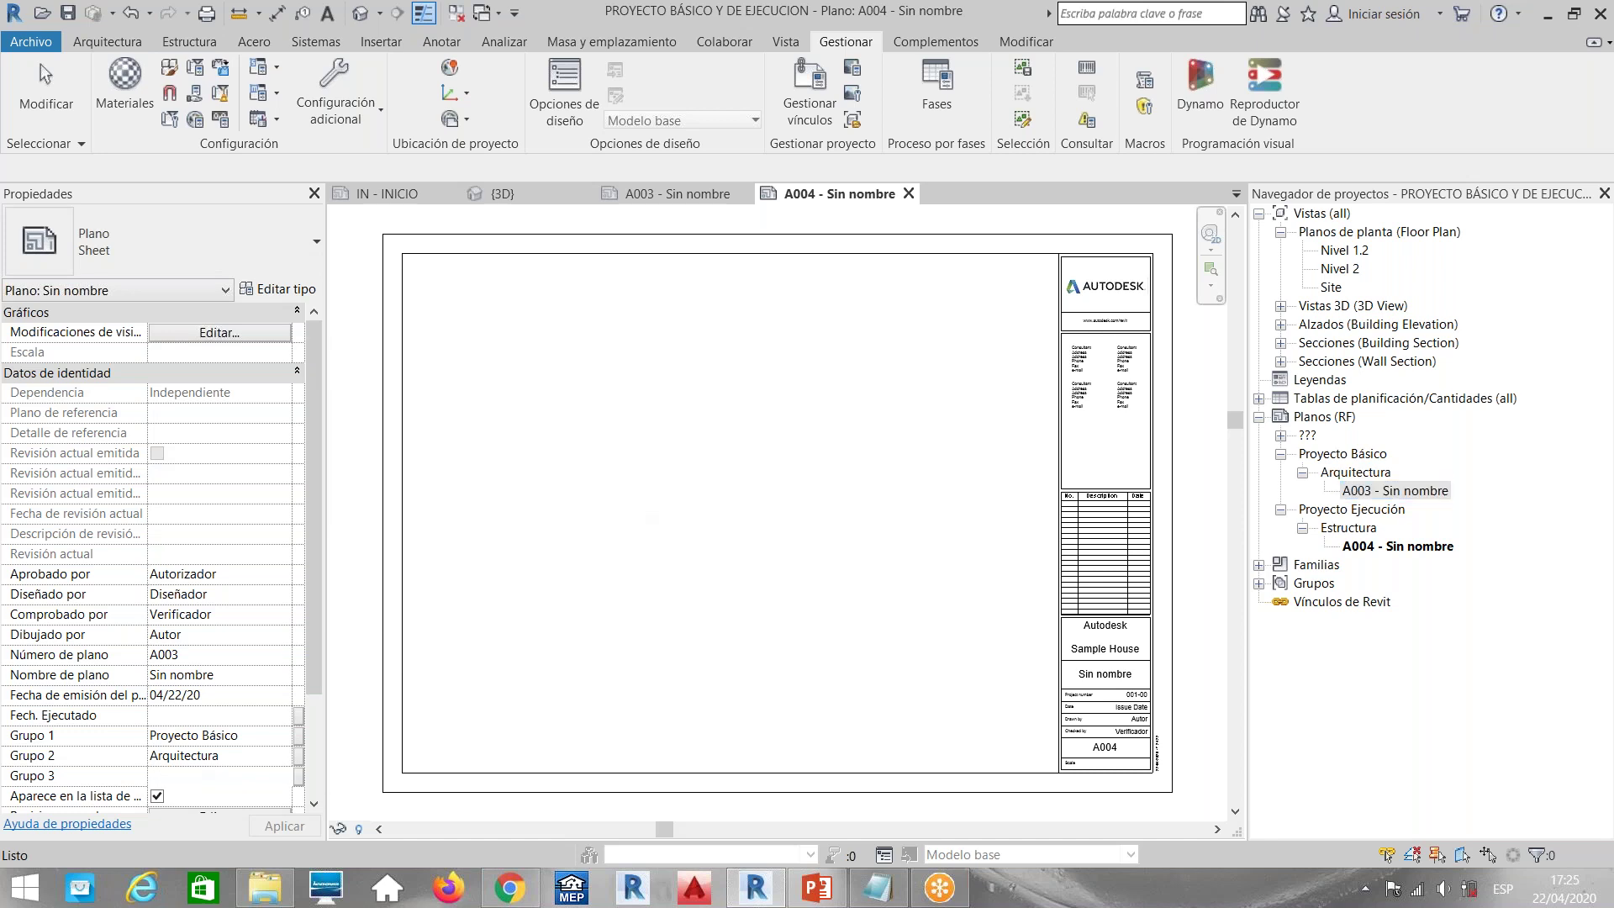
text(Uso)
text(s y superfic)
text(ies)
text(. Pl)
text(anta primera)
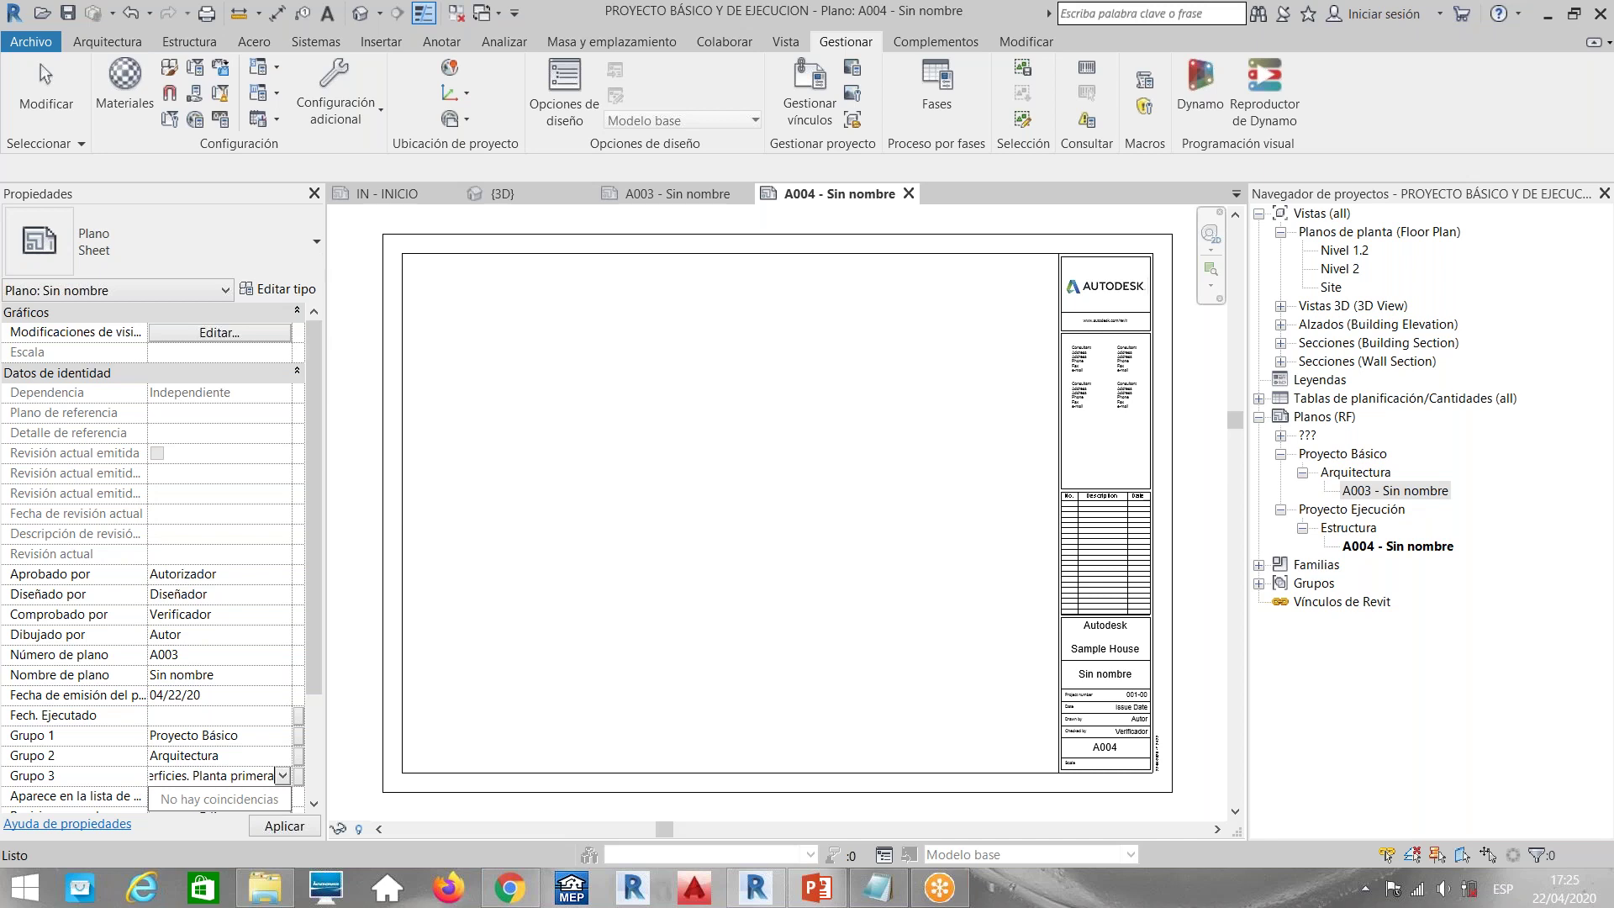
key(Return)
click(965, 432)
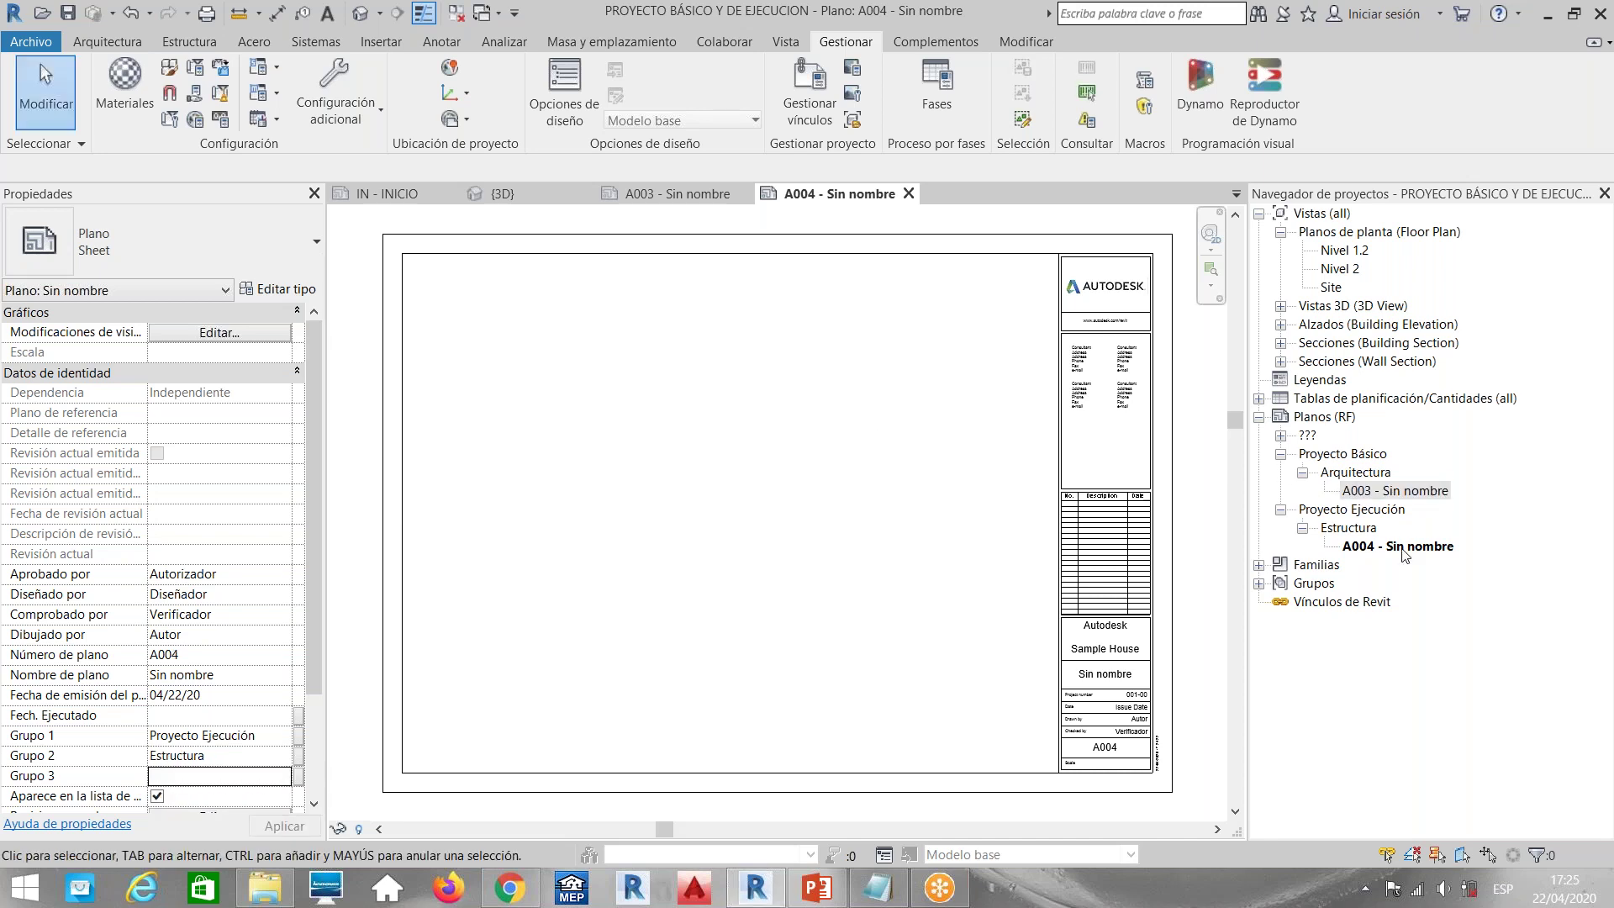
Set Grupo 3 of sheet A004 under Estructura to "Pilares estructurales"
click(210, 782)
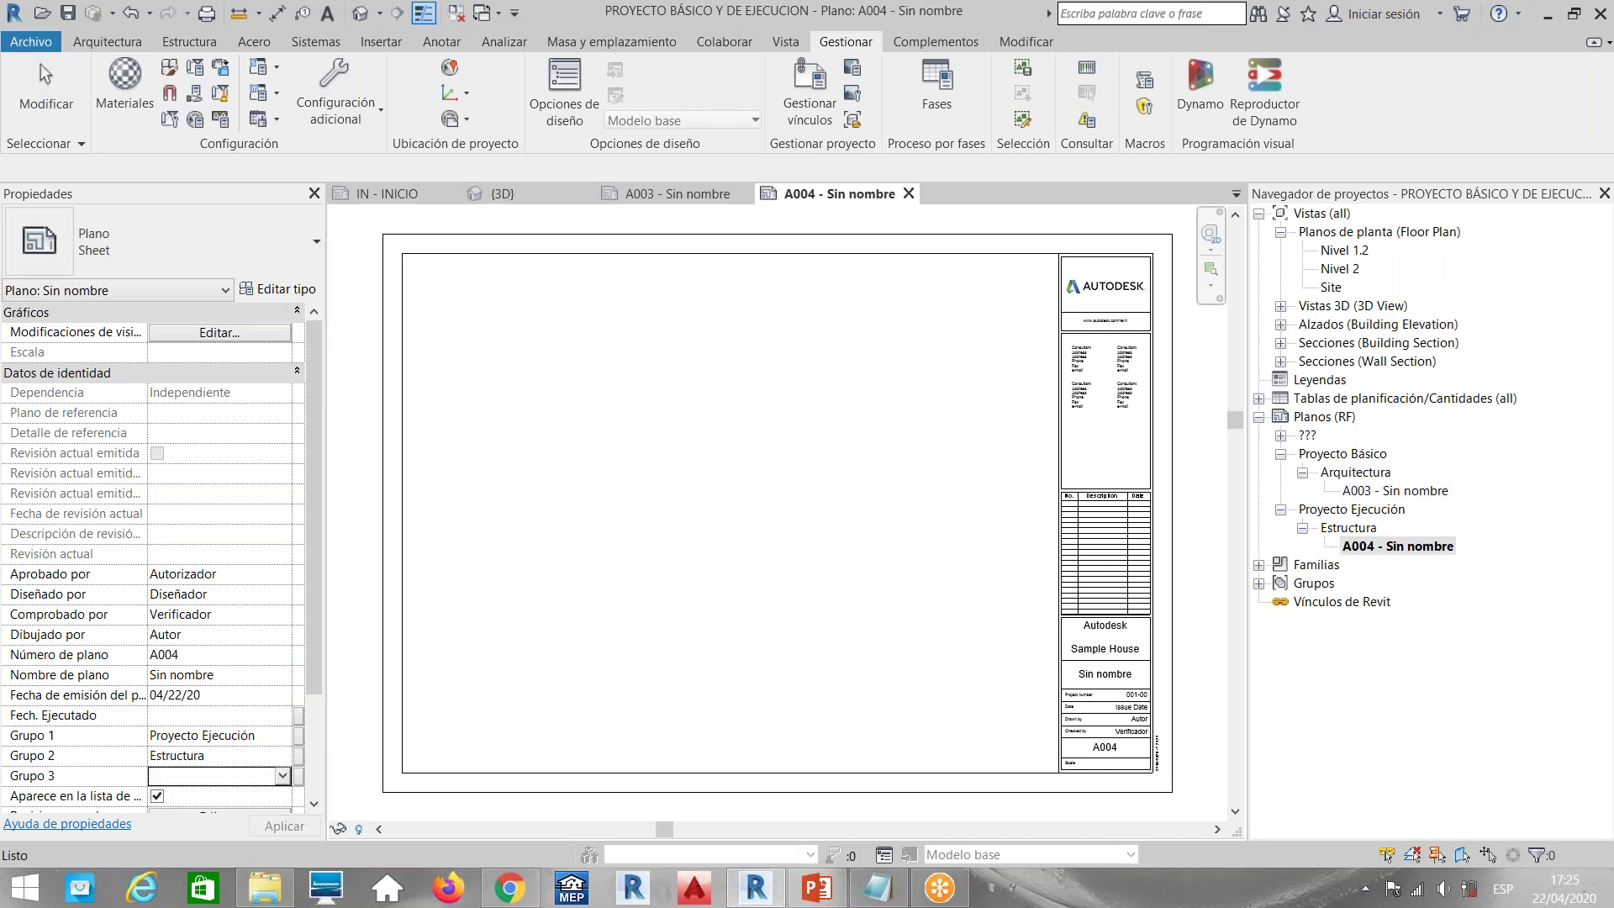
text(Pila)
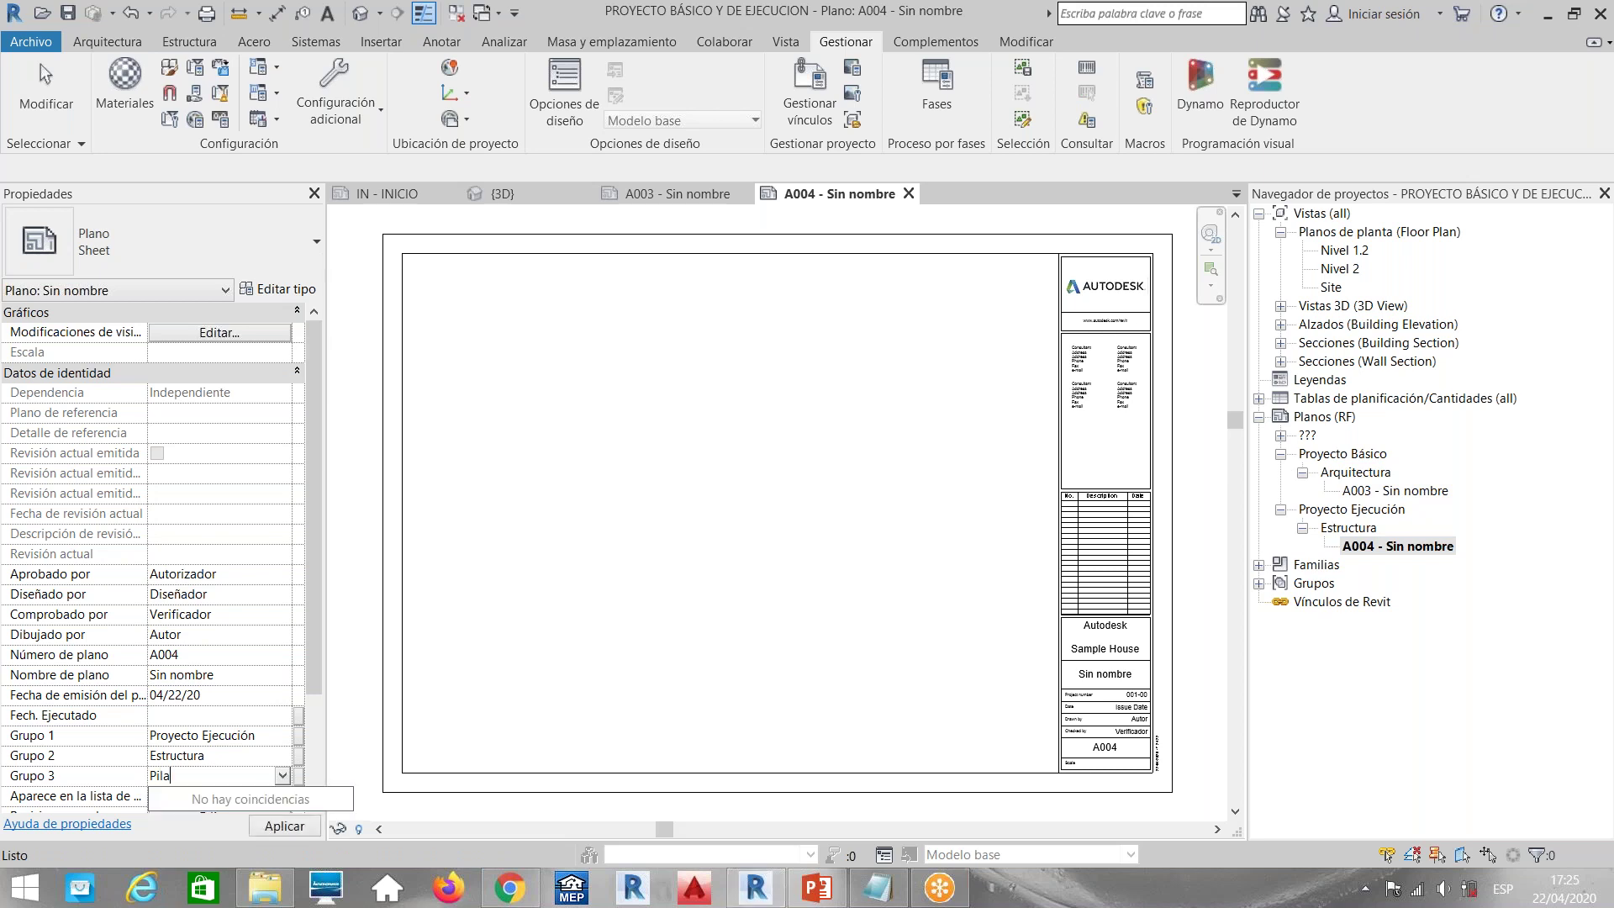
text(res estructurales)
key(Return)
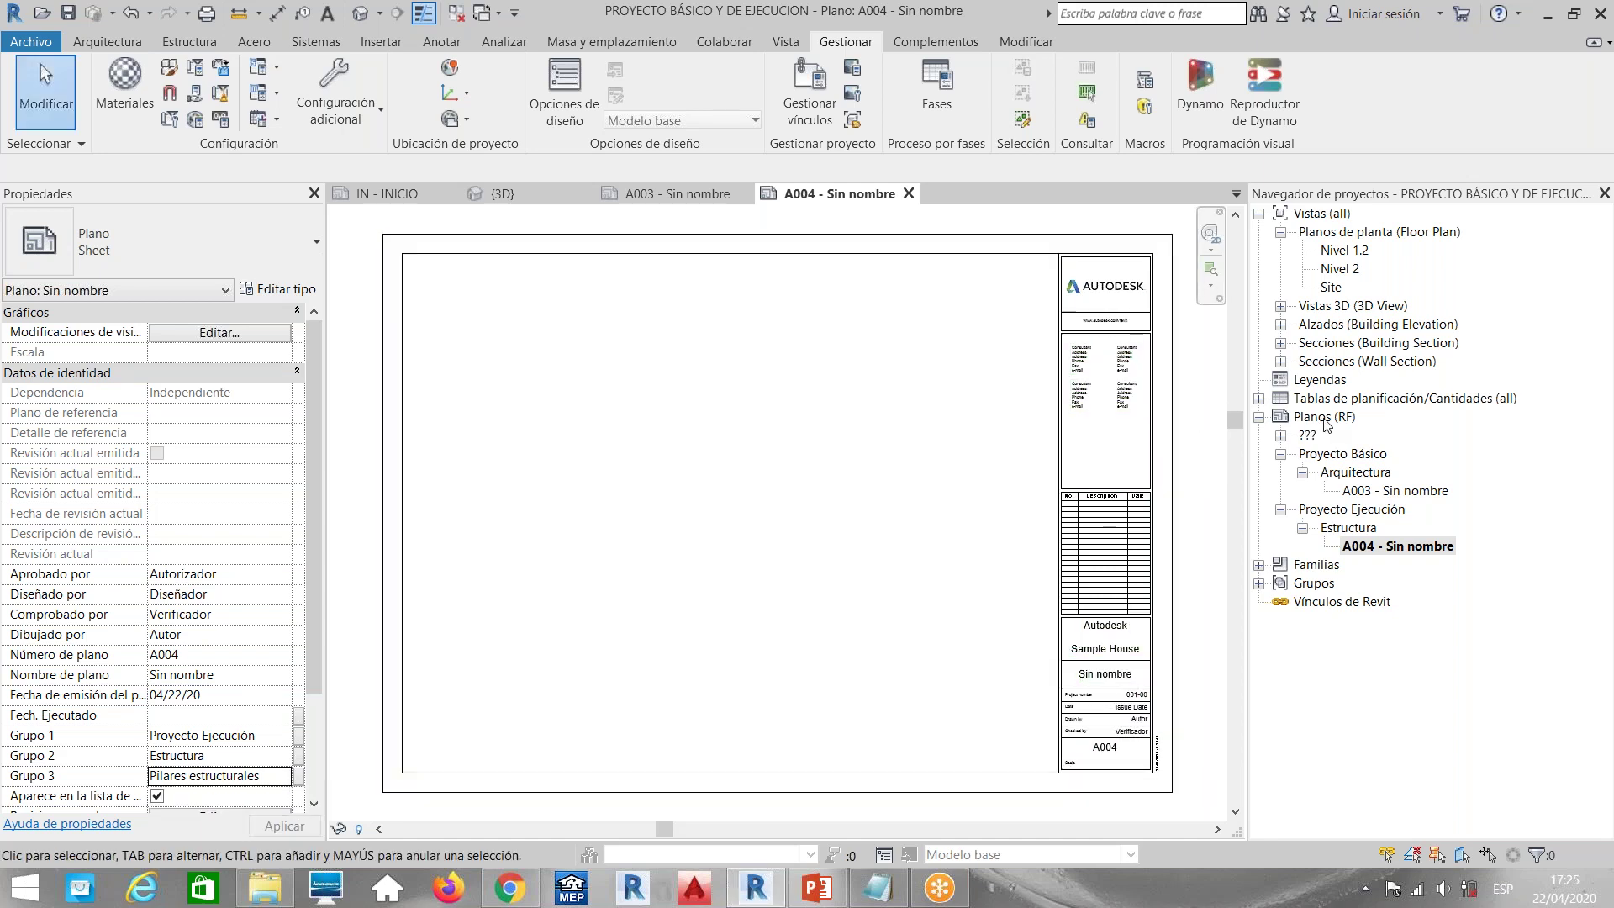
Edit the RF sheet organization scheme to add Grupo 3 as the third grouping level, and apply it to the browser
click(1326, 420)
right_click(1325, 420)
click(1374, 458)
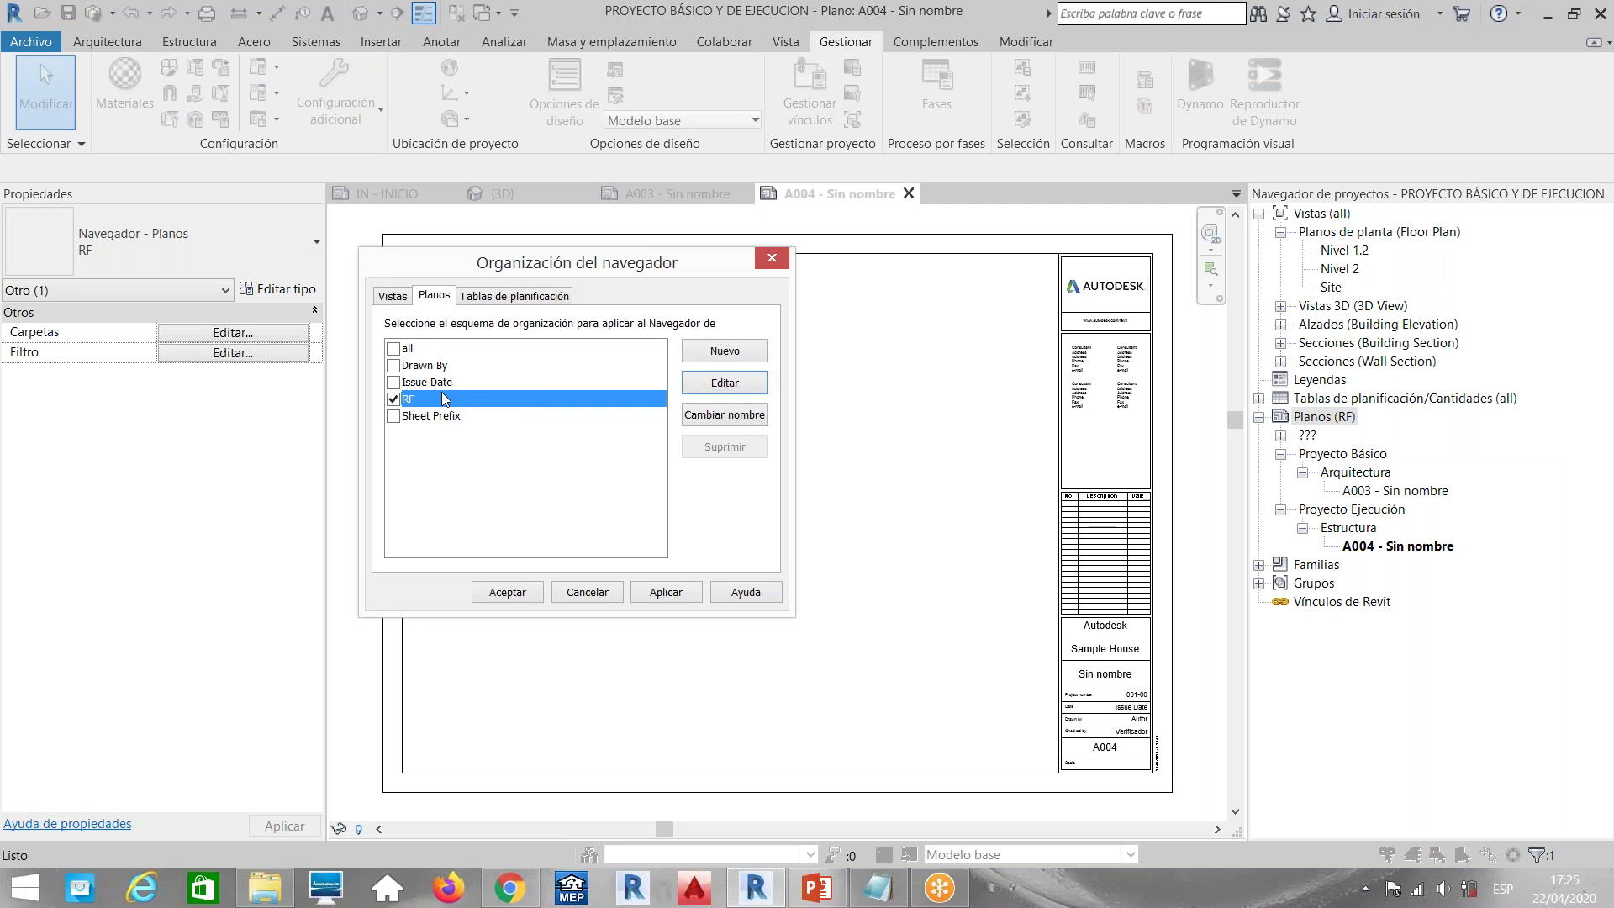
click(728, 384)
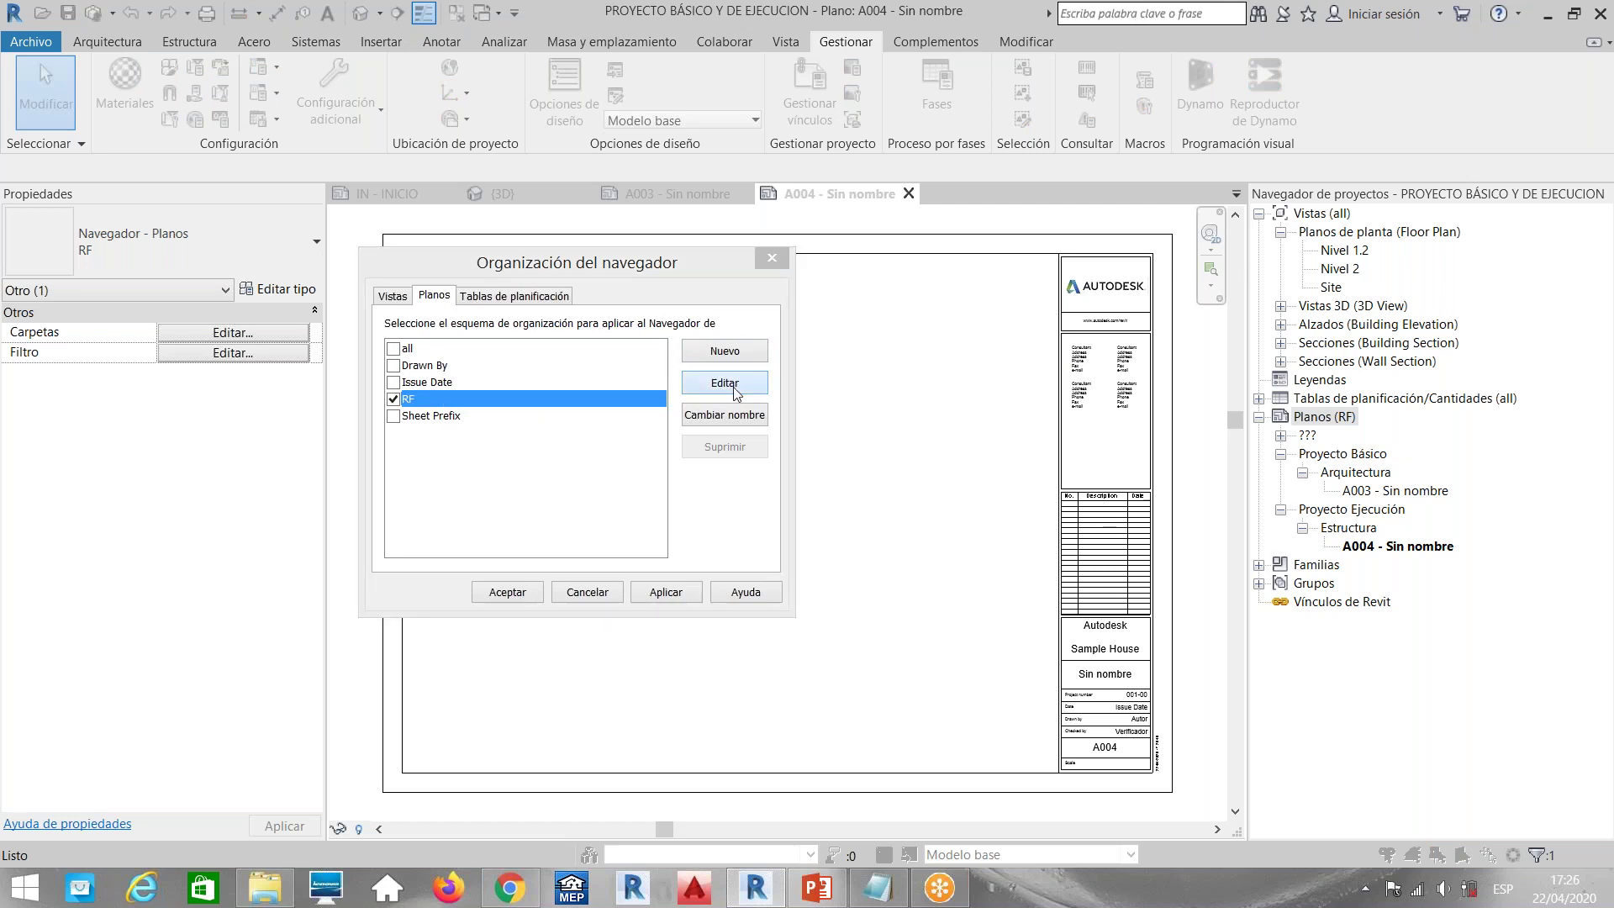
click(892, 206)
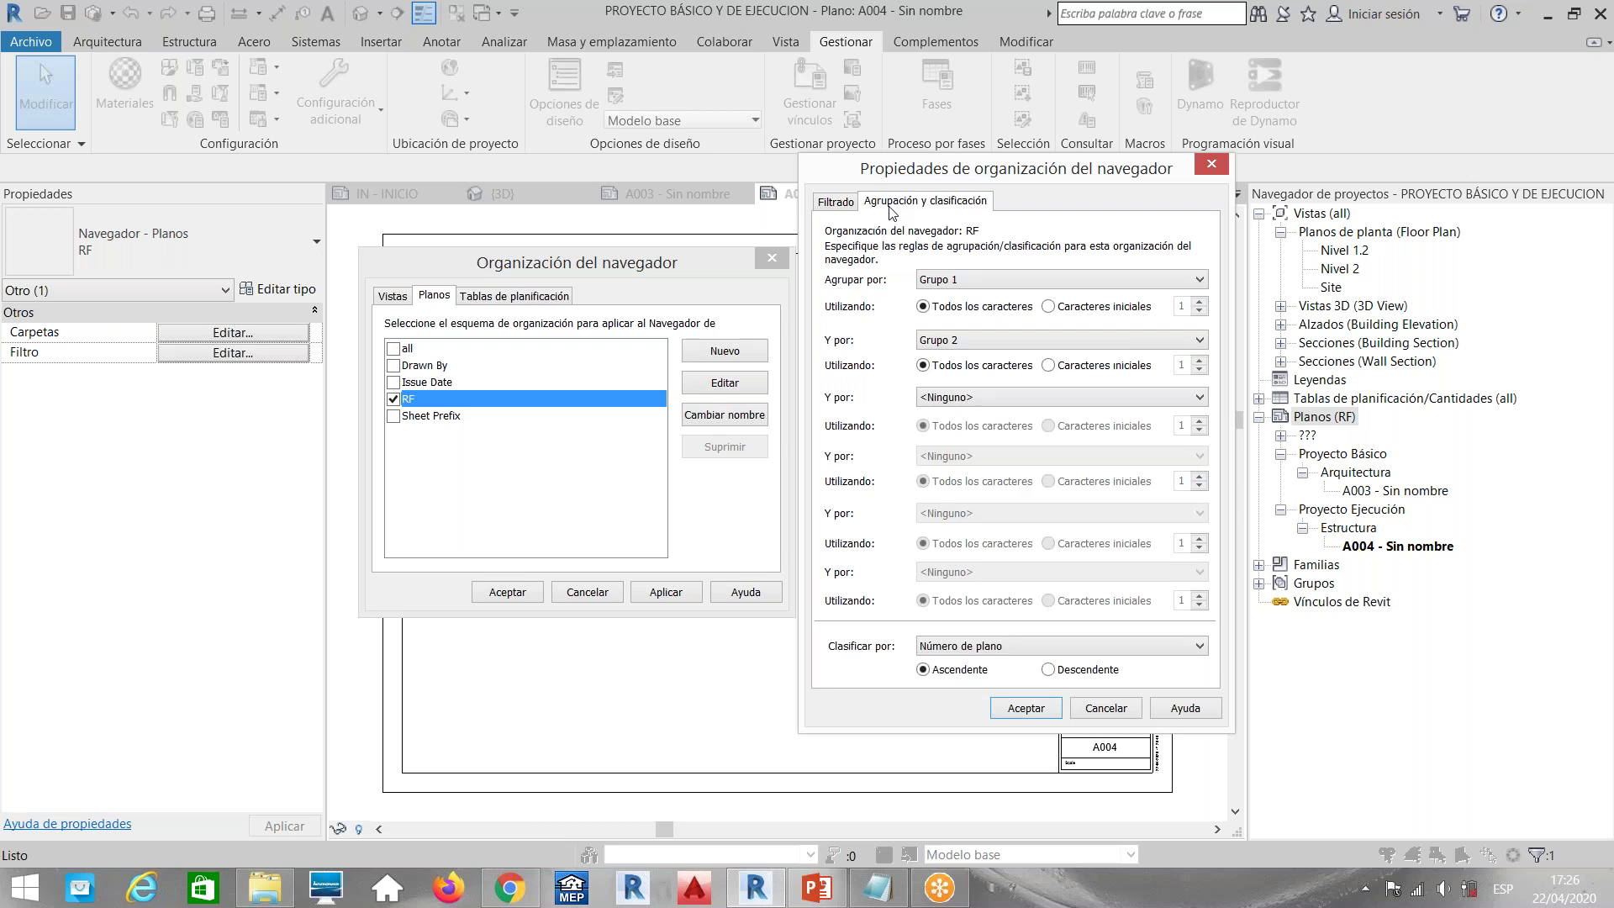
click(970, 397)
click(967, 538)
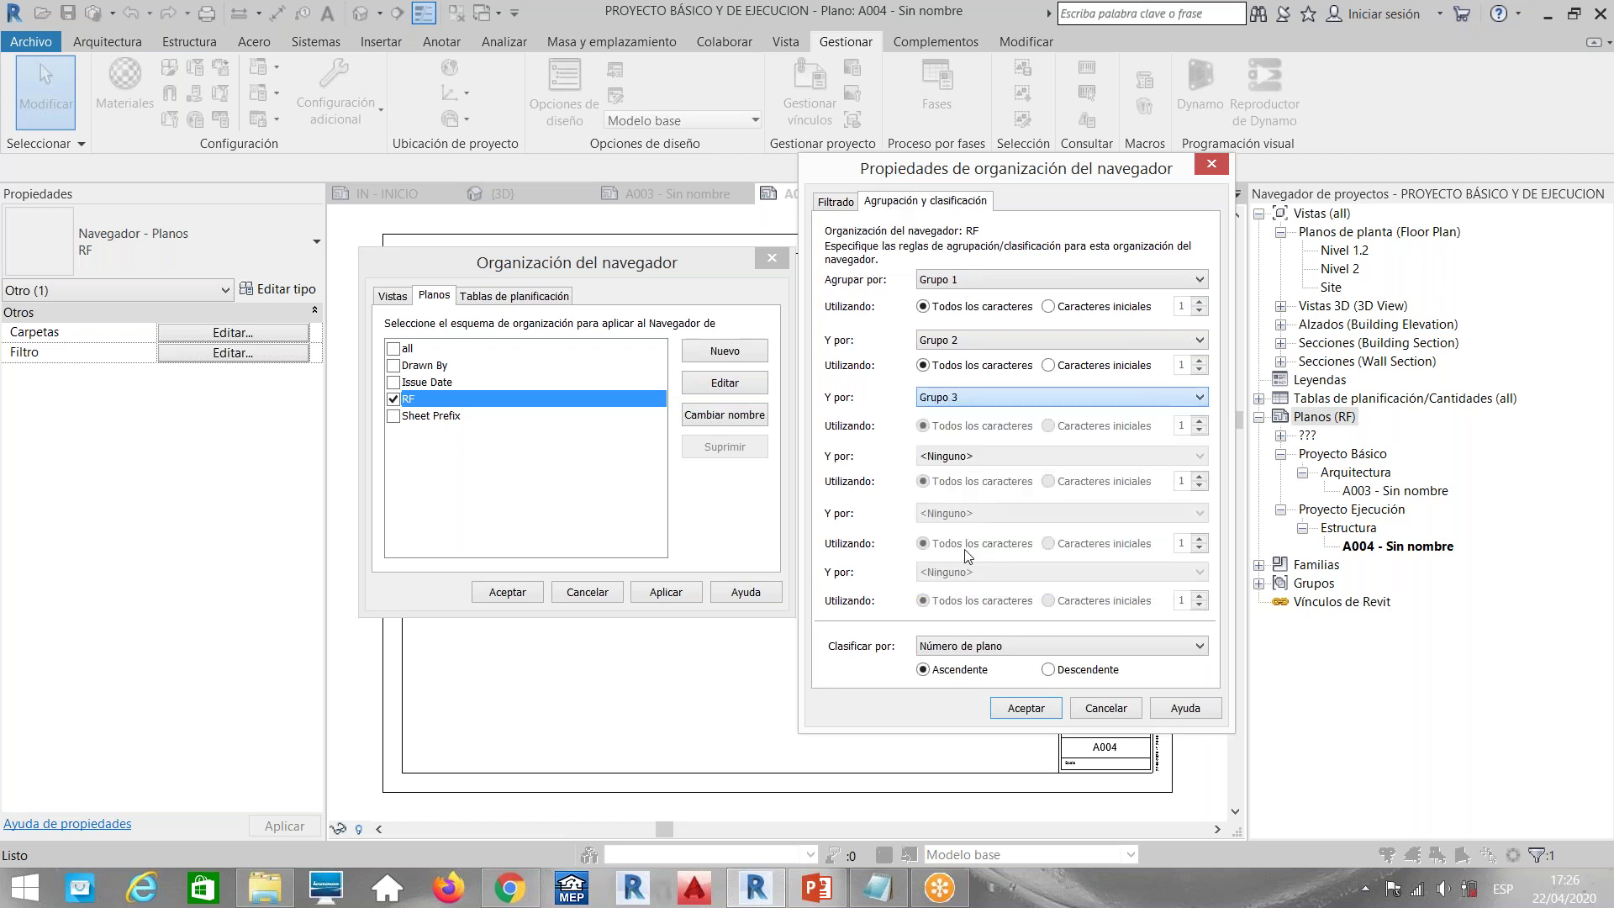
click(1026, 708)
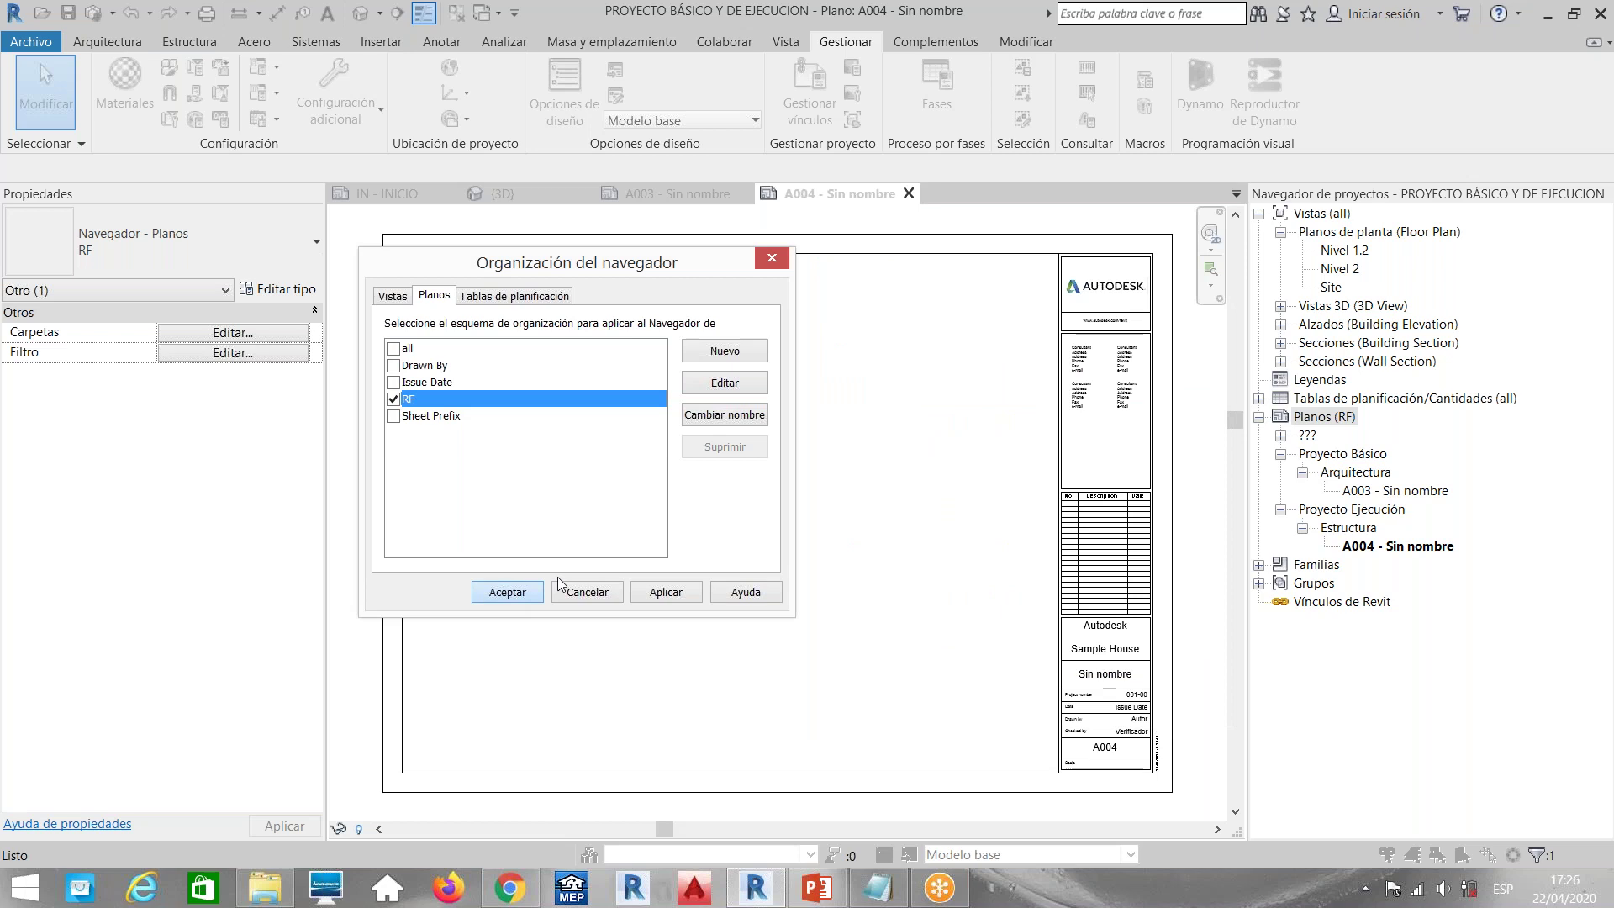
click(508, 591)
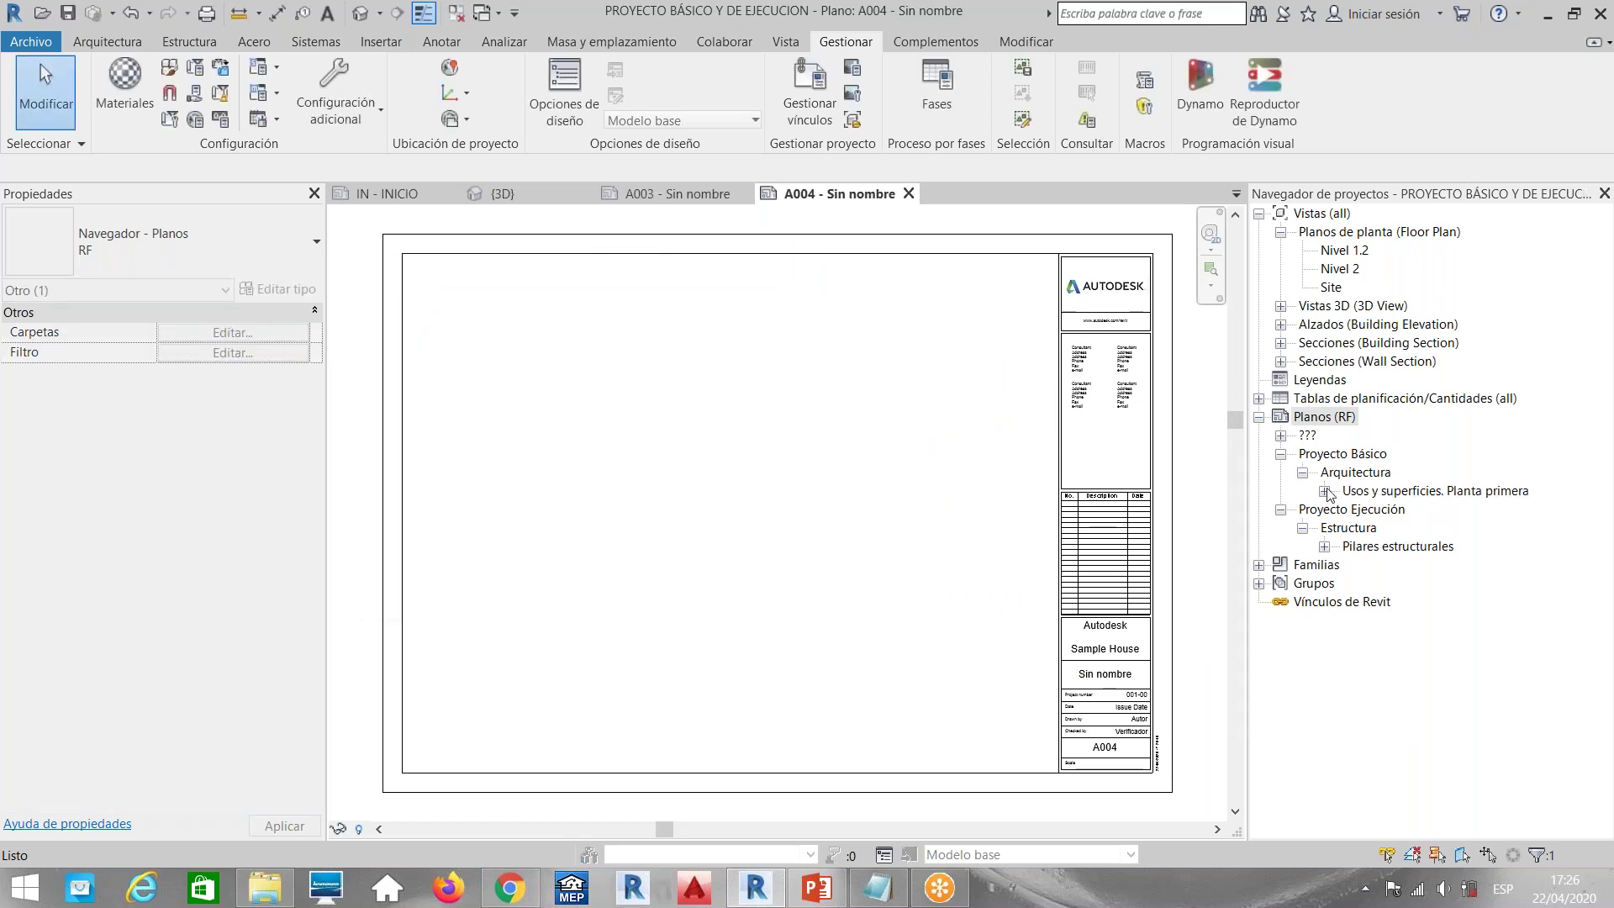
Expand and collapse the Proyecto Básico and Proyecto Ejecución branches to inspect the three-level grouping of sheets A003 and A004
click(1324, 491)
click(1324, 565)
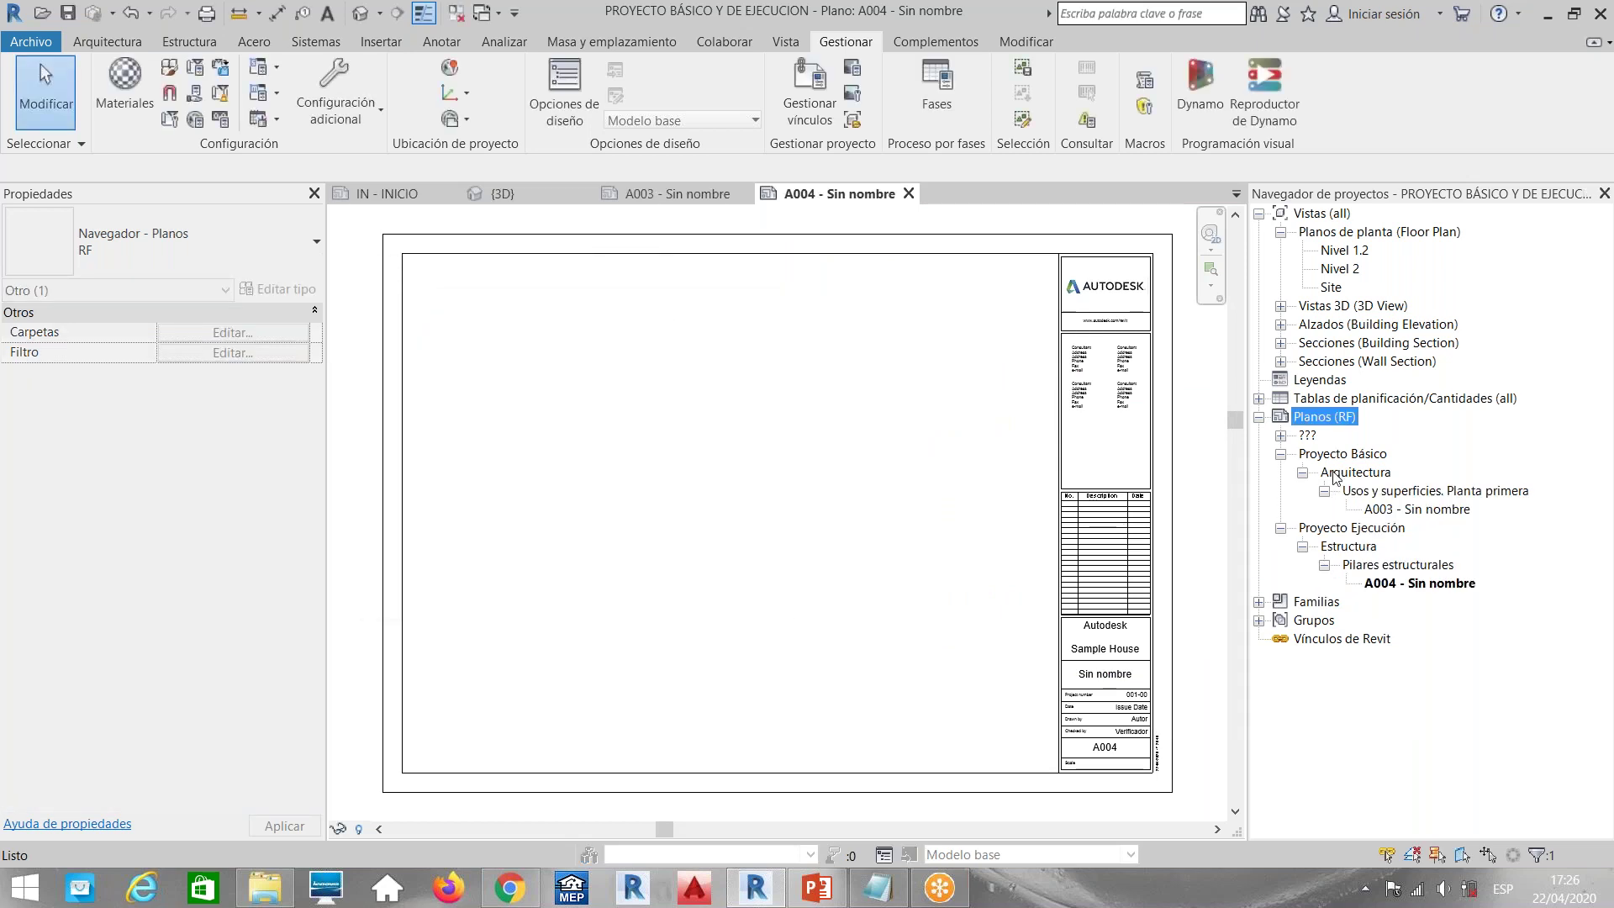
click(1281, 455)
click(1281, 473)
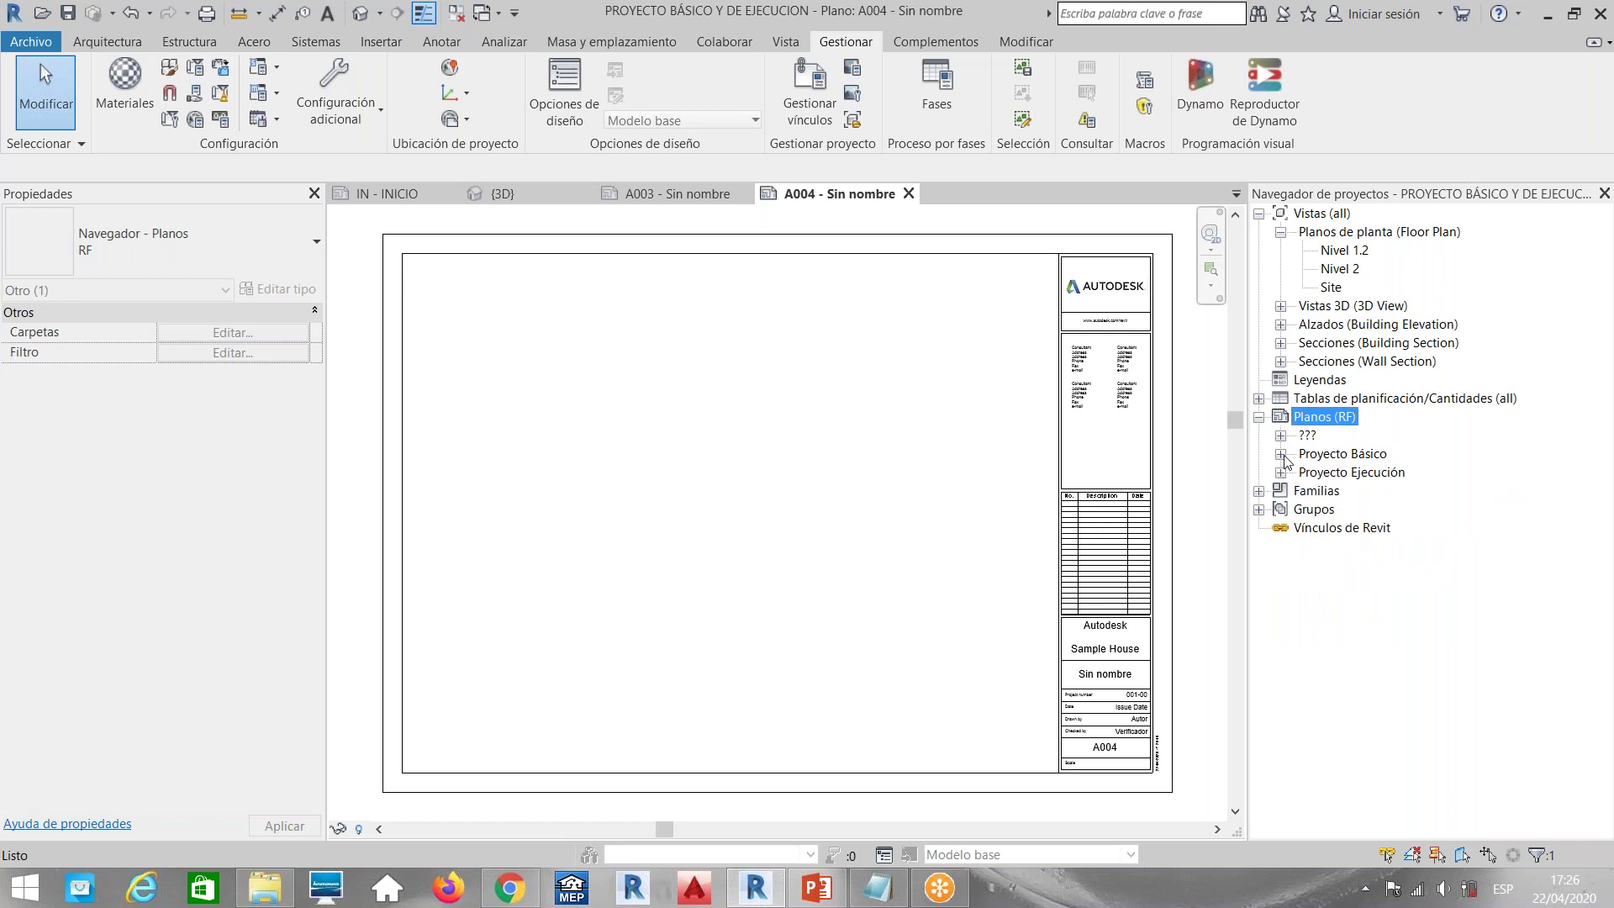
click(1281, 454)
click(1302, 472)
click(1281, 491)
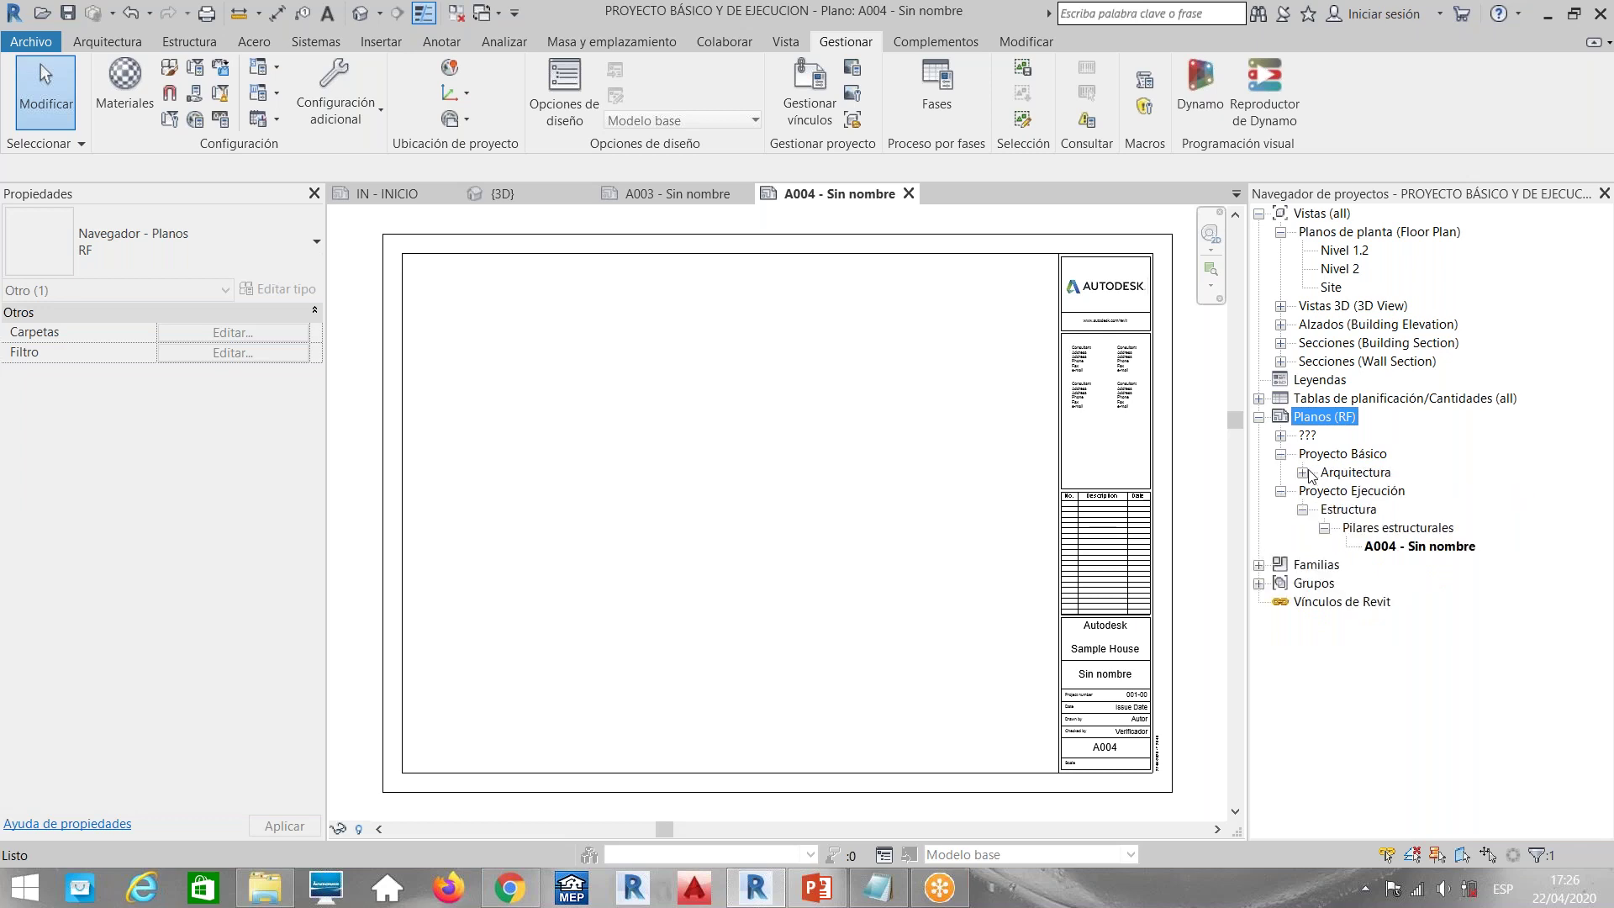
click(1302, 509)
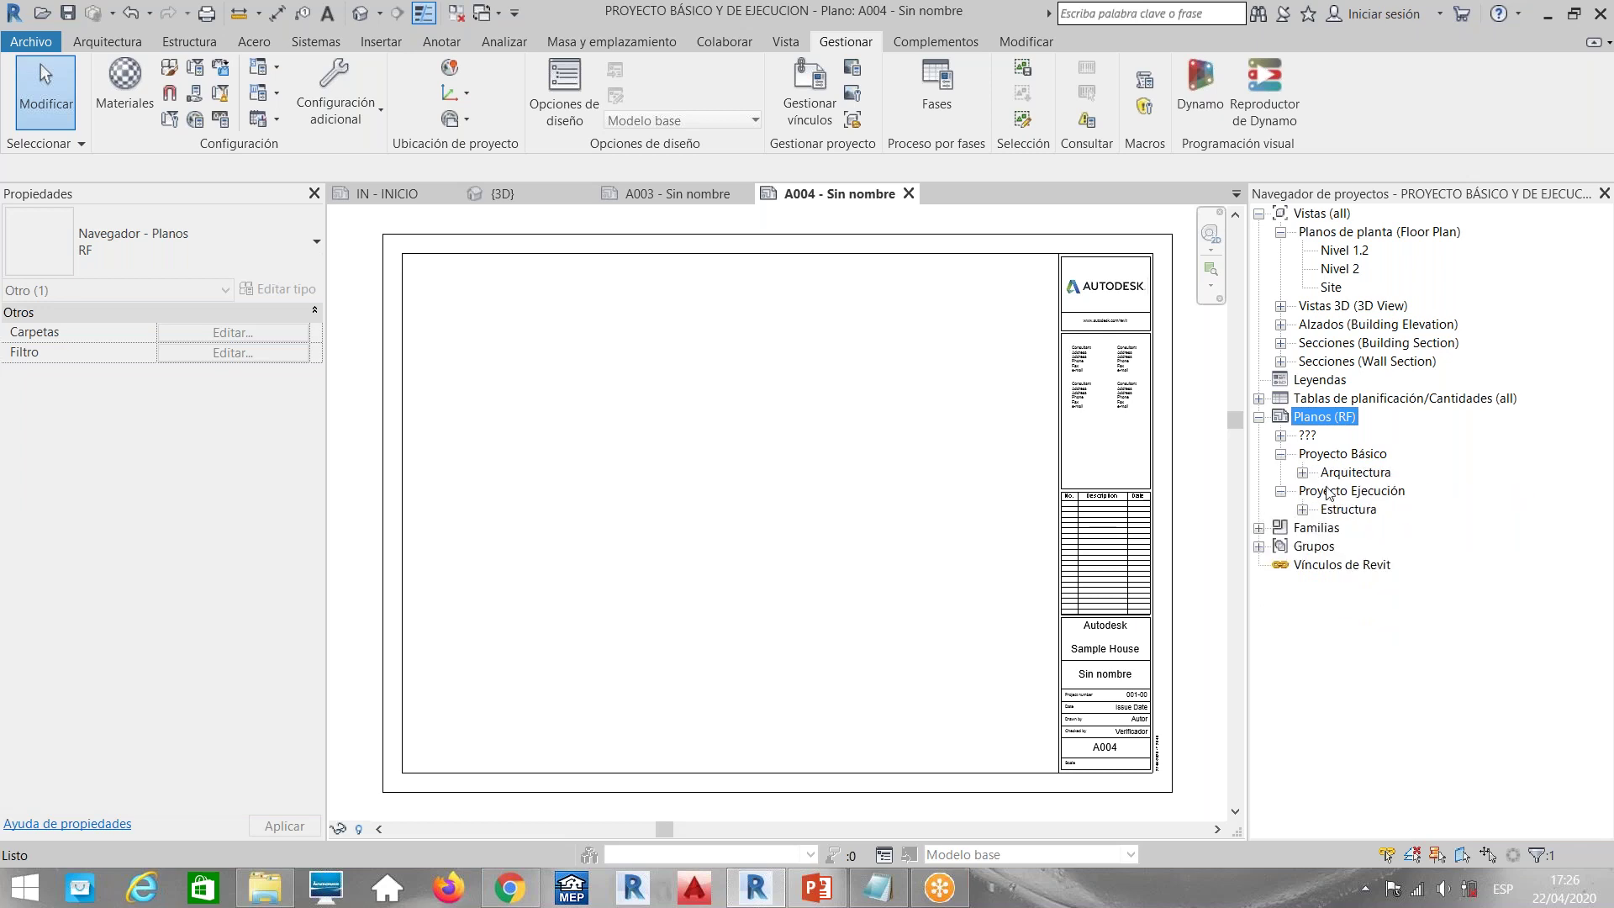
click(1303, 473)
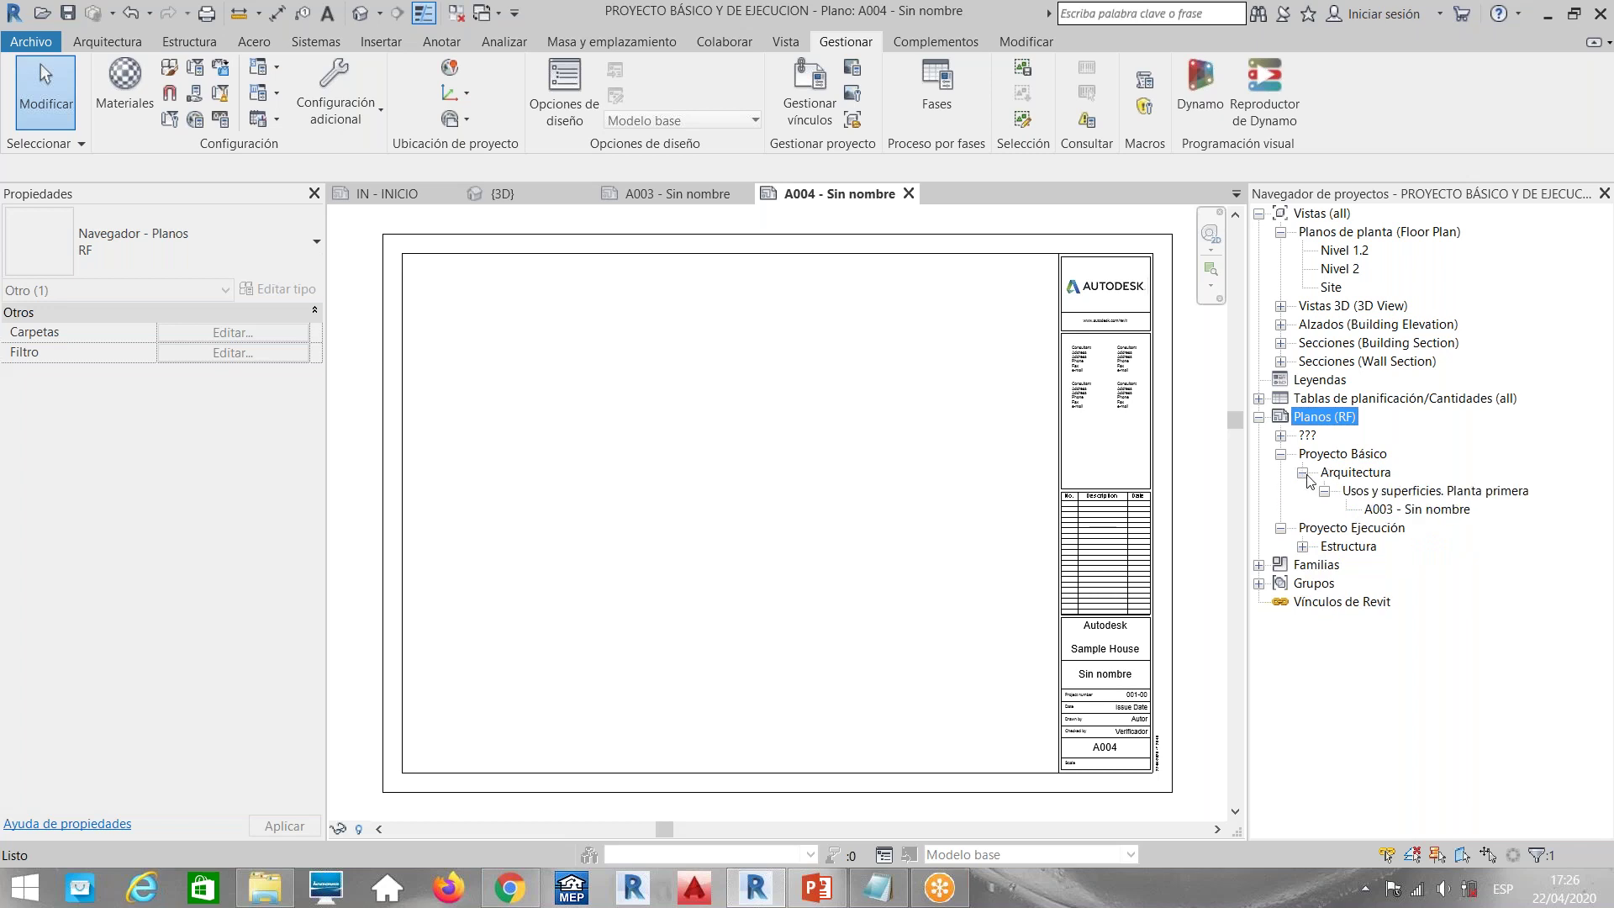
click(1325, 492)
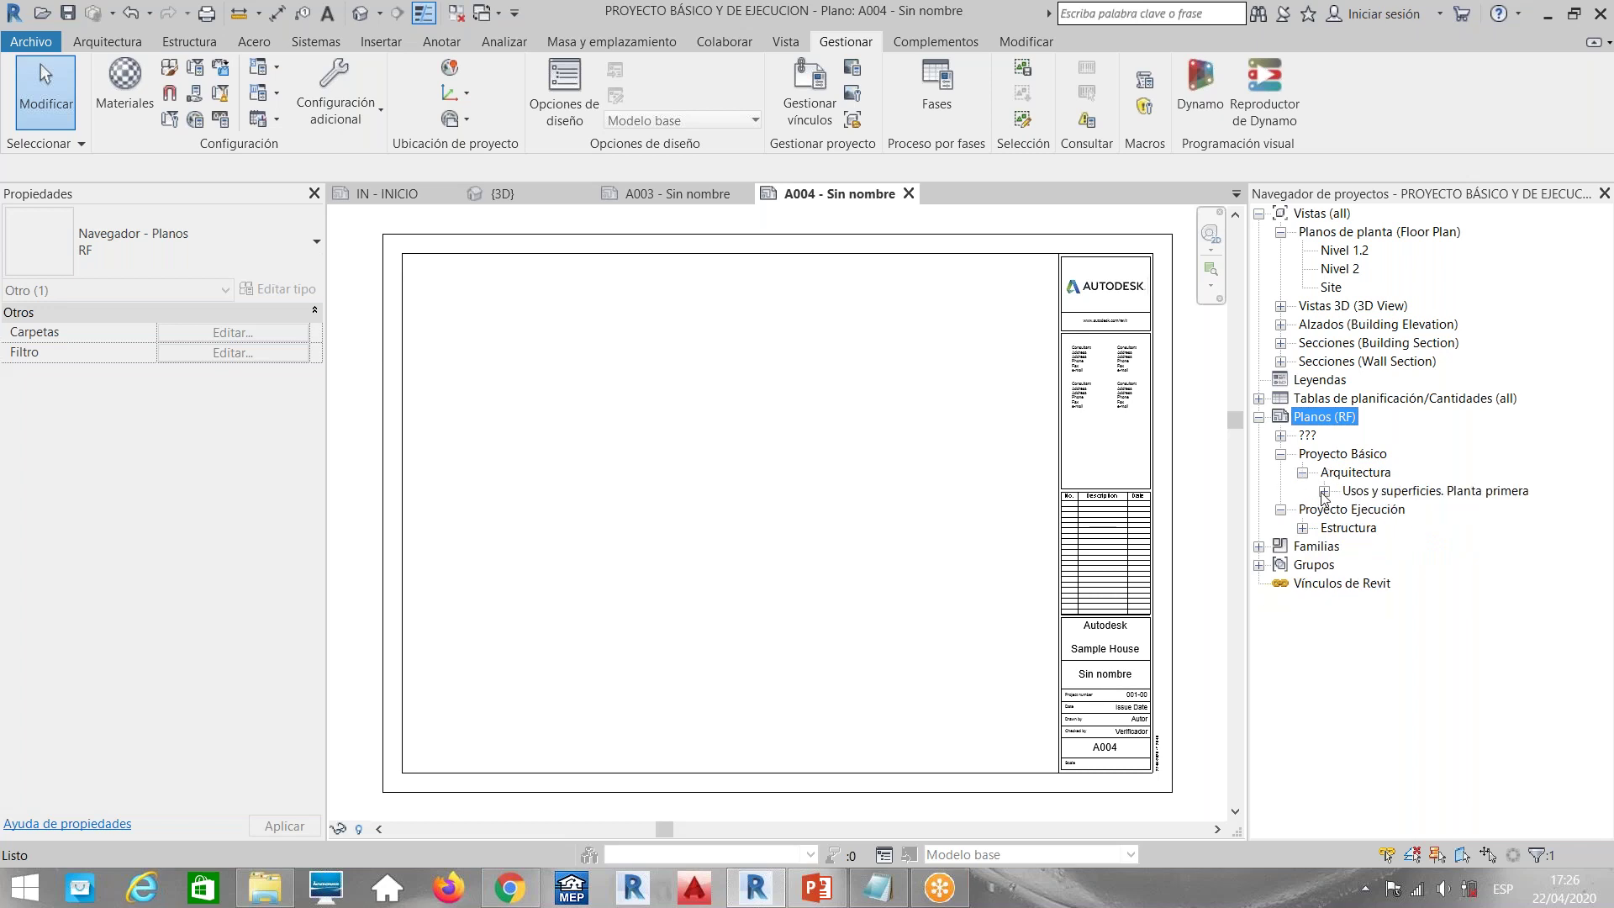
click(1324, 492)
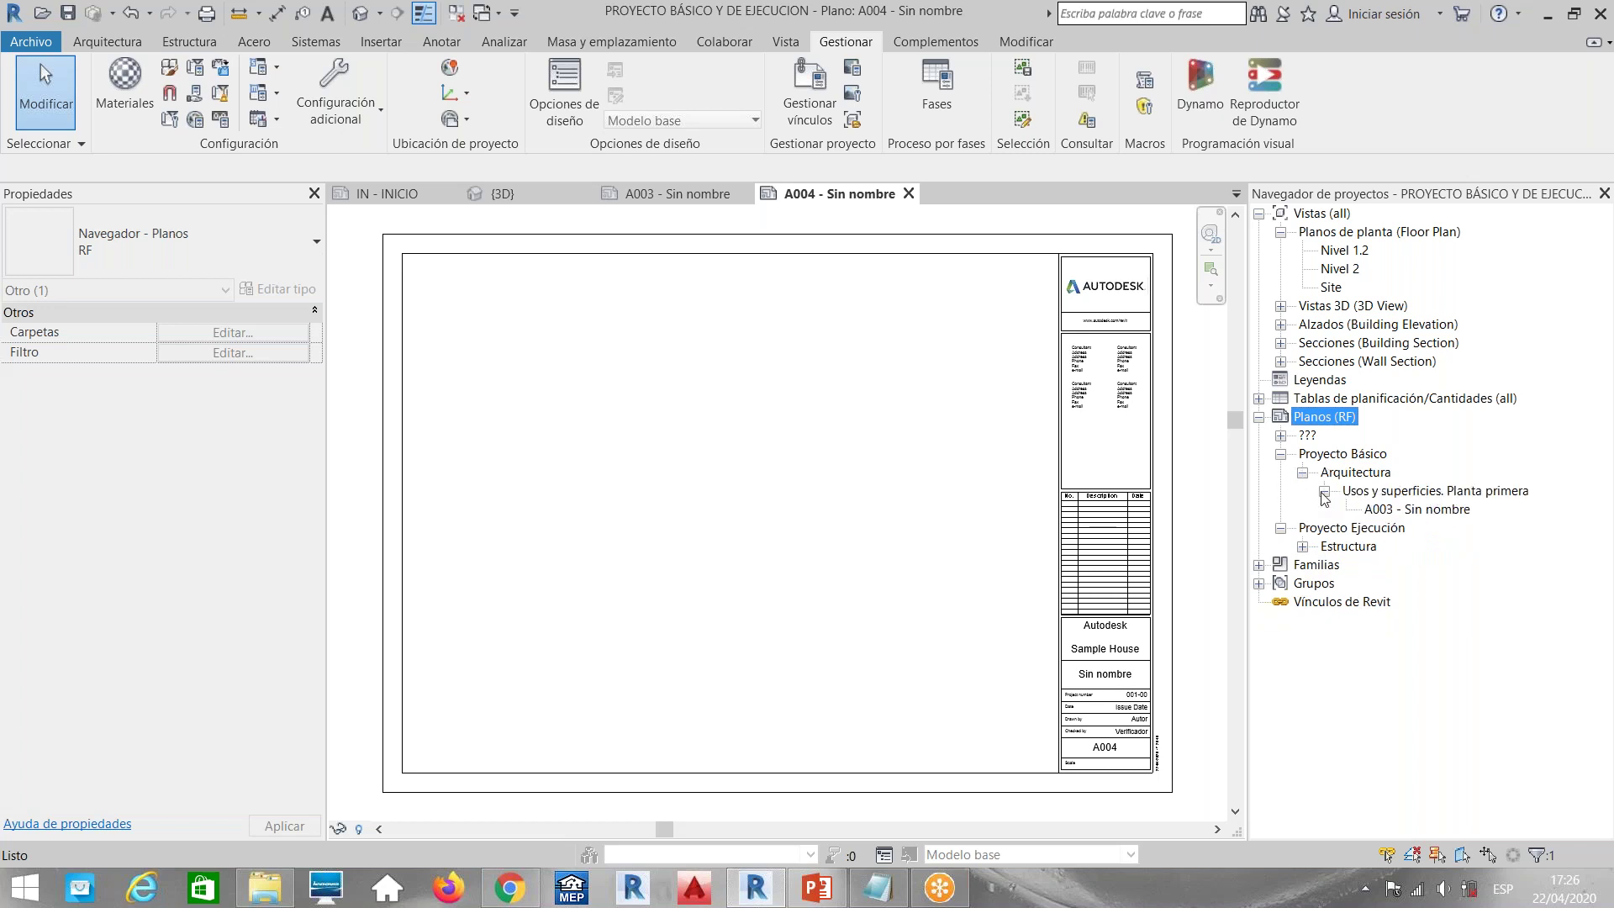
Widen the properties area and shorten Grupo 3 of sheet A003 to "Usos y superficies"
click(1414, 508)
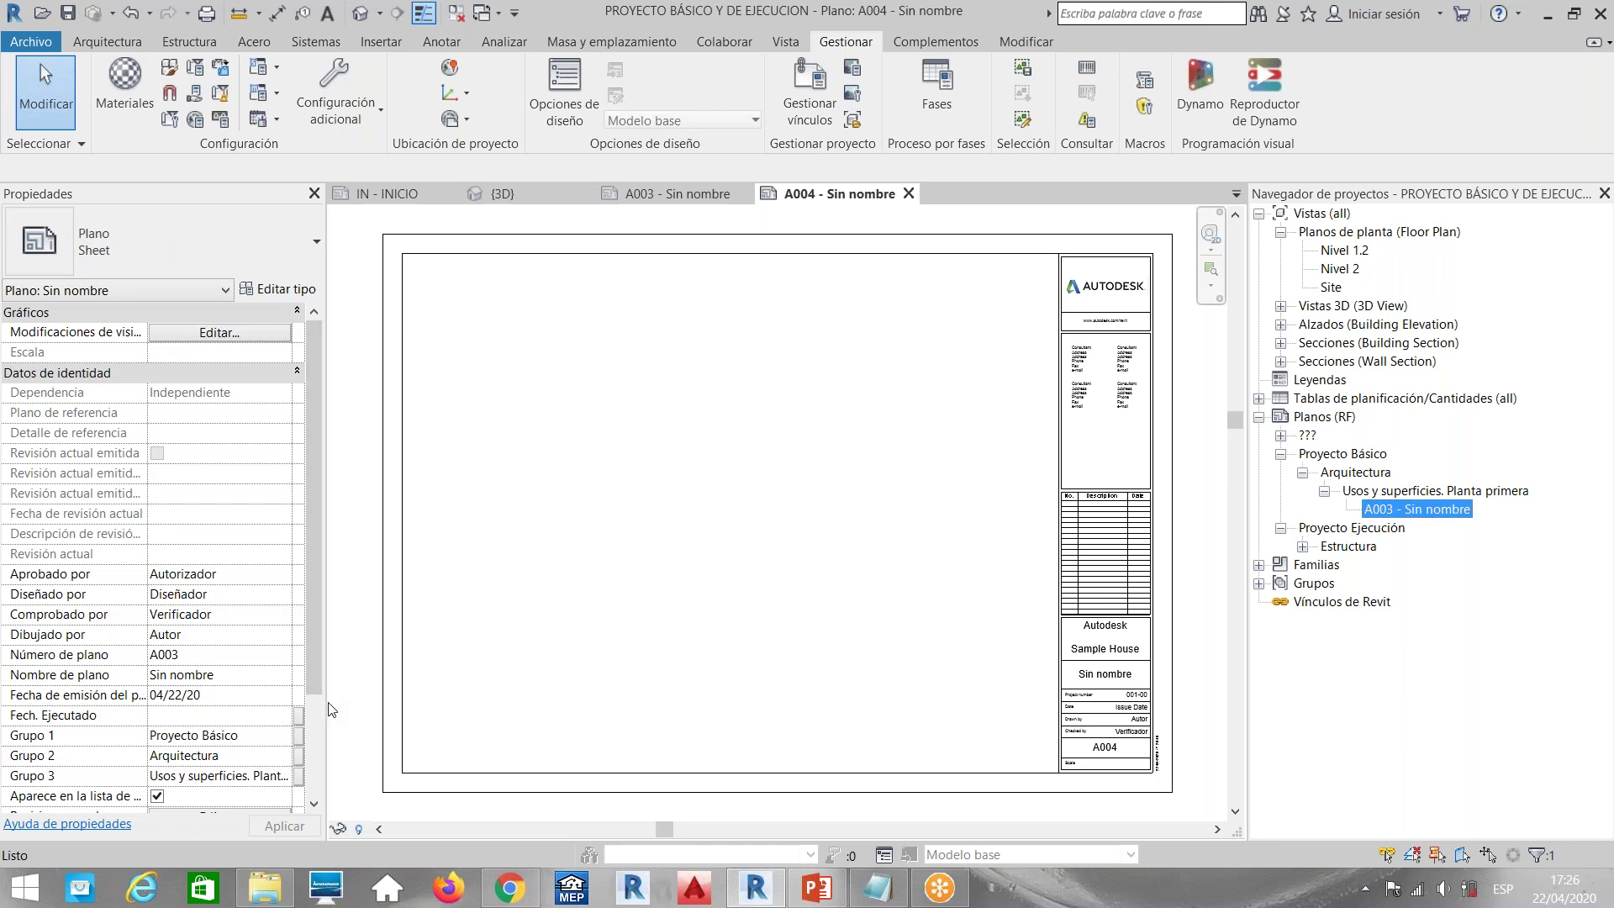
drag(329, 711, 424, 711)
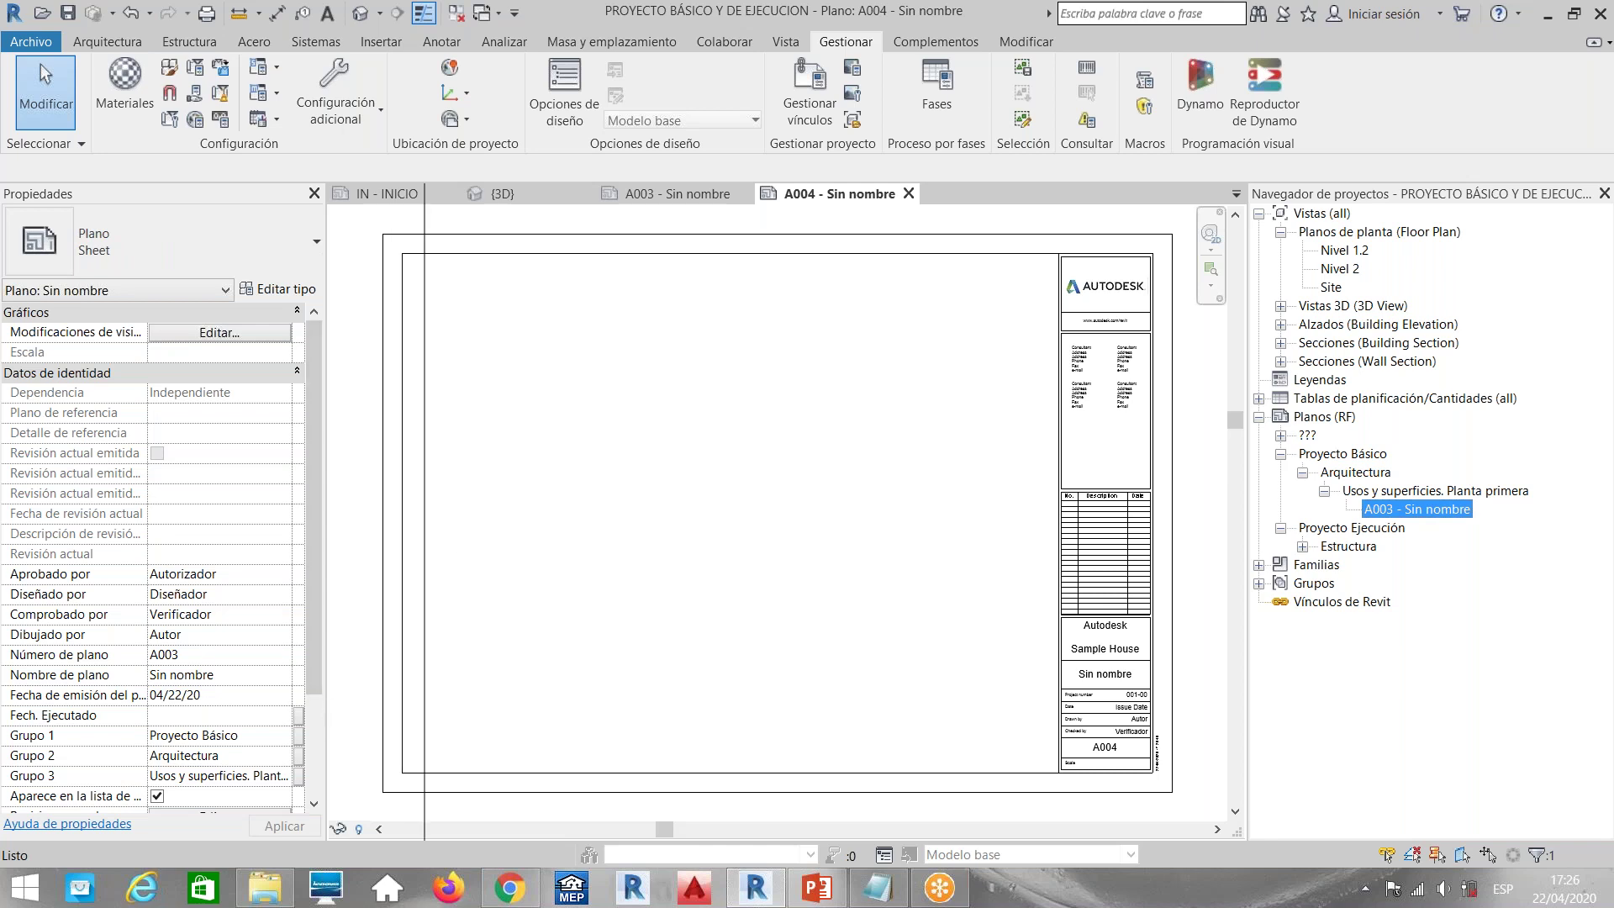
click(311, 774)
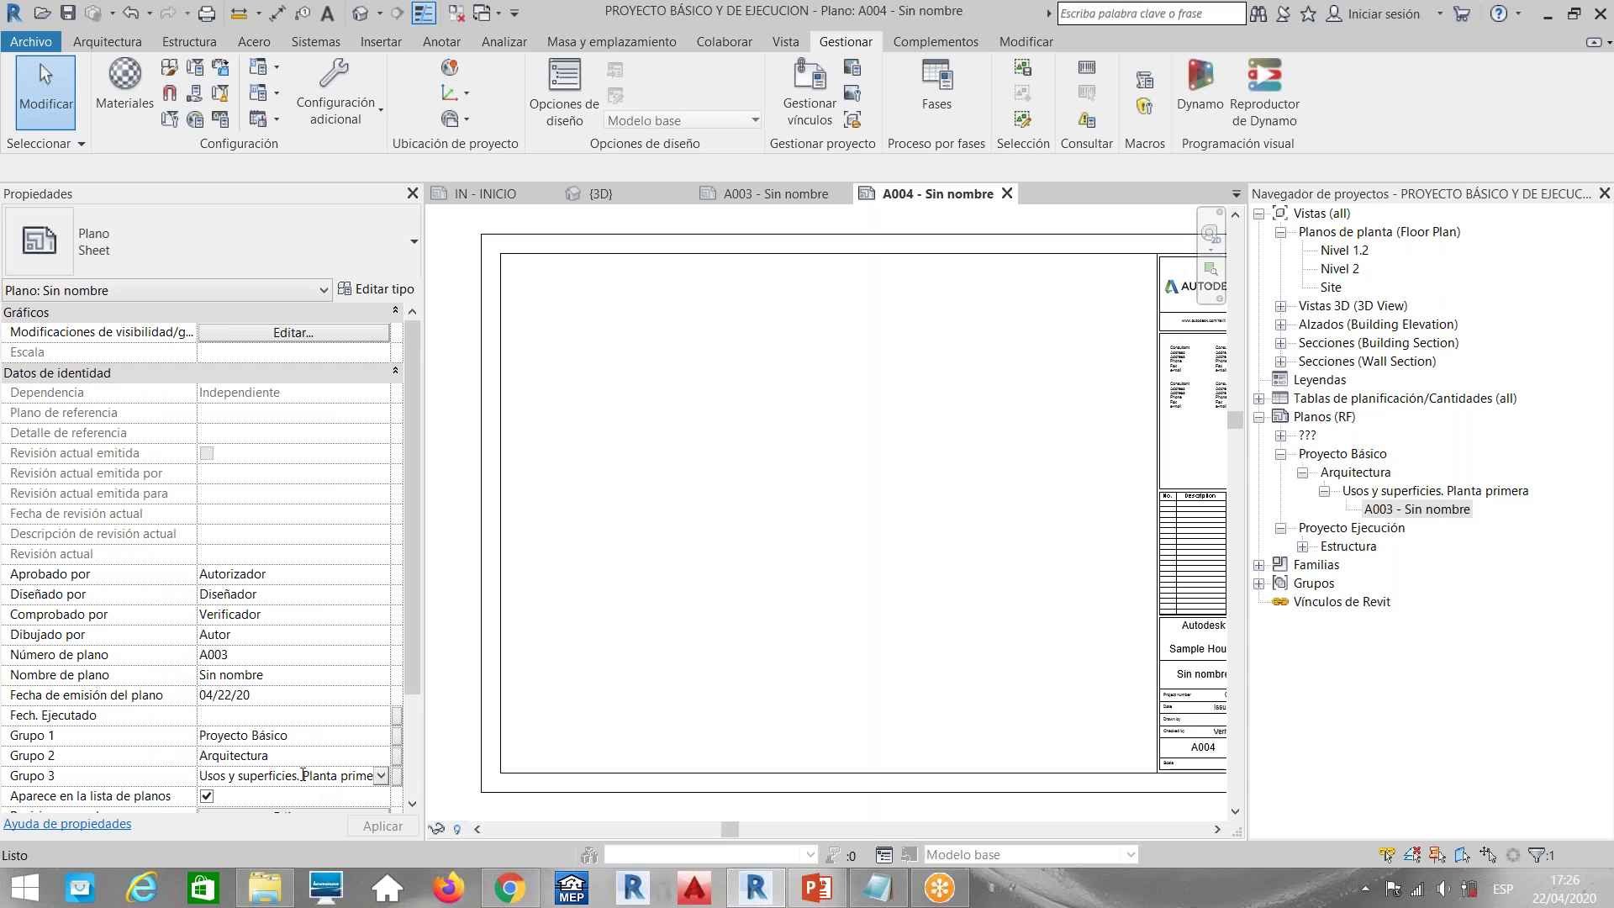
drag(303, 775, 381, 775)
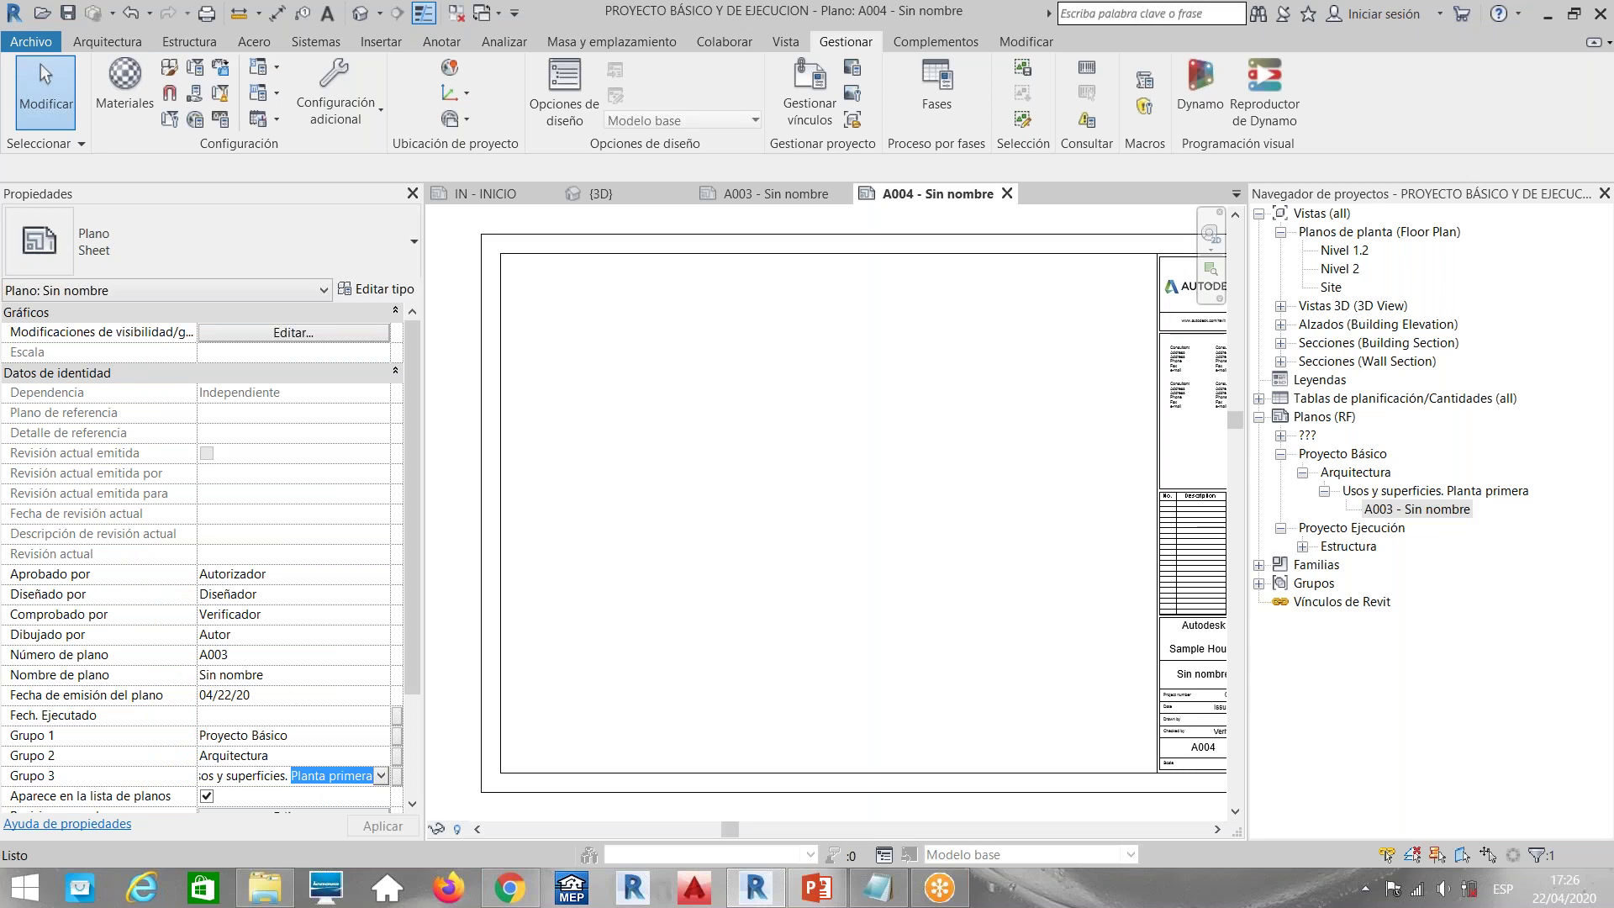
key(BackSpace)
key(BackSpace)
key(BackSpace)
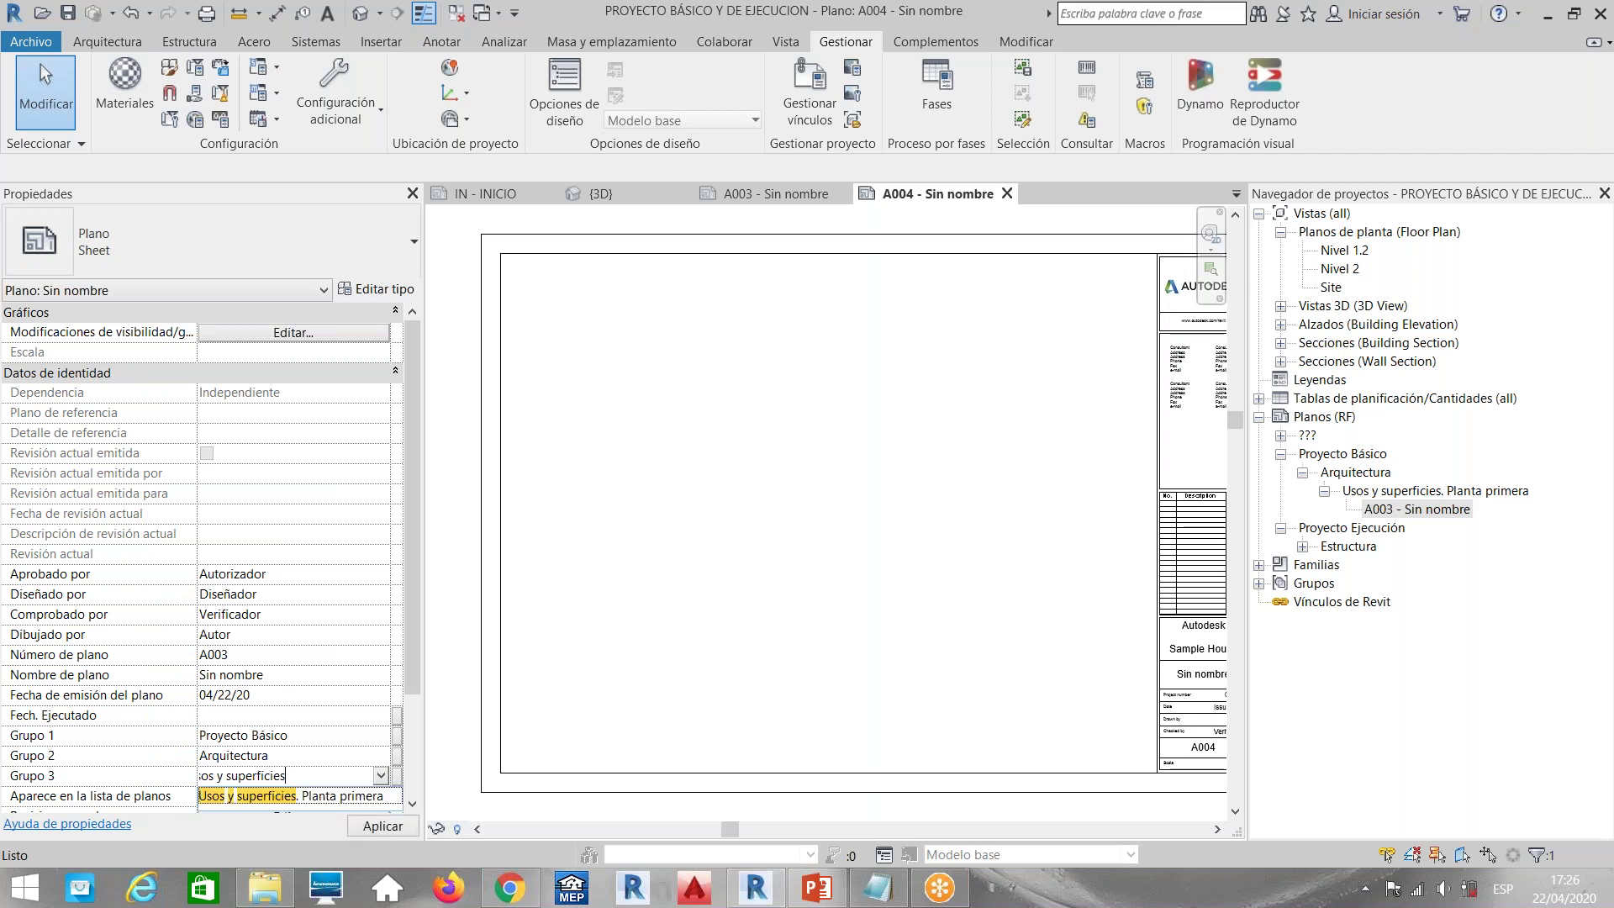
click(774, 507)
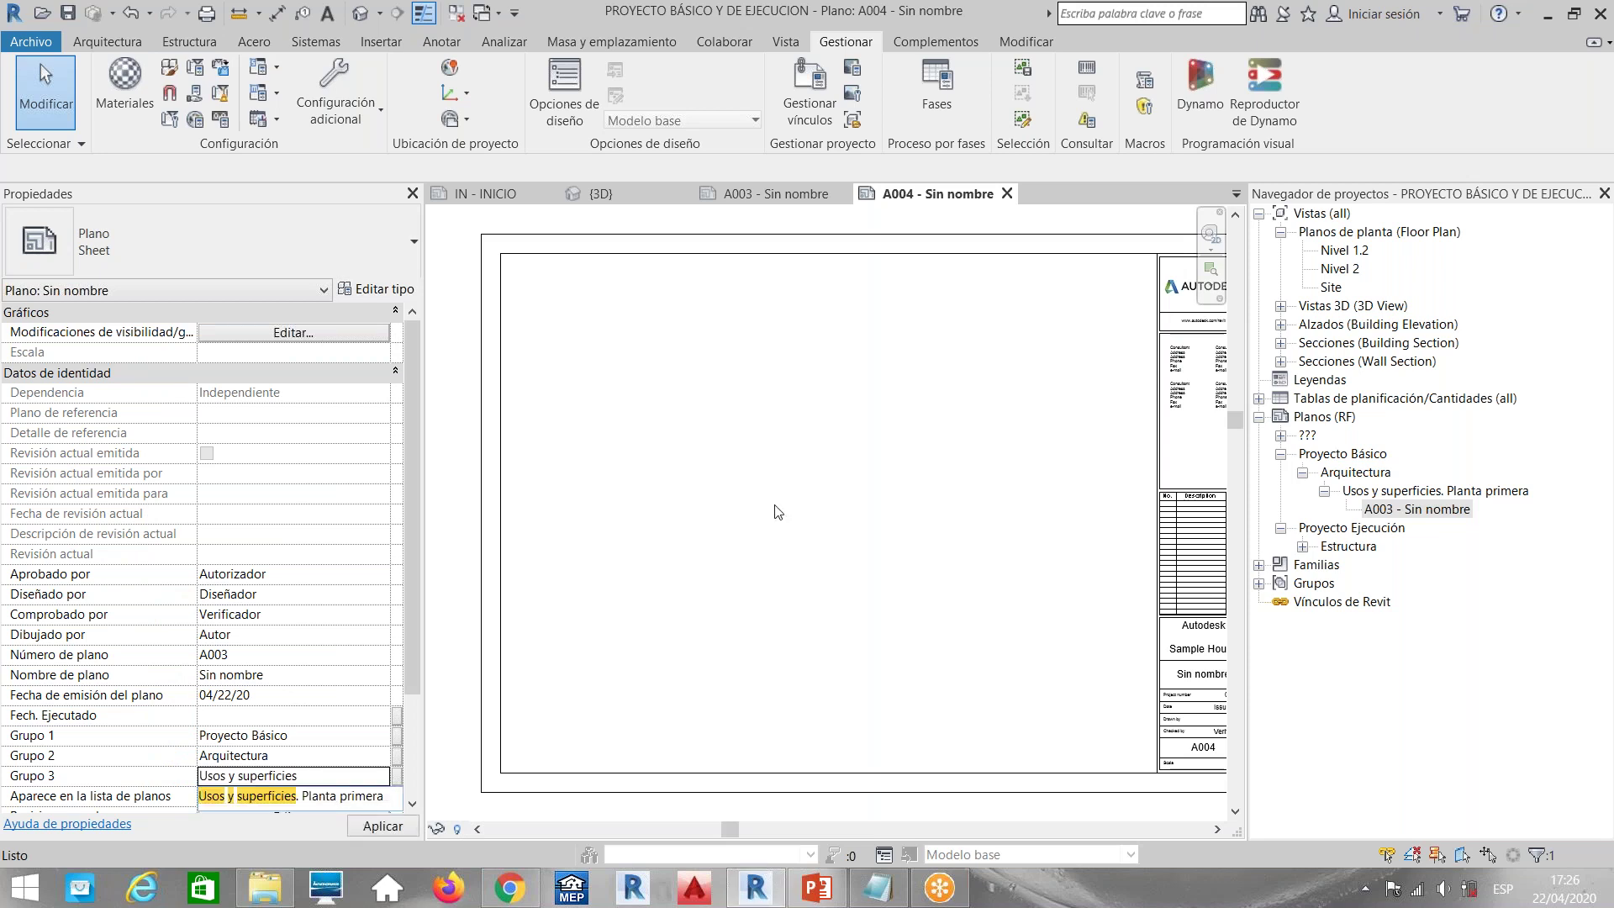
Rename sheet A003 as "Planta primera", keeping its sheet number
click(1427, 509)
right_click(1427, 507)
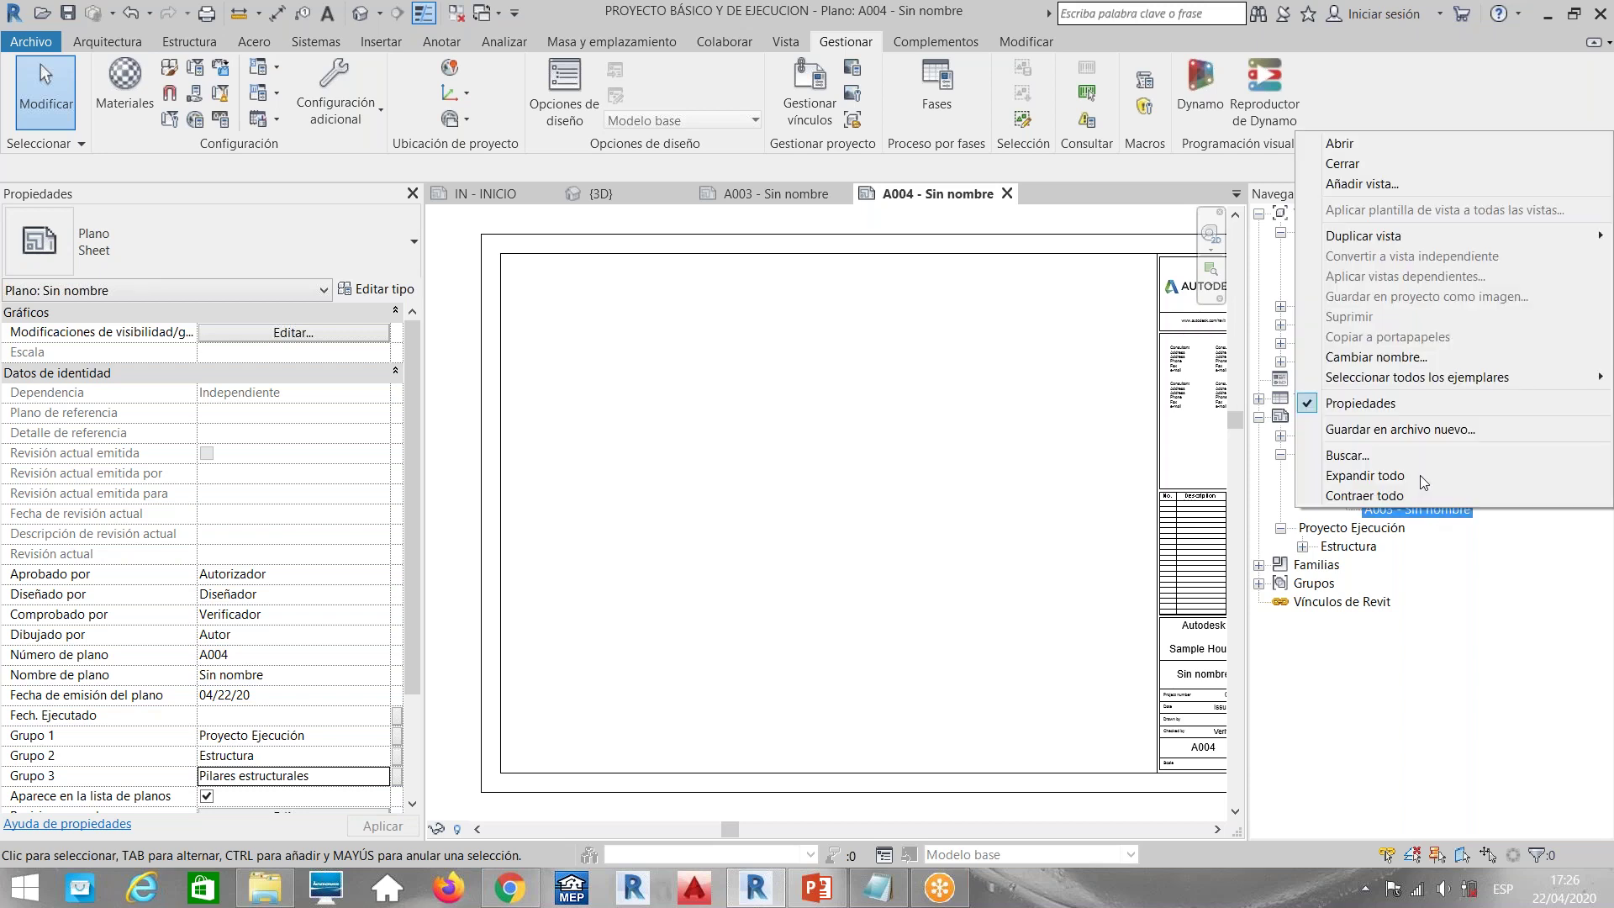
click(1358, 357)
key(Tab)
text(Planta primera)
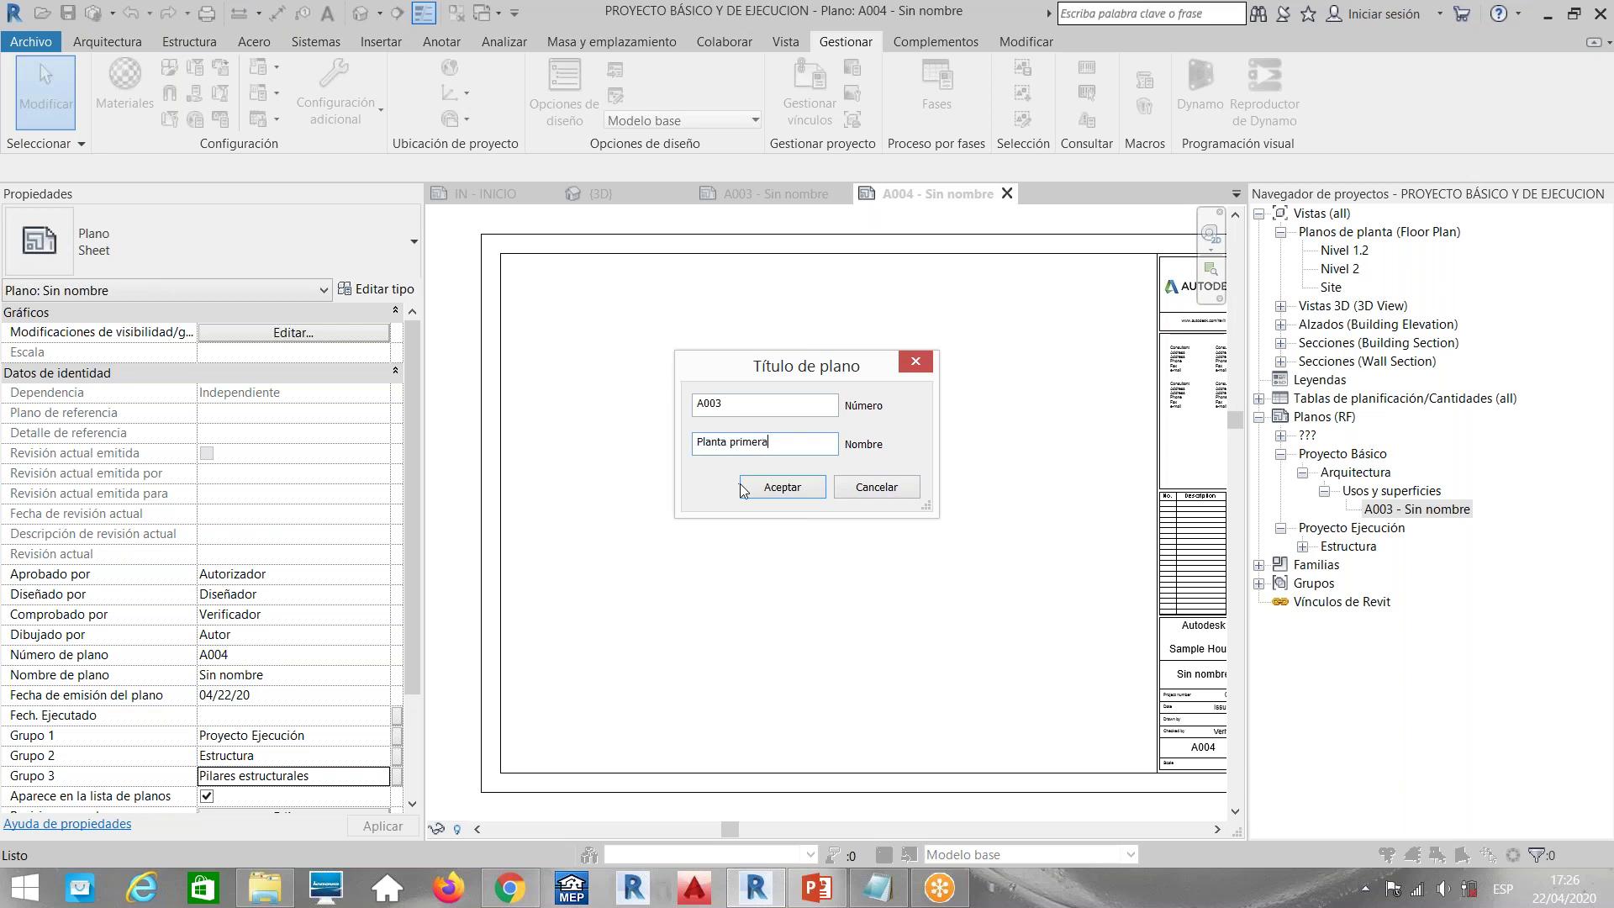
Expand Estructura and Pilares estructurales under Proyecto Ejecución and rename sheet A004 as "Cuadro de pilres I"
click(1302, 546)
click(1324, 566)
click(1325, 565)
click(1400, 583)
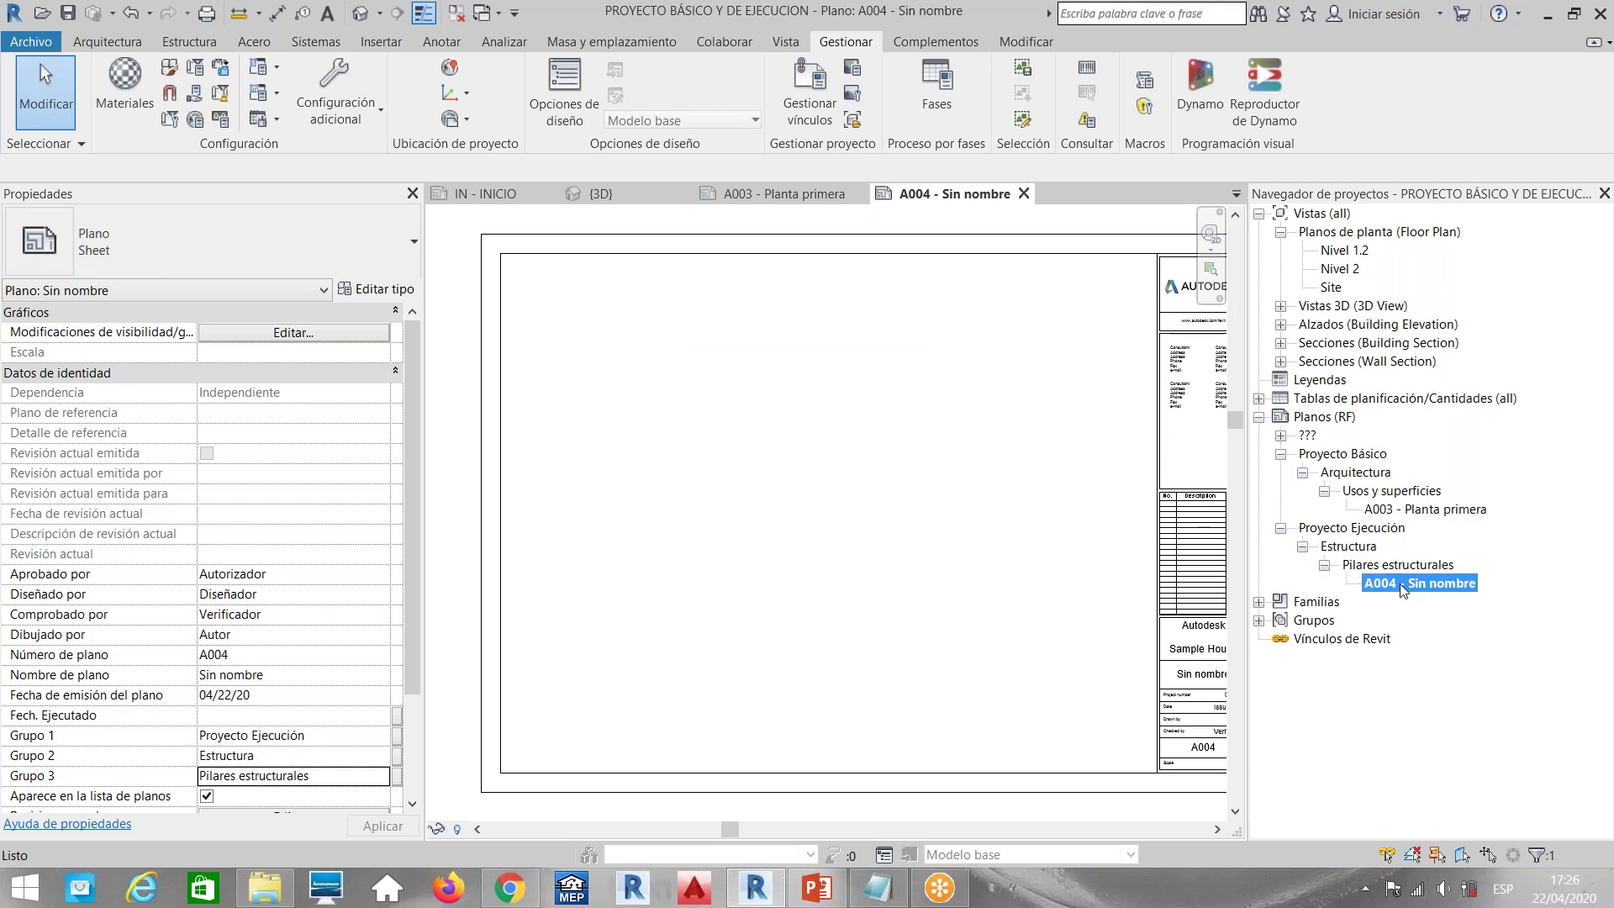
right_click(1400, 584)
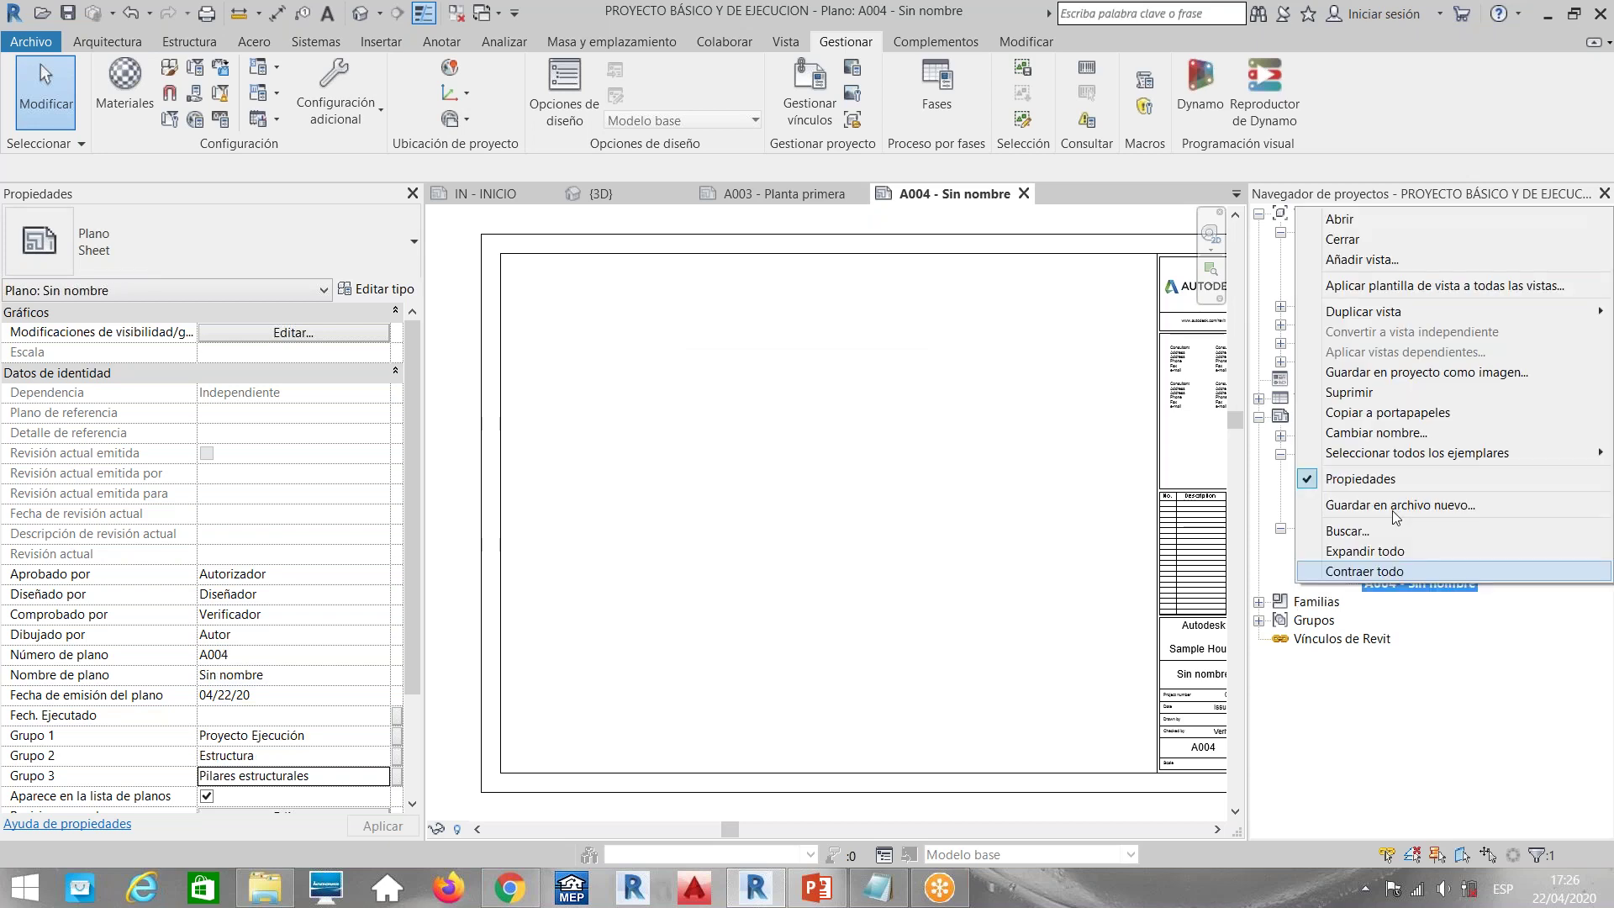
click(1393, 434)
text(Cuadro de p)
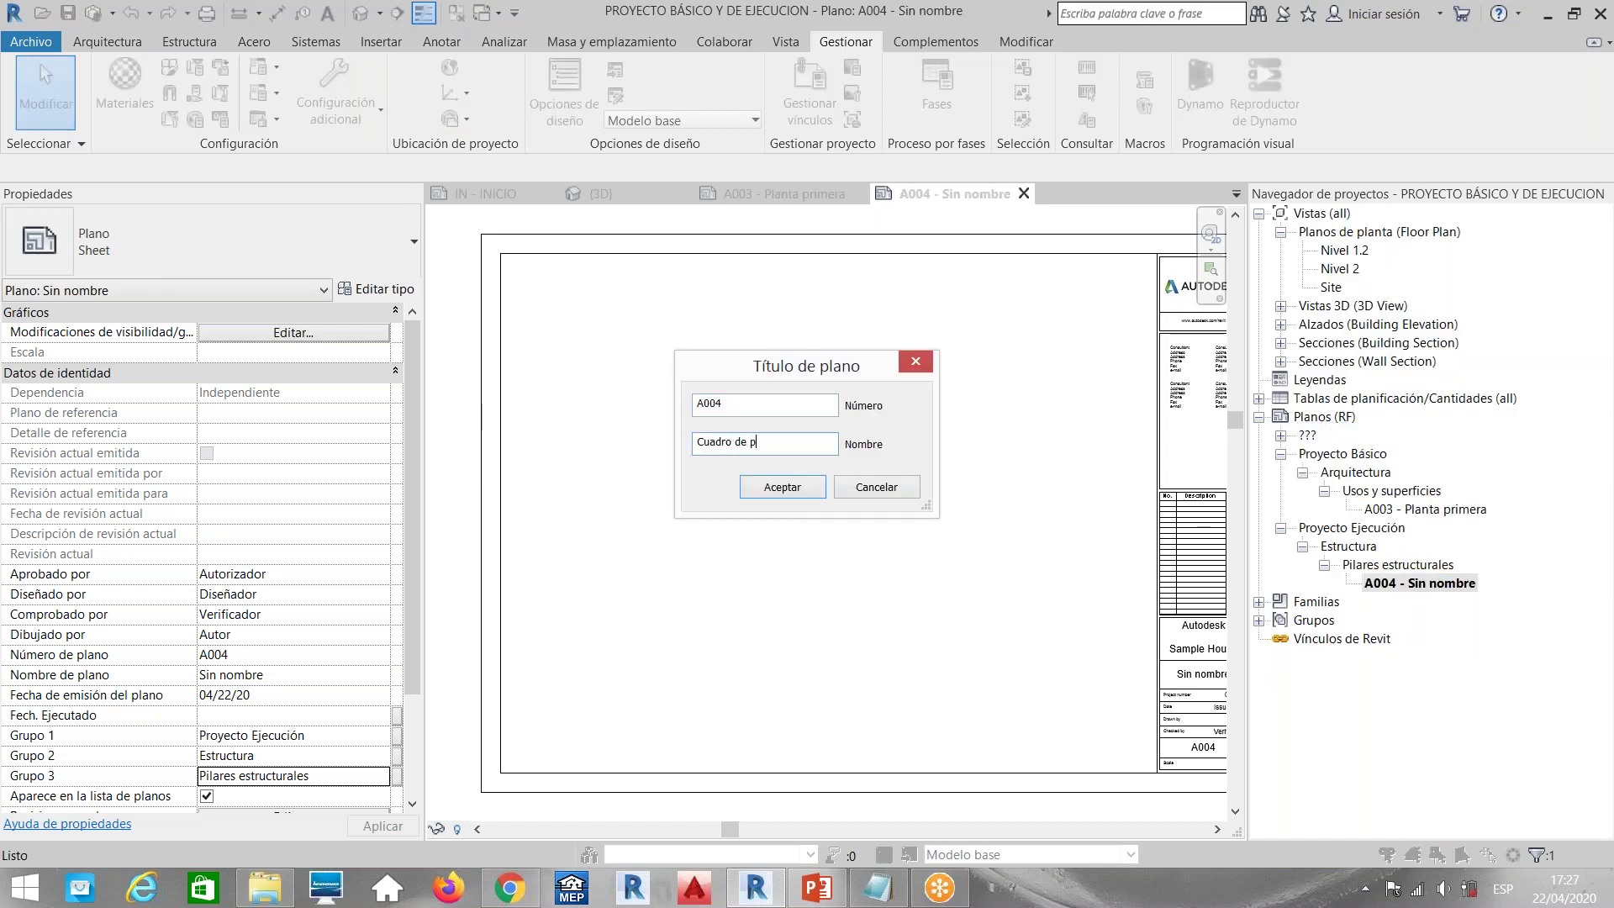
text(ilres I)
key(Return)
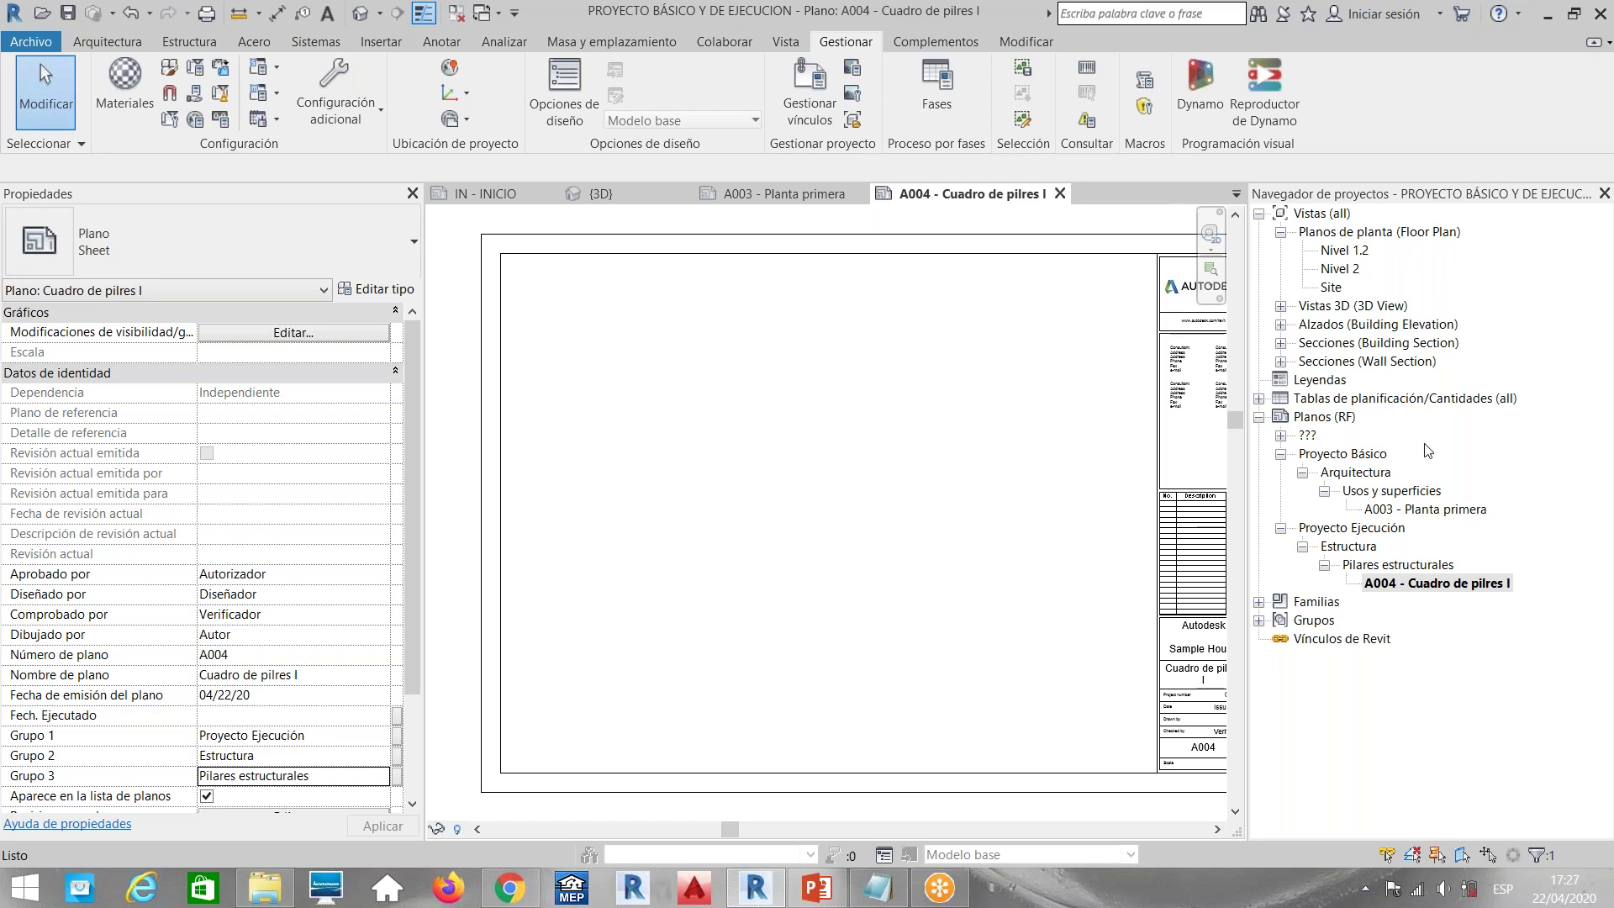
Review the sheet, schedule and floor plan categories and the sheets inside the Usos y superficies and Pilares estructurales groups
click(1323, 417)
click(1335, 399)
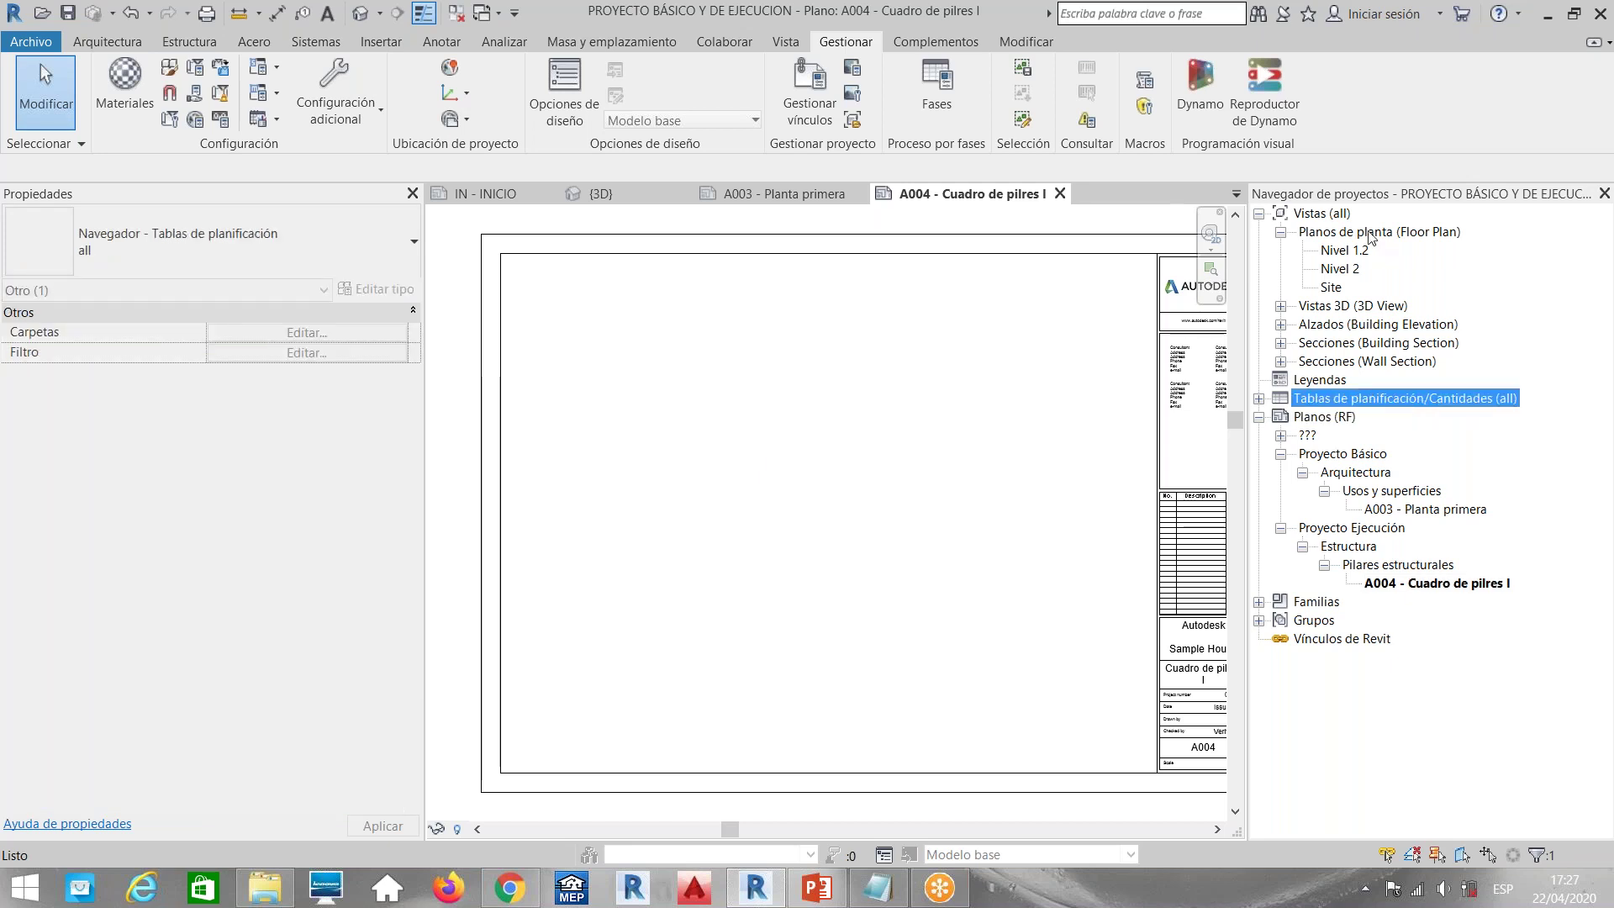
click(1368, 234)
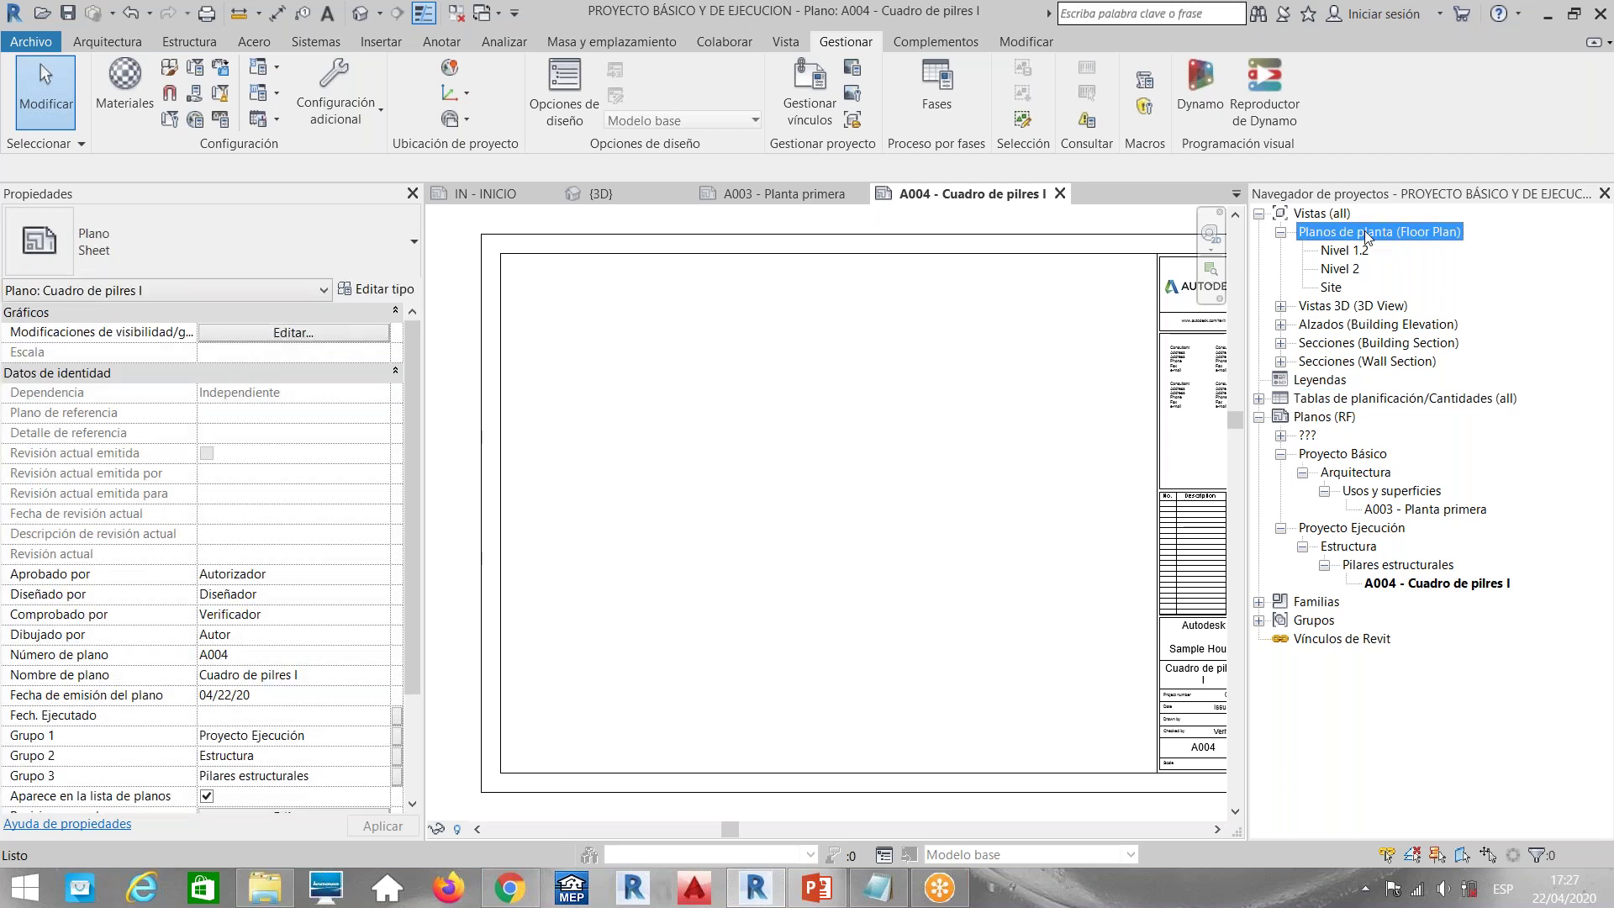
click(1423, 510)
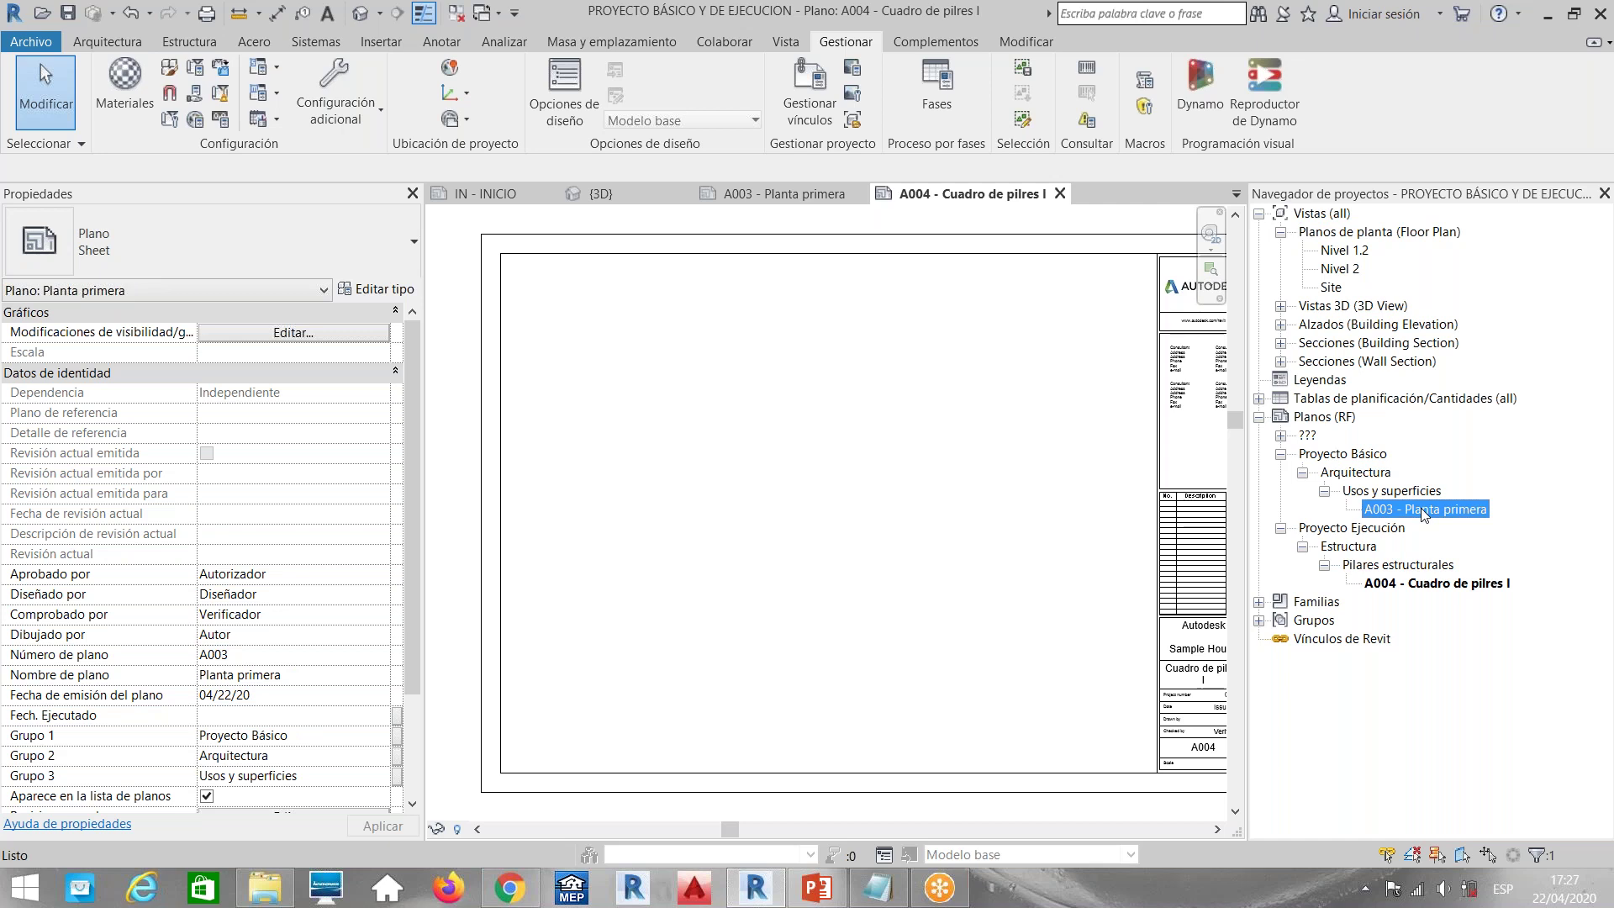
click(1325, 492)
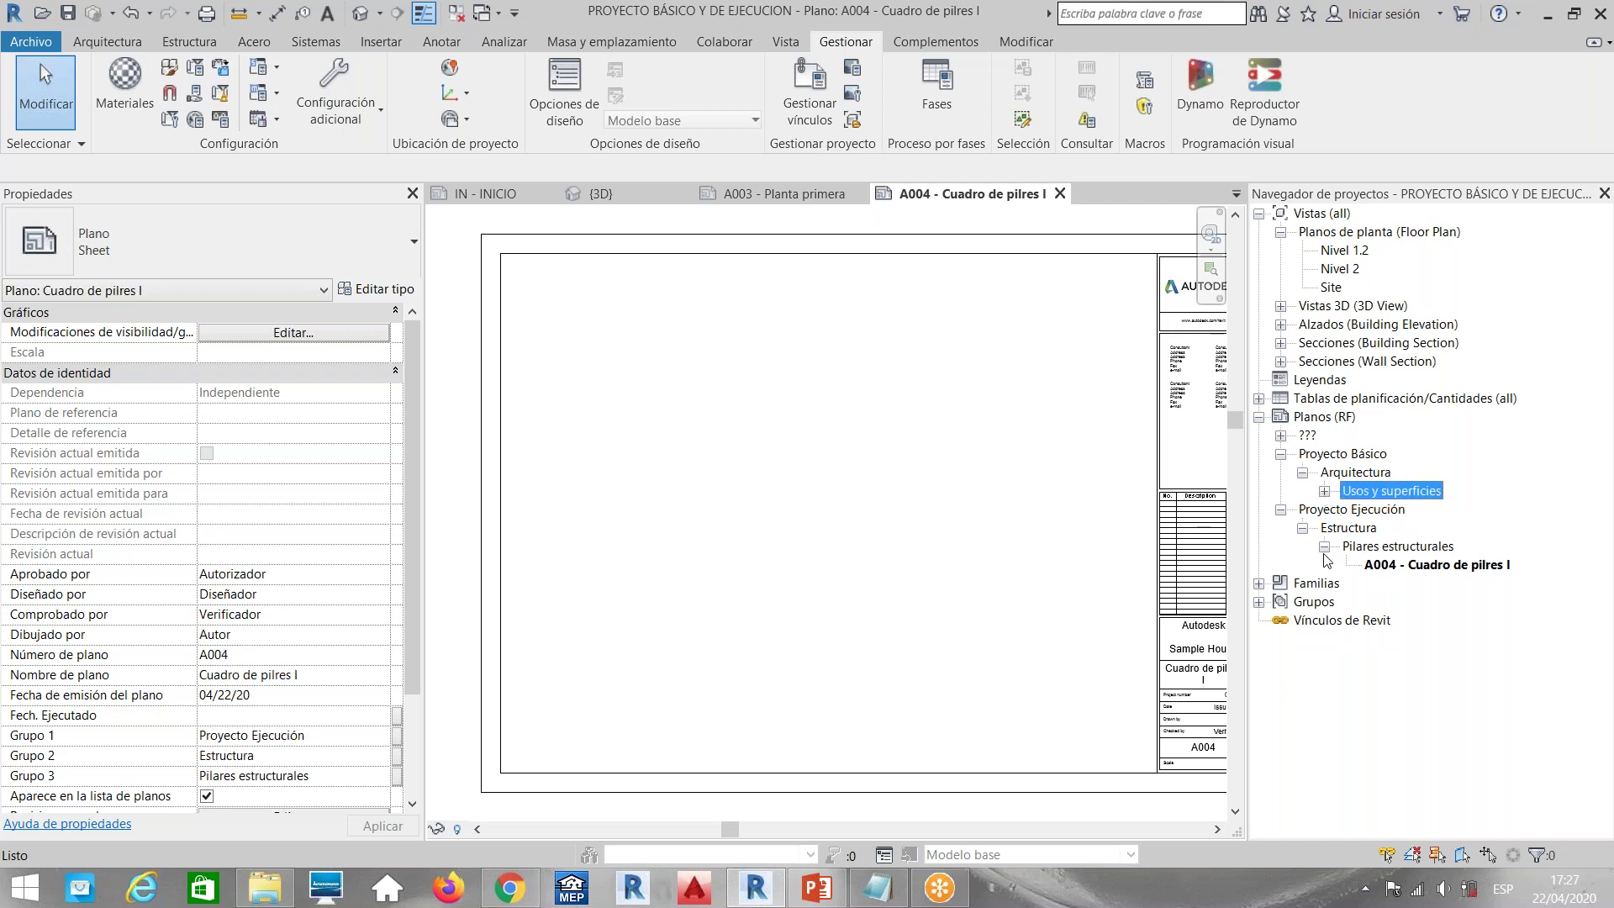
click(1325, 548)
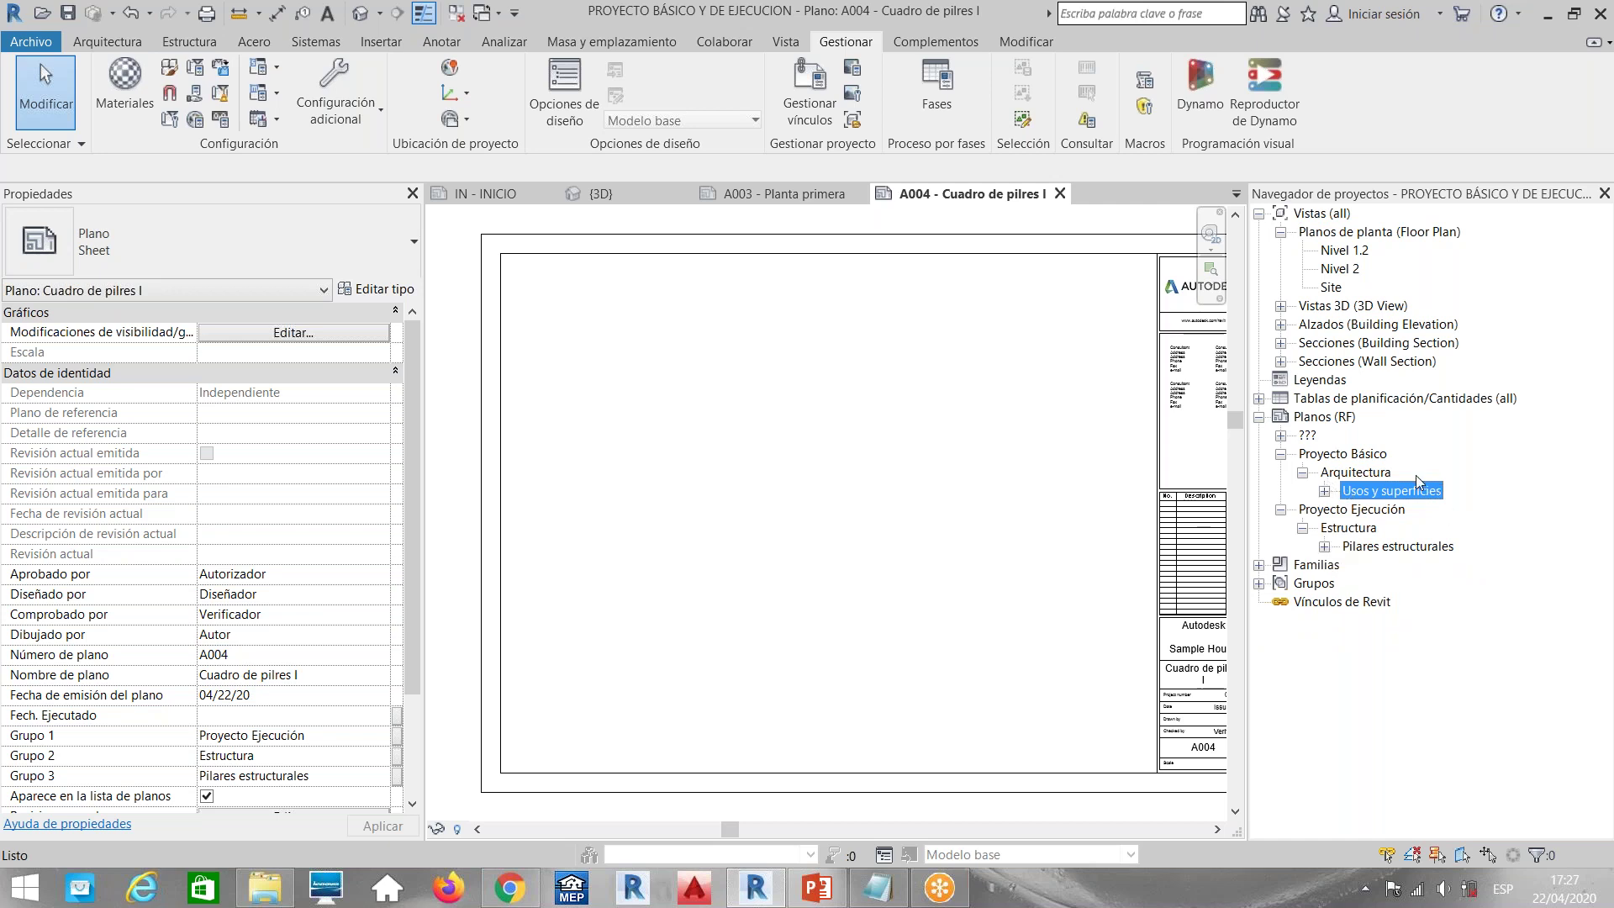
click(1325, 491)
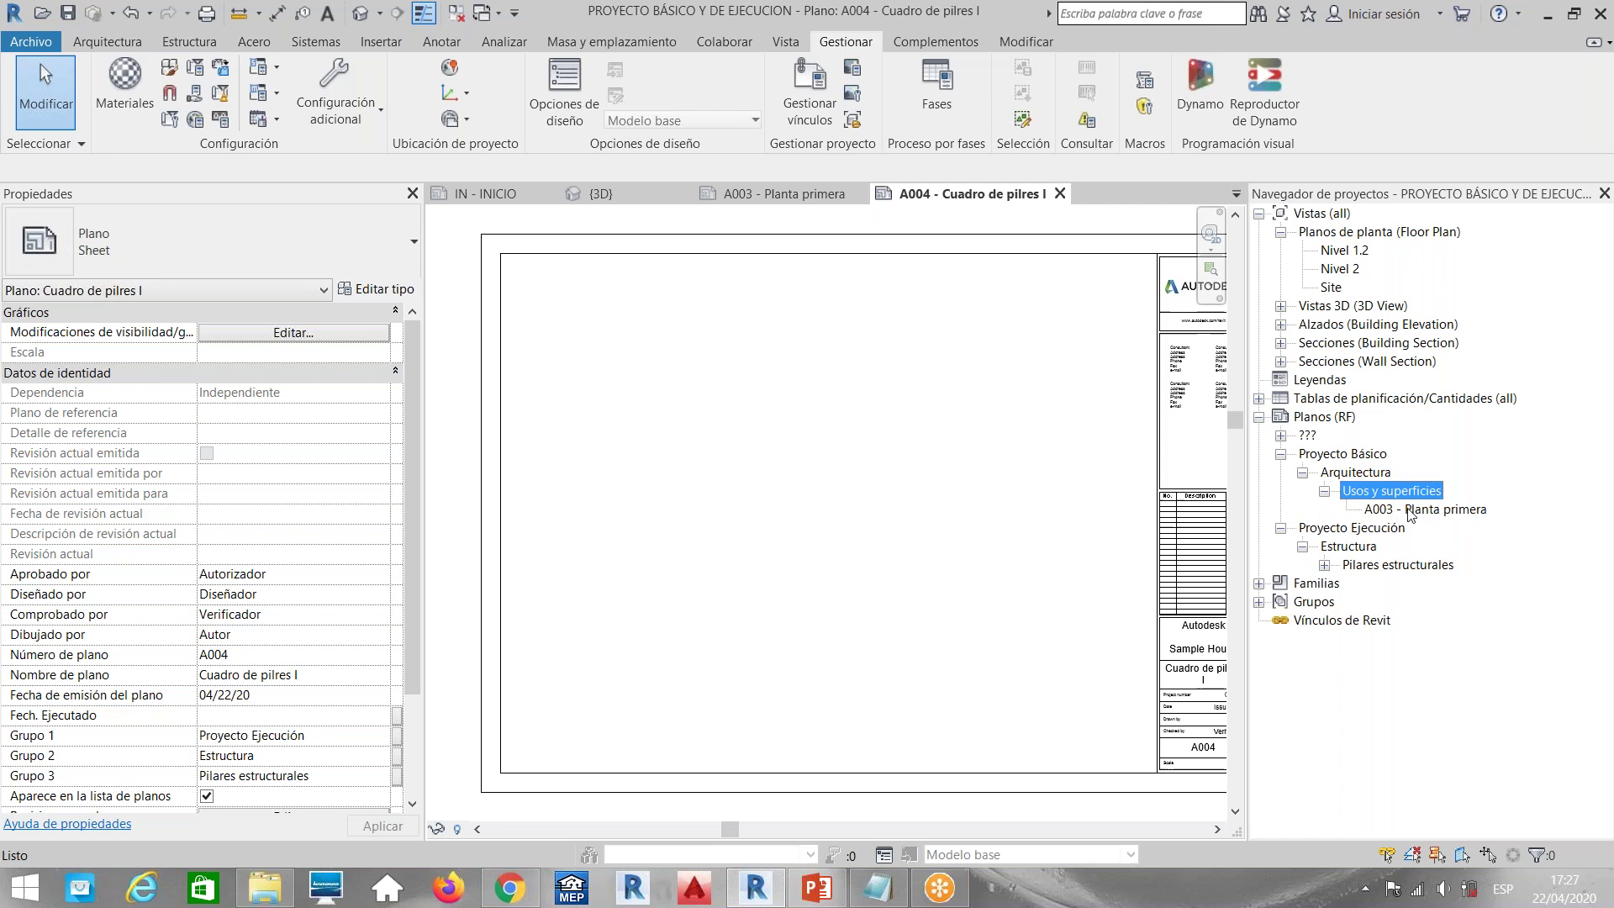
click(1411, 511)
Create a new sheet with the A1 metric title block
click(1325, 416)
right_click(1324, 416)
click(1358, 428)
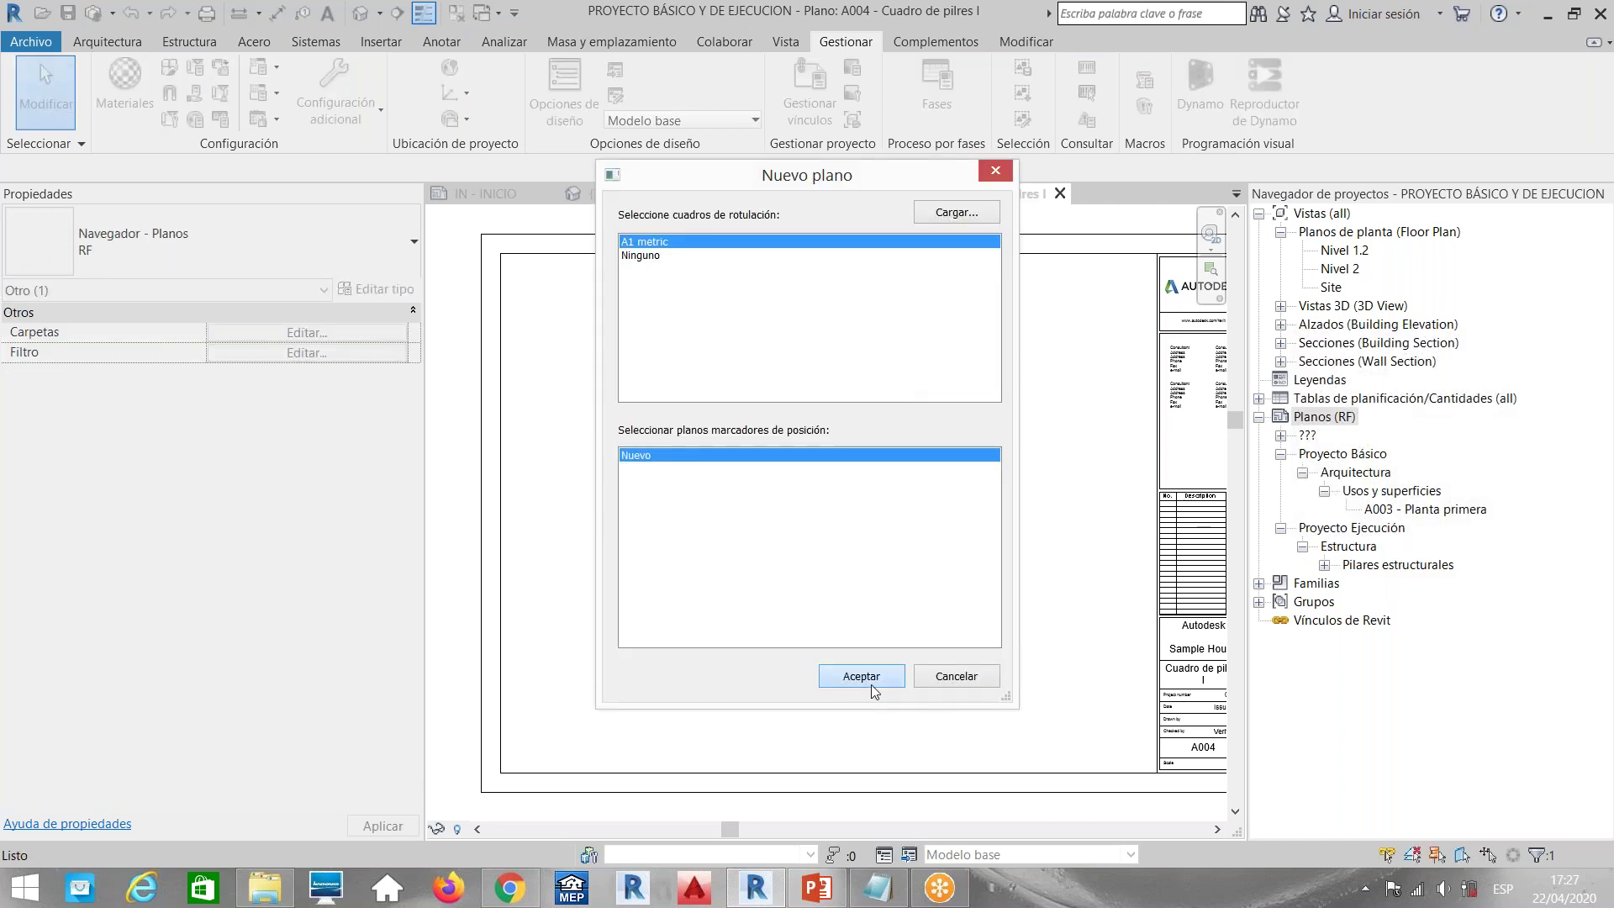
click(866, 678)
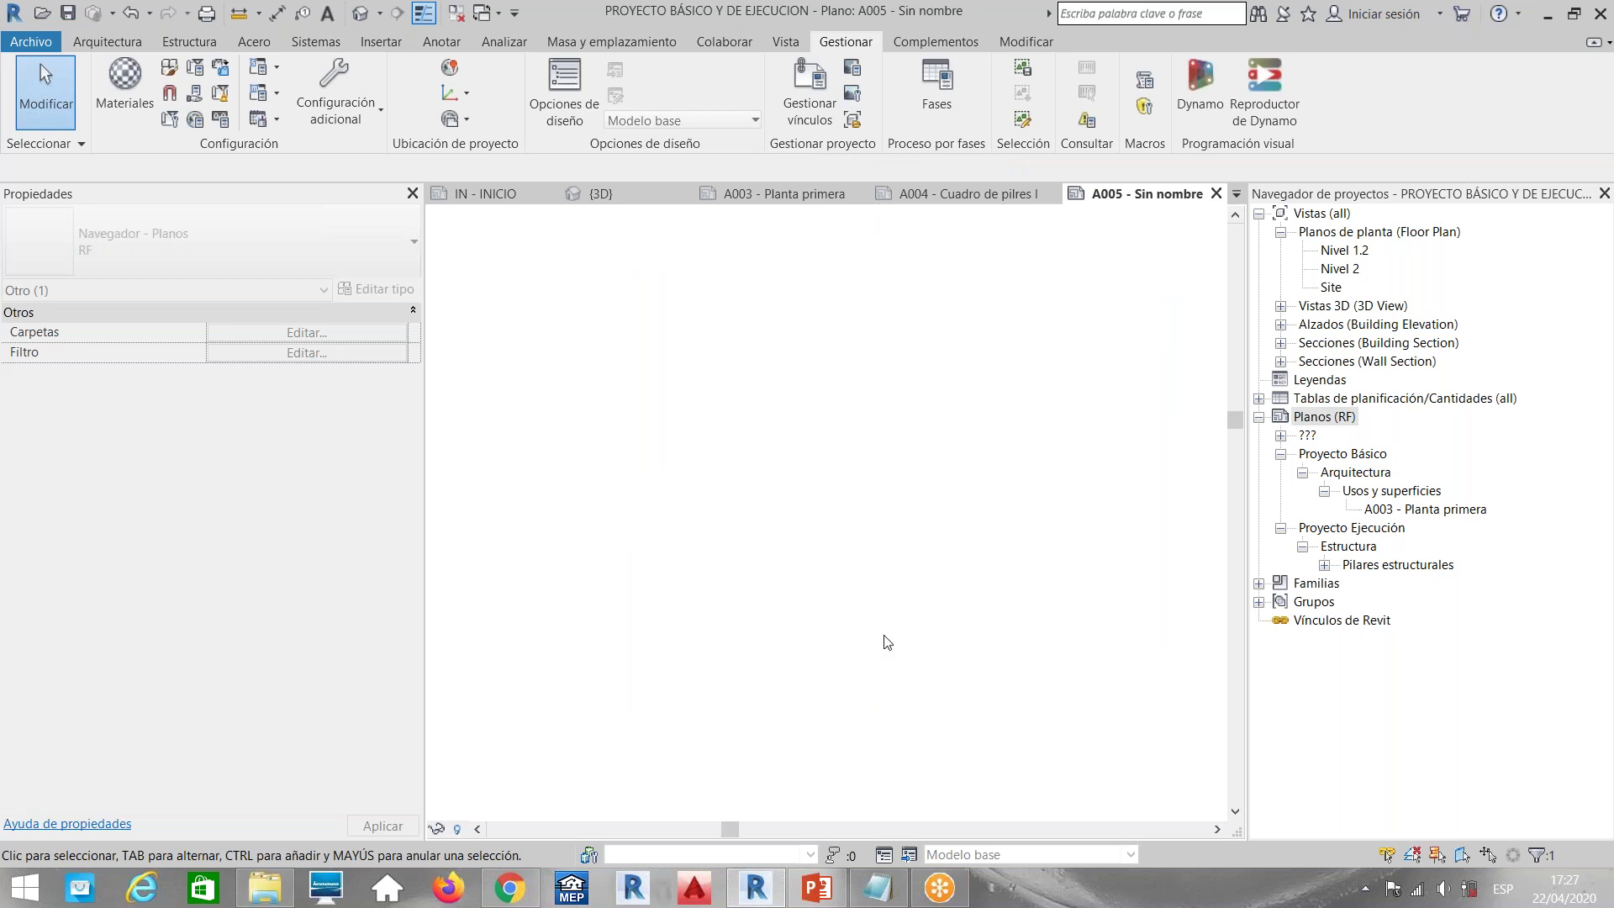
Assign sheet A005 to Proyecto Básico in Grupo 1, Arquitectura in Grupo 2 and Secciones y Alzados in Grupo 3
click(380, 737)
click(347, 754)
click(381, 757)
click(381, 756)
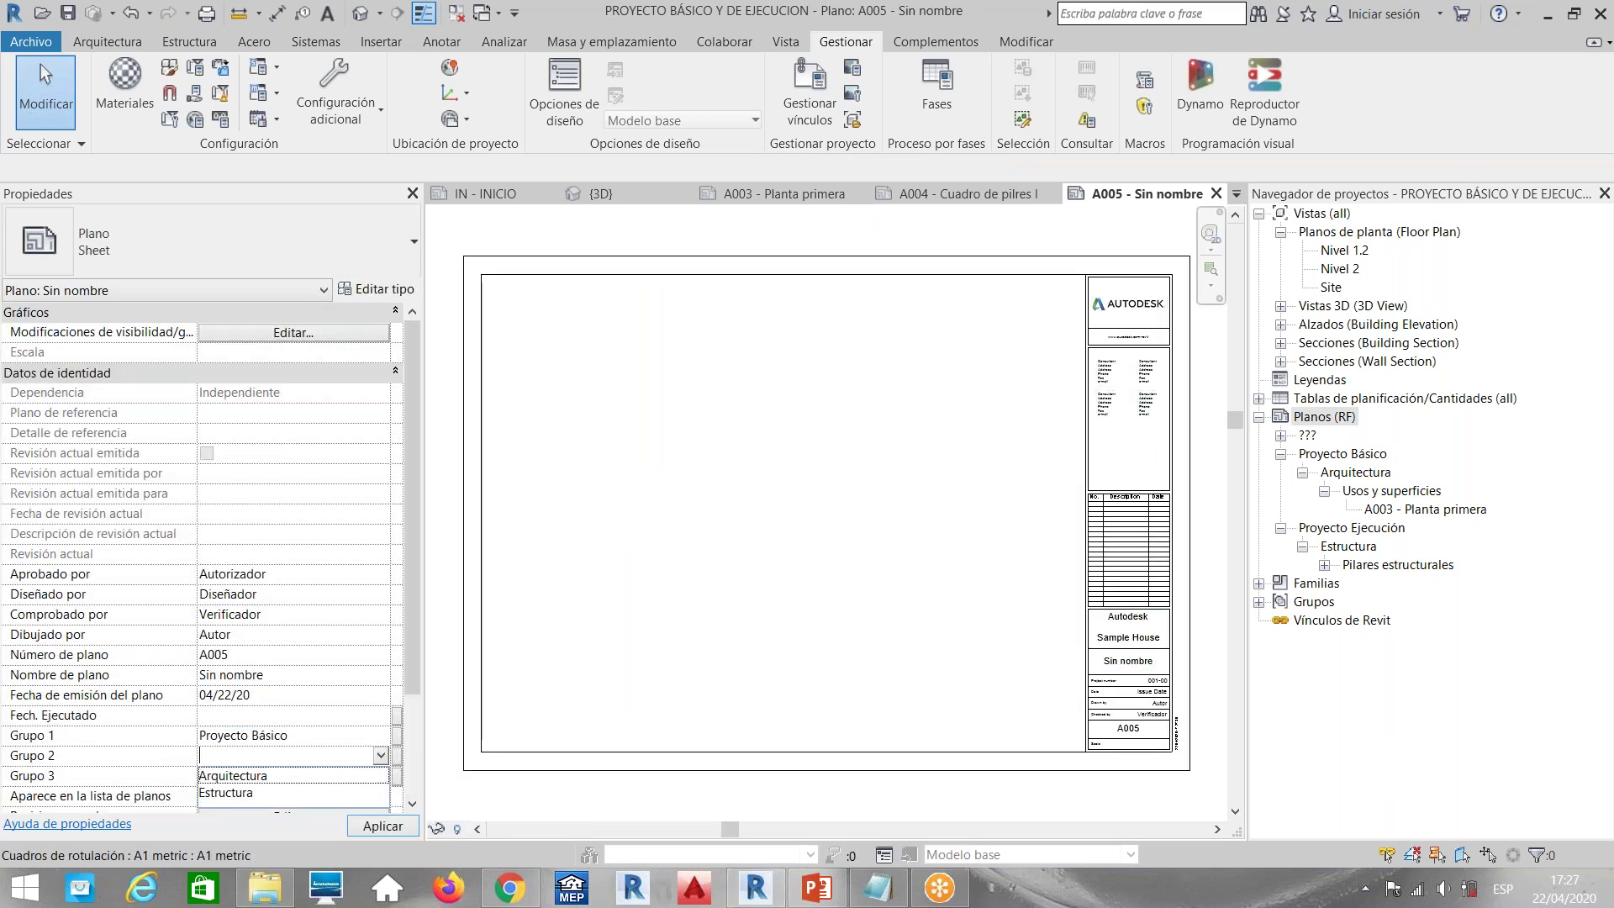
click(290, 772)
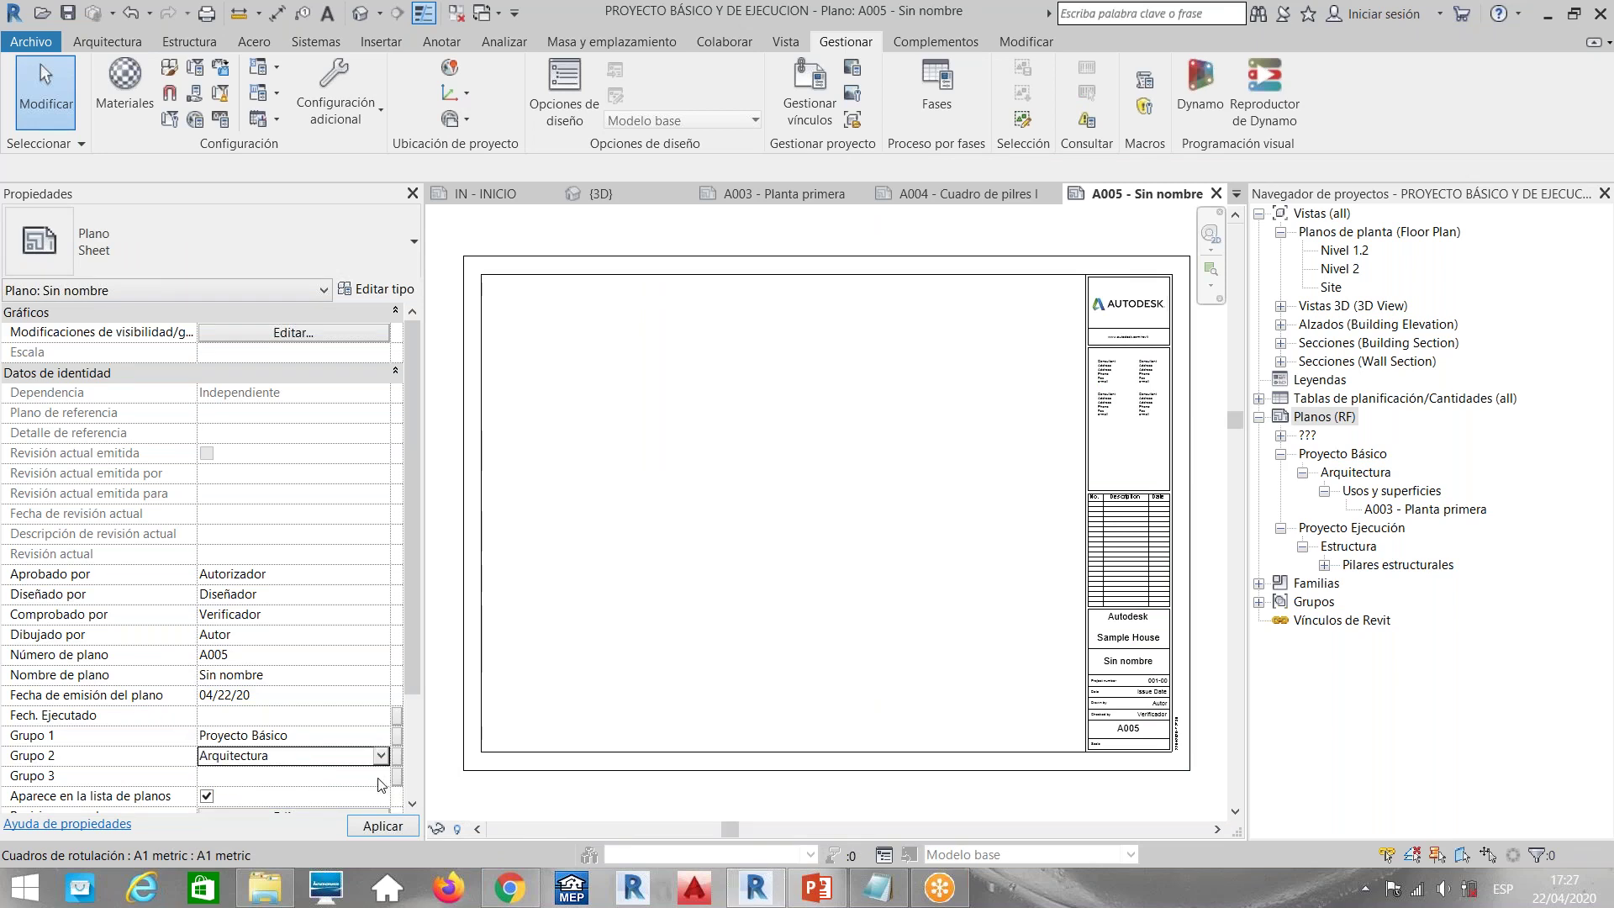
click(303, 776)
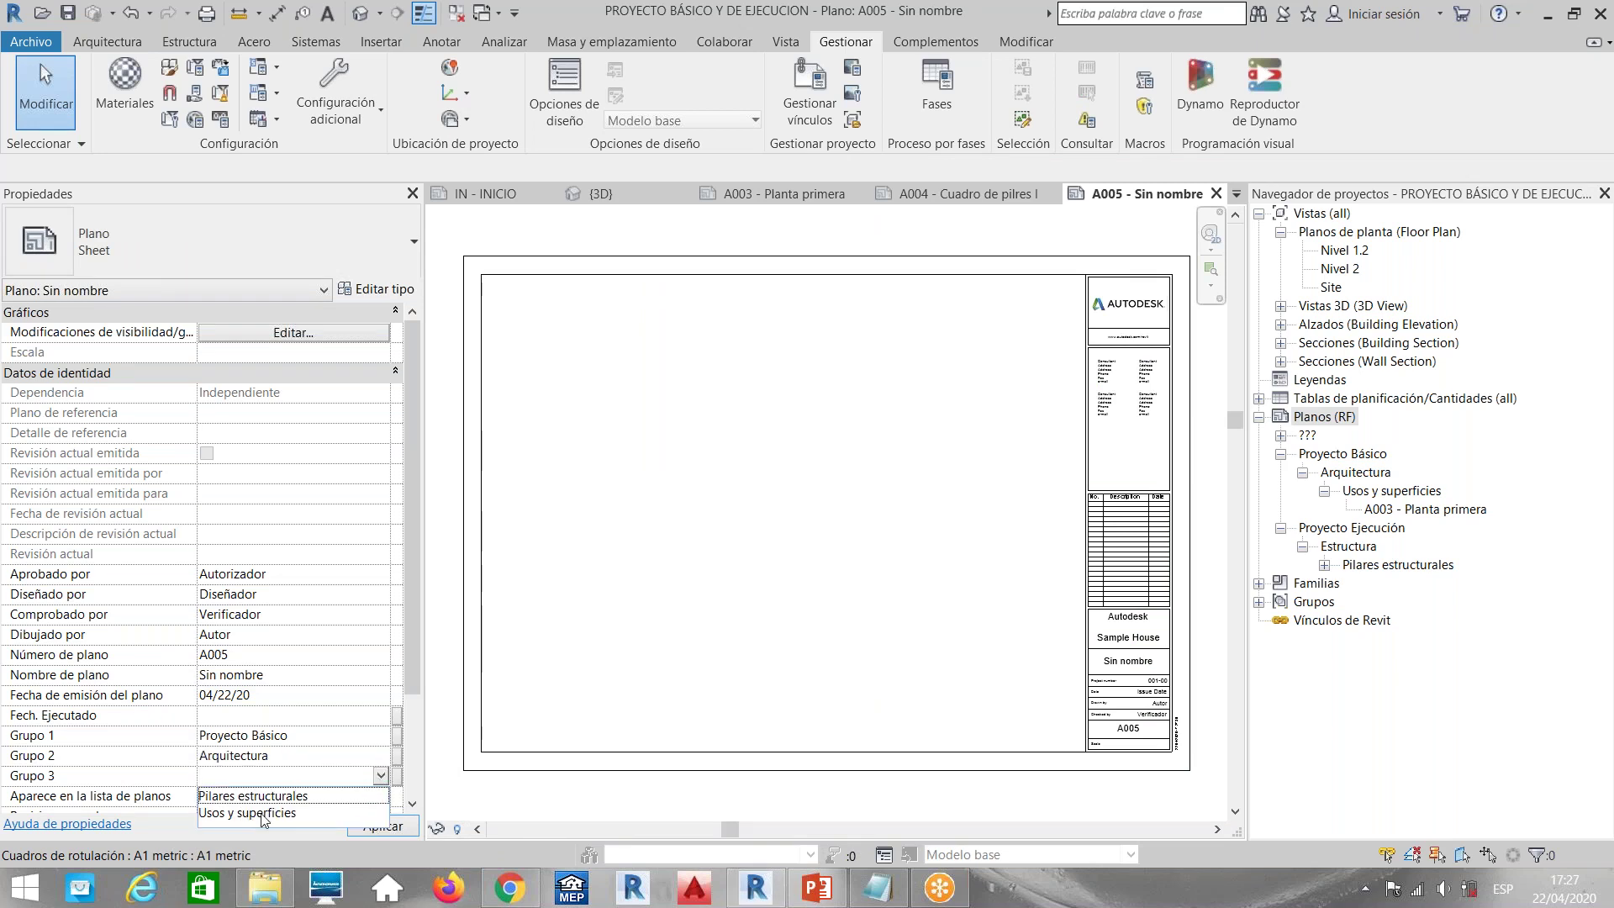
click(253, 776)
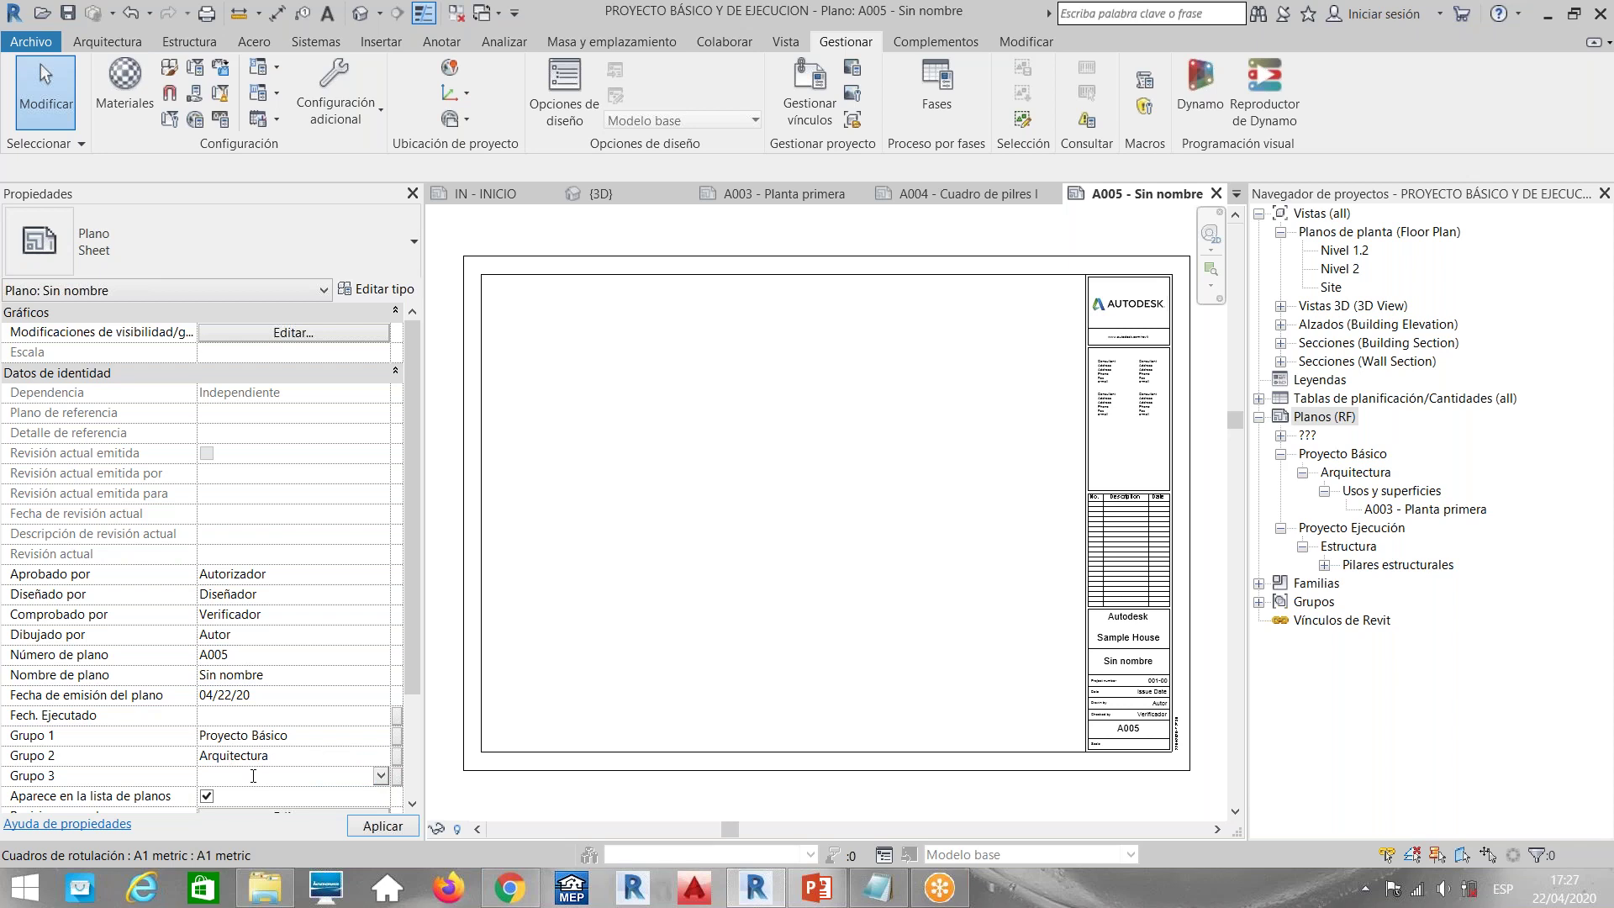
text(Secciones y Alzados)
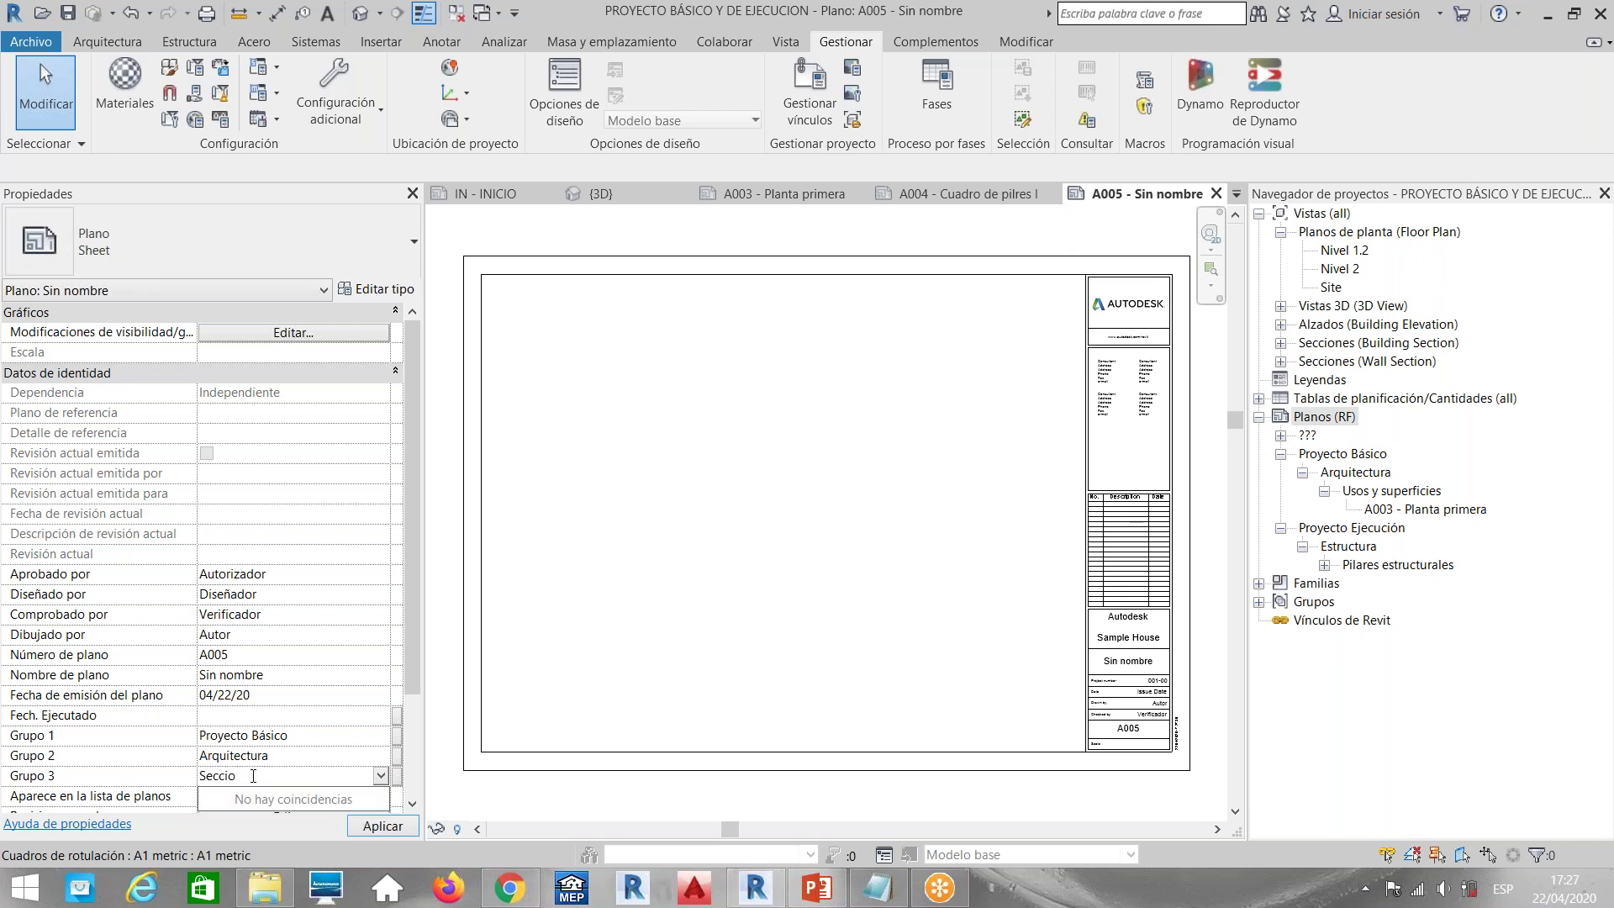
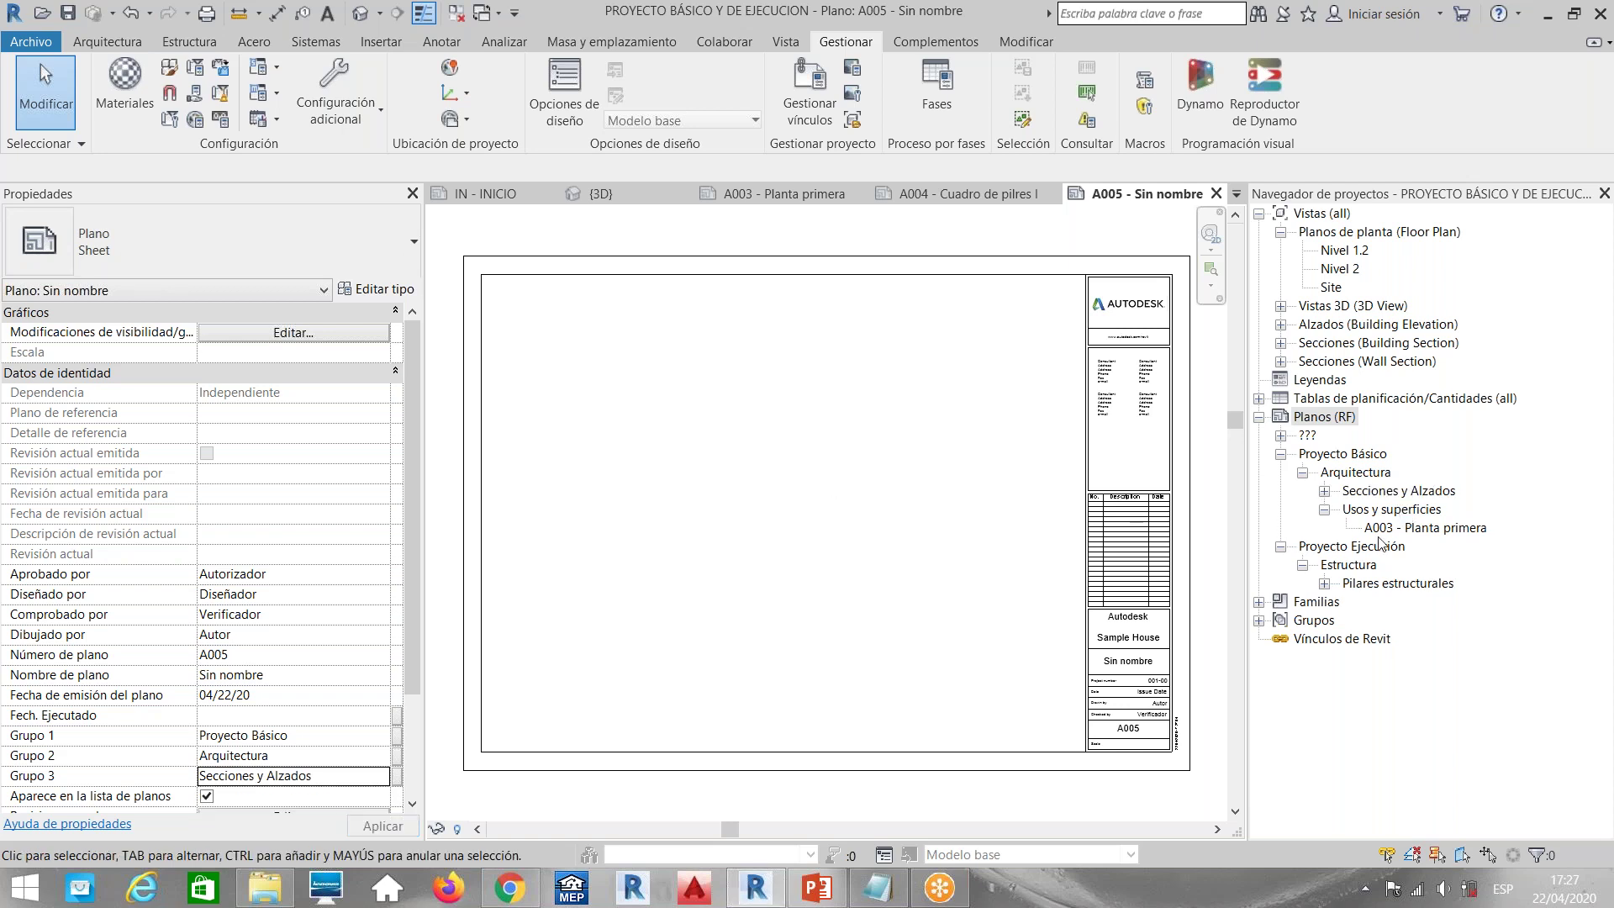
Expand Secciones y Alzados under Proyecto Básico and rename sheet A005 as "Alzados I", keeping its sheet number
click(1393, 530)
click(1325, 510)
click(1325, 510)
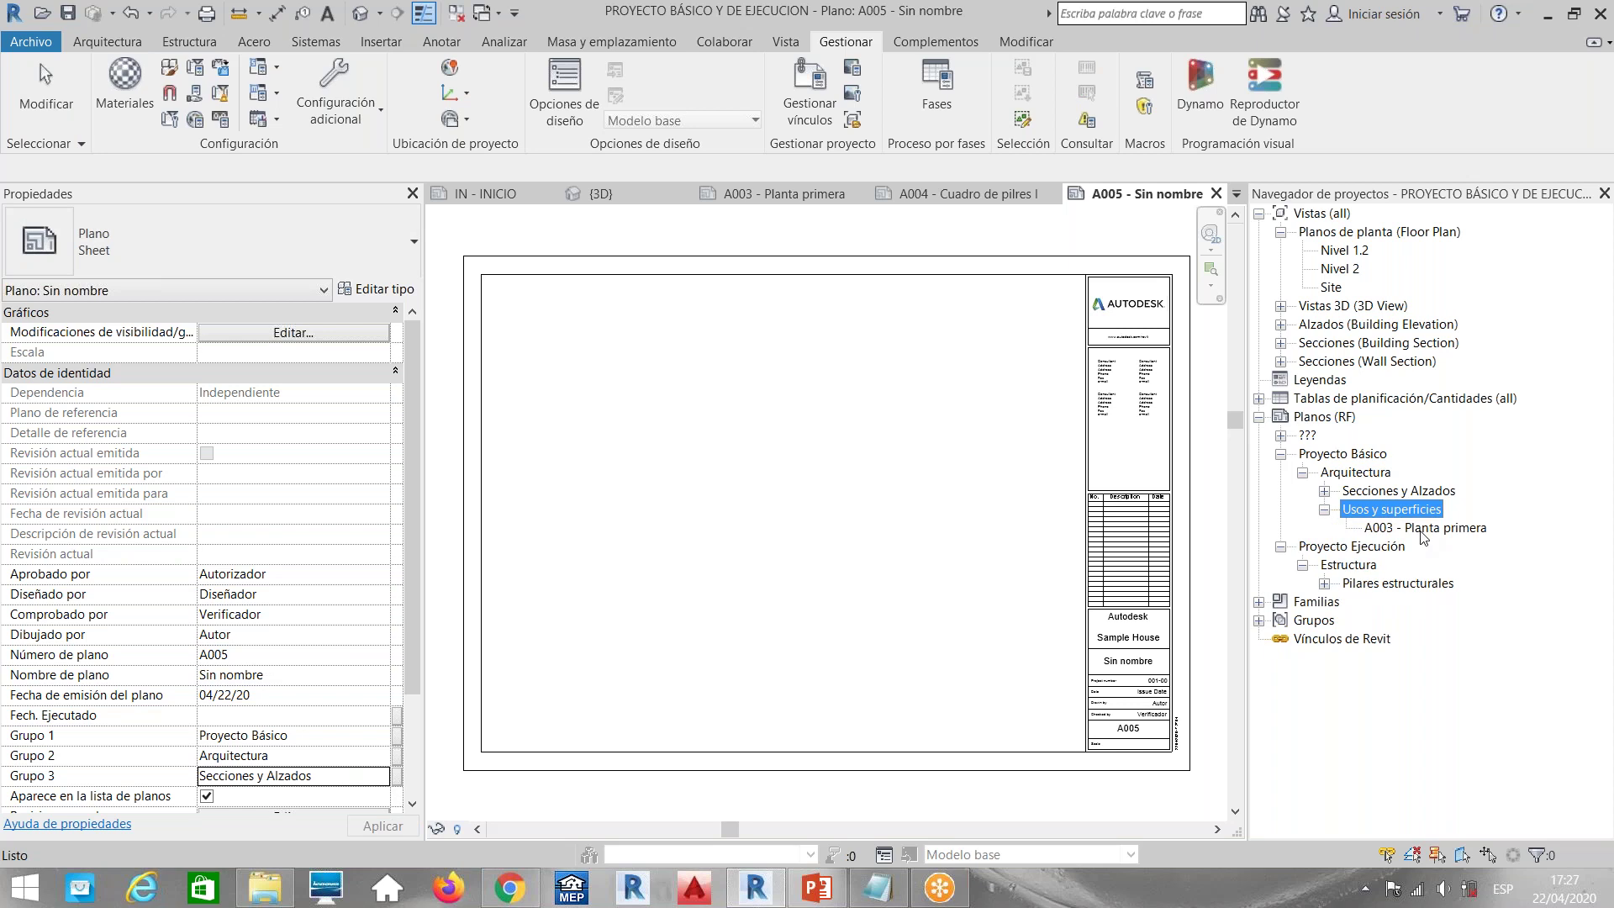
click(1324, 491)
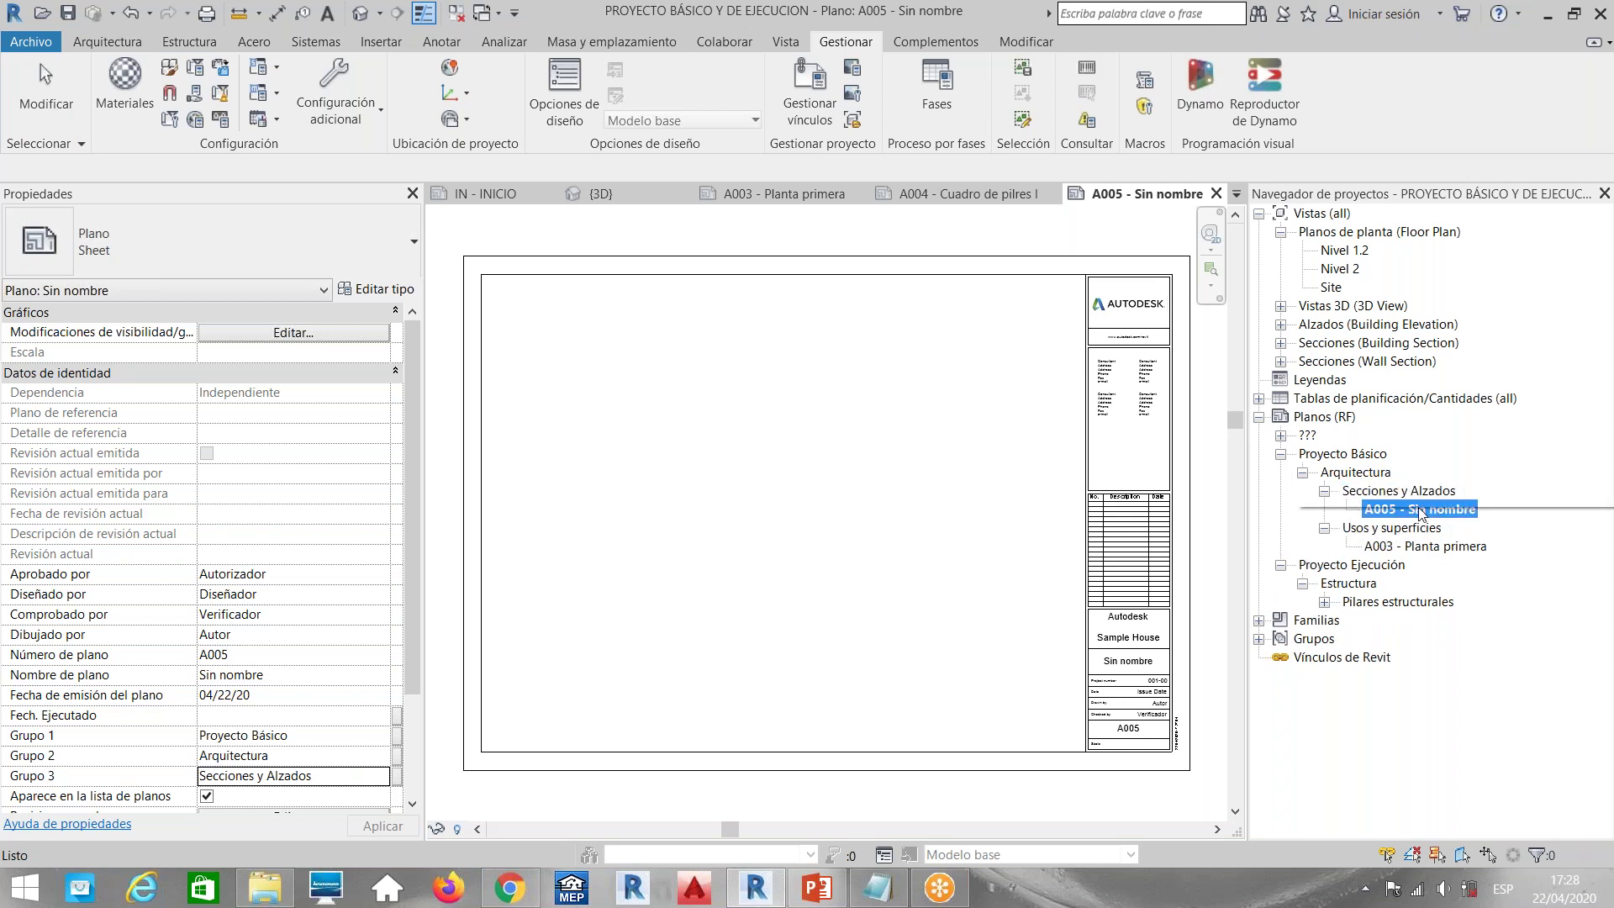
right_click(1421, 512)
click(1345, 356)
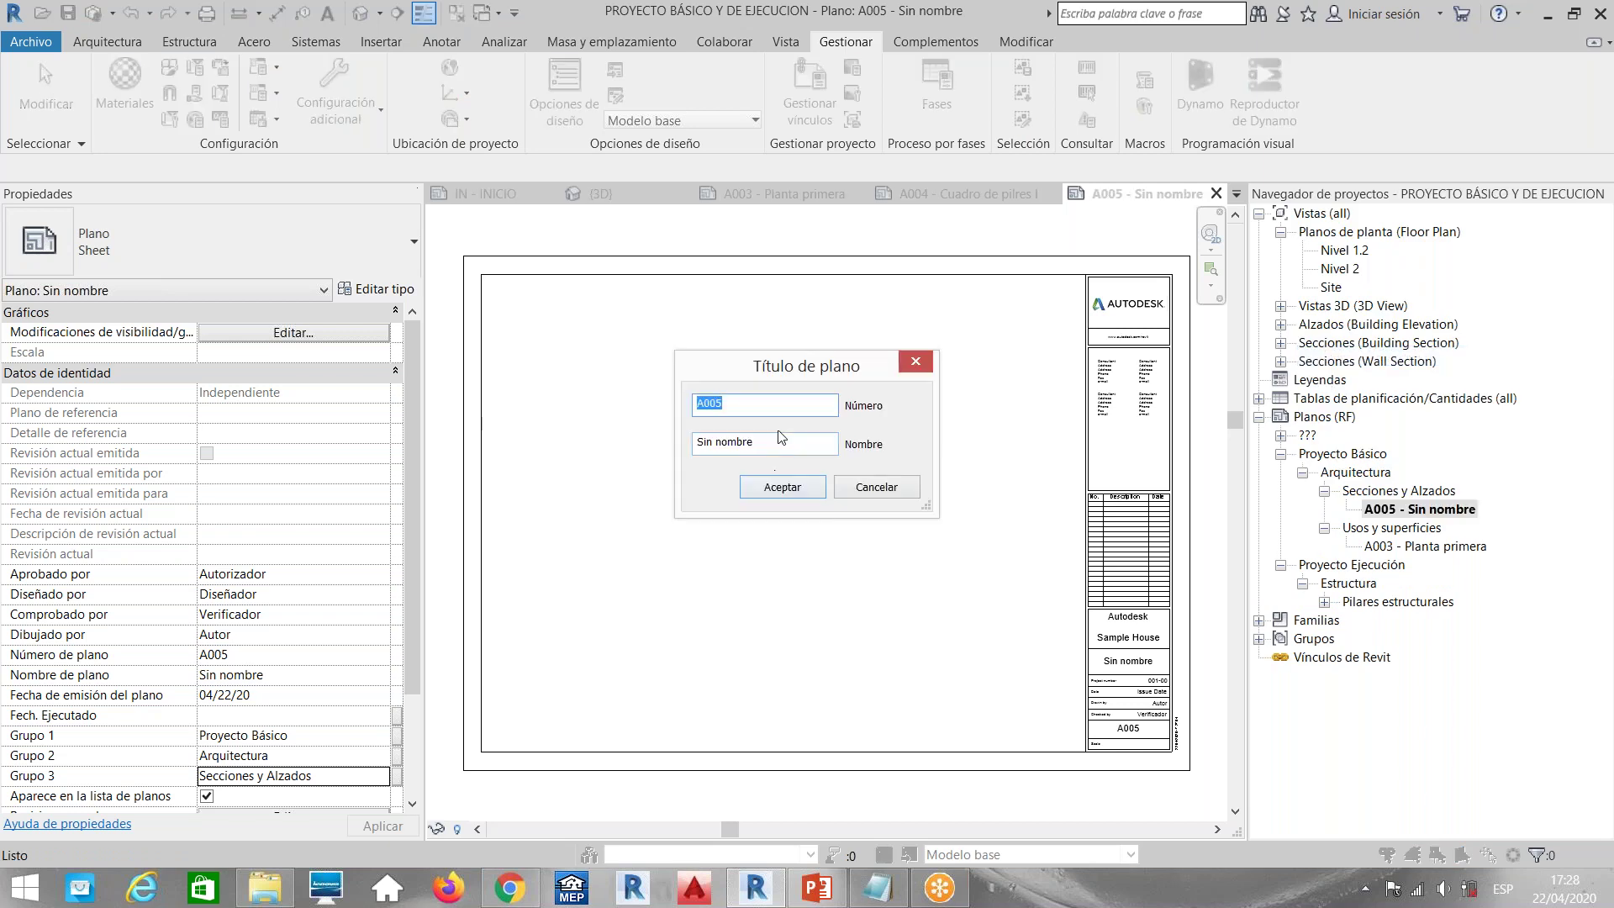
key(Tab)
text(Al)
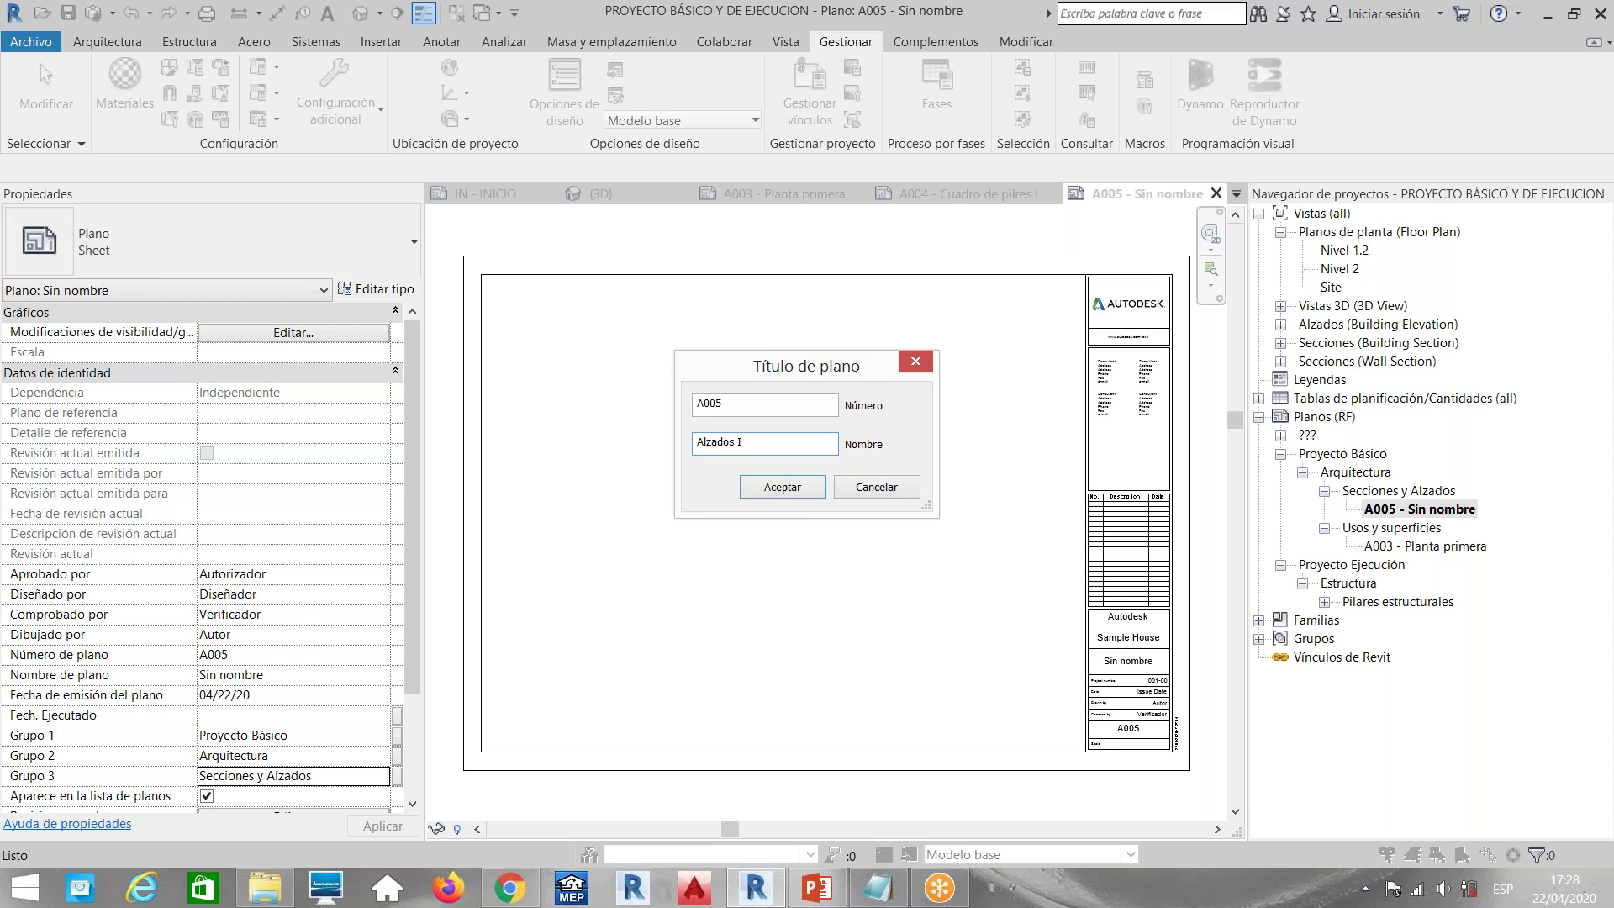
click(781, 486)
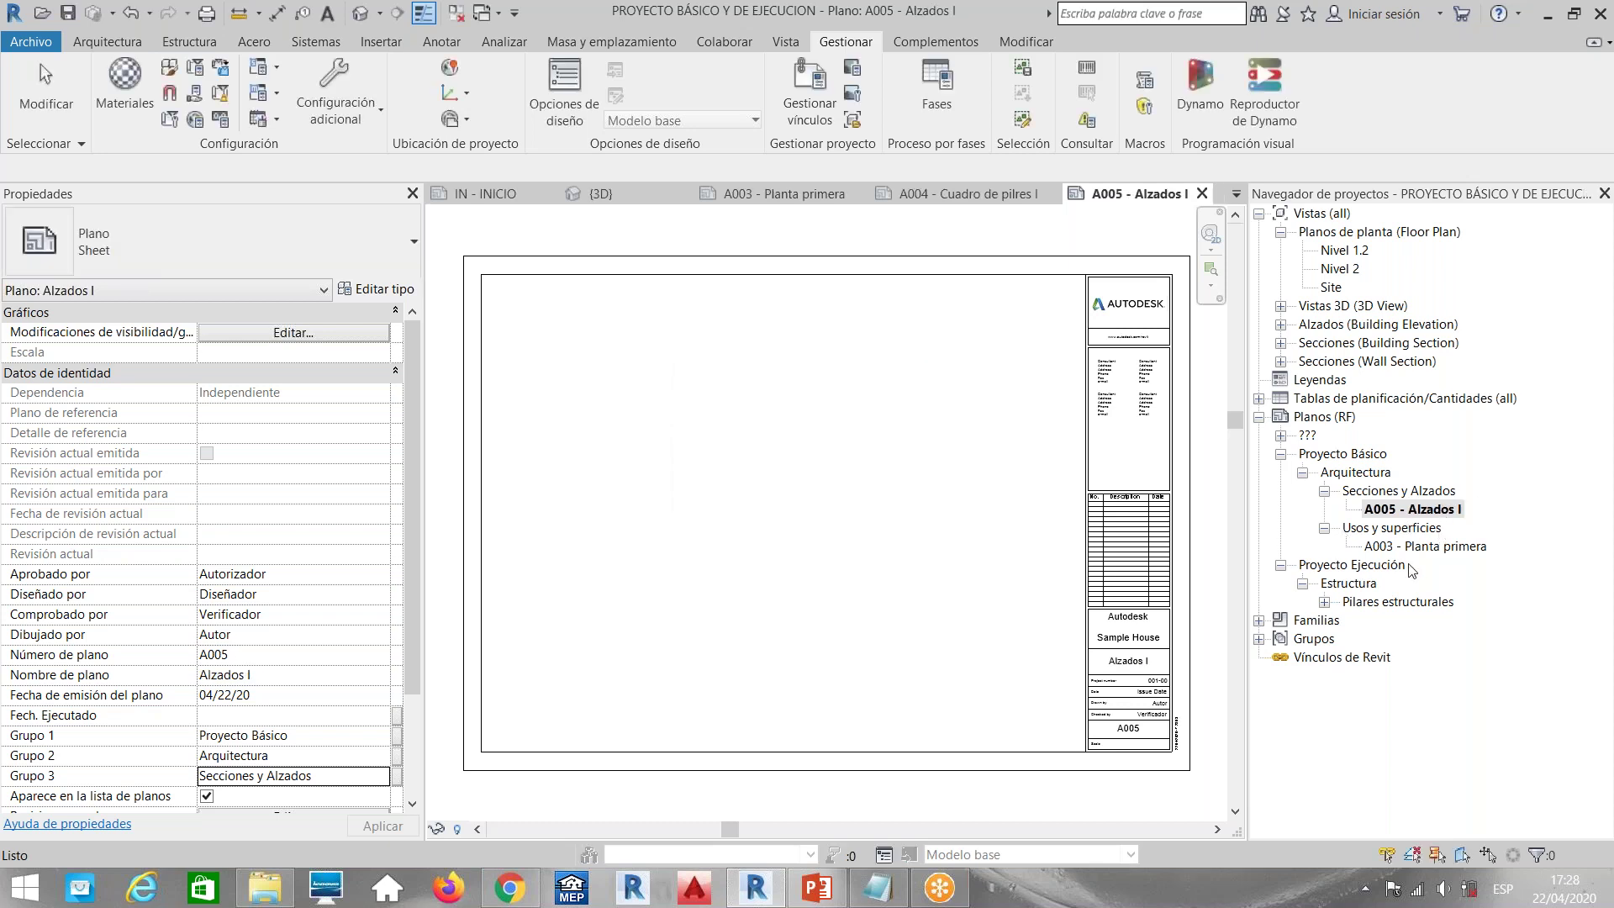
Expand Pilares estructurales to check sheet A004, and create a new sheet with the A1 metric title block
click(1325, 603)
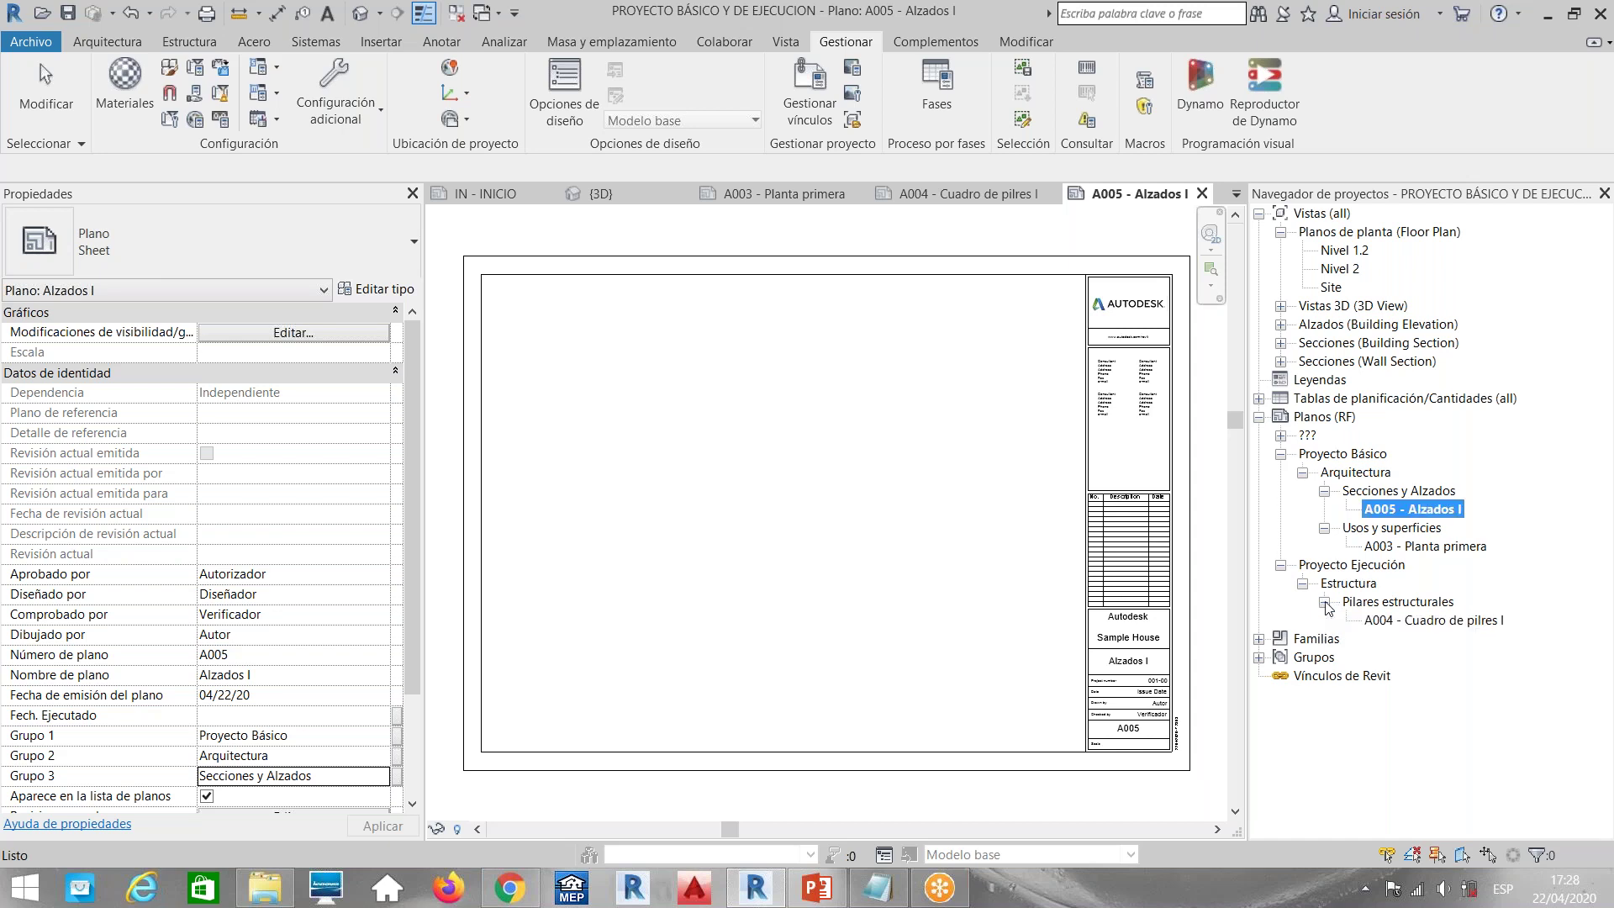
click(1439, 622)
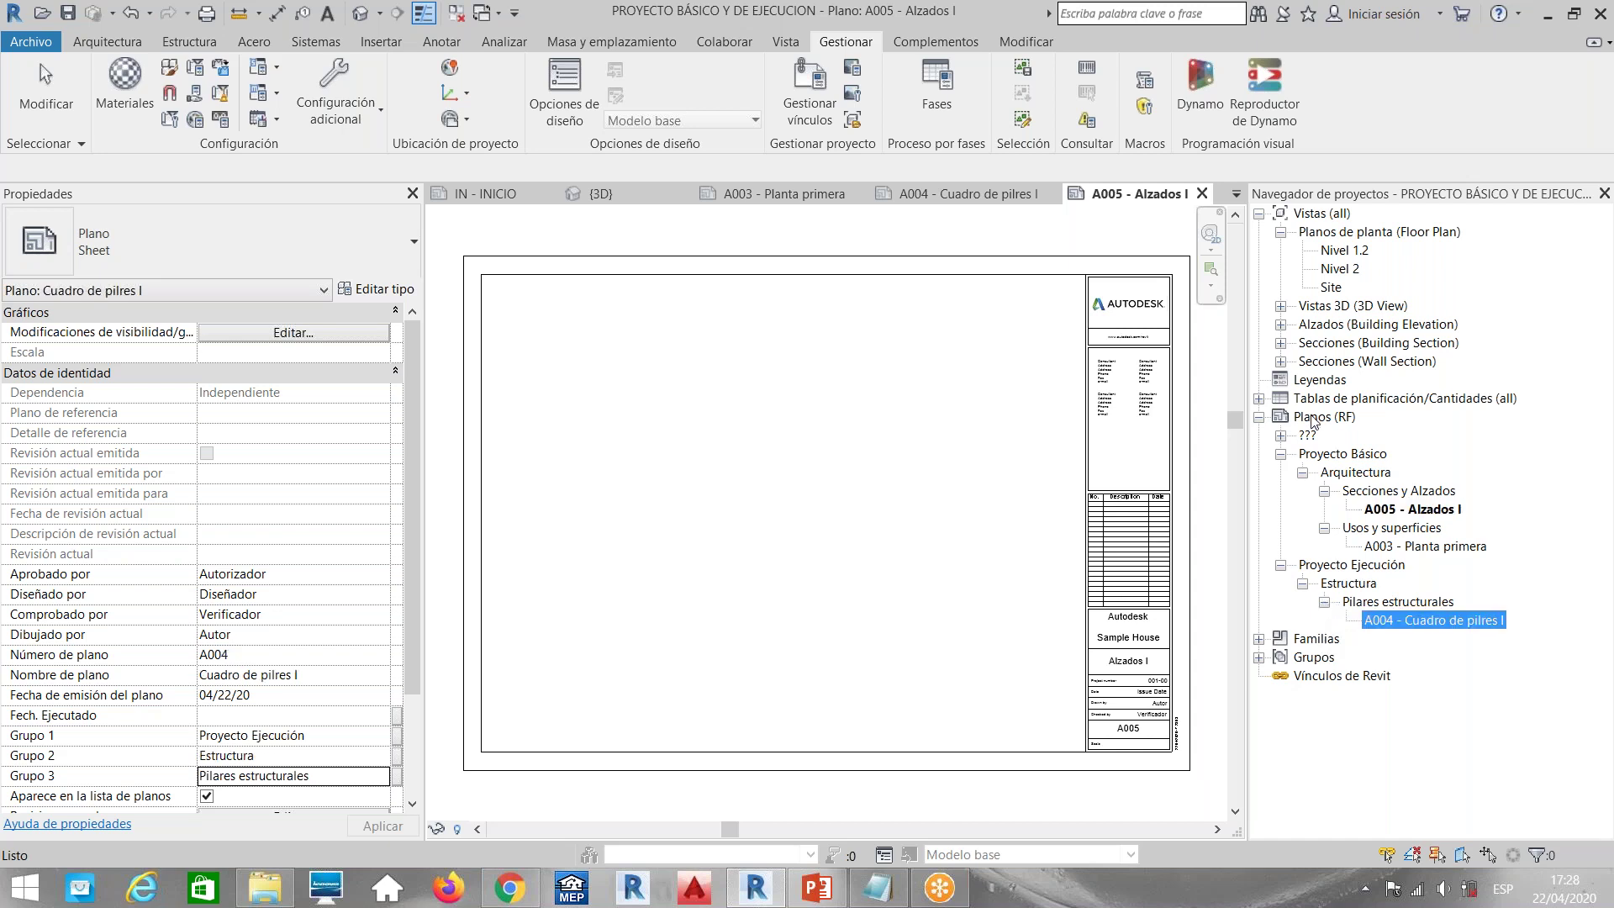
click(1320, 418)
right_click(1320, 418)
click(1378, 428)
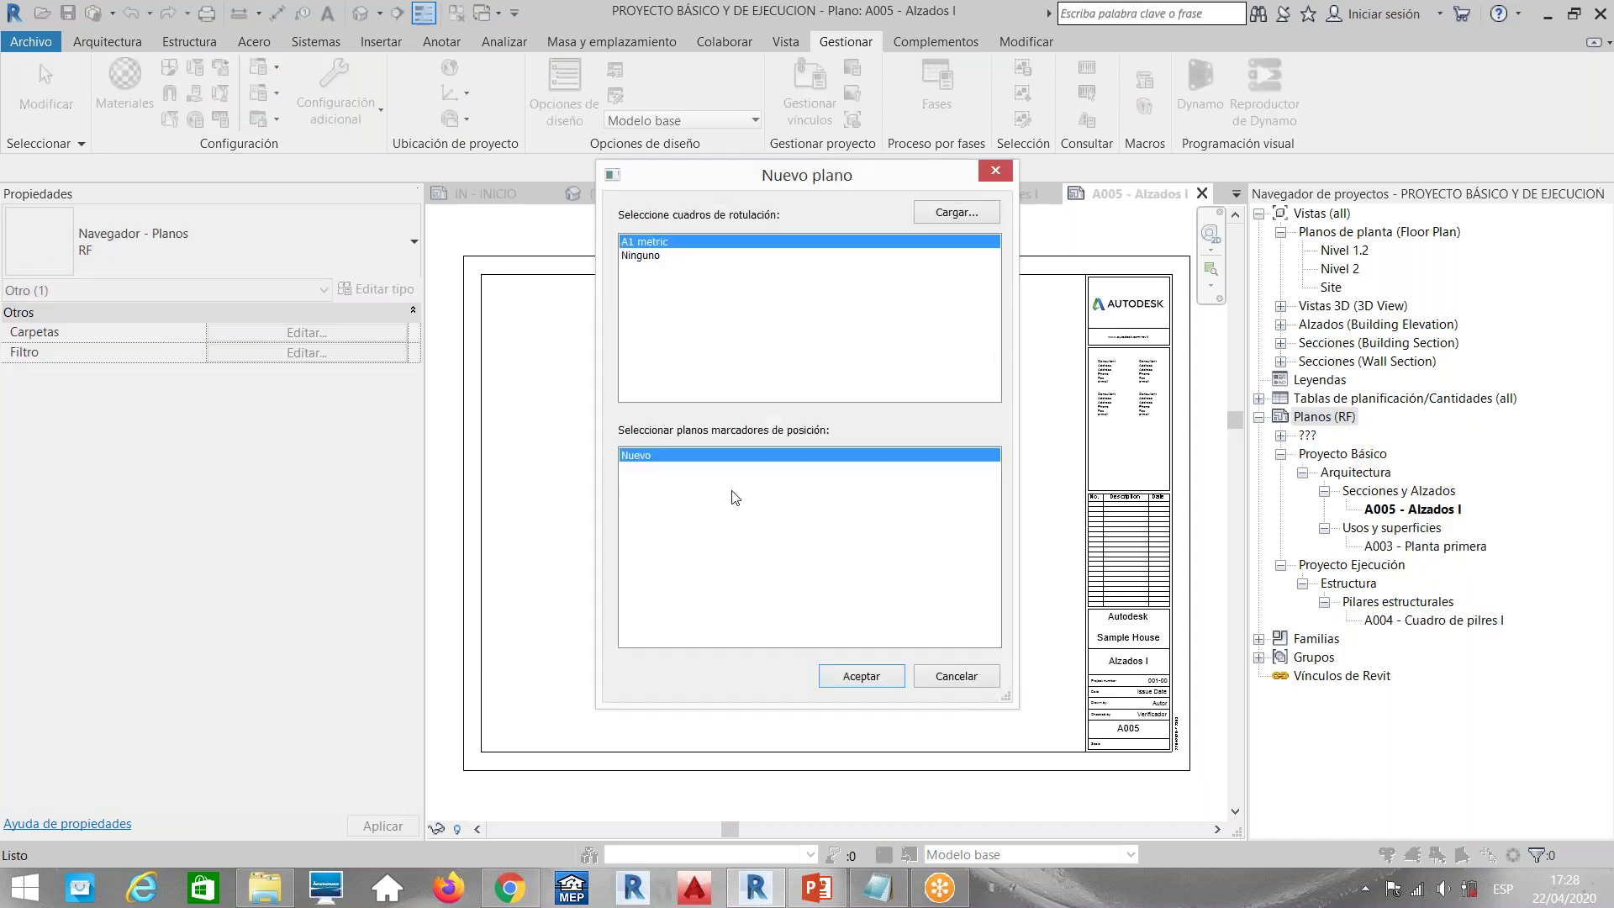
click(864, 675)
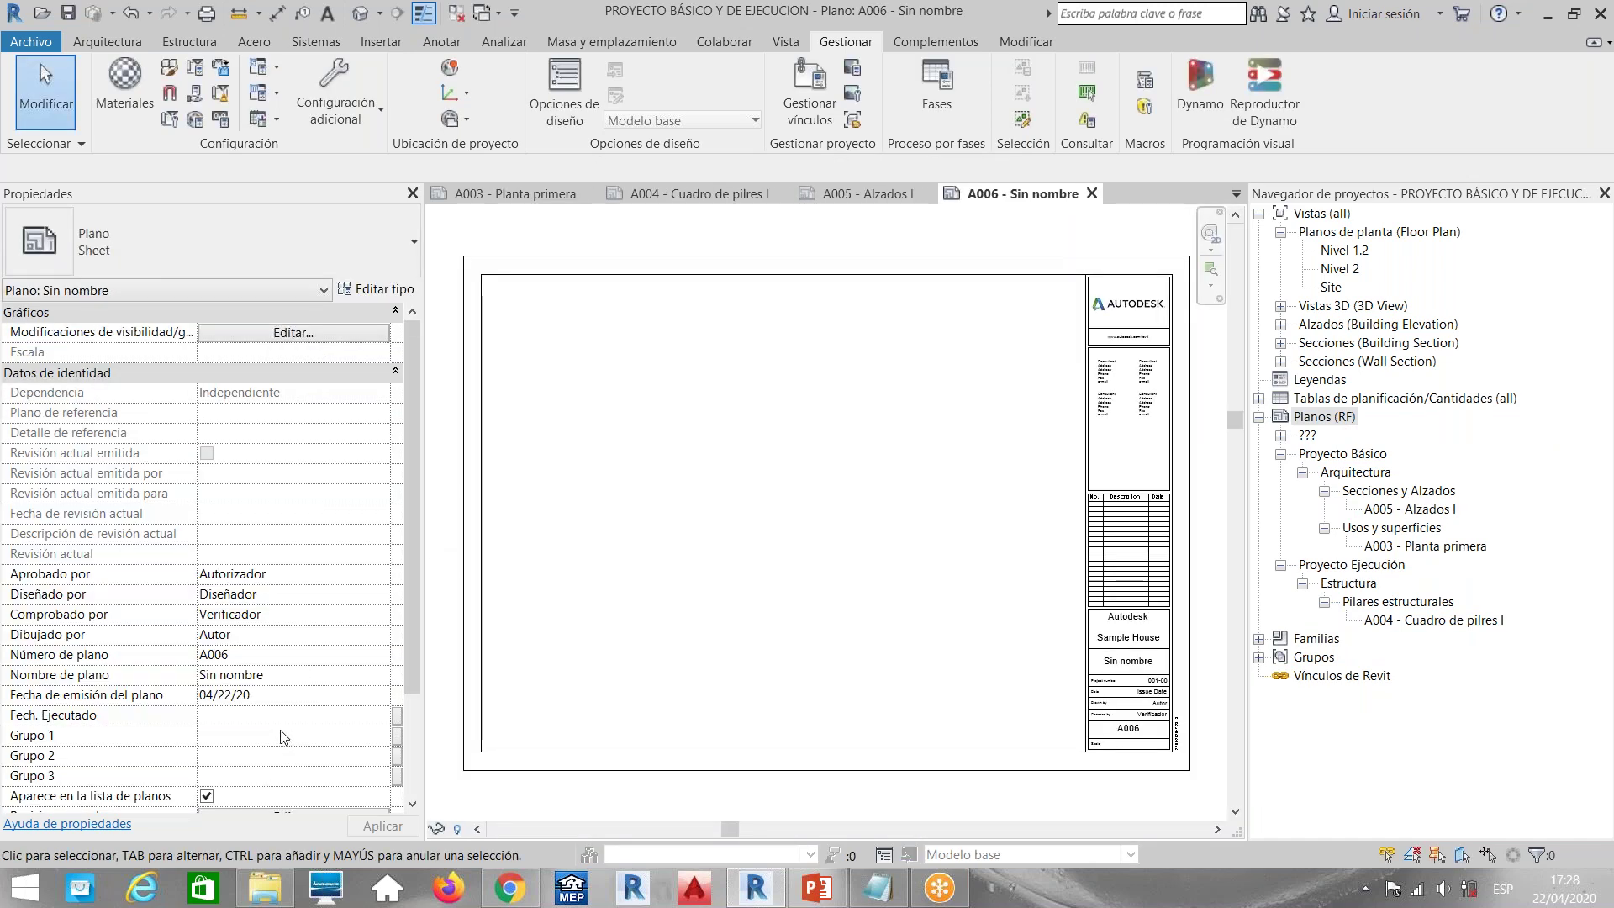
Assign sheet A006 to Proyecto Ejecución in Grupo 1, Estructura in Grupo 2 and Forjado Planta Primera in Grupo 3
click(383, 737)
click(301, 772)
click(383, 756)
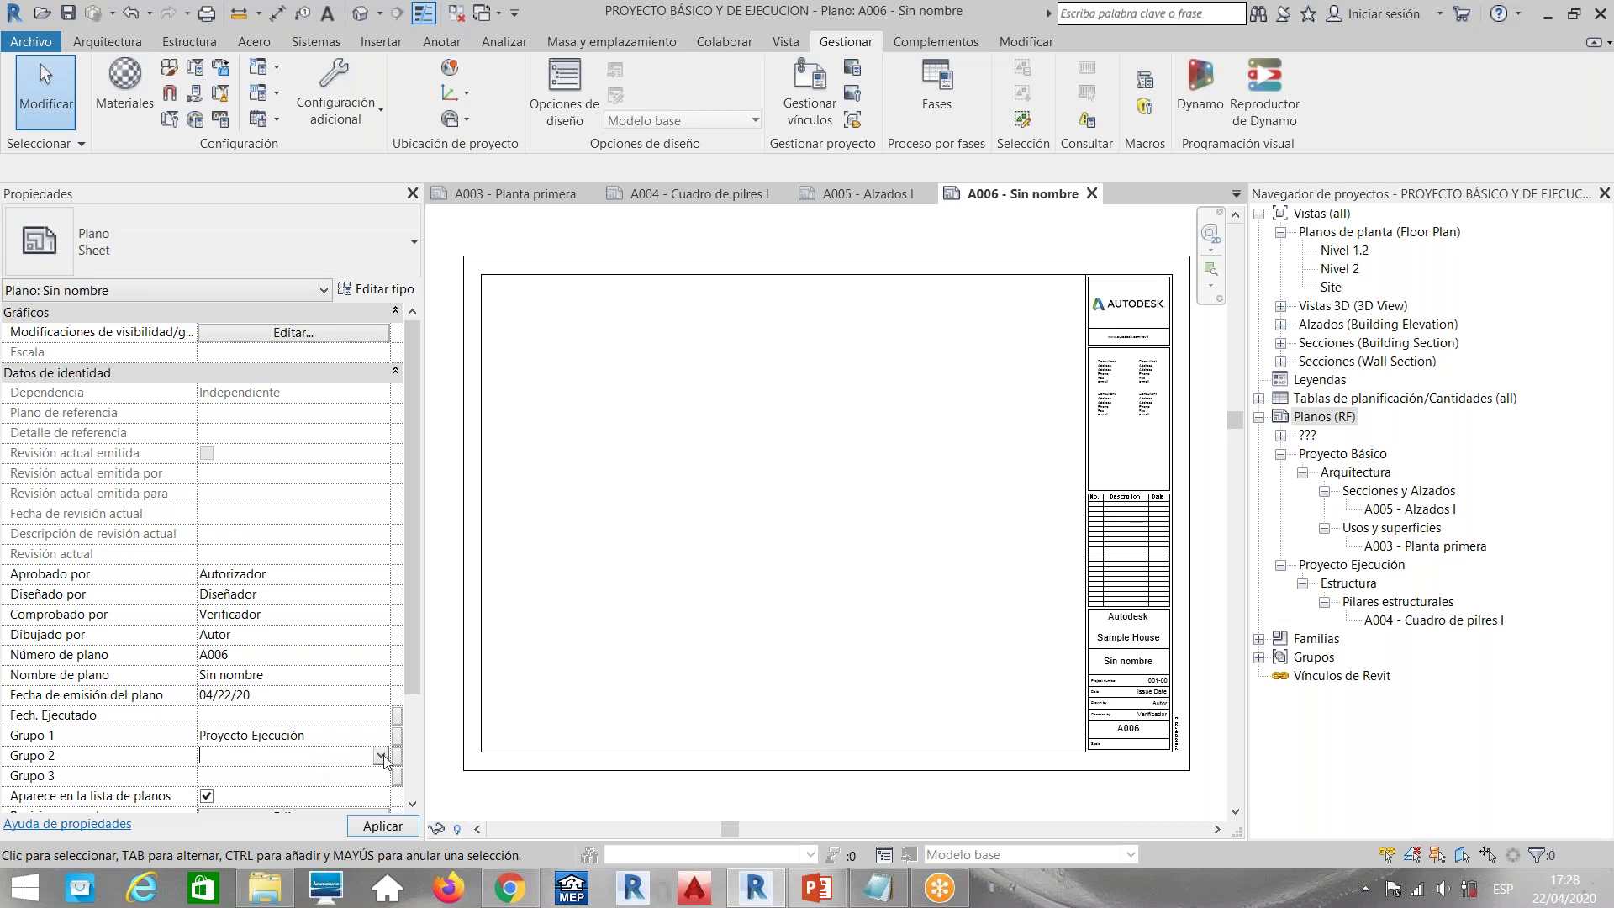
click(382, 755)
click(270, 792)
click(364, 776)
click(382, 781)
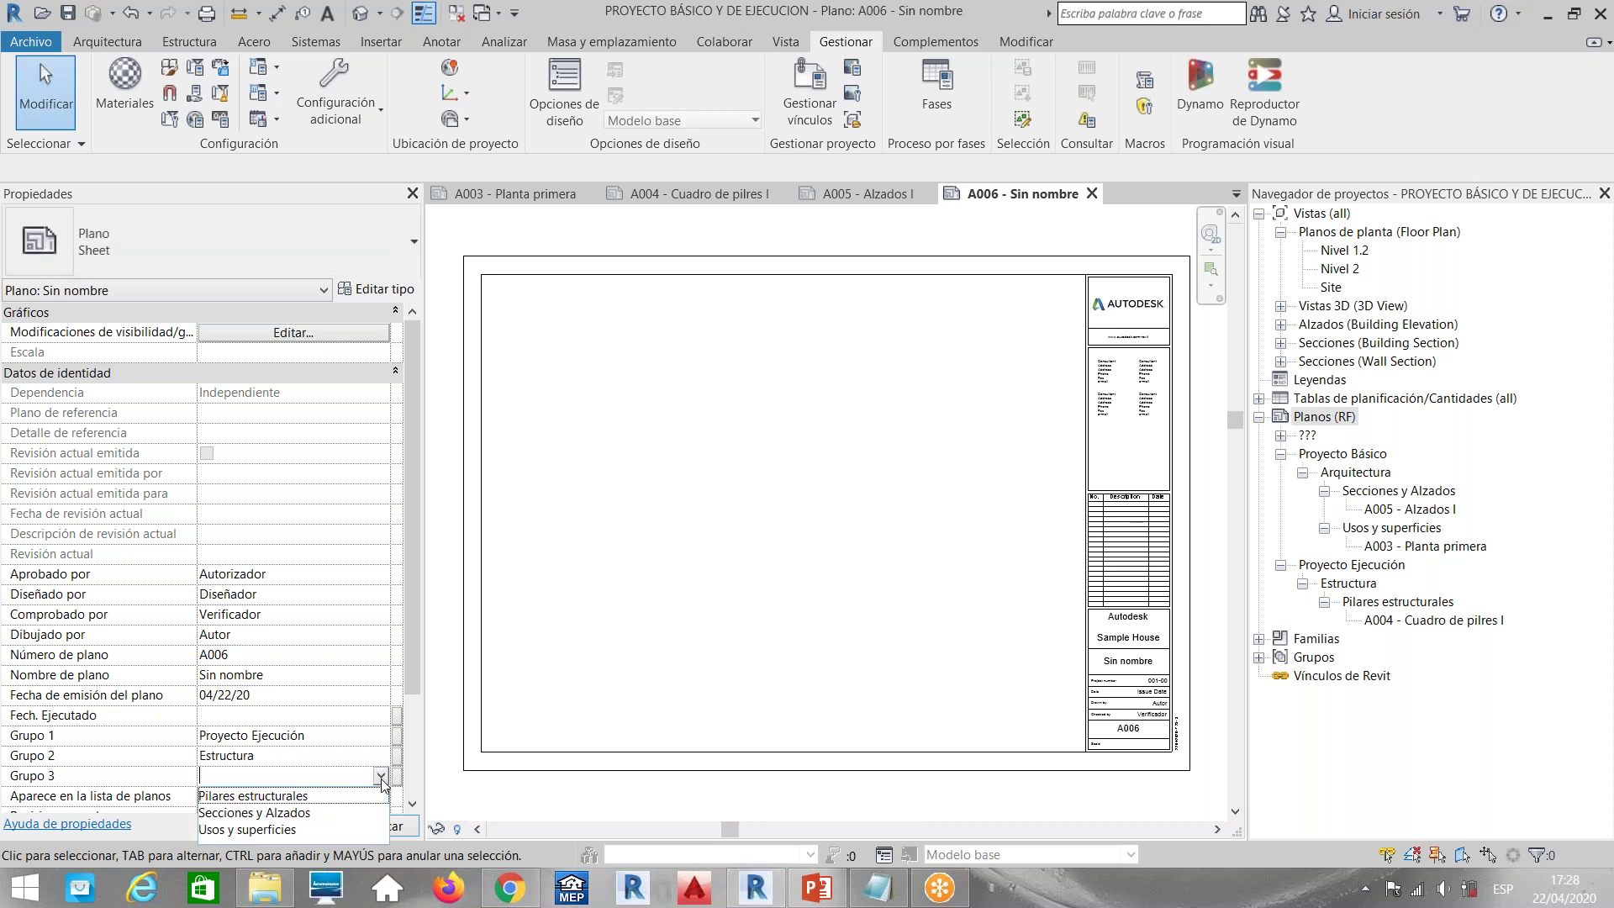
click(333, 795)
drag(330, 777, 157, 749)
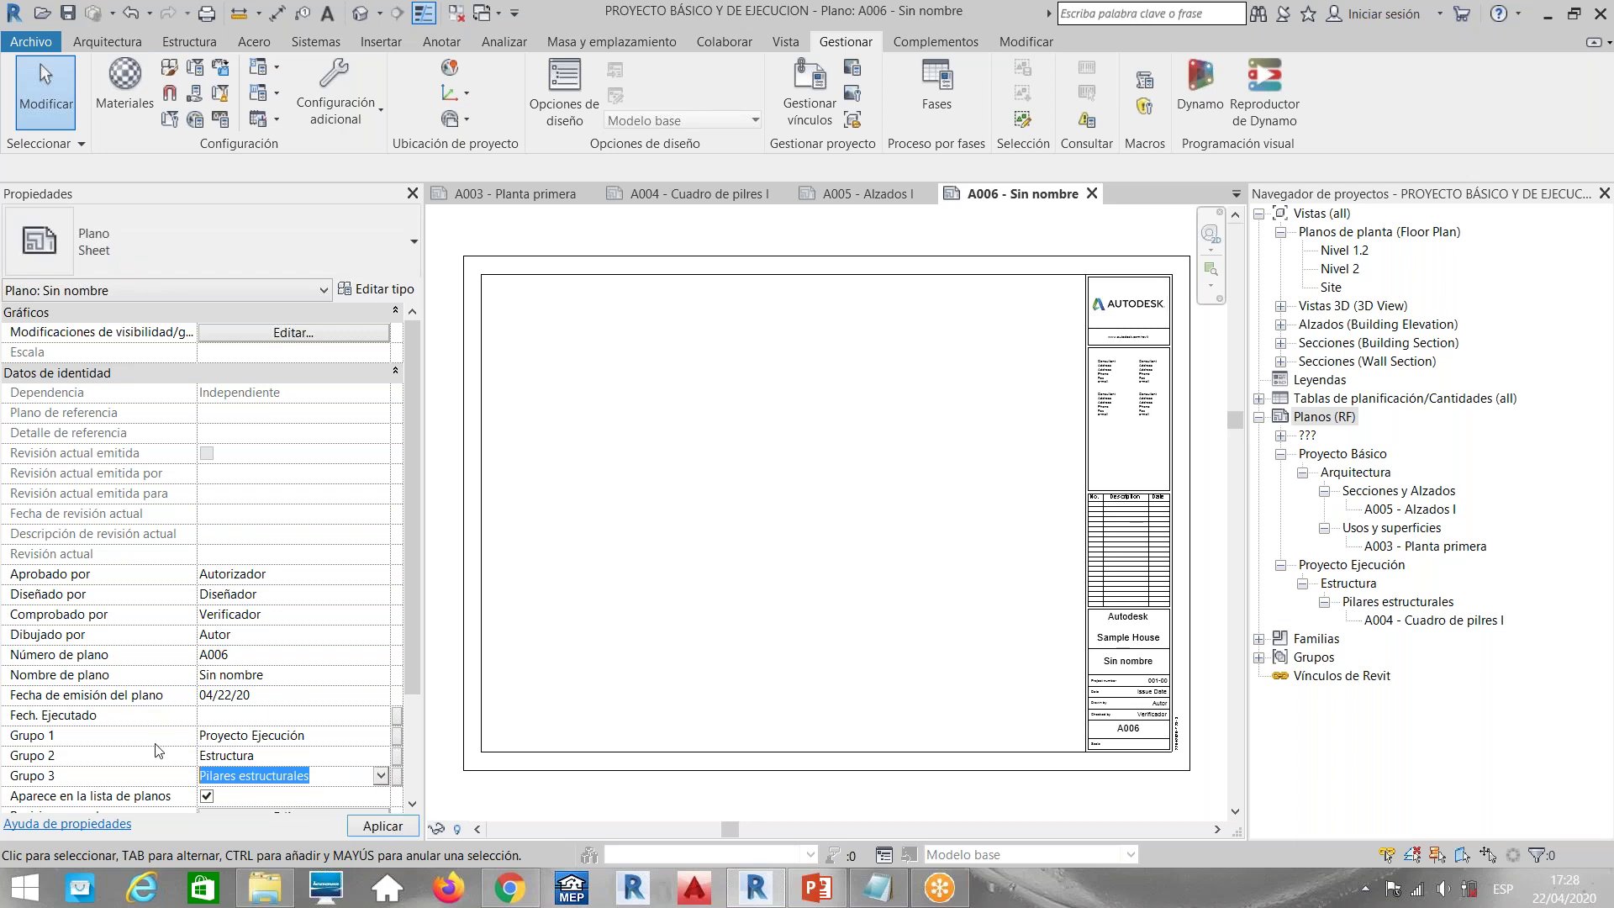
text(Forja)
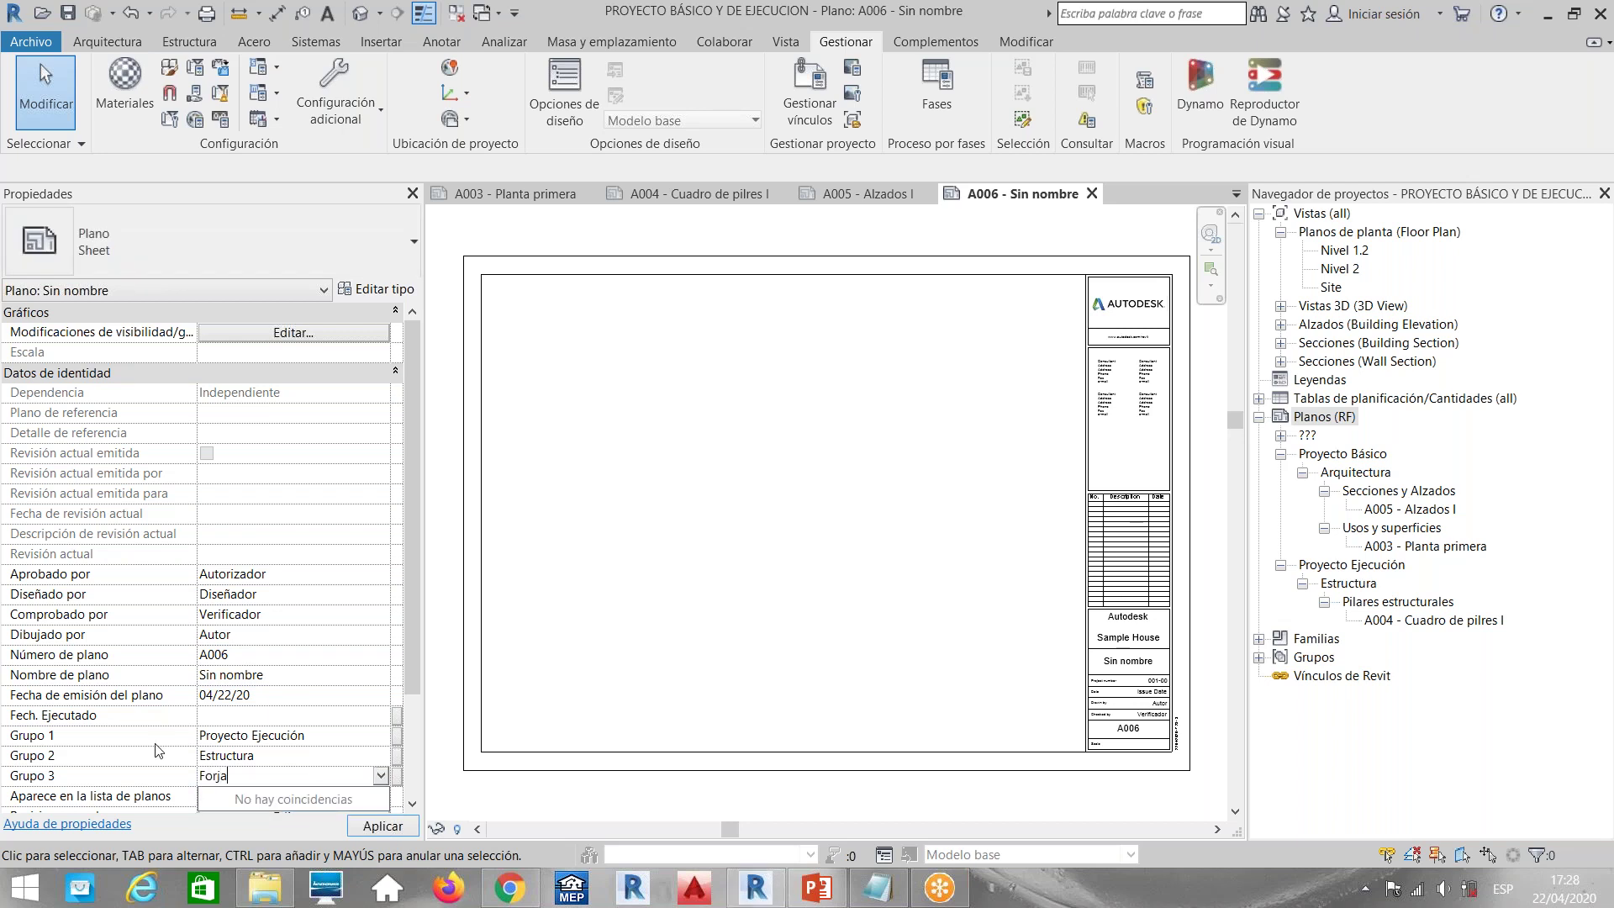
text(do Planta Primera)
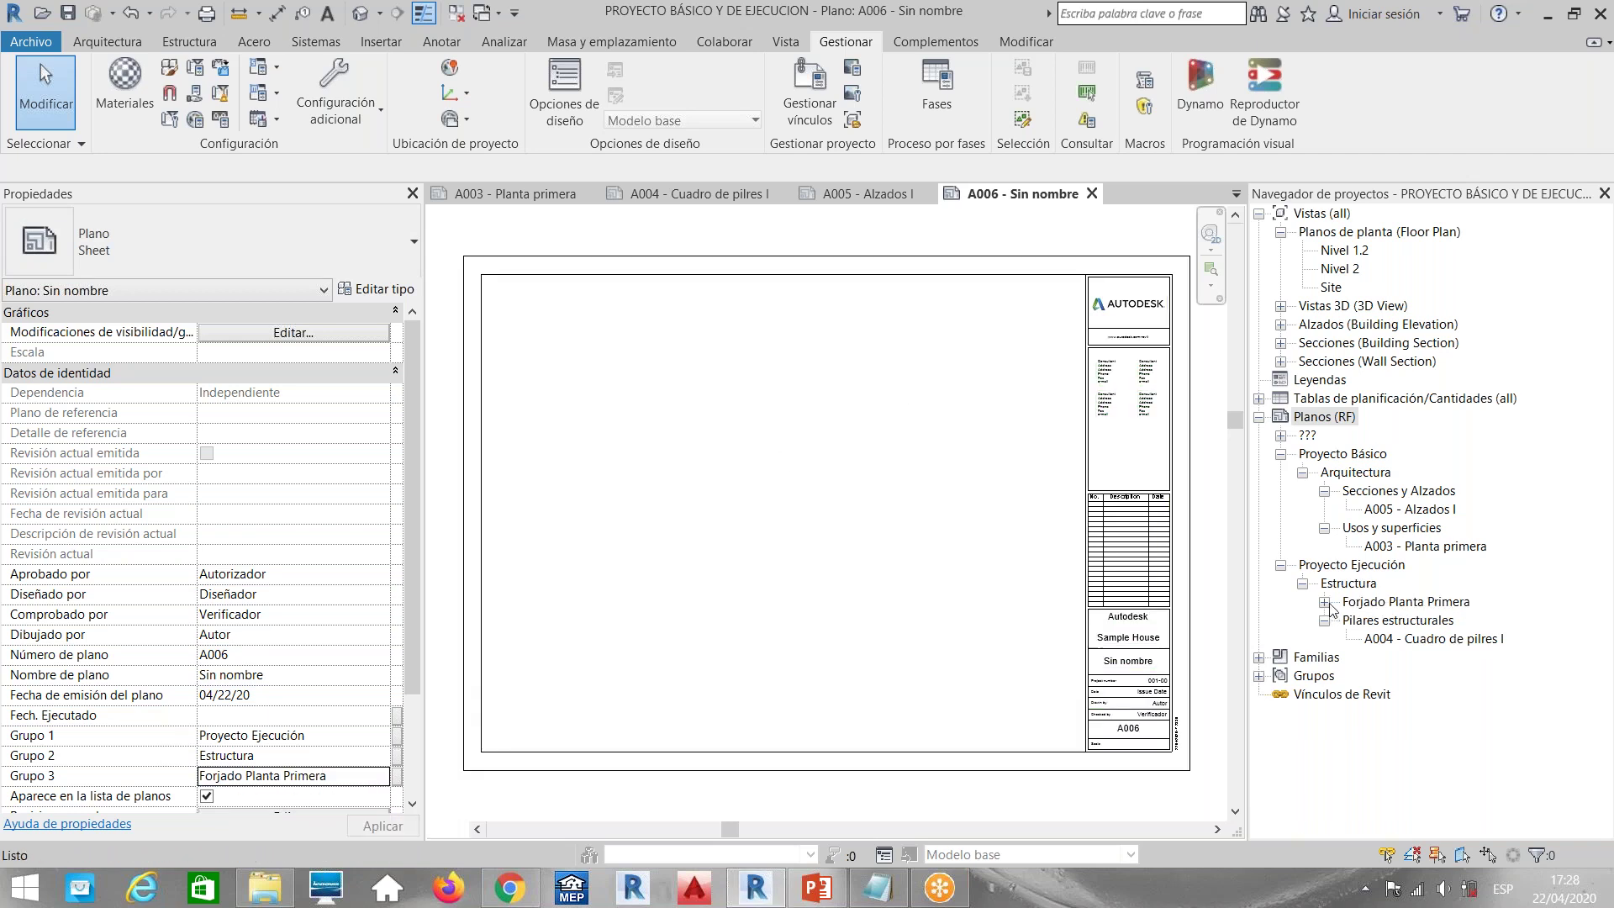
Expand Forjado Planta Primera under Estructura and rename sheet A006 as "Armado superior de forjado", keeping its sheet number
click(1326, 603)
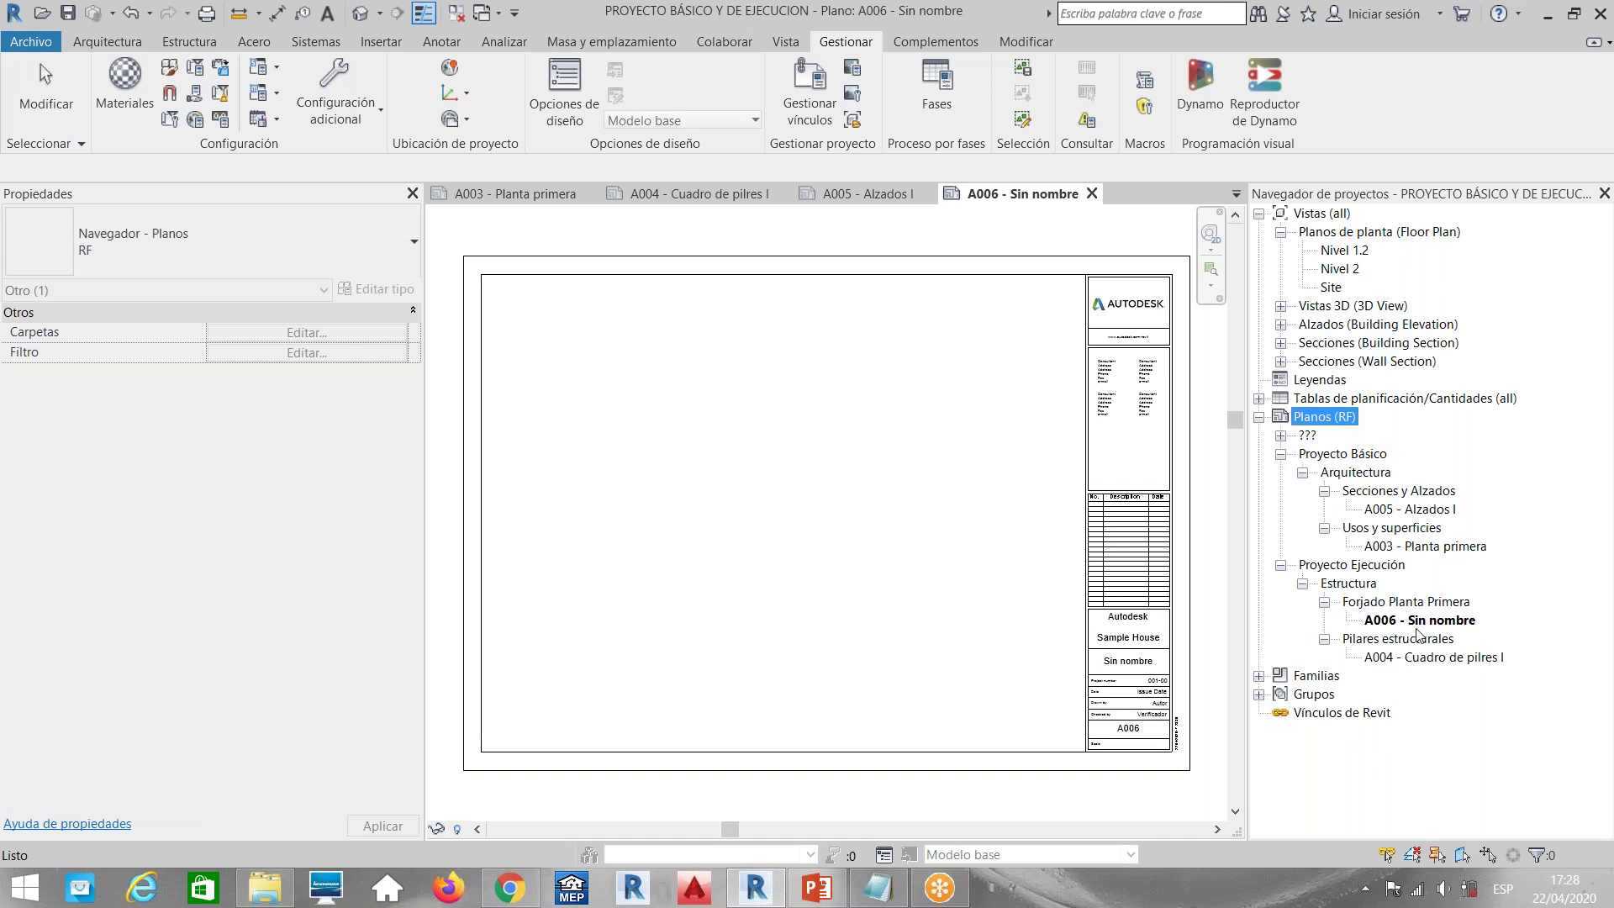
right_click(1420, 622)
click(1354, 565)
key(Tab)
text(Armad)
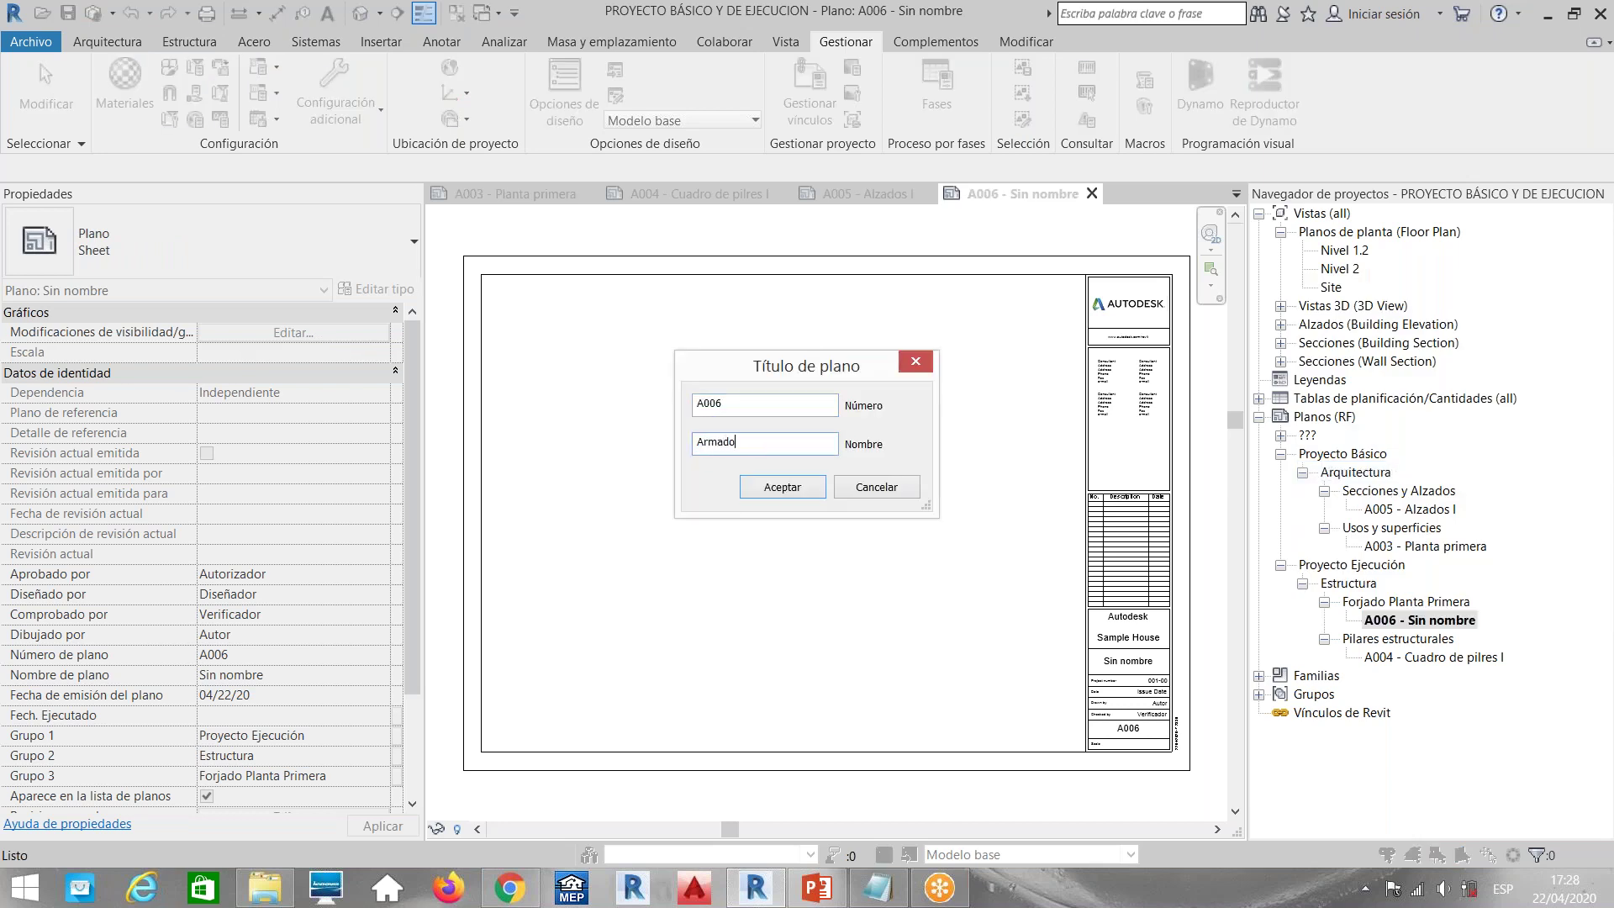
text(o superior de forjado)
click(782, 488)
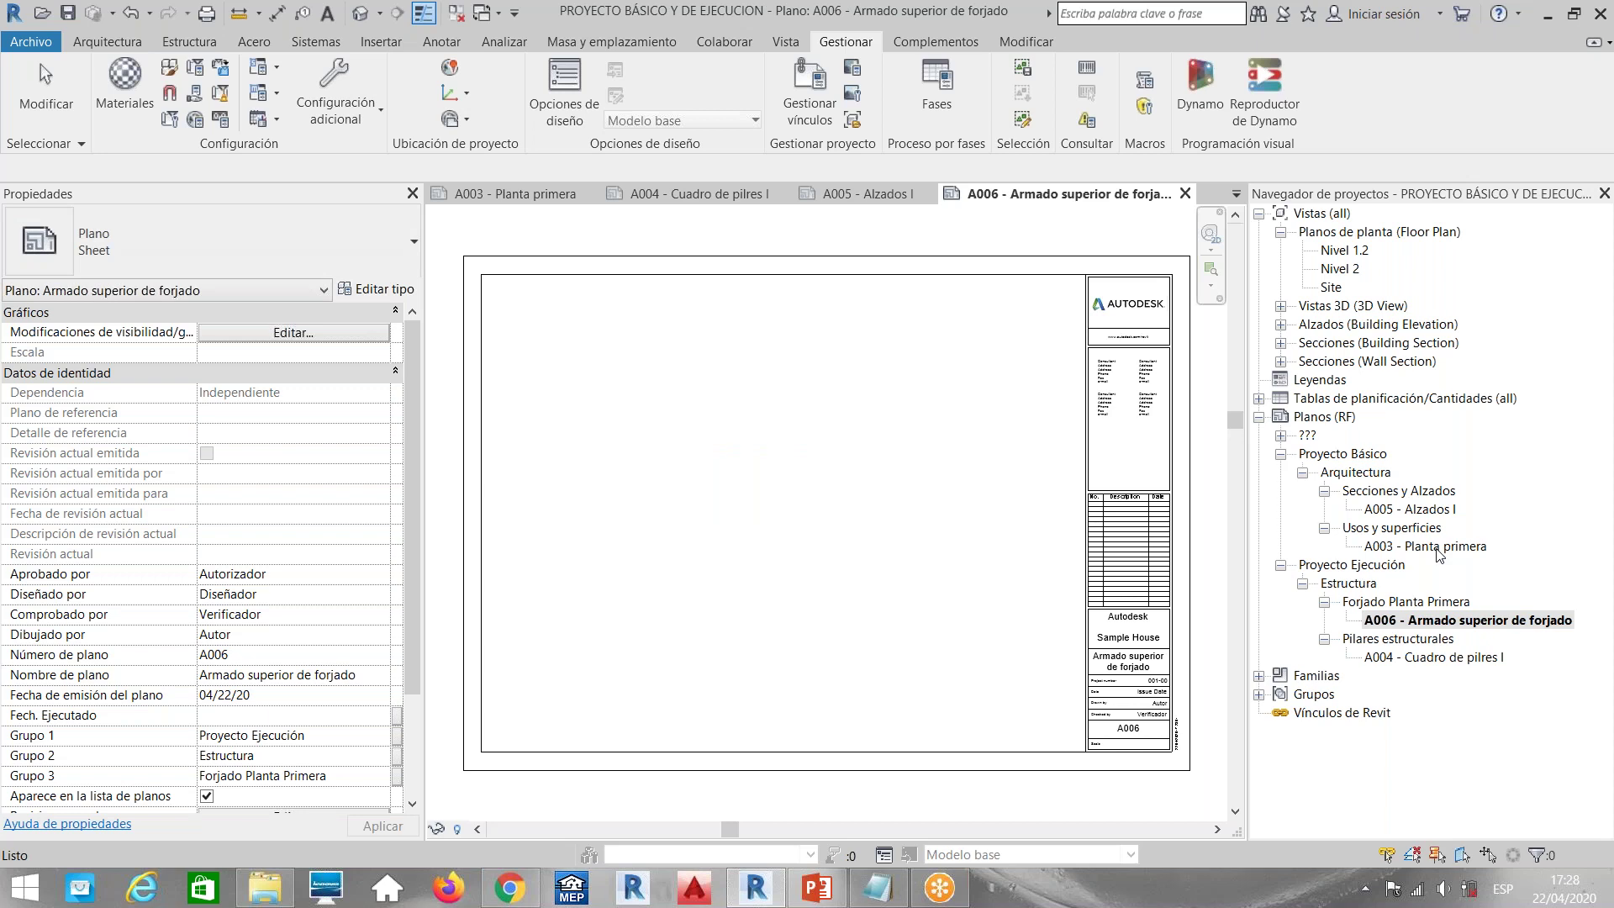
Inspect the instance properties, type properties and title settings of sheet A005 without changing them
click(1421, 510)
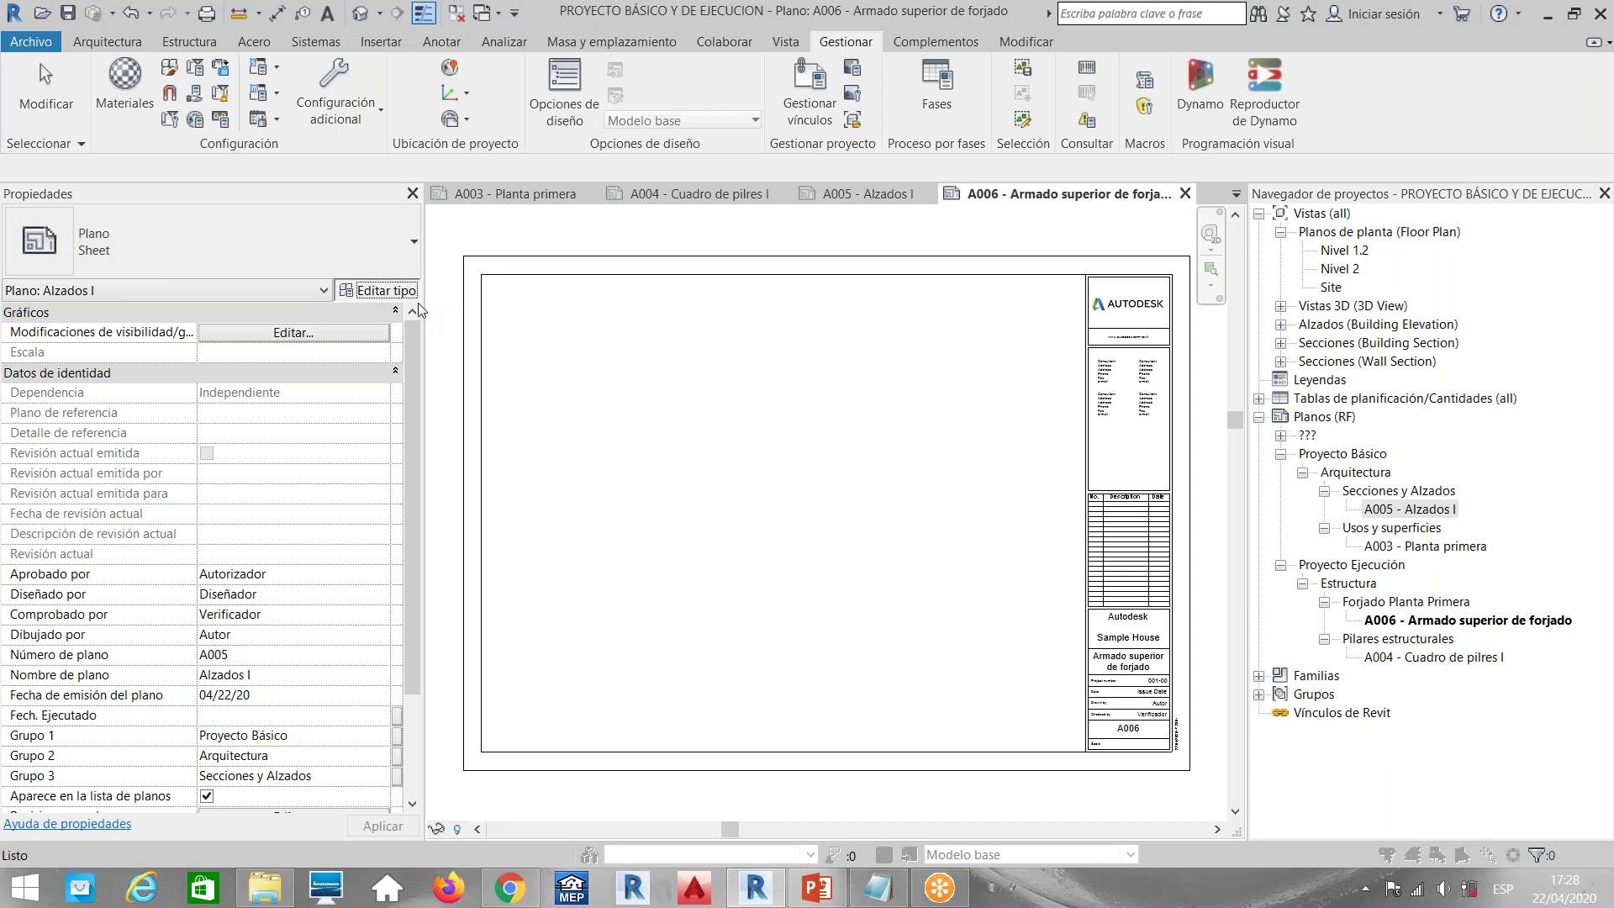
click(380, 290)
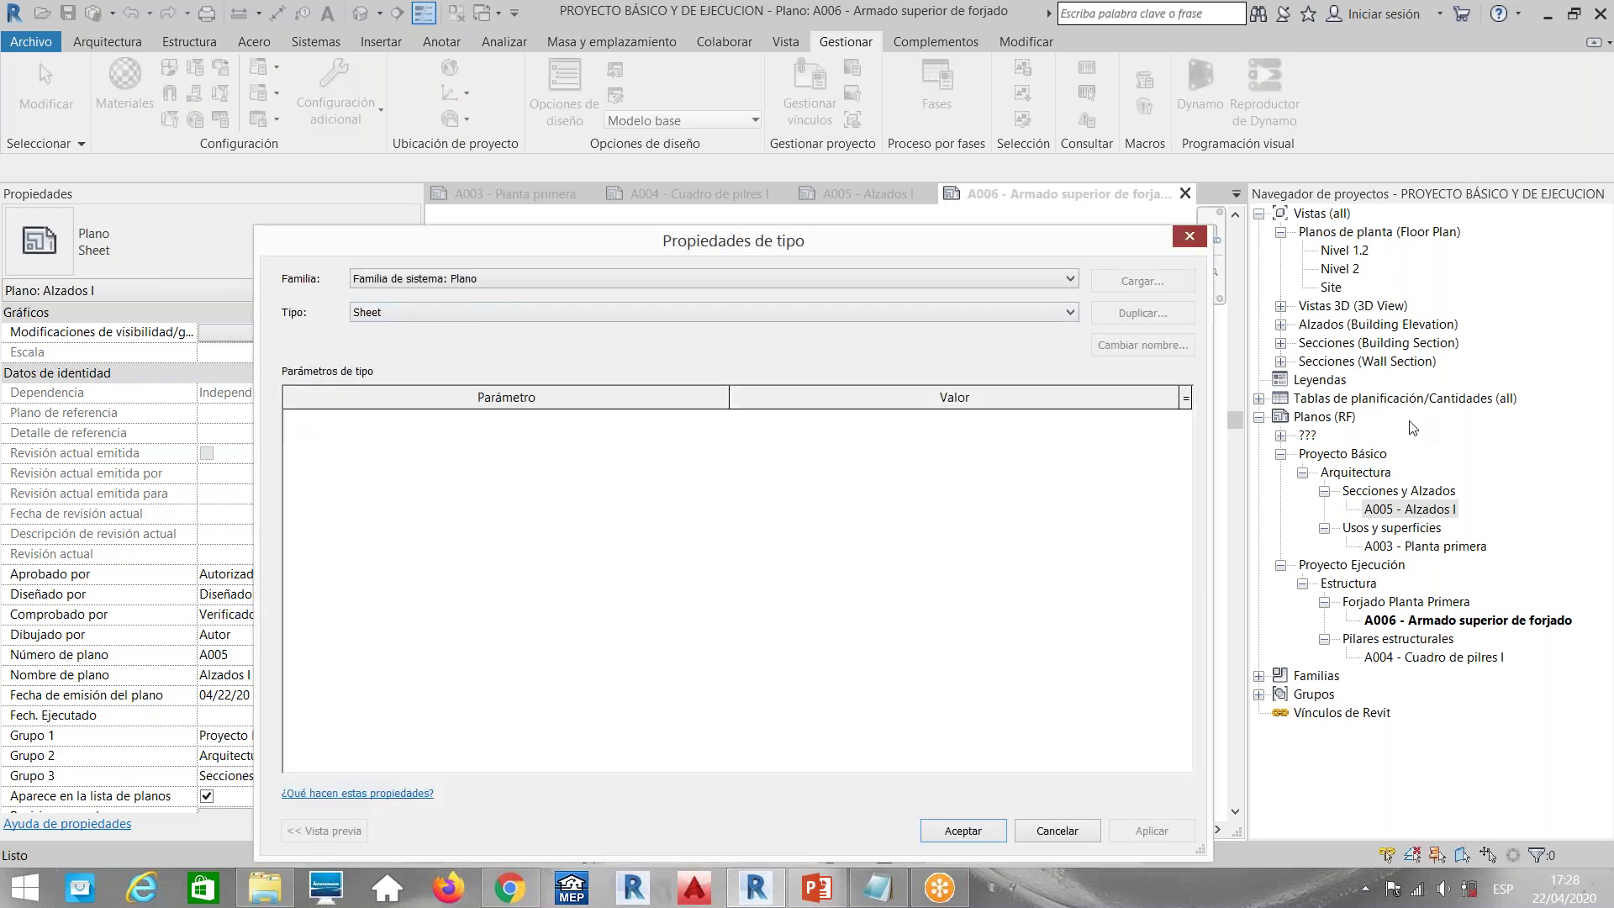
key(Escape)
click(1414, 511)
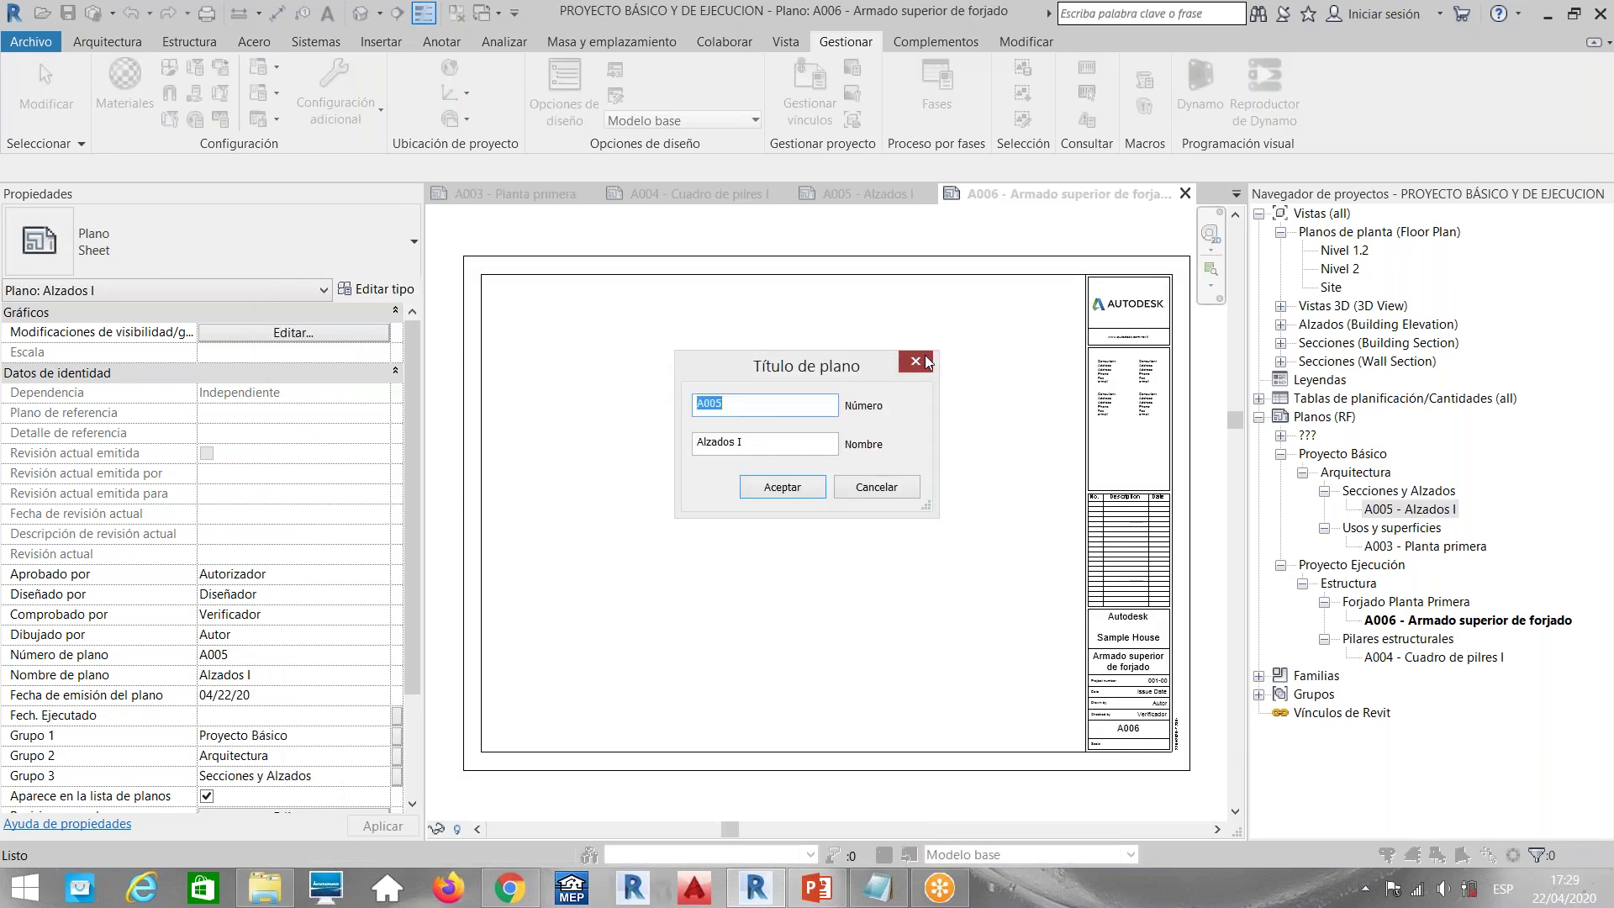
click(926, 363)
click(1445, 508)
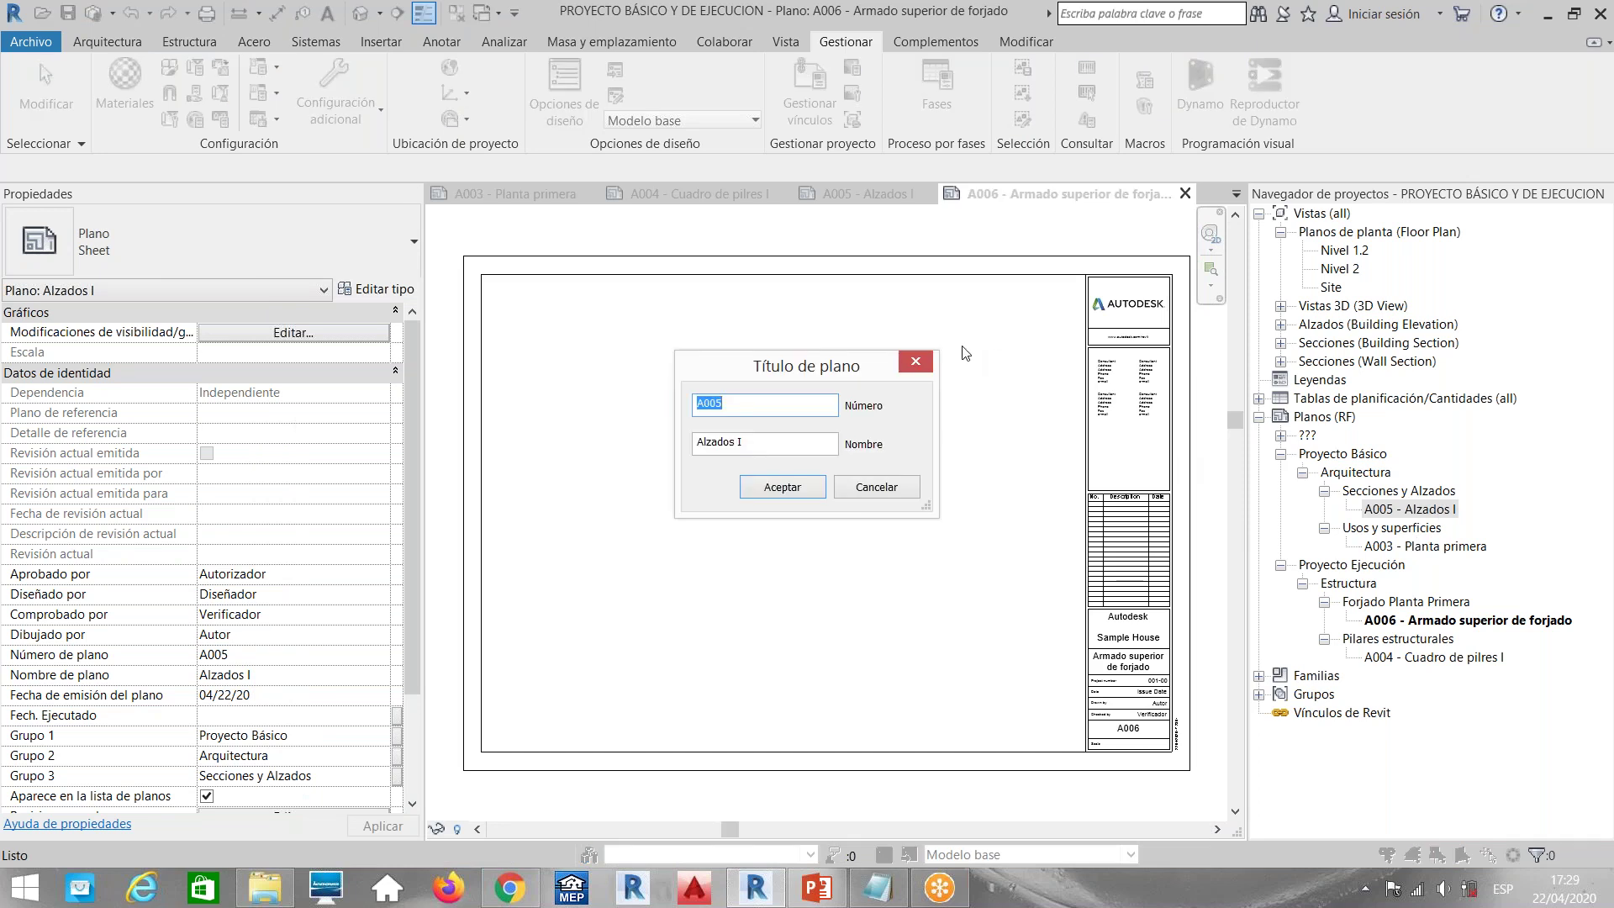
click(919, 363)
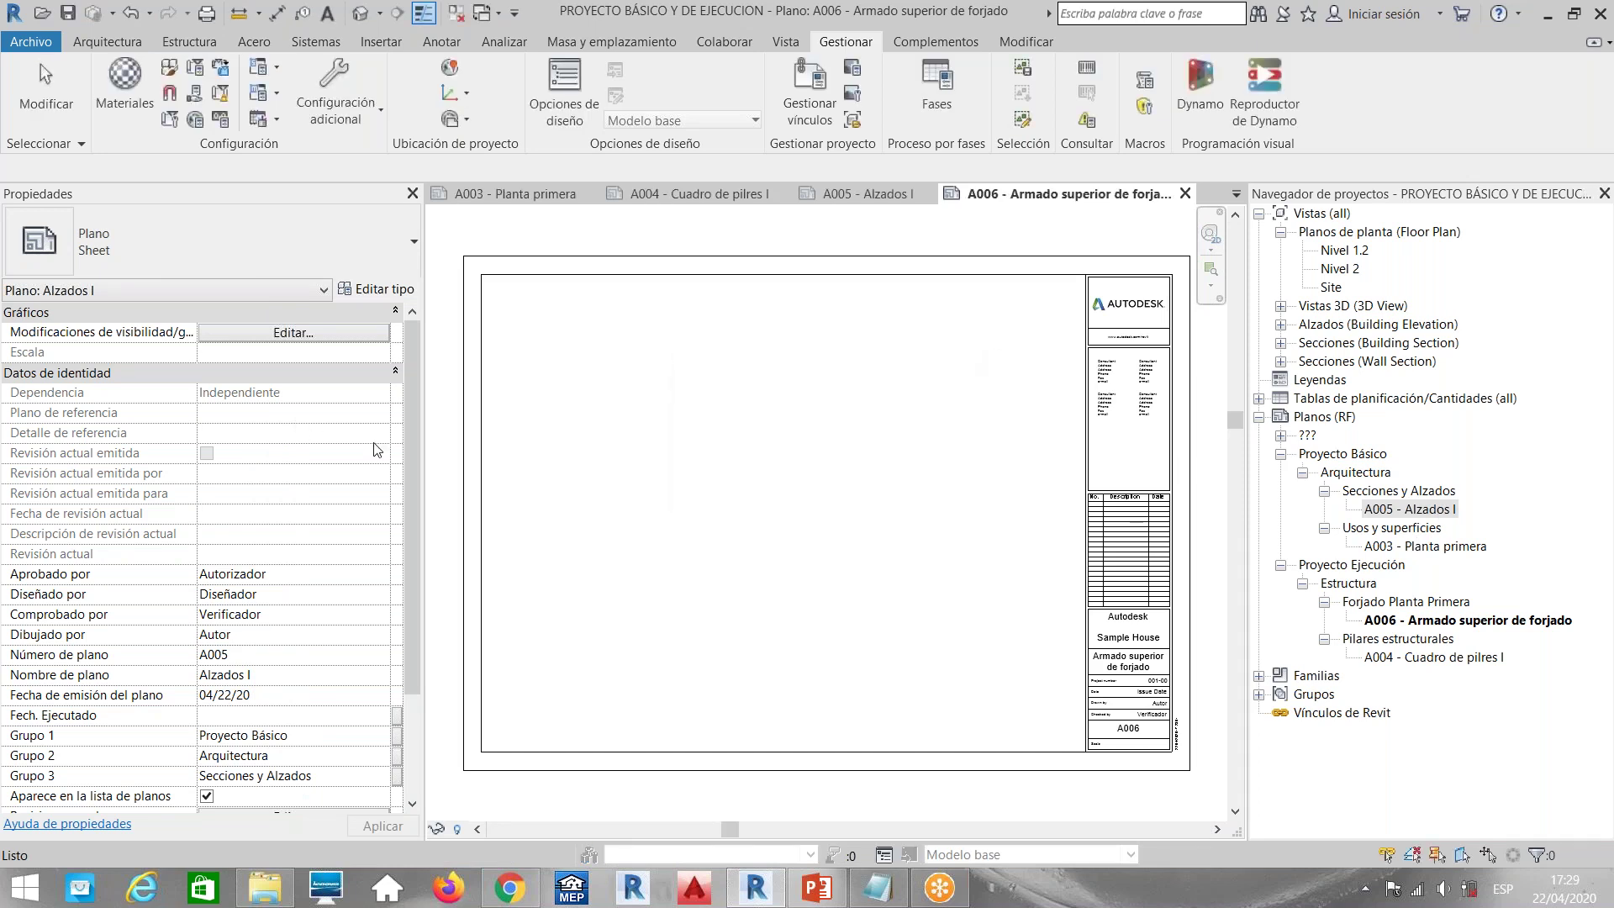
mouse_move(410, 424)
mouse_down()
mouse_move(409, 515)
mouse_move(410, 423)
mouse_up()
click(1471, 521)
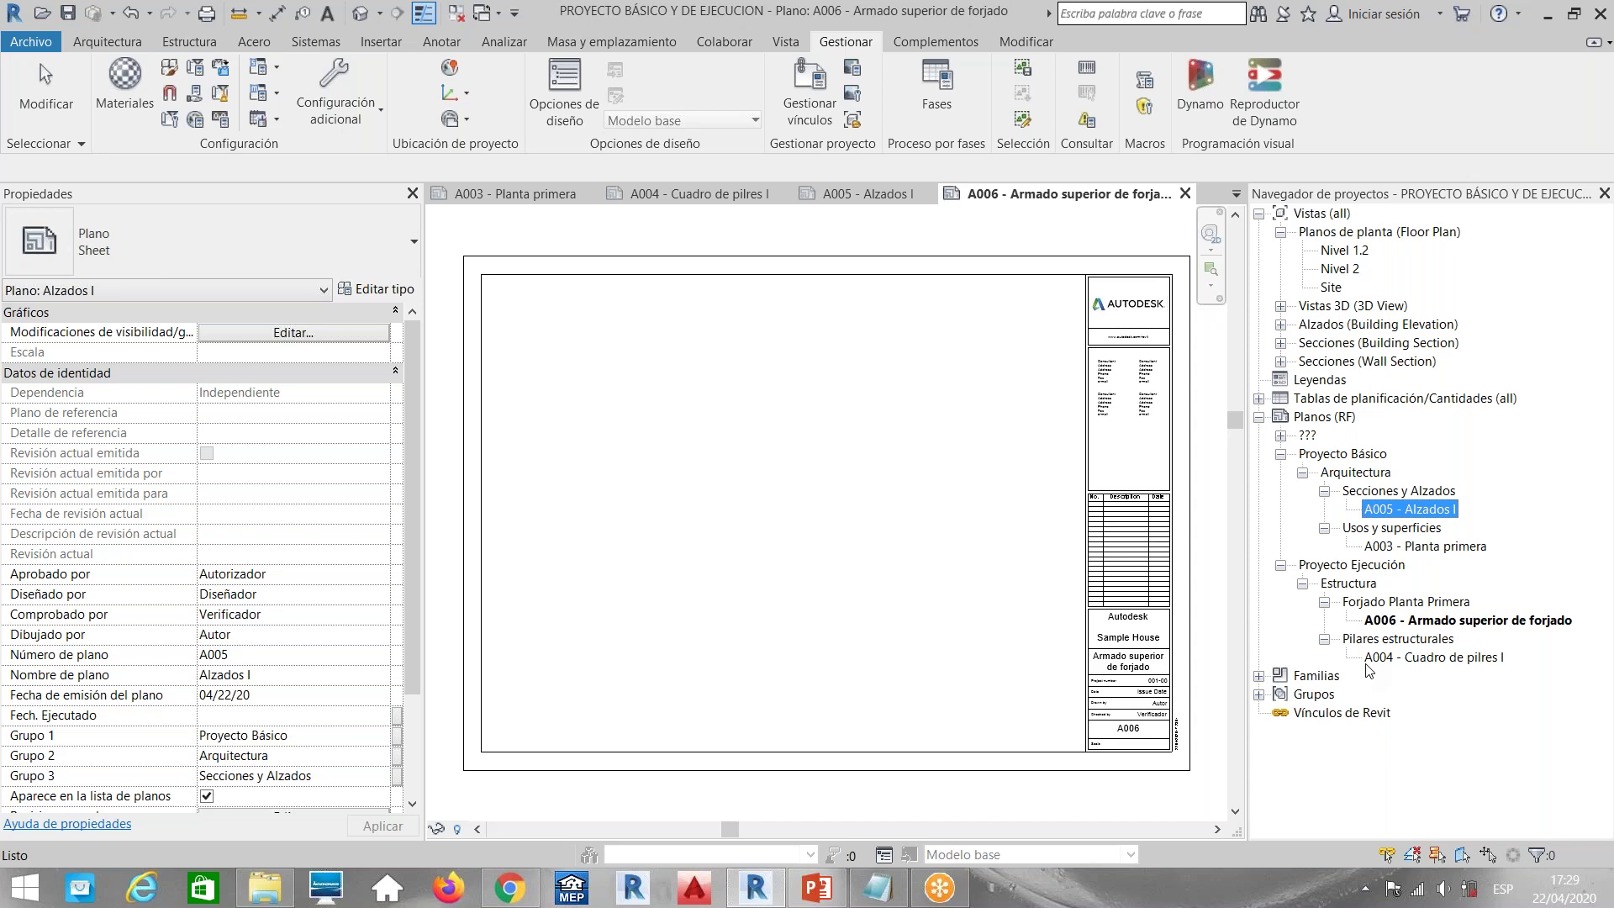
click(1288, 455)
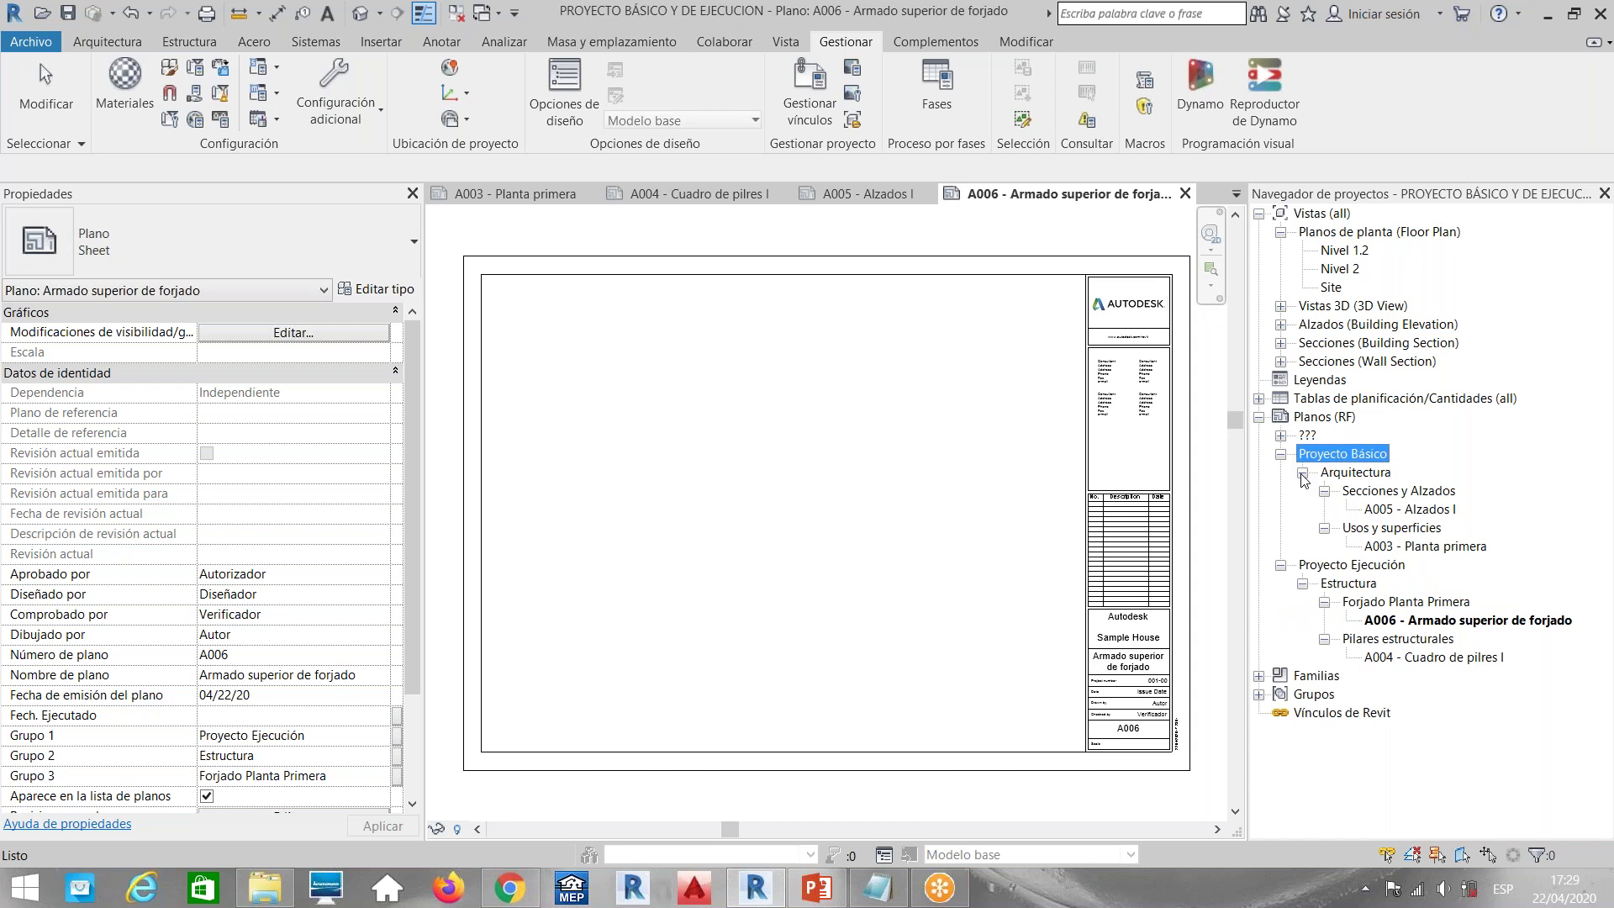
Create another new sheet under Planos (RF) with the A1 metric title block
click(1326, 416)
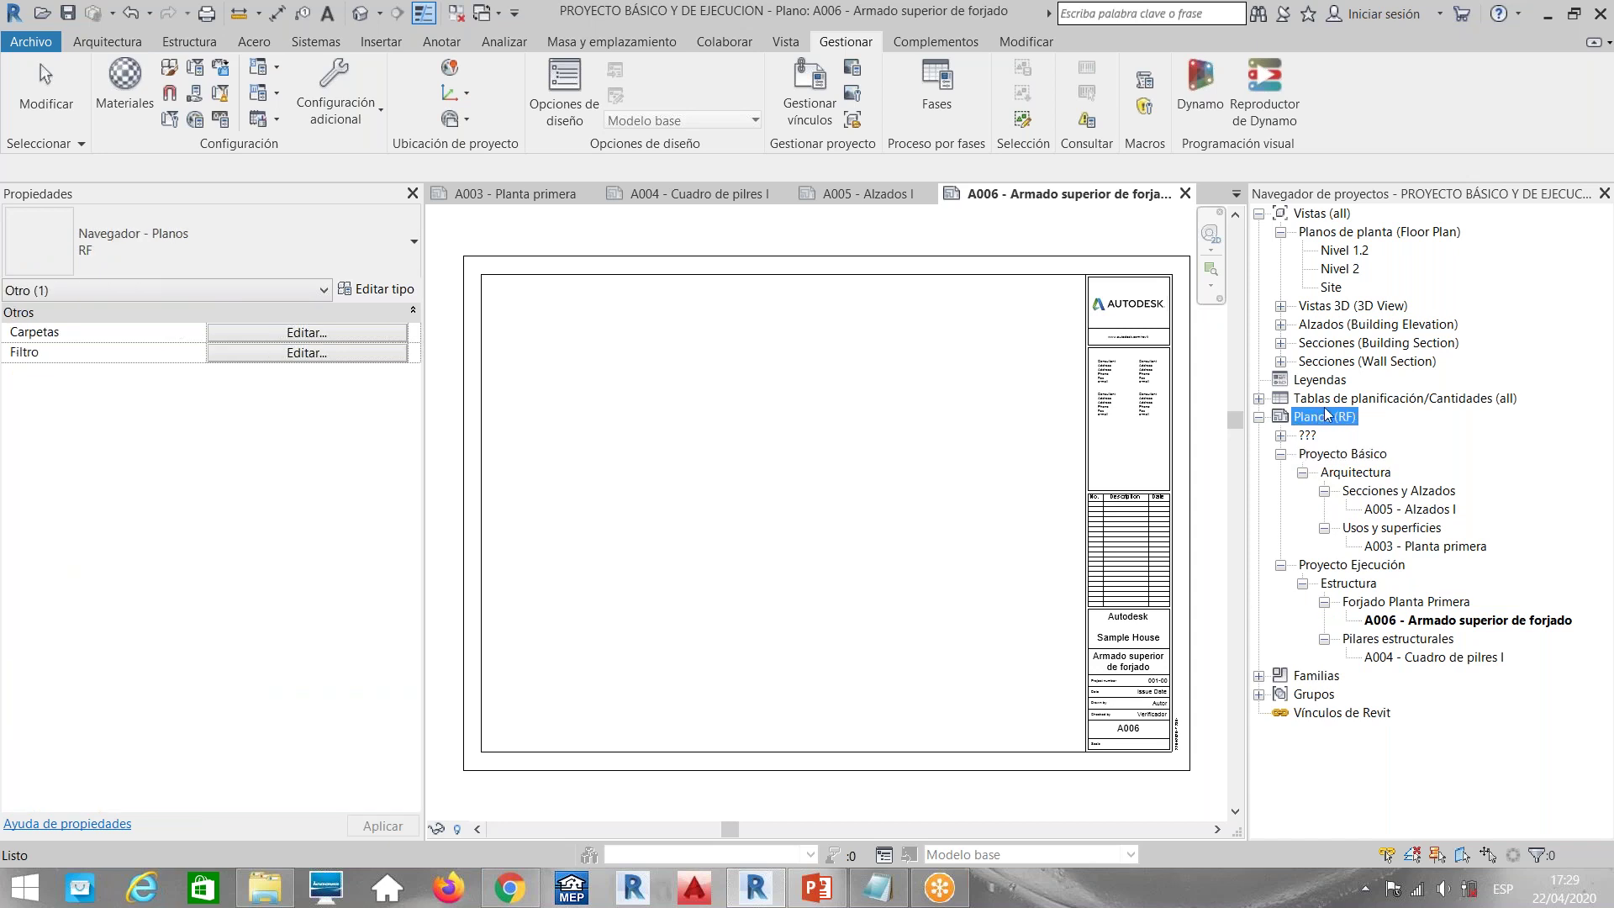
right_click(1327, 415)
click(1350, 418)
click(866, 682)
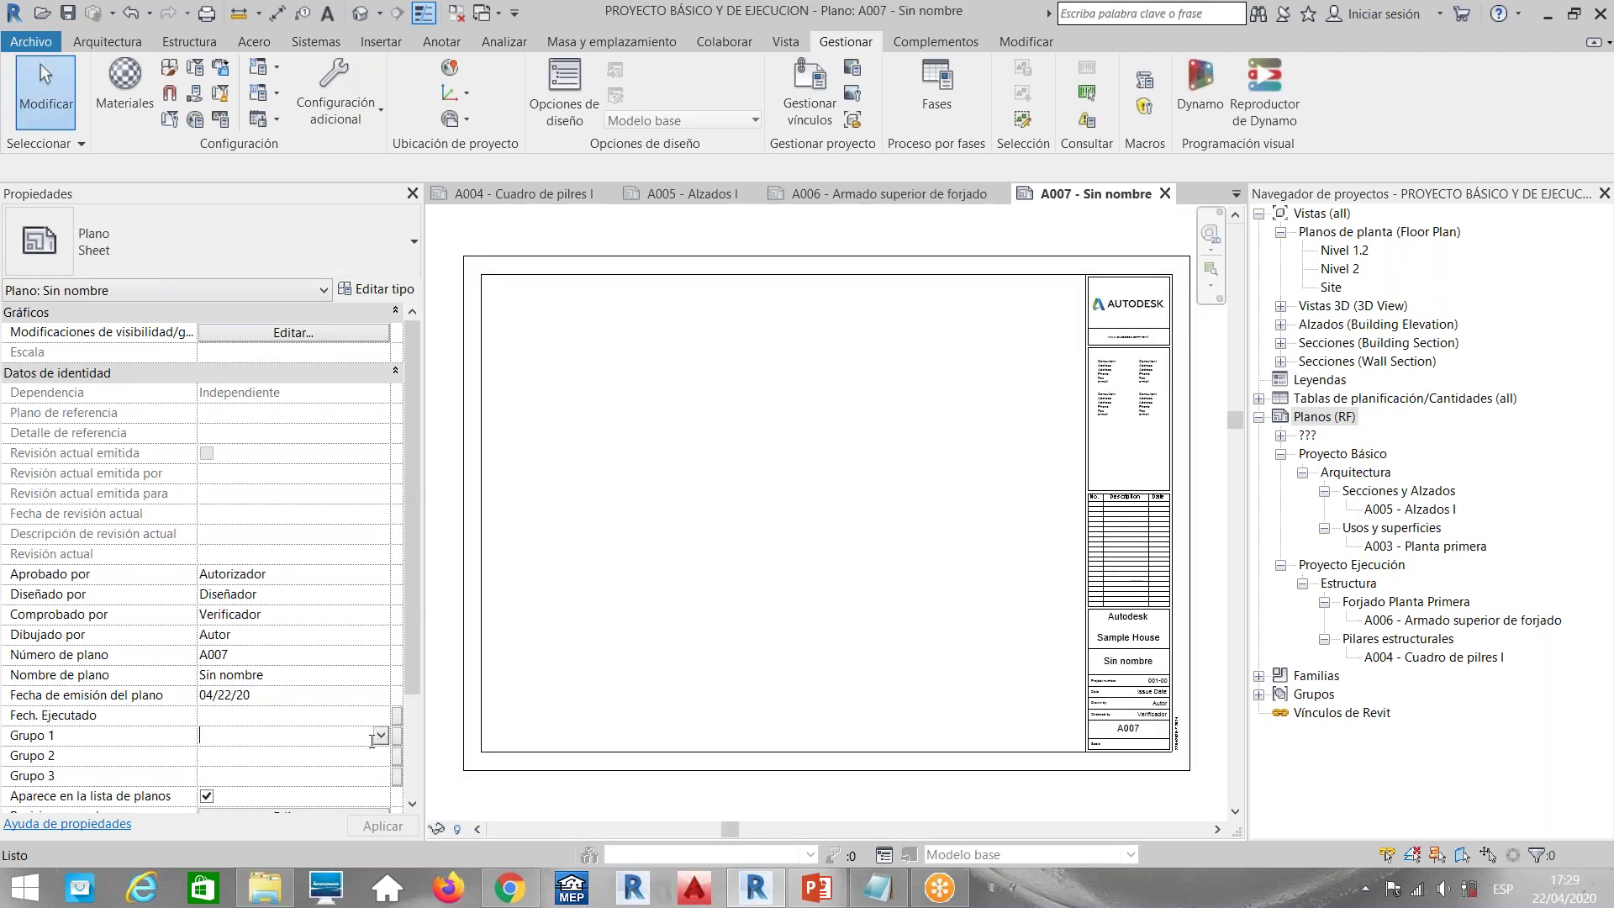
Assign sheet A007 to Proyecto Básico in Grupo 1, Arquitectura in Grupo 2 and Usos y superficies in Grupo 3
click(380, 737)
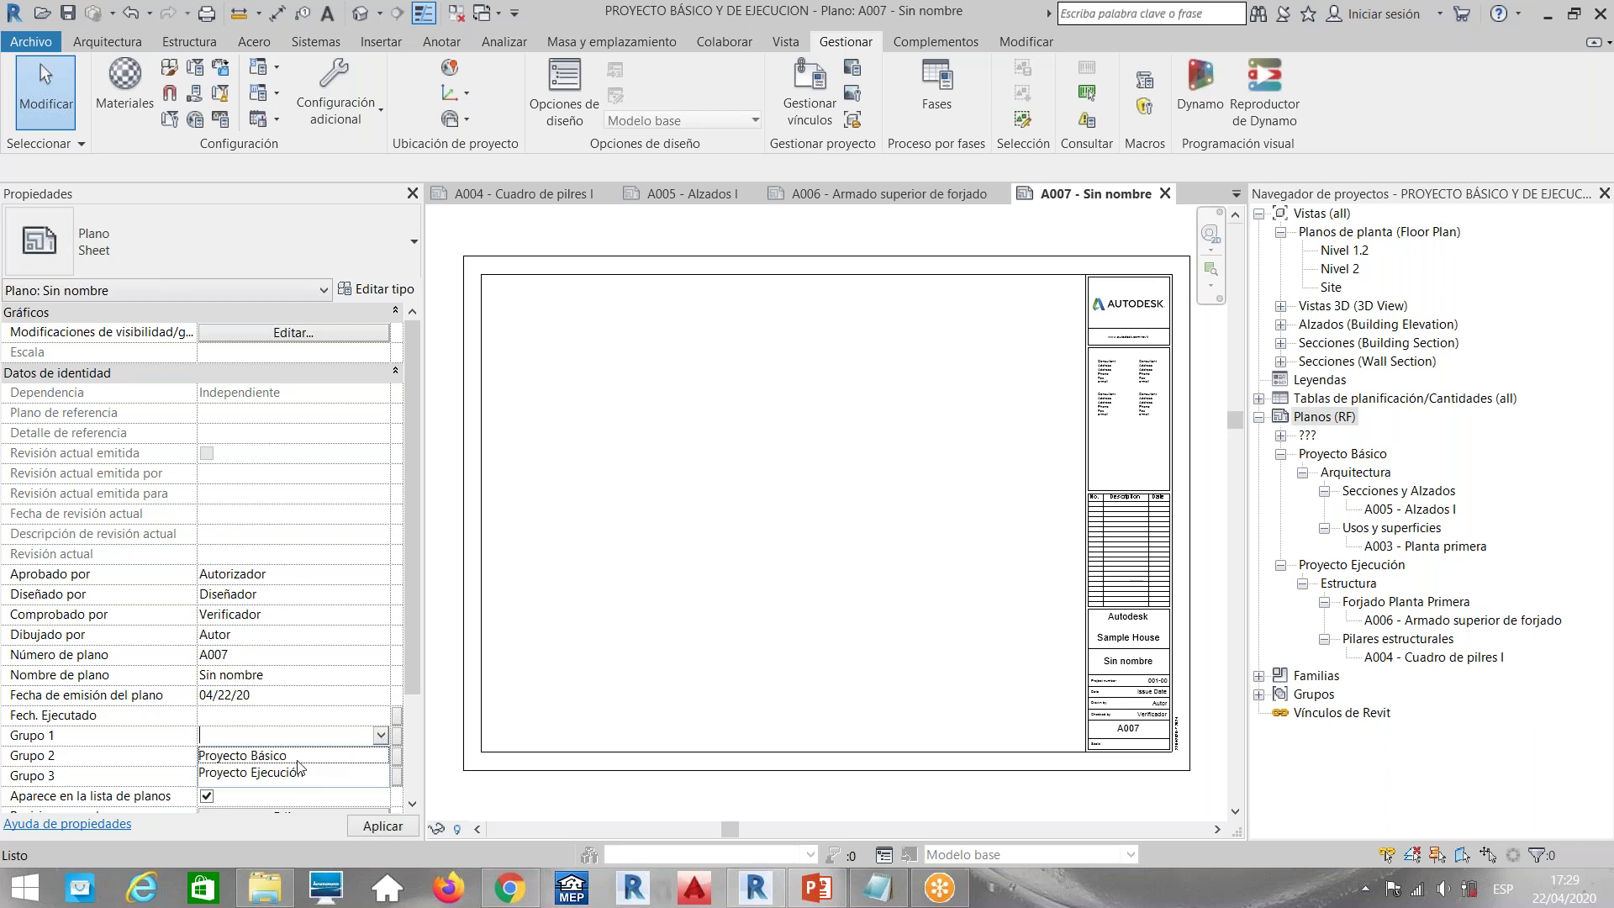
click(374, 755)
click(385, 756)
click(381, 755)
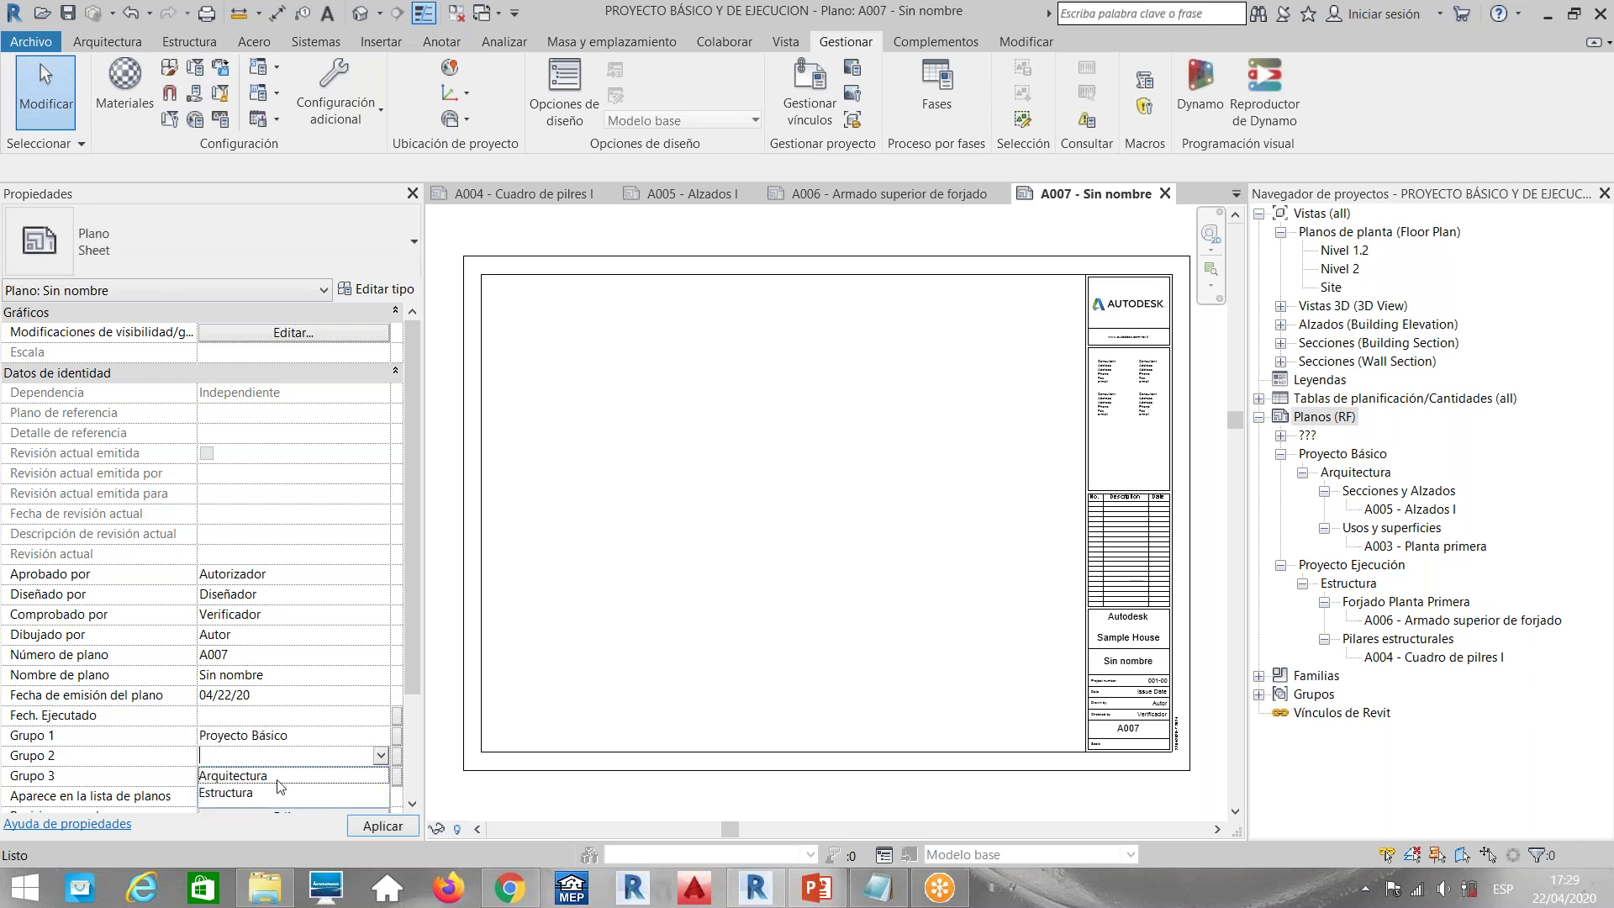
click(276, 778)
click(381, 777)
click(380, 775)
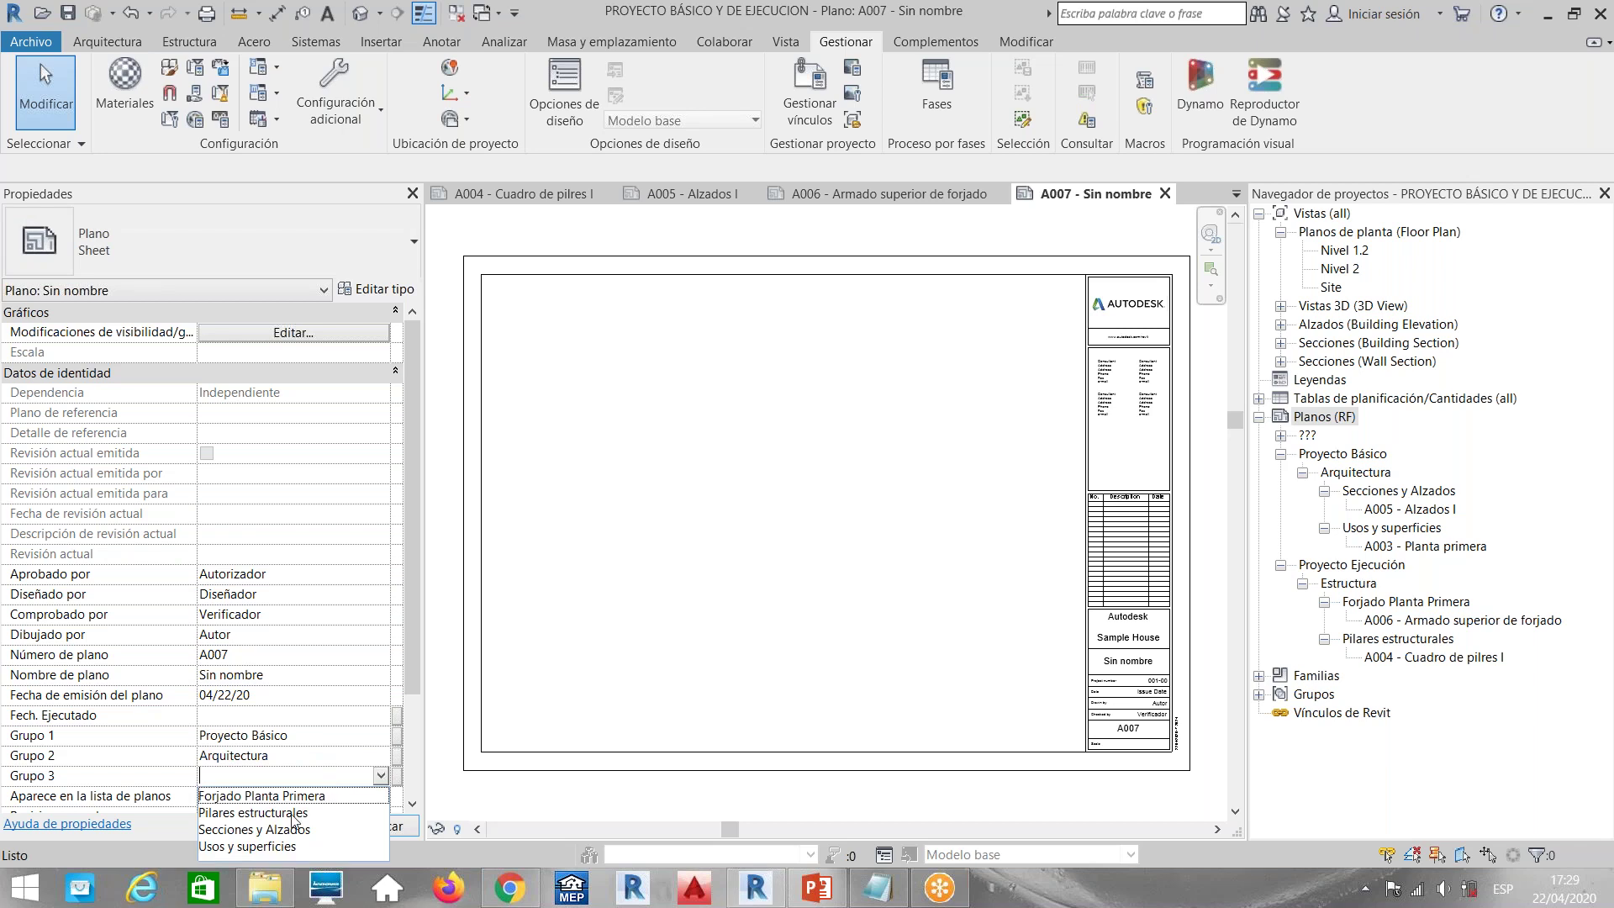
click(276, 843)
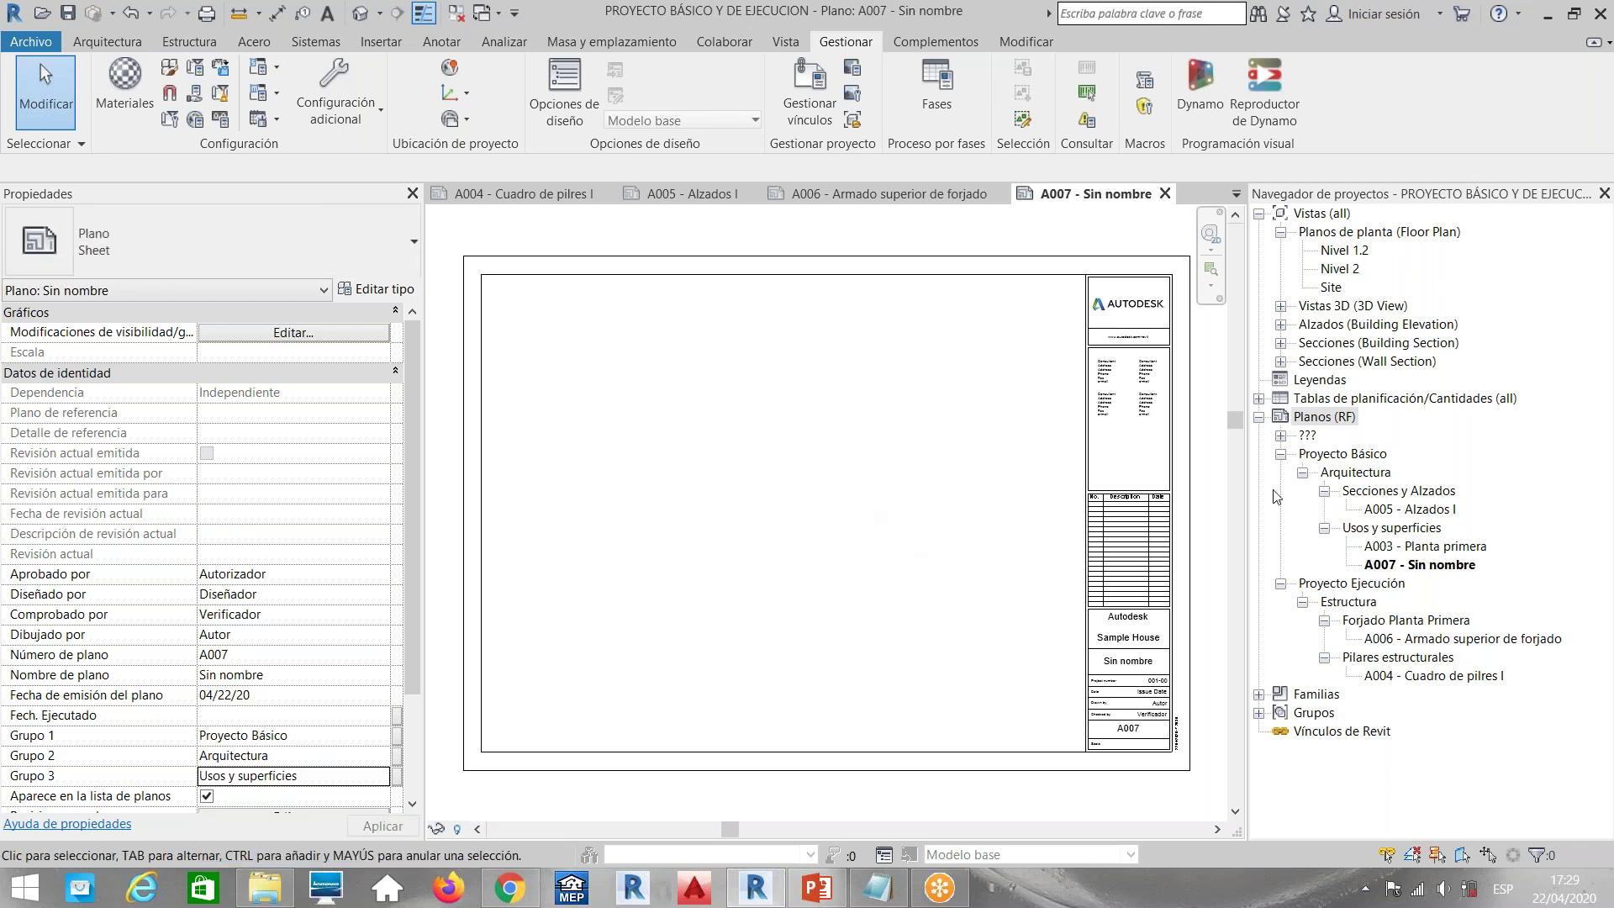
Rename sheet A007 under Usos y superficies as "Planta segunda", keeping its sheet number
right_click(1443, 569)
click(1362, 410)
key(Tab)
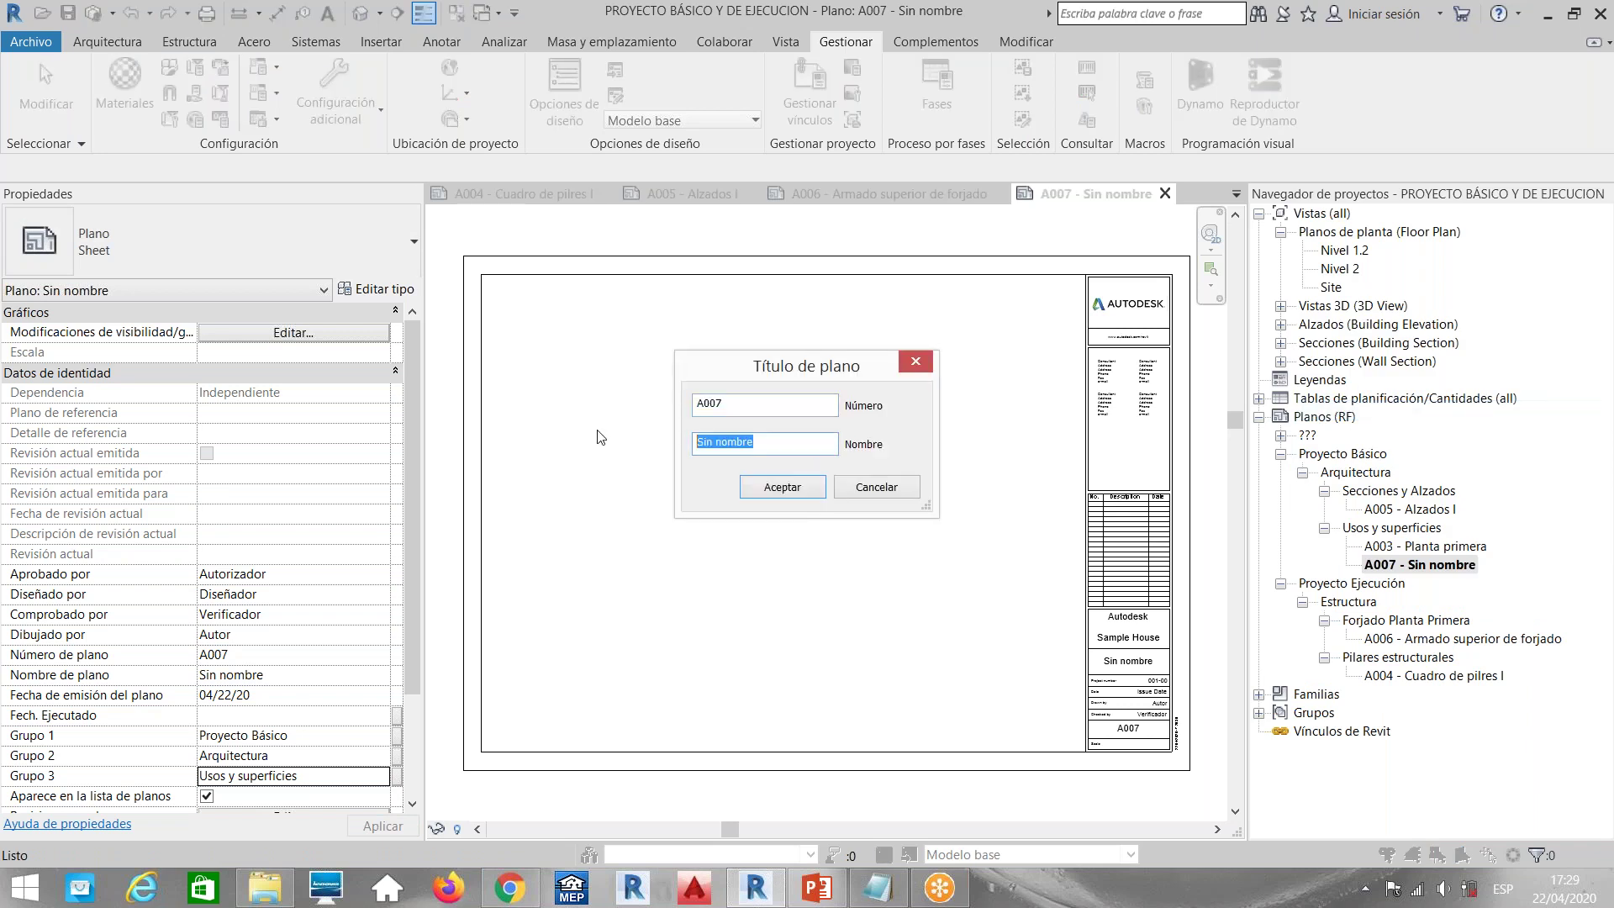
text(Planta segunda)
click(799, 496)
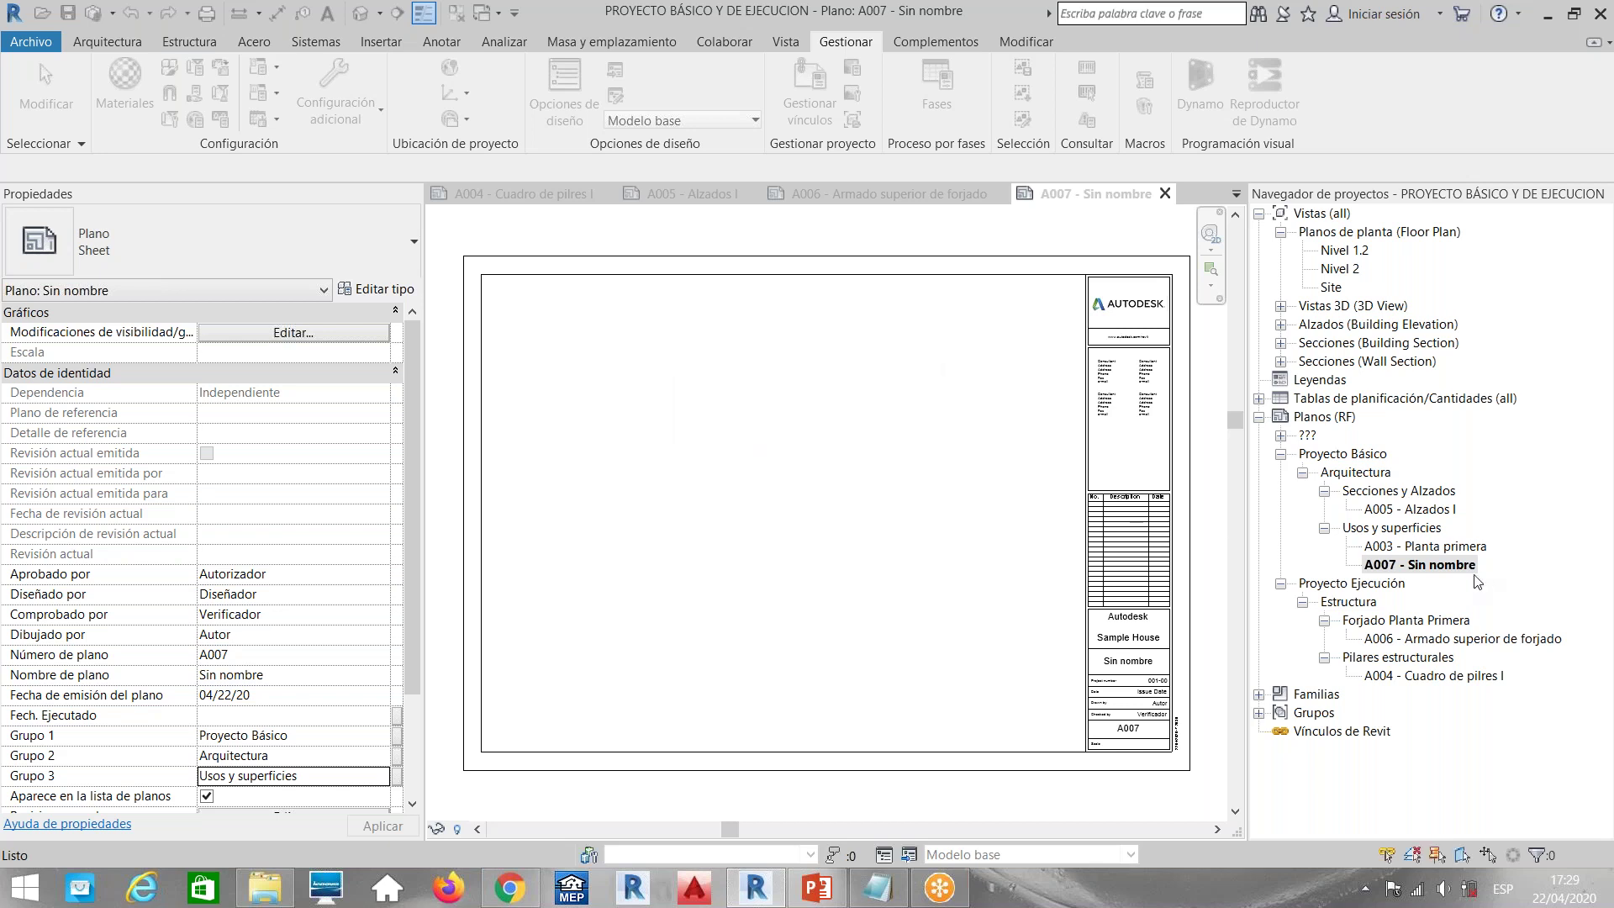
Review the Proyecto Básico and Proyecto Ejecución sheet groups, leaving Arquitectura collapsed and Estructura expanded
click(1280, 454)
click(1281, 472)
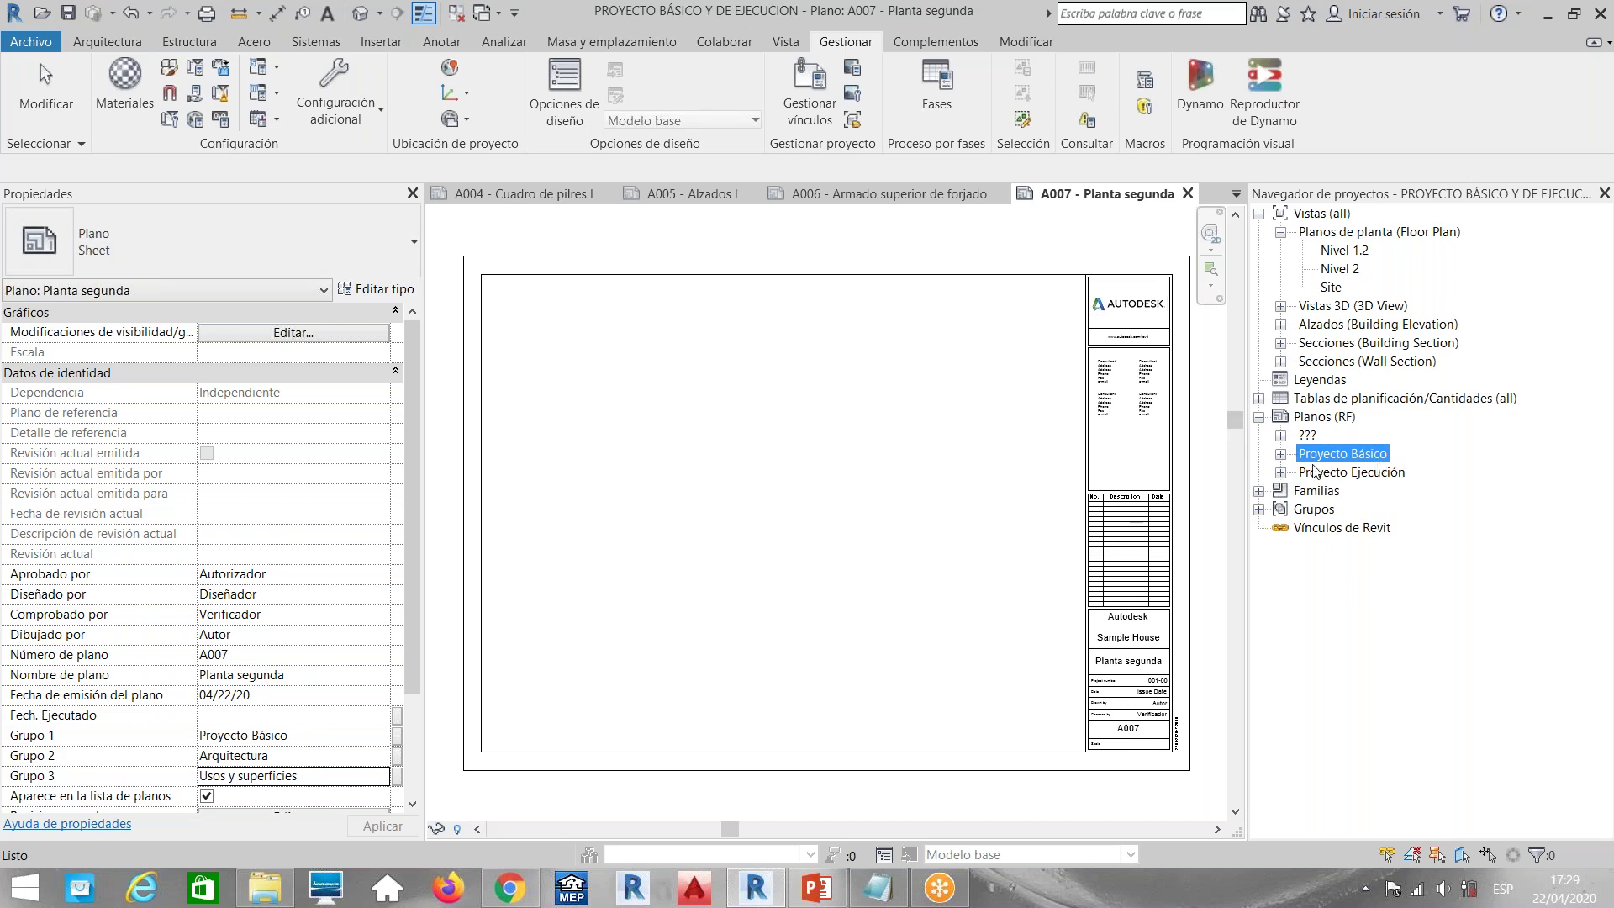
click(1281, 455)
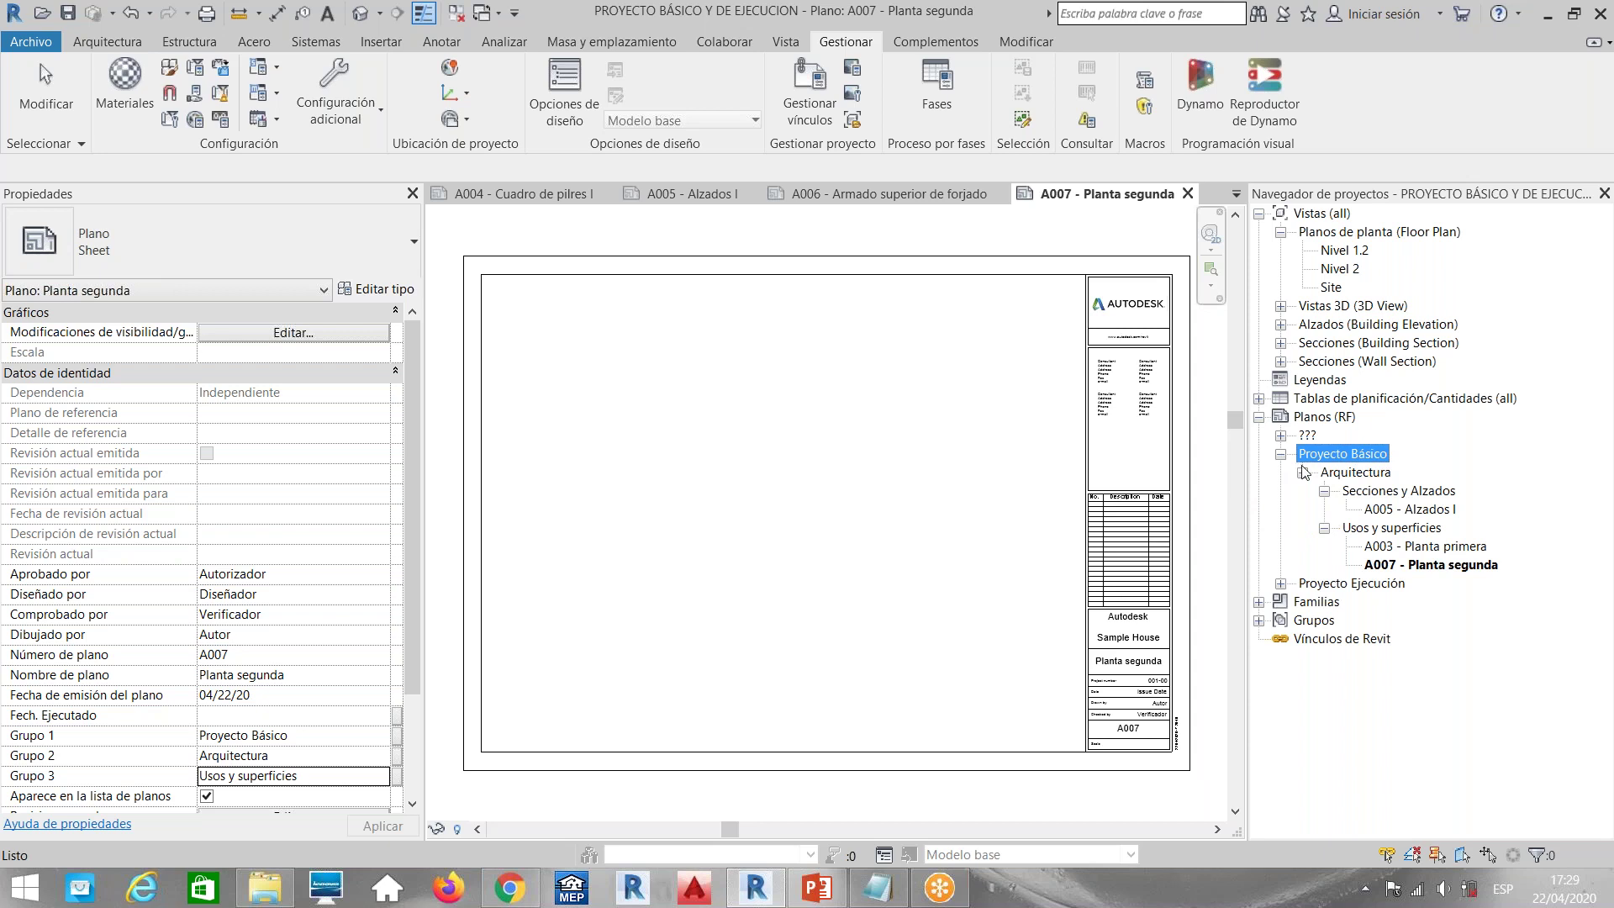
click(1281, 584)
click(1302, 603)
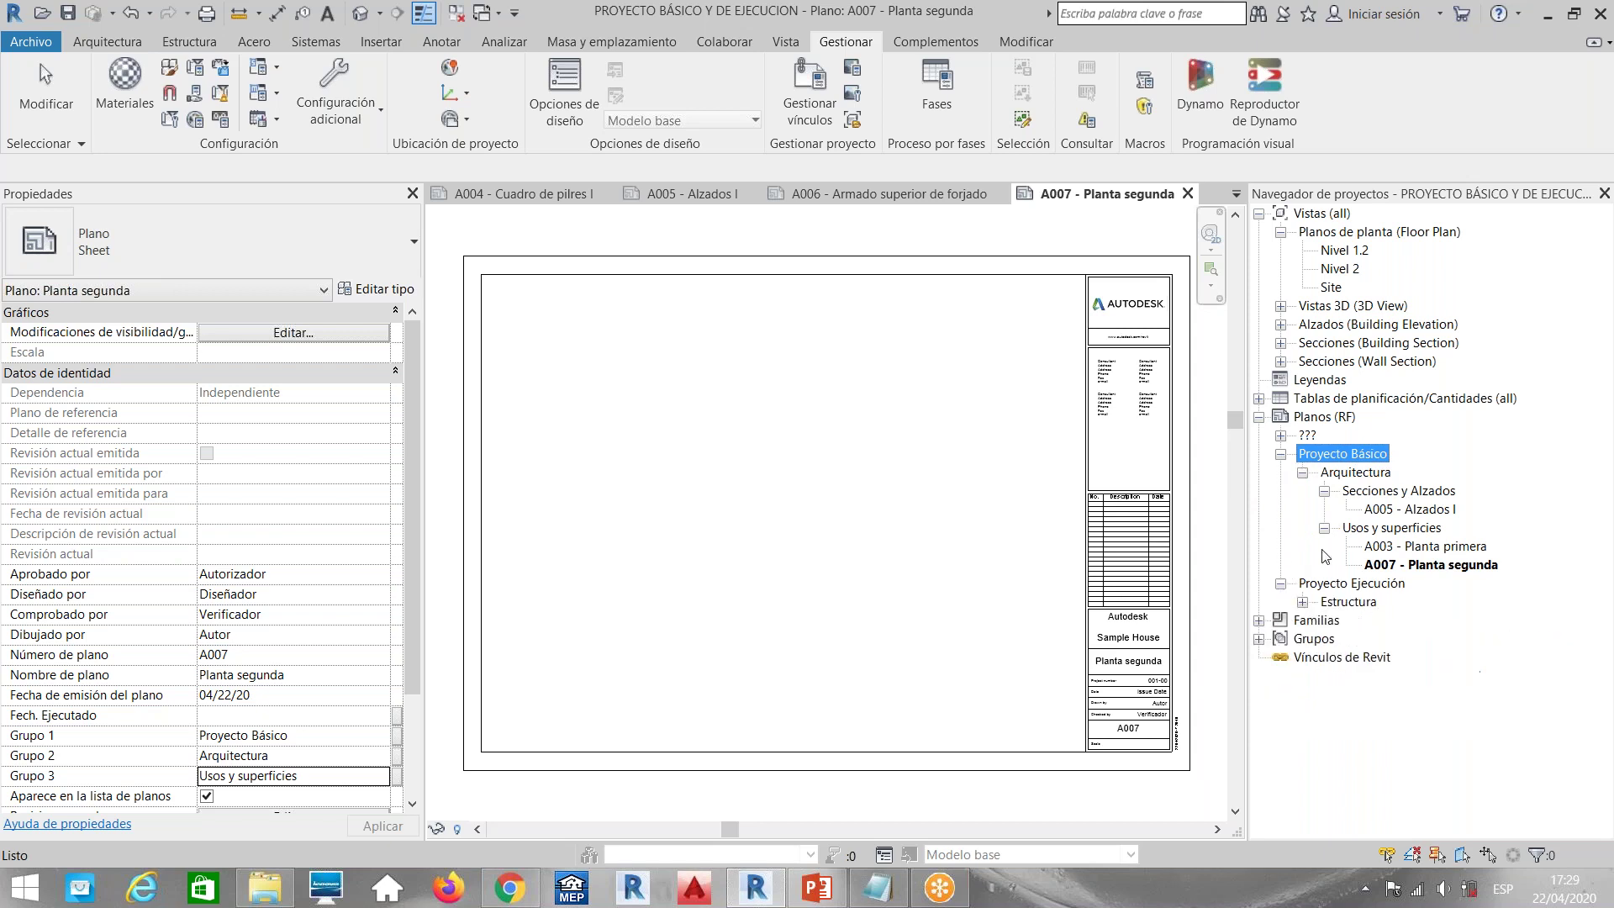
click(1324, 491)
click(1324, 509)
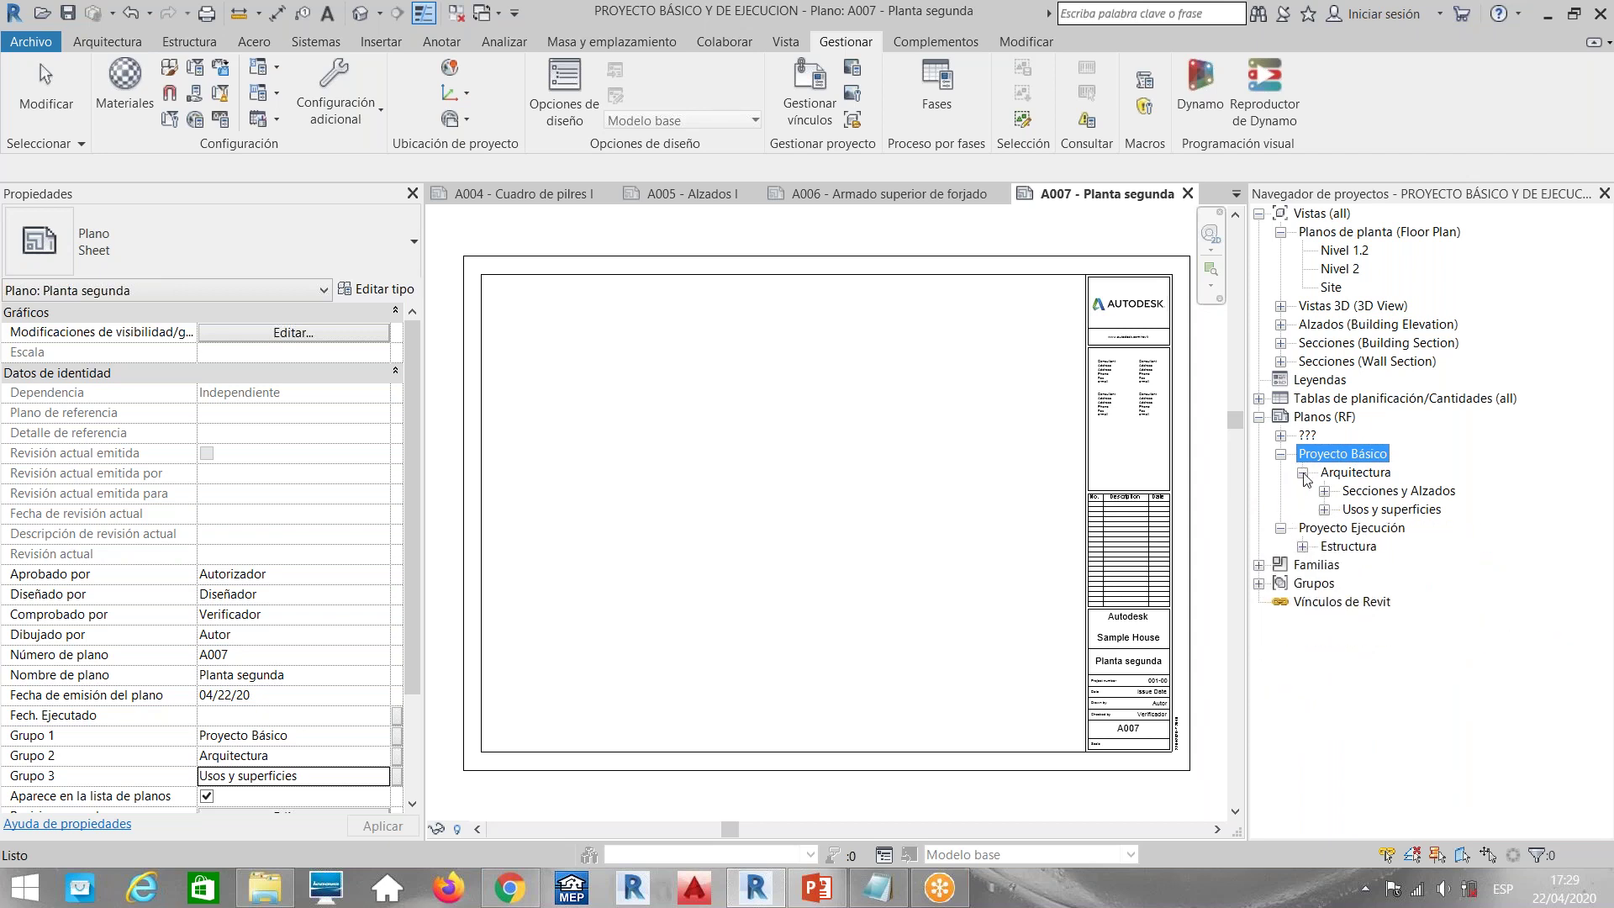
click(1302, 472)
double_click(1331, 511)
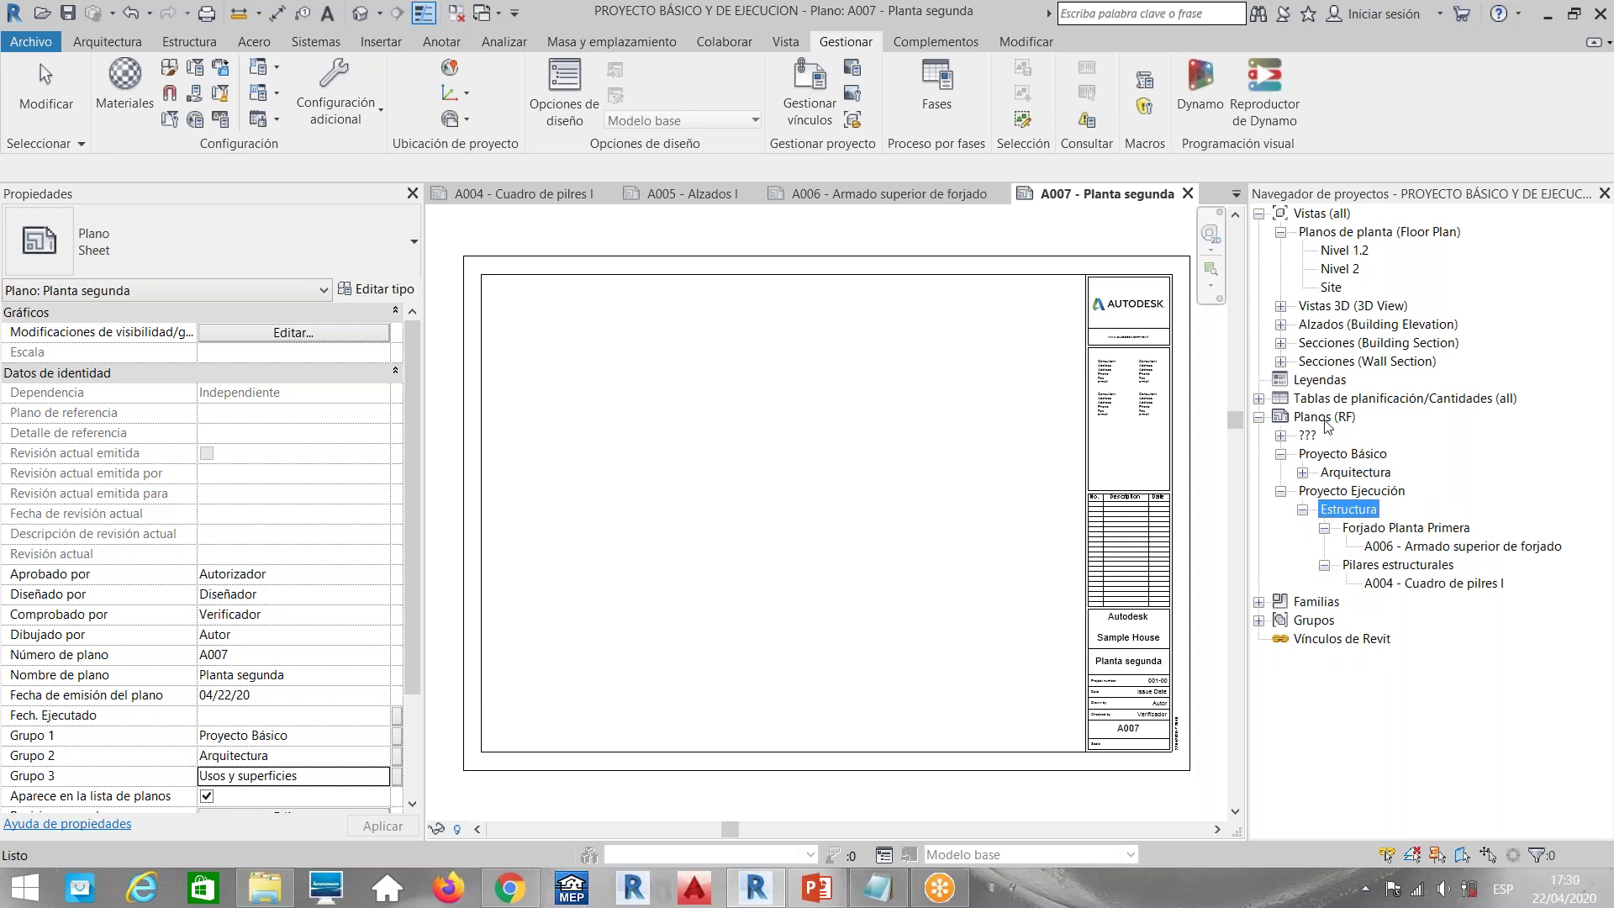
Add one more sheet to Planos (RF) using the A1 metric title block
click(1326, 419)
right_click(1325, 421)
click(1387, 427)
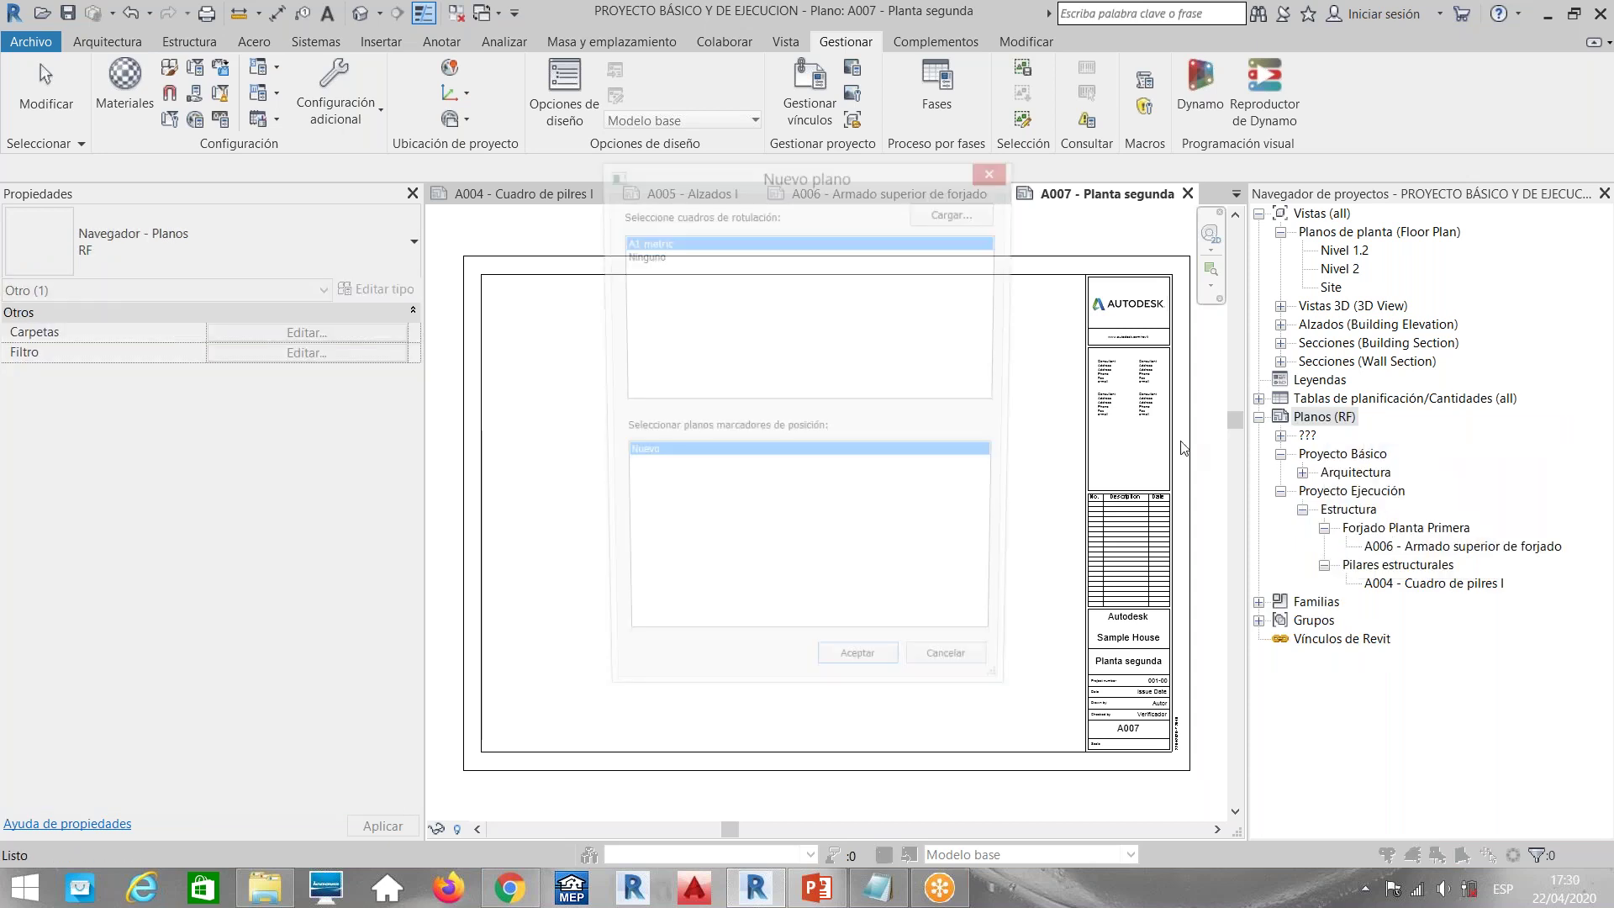
click(881, 674)
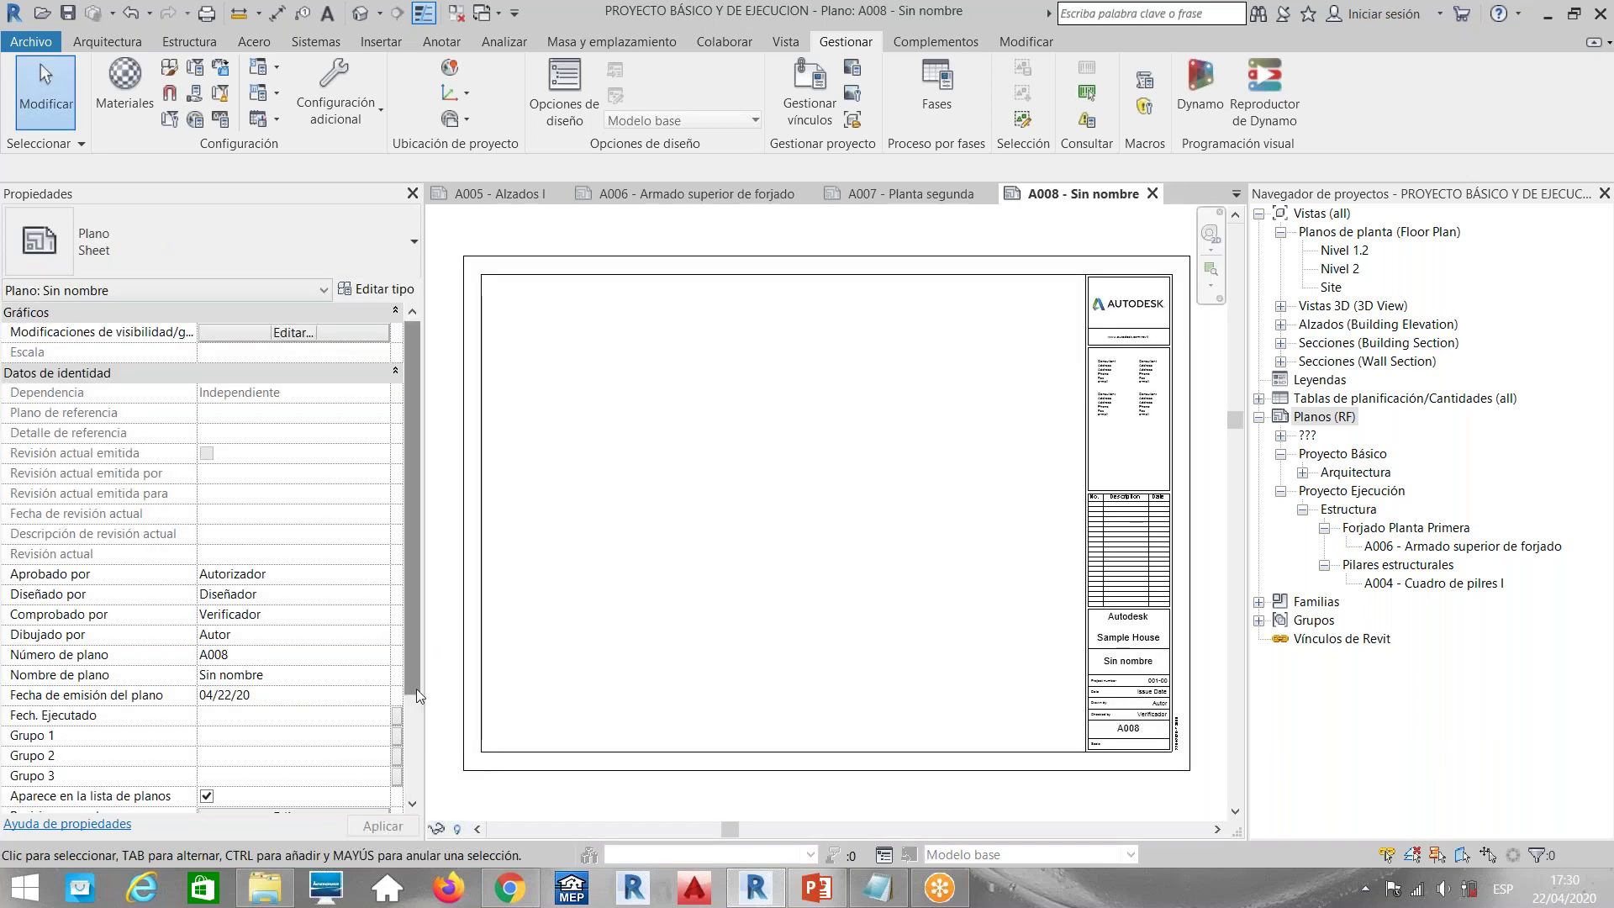
Assign sheet A008 to Proyecto Ejecución in Grupo 1 and "Instalaciones. Climatización" in Grupo 2
click(345, 681)
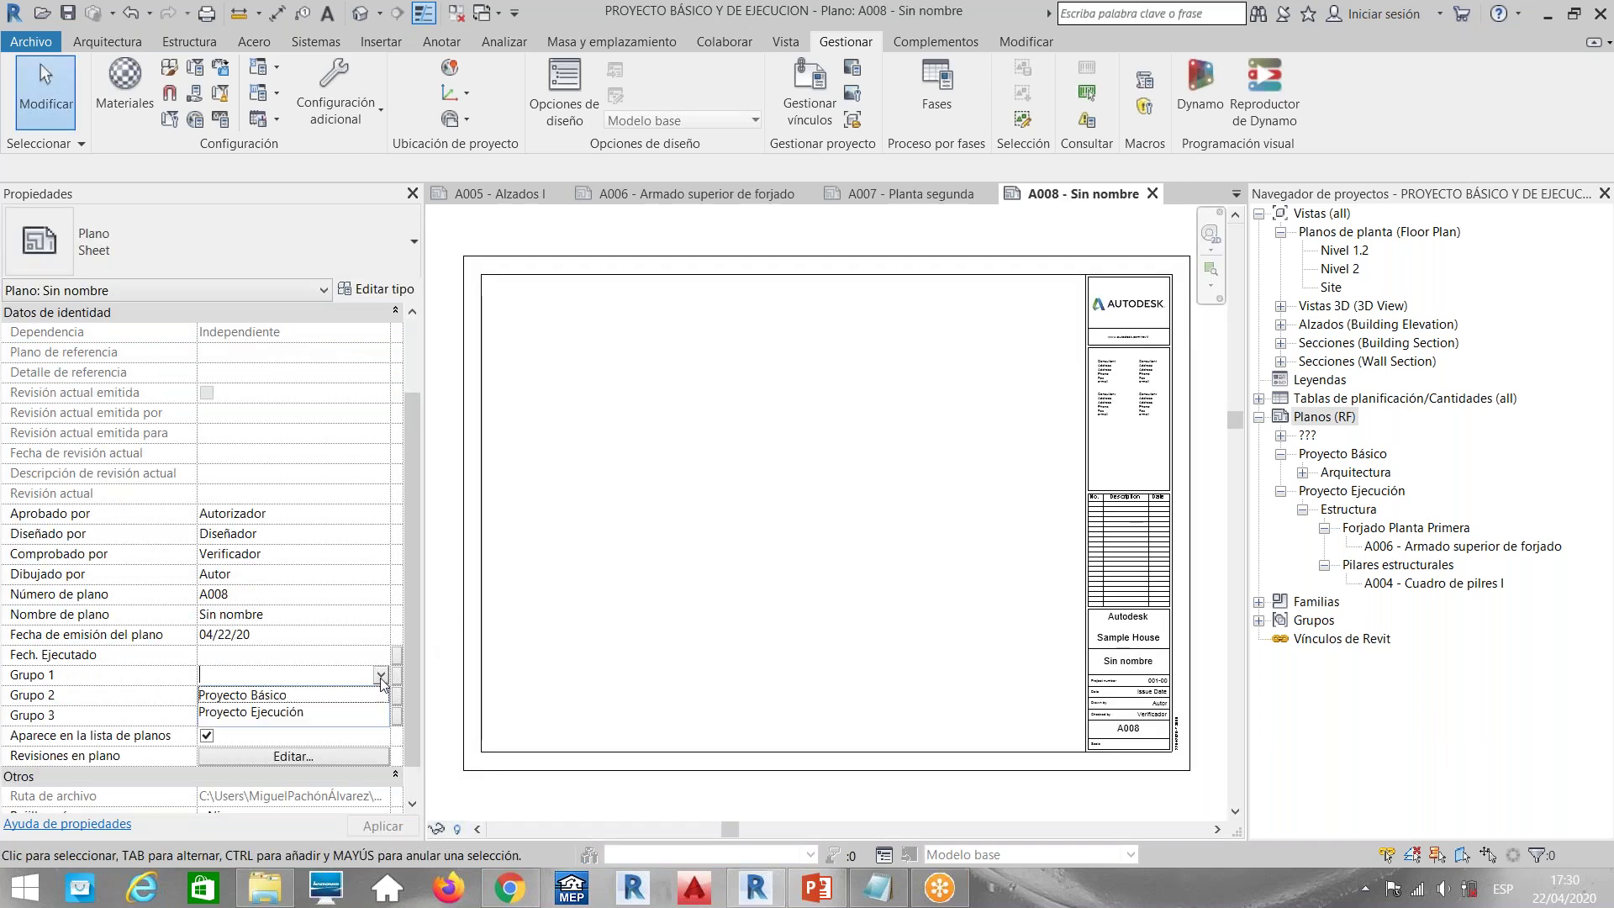
click(296, 710)
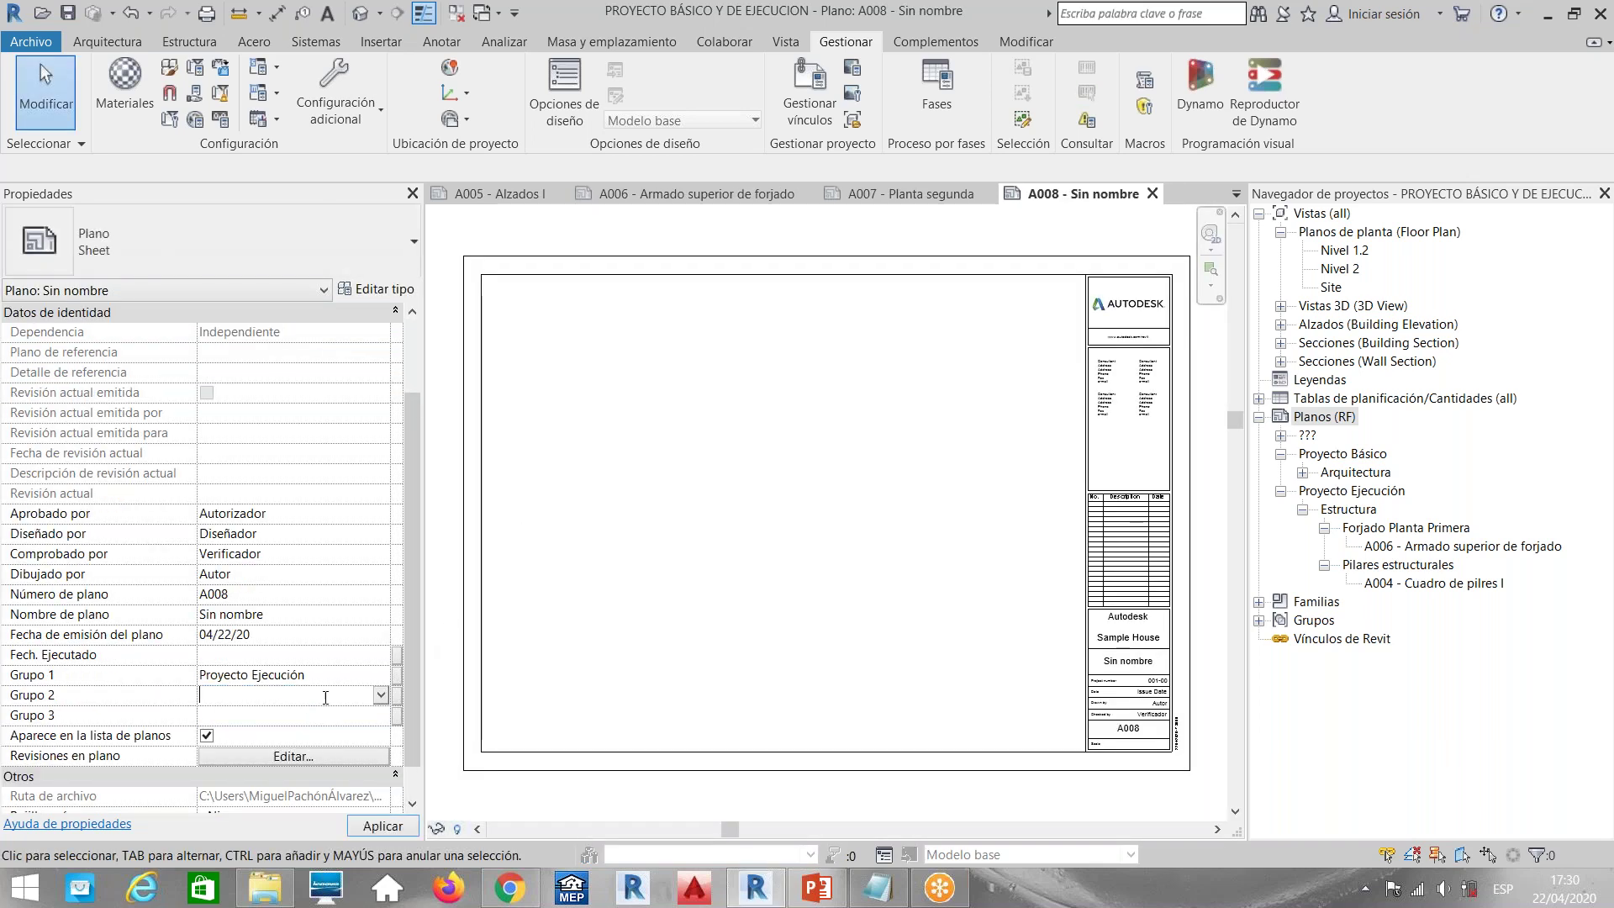
click(381, 694)
click(239, 696)
text(Instalaciones)
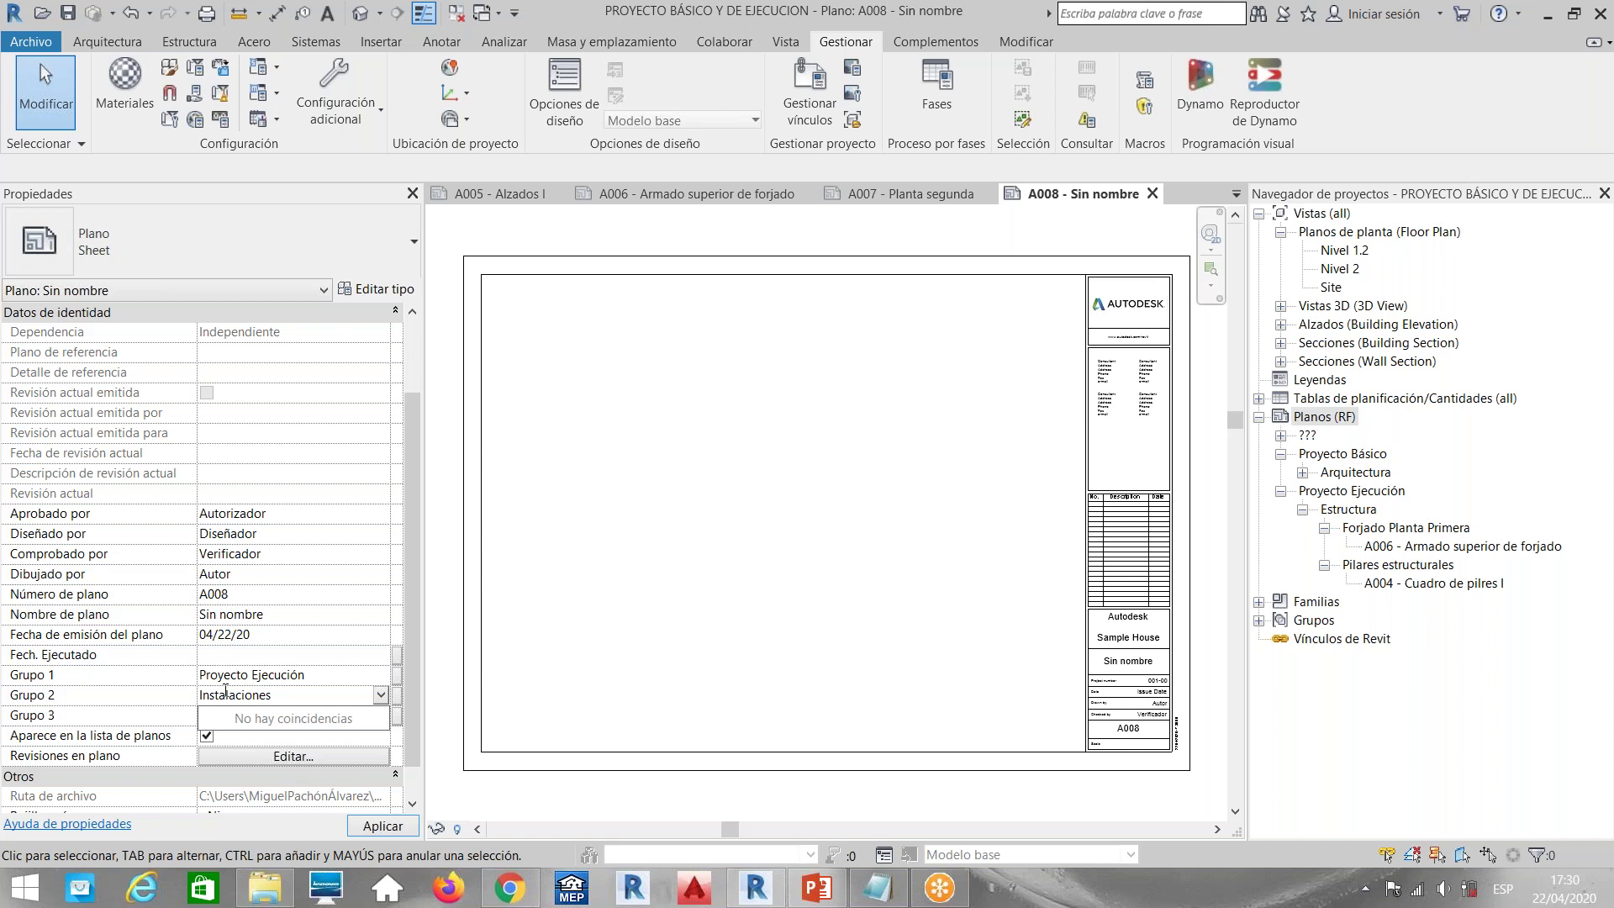
text(. Climatización)
key(Tab)
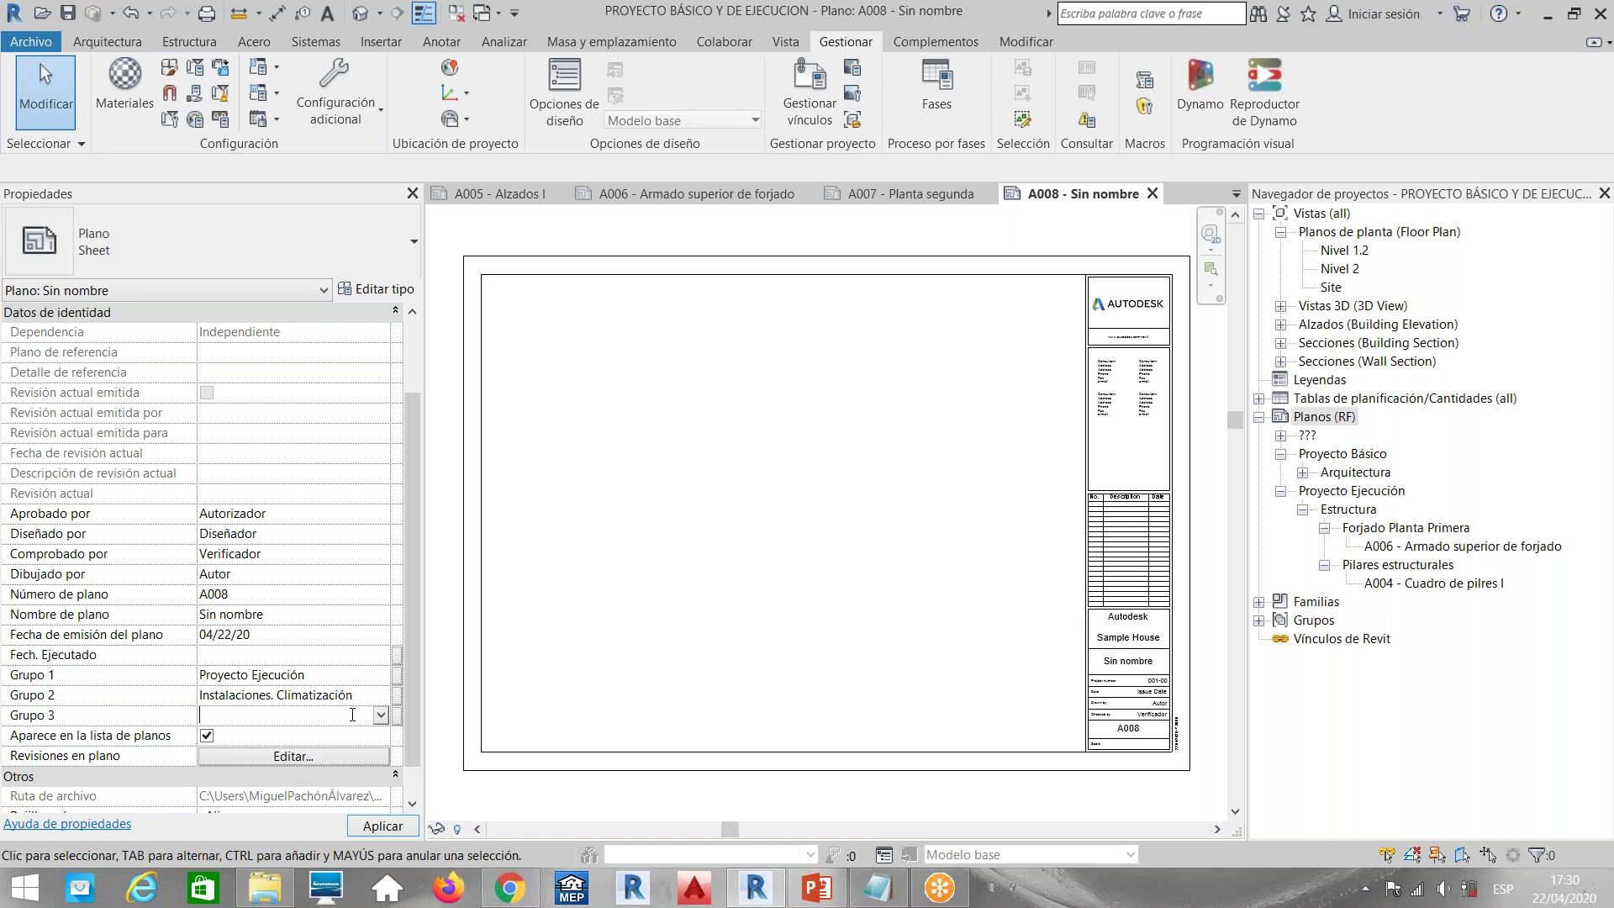
Set Grupo 3 of sheet A008 to "Planta Primera. Techo"
text(Planta)
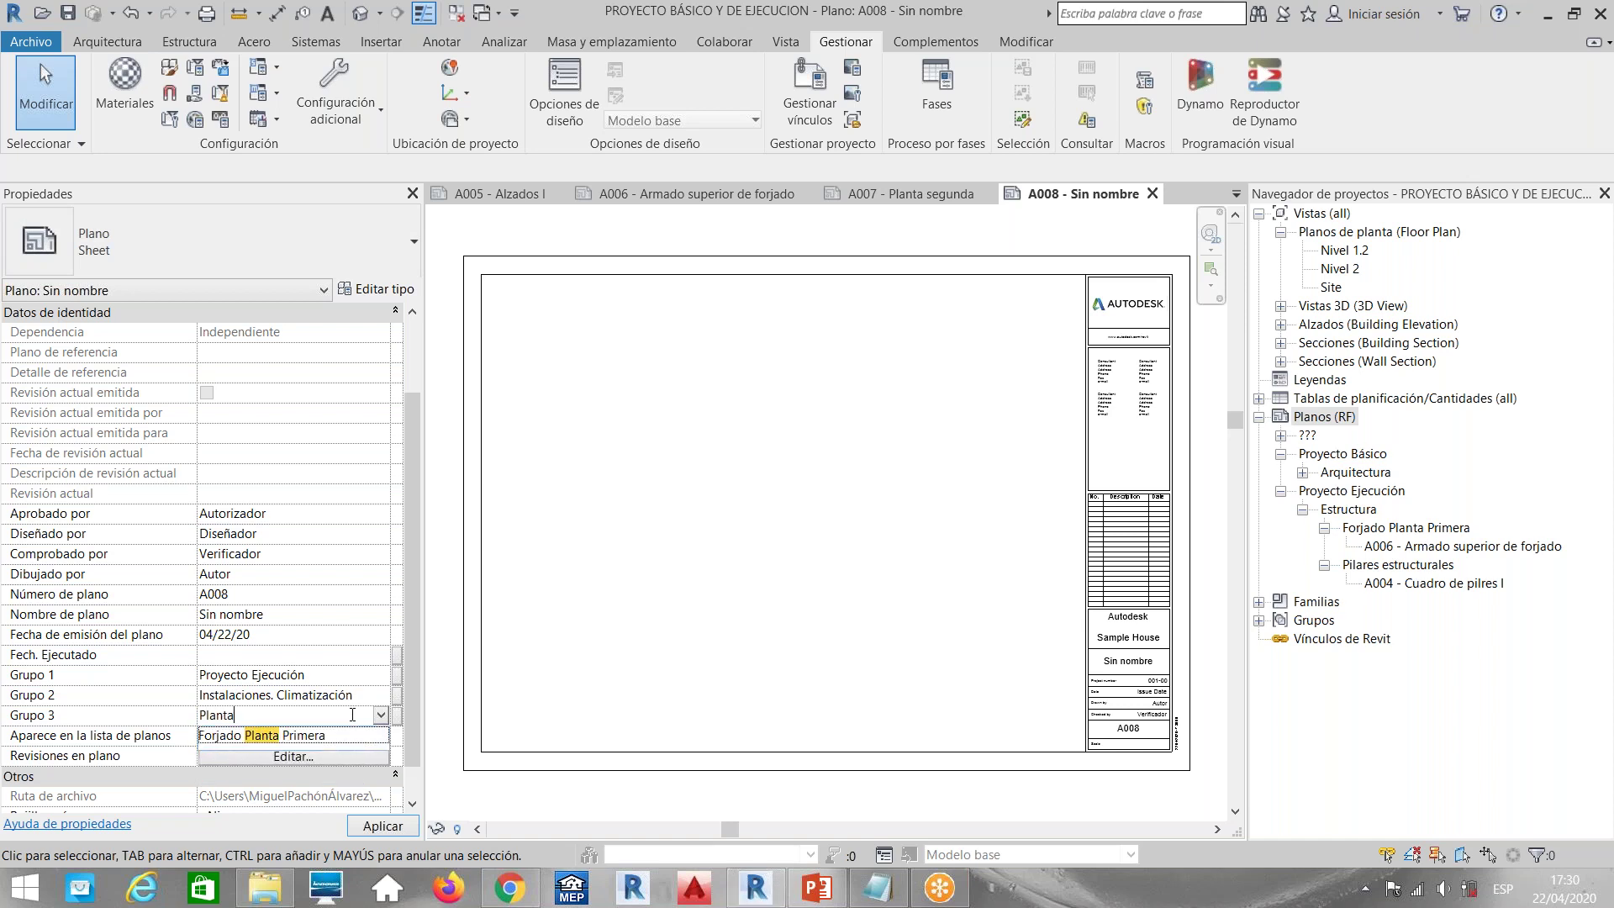
text( Primera. Techo)
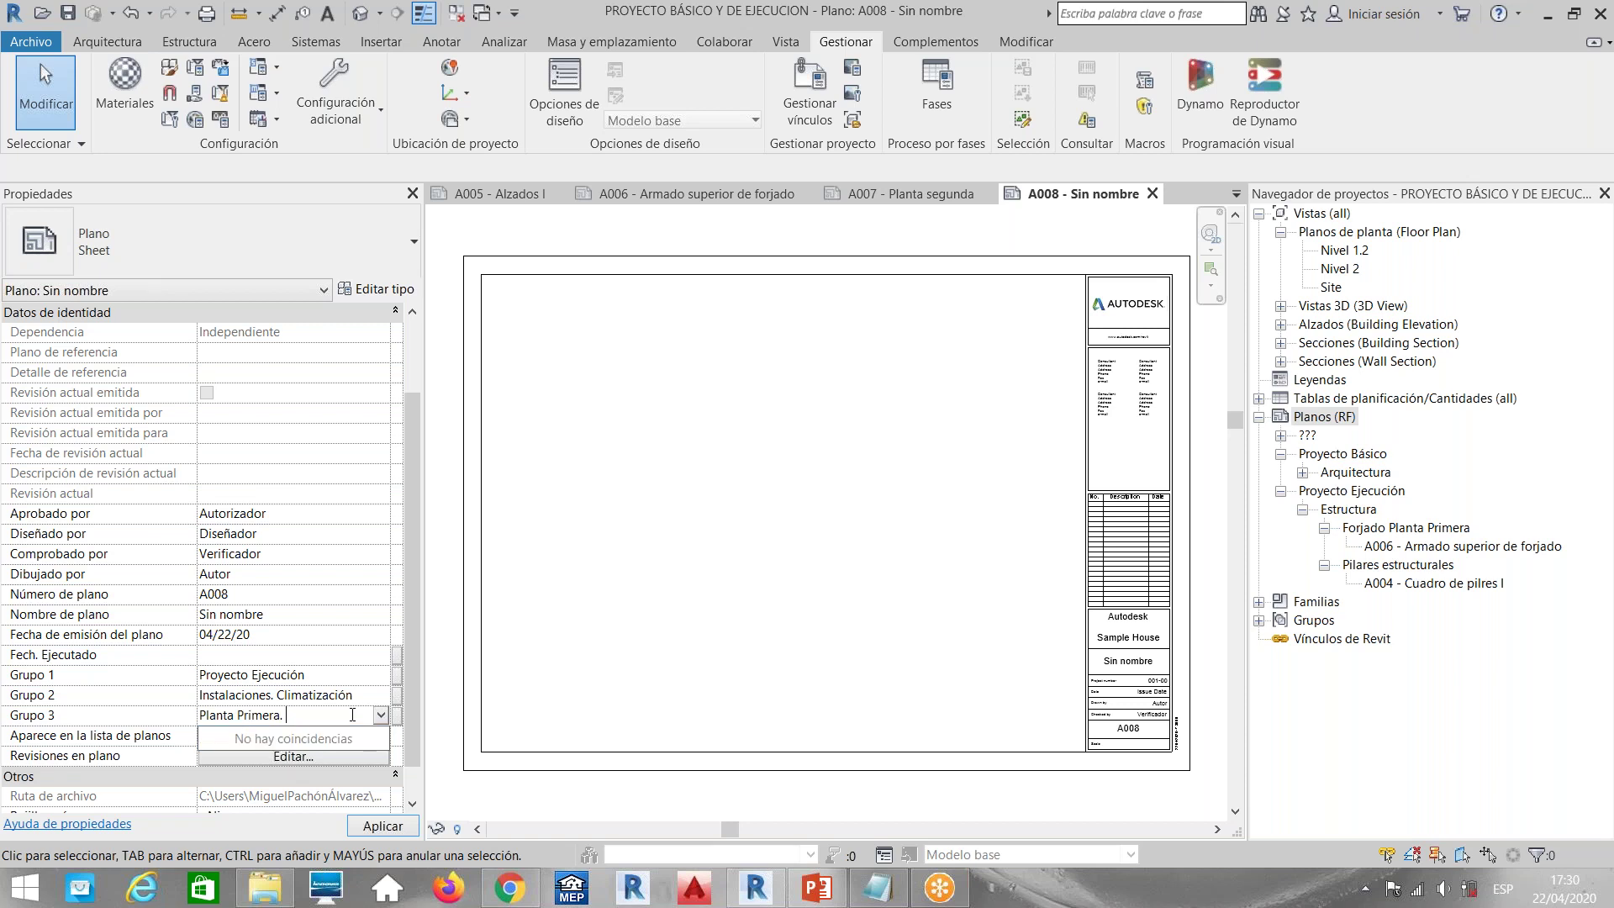
key(Return)
Expand Instalaciones. Climatización and Estructura under Proyecto Ejecución to check where sheet A008 is grouped
click(1317, 601)
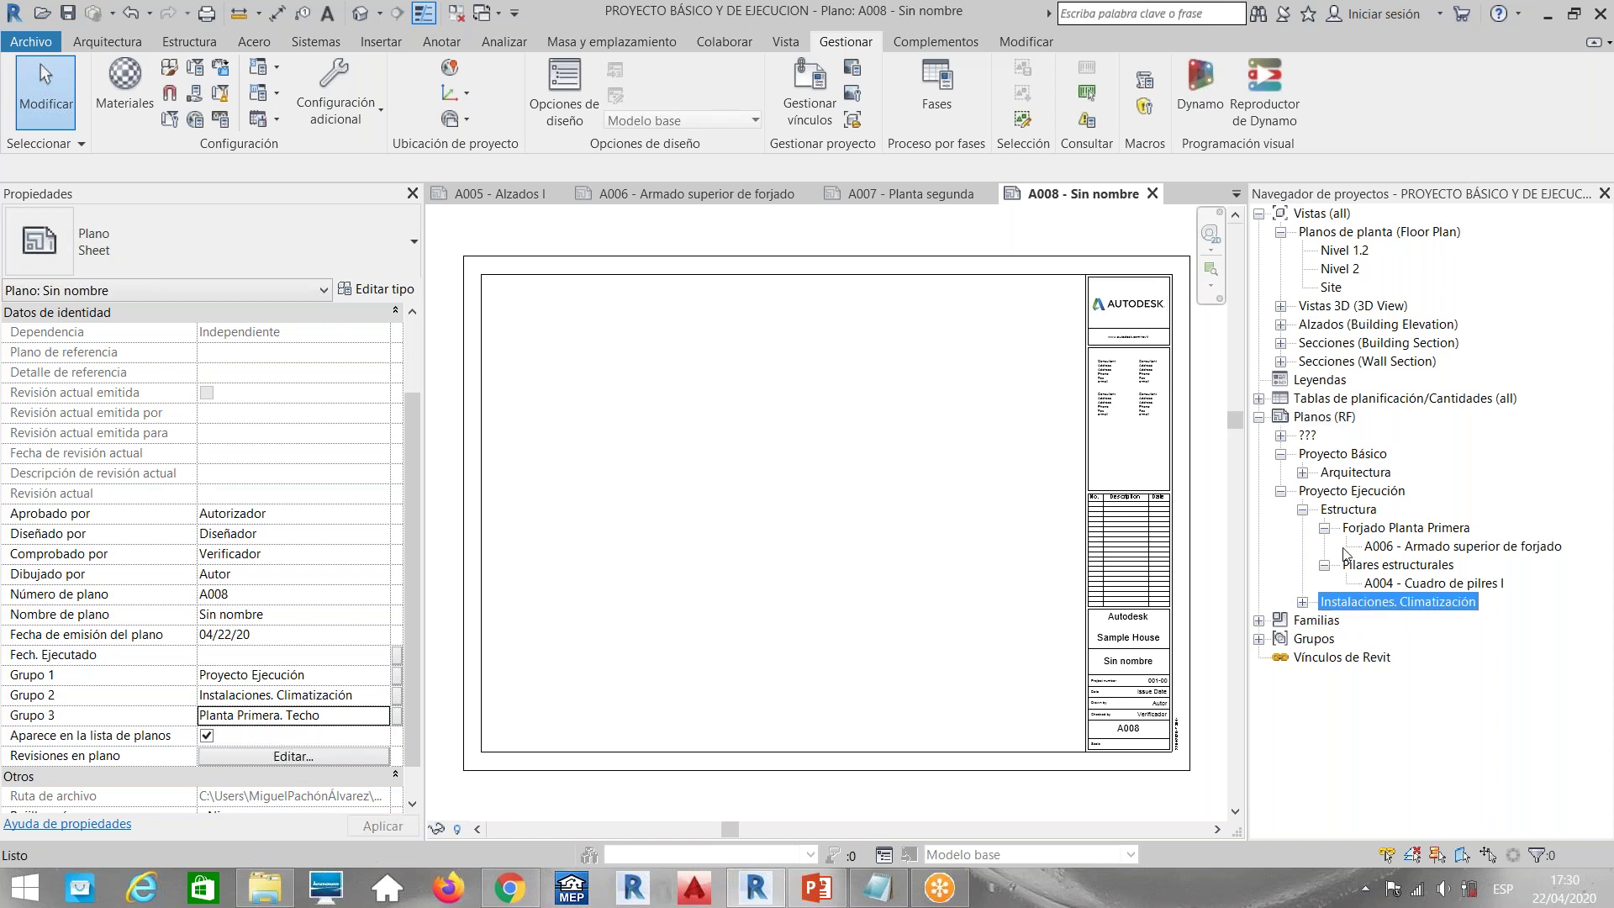
click(1304, 602)
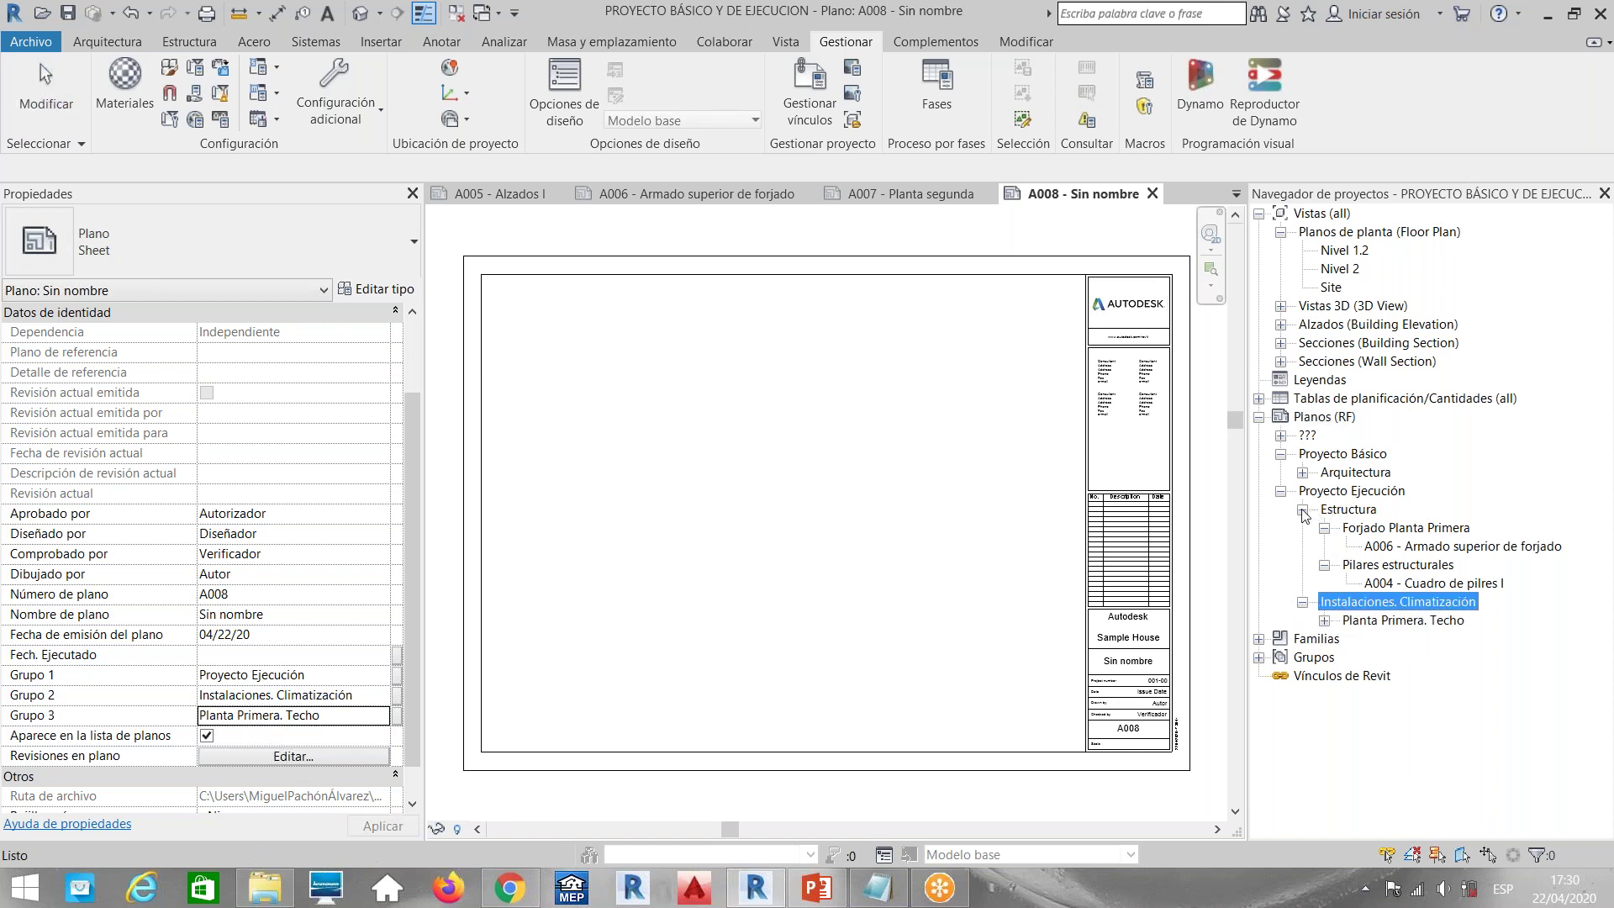
click(1303, 511)
click(1303, 529)
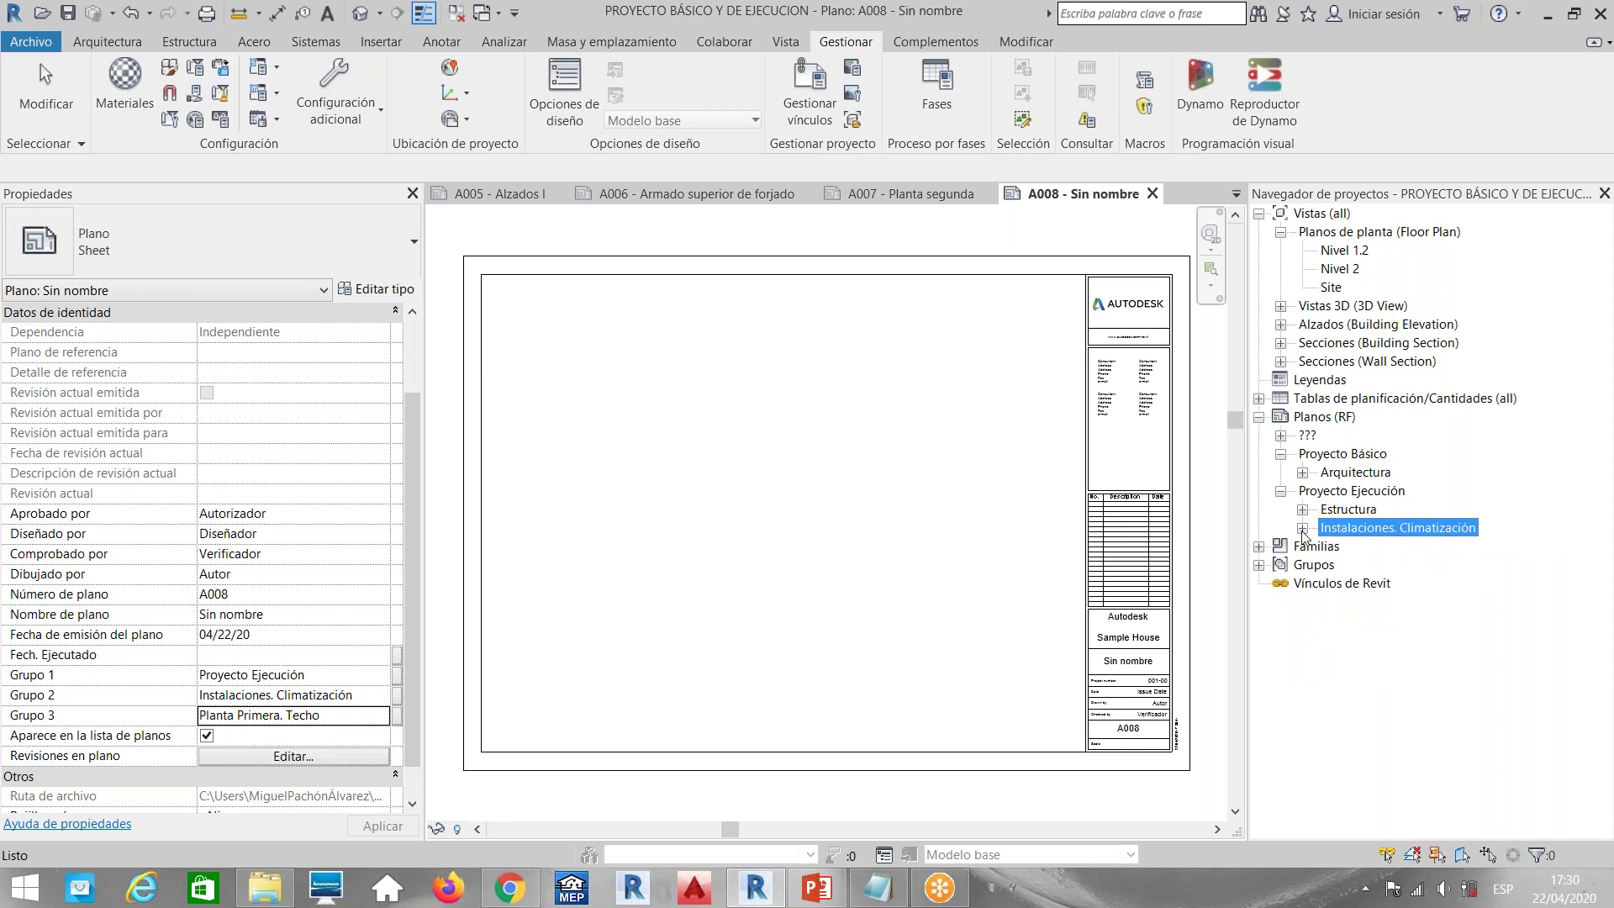
click(1303, 530)
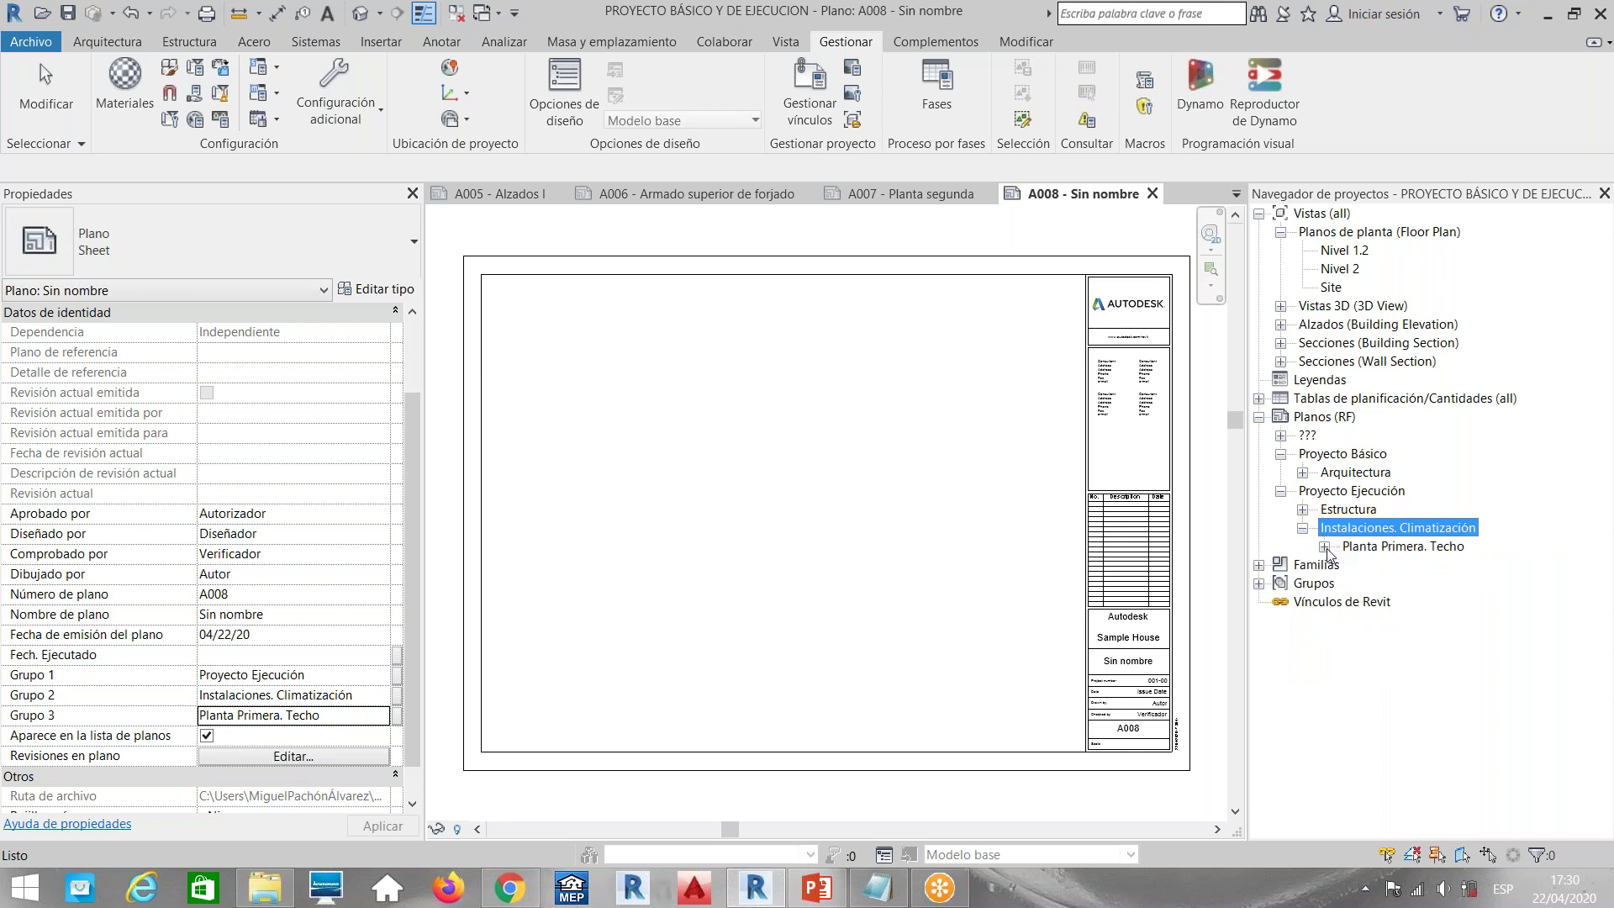
click(1325, 547)
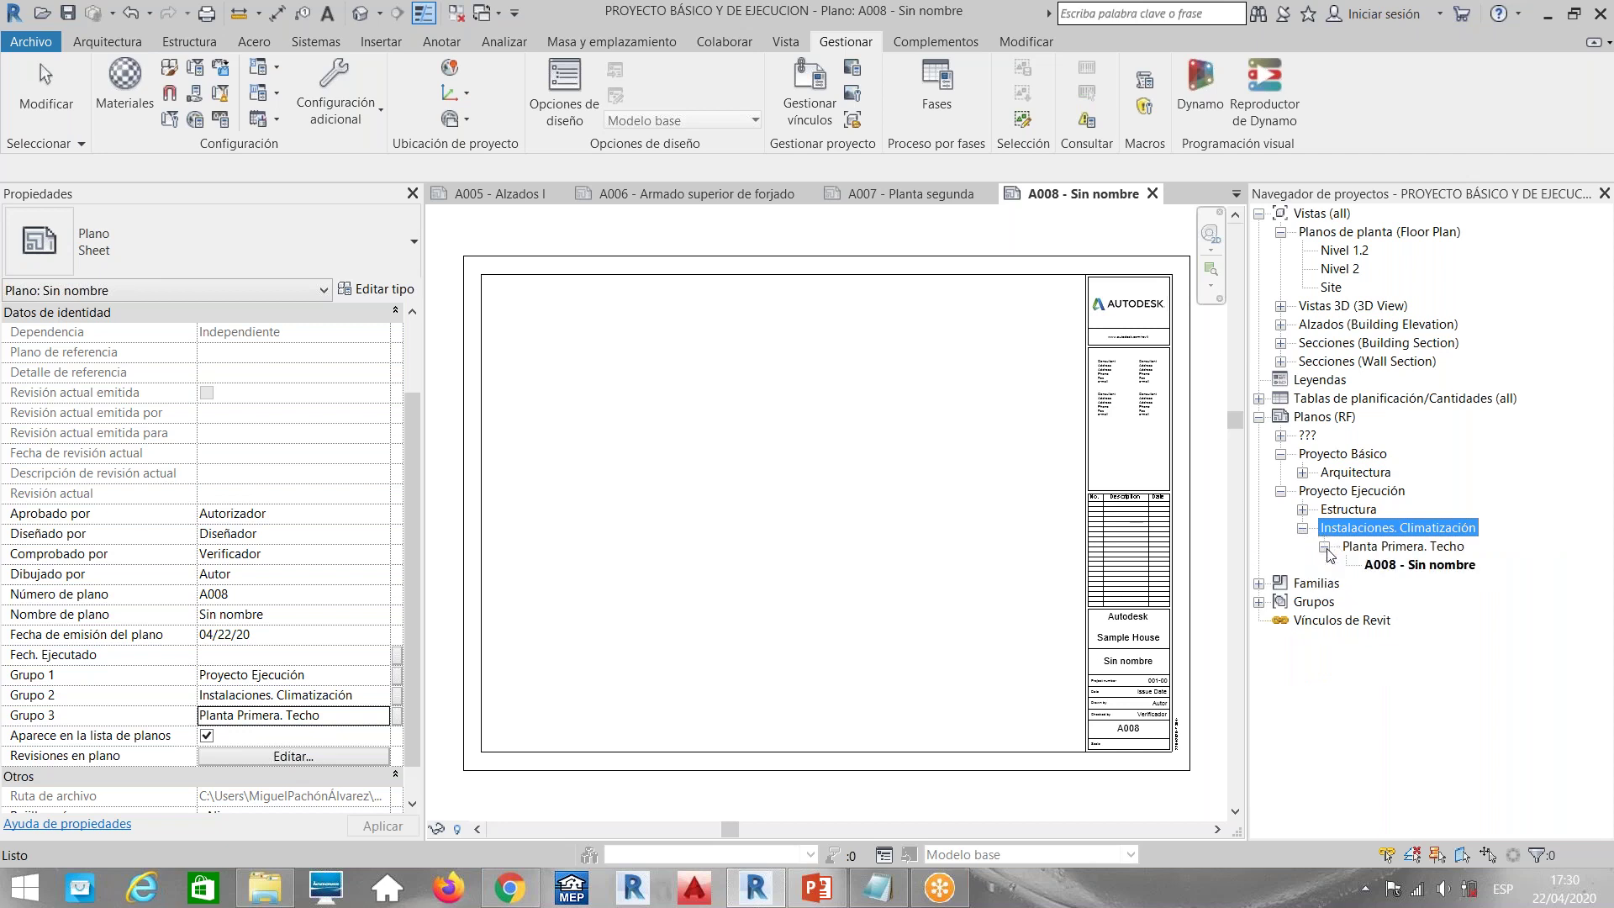
click(1449, 566)
click(1303, 509)
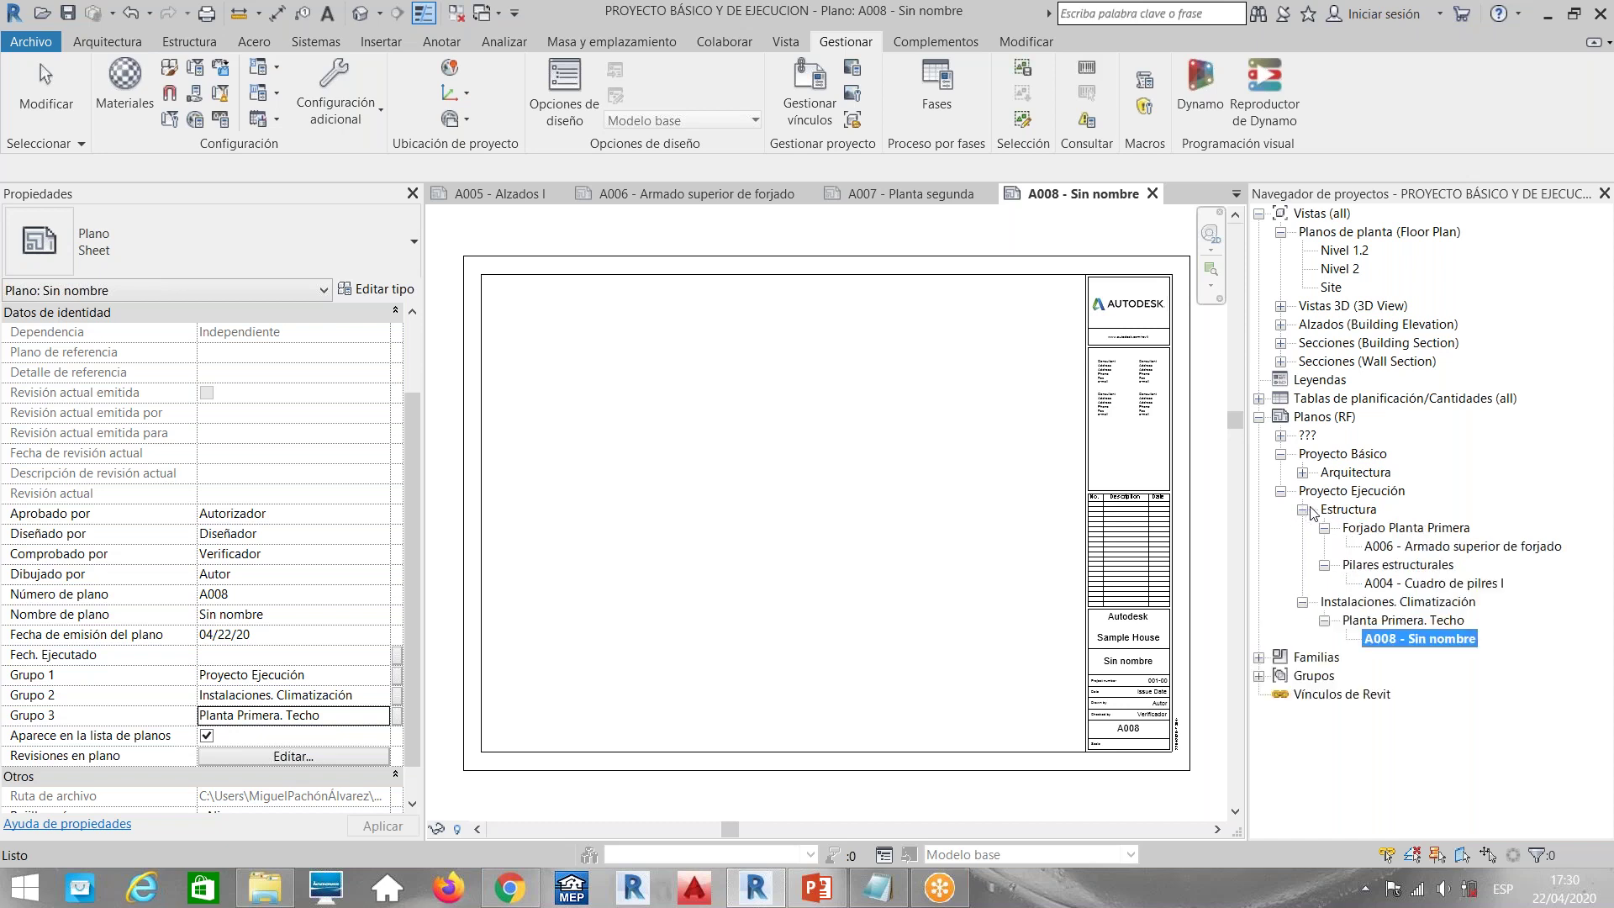
click(1435, 622)
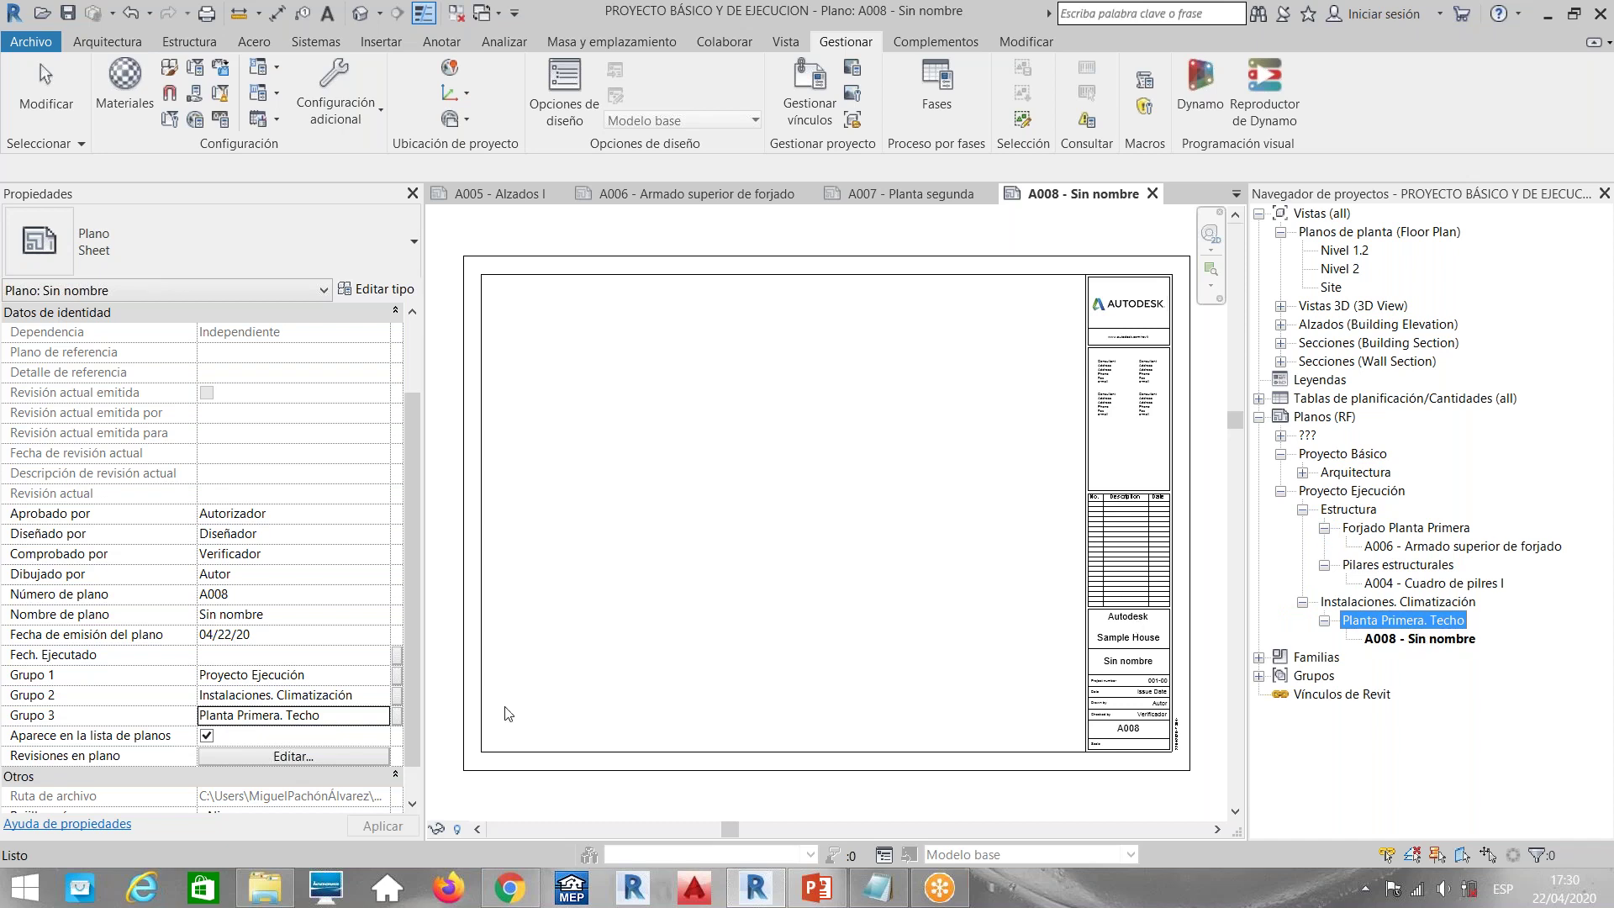
Set Grupo 3 of sheet A008 to "Desarrollo de conductos" and expand that group under Instalaciones. Climatización
click(335, 714)
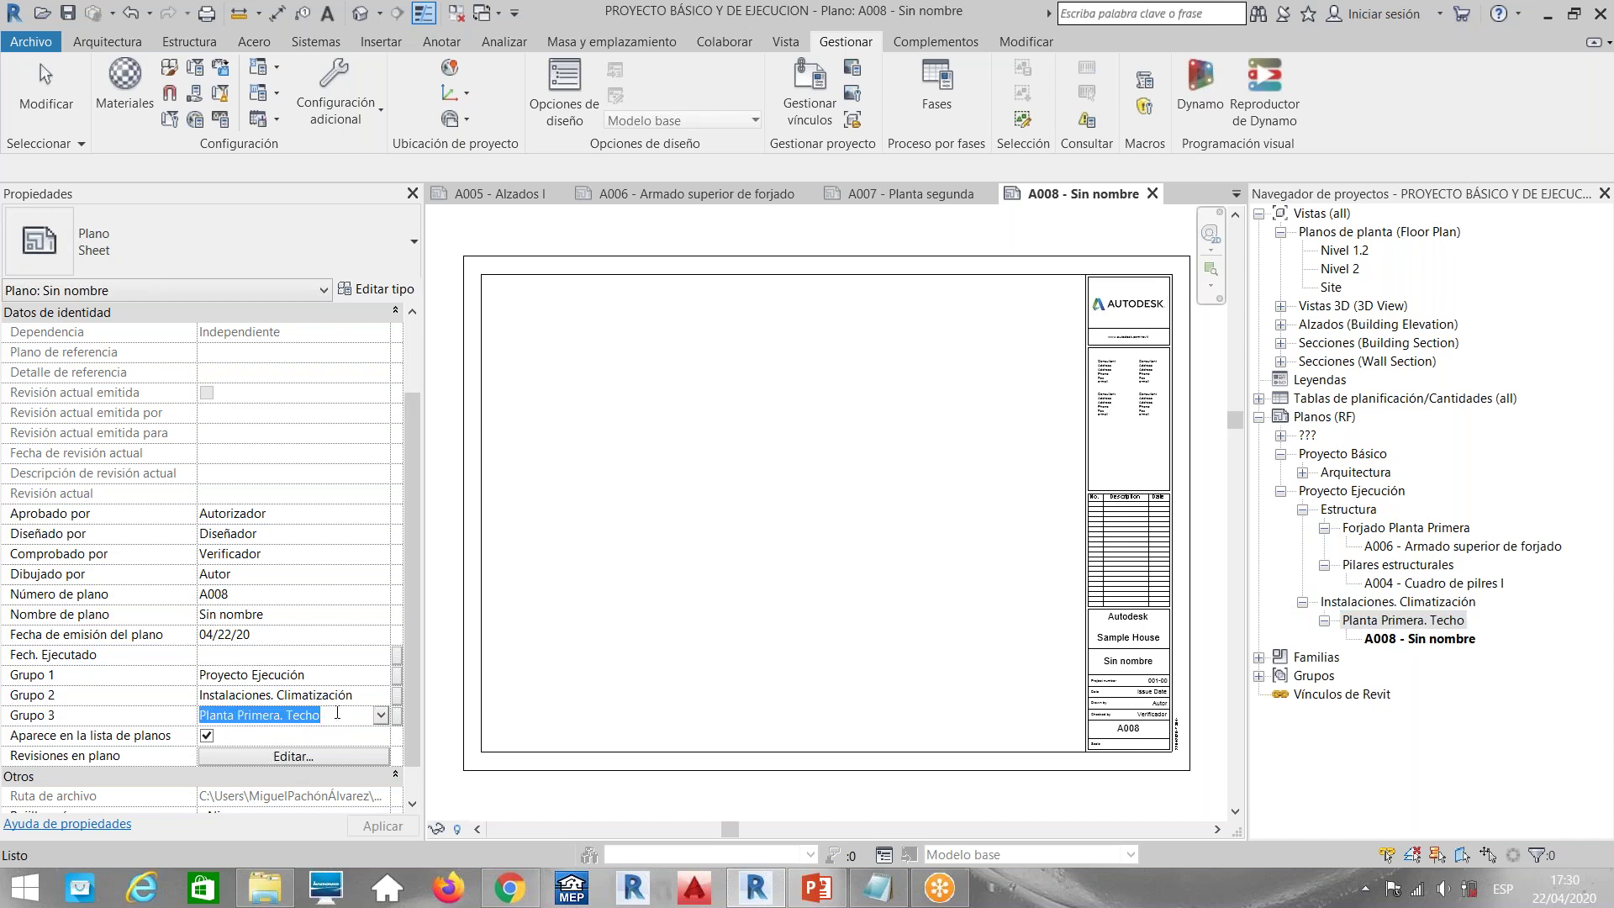
text(Desa)
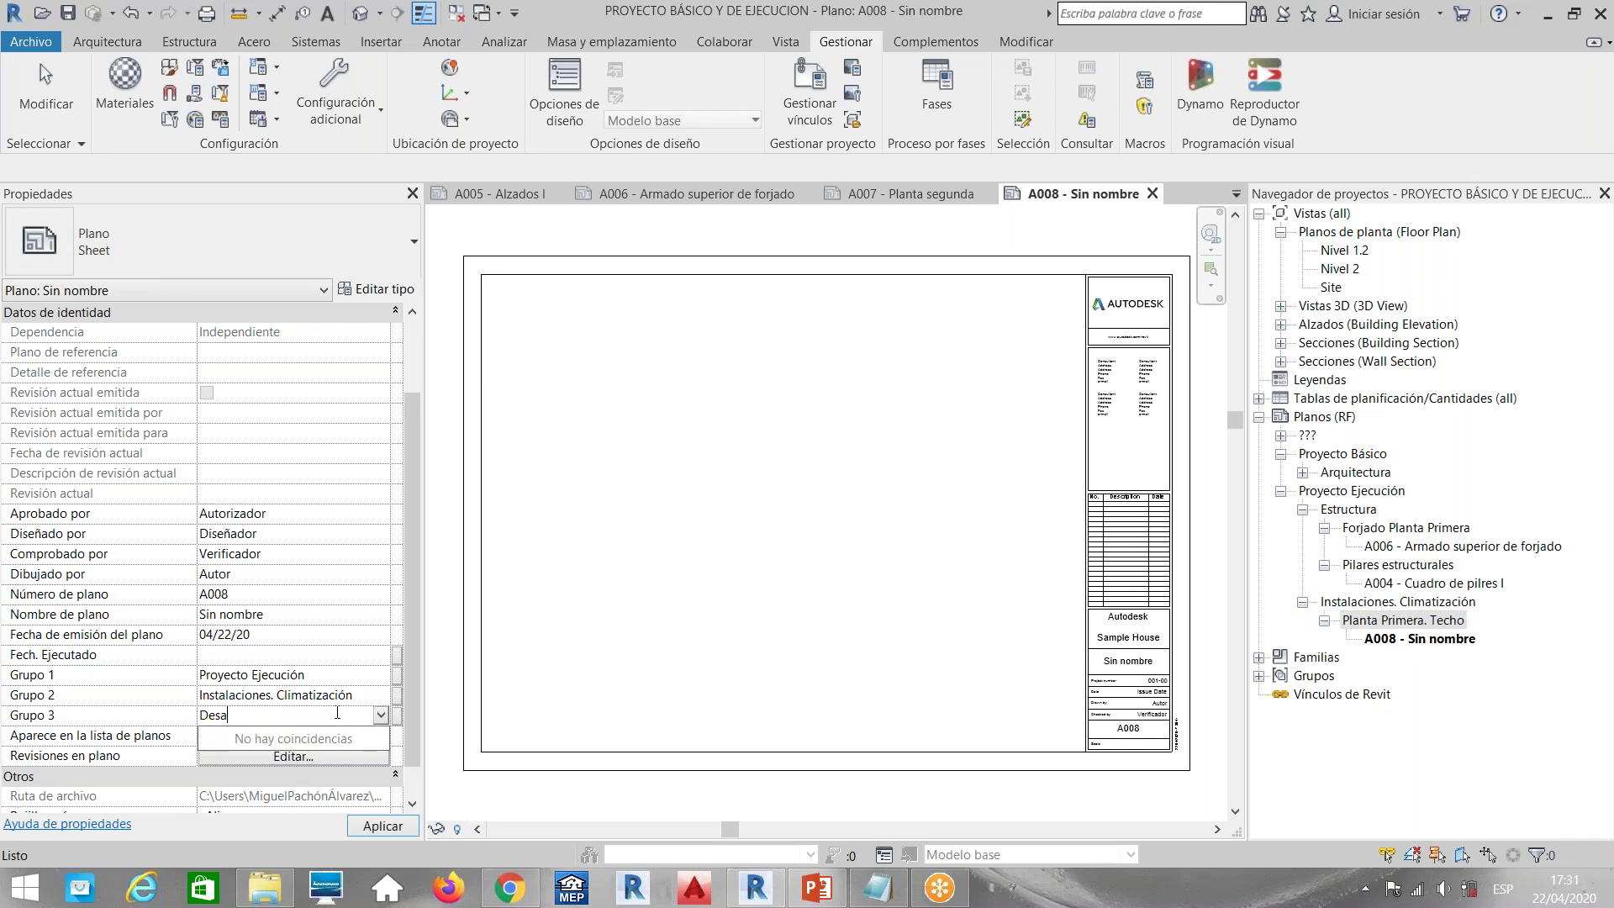
text(rrollo de conductos)
key(Return)
click(1325, 621)
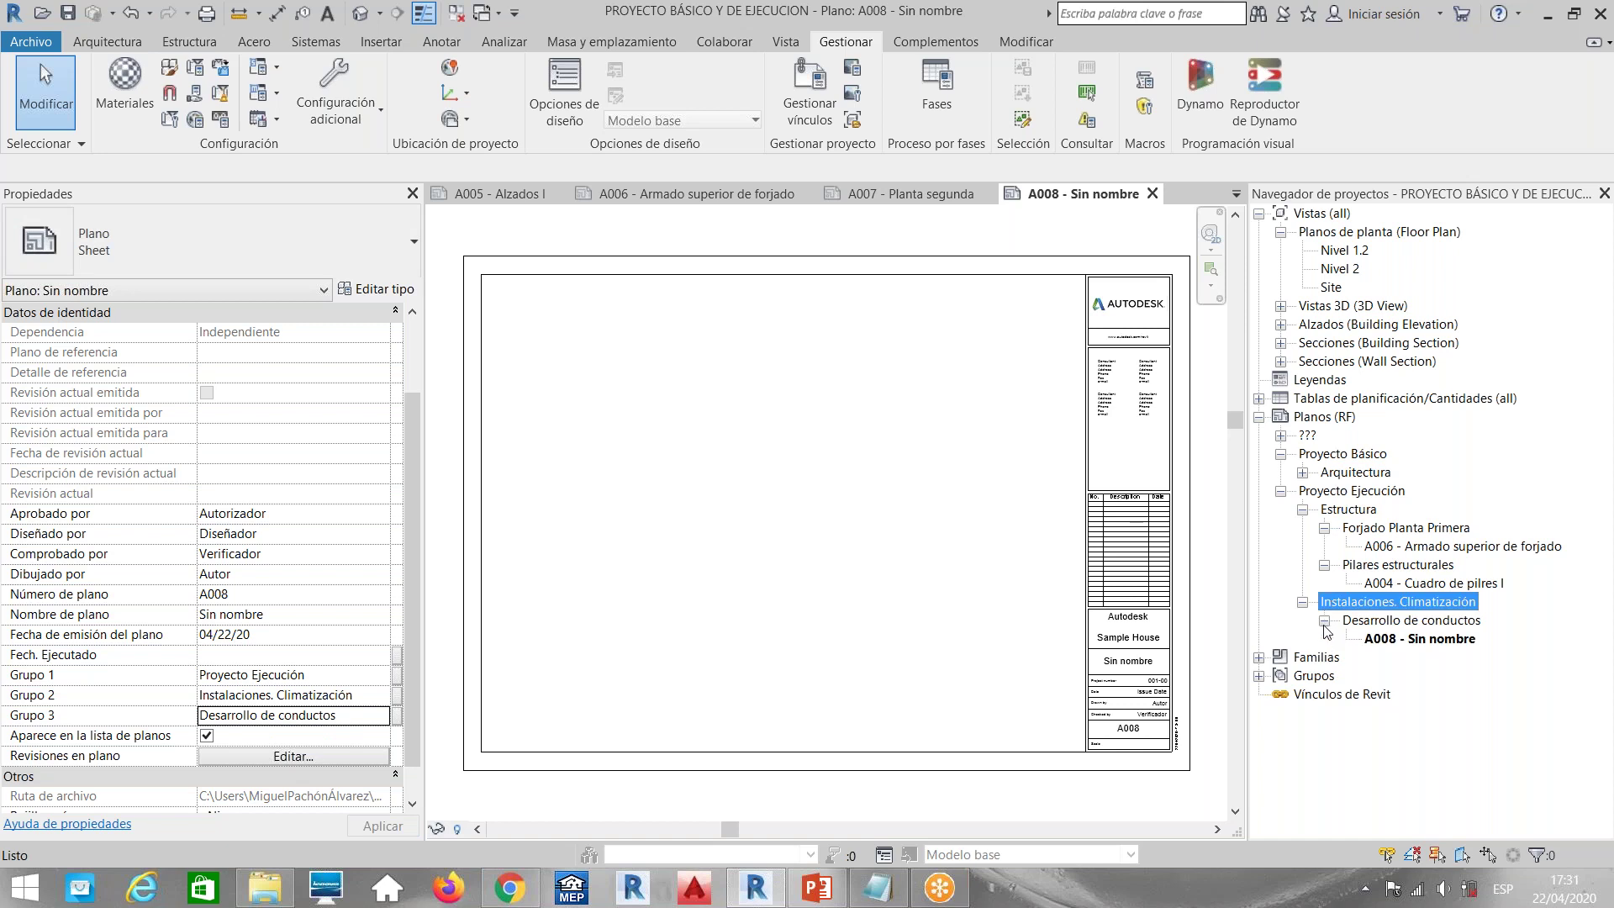
Review the Proyecto Ejecución sheet hierarchy by collapsing its groups and reopening Estructura with its two subgroups
click(1325, 621)
double_click(1317, 604)
click(1324, 565)
click(1325, 528)
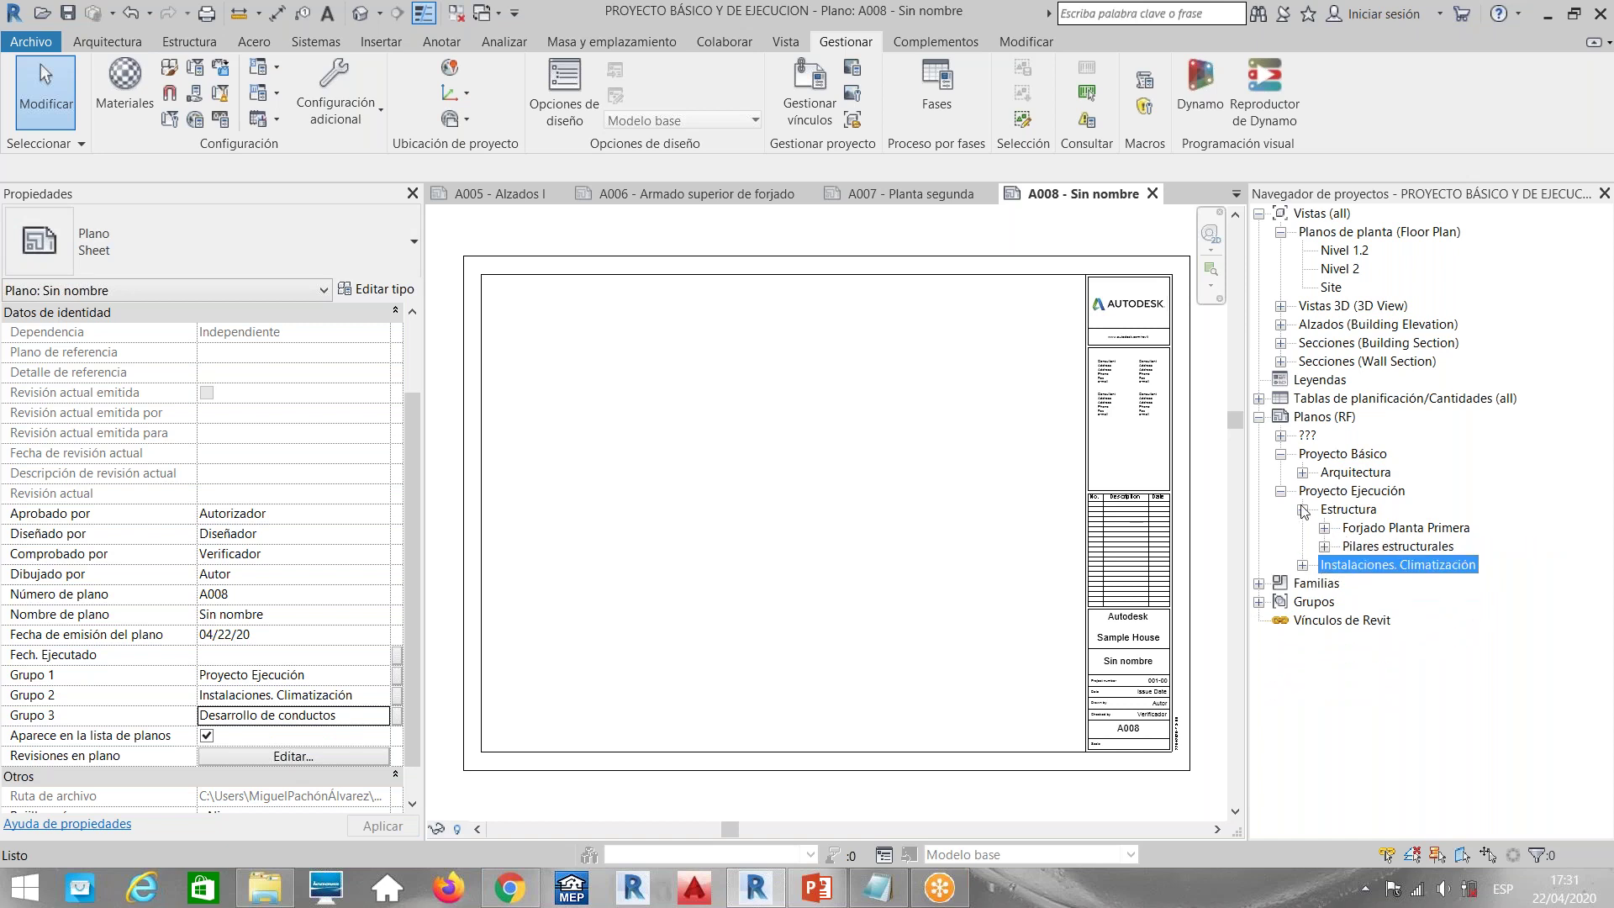
click(1302, 509)
click(1282, 492)
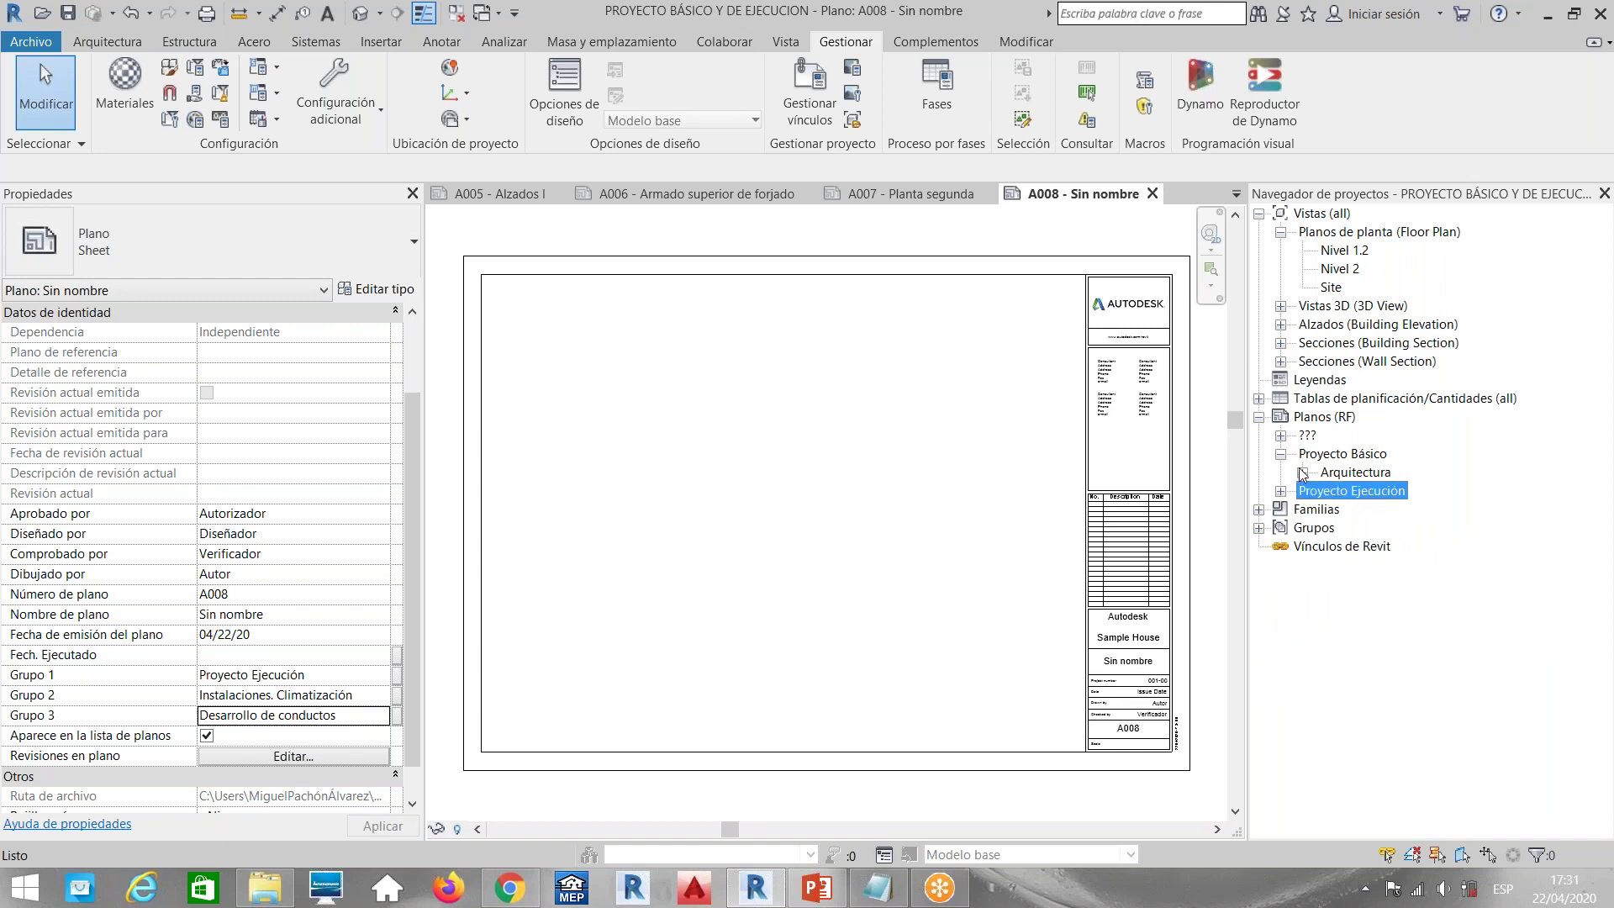
click(1281, 492)
click(1302, 509)
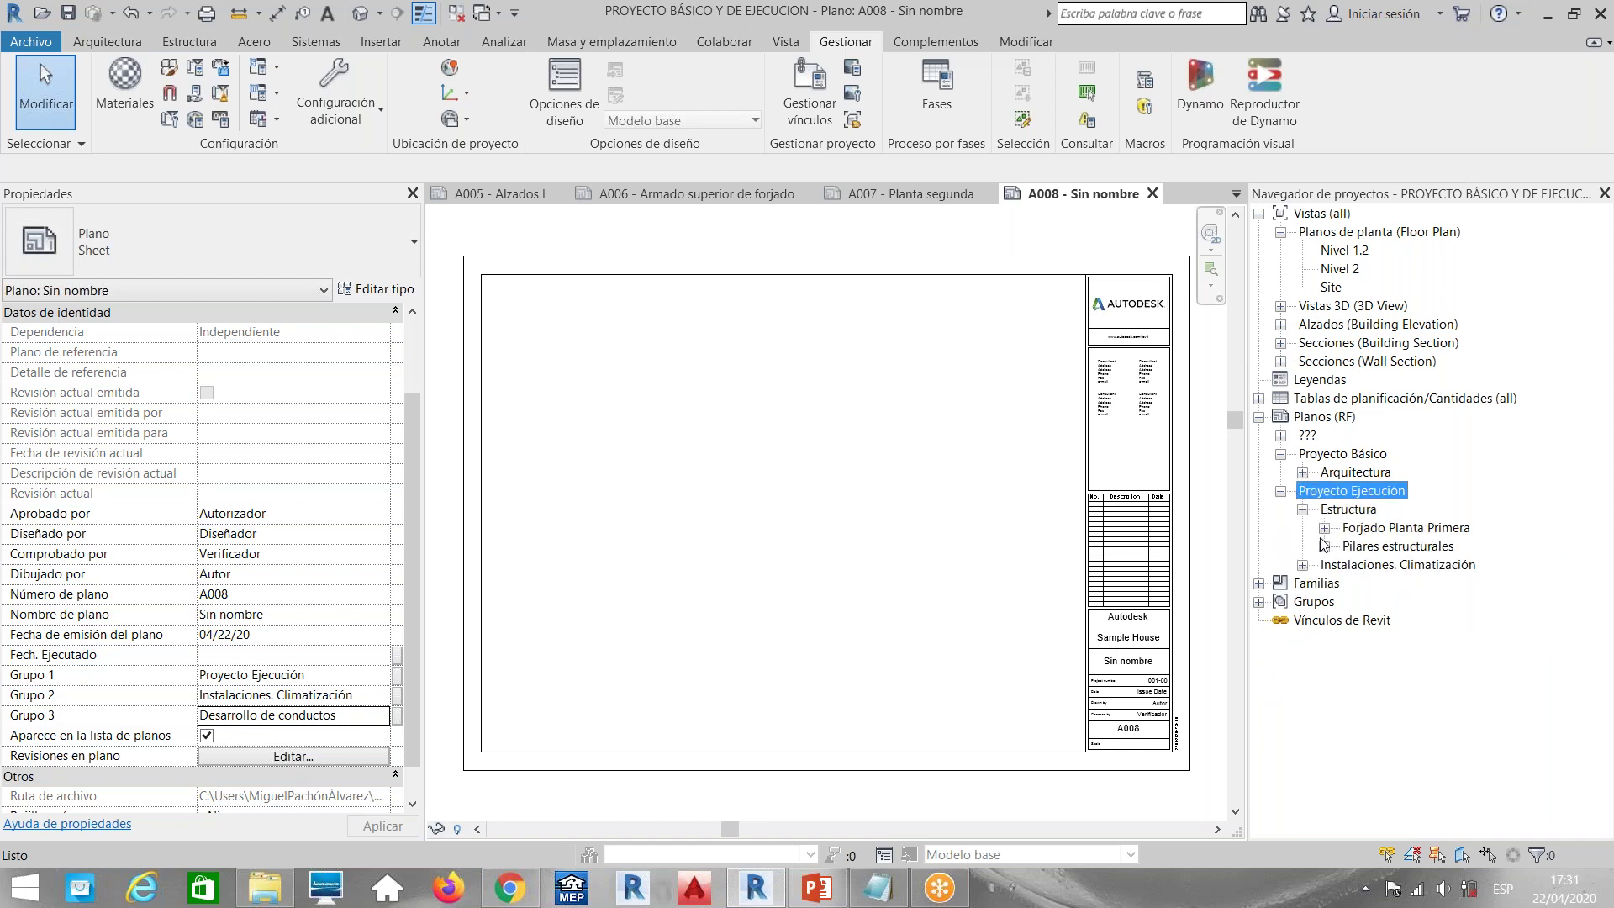
click(1325, 528)
click(1325, 565)
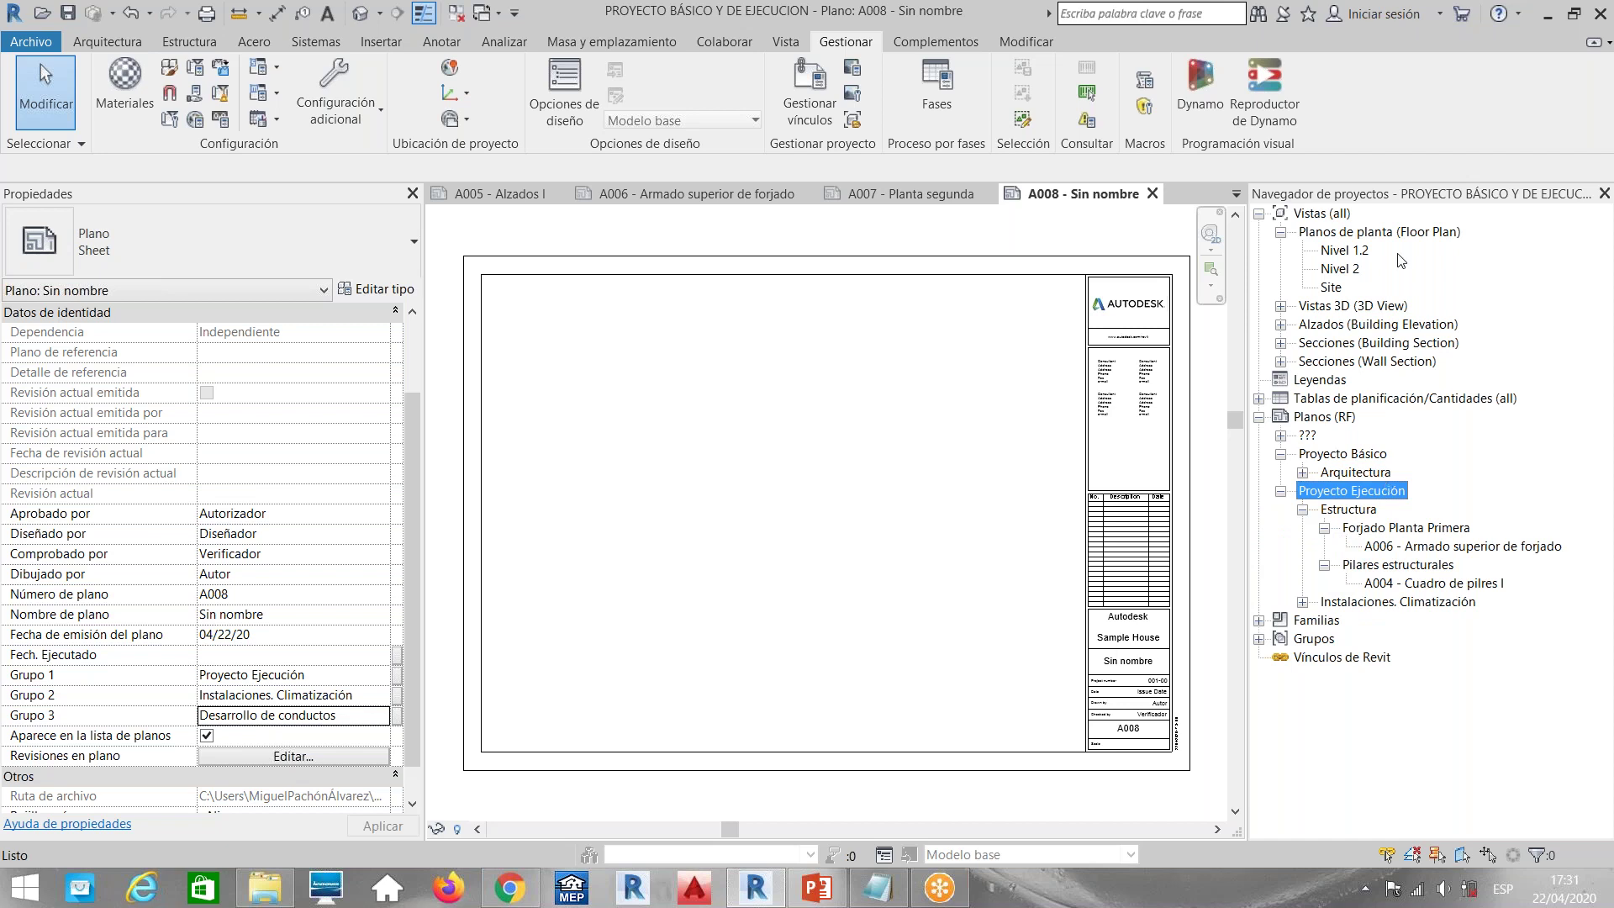
Inspect the properties of the Nivel 1.2 floor plan, then switch to the PowerPoint presentation on the project browser
click(1355, 254)
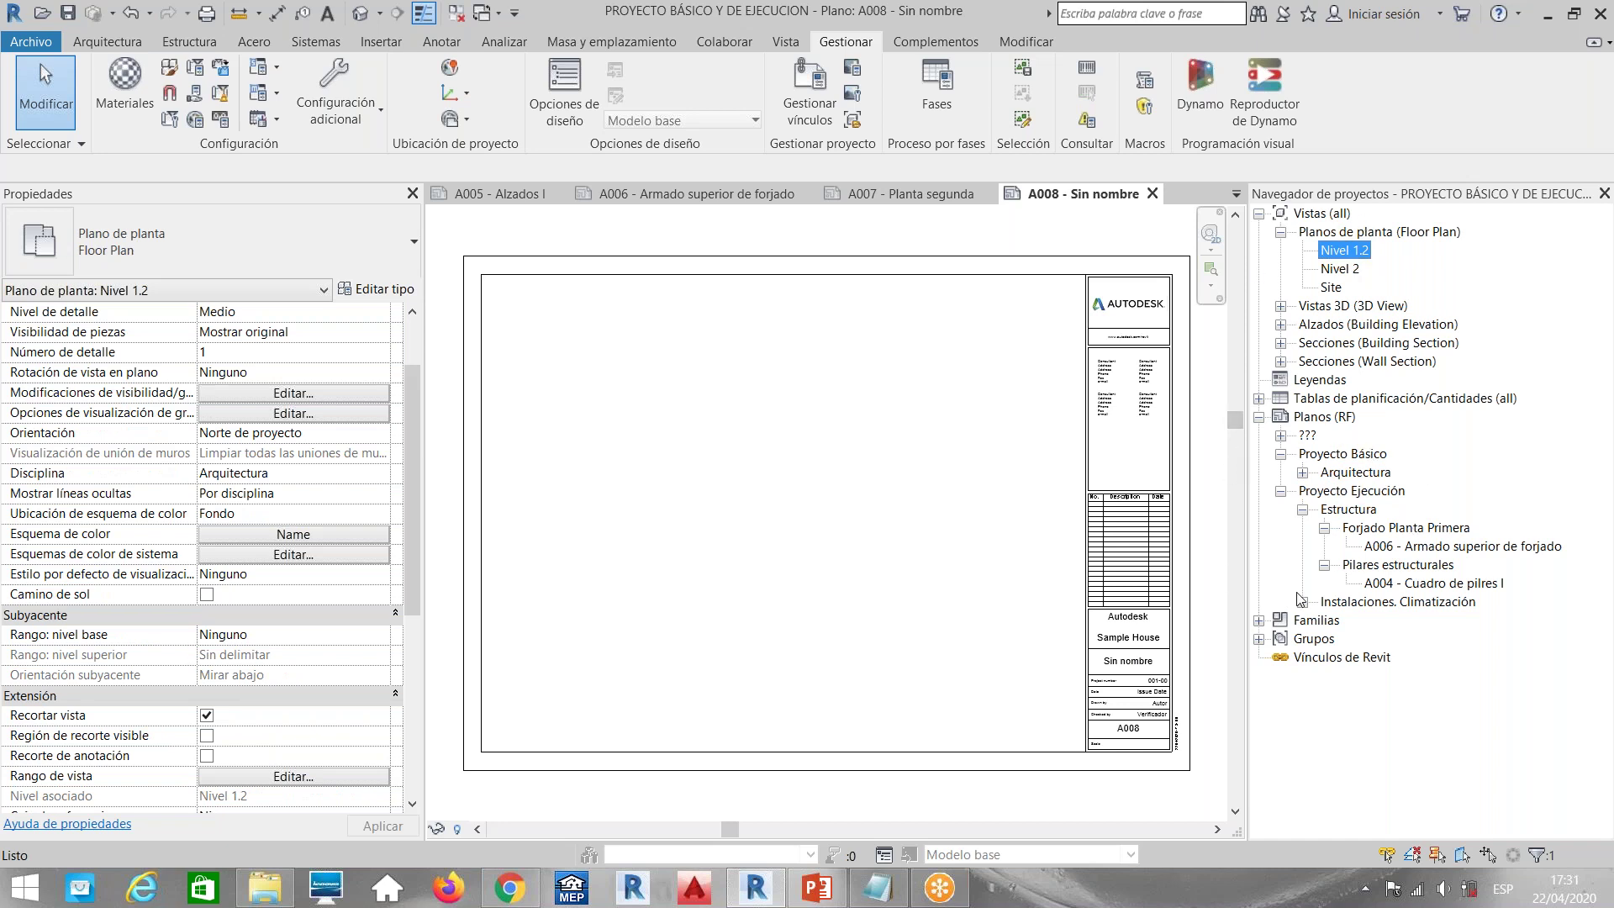
click(823, 890)
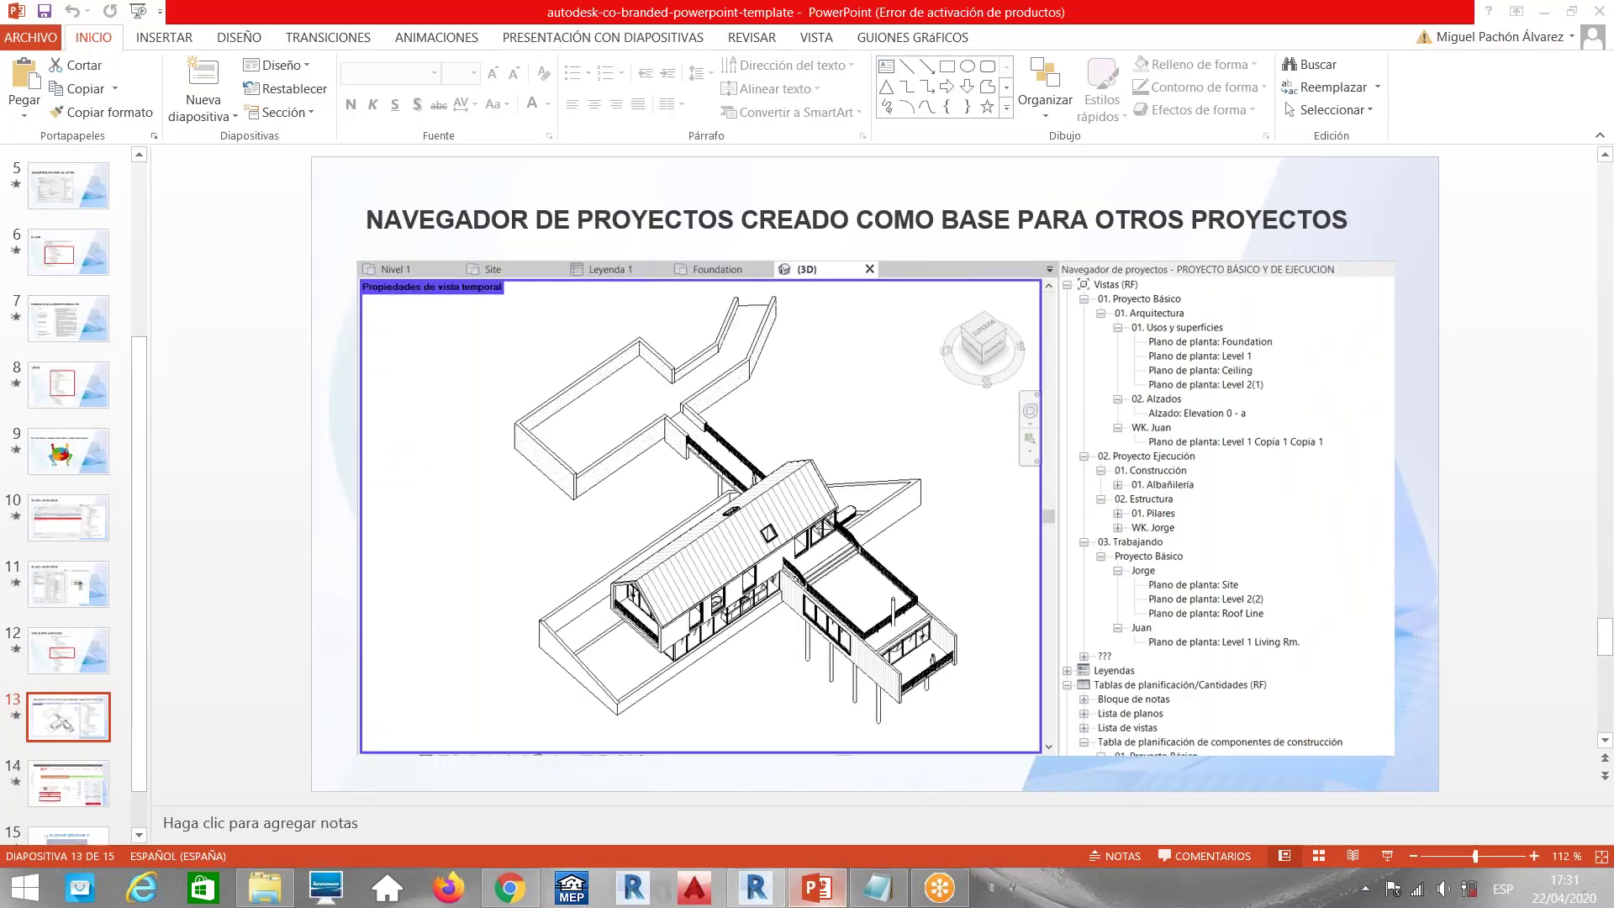
Switch from the presentation back to Revit and check the Planos (RF) branch by collapsing and reopening it
click(69, 451)
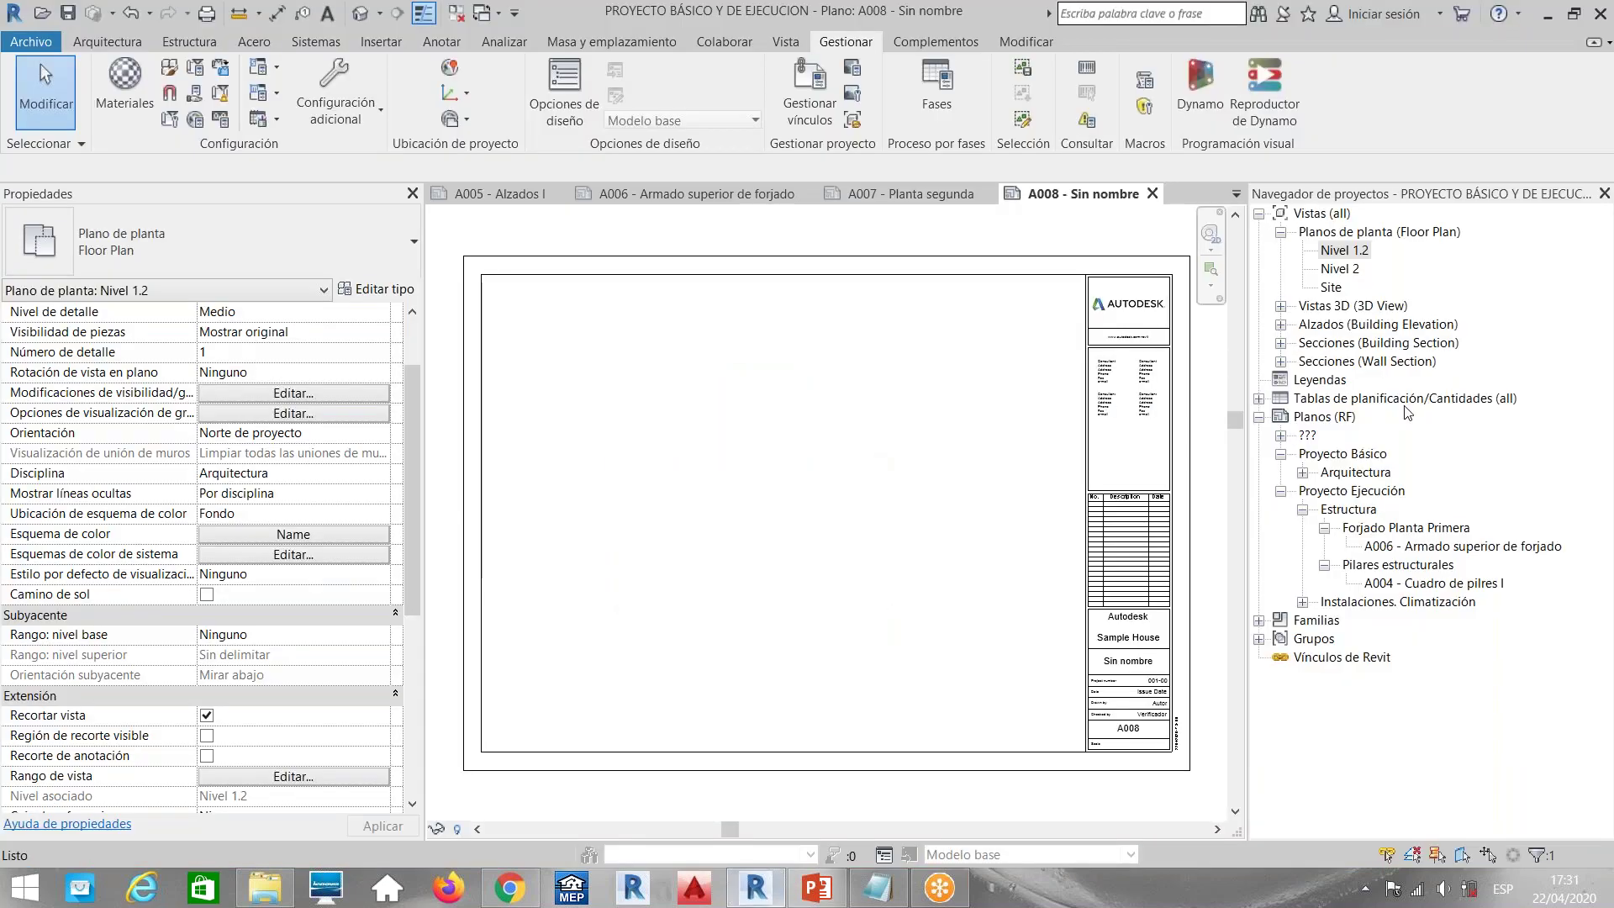
click(756, 889)
click(1264, 421)
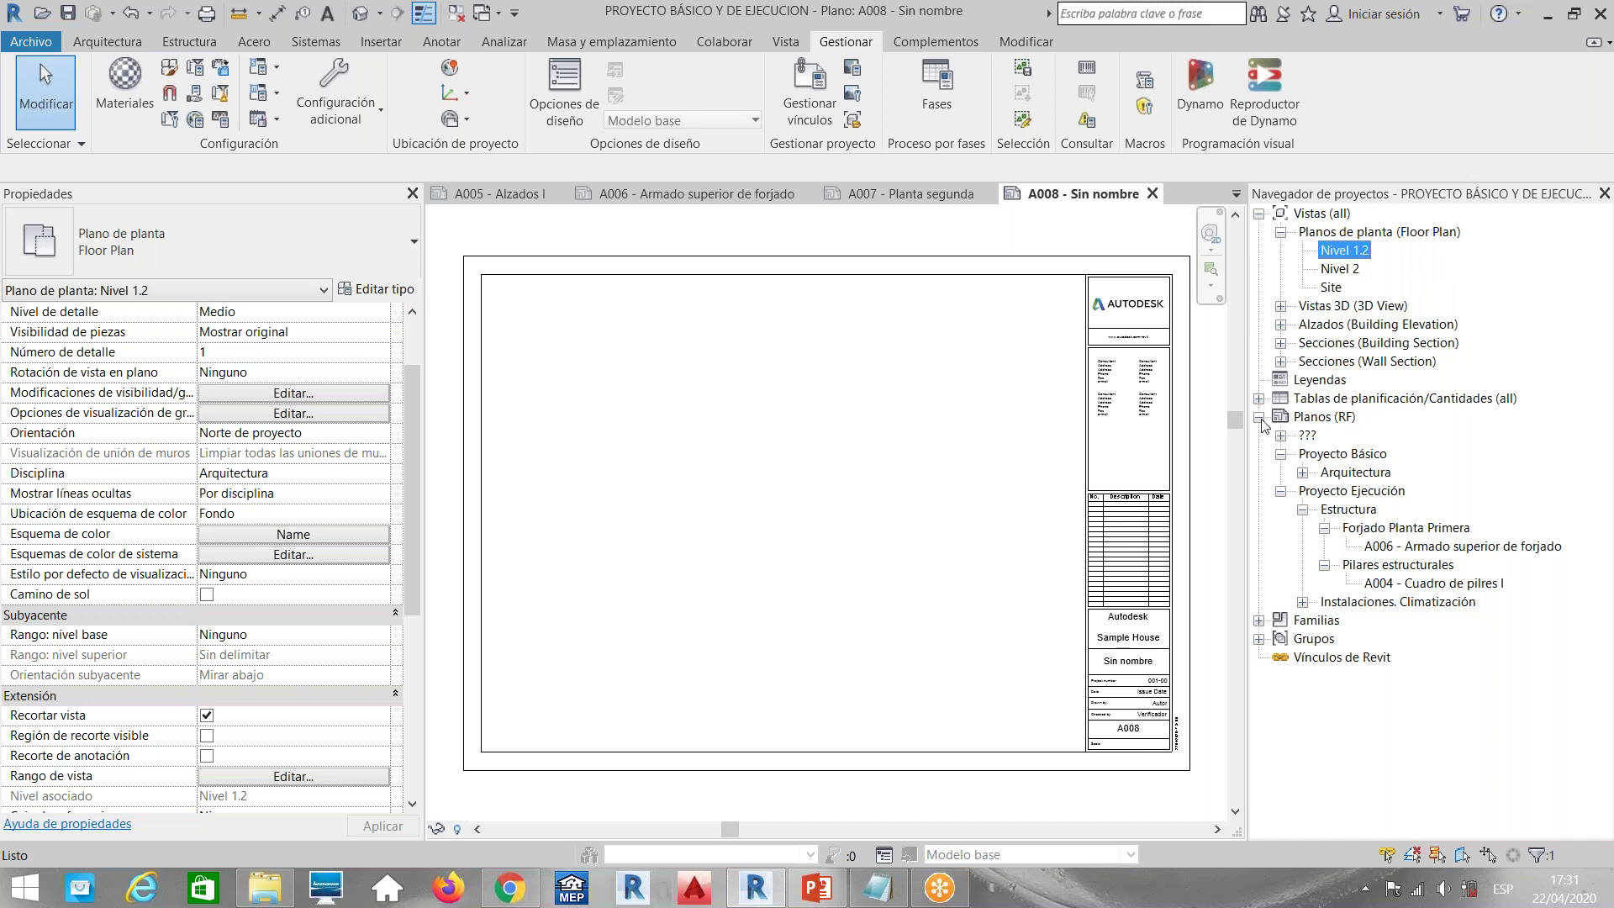
click(1258, 418)
click(1259, 418)
click(1082, 35)
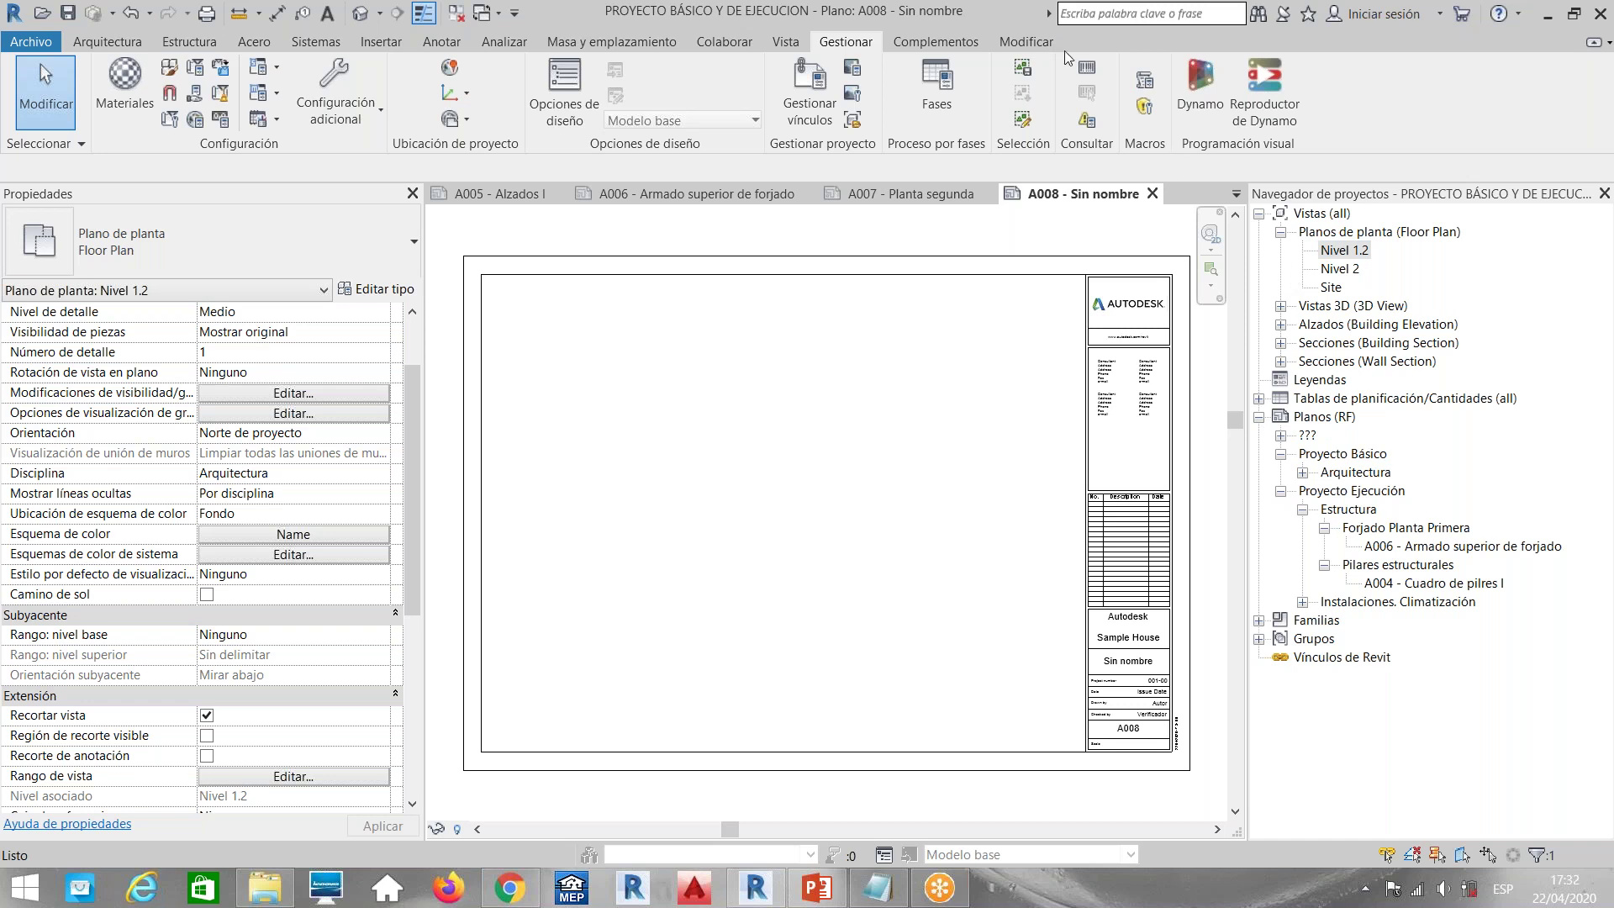
Select the Nivel 1.2 floor plan and examine its Grupo 1, Grupo 2 and Grupo 3 identity data
click(1355, 473)
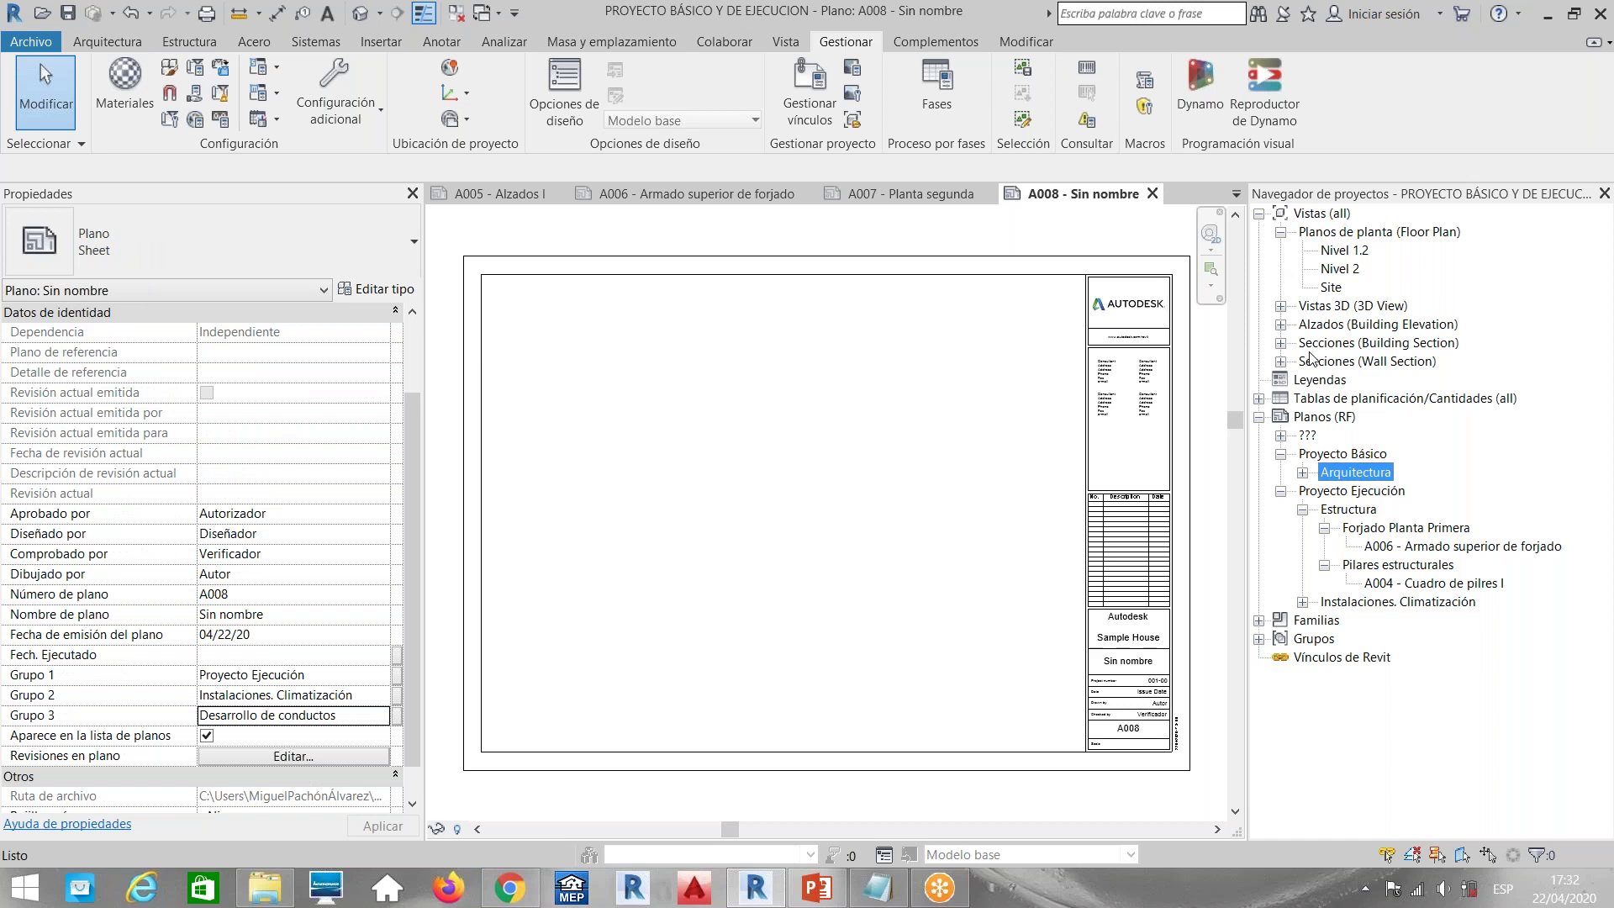
click(1343, 251)
click(1345, 232)
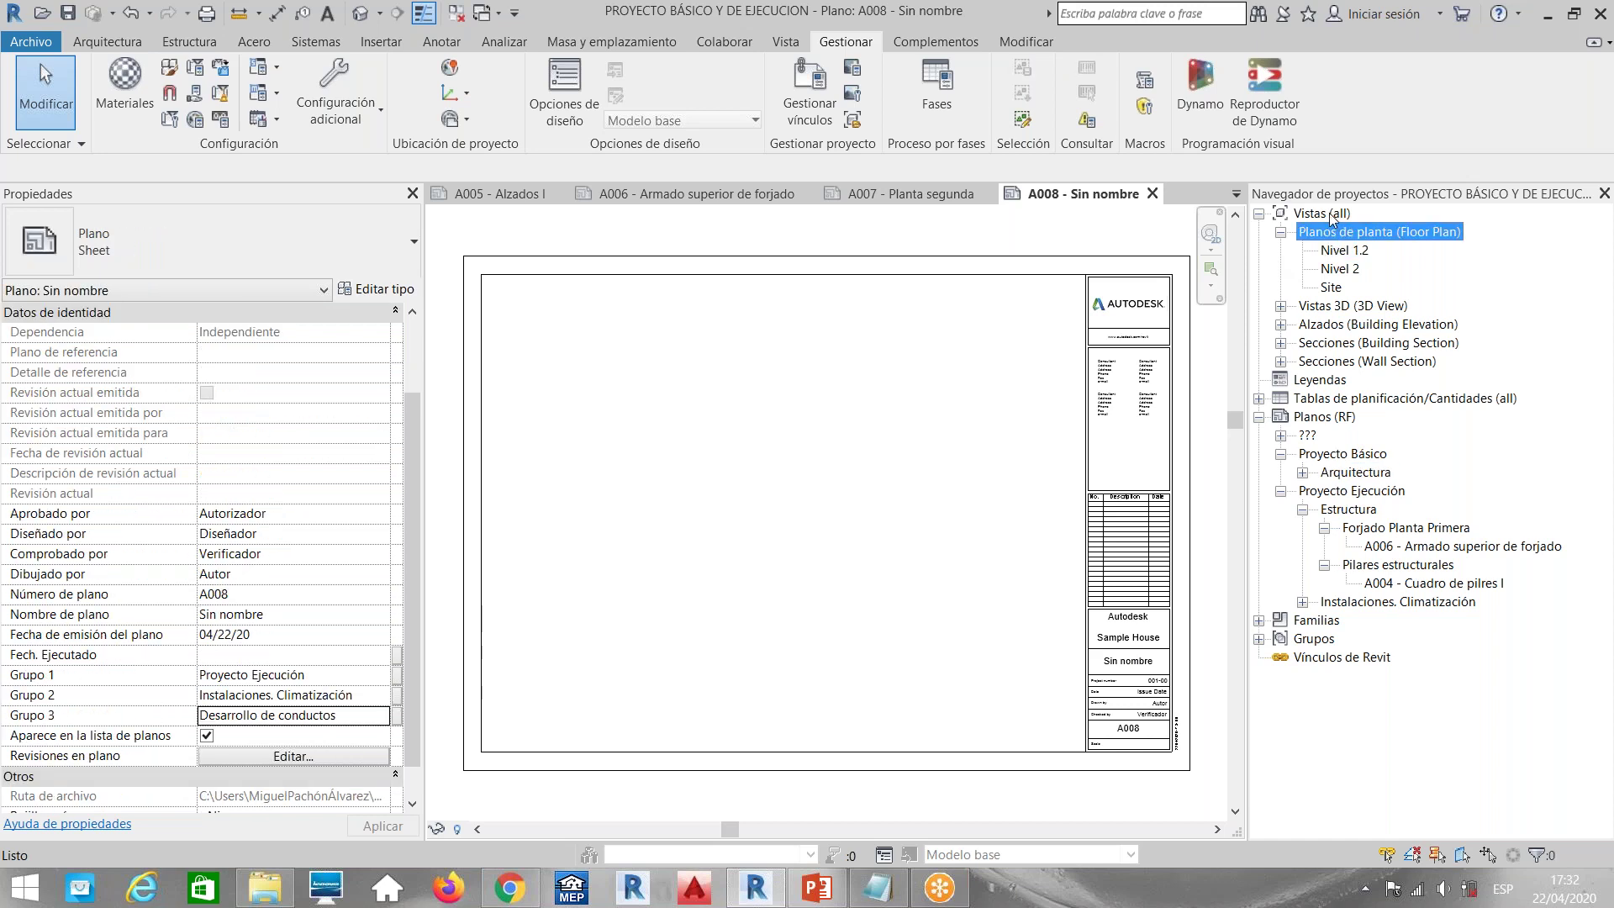
click(1334, 215)
click(1334, 235)
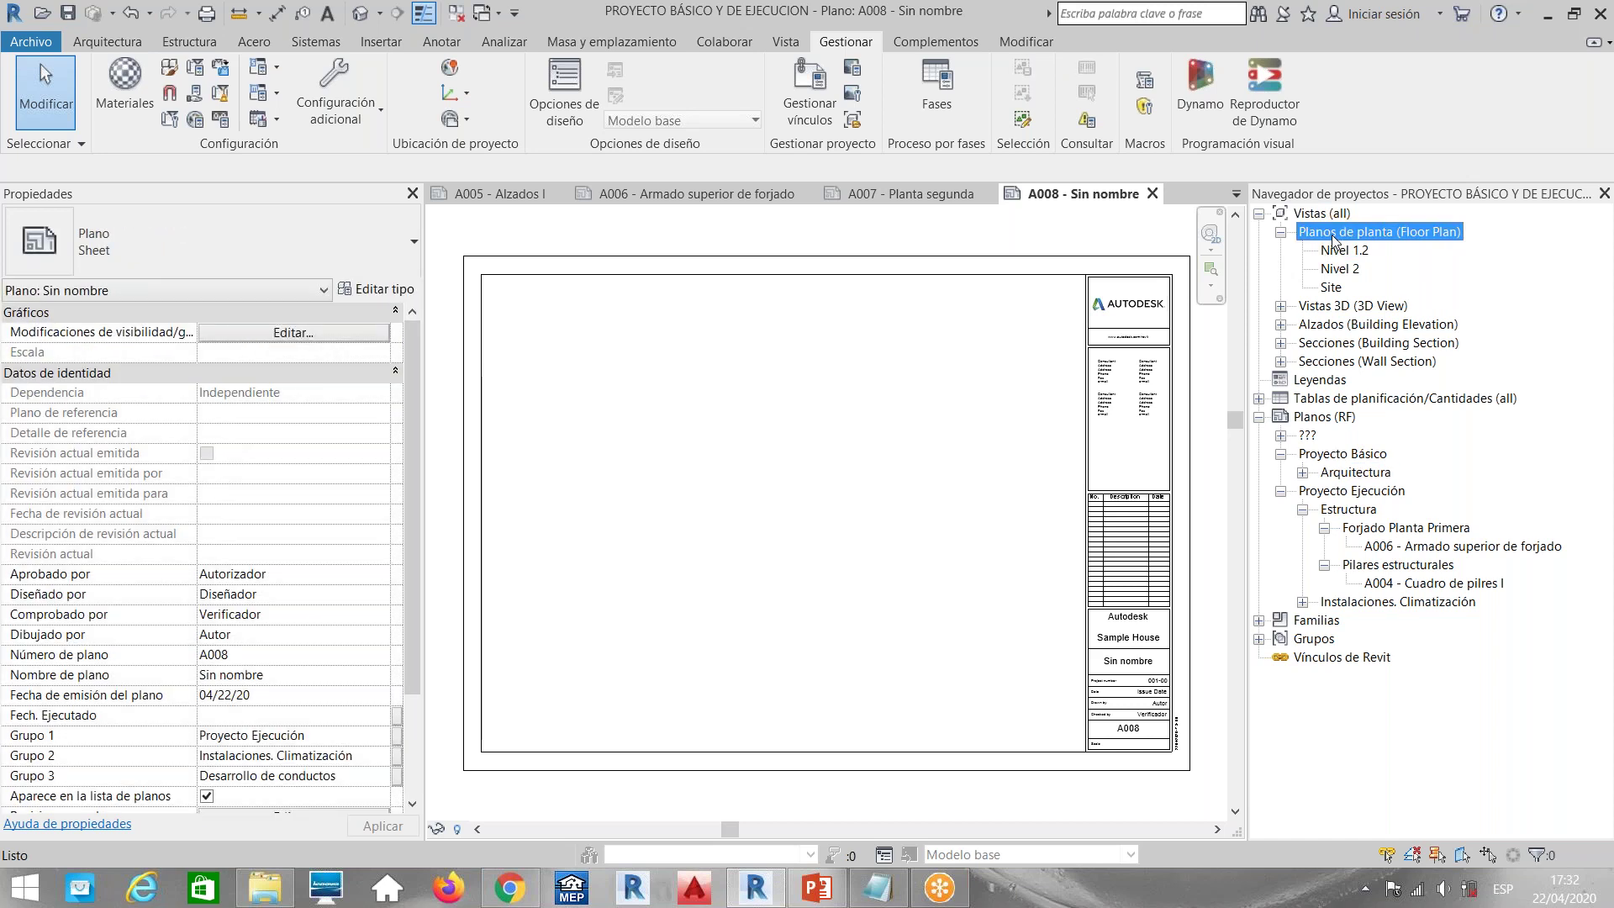
click(1341, 251)
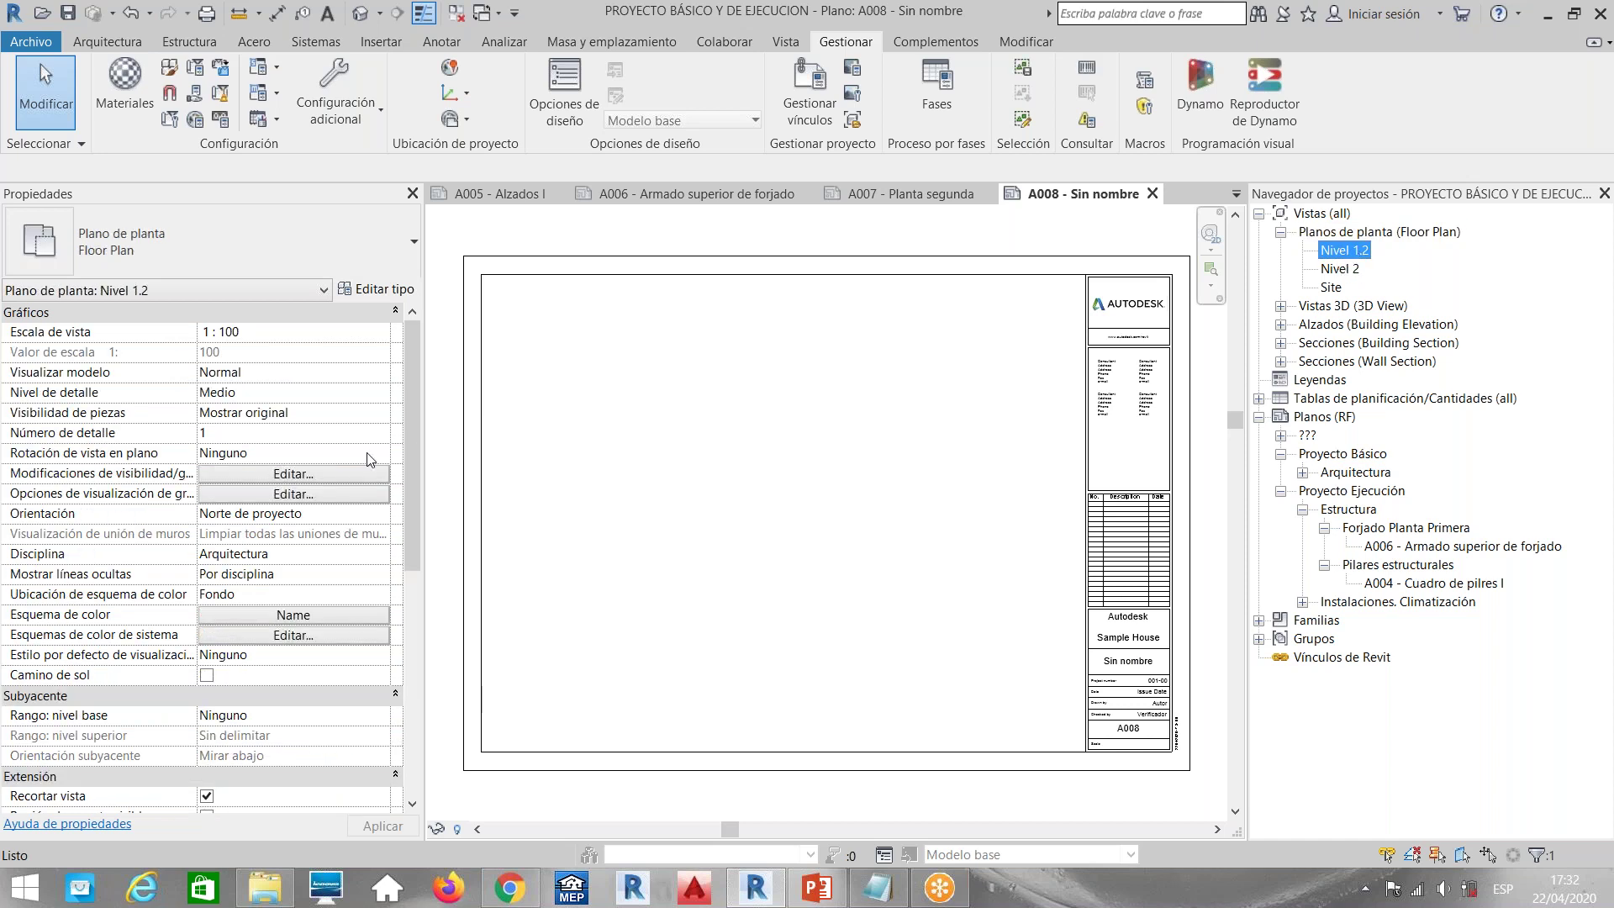
scroll(395, 555, down, 8)
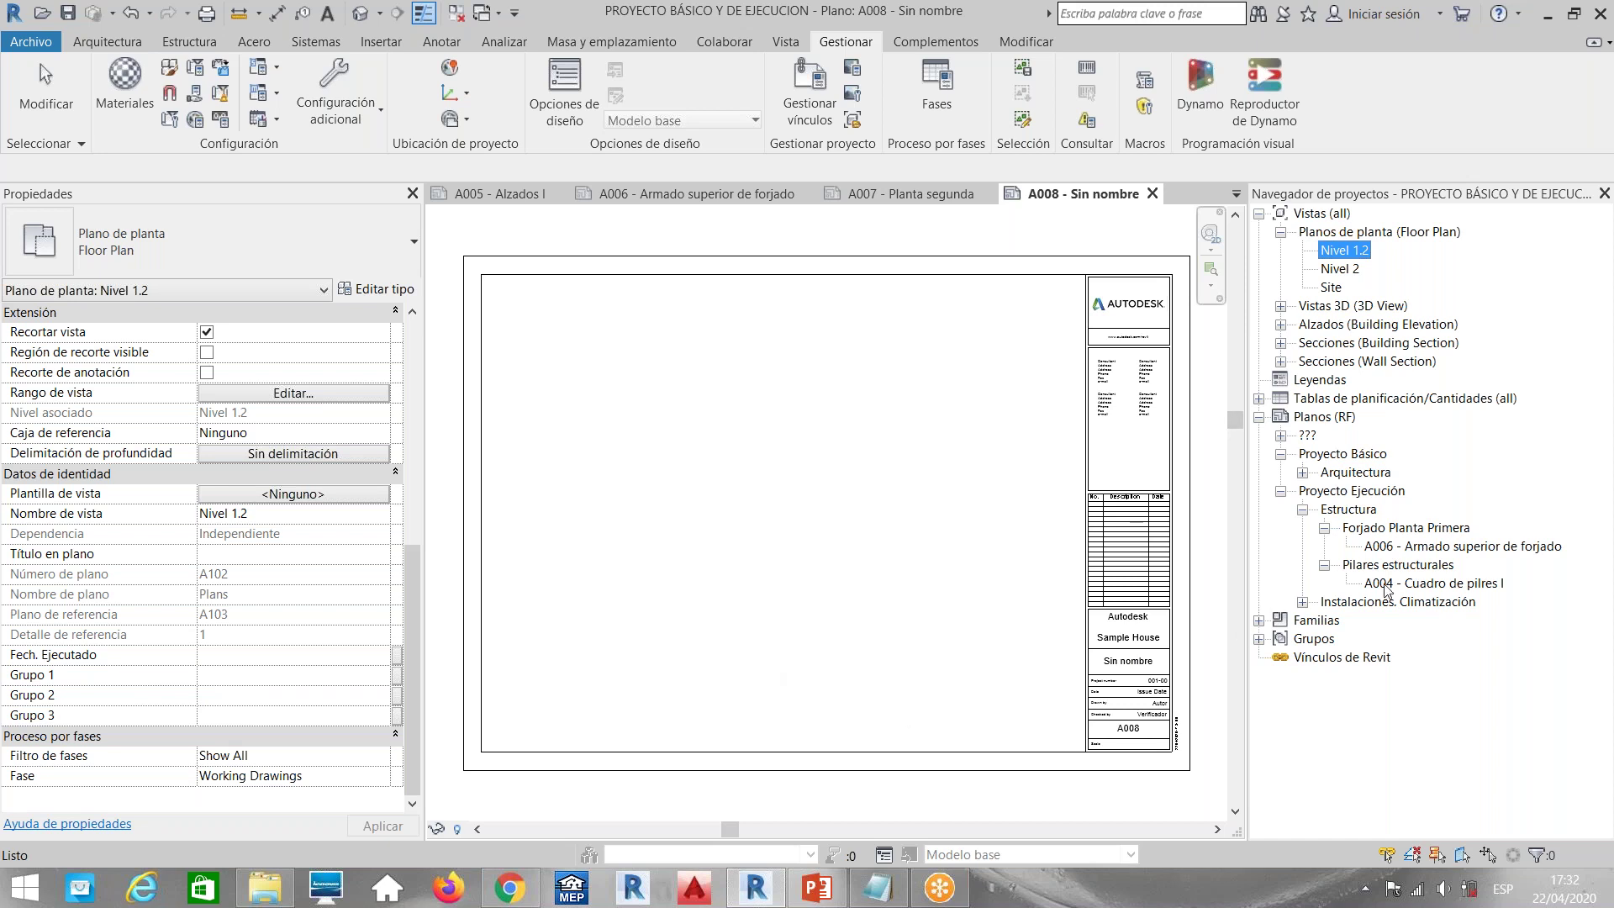
Collapse Estructura and compare the Planos de planta (Floor Plan) list with the Planos (RF) hierarchy
click(1302, 510)
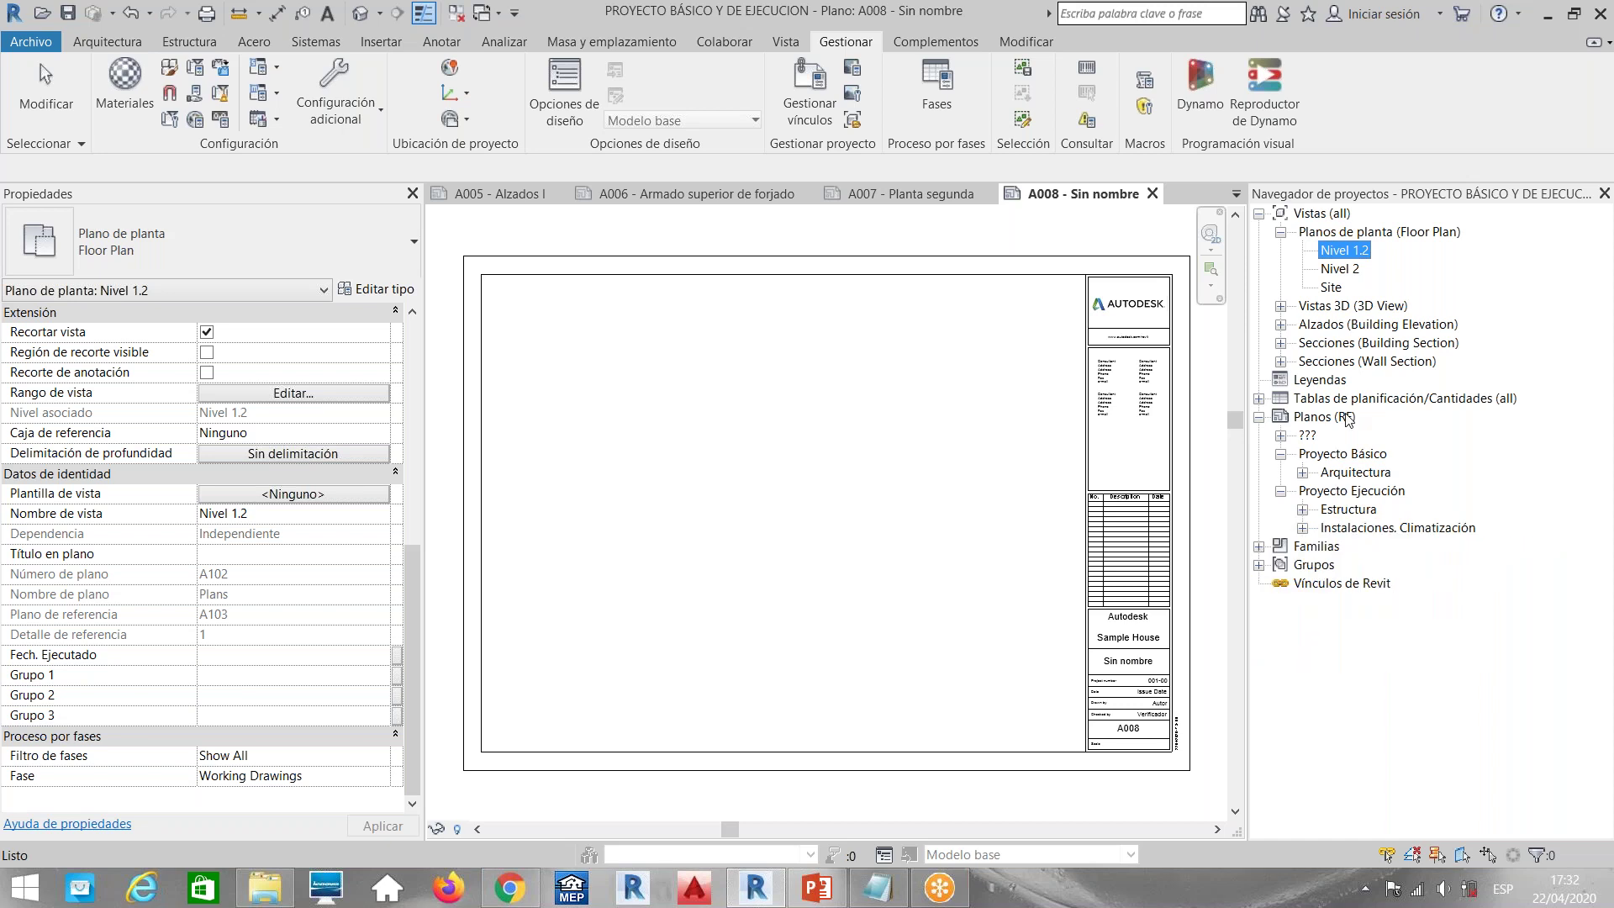
click(1345, 233)
click(1281, 232)
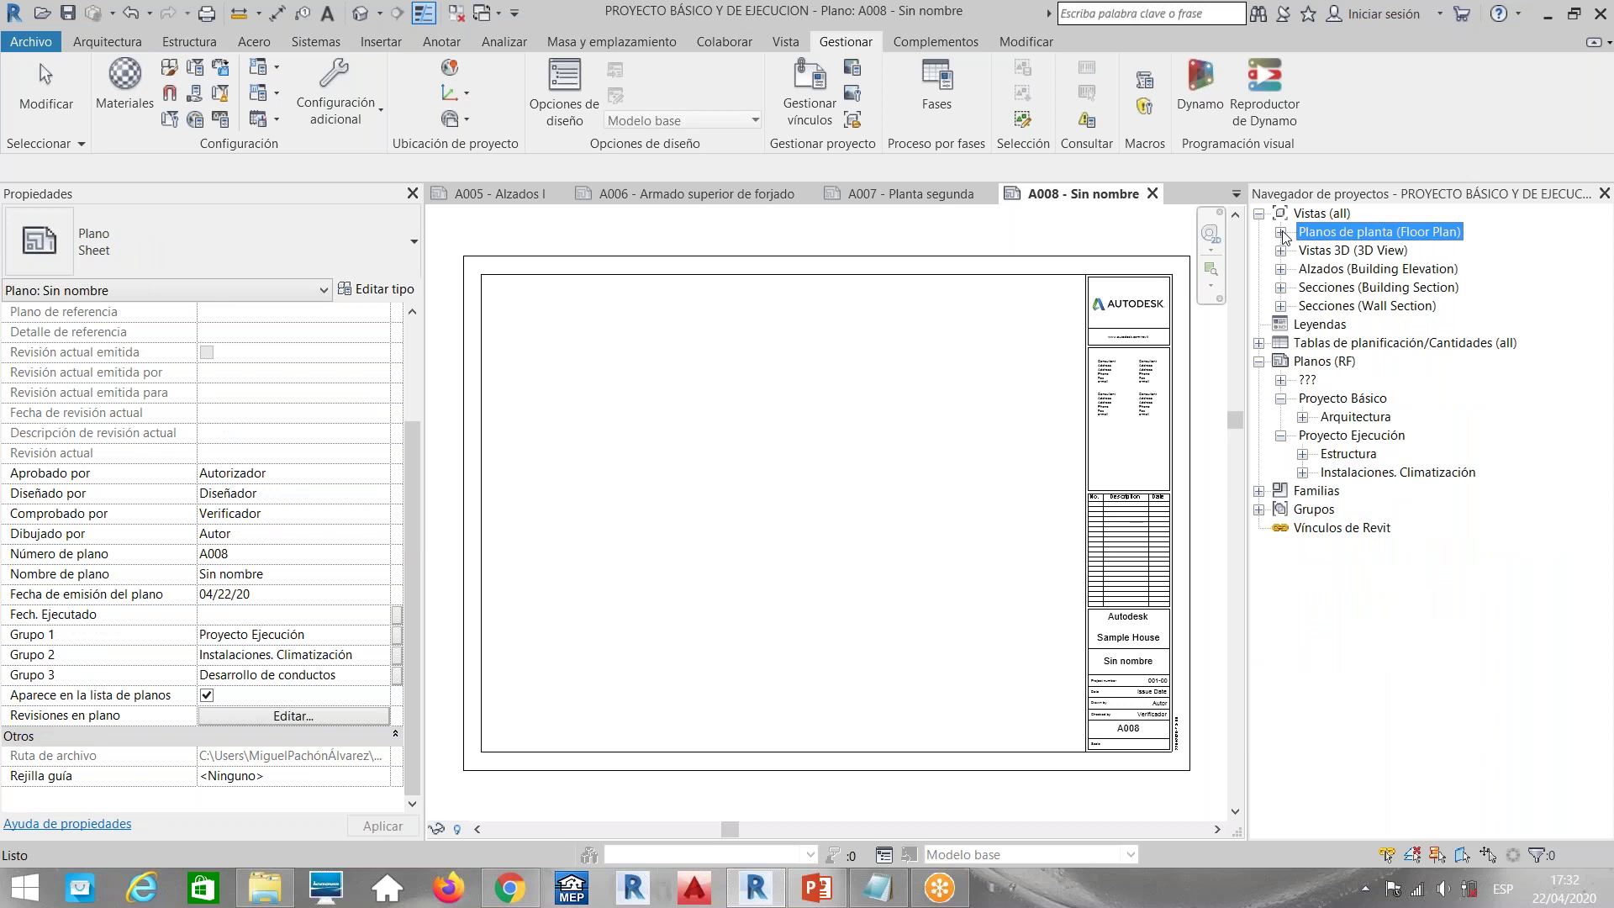
click(1282, 232)
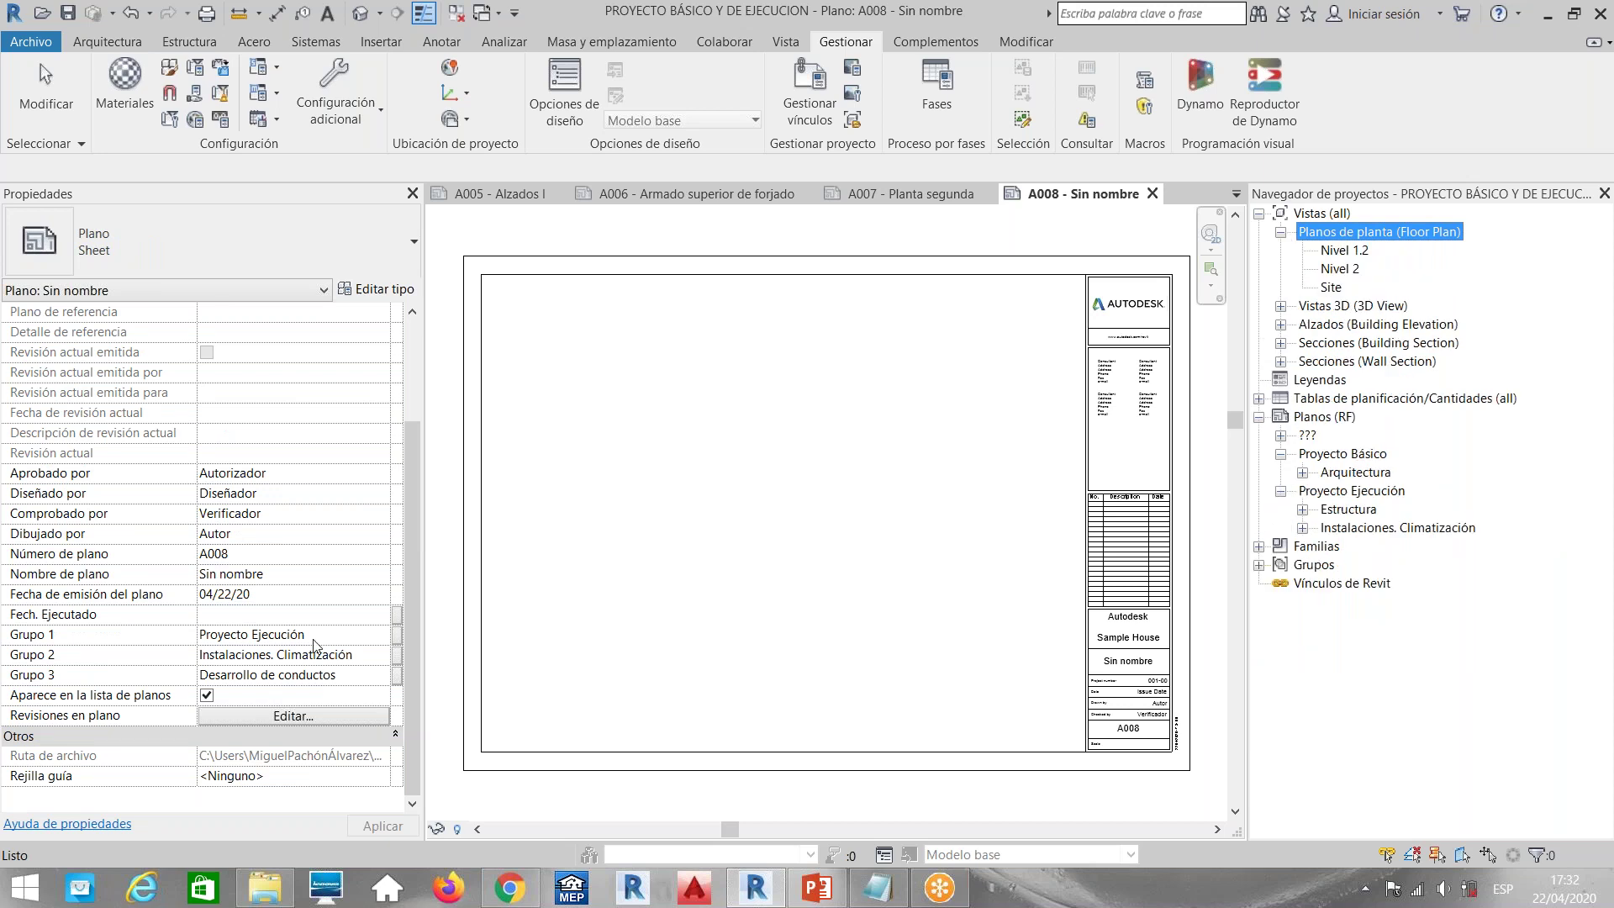
click(1352, 496)
click(1259, 418)
click(1259, 418)
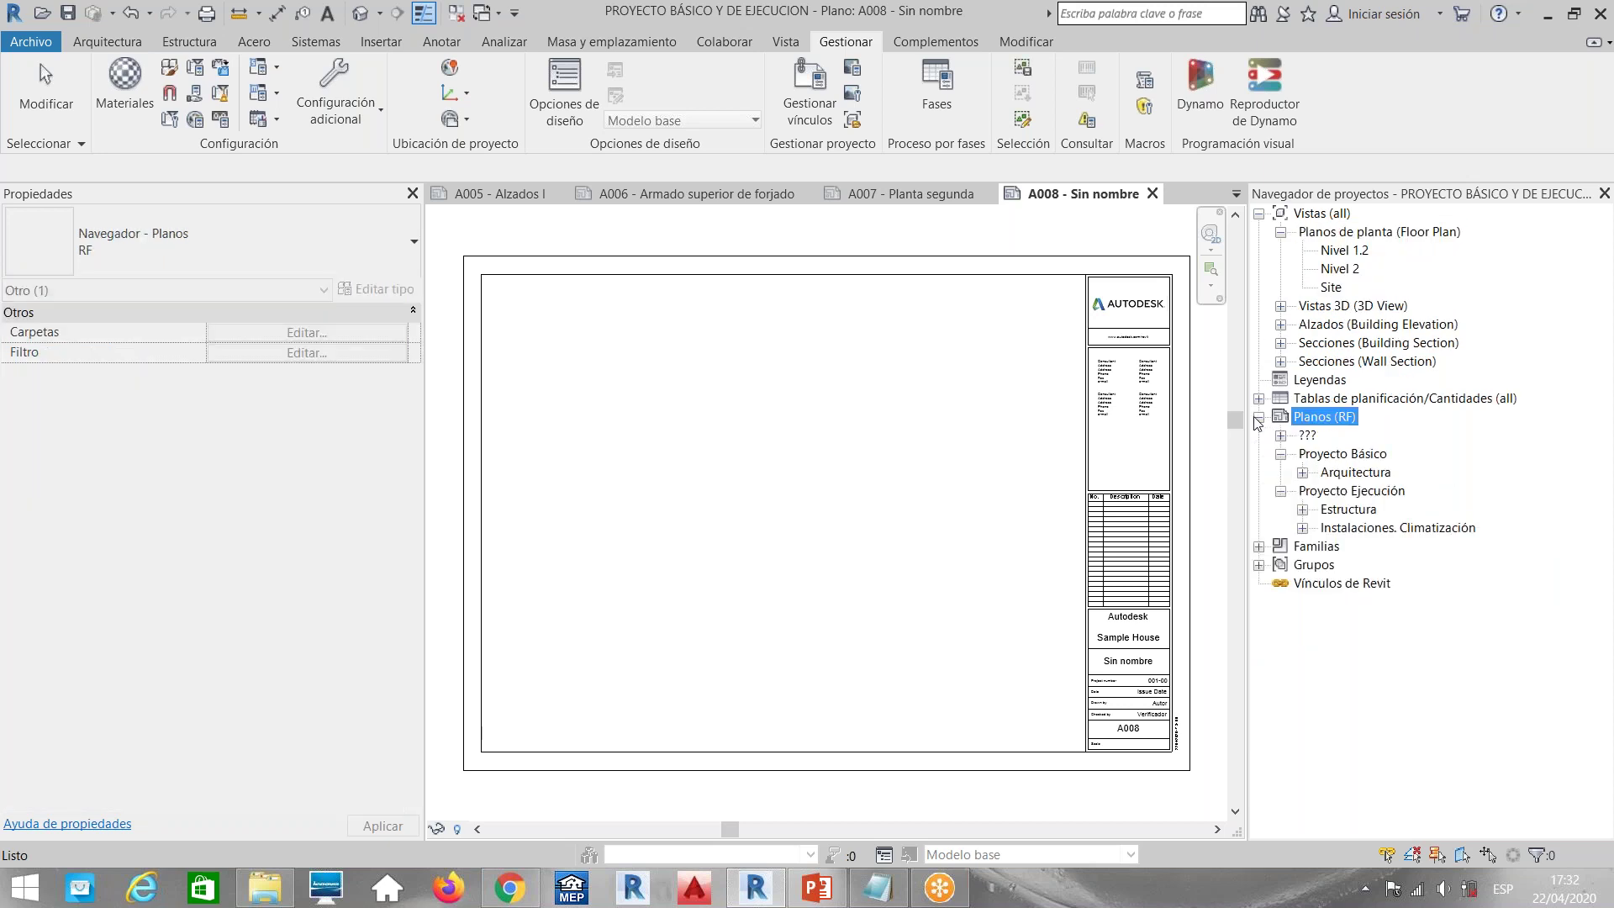
Expand the Arquitectura, Estructura and Instalaciones. Climatización groups down to their individual sheets
click(1303, 473)
click(1325, 491)
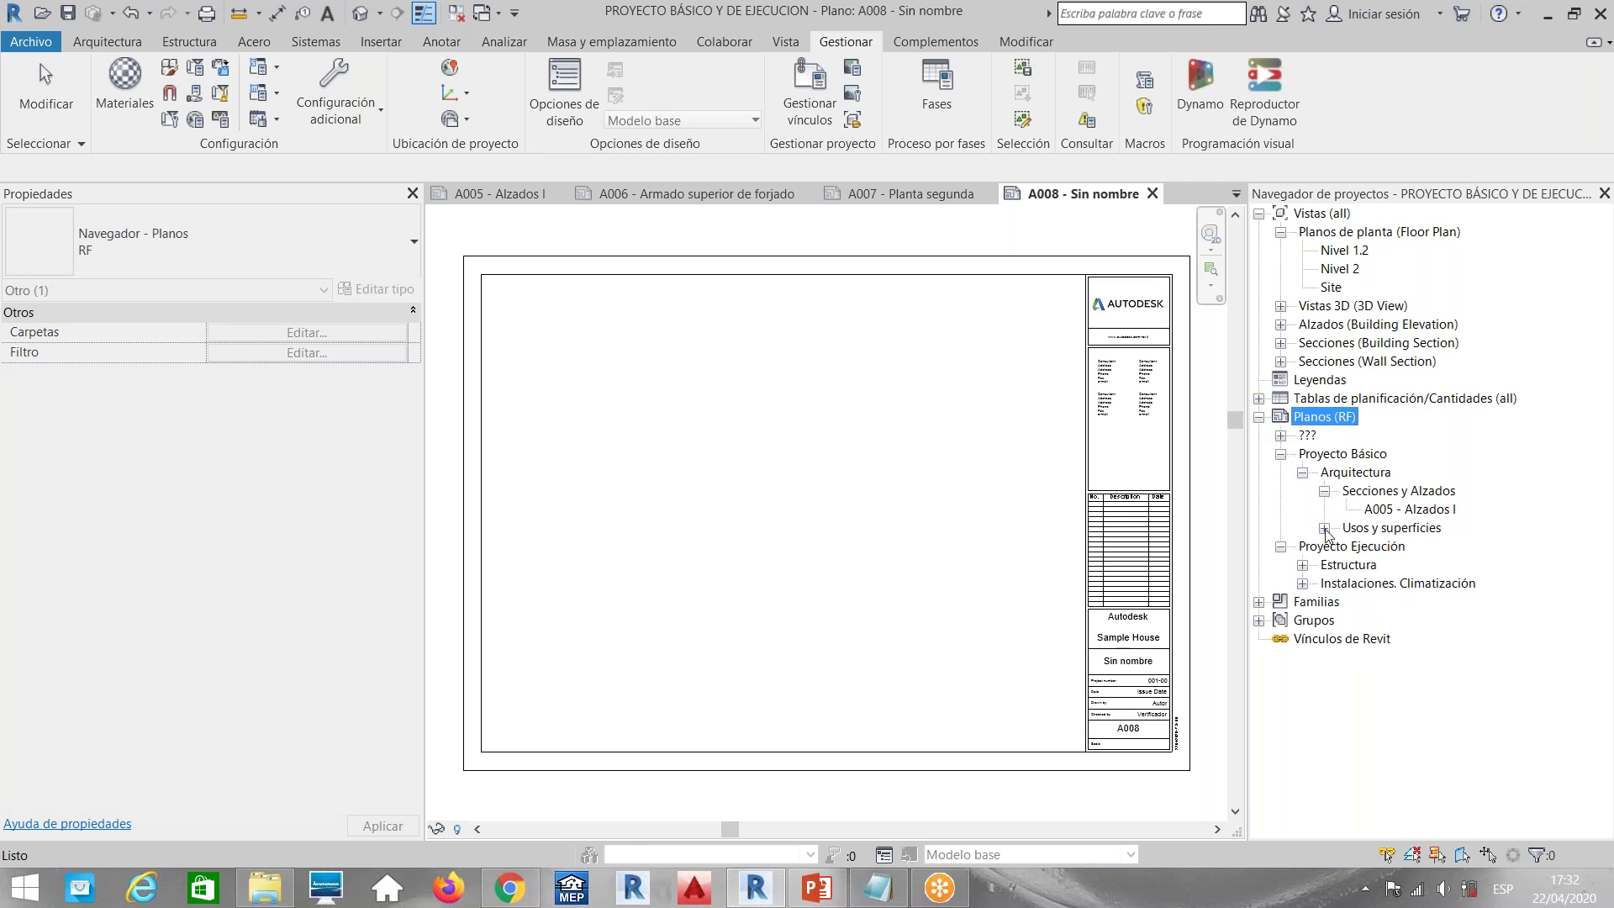
click(1324, 527)
click(1302, 602)
click(1303, 694)
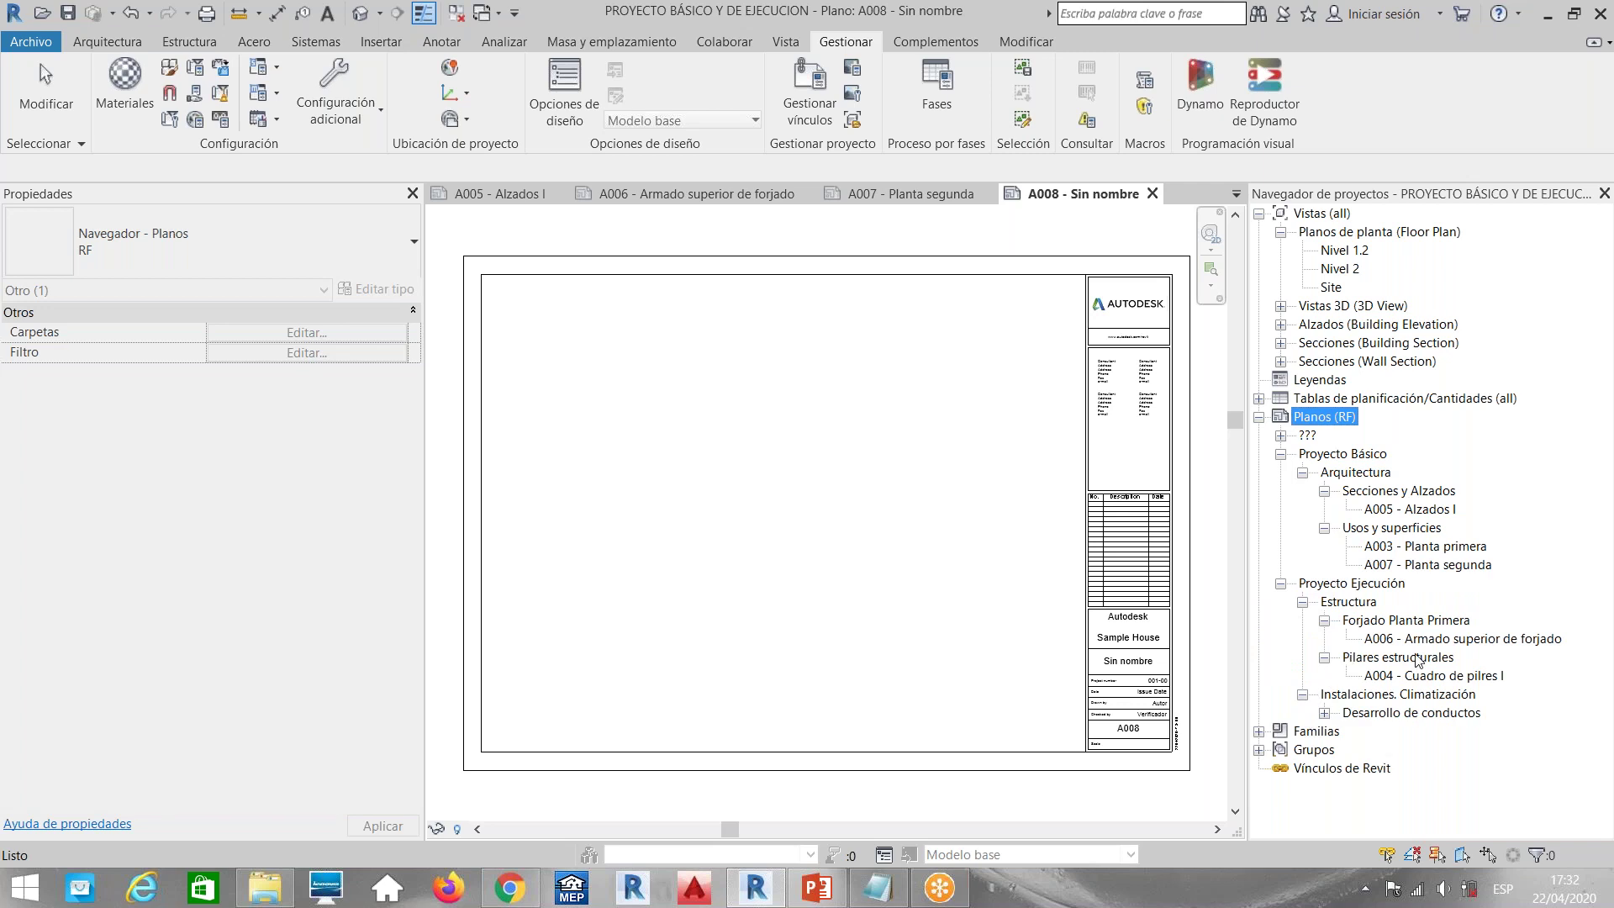
click(1324, 712)
Compare the properties of sheet A006 with those of the Nivel 1.2 floor plan
click(1362, 233)
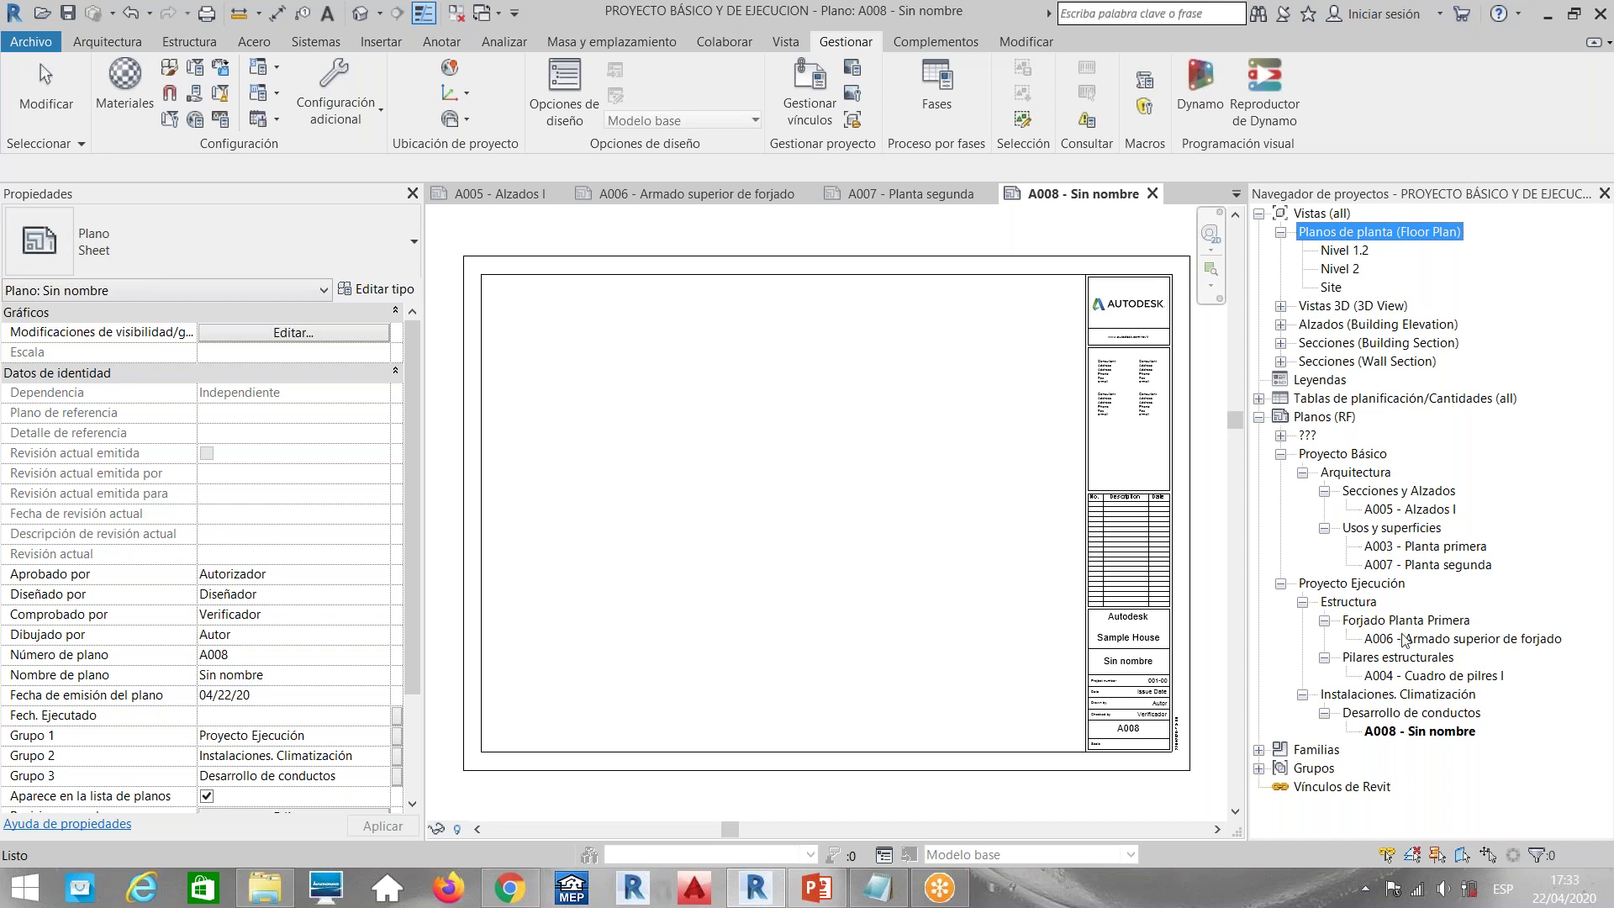
click(1401, 641)
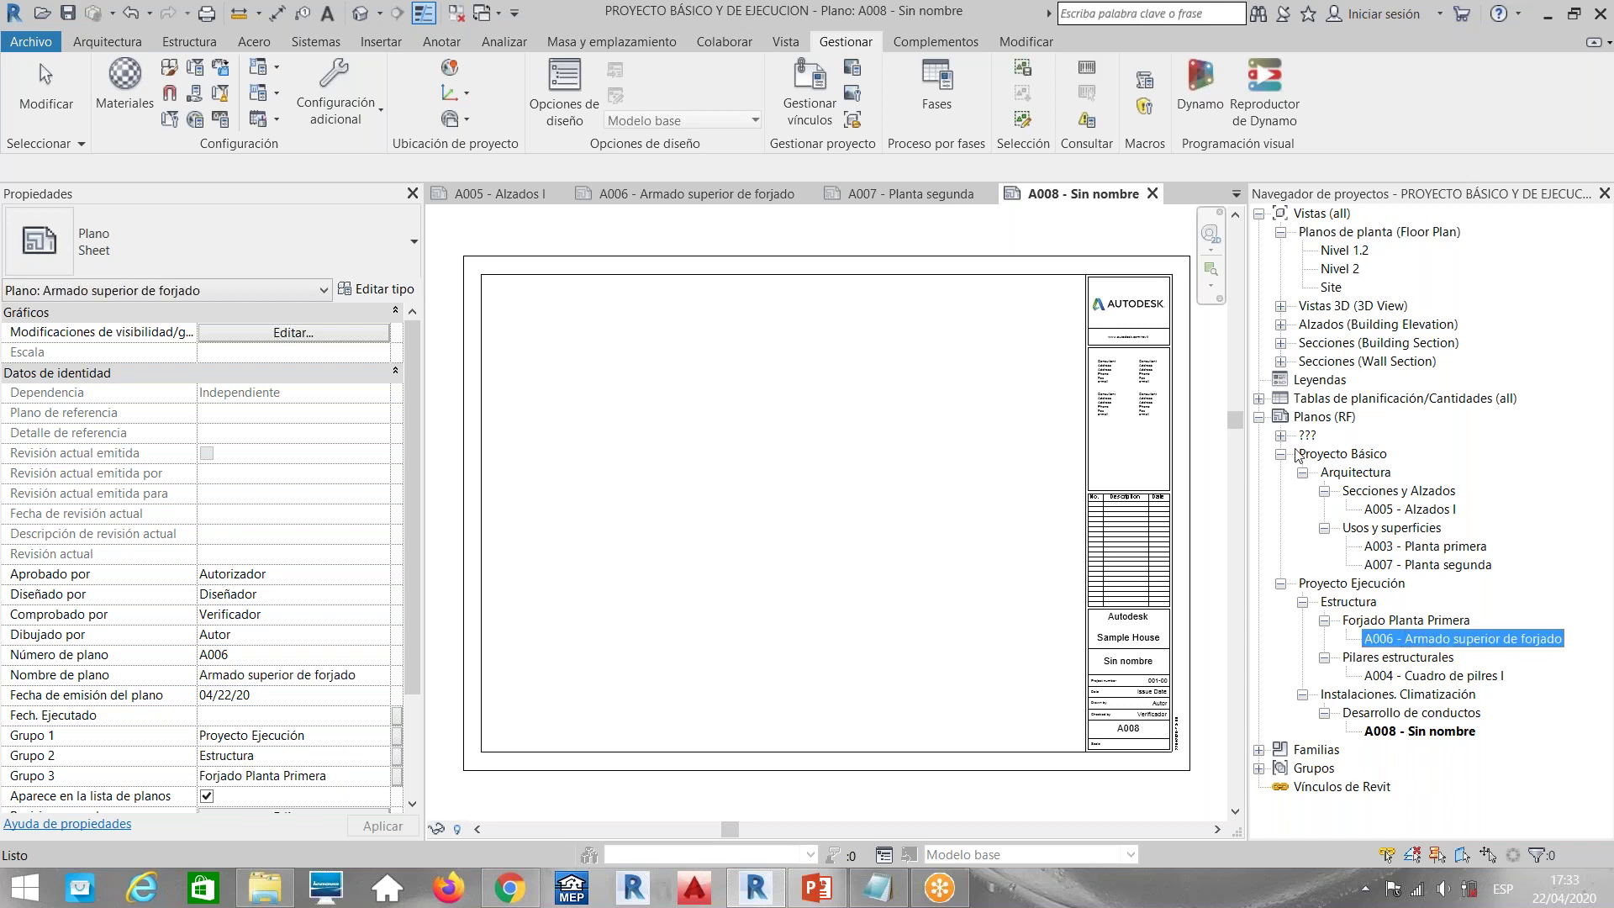
click(1336, 233)
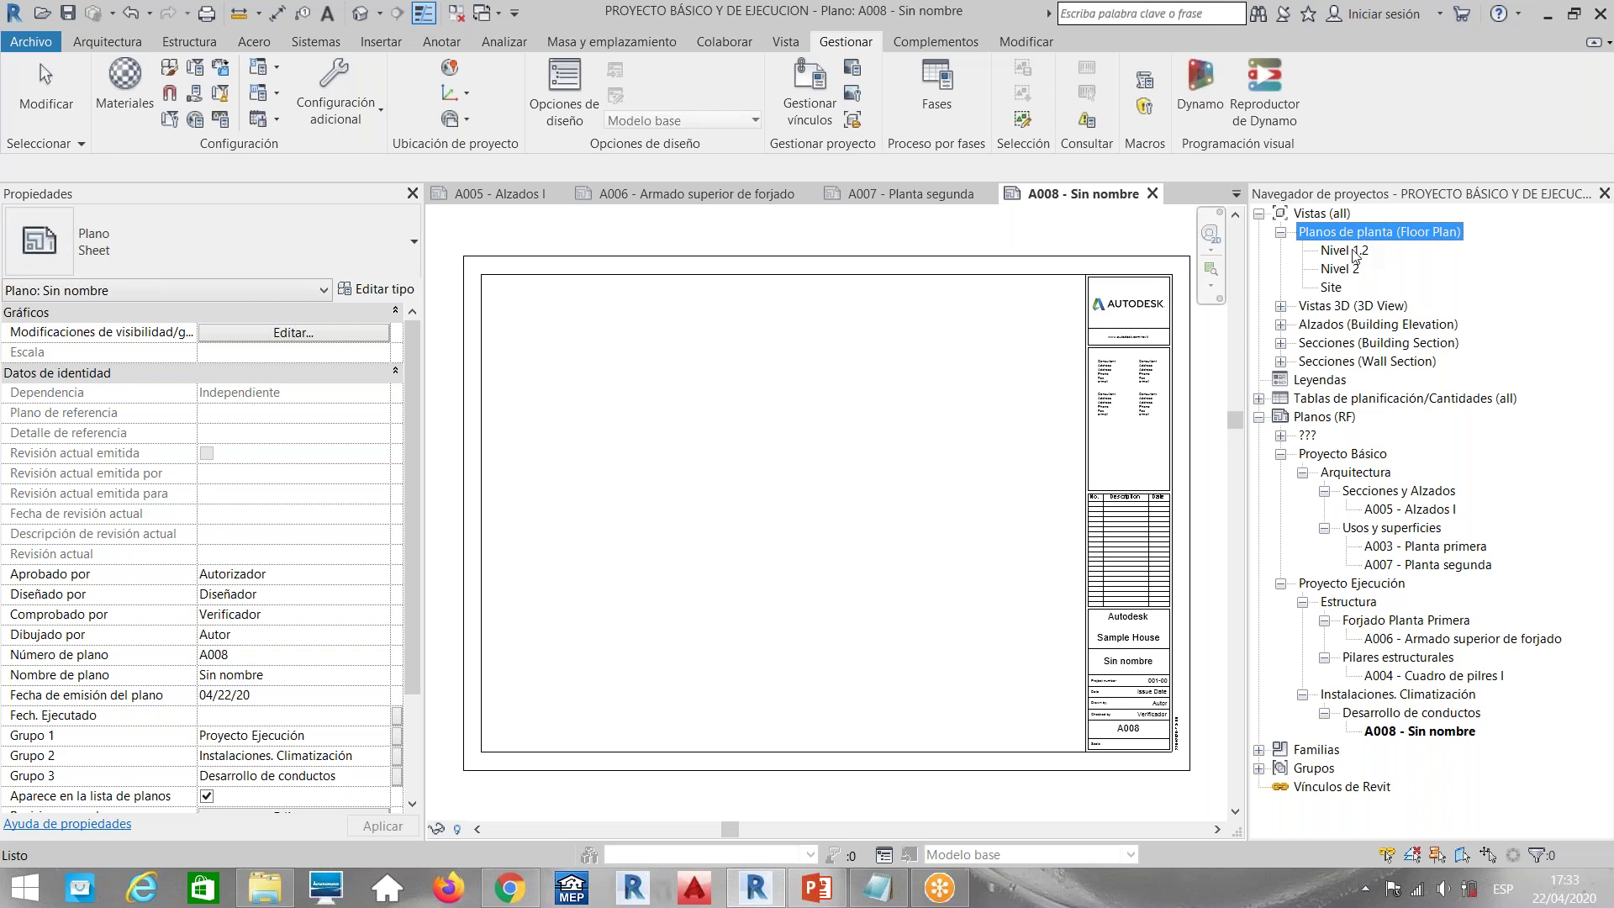
click(1349, 250)
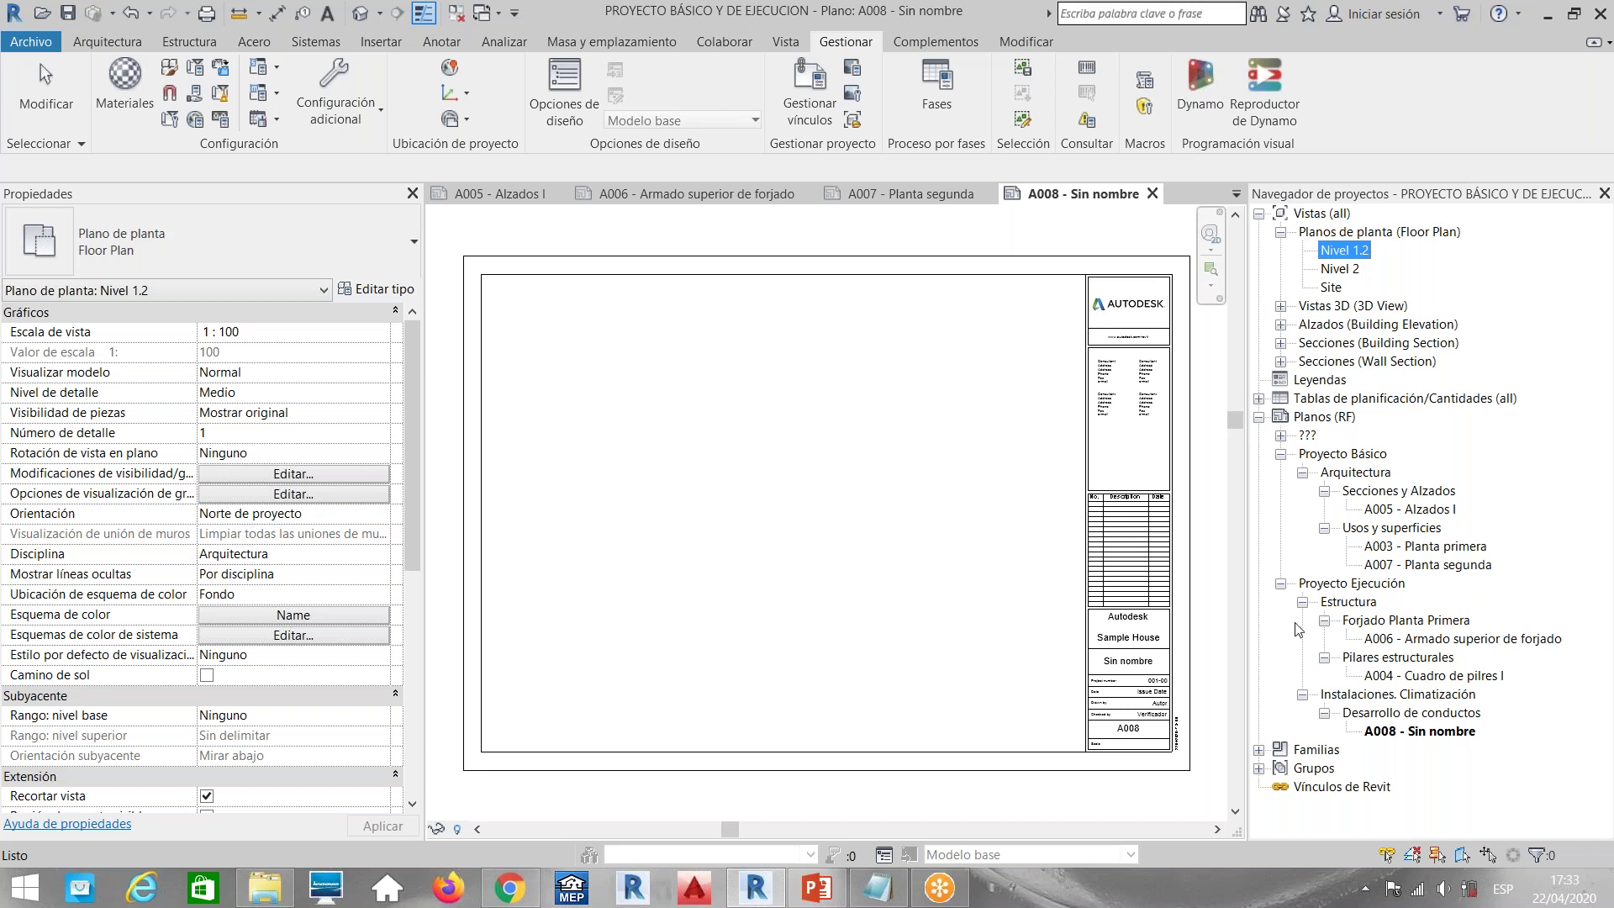
Collapse the Arquitectura, Estructura and Instalaciones. Climatización groups under Proyecto Básico and Proyecto Ejecución
click(1281, 454)
click(1281, 454)
click(1393, 509)
click(1325, 491)
click(1325, 509)
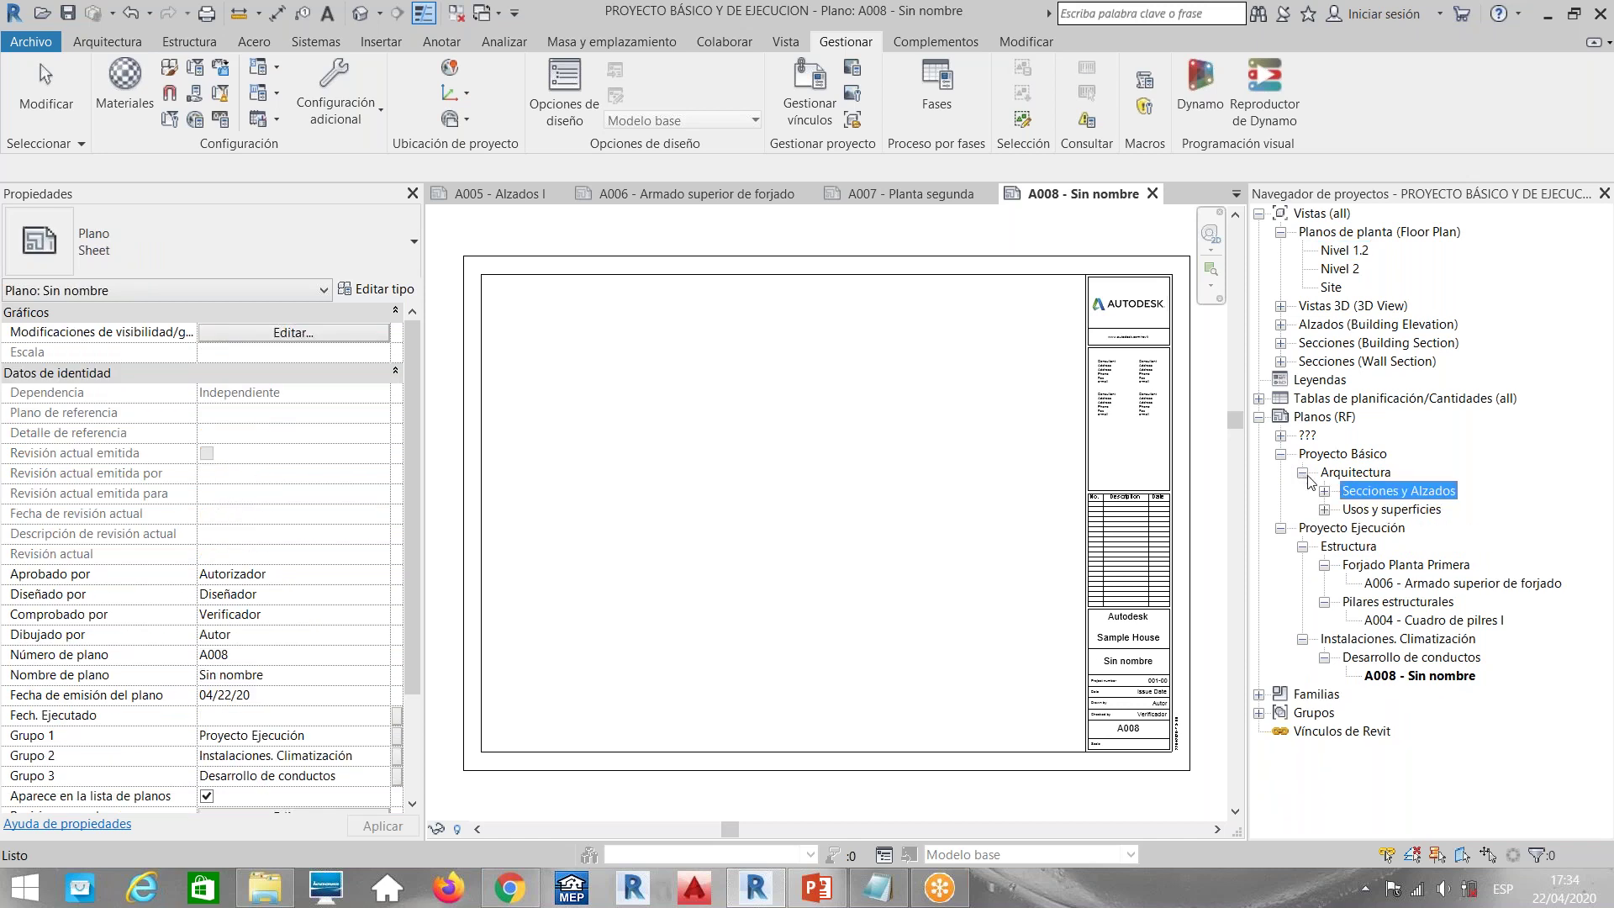
click(1302, 473)
click(1303, 509)
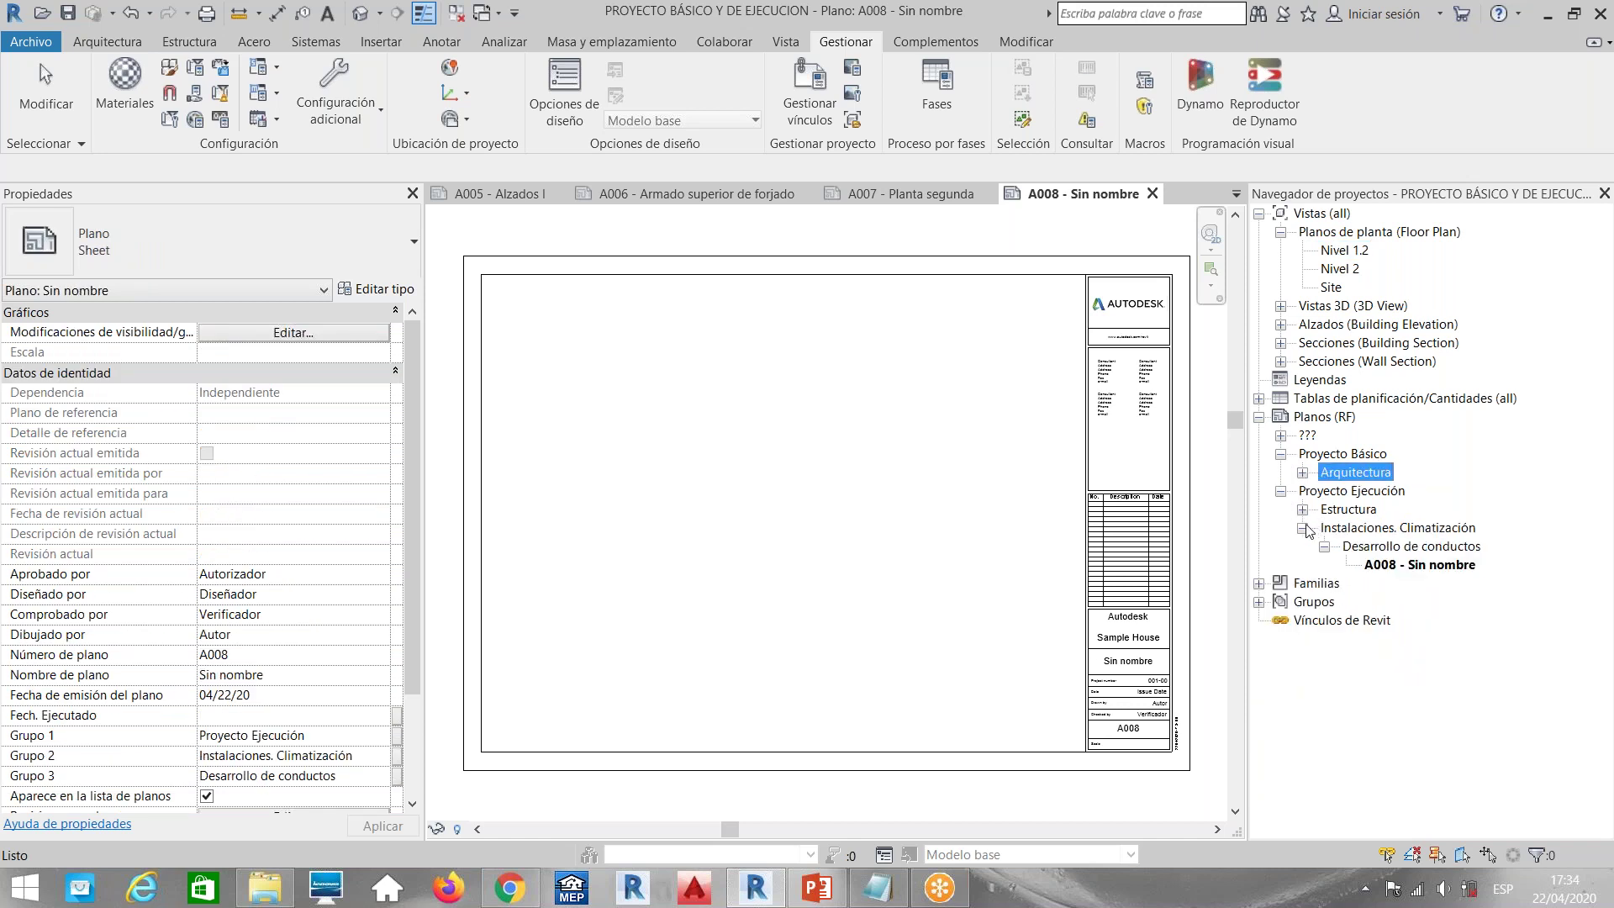
click(1302, 528)
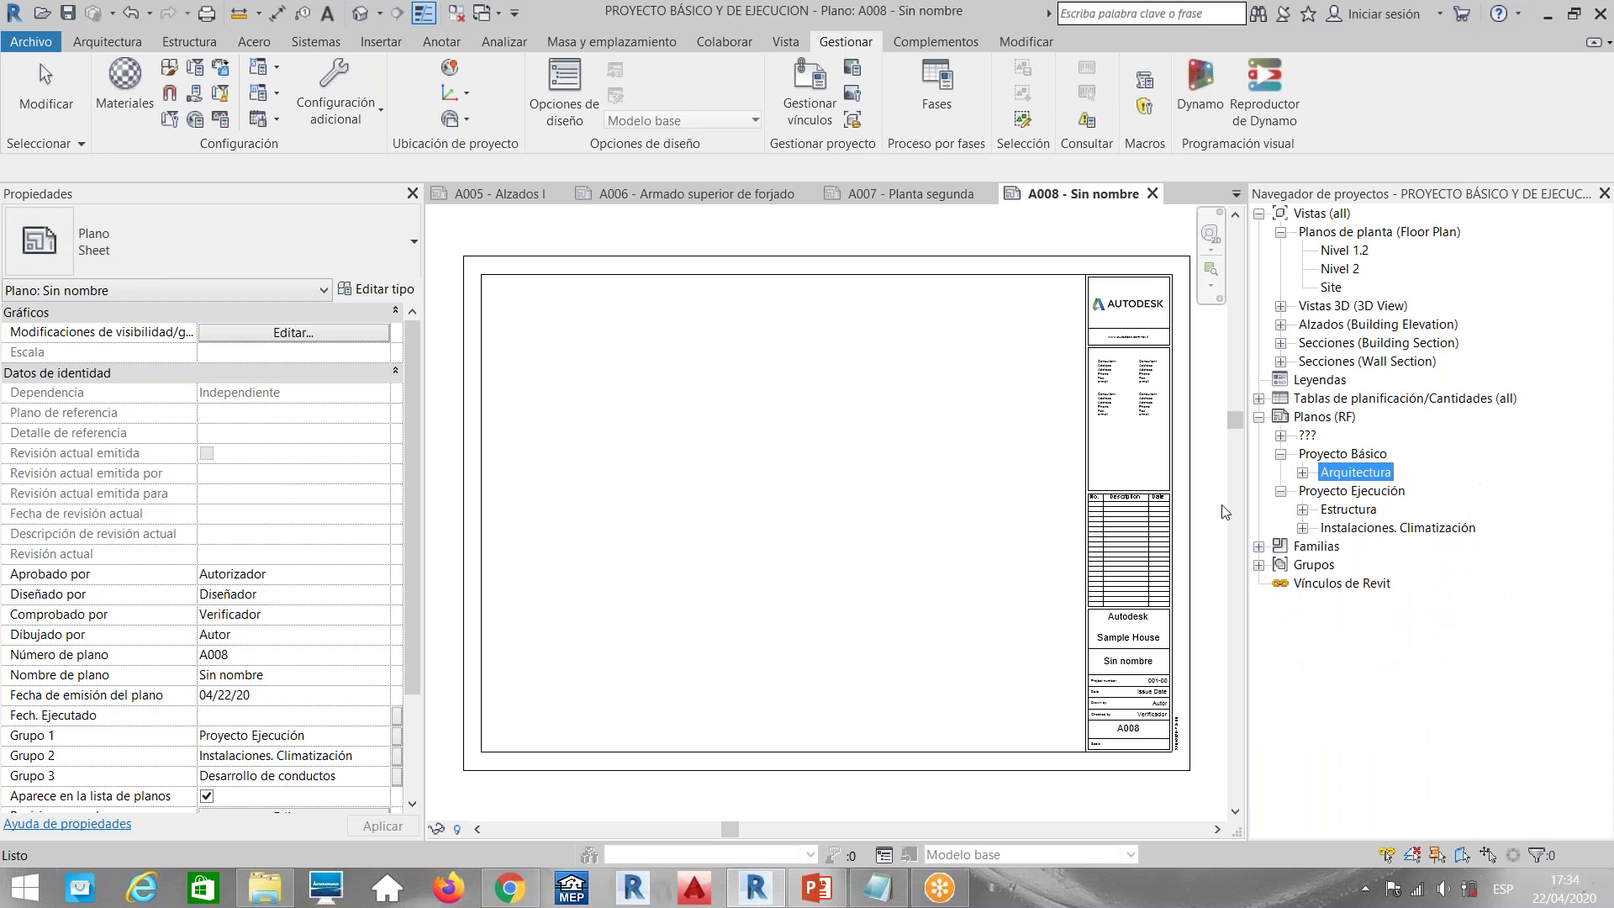
Set Grupo 1 of the Nivel 1.2 floor plan to "Proyecto Básico" and Grupo 2 to "Arquitectura"
right_click(1329, 239)
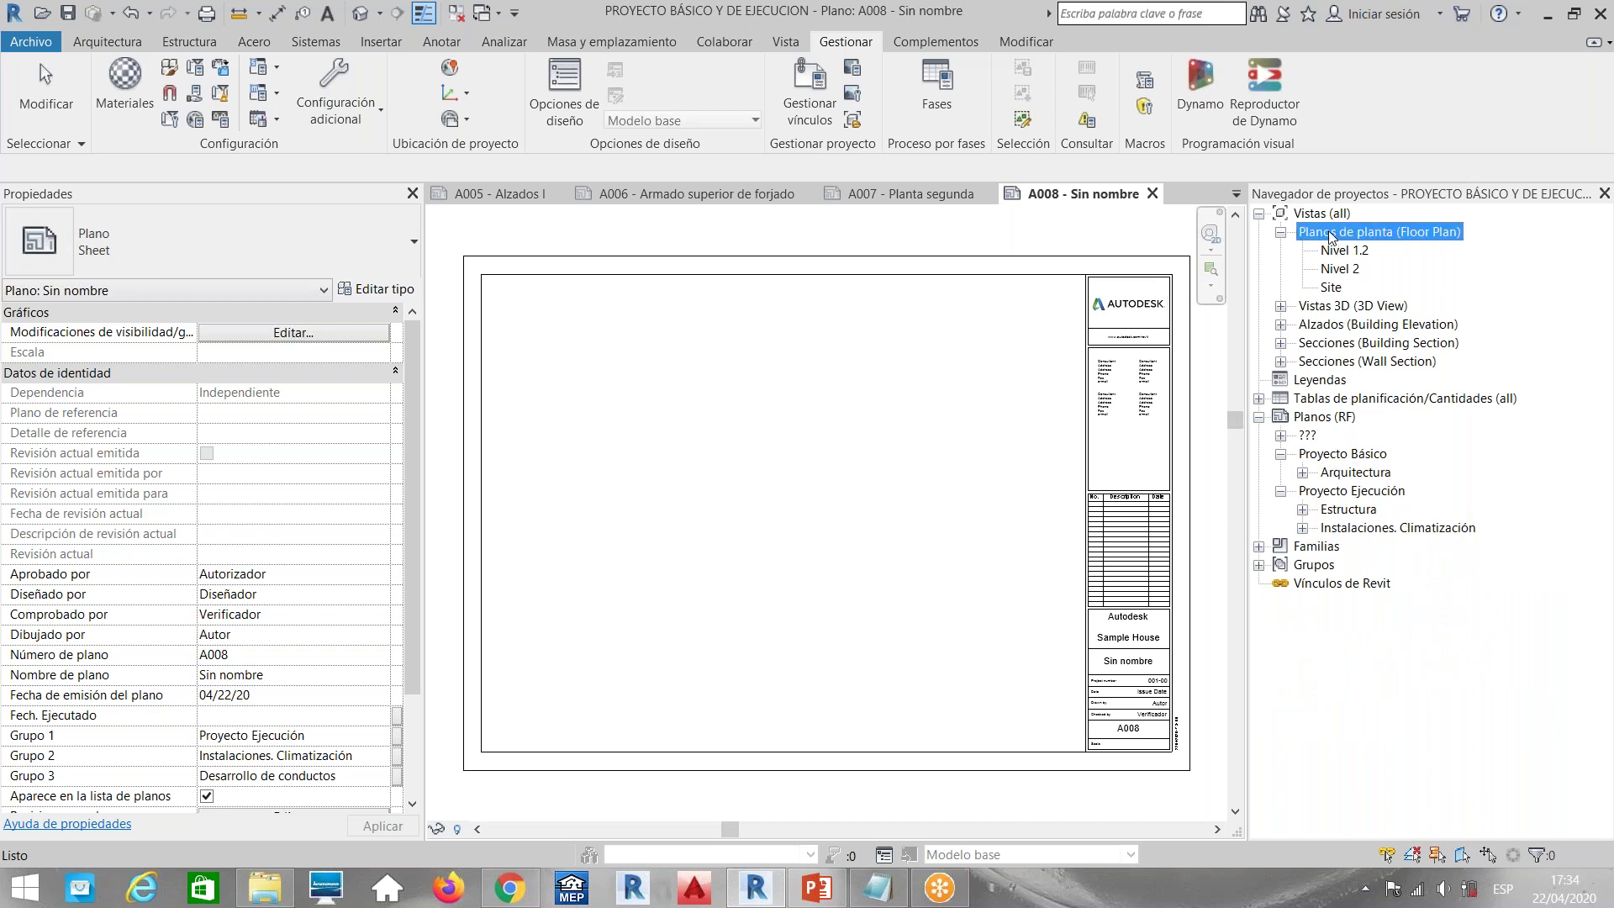
click(1337, 251)
click(1344, 250)
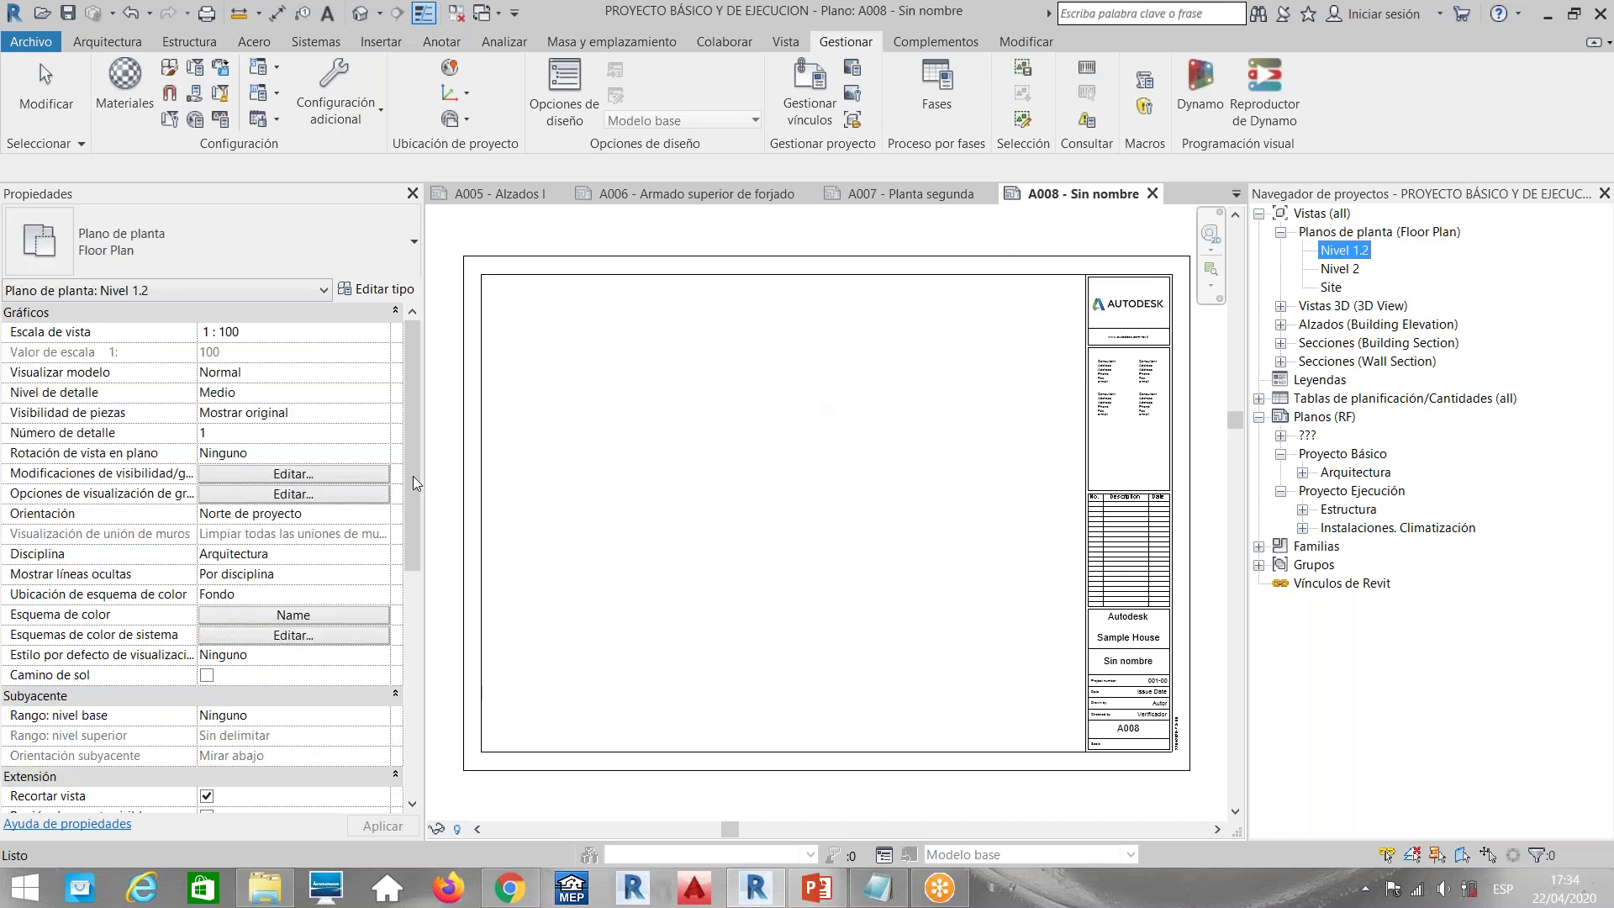
drag(414, 502, 377, 704)
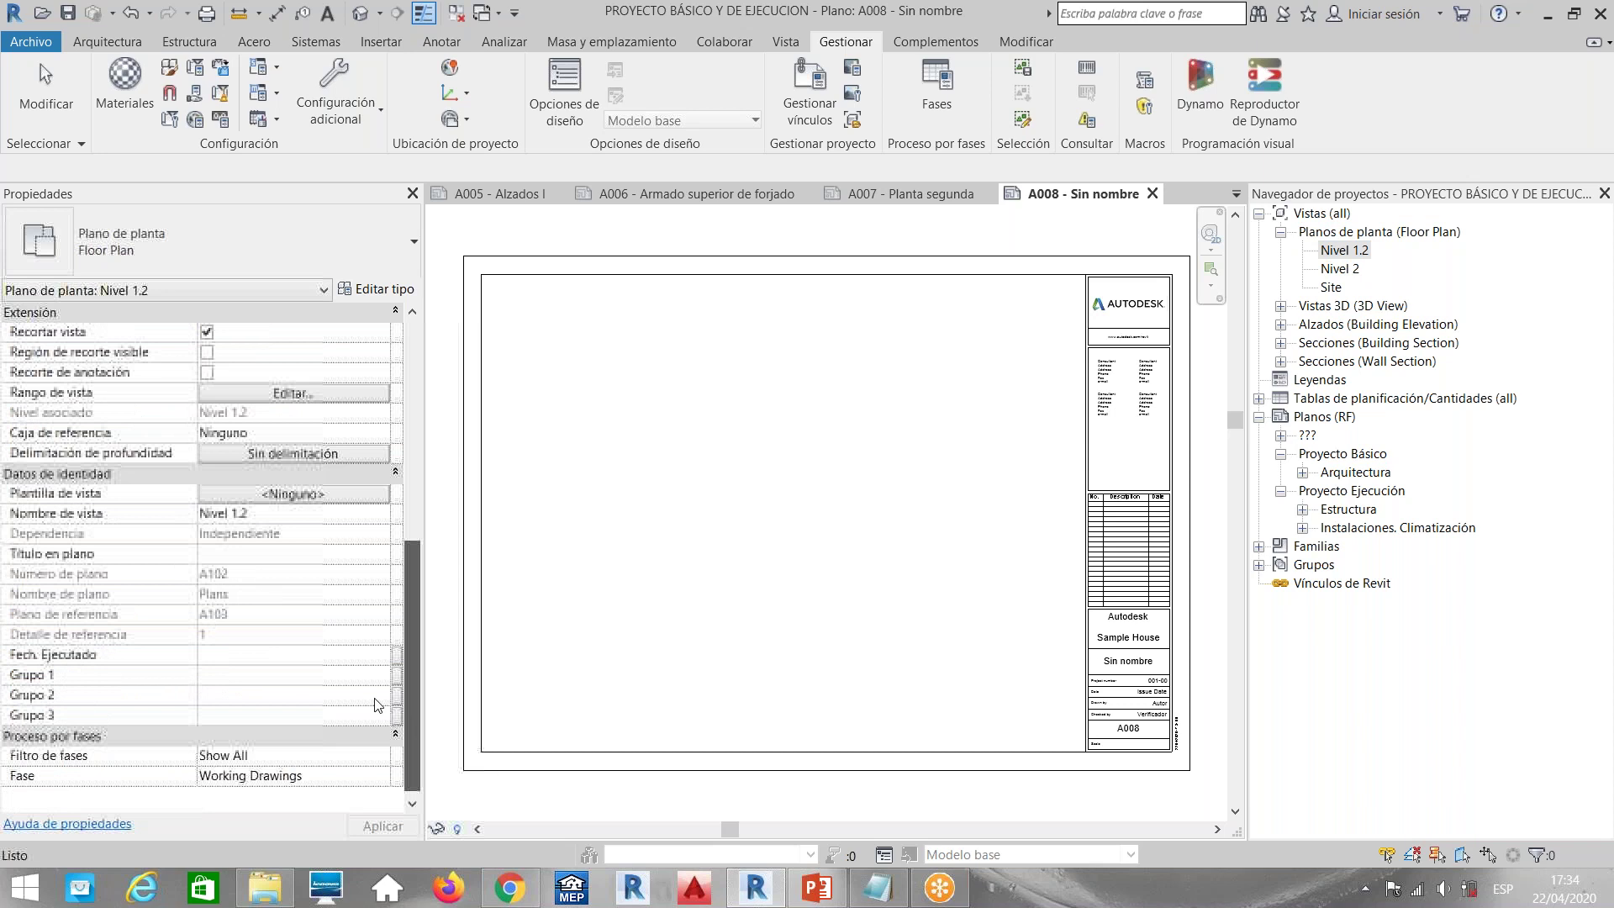
click(329, 675)
text(Proy)
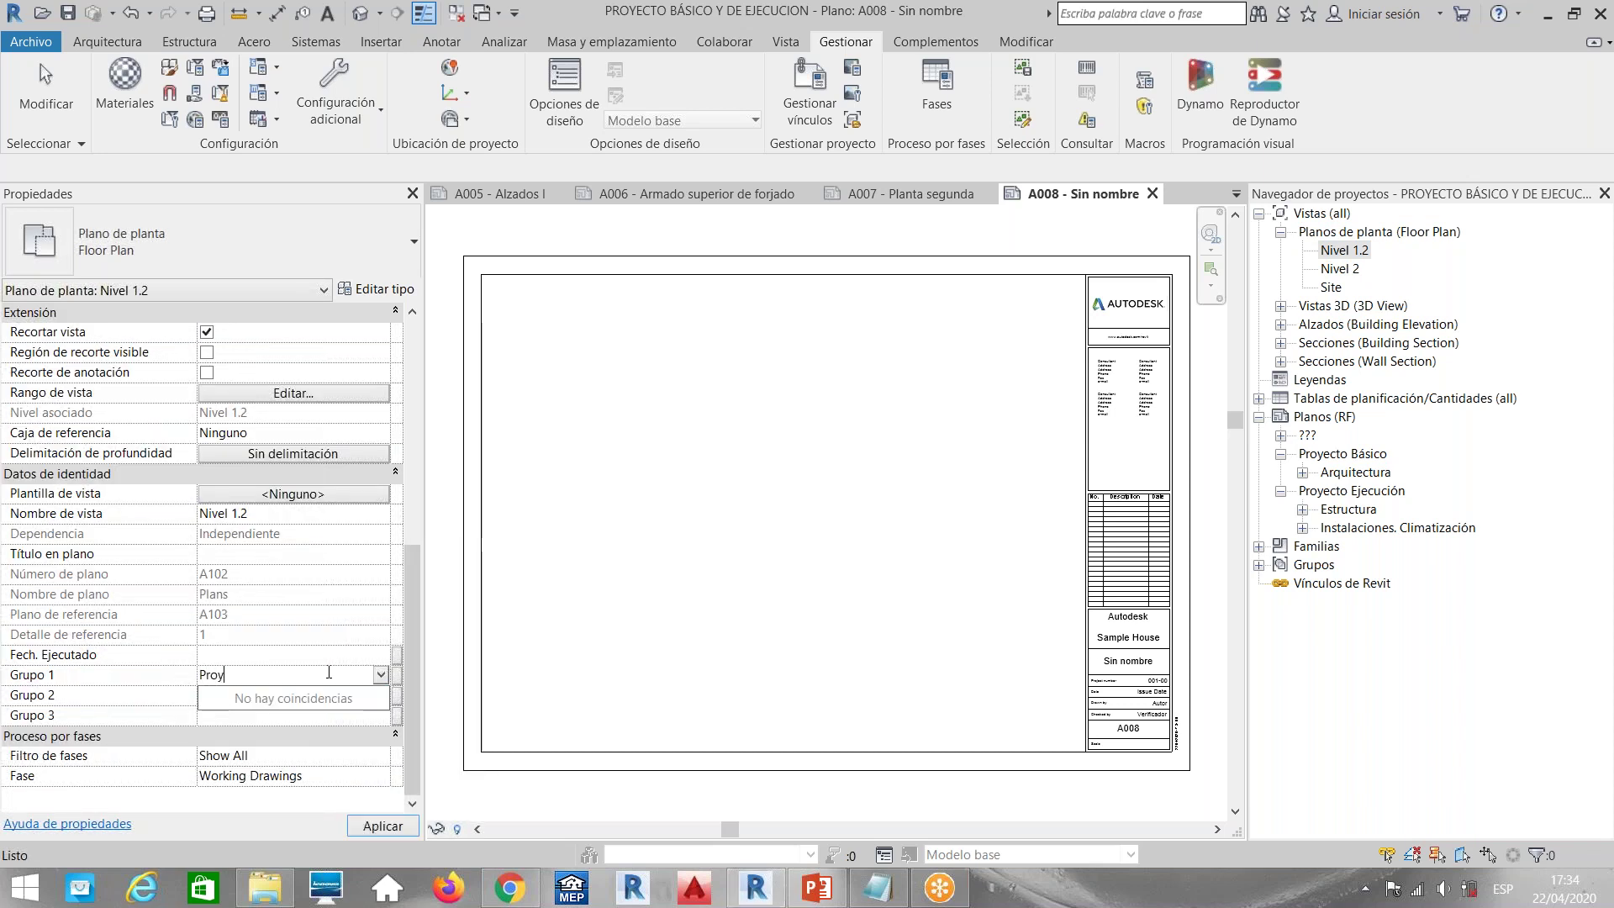
text(ecto Básico)
click(289, 697)
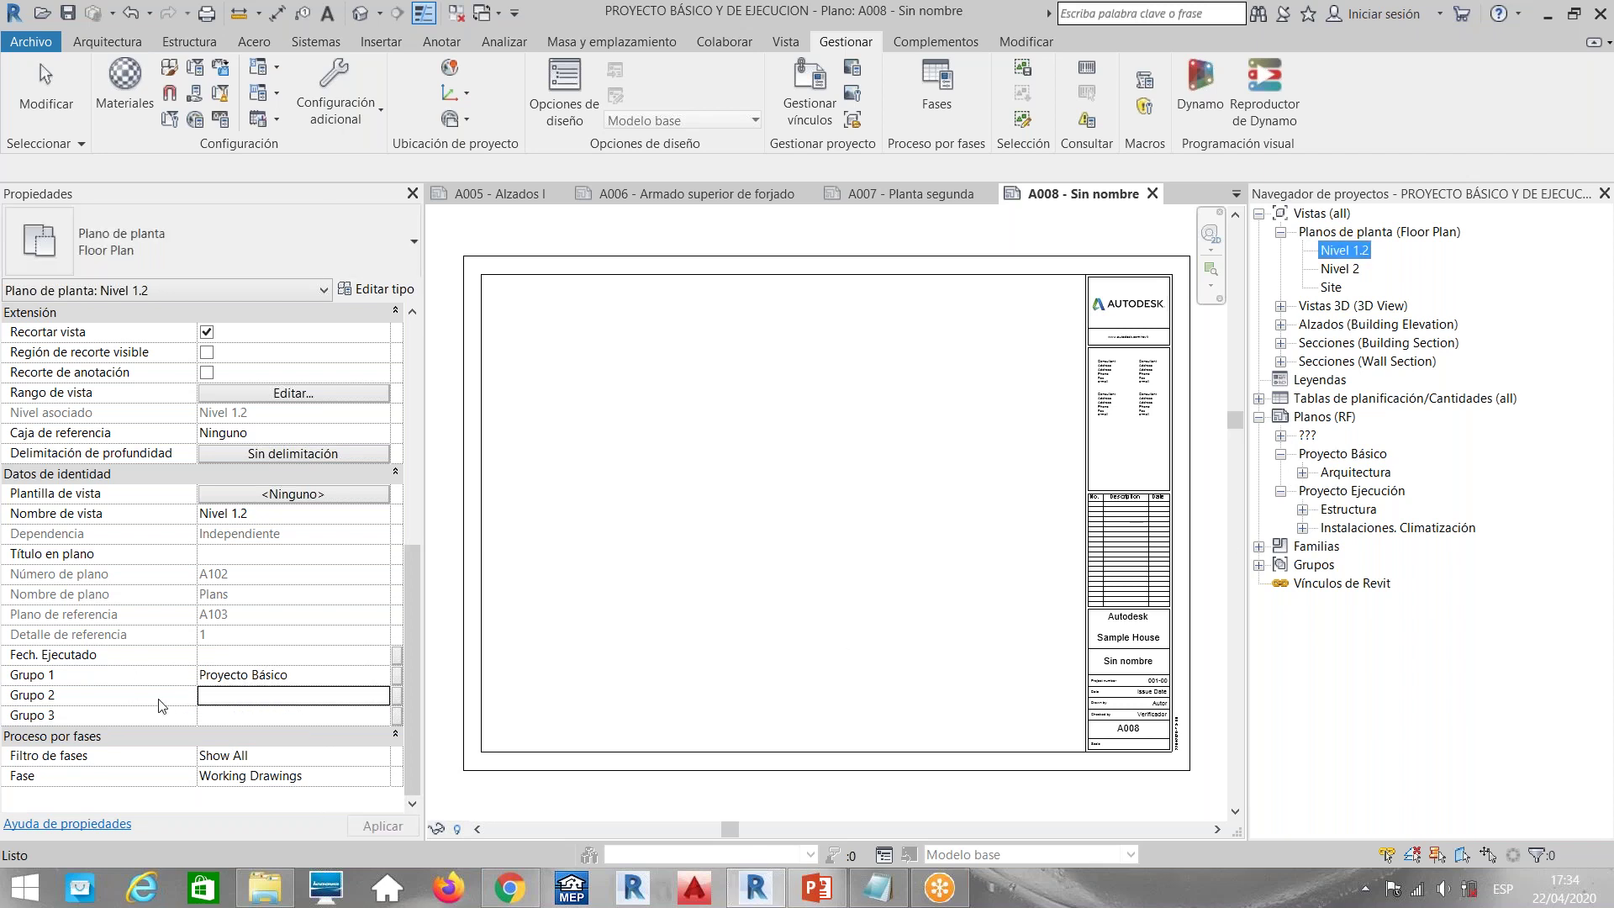
text(Arquitec)
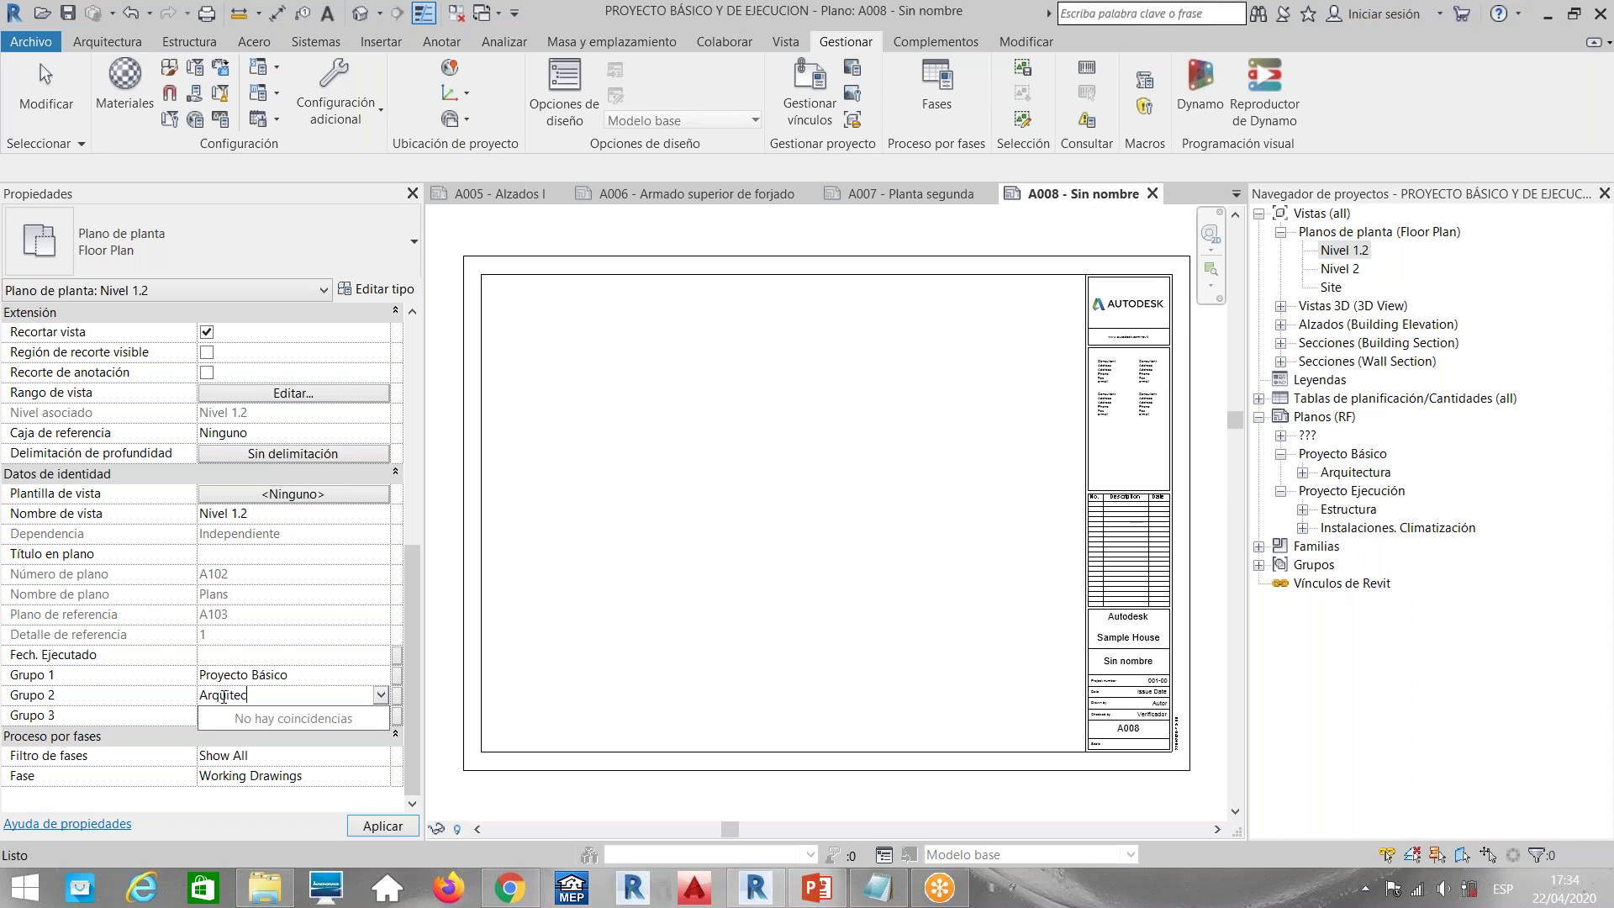
text(tura)
Set Grupo 3 of the Nivel 1.2 floor plan to "Usos y superficie" and open that view
click(249, 716)
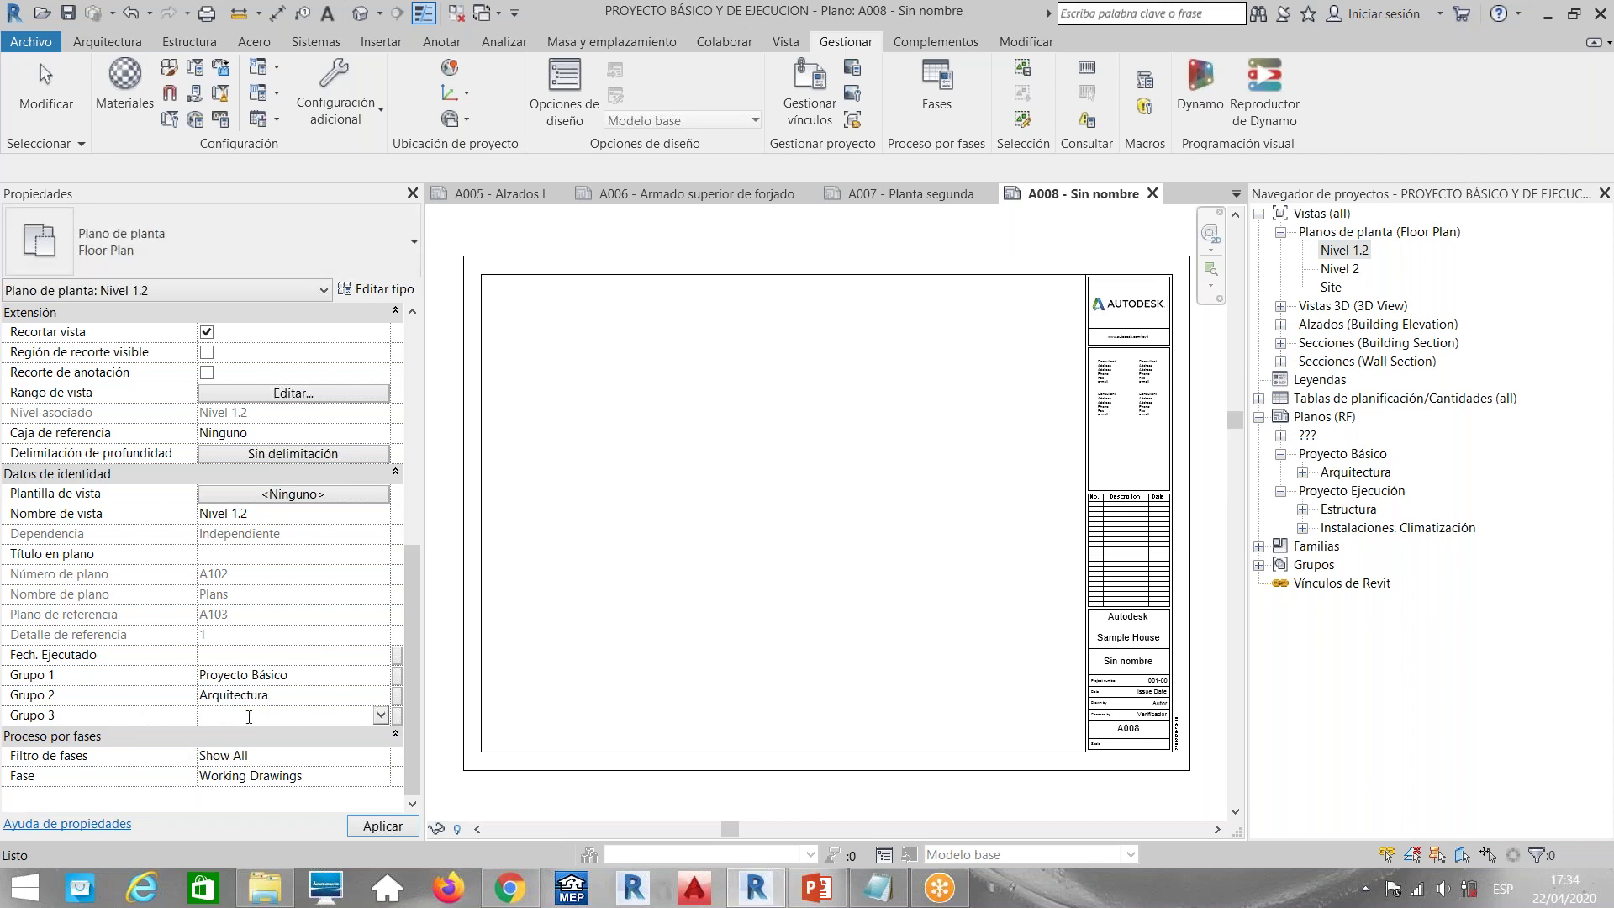
text(Usos y superfi)
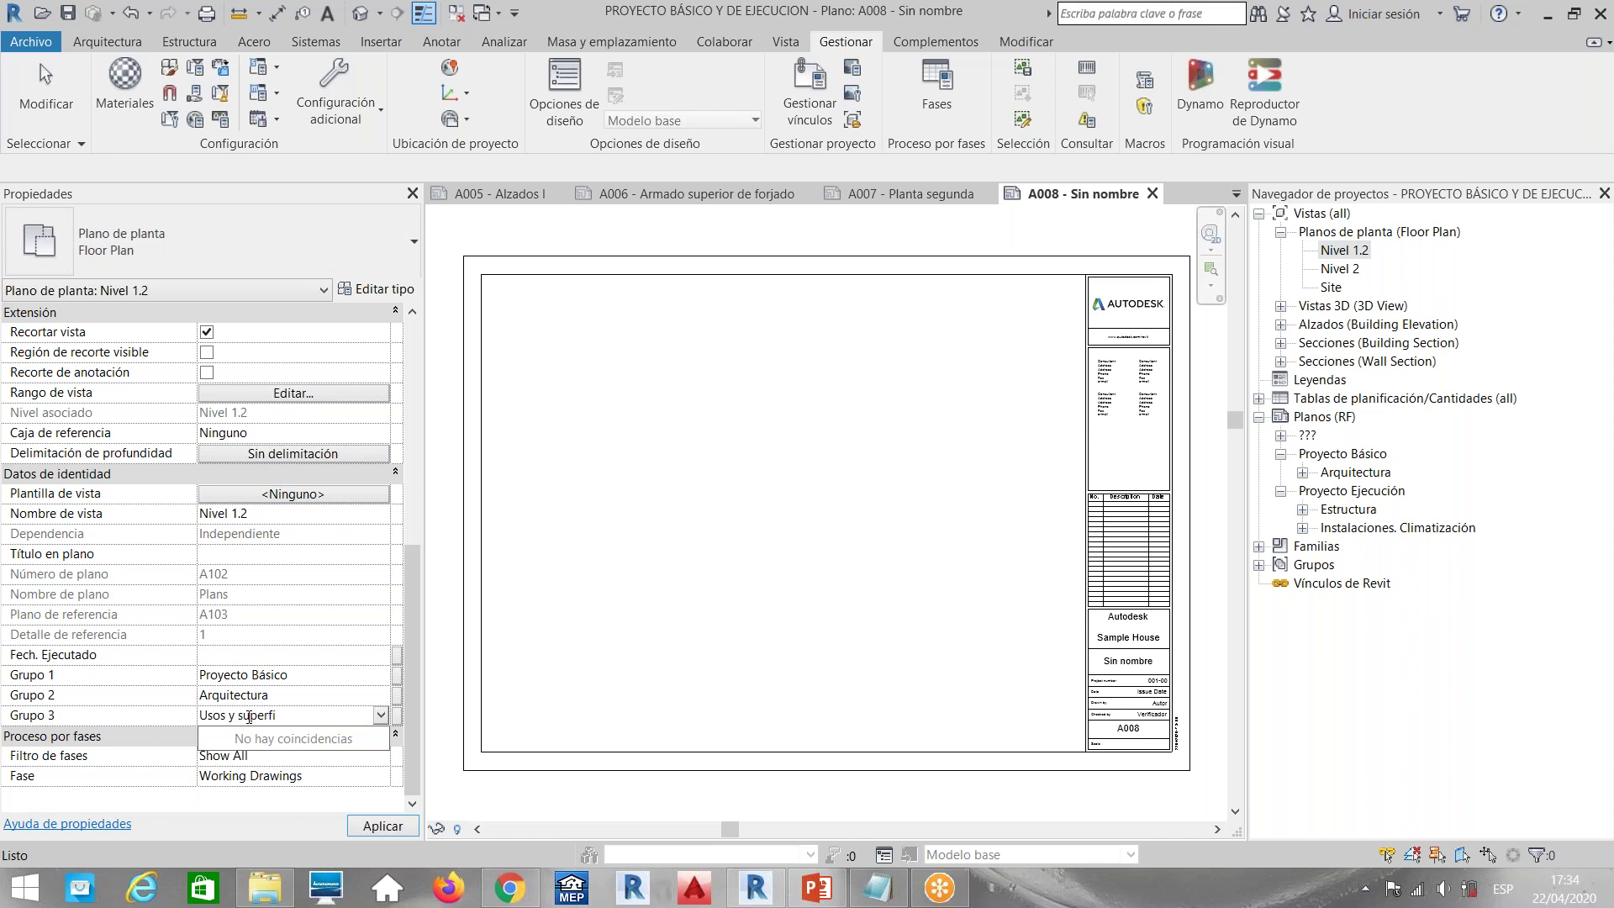
text(cie)
click(1347, 251)
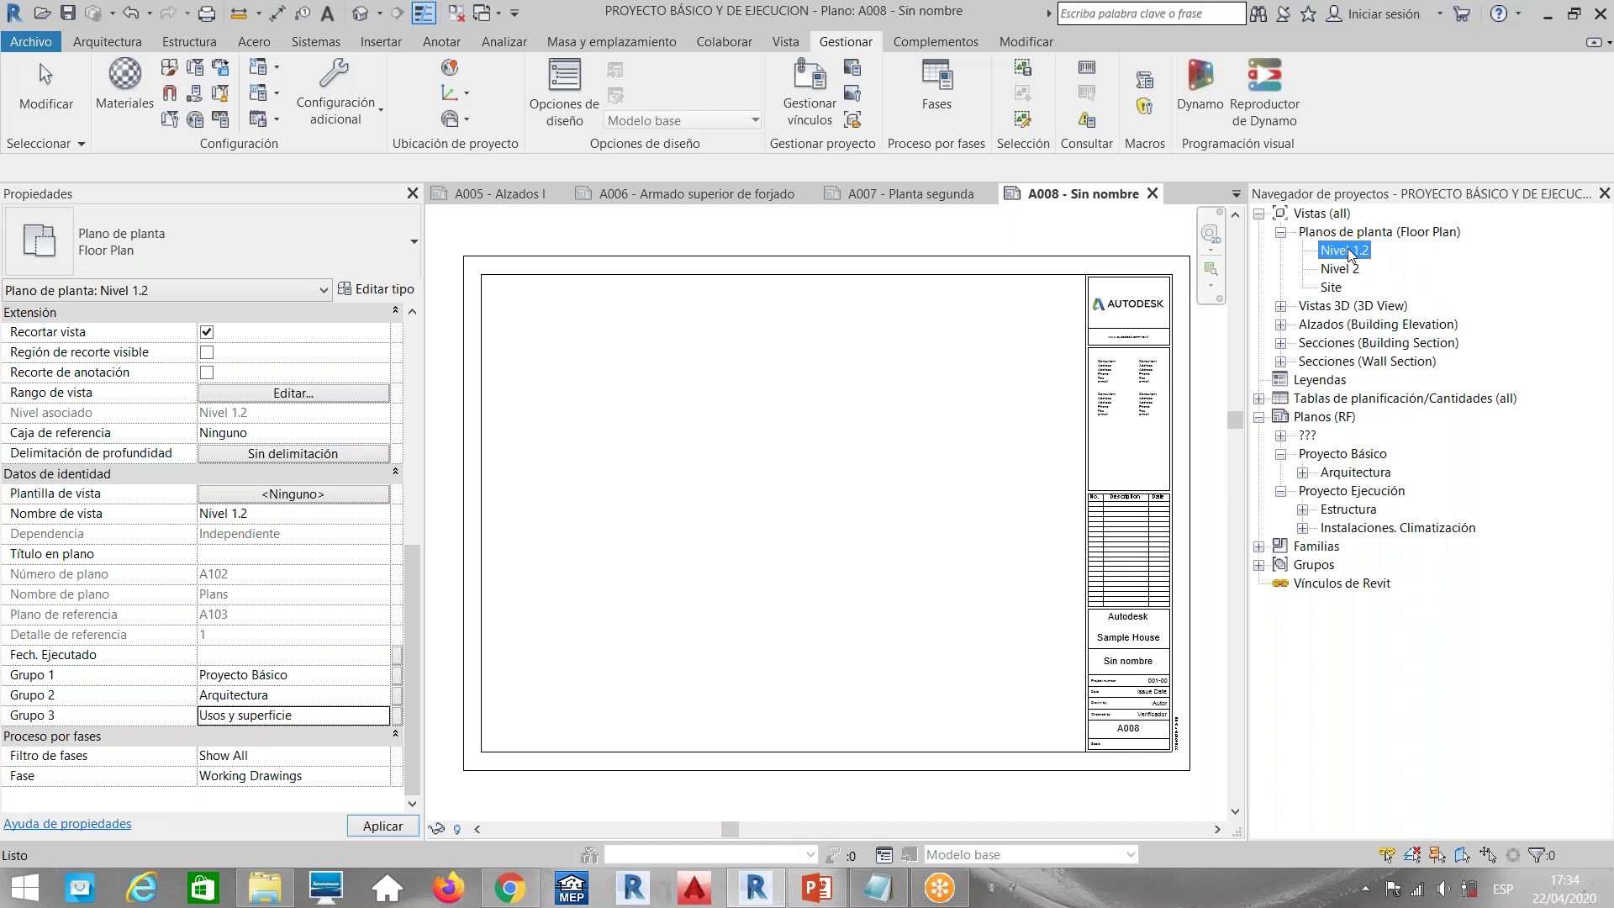
double_click(1345, 250)
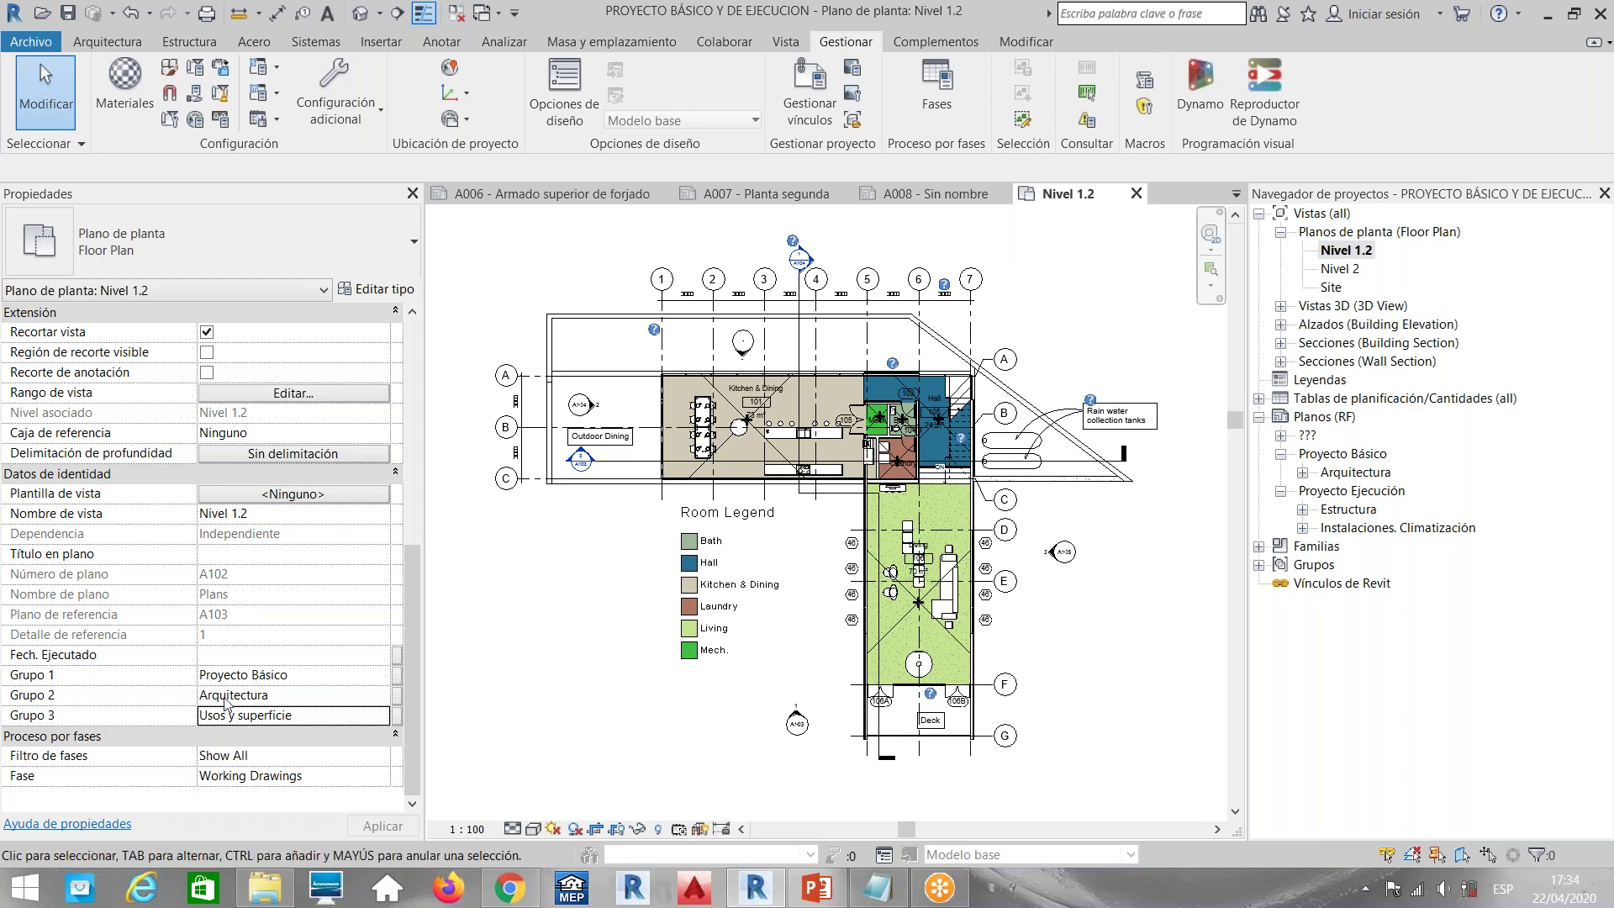
Open the Nivel 2 floor plan and set its Grupo 1 to "Proyecto de EjECUCIÓN"
click(1343, 269)
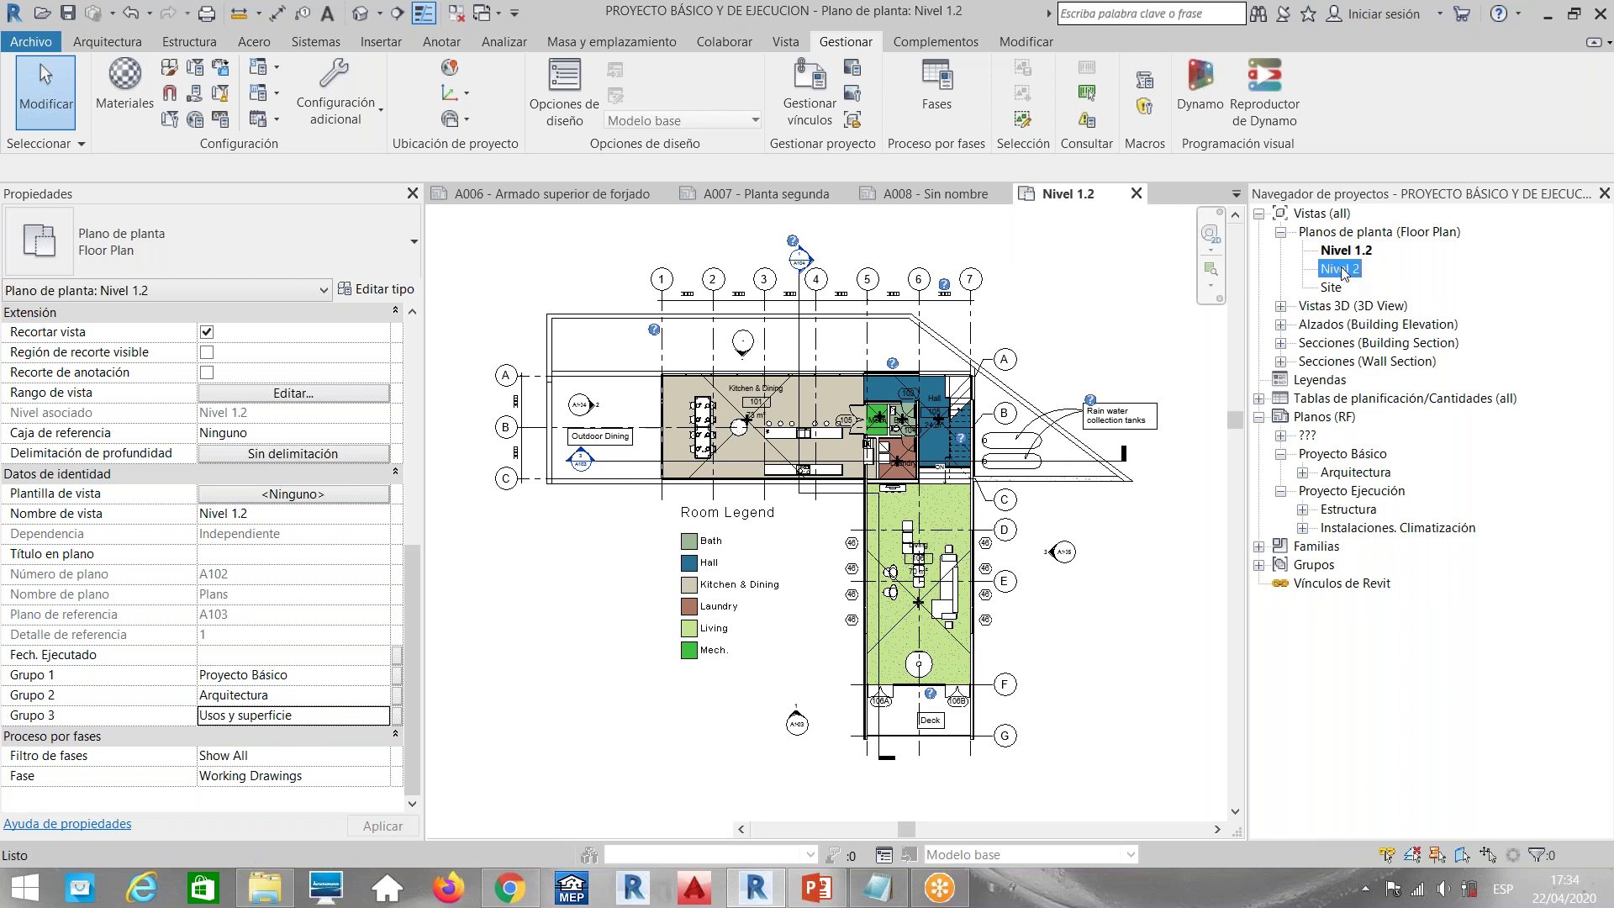
double_click(1341, 269)
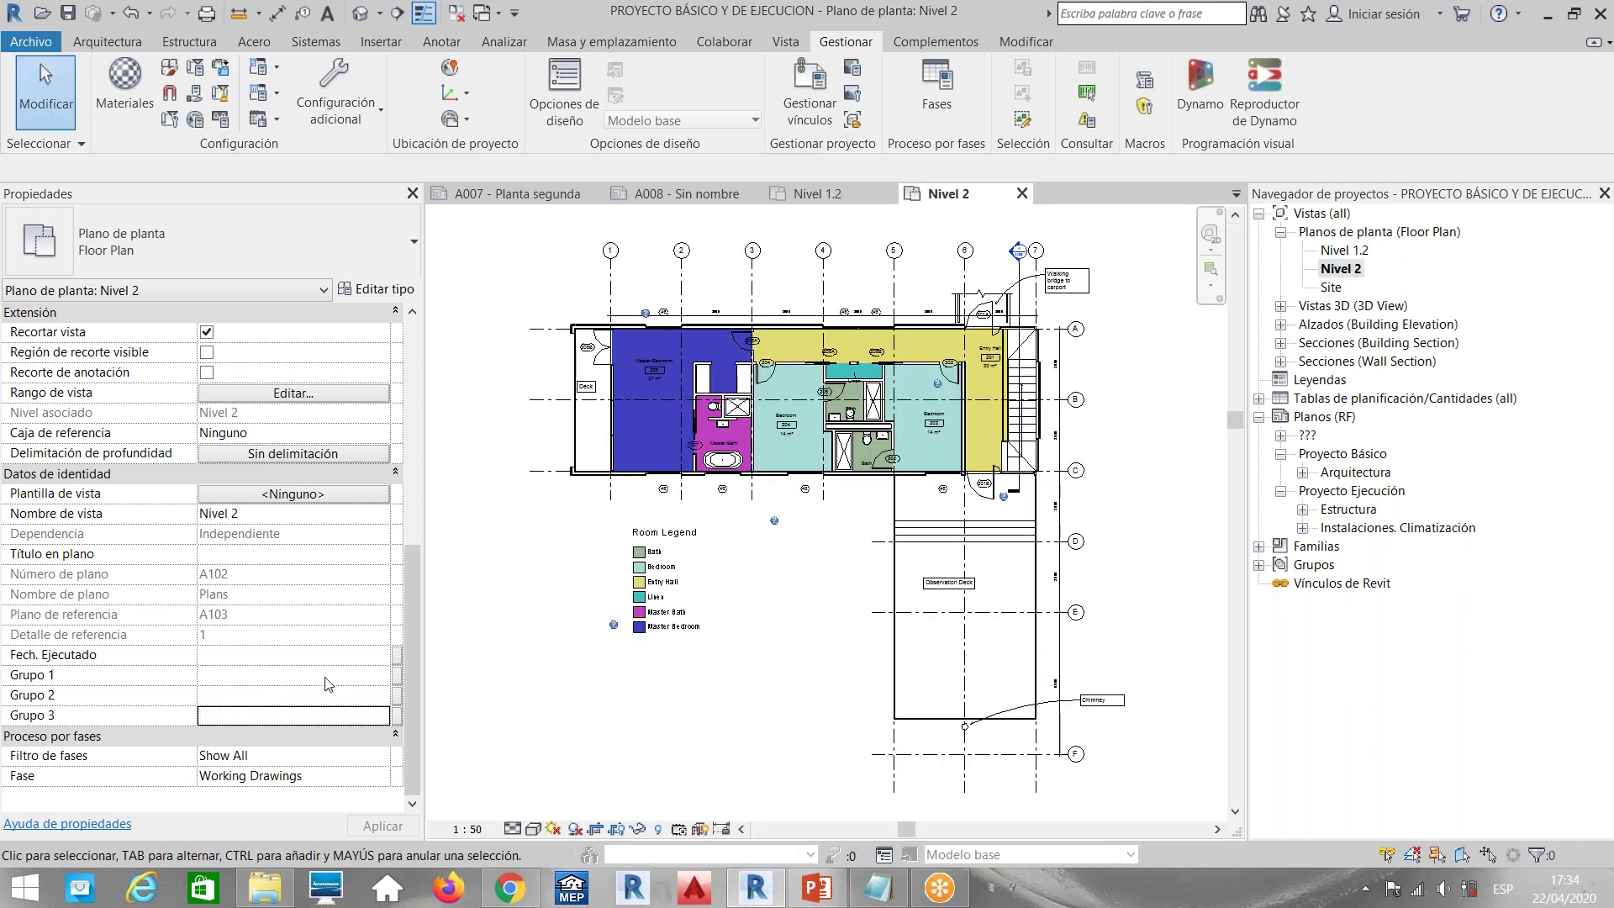
click(382, 675)
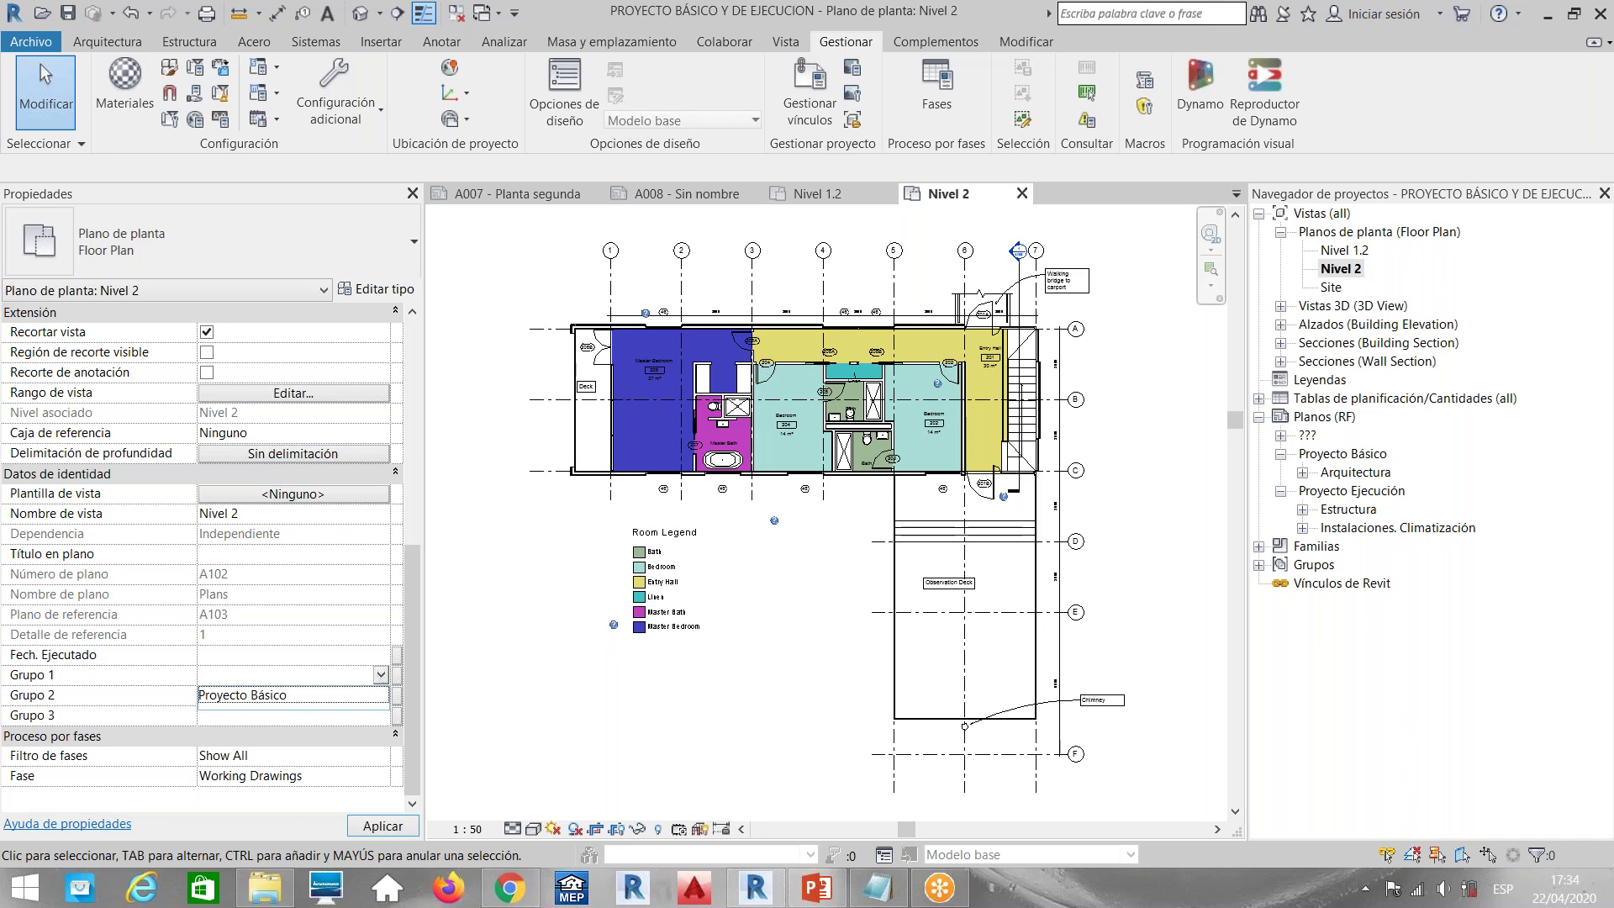
click(301, 677)
text(Proyecto de)
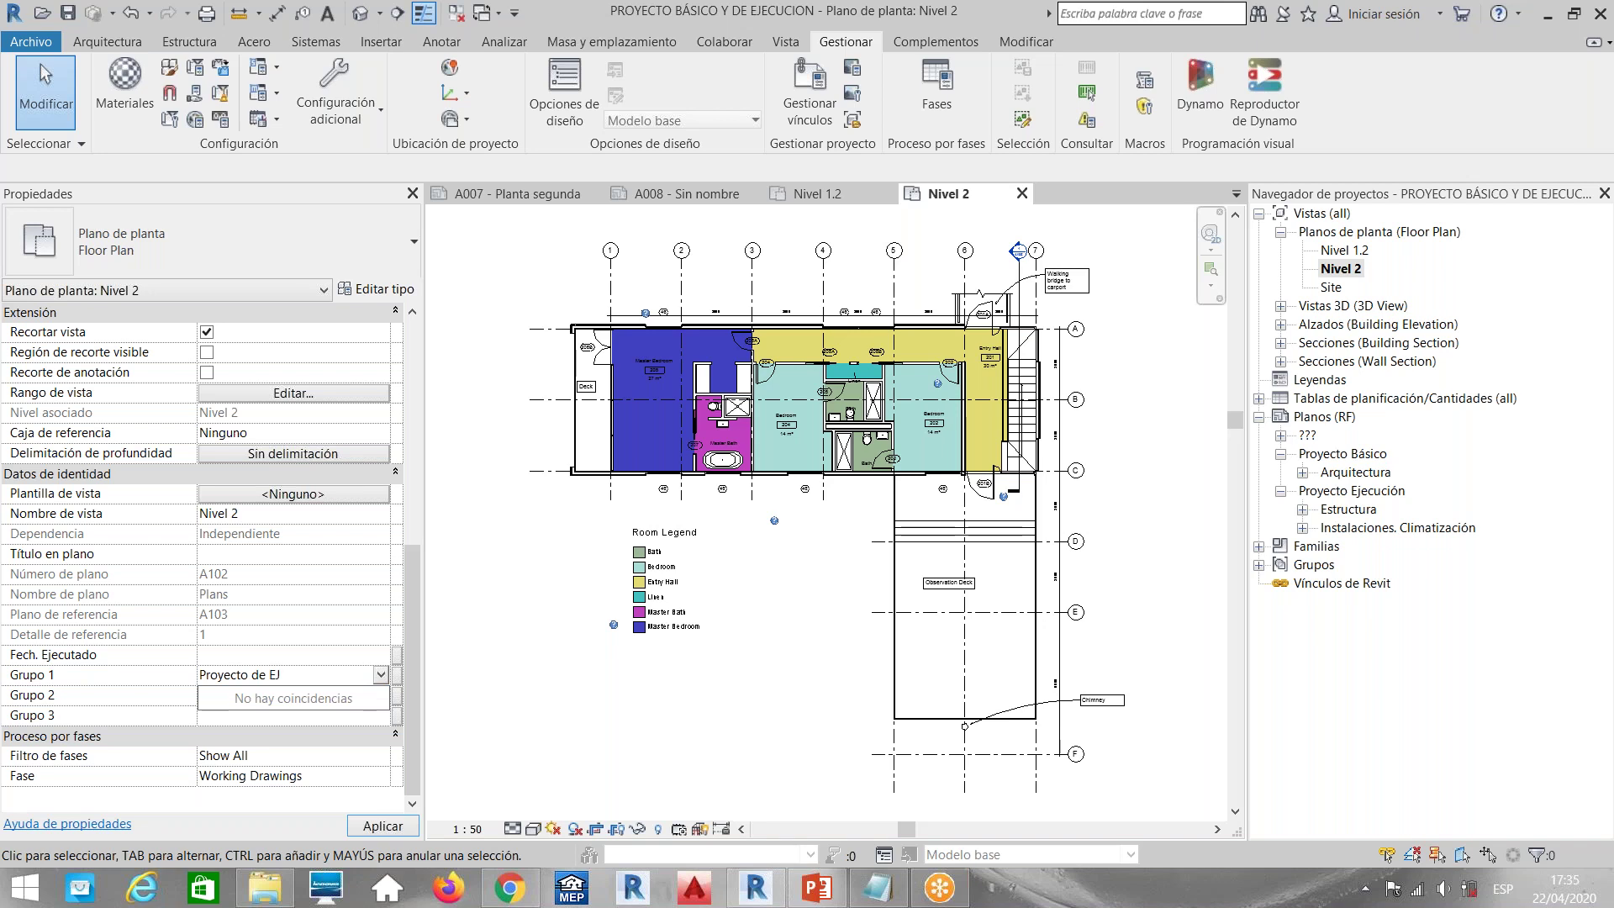
text( EjECUCIÓN)
Set Grupo 2 of the Nivel 2 floor plan to "Instalaciones . Climatización"
click(249, 695)
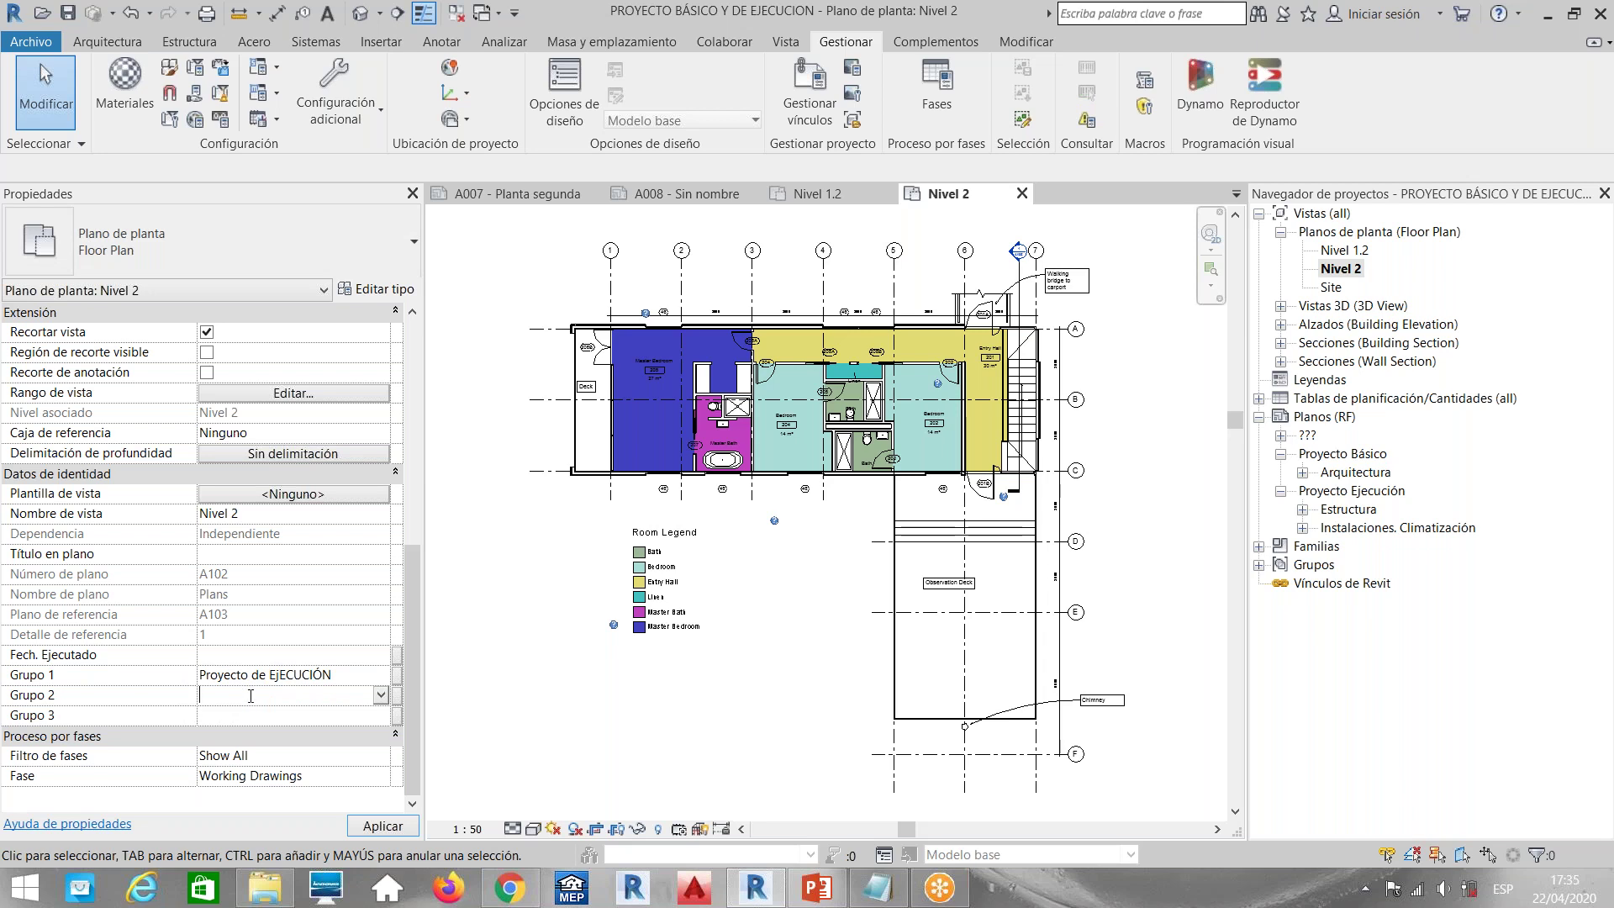
text(iNS)
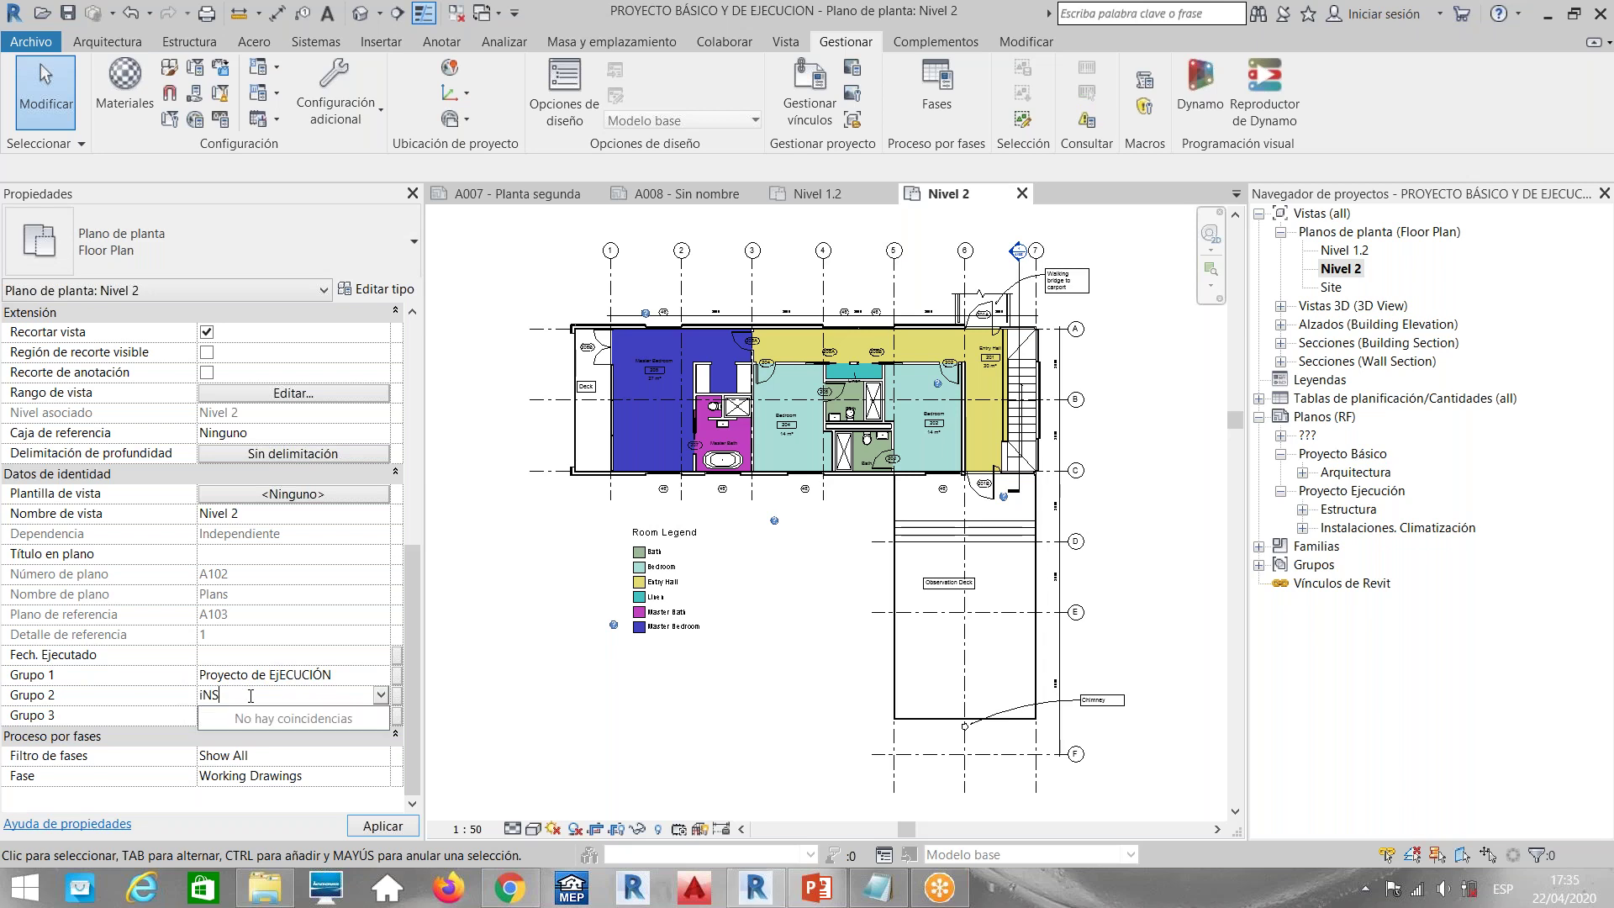
key(BackSpace)
key(BackSpace)
key(BackSpace)
text(Instalaciones . Climatización)
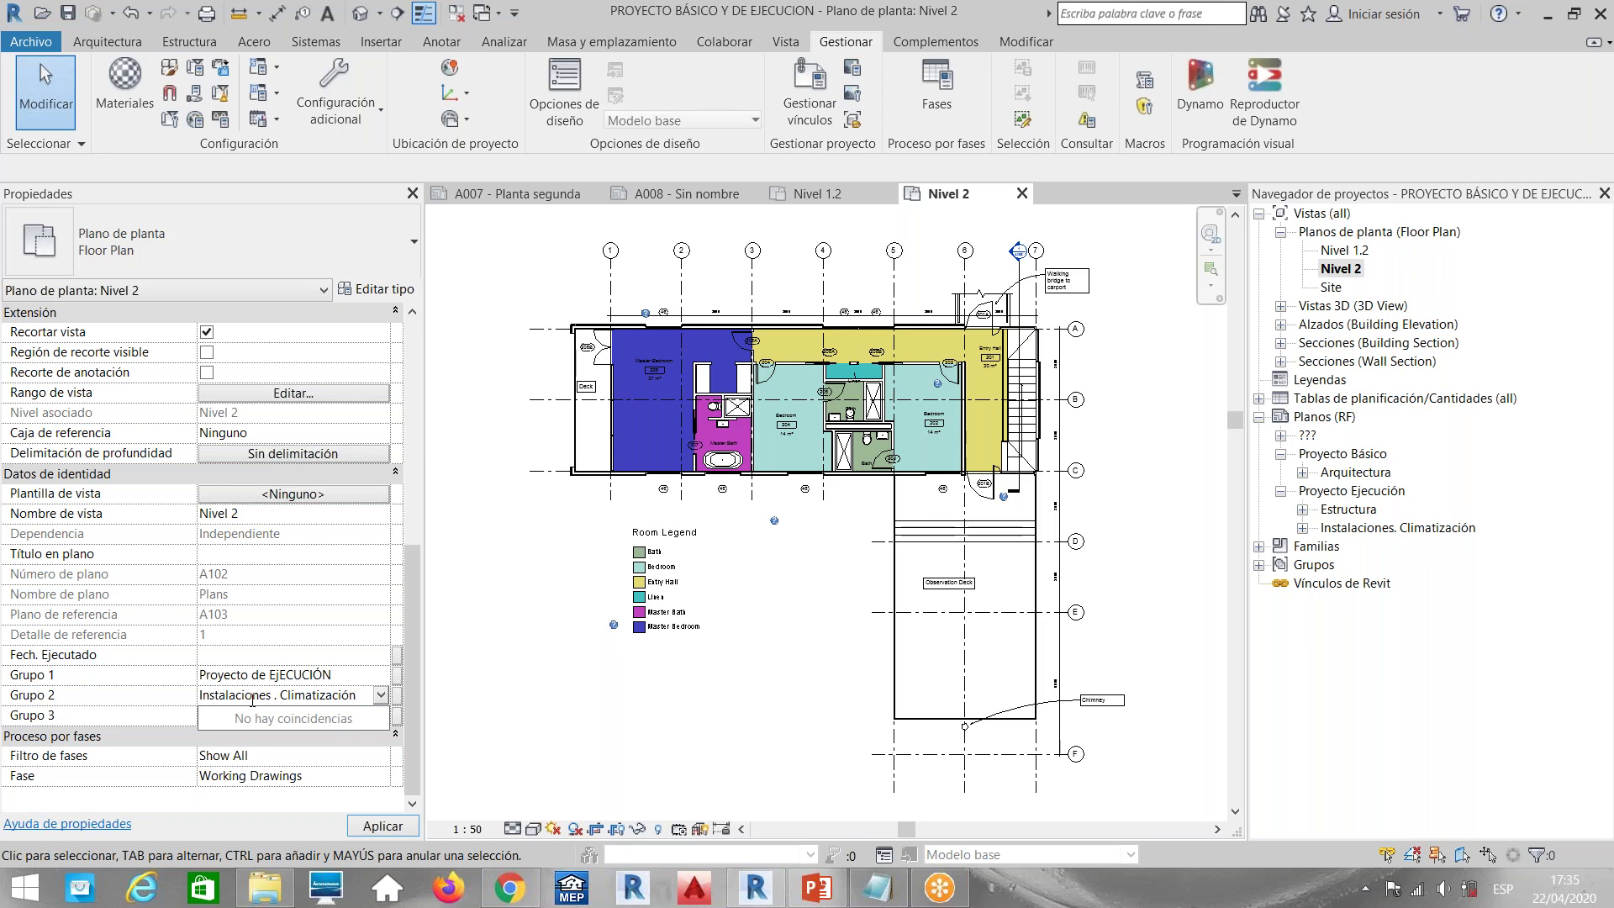
Set Grupo 3 of the Nivel 2 floor plan to "Desarrollo de conductos en techo" and apply the changes
click(275, 712)
text(D)
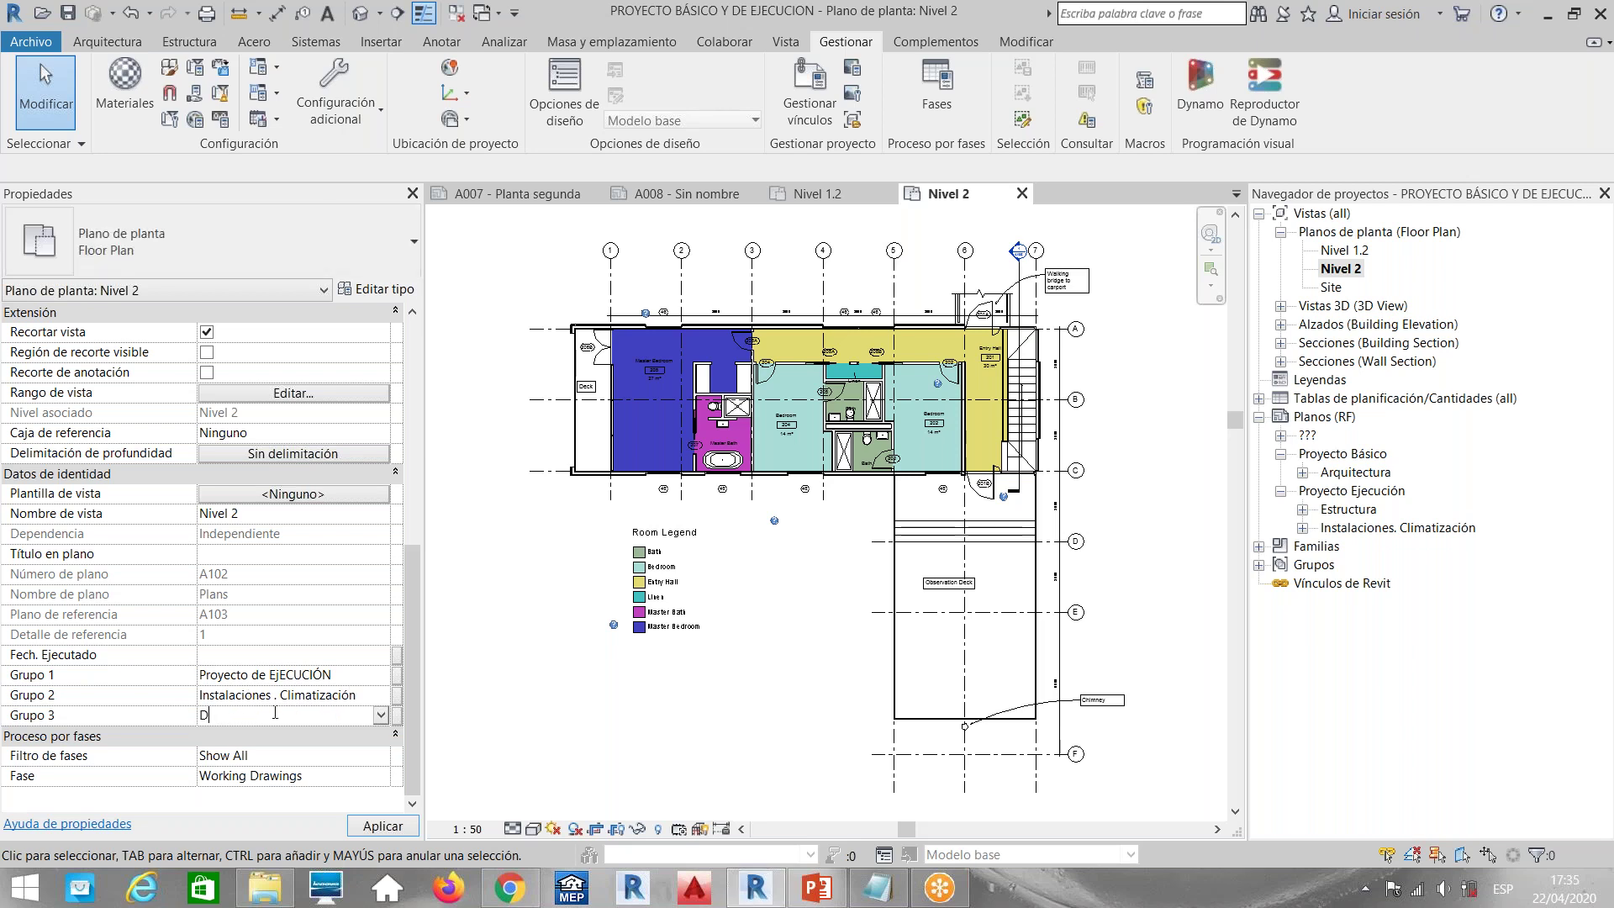
text(esarrollo )
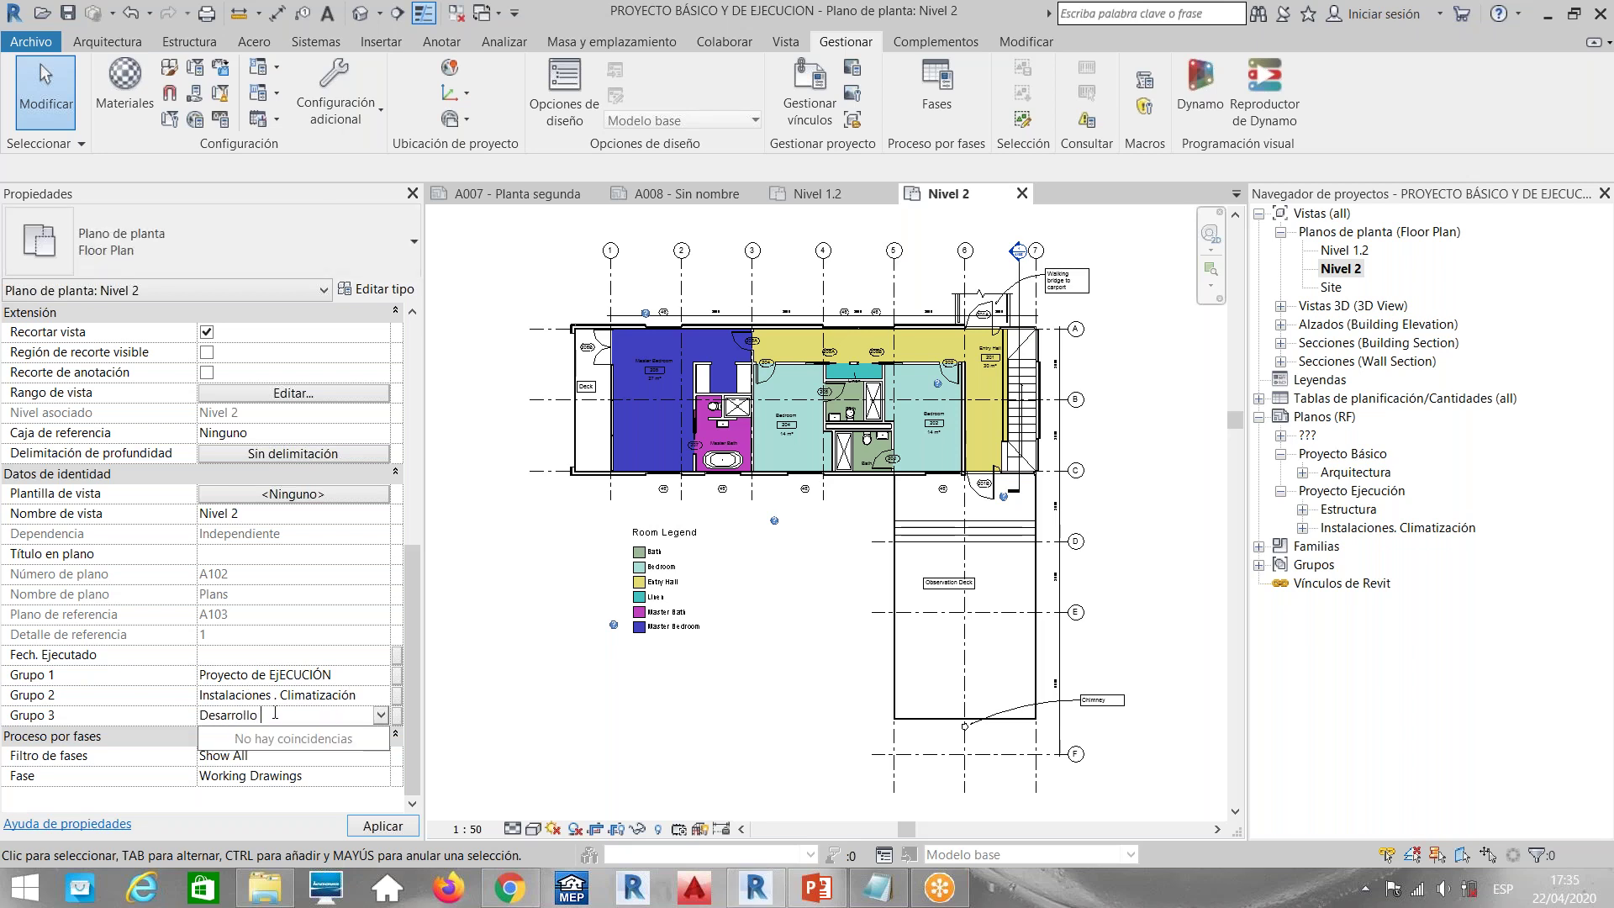
text(de techo de plan)
key(BackSpace)
key(BackSpace)
key(BackSpace)
key(BackSpace)
key(BackSpace)
key(BackSpace)
key(BackSpace)
key(BackSpace)
key(BackSpace)
key(BackSpace)
key(BackSpace)
key(BackSpace)
key(BackSpace)
key(BackSpace)
text(conductos en techo)
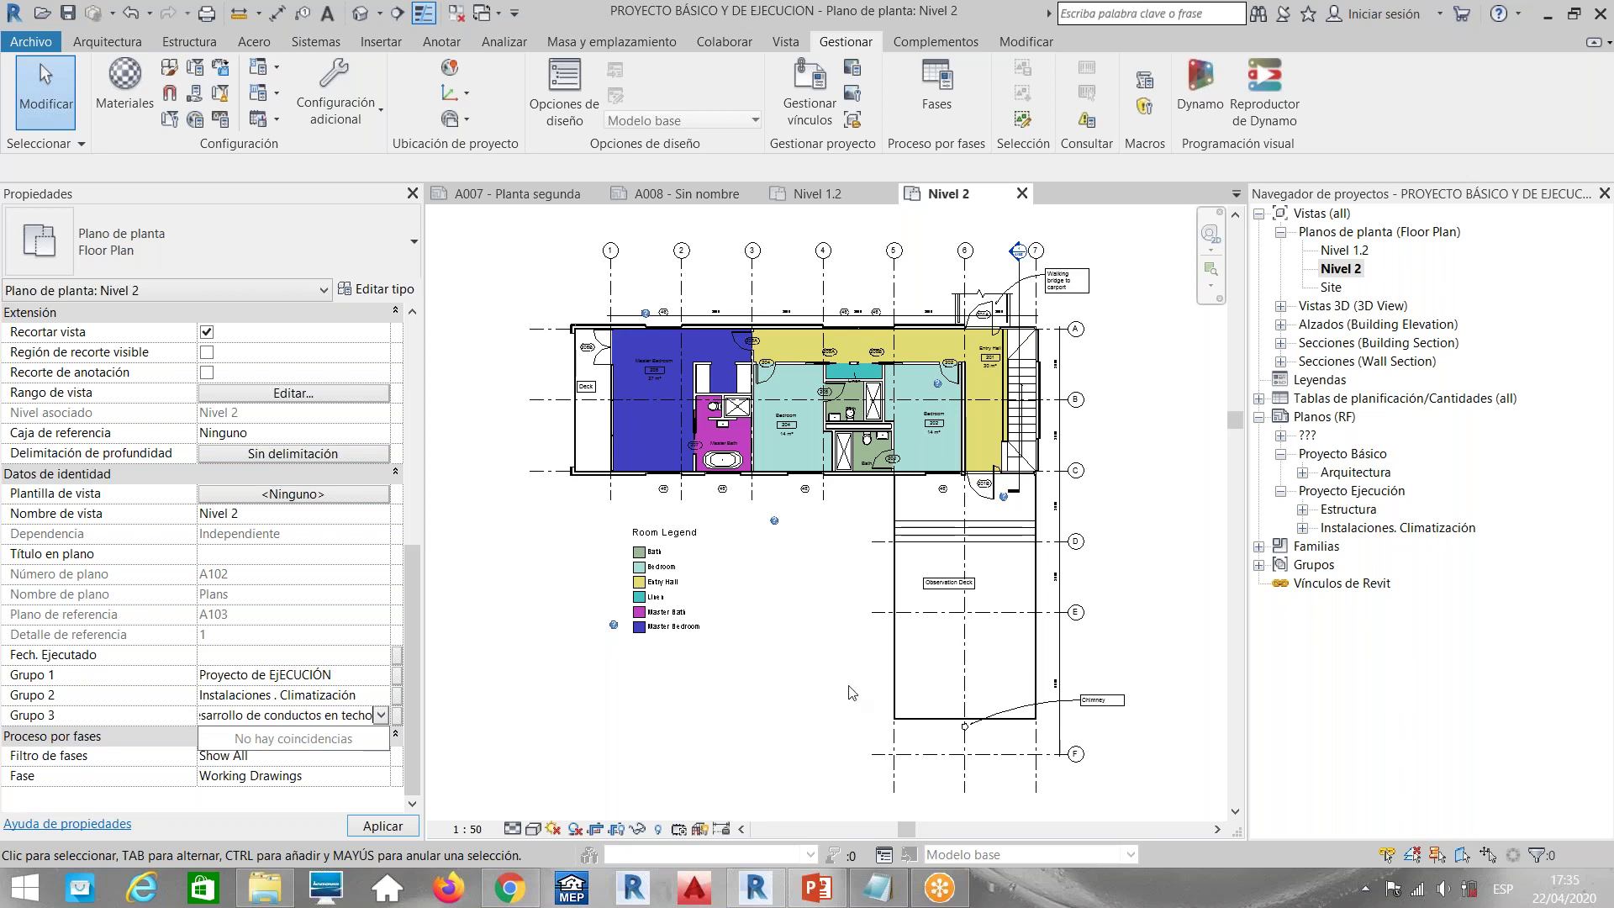
click(836, 667)
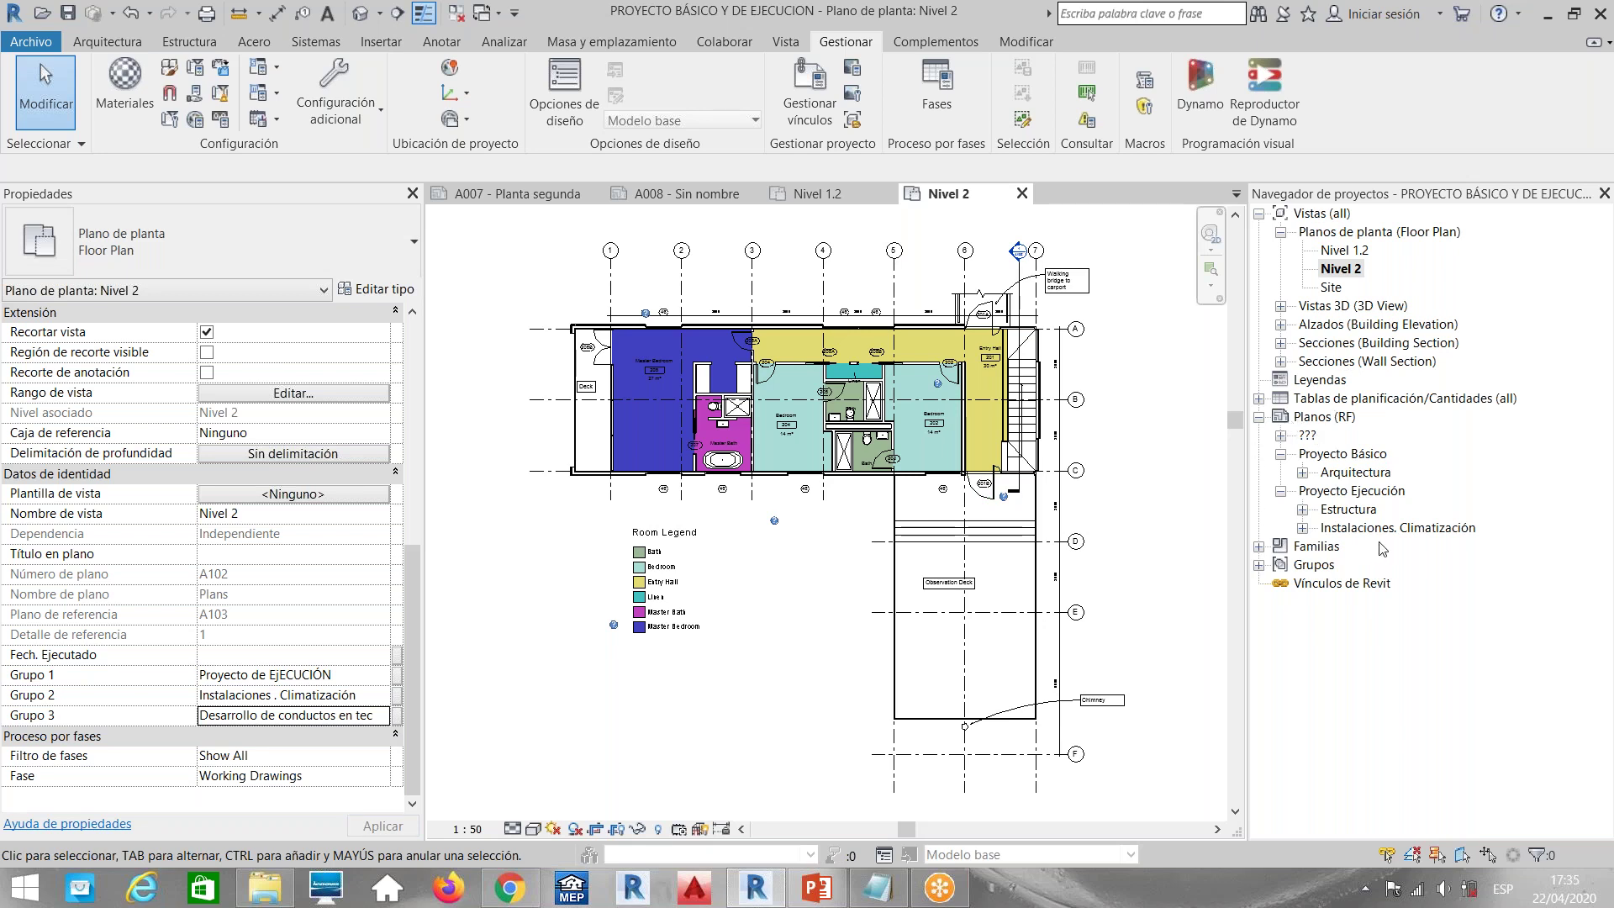
Open the browser organization settings from Vistas (all), check the sheet schemes and return to the view schemes
click(1328, 231)
click(1317, 215)
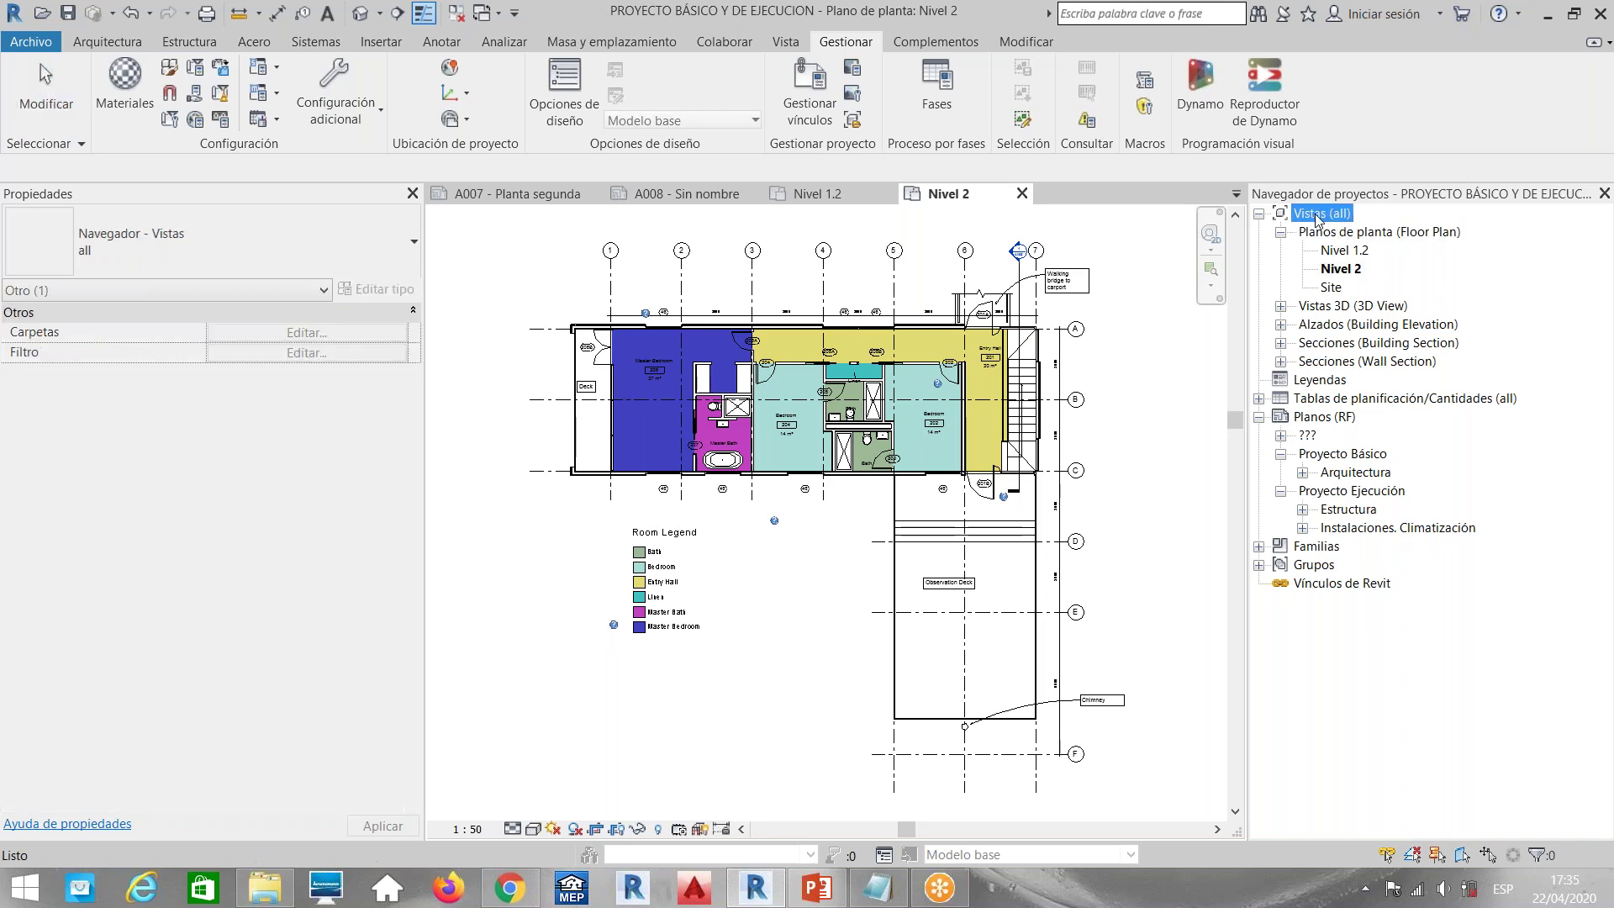
double_click(1318, 215)
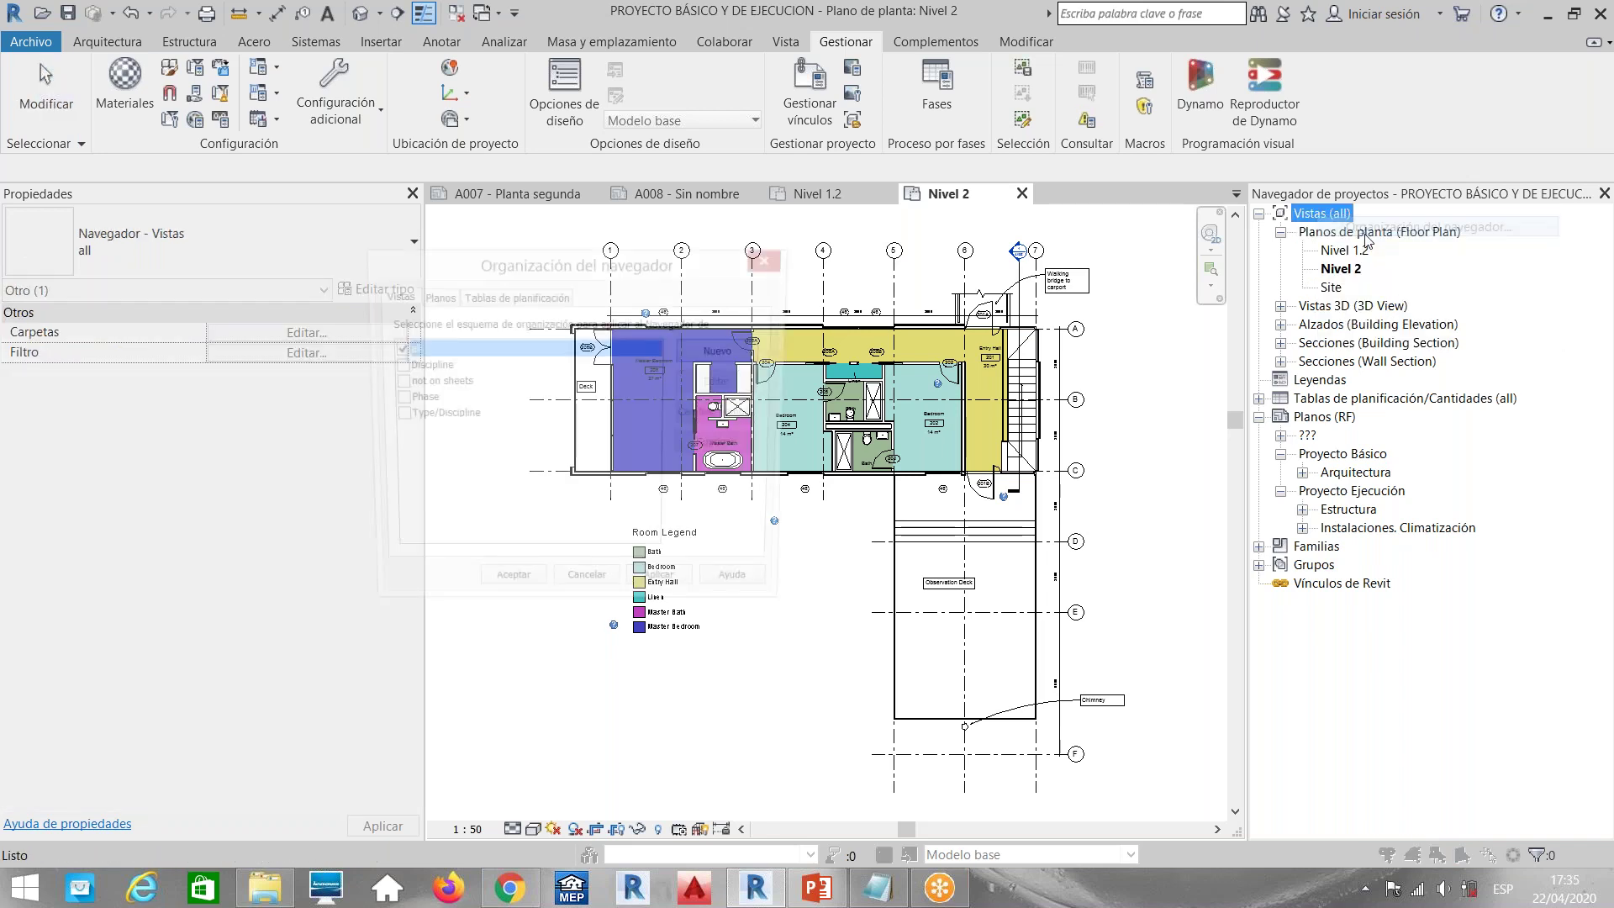
click(437, 298)
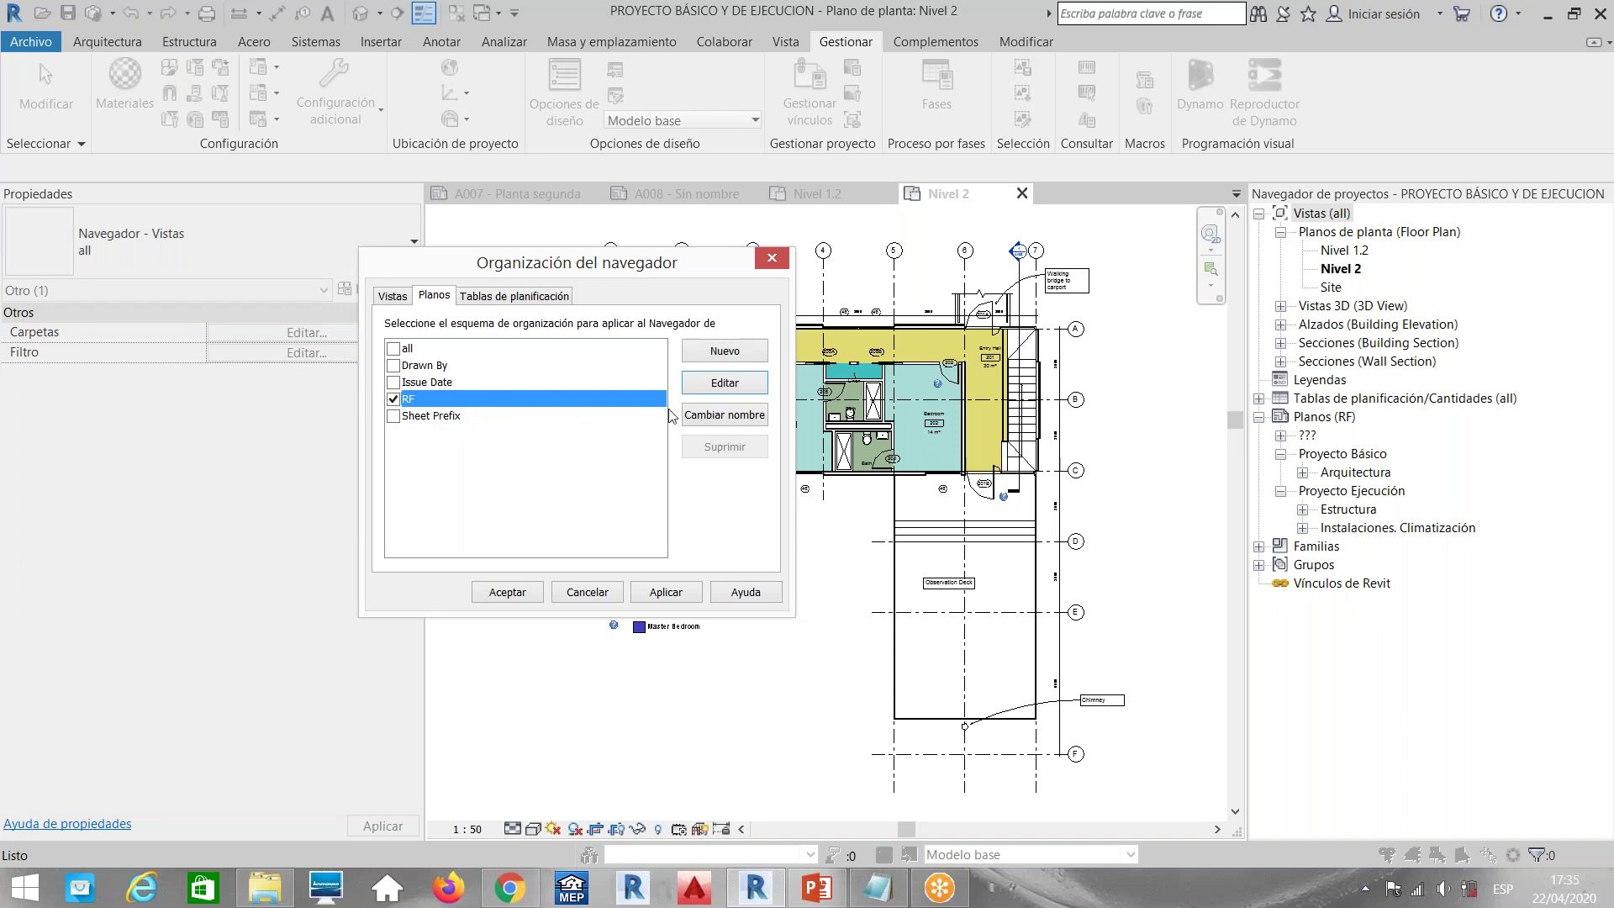
click(394, 299)
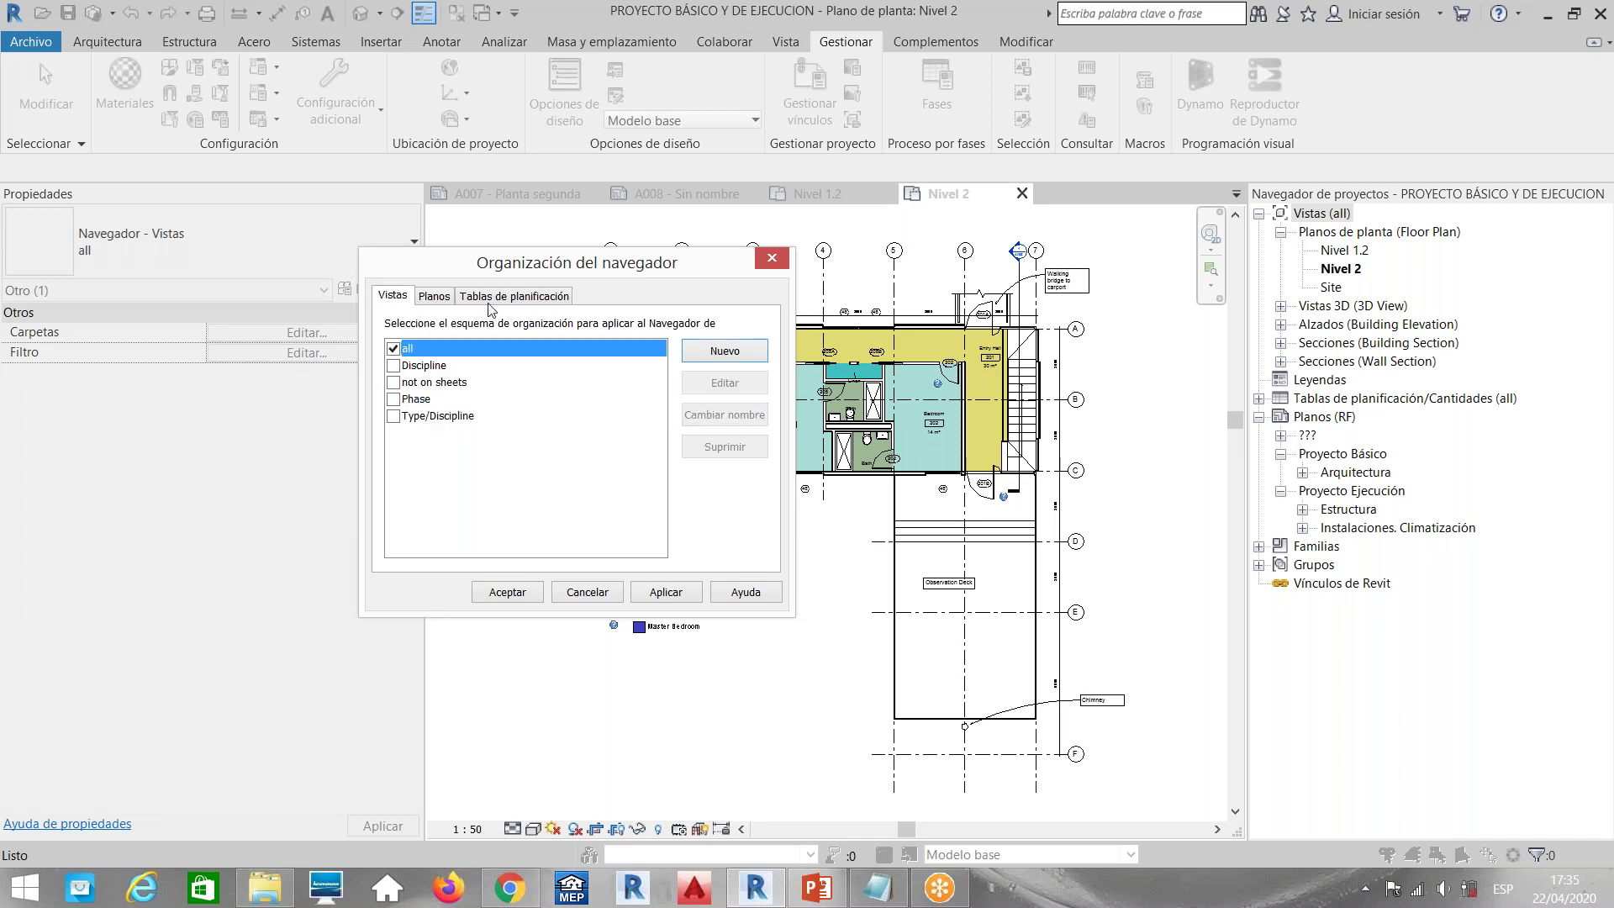
Create a new browser organization scheme for the views named RF
click(728, 351)
text(RF)
click(1017, 605)
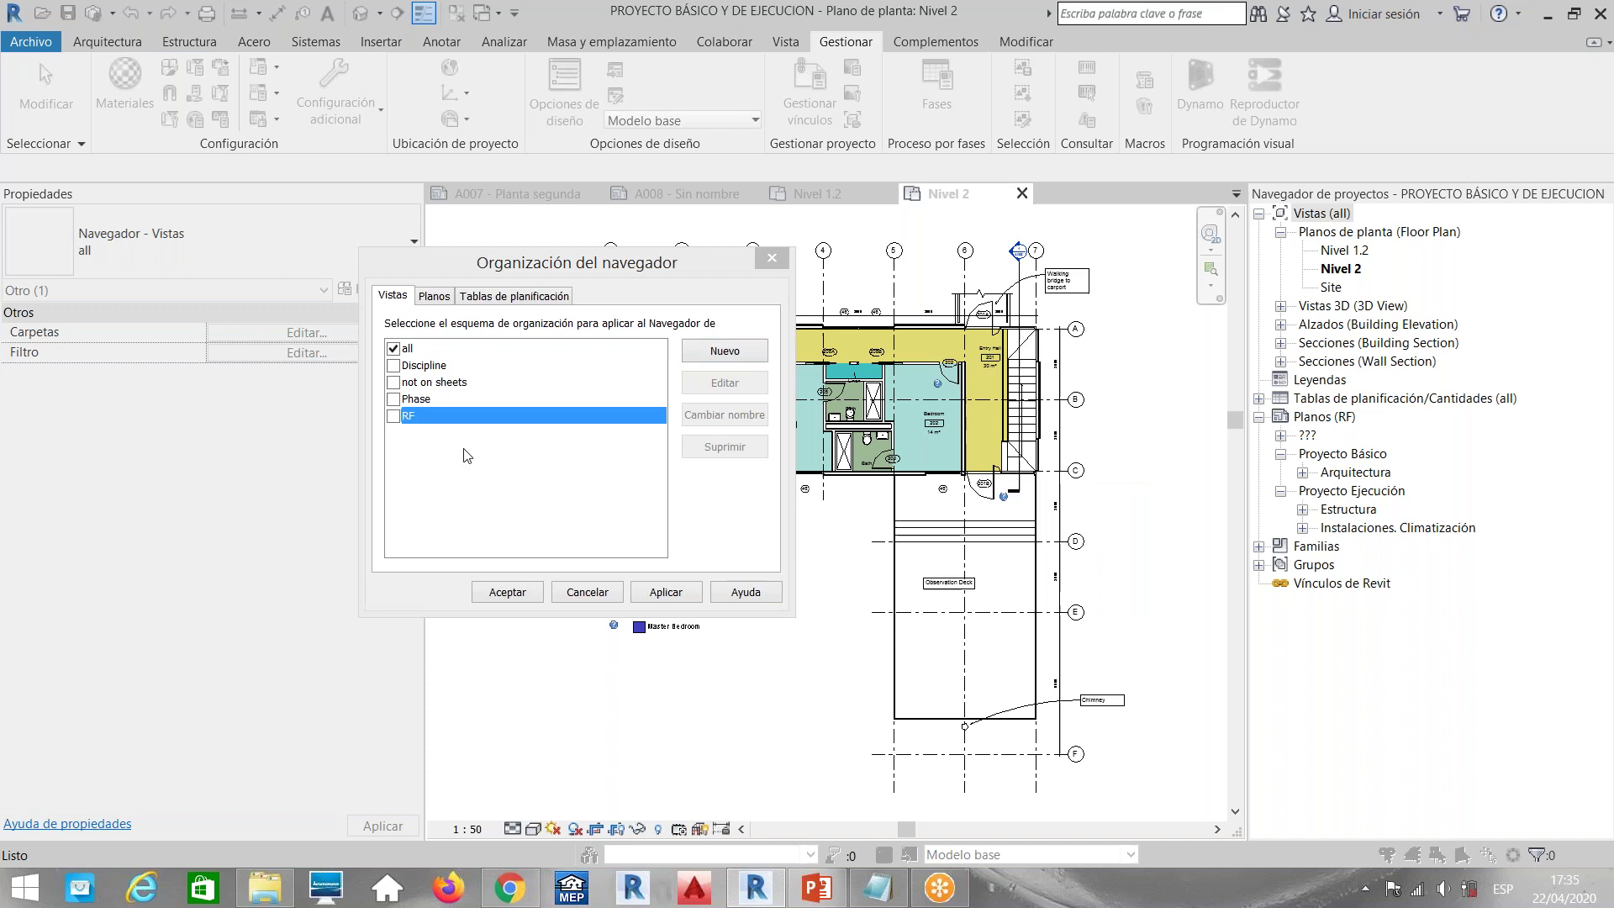
Group the RF scheme by Grupo 1, Grupo 2 and Grupo 3, and apply it as the active views organization
click(927, 203)
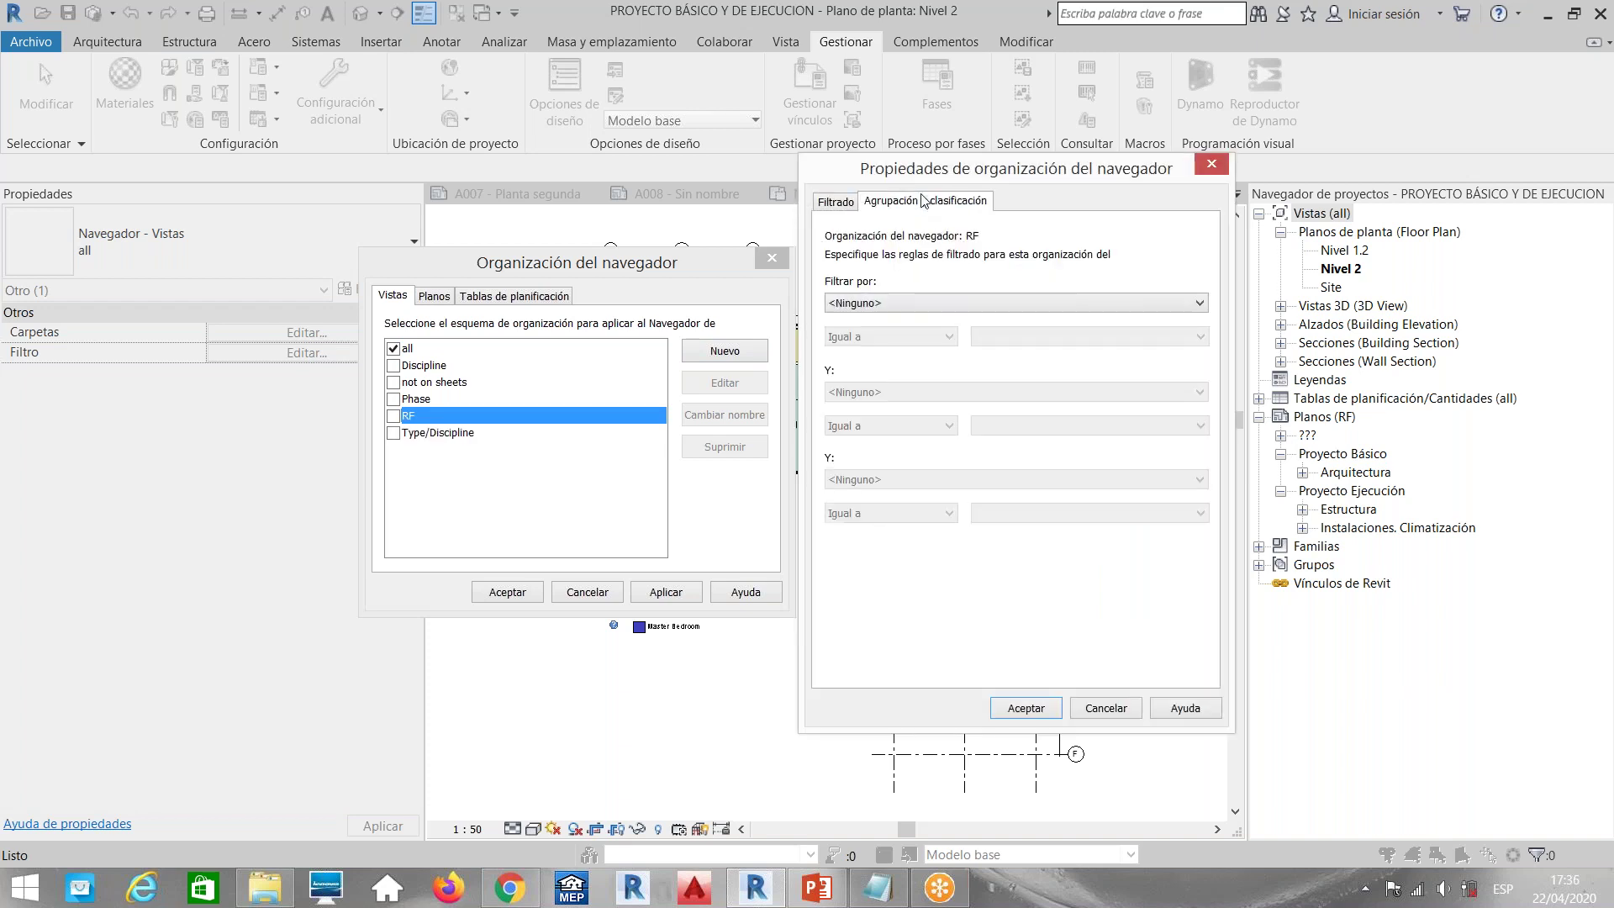
click(1002, 270)
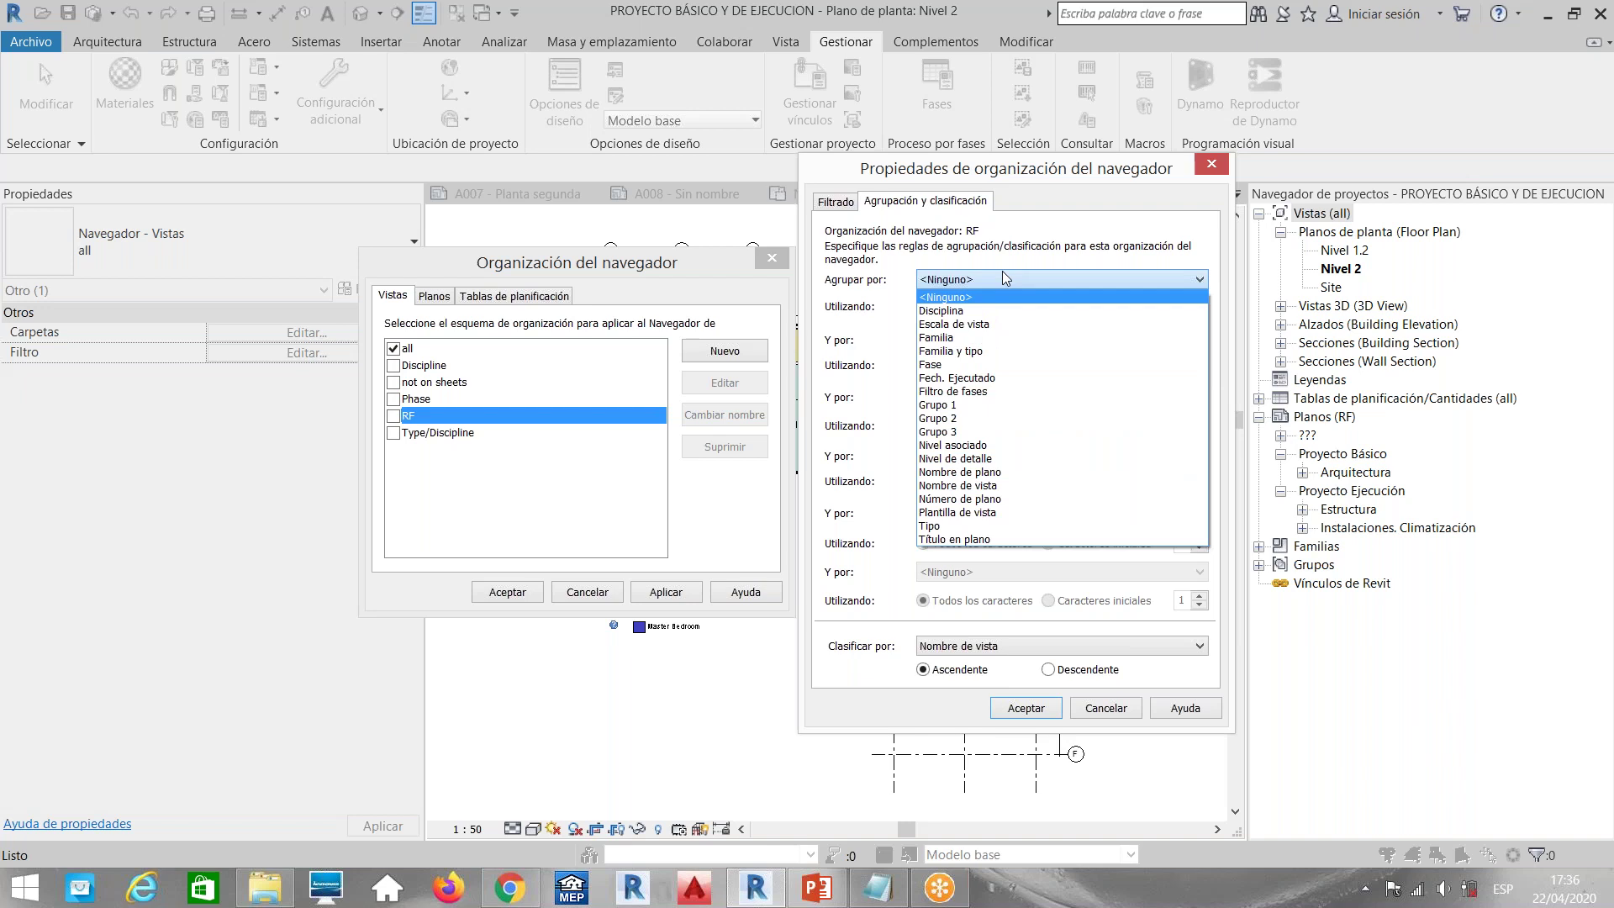
click(942, 404)
click(975, 339)
click(961, 481)
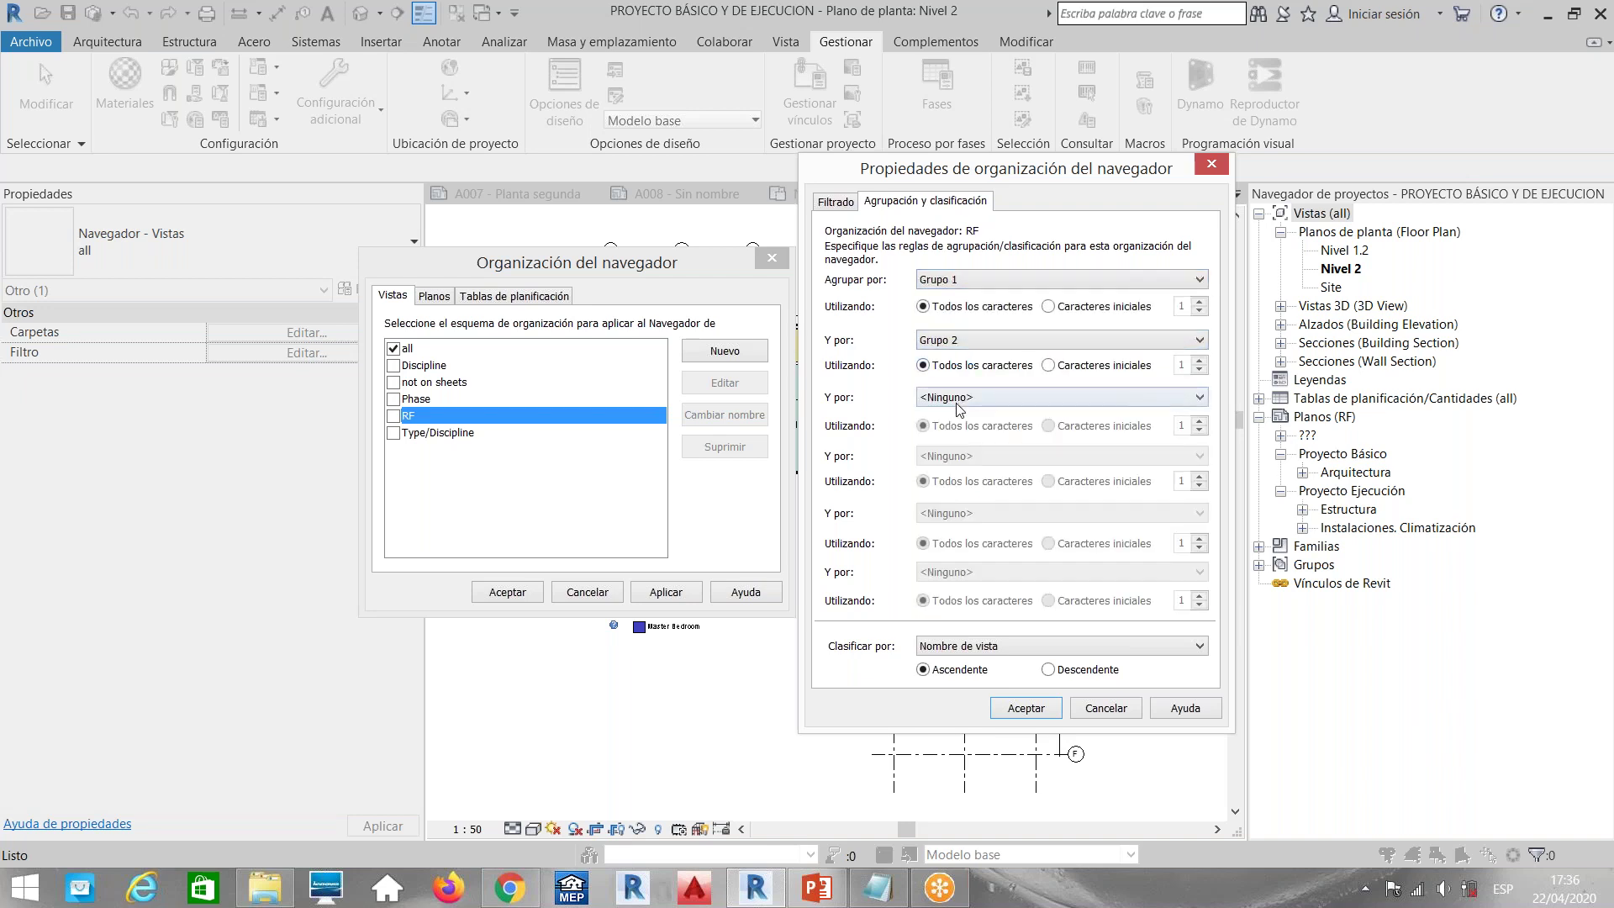
click(963, 397)
click(937, 549)
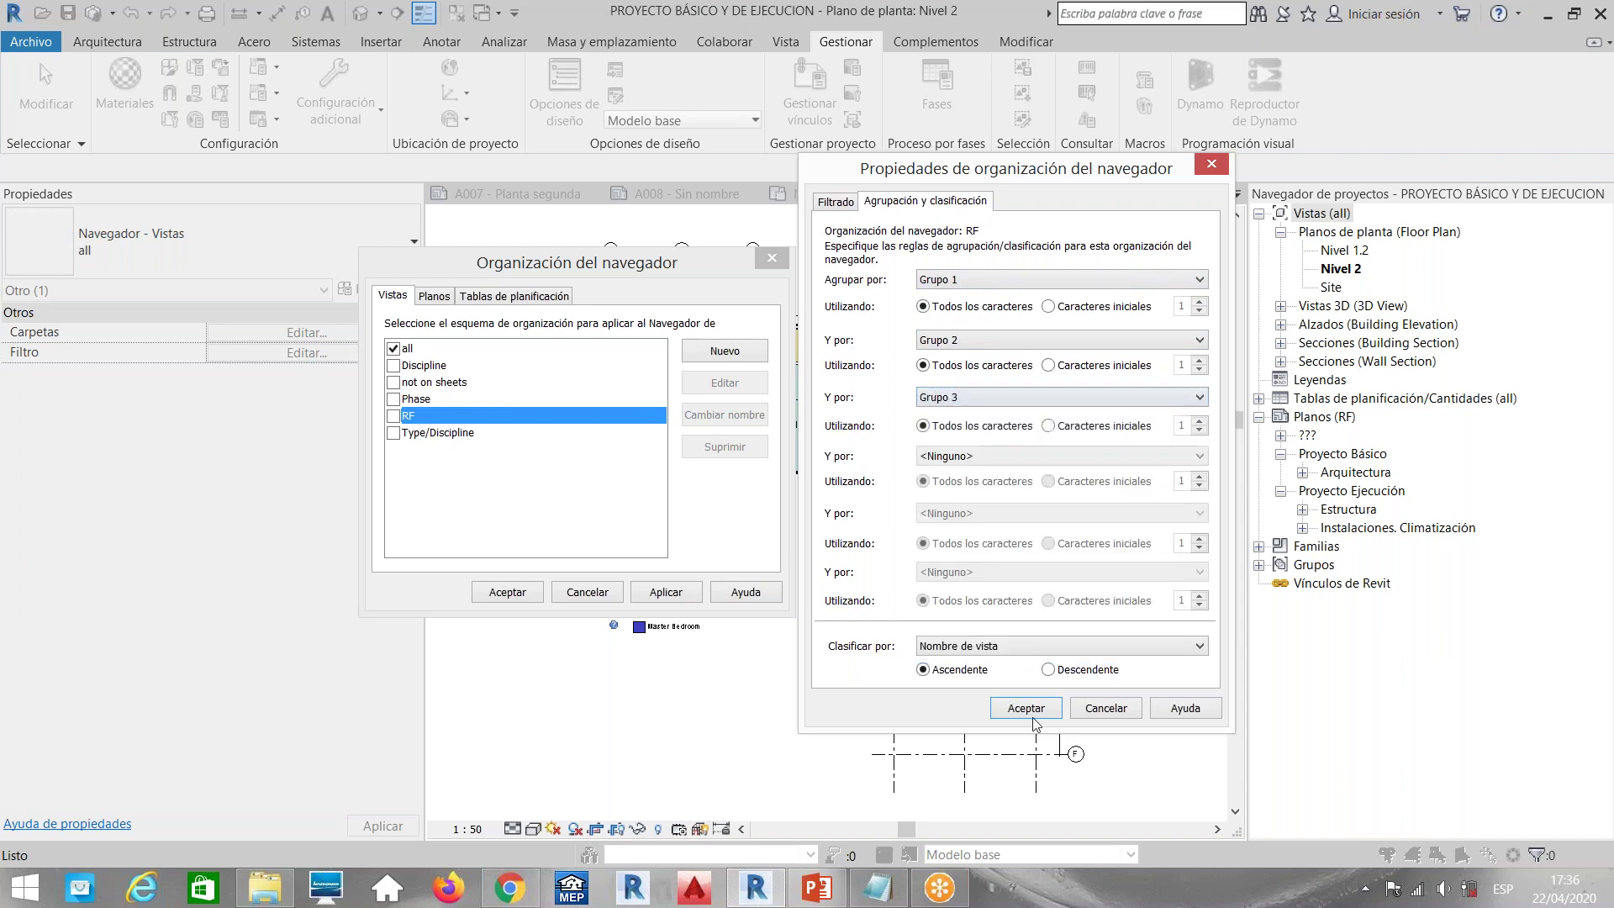
click(1026, 708)
click(393, 416)
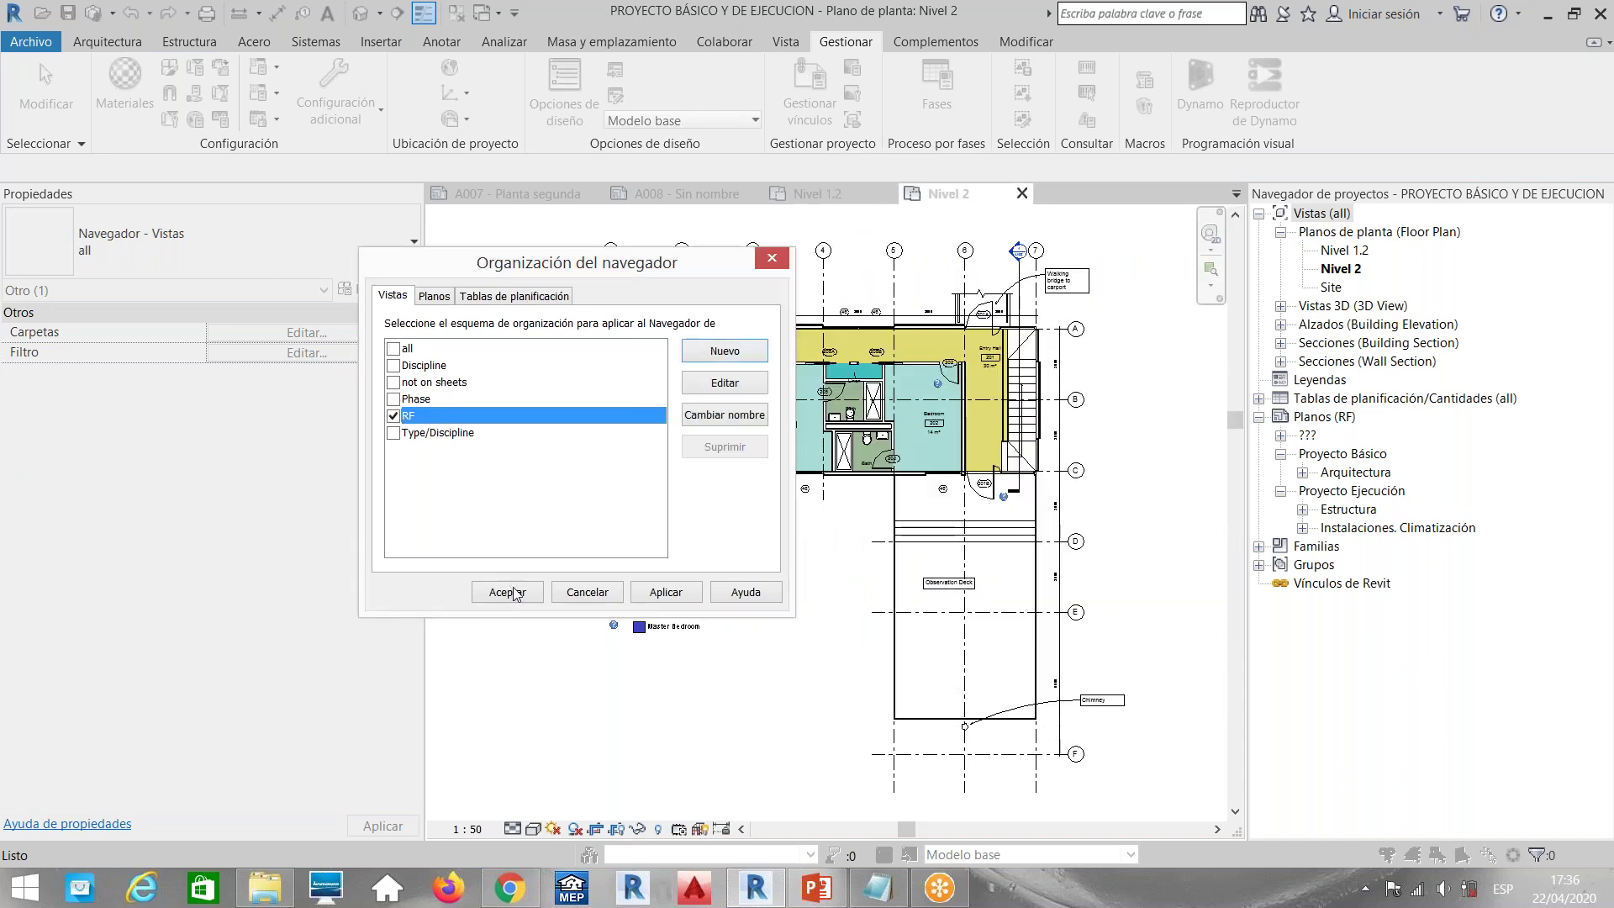
click(506, 593)
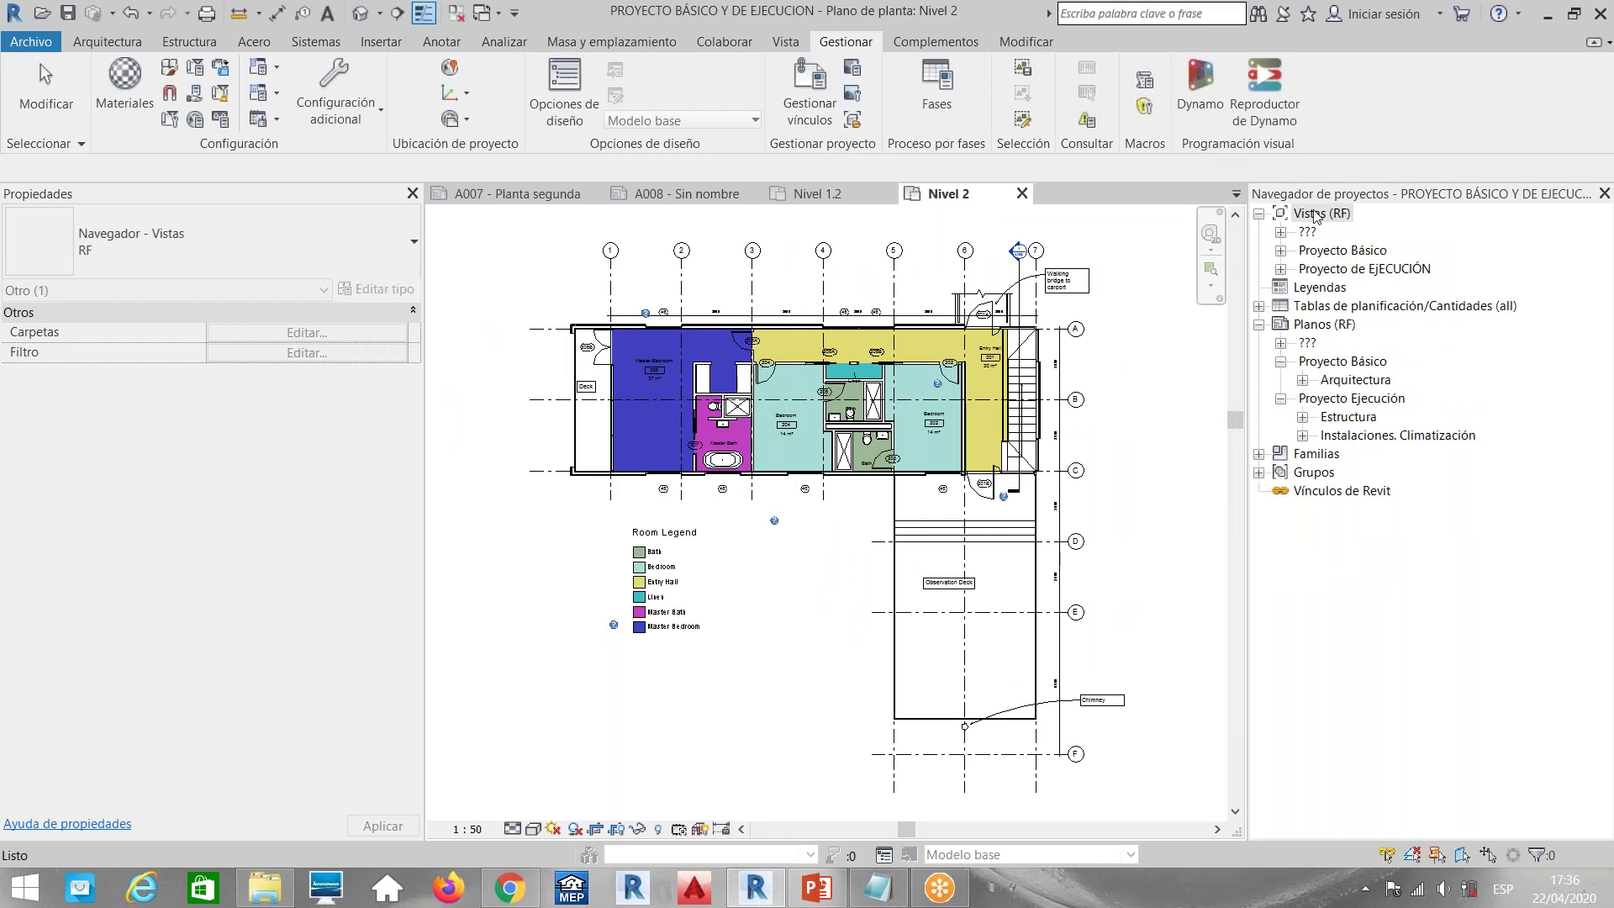
Examine the Proyecto Básico and Proyecto de EjECUCIÓN view folders down to the Nivel 1.2 and Nivel 2 floor plans
click(1334, 269)
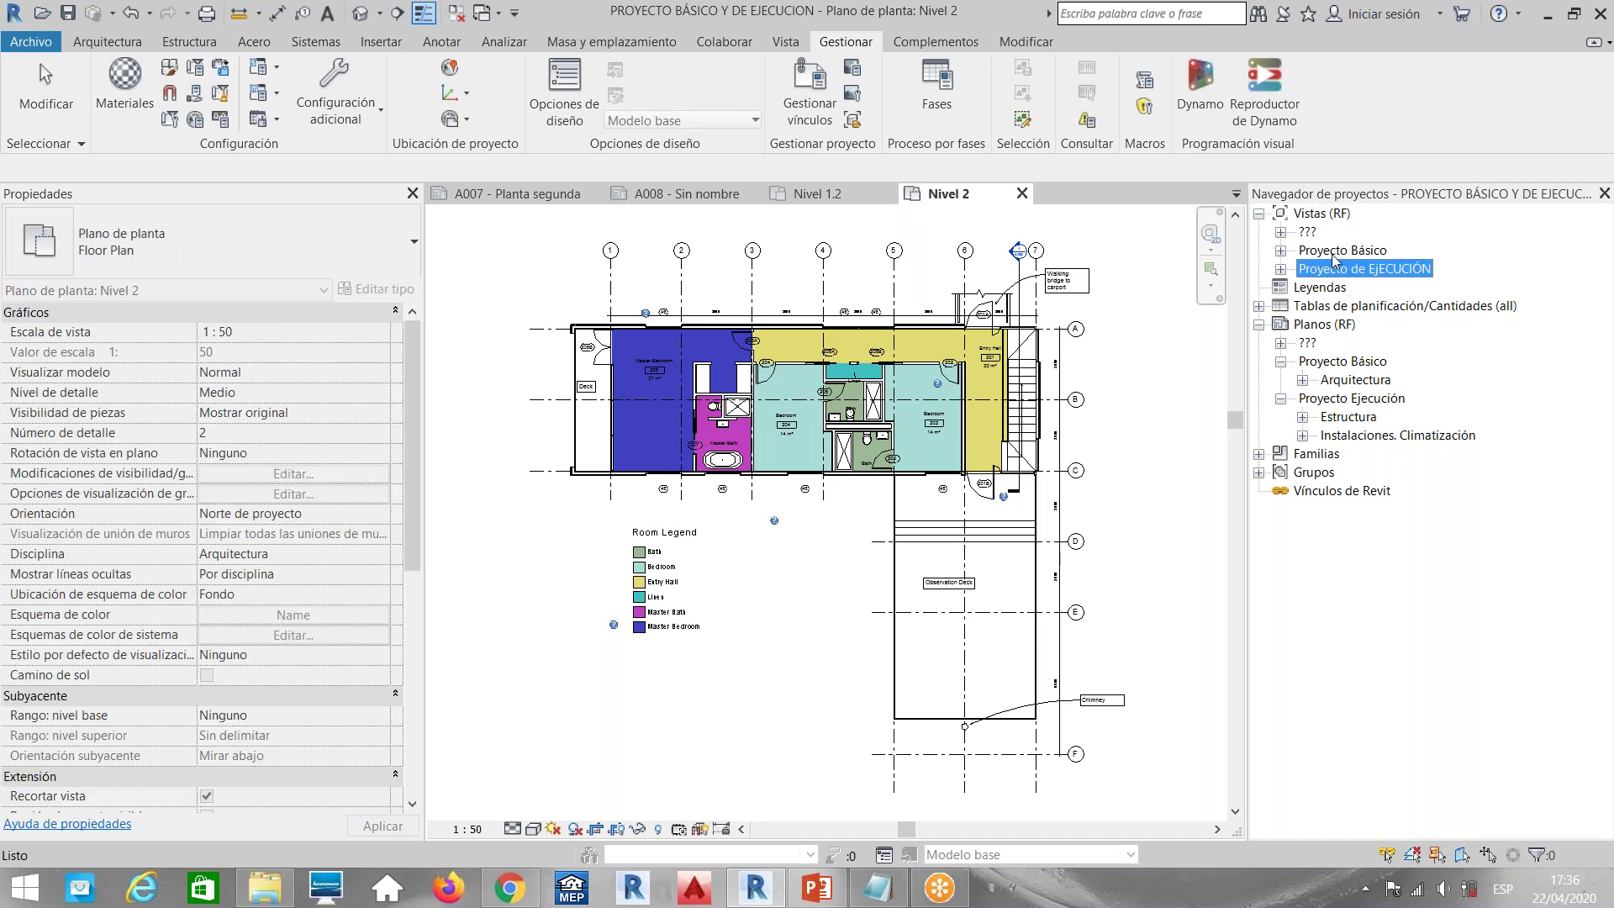
click(1331, 251)
click(1281, 251)
click(1281, 287)
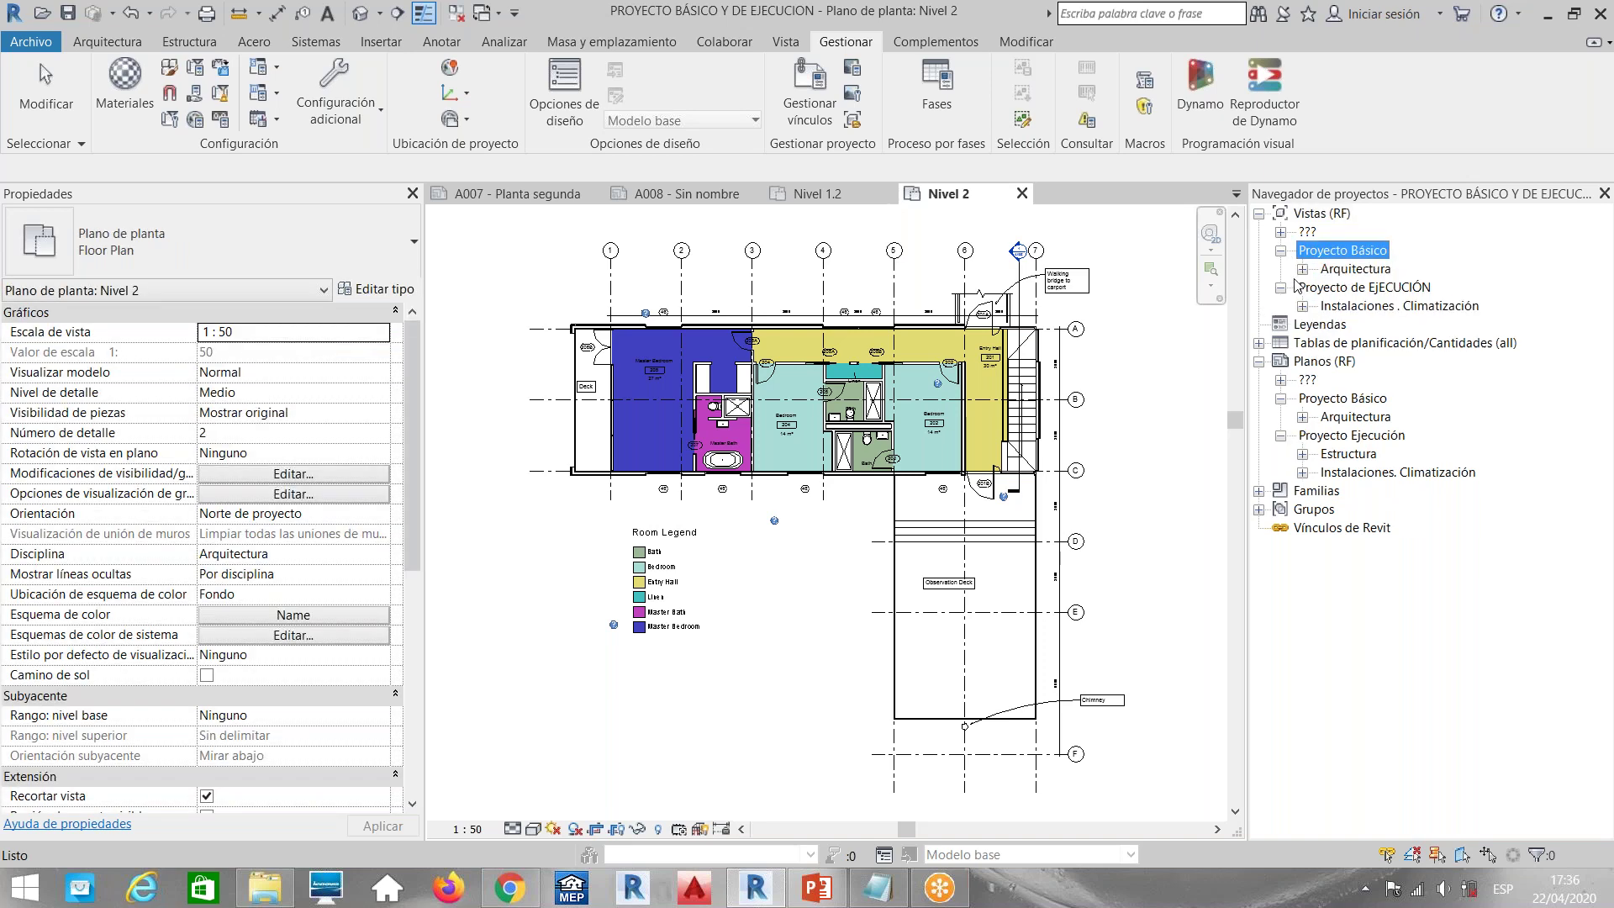
click(1303, 269)
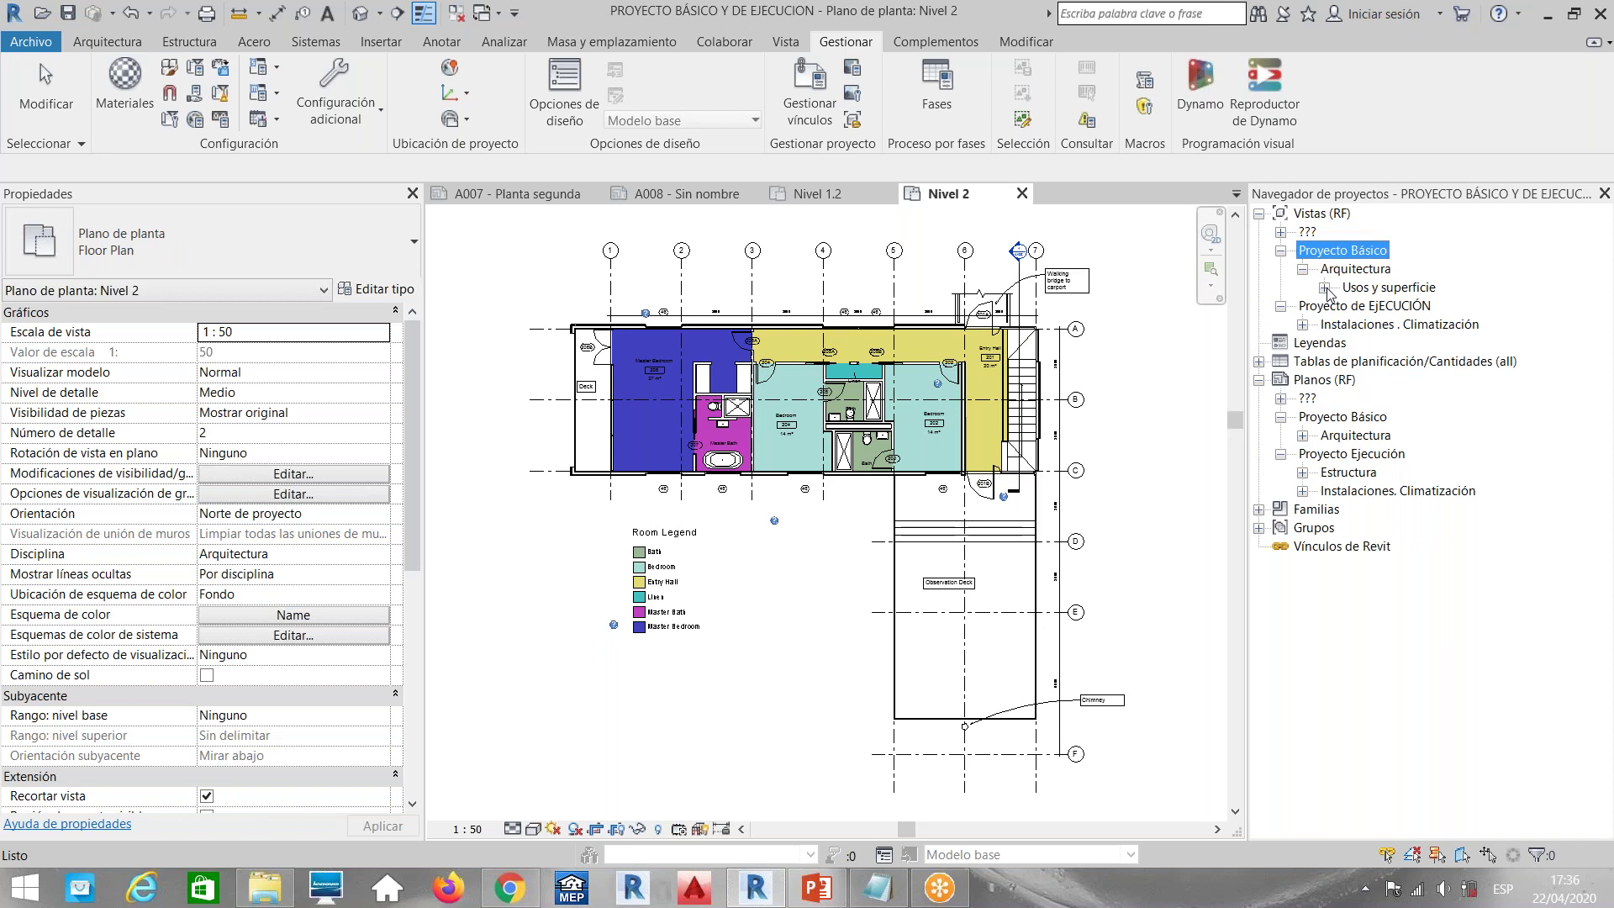
click(1326, 287)
click(1303, 343)
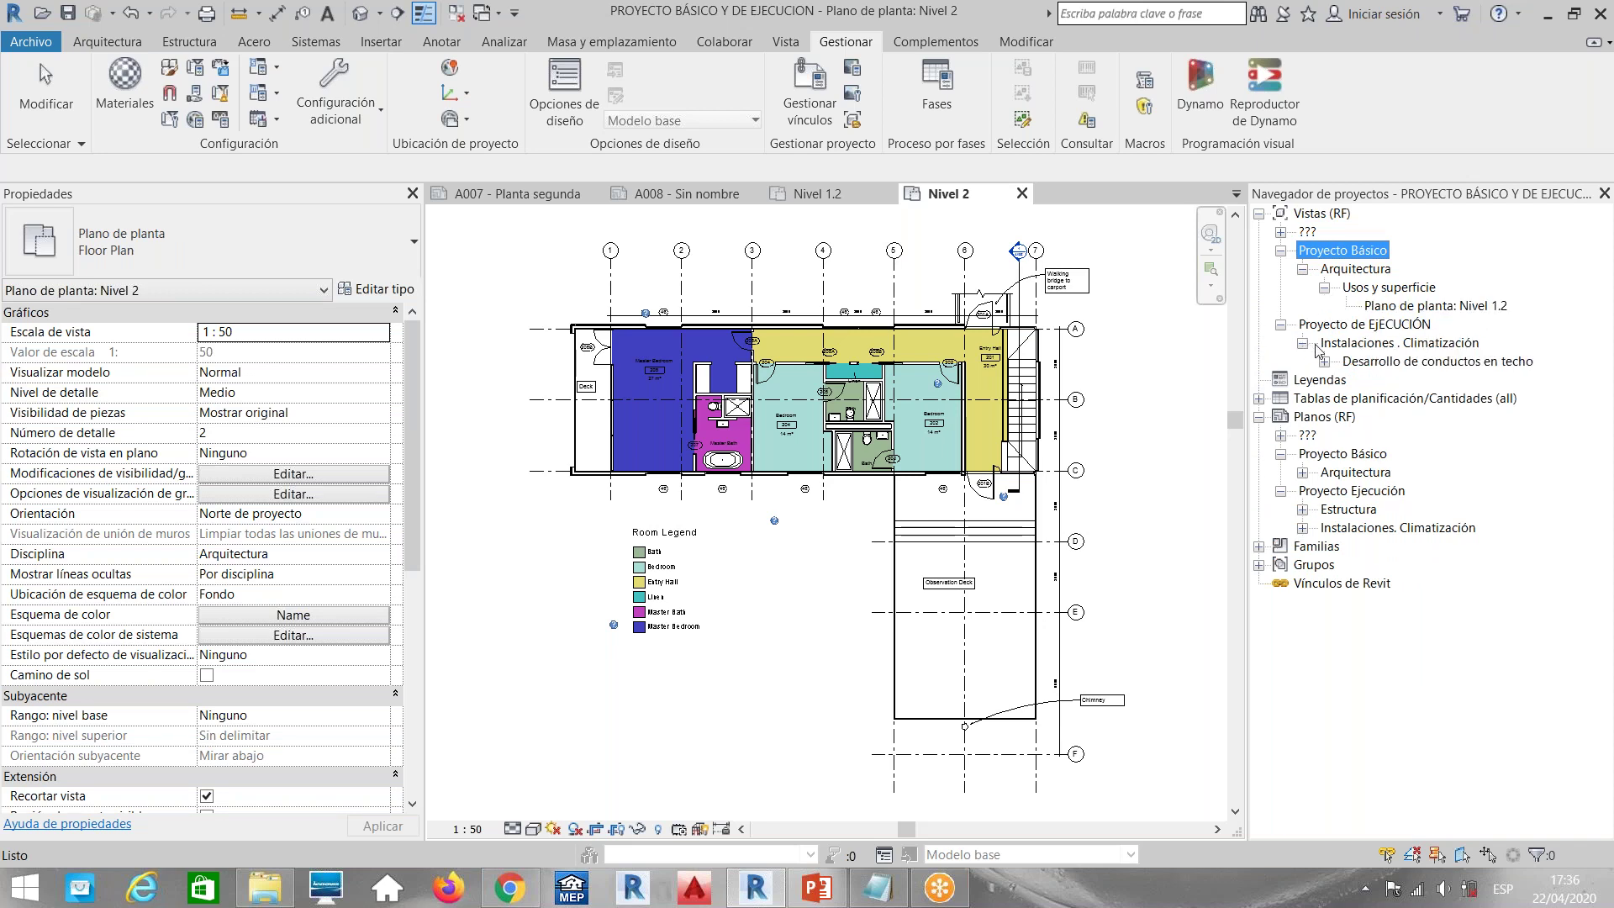
click(1325, 362)
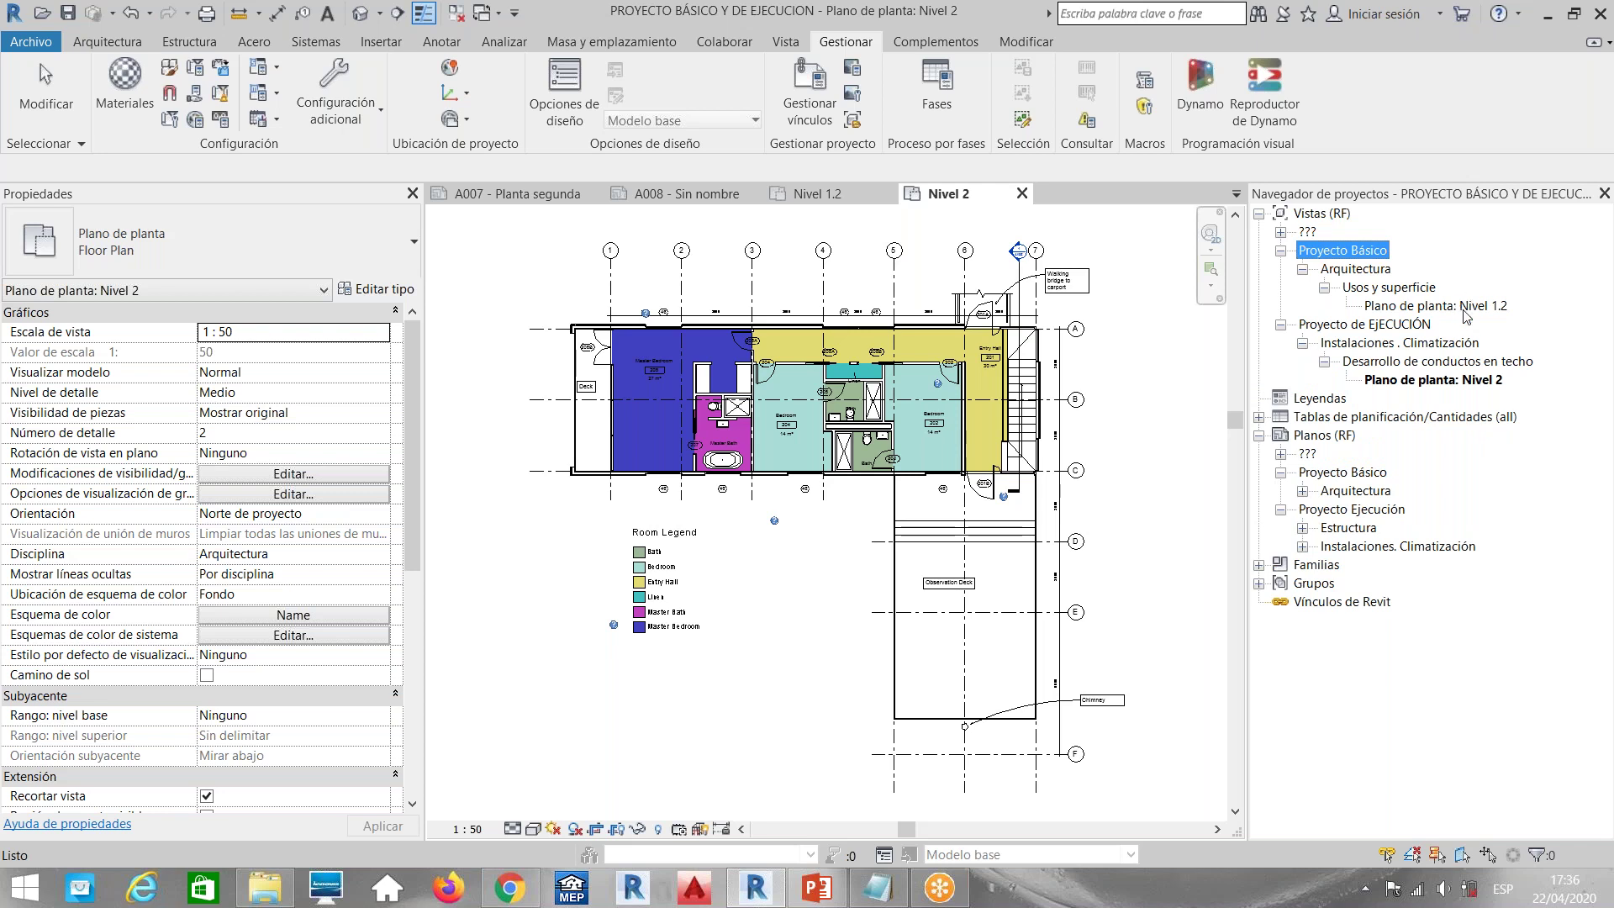
click(1463, 307)
click(1456, 382)
click(1433, 305)
click(1428, 380)
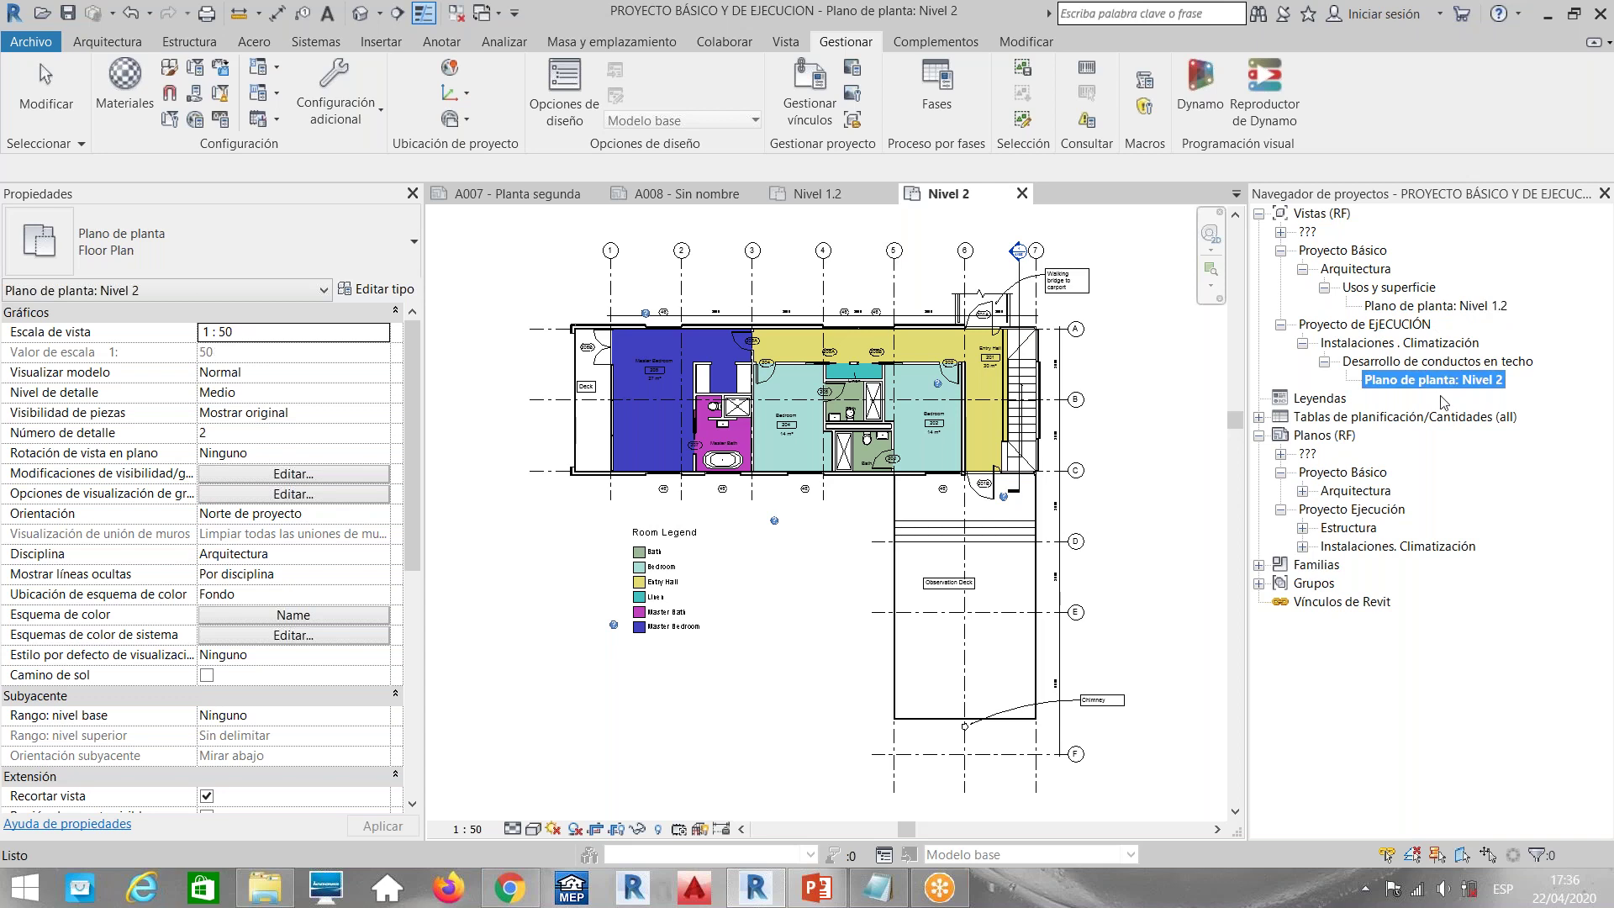
Compare the sheets under Arquitectura in Proyecto Básico with the Nivel 1.2 floor plan's place in the Usos y superficie view group
click(1302, 491)
click(1323, 510)
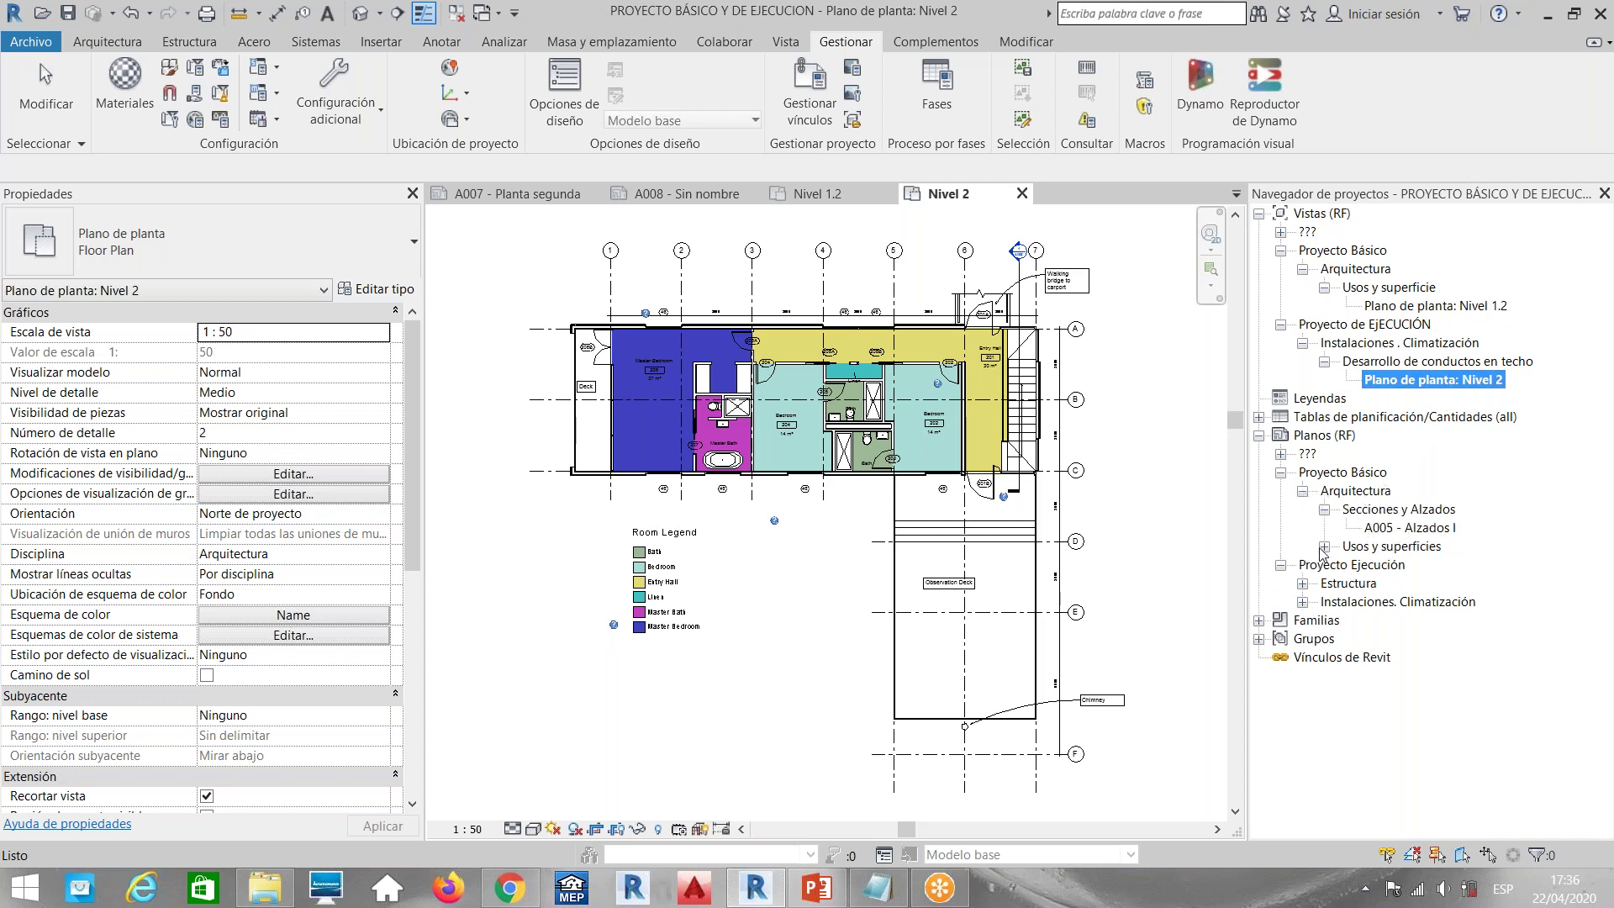
click(1325, 546)
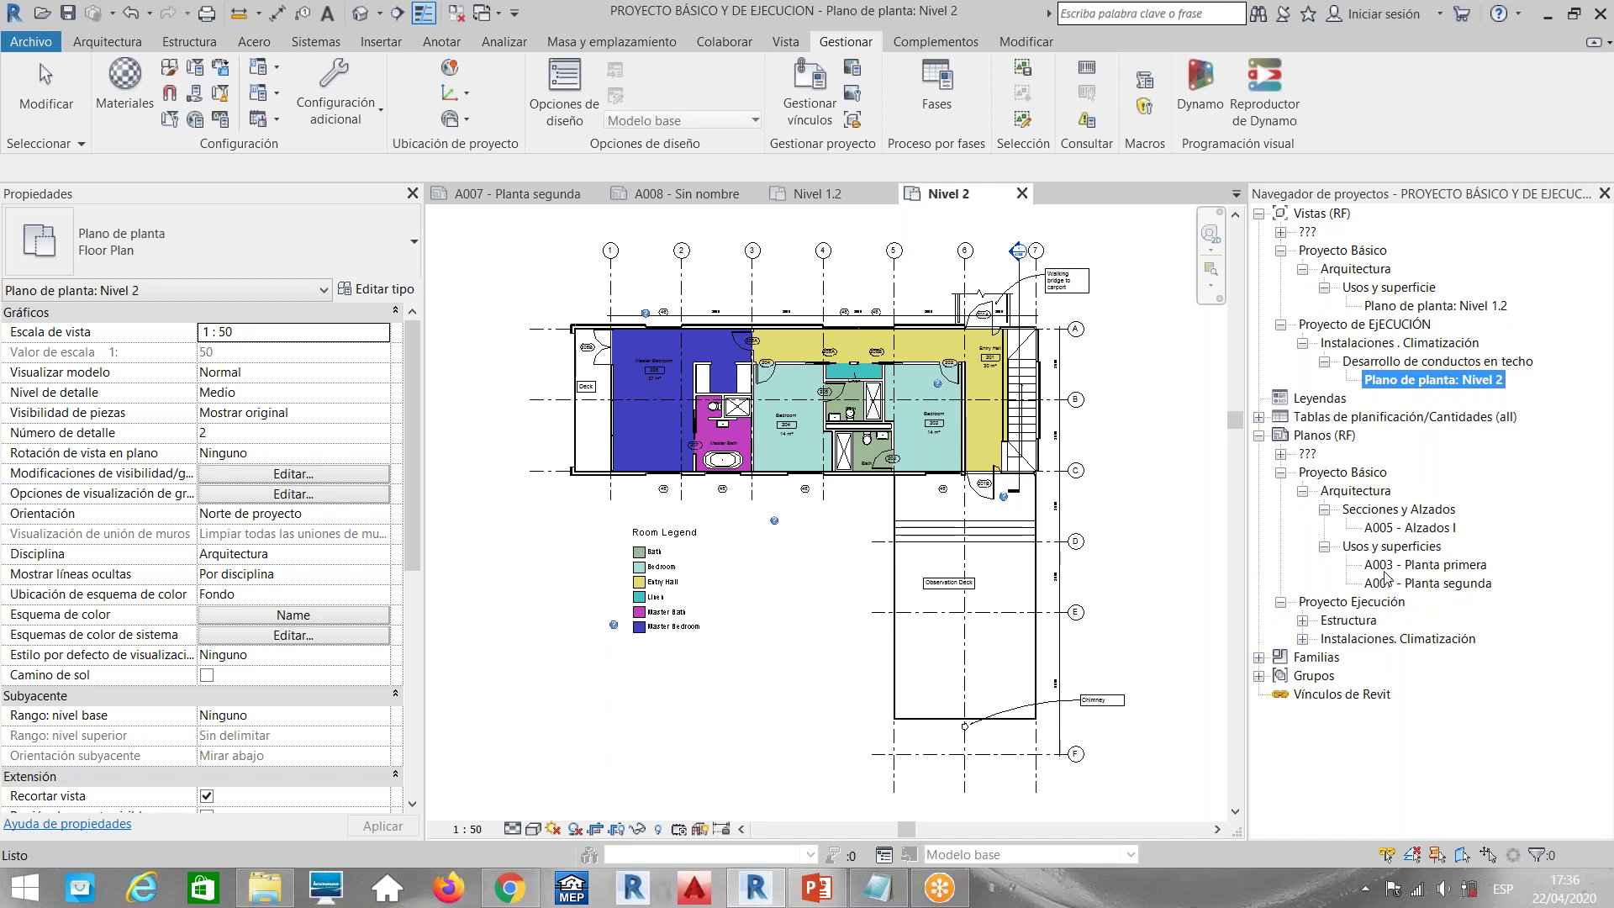
click(1325, 510)
click(1325, 528)
click(1281, 473)
click(1427, 310)
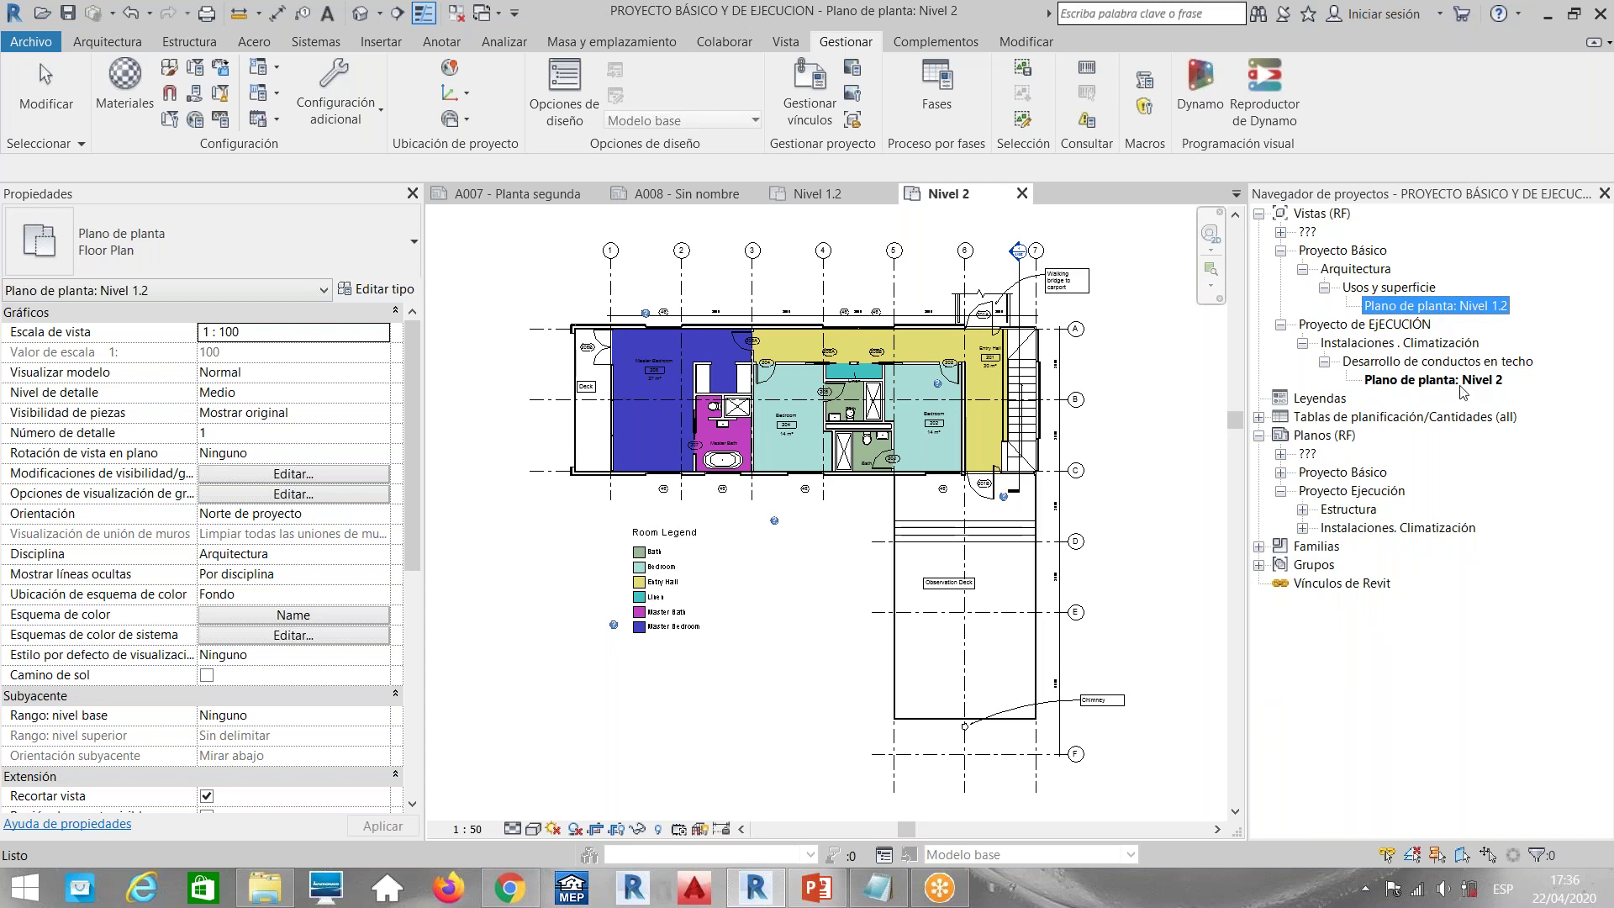
click(1395, 288)
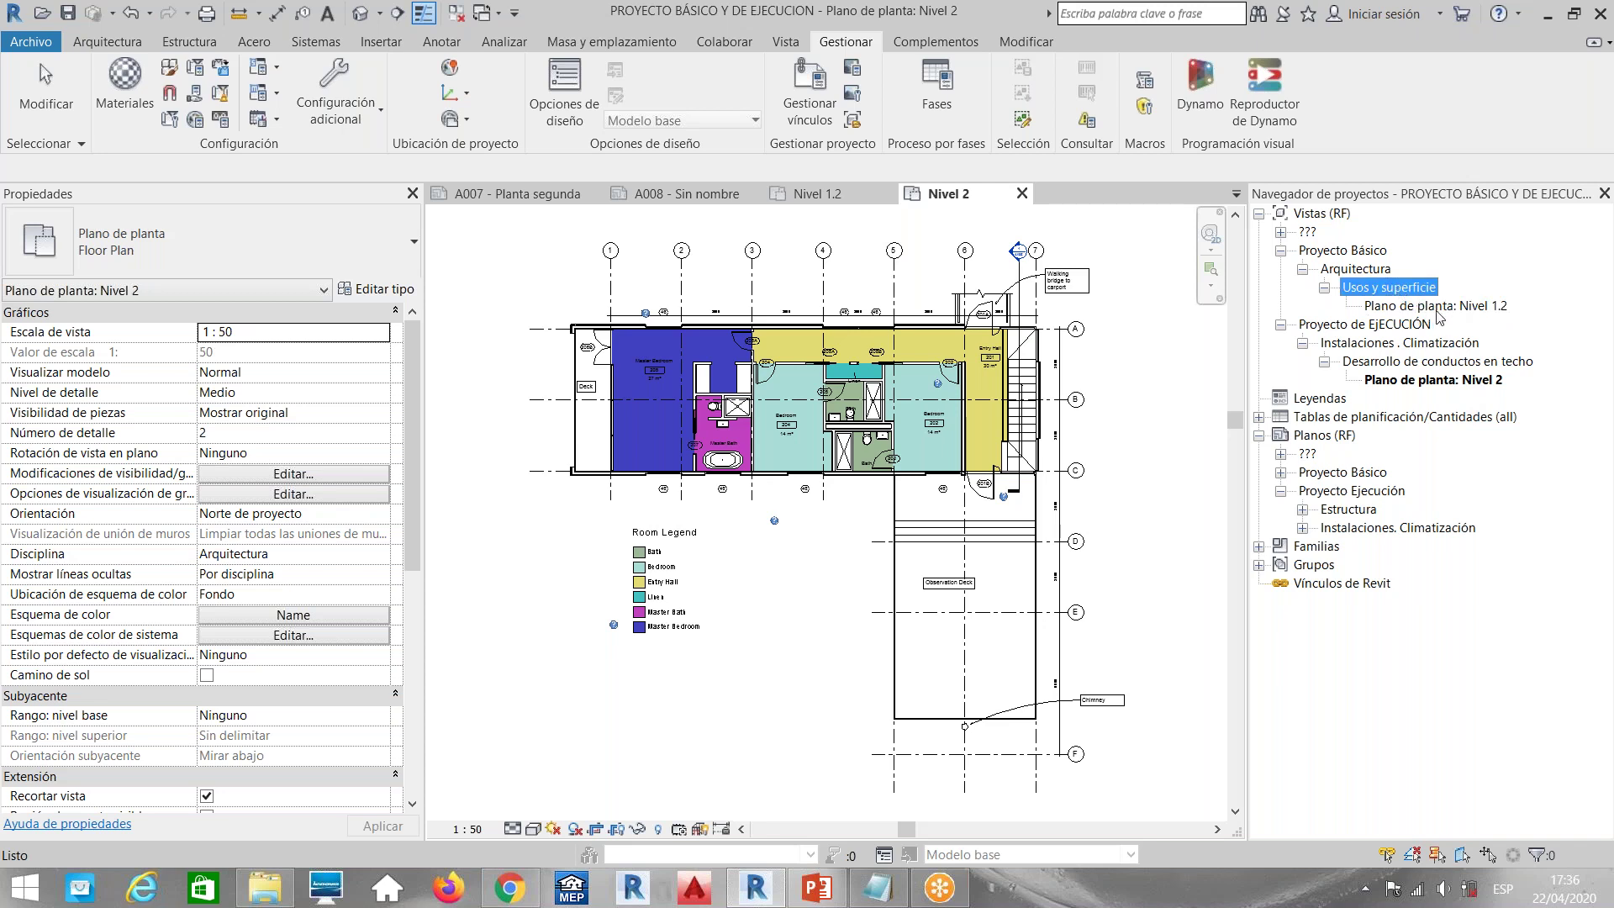
click(1423, 305)
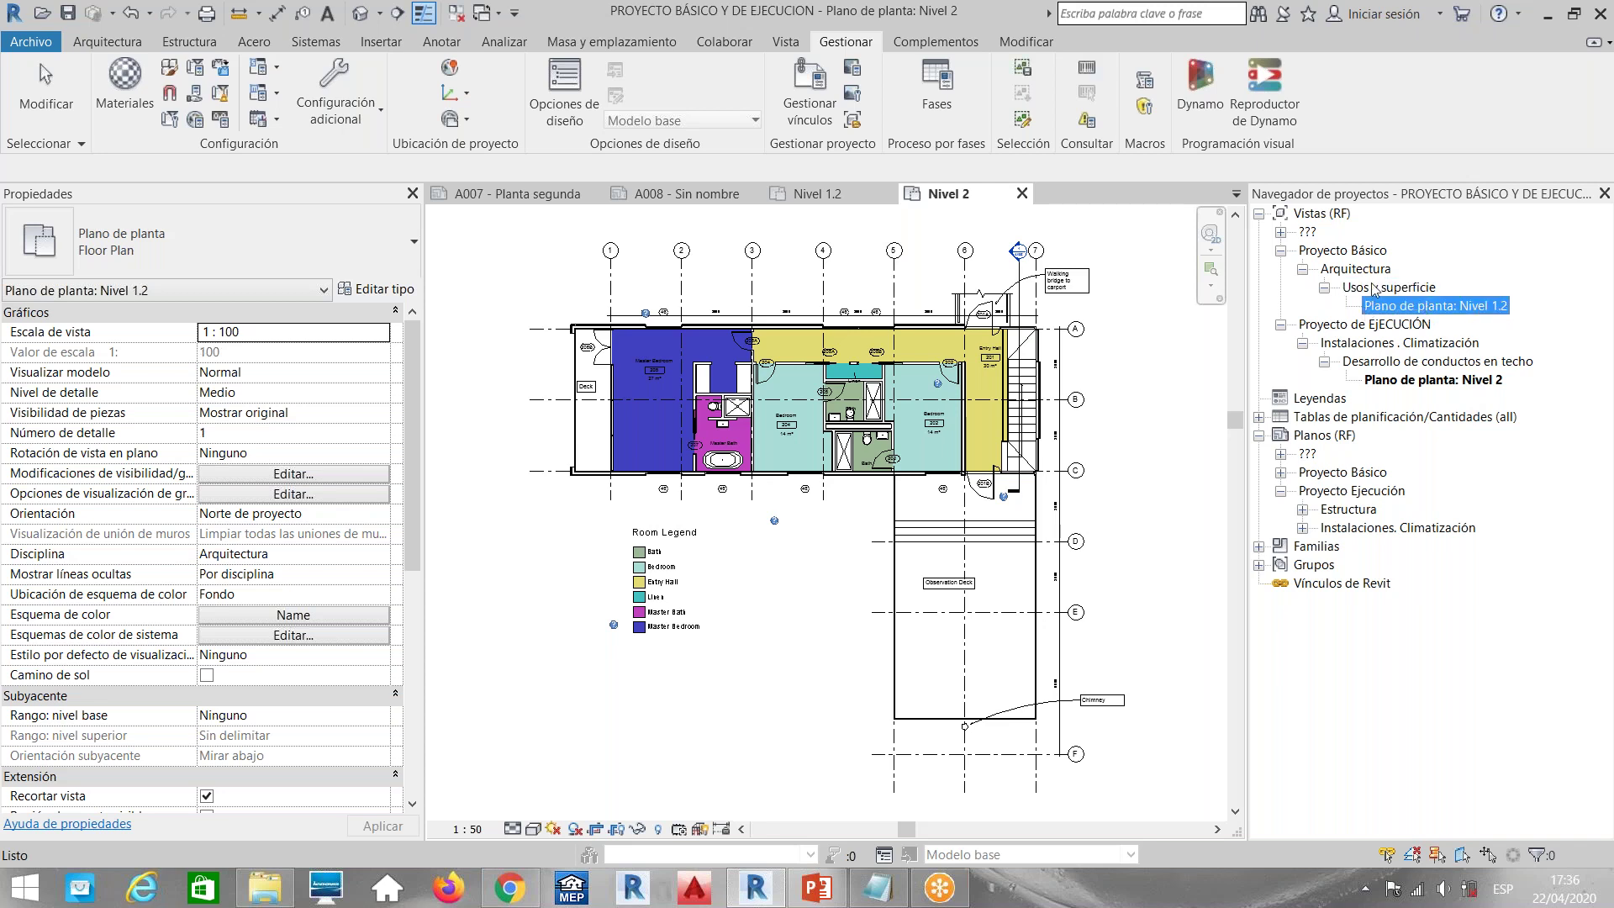
Create another floor plan view of Nivel 2, allowing duplicates of existing views
click(782, 44)
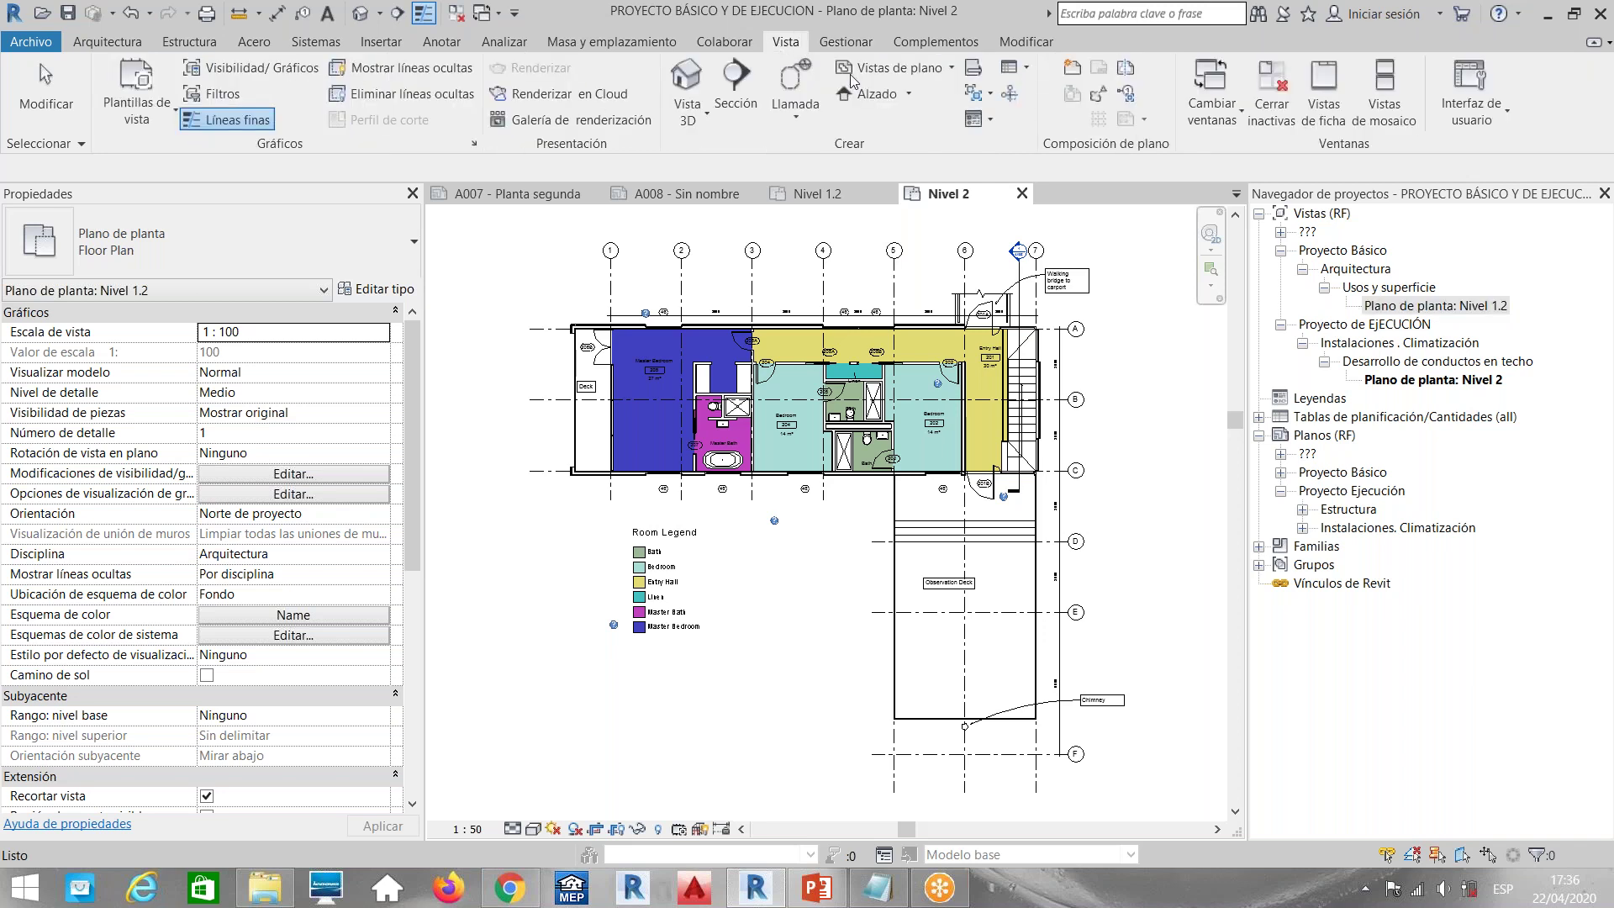
click(853, 75)
click(935, 104)
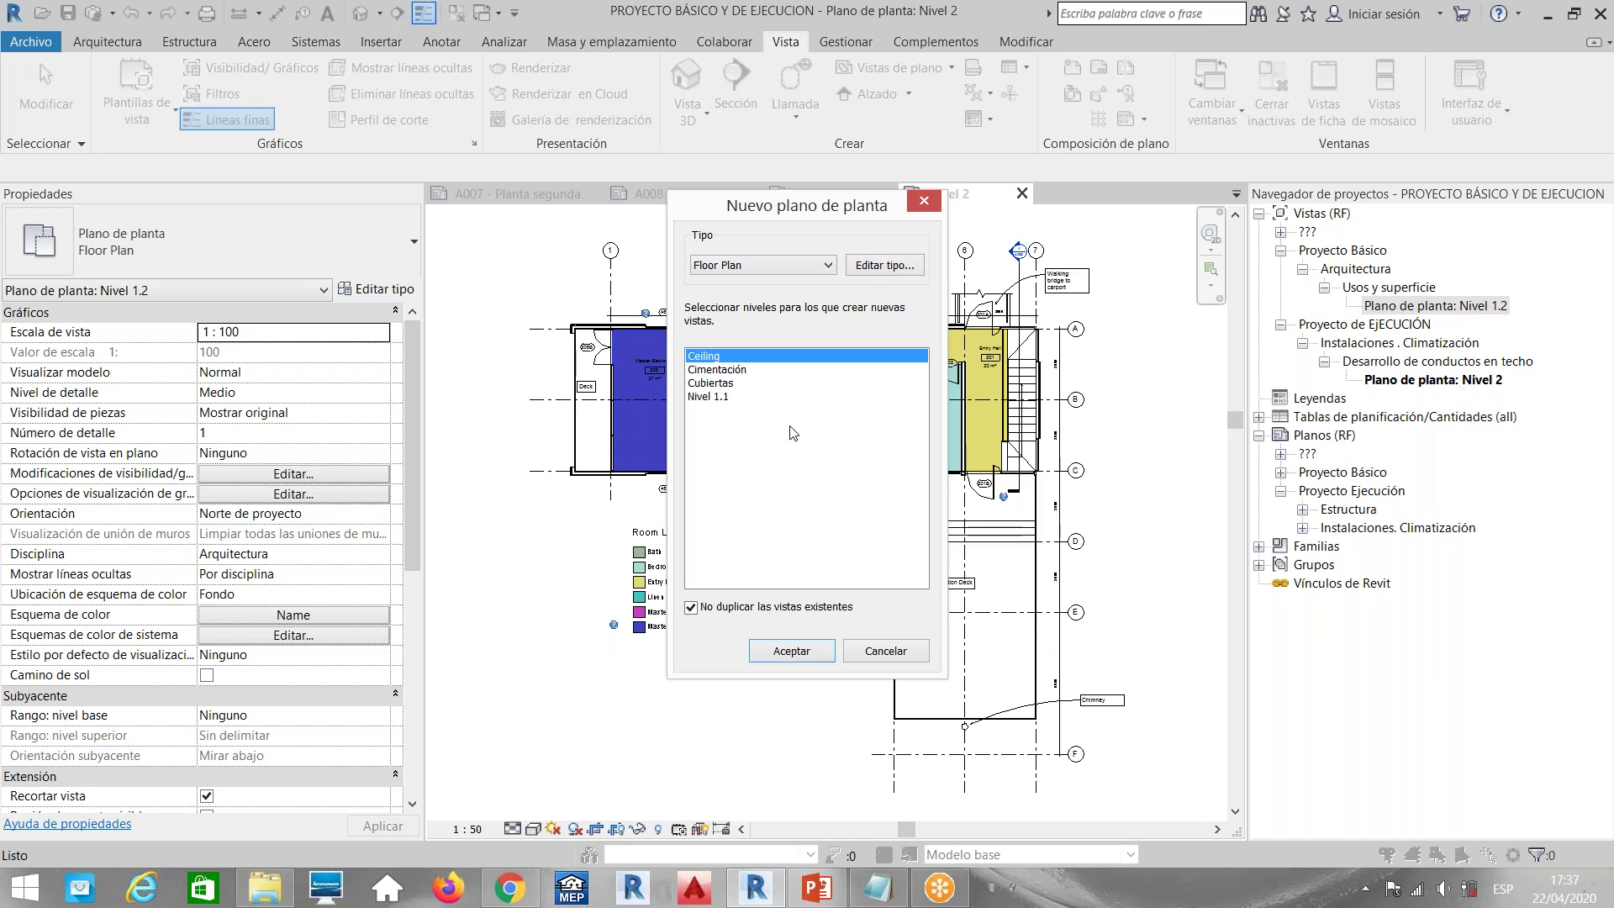
click(692, 608)
click(718, 425)
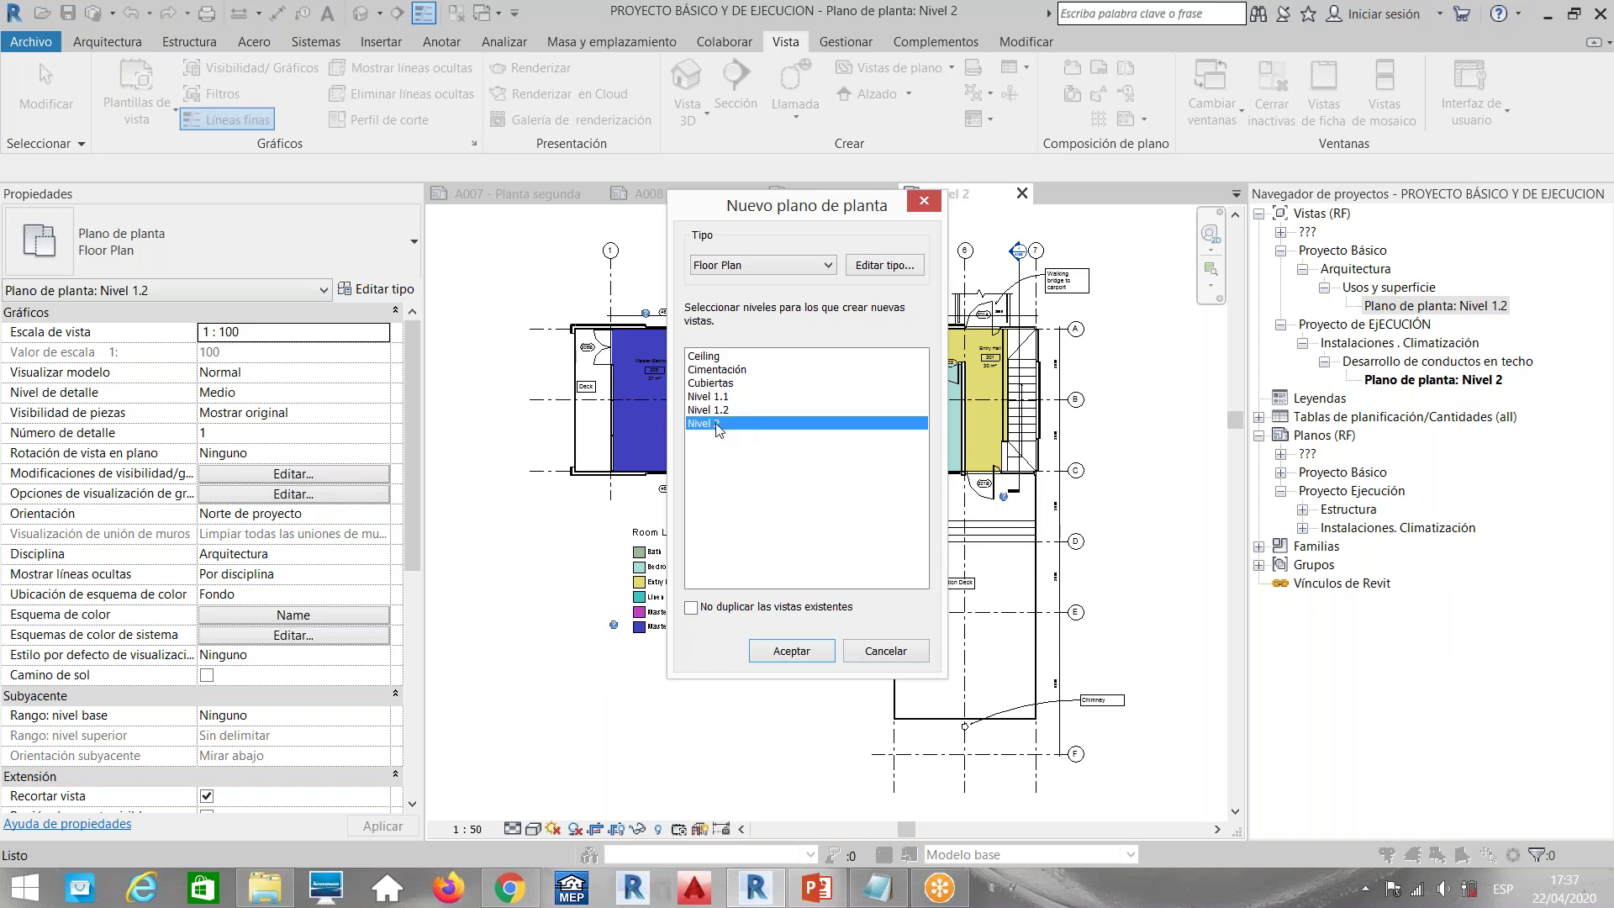
click(791, 651)
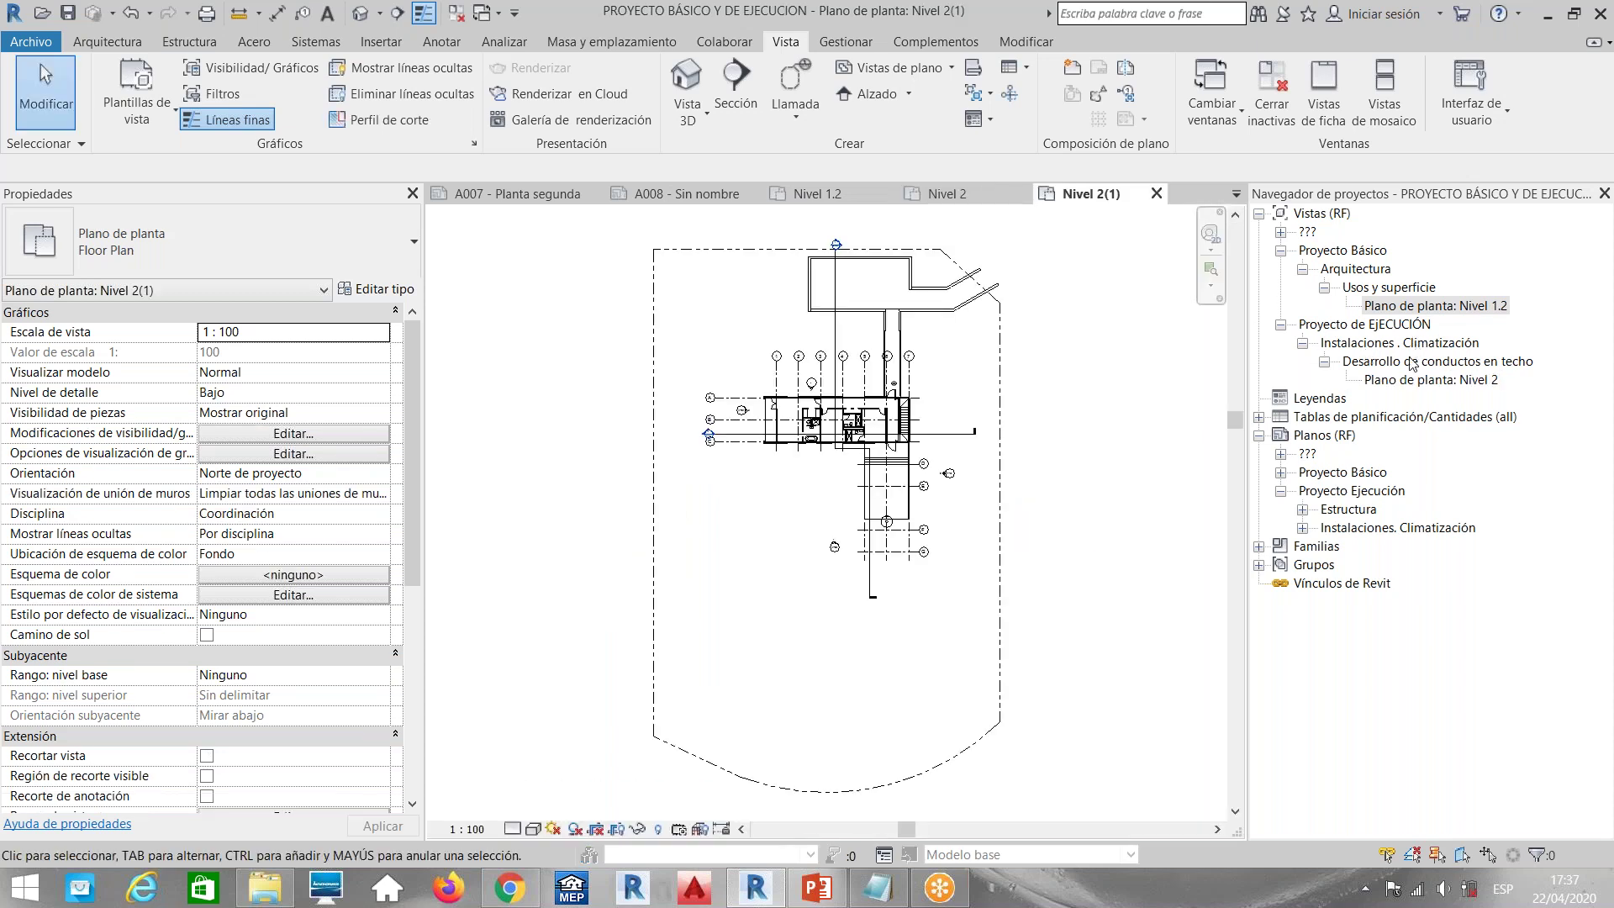
Set Grupo 1 of the new Nivel 2(1) floor plan to Proyecto Básico
drag(416, 580, 421, 656)
scroll(420, 656, down, 5)
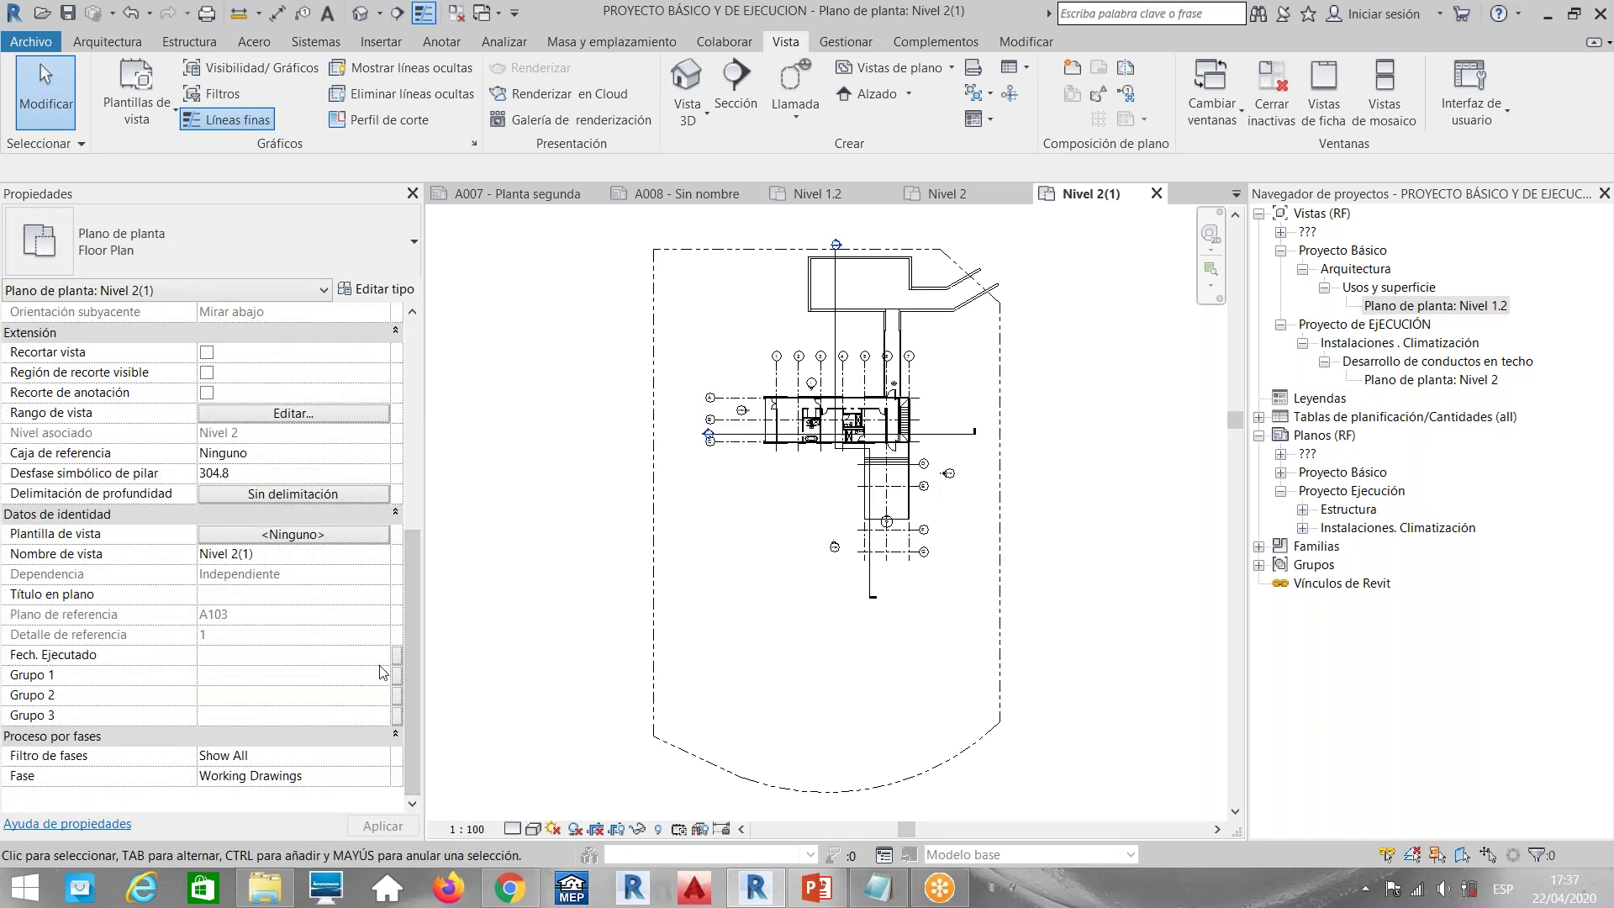
click(1282, 233)
click(1282, 233)
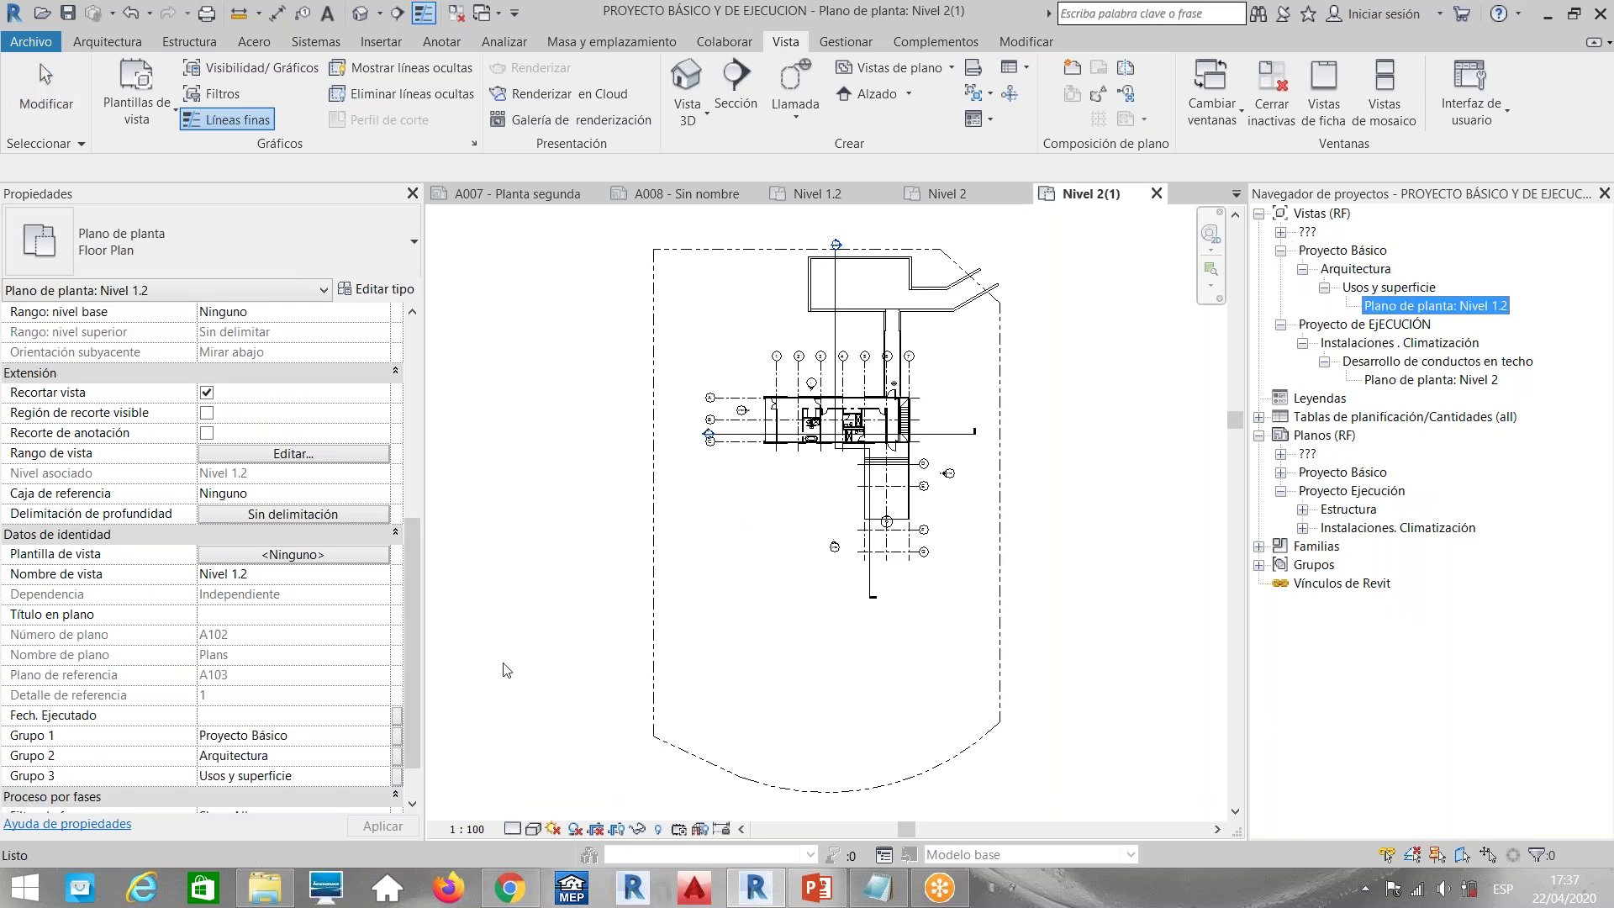
click(479, 561)
click(362, 675)
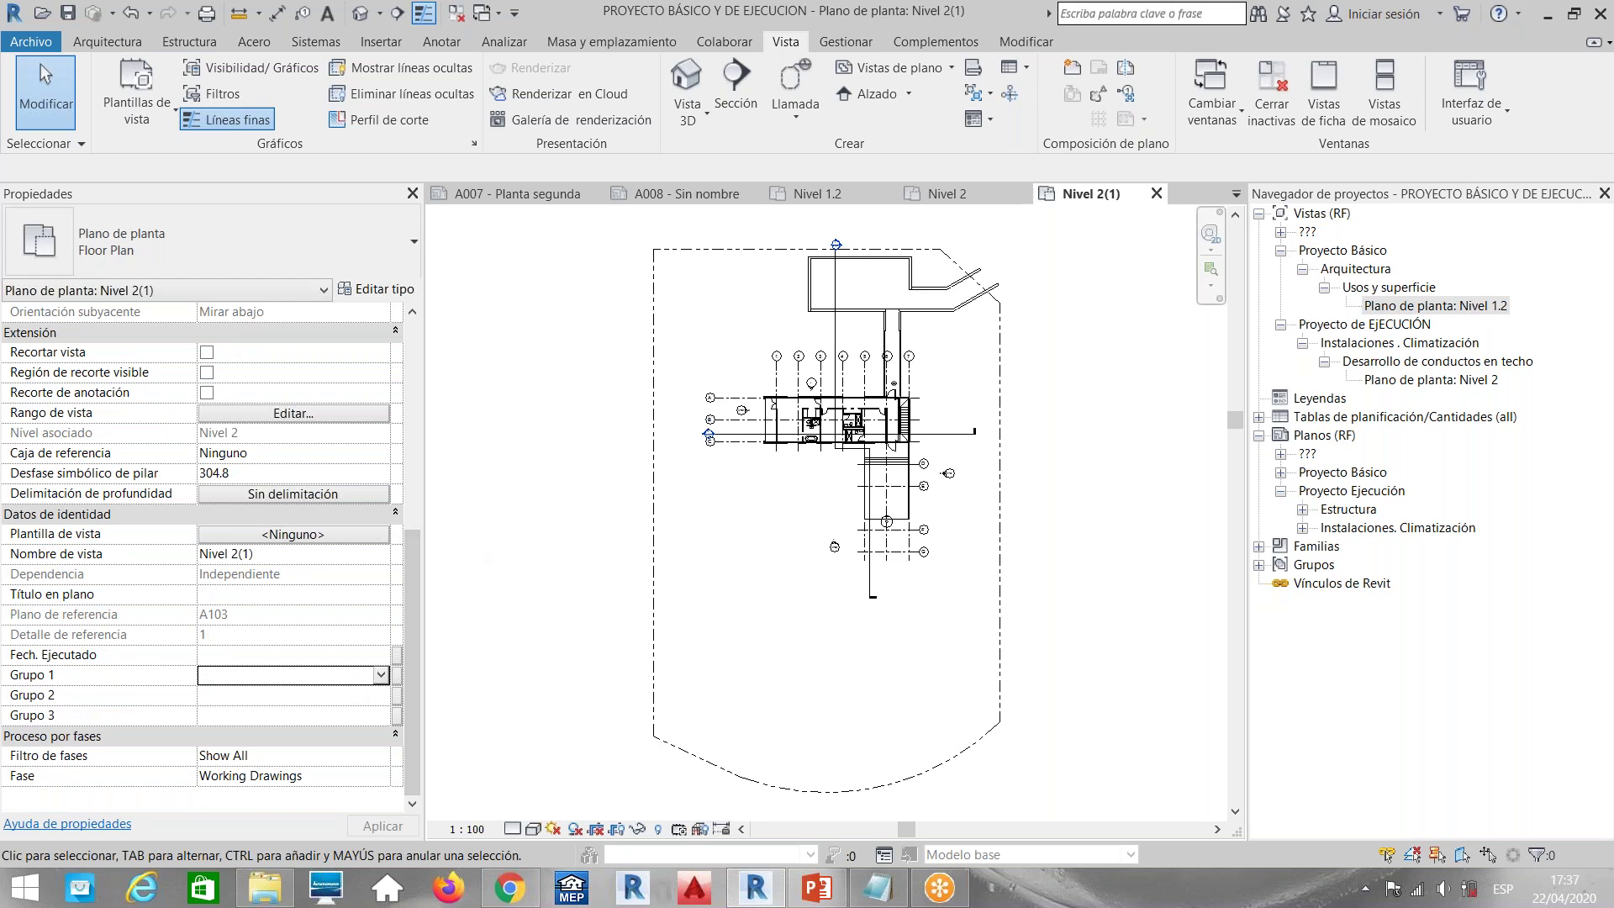
click(381, 675)
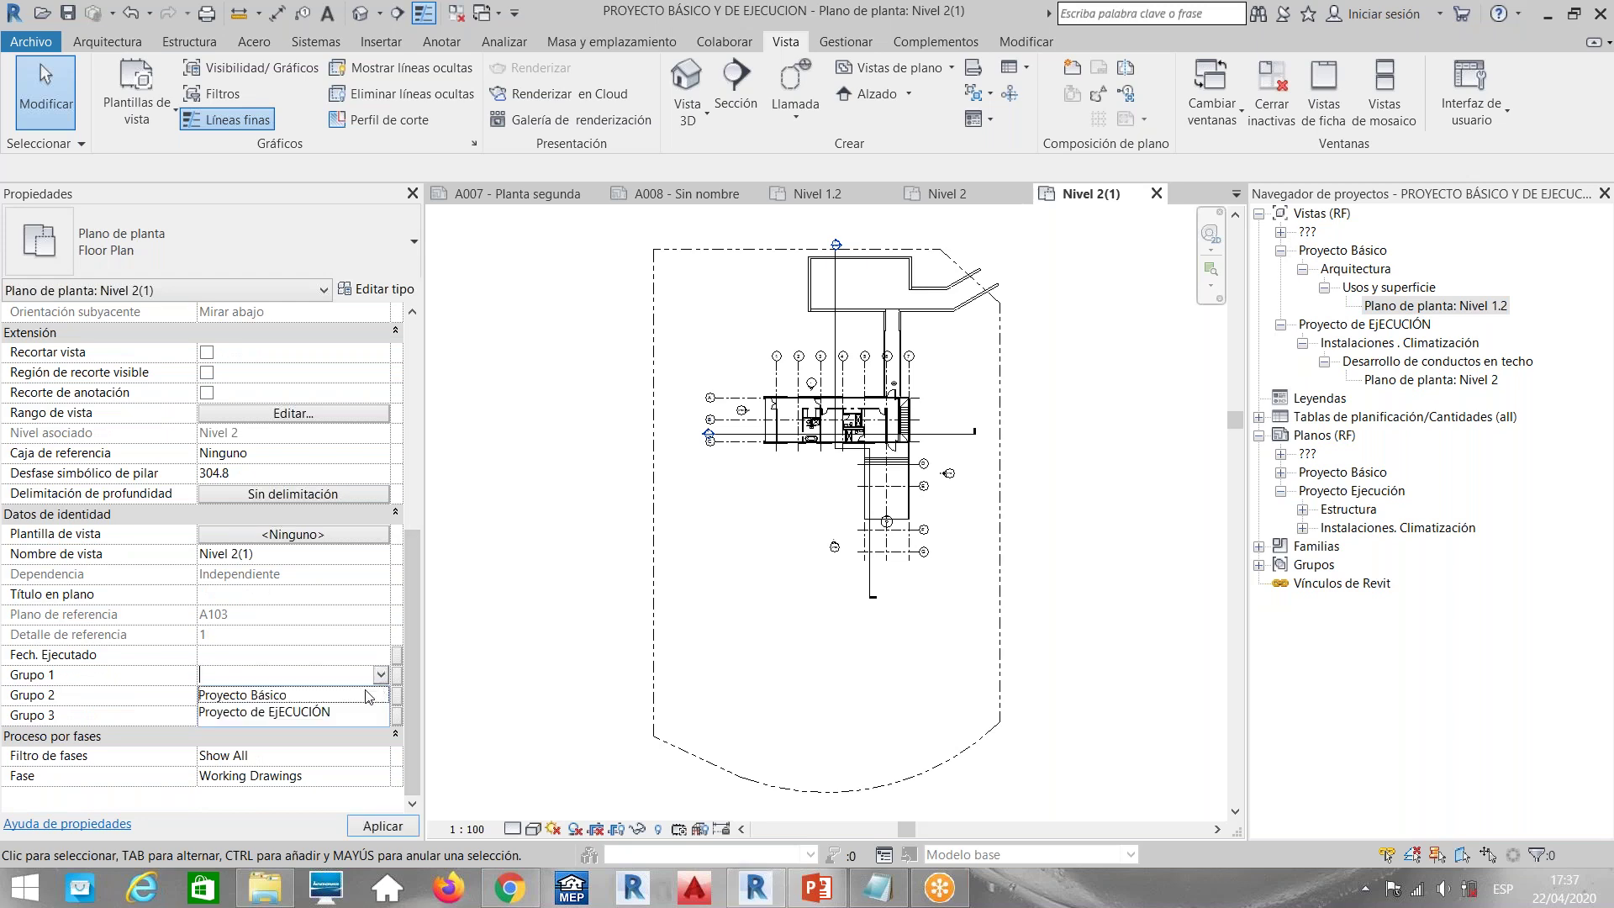
click(299, 695)
Set the Nivel 2(1) view's Grupo 2 to Arquitectura and Grupo 3 to Usos y superficie
click(294, 696)
click(294, 695)
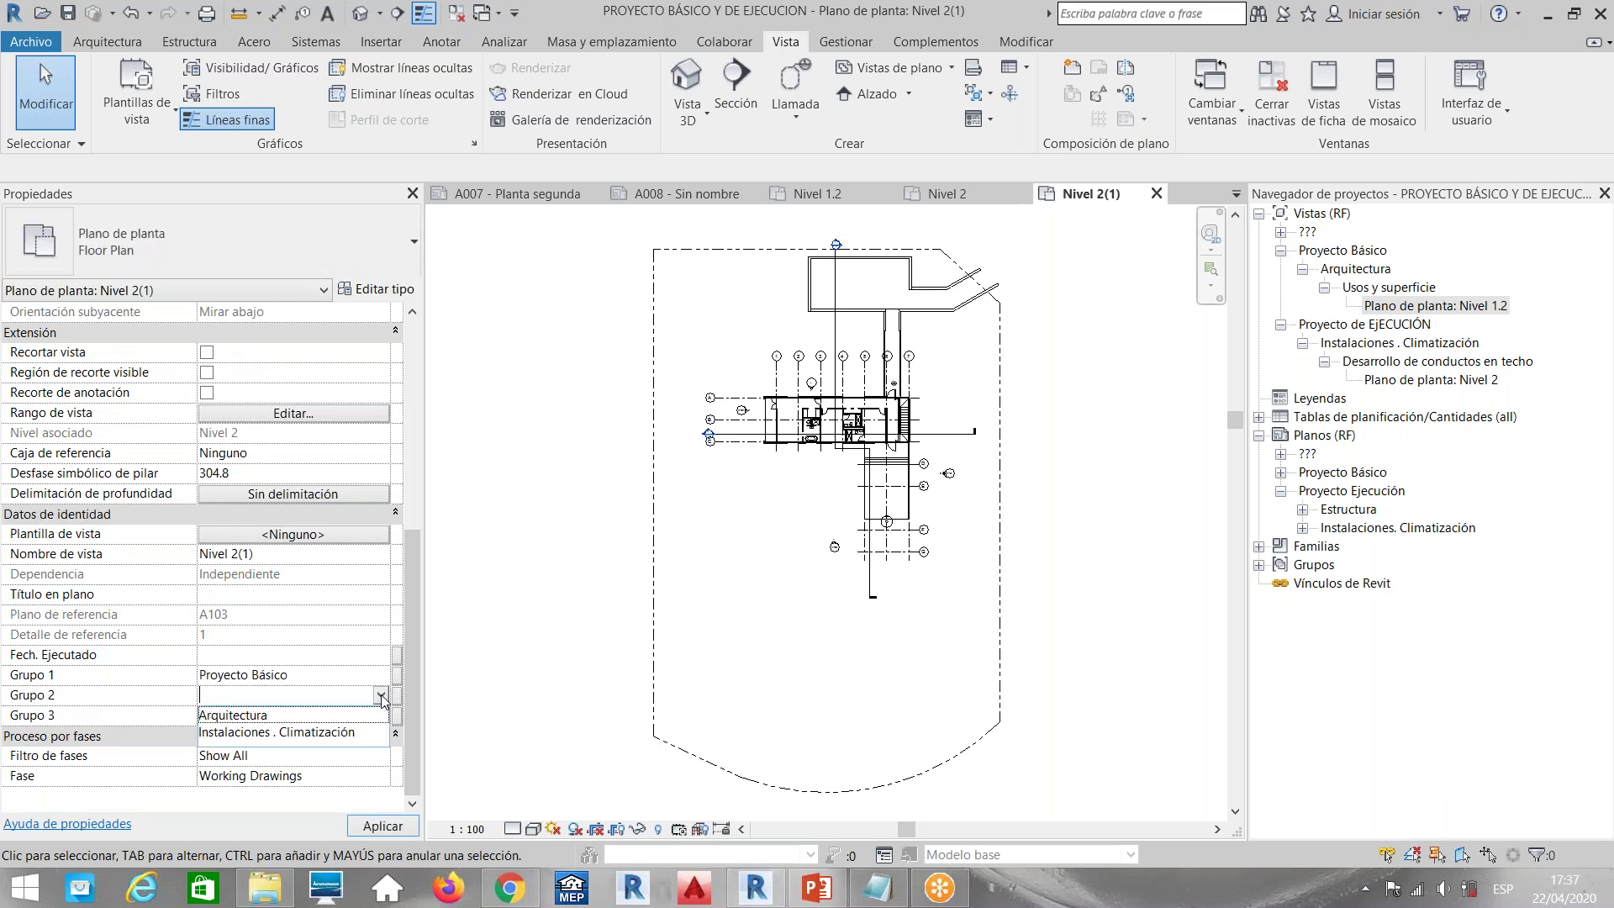
click(318, 712)
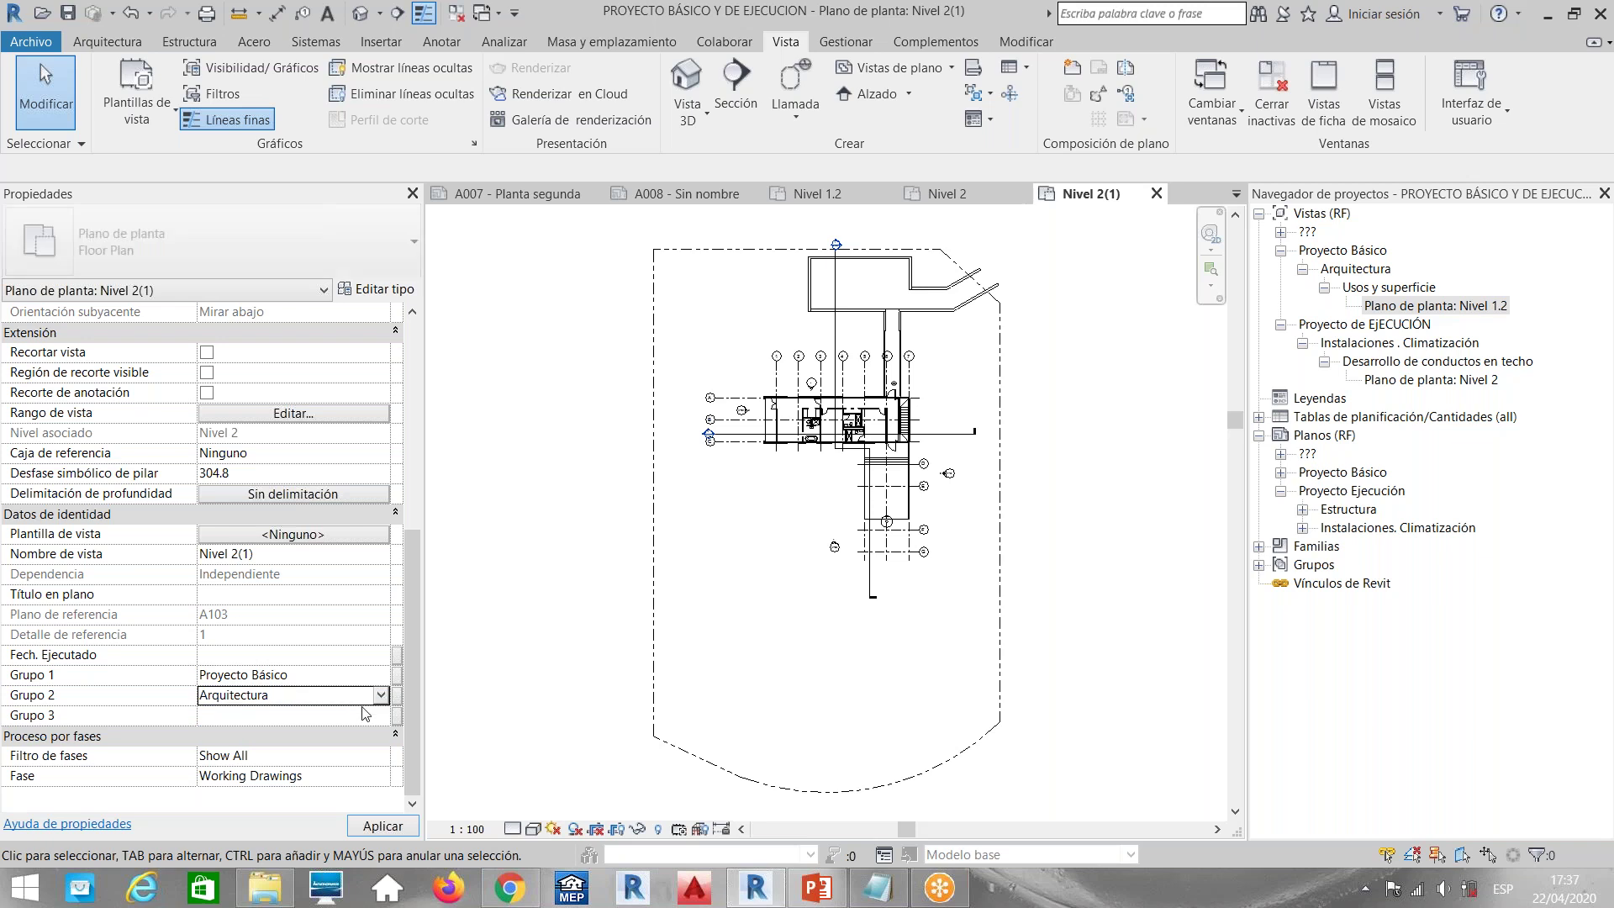
click(365, 713)
click(369, 715)
click(252, 754)
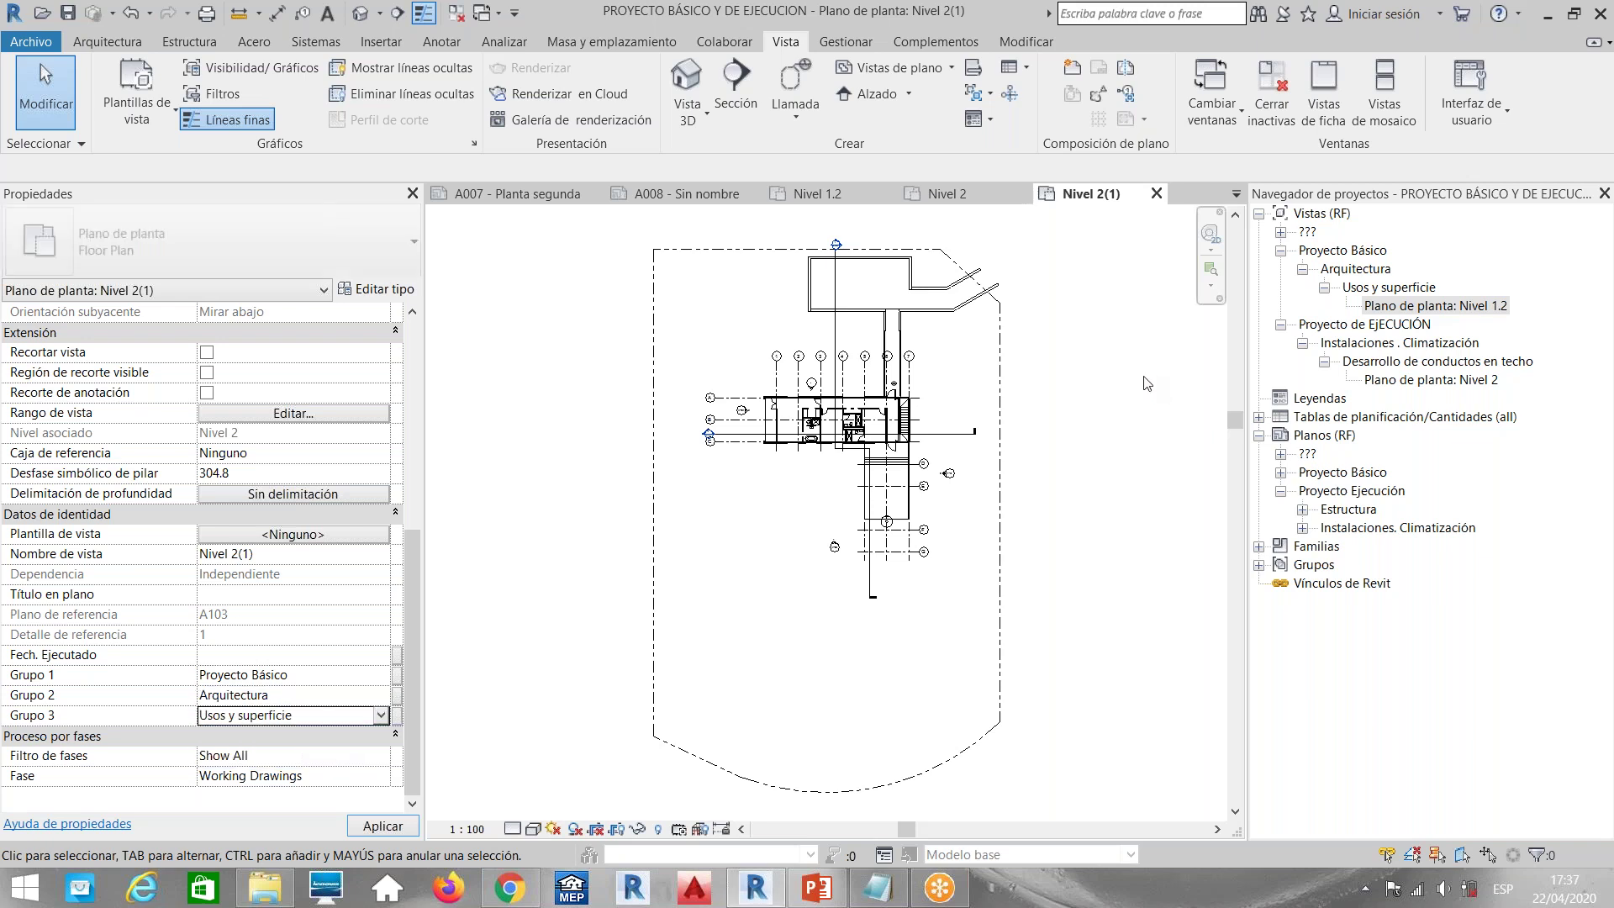
click(1402, 326)
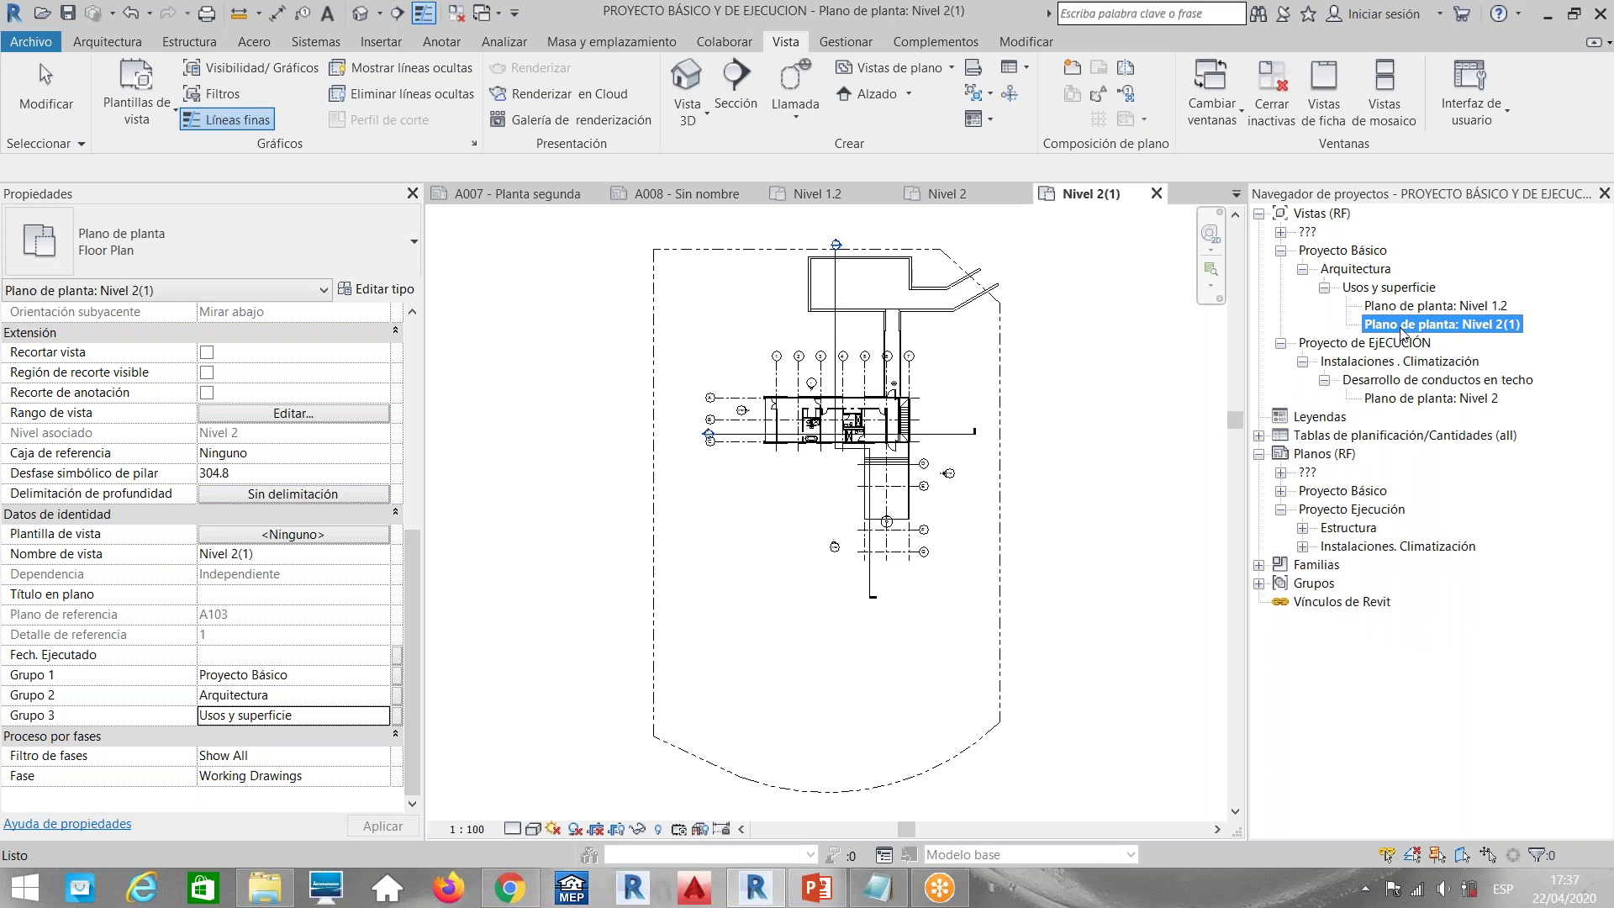
Review the type properties of the Nivel 2(1) floor plan without changing them
click(1114, 397)
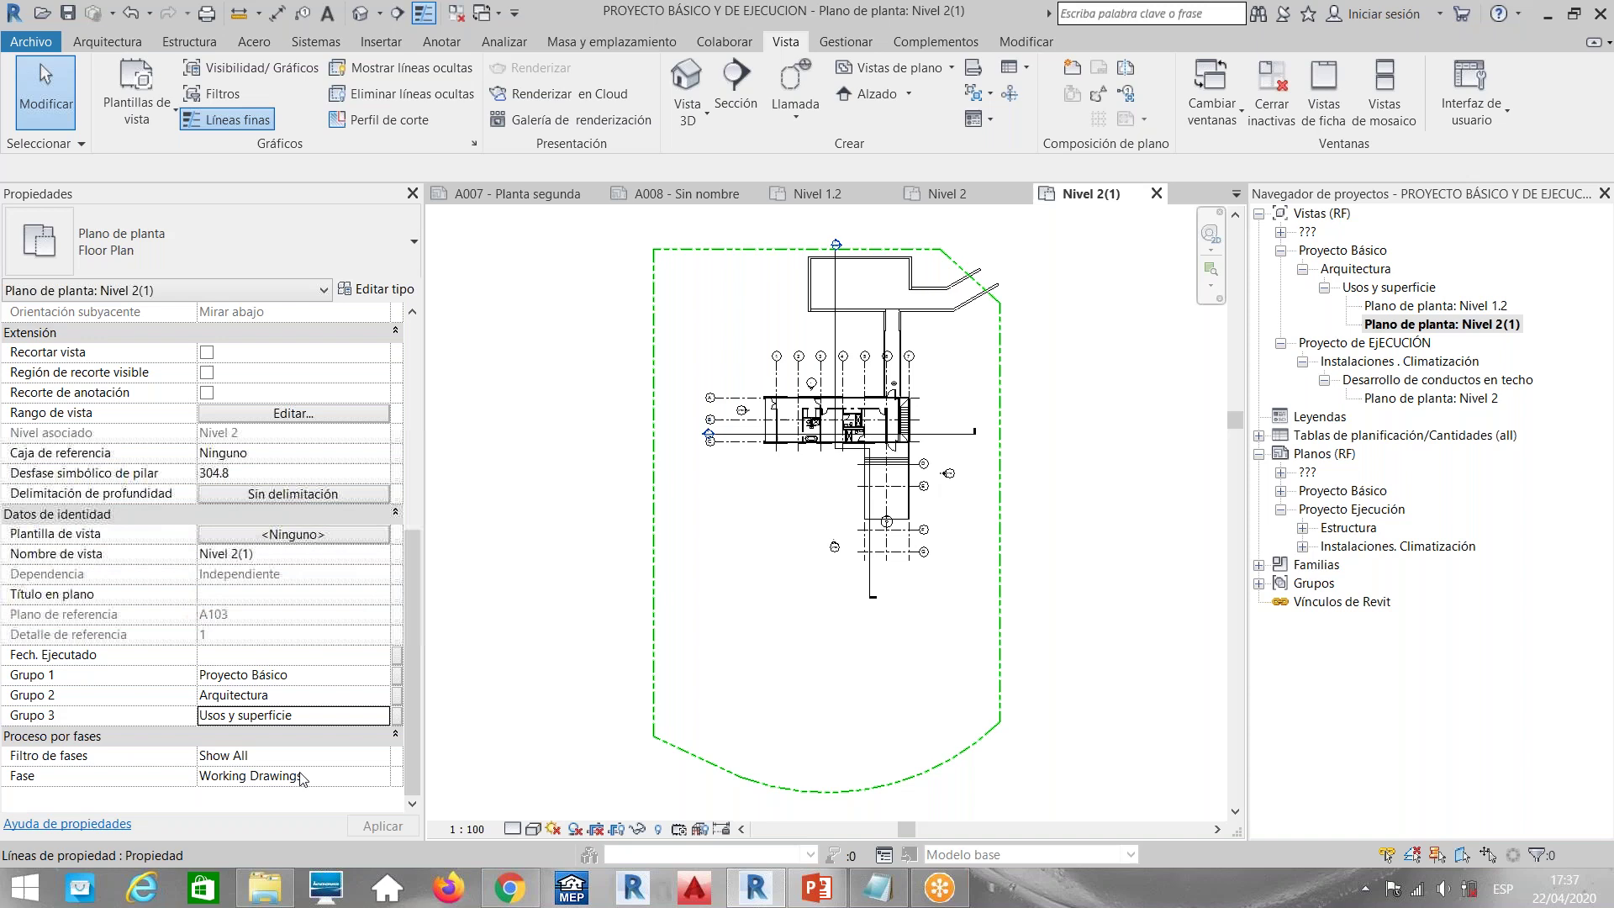
click(398, 290)
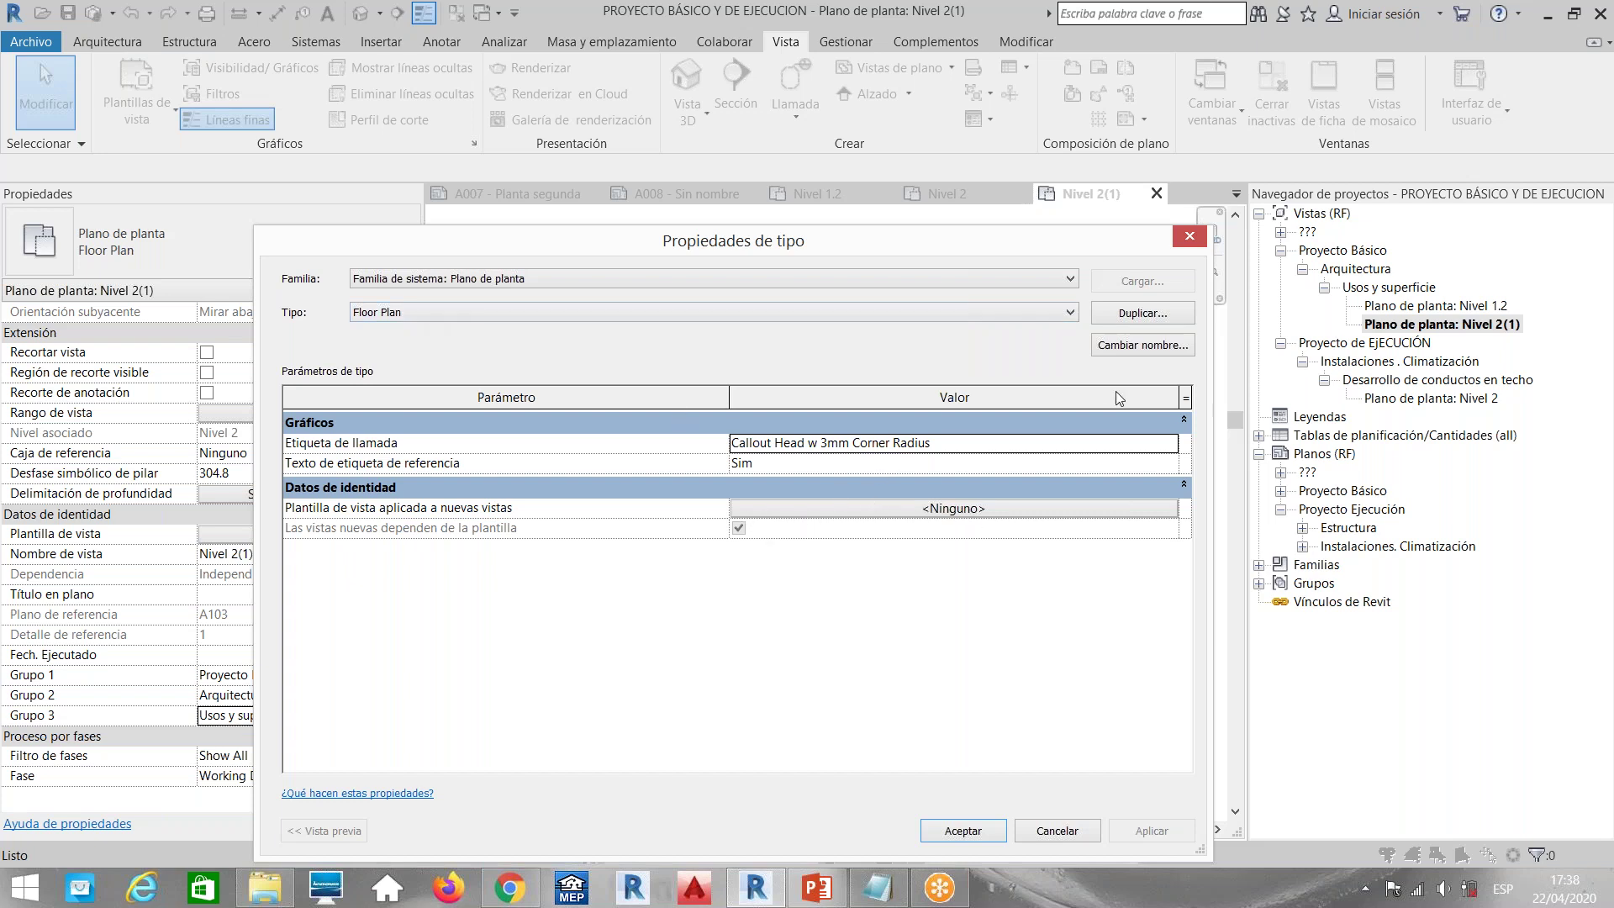
click(1198, 244)
Start a new floor plan view for the Cubiertas level, allowing duplicates of existing views
click(895, 68)
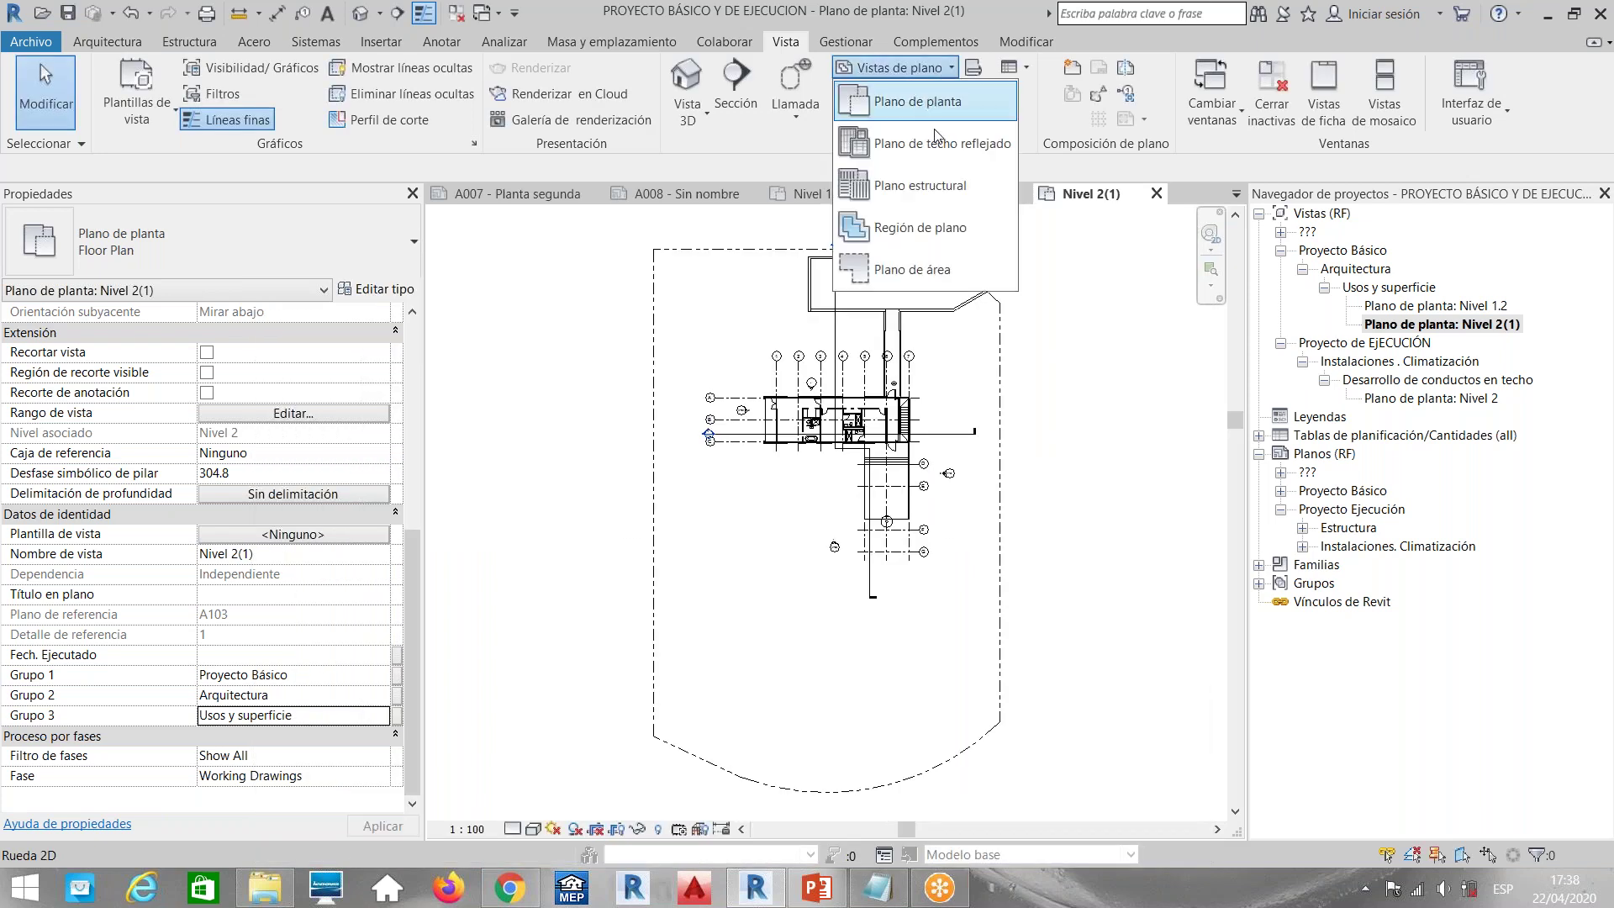
click(882, 104)
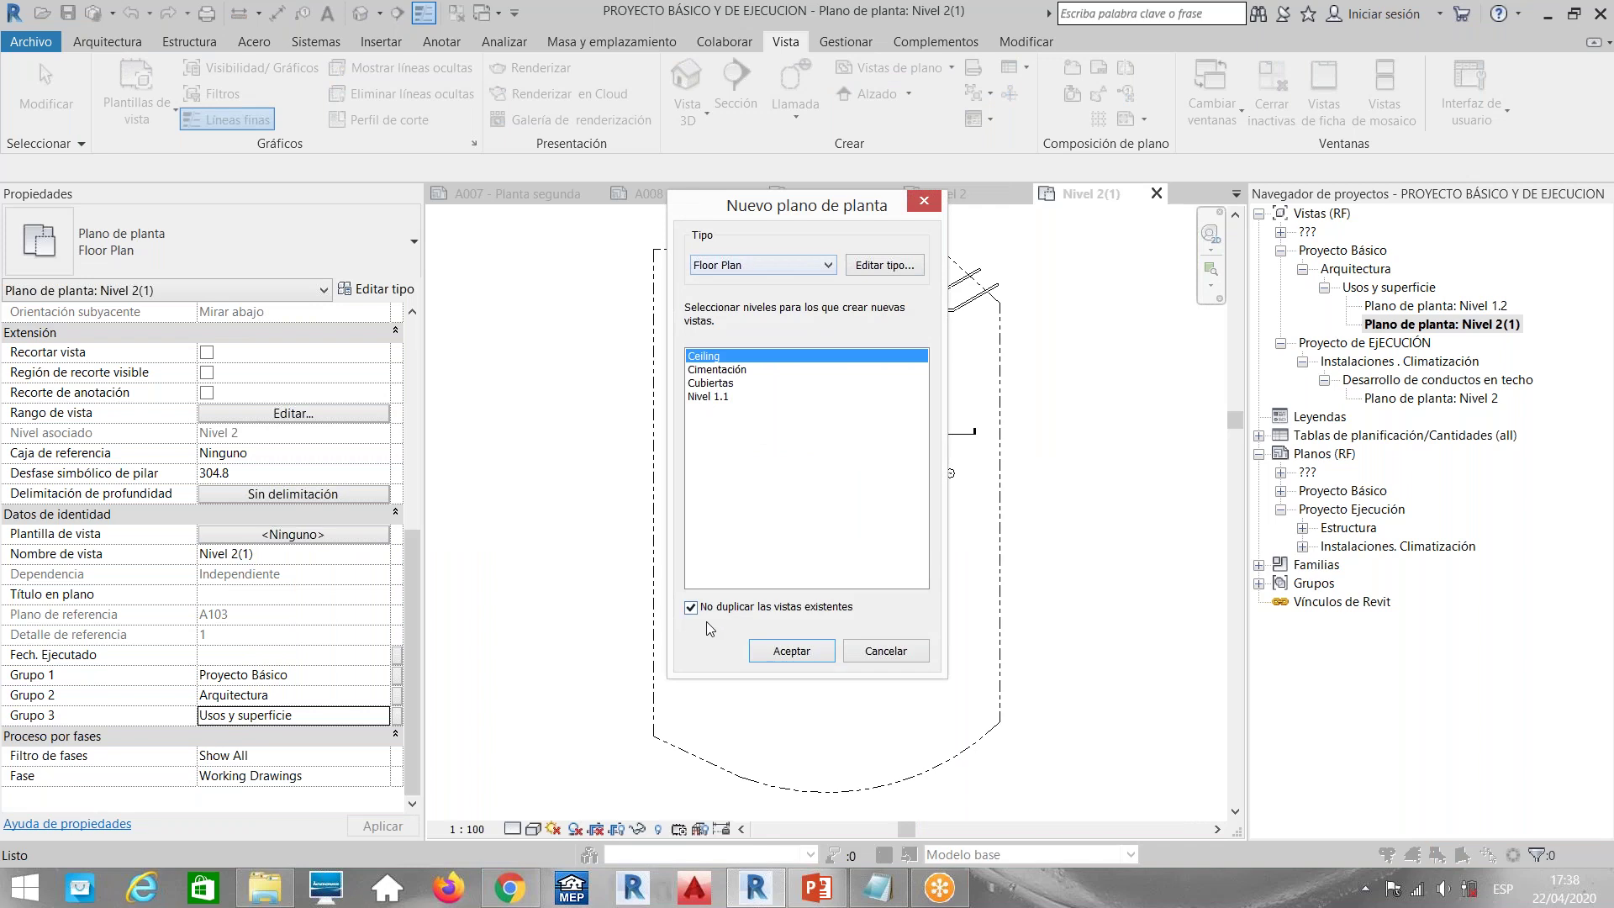
click(691, 608)
click(728, 383)
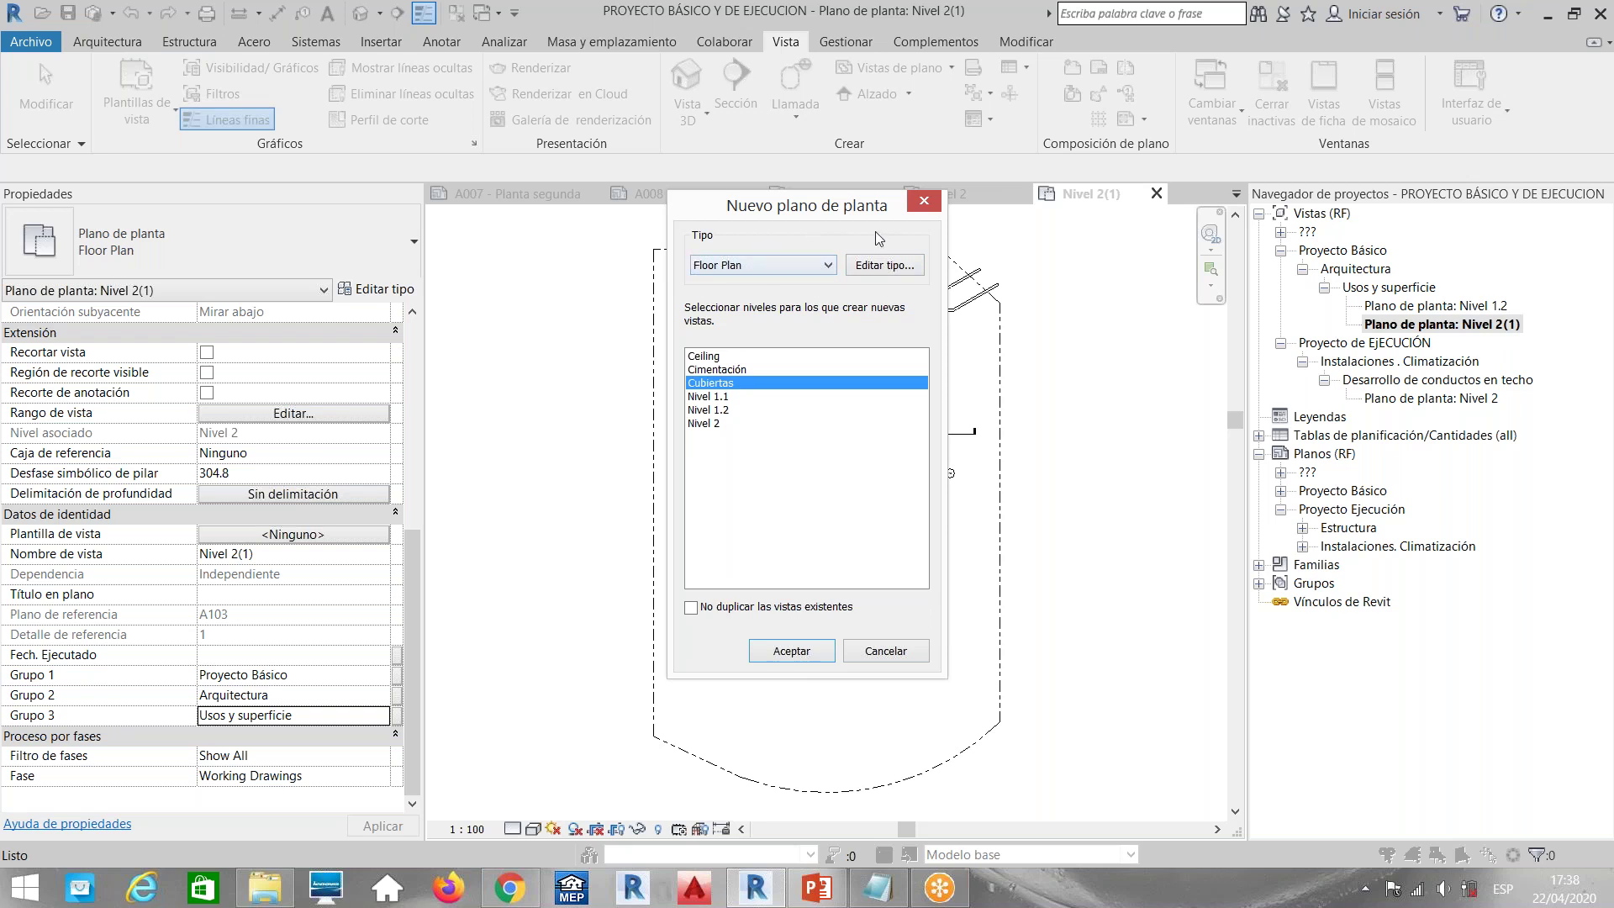
Duplicate the Floor Plan view type under the name Tipo de Planta 2
click(884, 265)
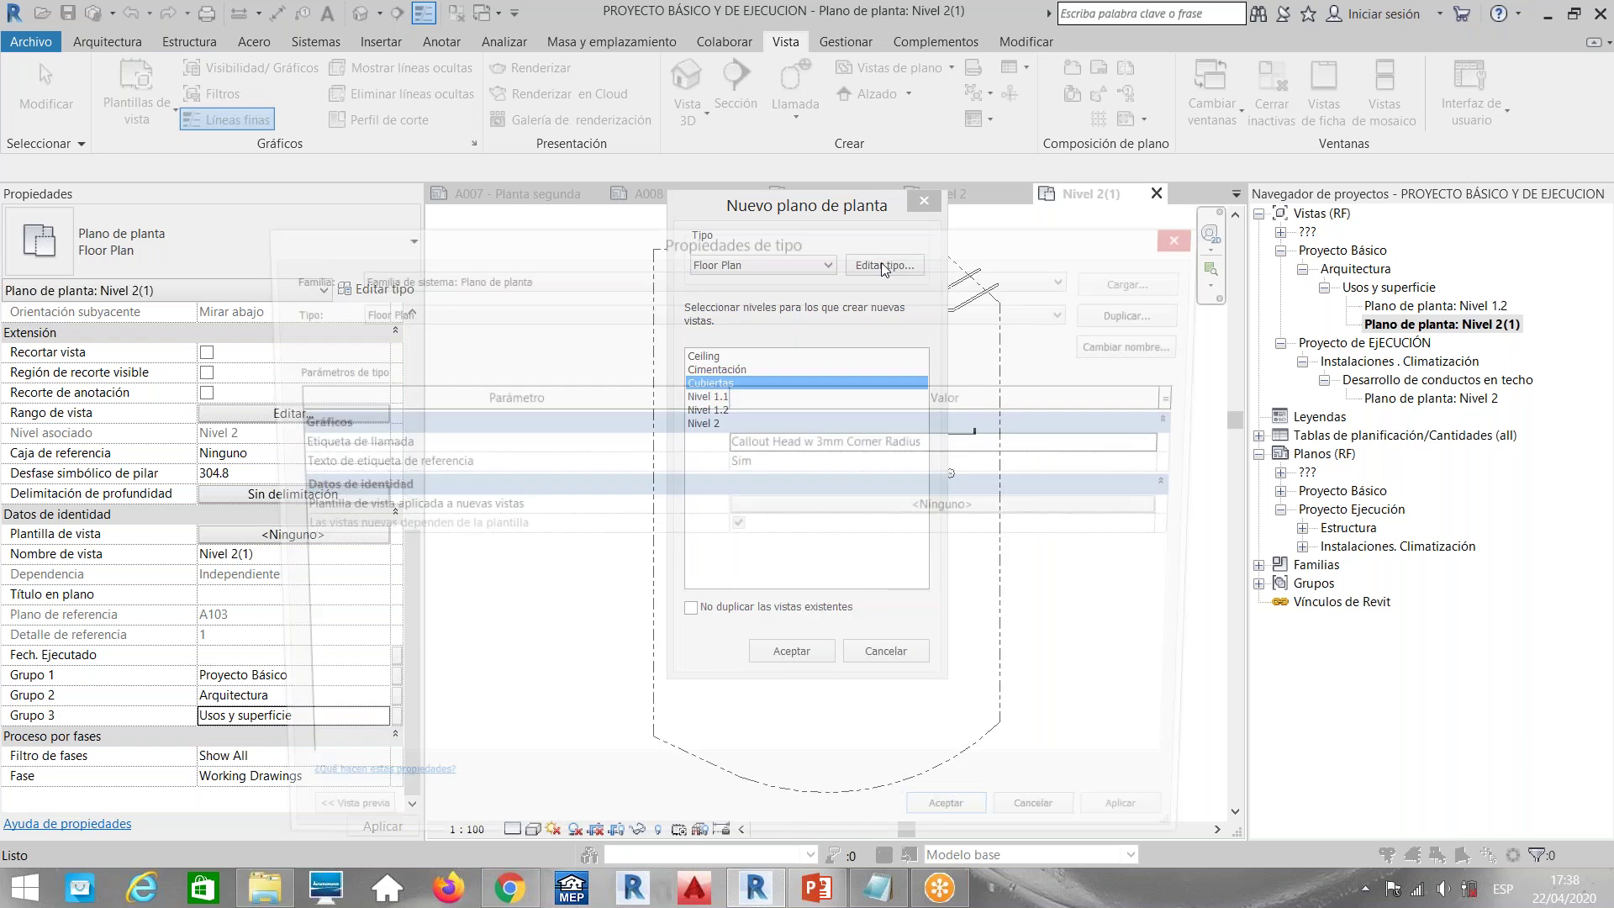
drag(894, 235, 964, 432)
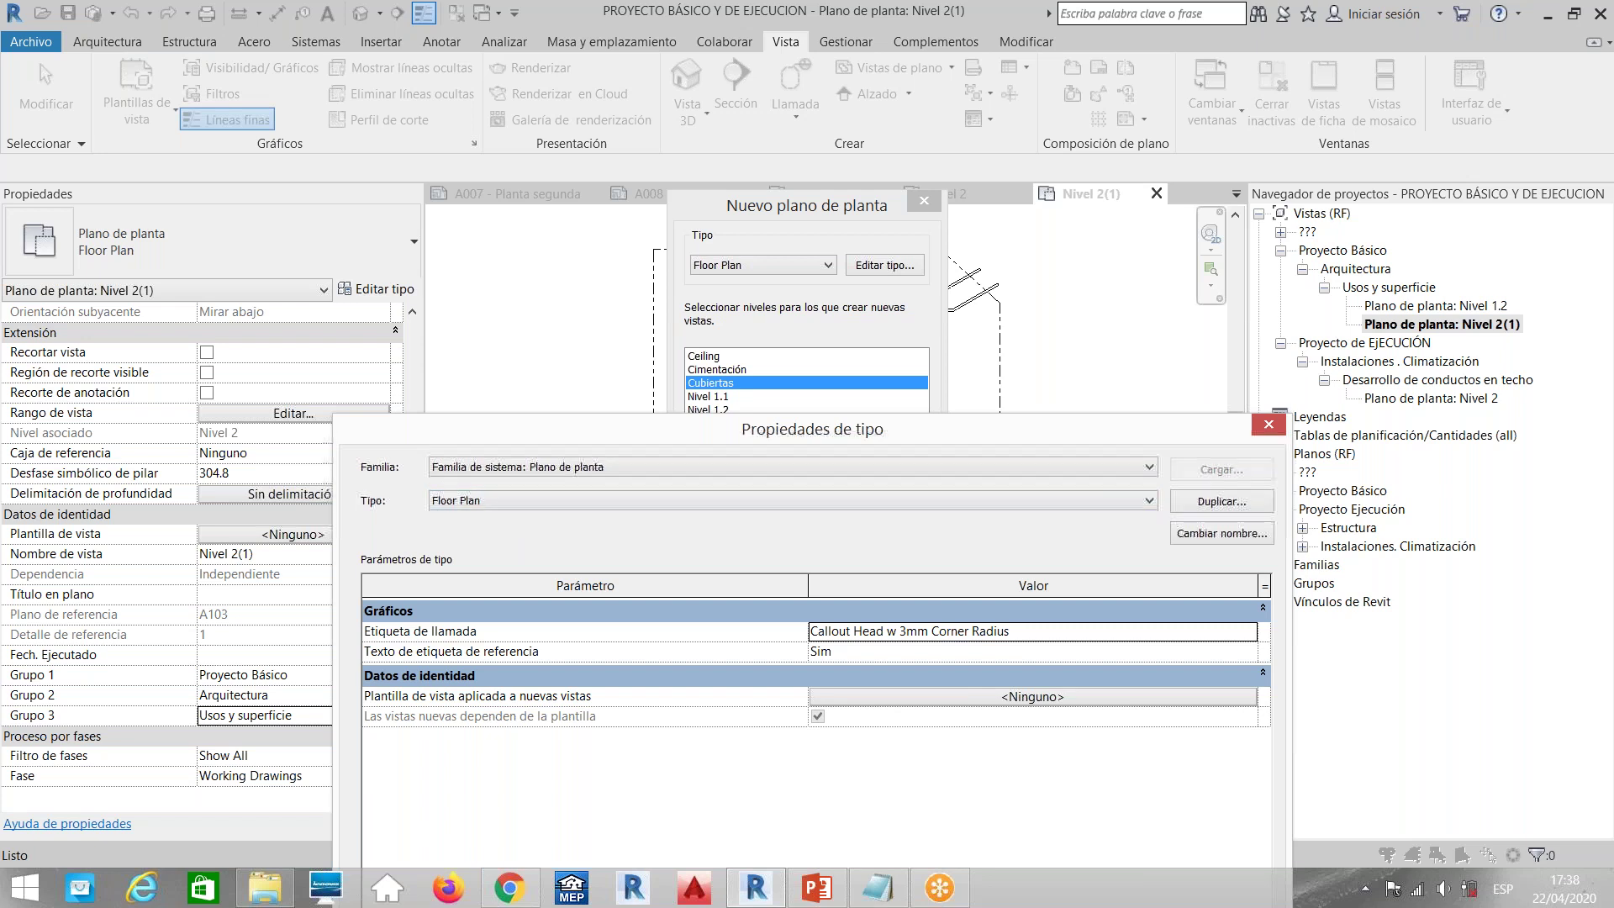
drag(779, 420, 683, 202)
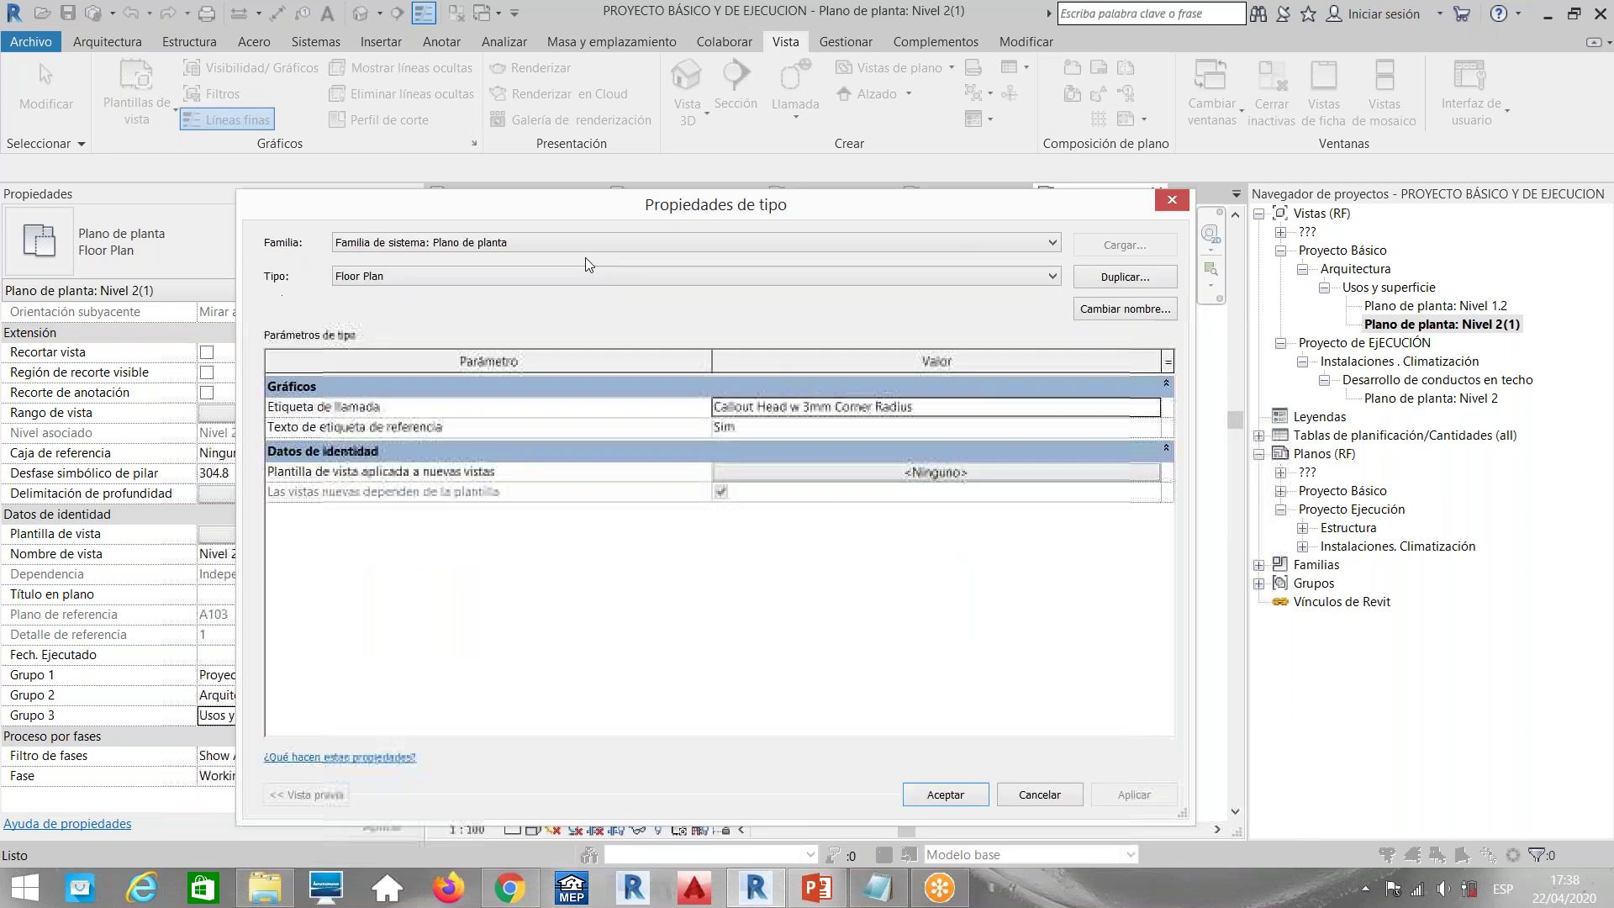
click(1121, 278)
text(T)
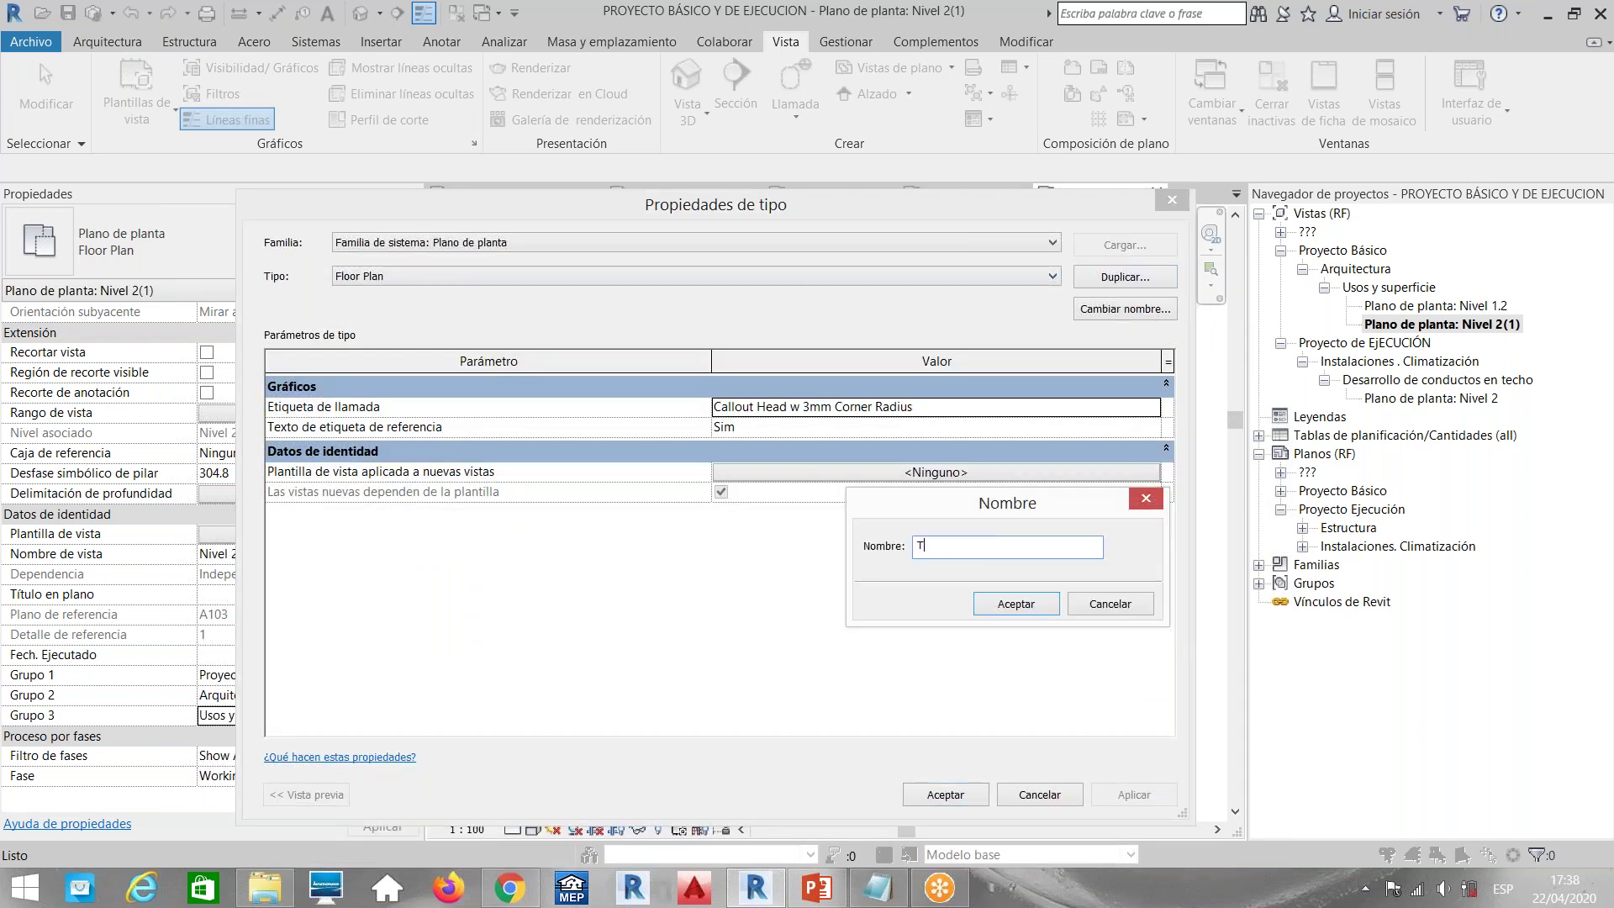
text(ipo de Flanta 2)
click(1013, 605)
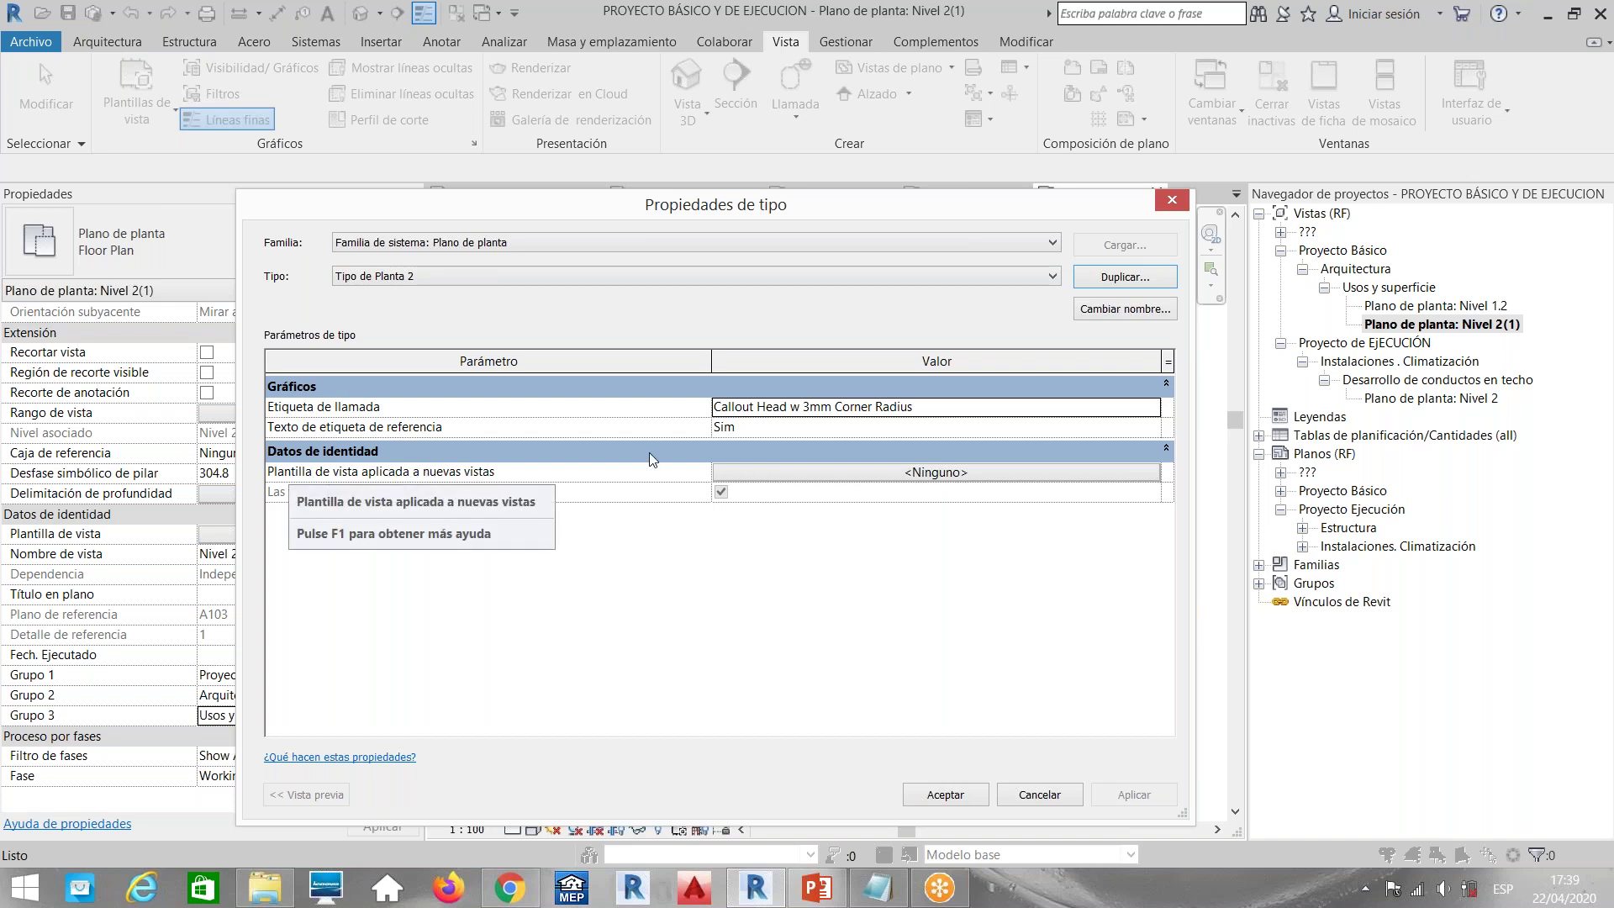
Duplicate the Architectural Plan view template as Usos y superficie para plano for the new type
click(805, 474)
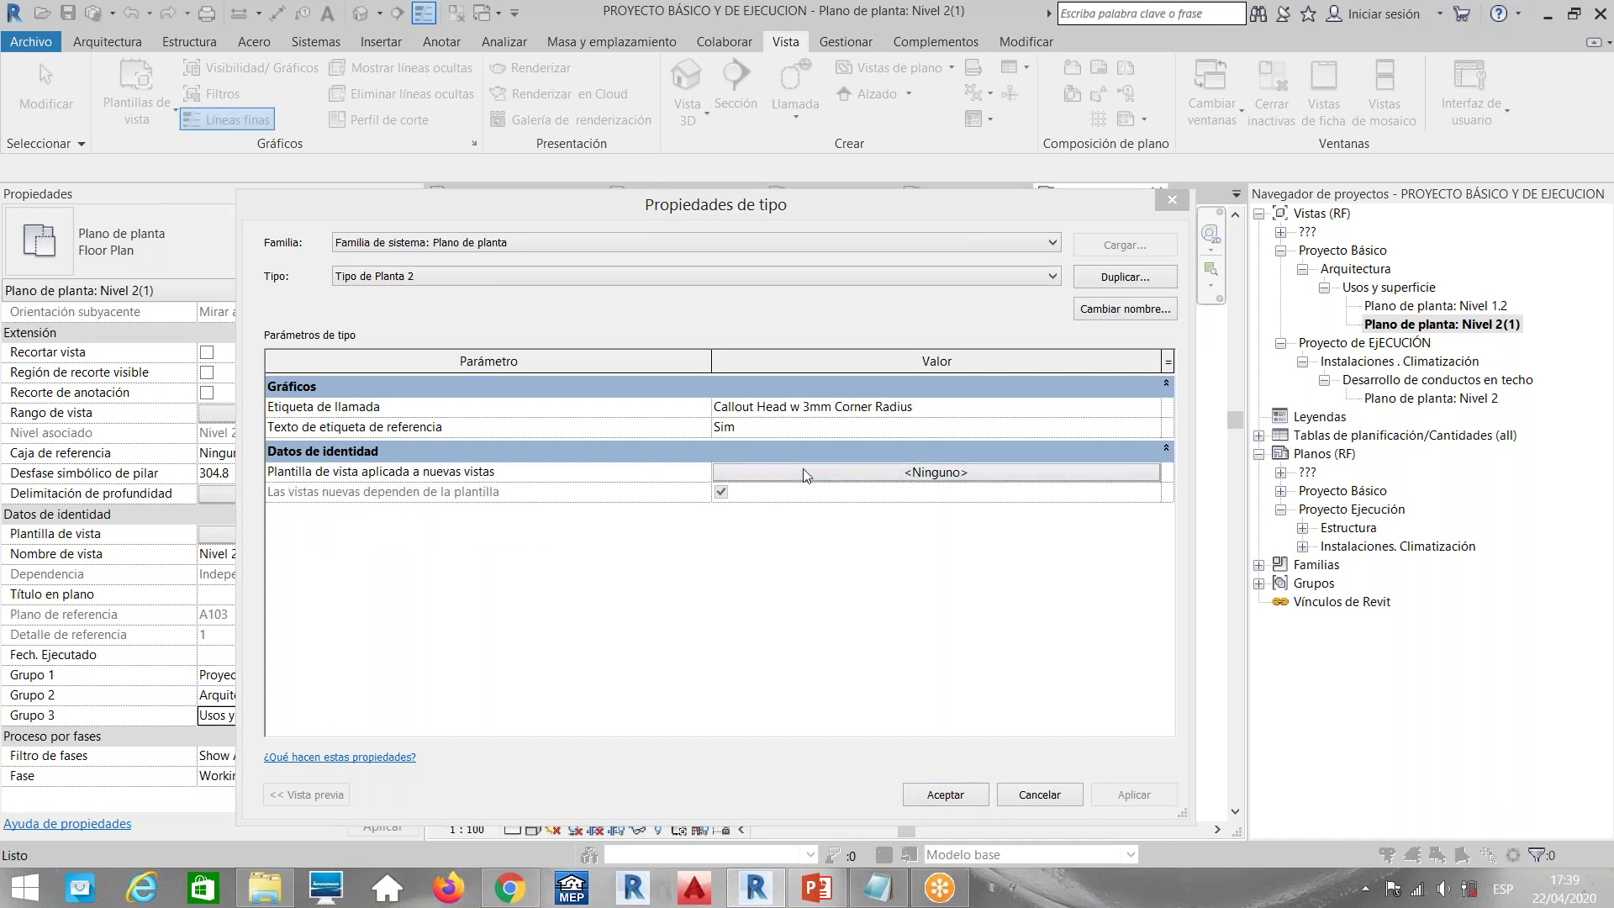
click(133, 375)
click(129, 362)
click(131, 375)
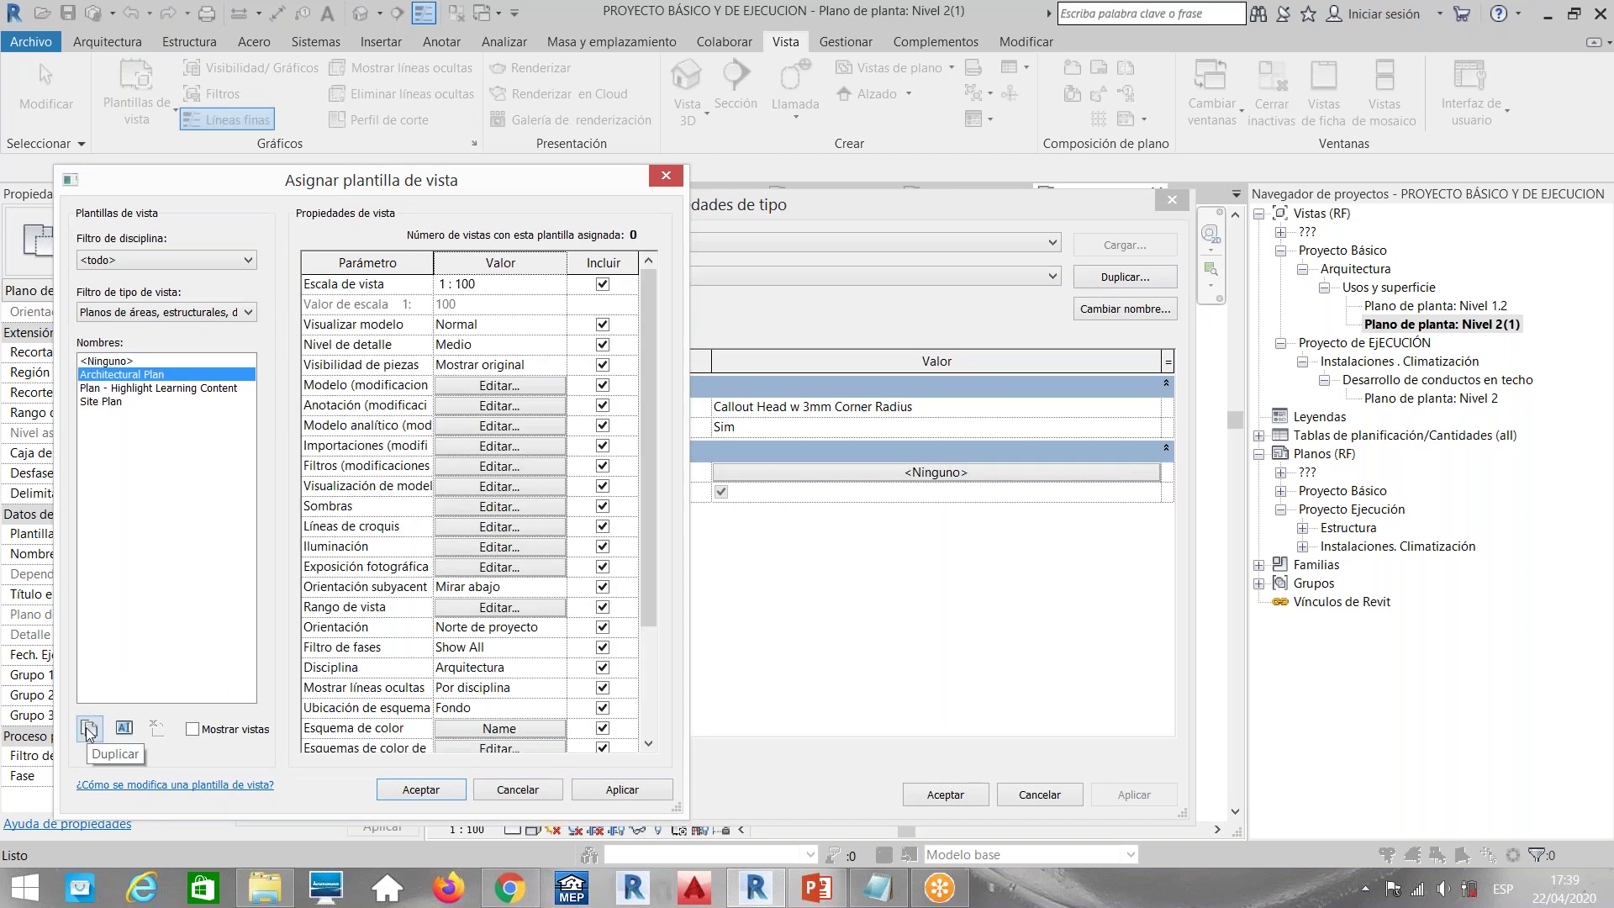
click(89, 728)
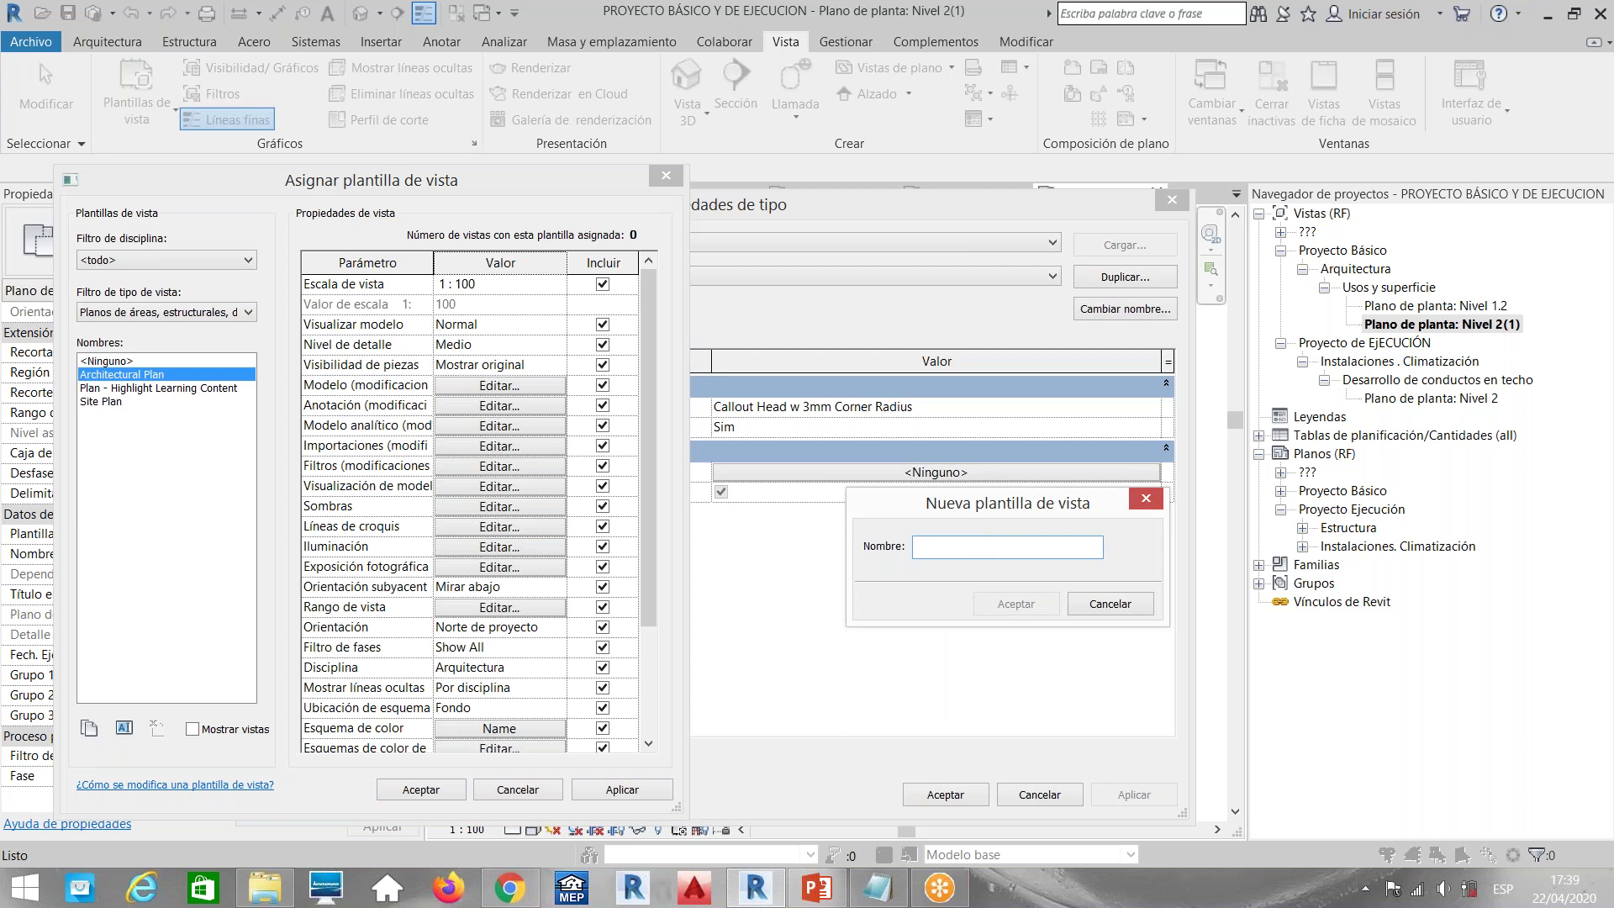
text(Usos y superficie)
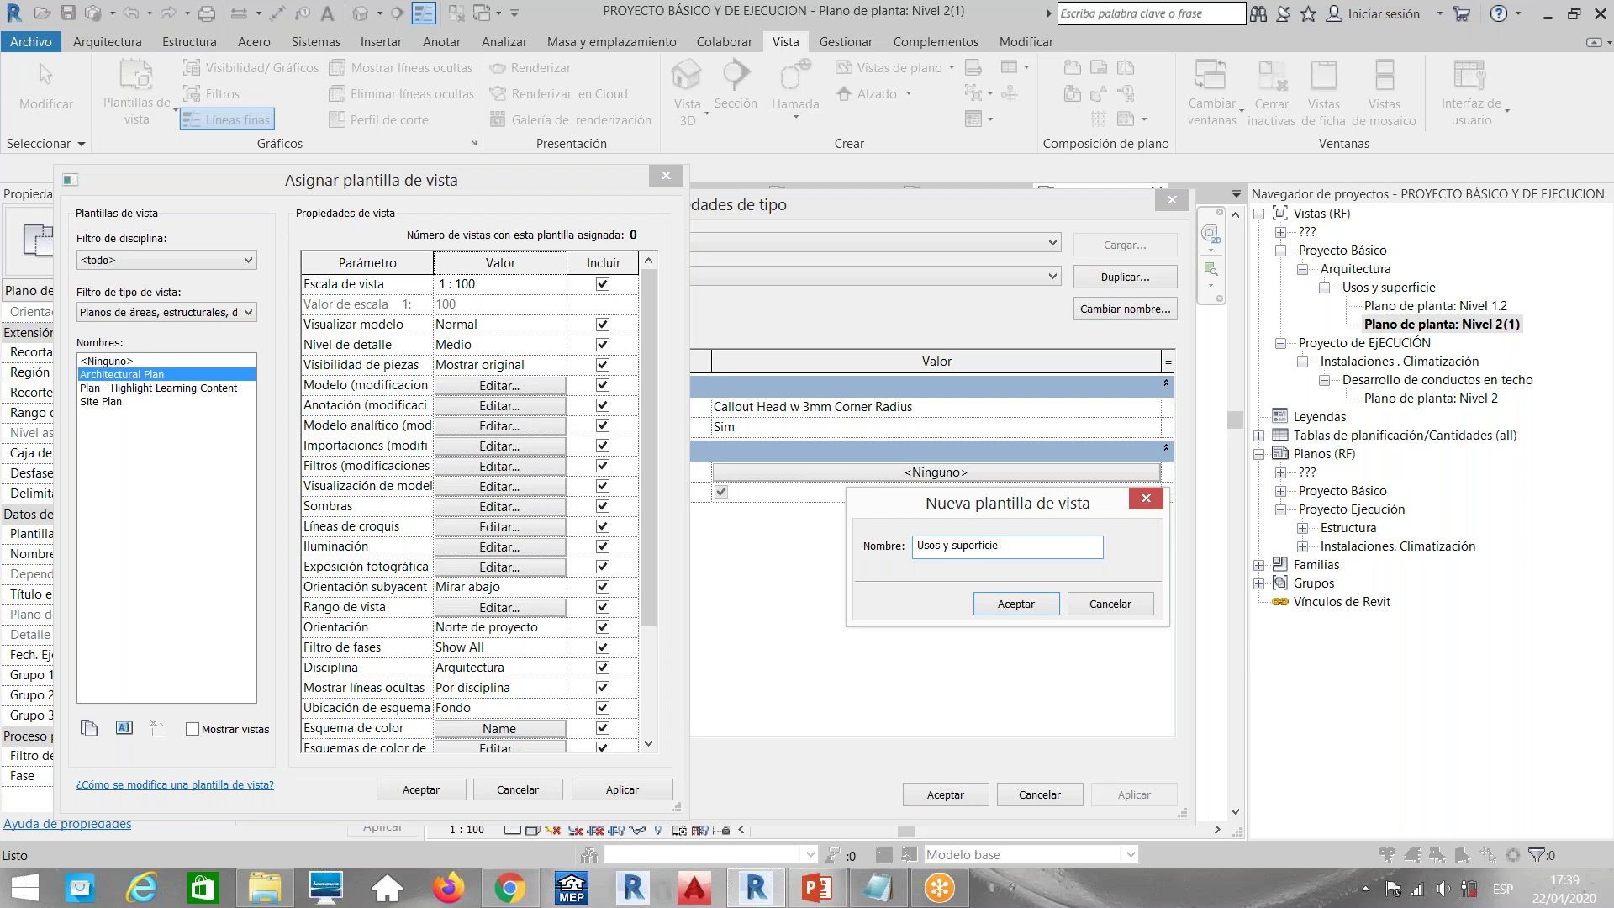
text( para plano)
click(1017, 605)
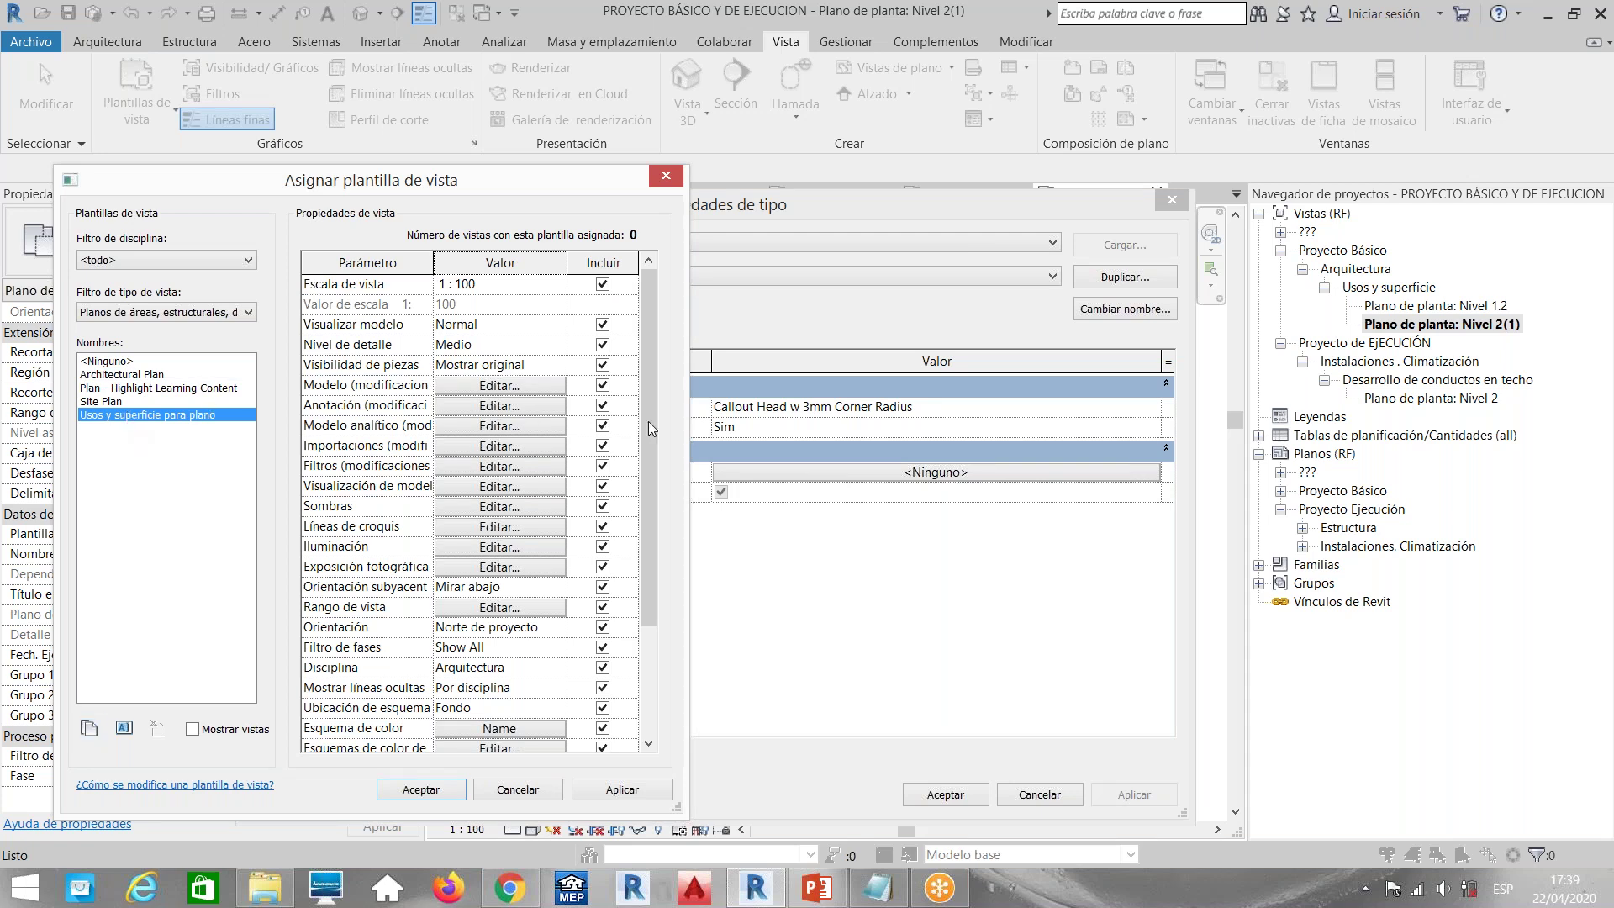
Set the new template's Grupo 1 to Proyecto Básico, Grupo 2 to Arquitectura and Grupo 3 to Usos y superficie
drag(654, 480, 648, 614)
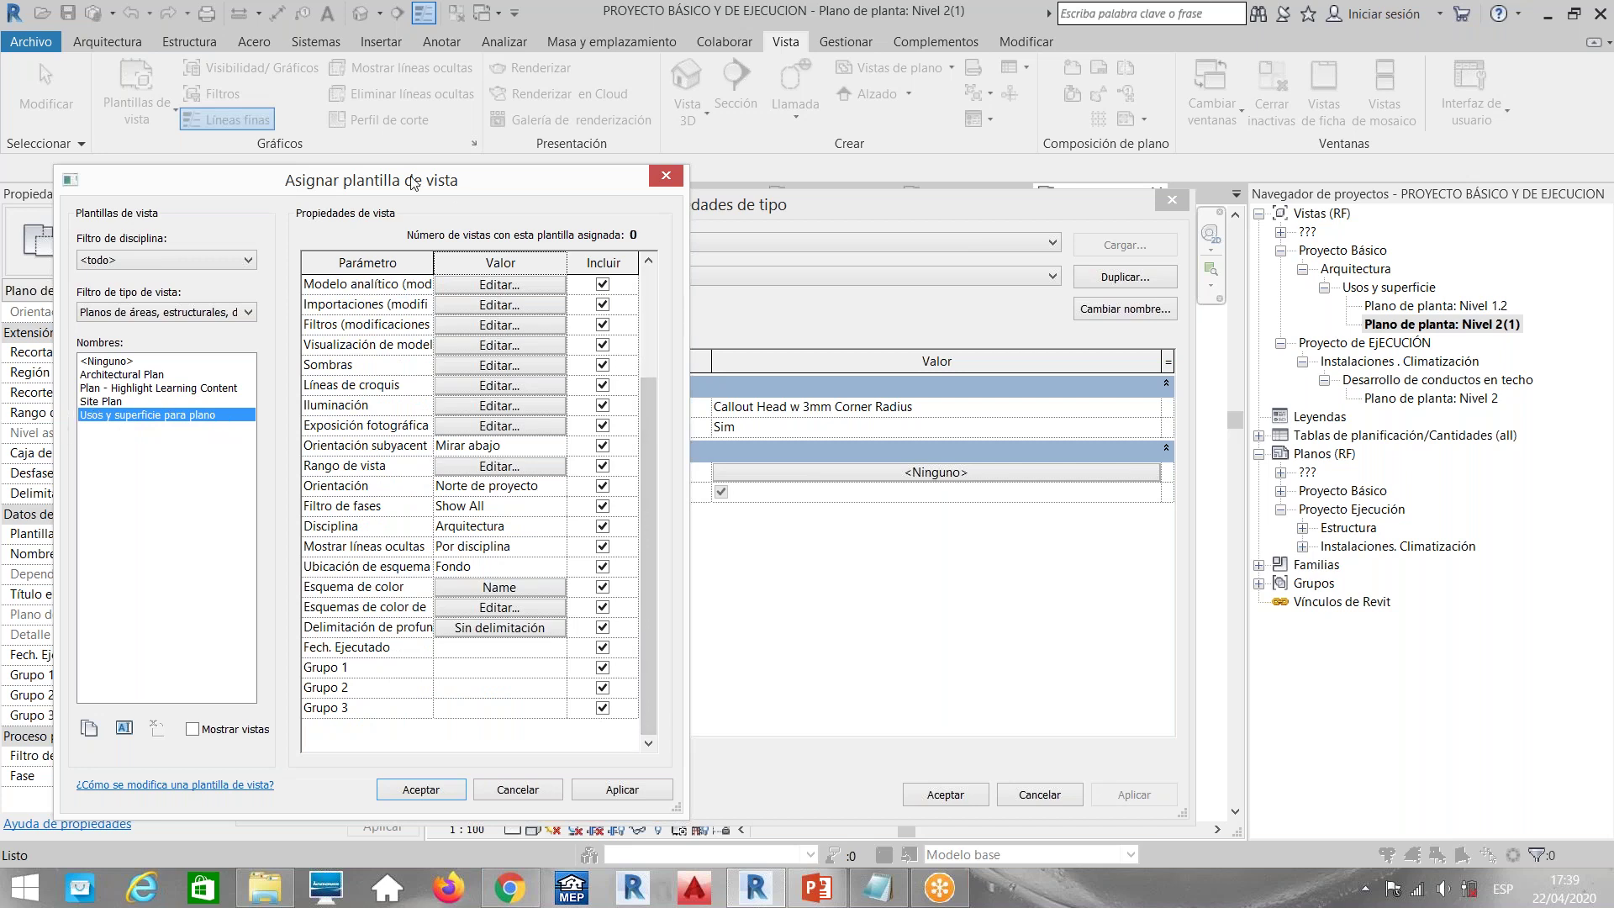
mouse_move(413, 183)
mouse_down()
mouse_move(315, 182)
mouse_move(694, 325)
mouse_move(709, 307)
mouse_up()
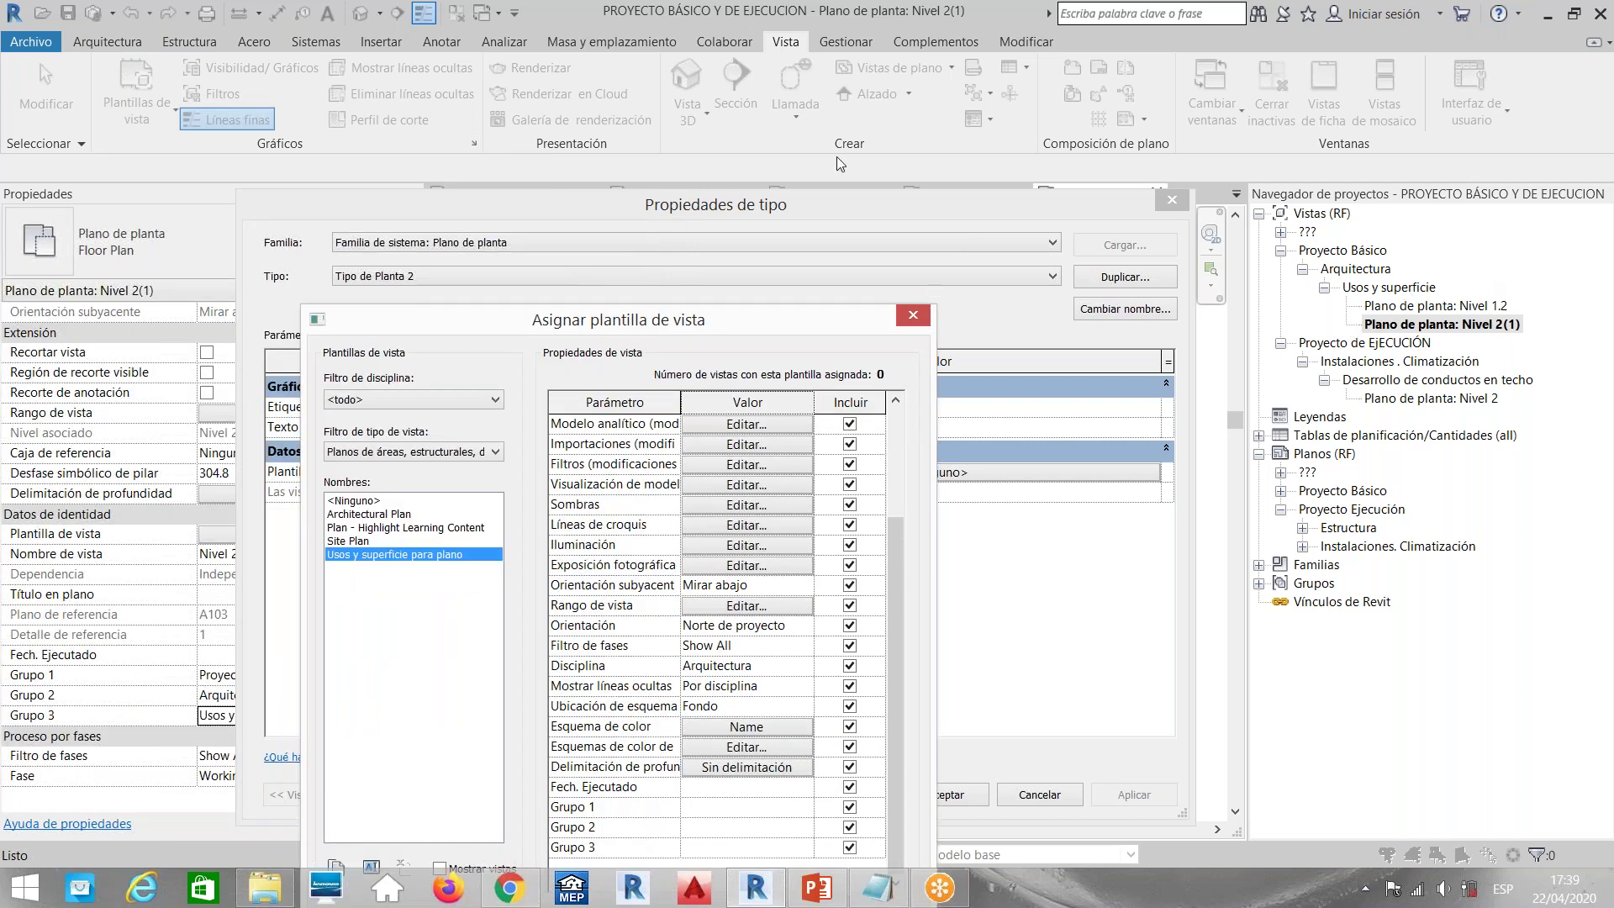
drag(837, 157, 1045, 152)
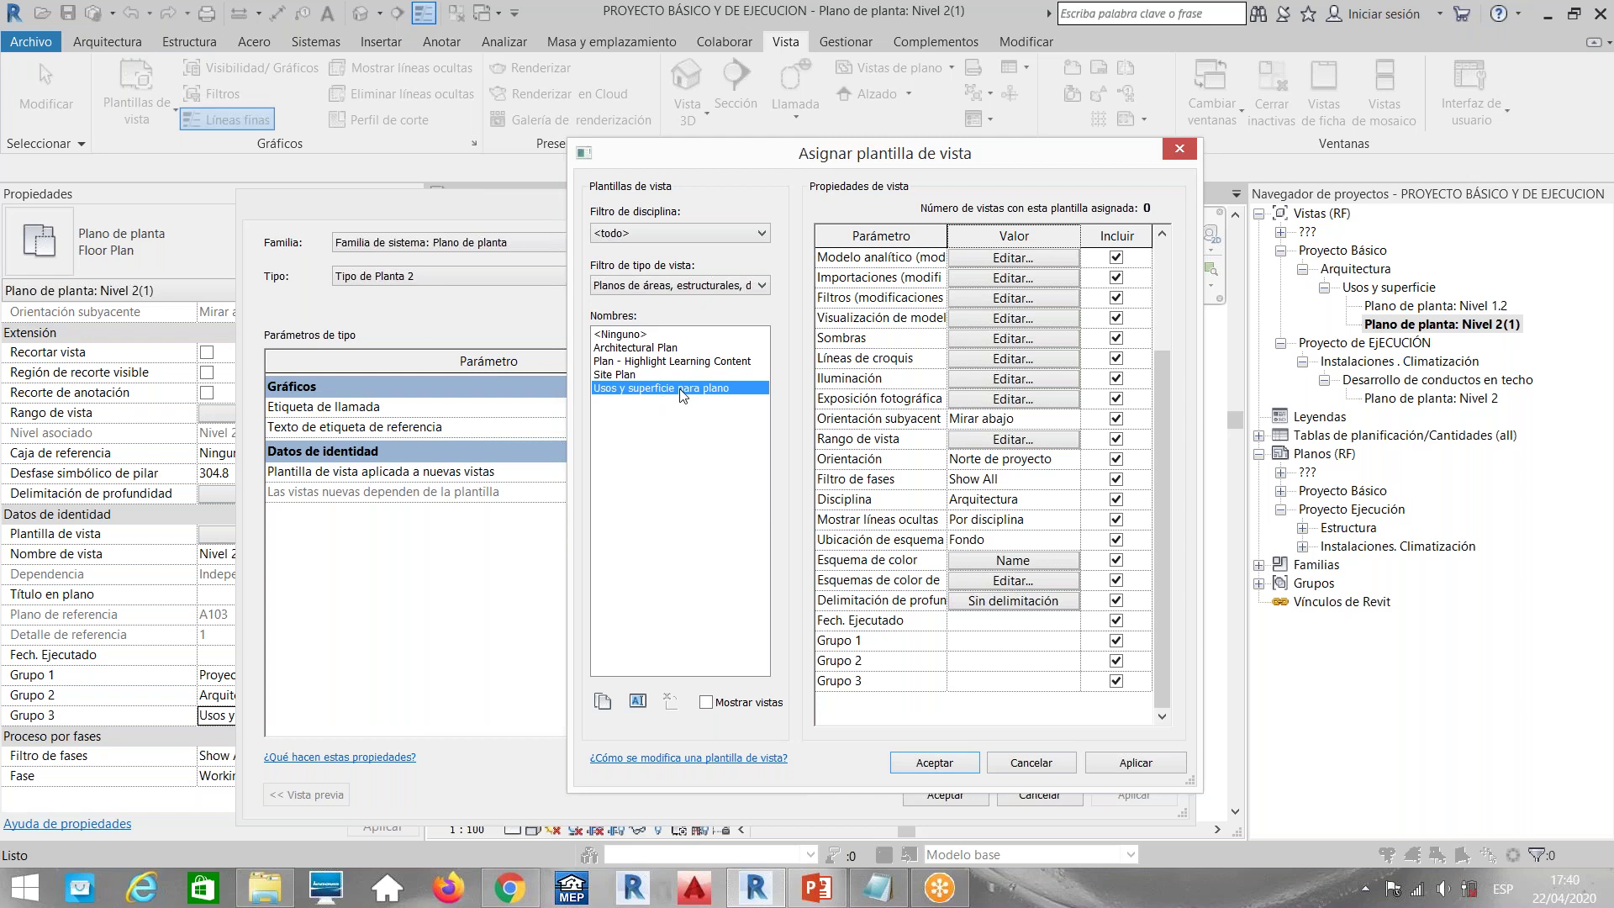
scroll(814, 451, up, 3)
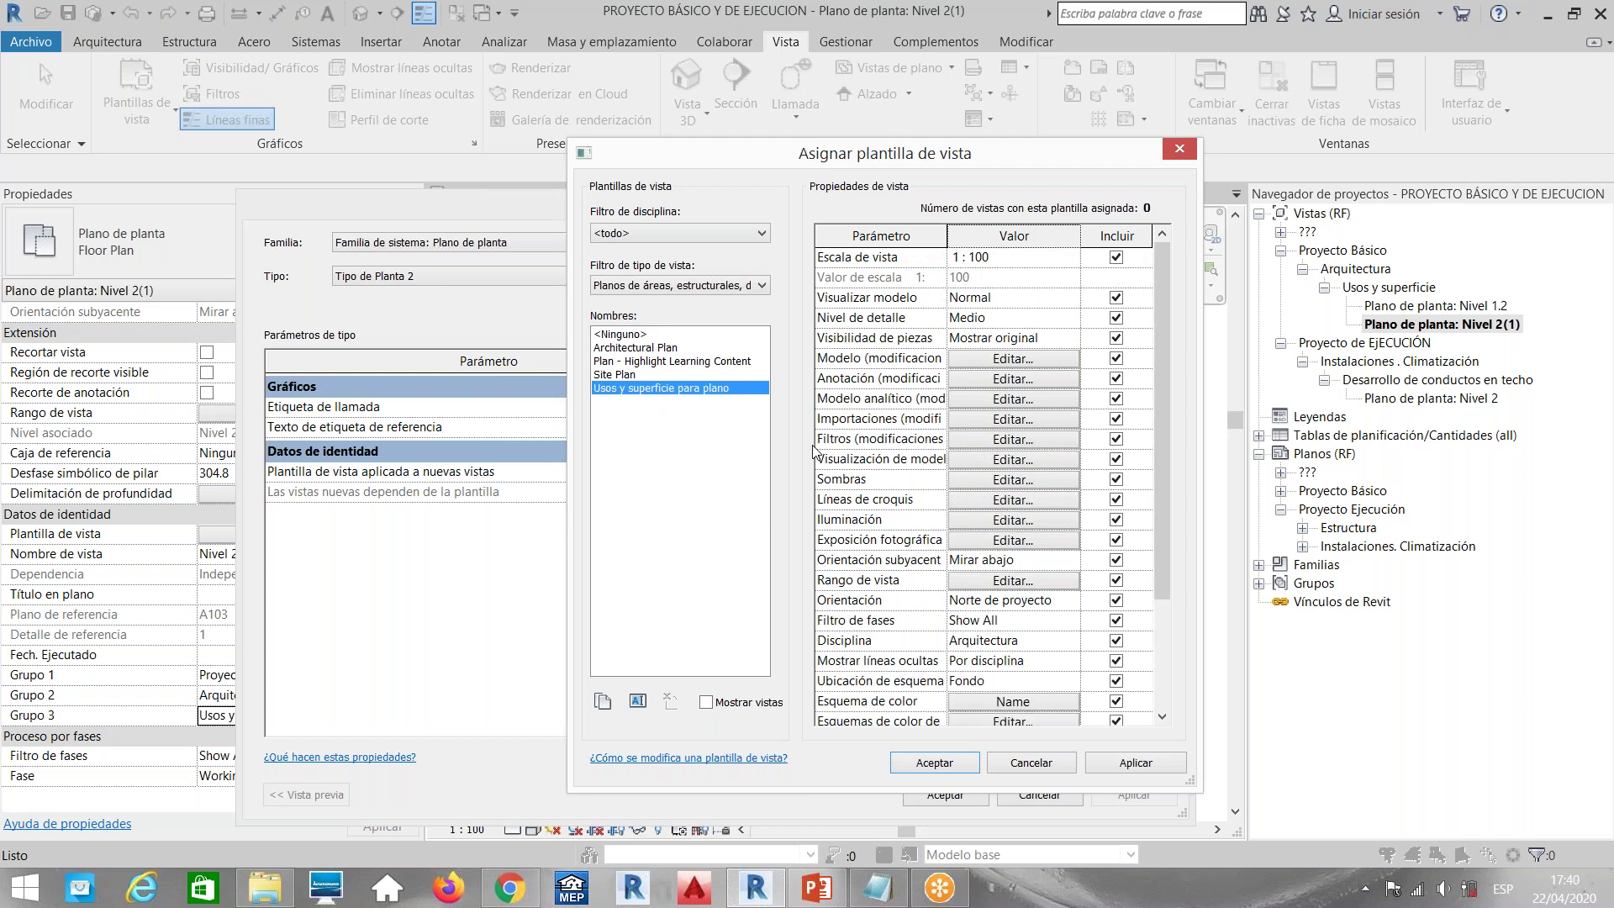
scroll(1167, 484, down, 3)
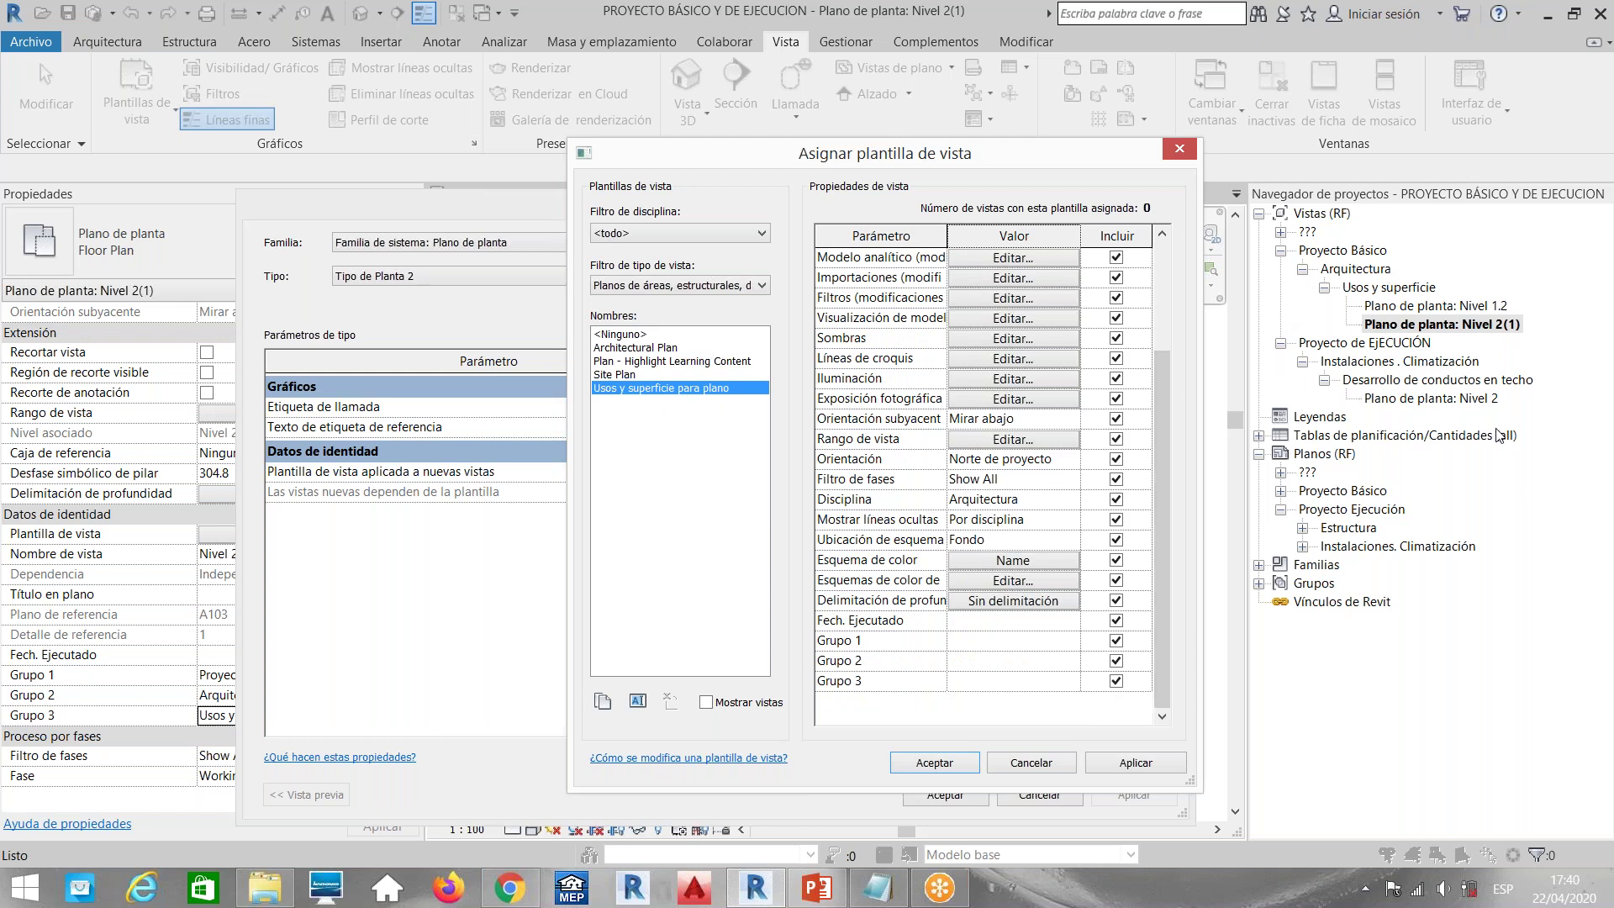
click(1068, 641)
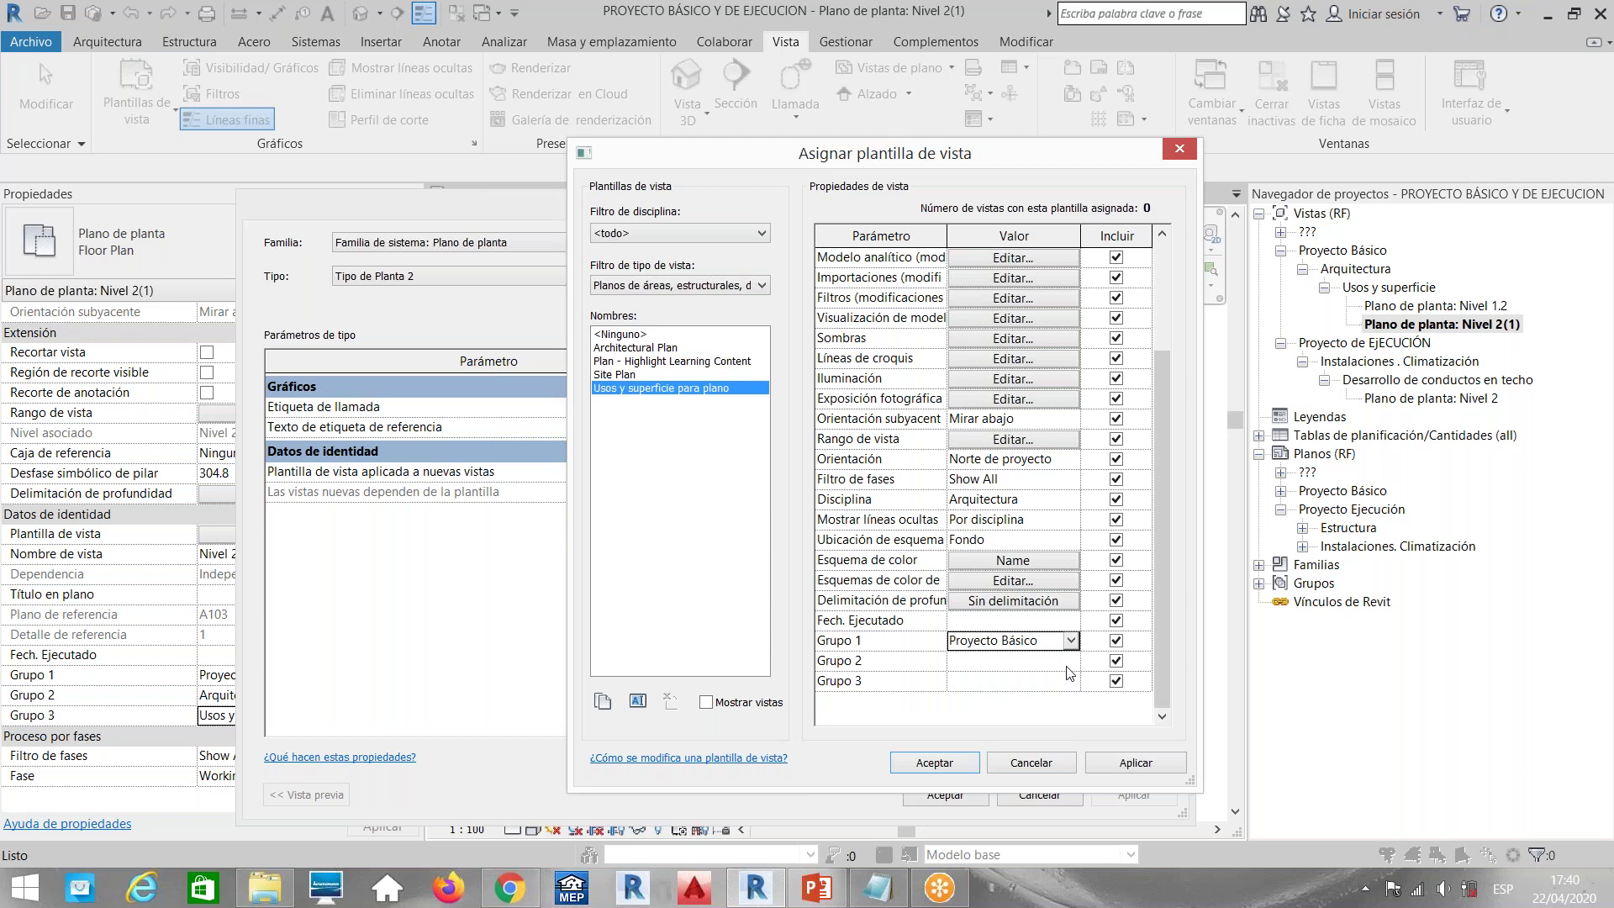
click(1068, 662)
click(1069, 660)
click(1033, 681)
click(1073, 682)
click(1070, 681)
click(1011, 717)
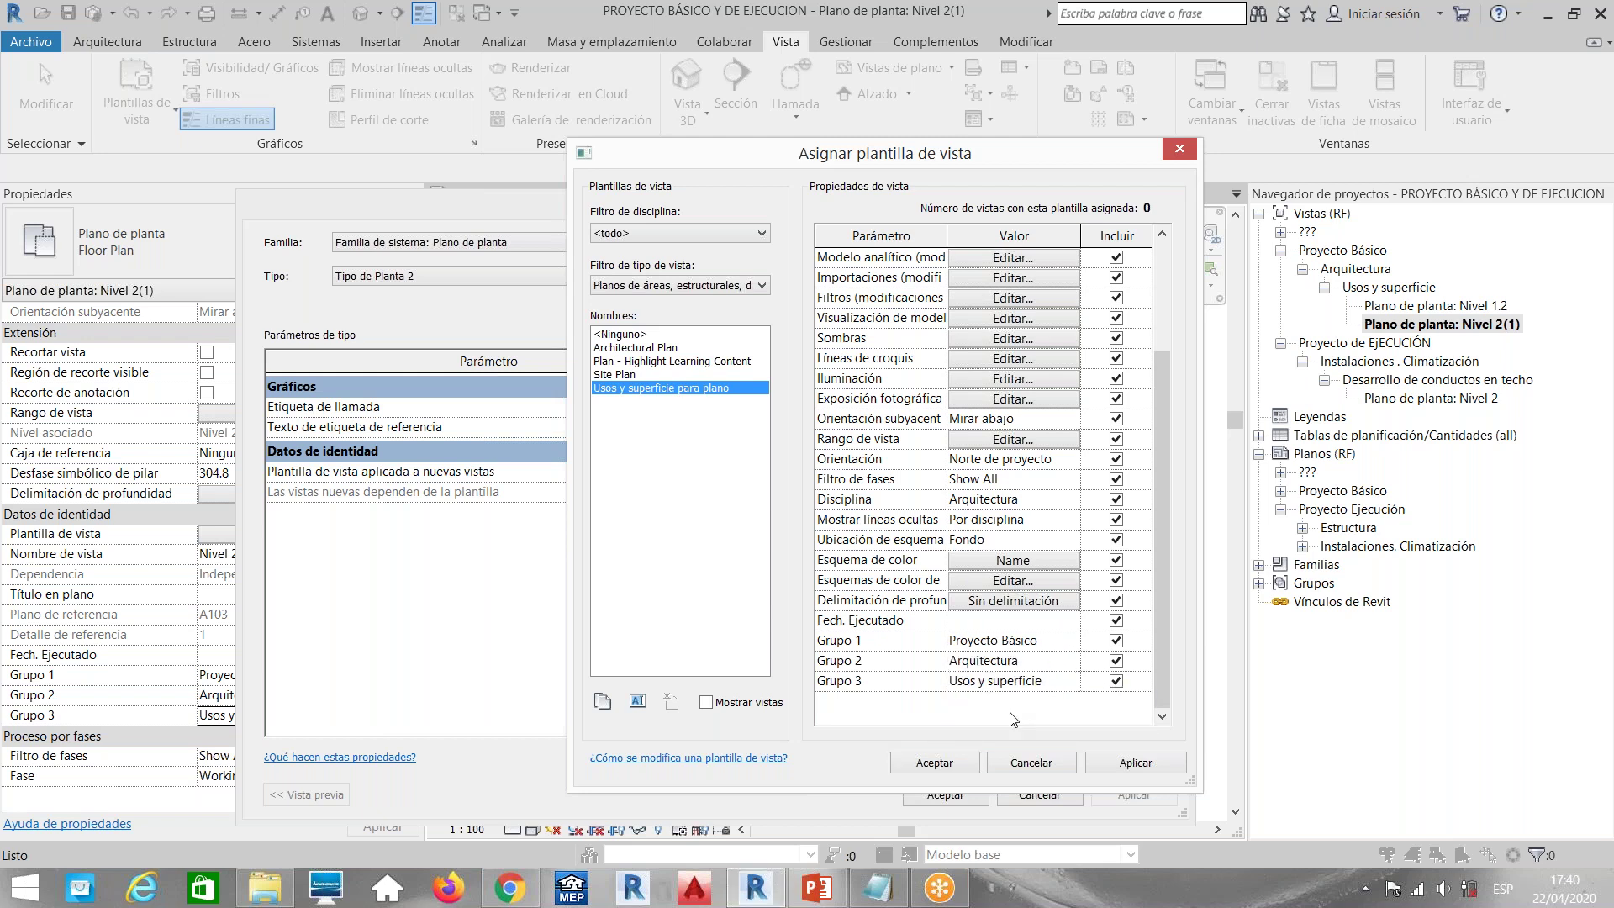
Assign the Usos y superficie para plano template to Tipo de Planta 2 and create the Cubiertas floor plan with that type
click(947, 764)
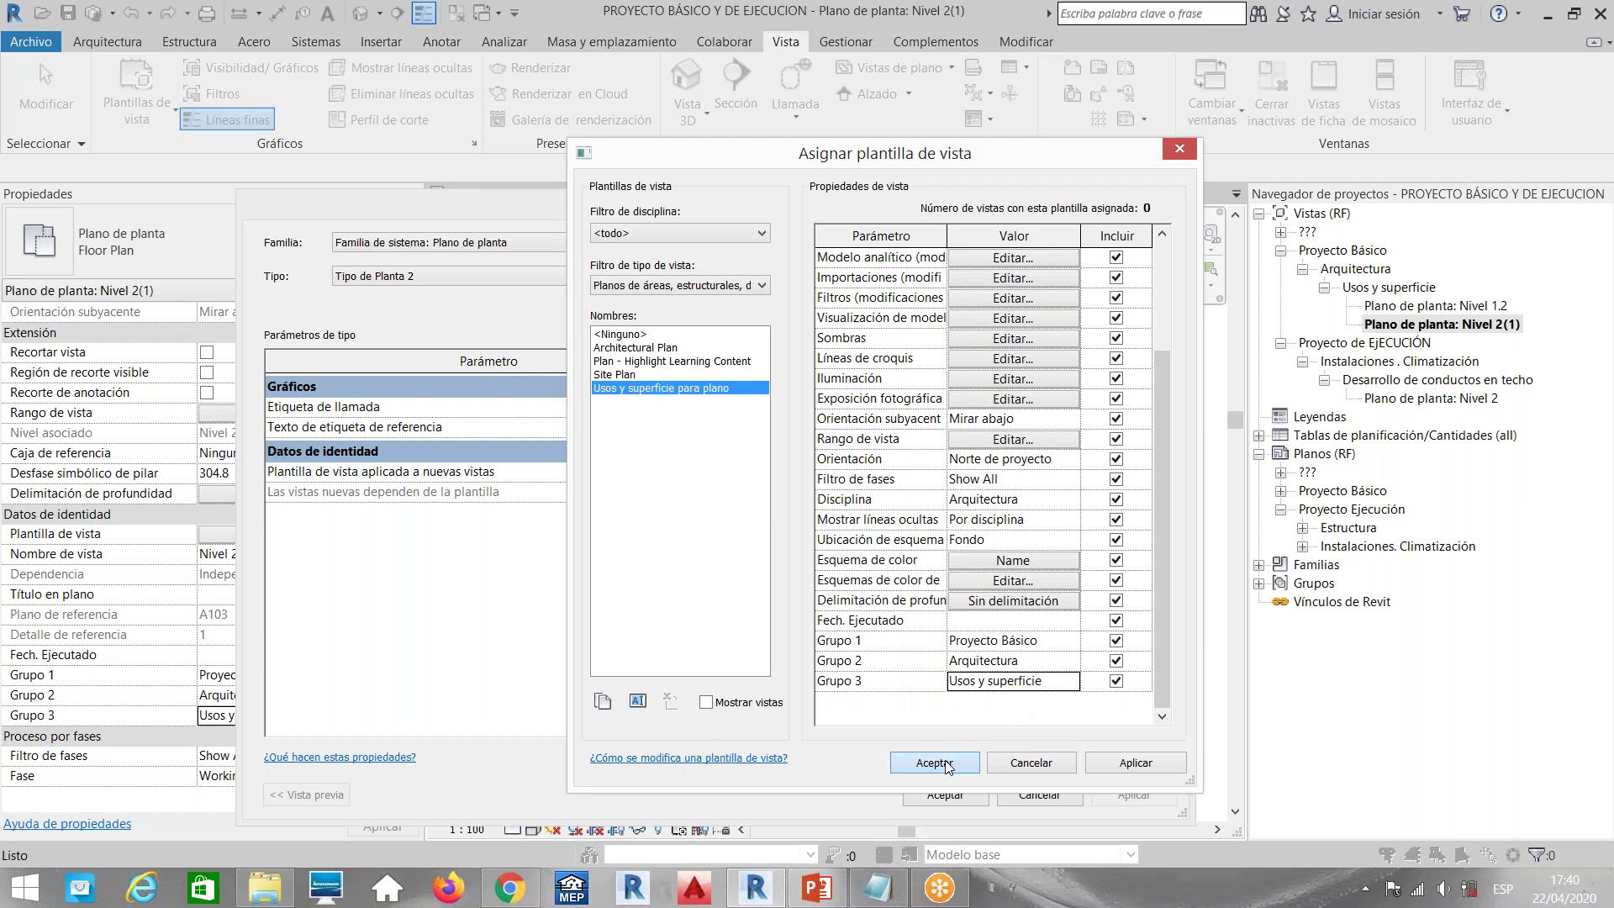
click(945, 758)
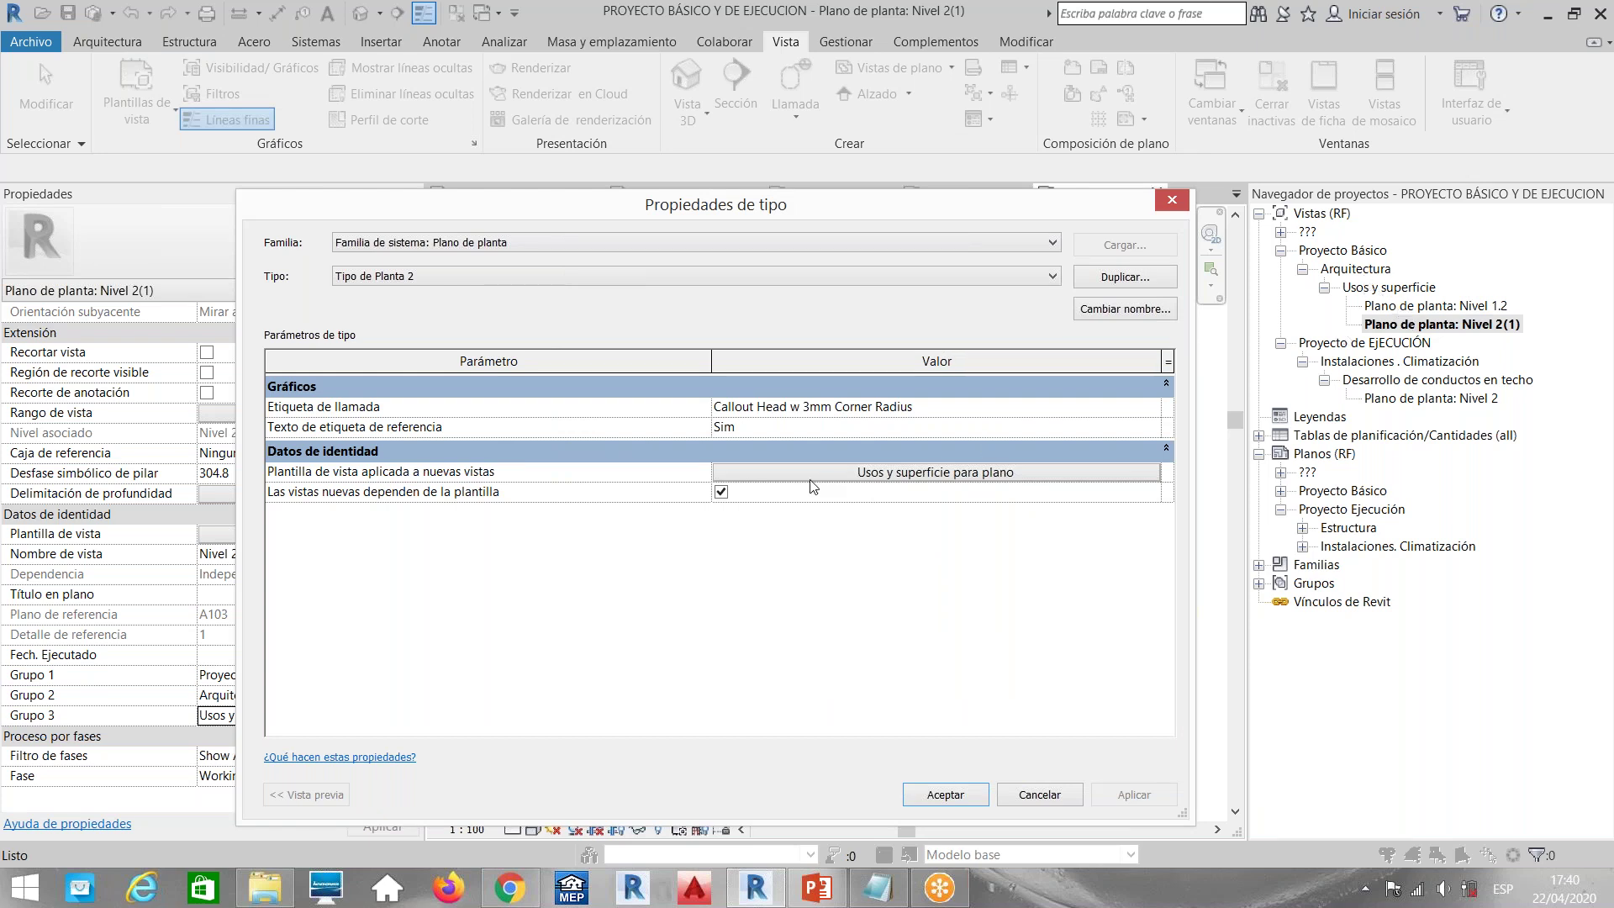
click(965, 796)
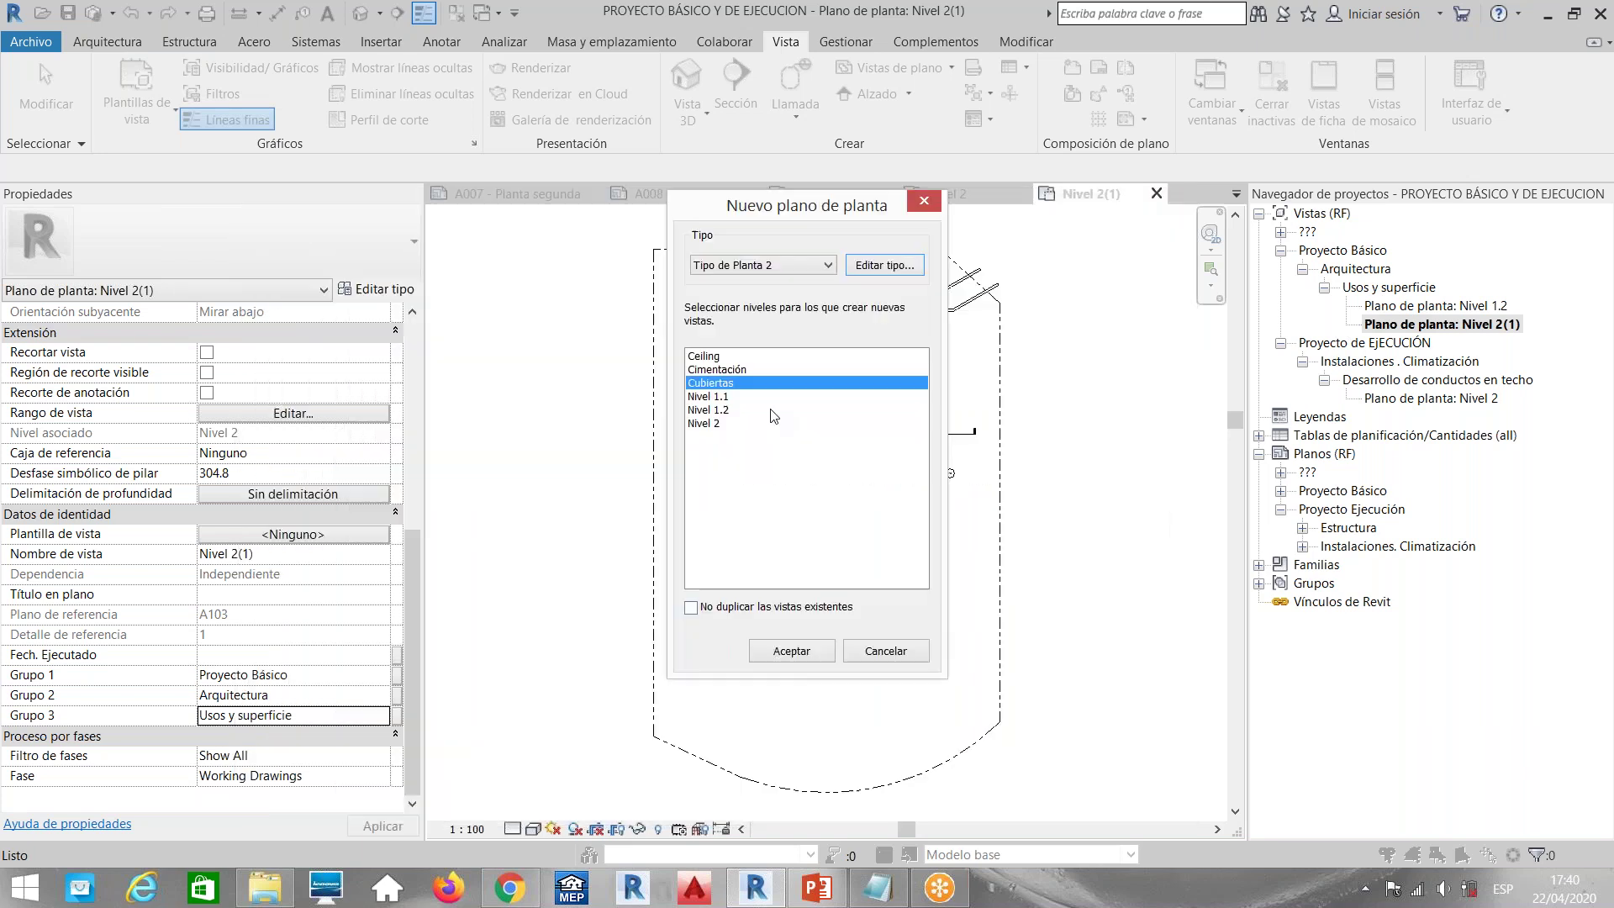
click(792, 652)
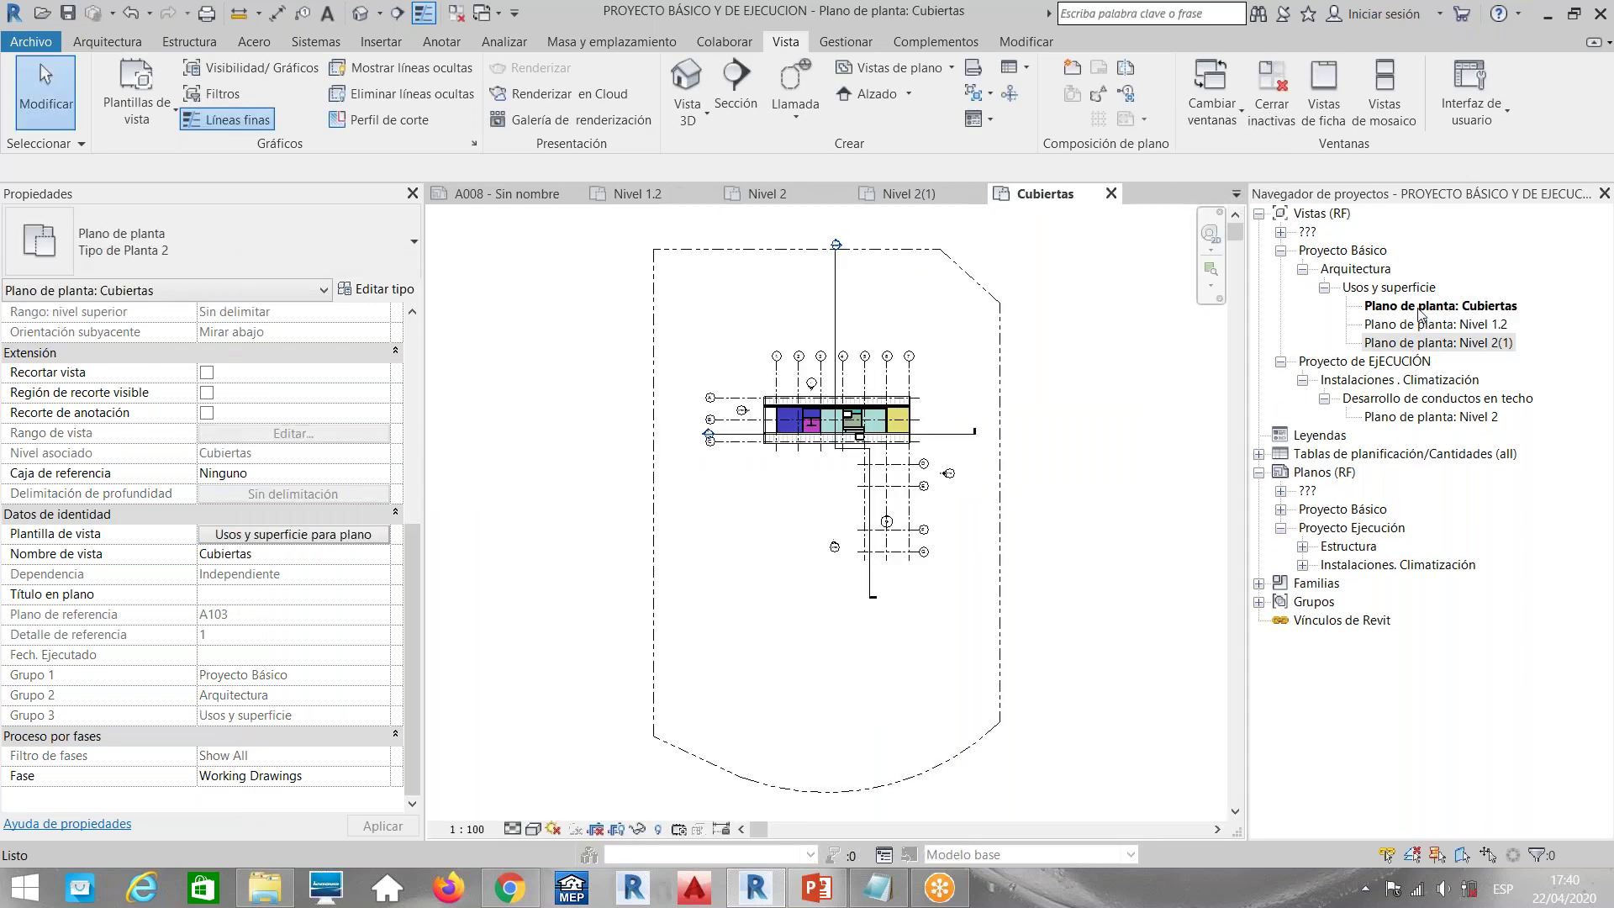
click(1461, 308)
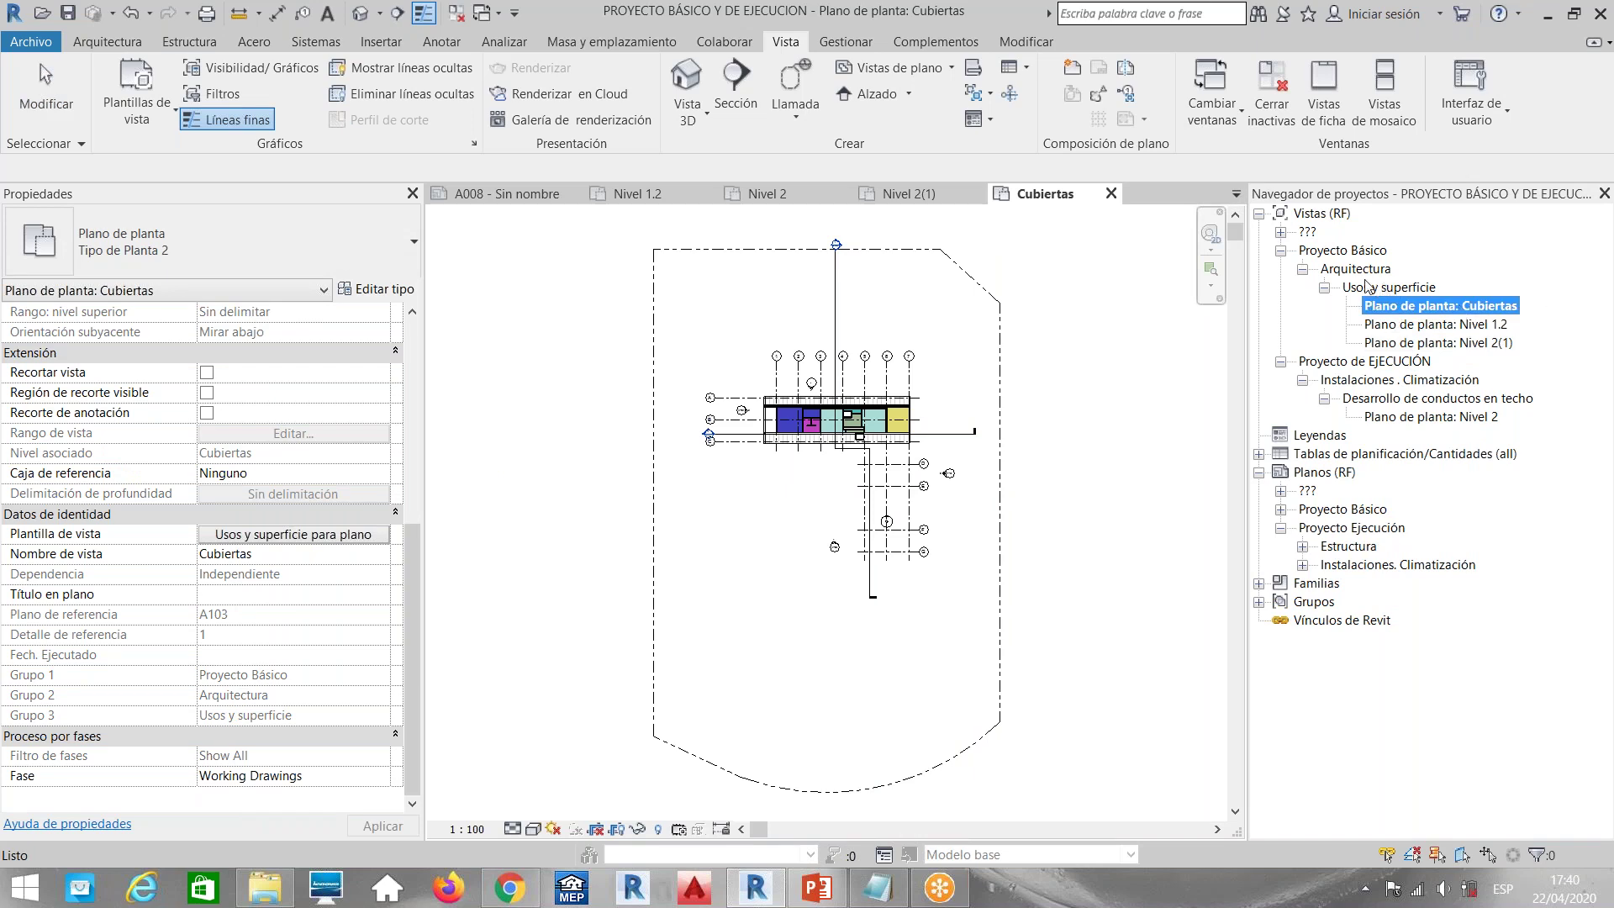
click(1145, 349)
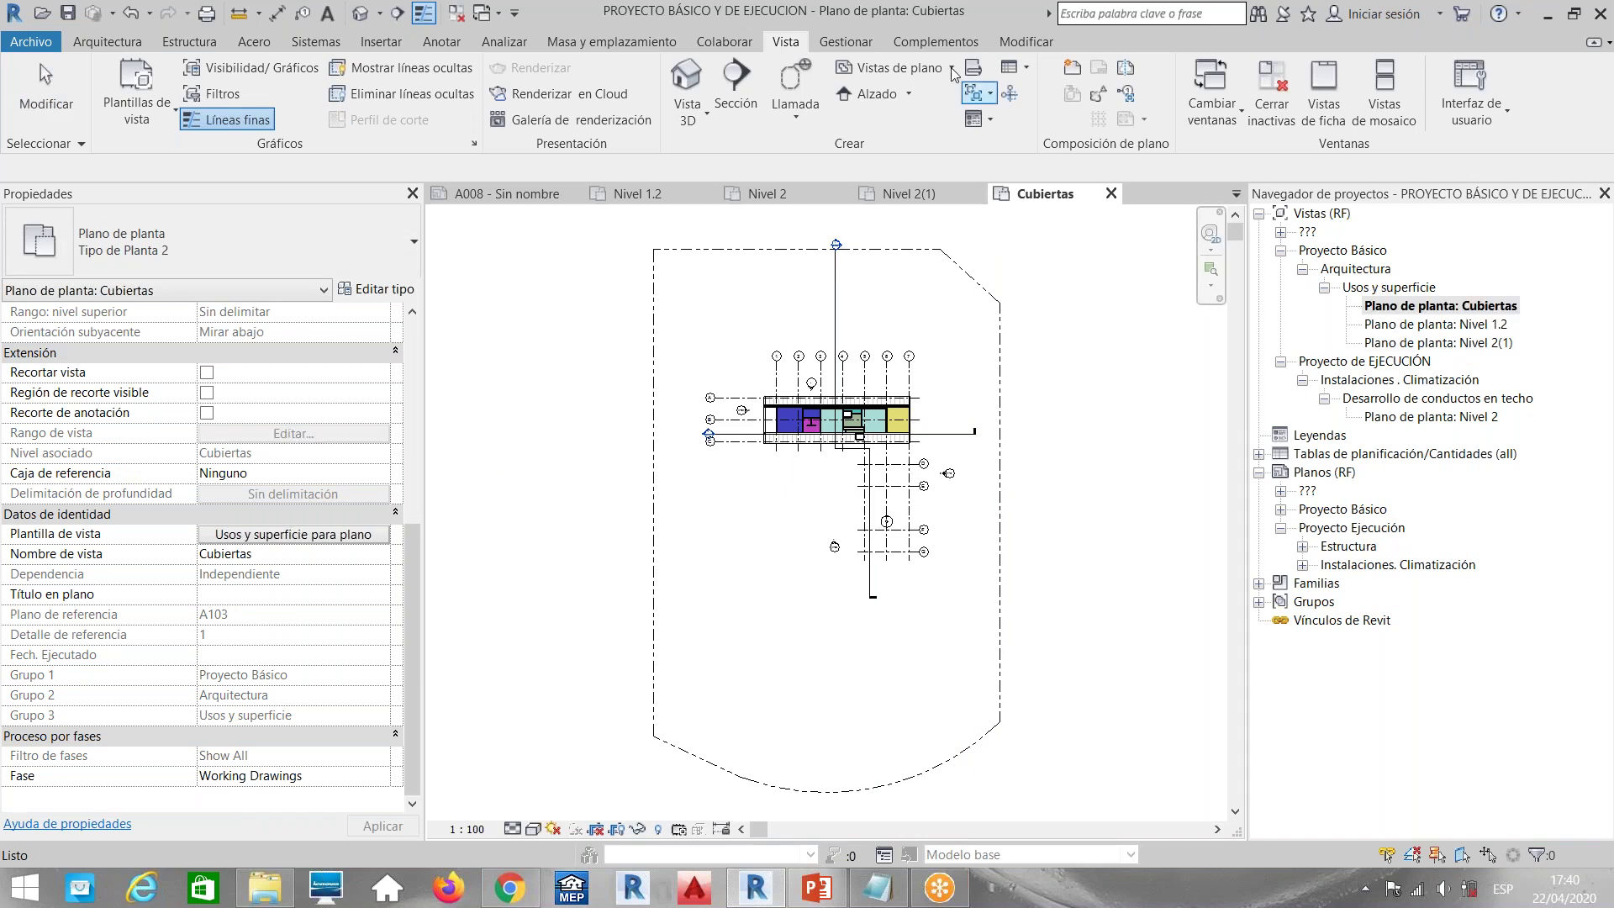
Create a Cimentación floor plan with the Floor Plan type, checking that type's properties without changing them
click(953, 74)
click(924, 103)
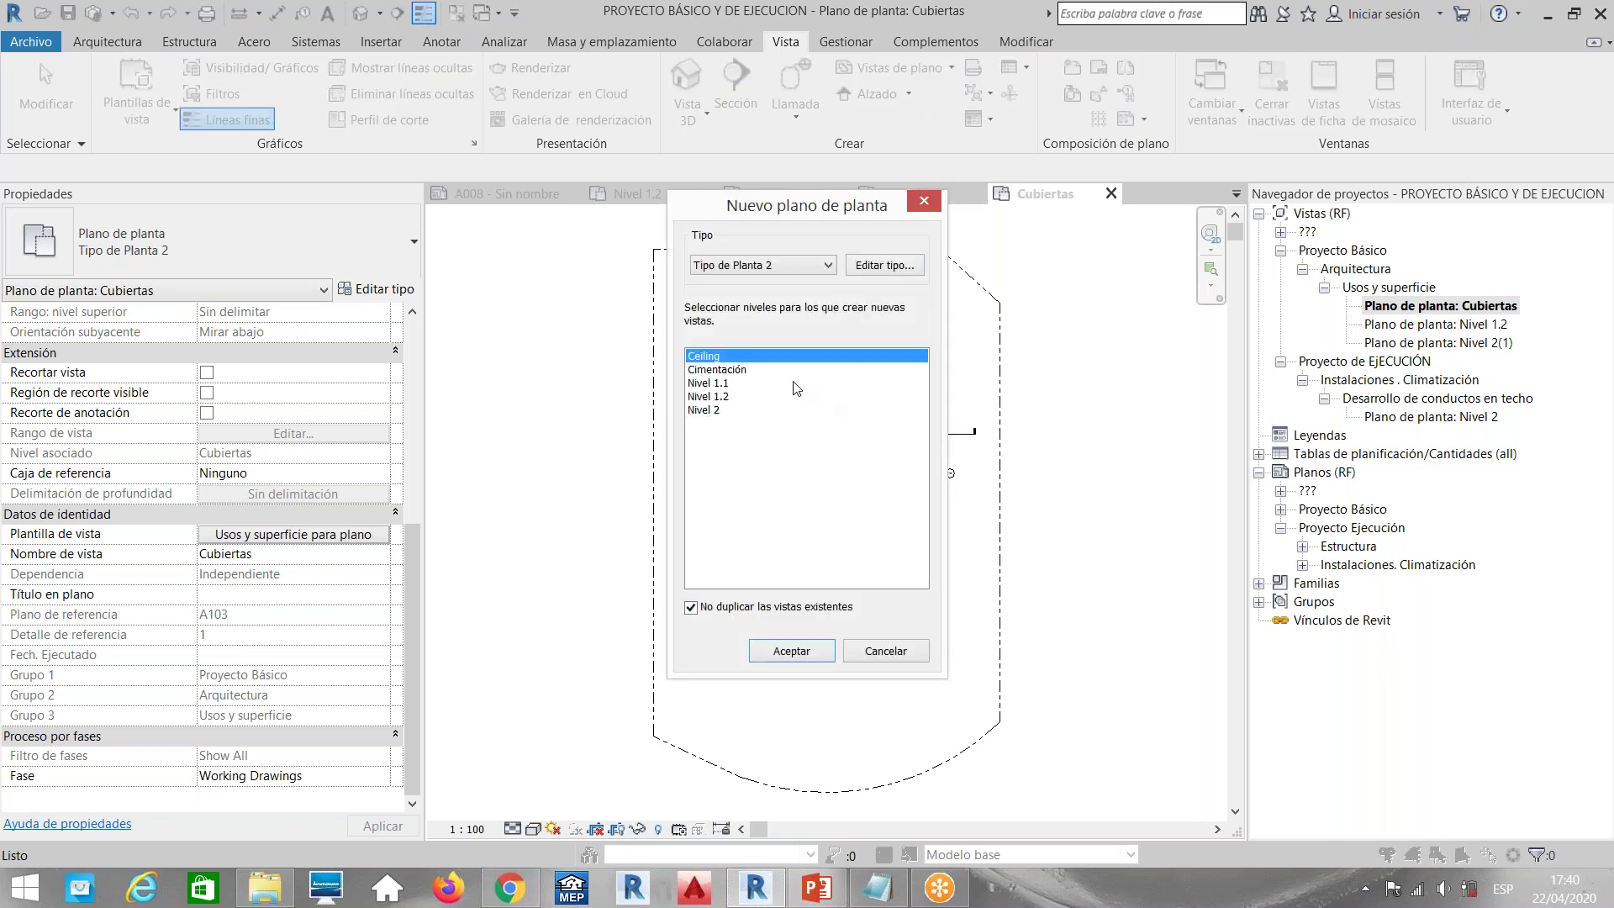
click(728, 370)
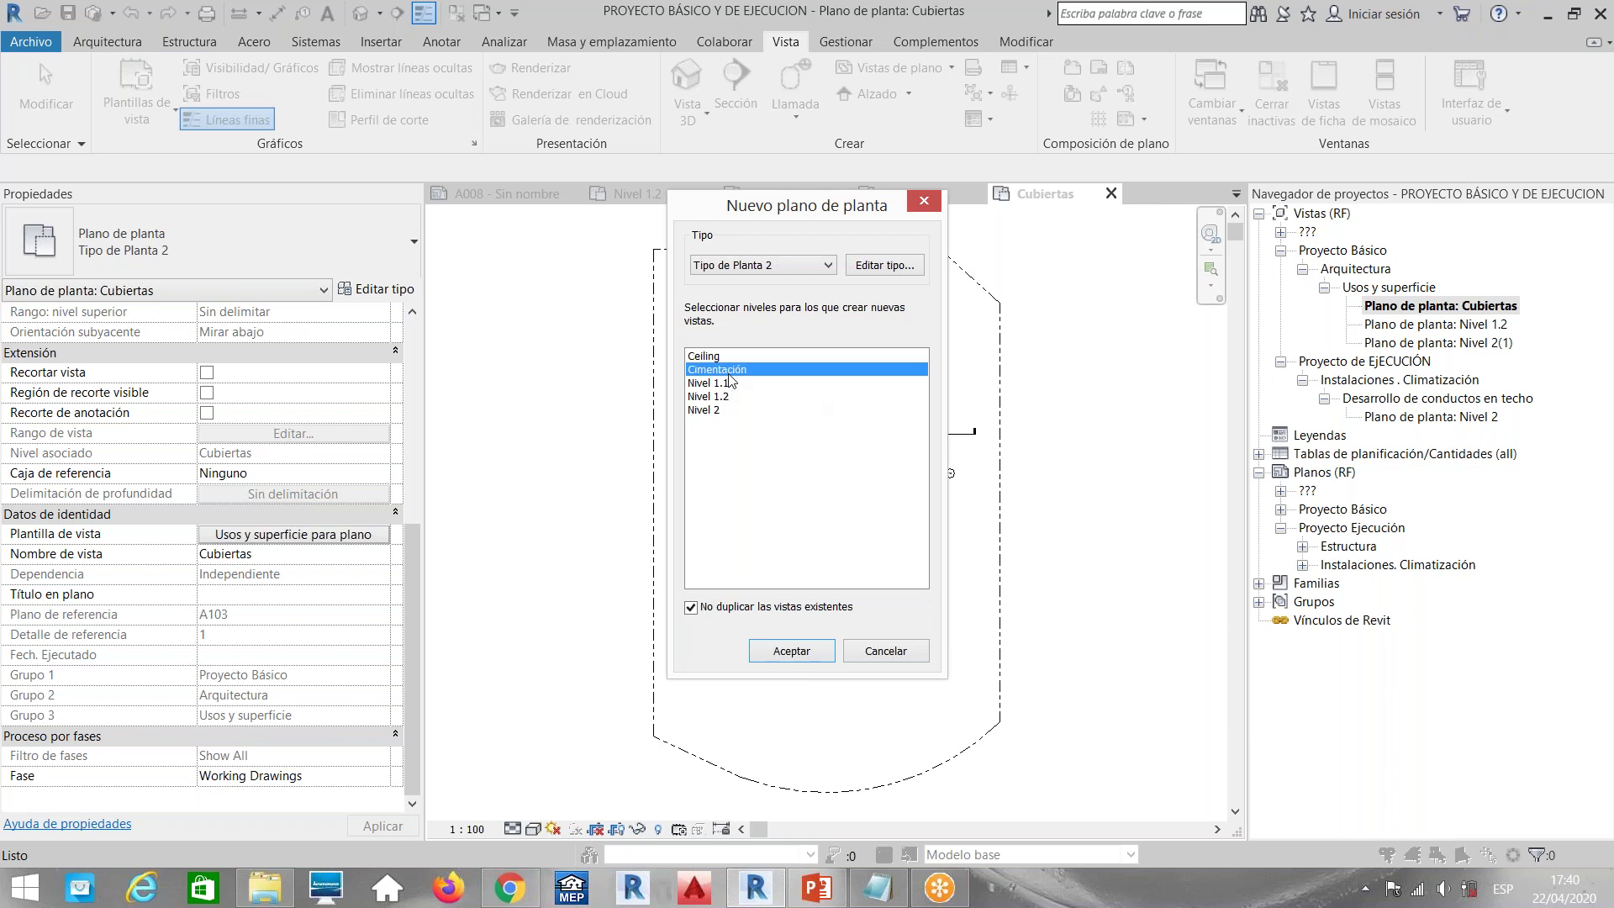
click(757, 264)
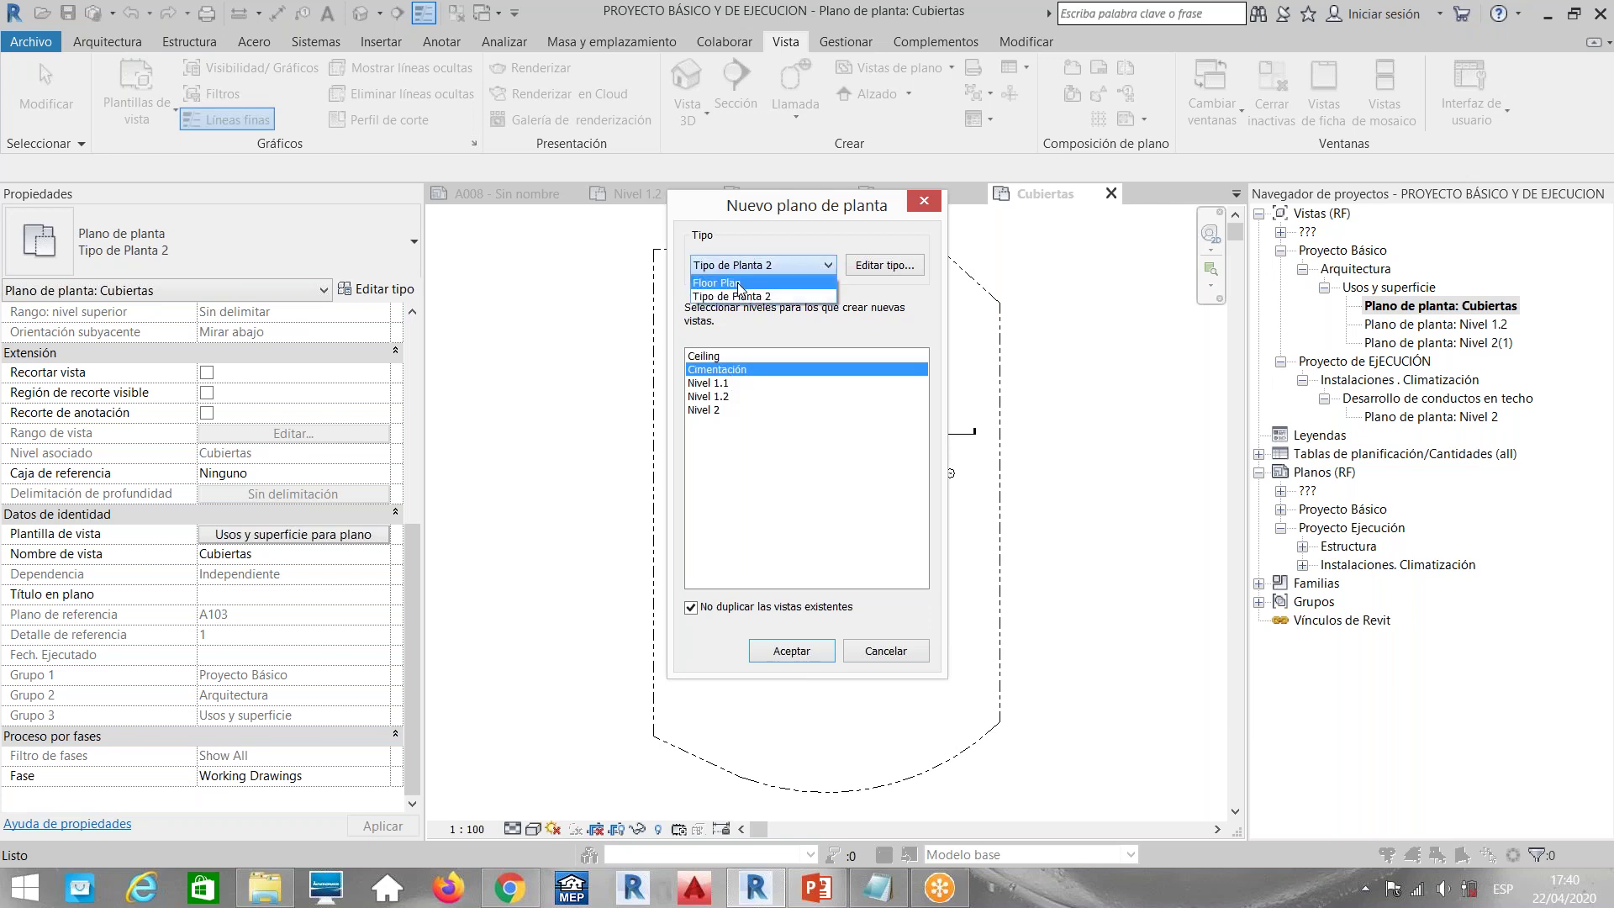
click(738, 283)
click(874, 267)
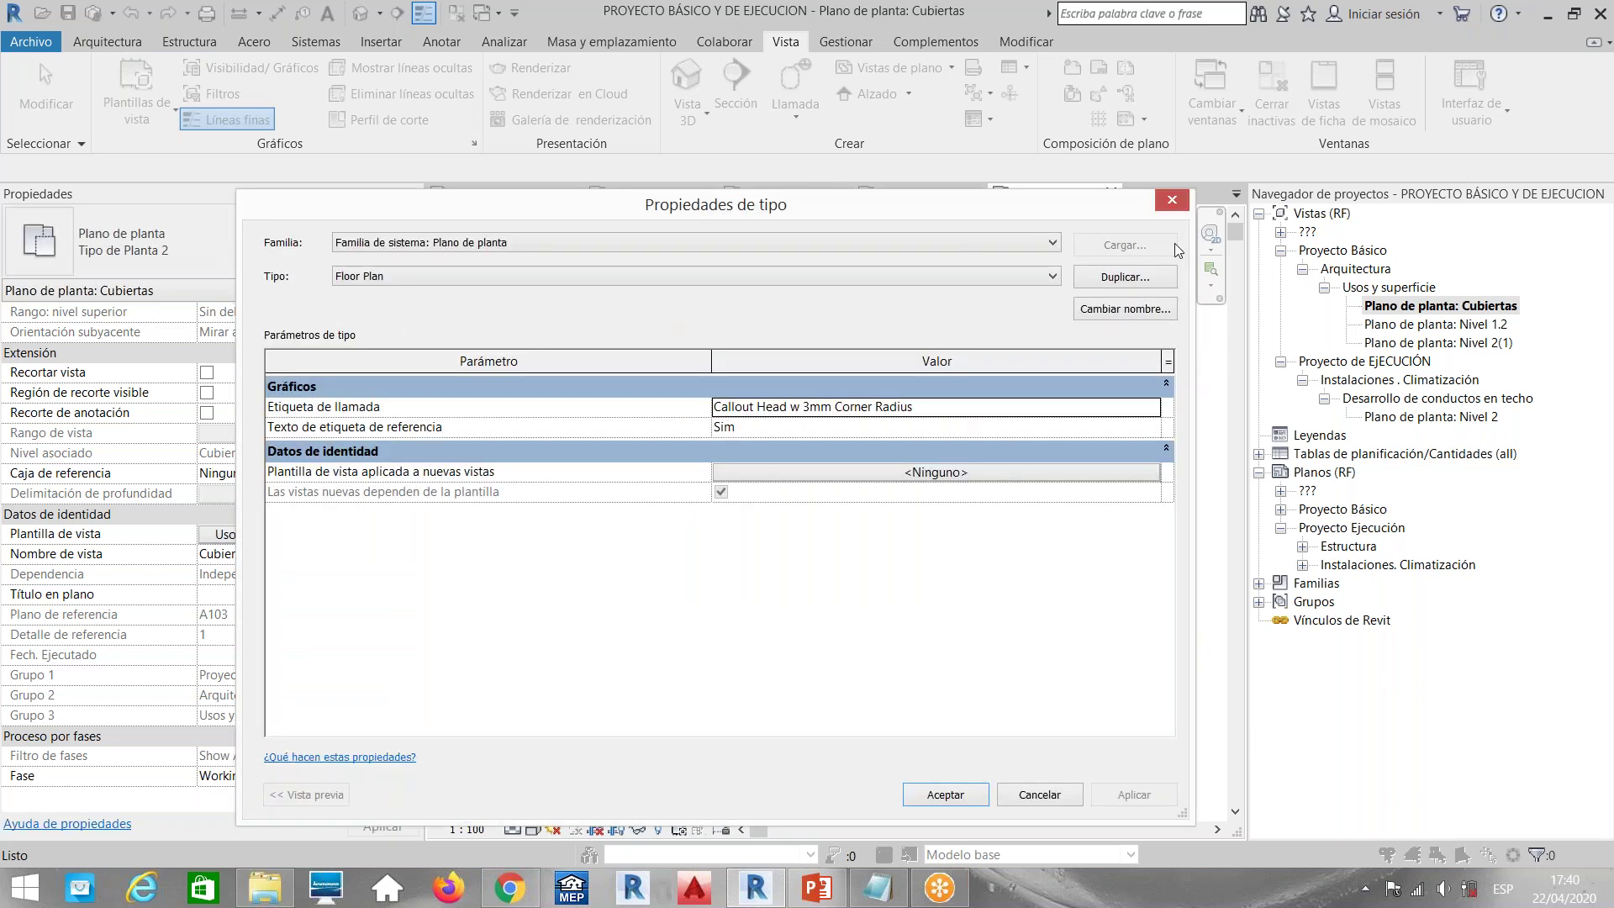
click(1172, 201)
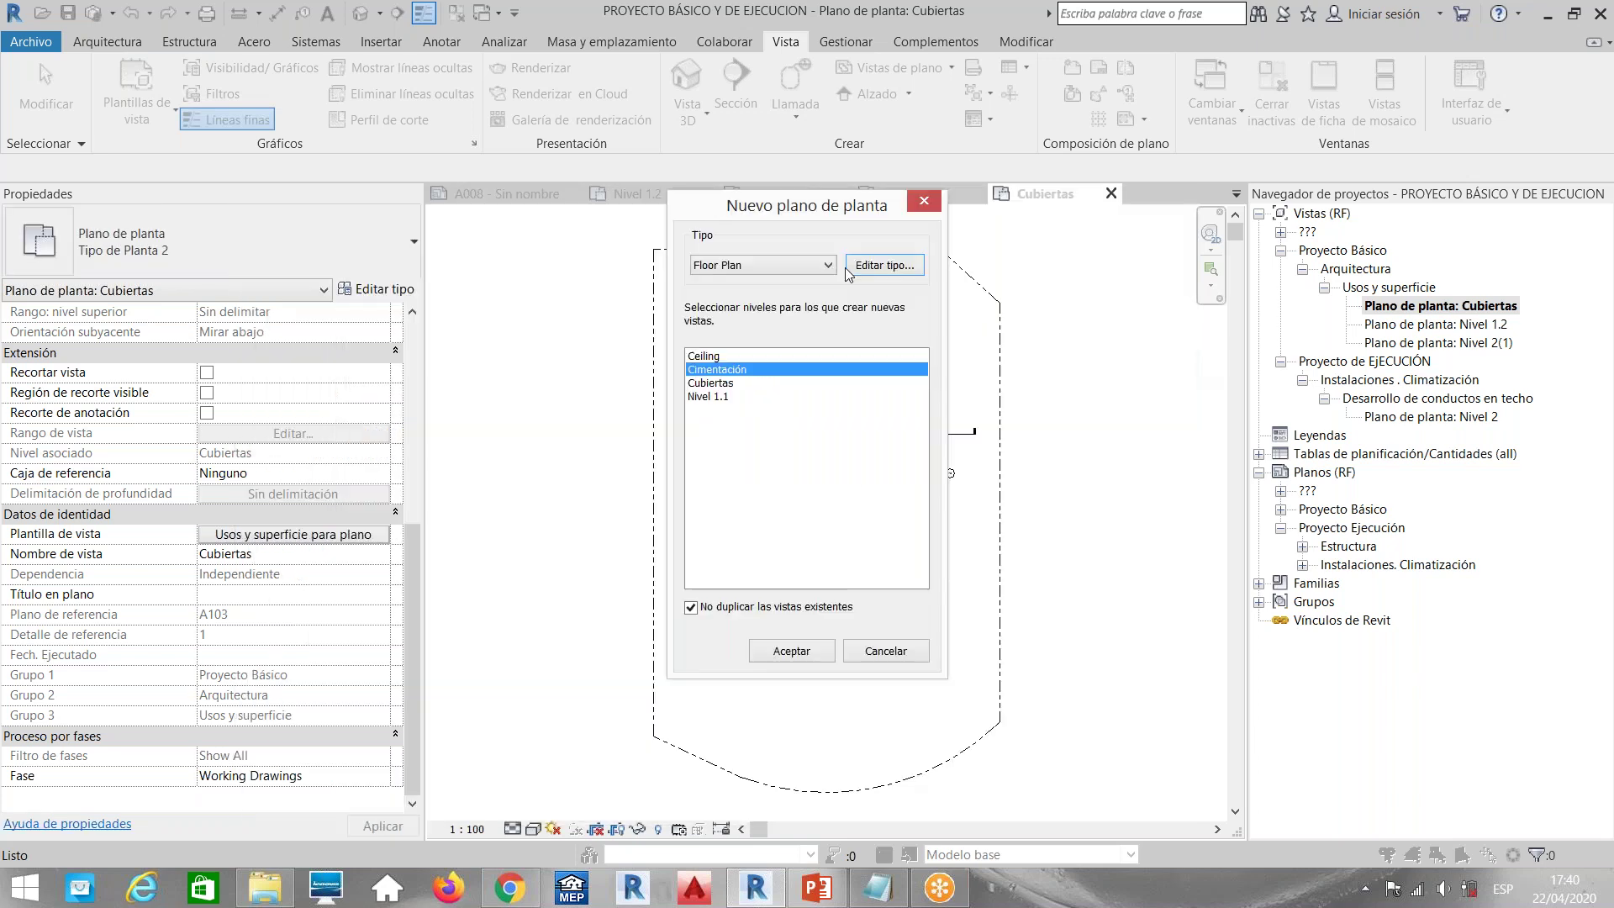
click(780, 651)
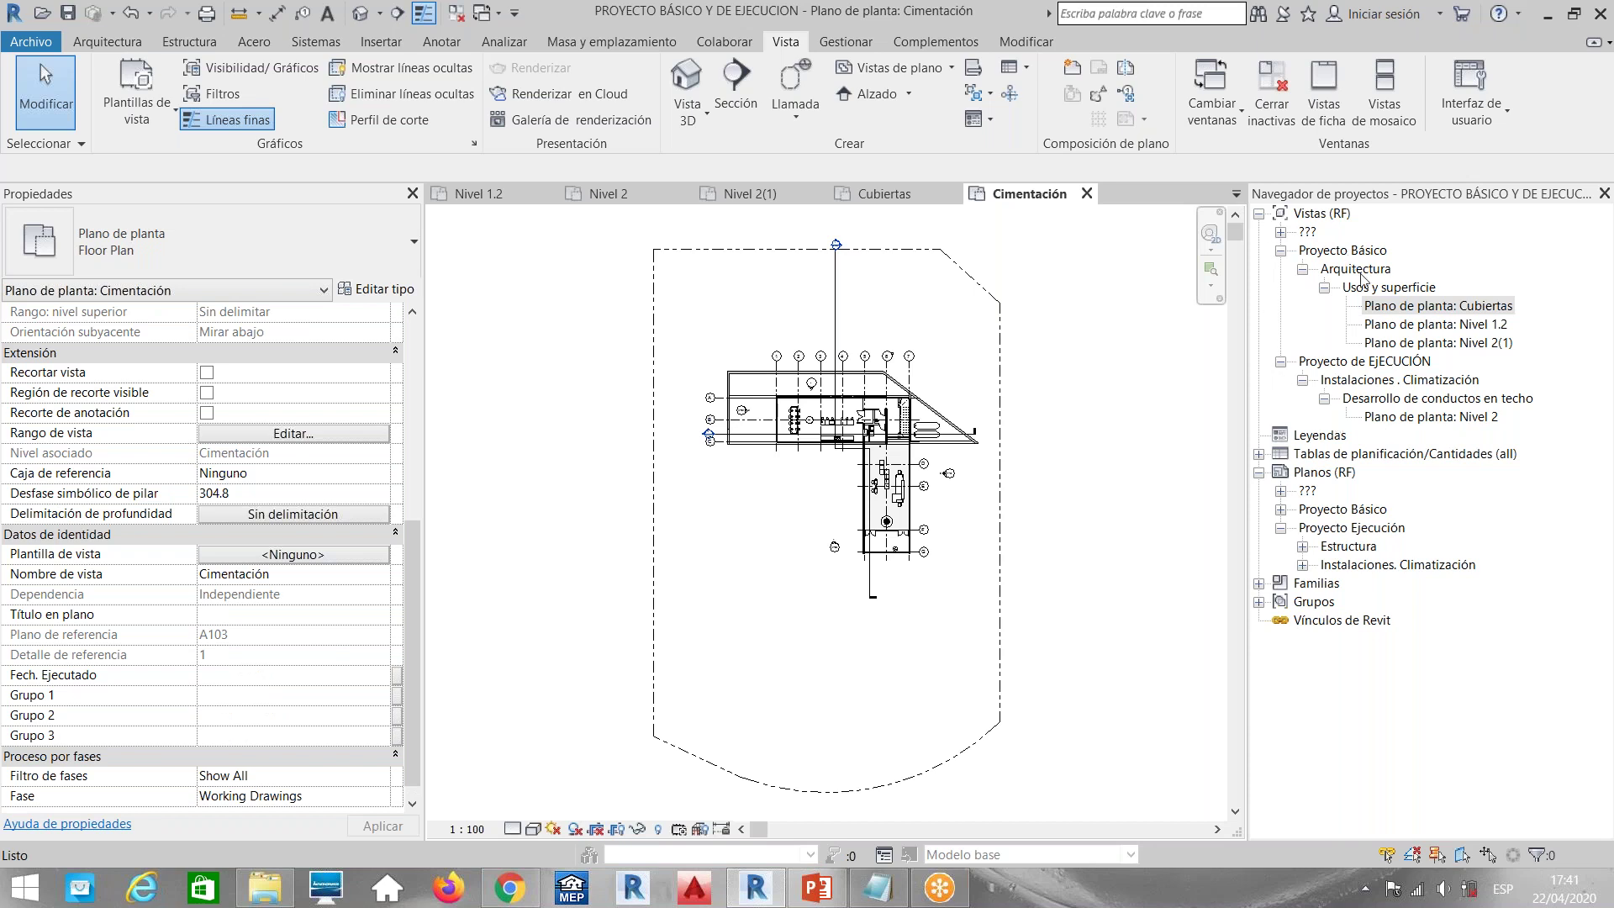
Collapse the two project groups and expand the unclassified ??? view groups to locate the Cimentación floor plan
click(1280, 250)
click(1280, 270)
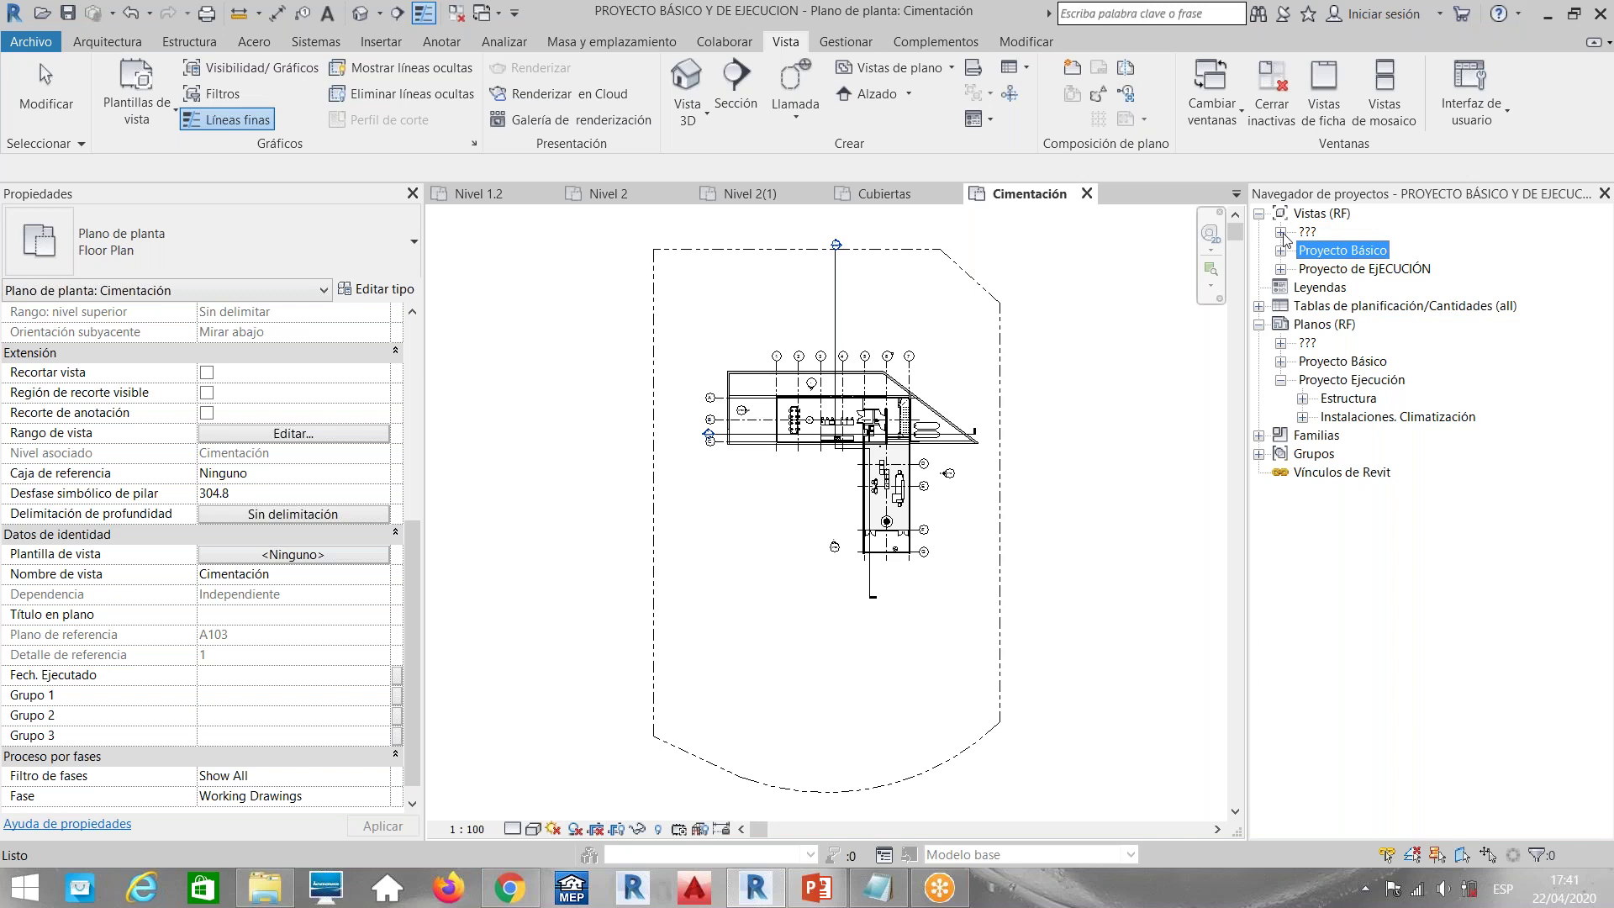
click(1280, 232)
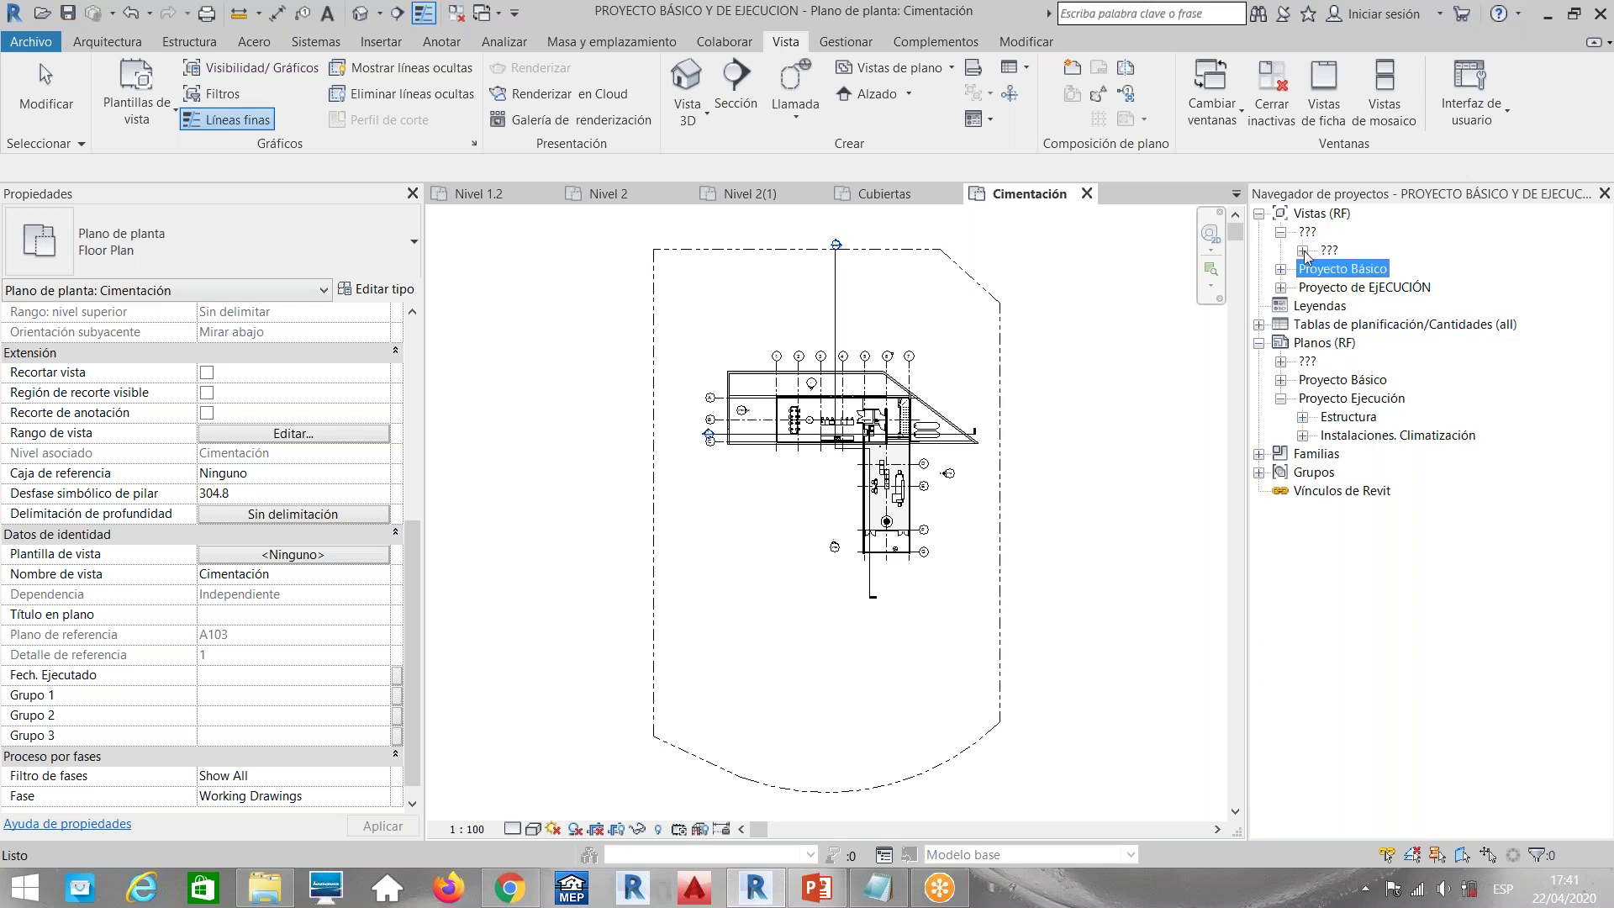
click(1302, 251)
click(1325, 269)
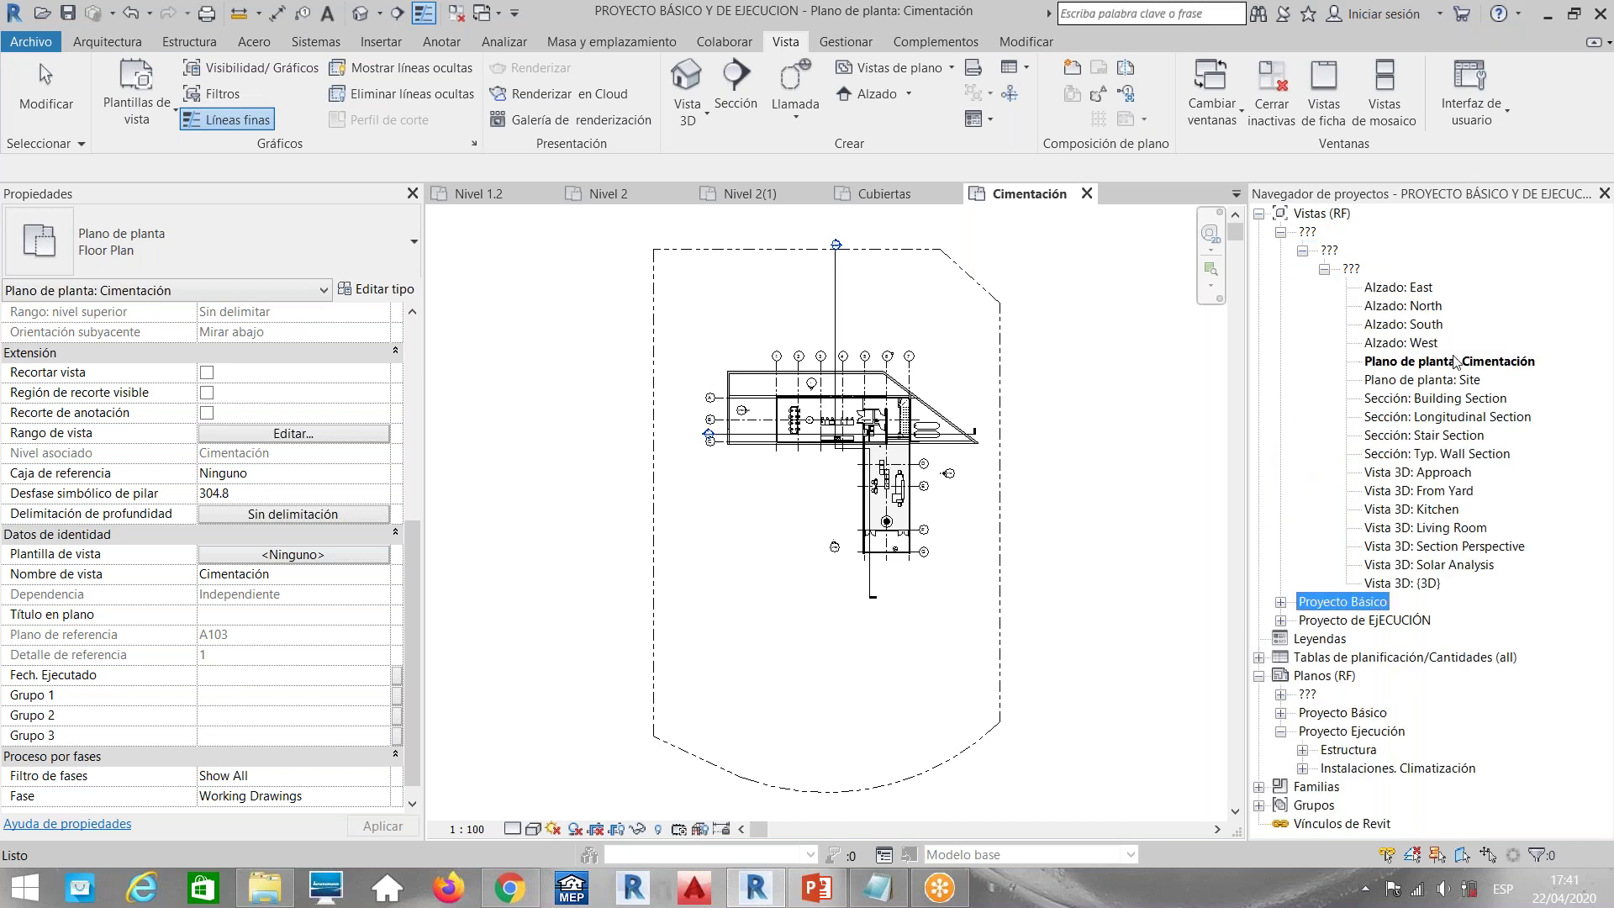
Collapse the unclassified ??? view groups and expand Proyecto Básico and Proyecto de EjECUCIÓN in the project browser's views
click(1325, 269)
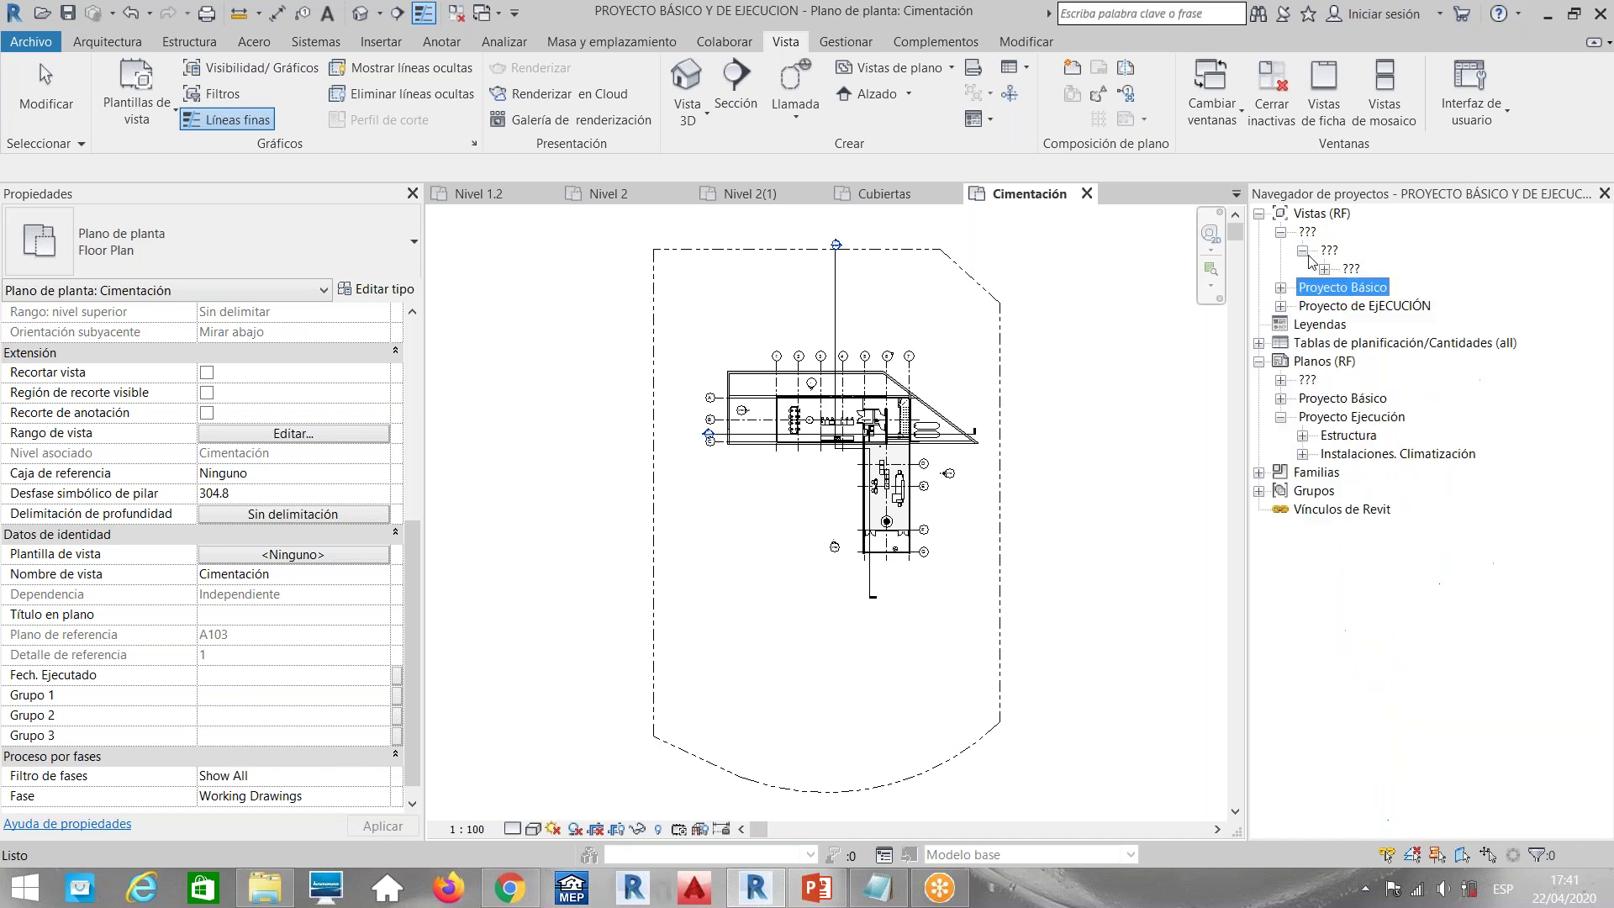
click(1302, 251)
click(1281, 232)
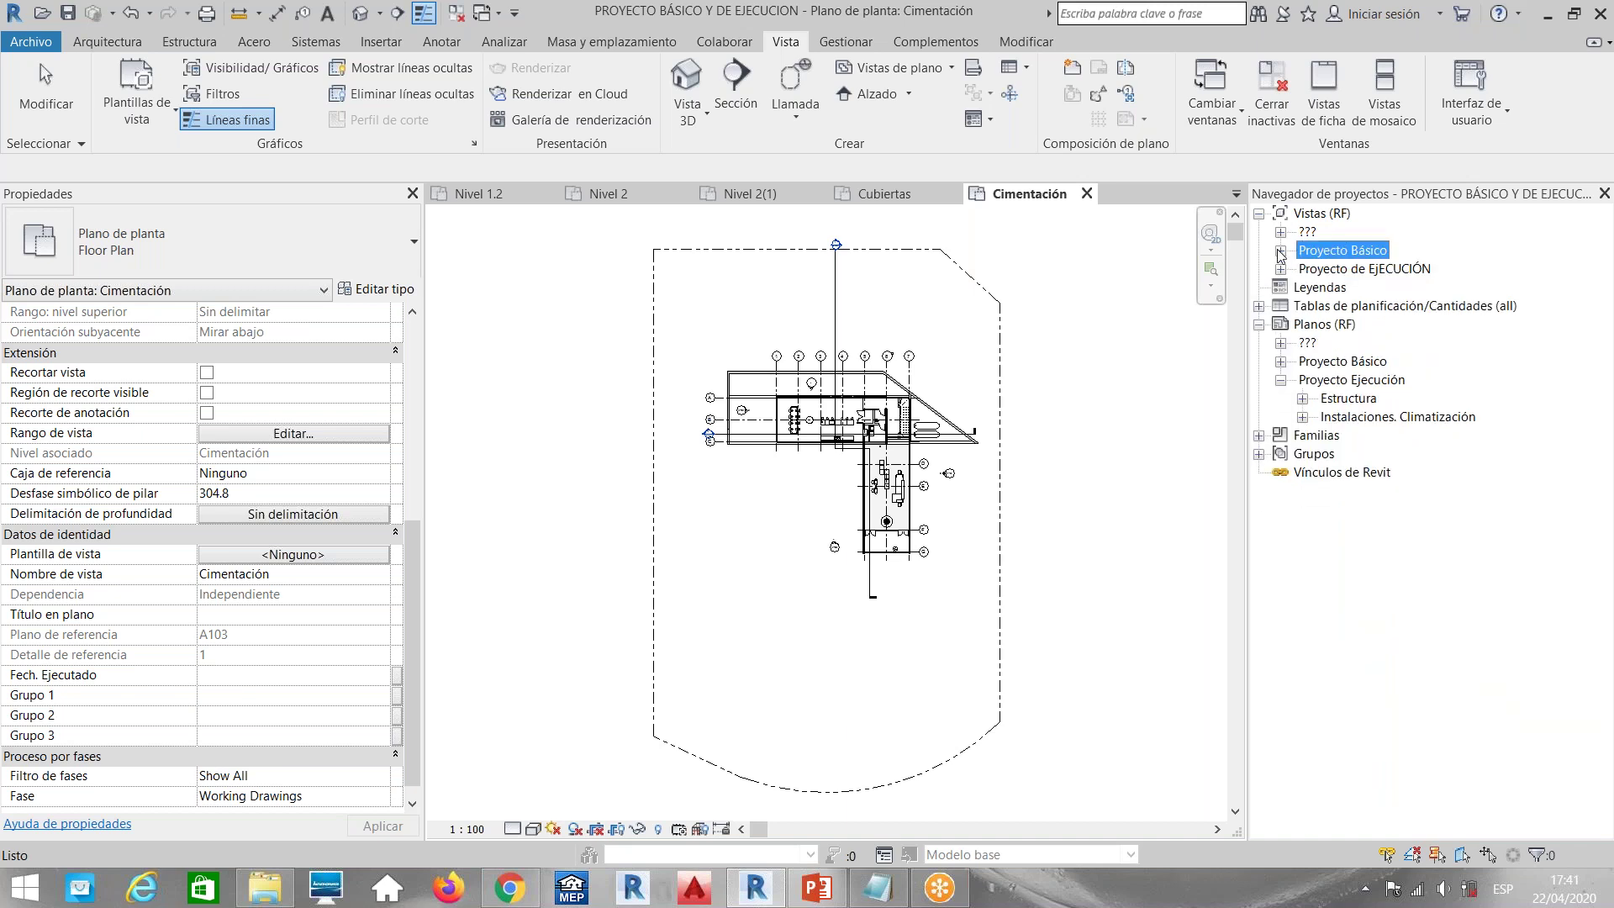
click(1280, 250)
click(1281, 361)
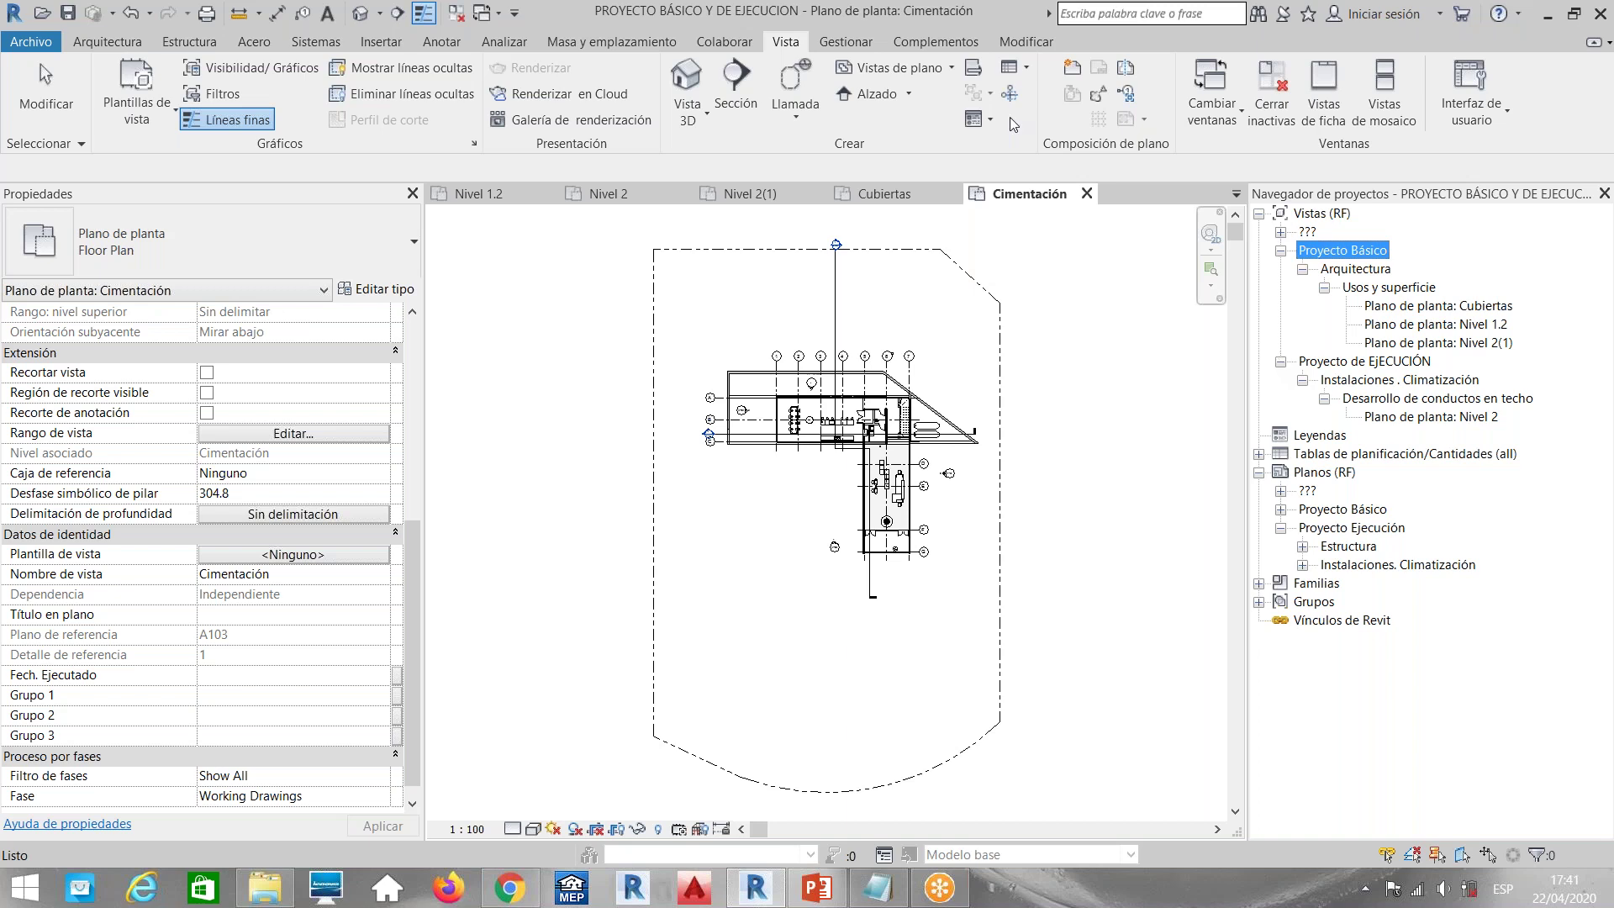
Start a new floor plan for the Cimentación level with type Tipo de Planta 2, allowing existing views to be duplicated
click(942, 80)
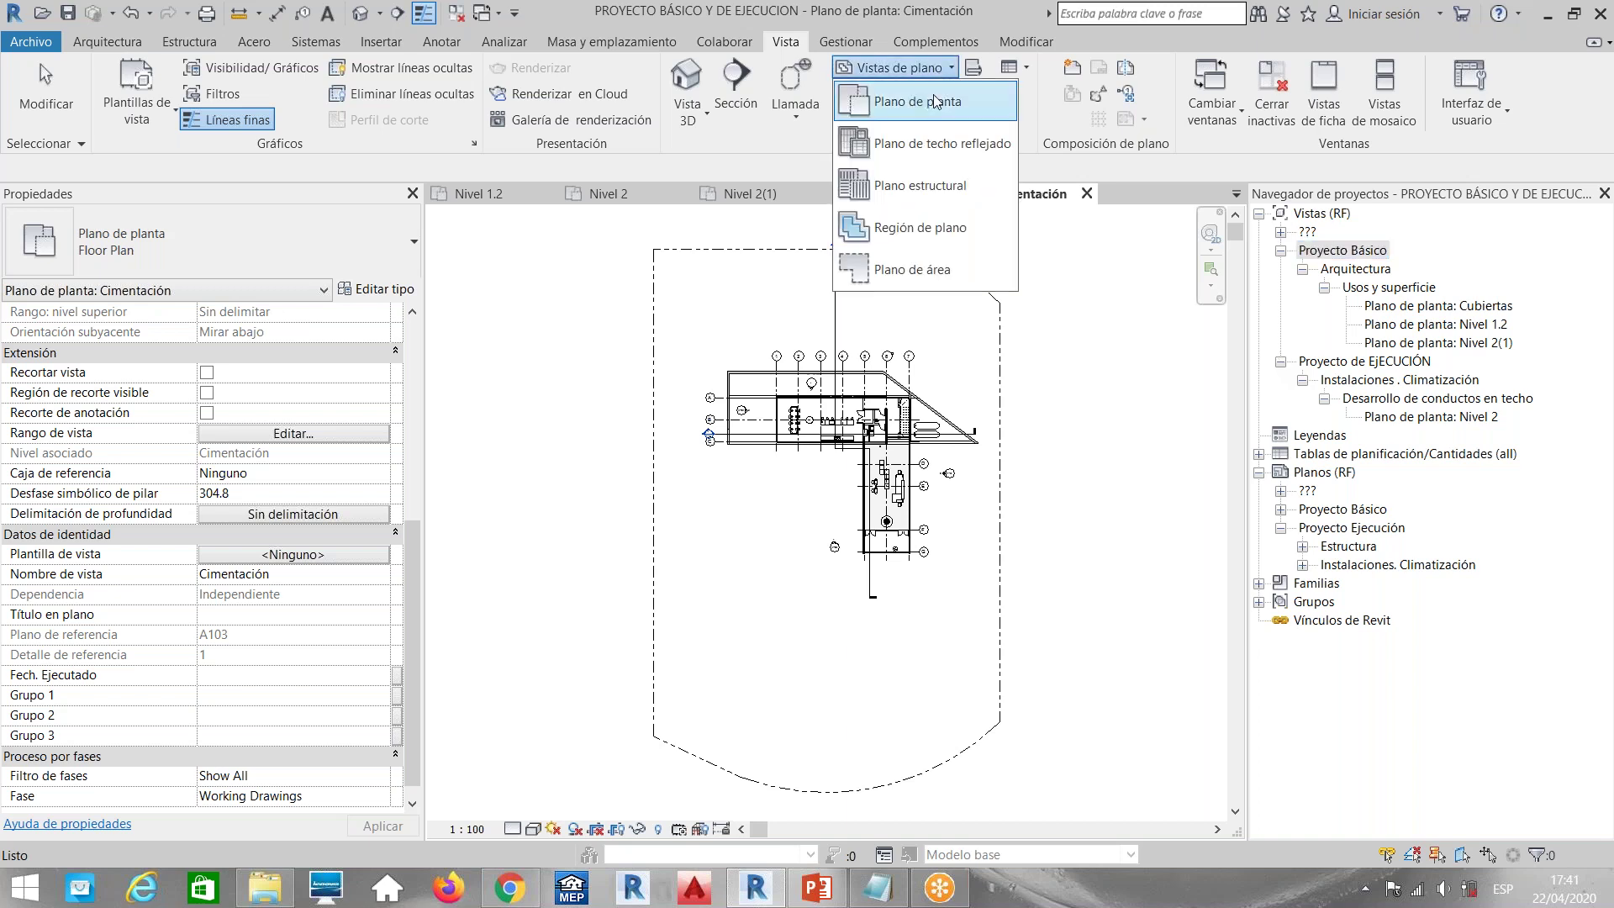
click(899, 109)
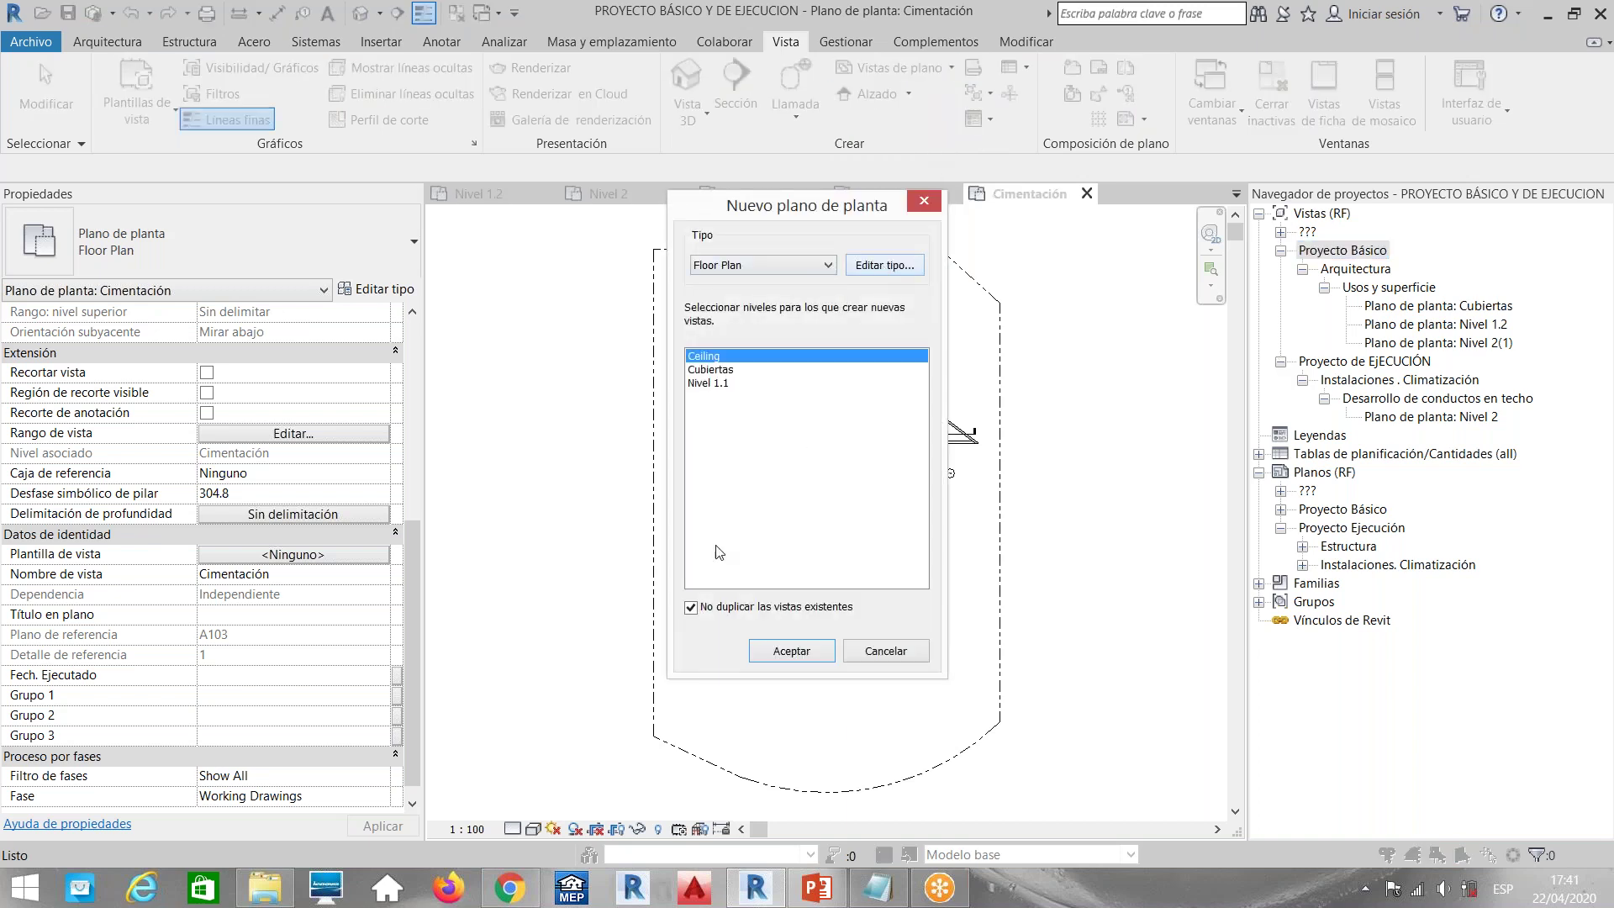
click(692, 607)
click(737, 370)
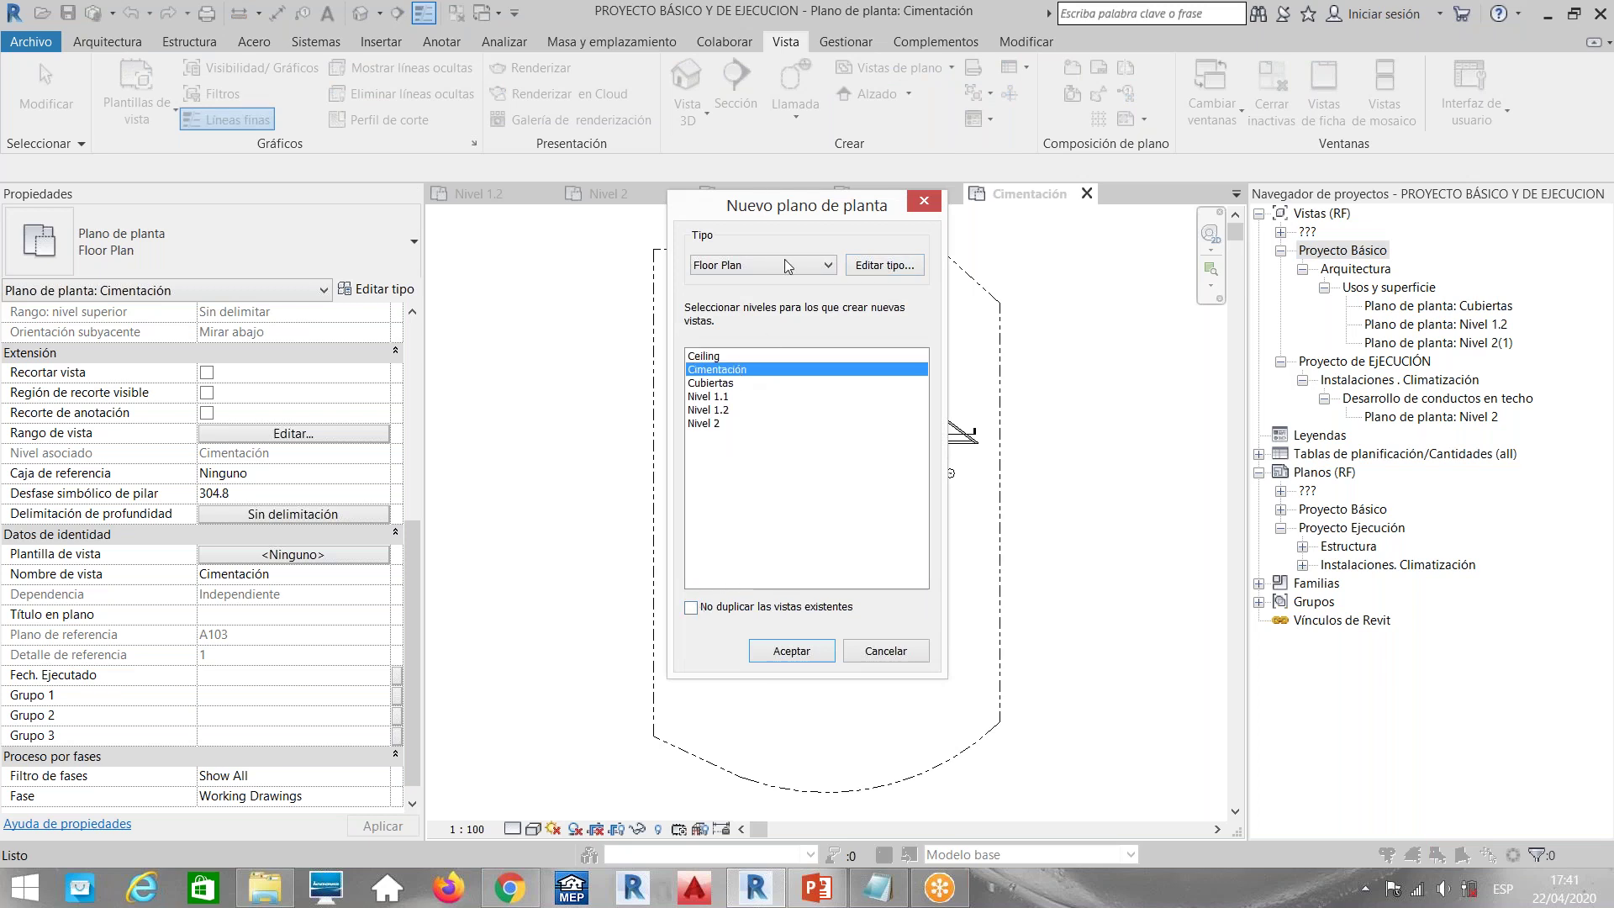
click(779, 265)
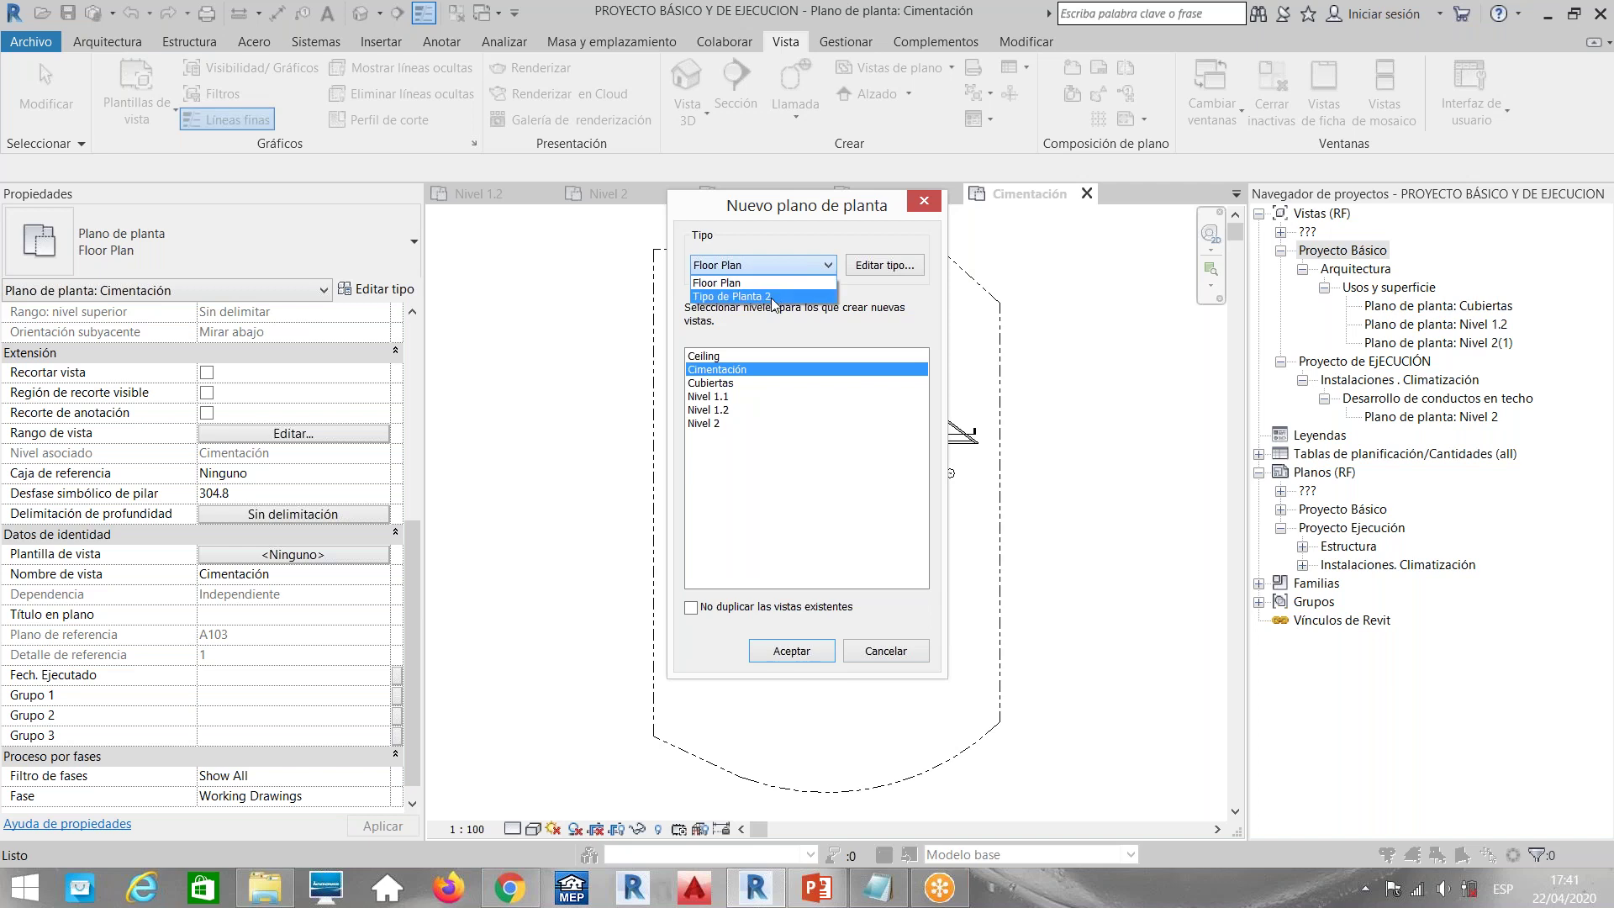
click(775, 297)
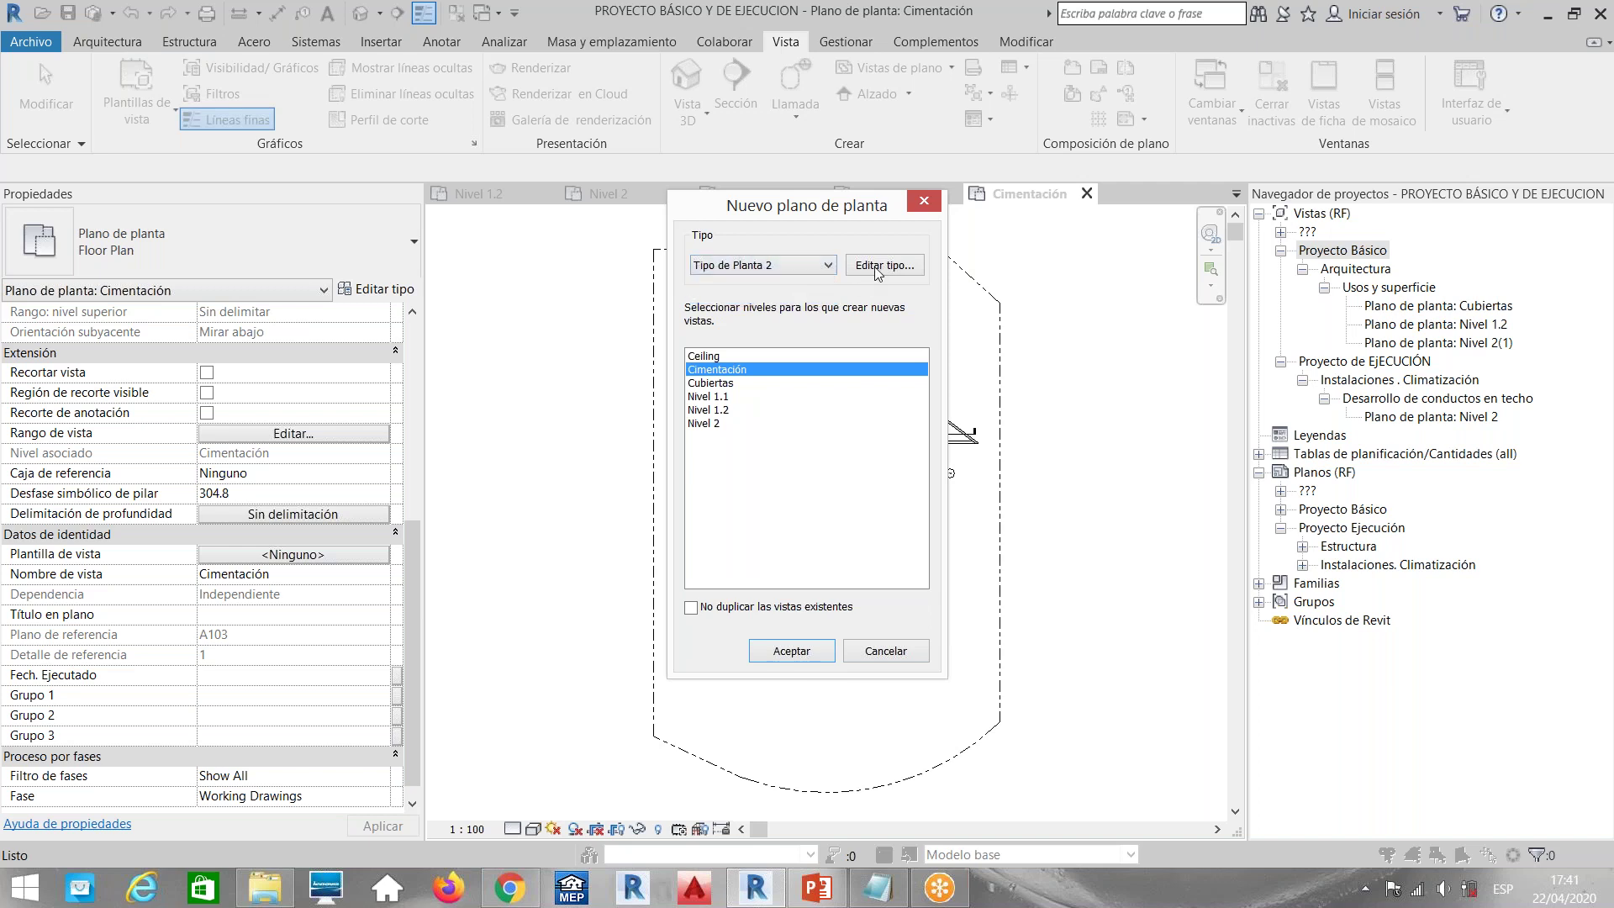
Check the Grupo values in the template assigned to Tipo de Planta 2 without changing them, and create the Cimentación plan
click(875, 265)
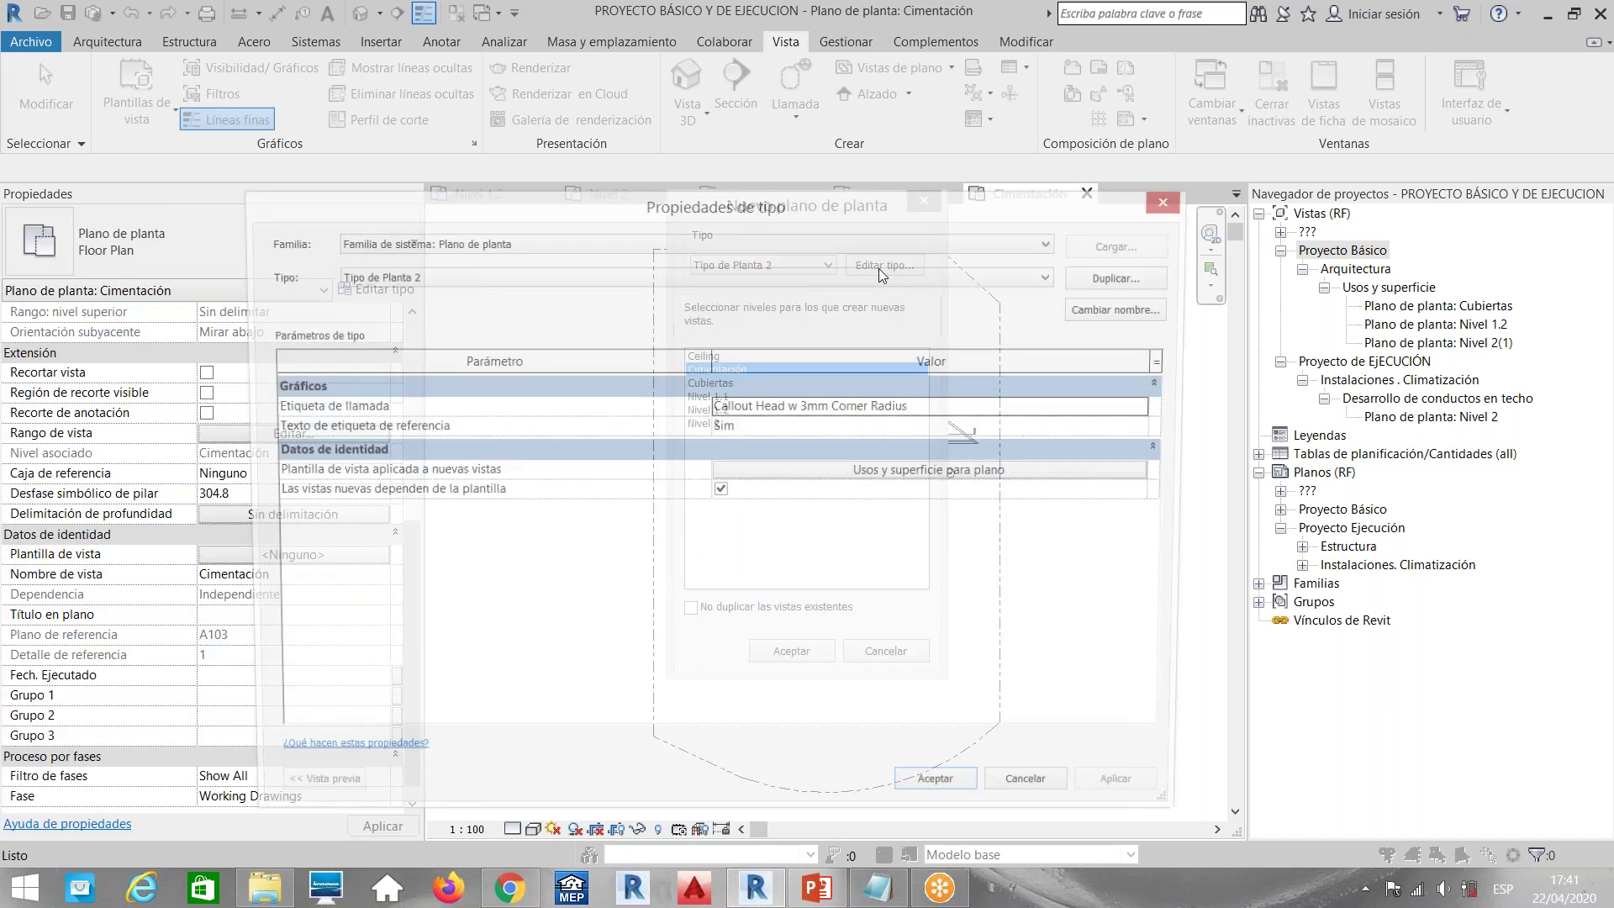
click(906, 479)
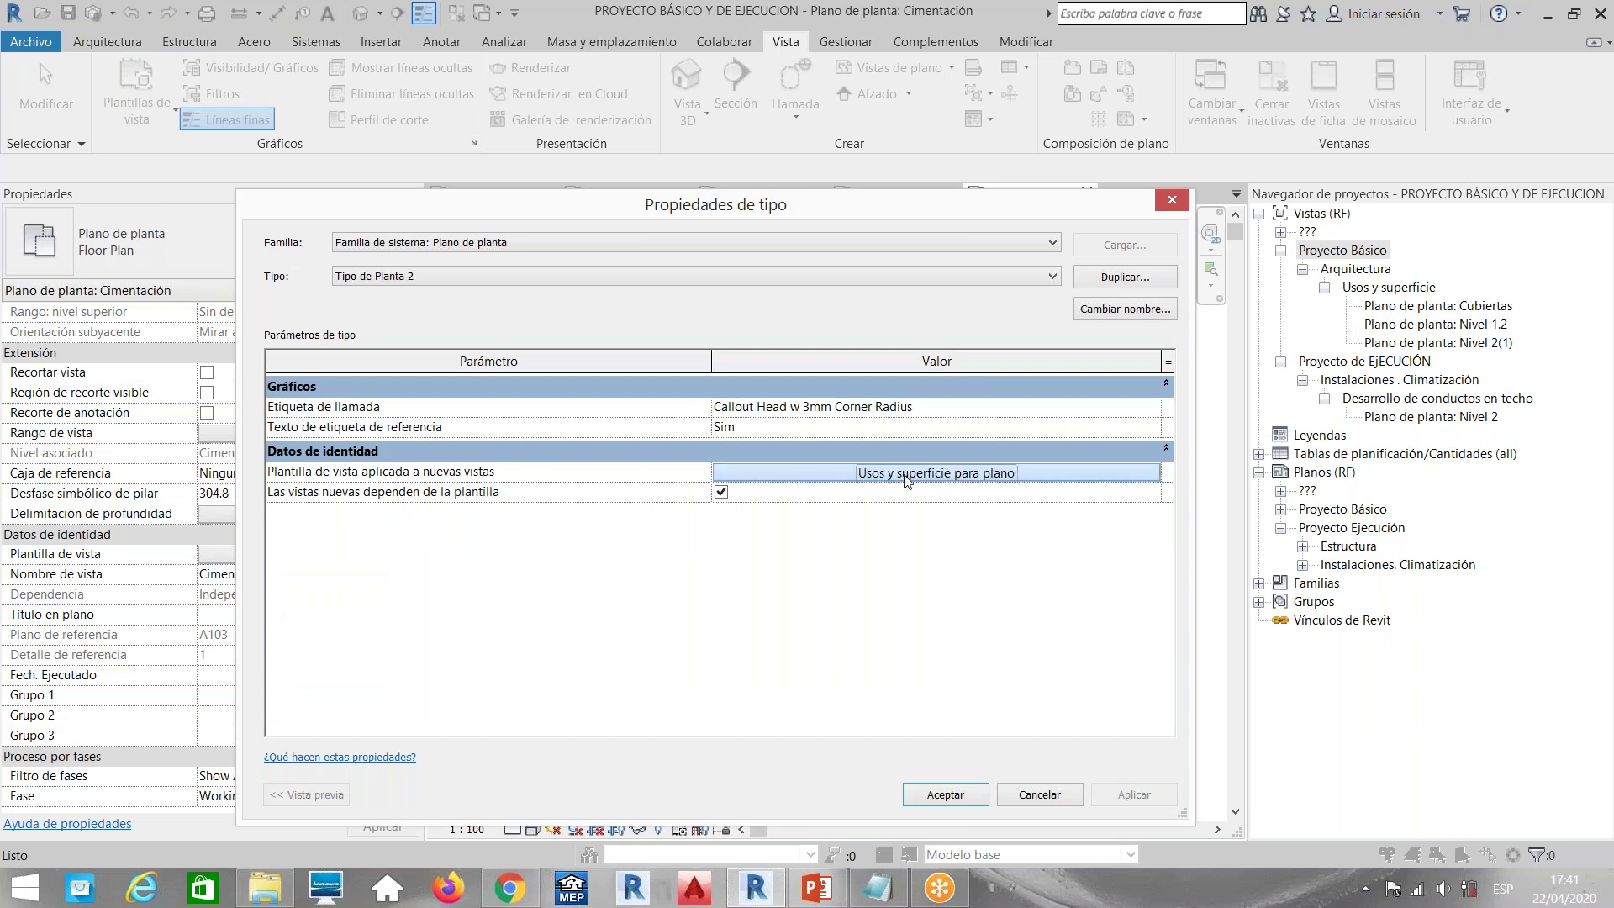
click(905, 476)
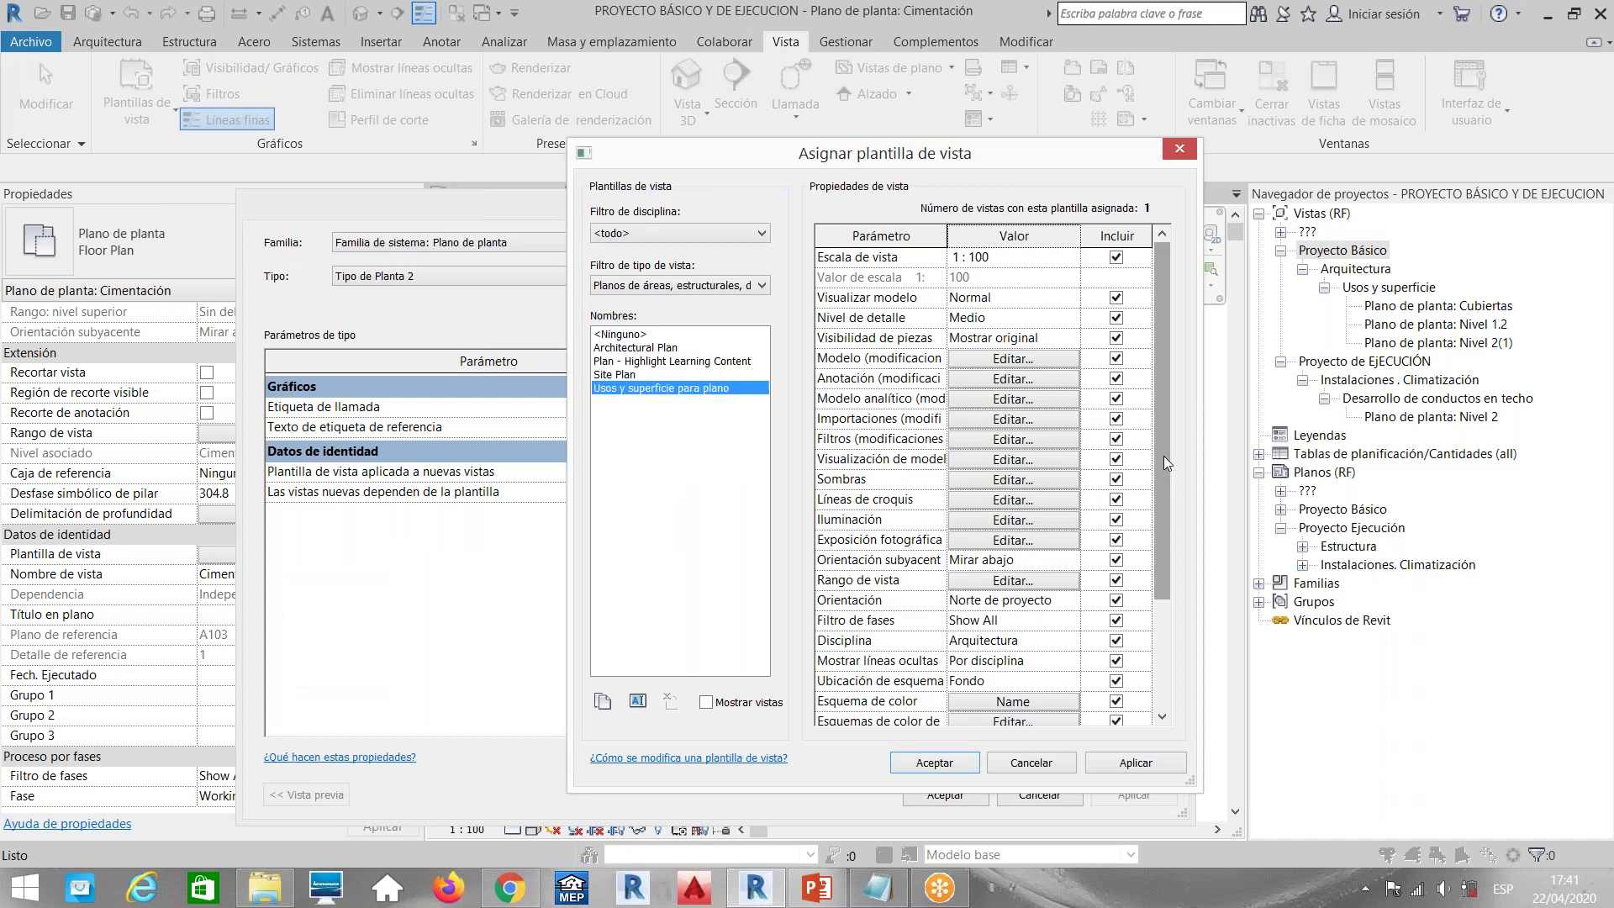
scroll(1164, 455, down, 3)
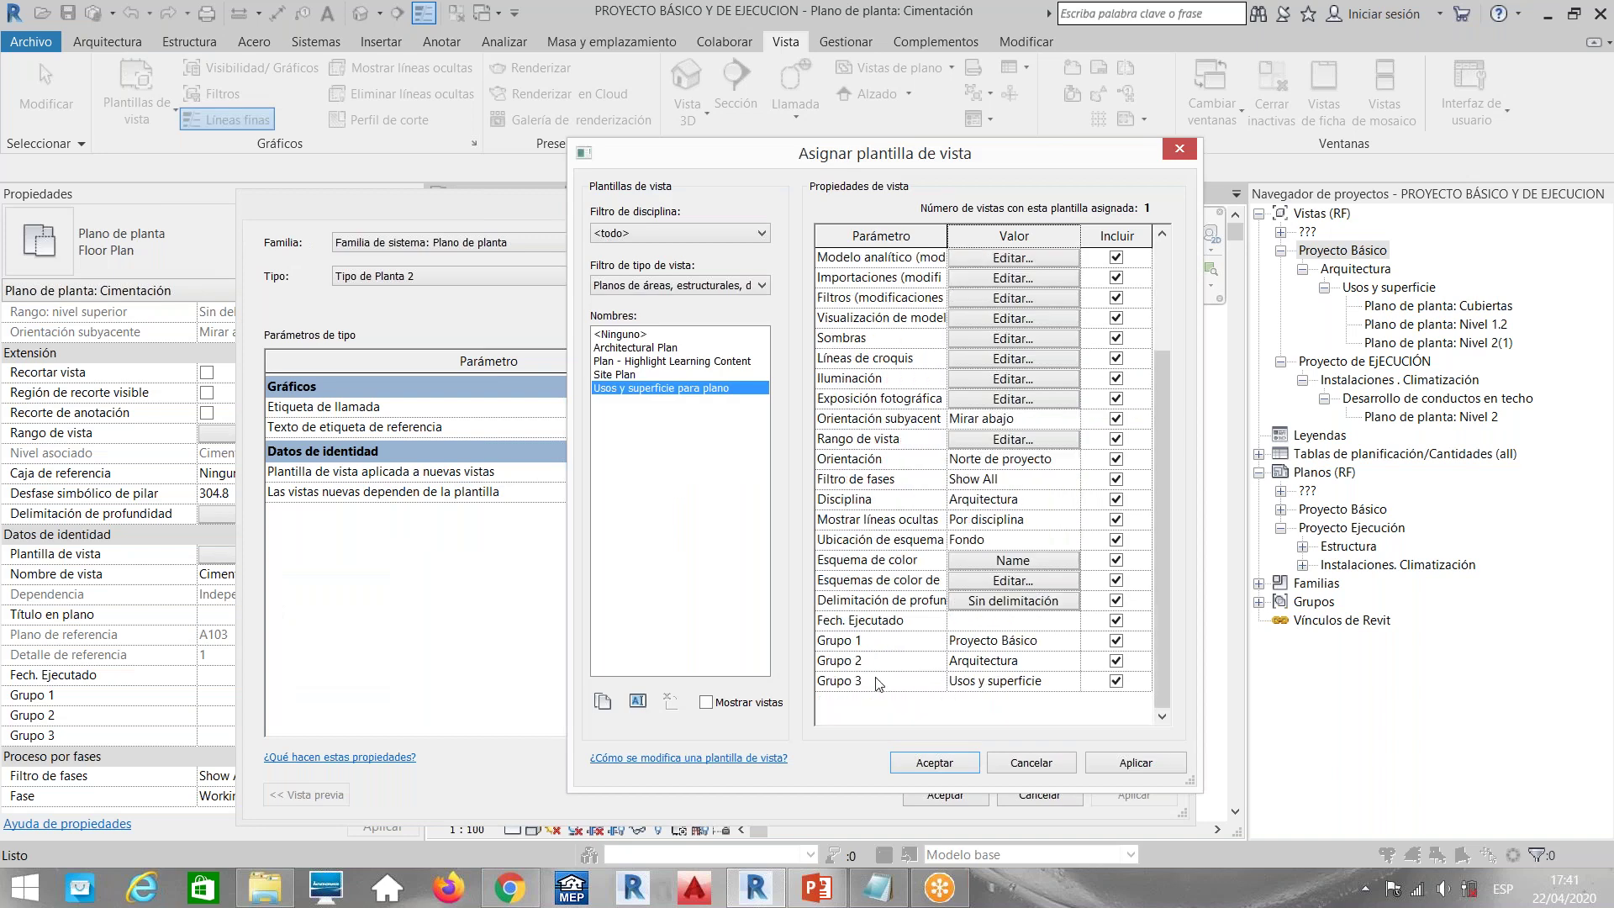
click(1181, 152)
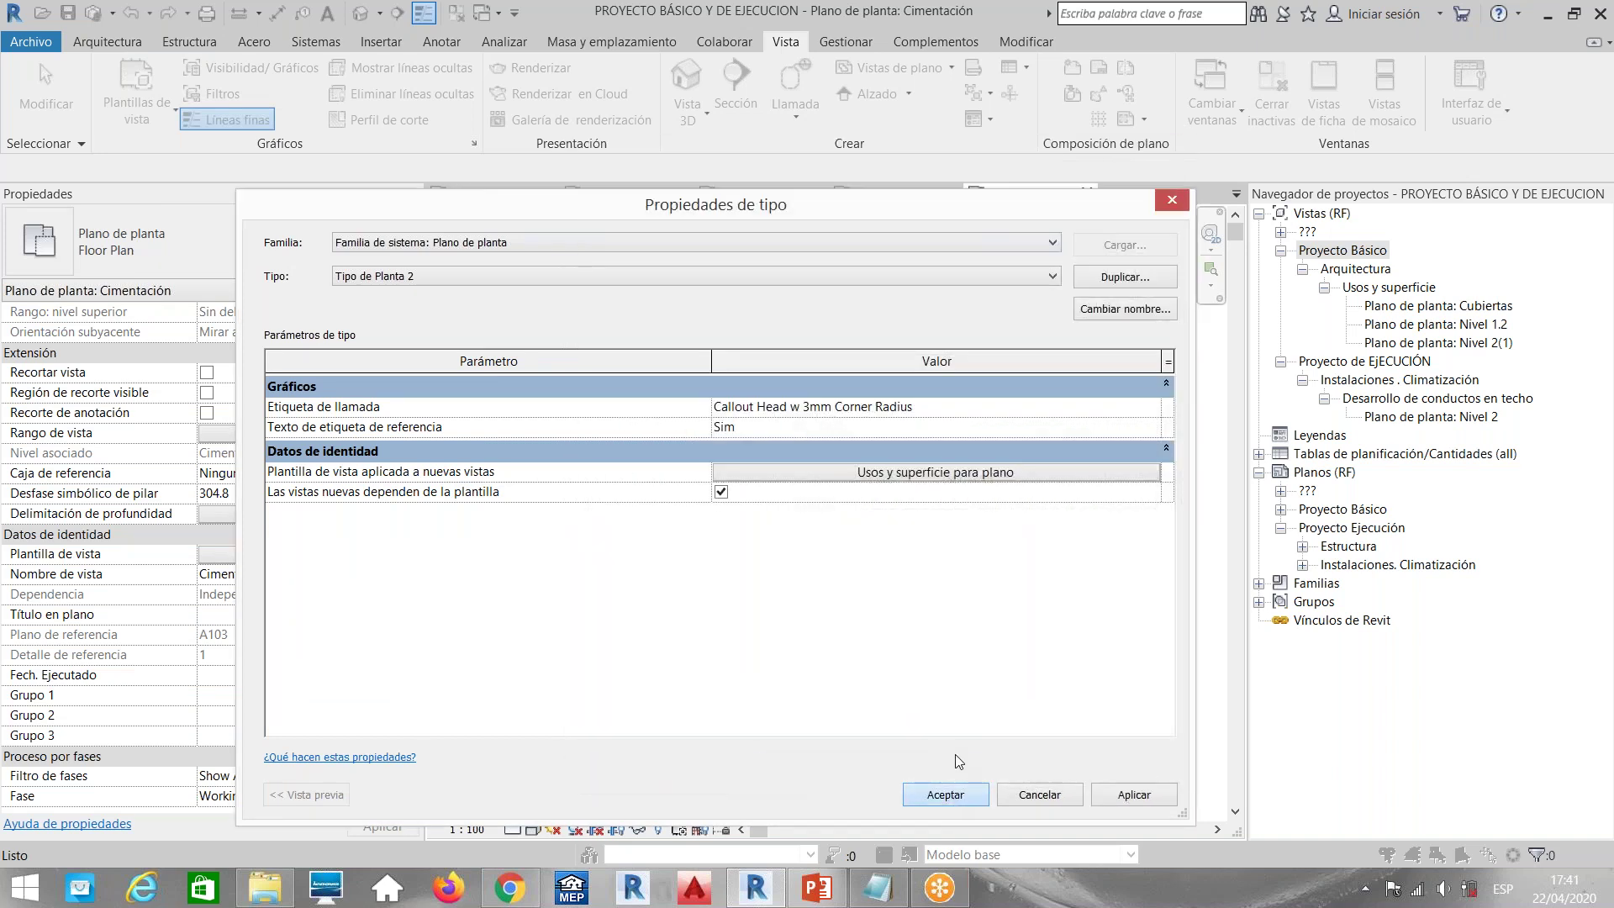
click(945, 794)
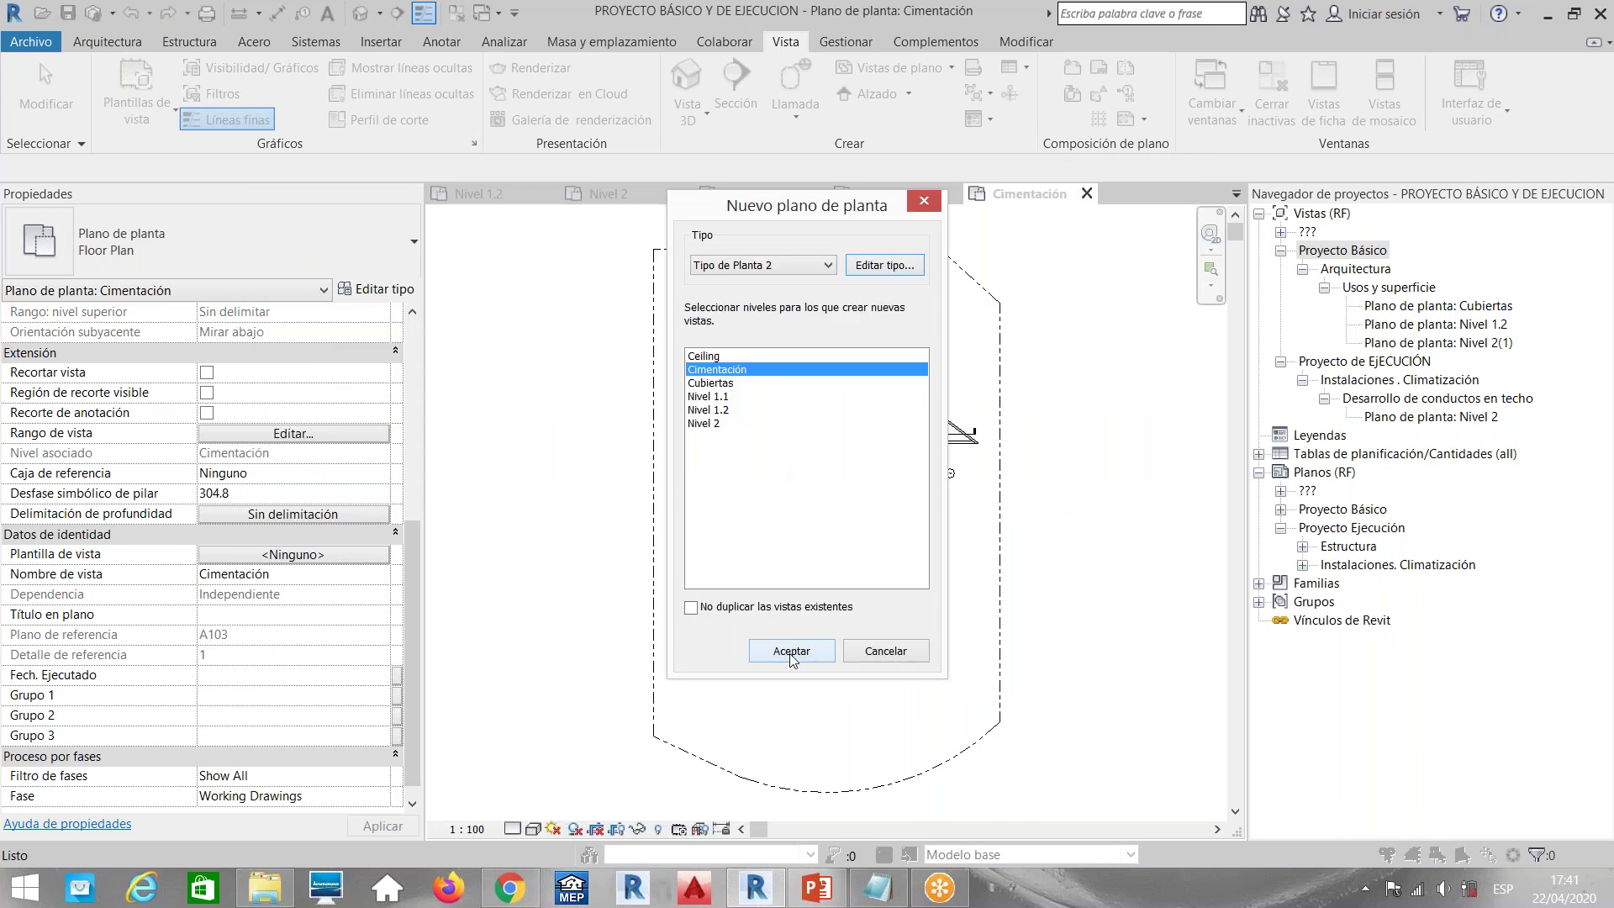
key(Escape)
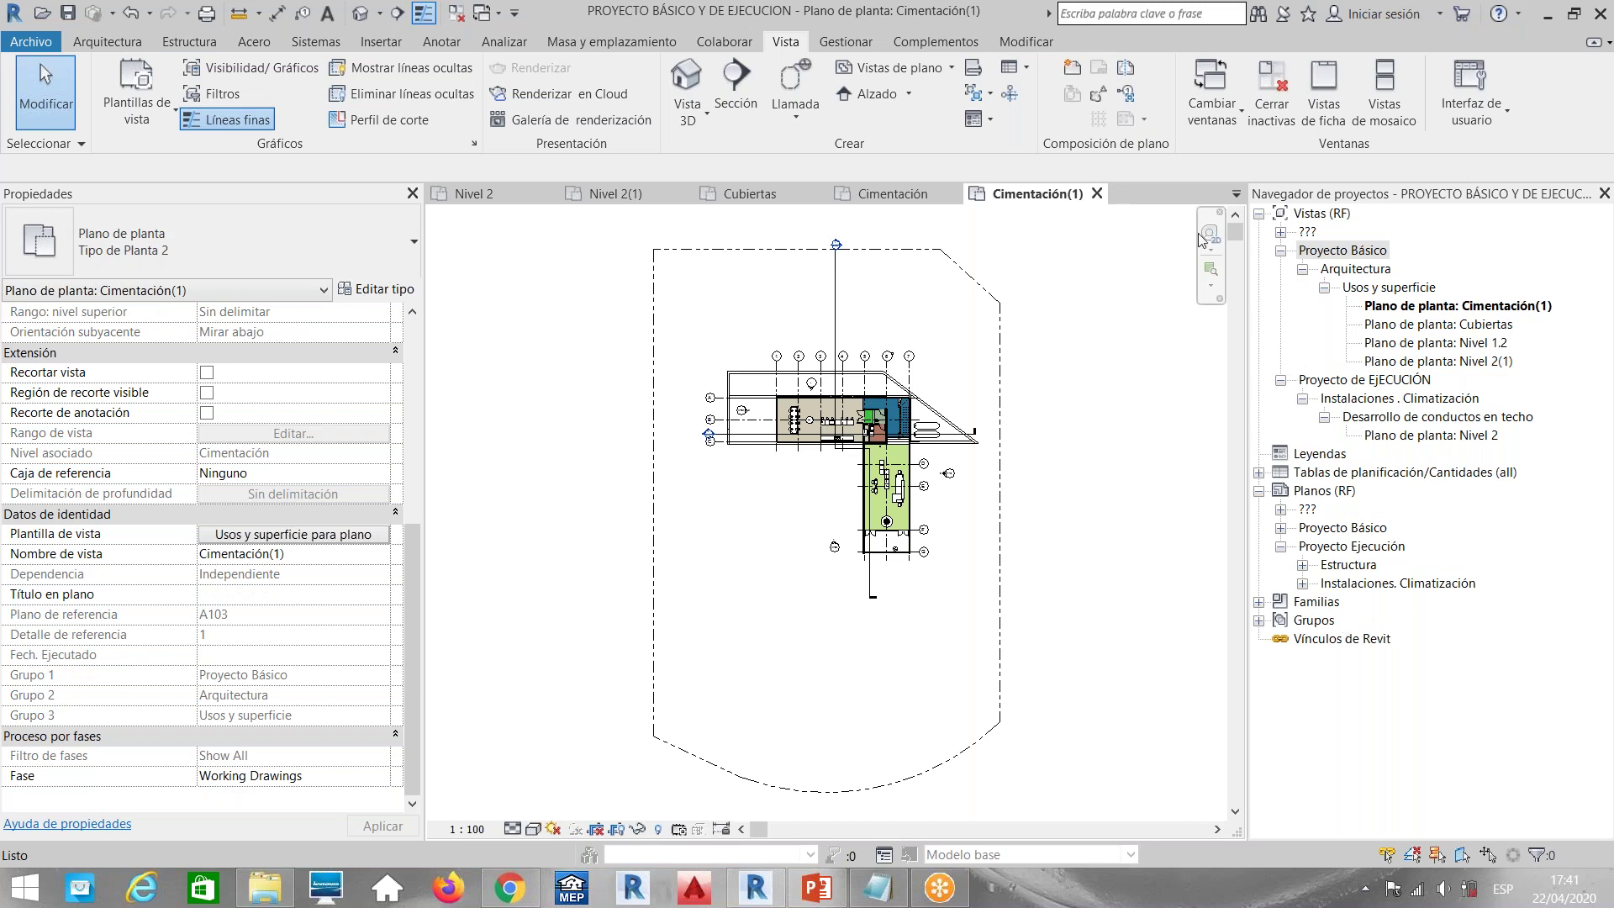
Compare the template and Grupo properties of the floor plans under Usos y superficie in Proyecto Básico
click(1451, 307)
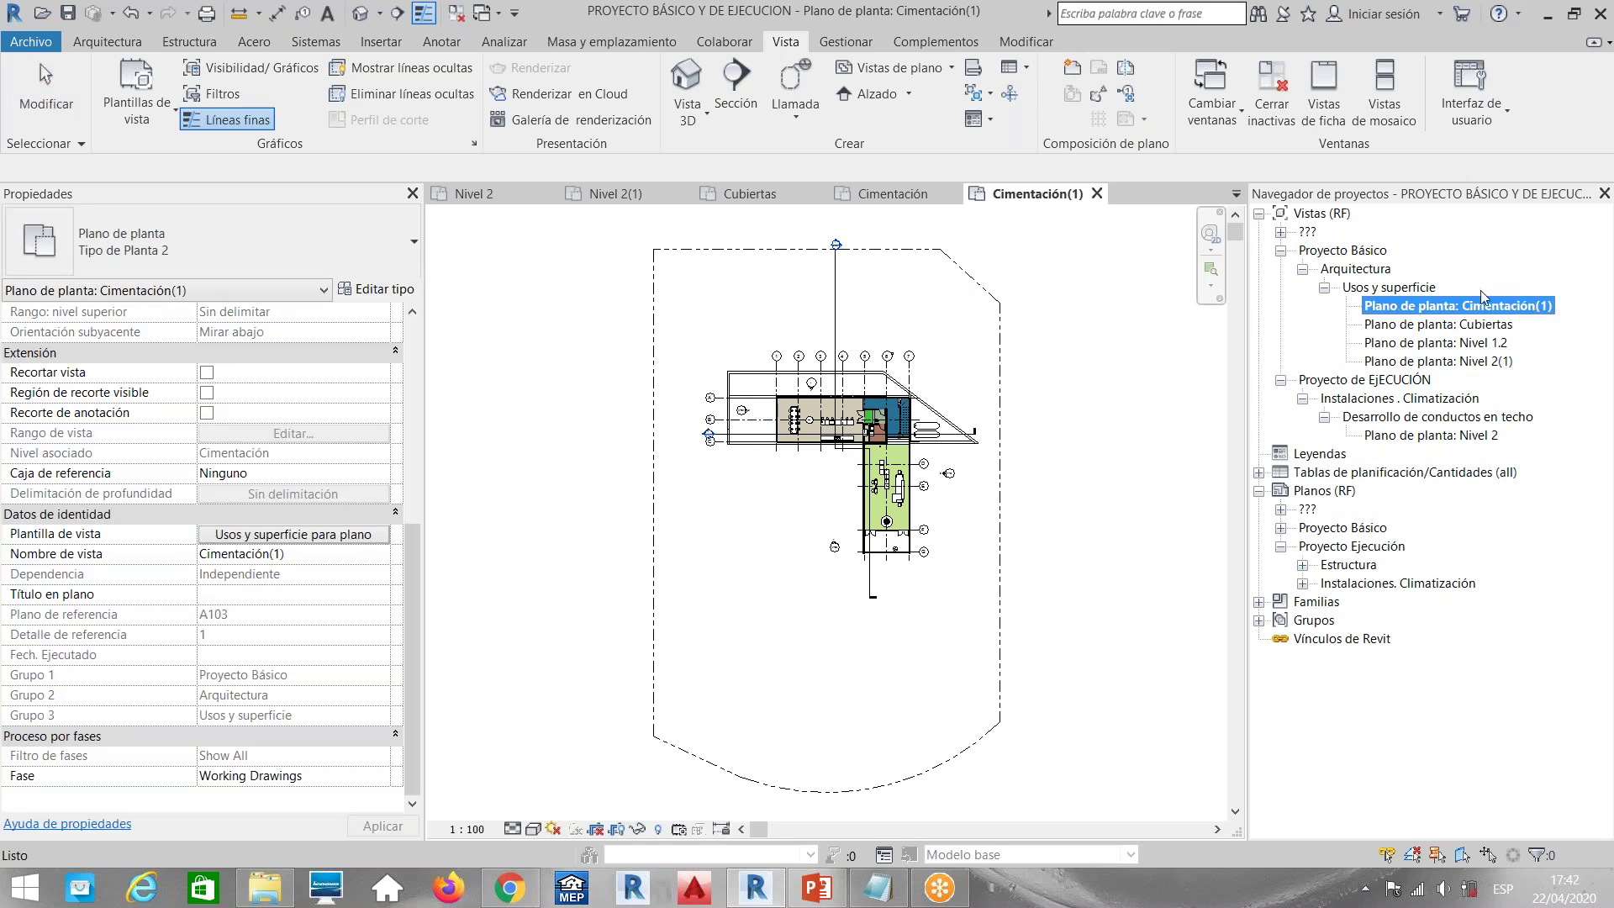
click(1455, 327)
click(1443, 344)
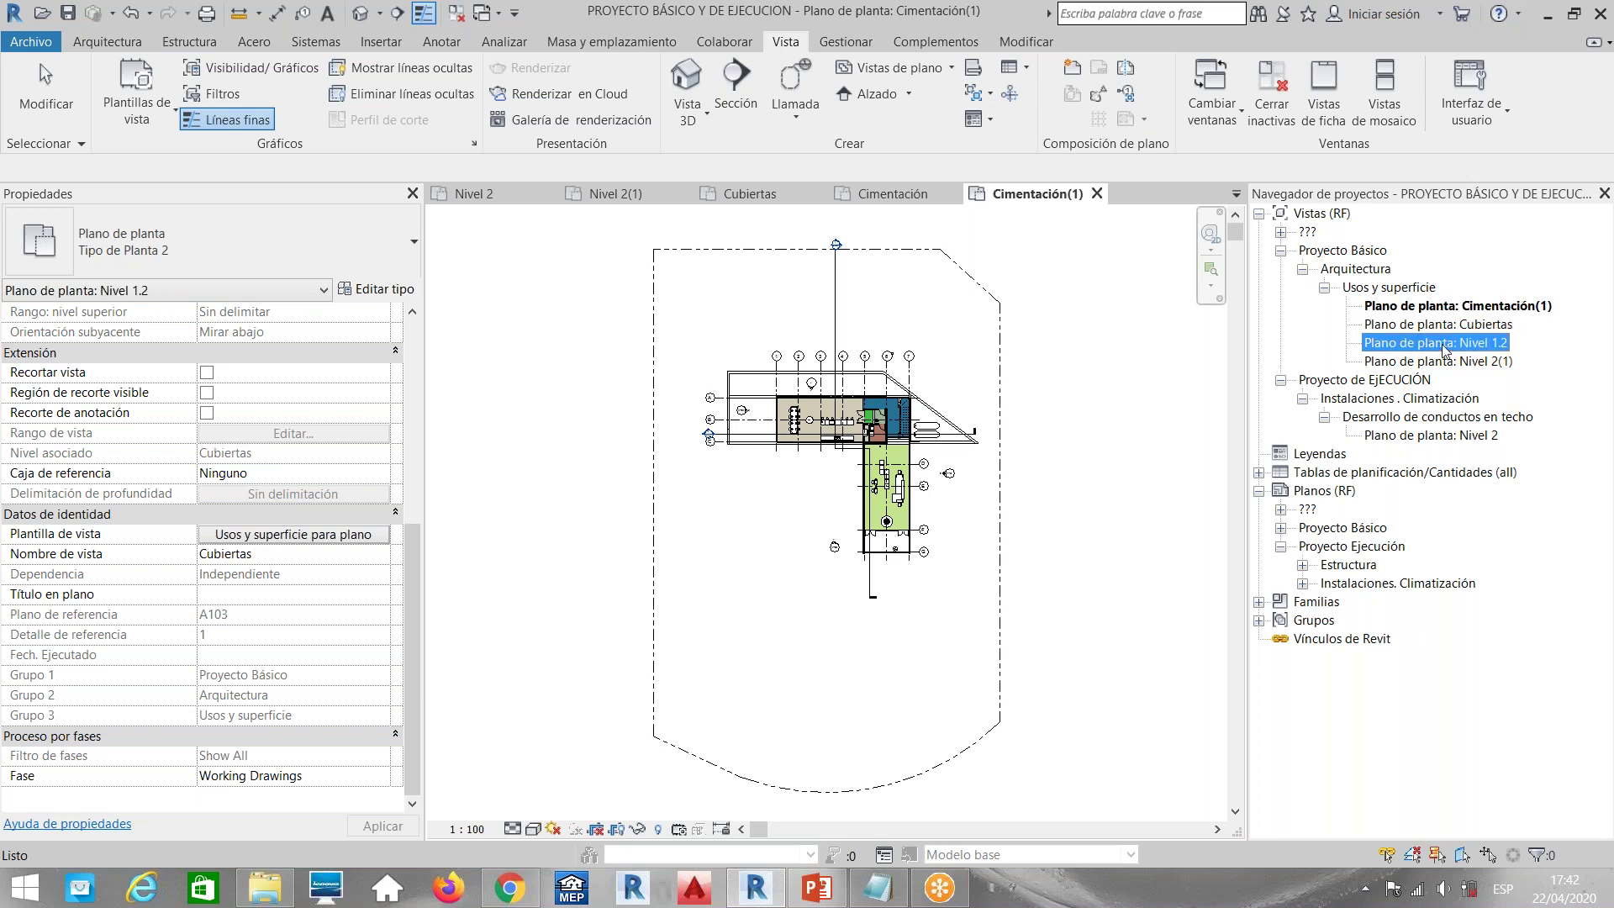
click(1432, 327)
click(1425, 305)
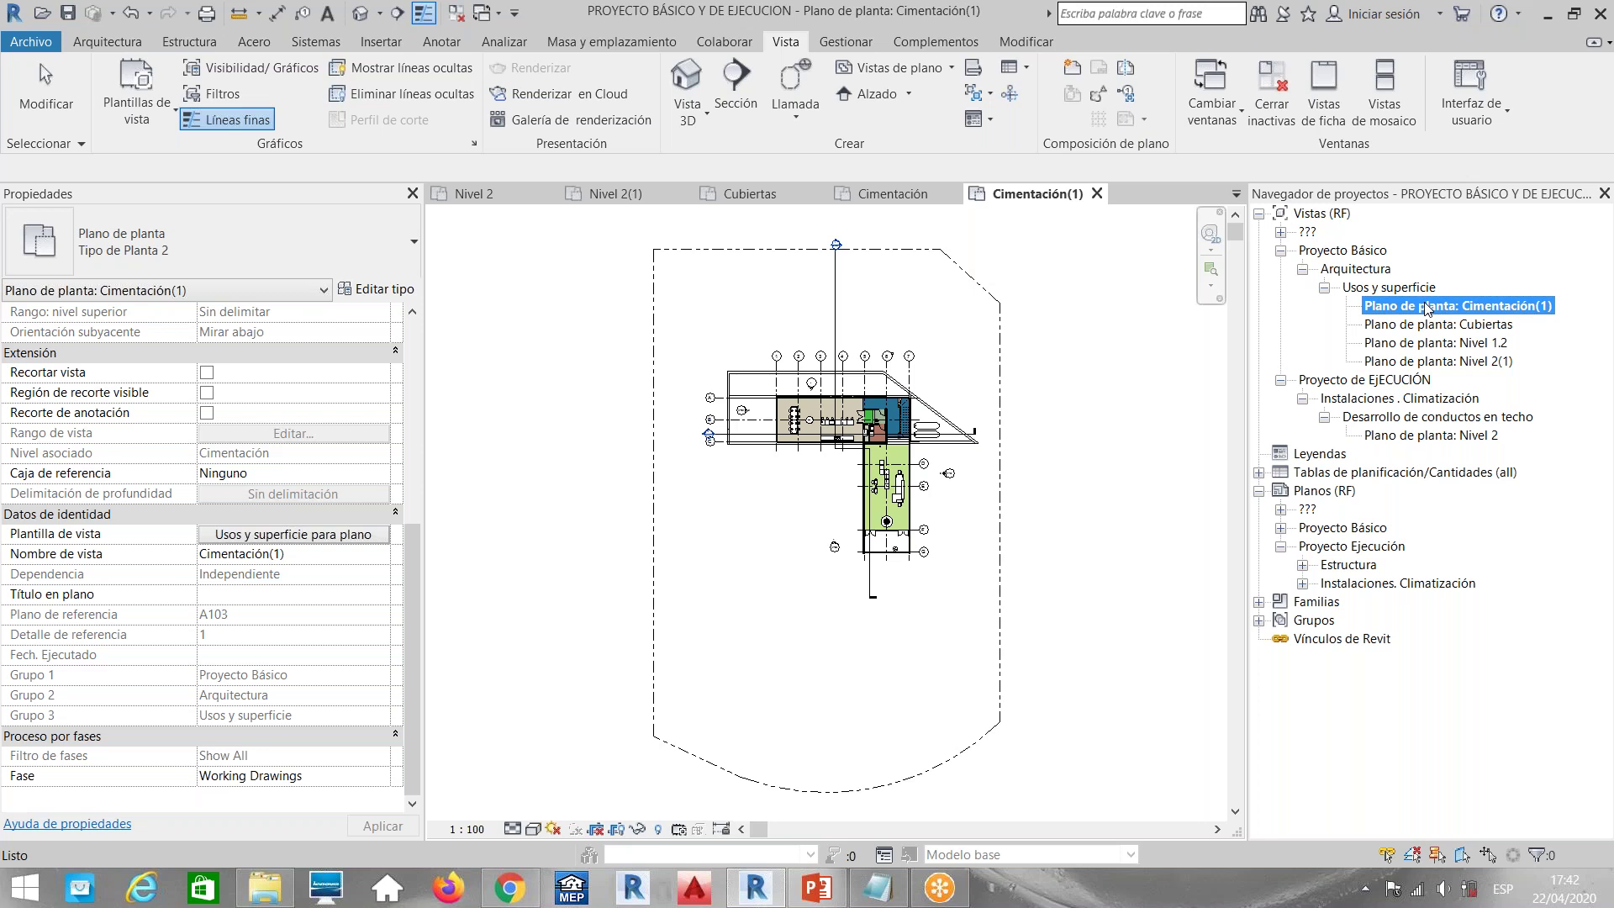
click(1282, 250)
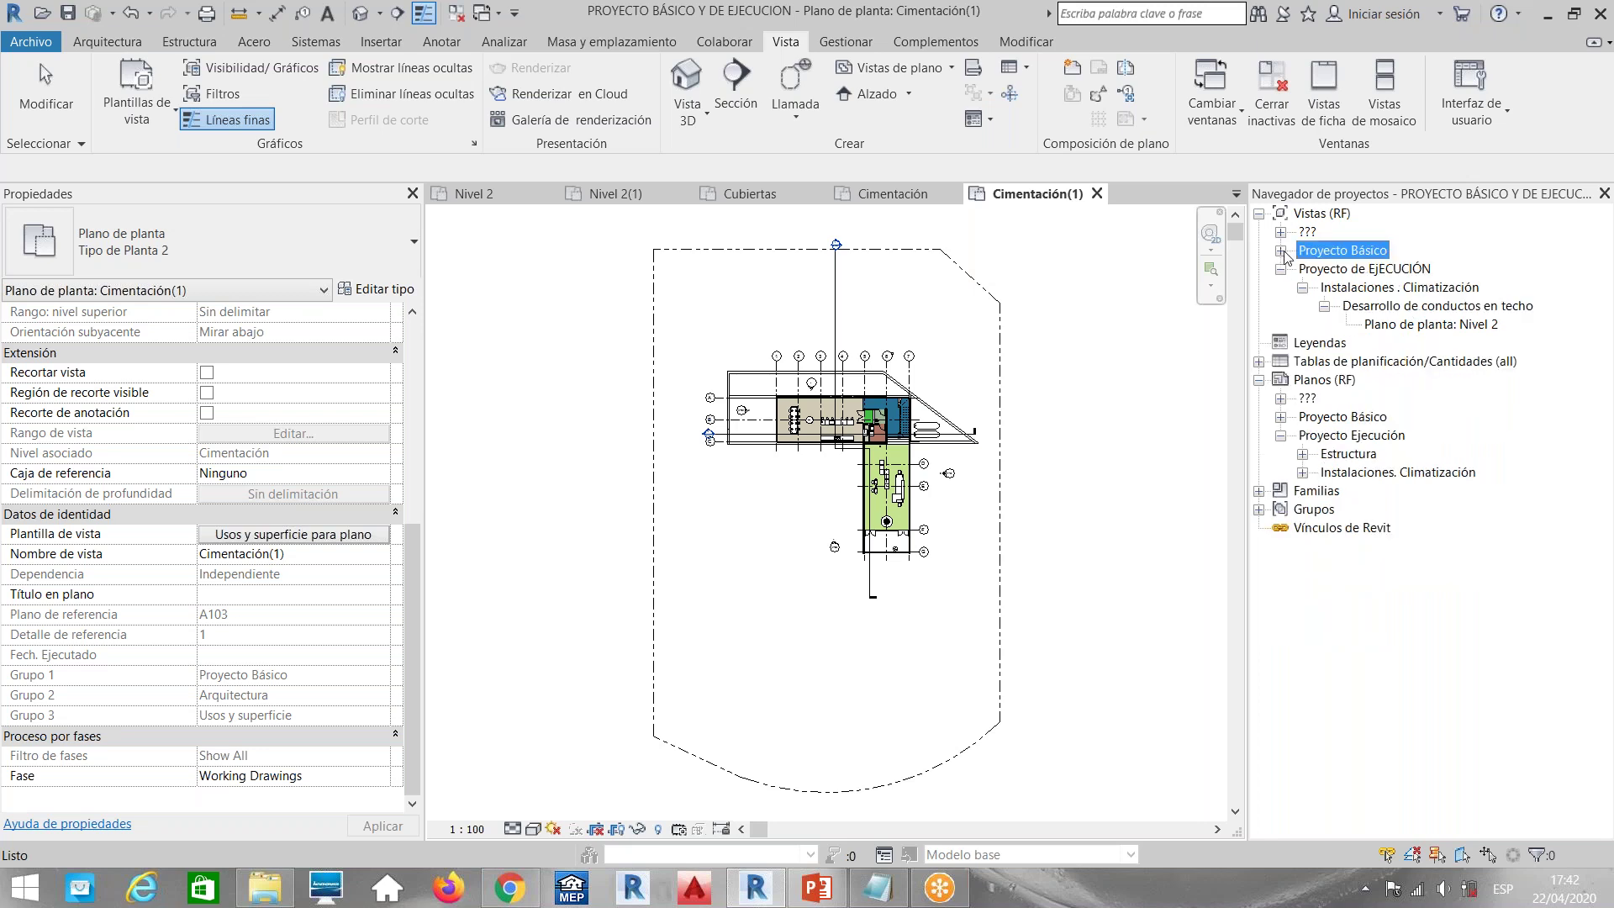
click(1281, 251)
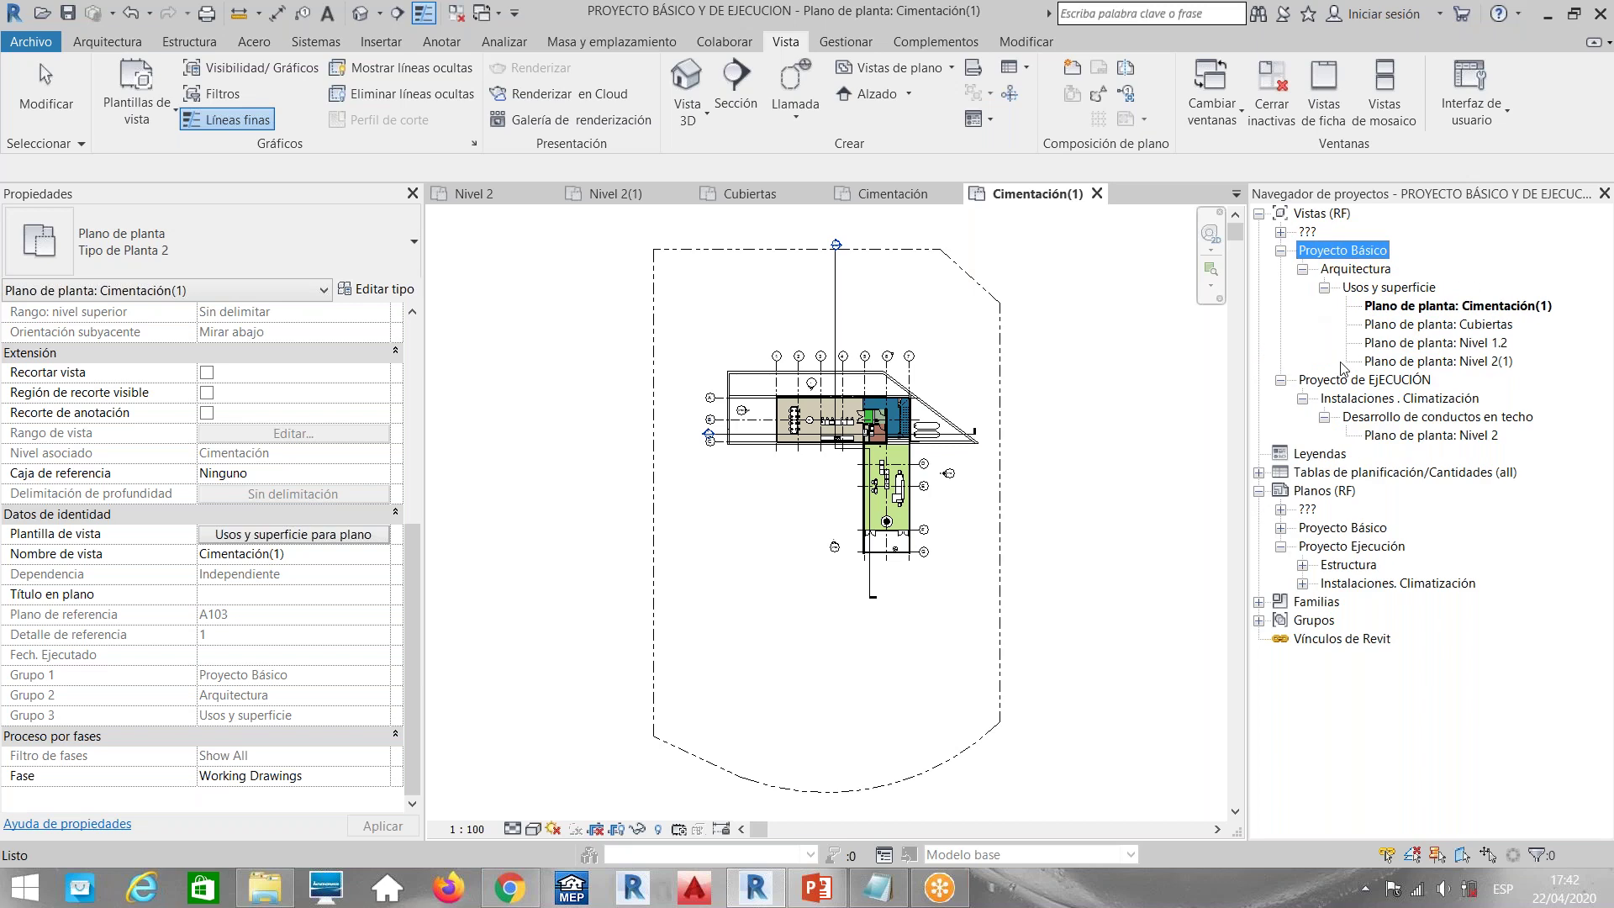
Examine the Grupo properties of the Nivel 2 plan under Desarrollo de conductos en techo
click(1326, 418)
click(1325, 418)
click(1432, 436)
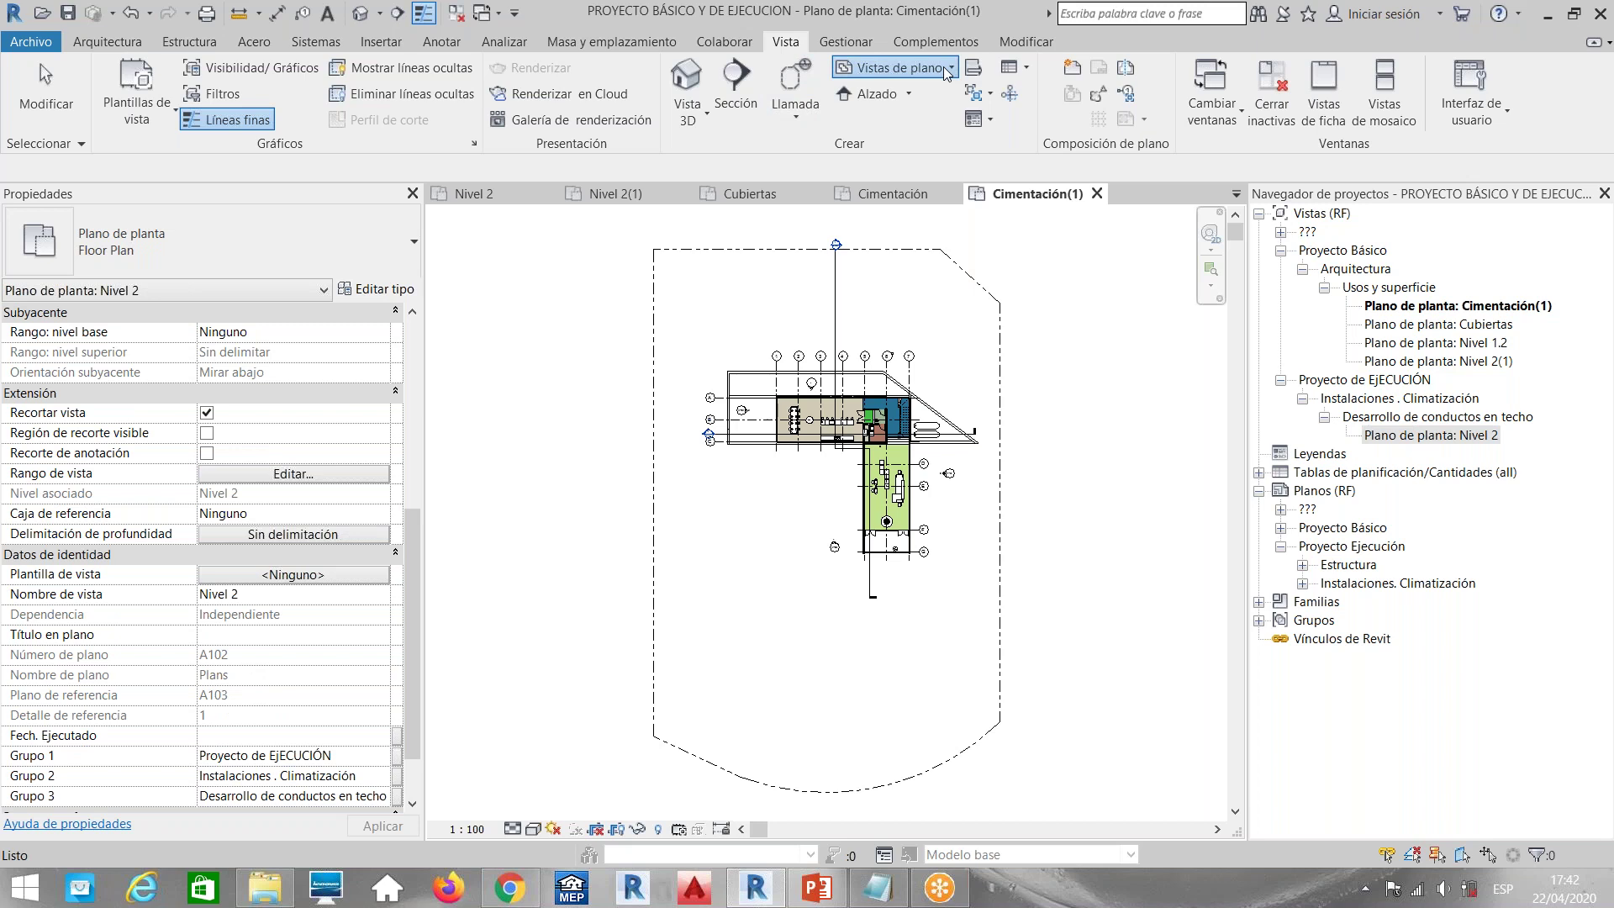
Start another floor plan based on Tipo de Planta 2, allowing duplicates of existing views and choosing the Cubiertas level
click(897, 67)
click(925, 107)
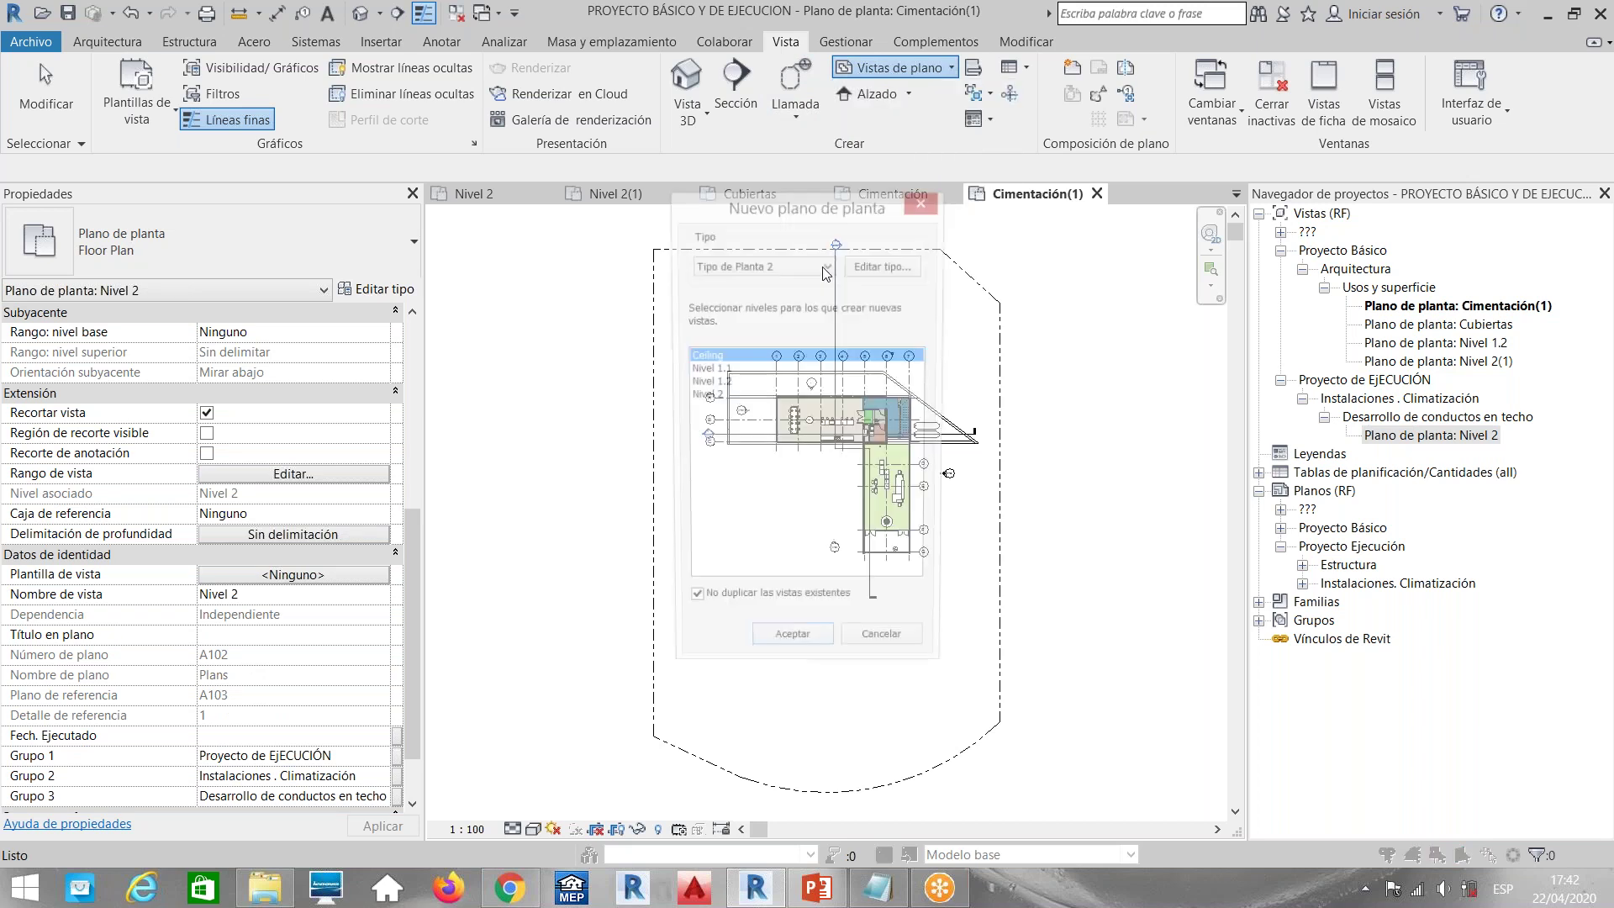
click(773, 266)
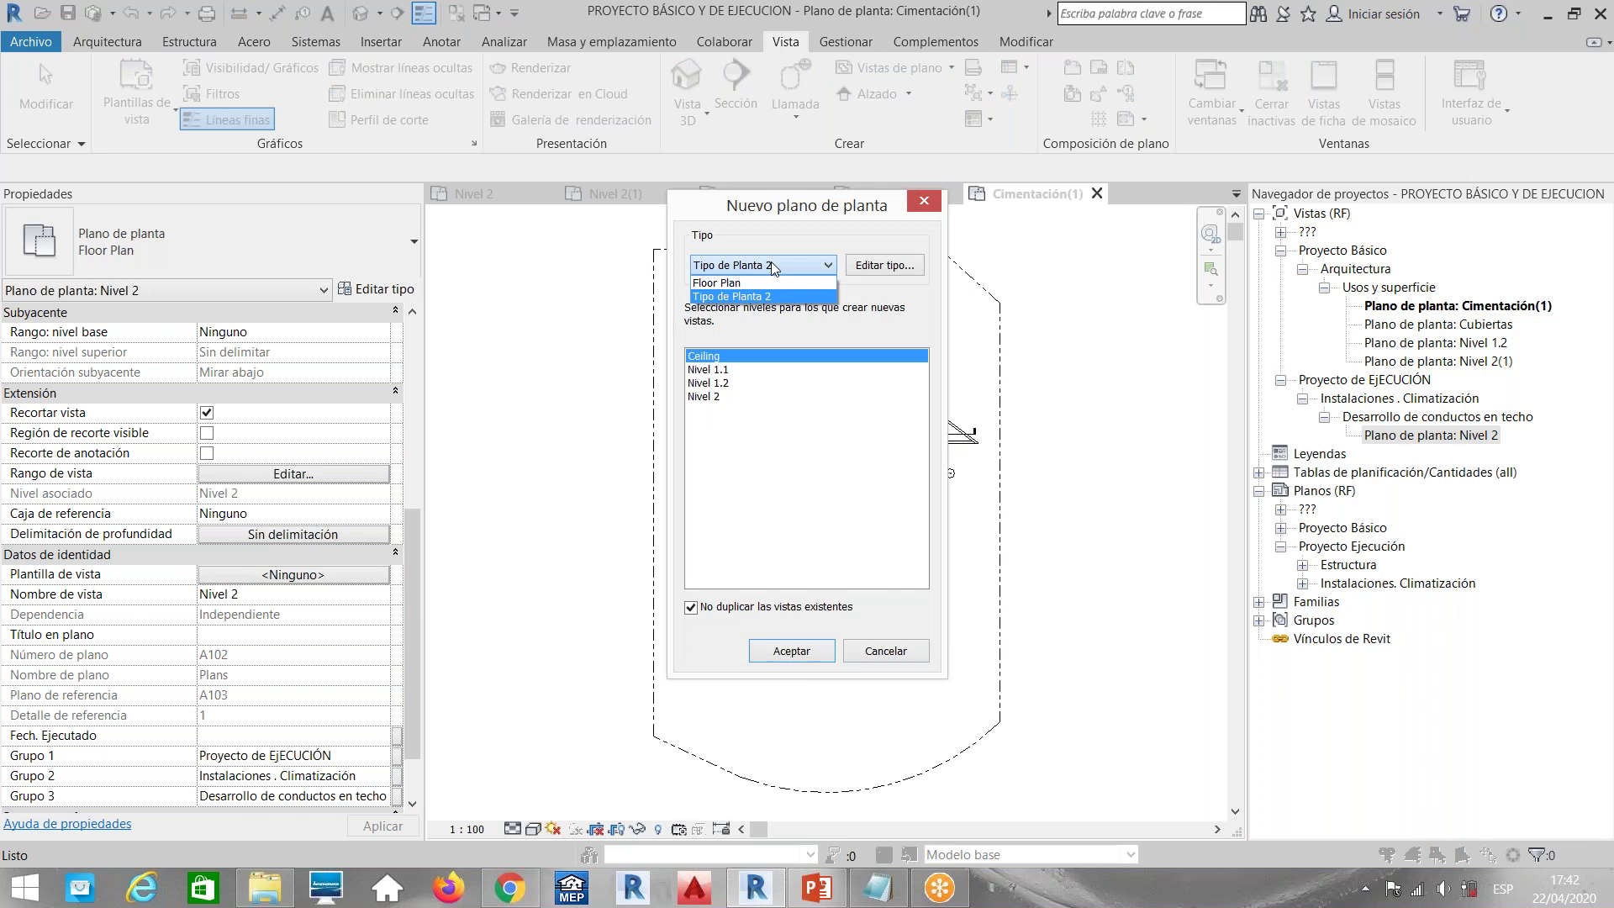
click(740, 296)
click(691, 607)
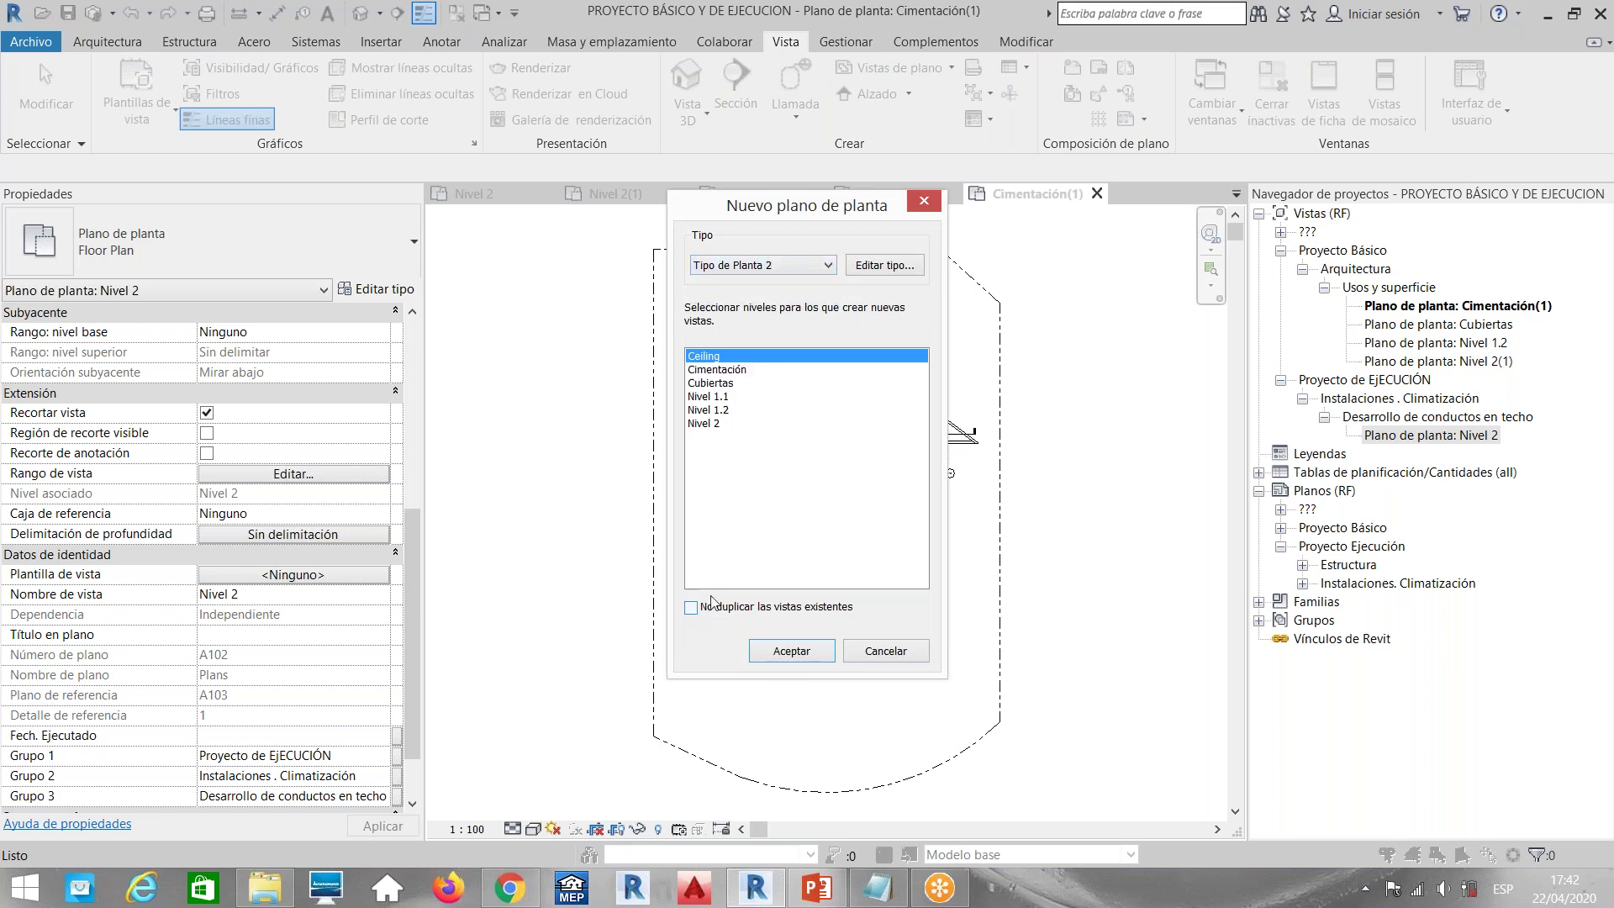
click(738, 380)
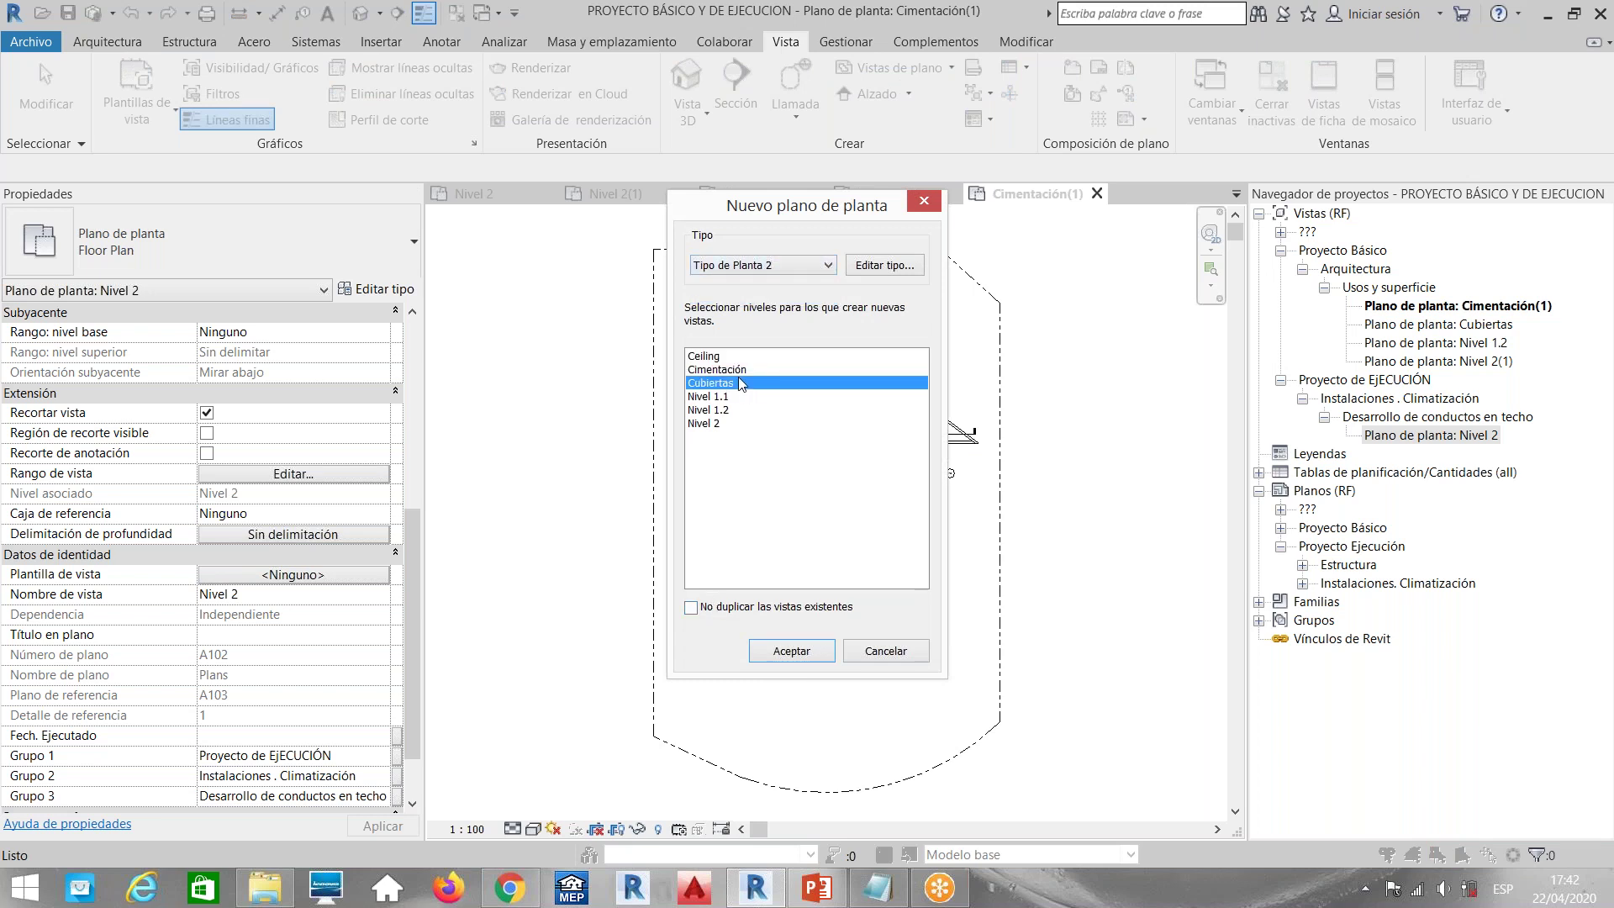
click(783, 266)
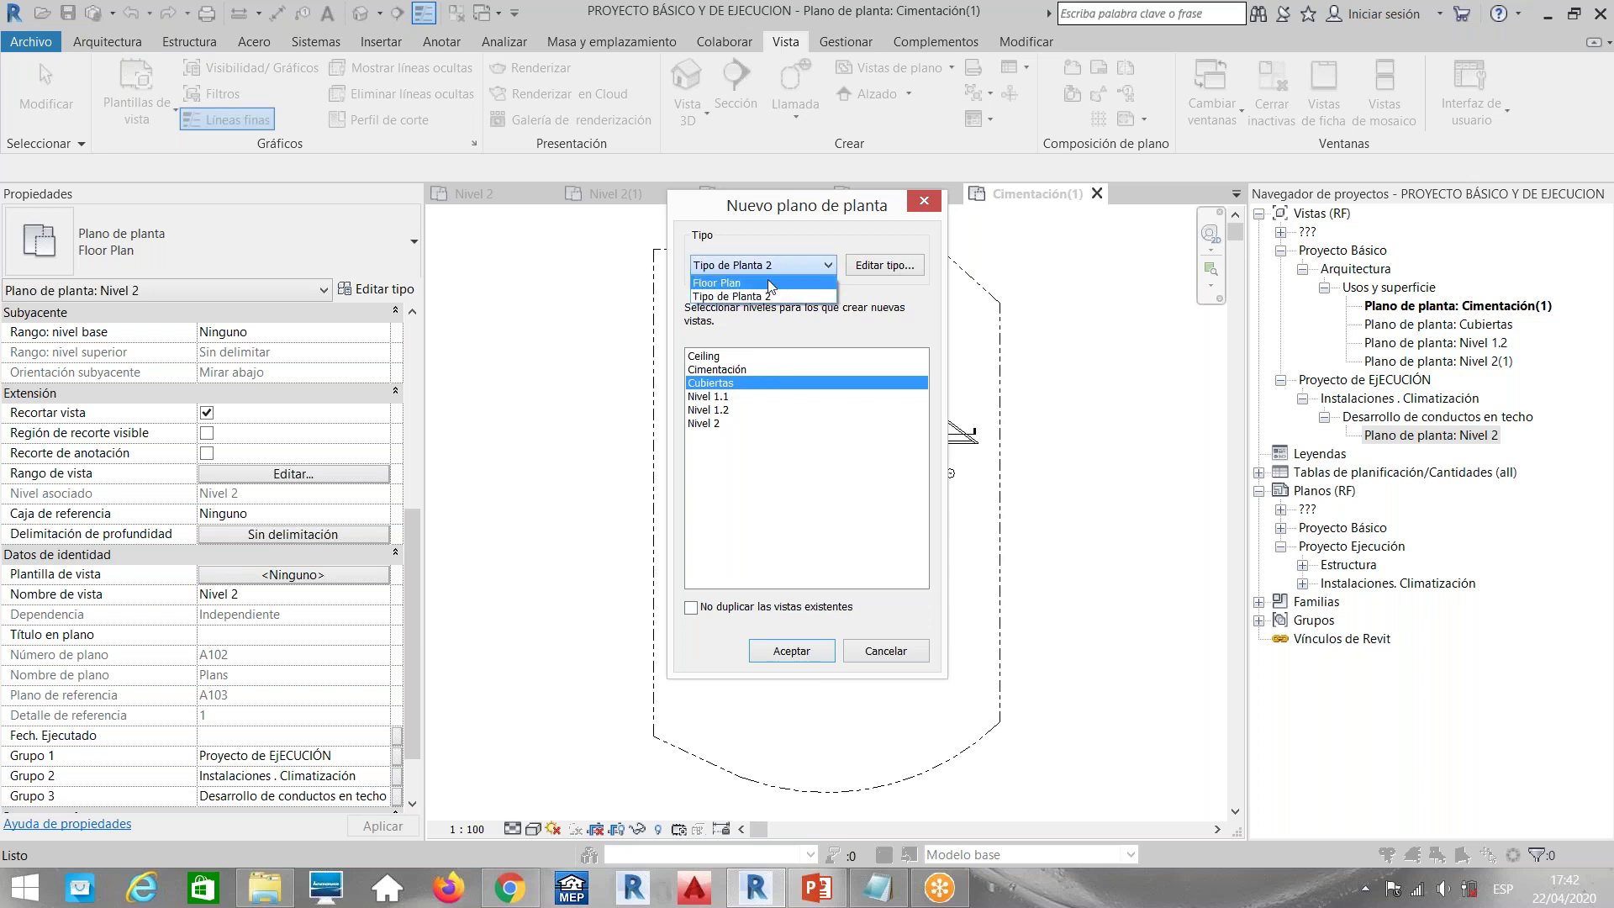
click(728, 385)
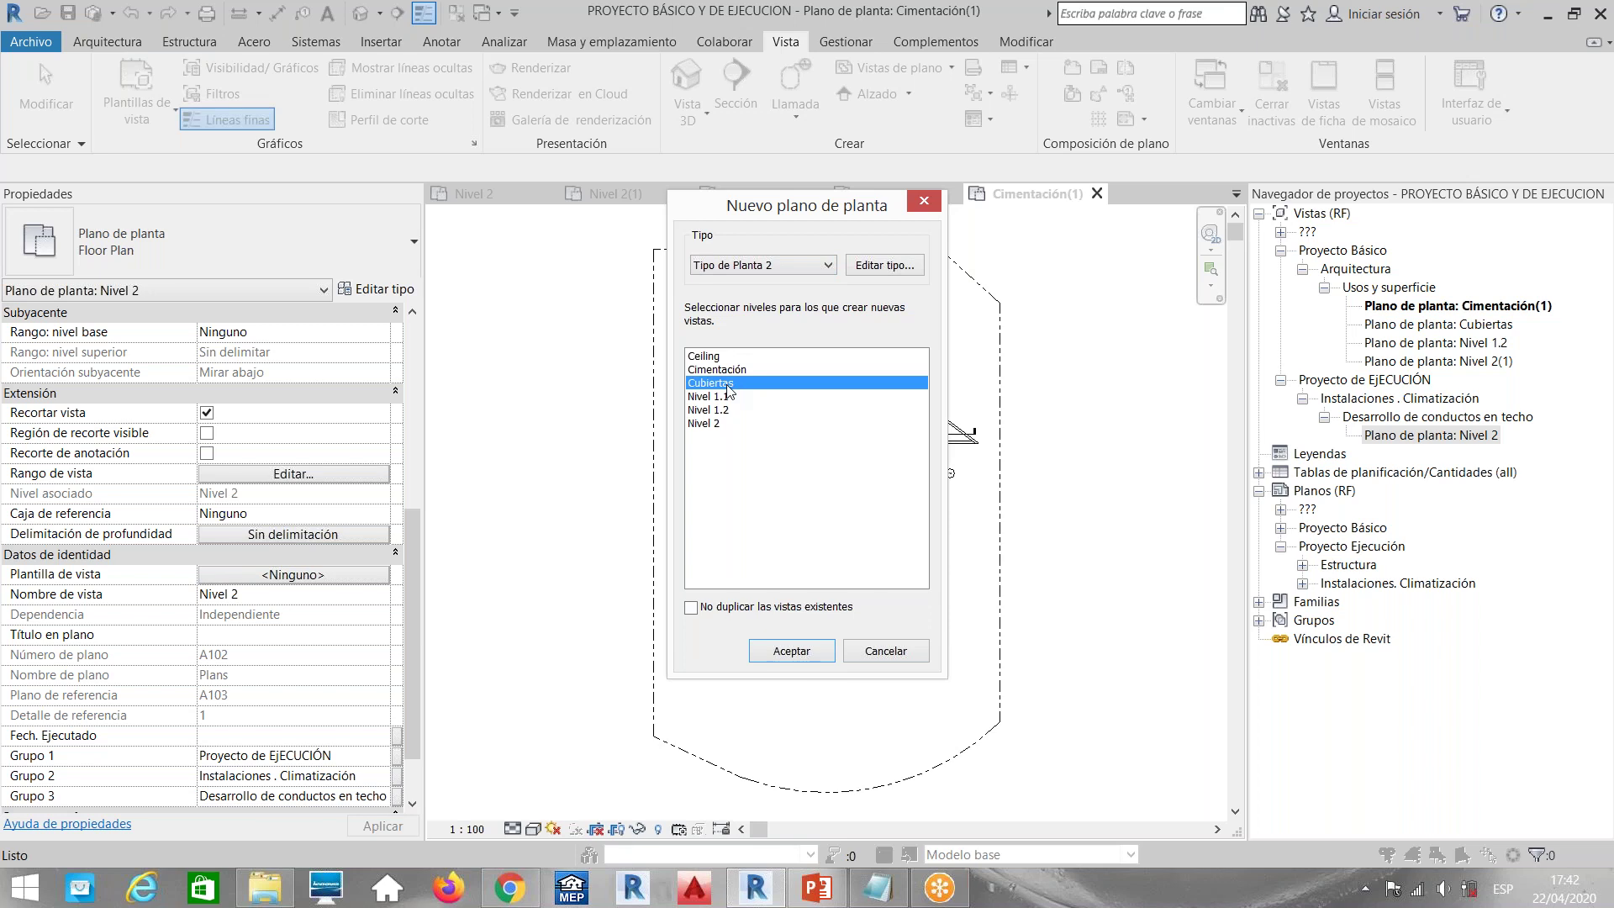
Duplicate the Tipo de Planta 2 view type under the name Tipo de Planta Climpatizacion
click(881, 267)
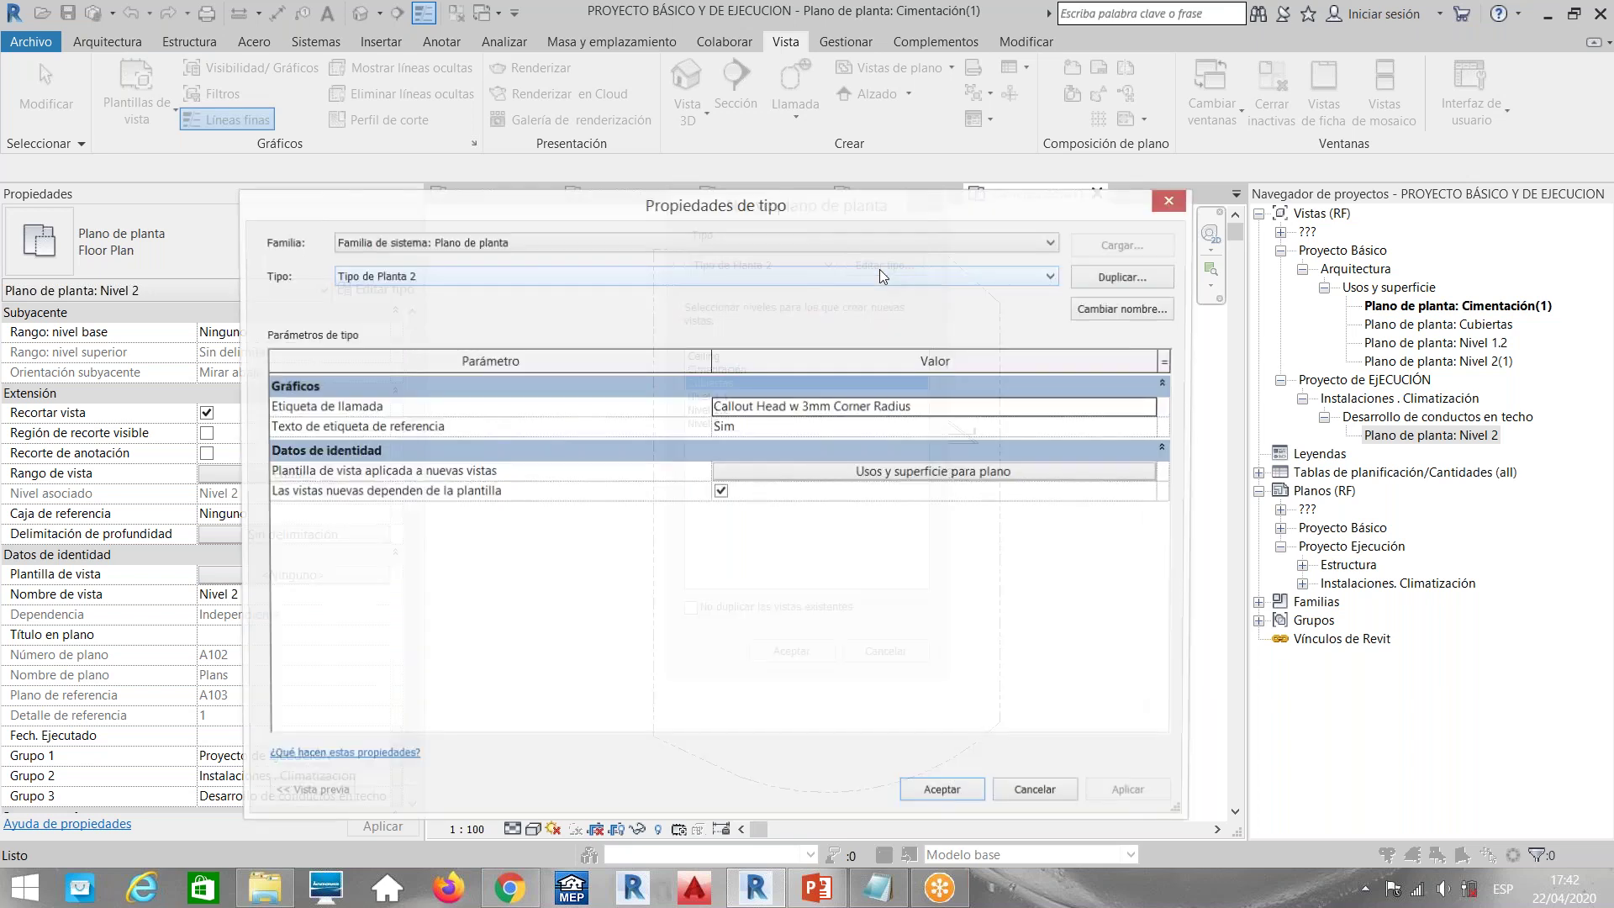
drag(891, 211, 891, 360)
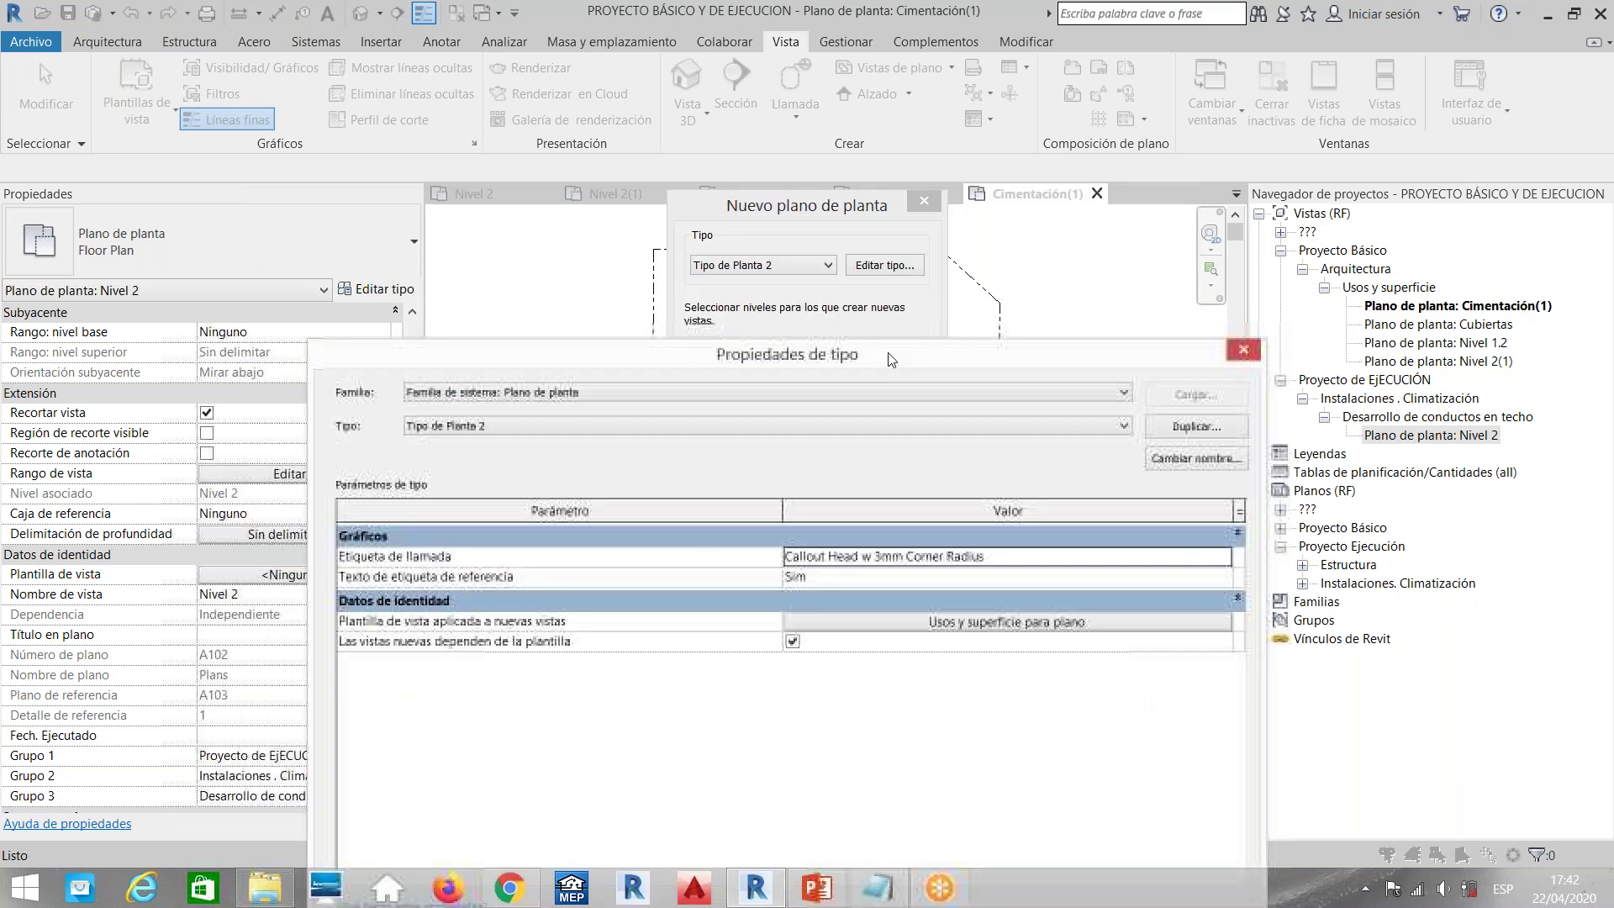
click(1196, 427)
double_click(990, 547)
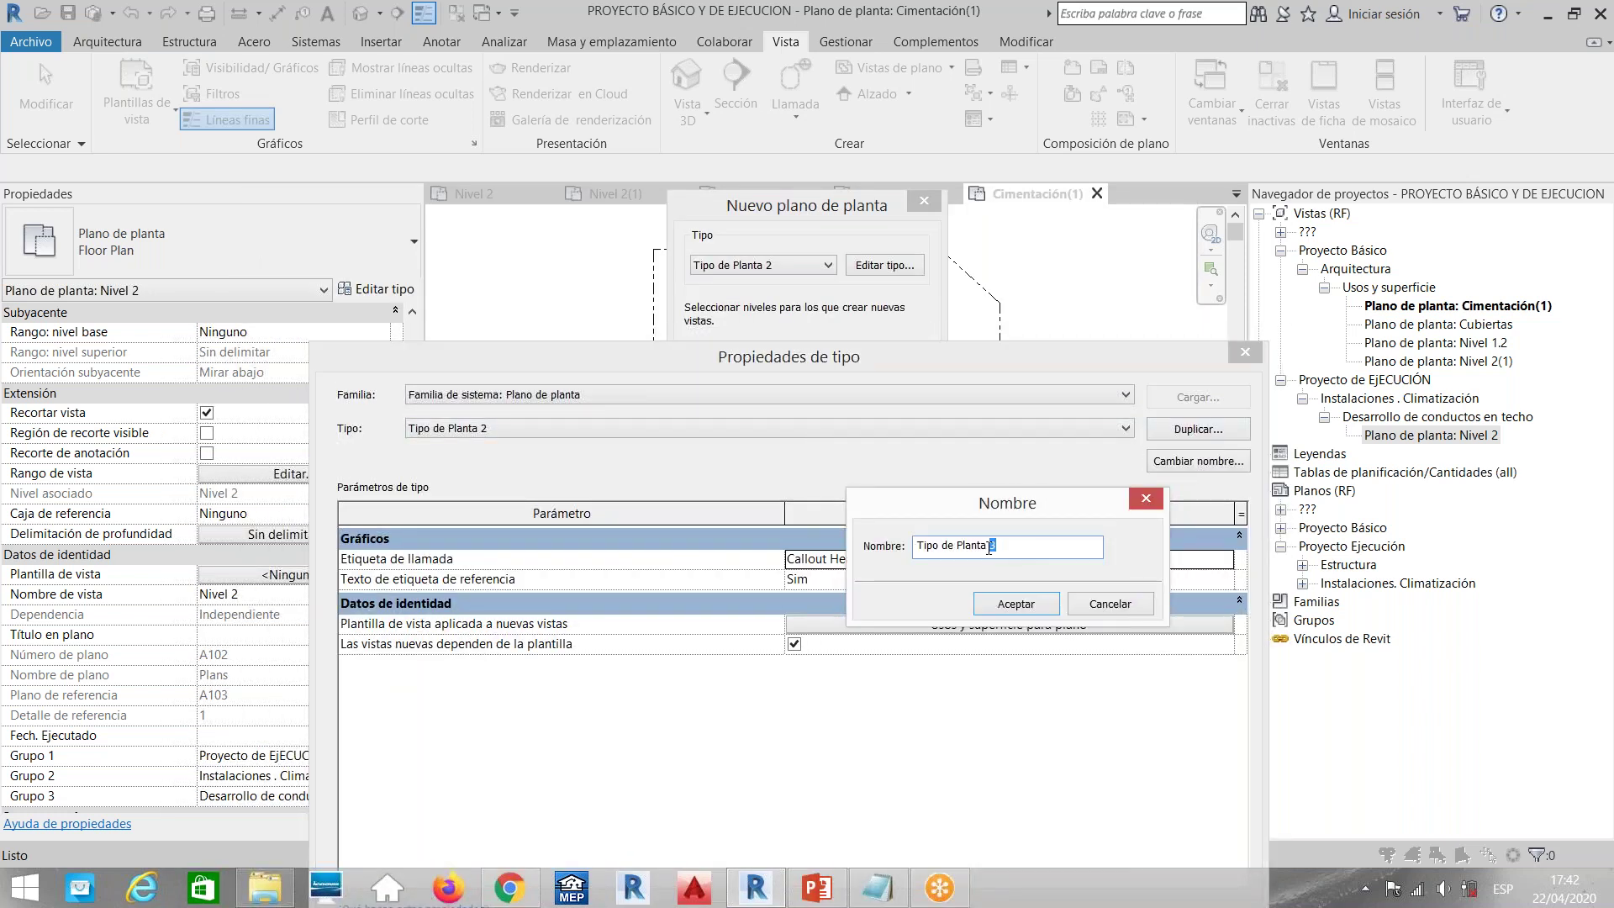
text(Climpatizacion)
click(1039, 604)
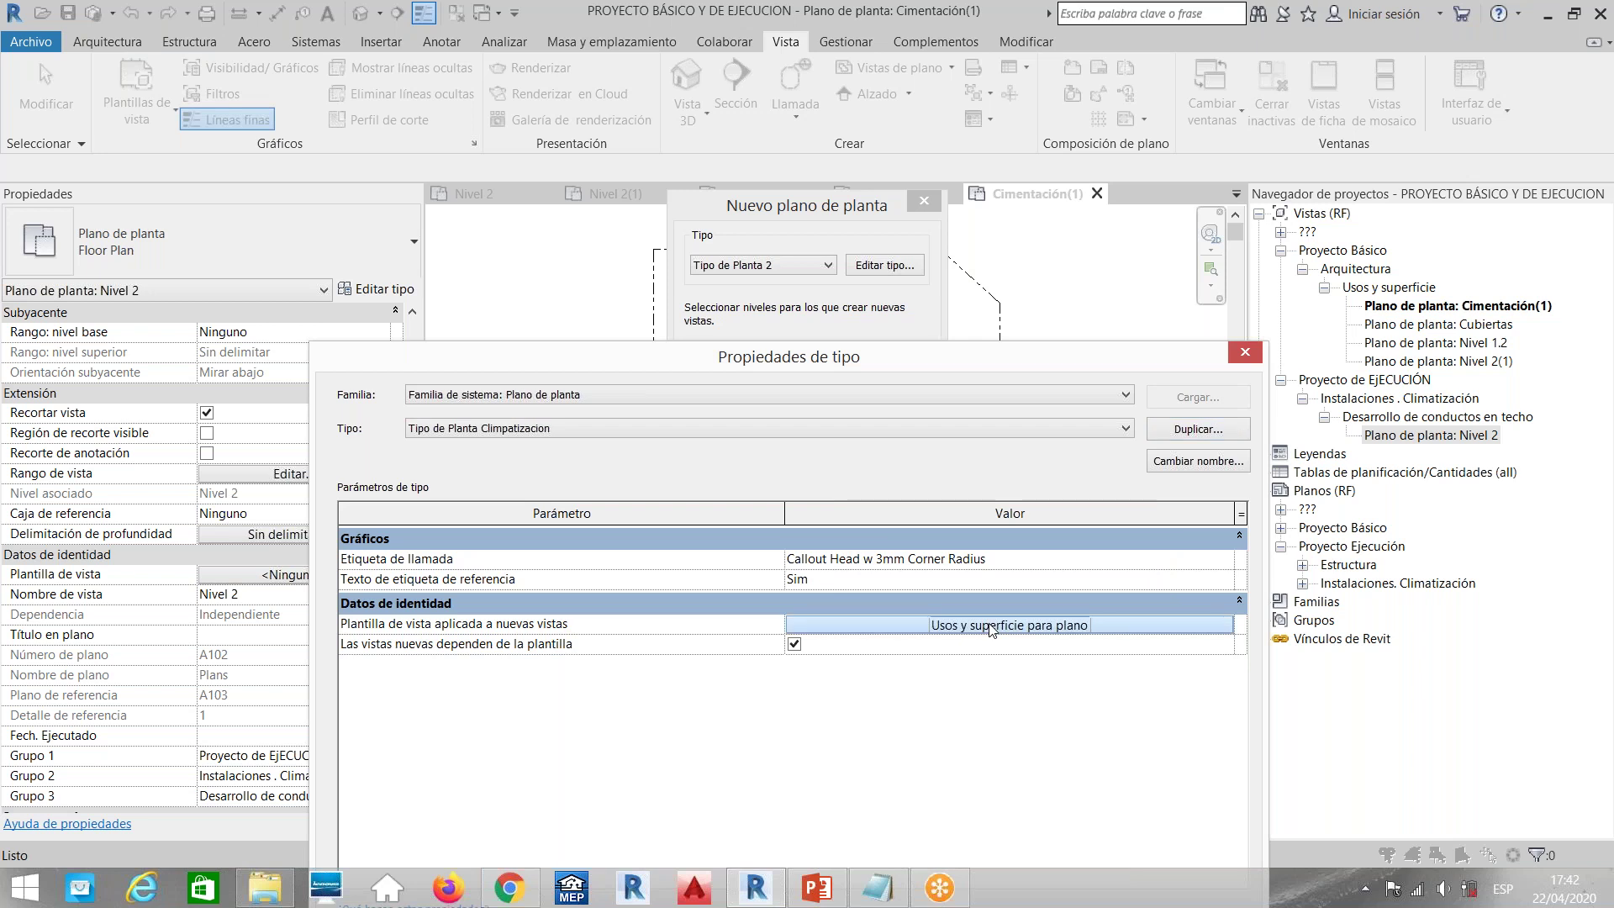
Duplicate the Usos y superficie para plano view template as Climatización from the new type's template setting
click(992, 626)
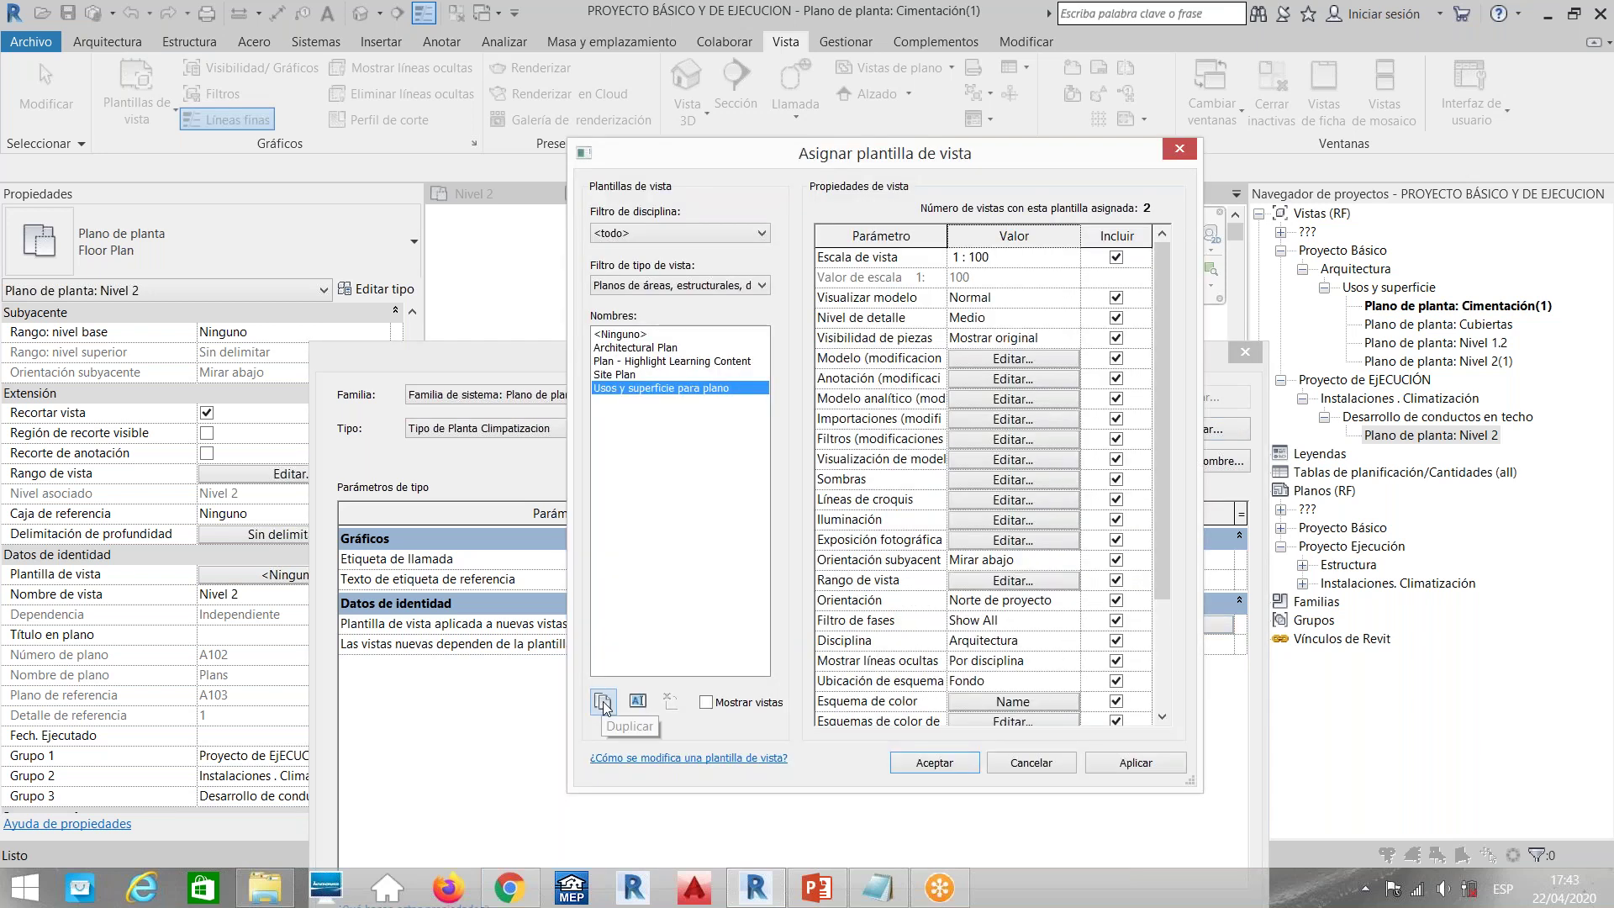
click(602, 701)
text(Clima)
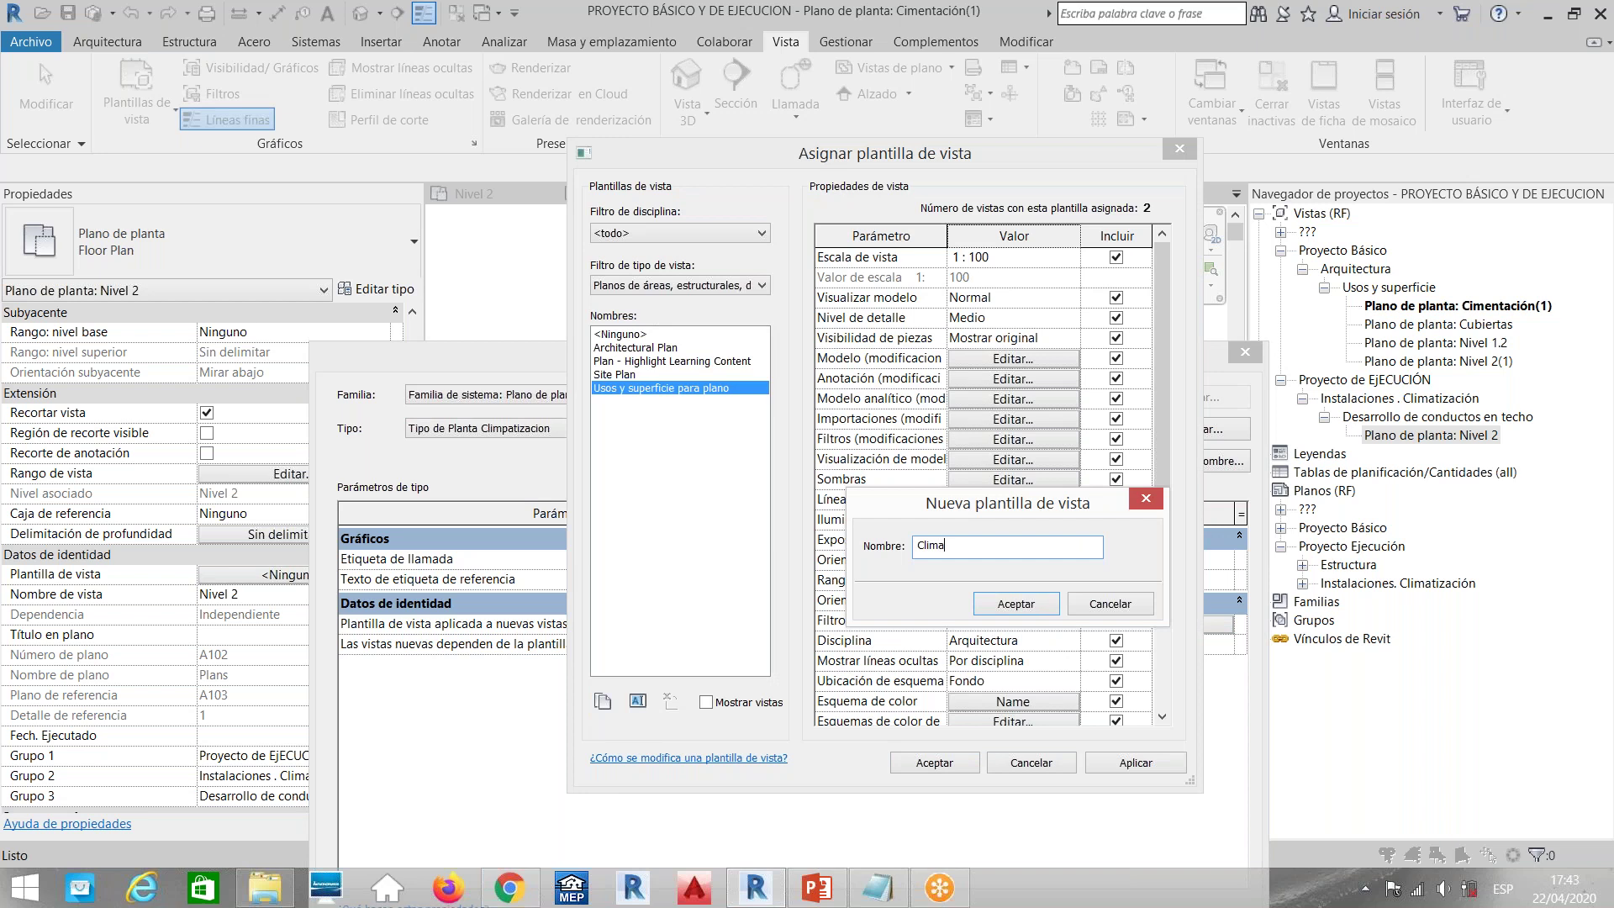
text(tización)
click(1012, 602)
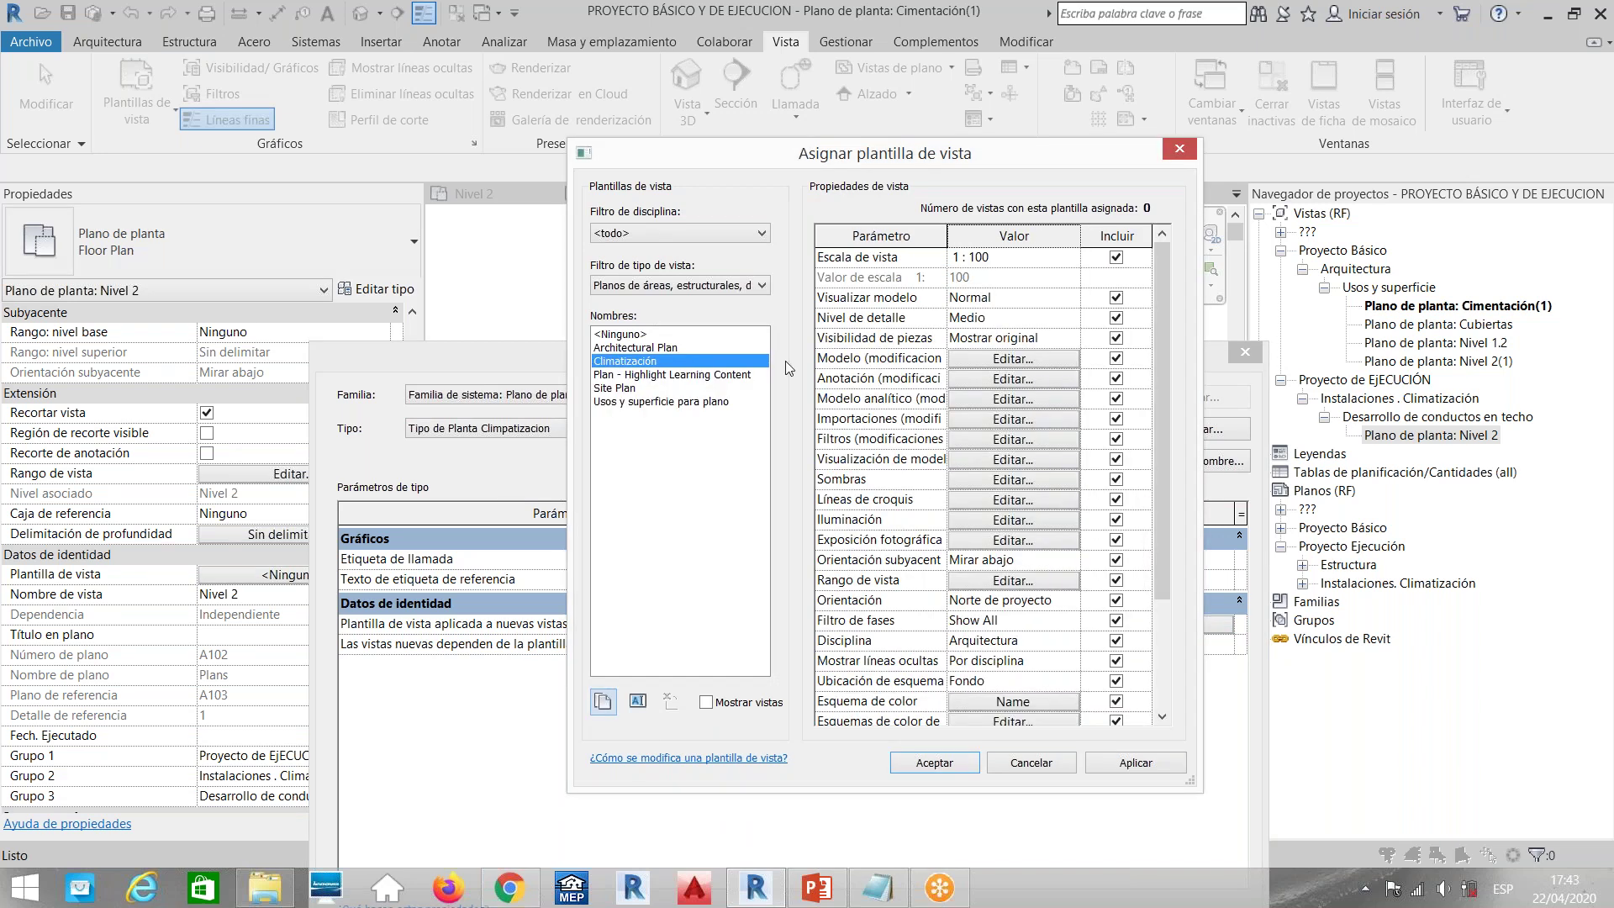
click(1167, 616)
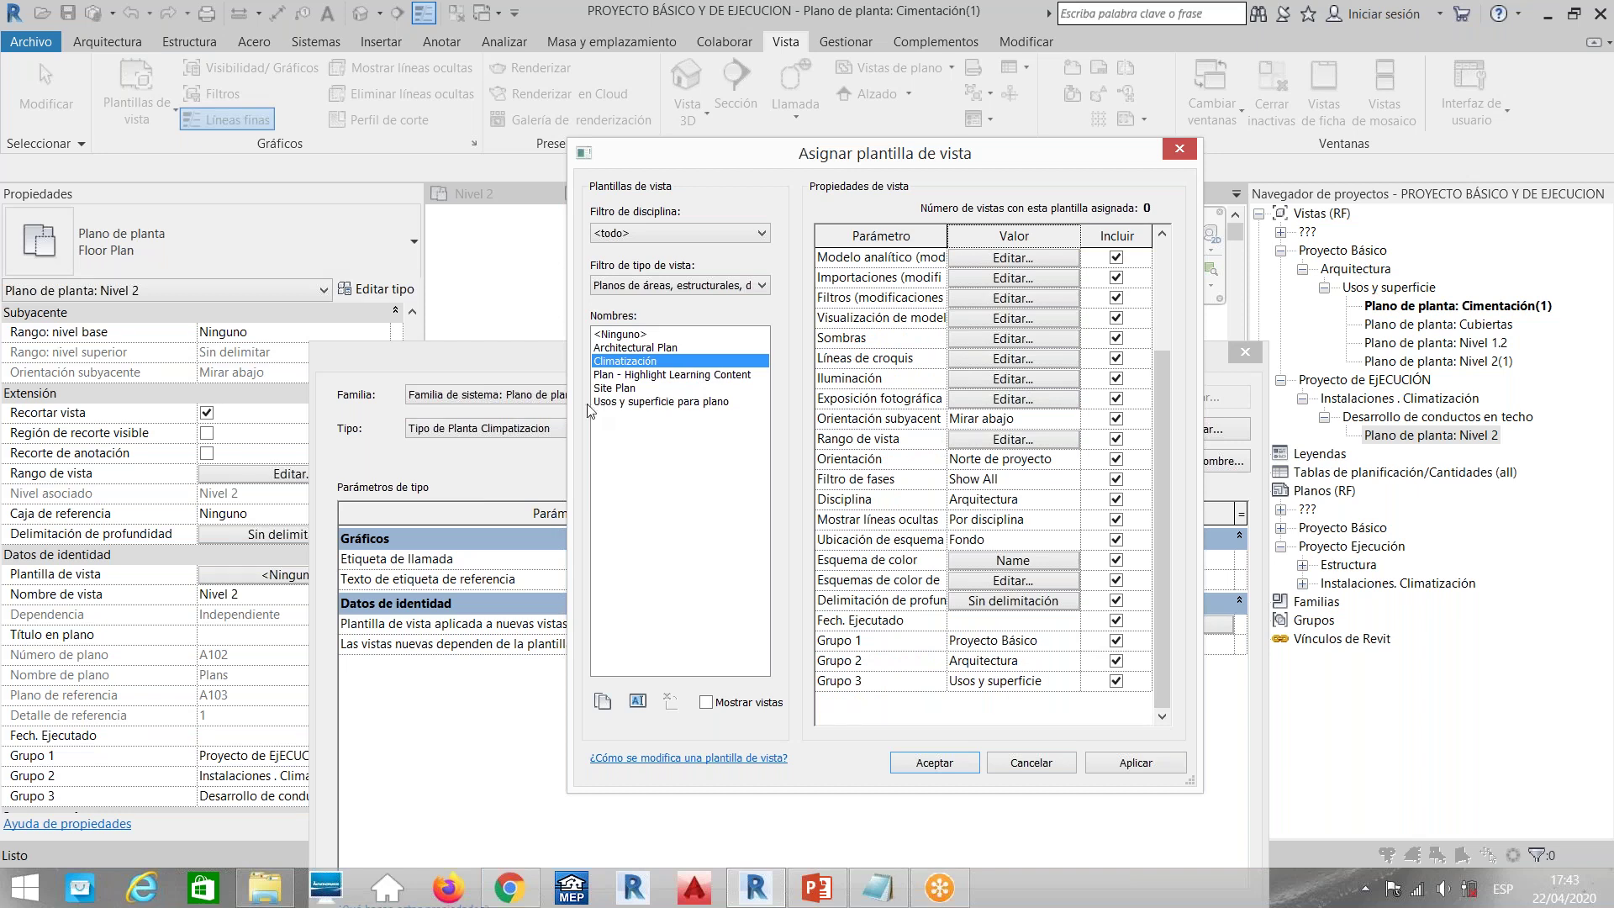
Set the Climatización template's Grupo 1 to Proyecto de EjECUCIÓN, Grupo 2 to Instalaciones . Climatización and Grupo 3 to Desarrollo de conductos en techo
click(1076, 648)
click(1071, 640)
click(1072, 668)
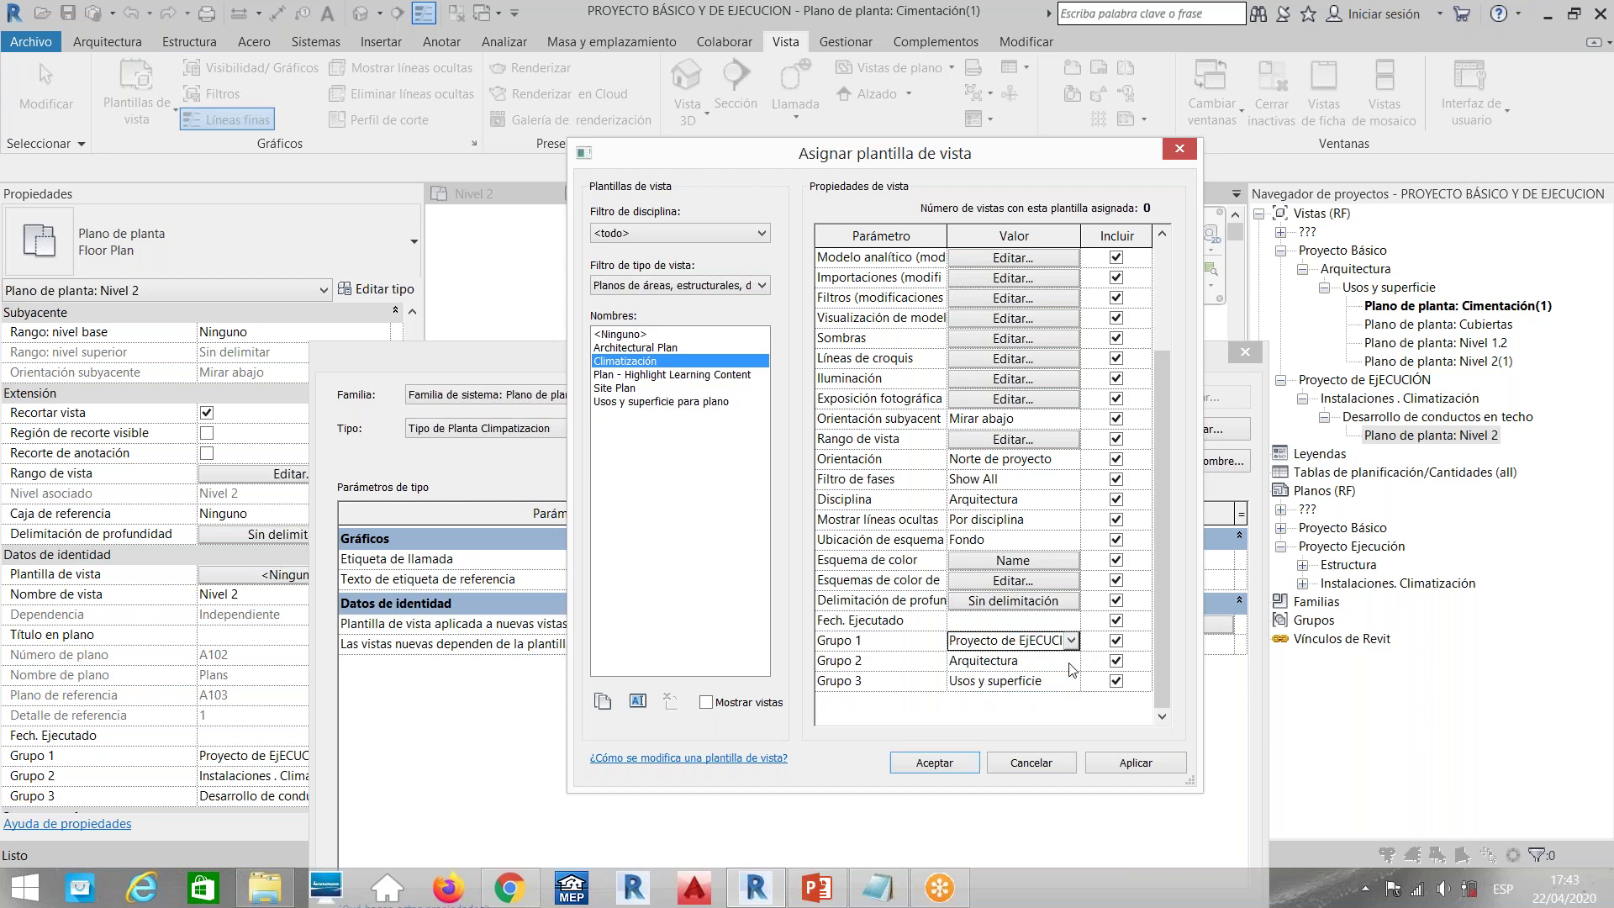
click(1072, 666)
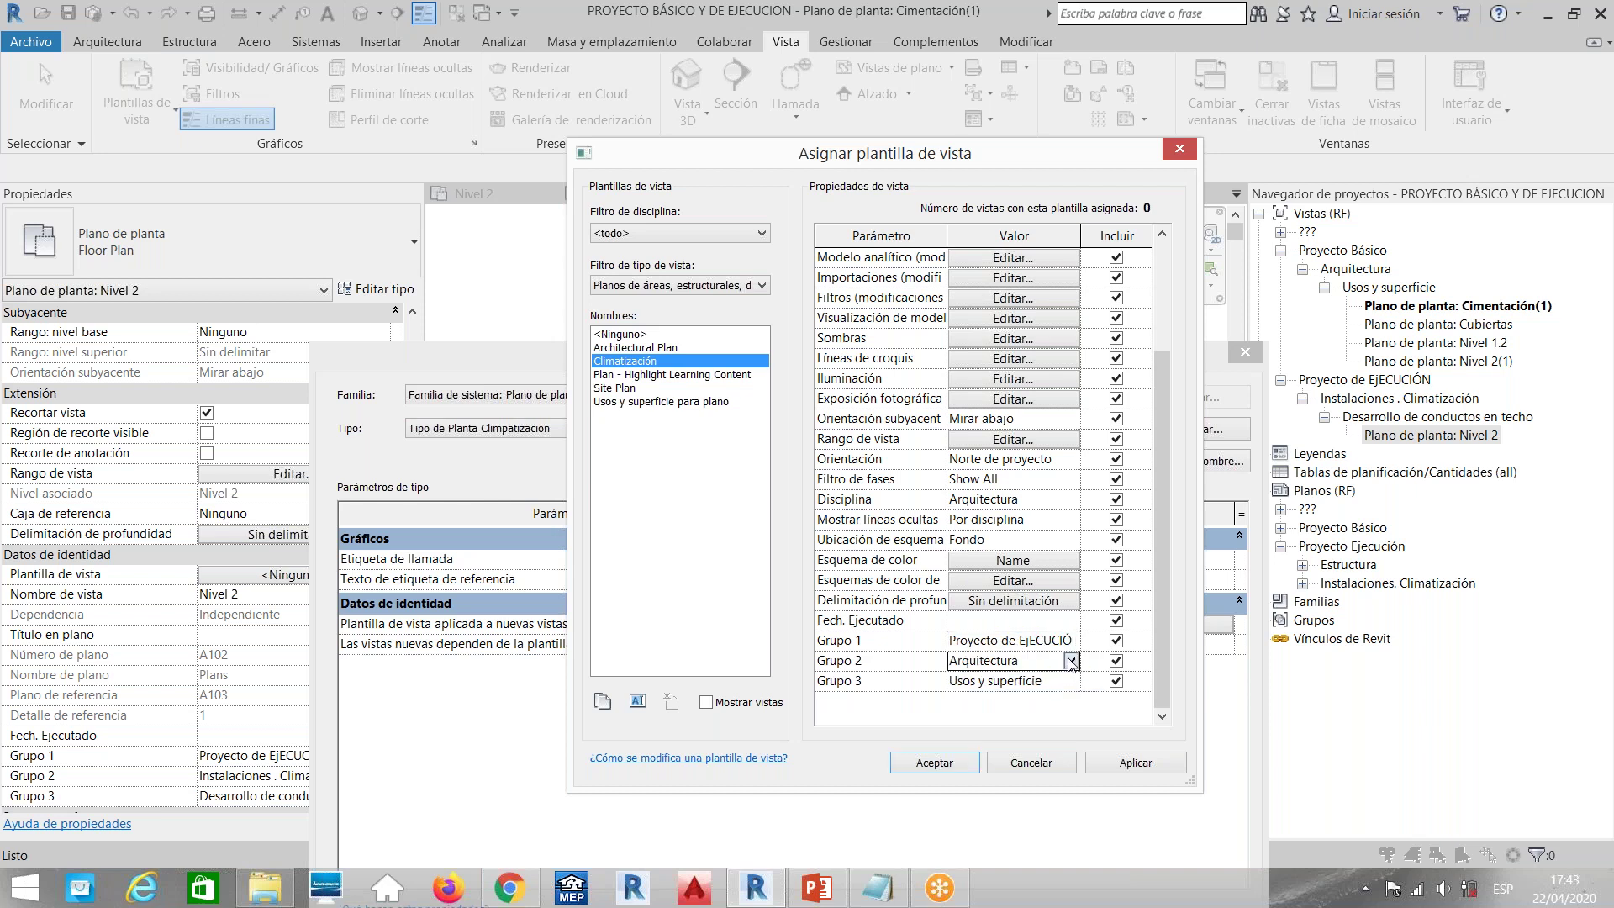
click(1071, 661)
click(1043, 704)
click(1072, 683)
click(1071, 681)
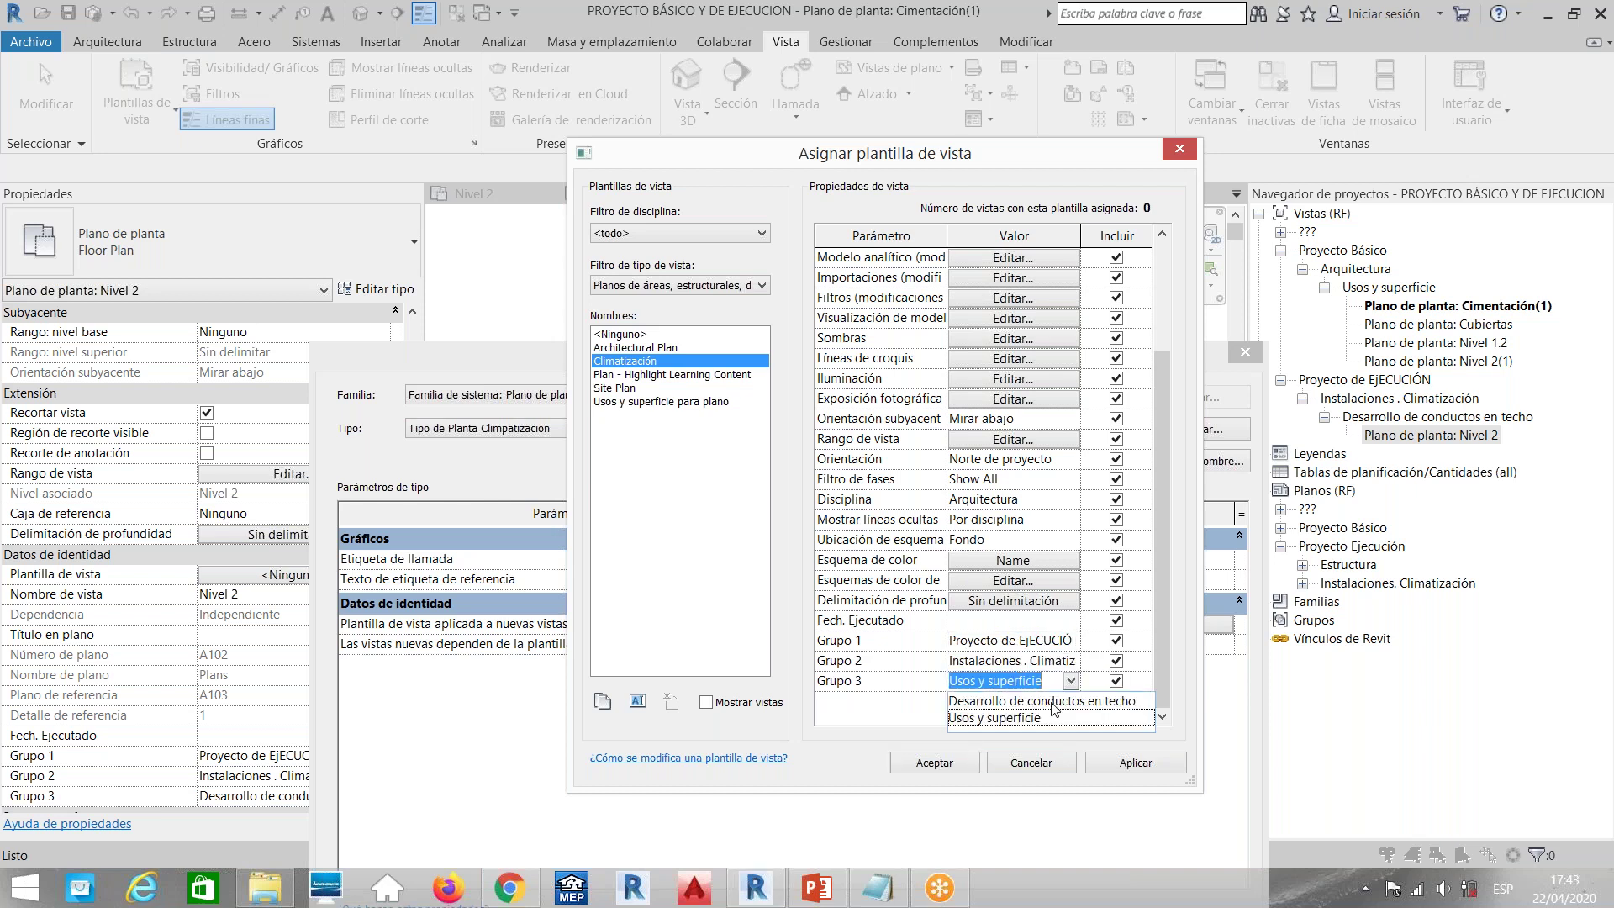
click(1041, 702)
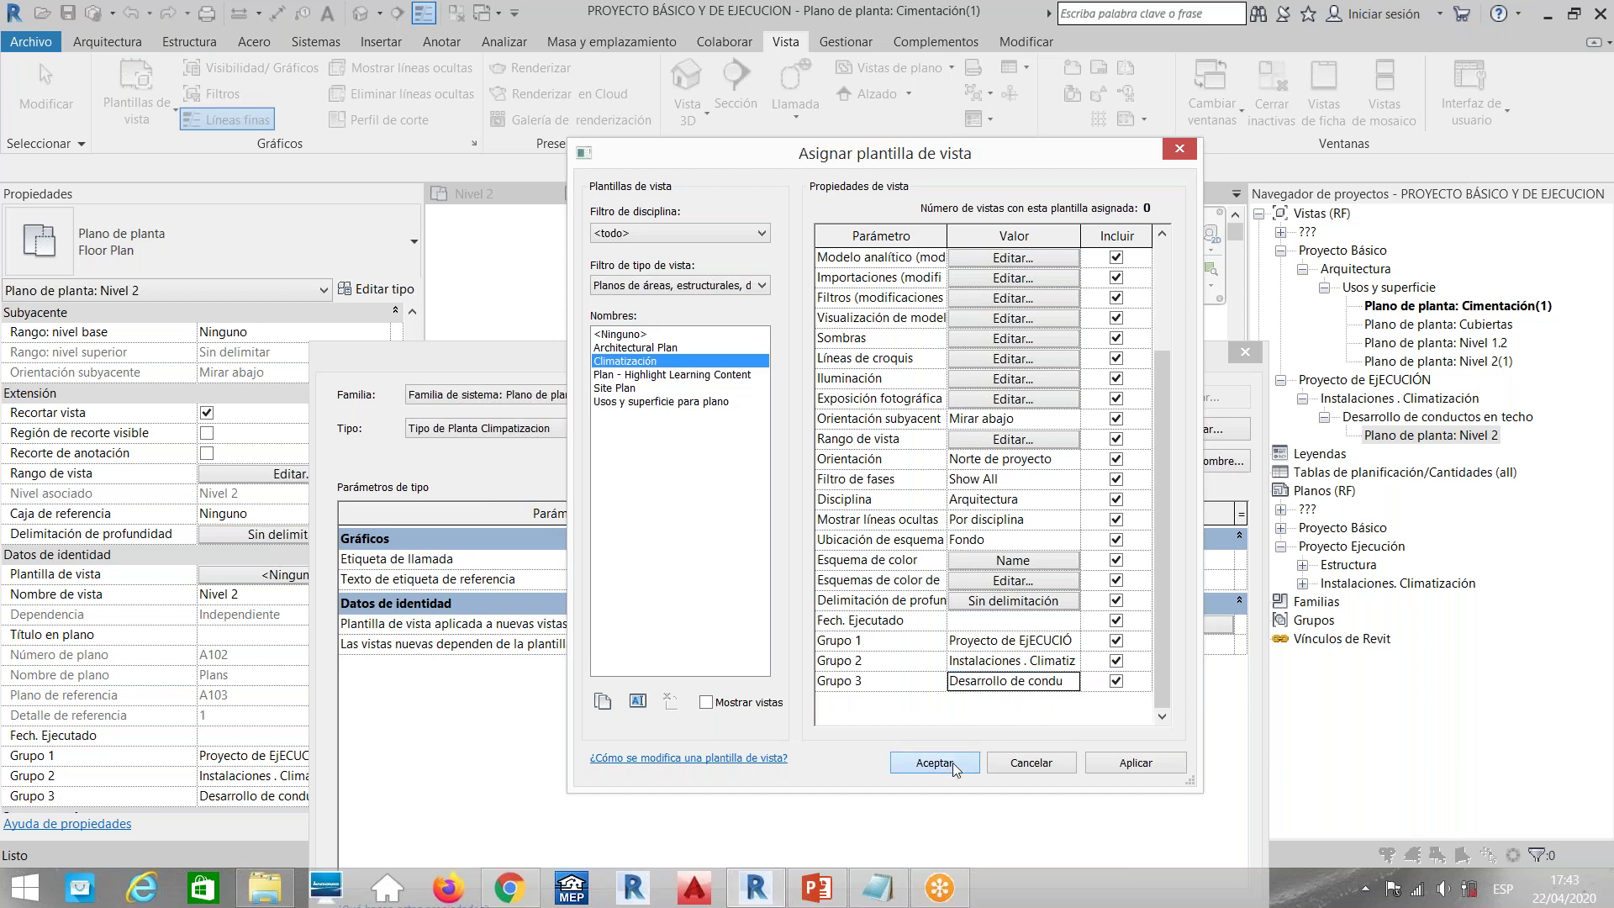
click(952, 763)
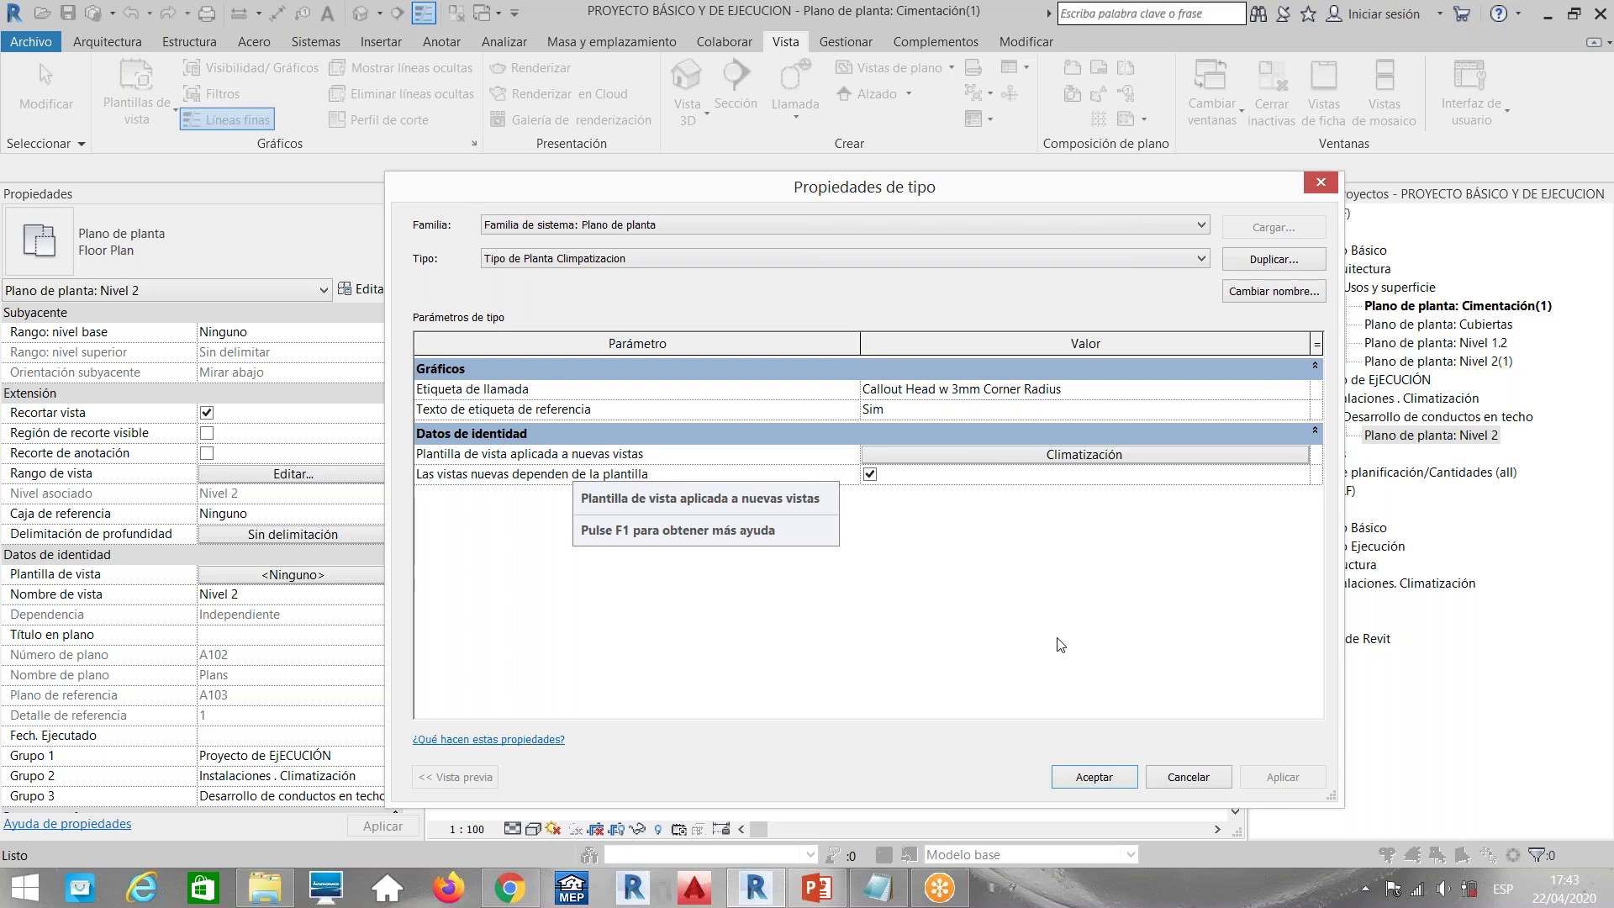
Accept the Tipo de Planta Climpatizacion properties and create a floor plan of that type for level Nivel 1.2
drag(983, 186, 773, 174)
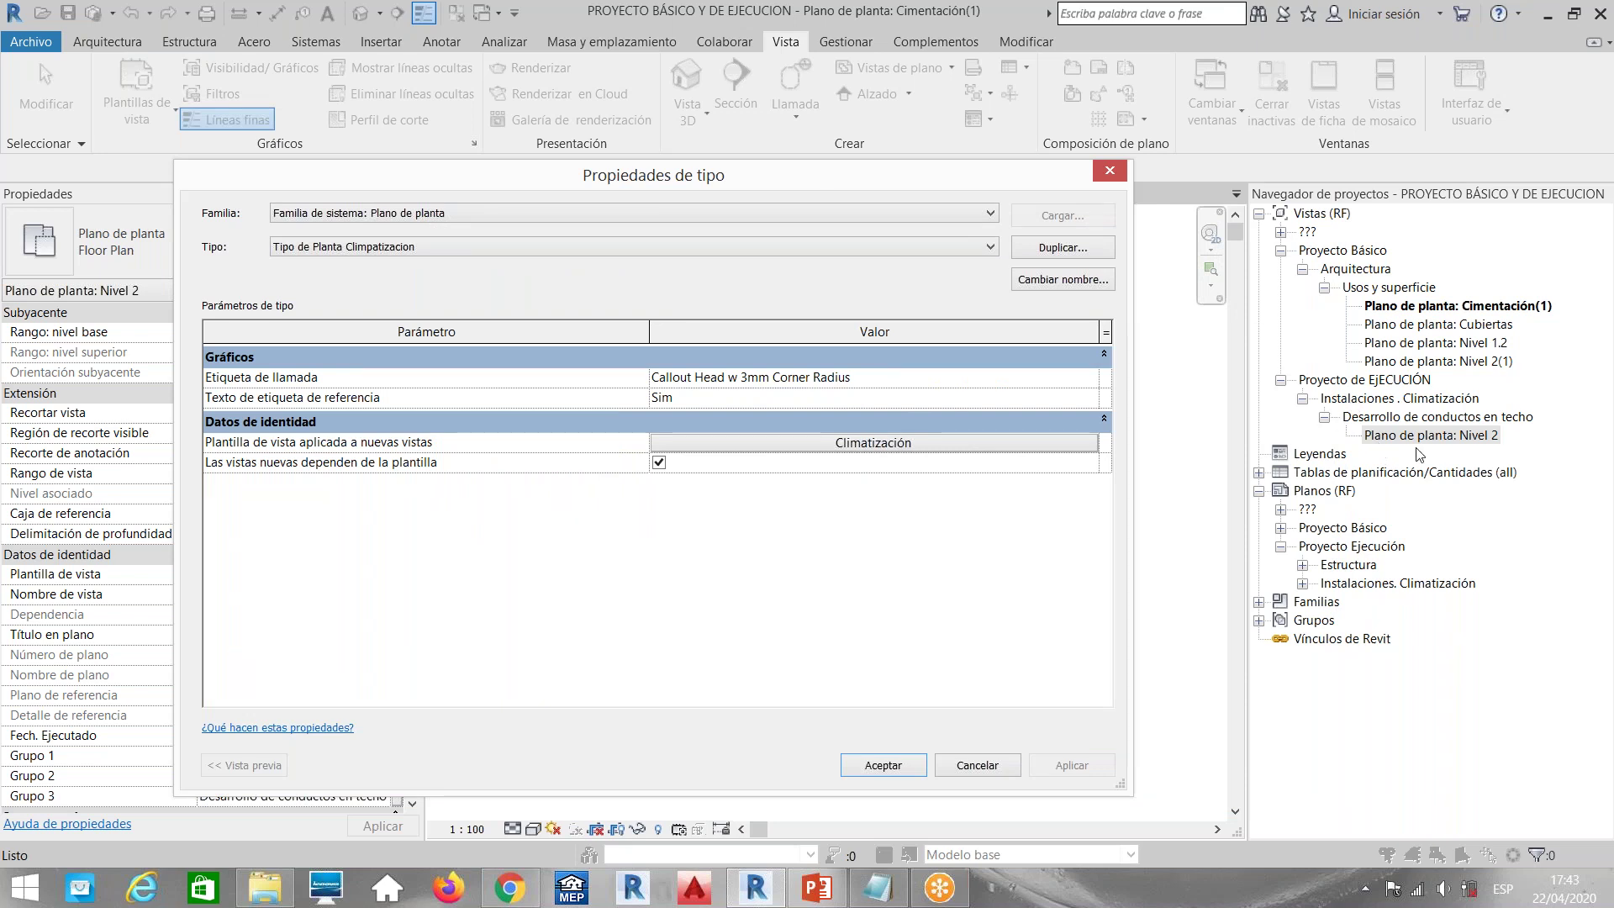
click(898, 768)
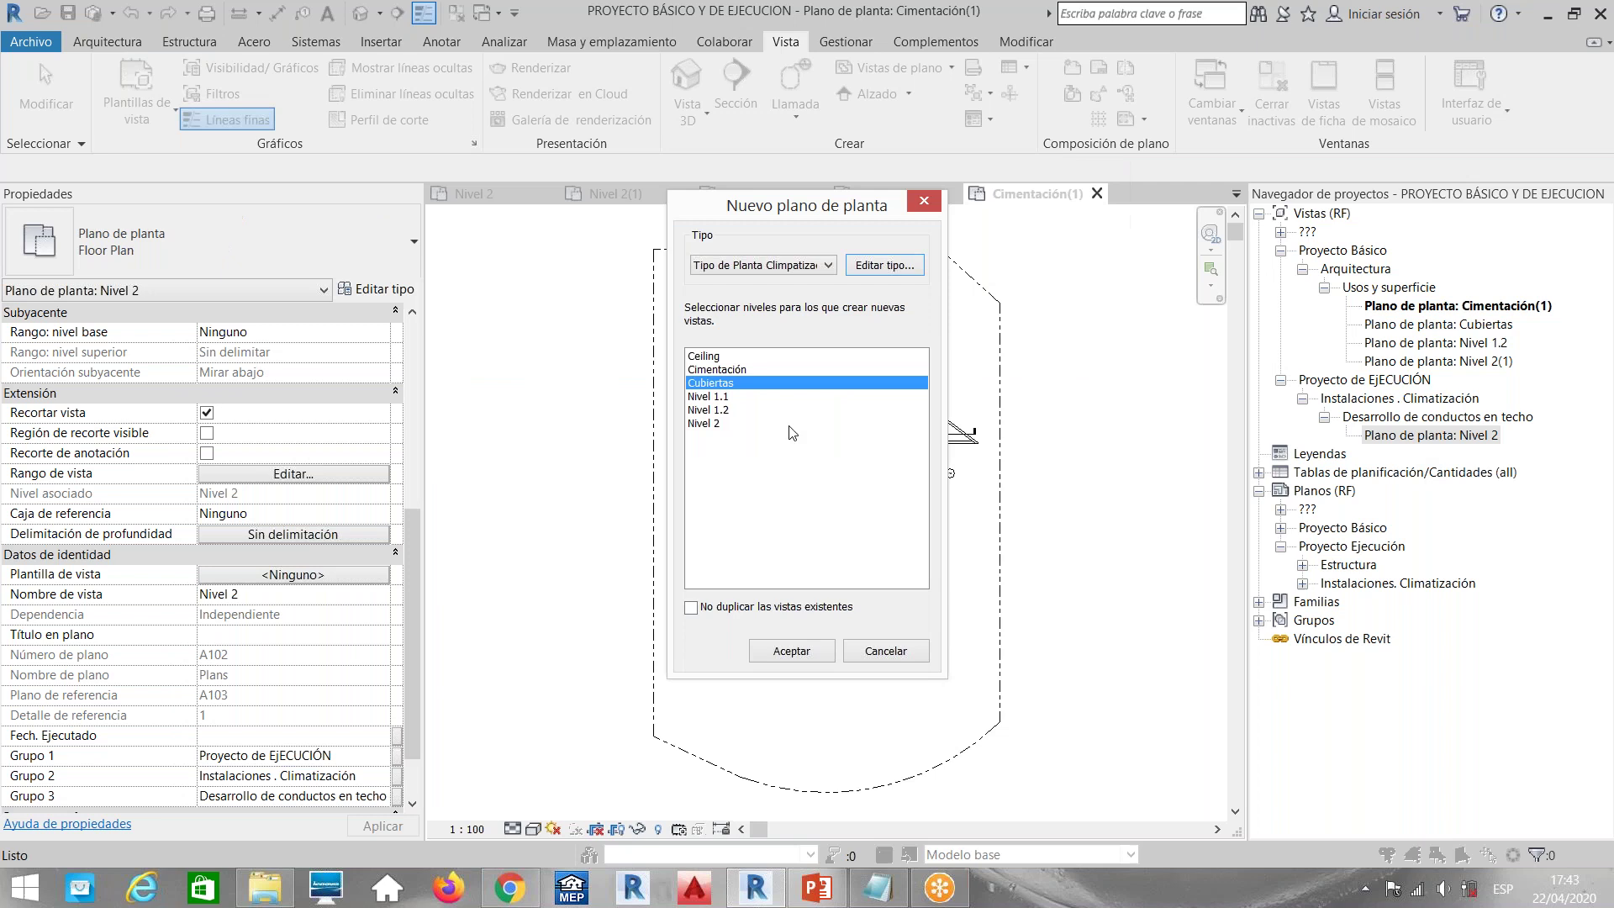
click(723, 410)
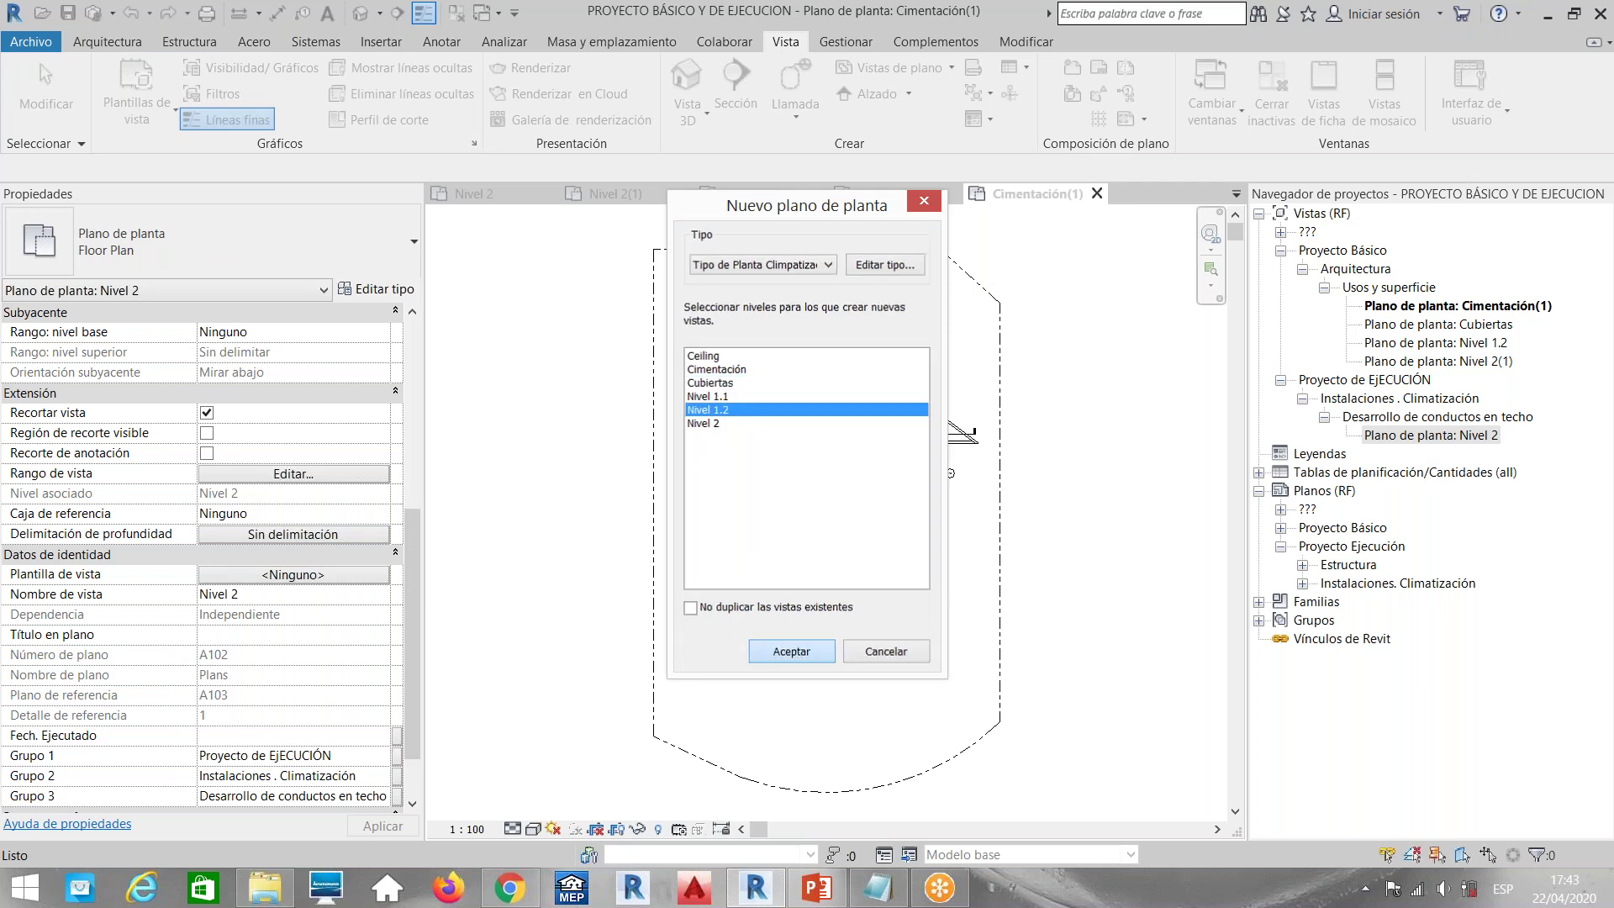
key(Return)
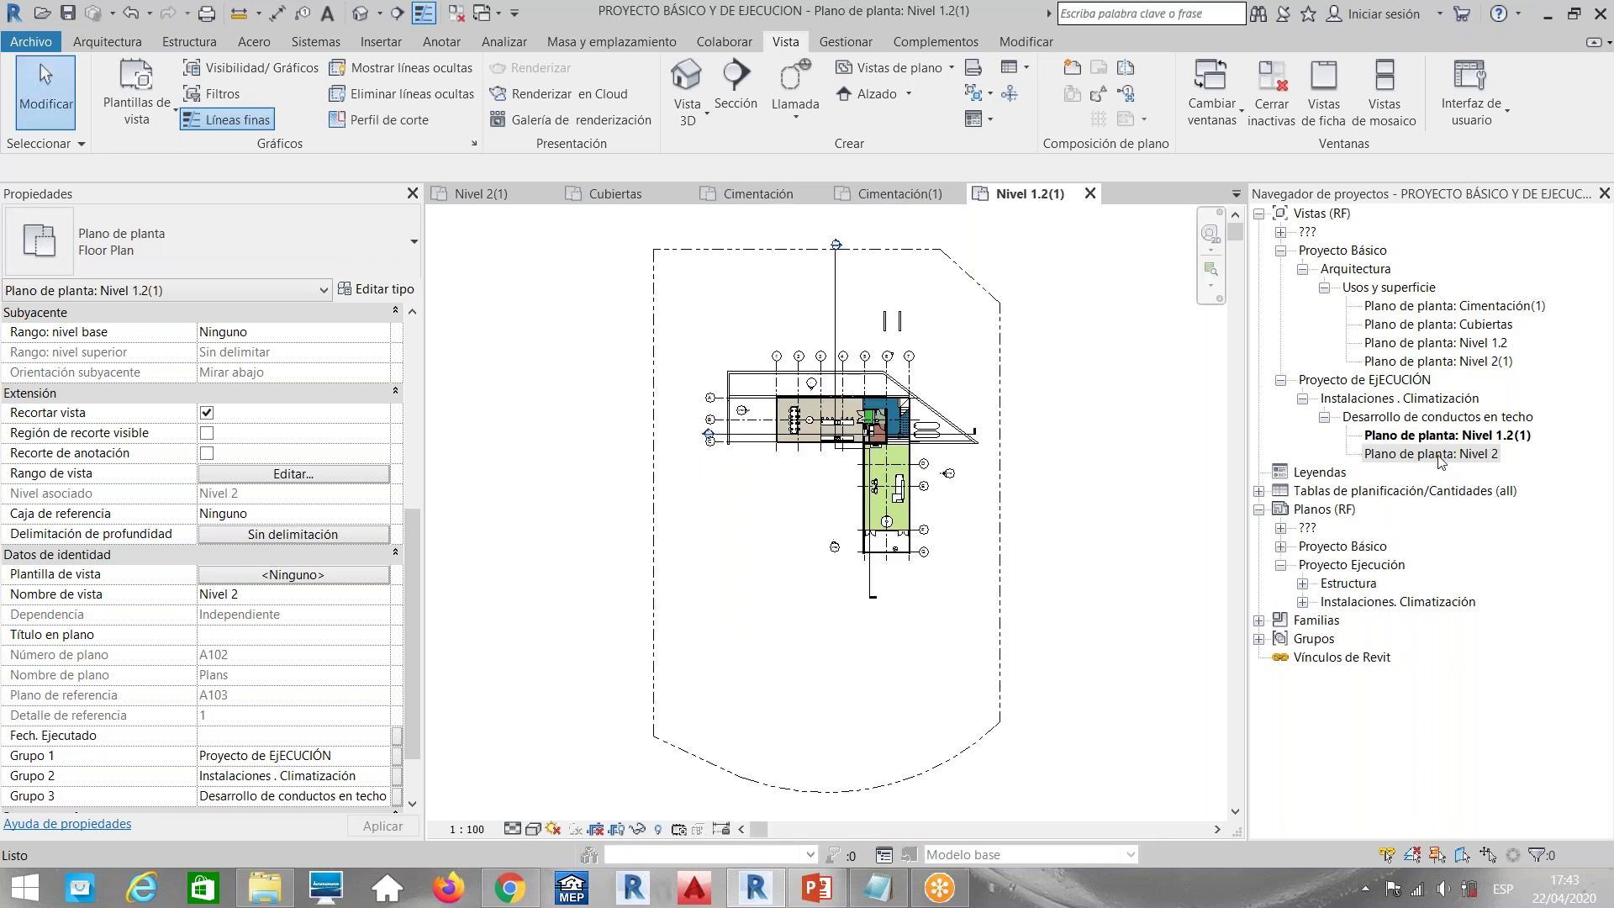
Compare the view type, template and Grupo properties of the plans under Usos y superficie and Desarrollo de conductos en techo
click(1436, 455)
click(1435, 437)
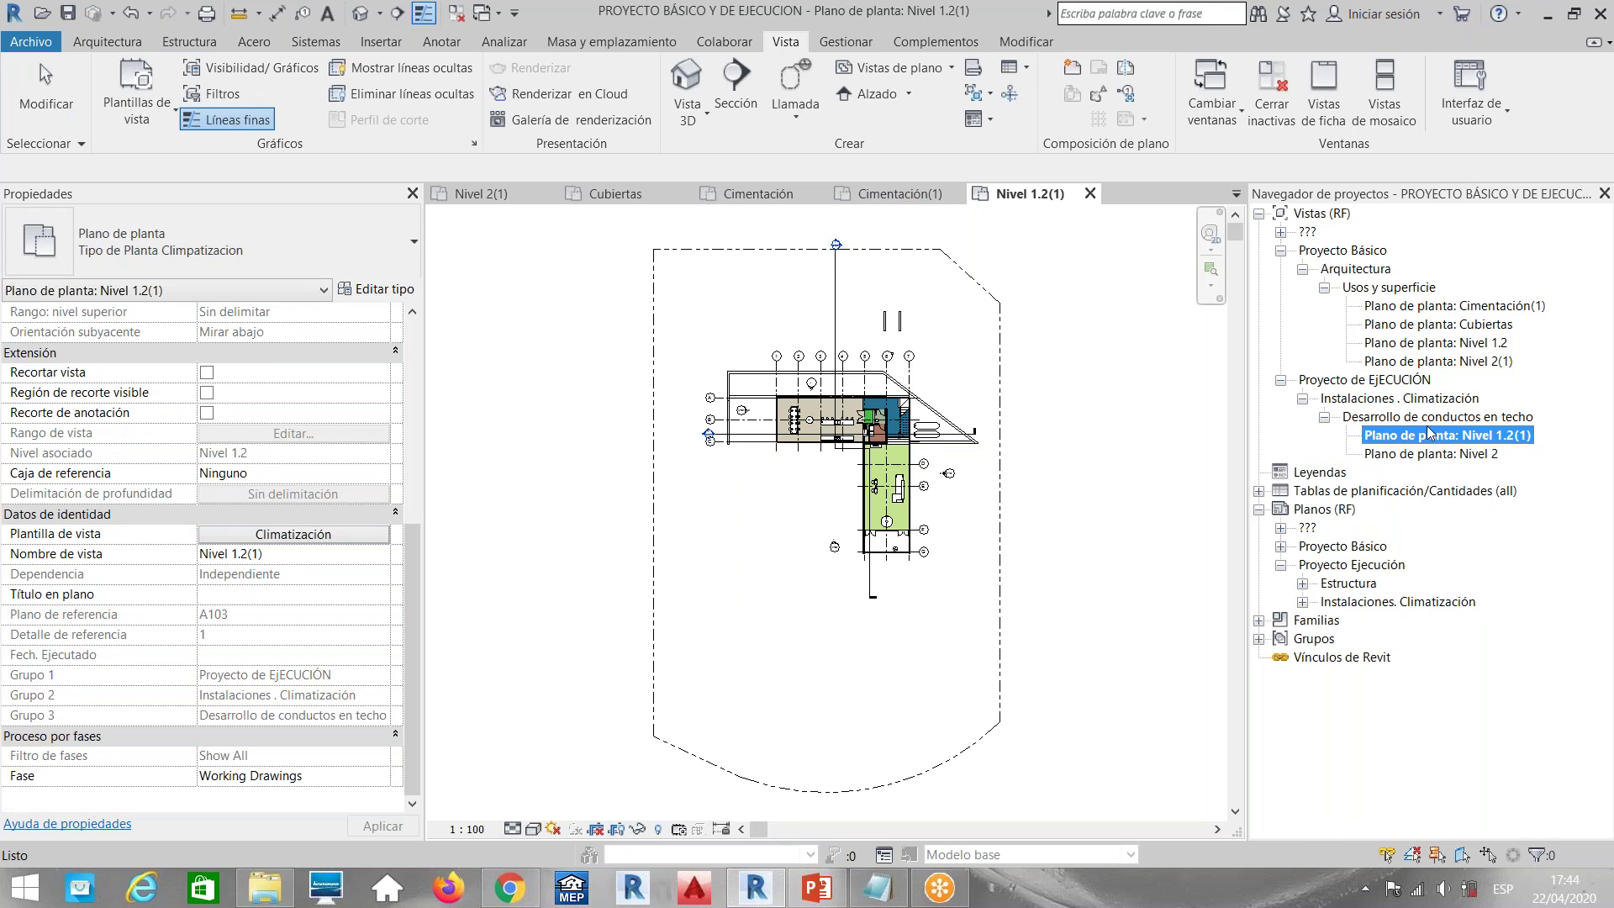
click(1431, 454)
click(1429, 325)
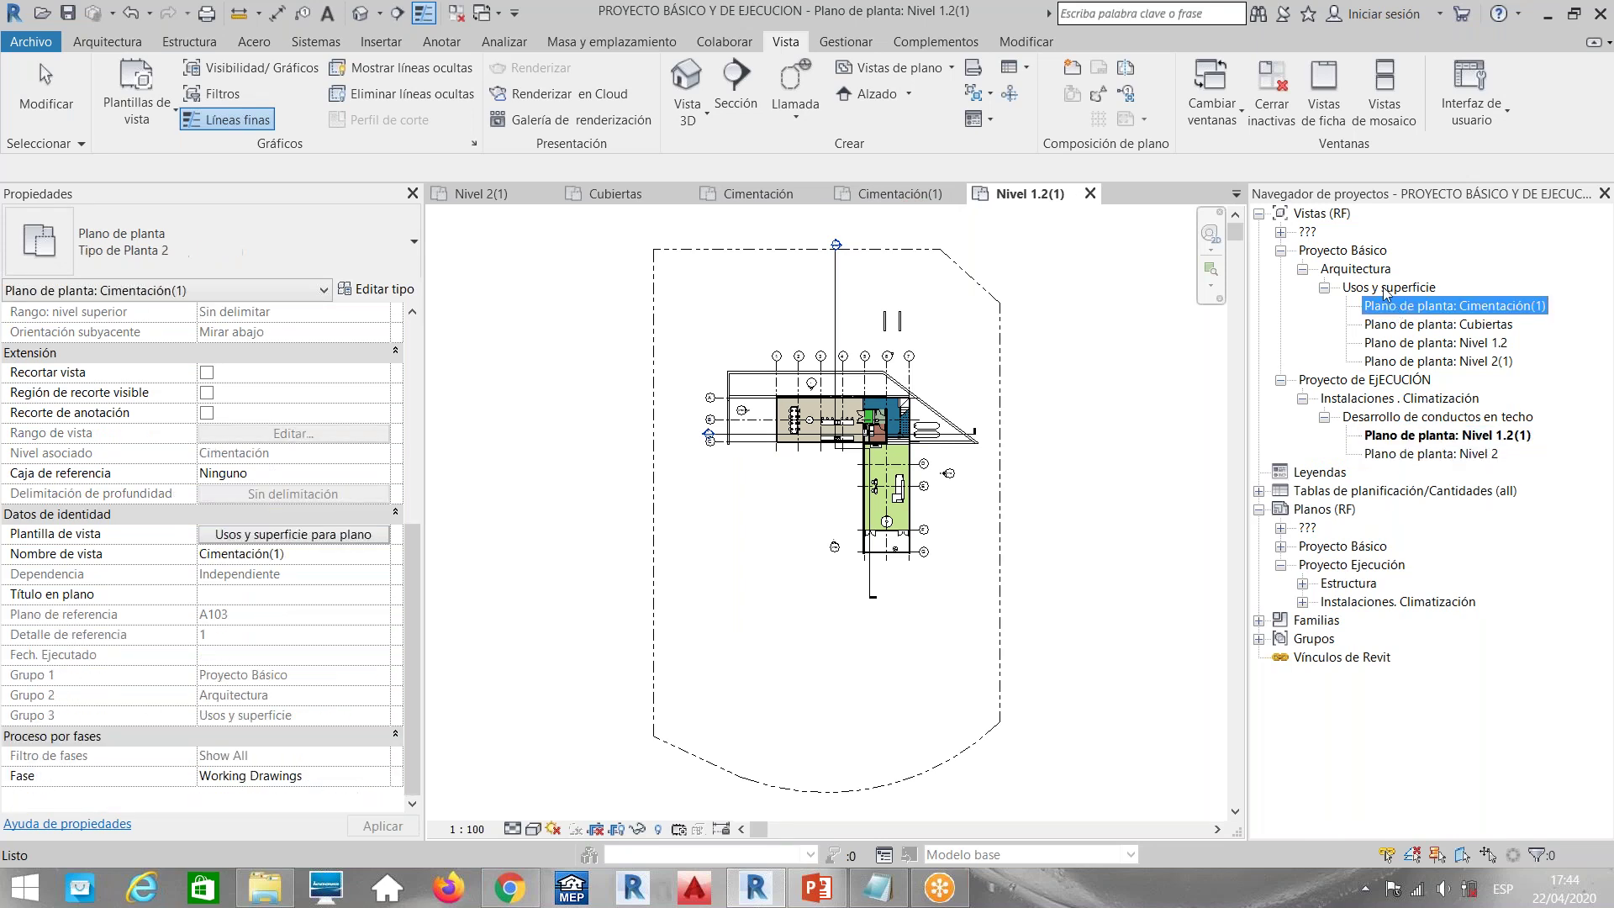
click(1363, 269)
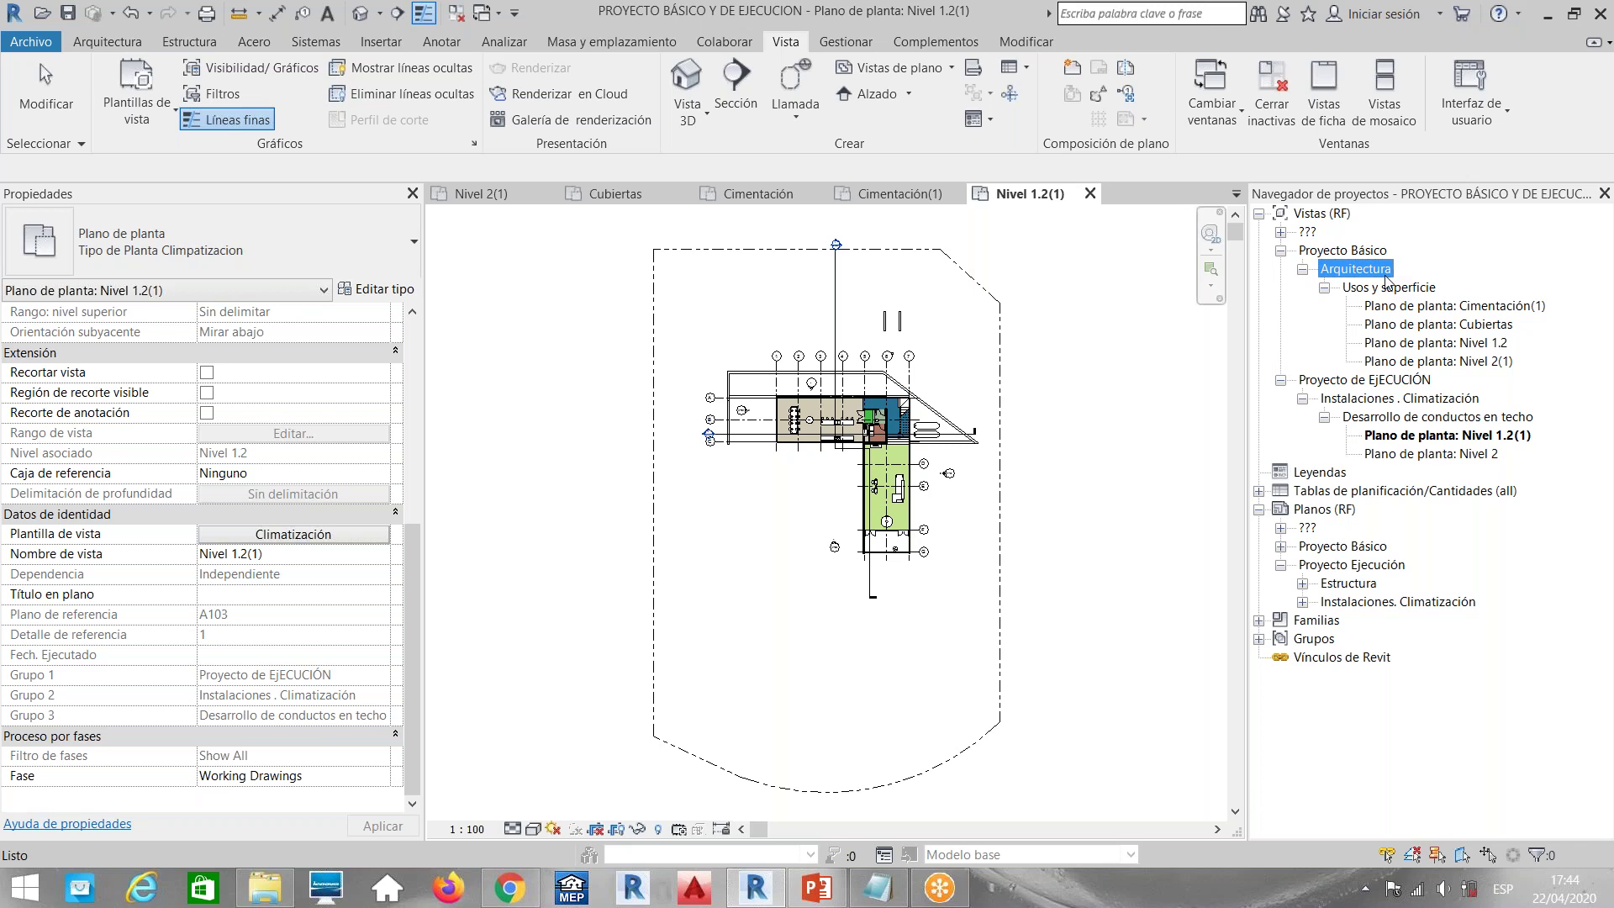
click(1424, 308)
click(1423, 328)
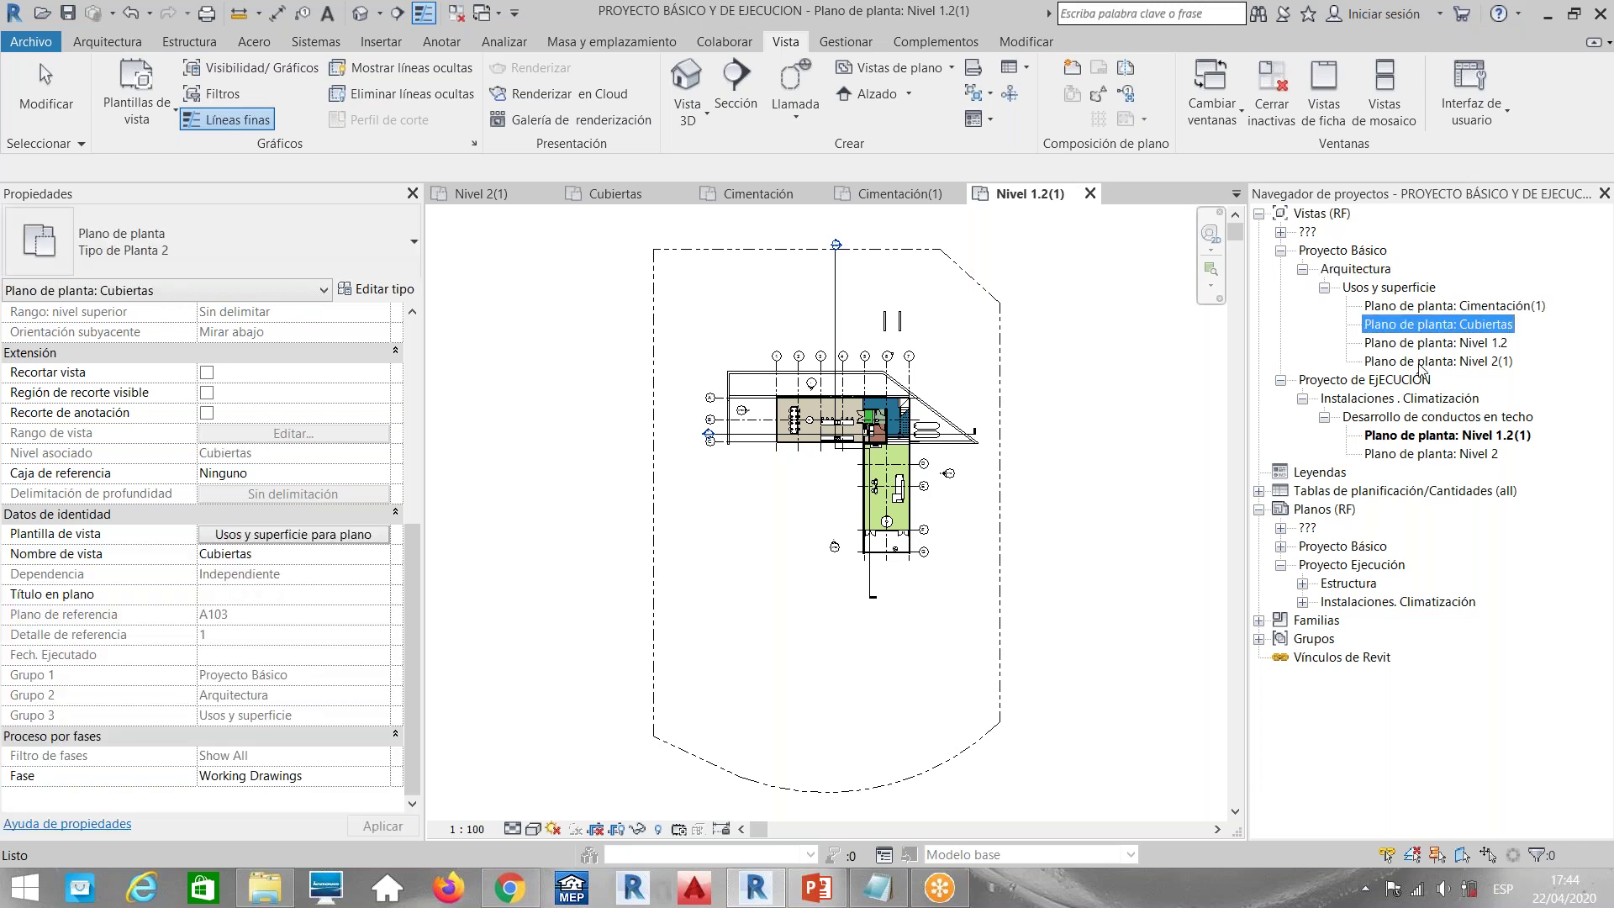
click(1421, 361)
click(1421, 453)
click(1421, 435)
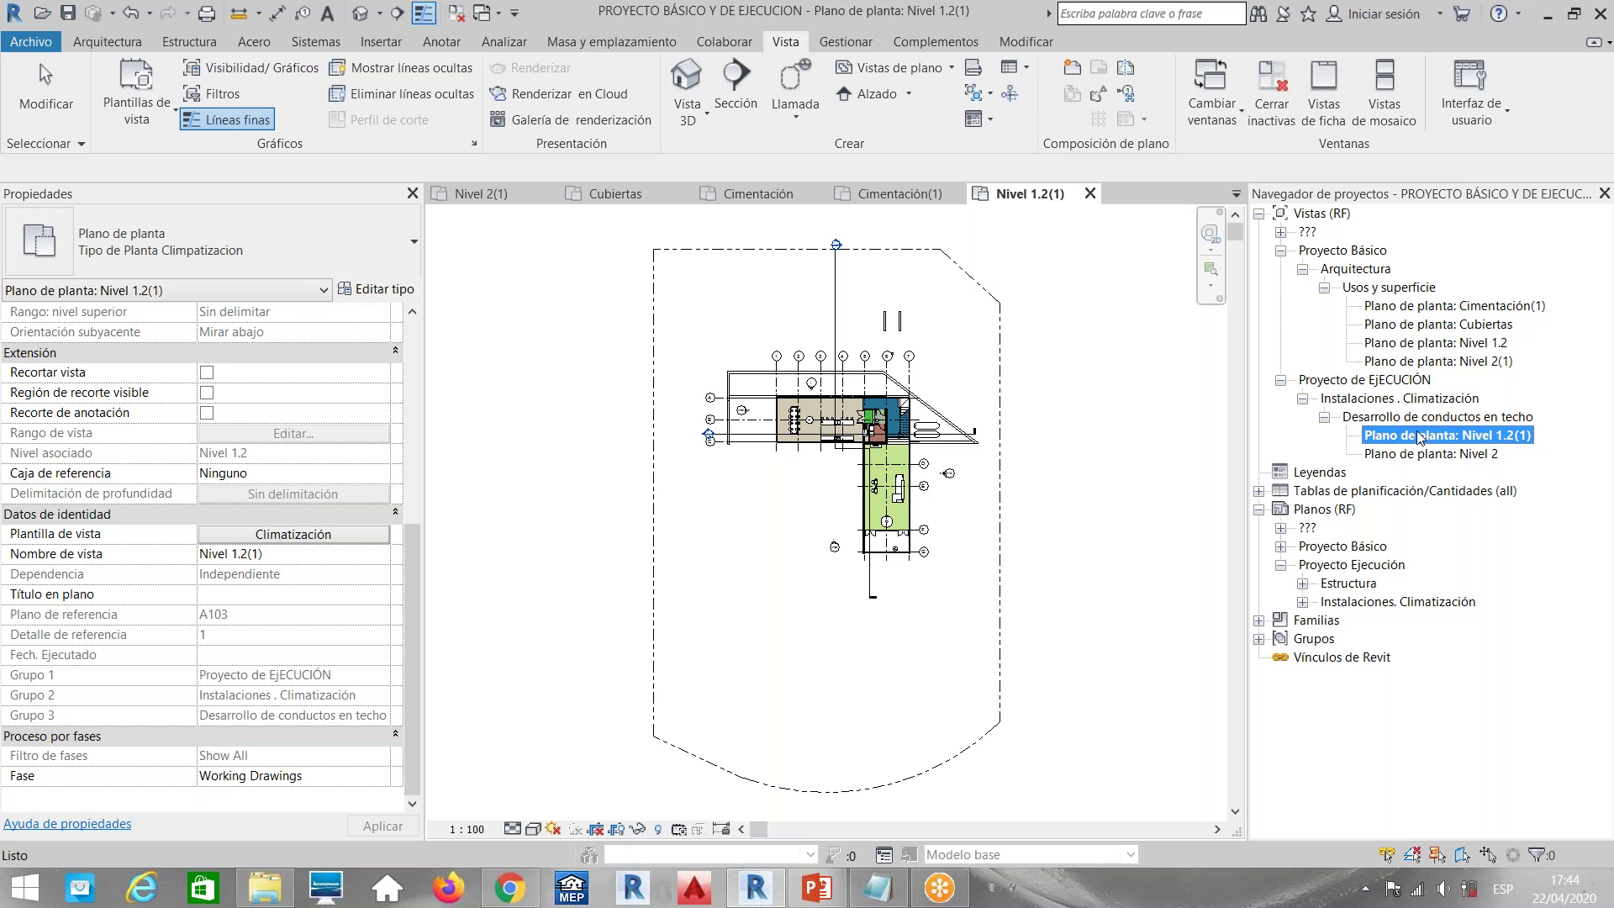
Expand the unclassified ??? view groups and examine the Site plan's type, template and Grupo properties
click(1280, 233)
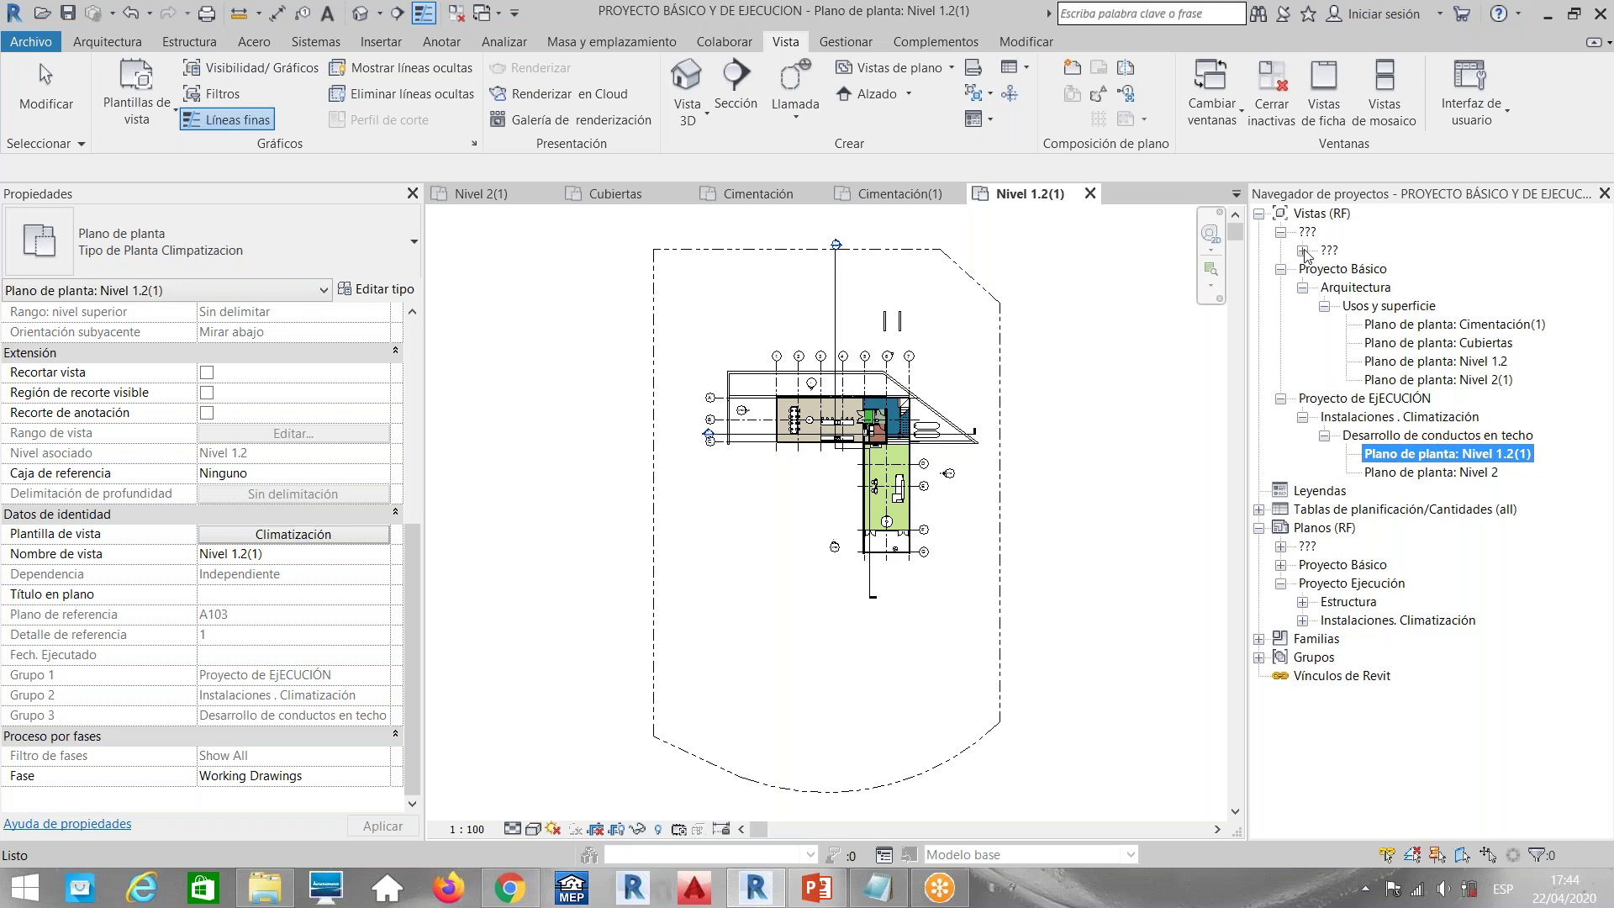
click(1302, 250)
click(1325, 270)
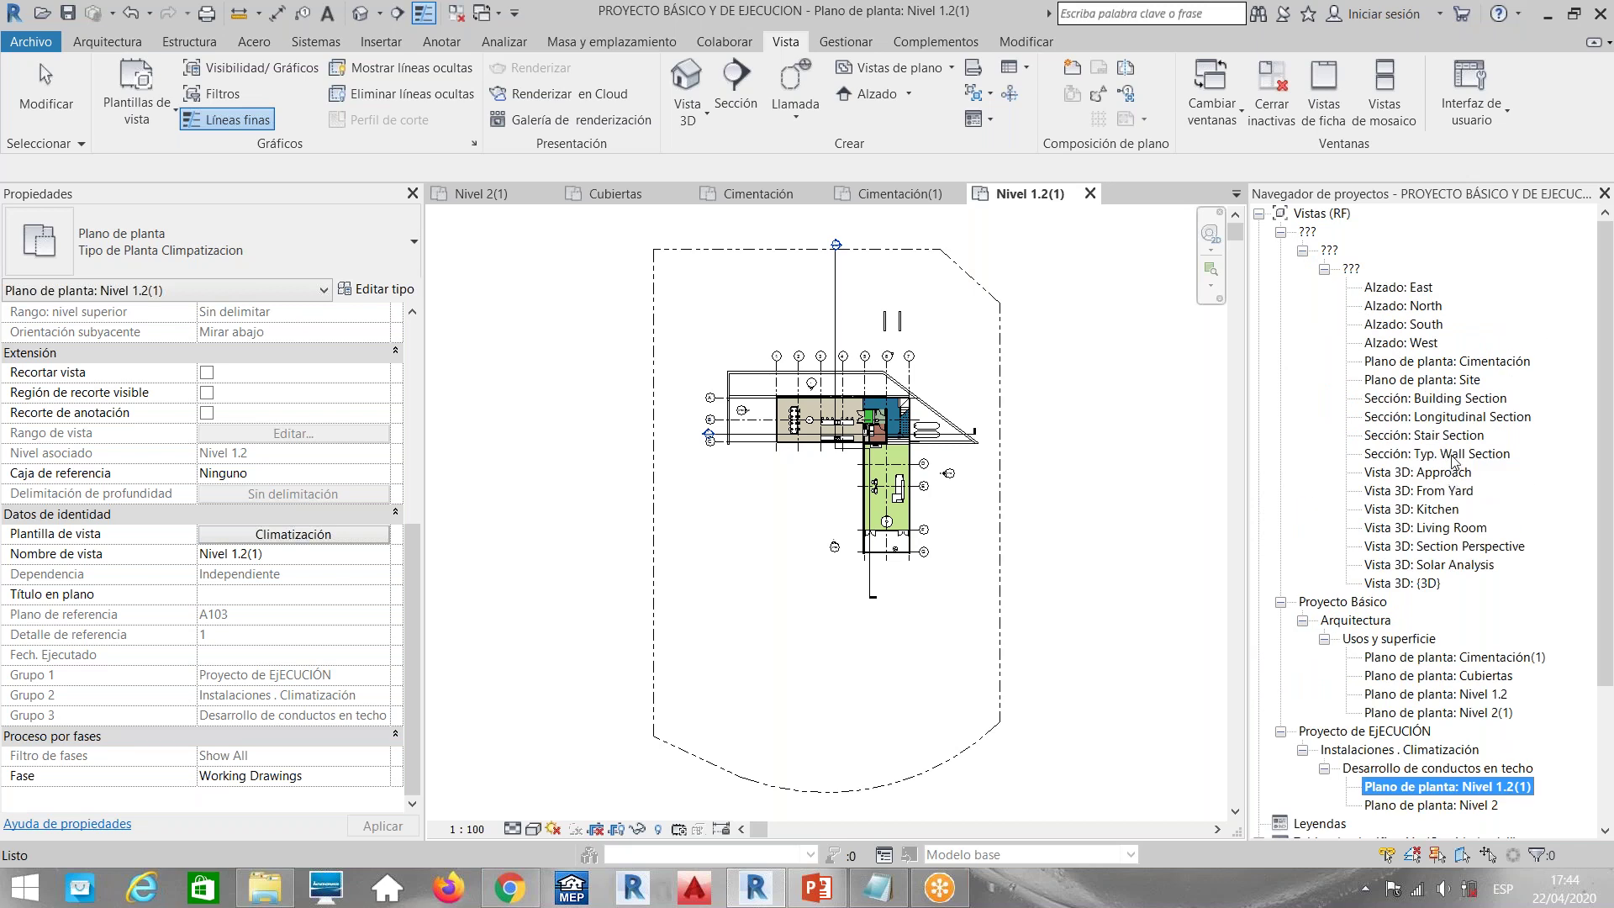
click(1429, 380)
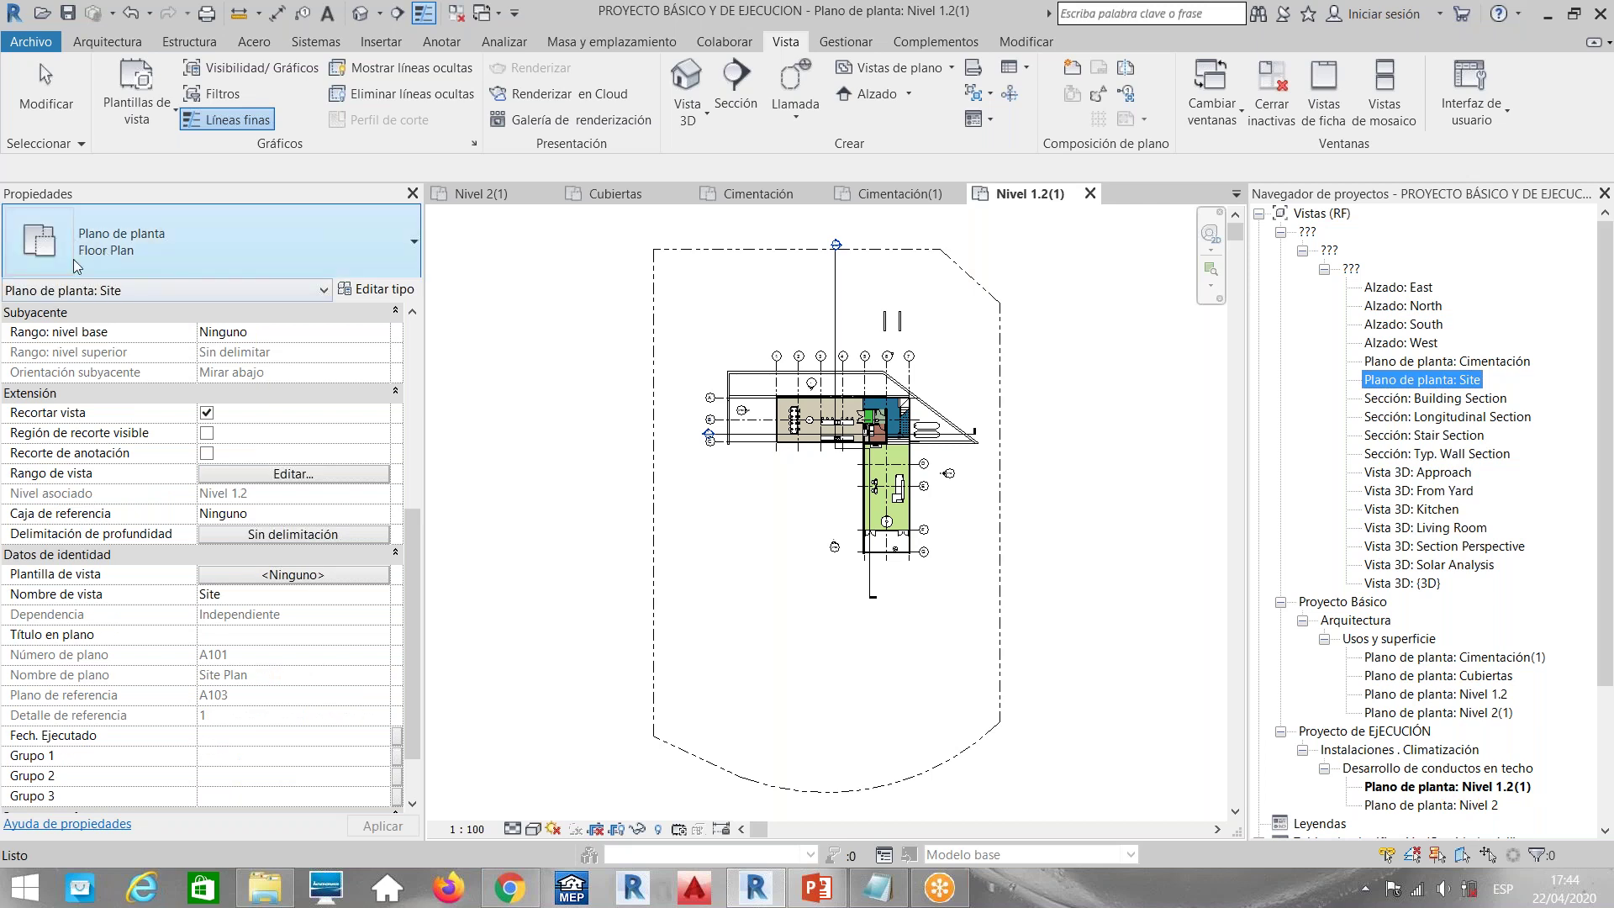
scroll(416, 577, down, 2)
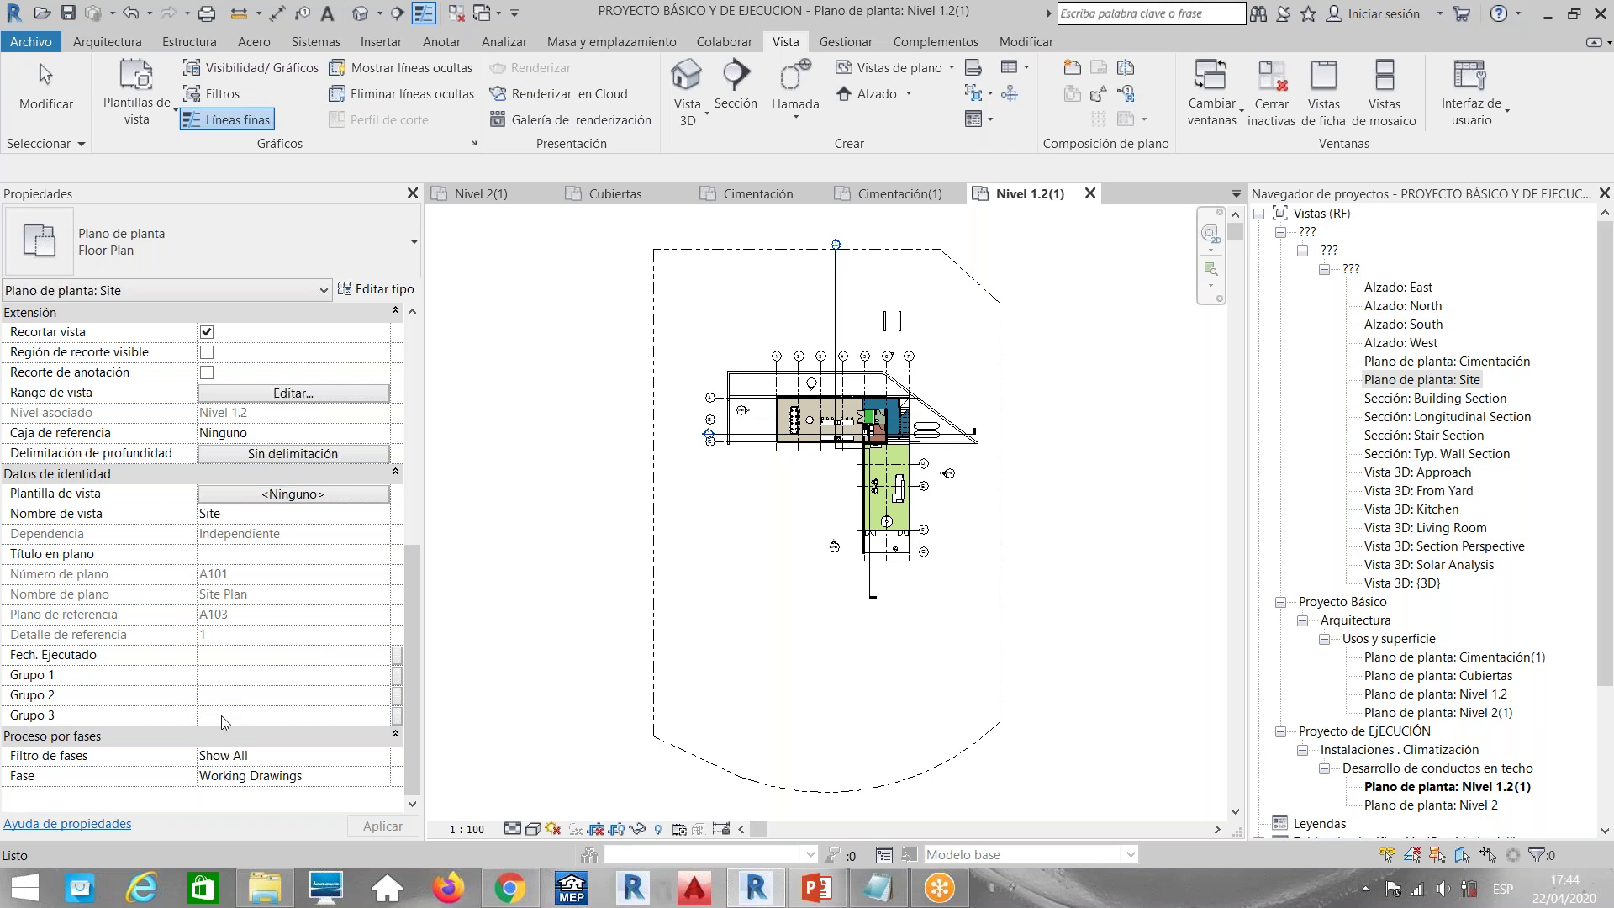
Check the template and Grupo properties of the Nivel 1.2(1), Cubiertas, Nivel 1.2 and Nivel 2(1) plans
click(1419, 787)
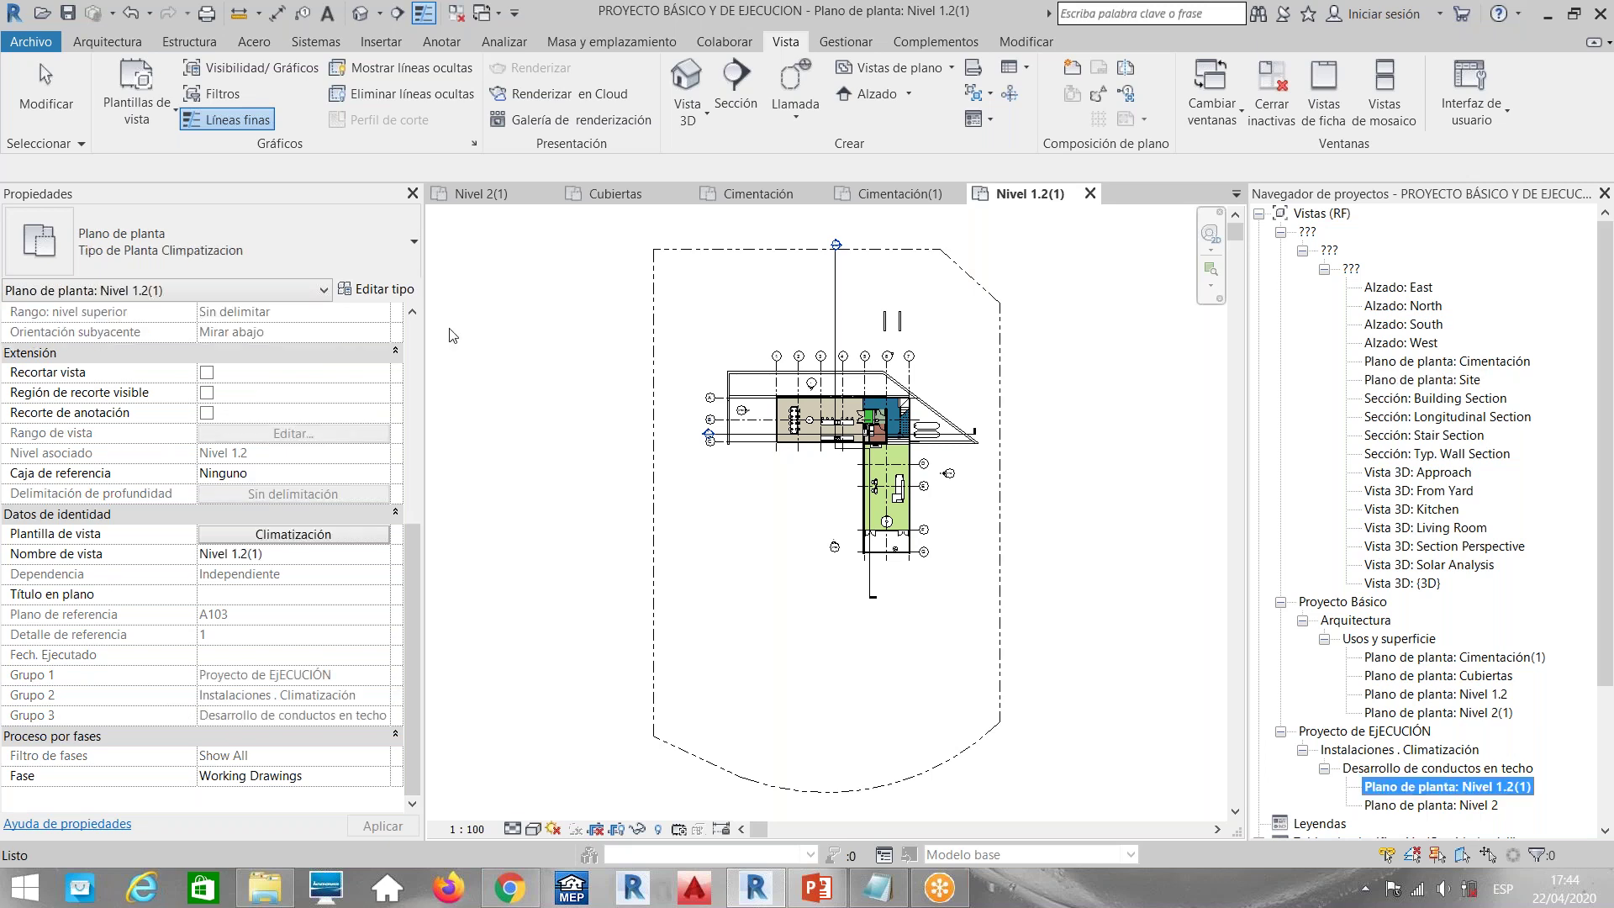
click(1436, 676)
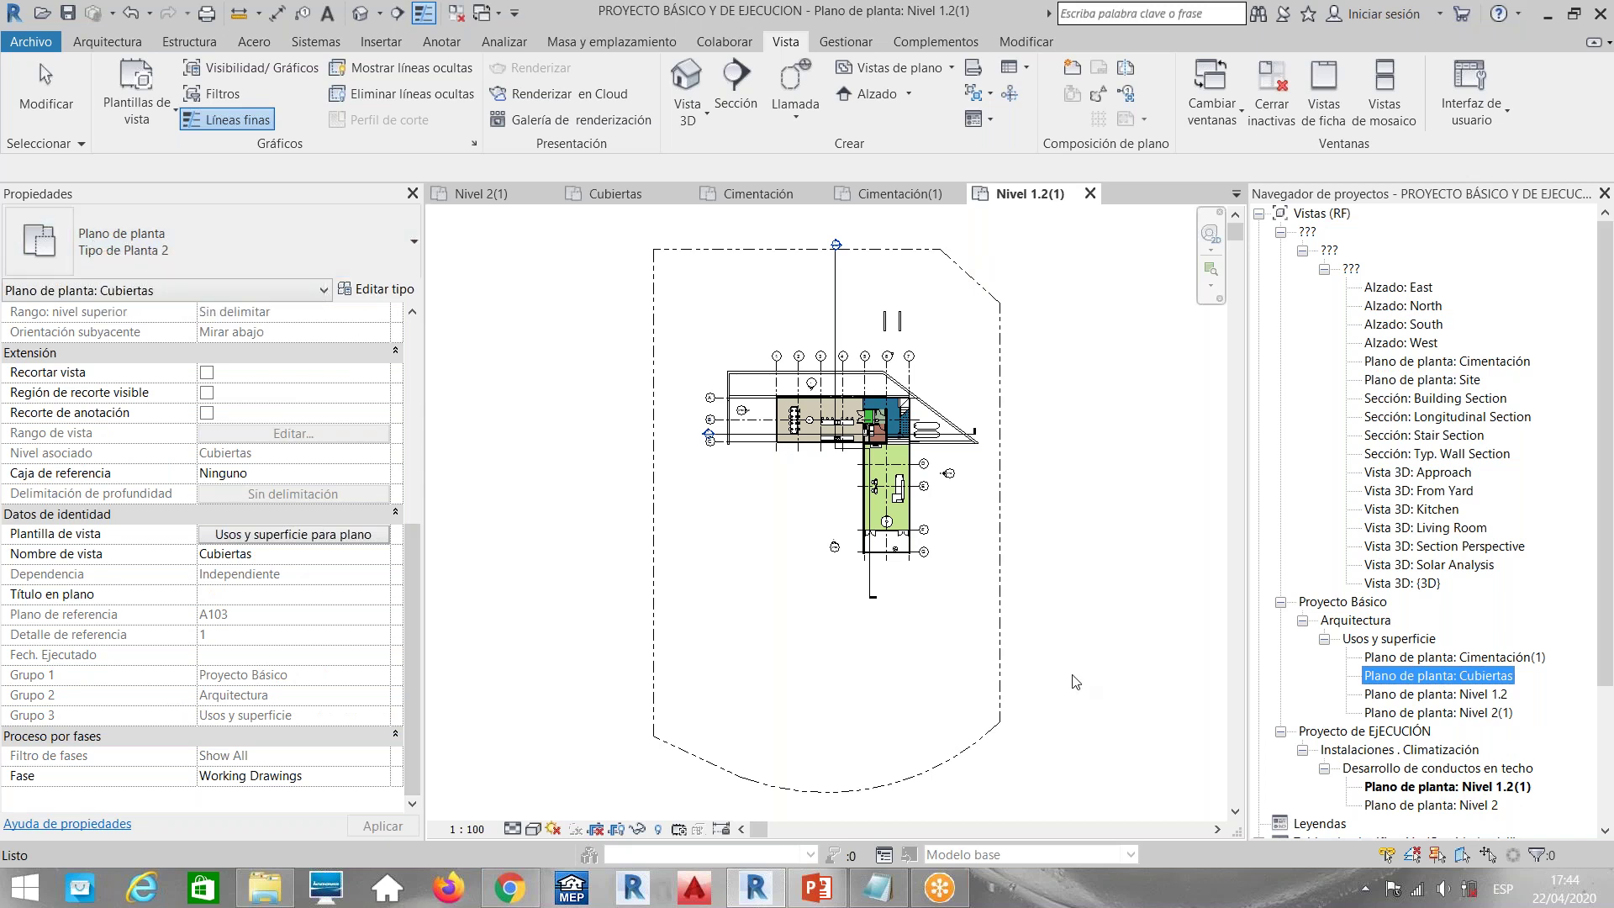
click(1428, 696)
click(1424, 714)
click(1424, 694)
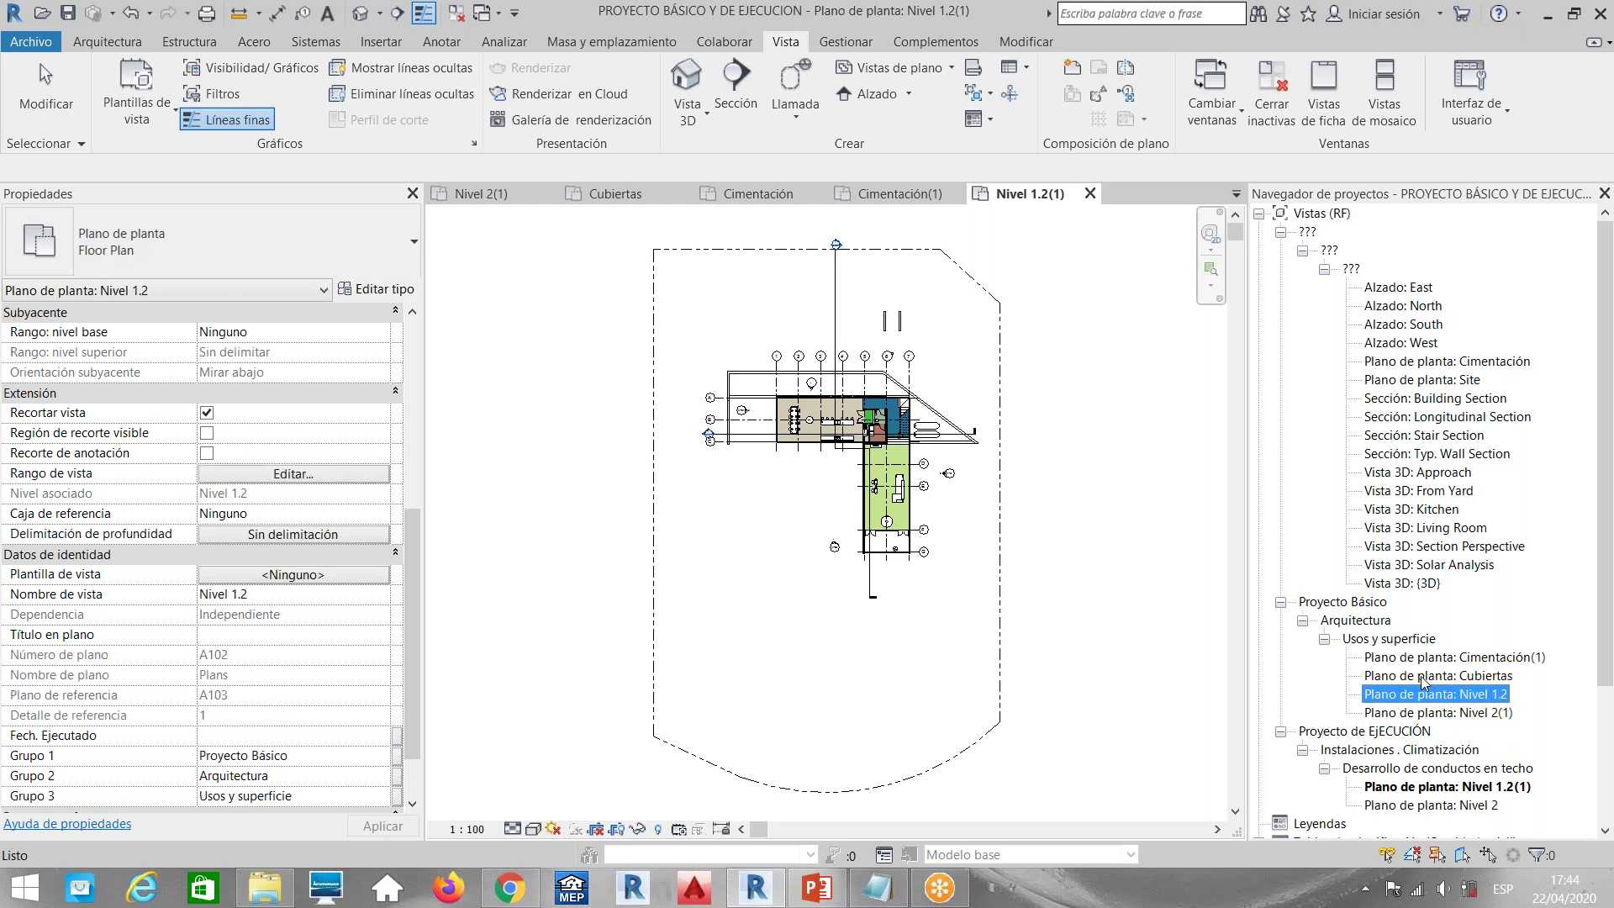
click(1423, 677)
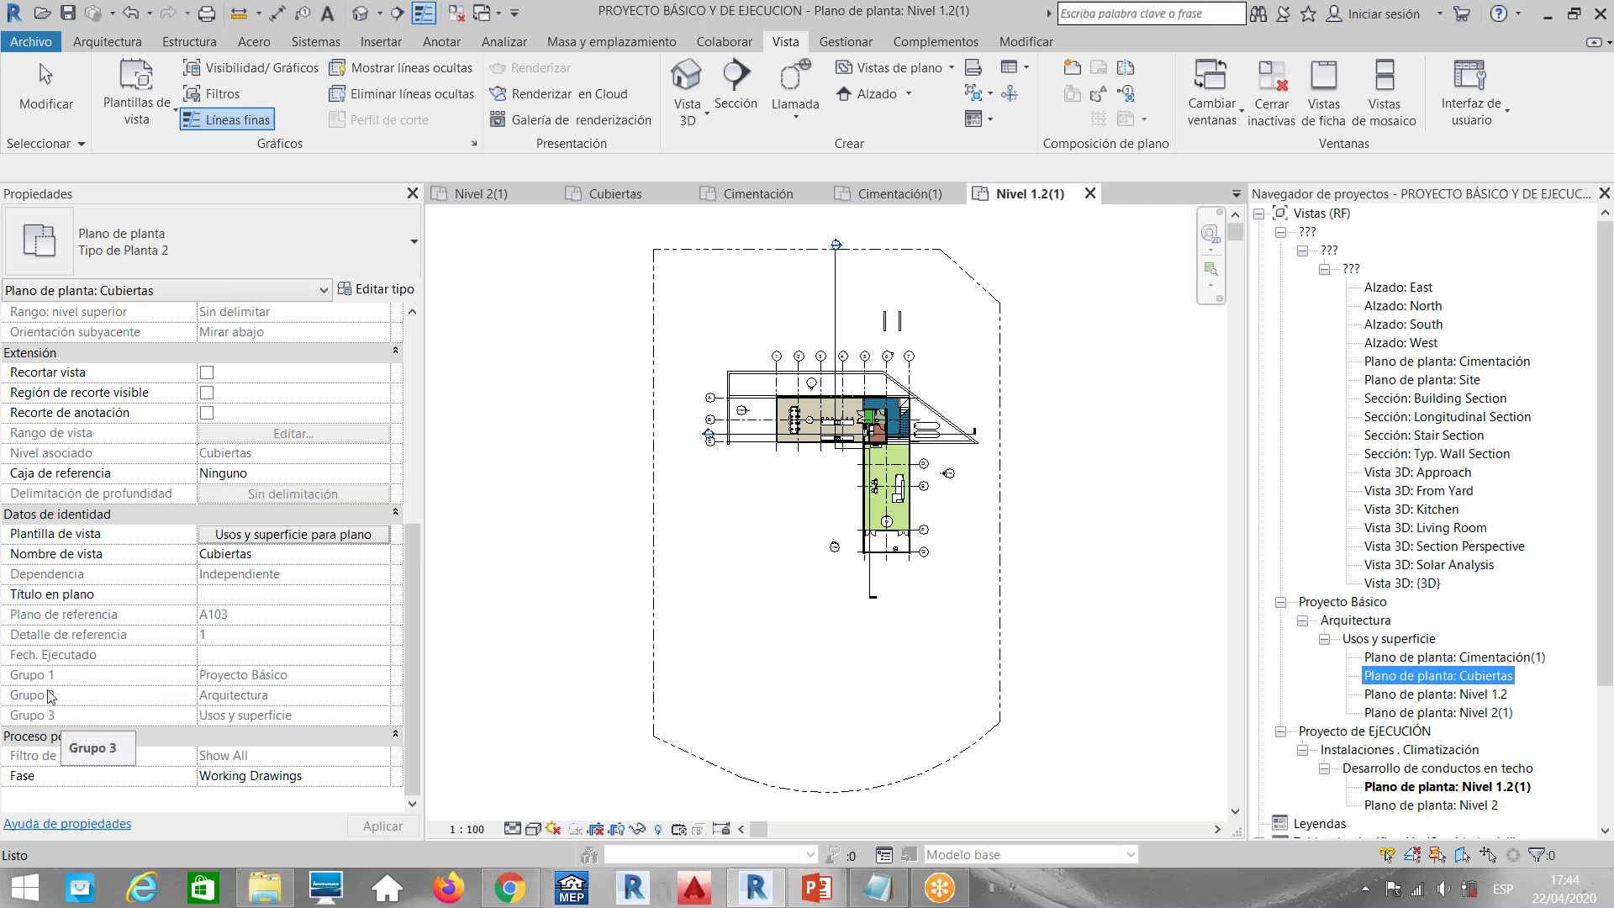
Exclude Grupo 1 from the Usos y superficie para plano template assigned to the Cubiertas plan, keeping the other parameters included
click(274, 541)
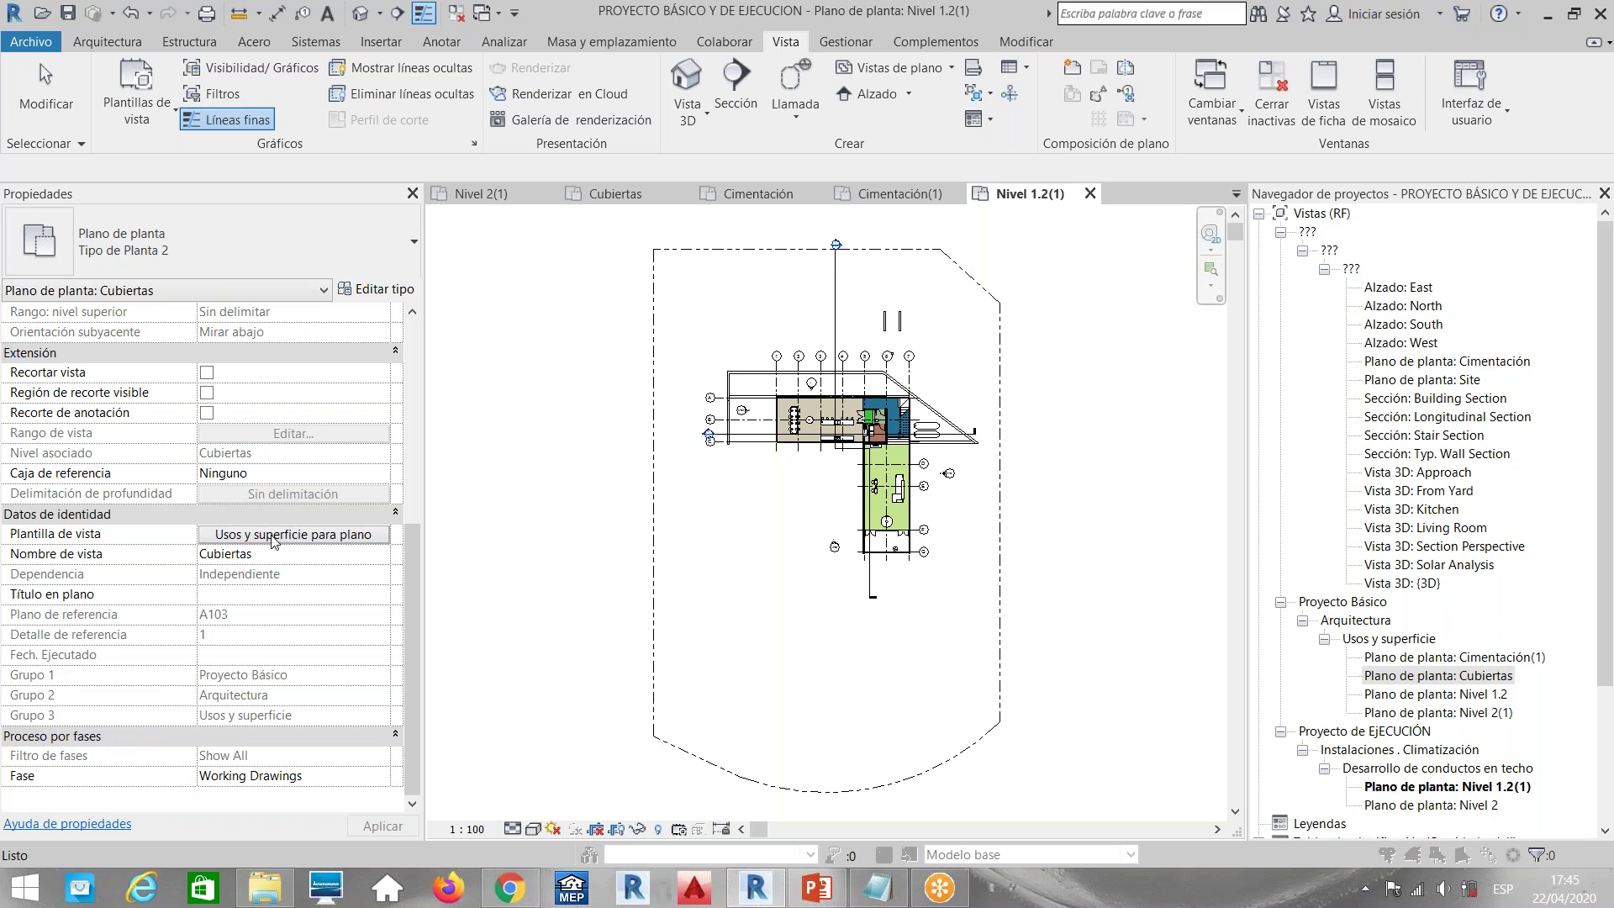
scroll(1063, 678, down, 3)
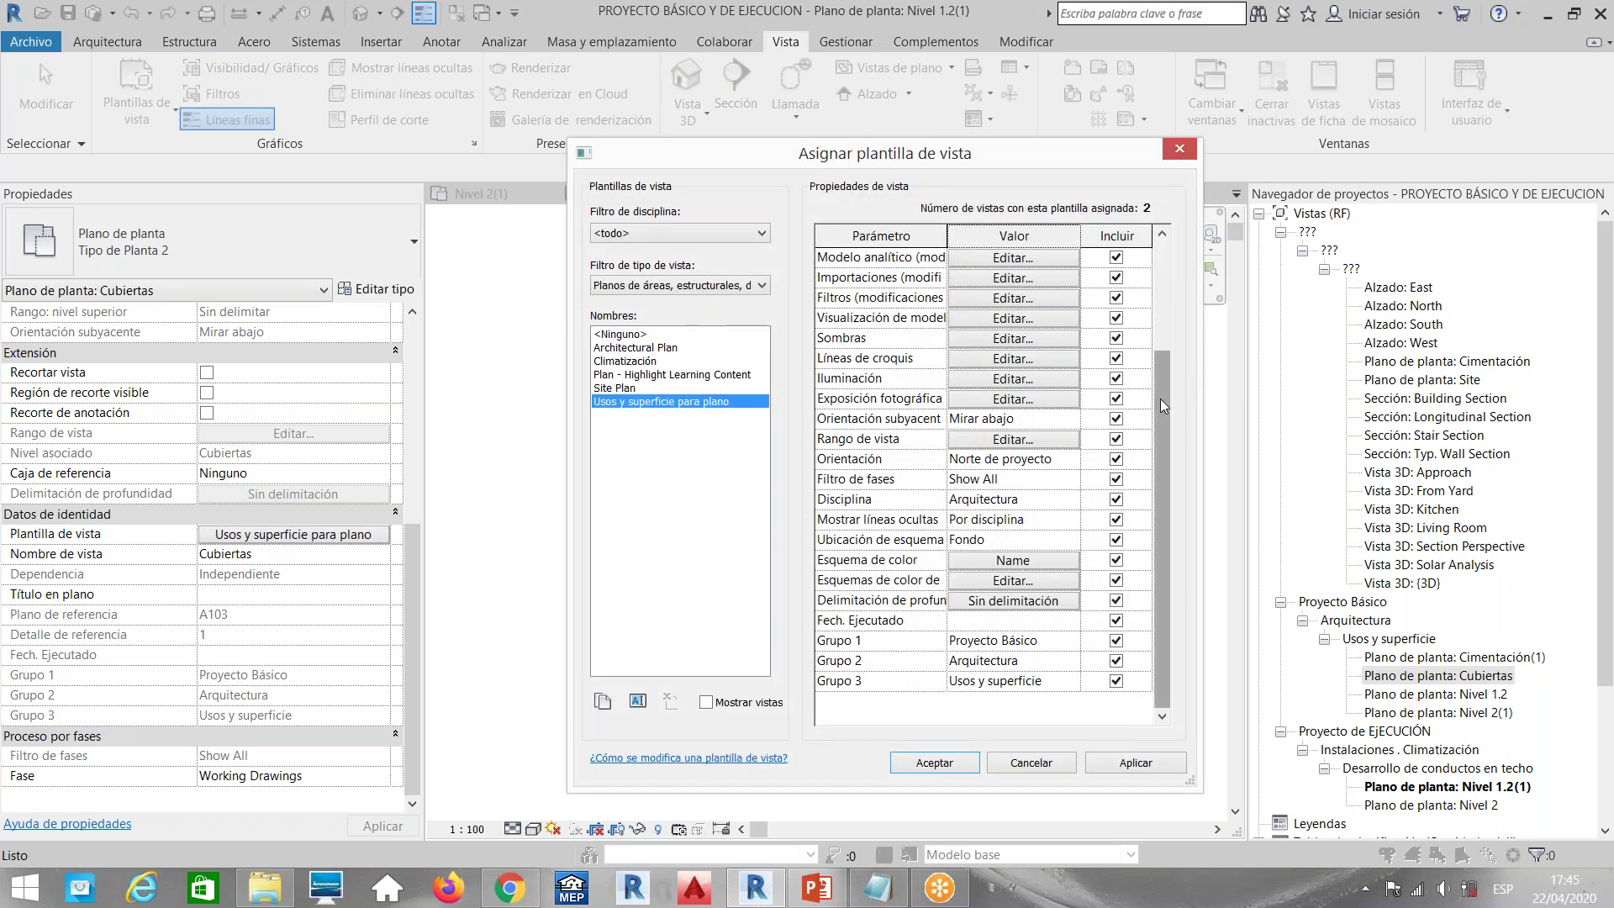
scroll(1153, 327, up, 3)
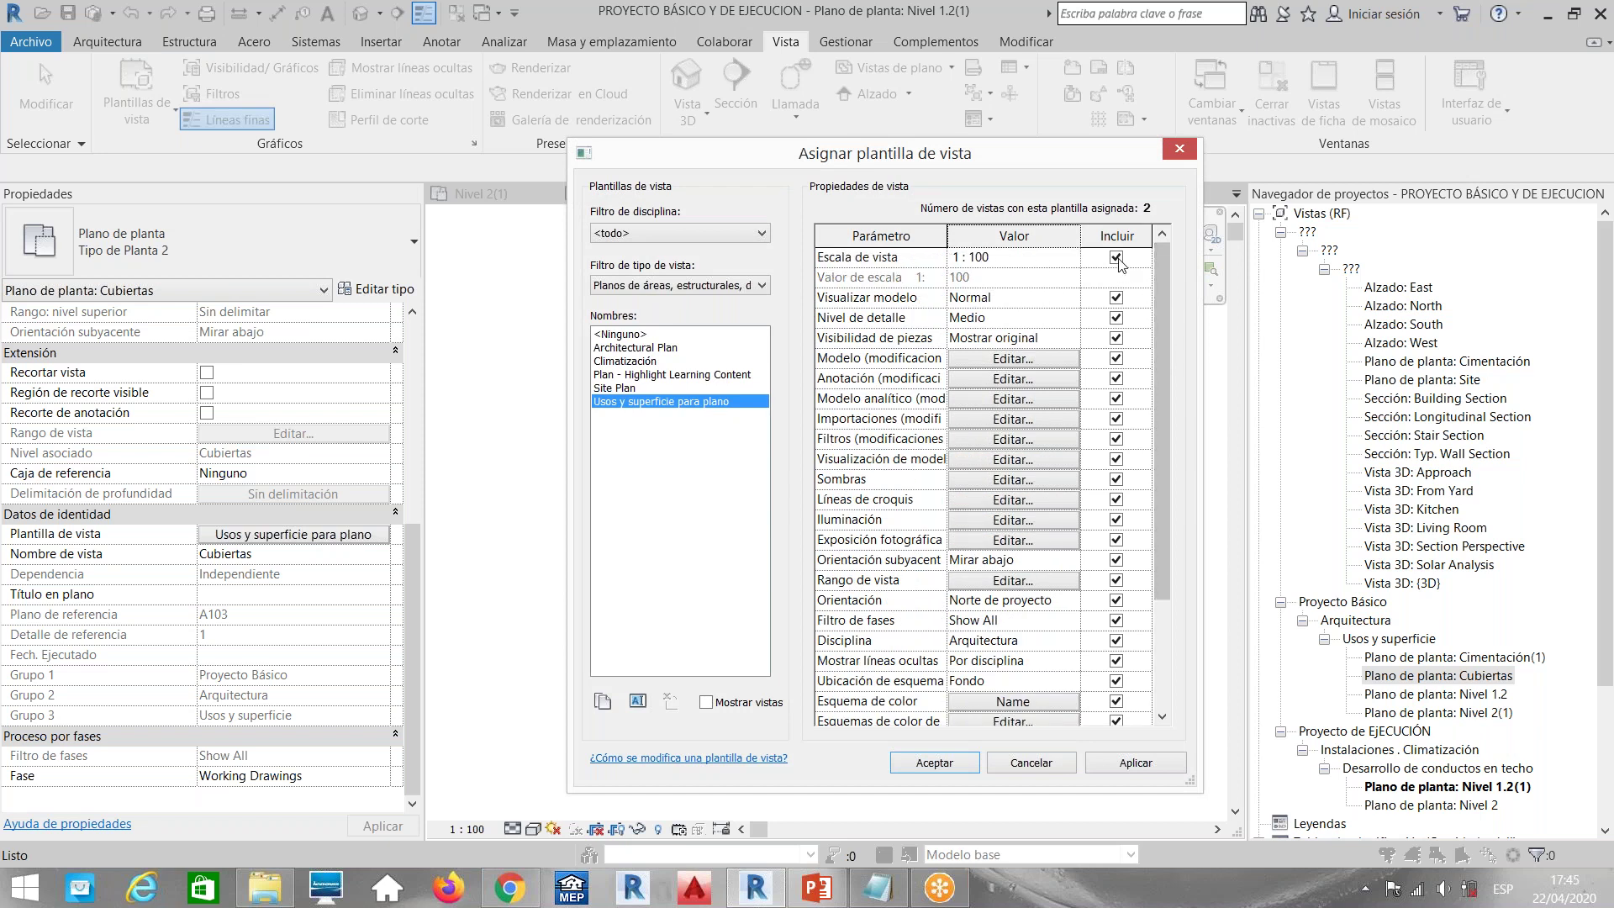
click(1117, 258)
click(1117, 257)
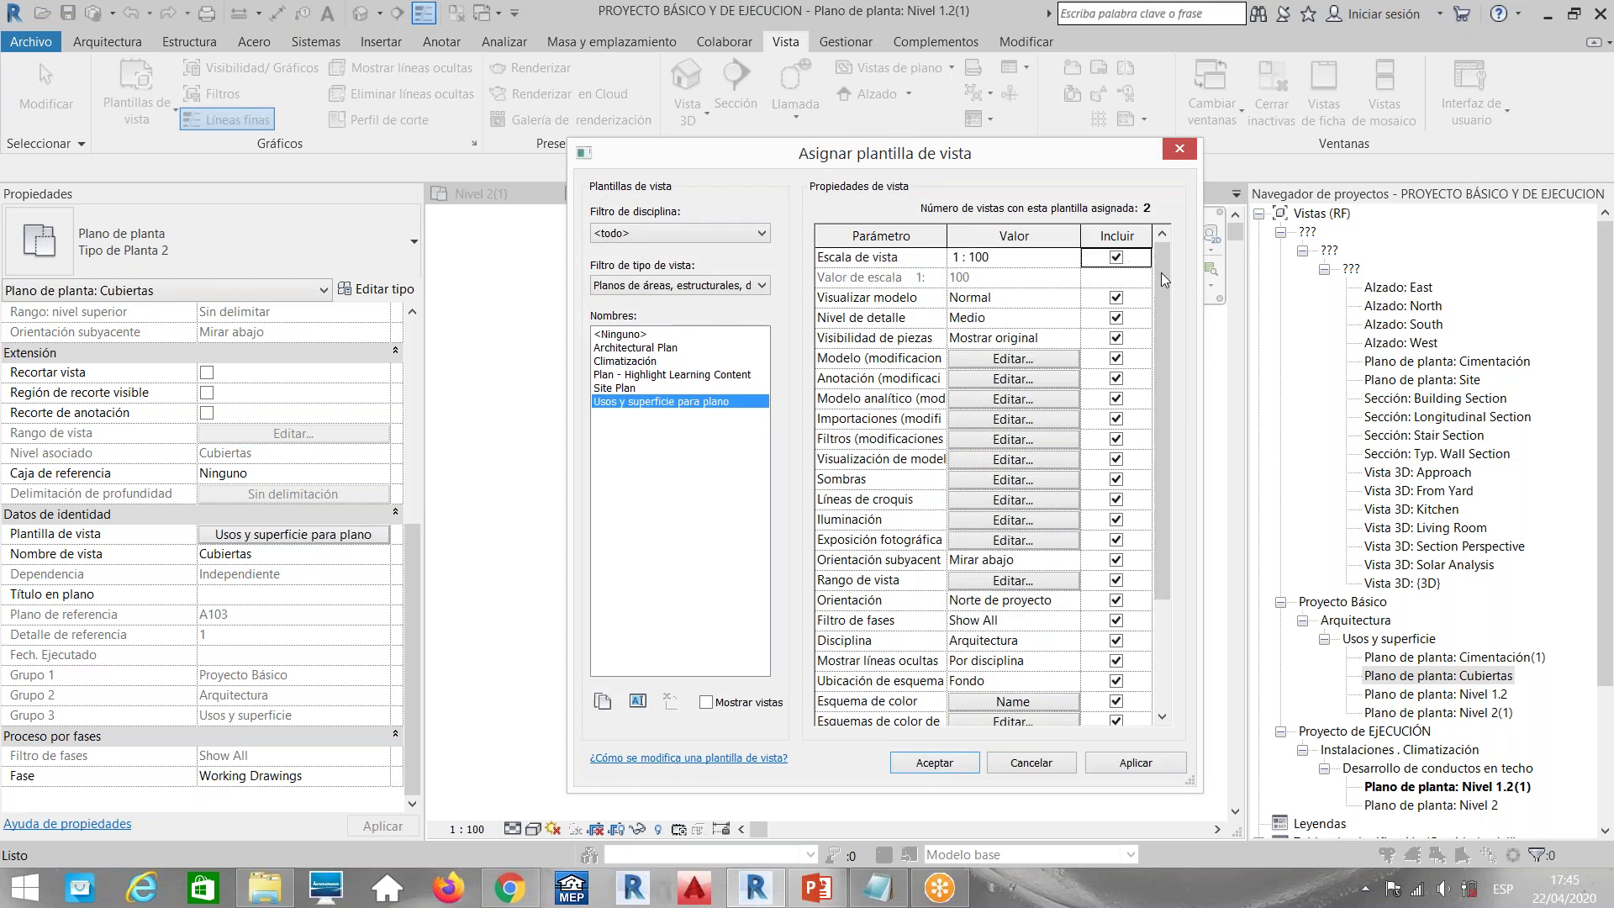
drag(1162, 274, 1163, 436)
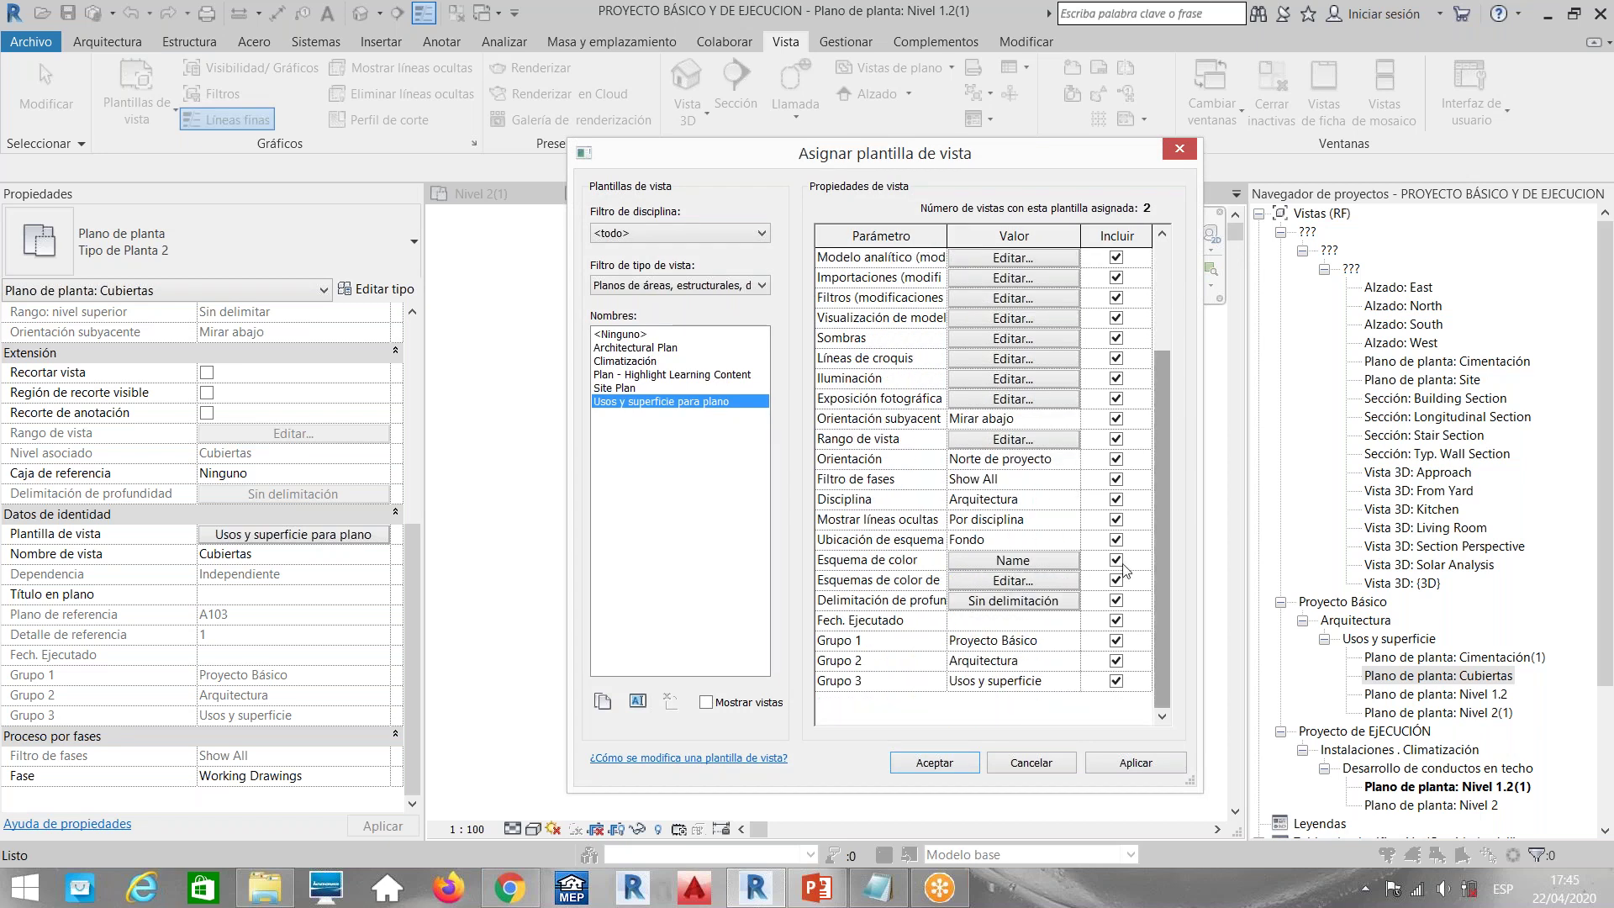
click(1116, 641)
click(1116, 661)
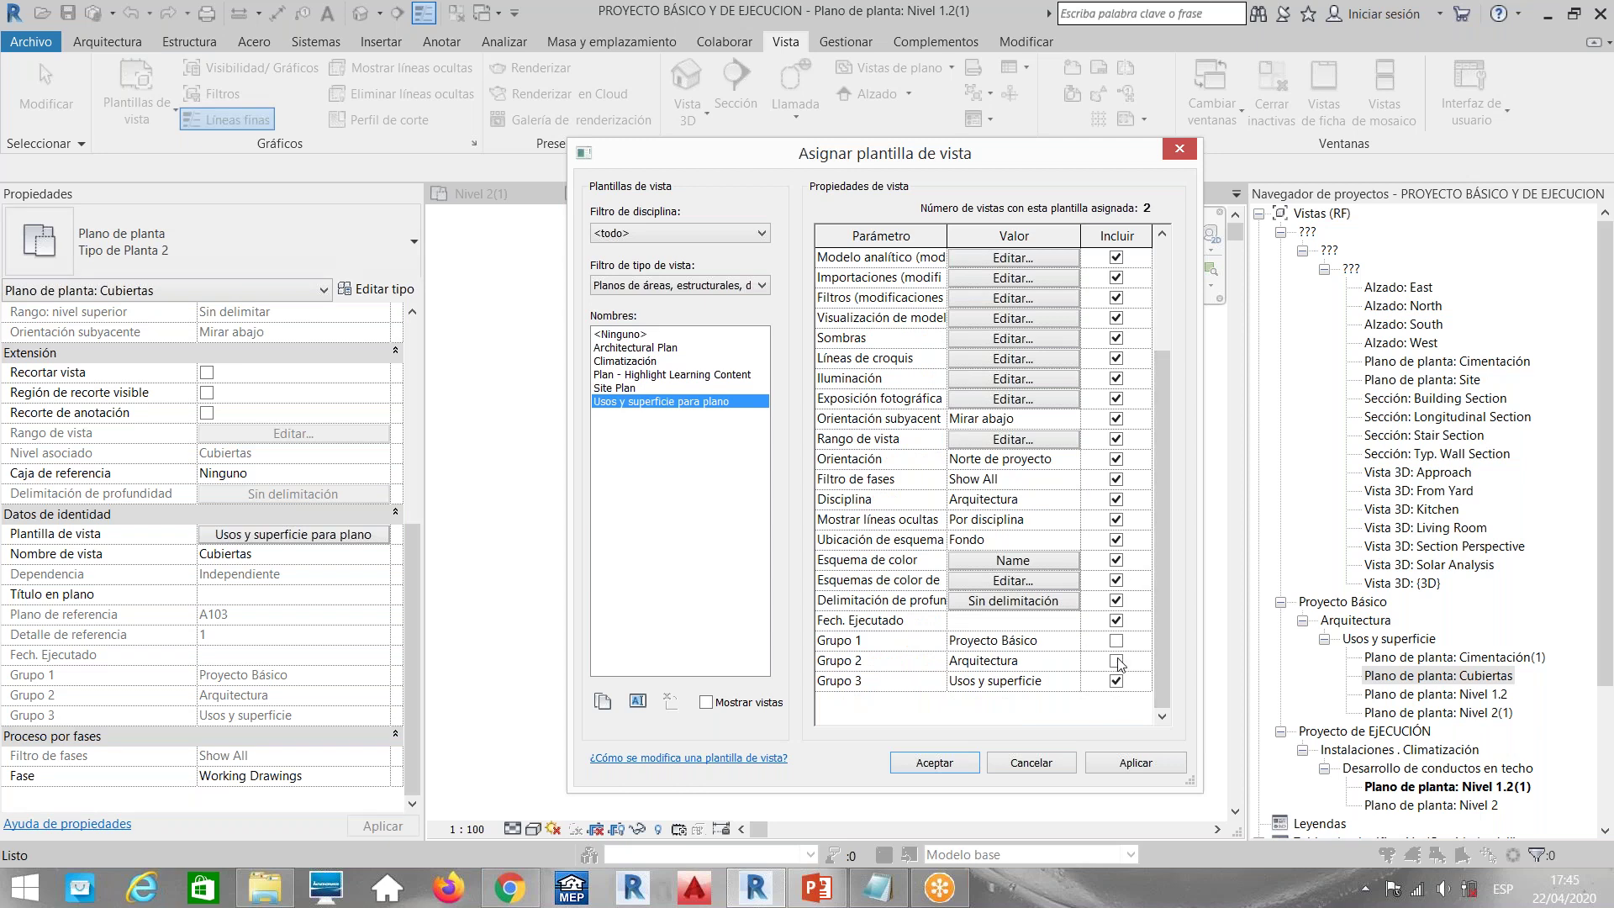
click(1116, 663)
click(1116, 644)
click(1117, 642)
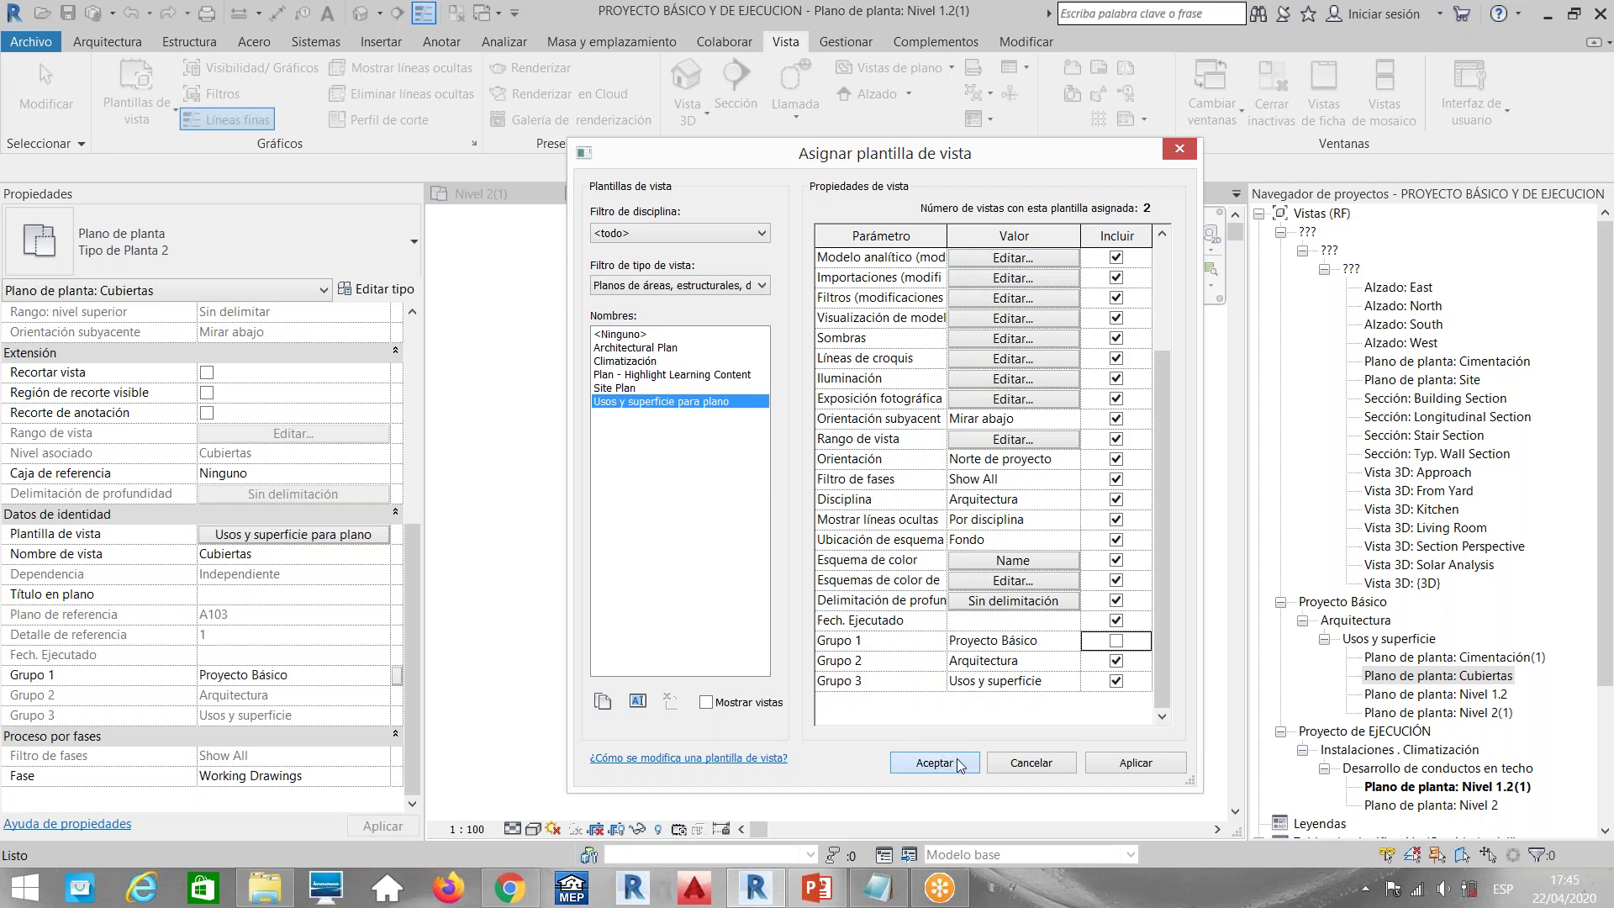
click(957, 758)
click(299, 675)
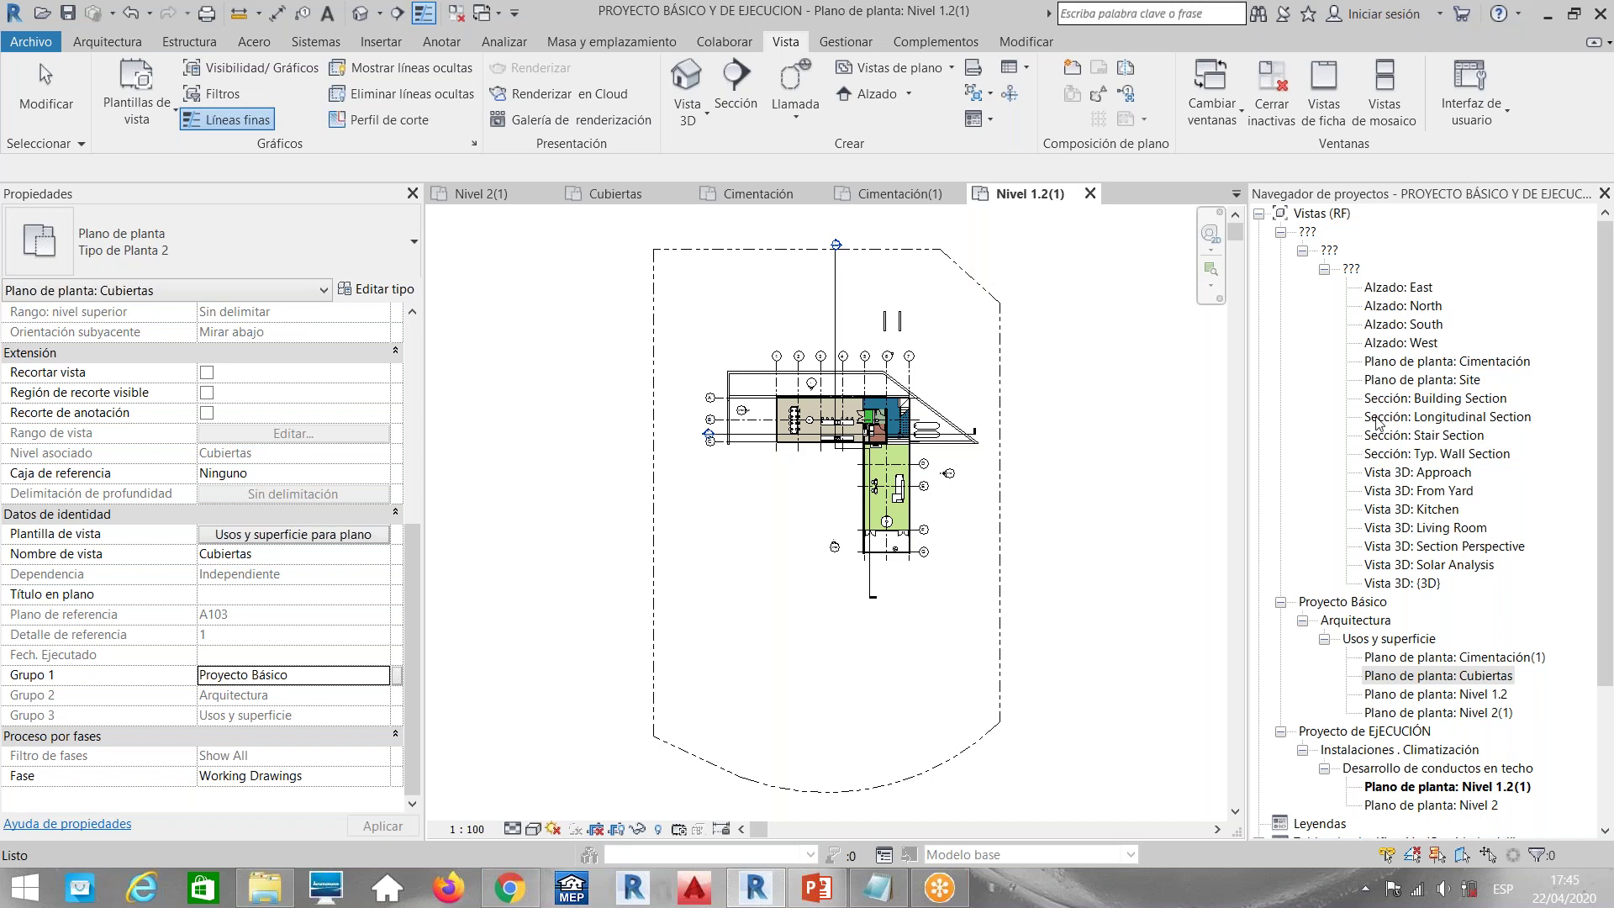
key(Escape)
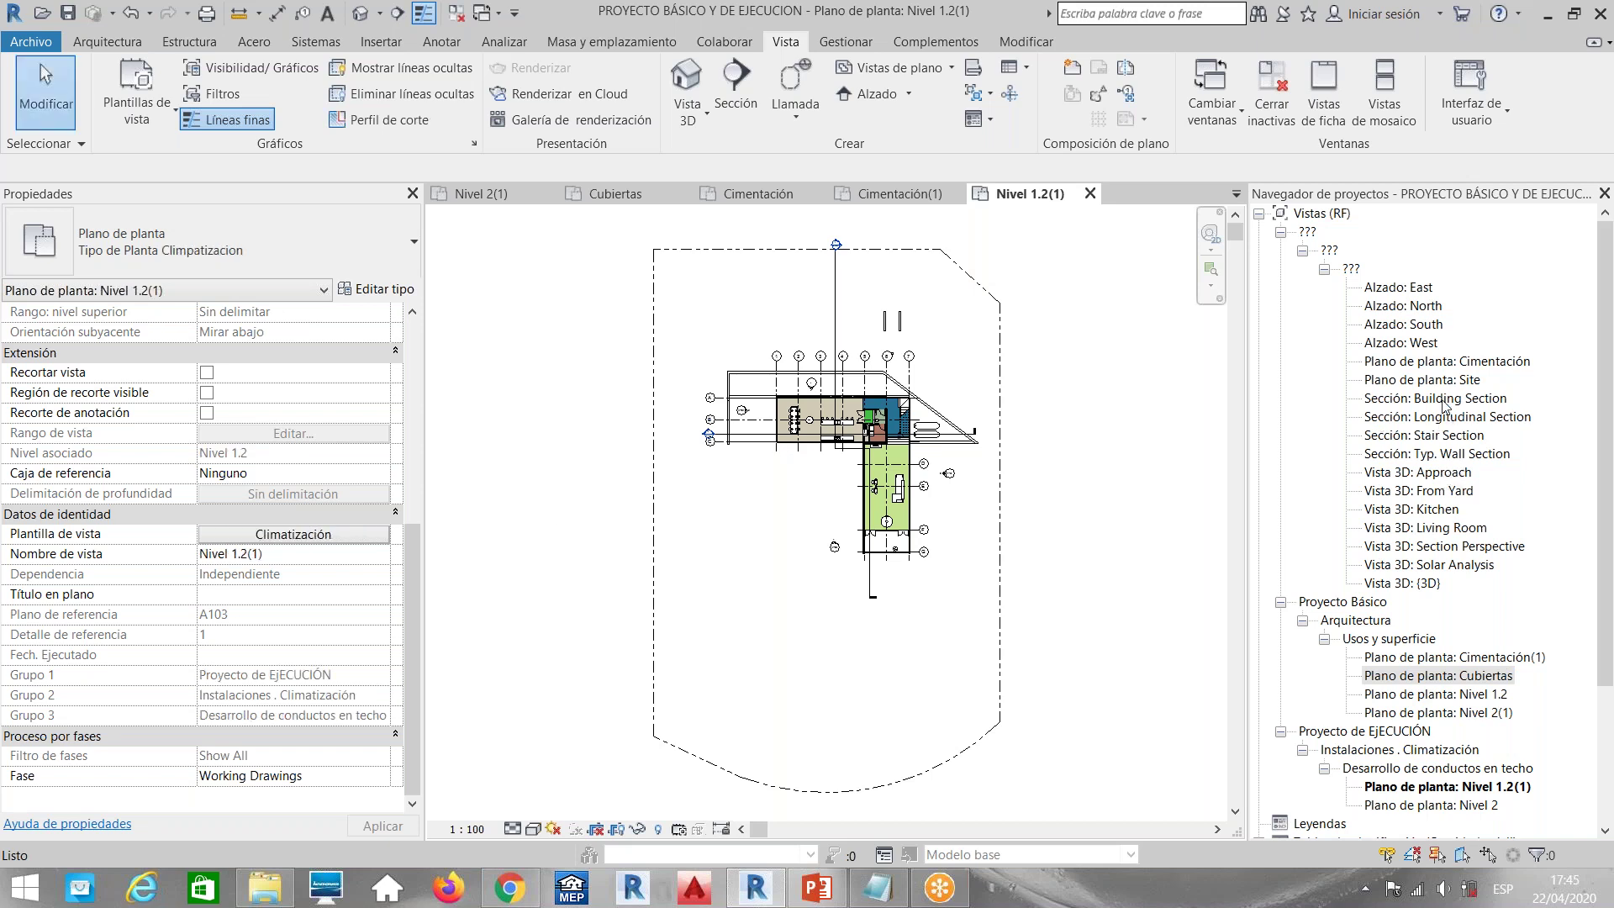
Set Grupo 1 of the unclassified Site floor plan to WK
click(1435, 384)
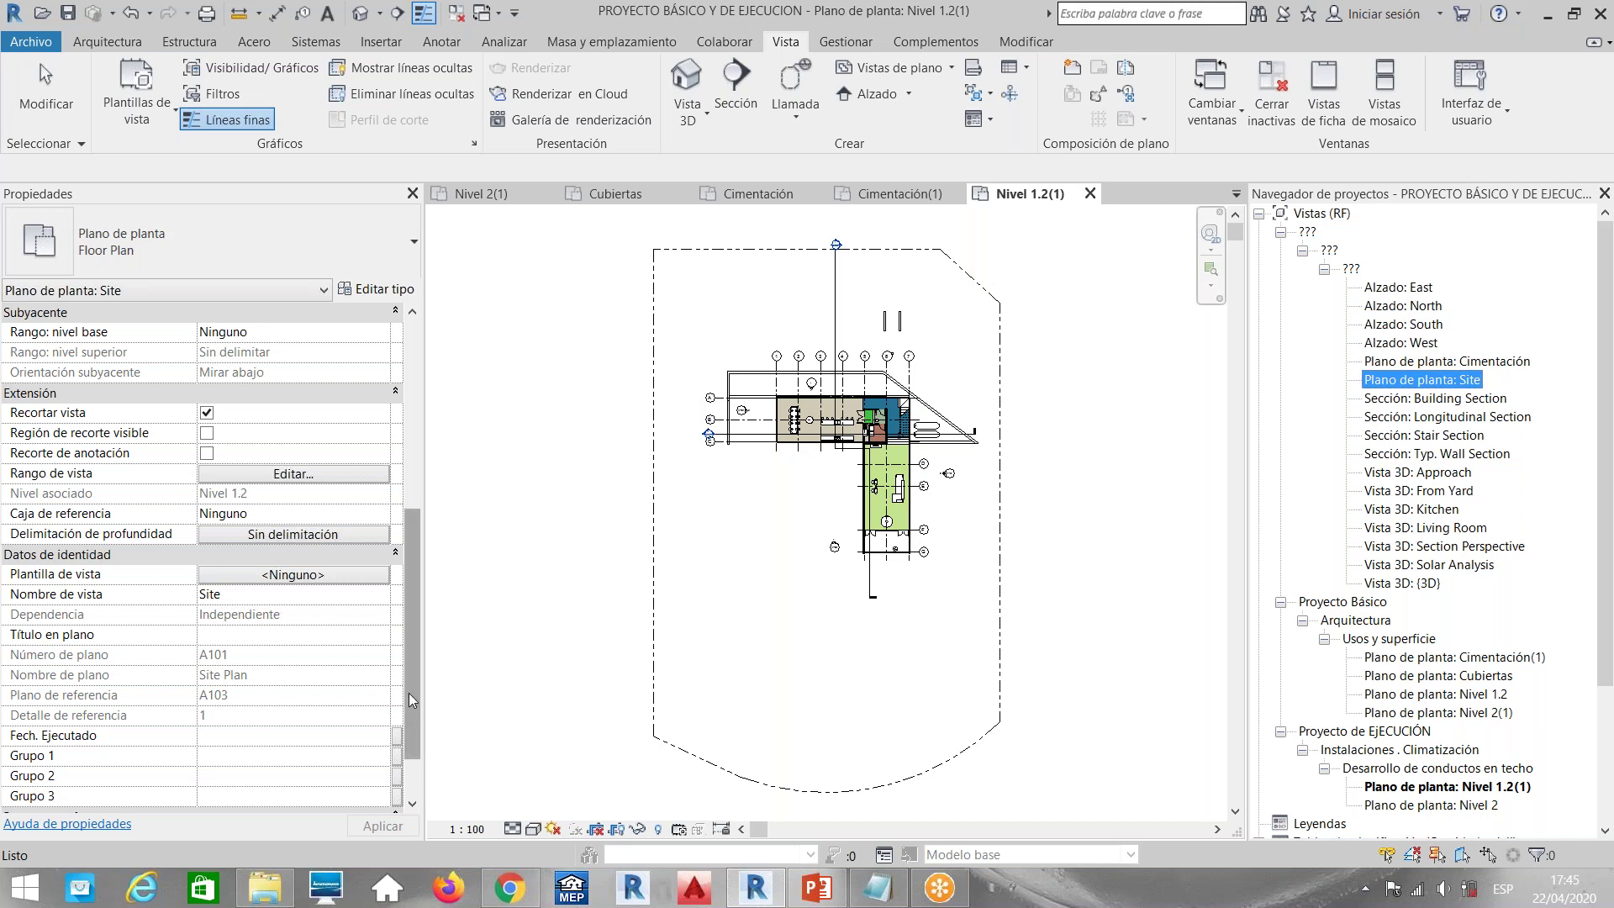
drag(409, 693, 410, 705)
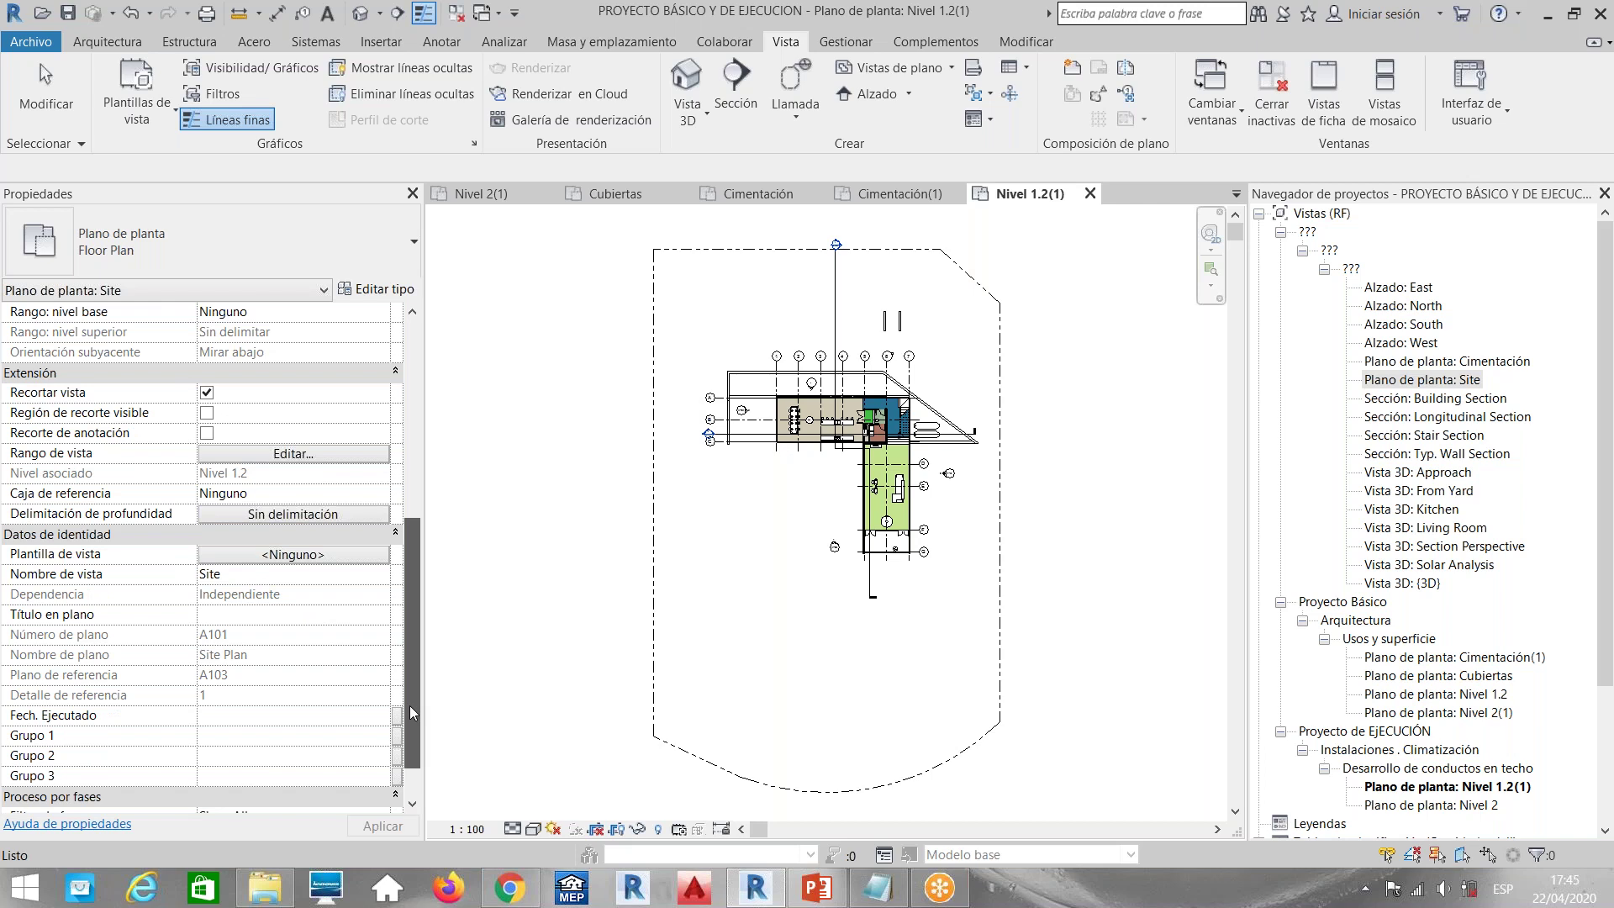
drag(410, 704, 408, 715)
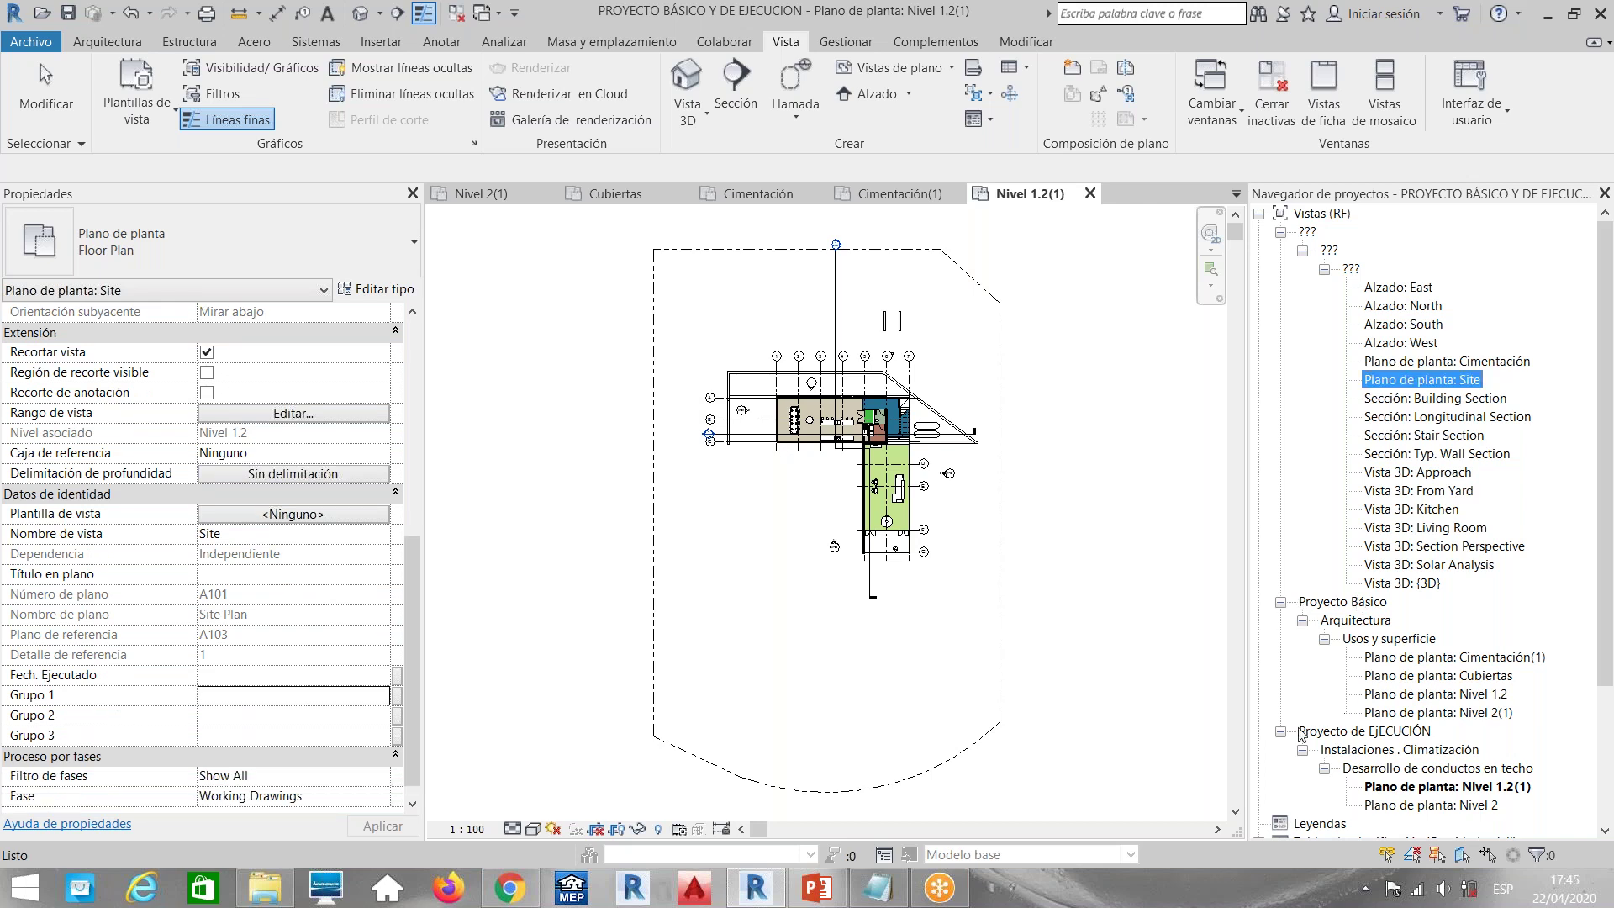
click(229, 701)
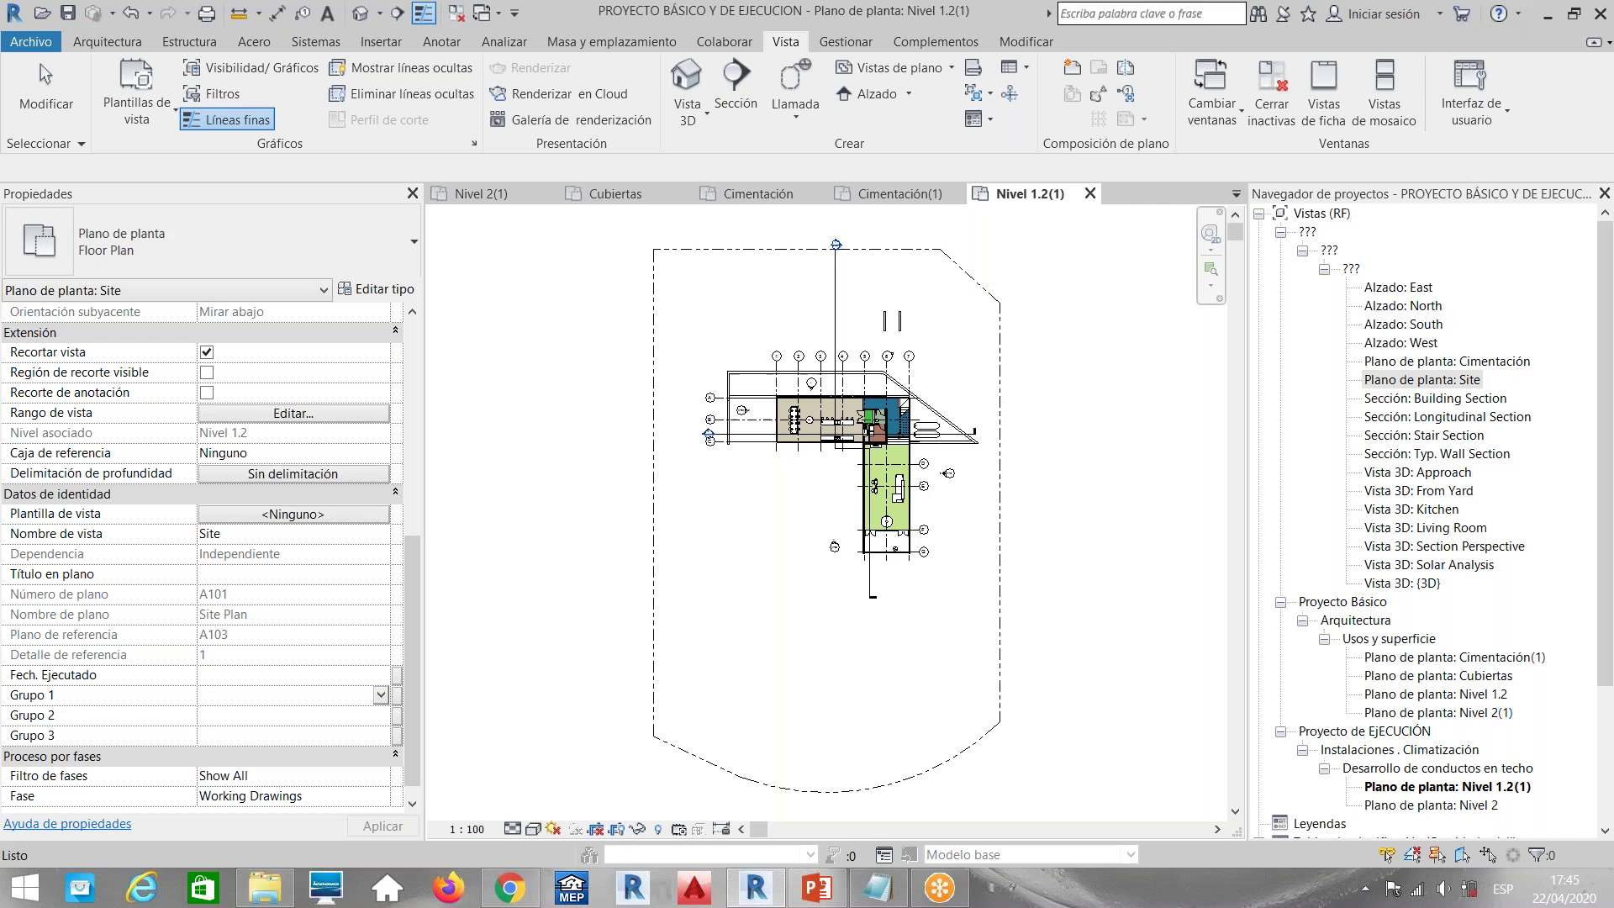
text(Wk)
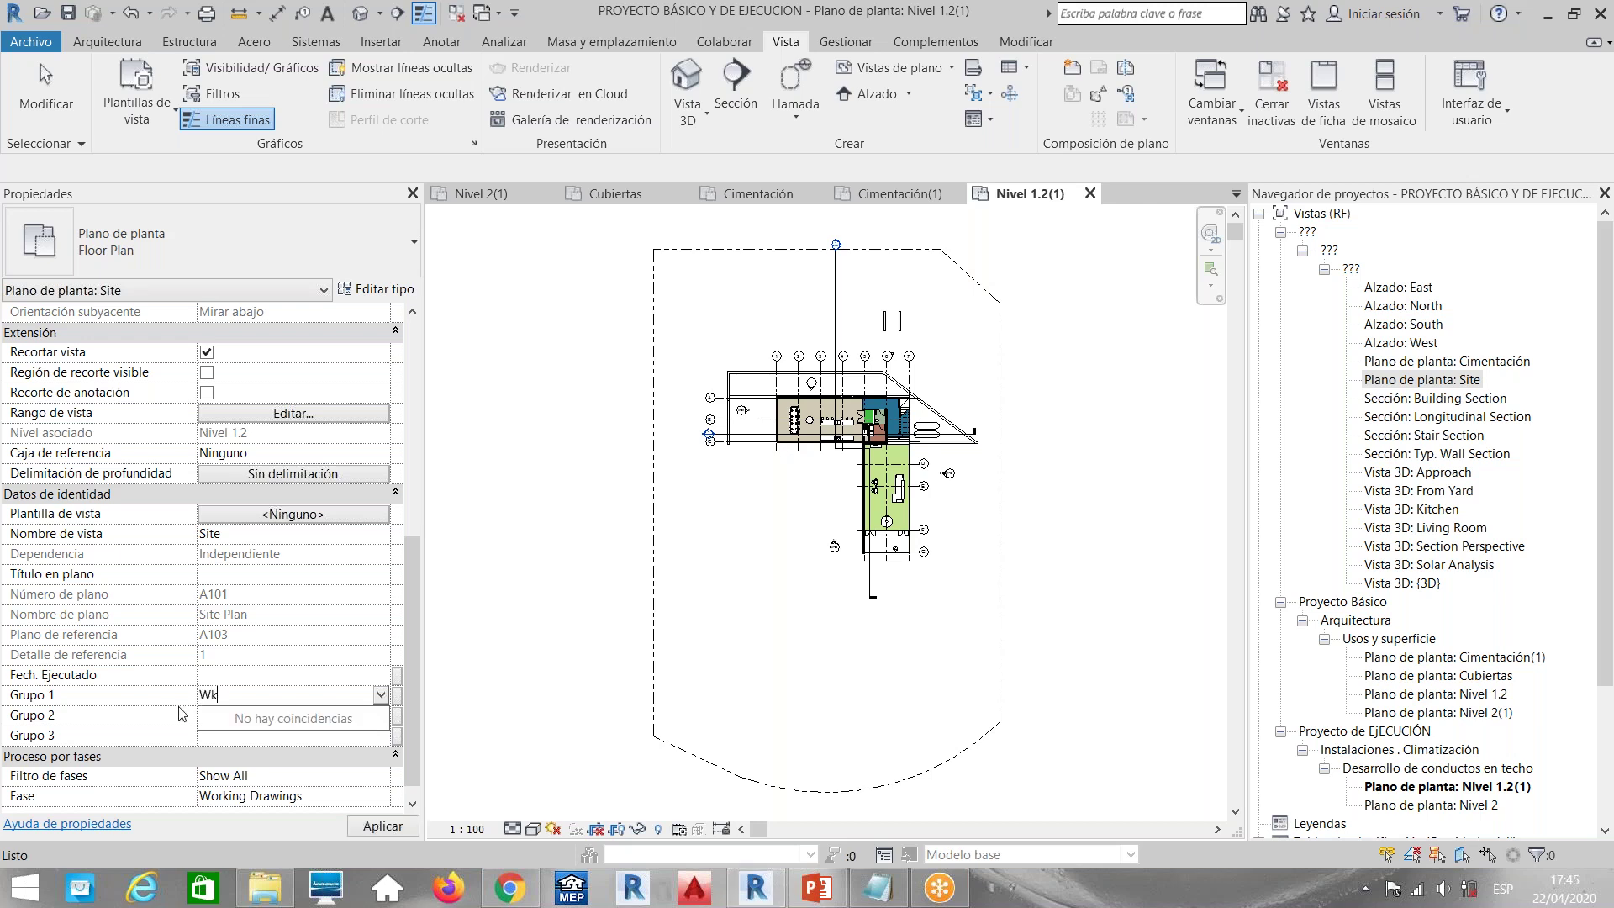
click(236, 718)
click(239, 717)
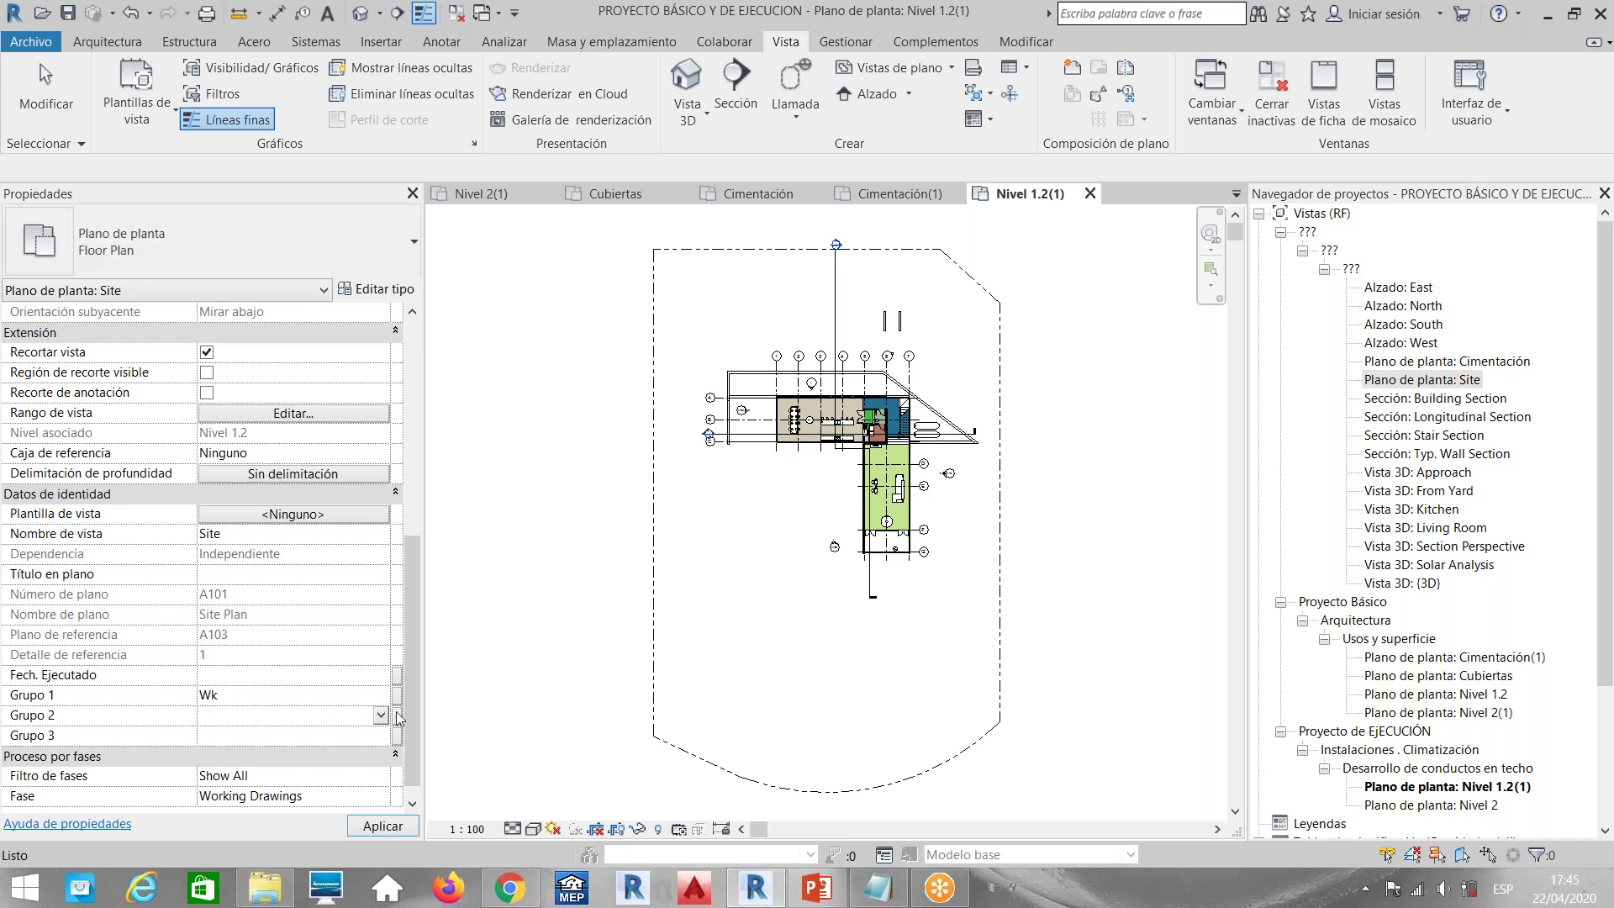
click(380, 716)
click(380, 715)
drag(223, 695, 213, 695)
text(K)
Set Grupo 2 of the Site plan to the existing value Arquitectura
click(225, 715)
click(224, 716)
text(a)
key(BackSpace)
text(A)
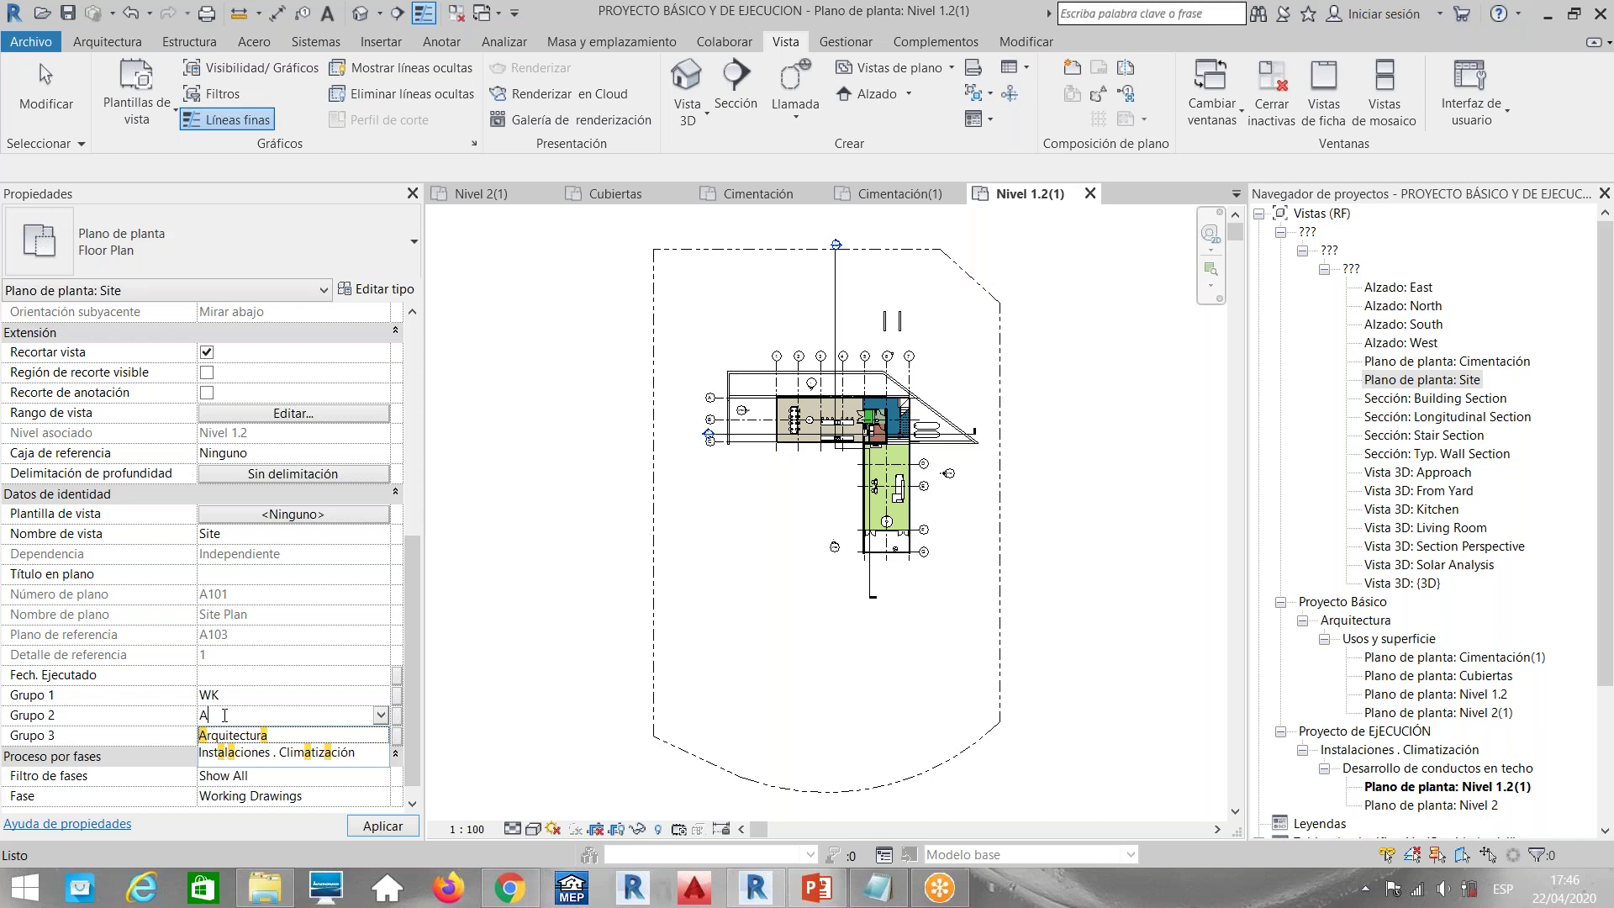
text(R)
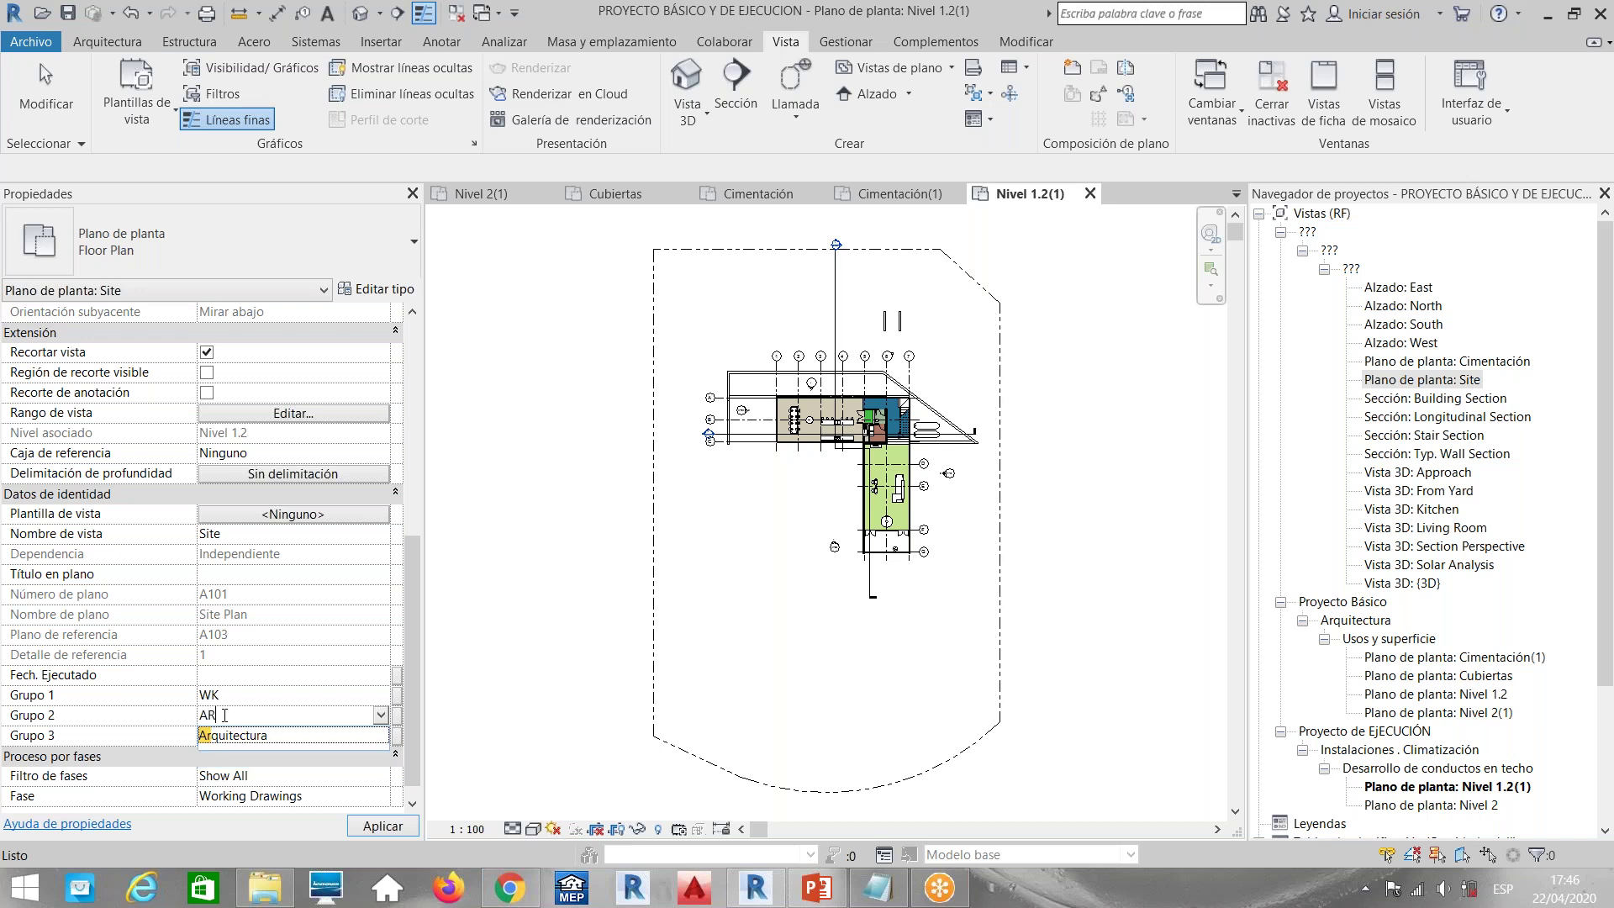
click(249, 737)
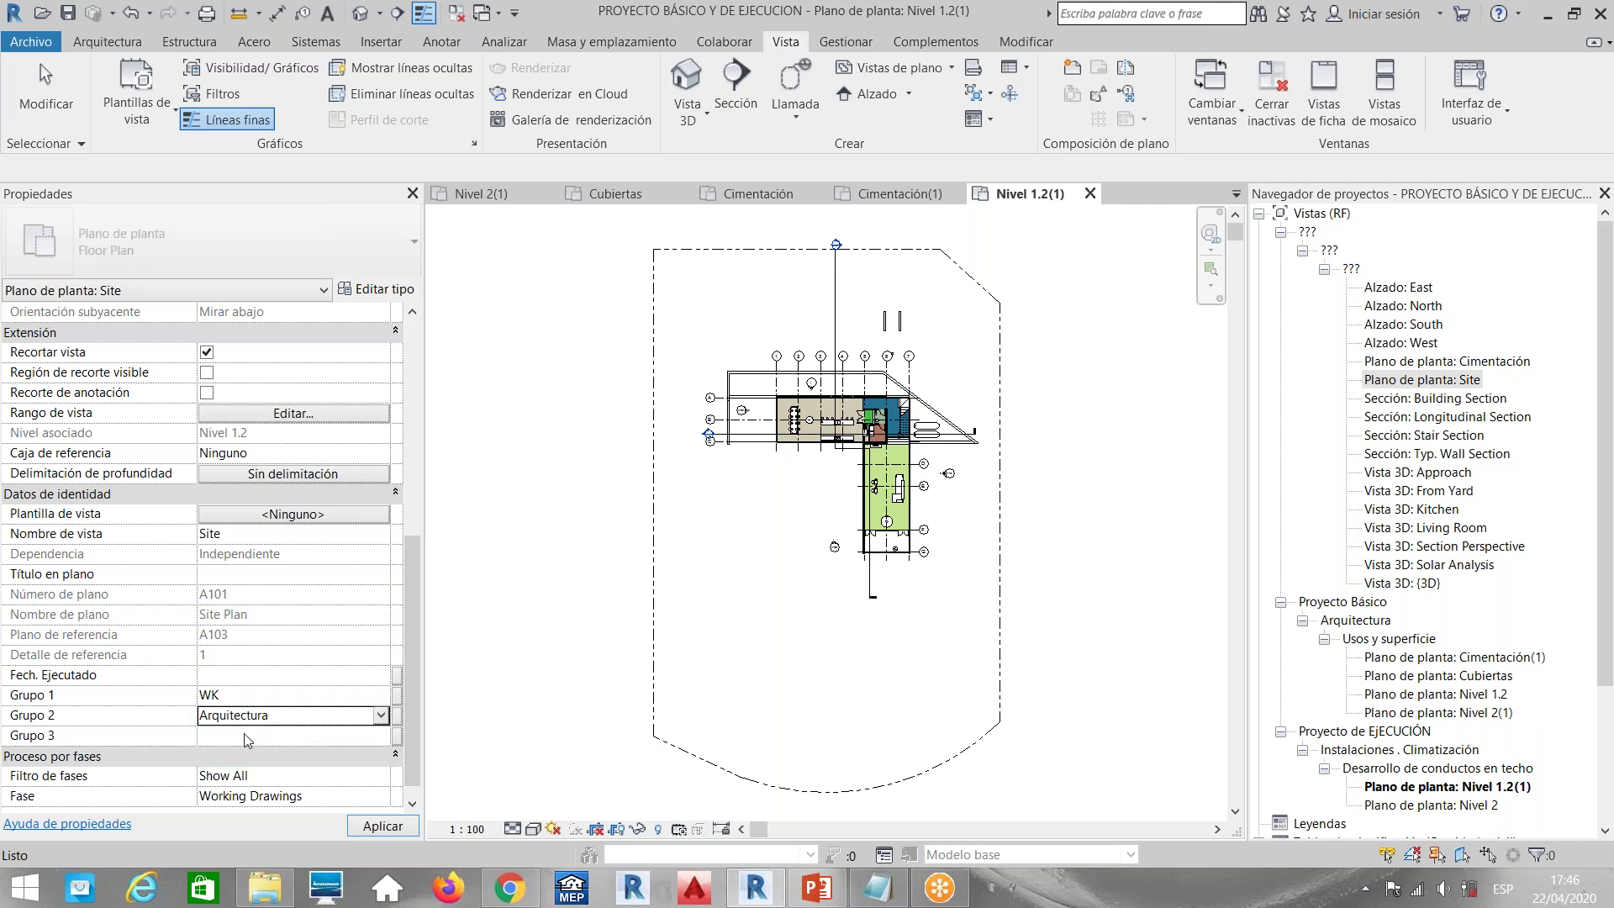
Enter a team member's first name as Grupo 3 of the Site plan and apply it
text(MOBIL)
key(BackSpace)
key(BackSpace)
key(BackSpace)
key(BackSpace)
key(BackSpace)
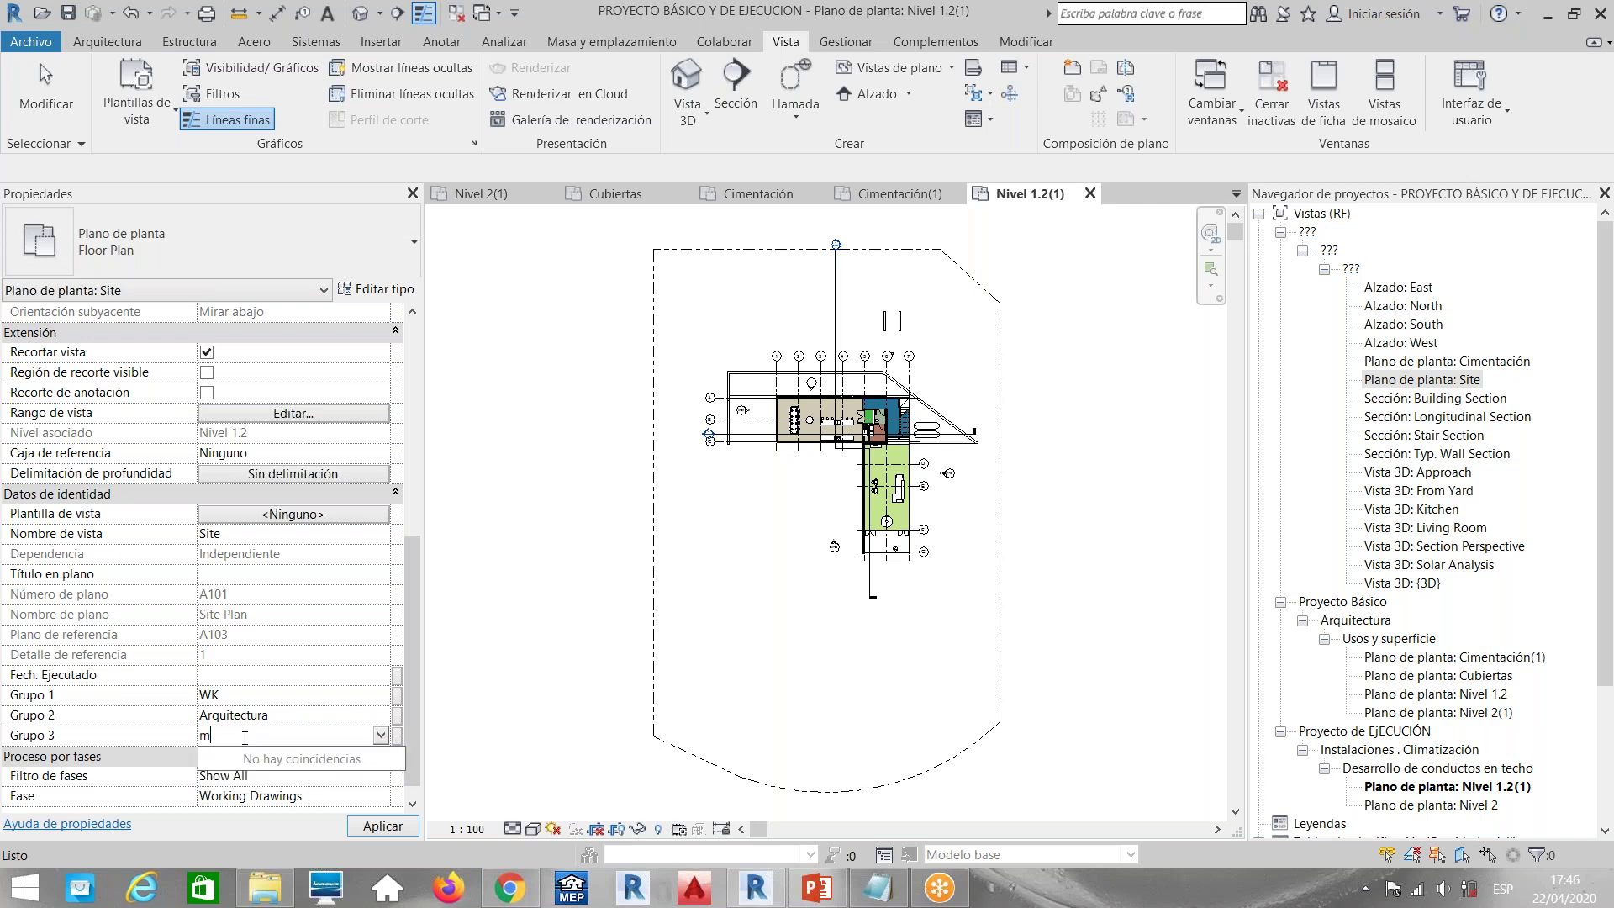
text(Miguel)
click(963, 605)
Collapse the other view groups and examine where the Site plan sits within the WK group compared with Proyecto Básico
click(1282, 234)
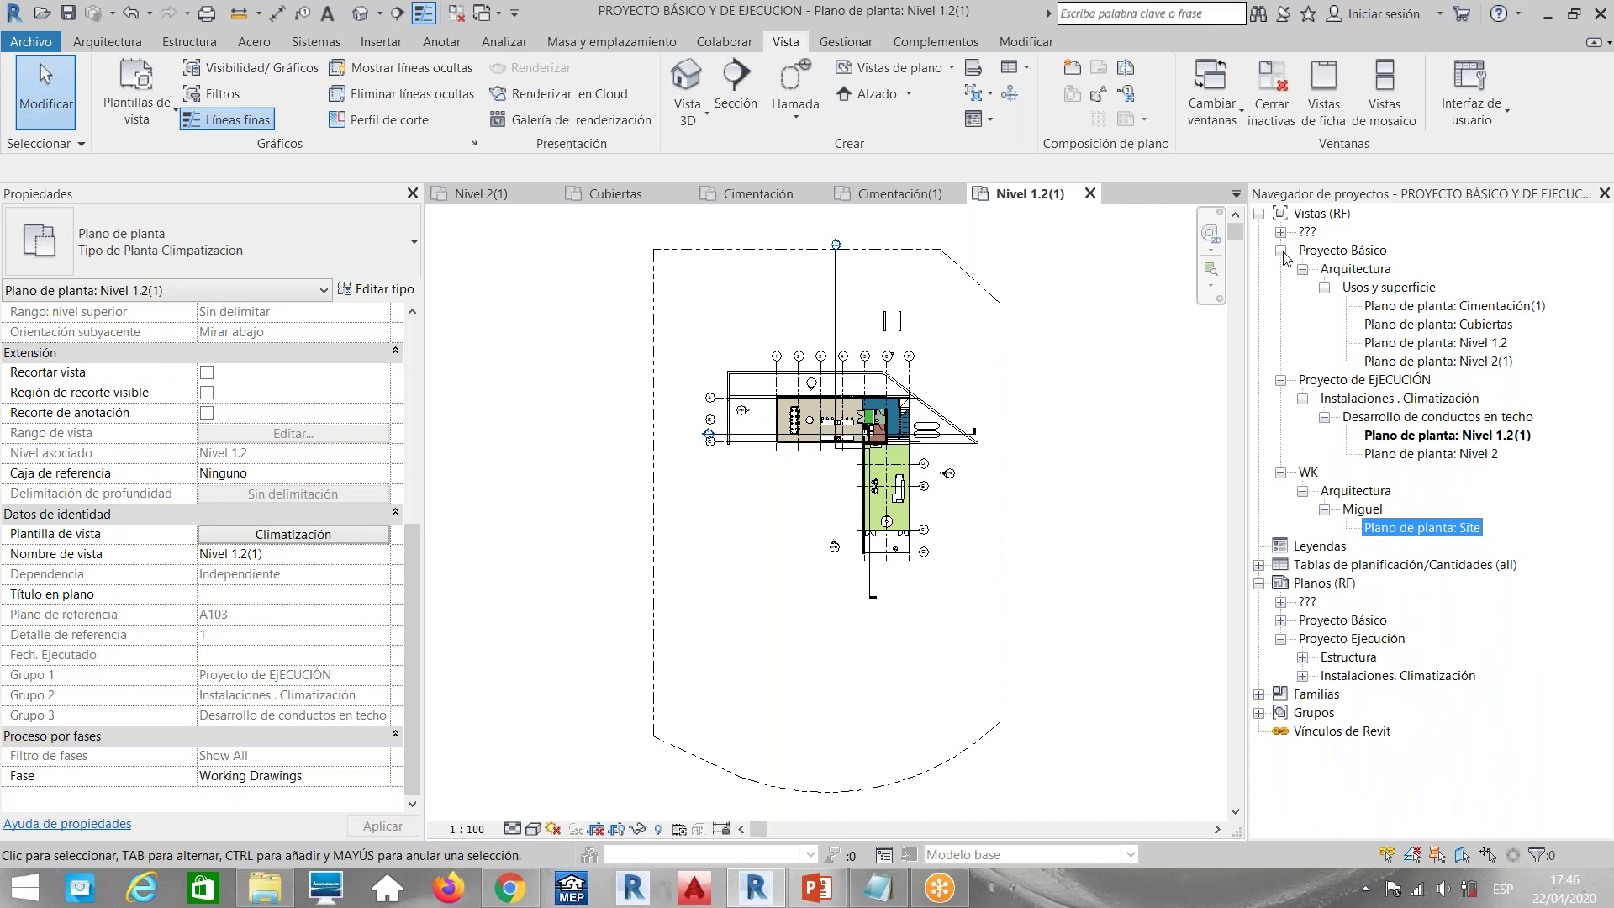
click(1280, 250)
click(1281, 269)
click(1281, 287)
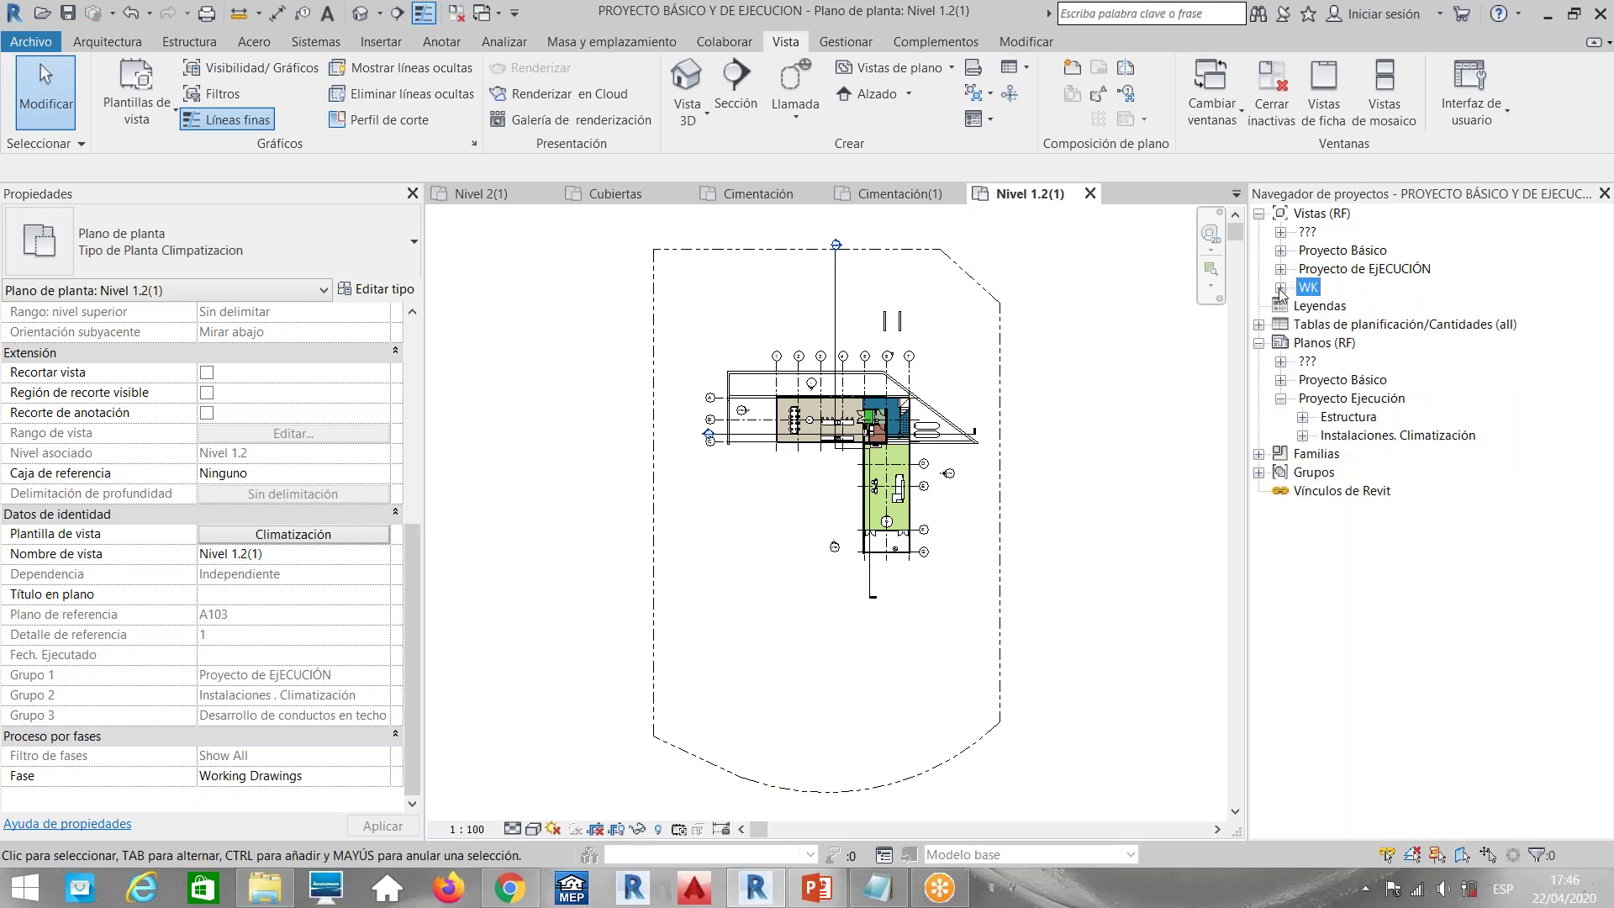
click(1280, 287)
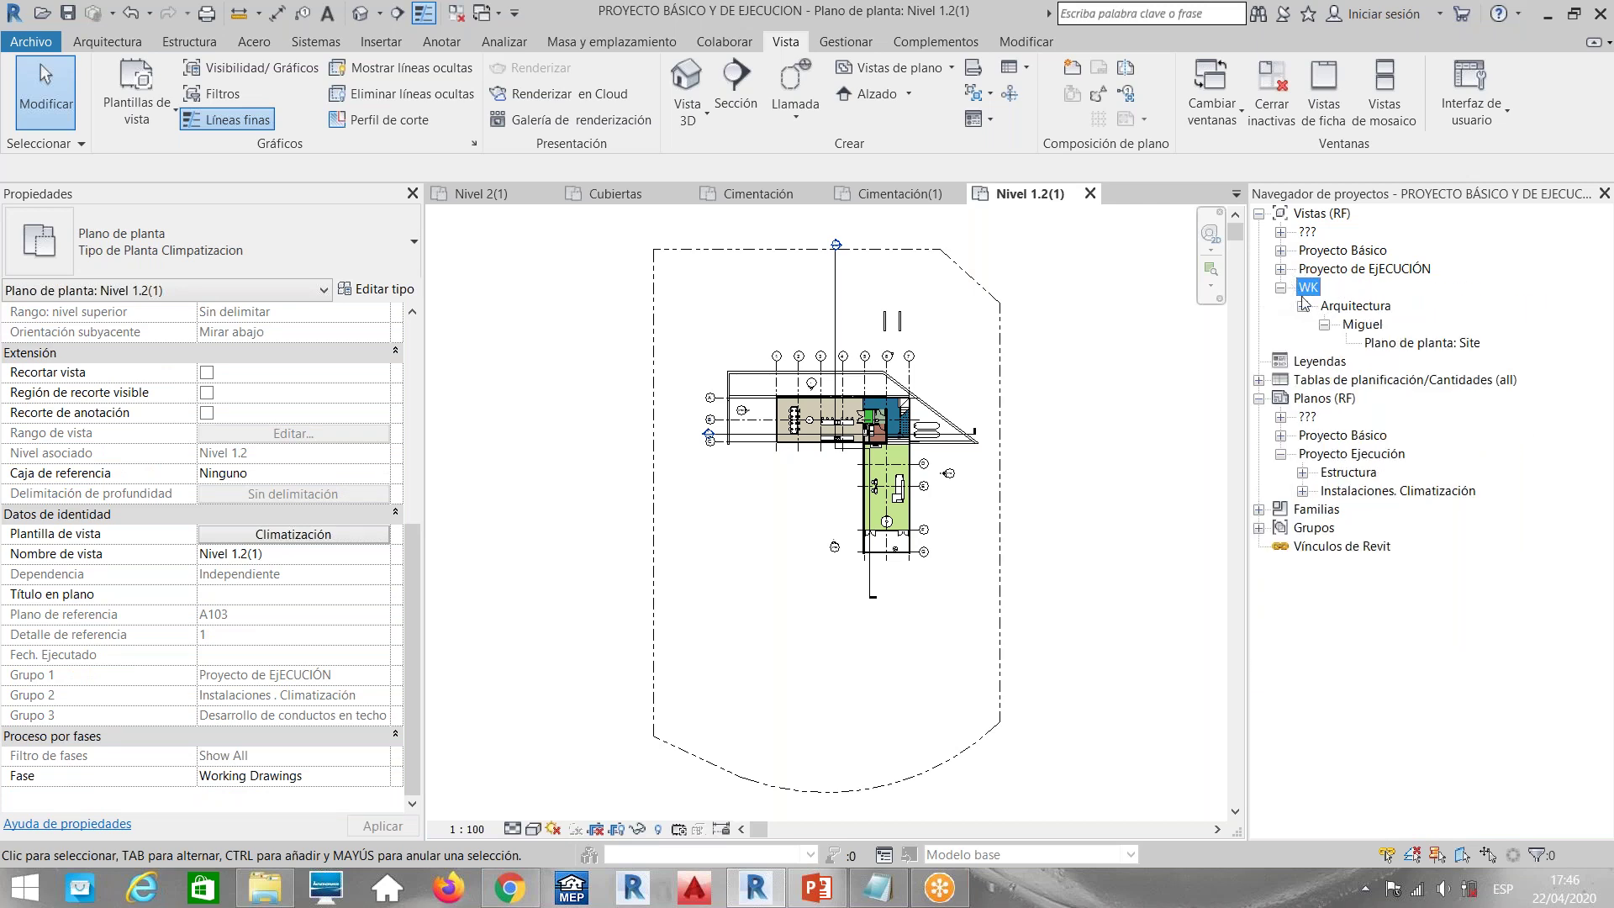
click(1355, 324)
click(1379, 344)
click(1356, 325)
click(1280, 250)
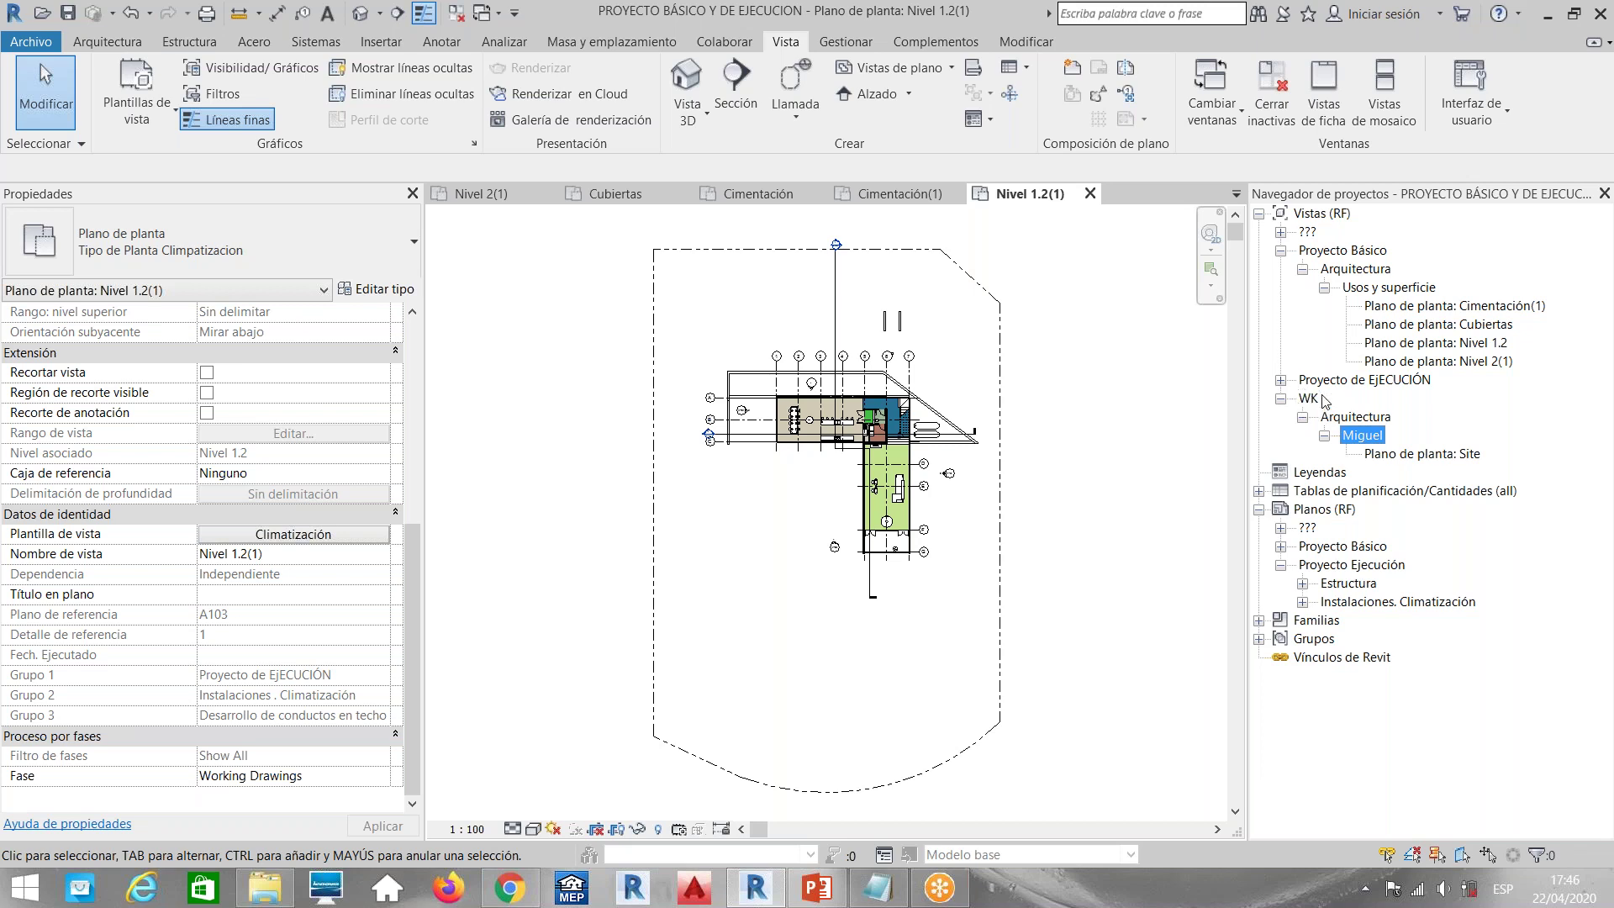
Reclassify the Site plan by setting Grupo 1 to Proyecto Básico and Grupo 2 to wk
drag(410, 658, 421, 547)
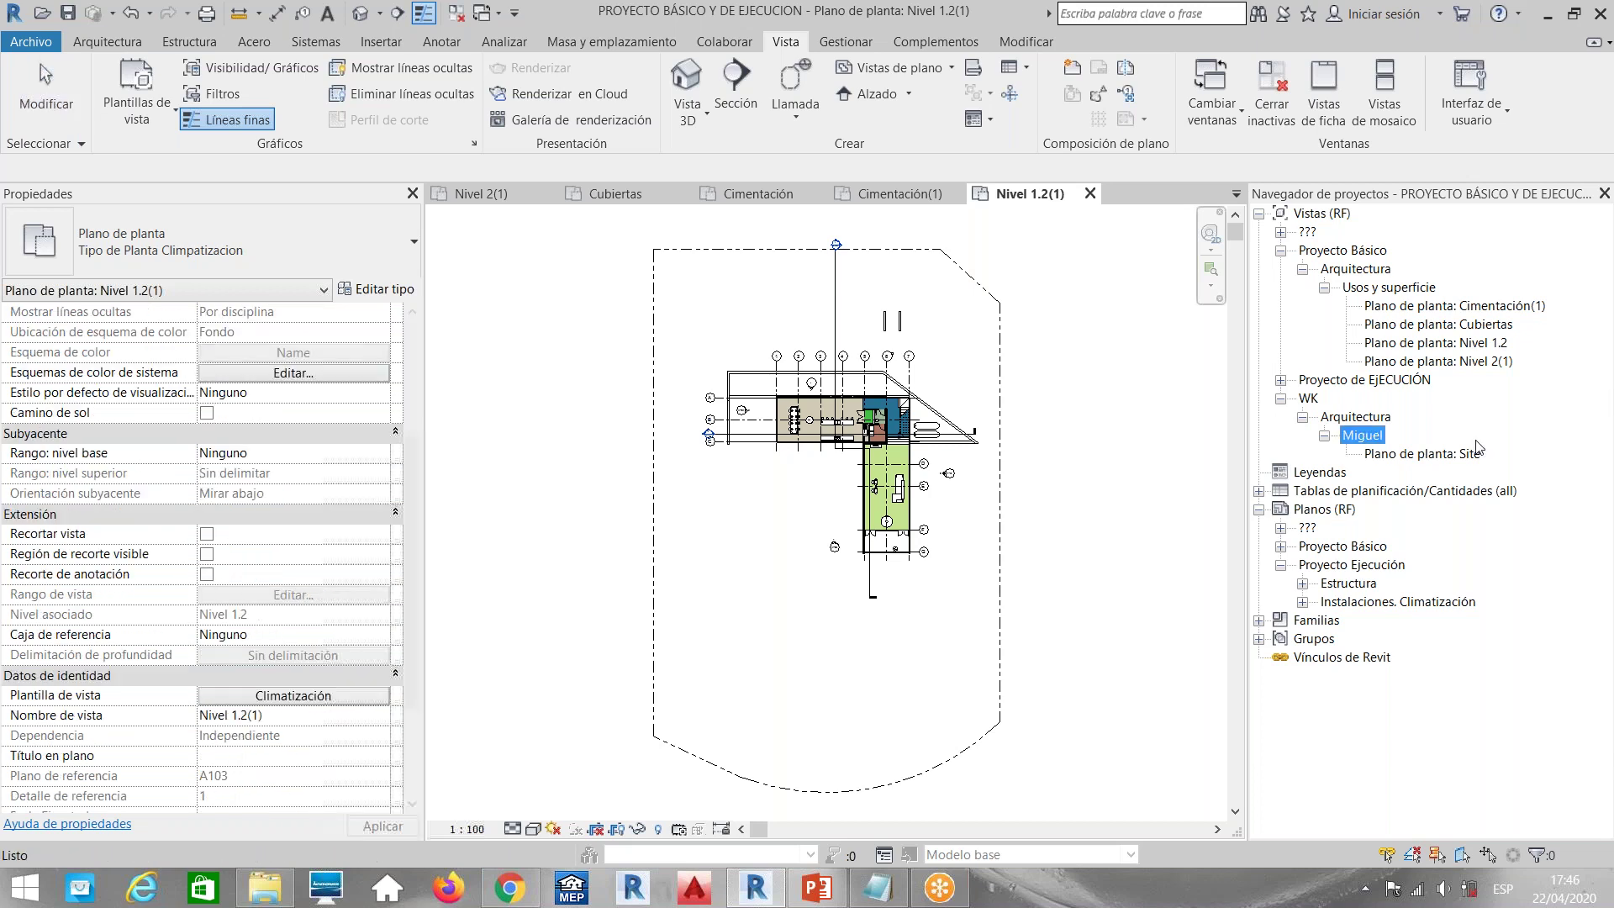
click(1436, 456)
drag(412, 637, 405, 715)
click(389, 716)
click(383, 716)
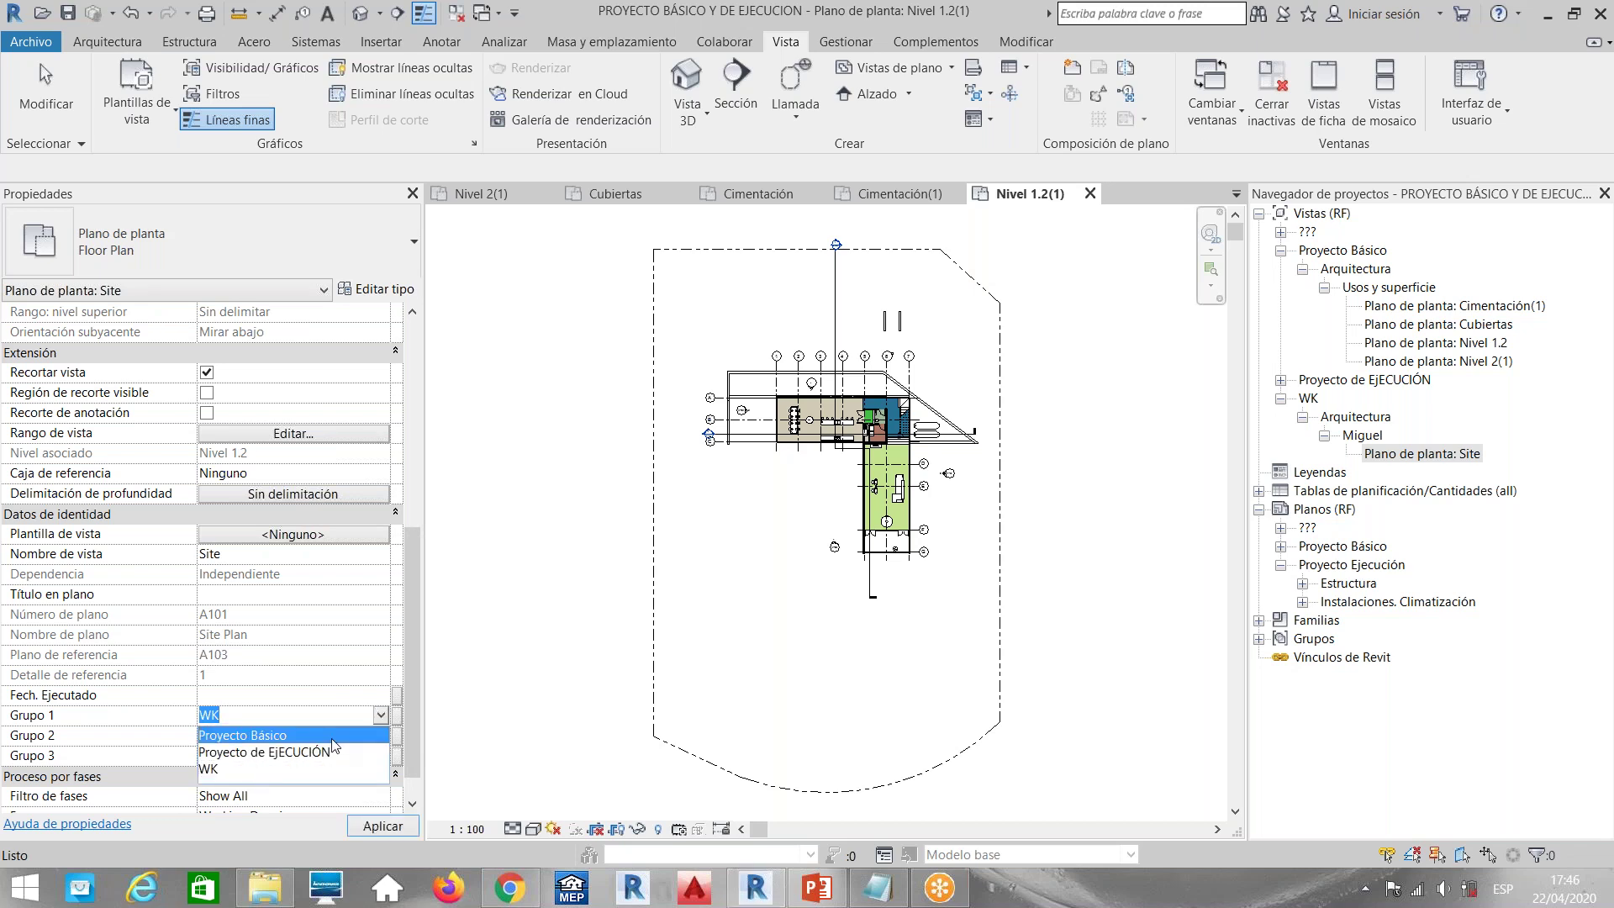
key(Tab)
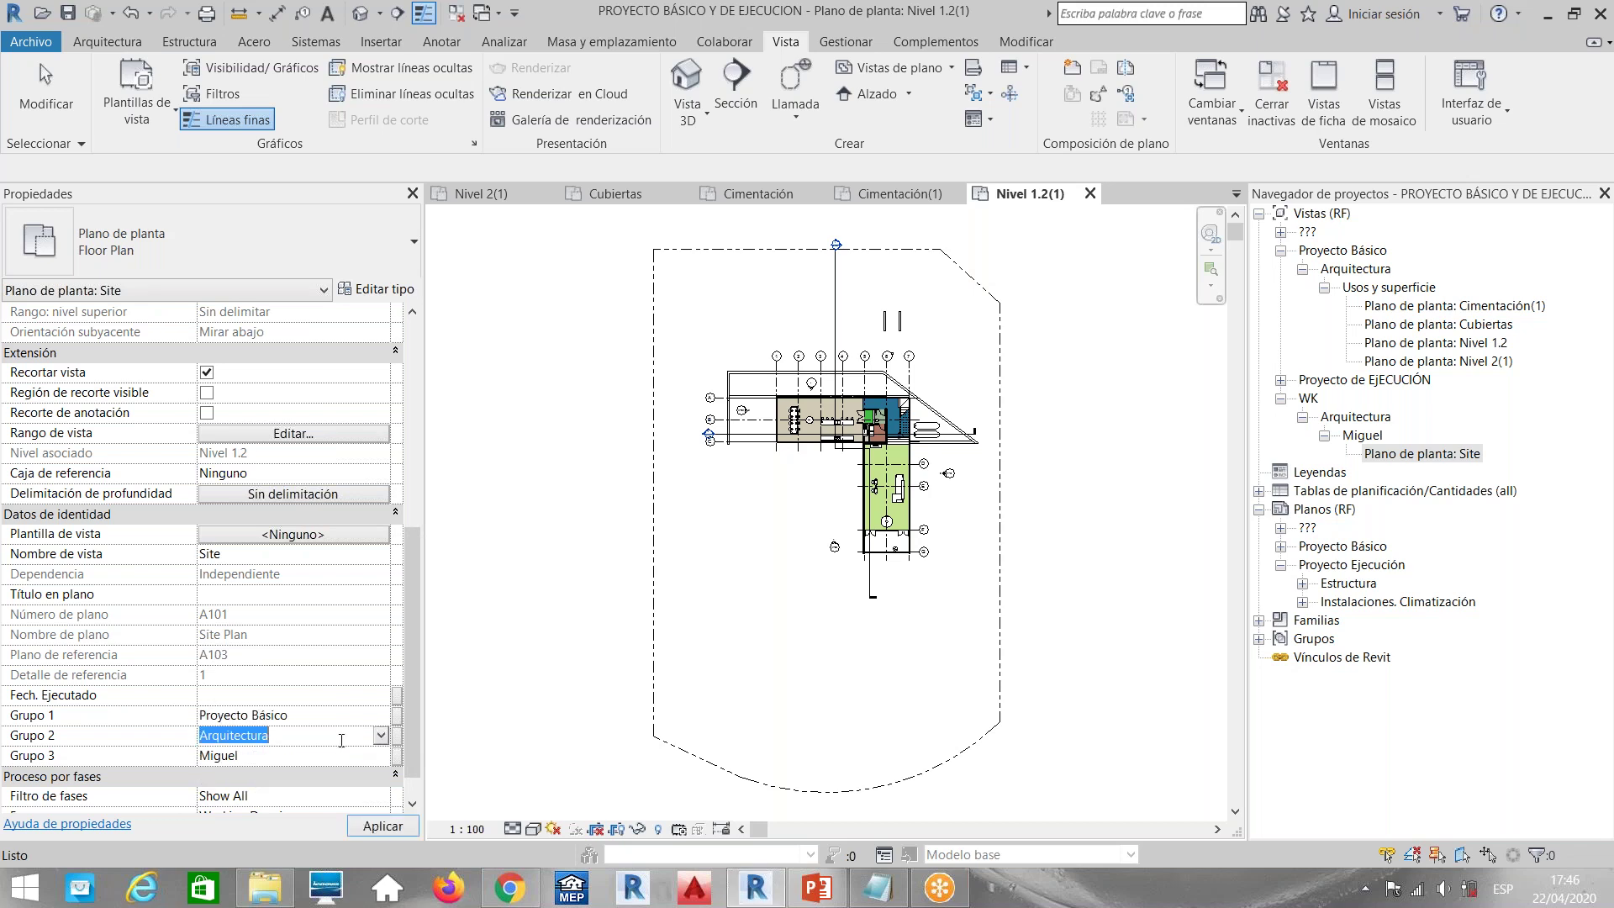
text(wk)
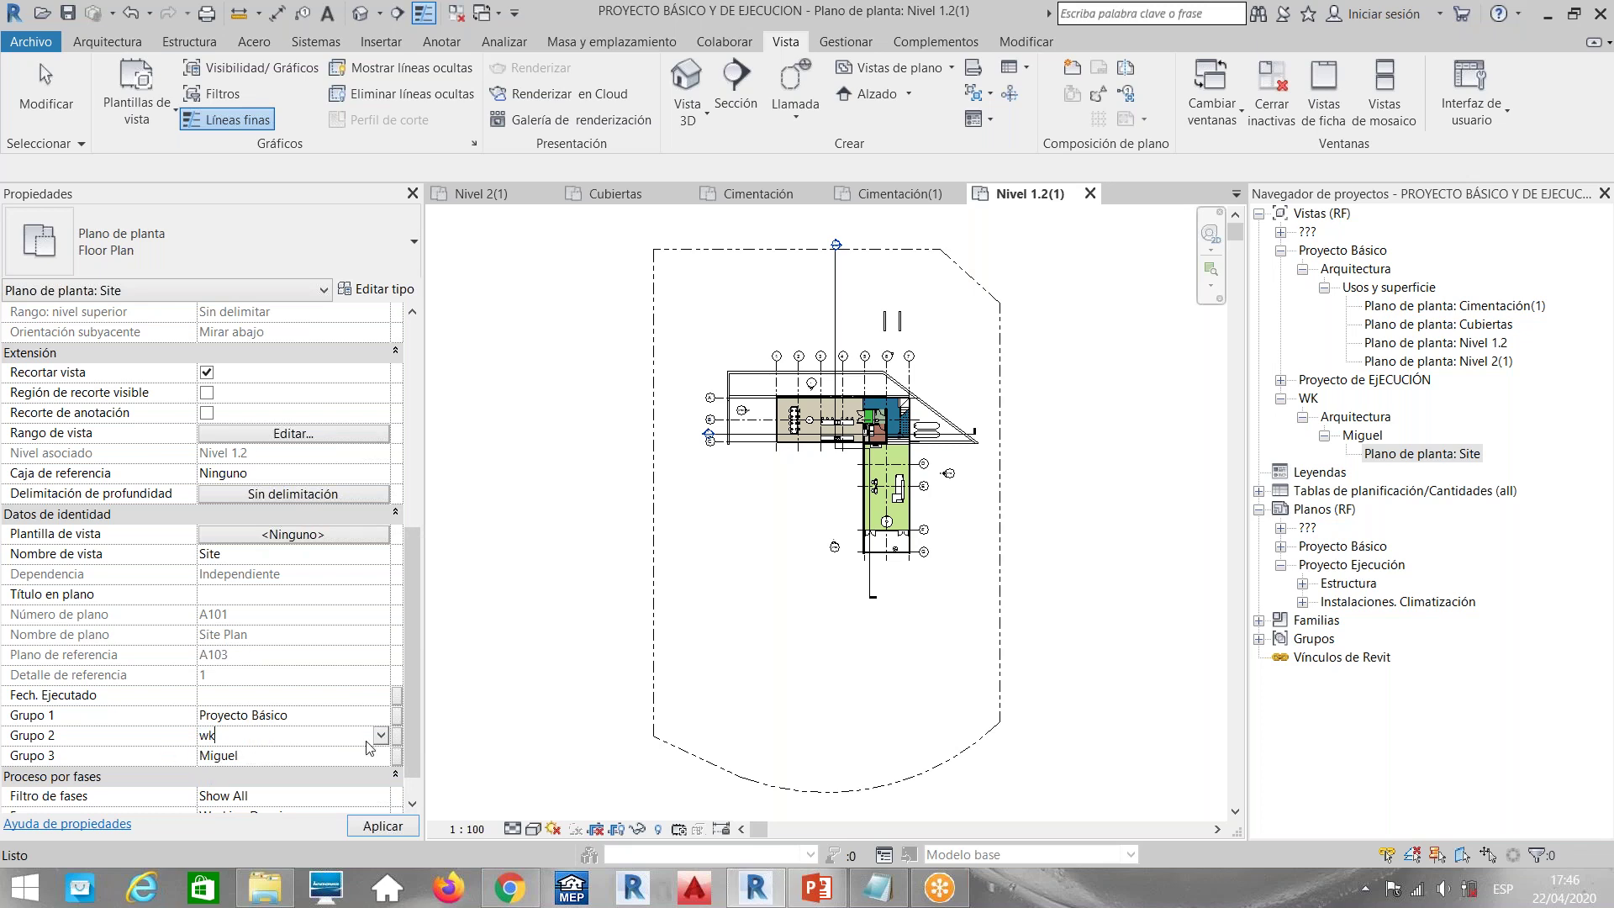
click(723, 602)
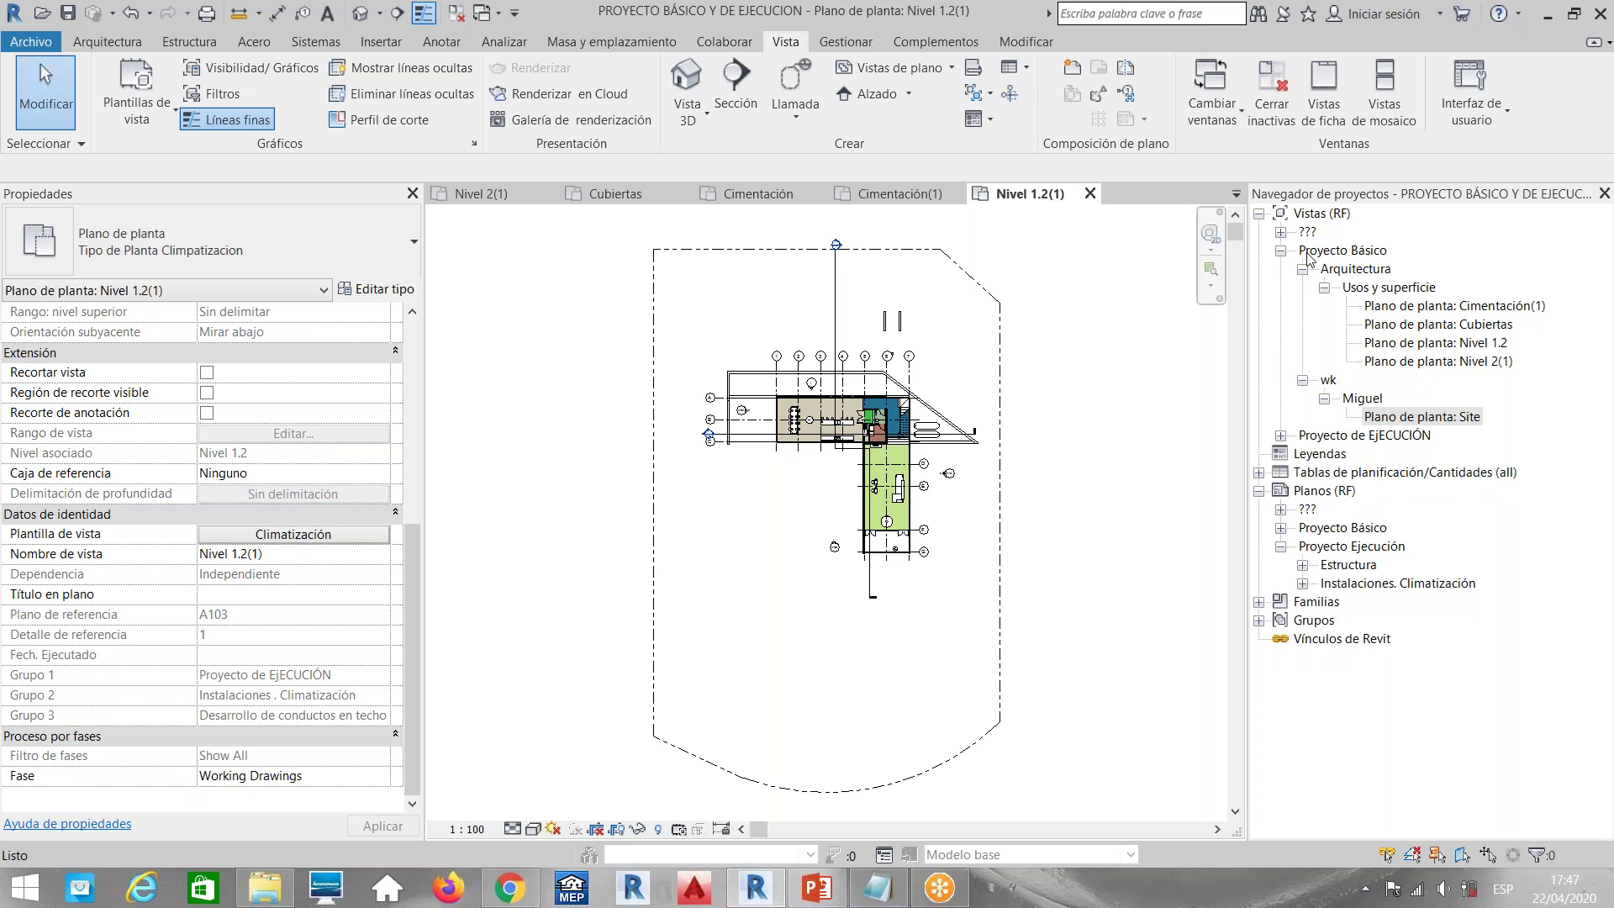
Duplicate the Site plan in the wk group with its details
click(1327, 384)
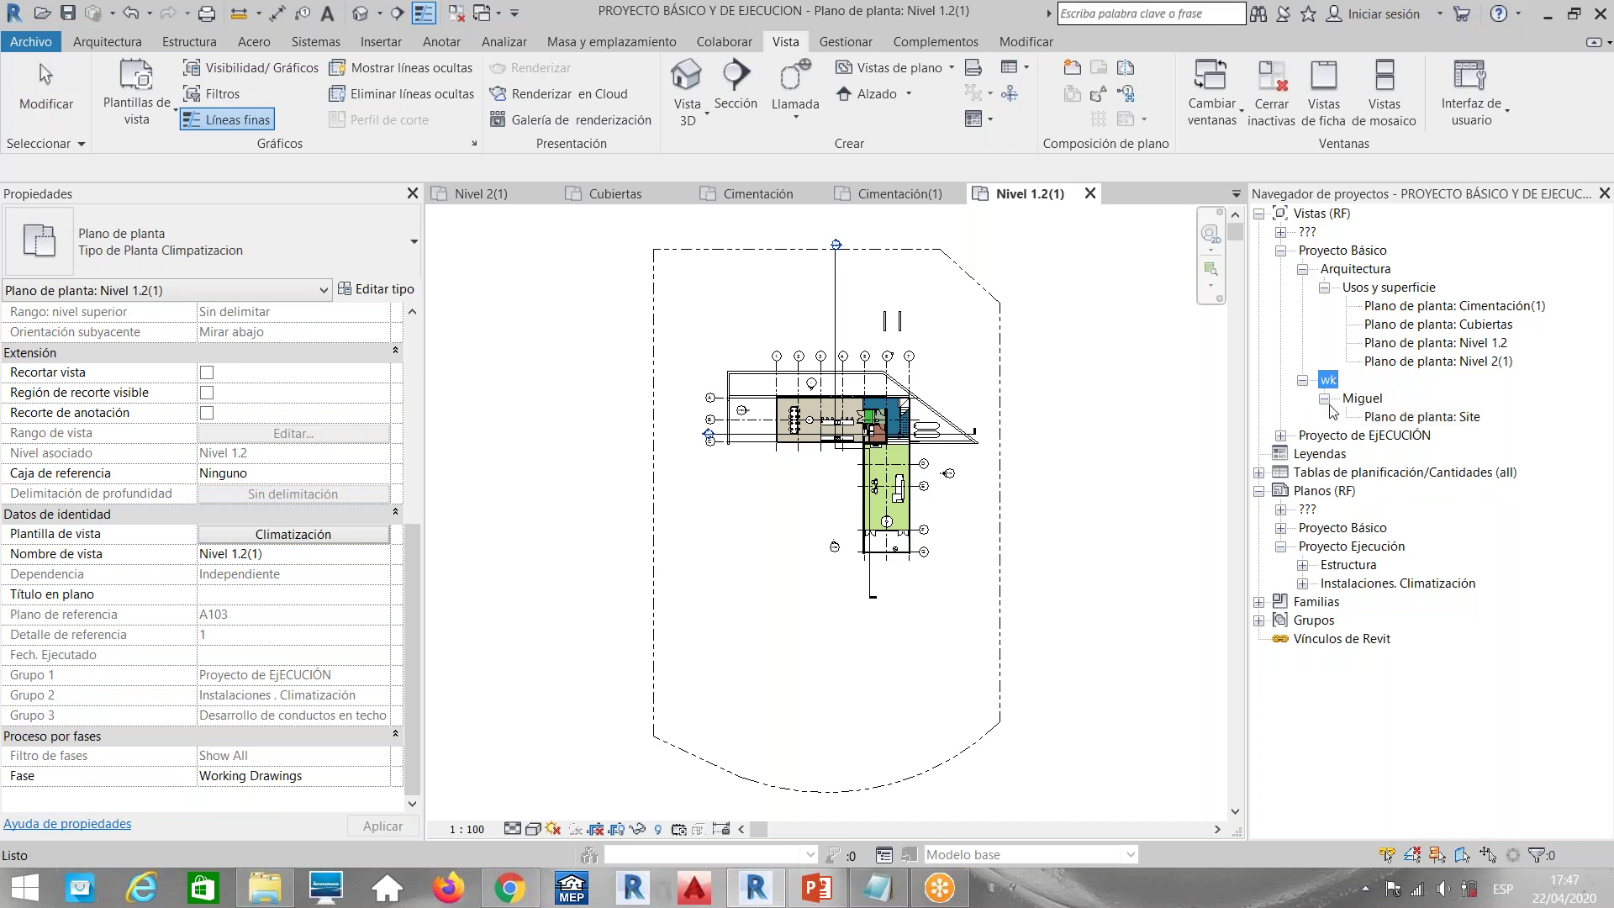
click(1449, 342)
click(1413, 417)
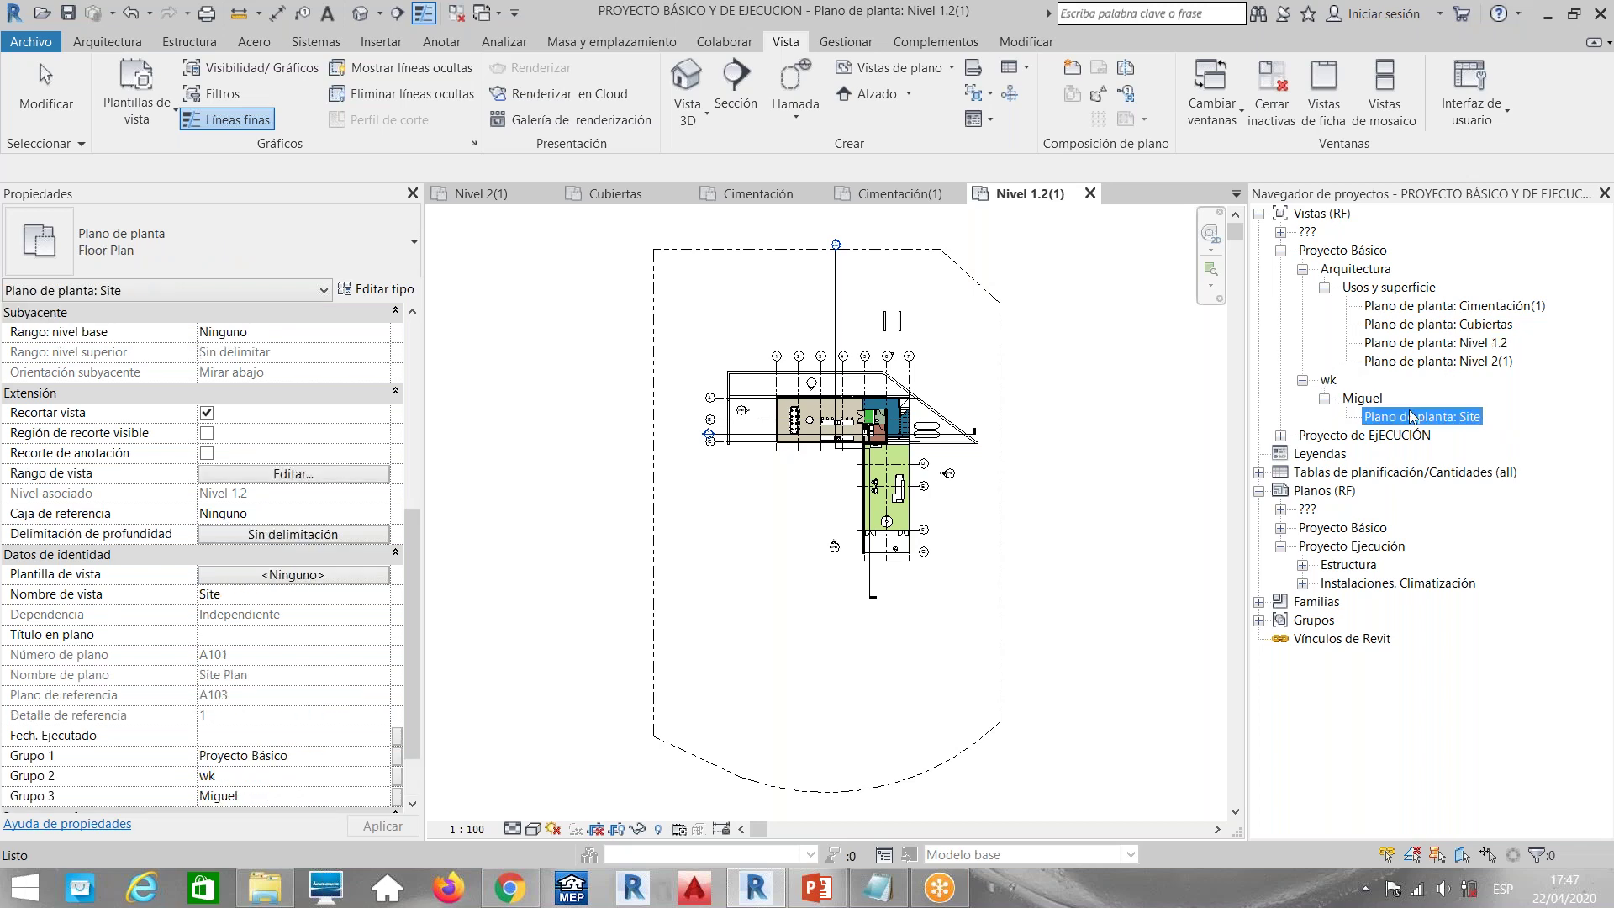
right_click(1412, 417)
mouse_move(1341, 558)
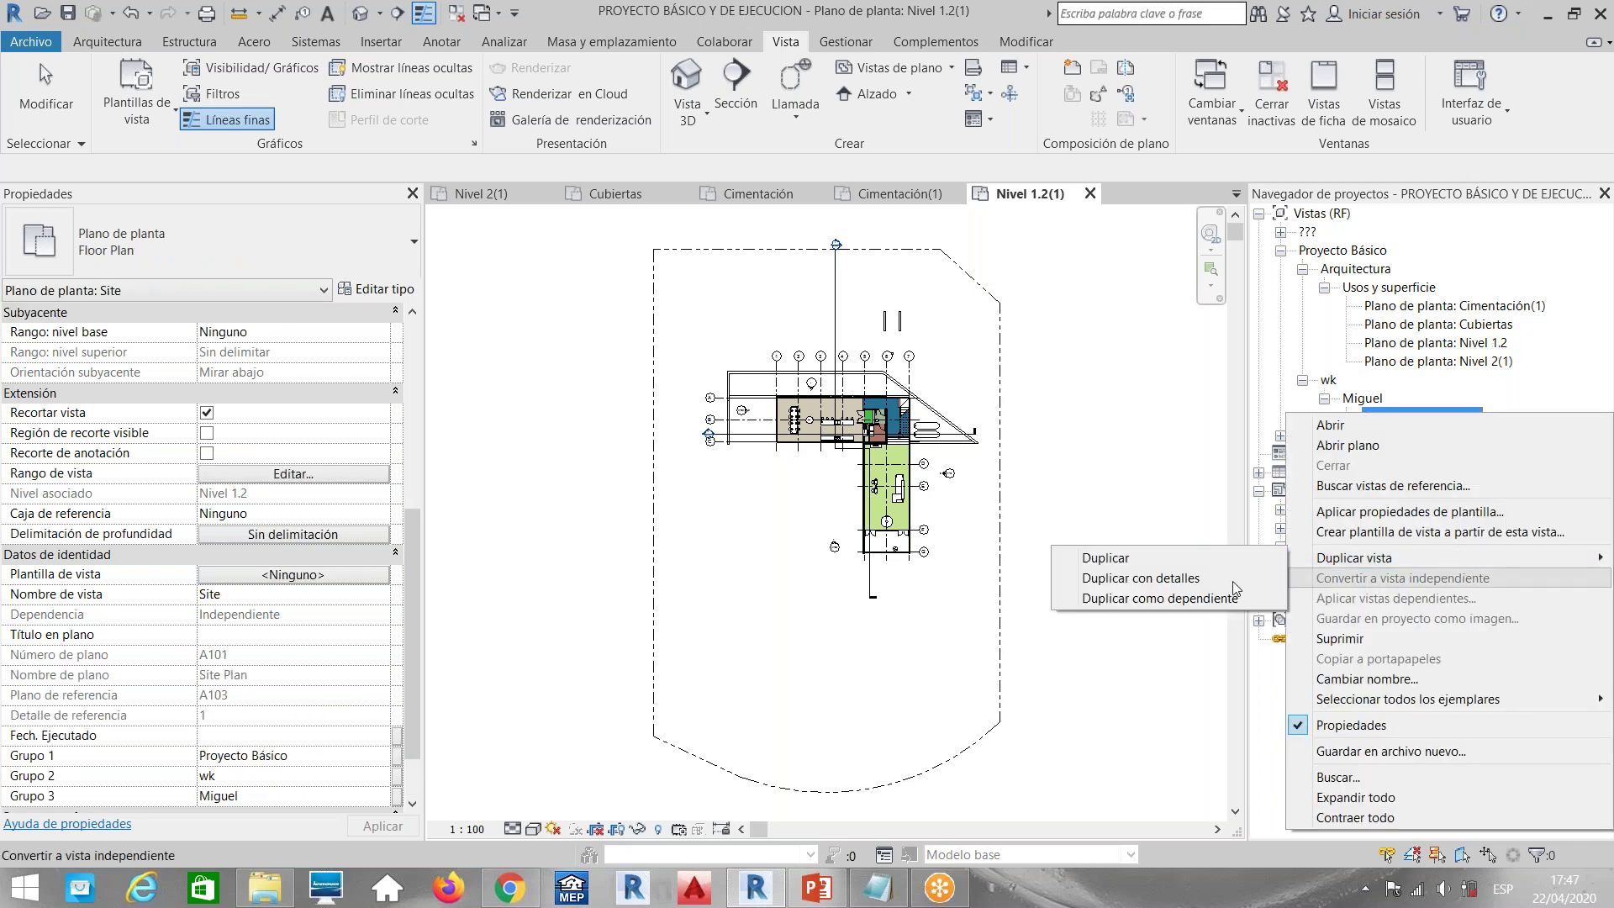
click(1122, 583)
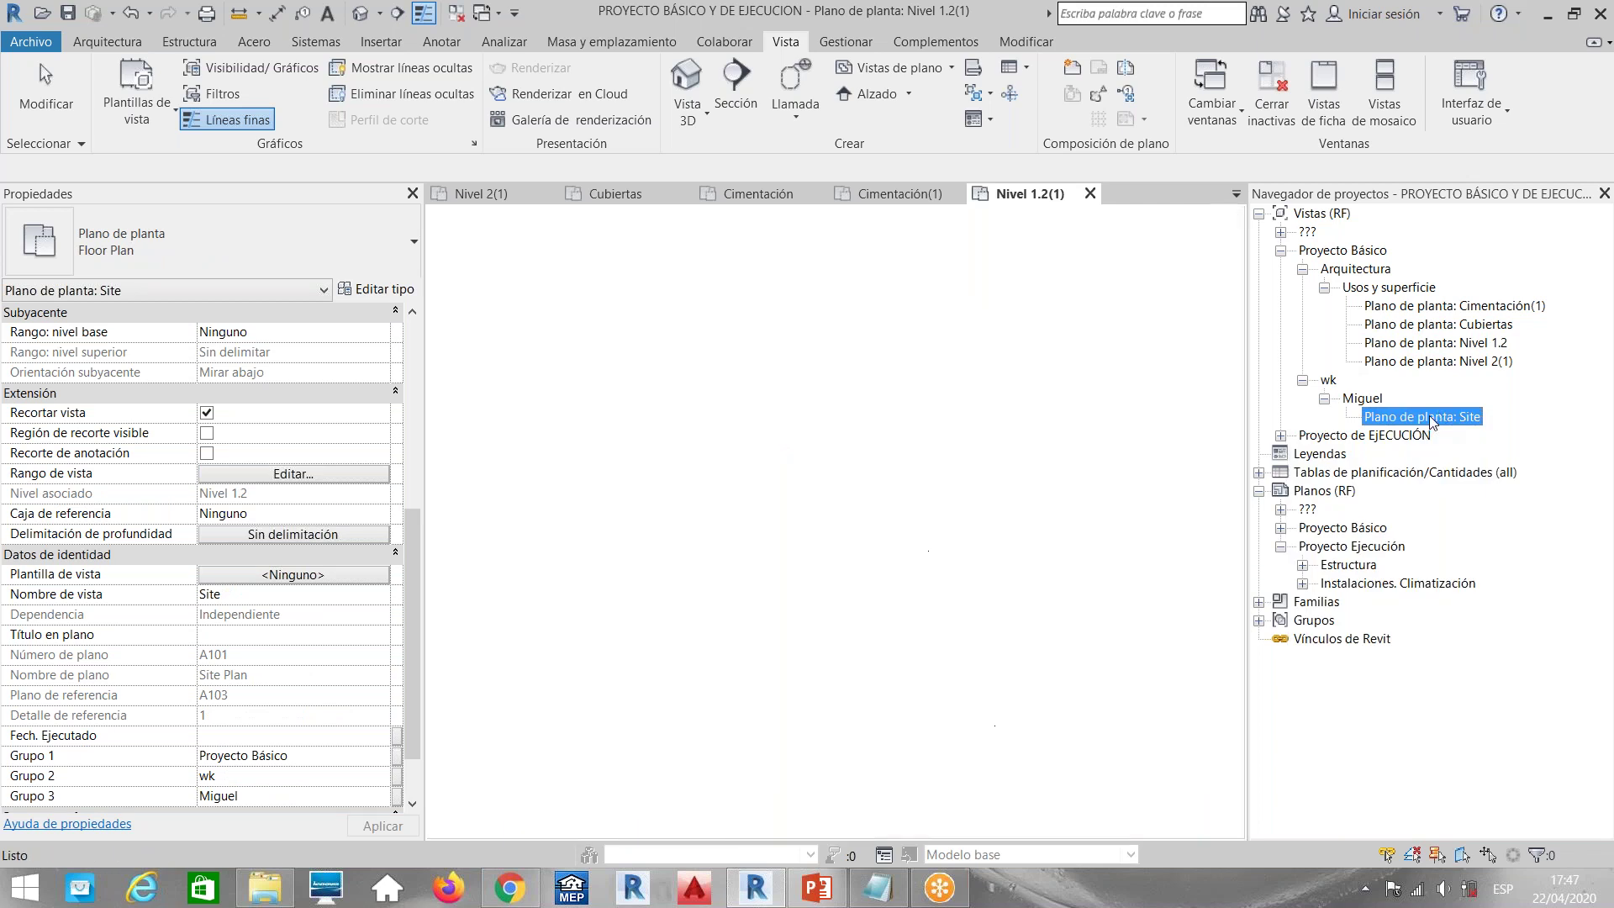
Set Grupo 3 of the duplicated Site plan to a second team member's first name
click(269, 714)
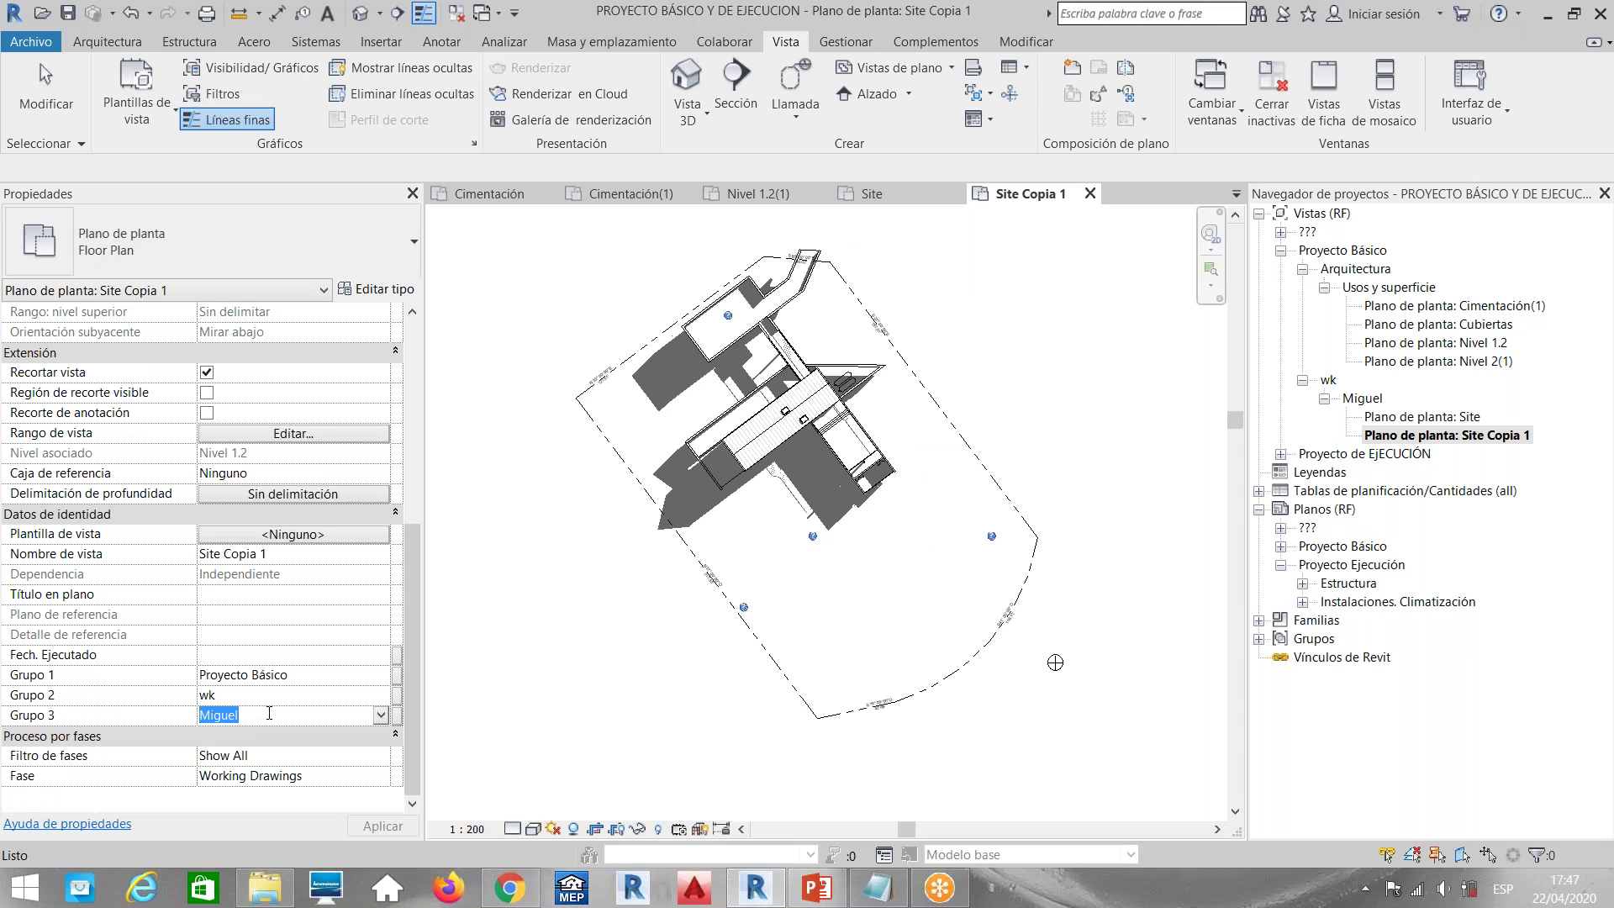
text(Juan)
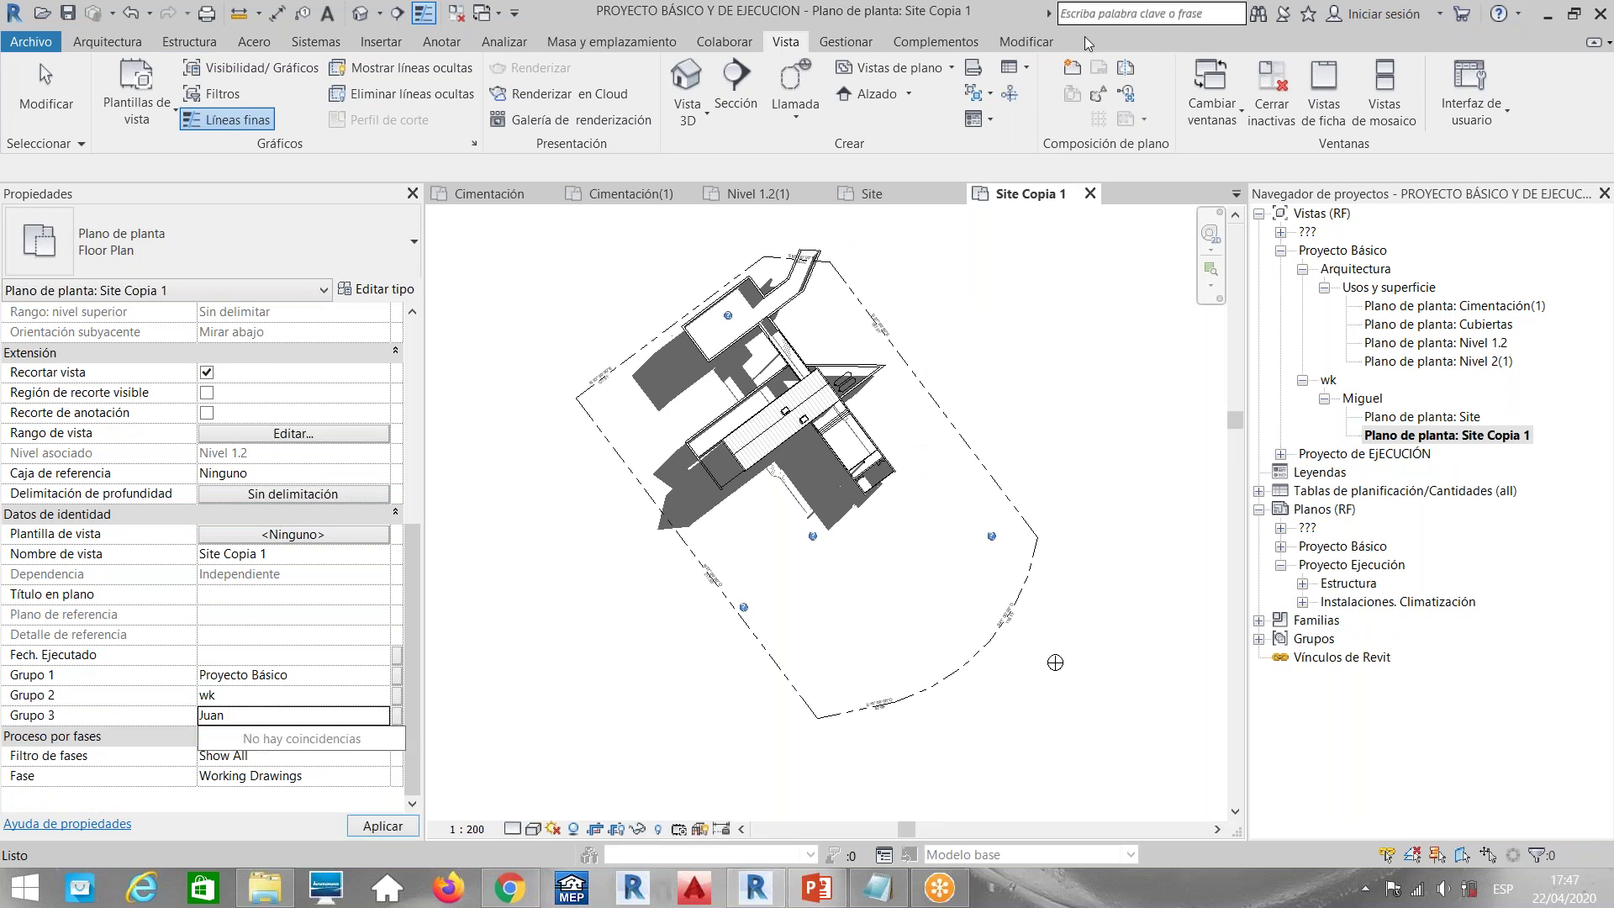
key(Return)
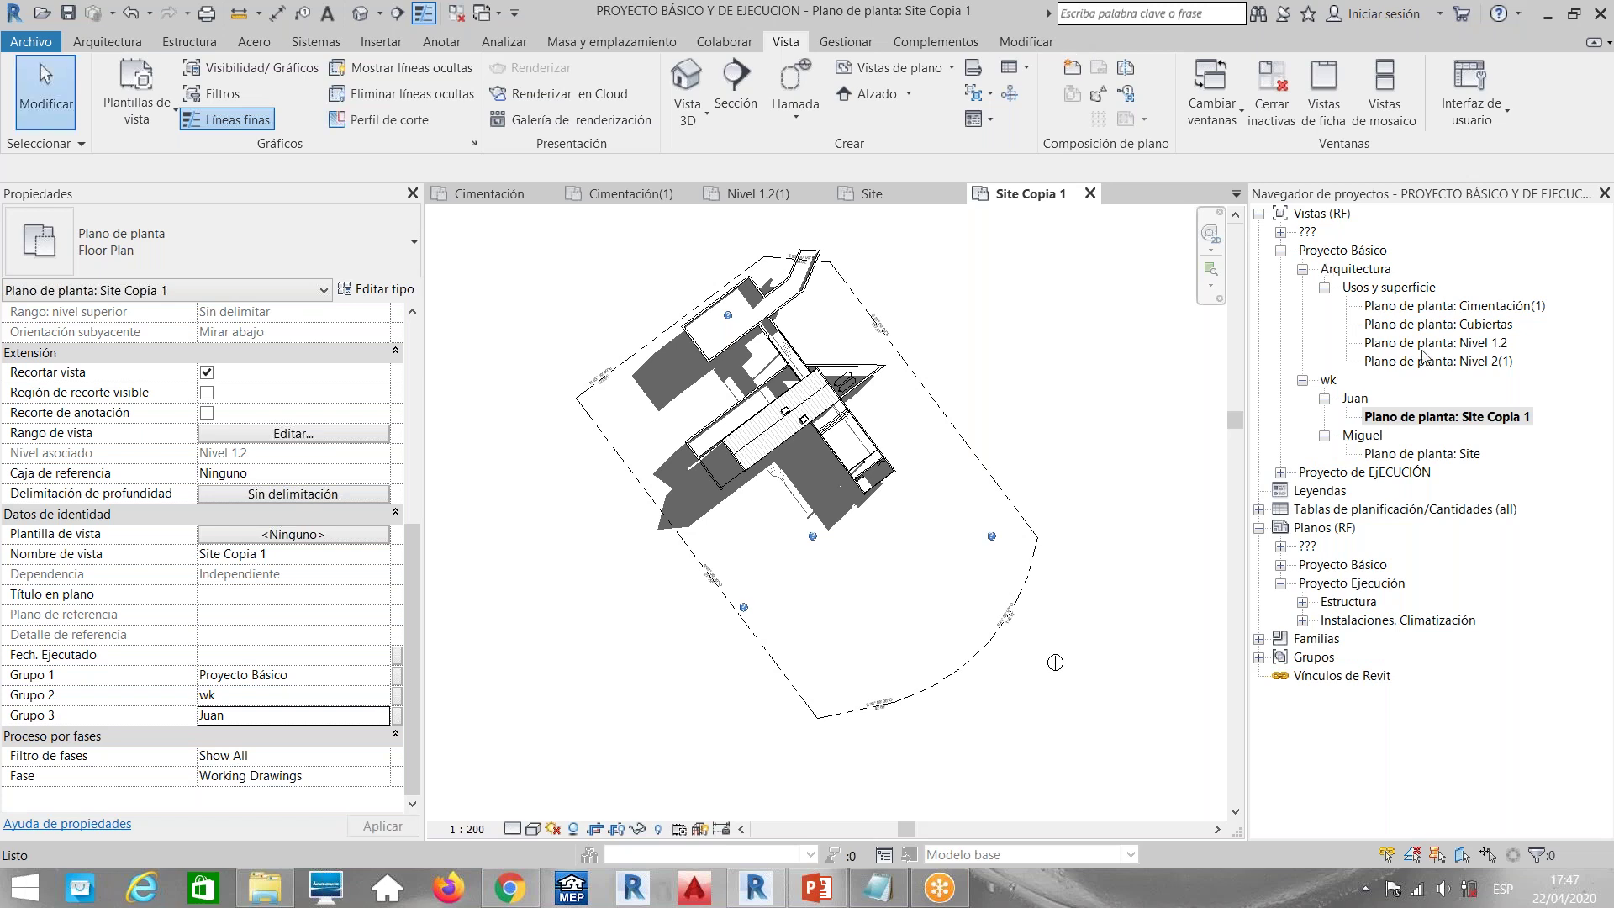
click(1387, 452)
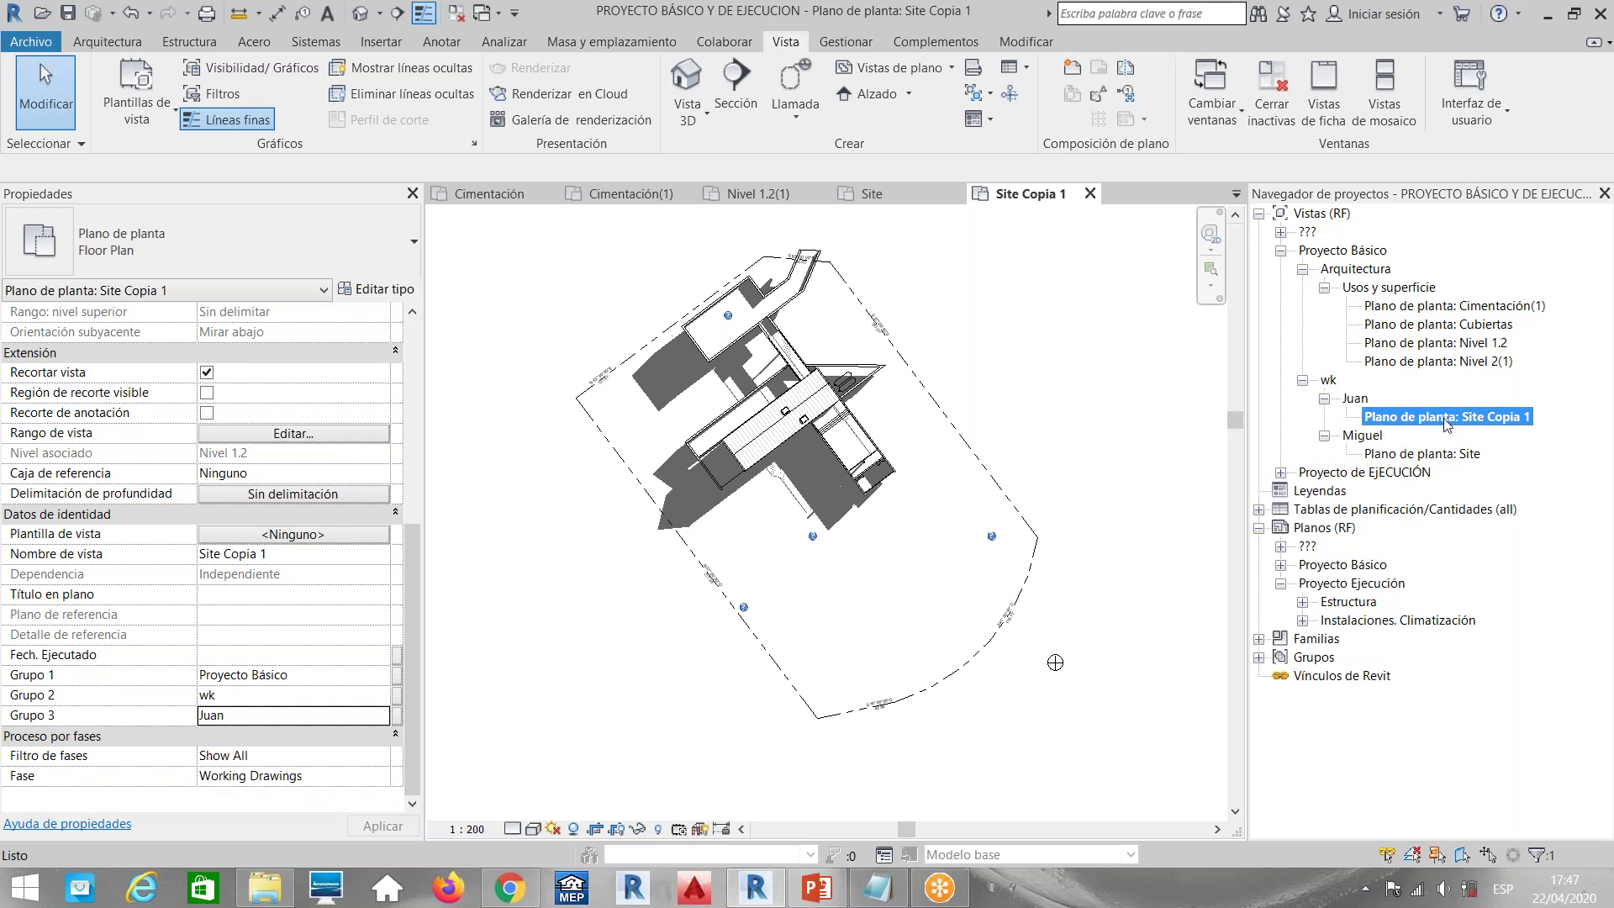
click(1421, 454)
click(1406, 417)
Start a new floor plan view for Nivel 2, allowing existing views to be duplicated
click(908, 76)
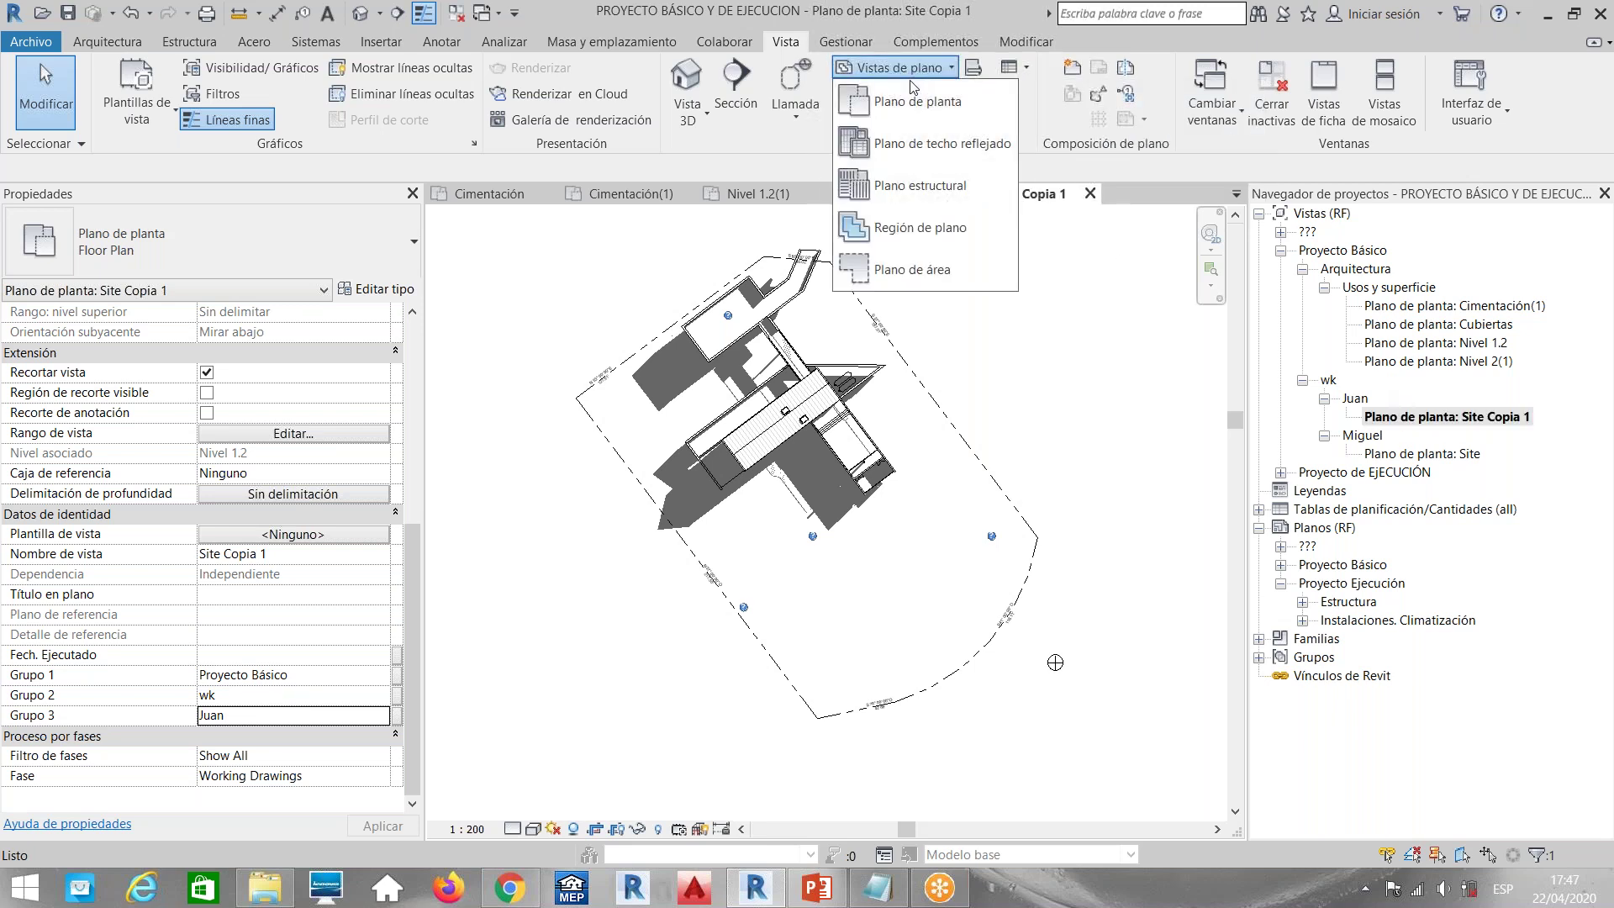
click(891, 99)
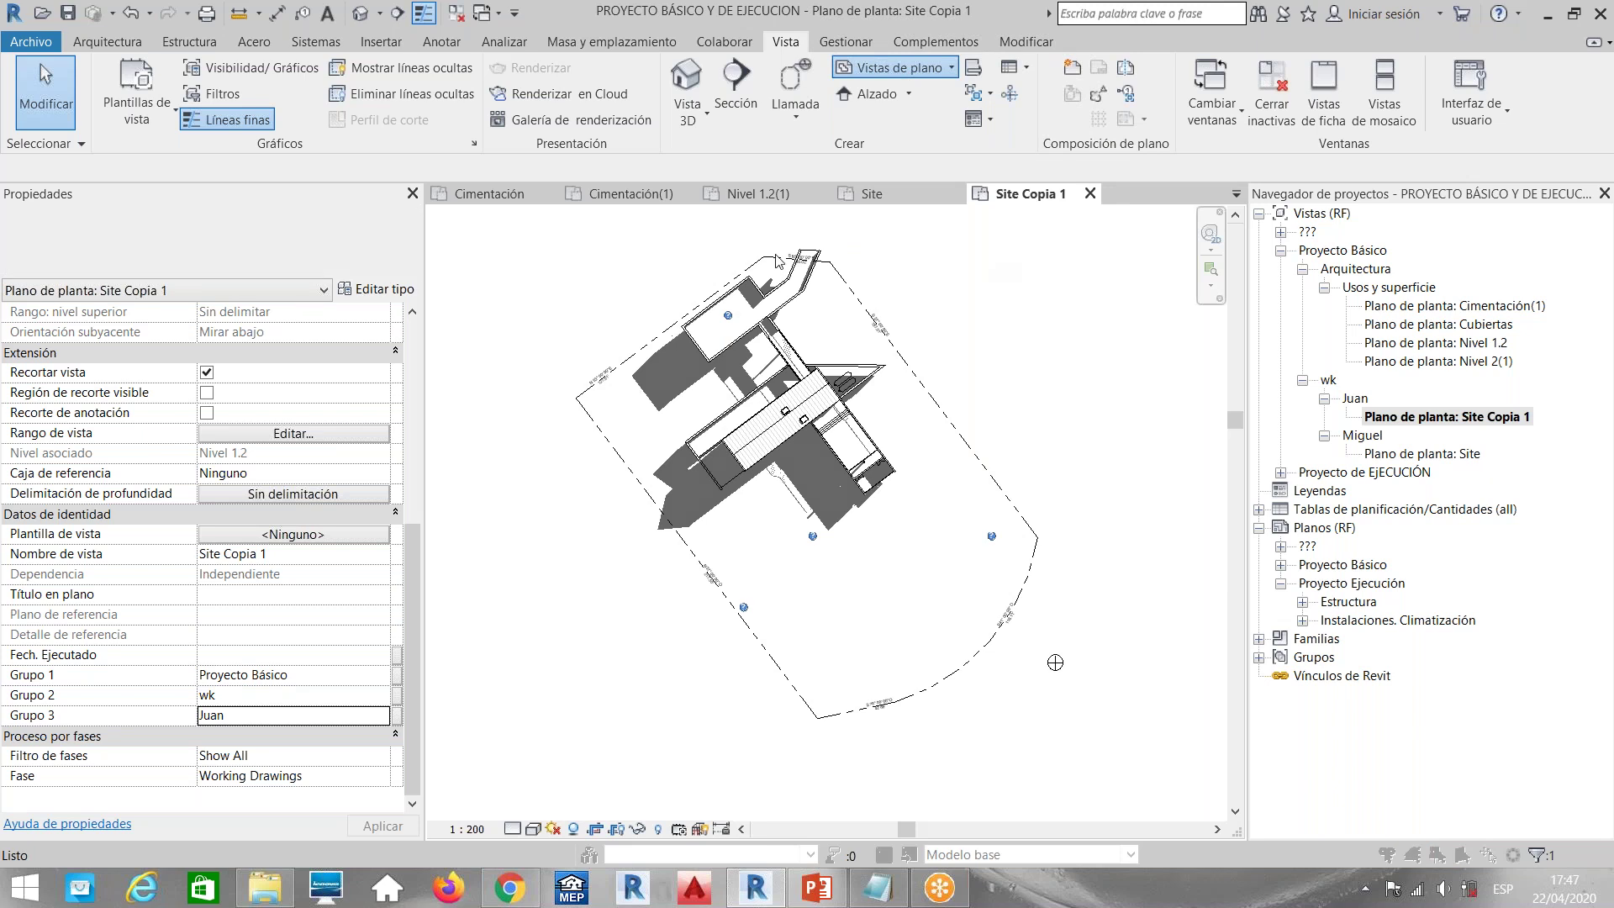
click(1009, 270)
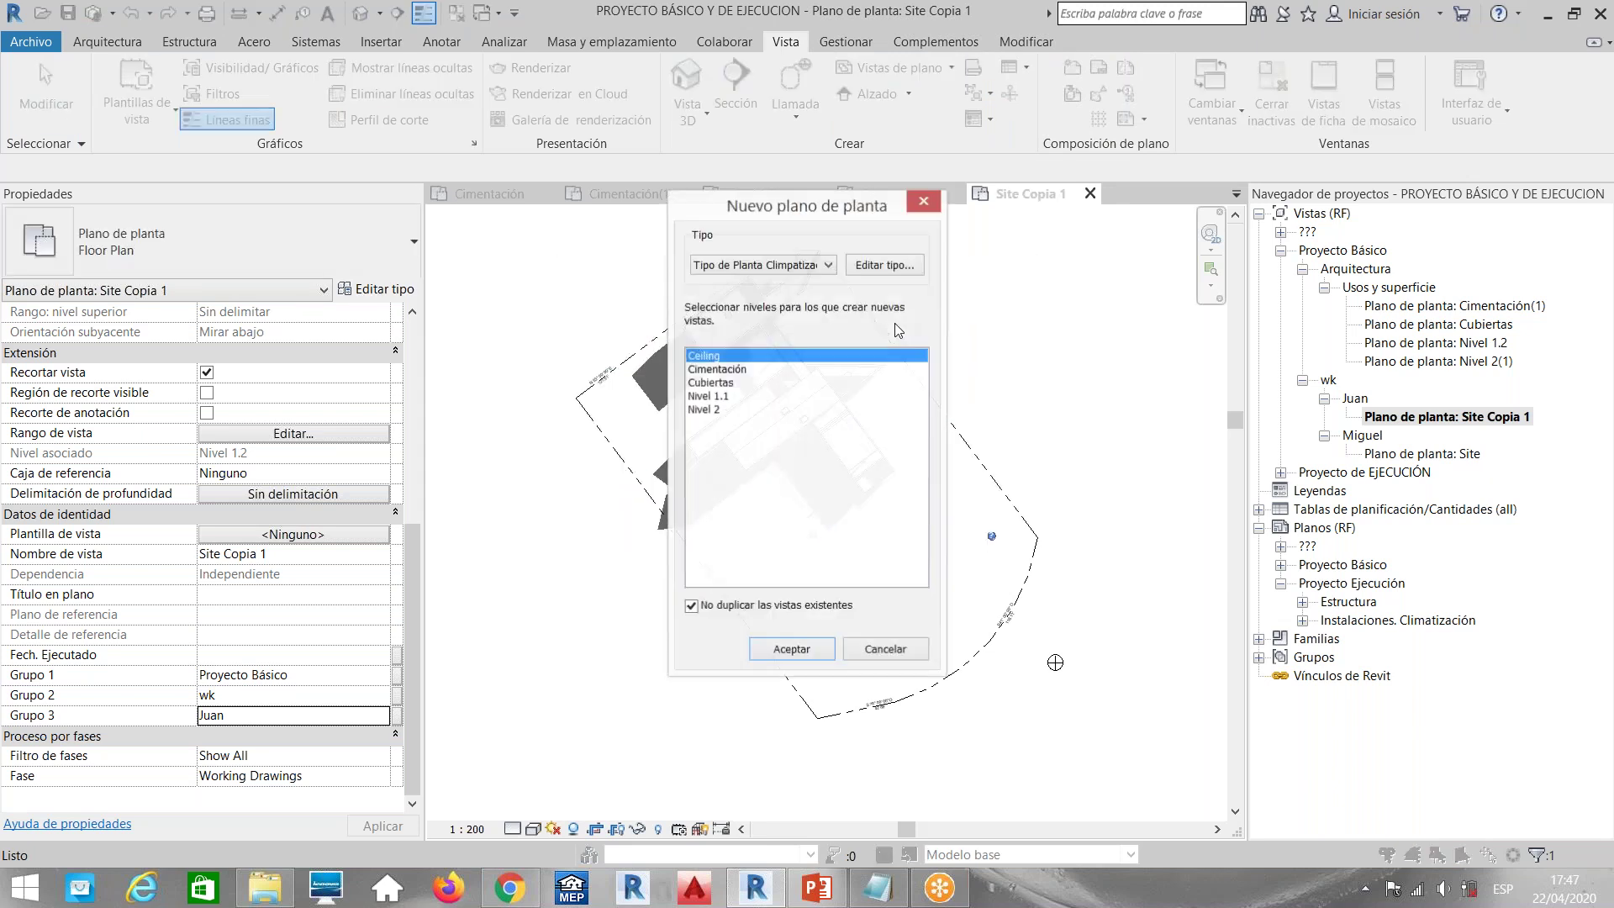
click(825, 268)
click(797, 310)
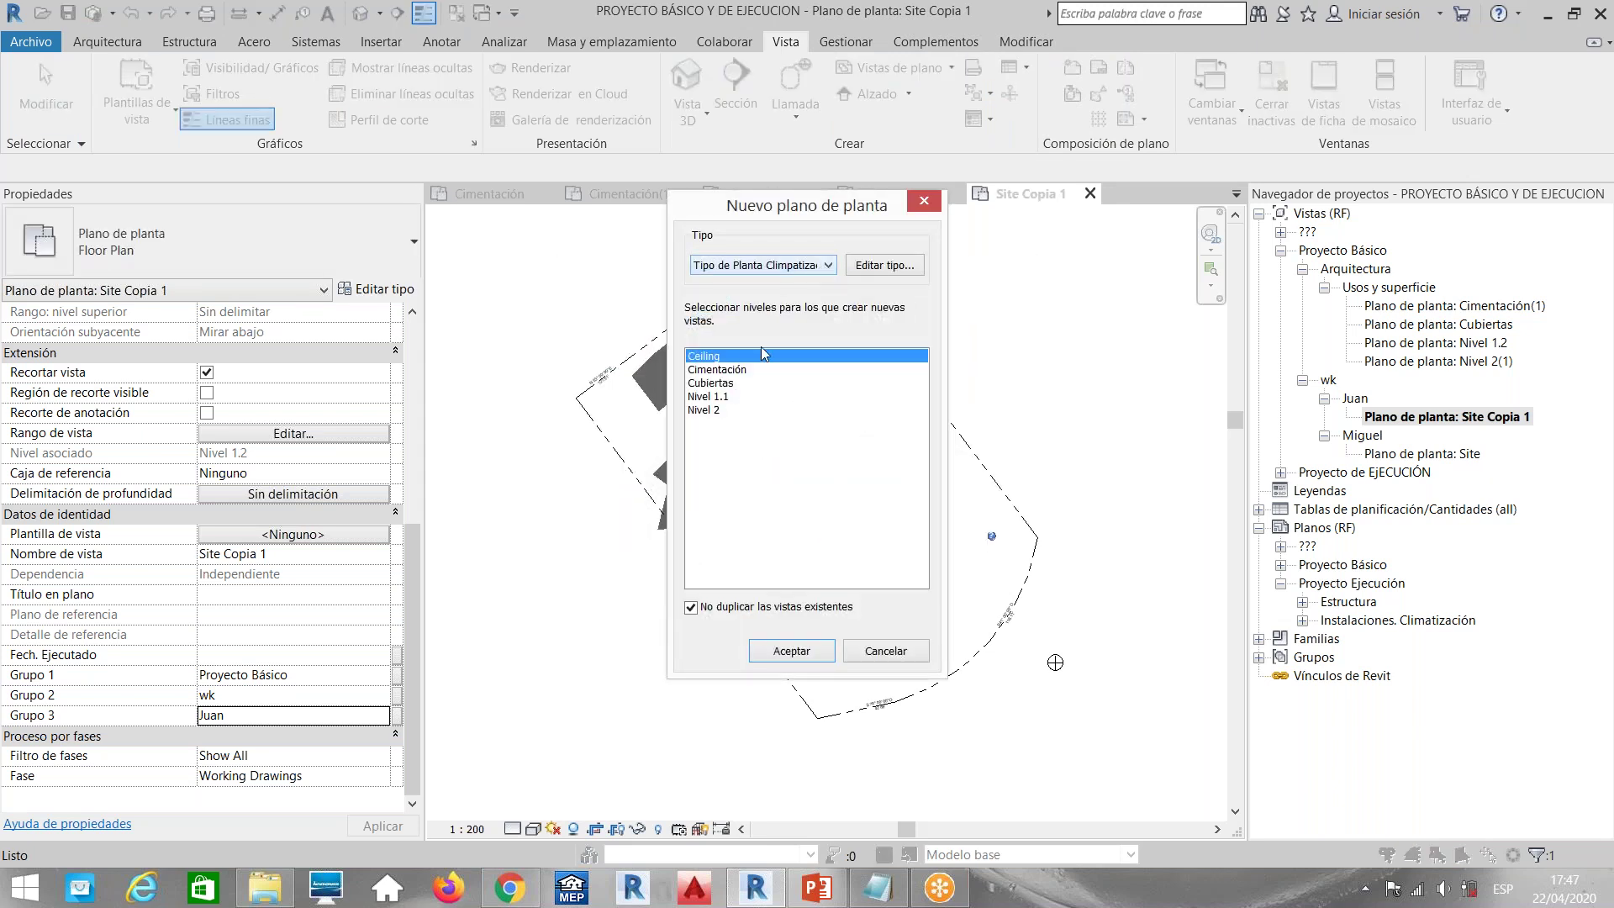
click(691, 607)
click(710, 425)
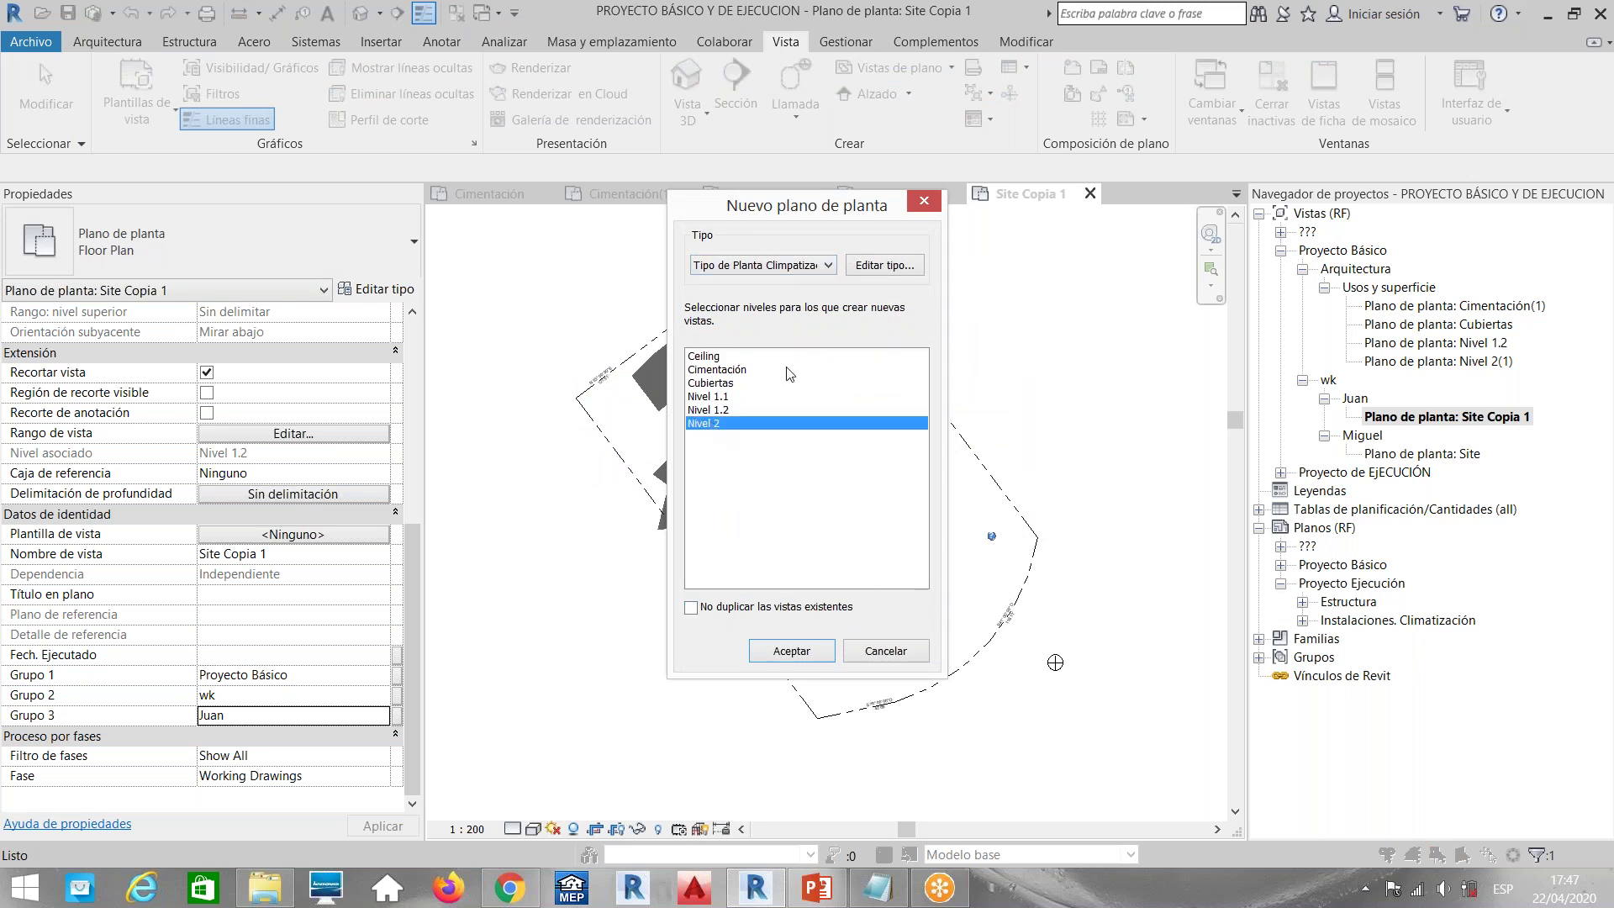
Duplicate the Tipo de Planta Climpatizacion floor plan type, naming it wk_ plus the second team member's first name
click(882, 271)
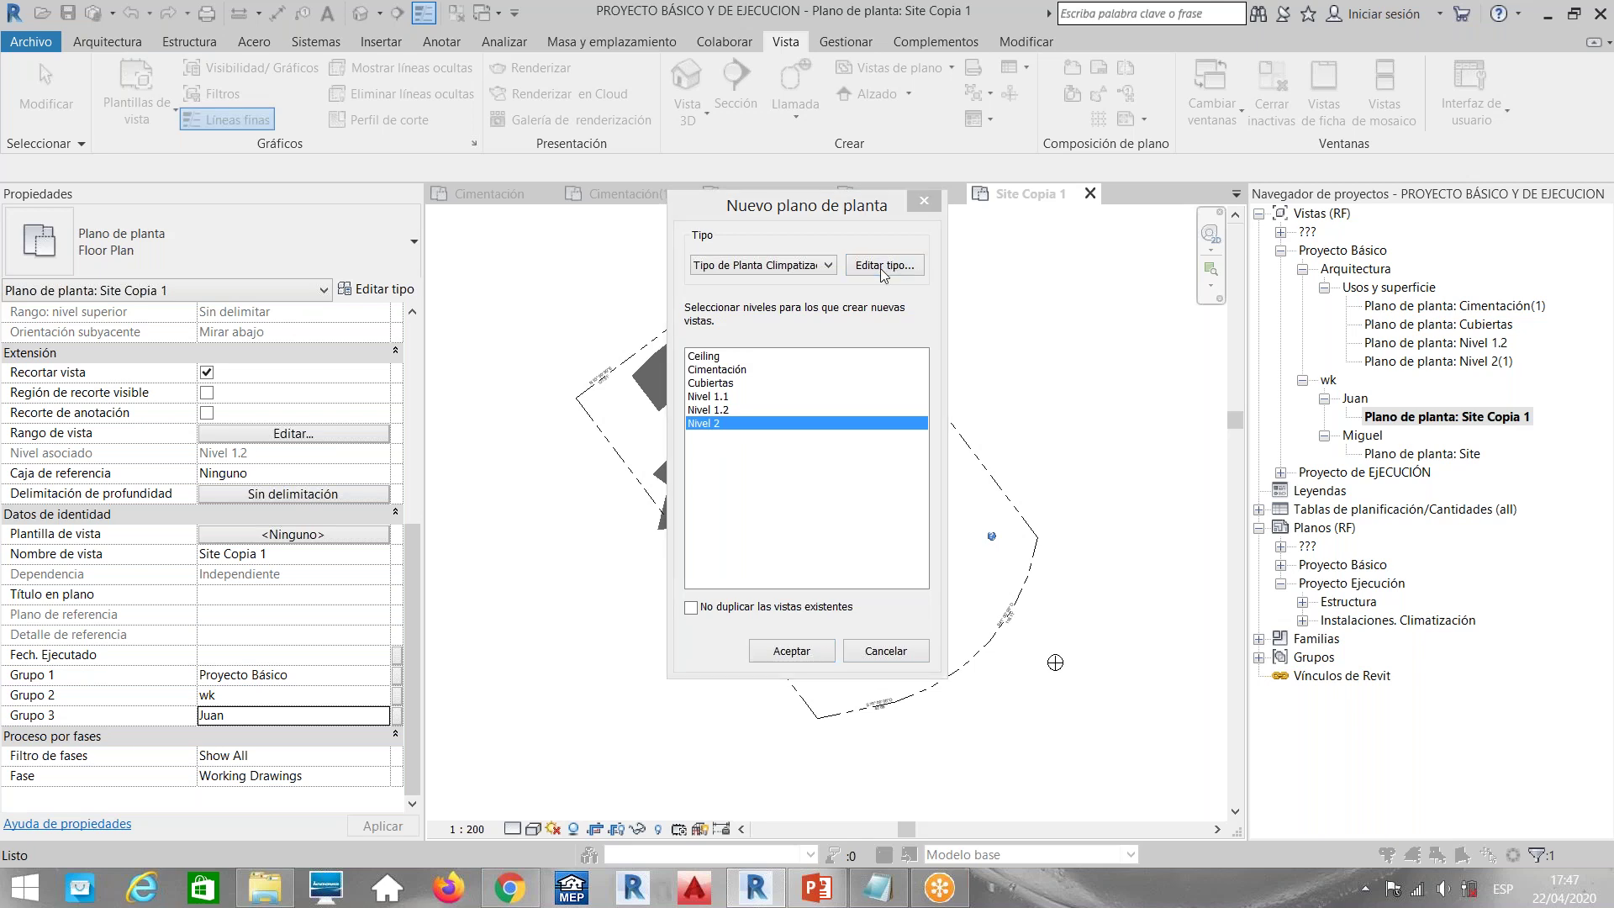
click(1042, 247)
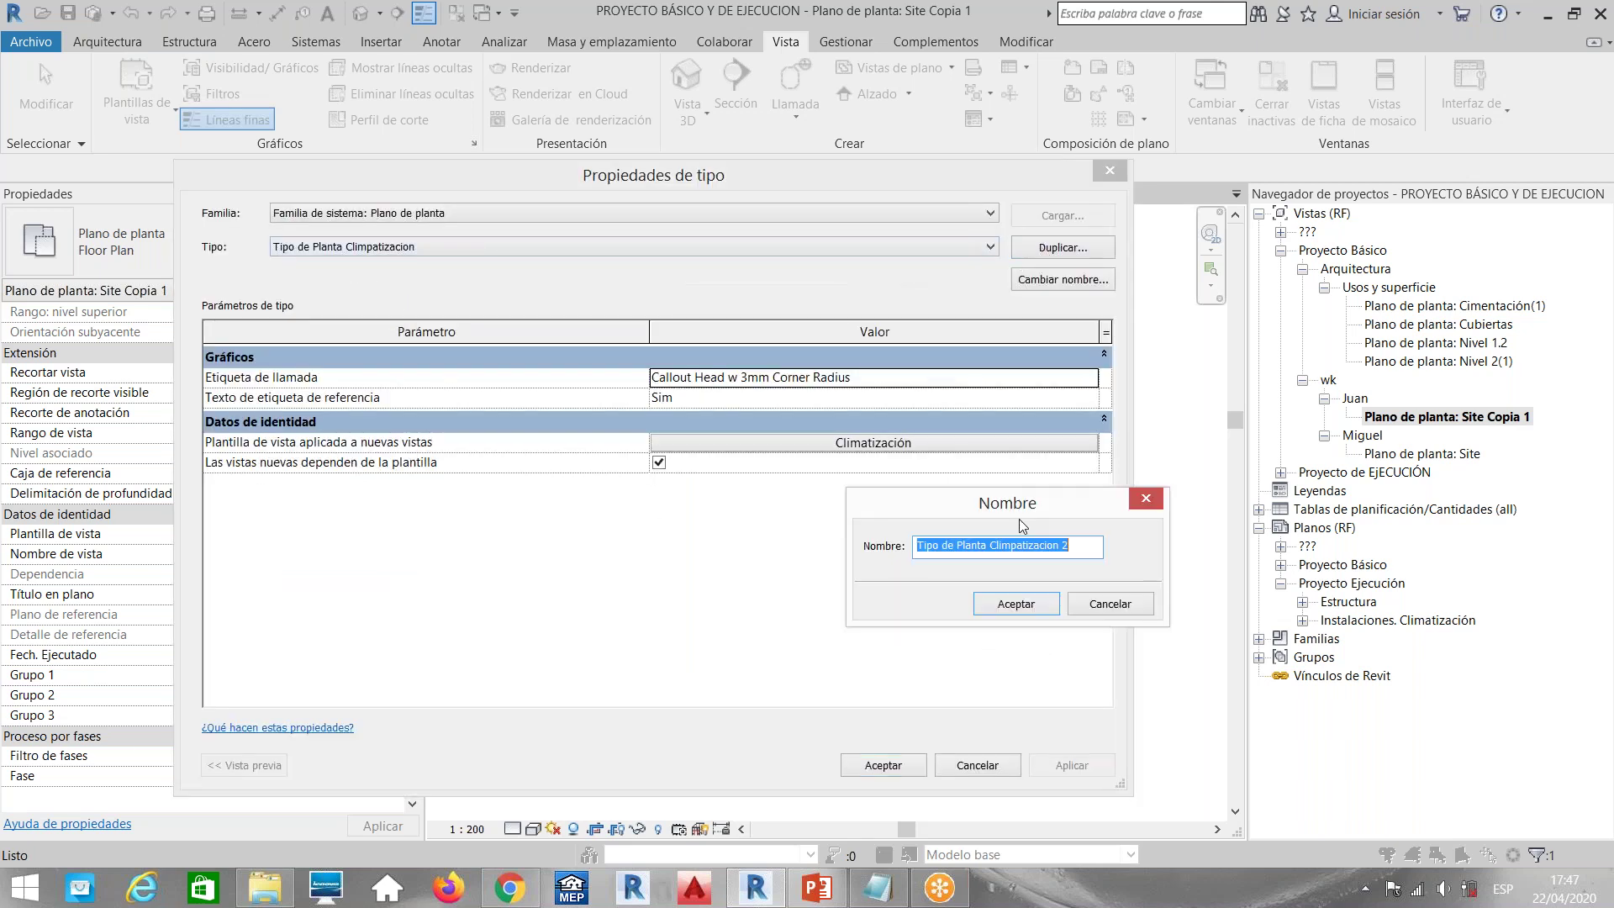
text(wk_Juan)
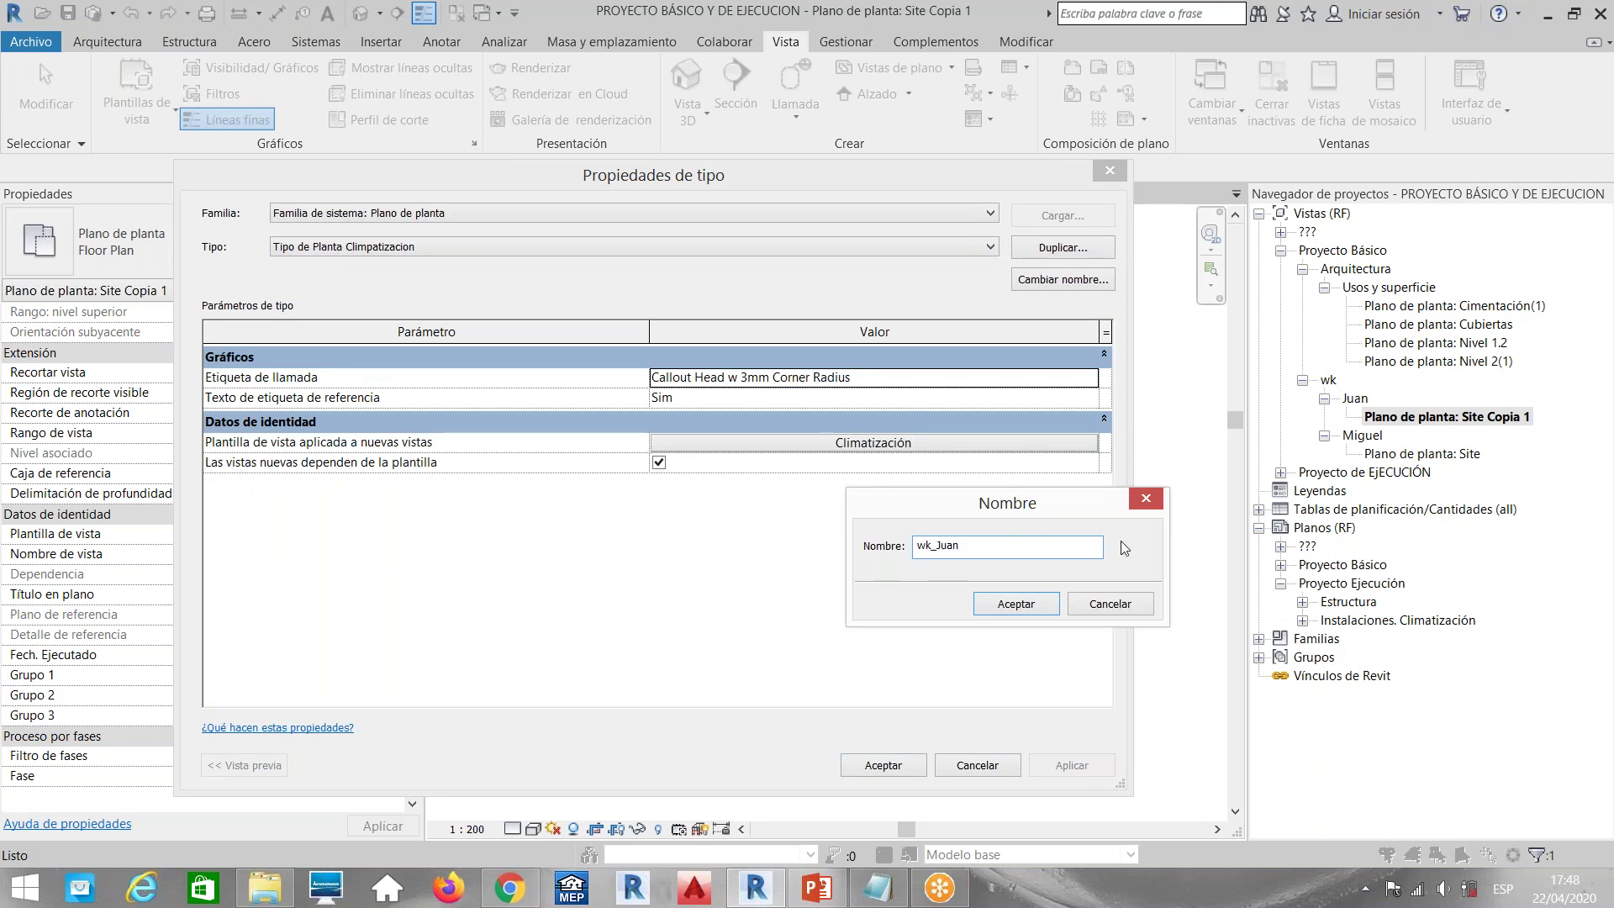
click(1019, 607)
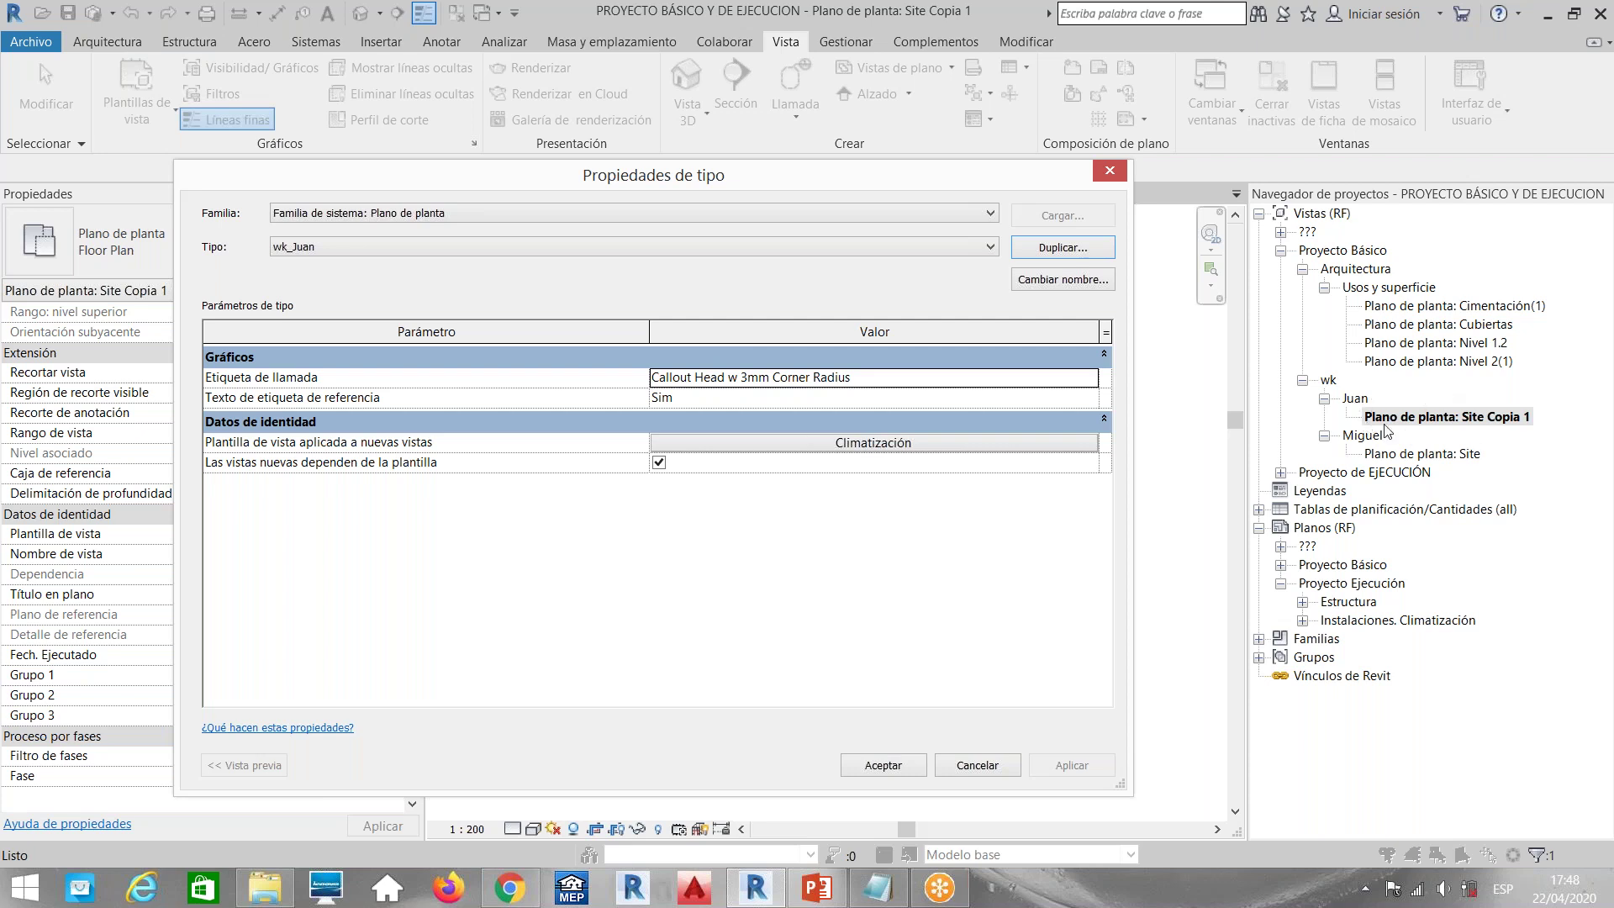
Duplicate the Climatización view template, naming it wk_ plus the team member's first name and _Arquitectura
click(823, 444)
click(822, 443)
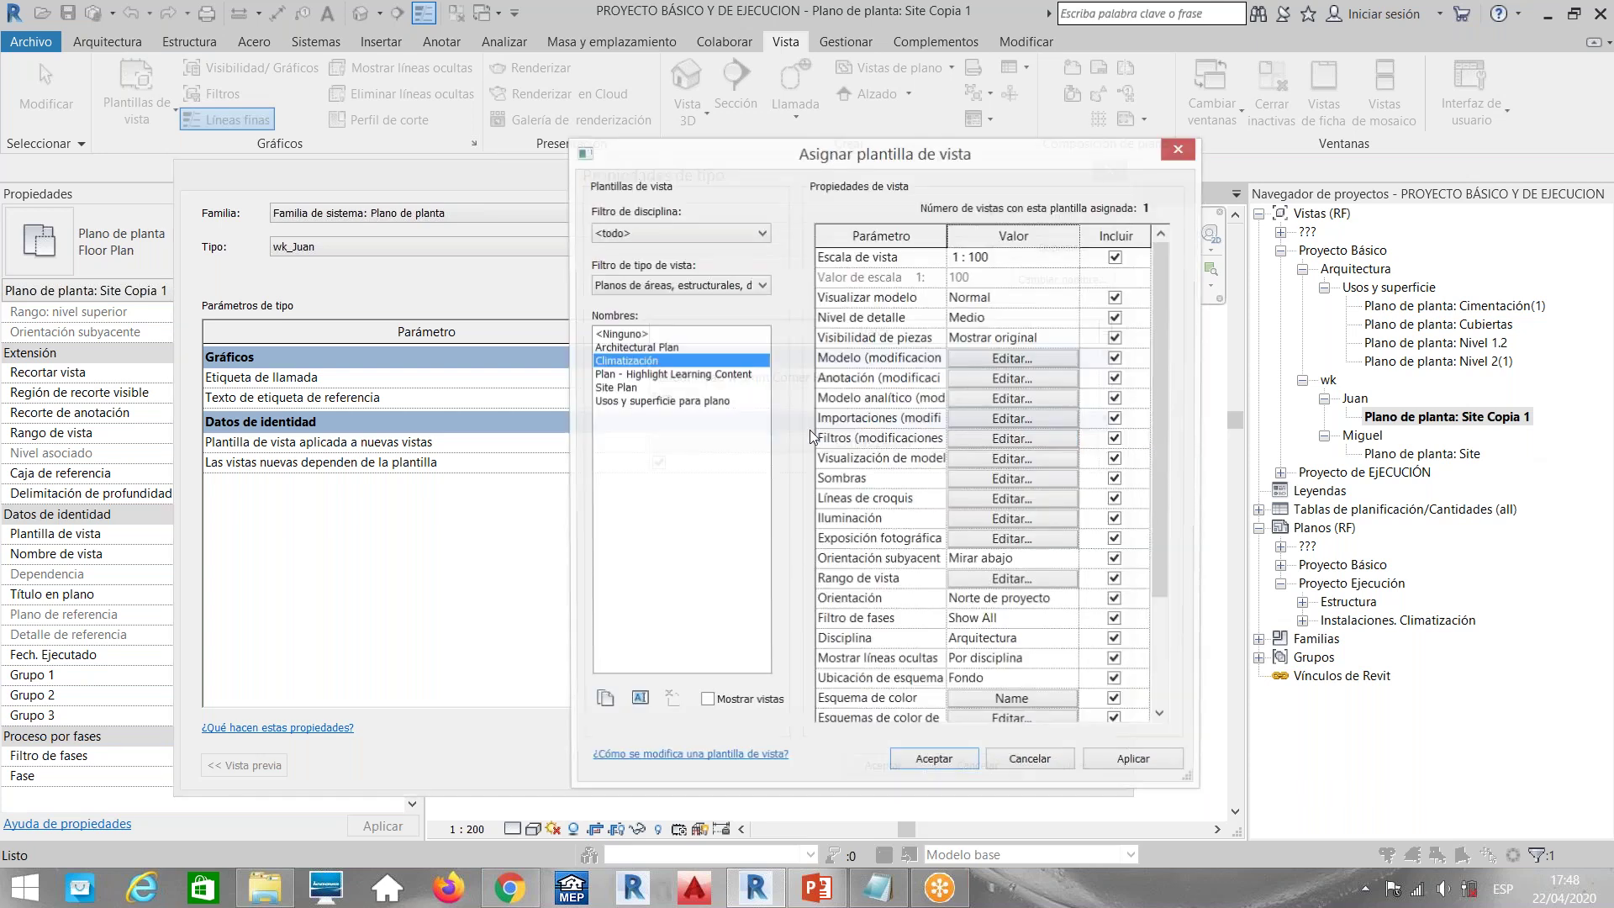
click(603, 699)
text(wk_Juan)
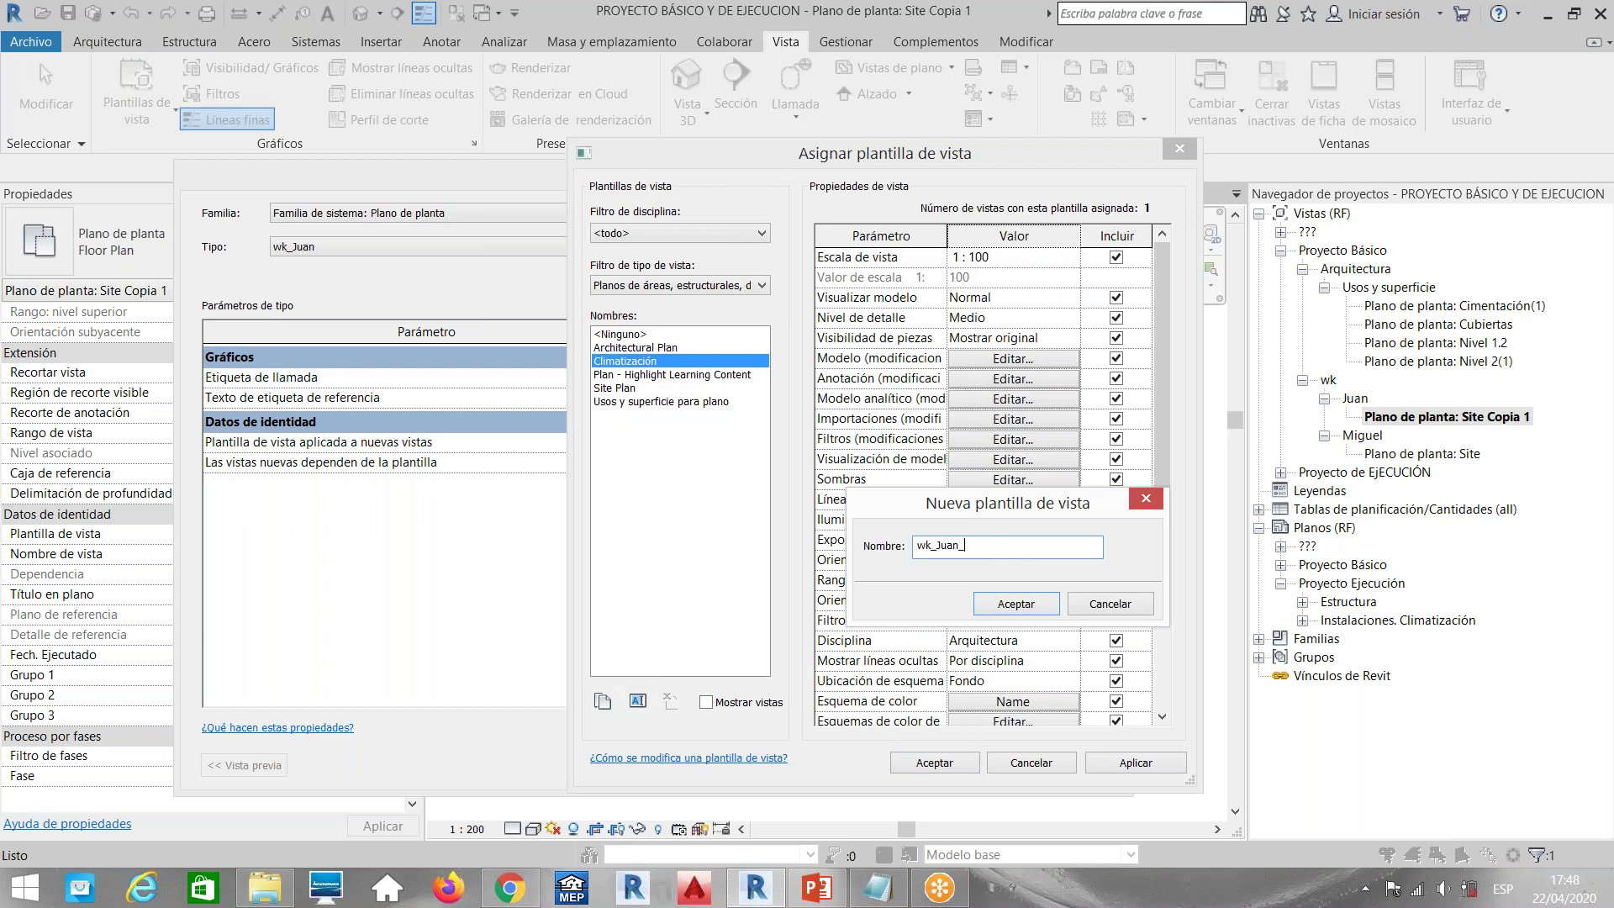
text(_Arquitectura)
key(Return)
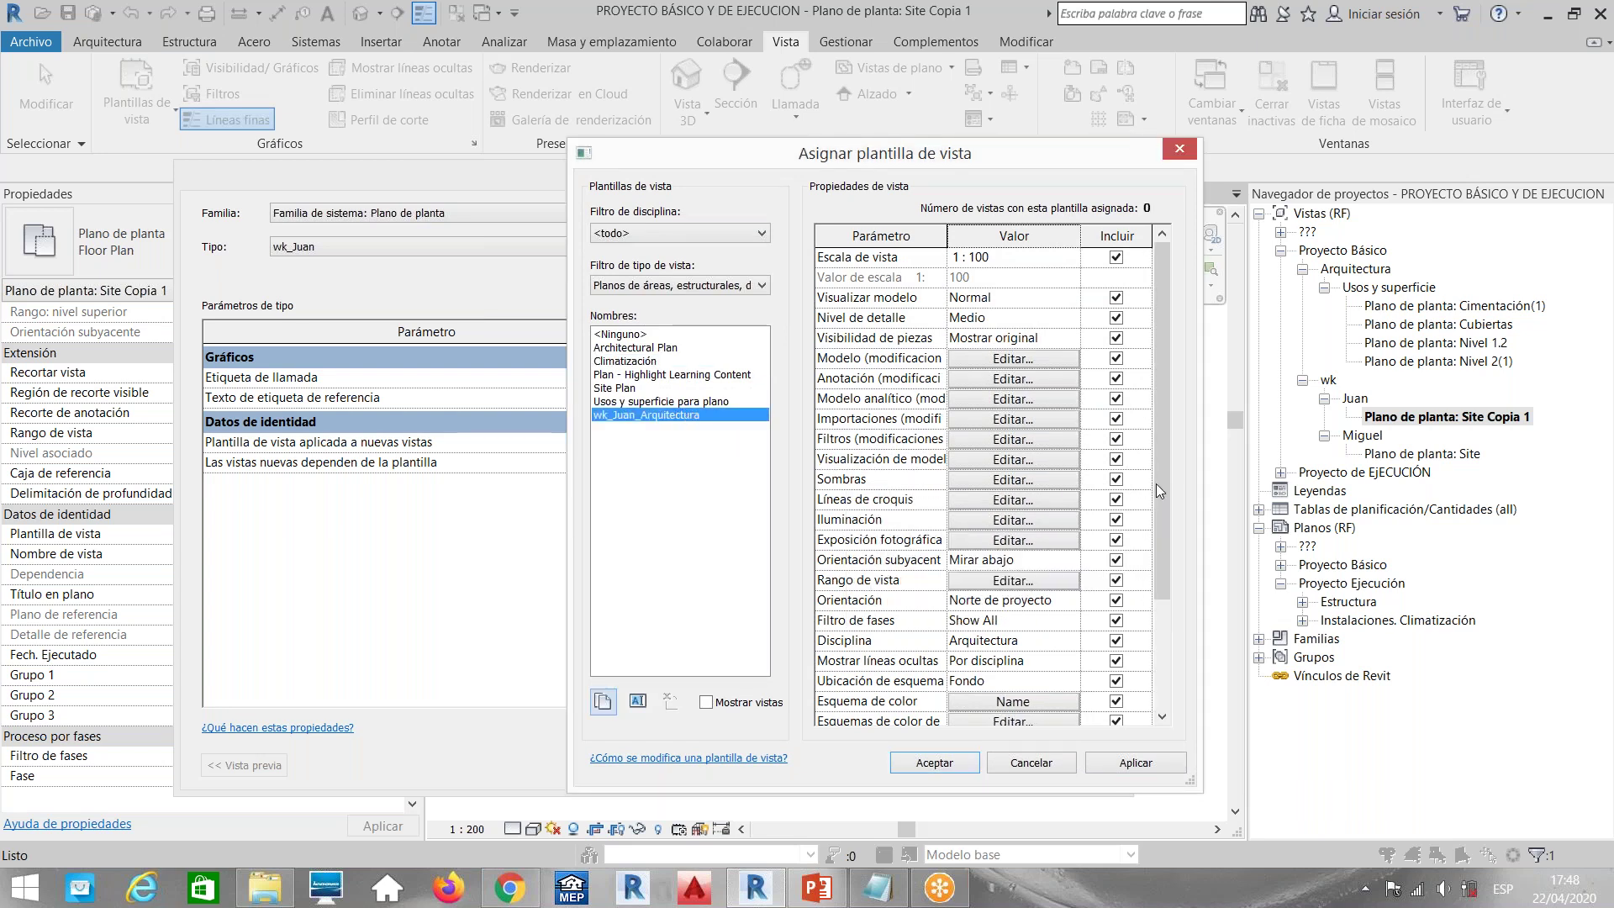
Set the new template's Grupo 1 to Proyecto Básico, Grupo 2 to wk and Grupo 3 to the team member's first name
scroll(1162, 504, down, 3)
click(1009, 640)
key(alt+Down)
click(1051, 661)
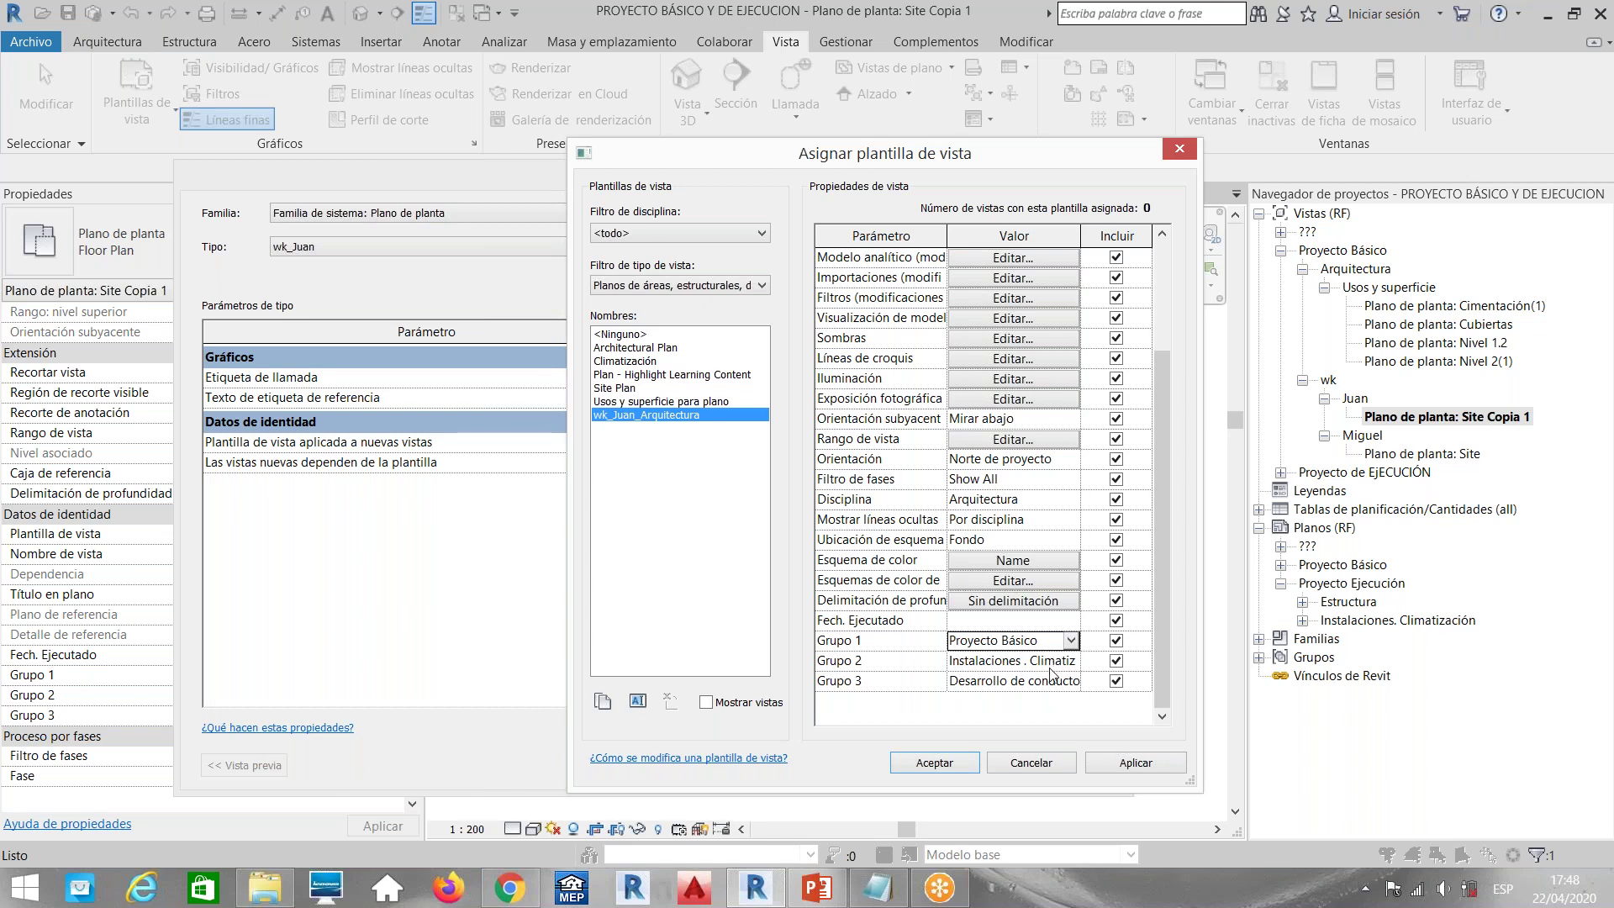
click(1070, 662)
click(996, 713)
click(1079, 684)
click(1071, 682)
click(987, 720)
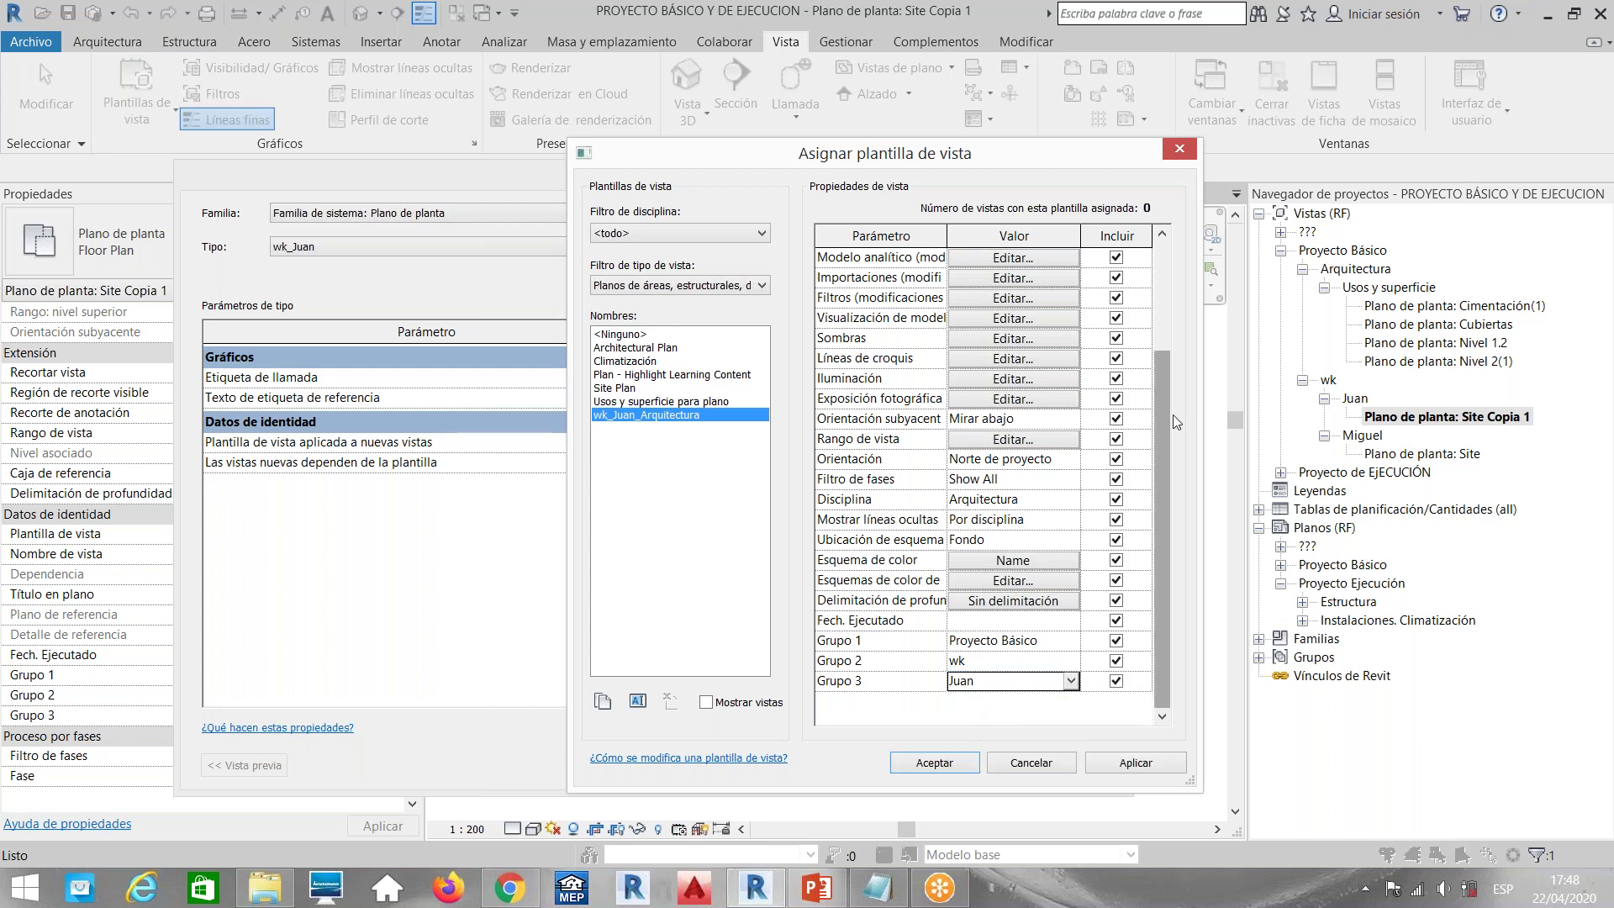
Exclude model display, detail level, parts visibility, model overrides, sketchy lines, orientation and phase filter from the new template
scroll(1176, 422, up, 3)
click(1116, 258)
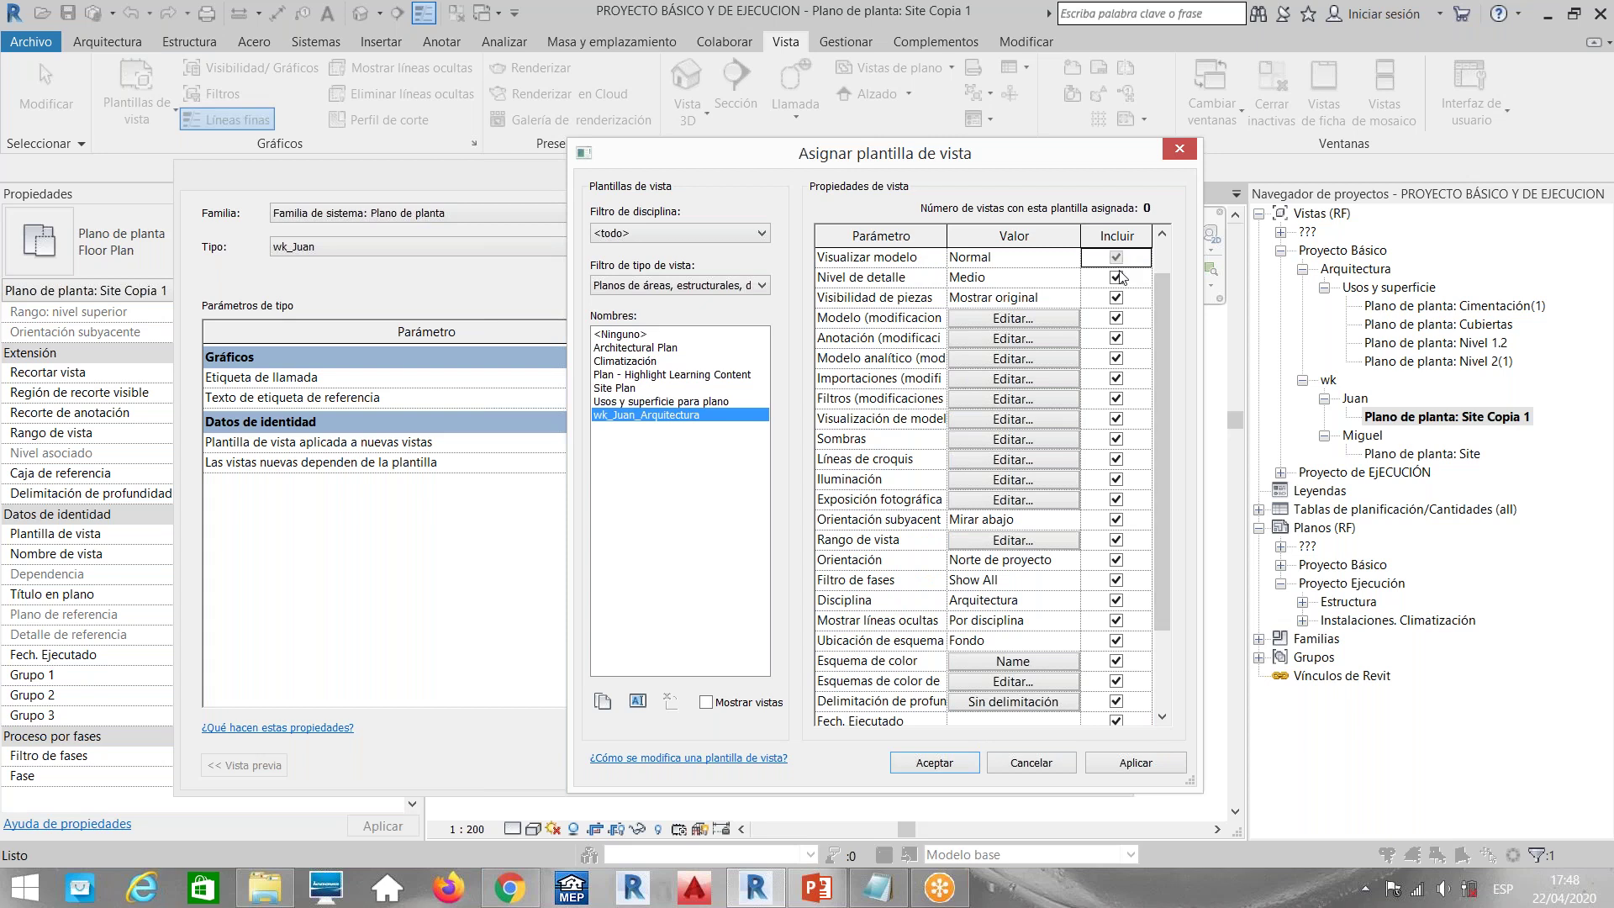
click(1117, 277)
click(1116, 297)
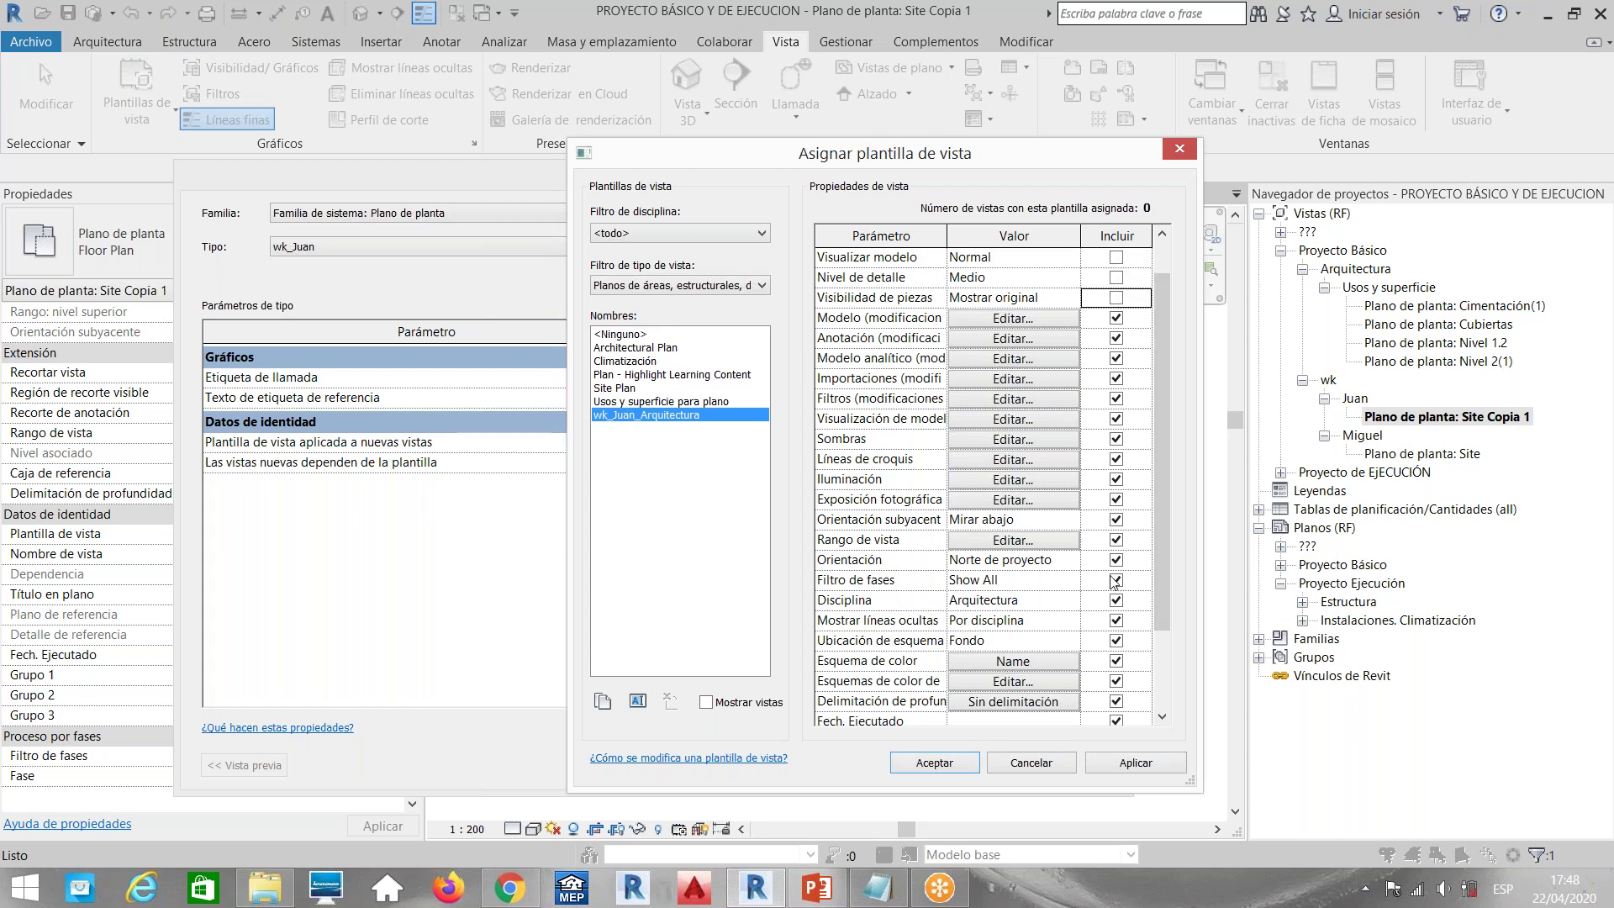
click(1116, 581)
click(1118, 560)
click(1118, 461)
drag(1158, 476, 1168, 587)
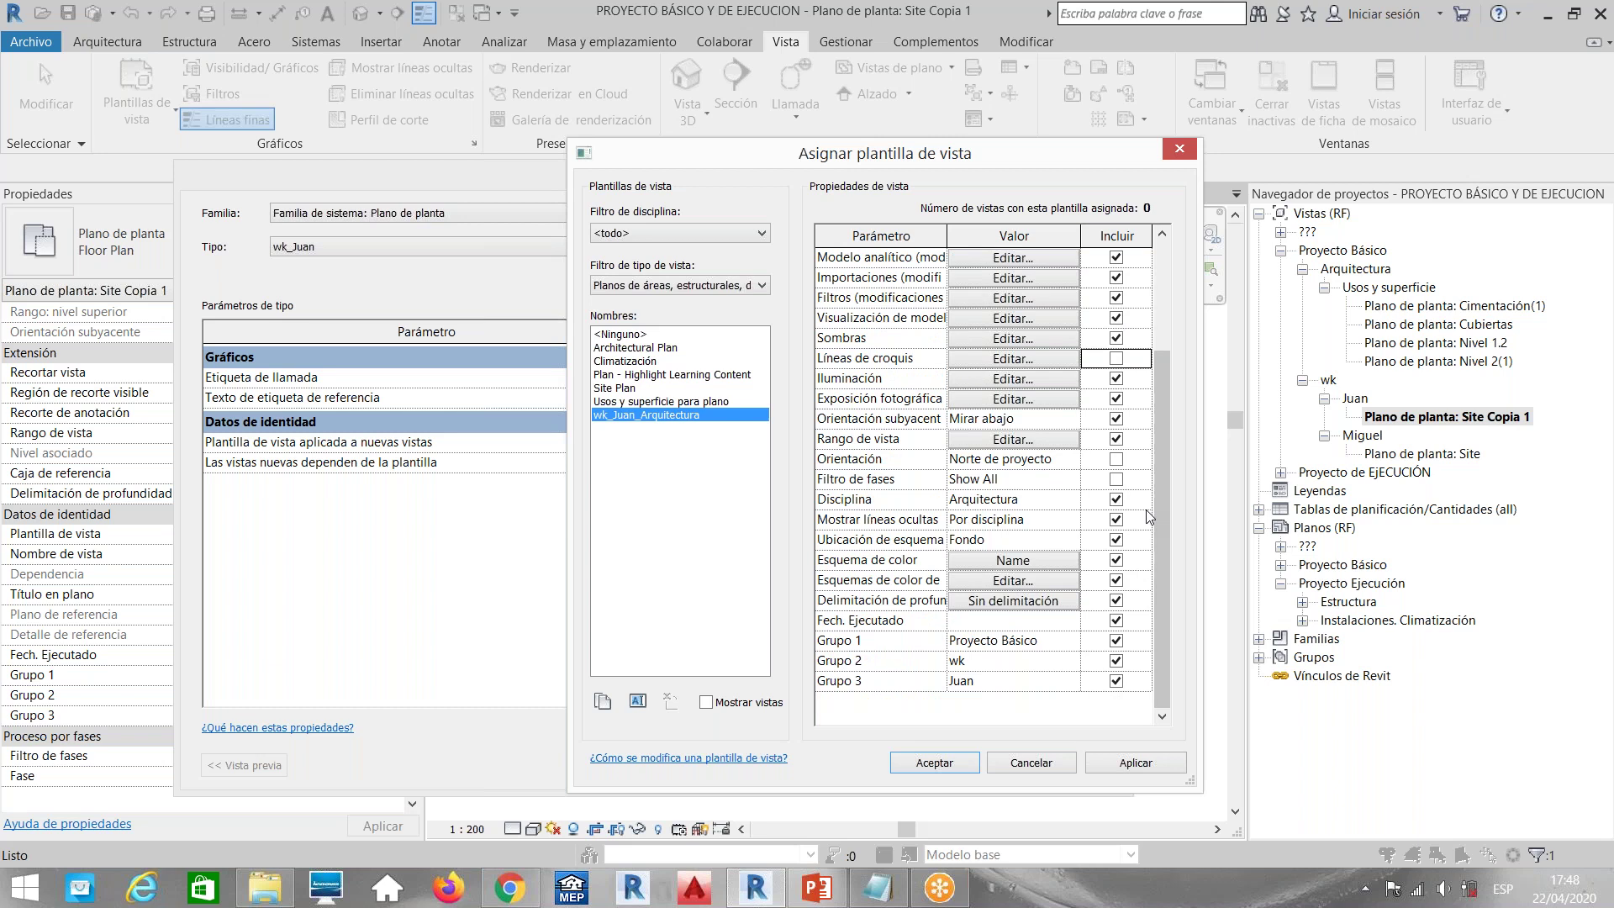
drag(1164, 484, 1170, 370)
click(1117, 358)
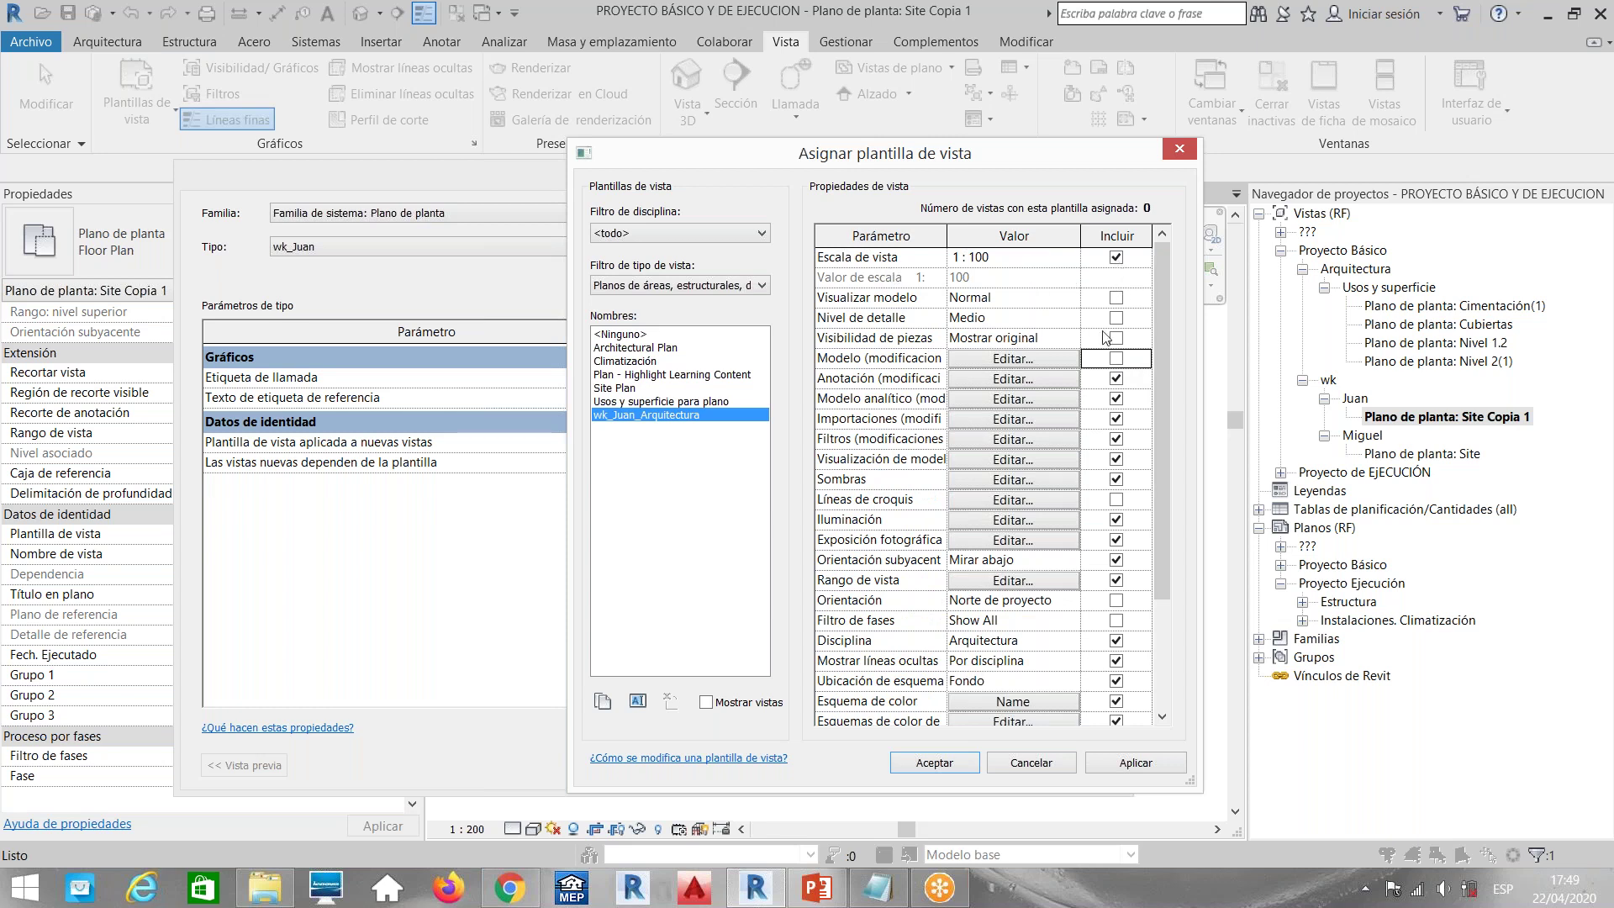
Examine the model category visibility overrides of the new wk template without changing them
click(990, 359)
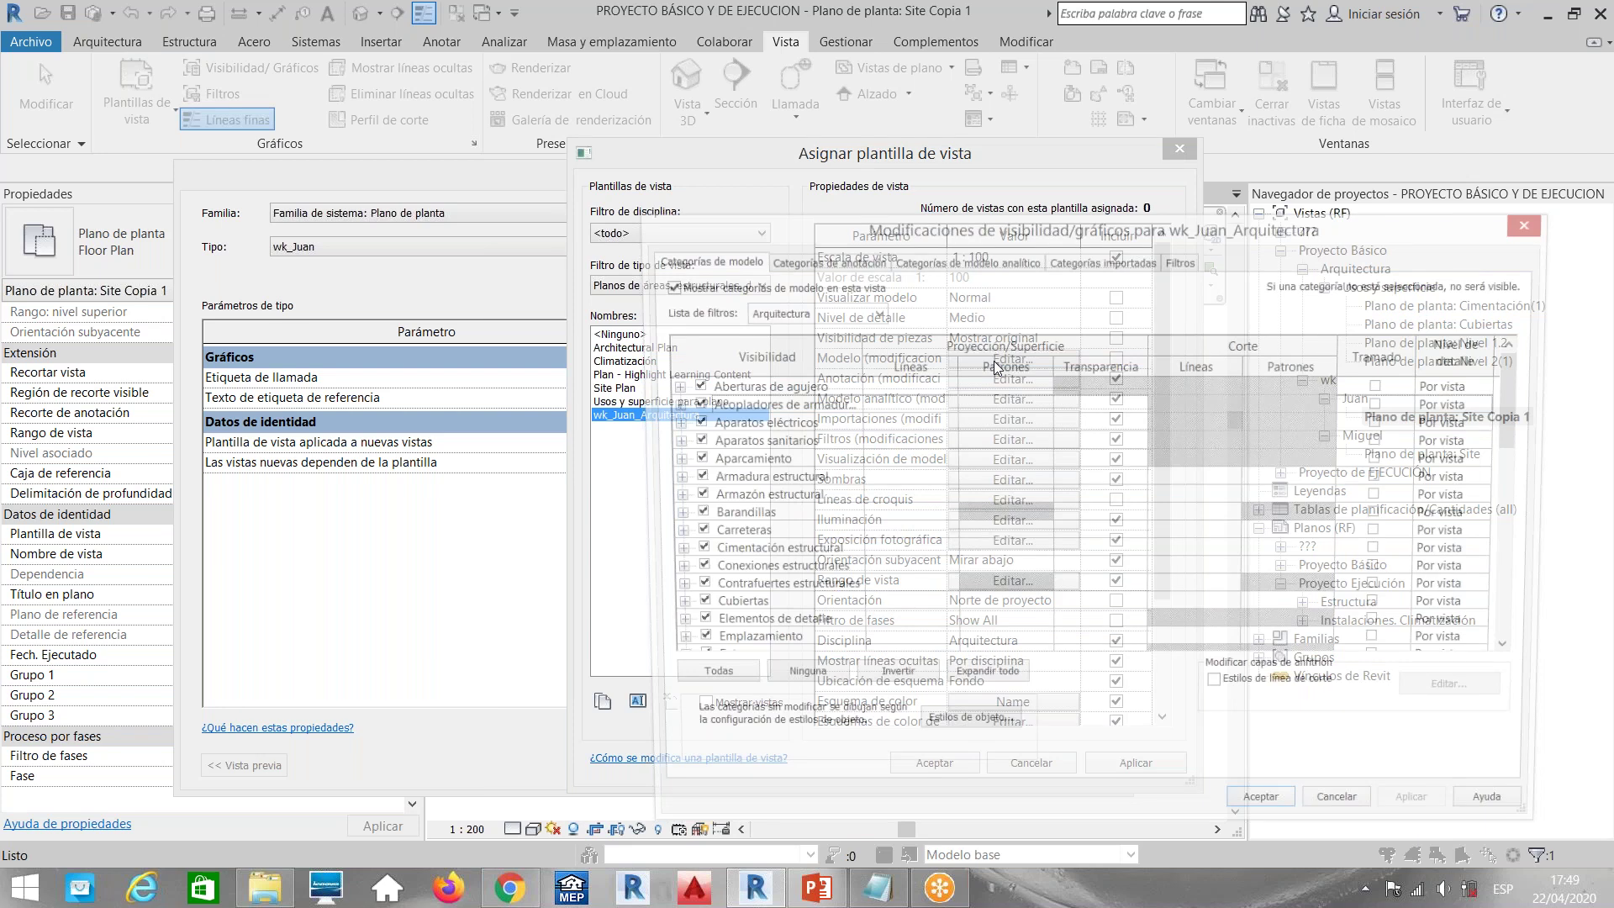
click(767, 261)
click(725, 261)
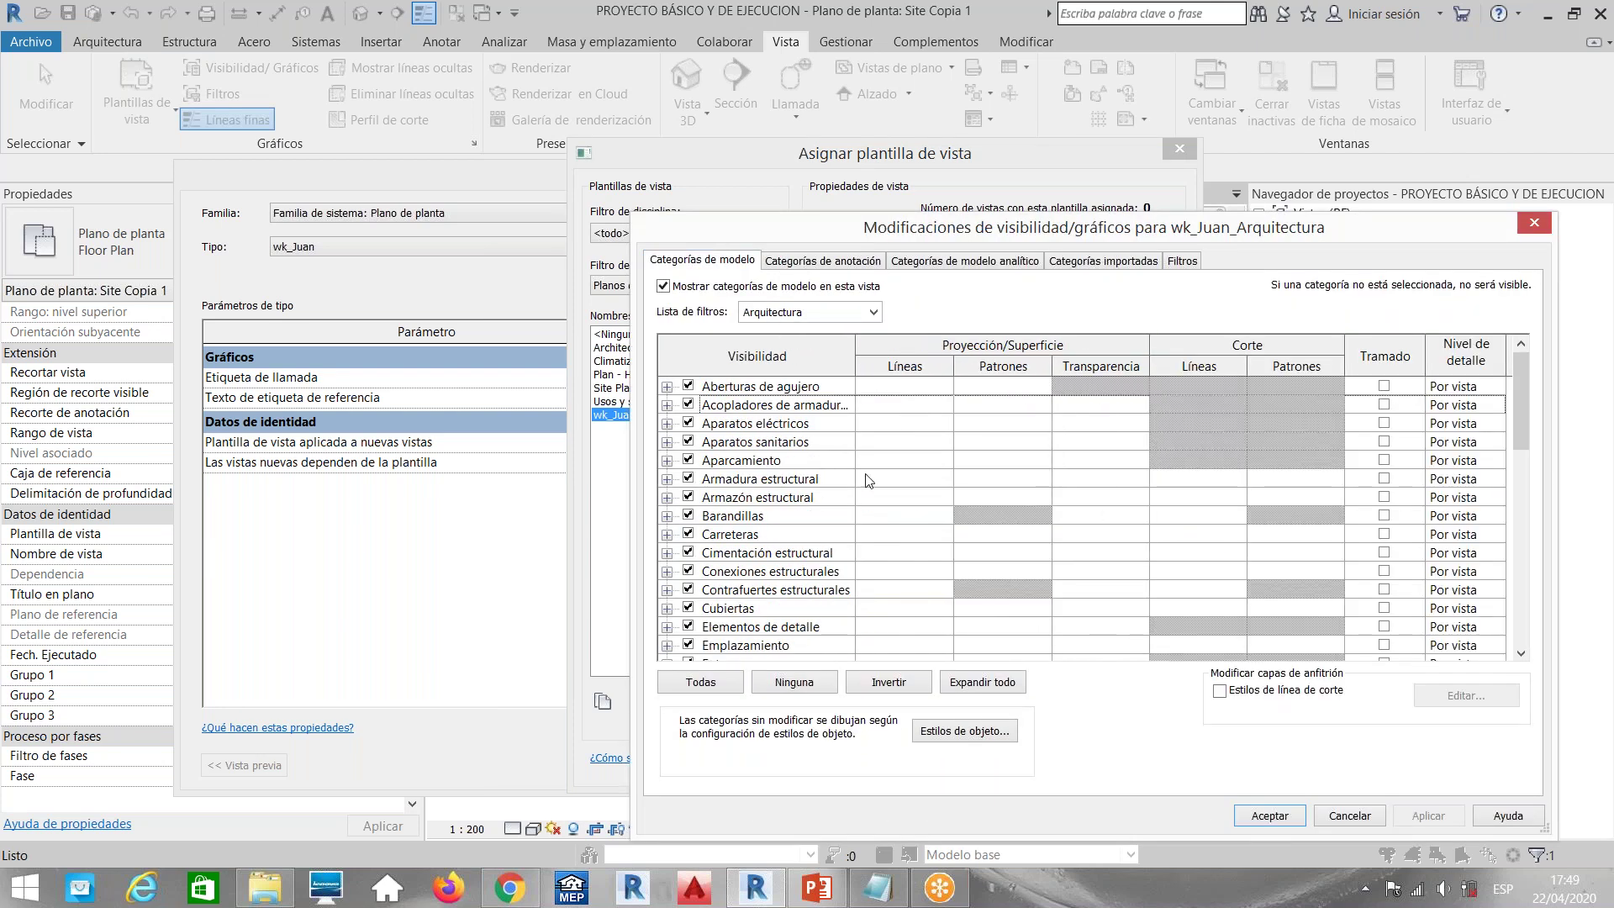
click(1534, 225)
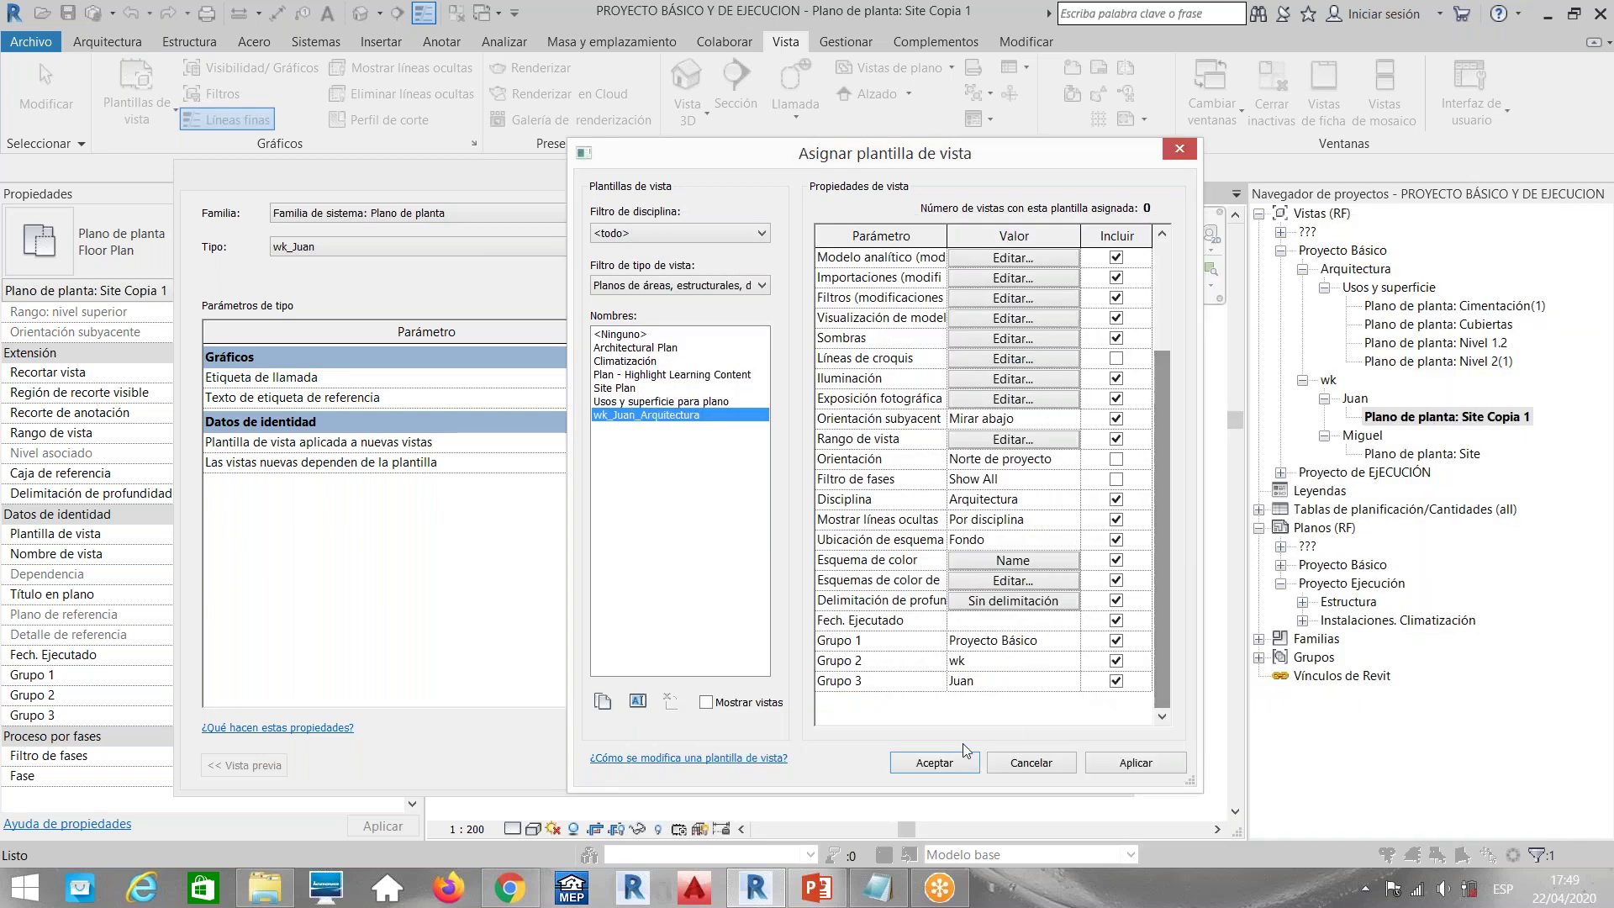
Assign the new template to the wk floor plan type and create the Nivel 2 view with it
click(935, 762)
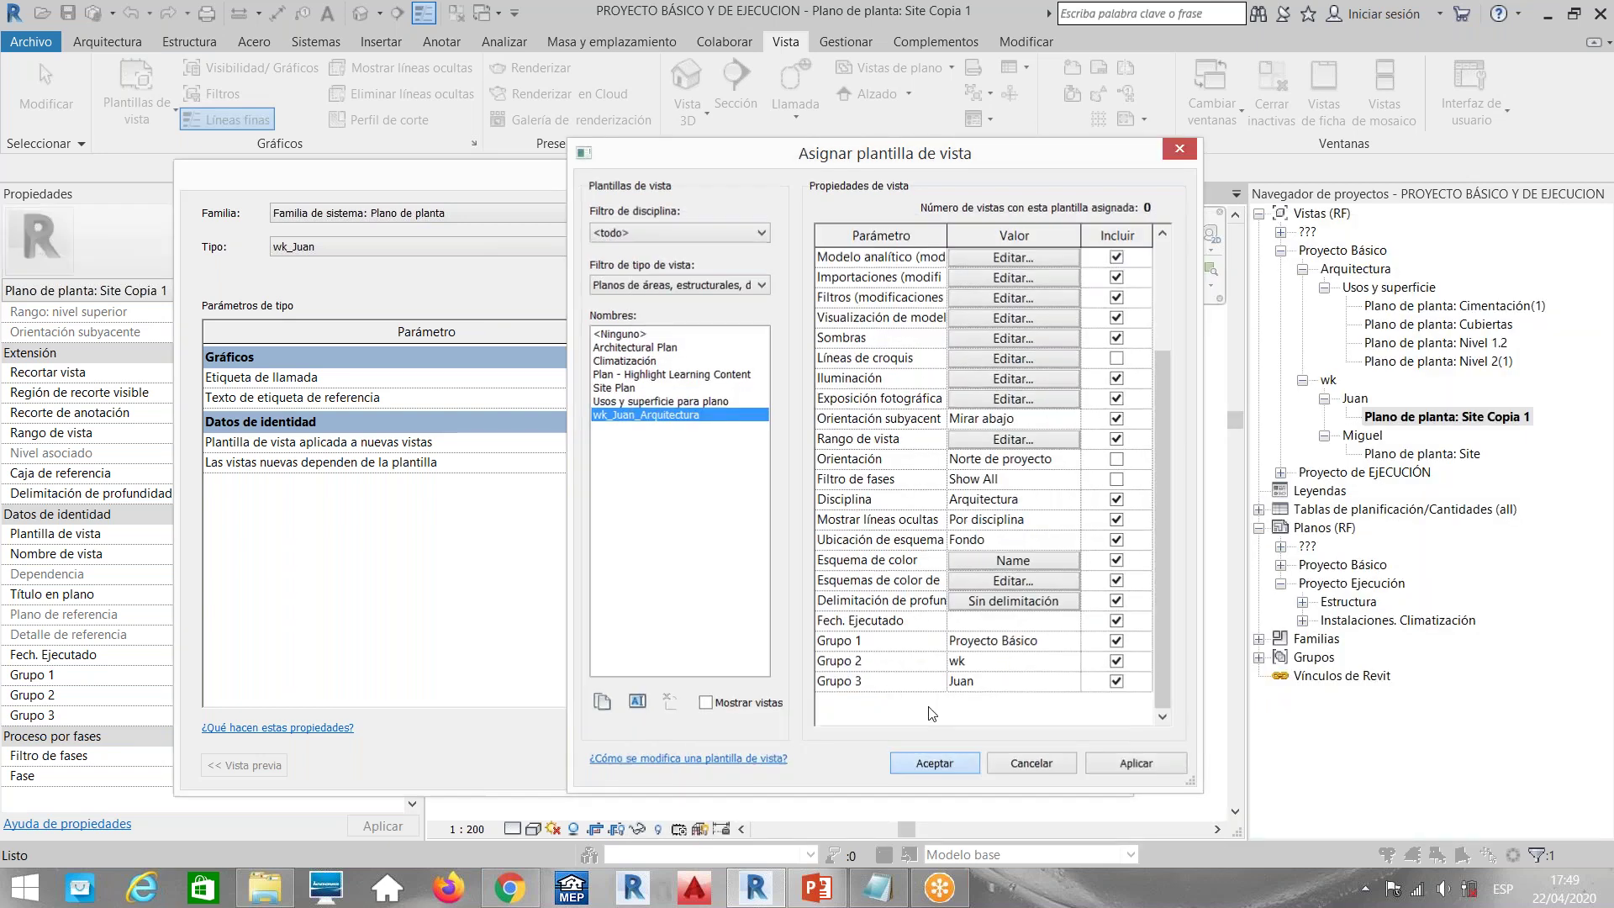
click(904, 764)
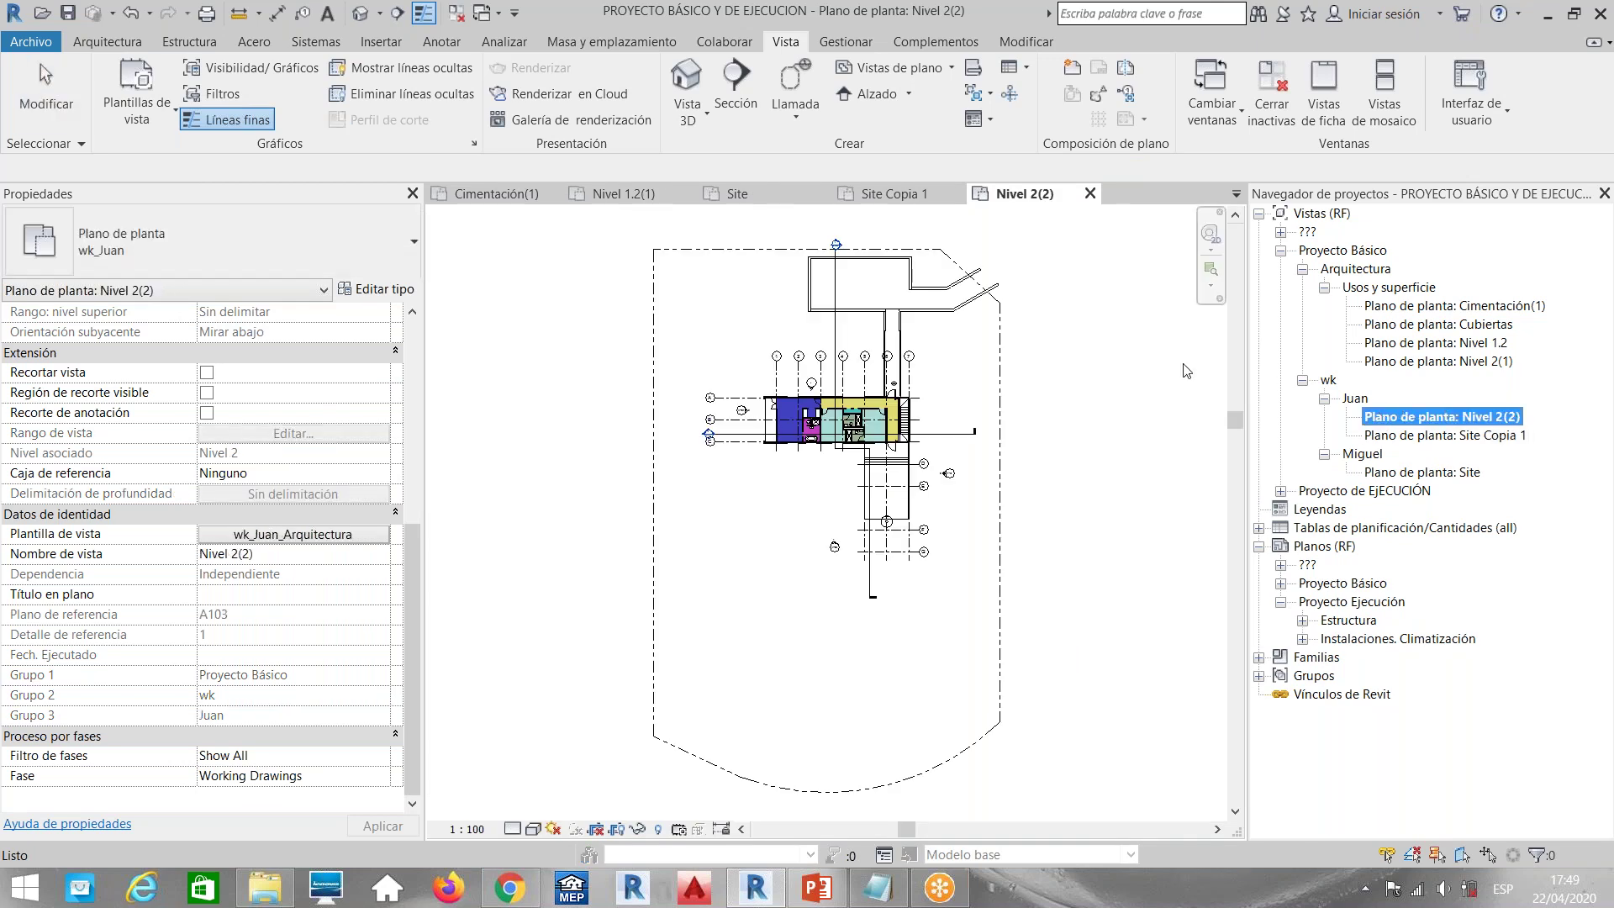
click(1129, 369)
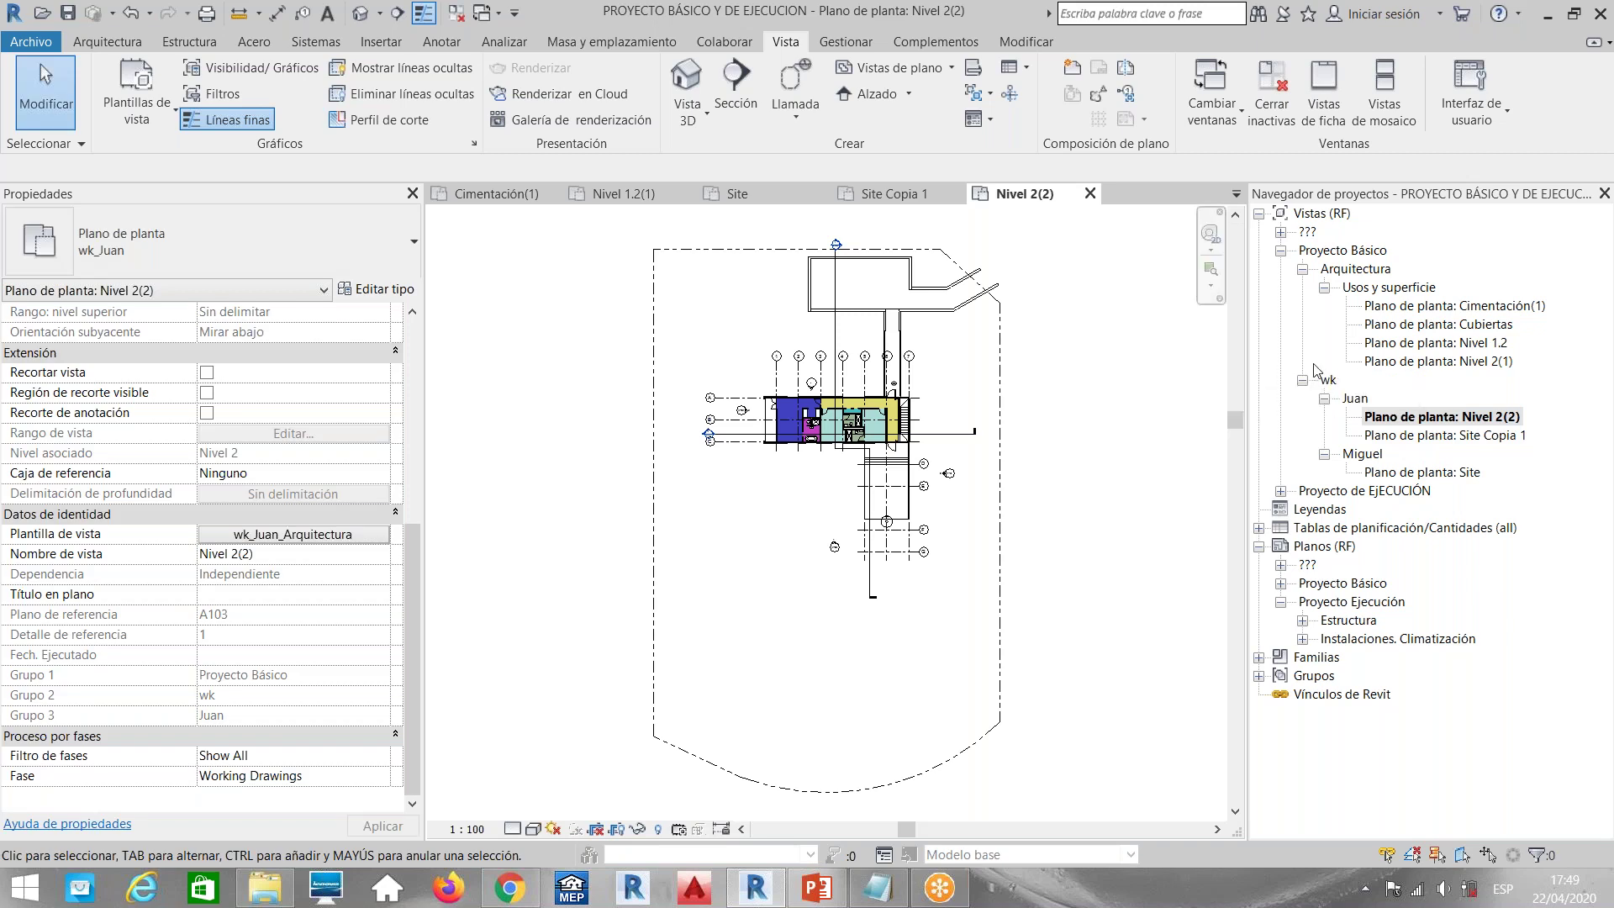
Start another floor plan view using the team member's wk view type
click(921, 69)
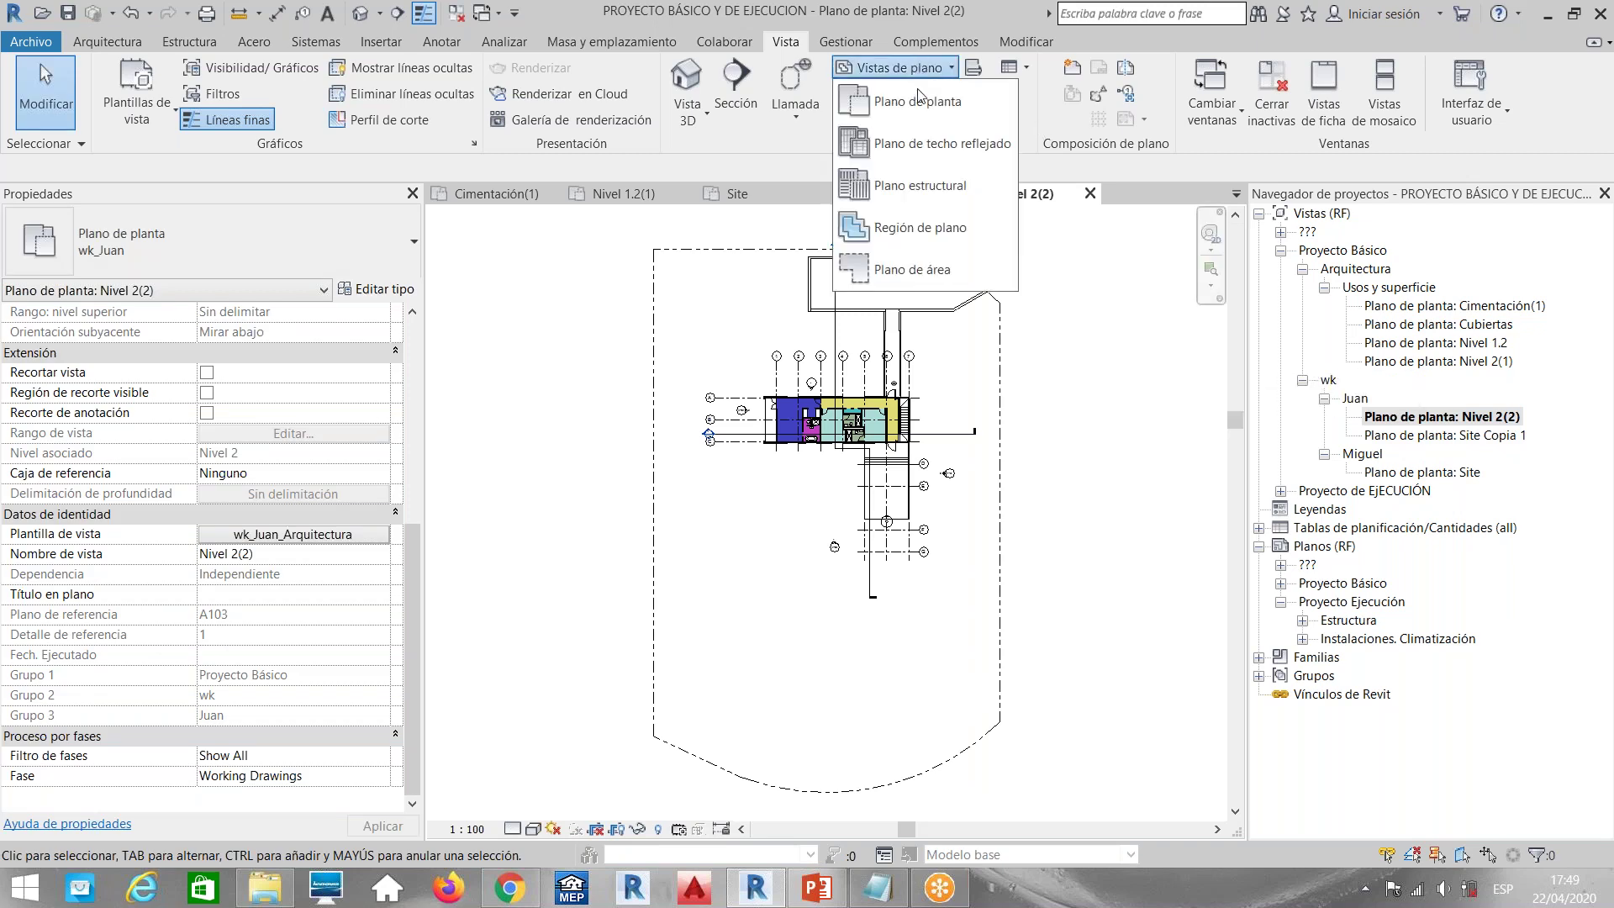
click(919, 98)
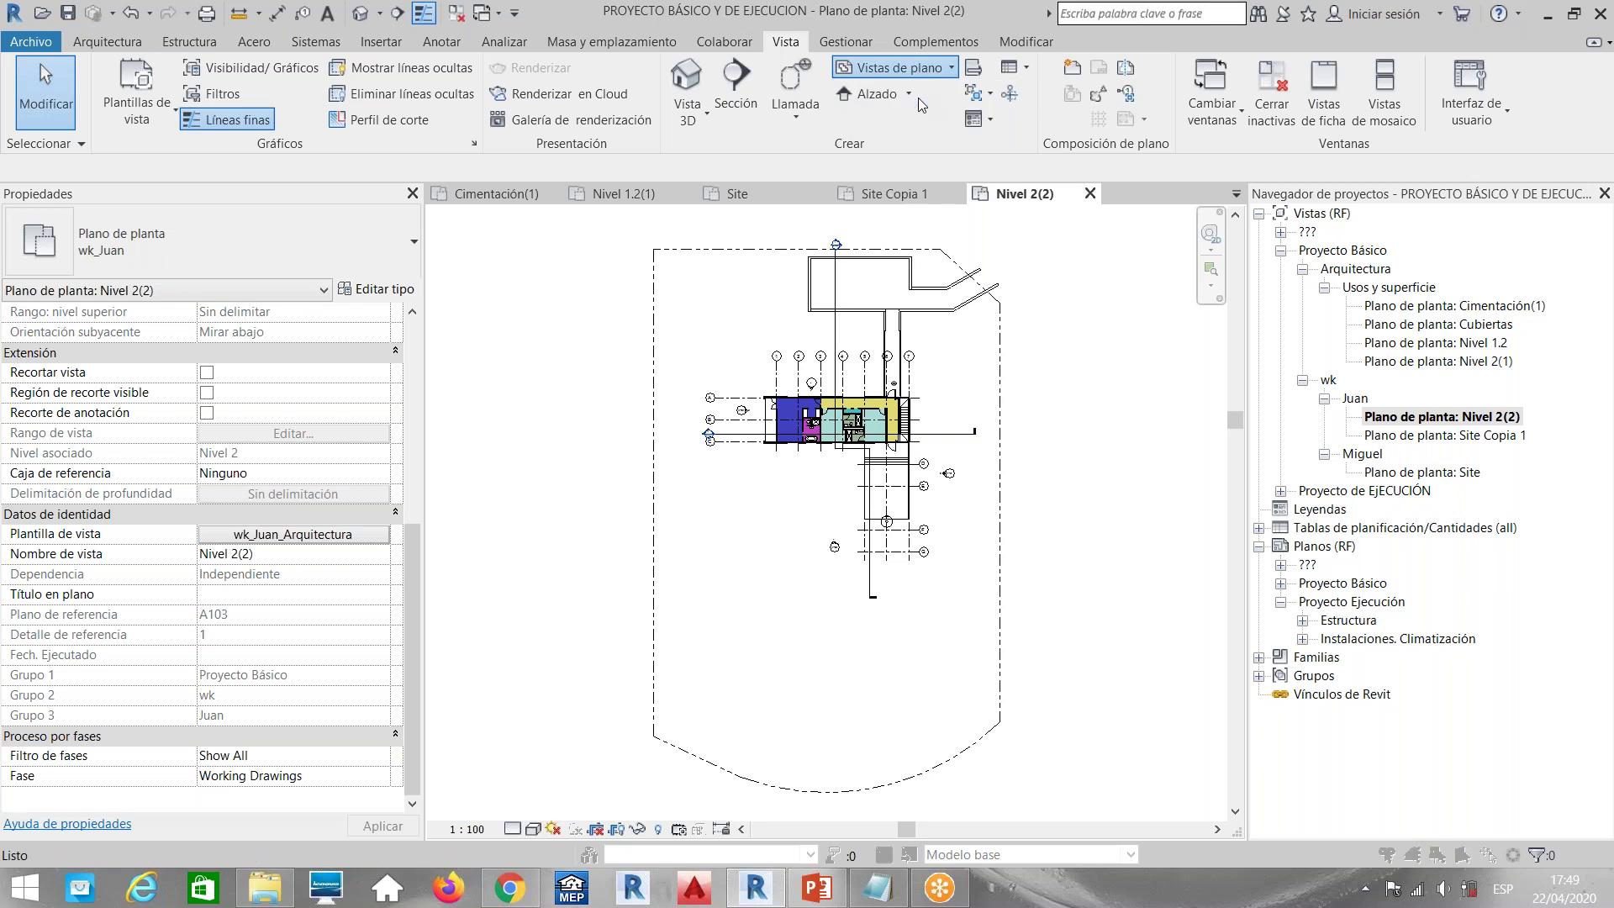
click(775, 266)
click(739, 295)
click(775, 265)
click(749, 323)
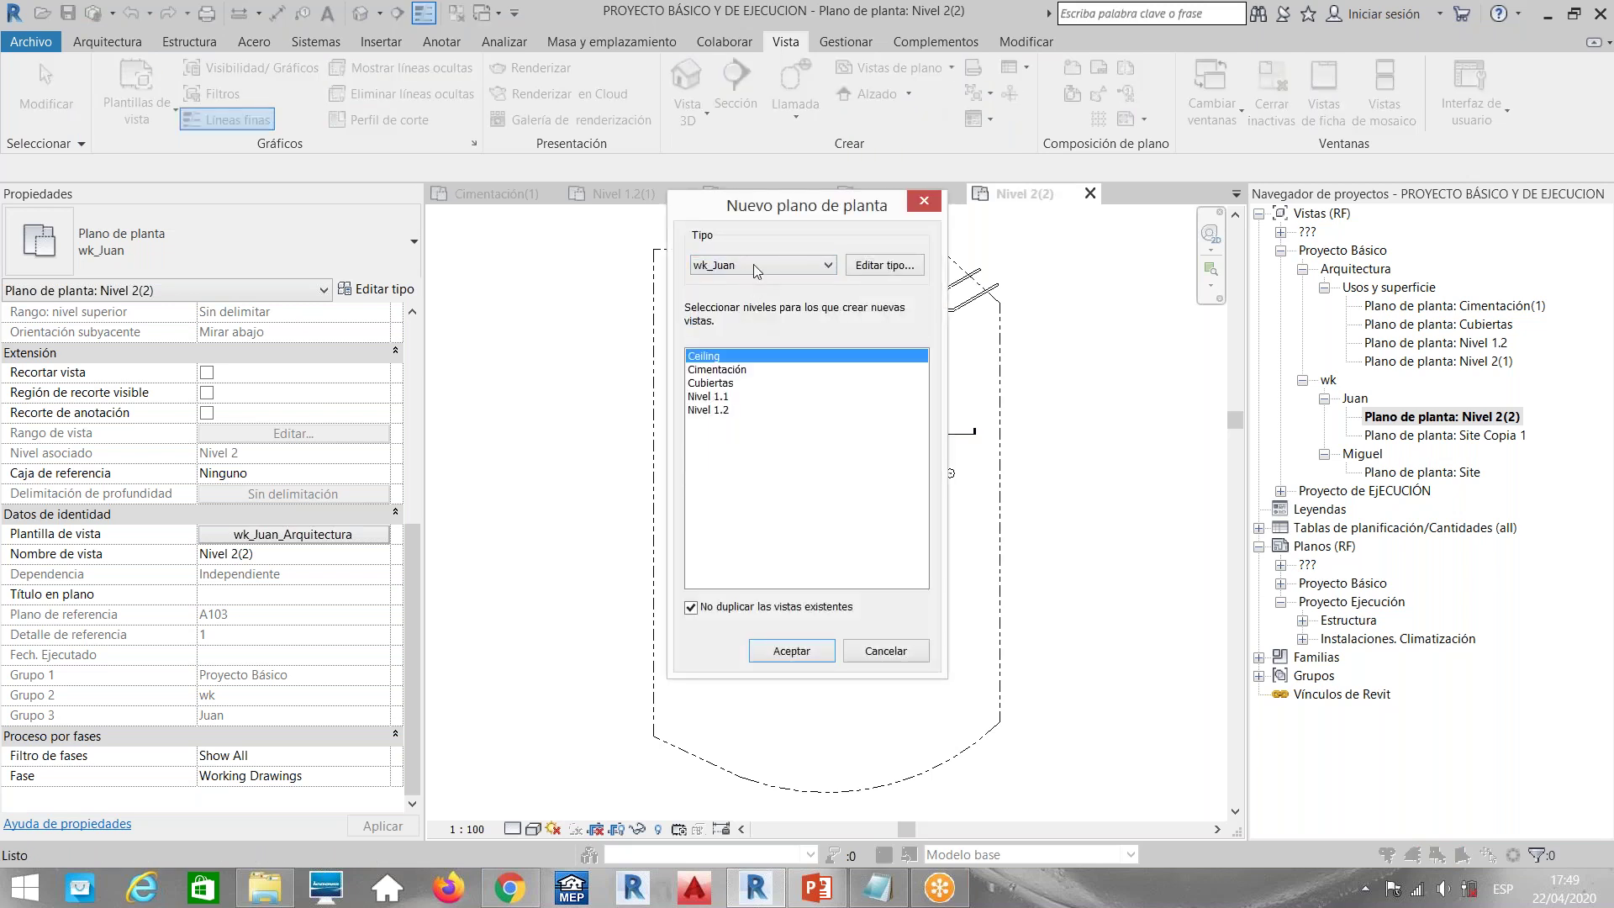
Review the view template assigned to the wk floor plan type, including its Grupo 1, 2 and 3 values
click(870, 266)
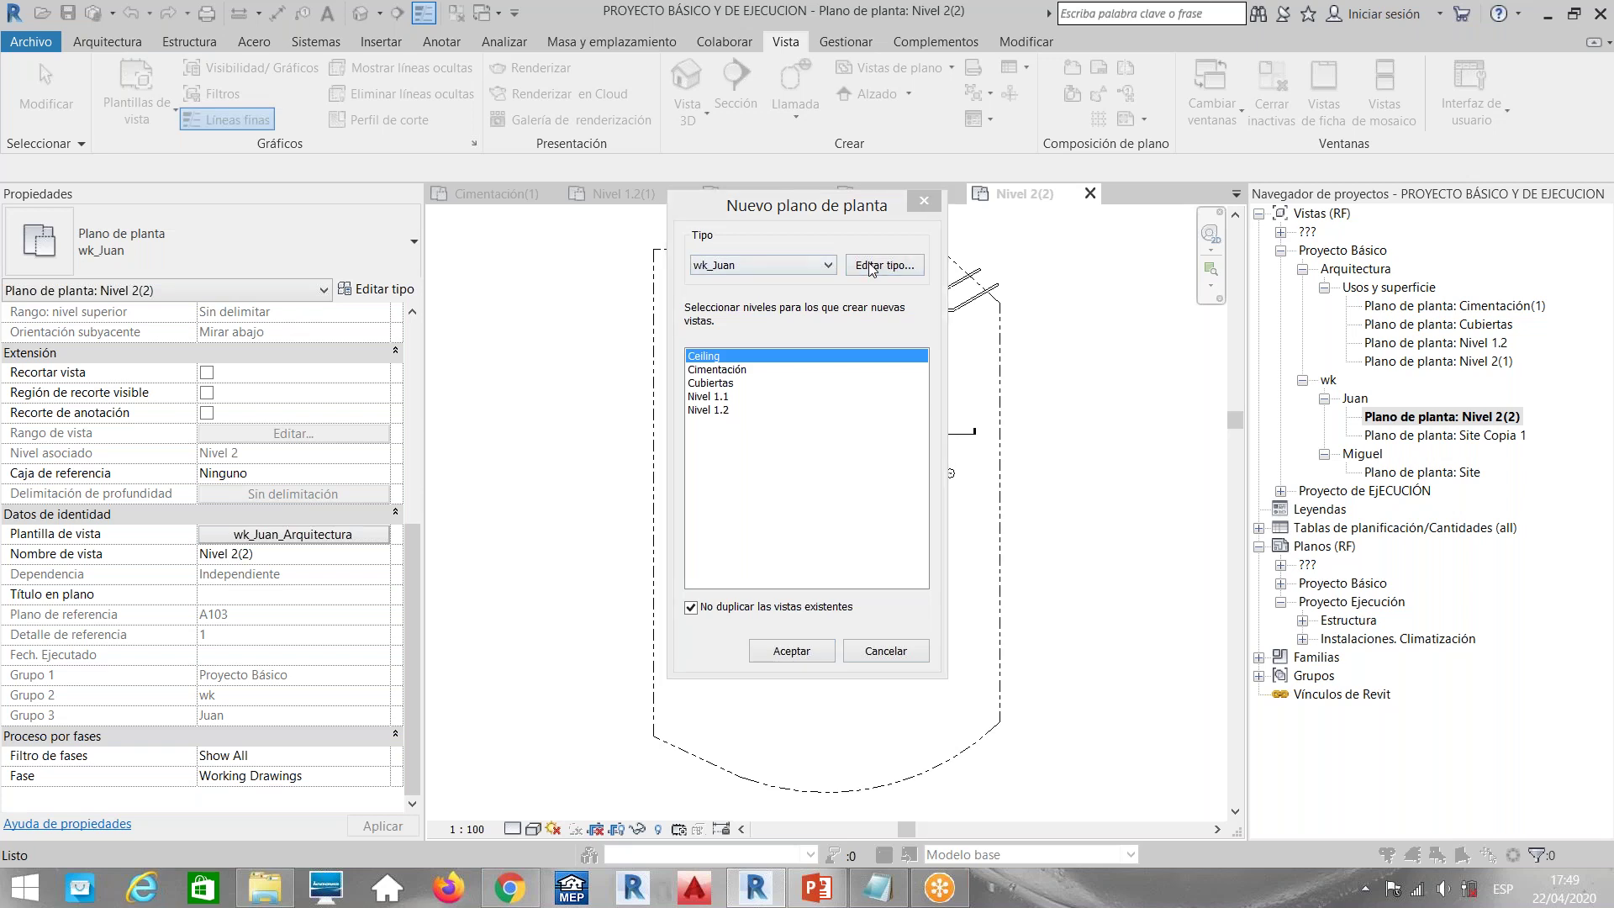
click(795, 444)
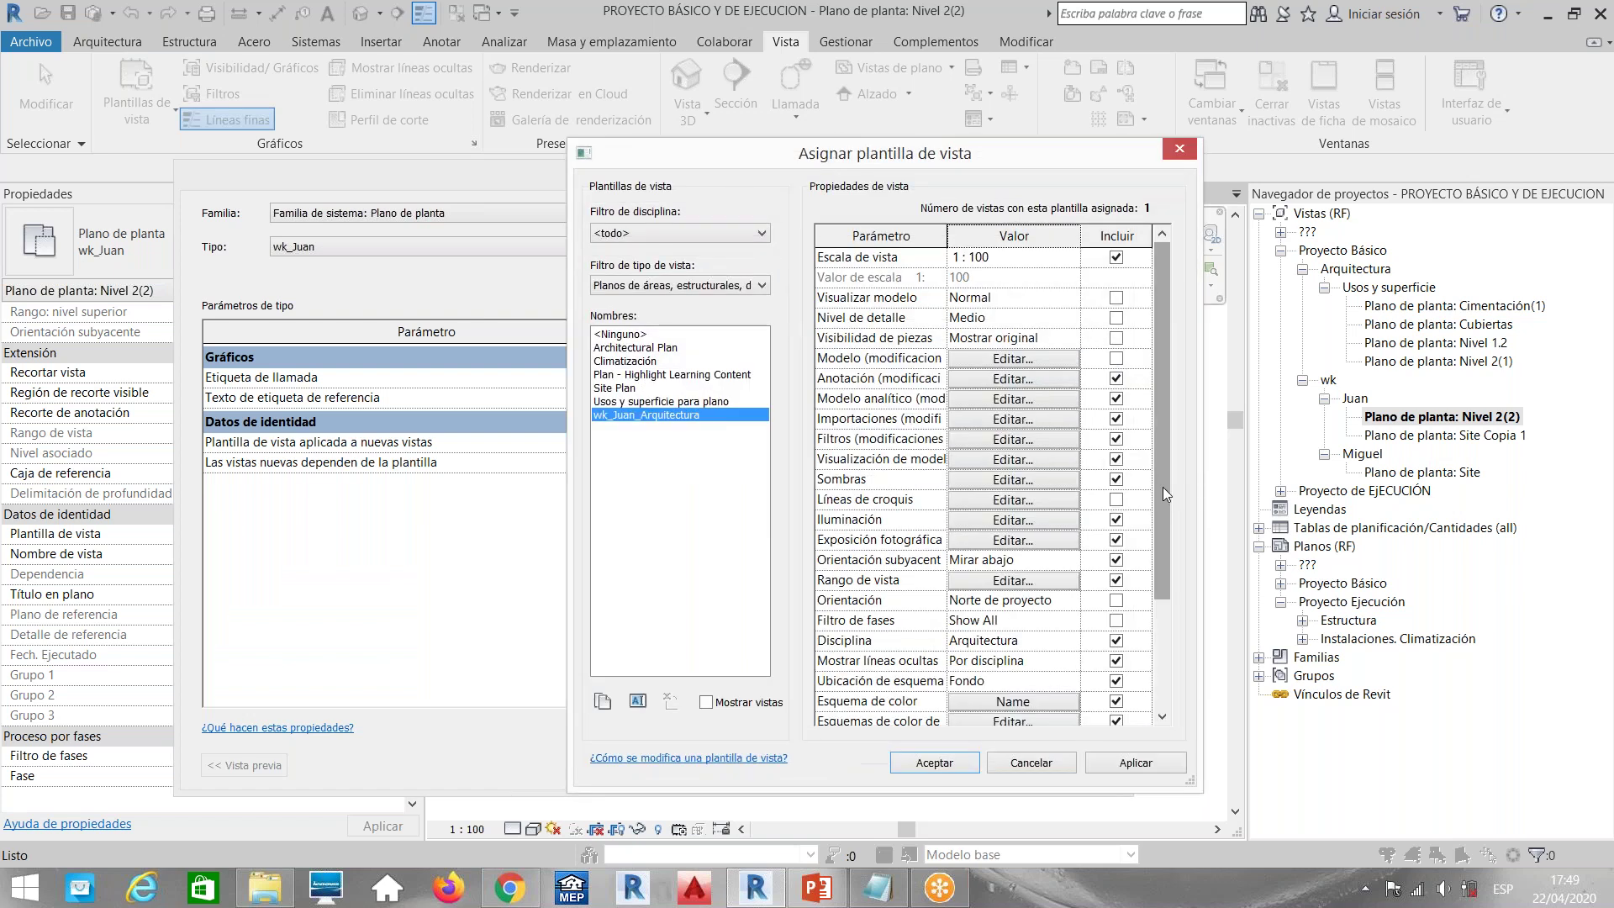
scroll(1163, 486, down, 3)
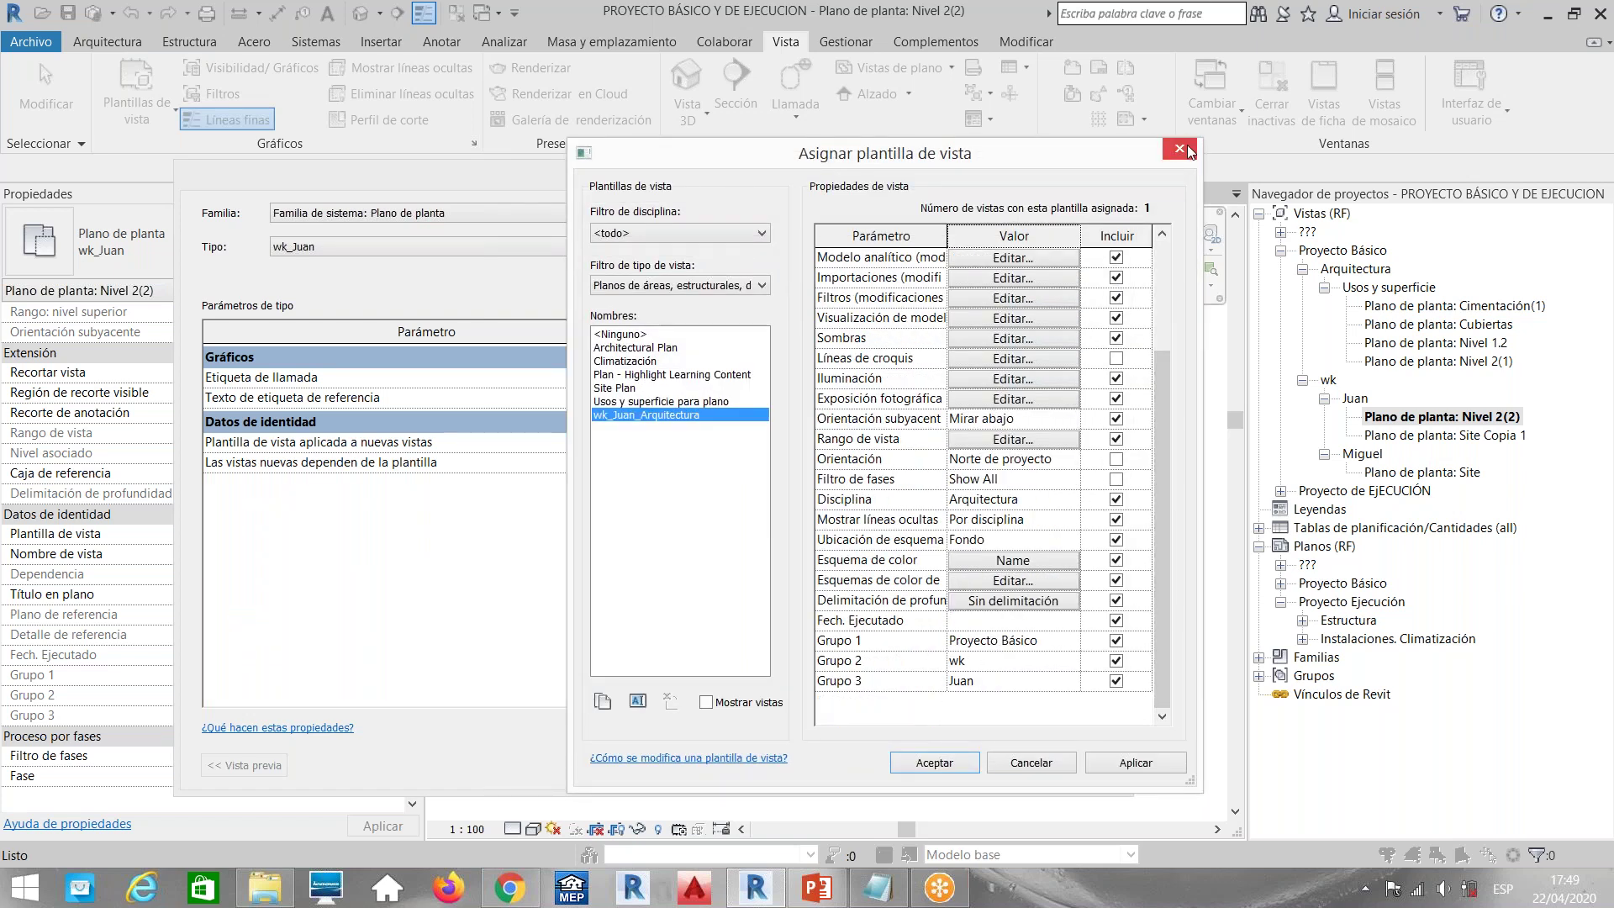
click(1181, 149)
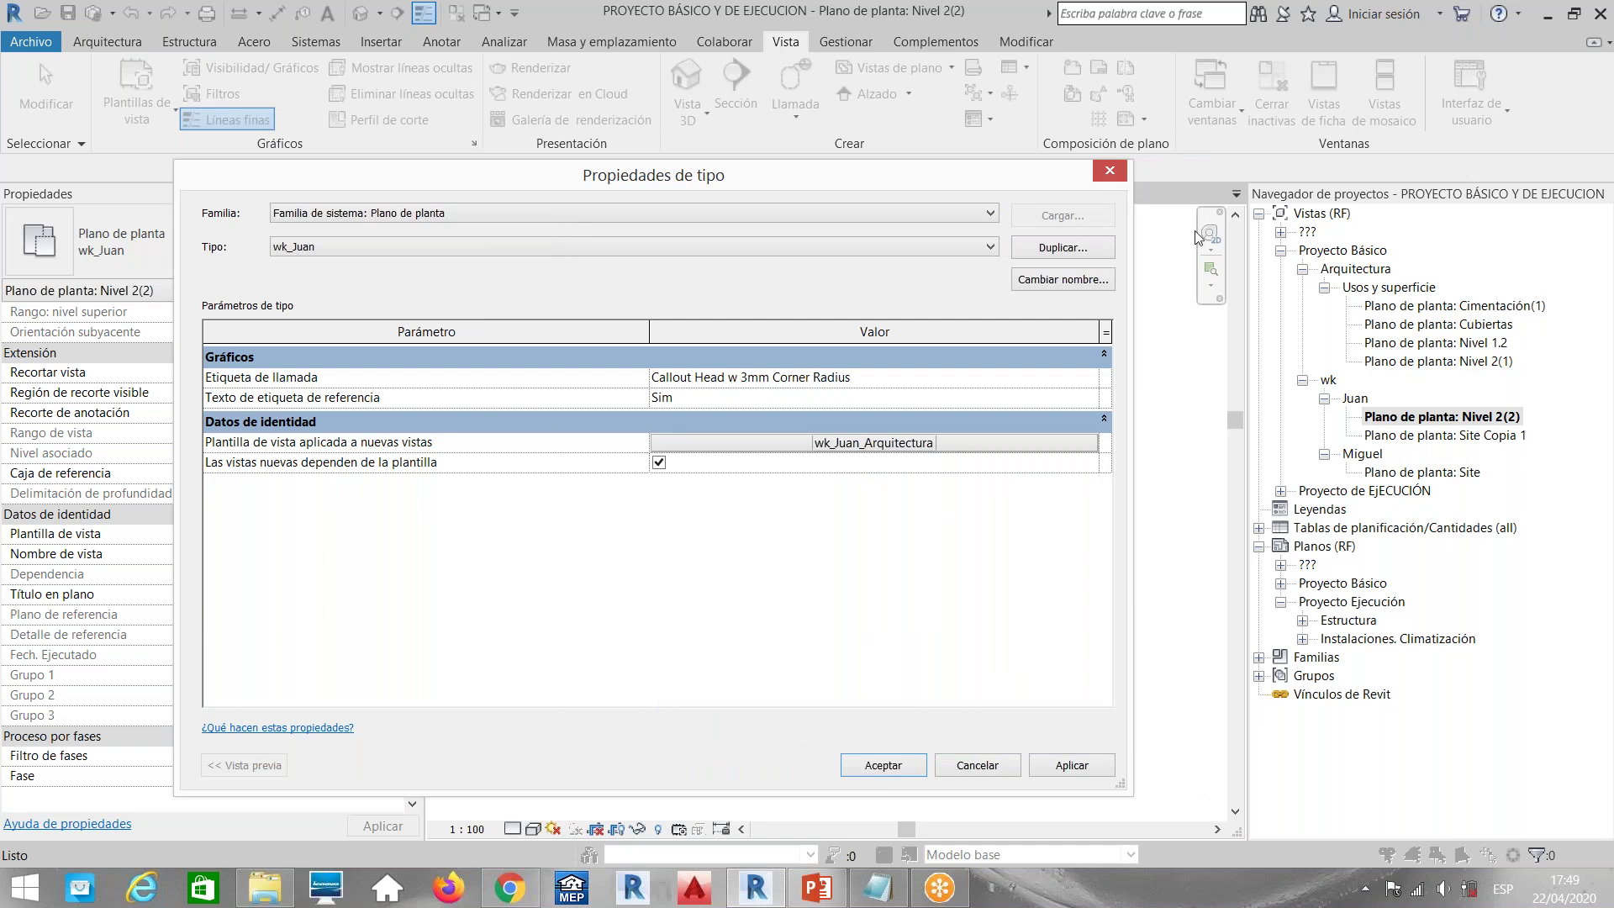
click(884, 765)
Create a Cubiertas floor plan view with the wk type and check the new views' properties in the project browser
click(726, 383)
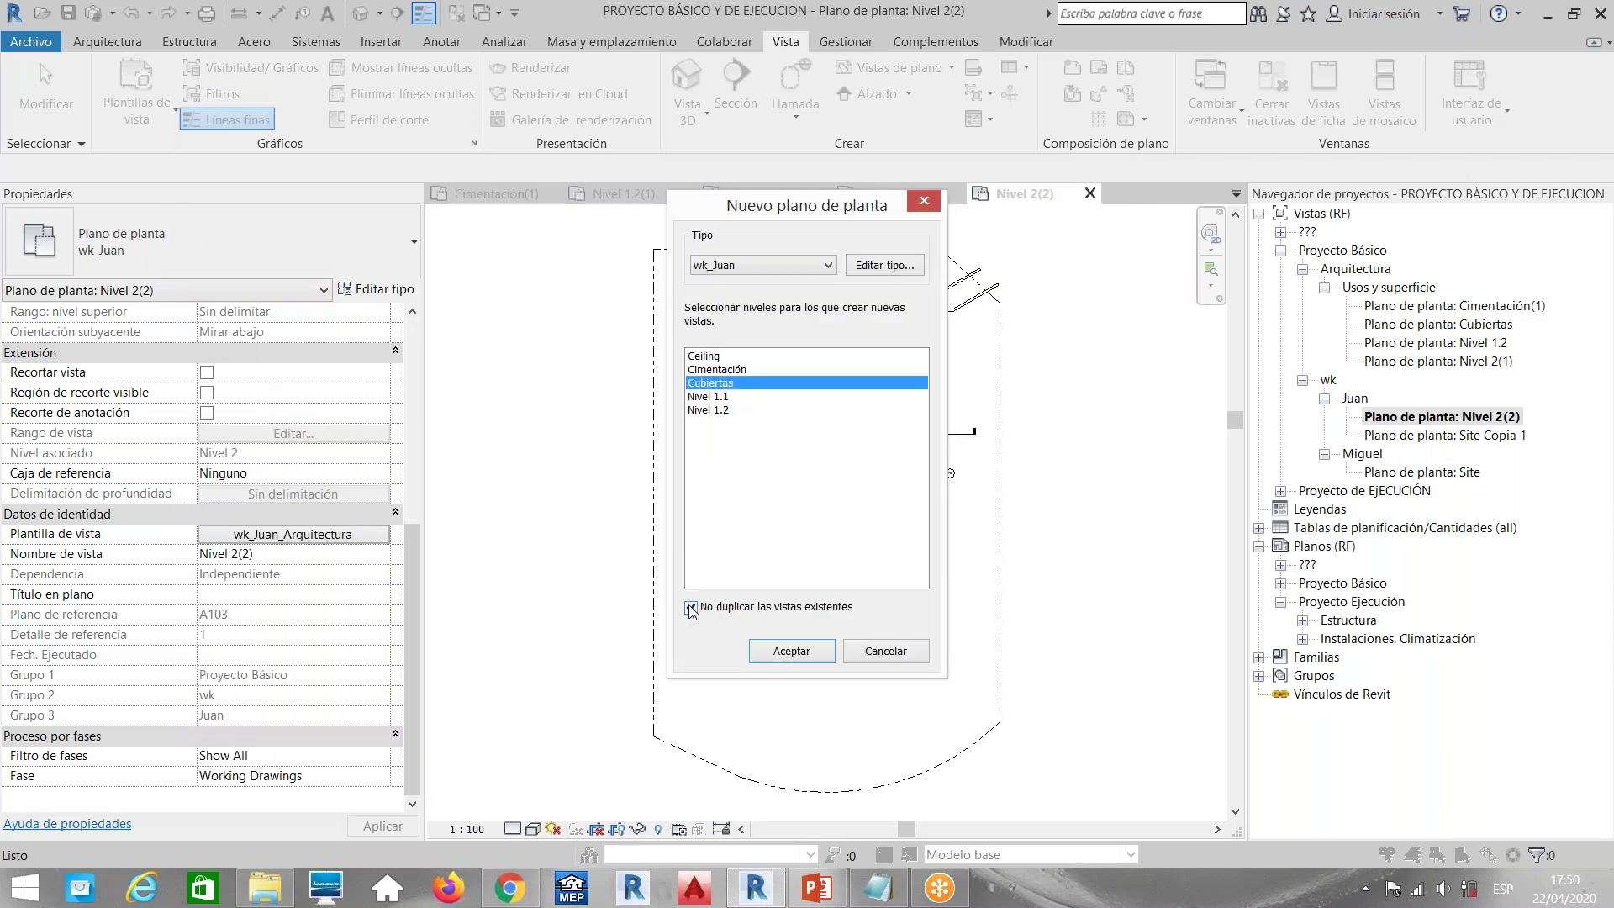
click(791, 651)
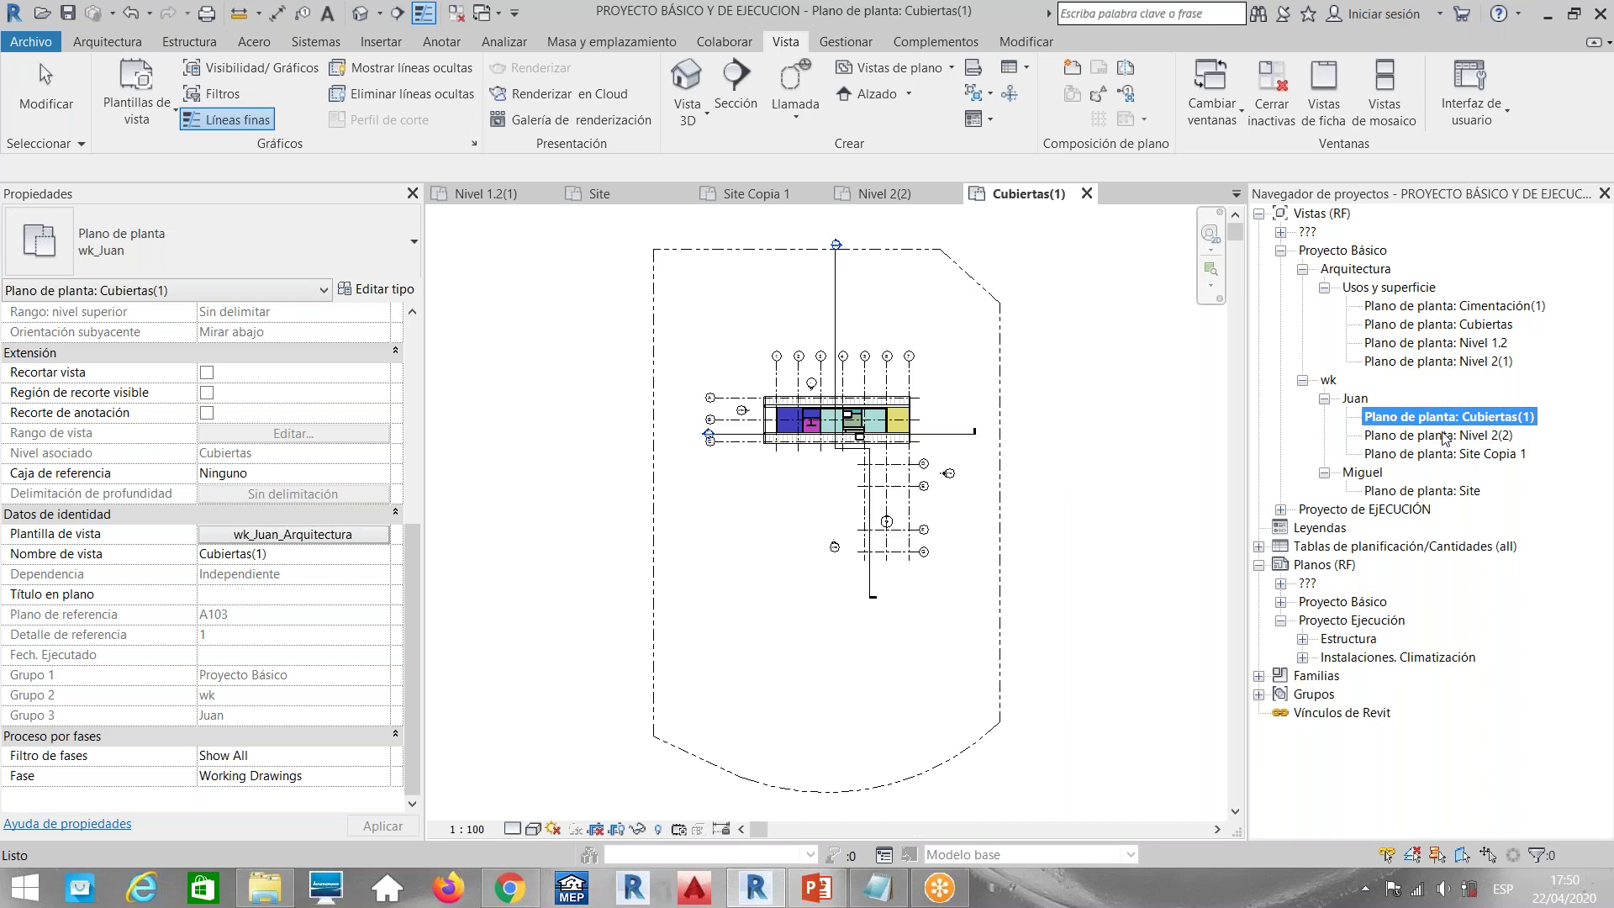
click(1444, 436)
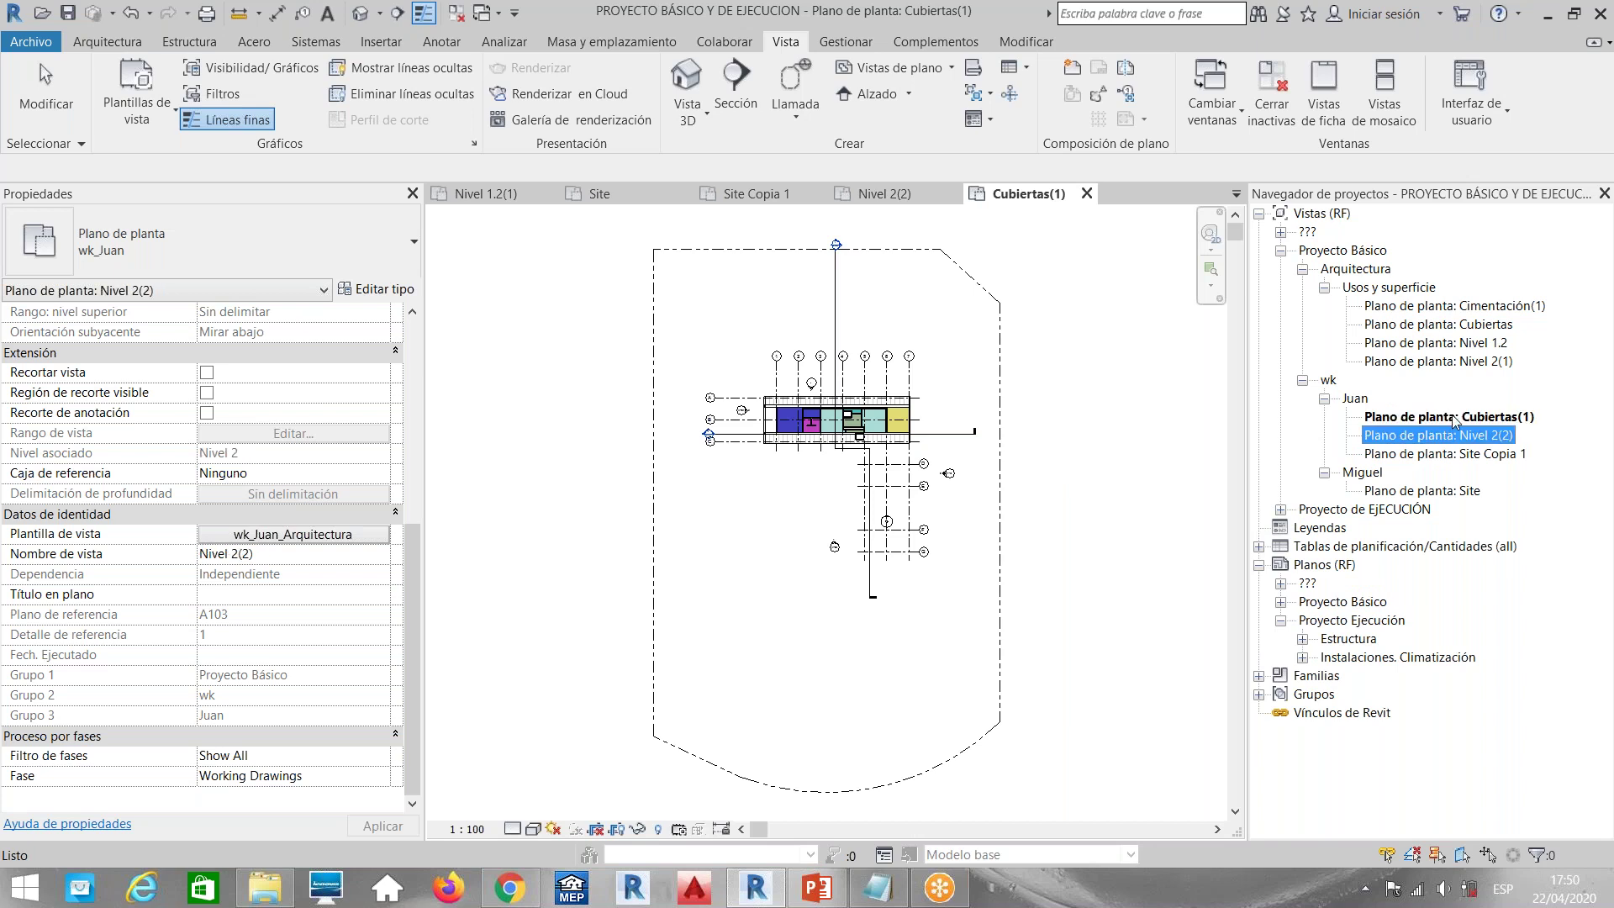
click(1447, 418)
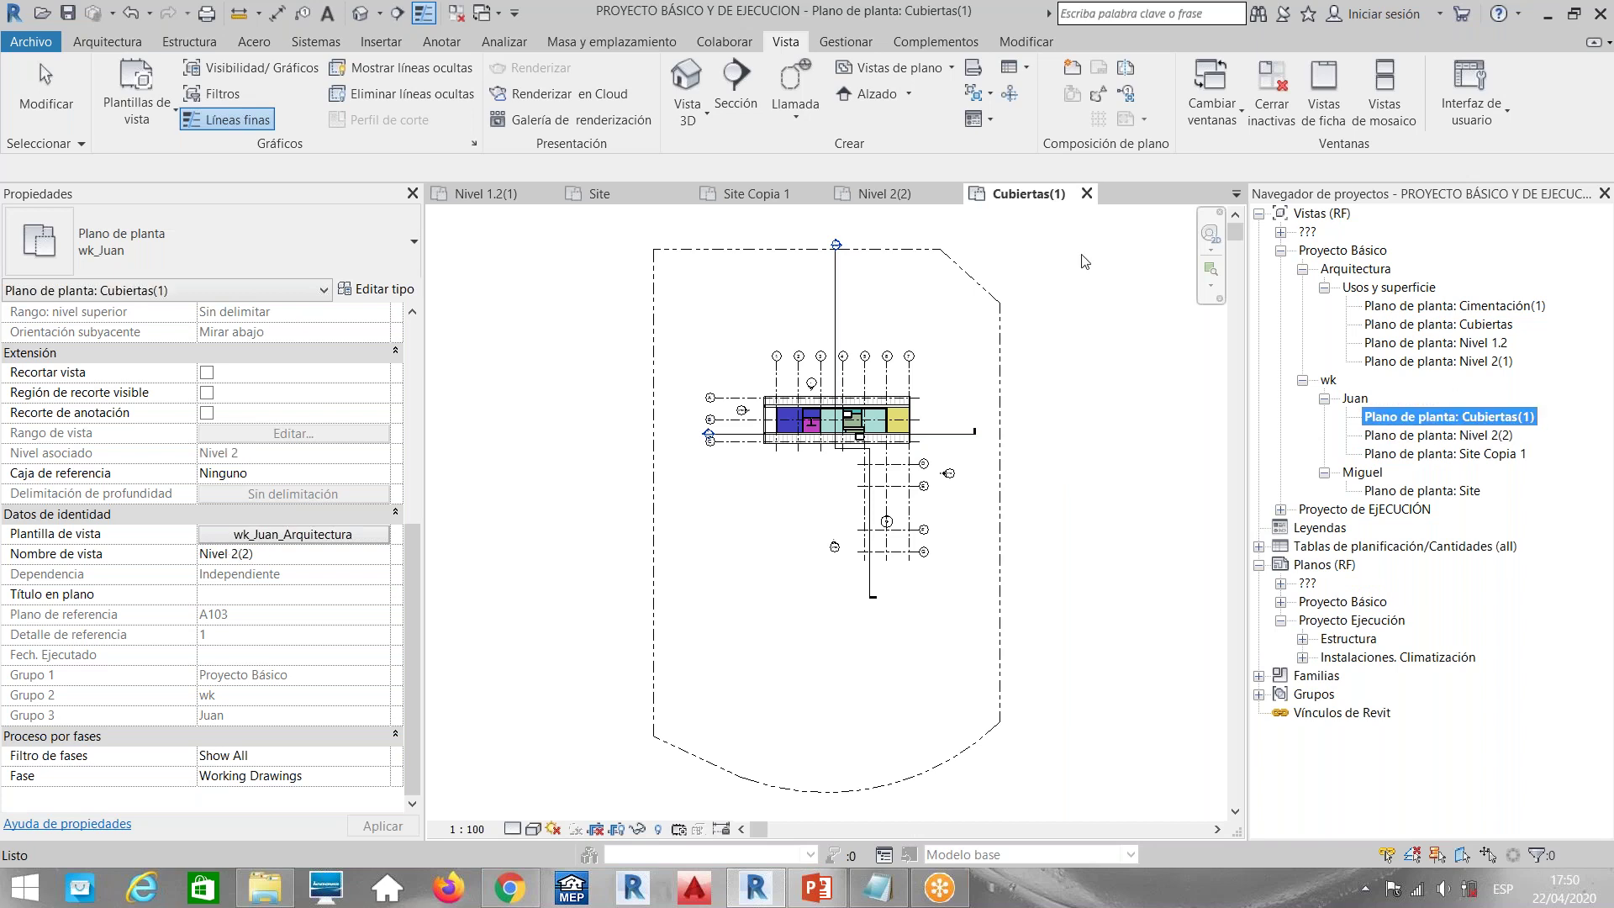
click(900, 67)
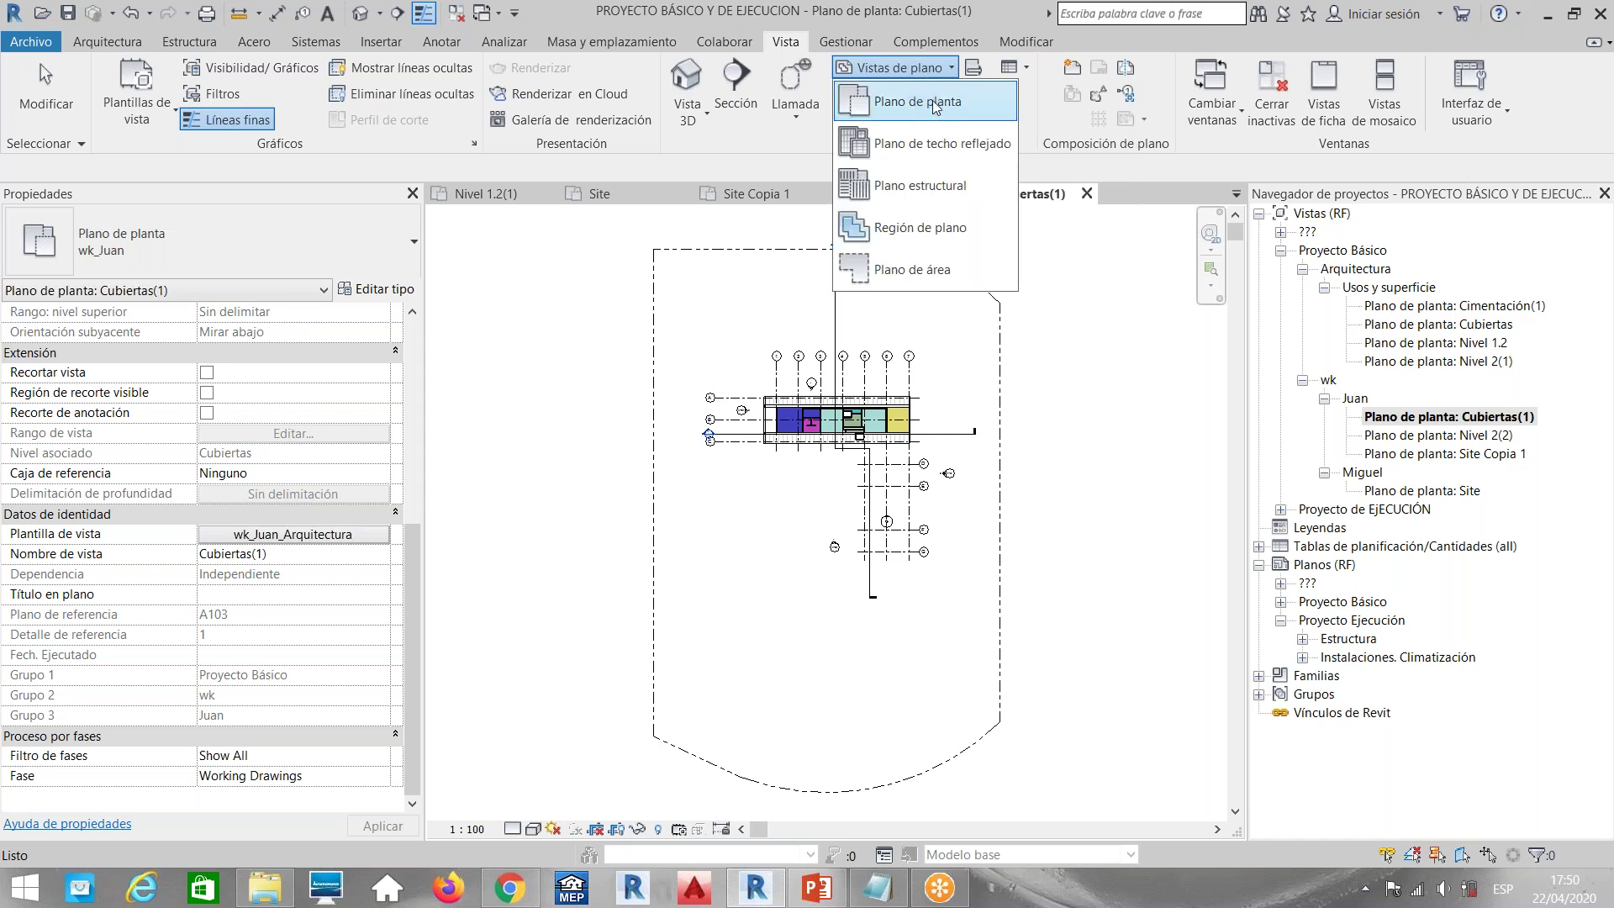
click(933, 102)
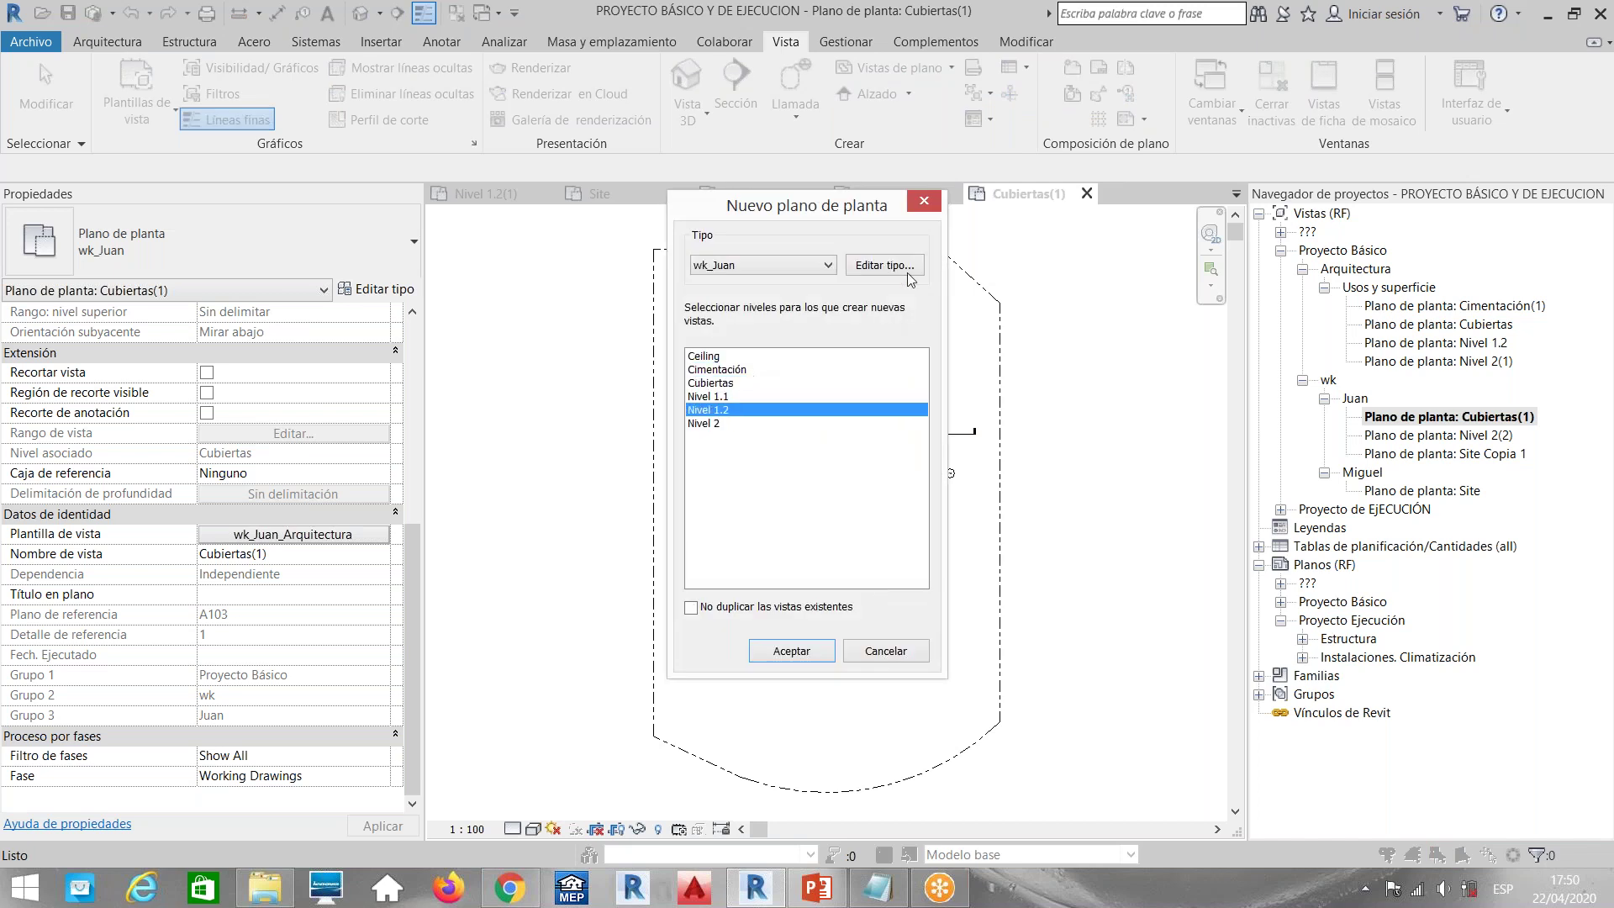
click(924, 200)
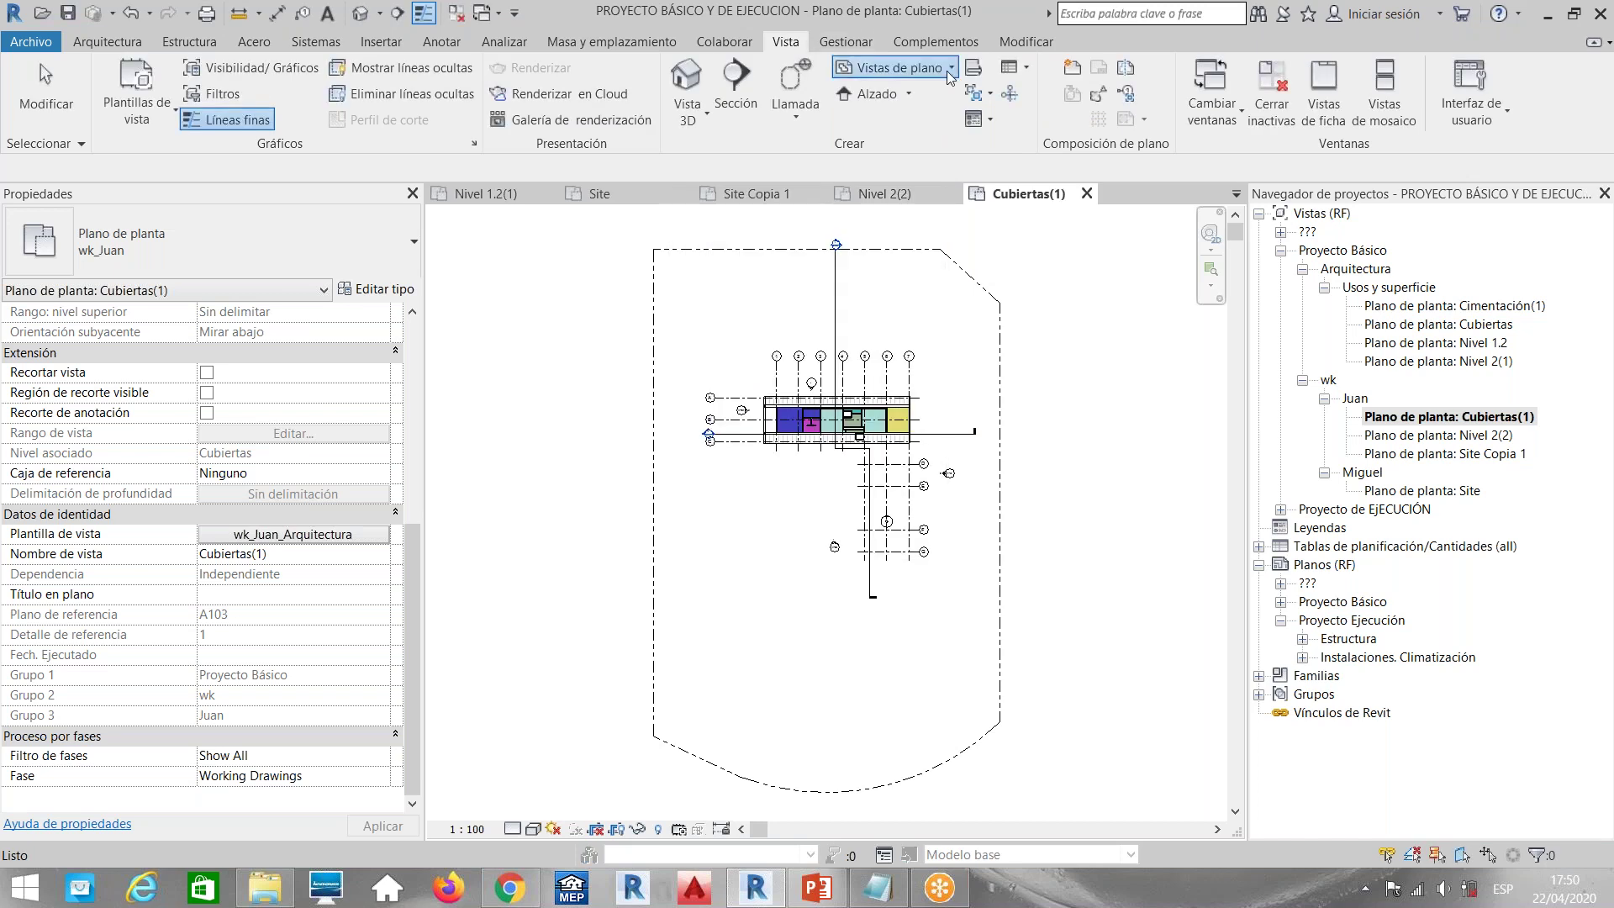
Create a Nivel 1.1 floor plan view with the team member's wk type, allowing duplicates of existing views
click(893, 67)
click(915, 103)
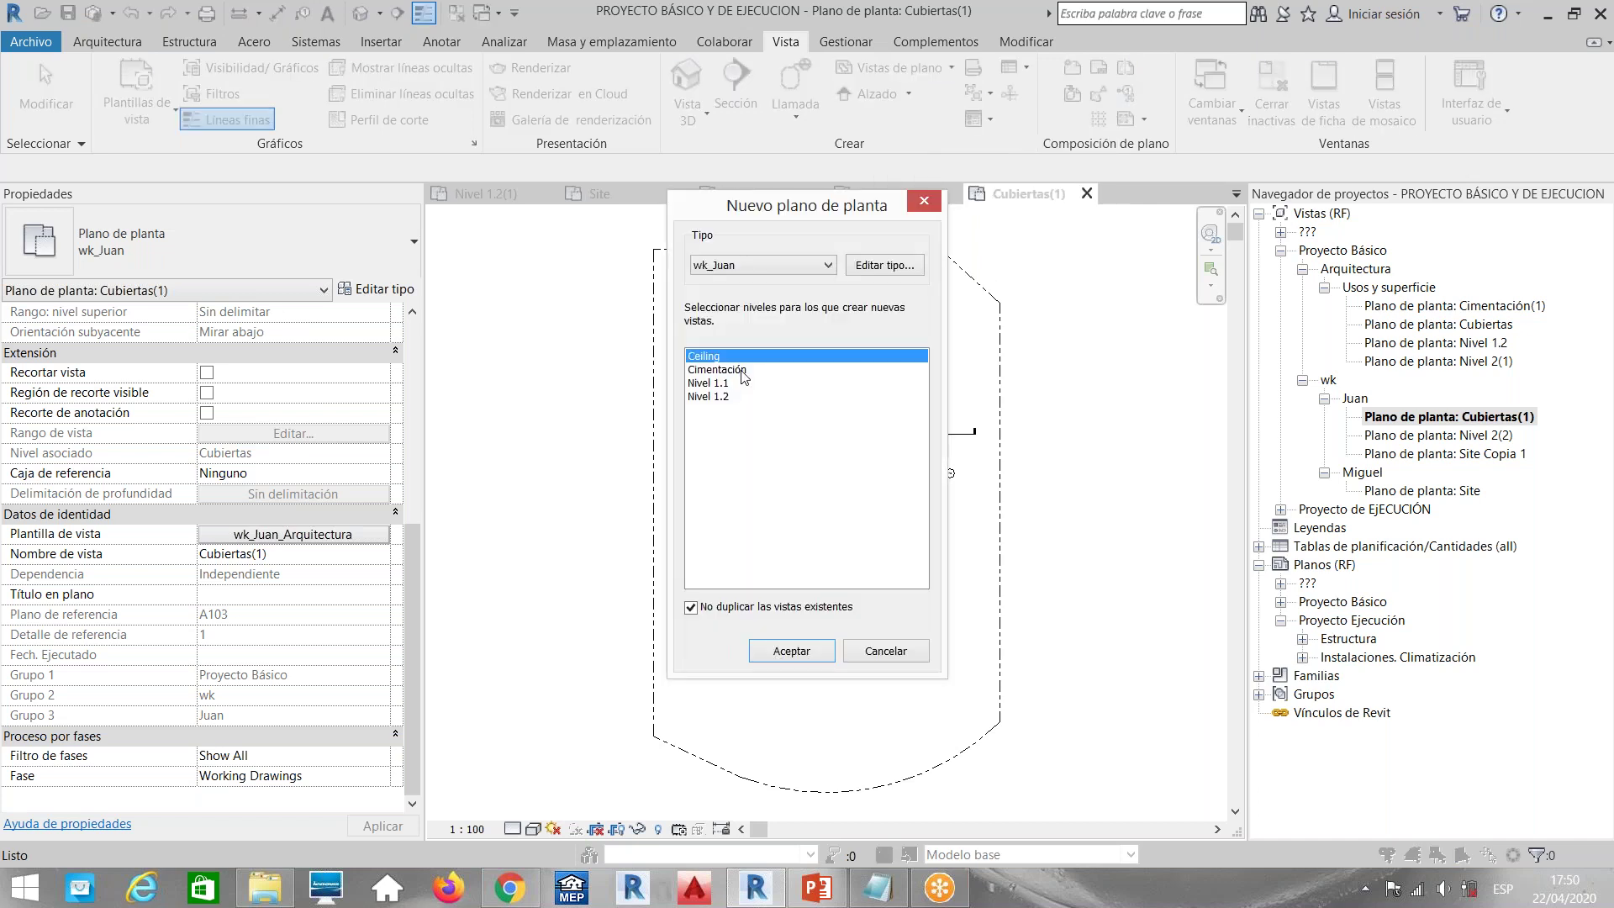
click(723, 385)
click(691, 607)
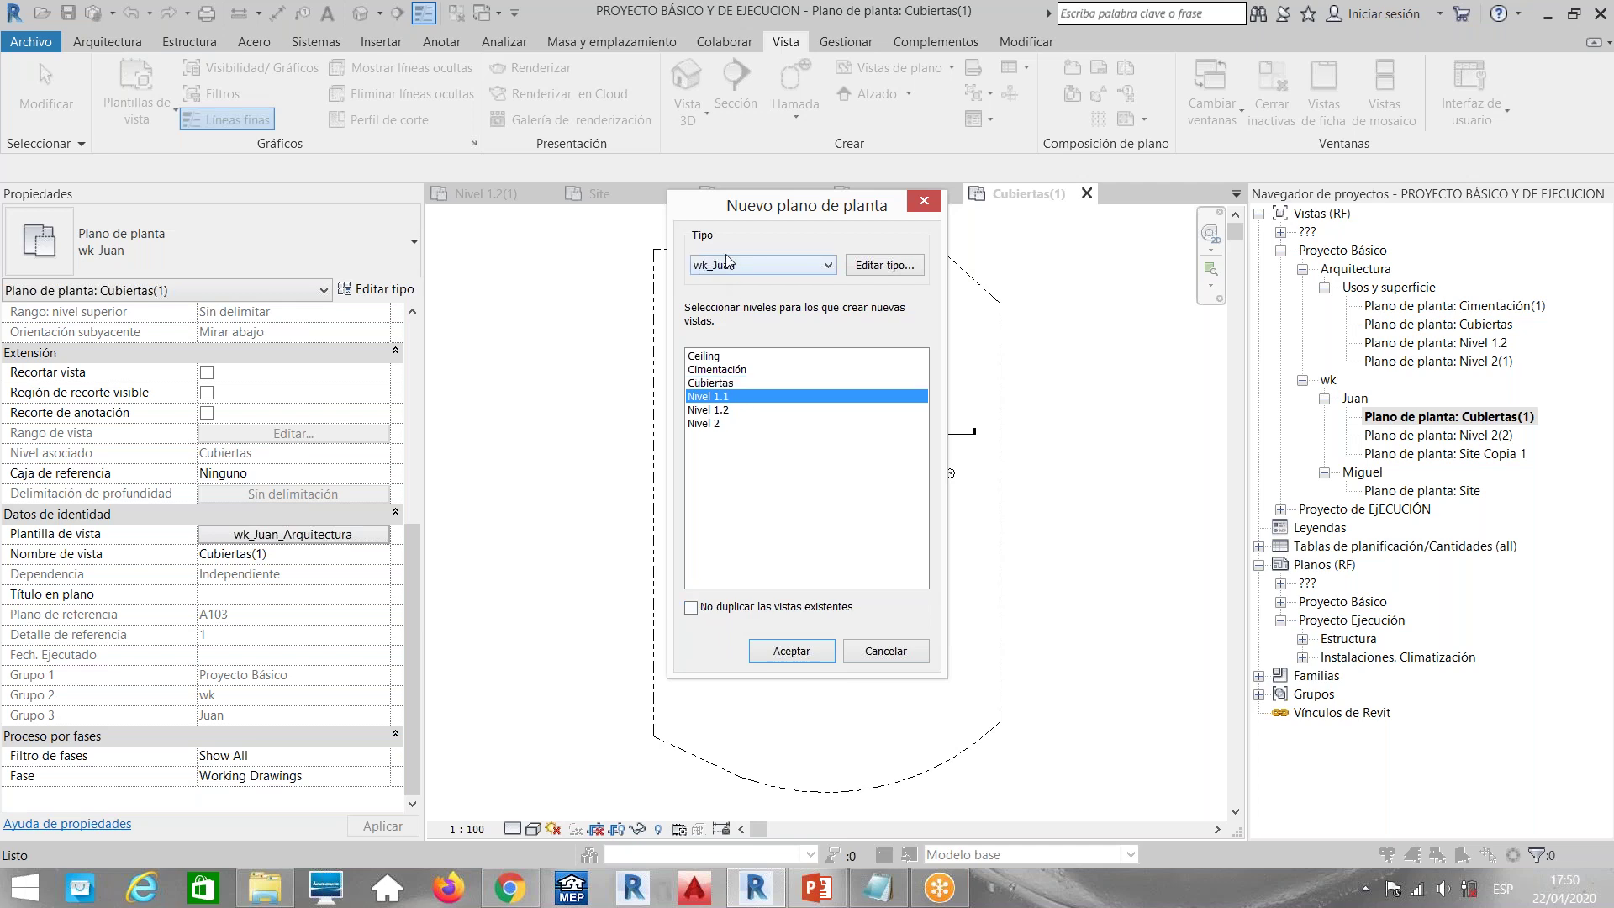
click(910, 269)
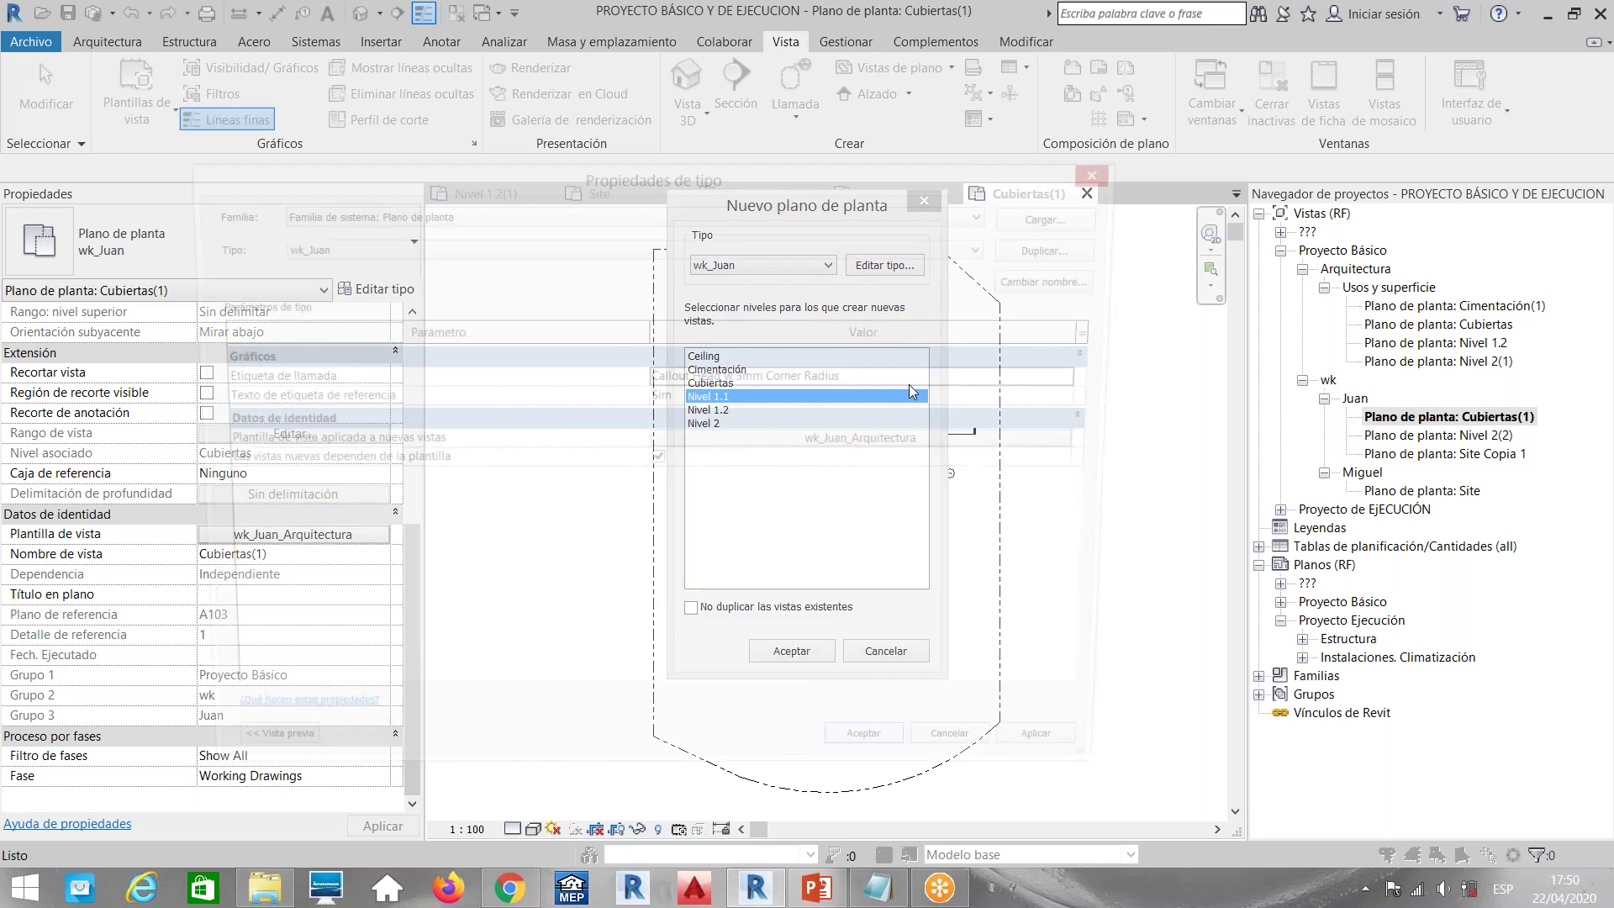
click(1110, 174)
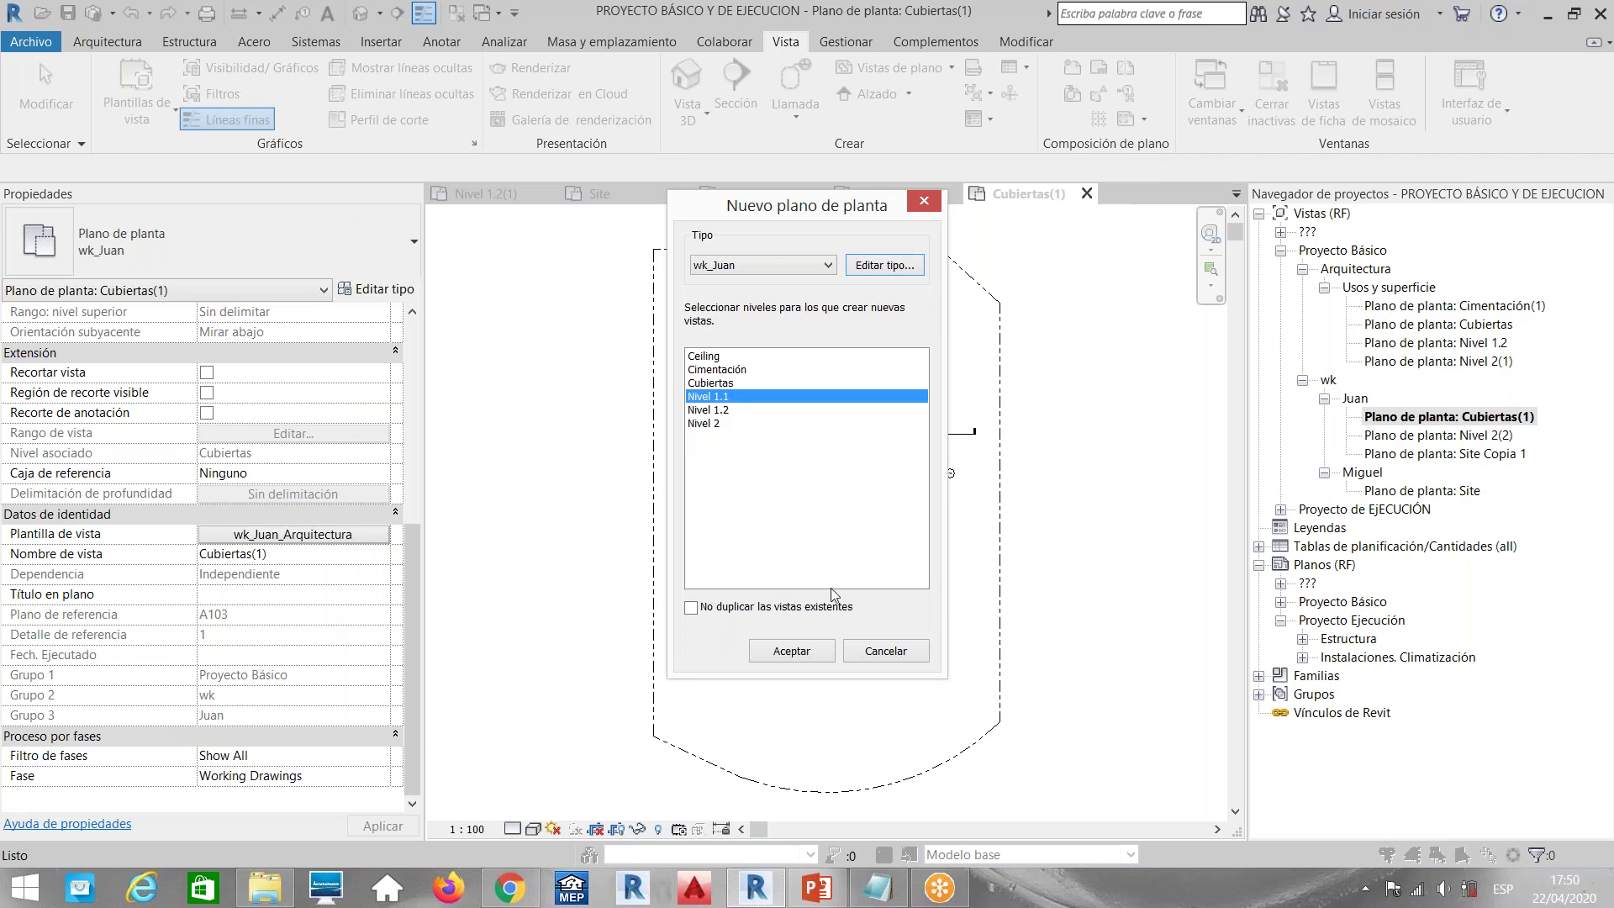
click(790, 653)
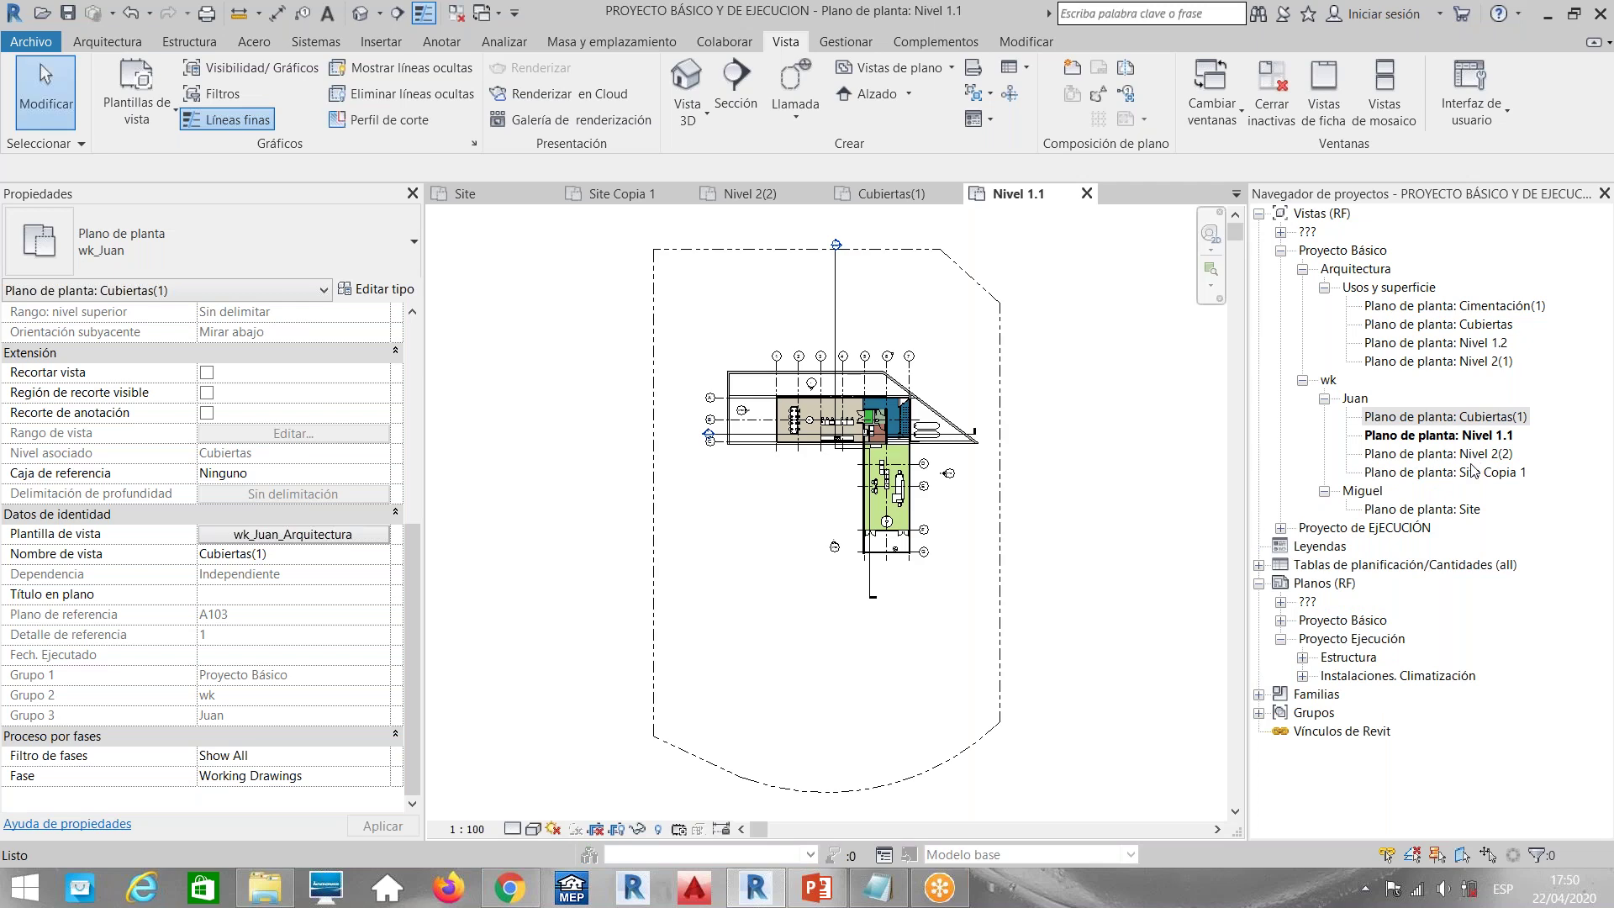
Examine the view types, templates and Grupo values of the Usos y superficie and wk floor plans in the project browser
click(1402, 309)
click(1400, 326)
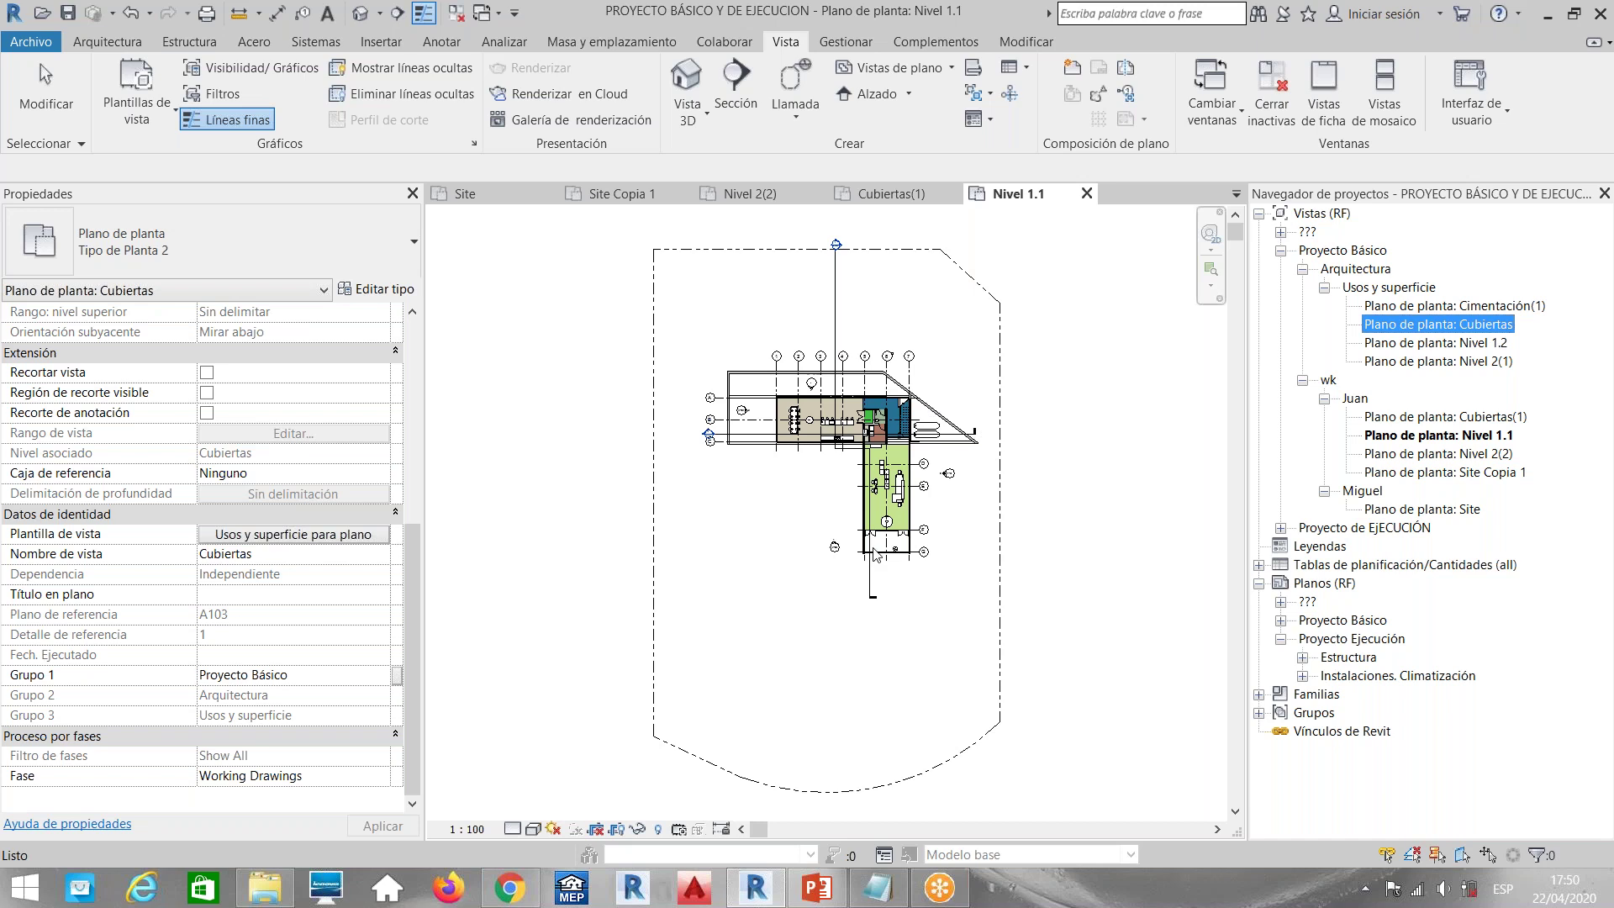
click(1325, 289)
click(1434, 379)
click(1396, 435)
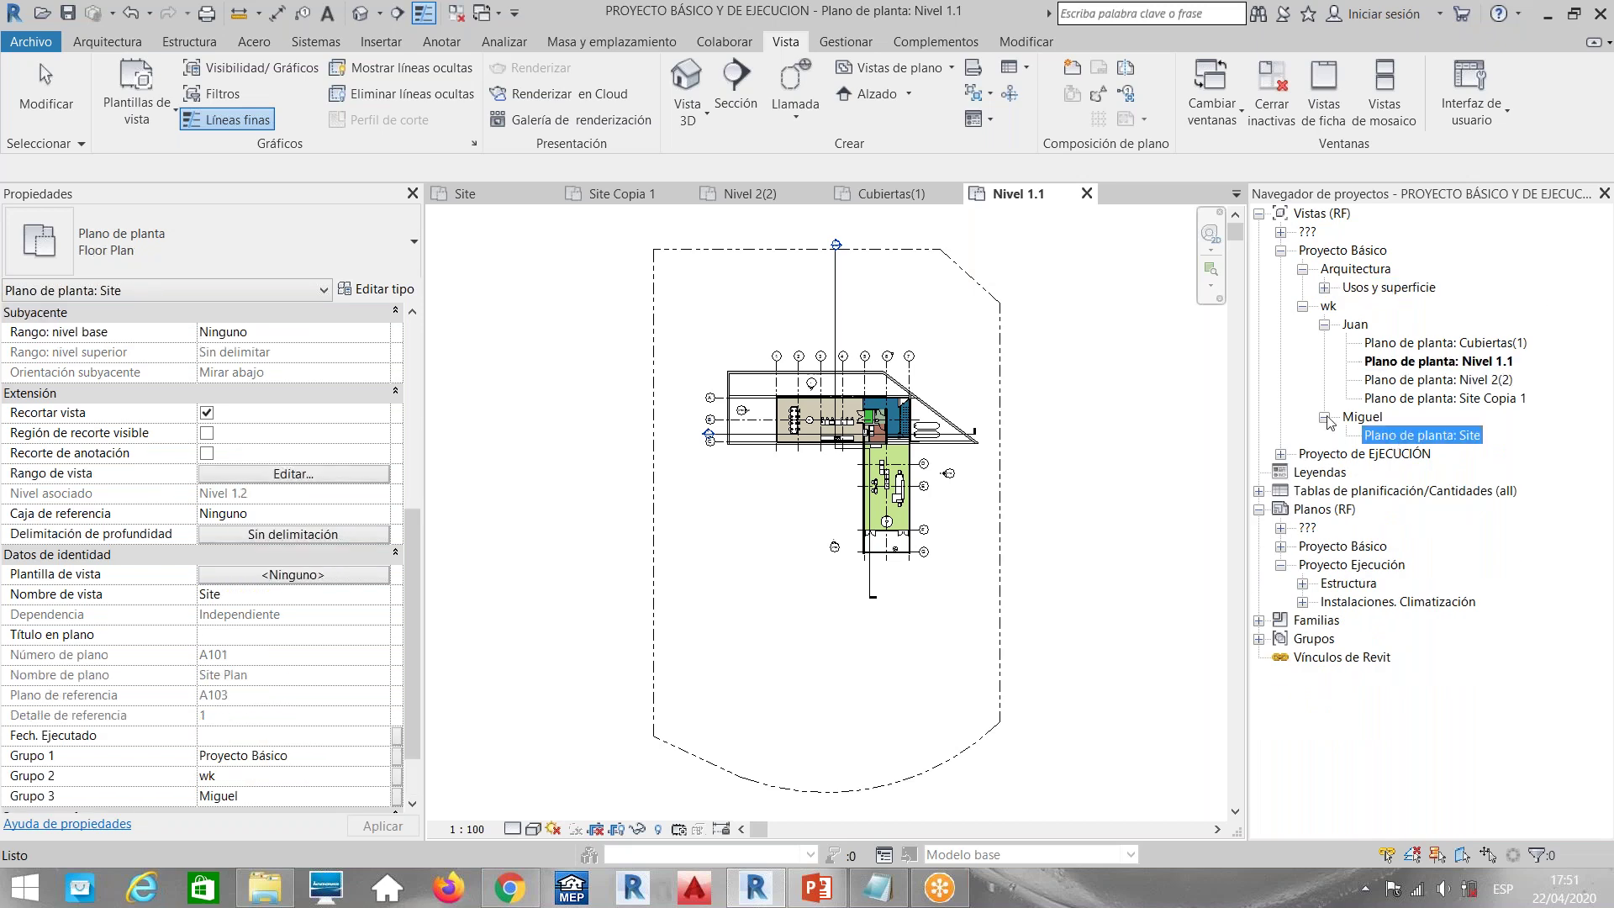
click(1406, 364)
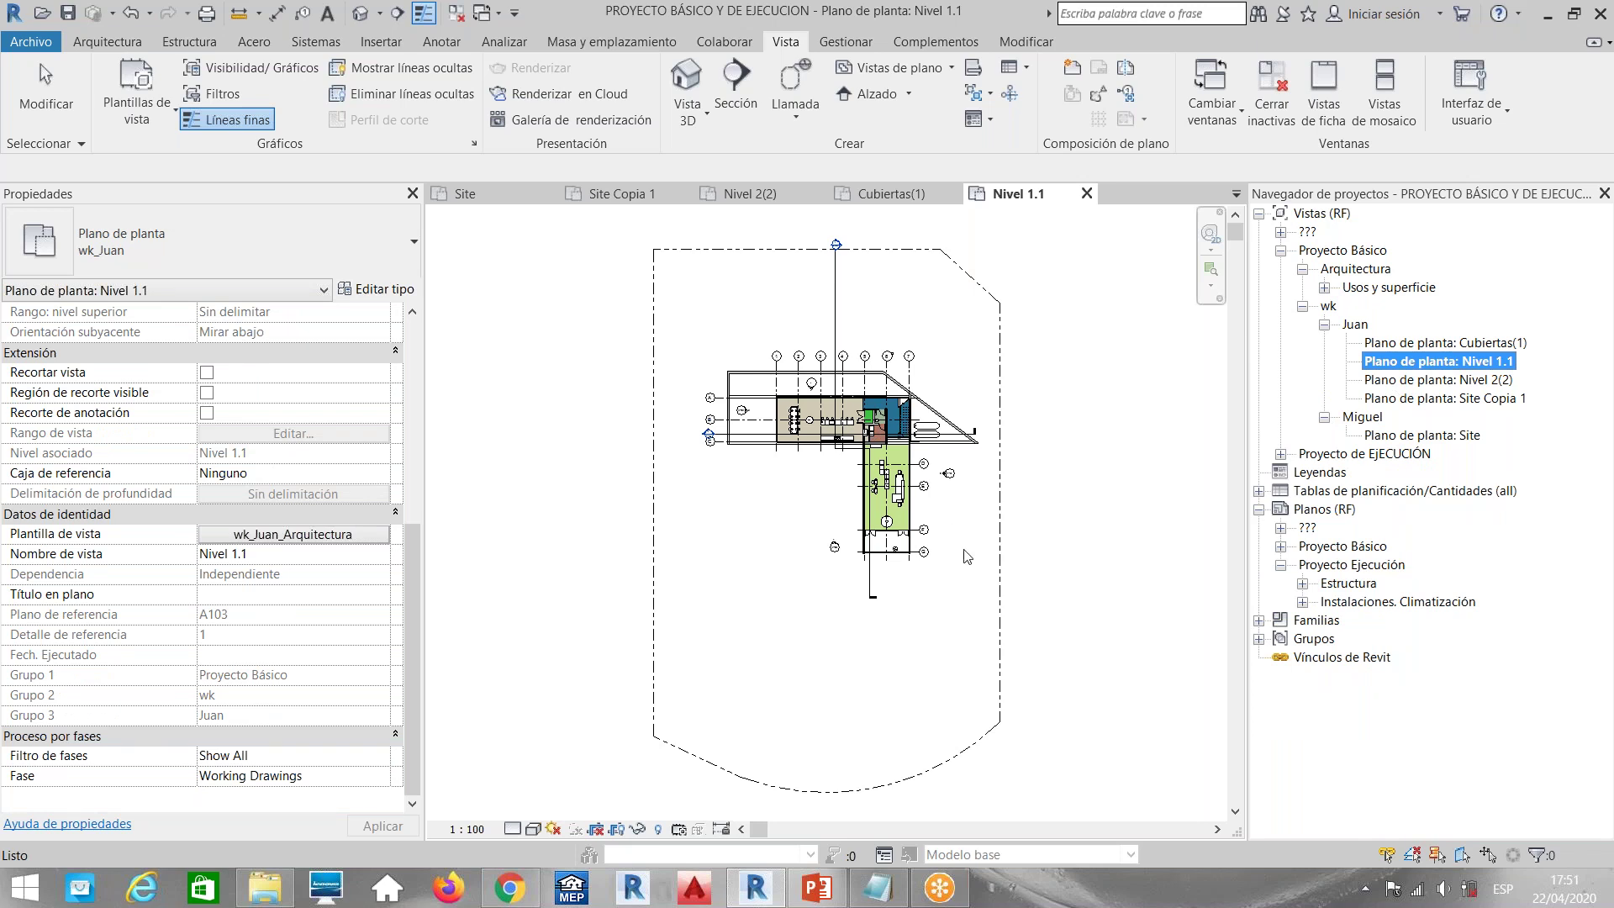
scroll(916, 442, up, 3)
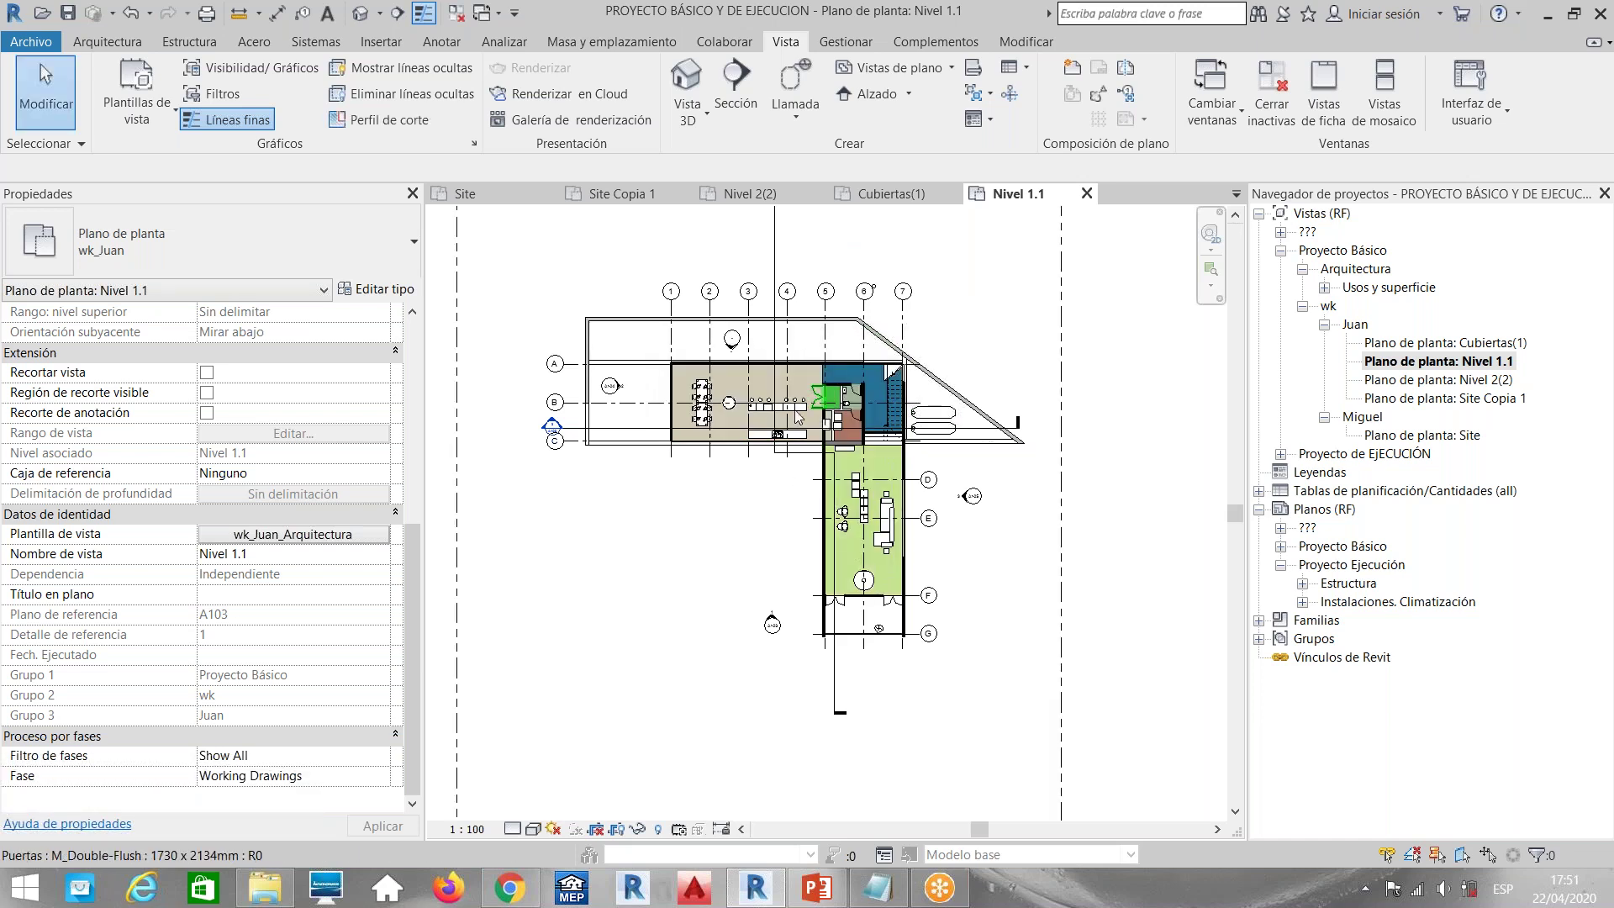
click(1325, 287)
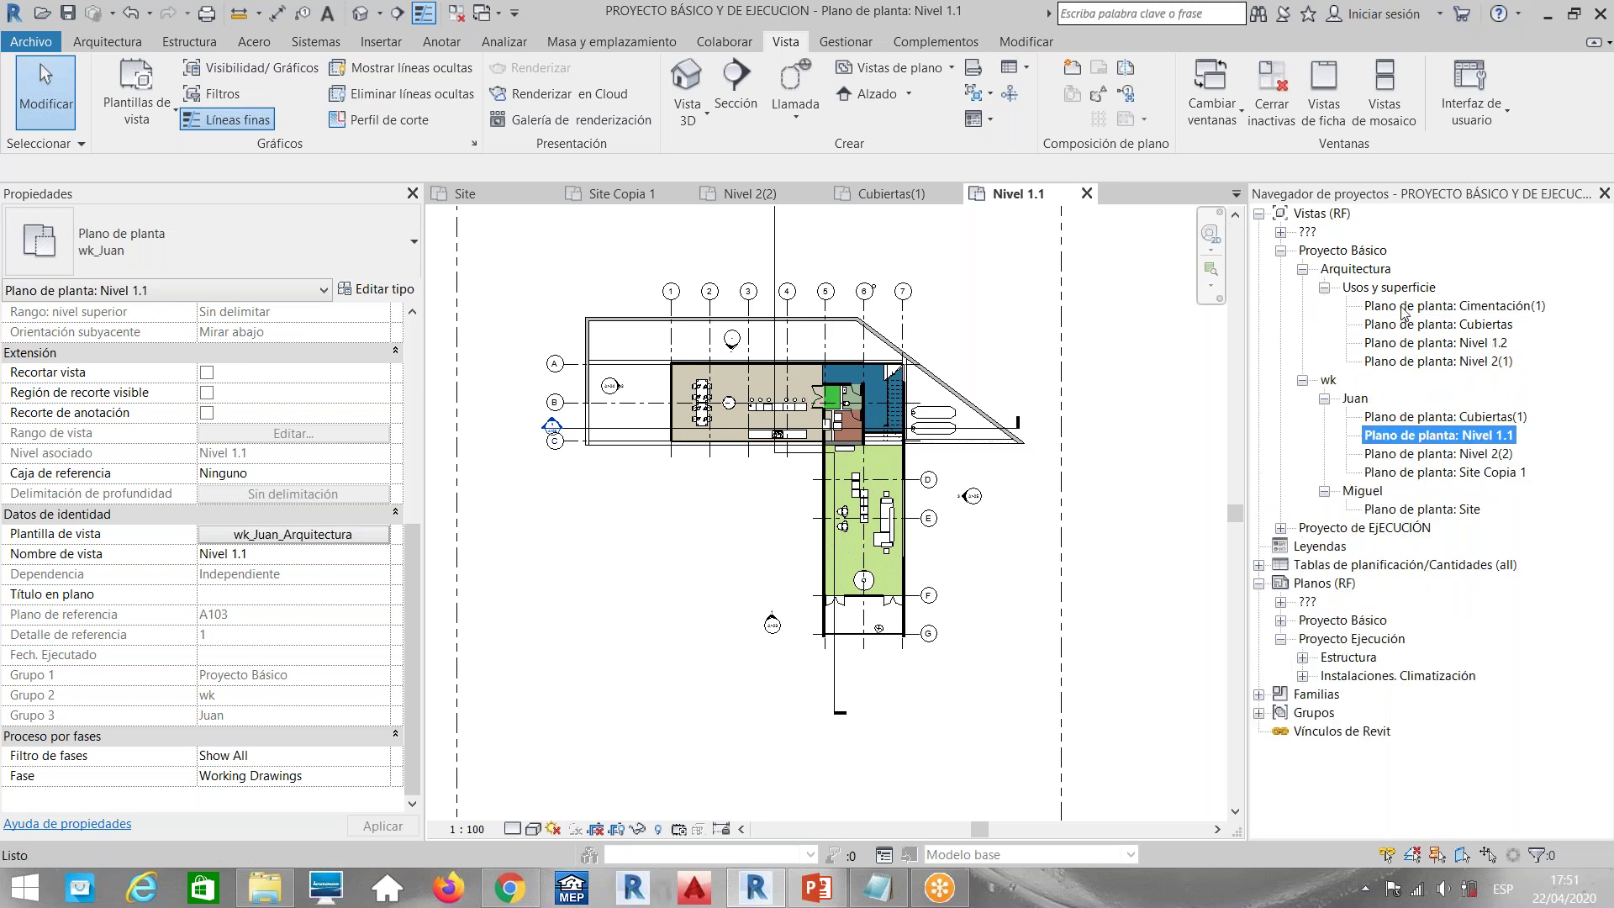
click(1402, 307)
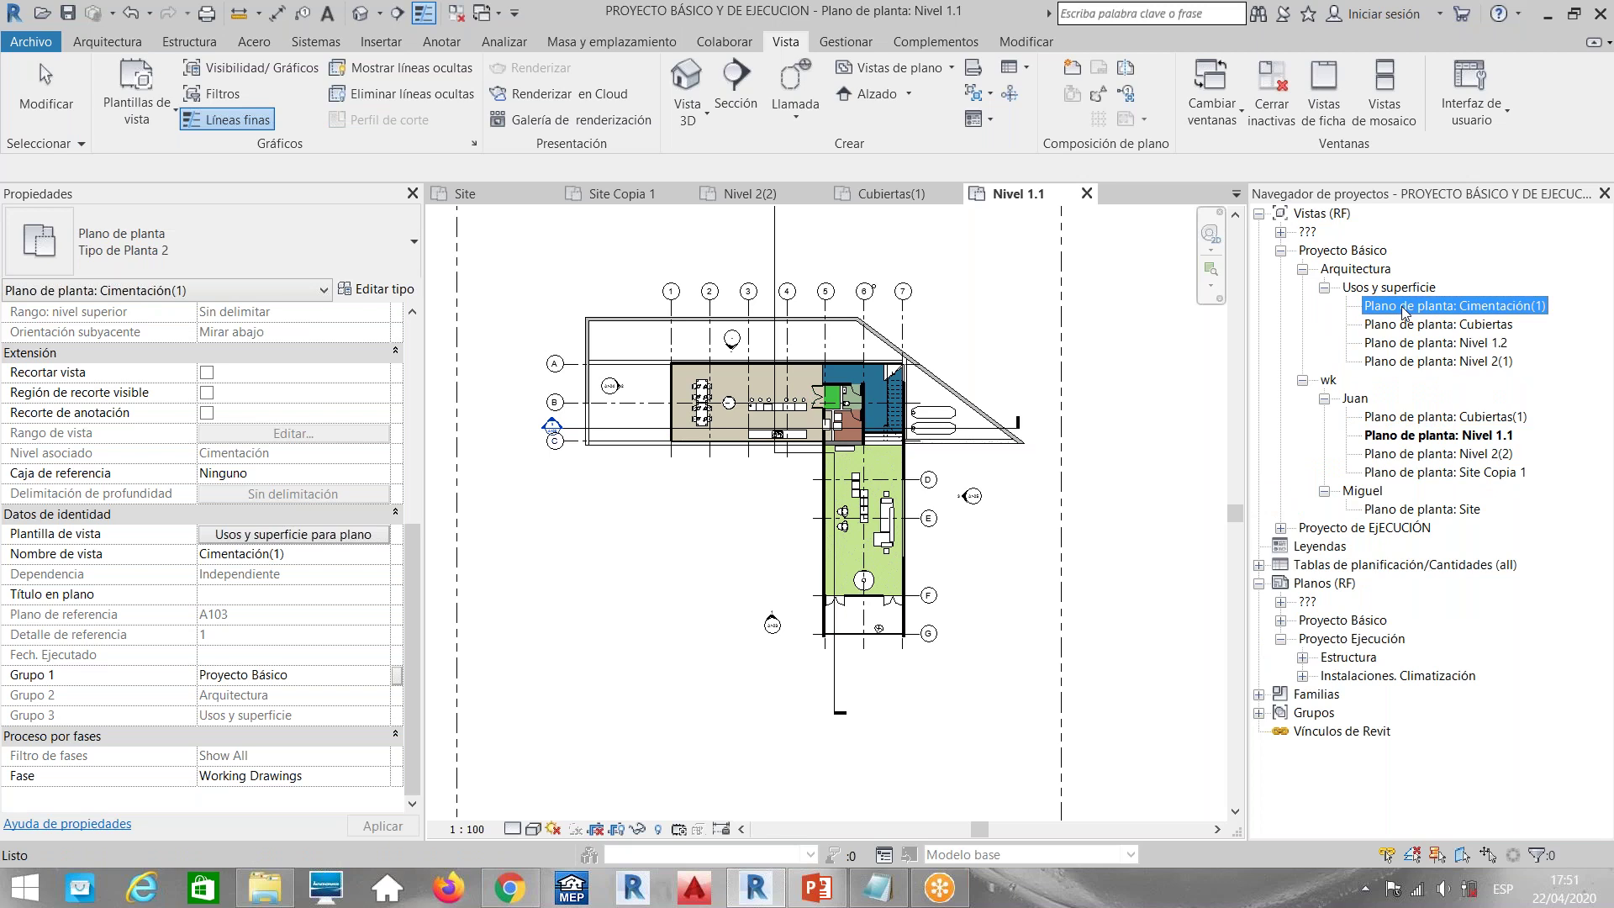
Expand the Proyecto Básico sheets and compare the Planta primera sheet's groups with the properties of the wk Cubiertas and Nivel 2 views
double_click(1321, 622)
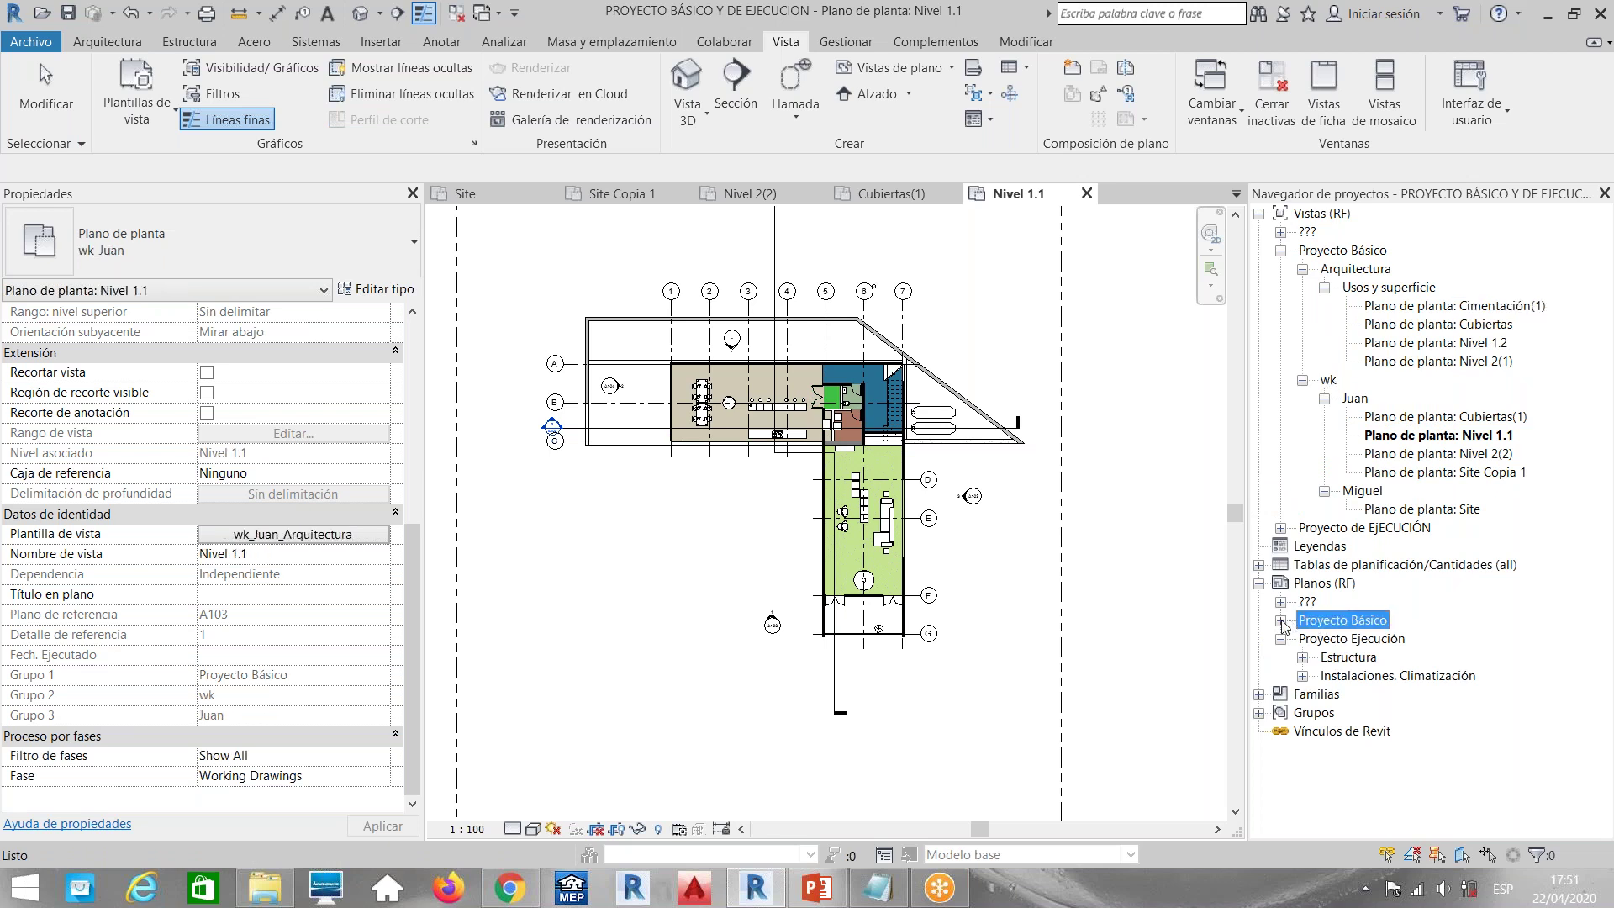
click(1303, 640)
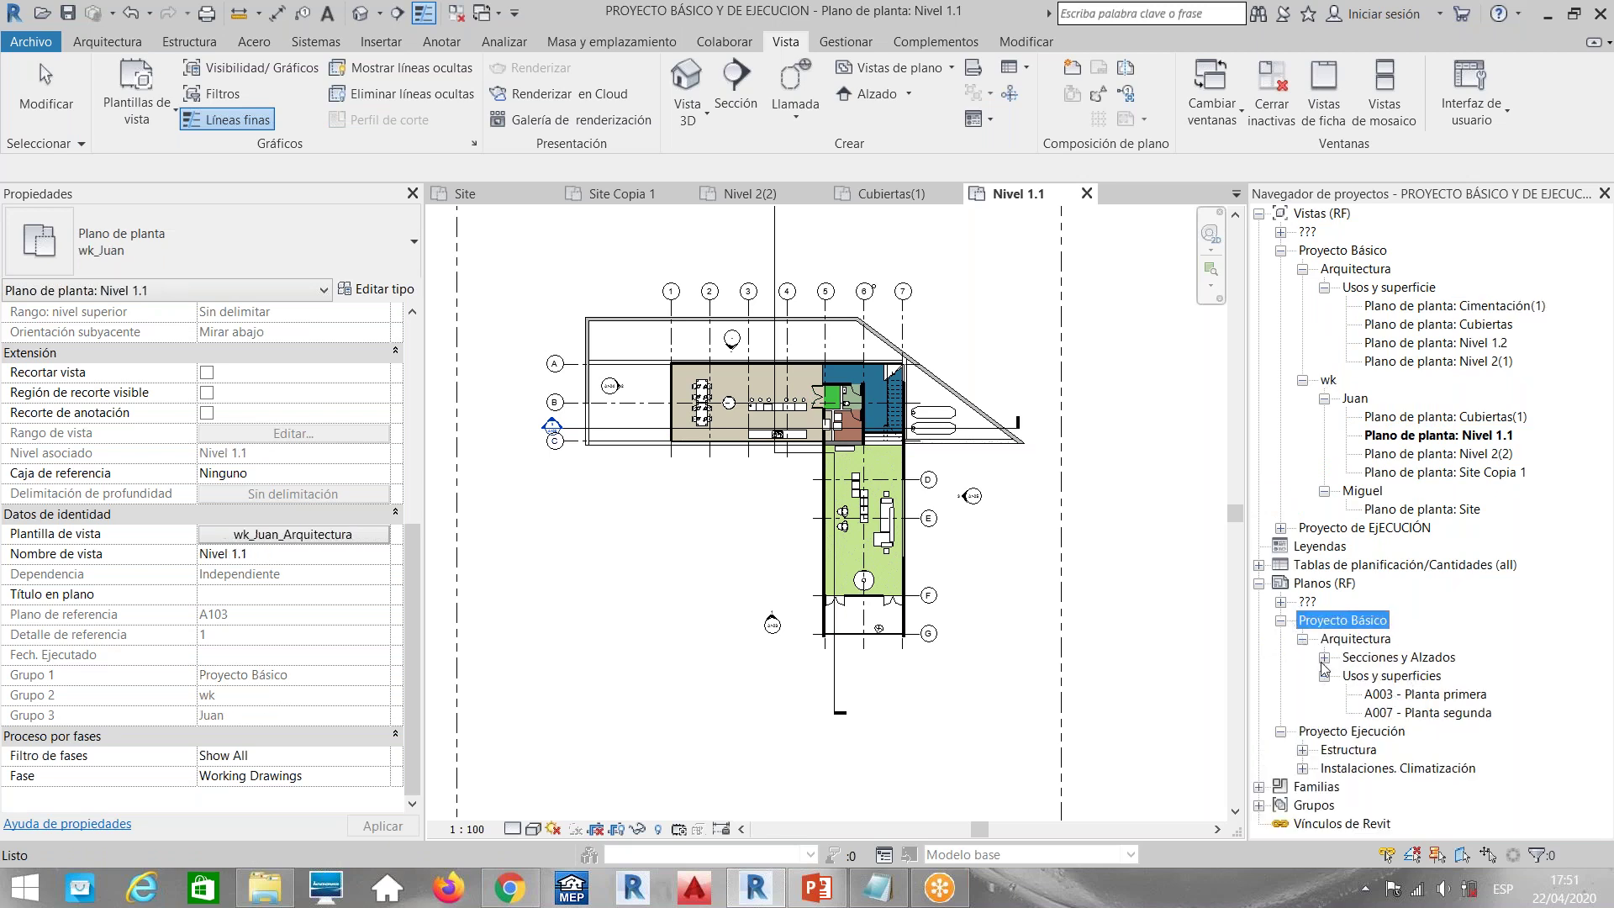
click(1435, 696)
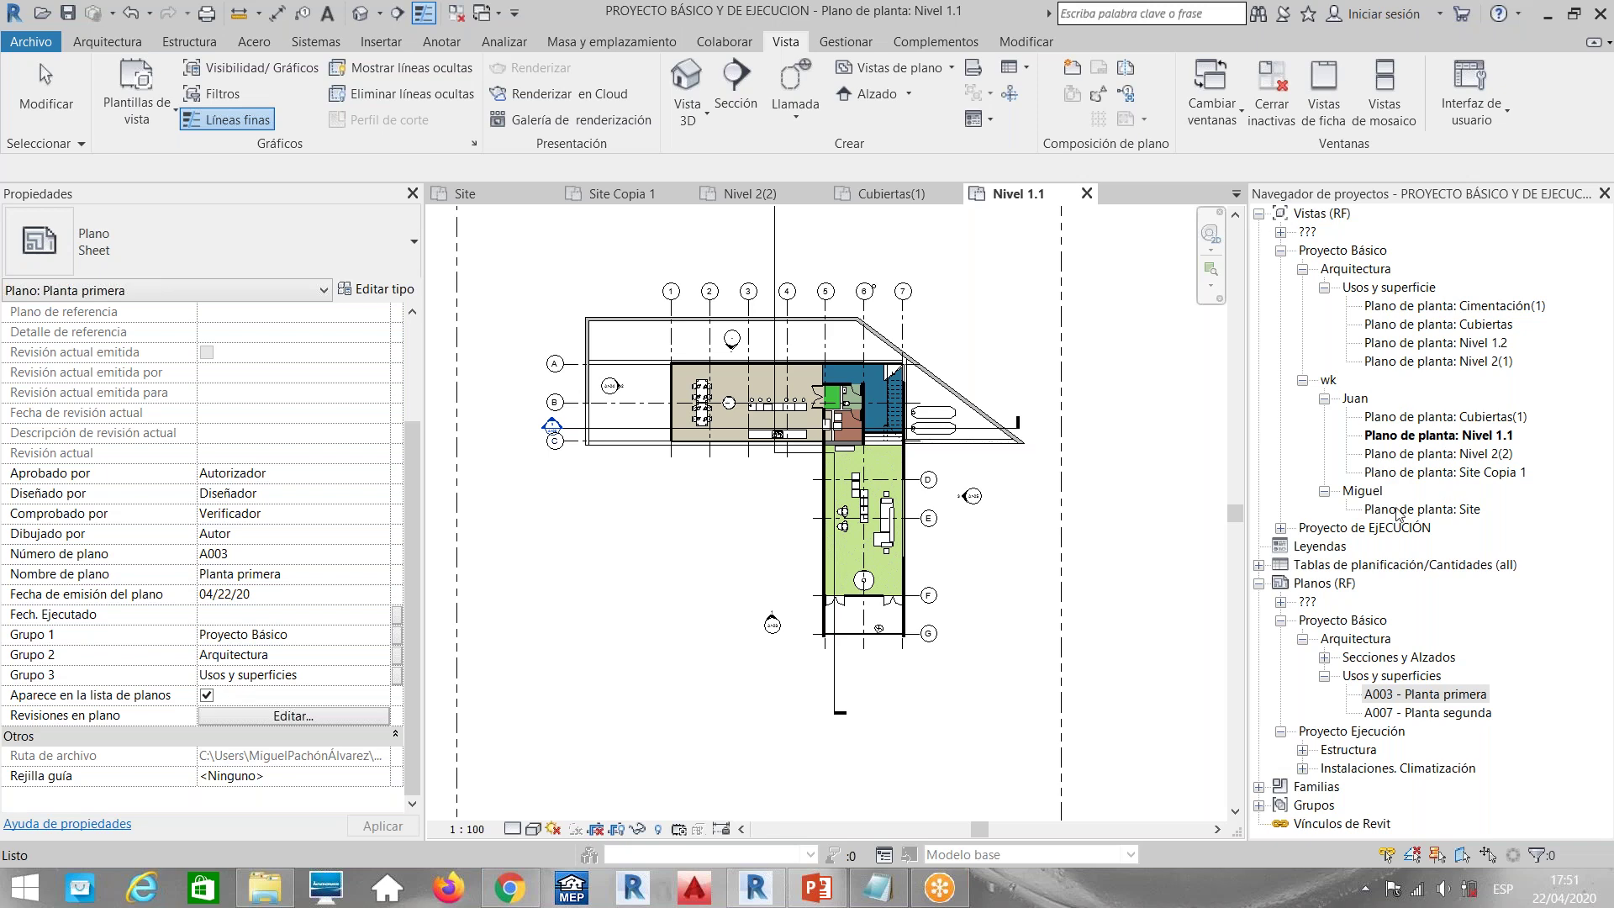
click(1421, 417)
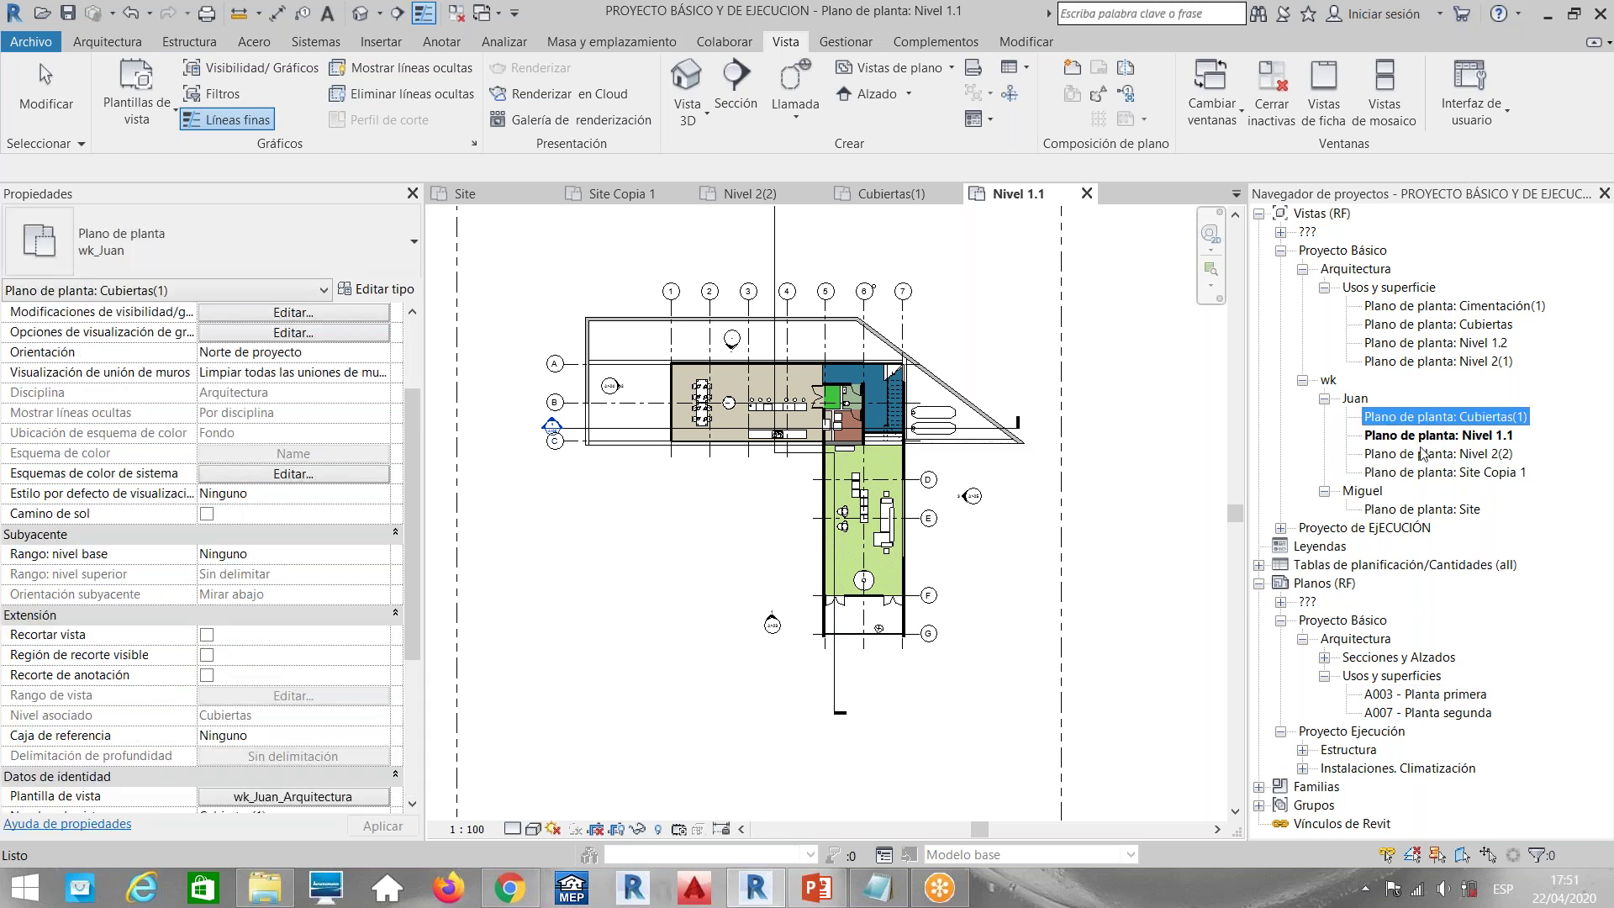
click(1423, 454)
Review the view template assigned to the team member's wk floor plan type, and leave without creating a view
click(895, 67)
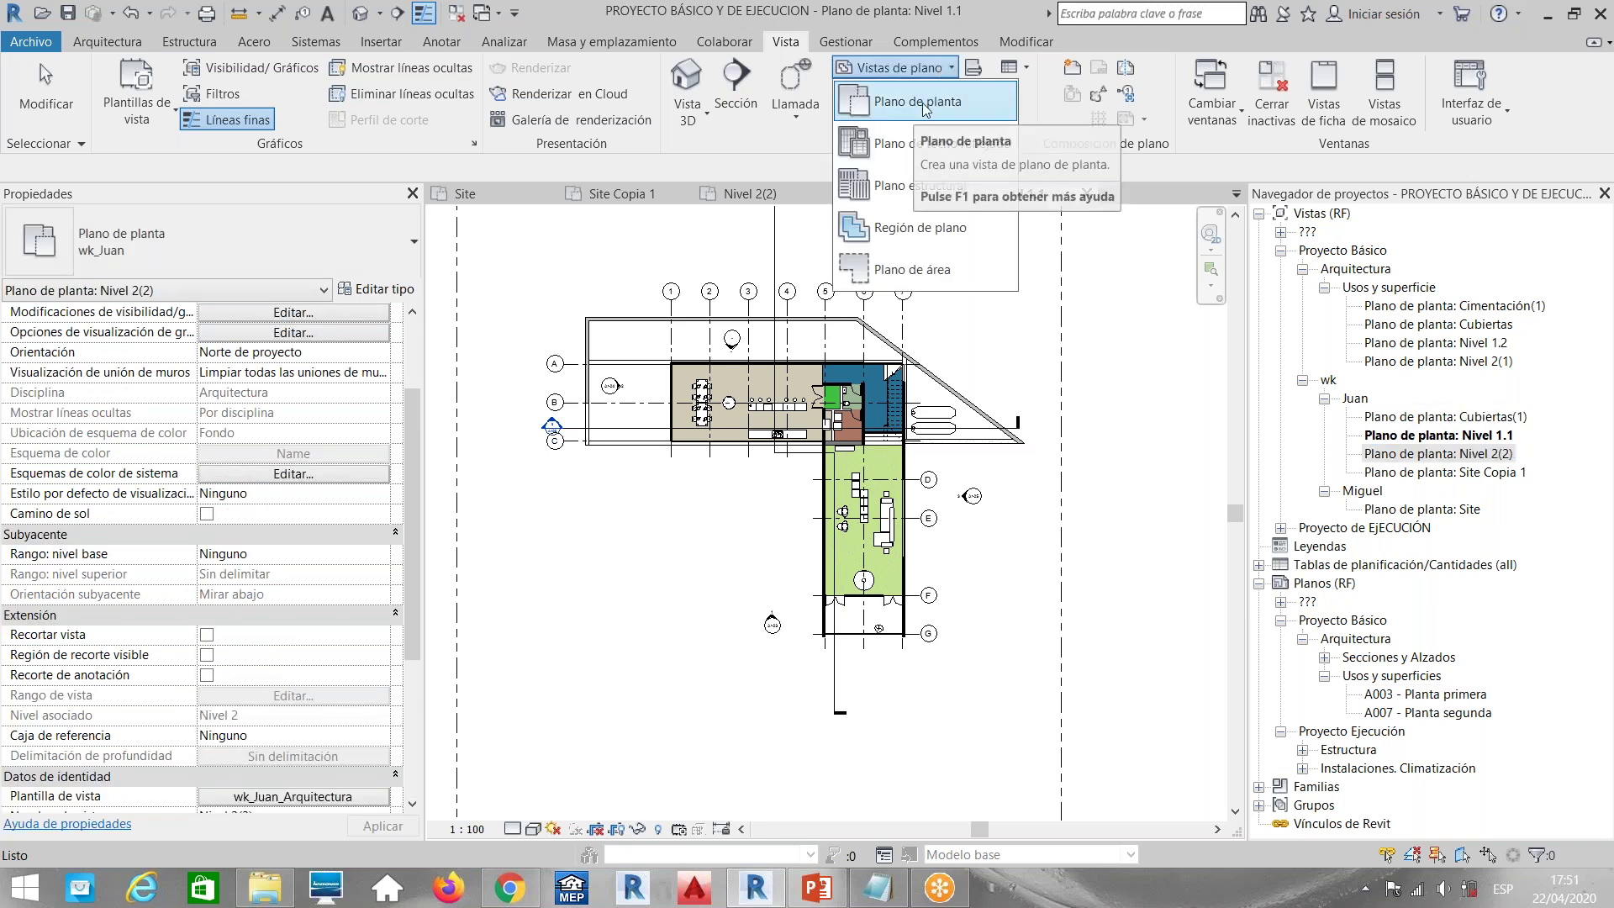
click(930, 116)
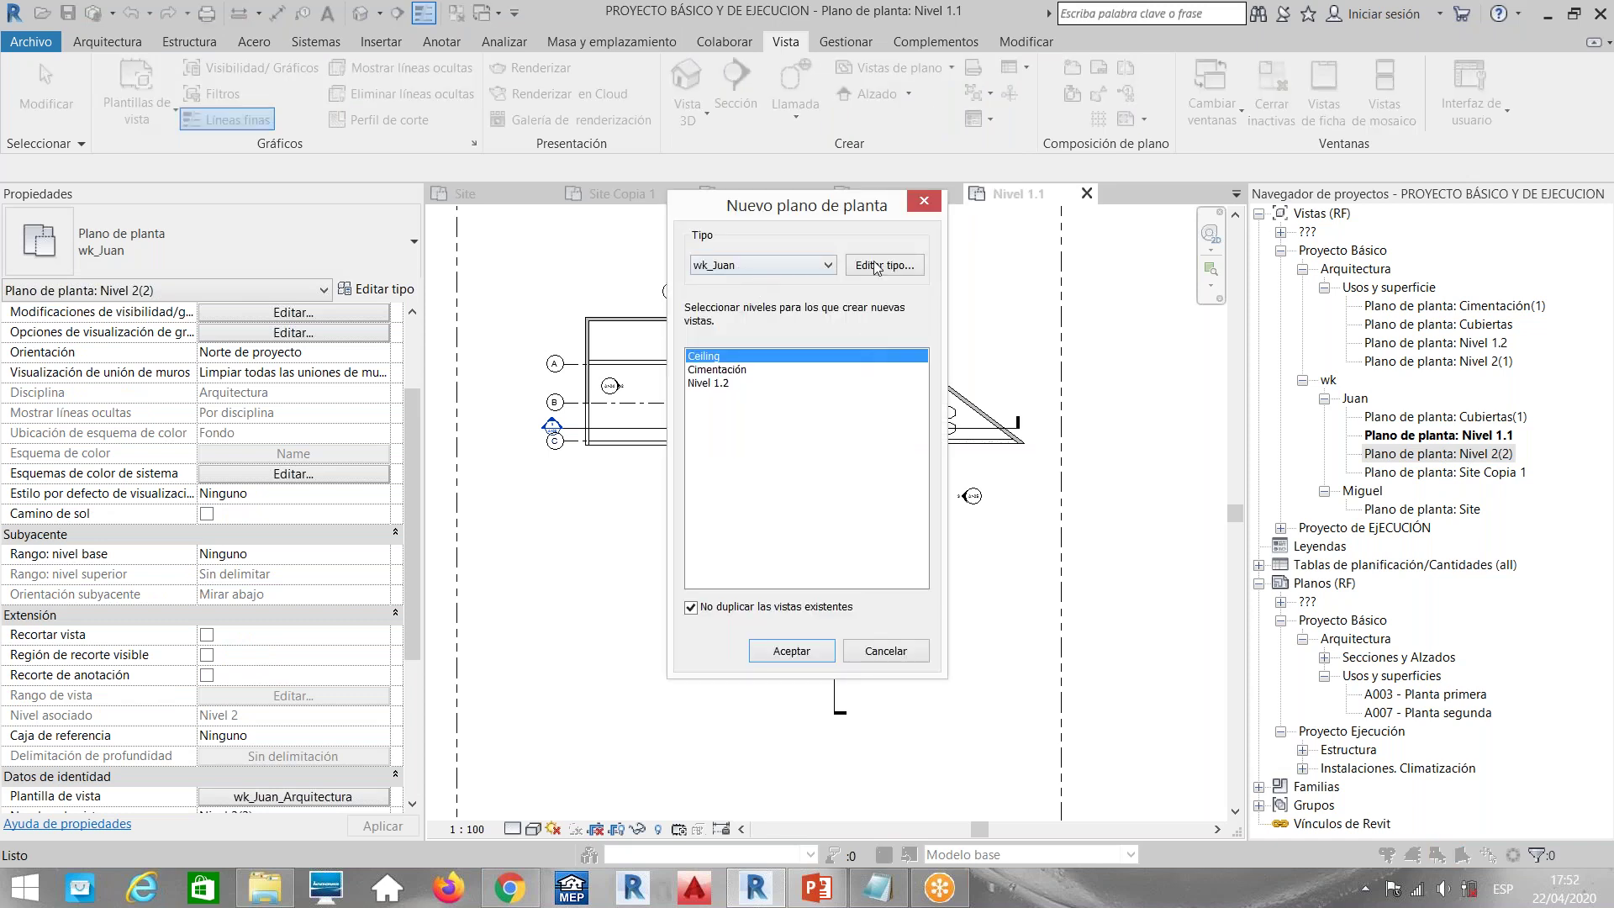
click(892, 267)
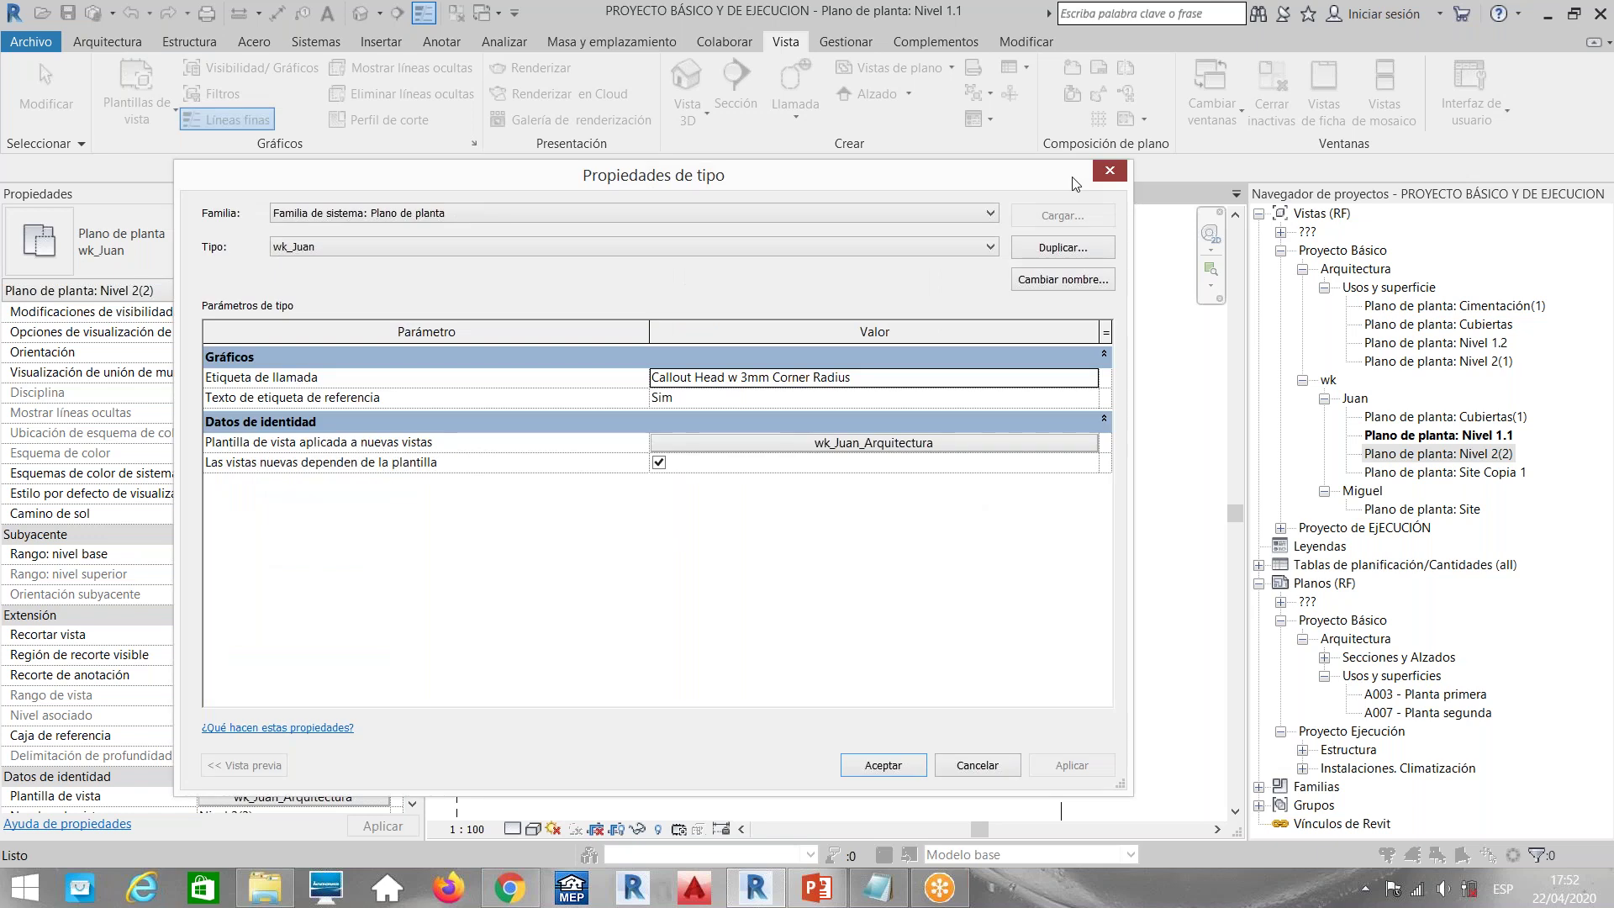
click(1110, 171)
key(Escape)
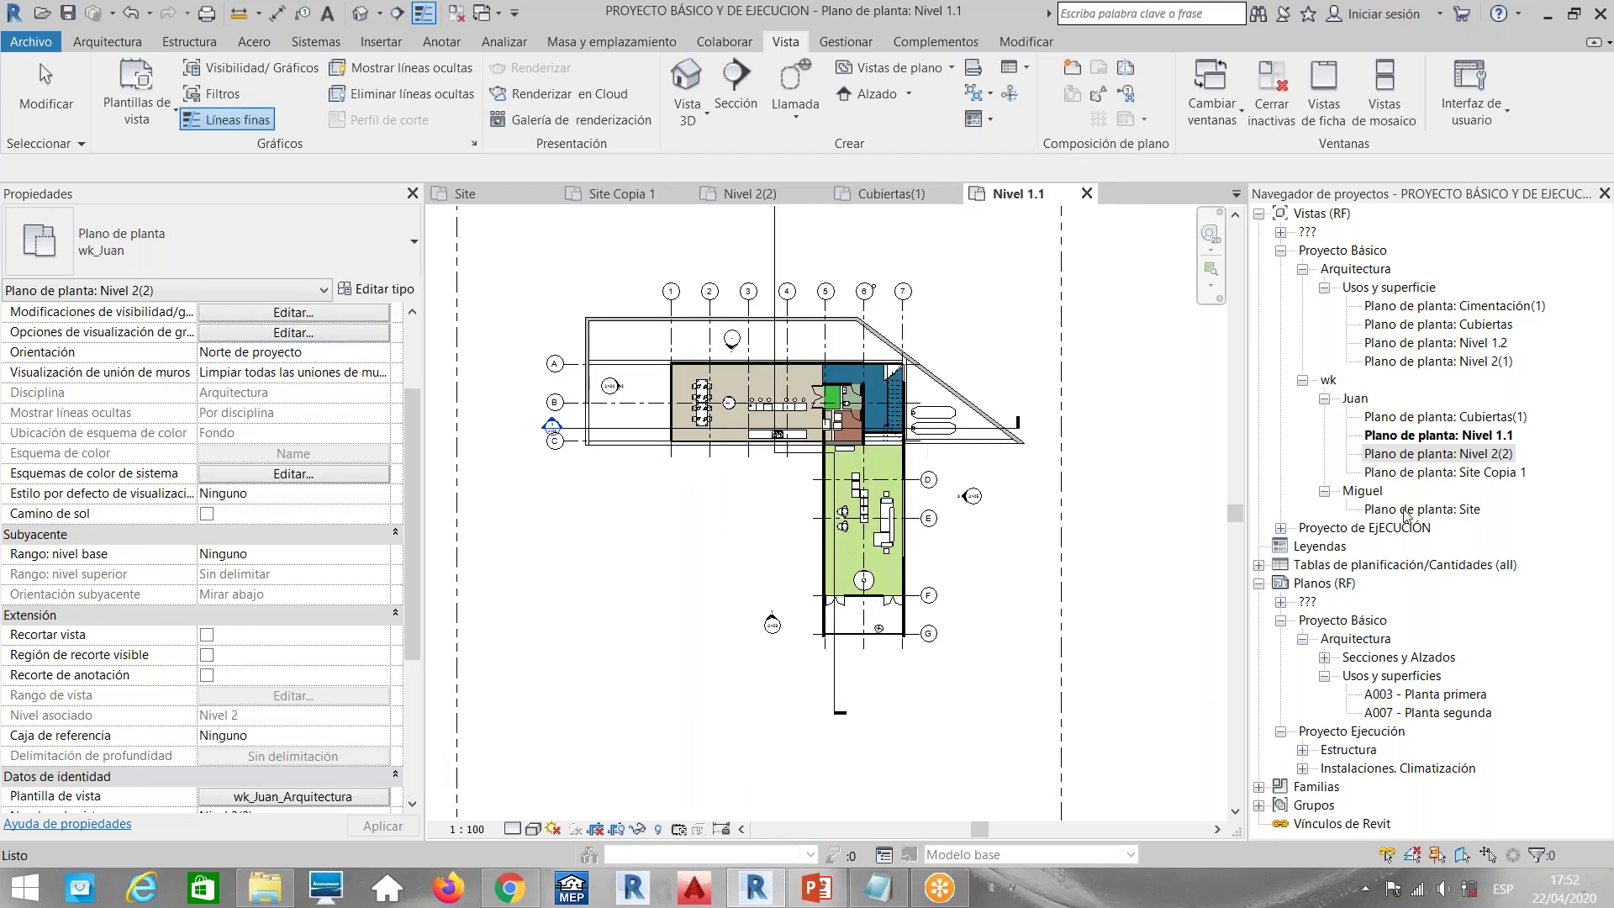
Collapse the second team member's wk group and compare the Usos y superficie views with the Usos y superficies sheets
click(1406, 511)
click(1325, 492)
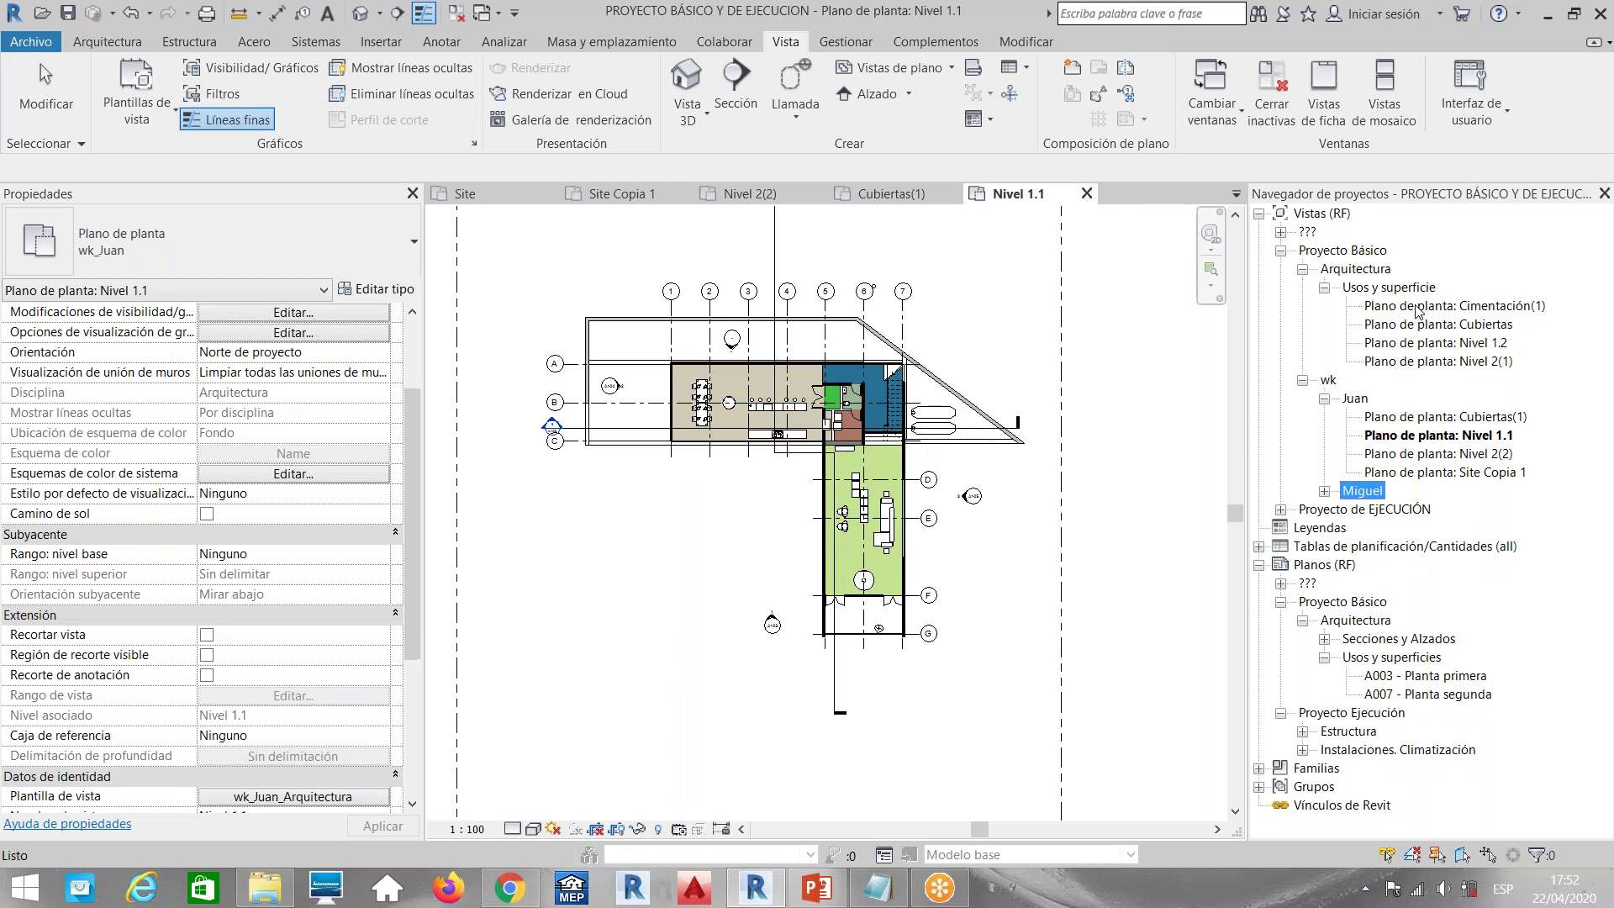
click(1419, 308)
click(1418, 326)
click(1416, 343)
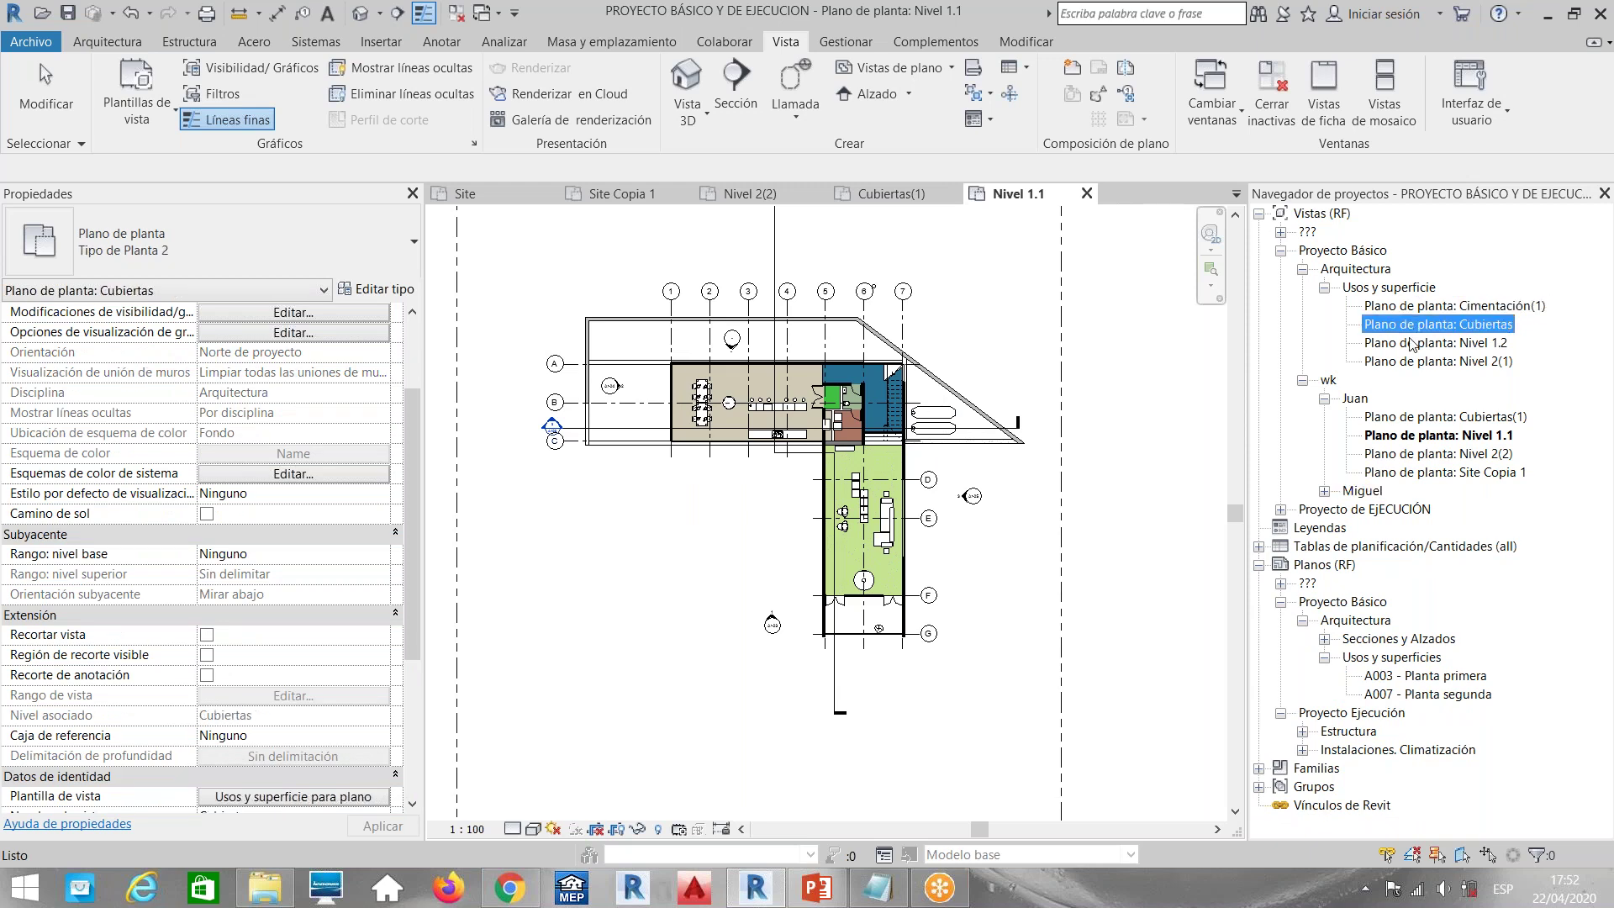
click(1412, 362)
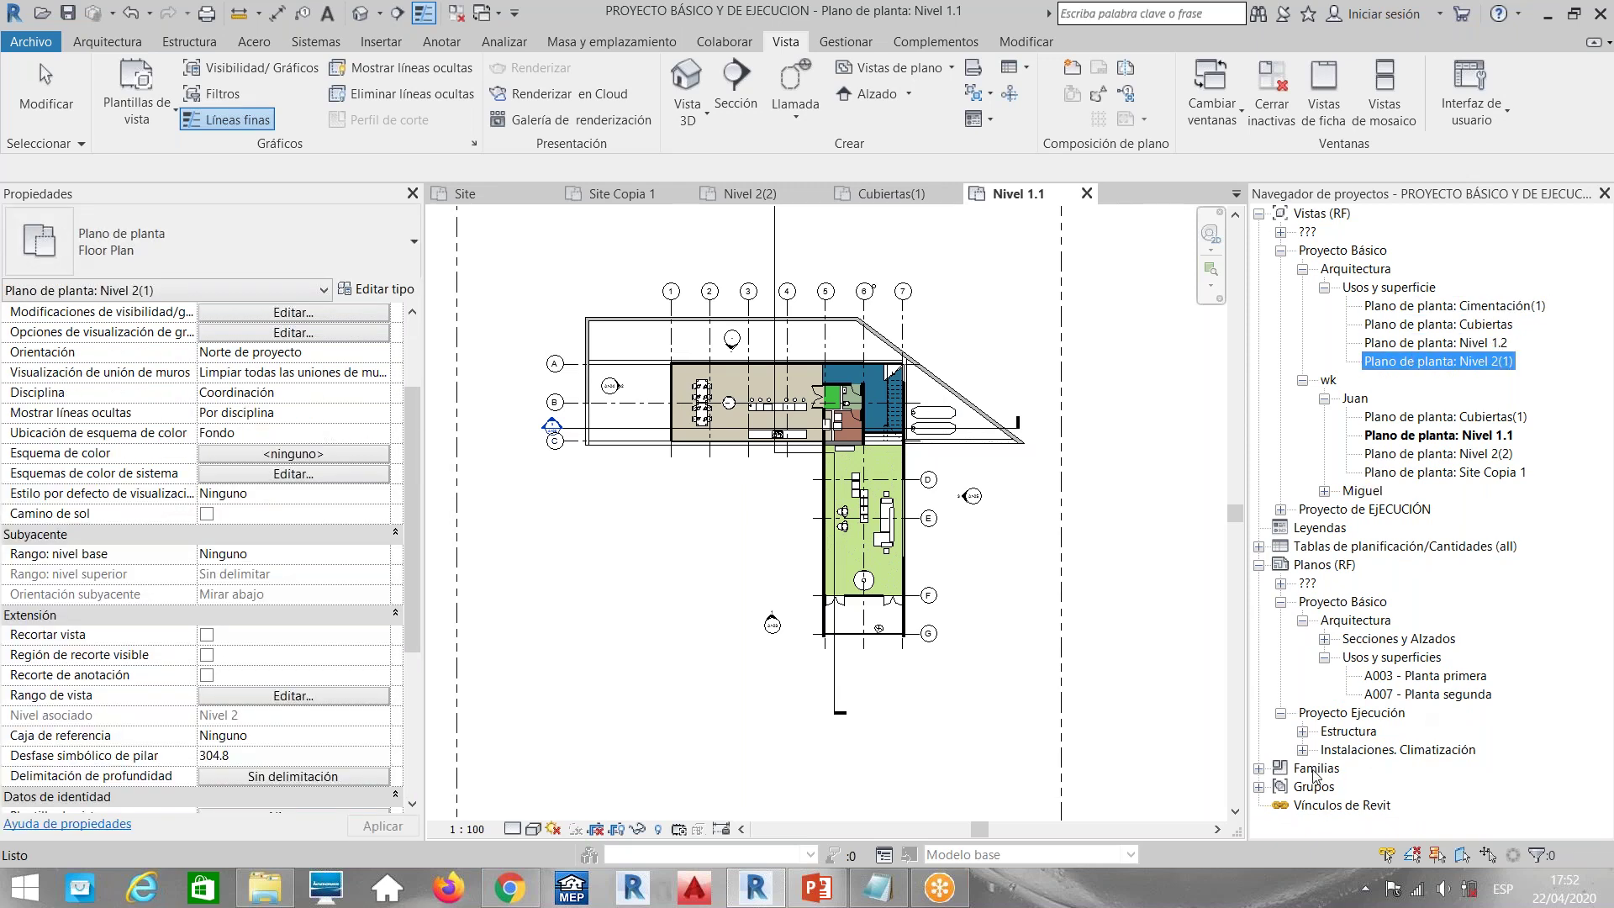
click(1340, 604)
click(1349, 636)
click(1379, 656)
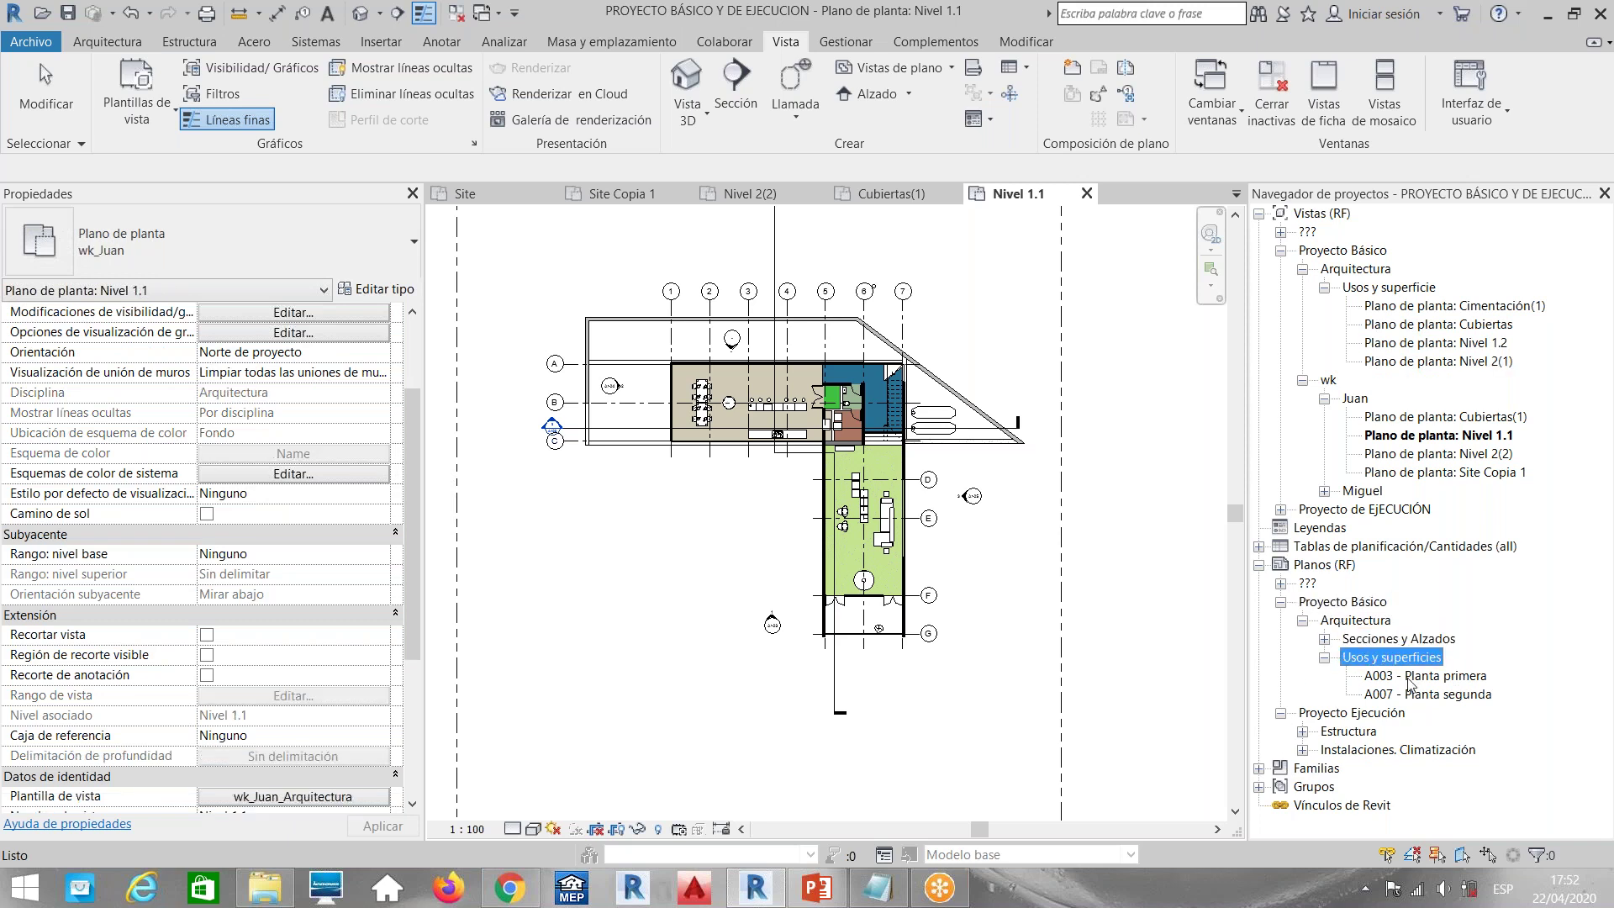
Create a new browser organization scheme named RF for Tablas de planificación/Cantidades
double_click(1396, 548)
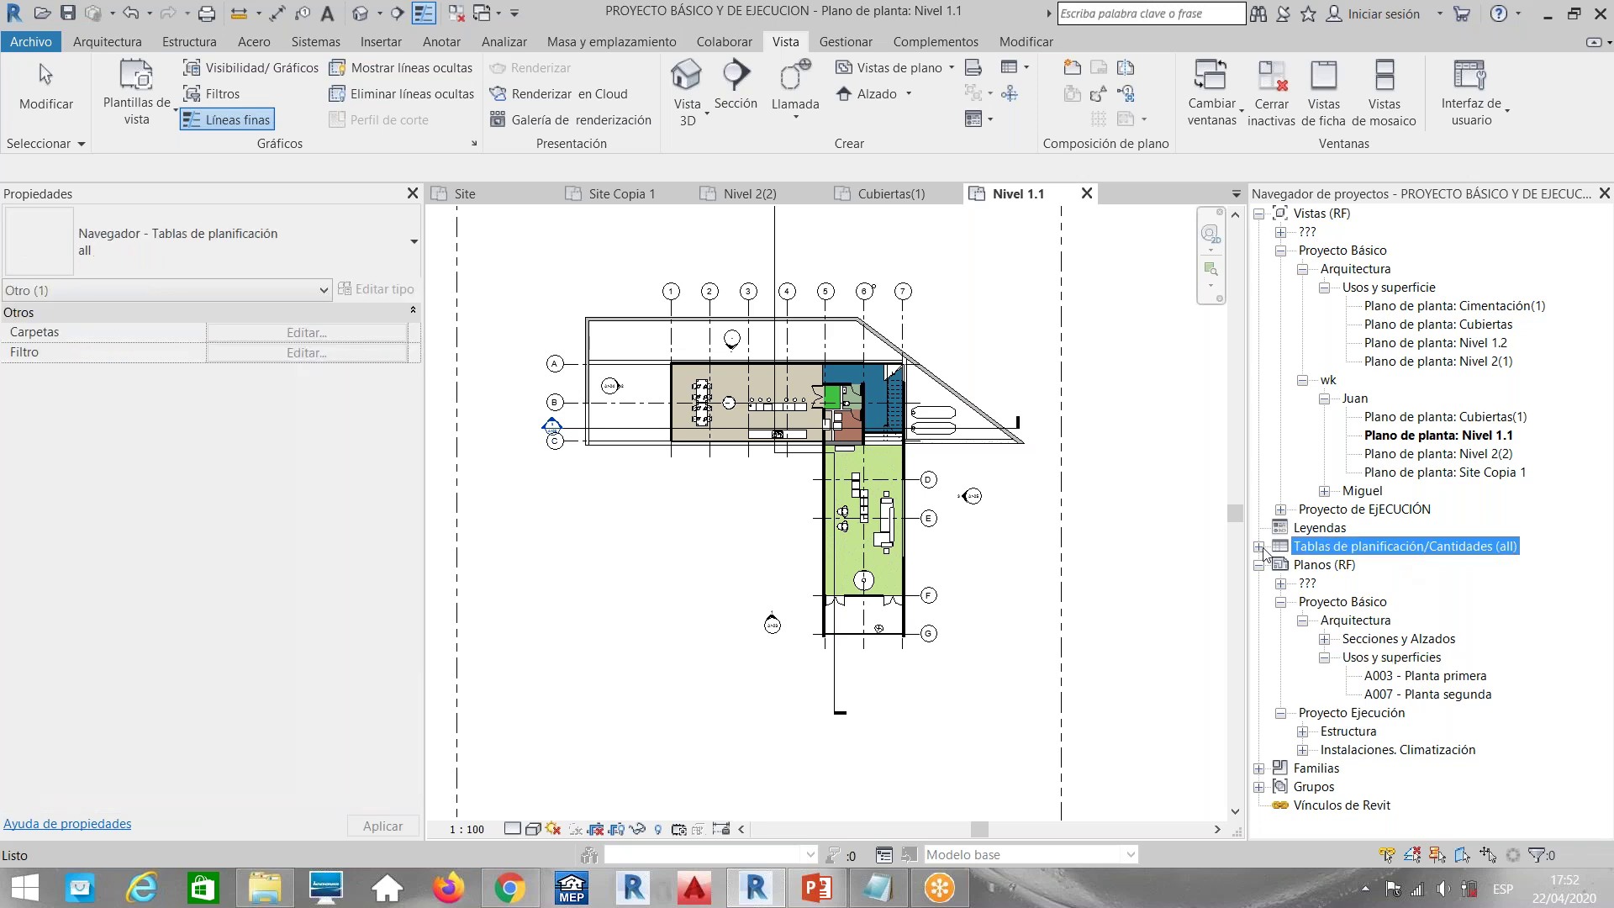
right_click(1348, 548)
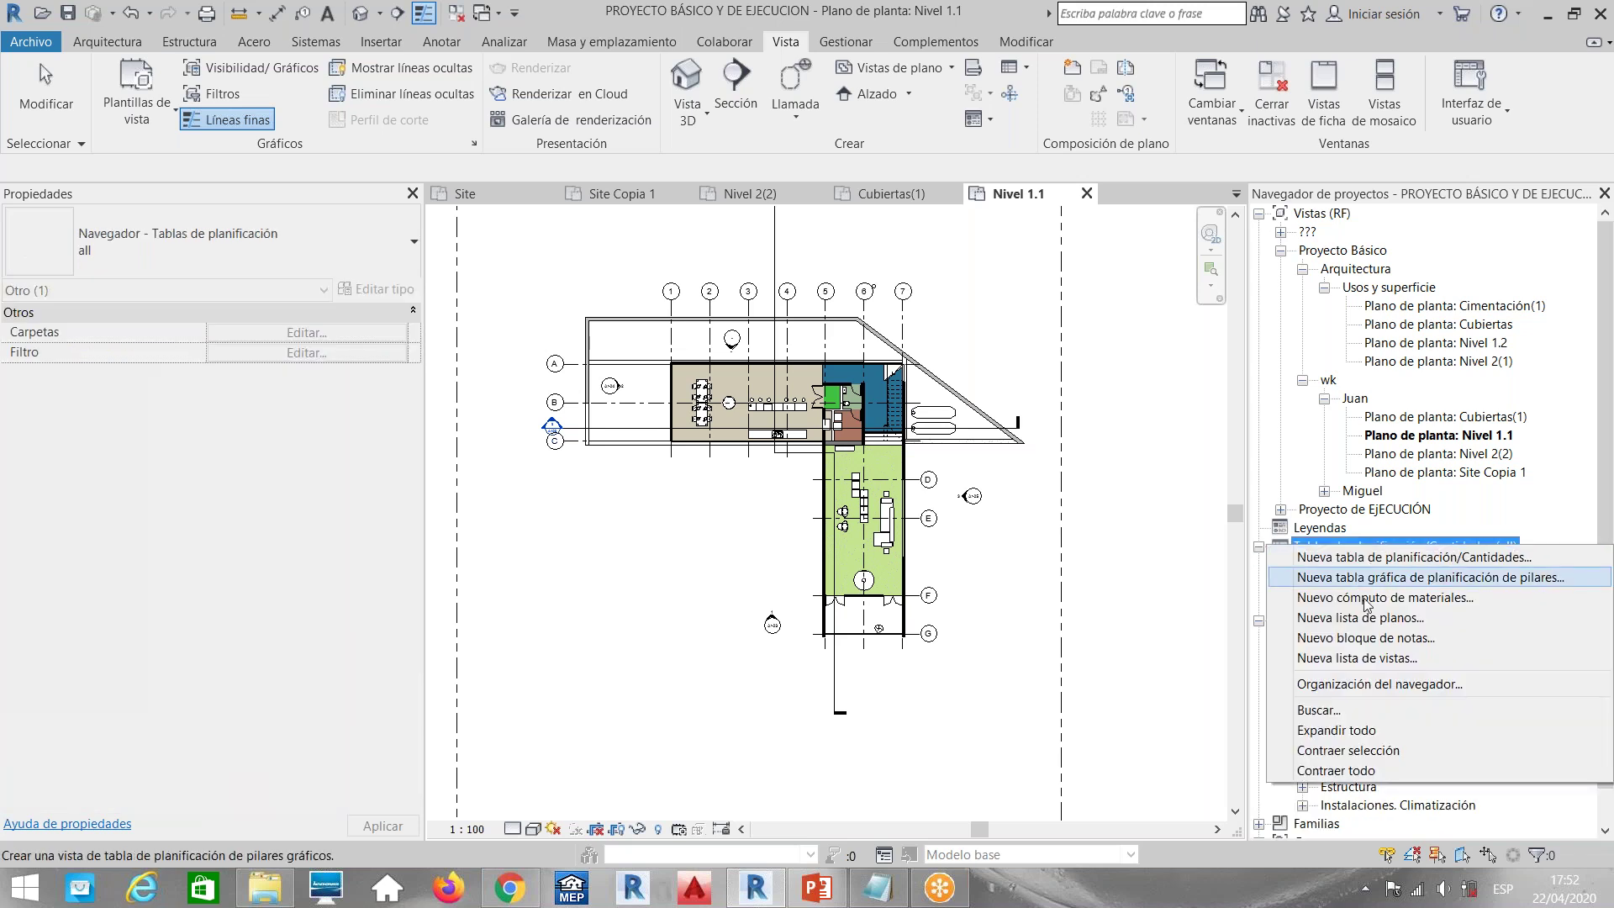
click(1367, 681)
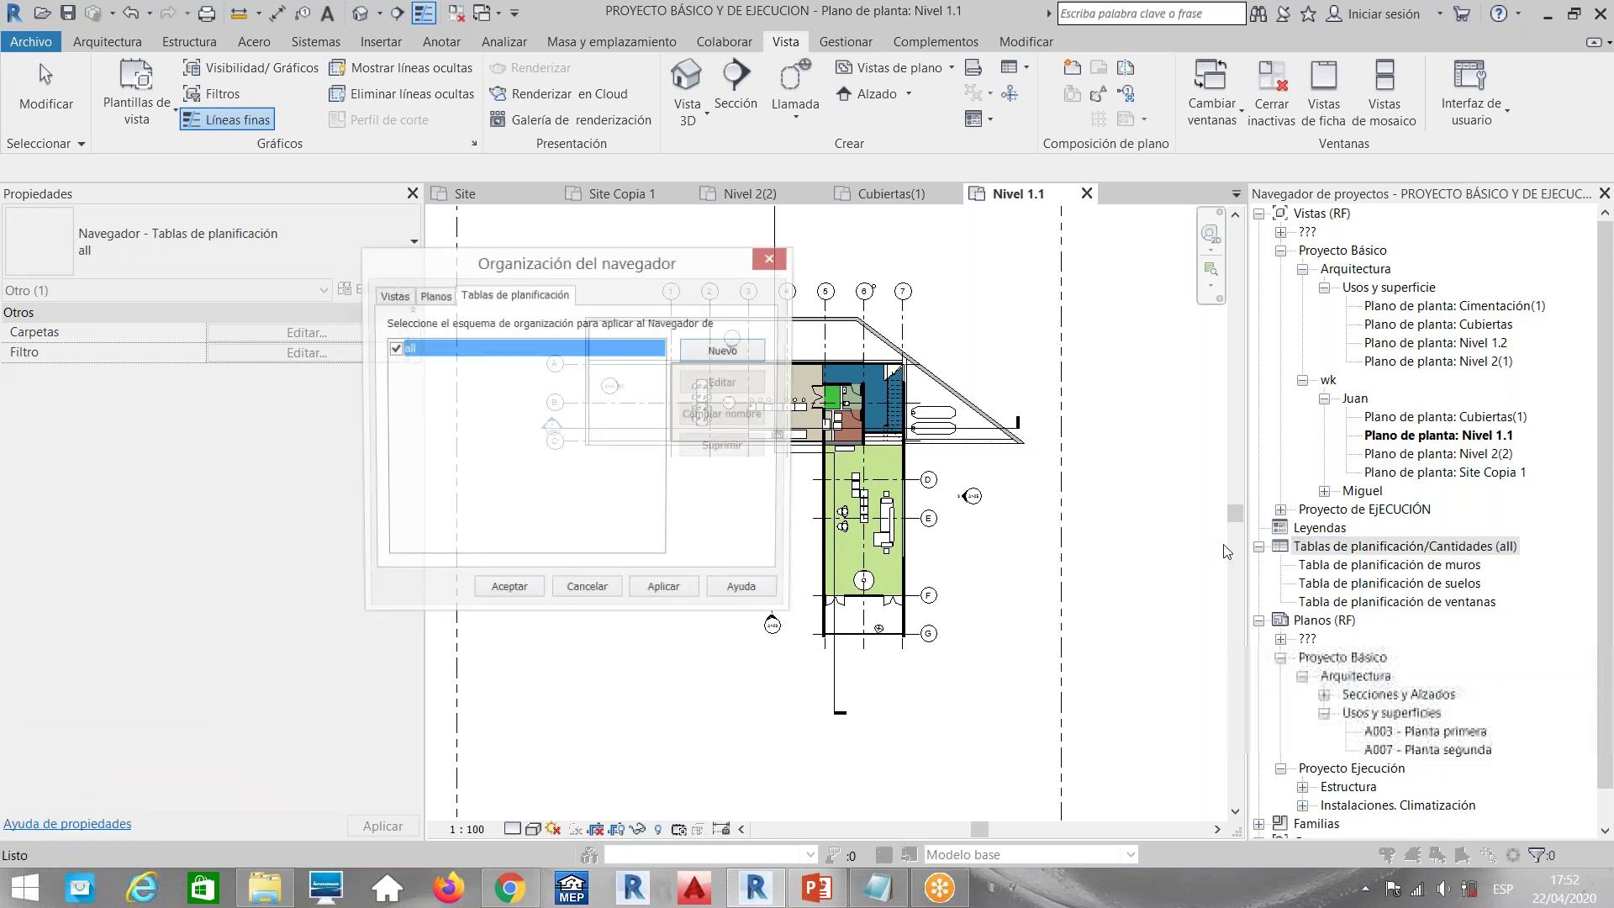
click(705, 352)
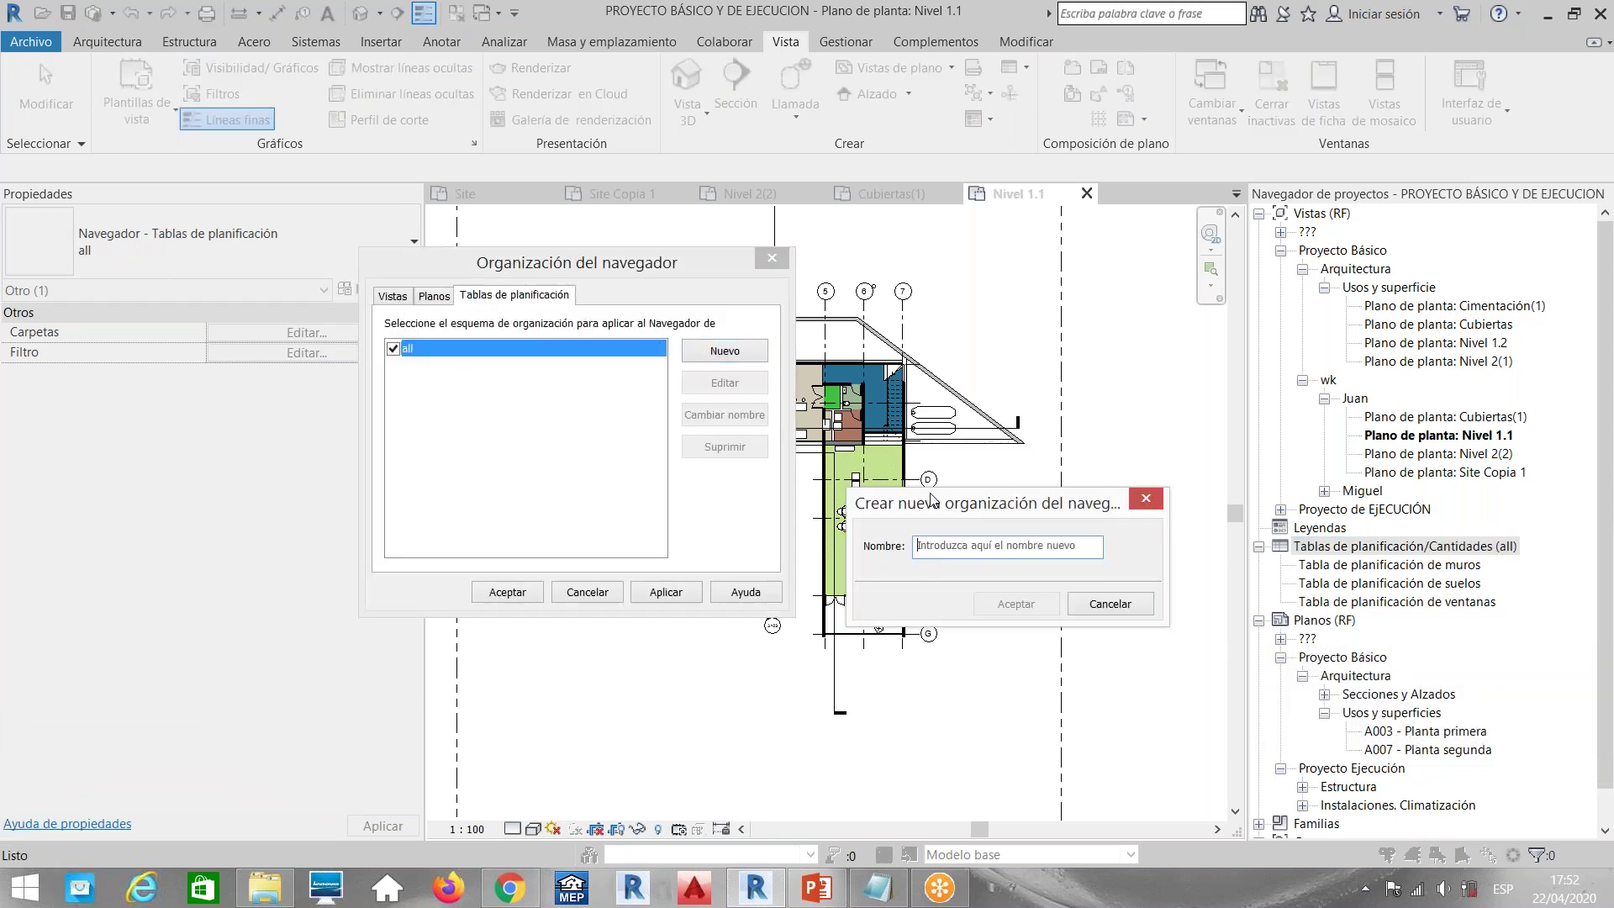
text(r)
key(BackSpace)
text(RF)
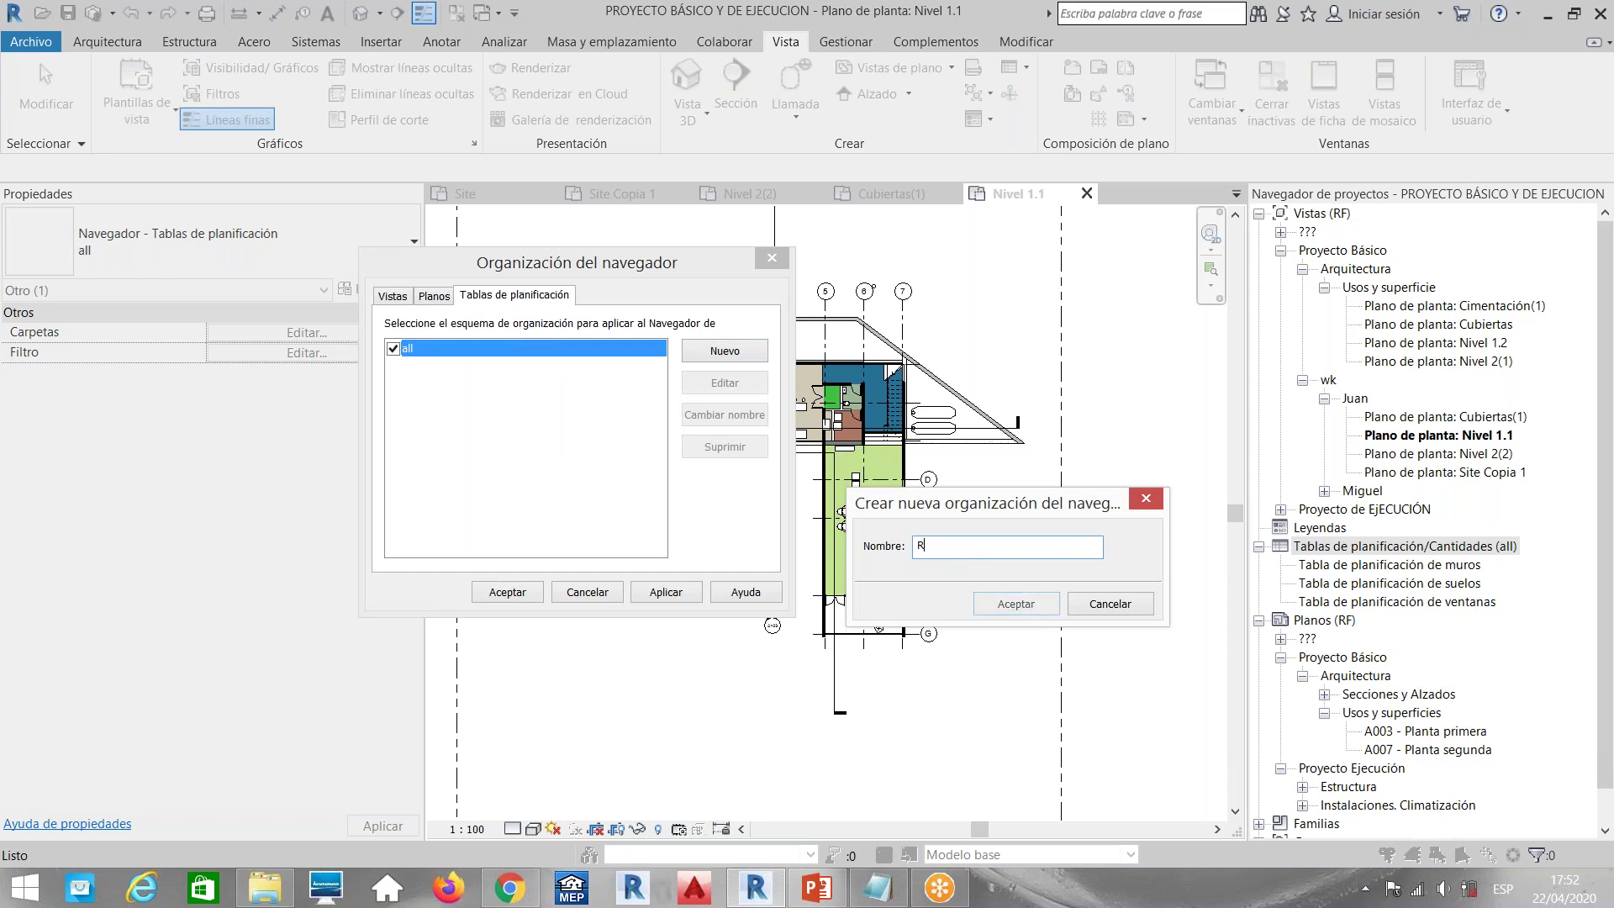
click(1011, 619)
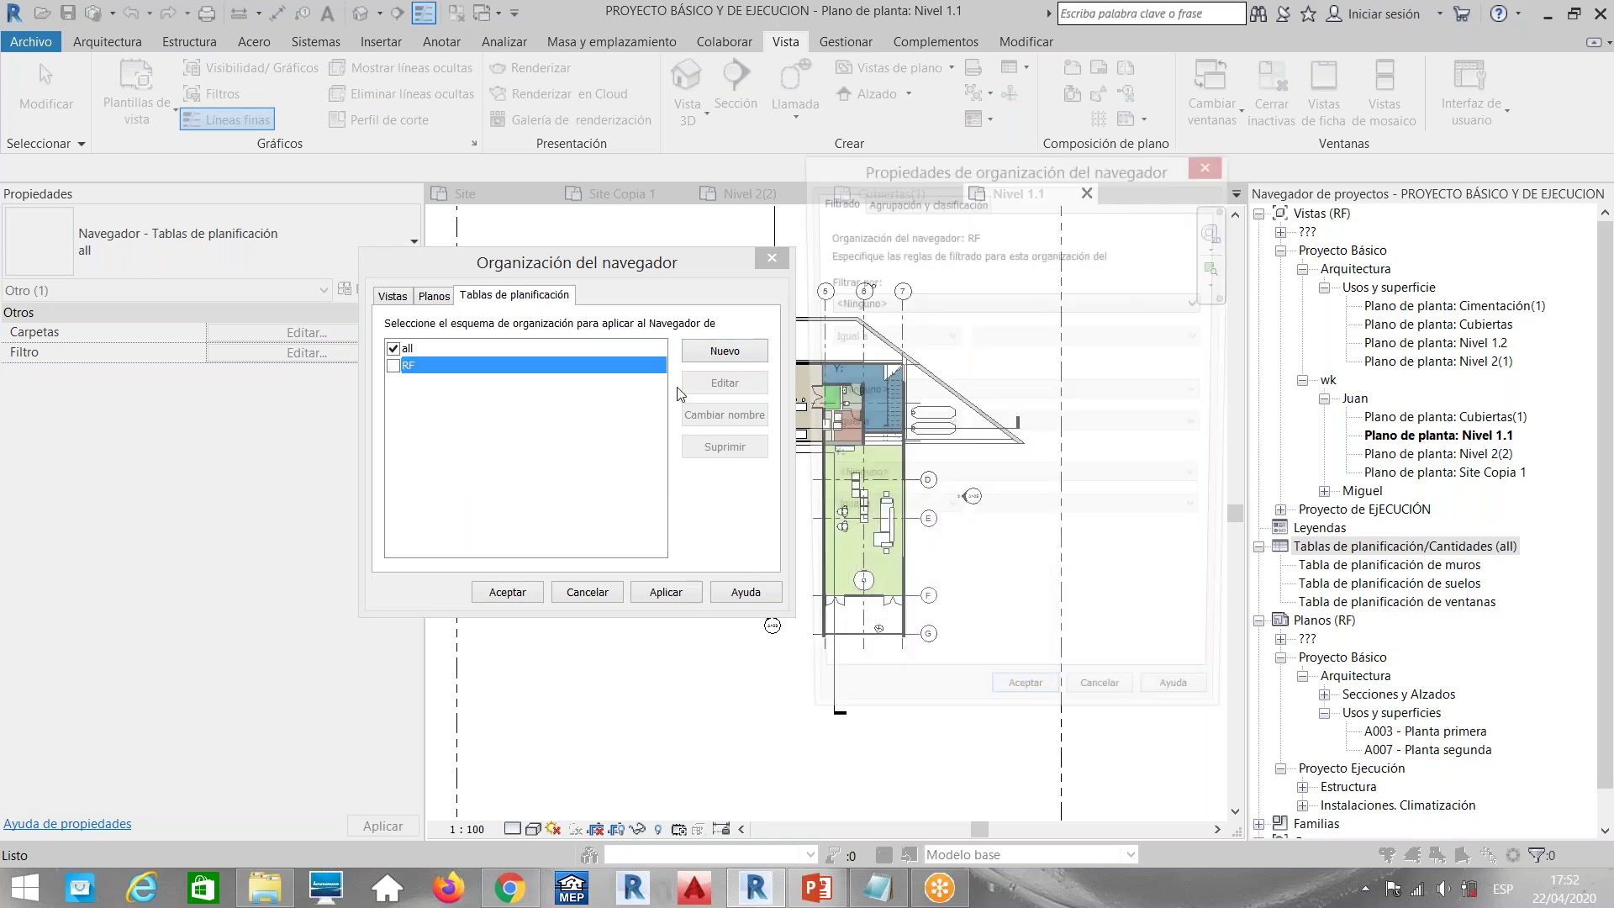
Group the RF scheme by Tipo de tabla de planificación, apply it to the schedules and expand the resulting group
click(927, 206)
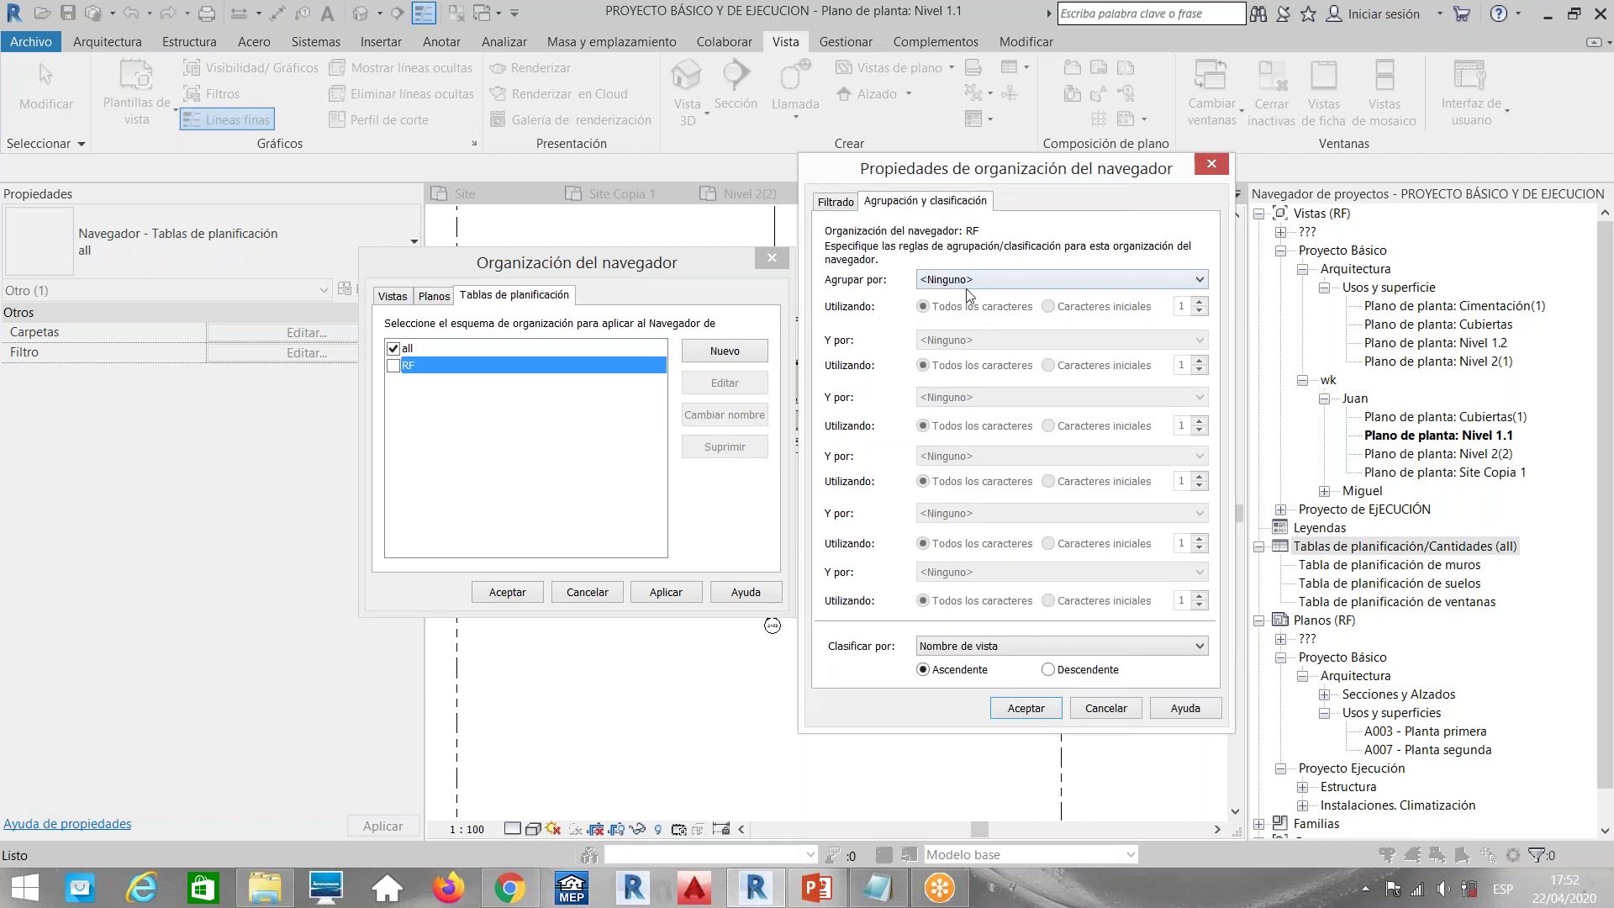
click(964, 282)
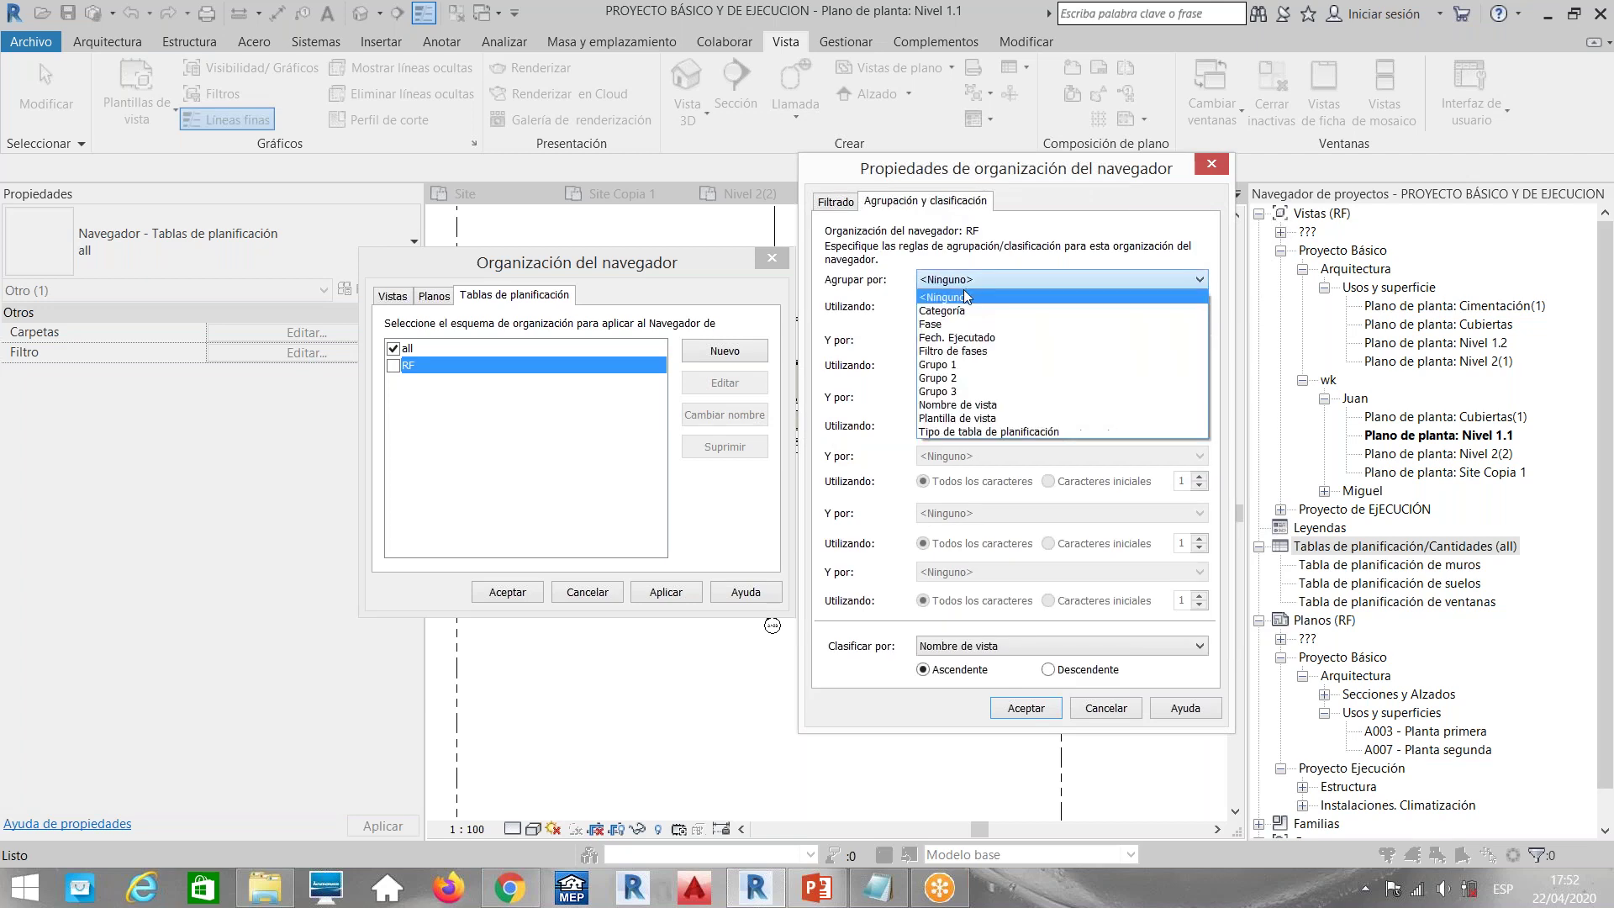
click(999, 431)
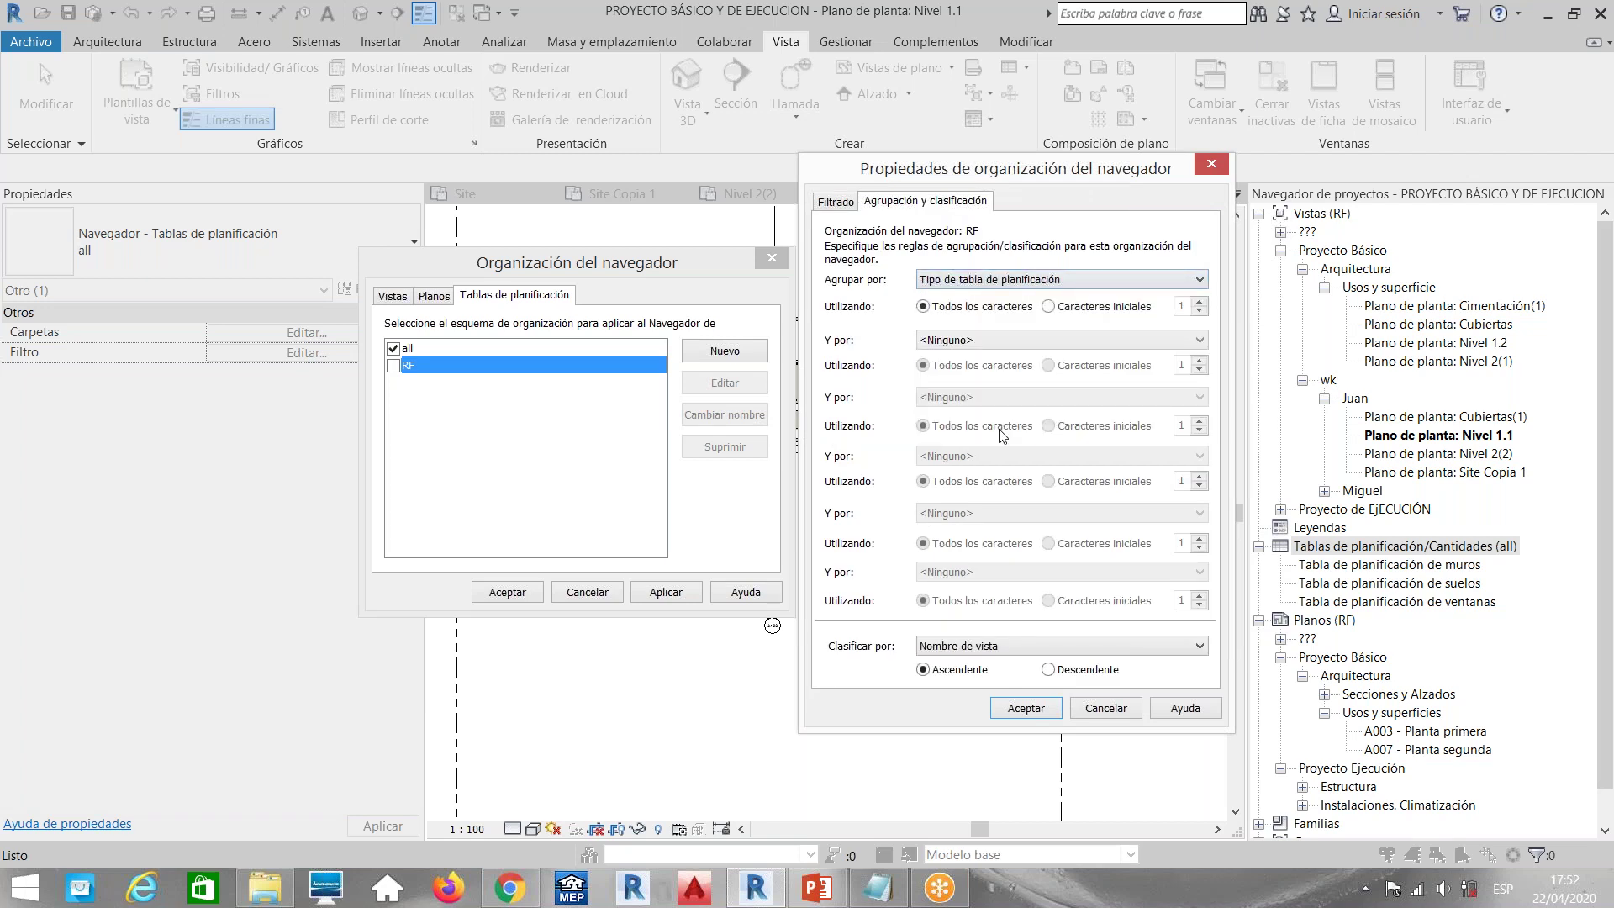
click(1026, 708)
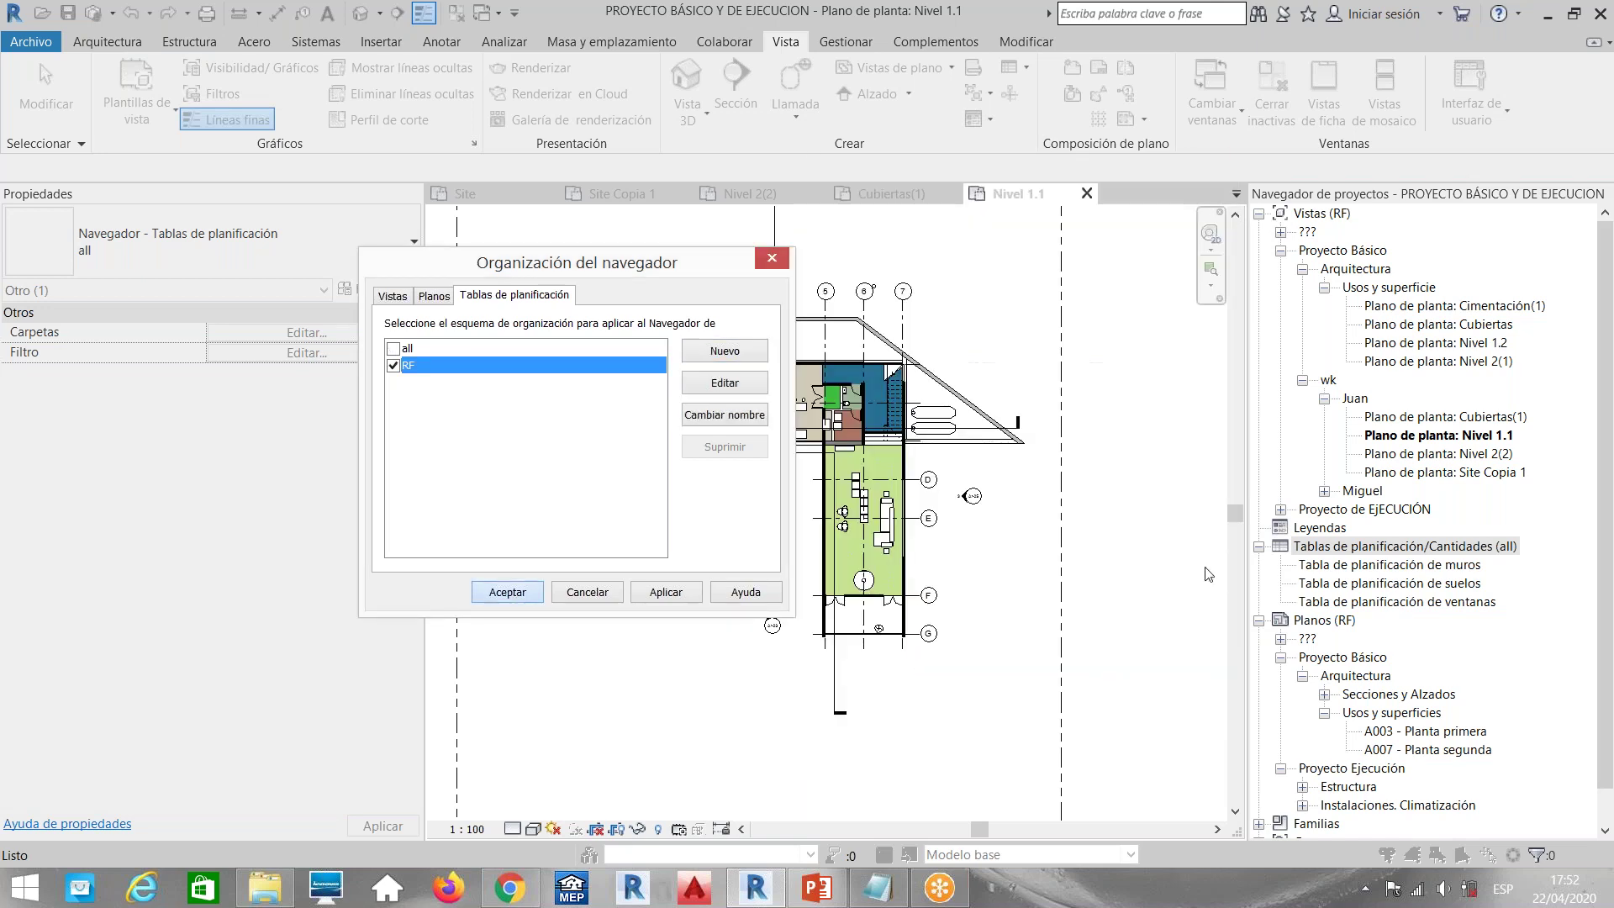
key(Return)
click(1309, 566)
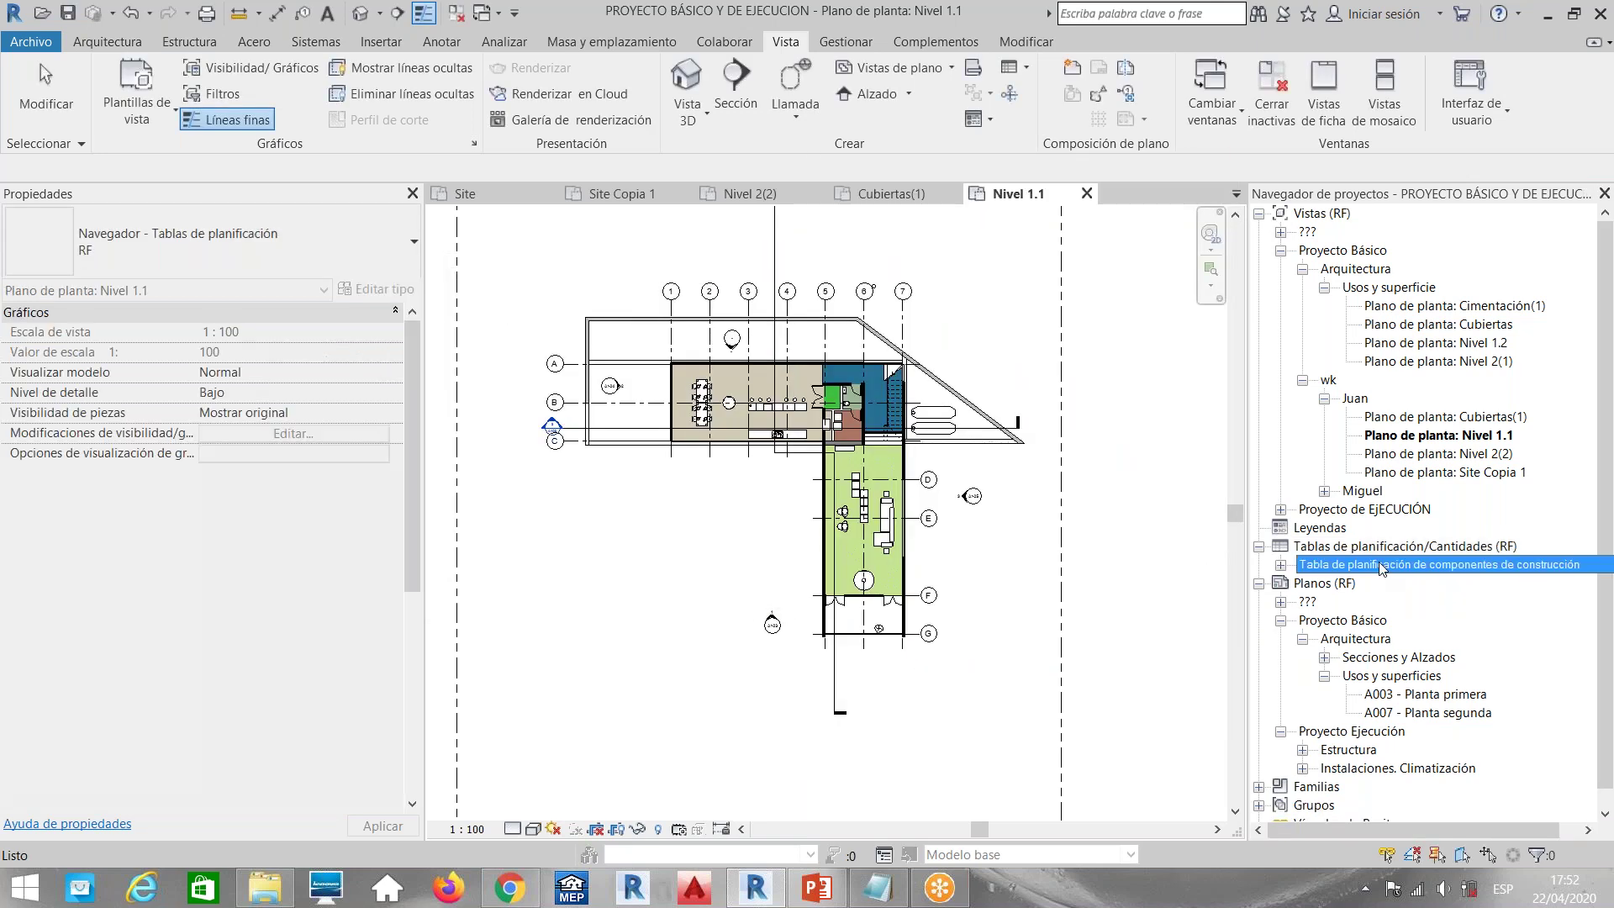
click(1281, 565)
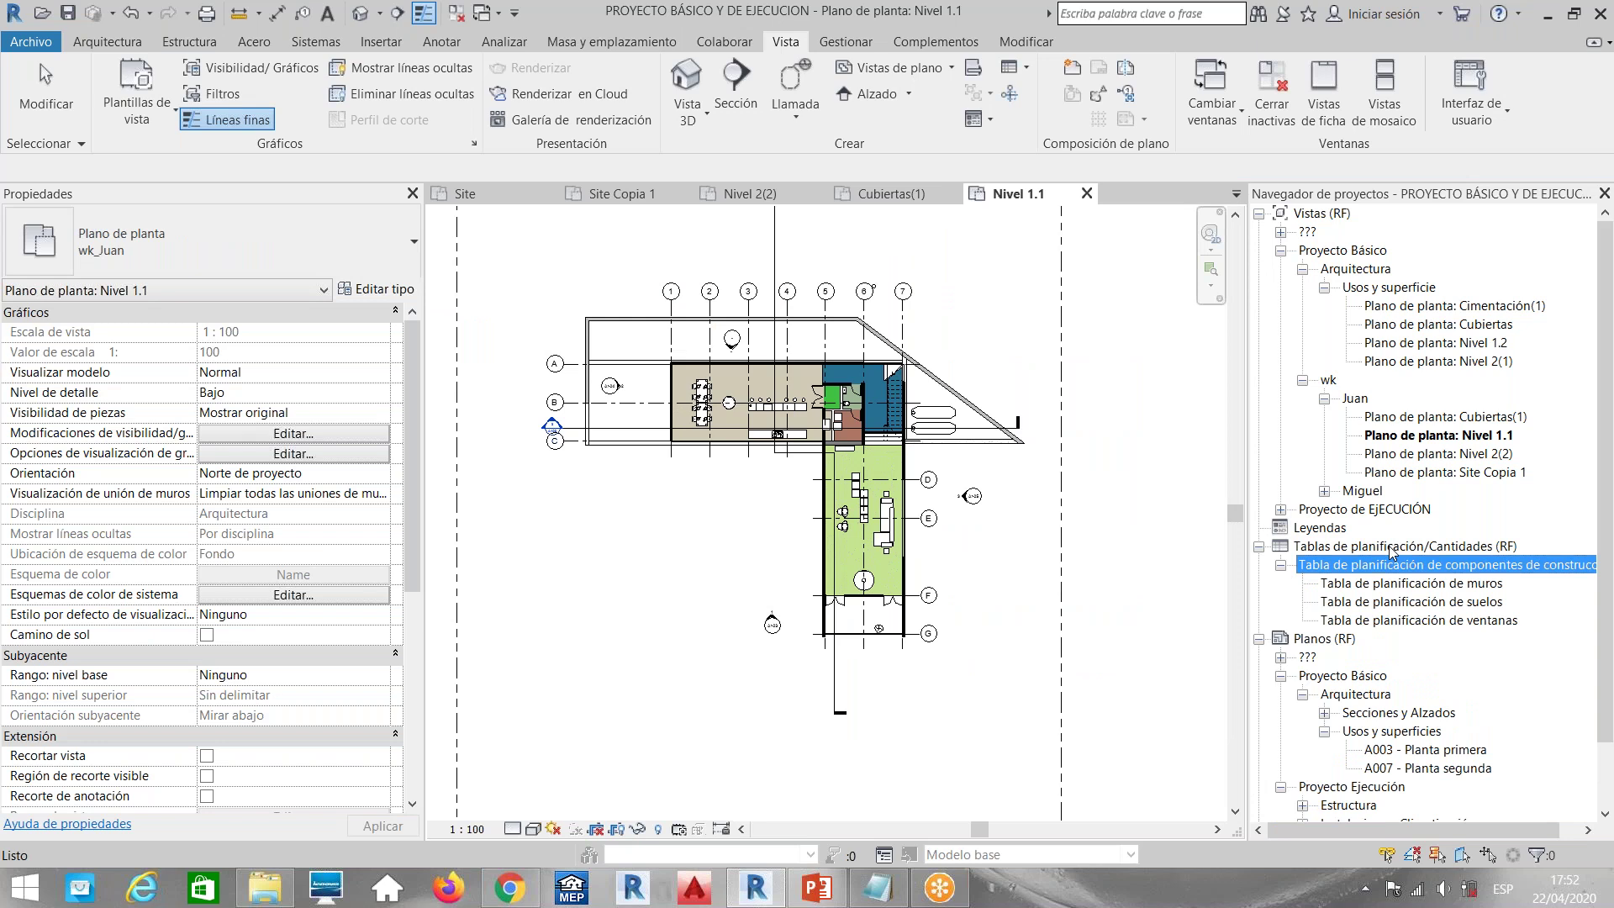
click(1391, 547)
right_click(1392, 551)
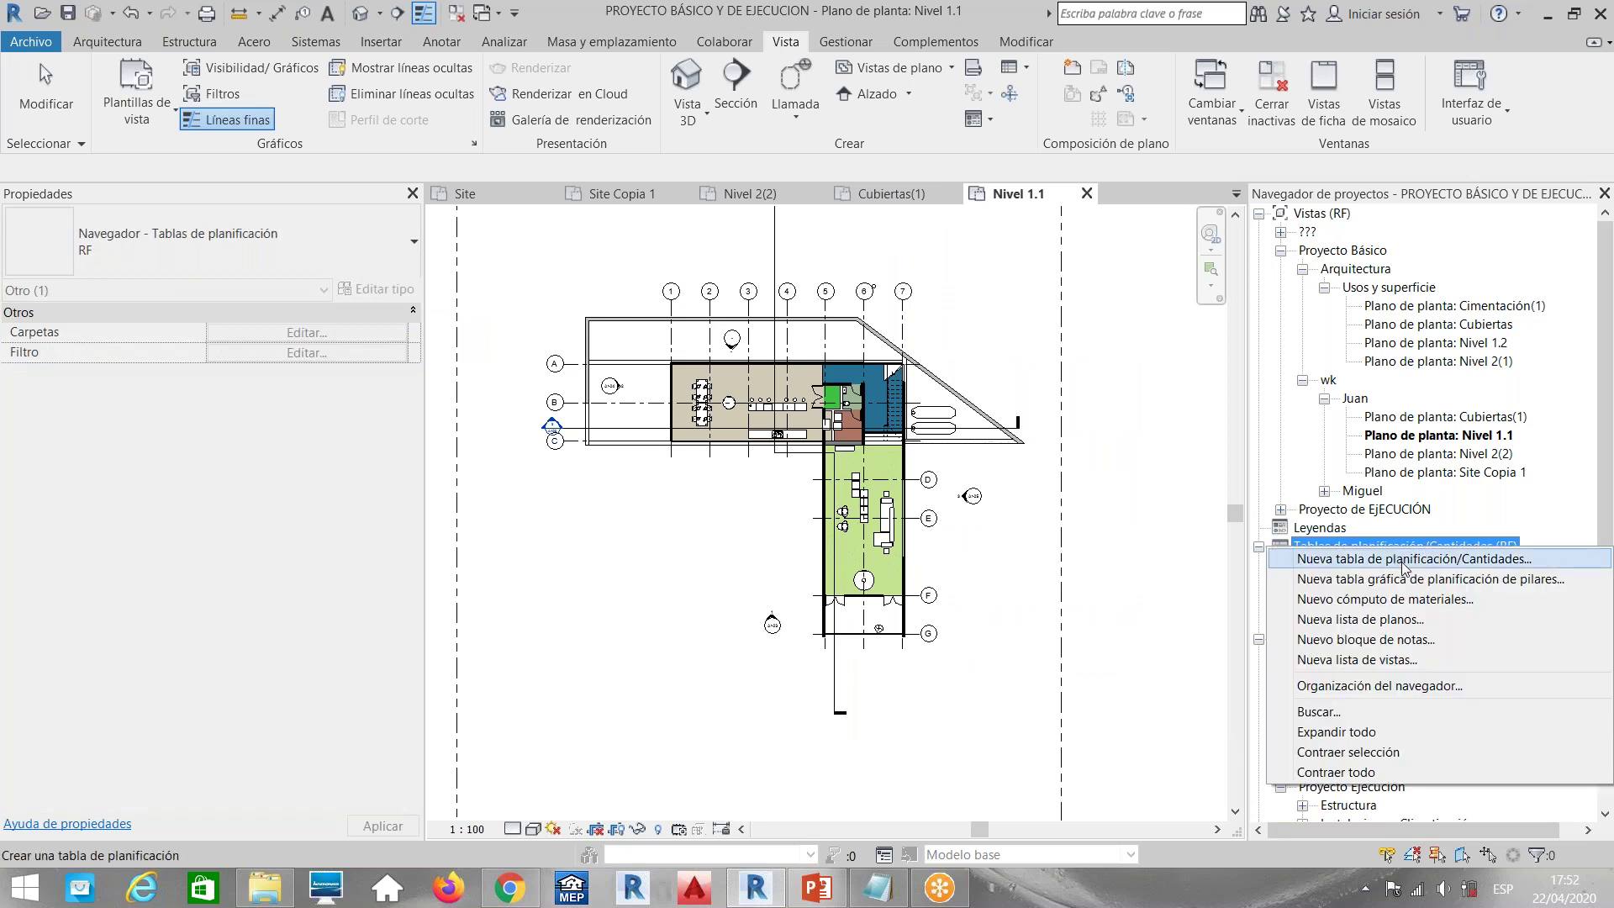
key(Escape)
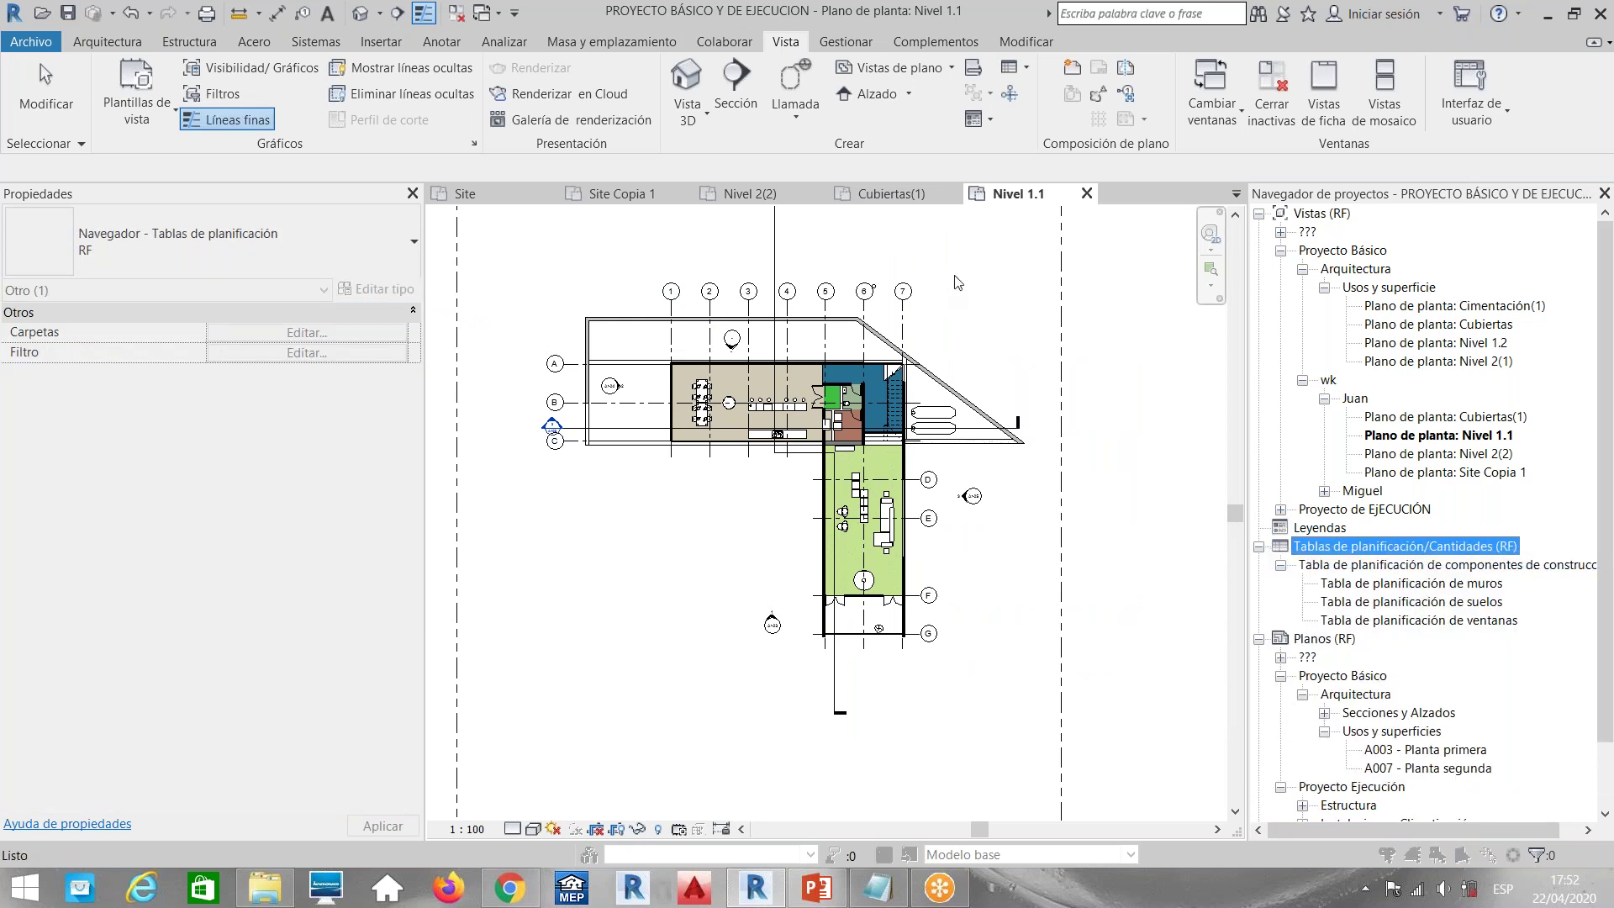
click(954, 276)
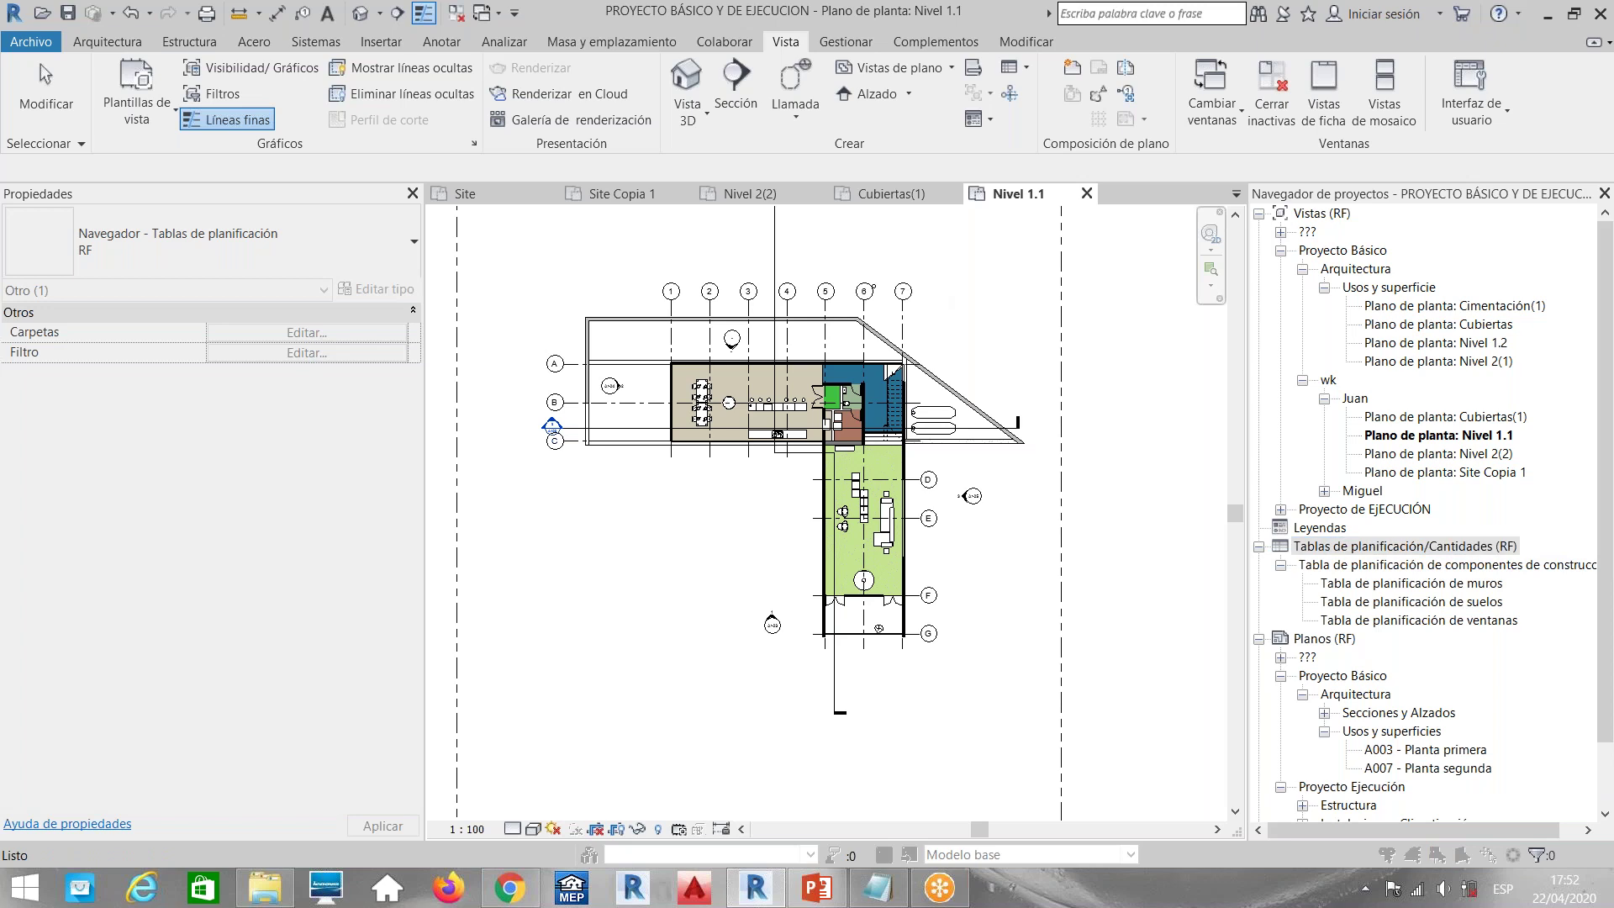
click(1070, 285)
Start a new view list (Lista de vistas) and add the fields Grupo 1, Grupo 2 and Grupo 3
right_click(1387, 545)
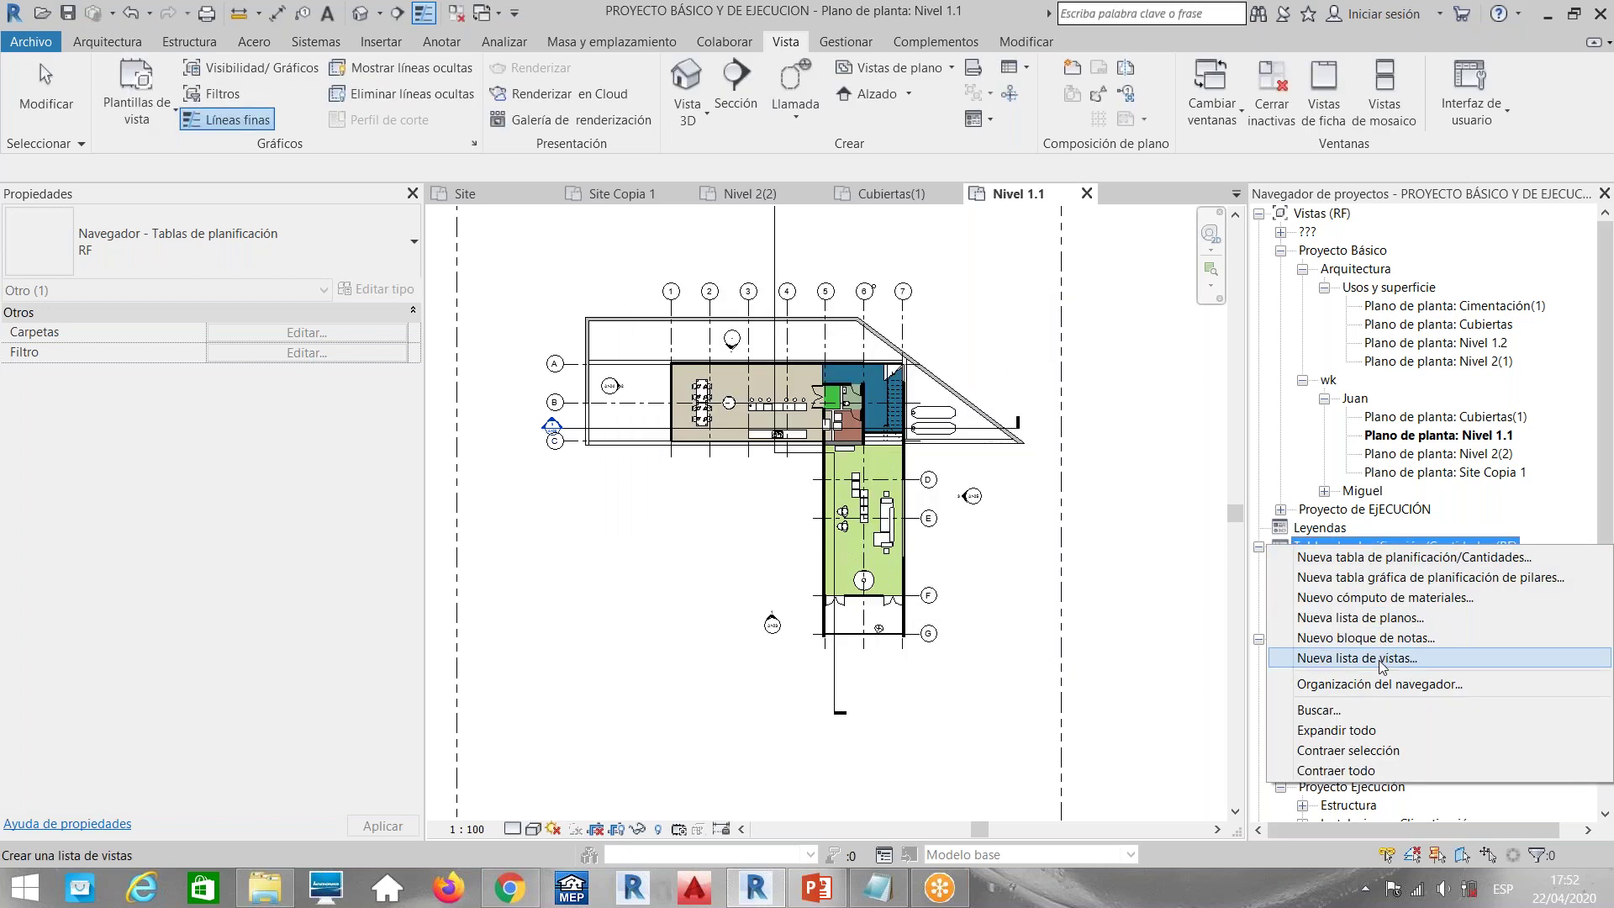
key(Escape)
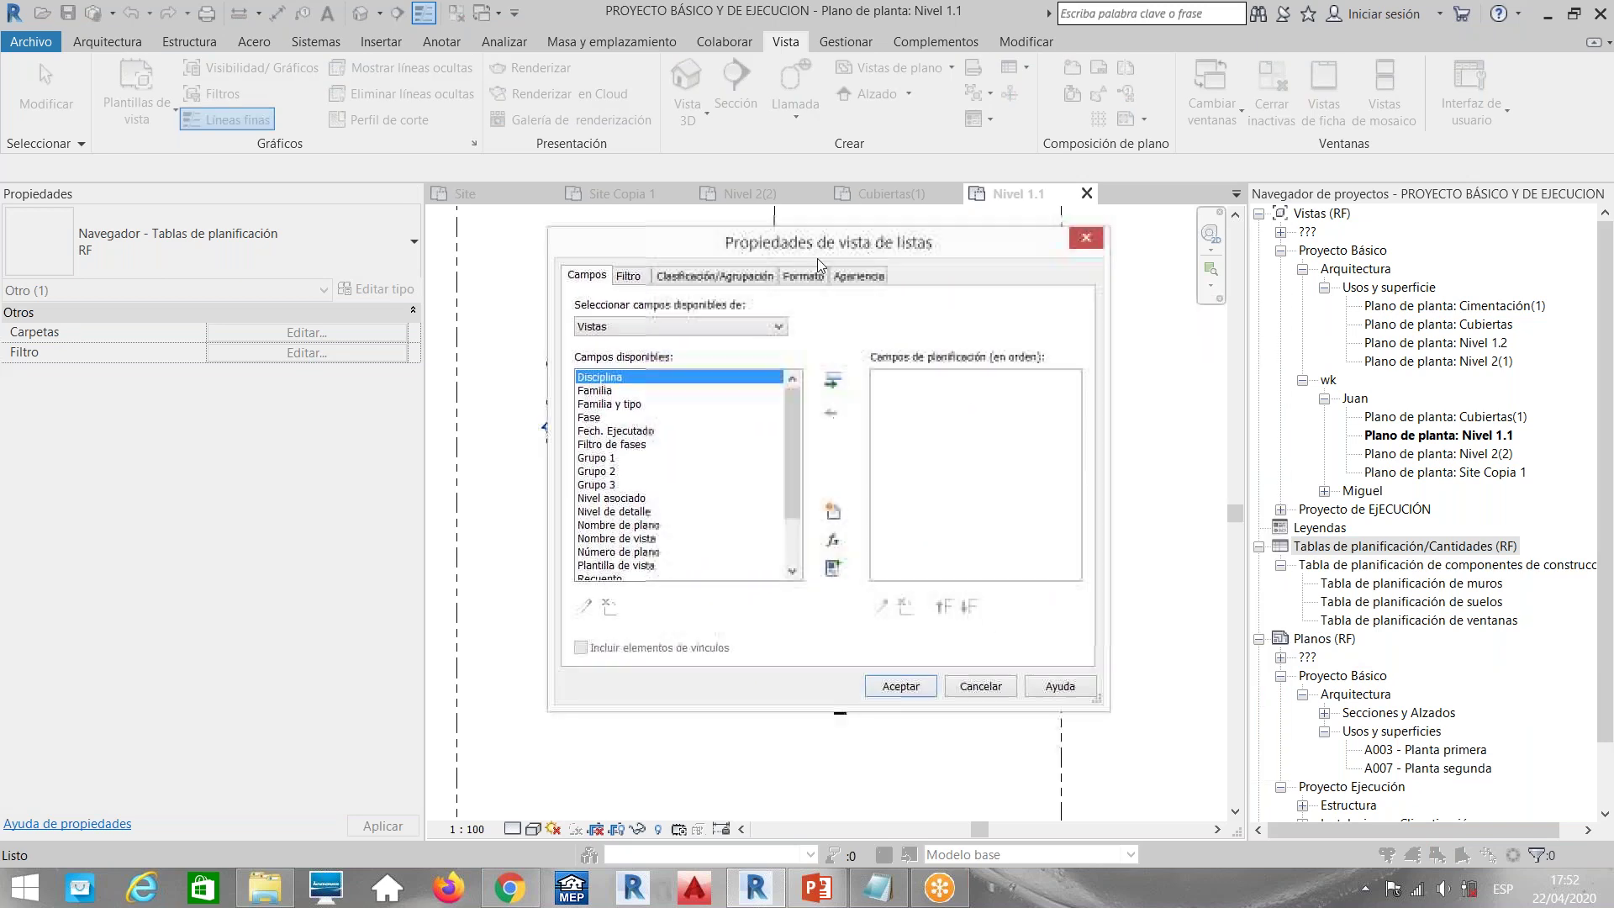
click(599, 458)
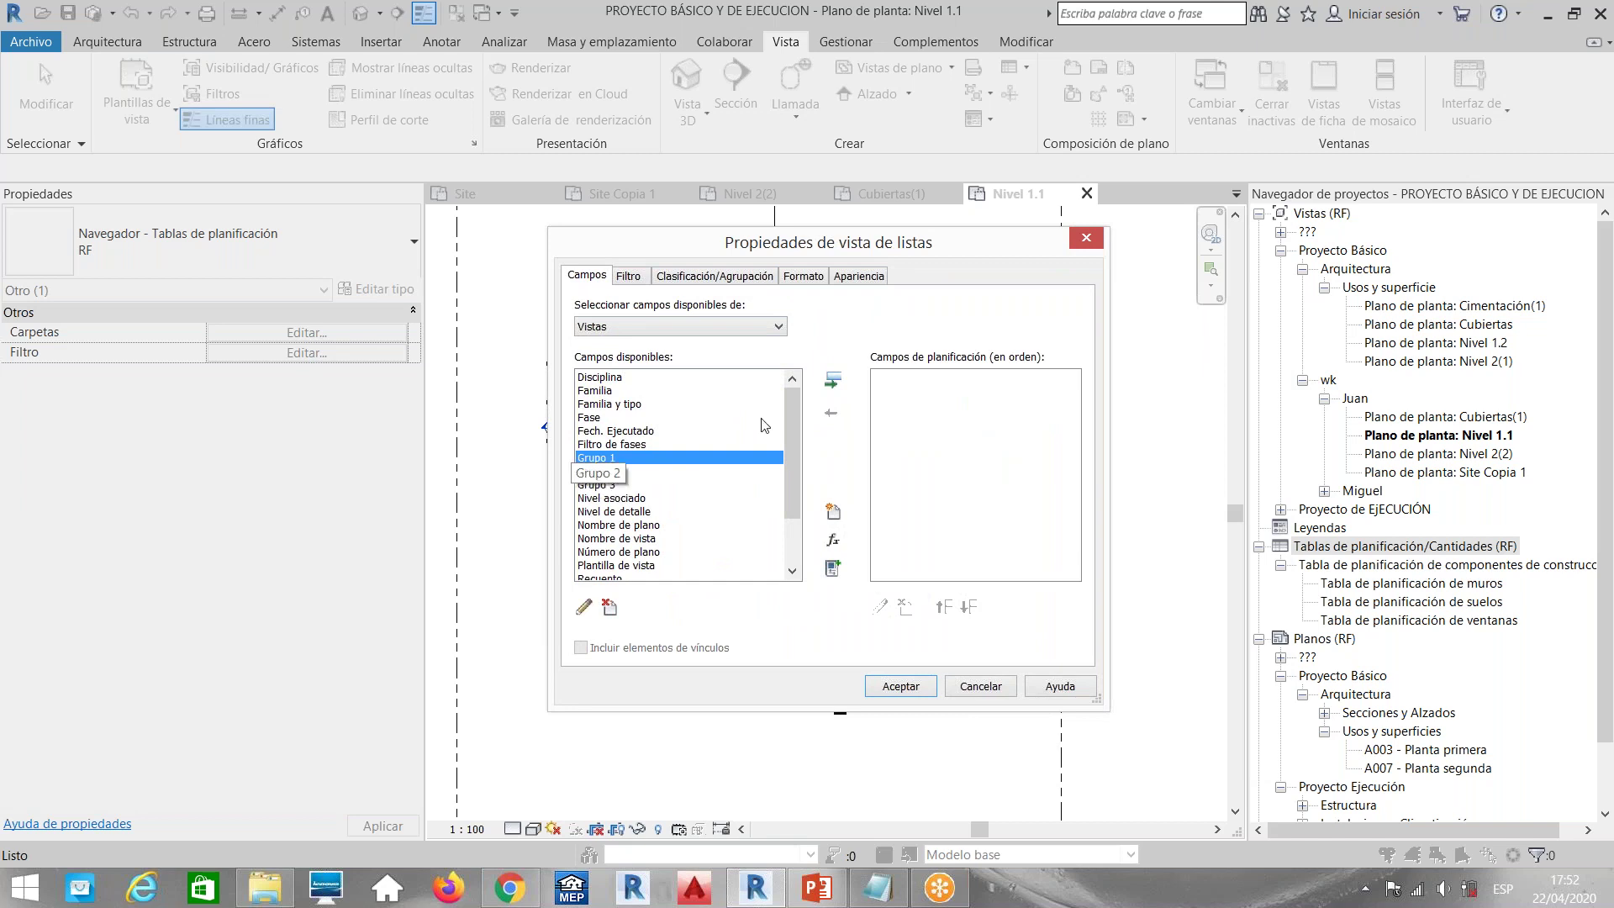
click(834, 381)
click(834, 381)
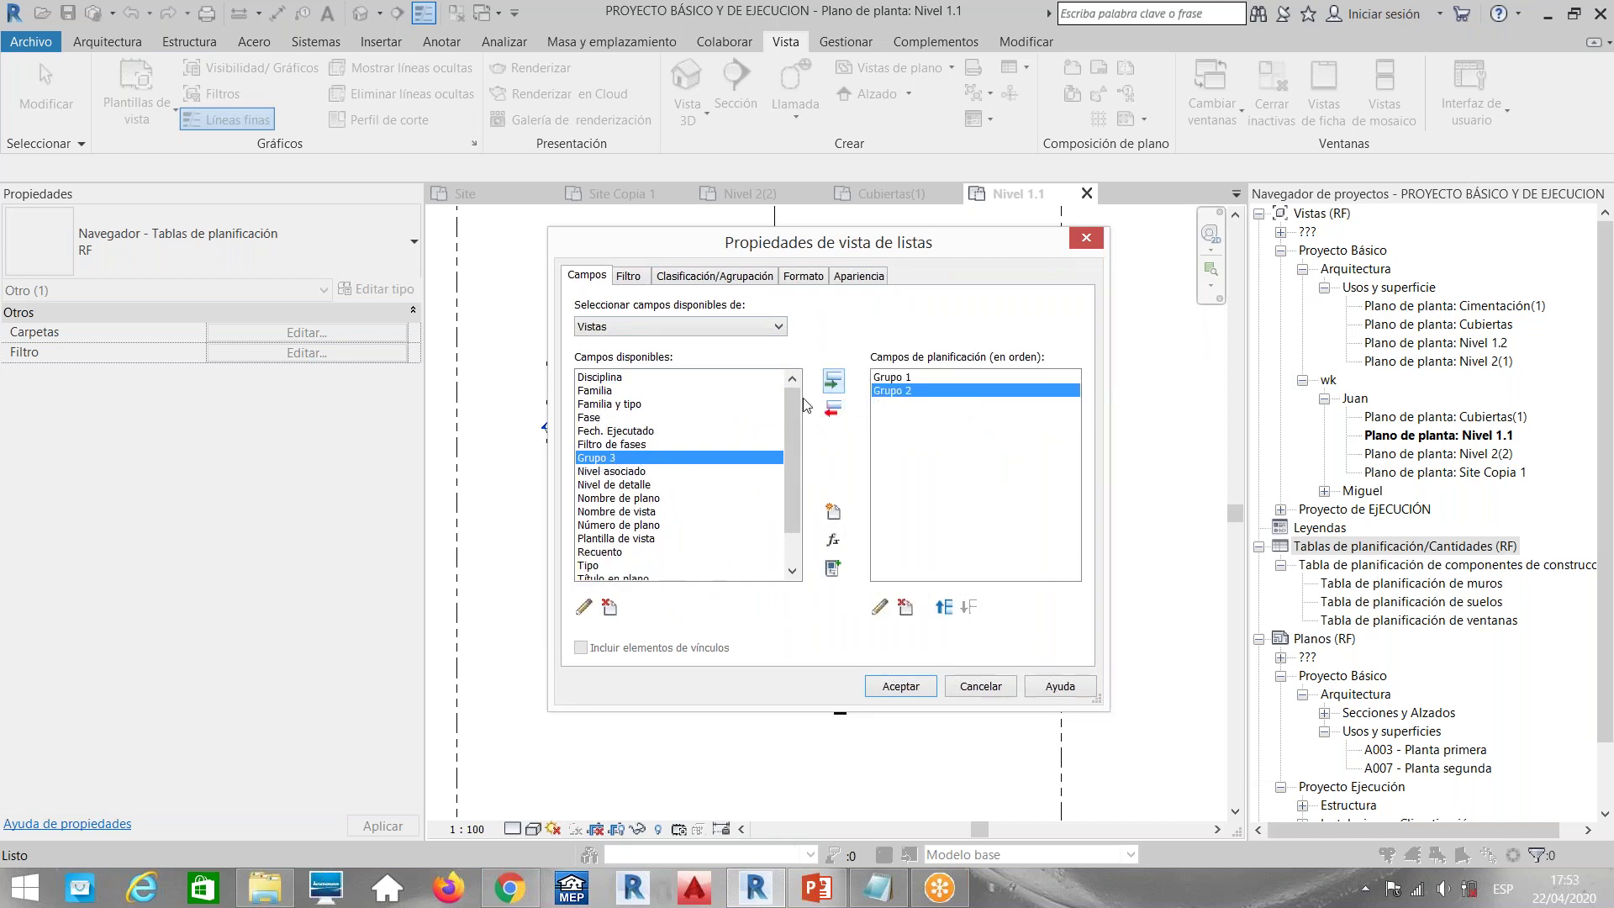
click(834, 381)
Add the Tipo and Nombre de vista fields to the view list
scroll(795, 433, down, 1)
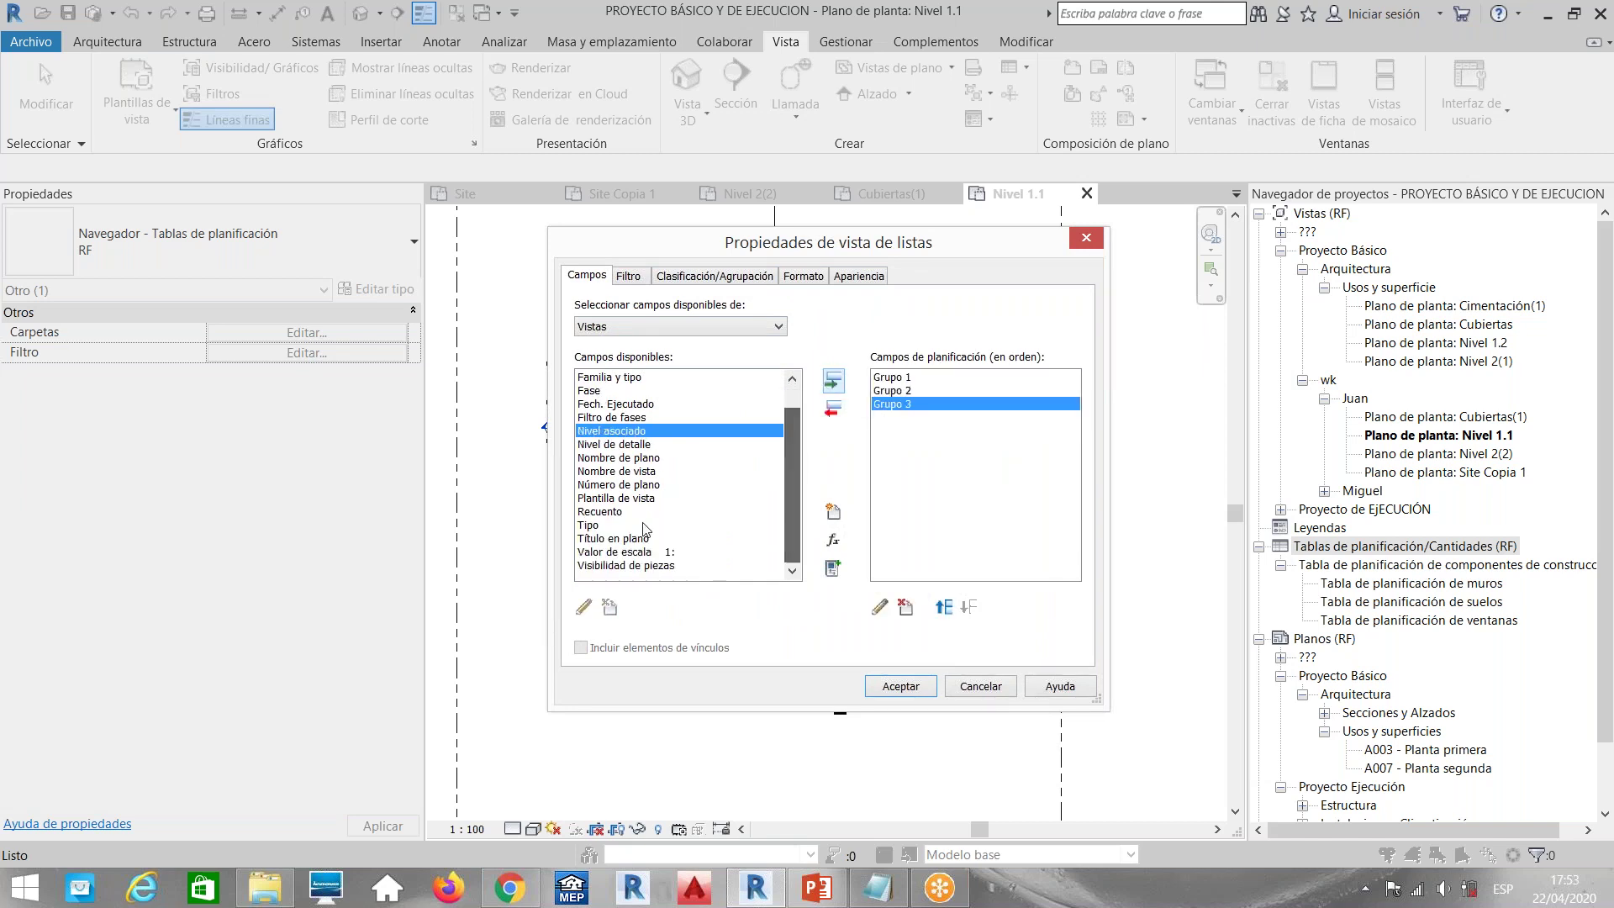
click(589, 524)
click(834, 382)
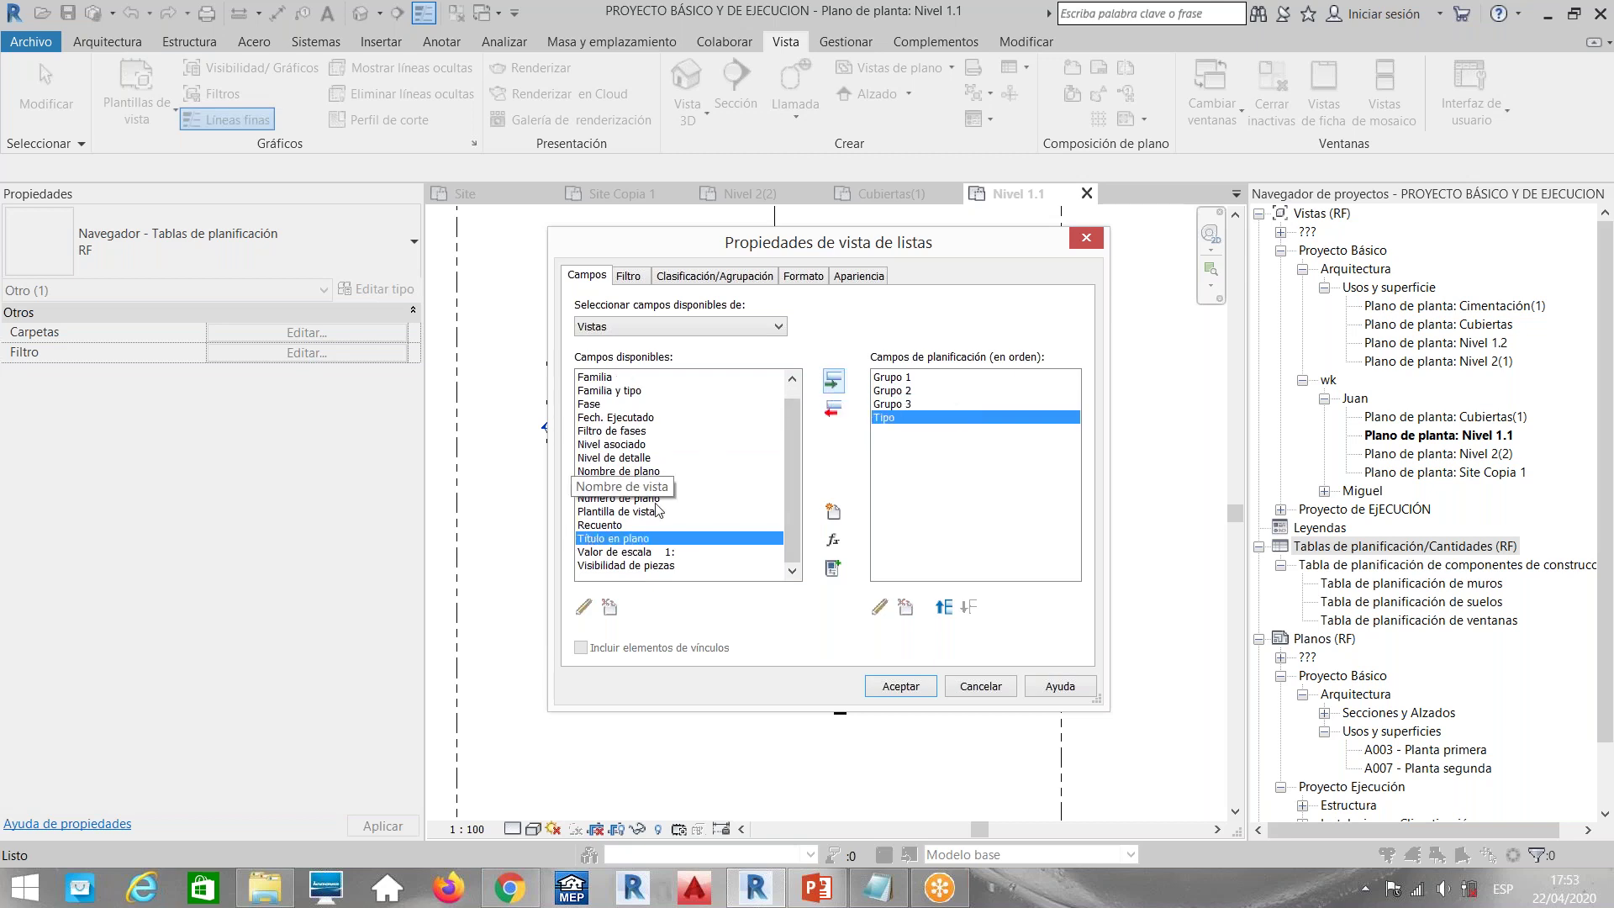
click(632, 486)
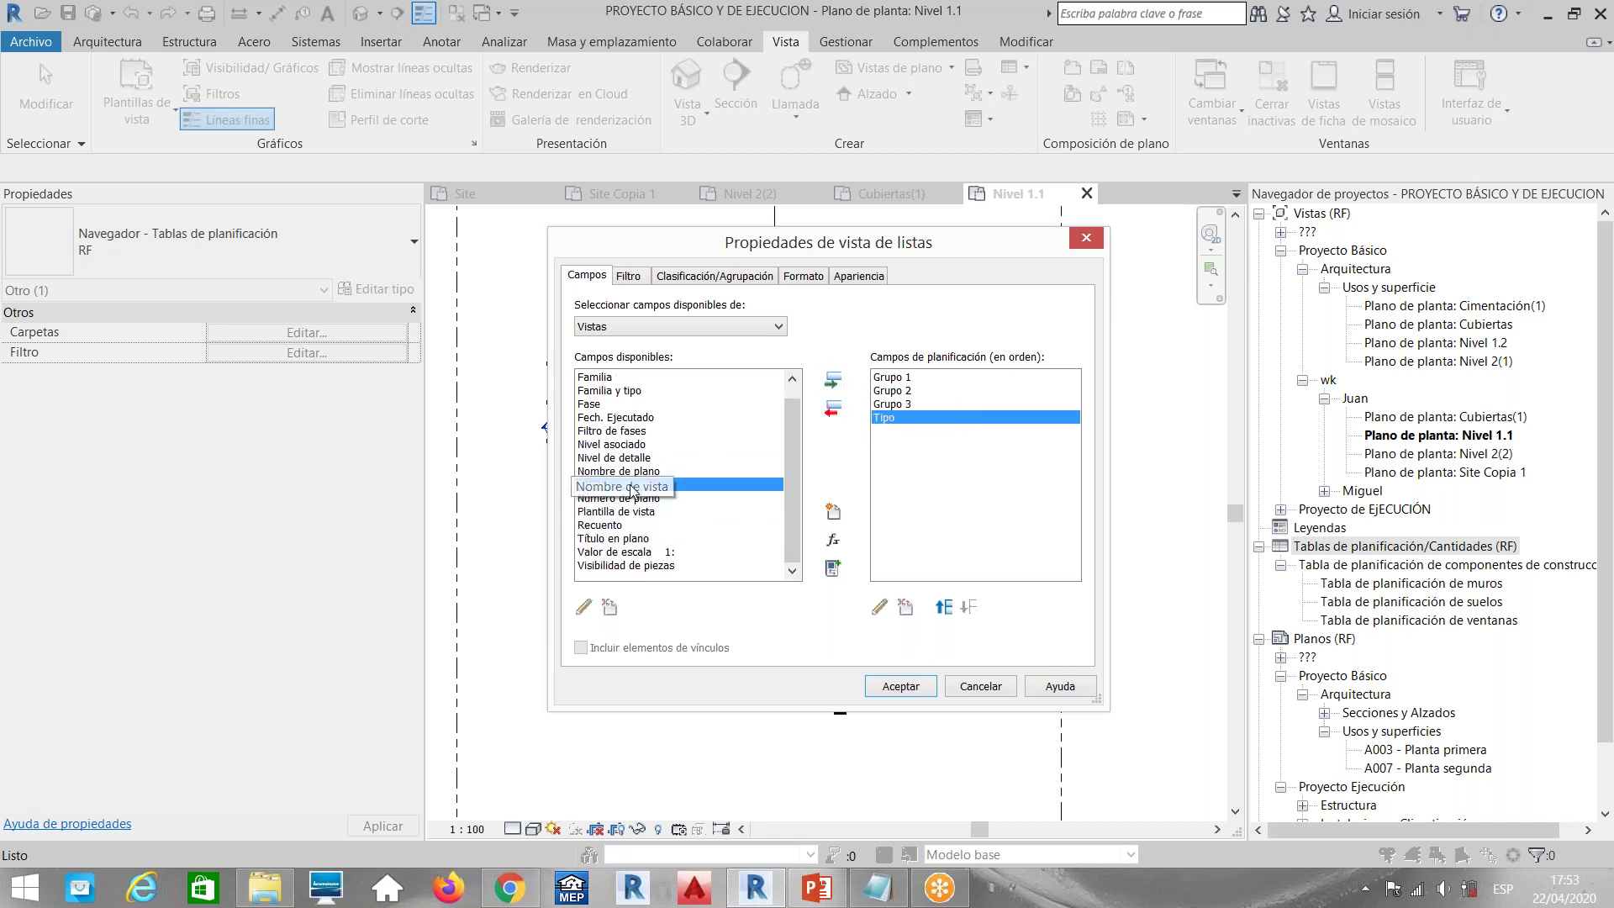
click(833, 381)
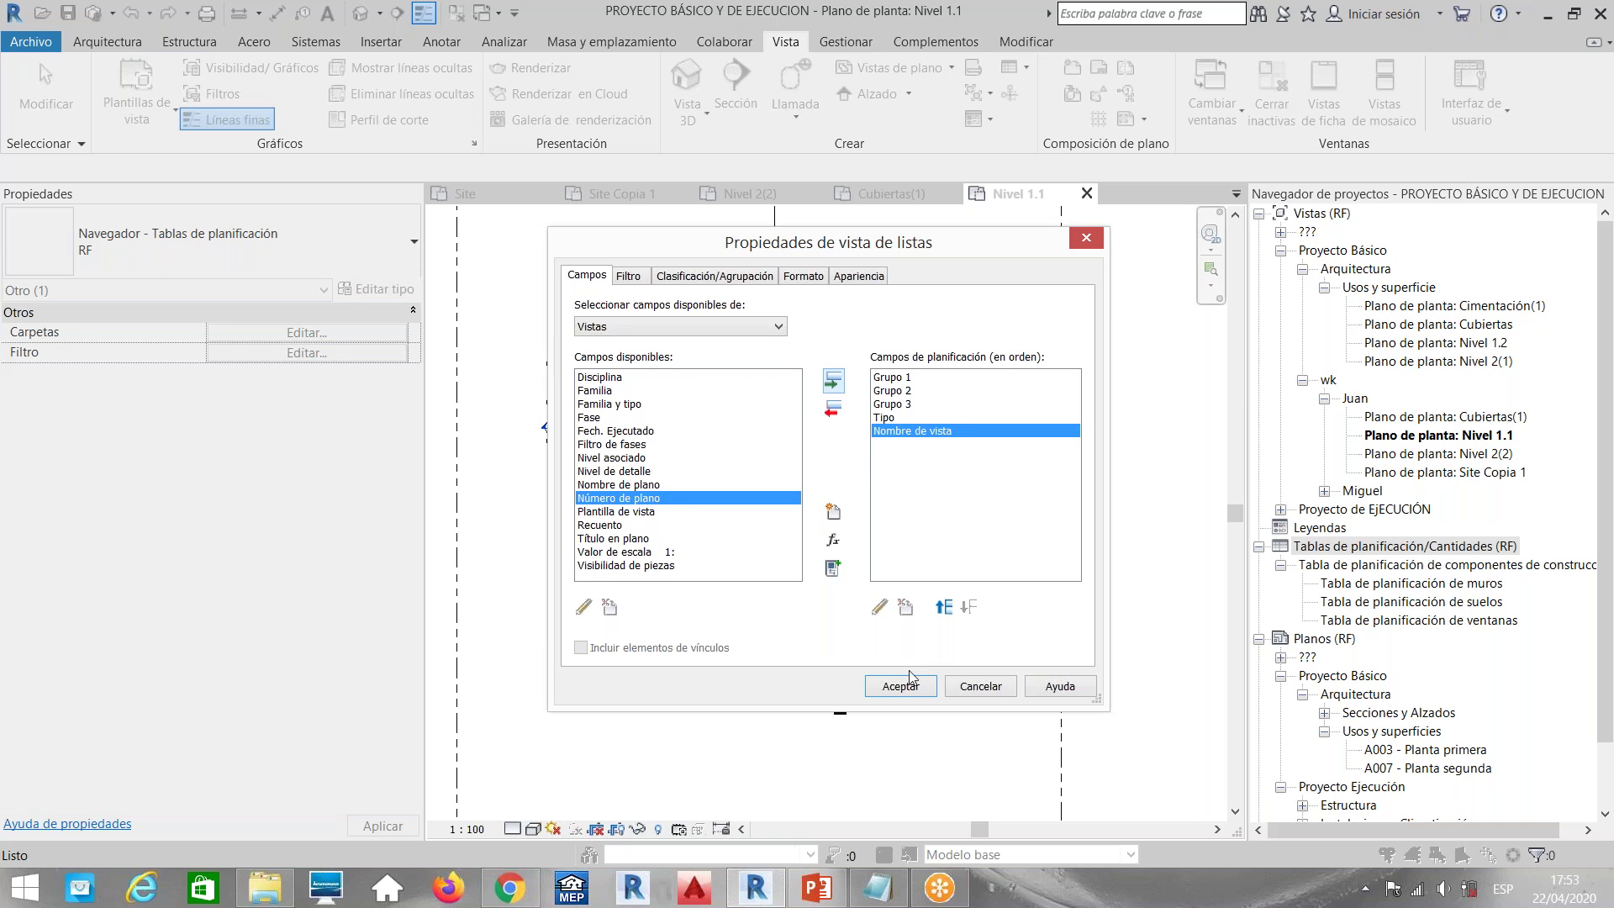
Sort the view list by Grupo 1, Grupo 2 and Grupo 3, keep Detallar cada ejemplar enabled, and create it
click(715, 276)
click(743, 309)
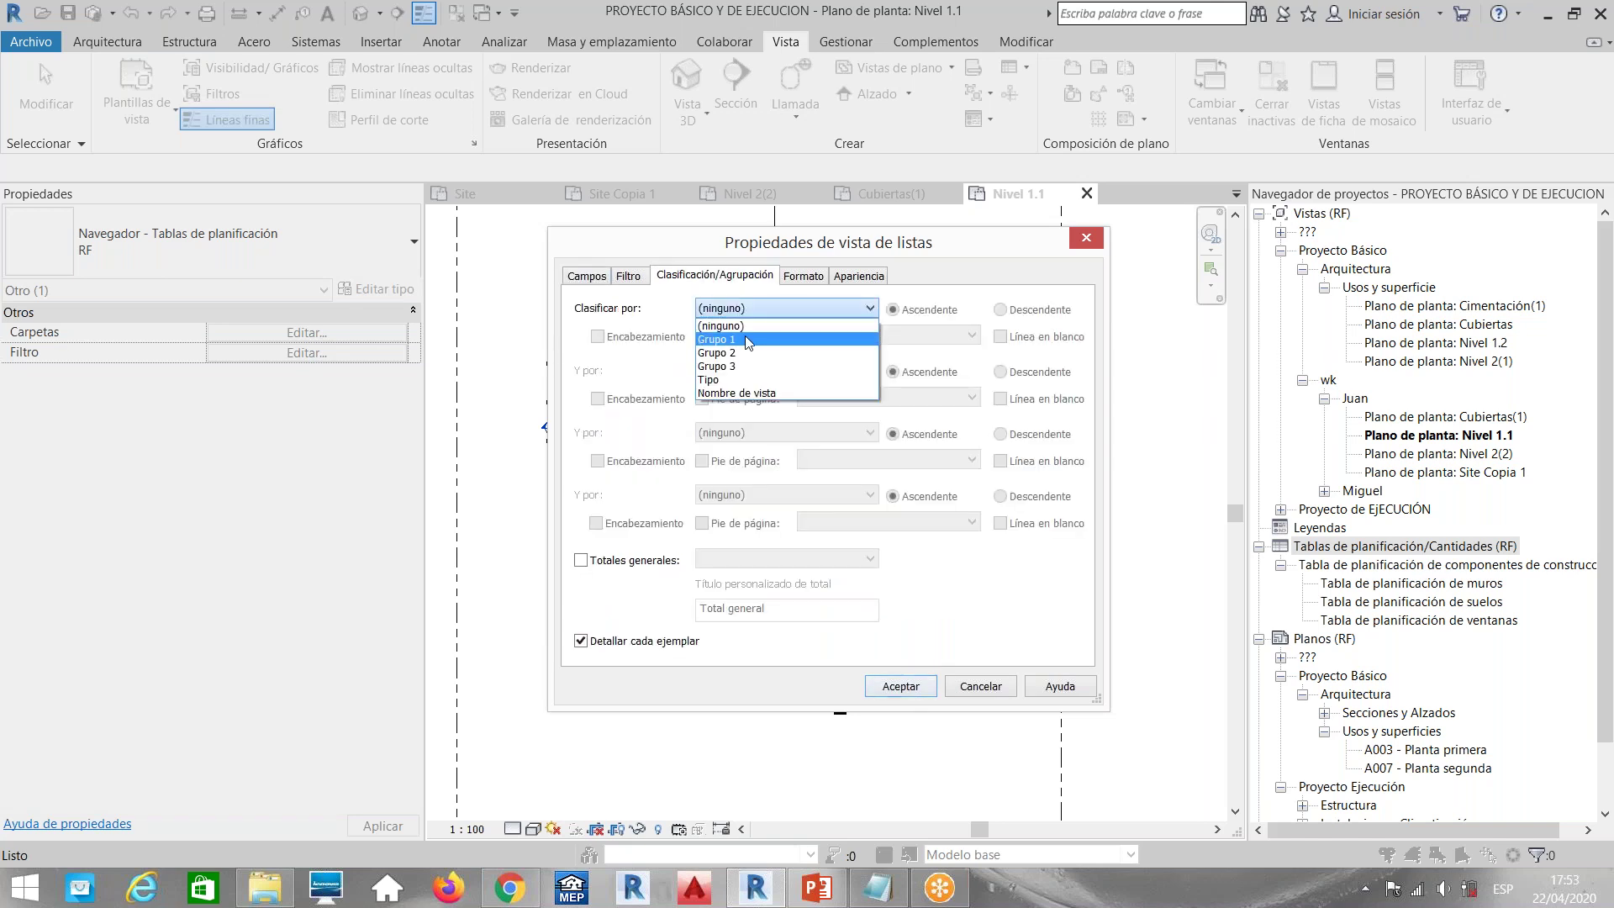
click(745, 338)
click(740, 371)
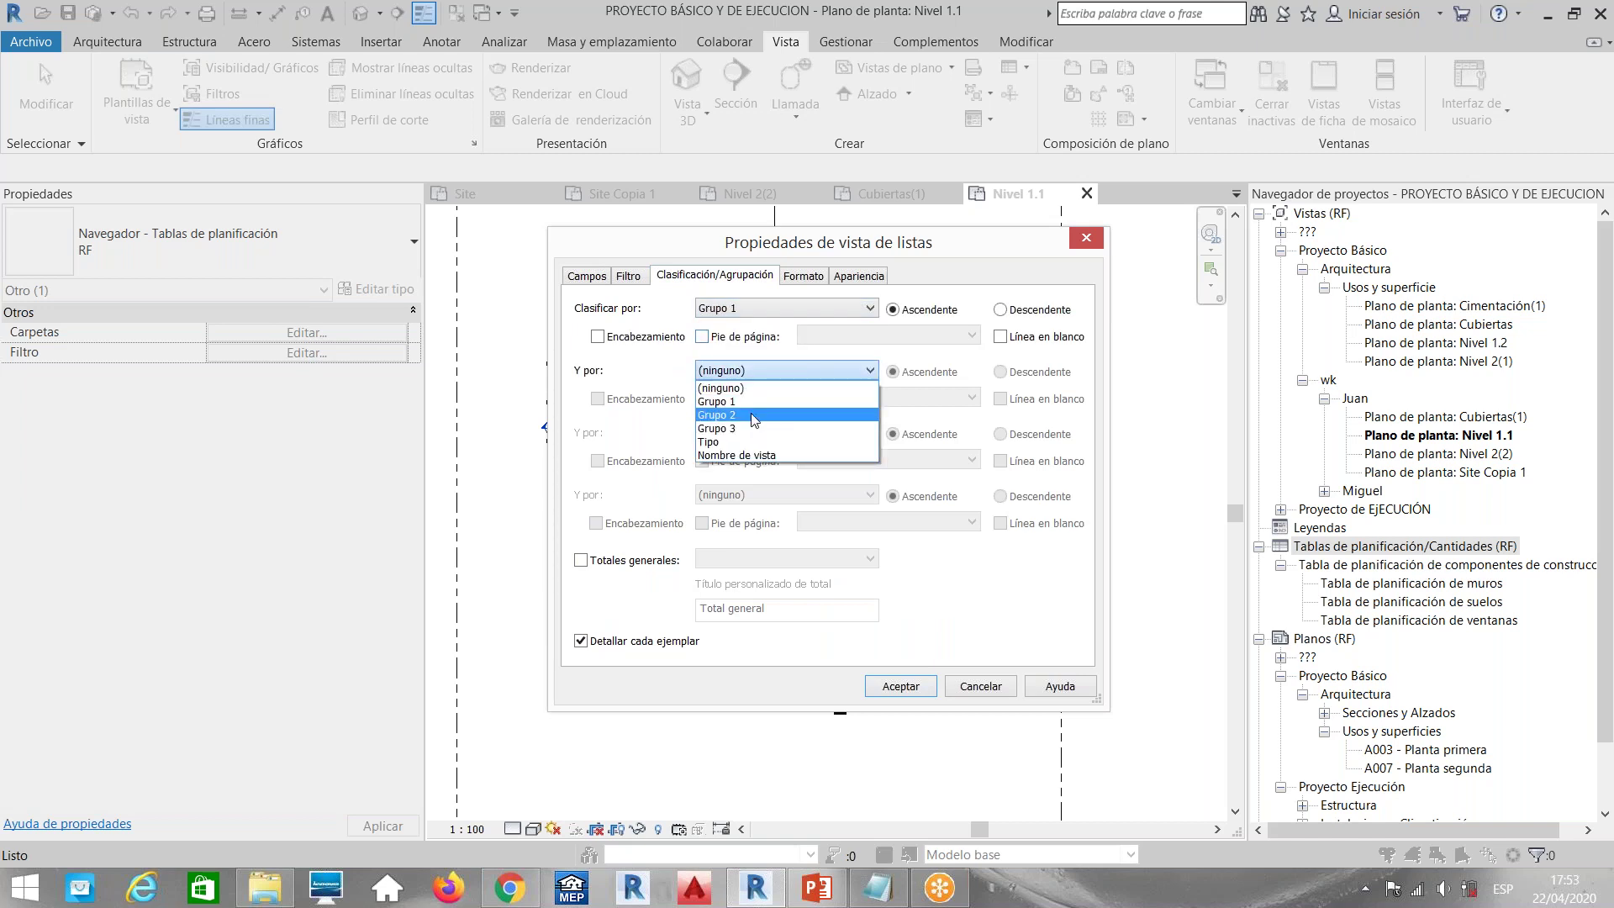
click(738, 414)
click(739, 434)
click(740, 502)
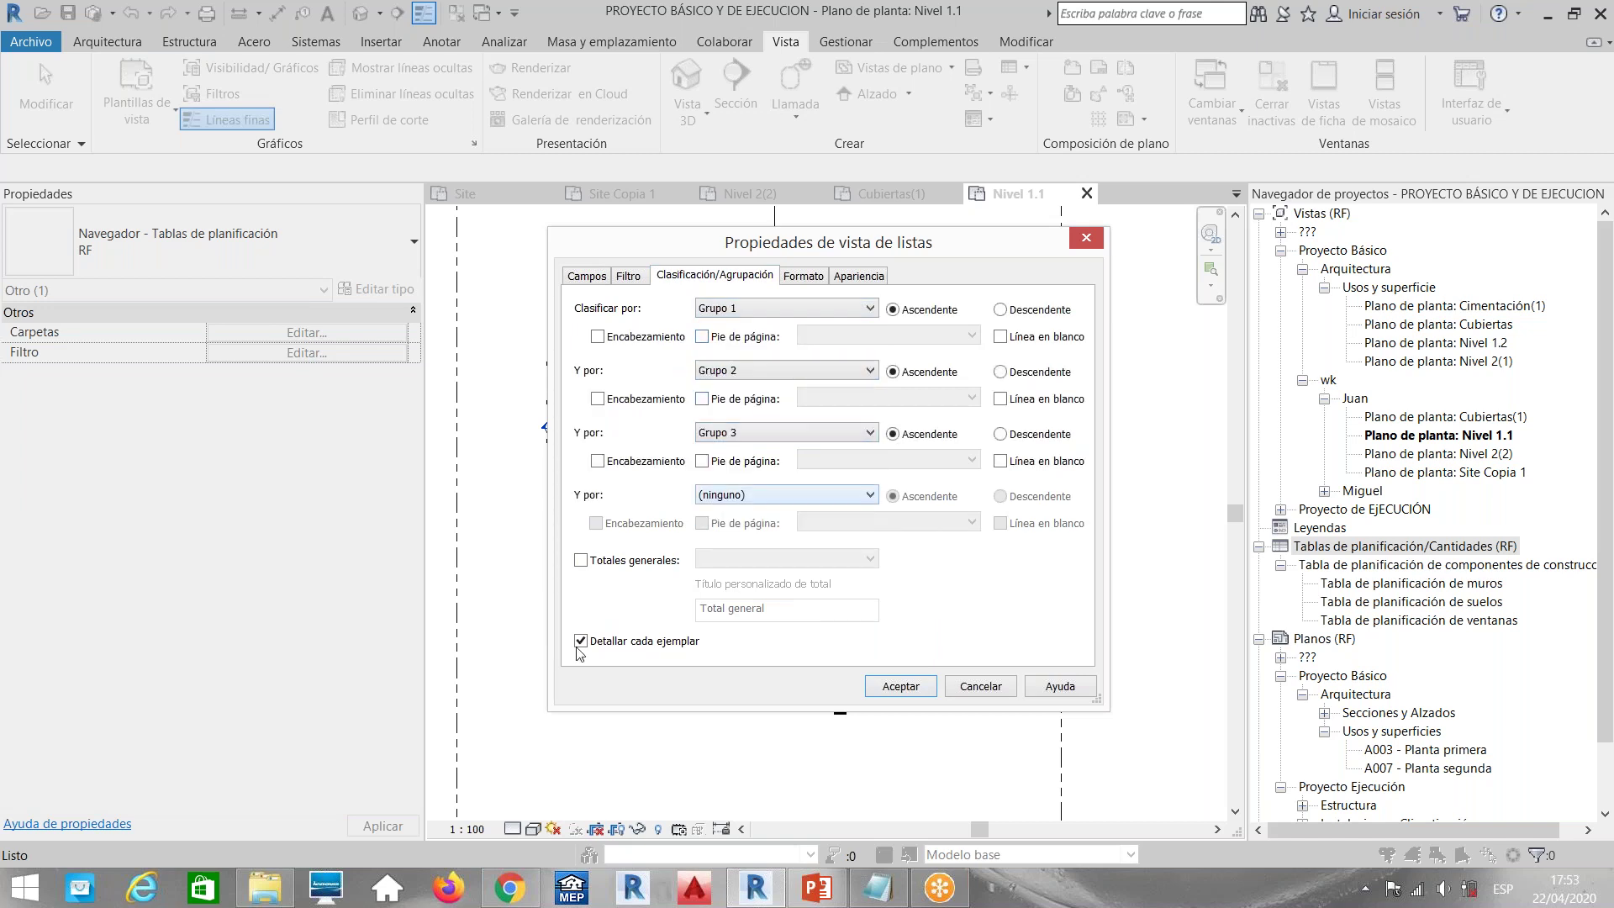
click(587, 644)
click(599, 643)
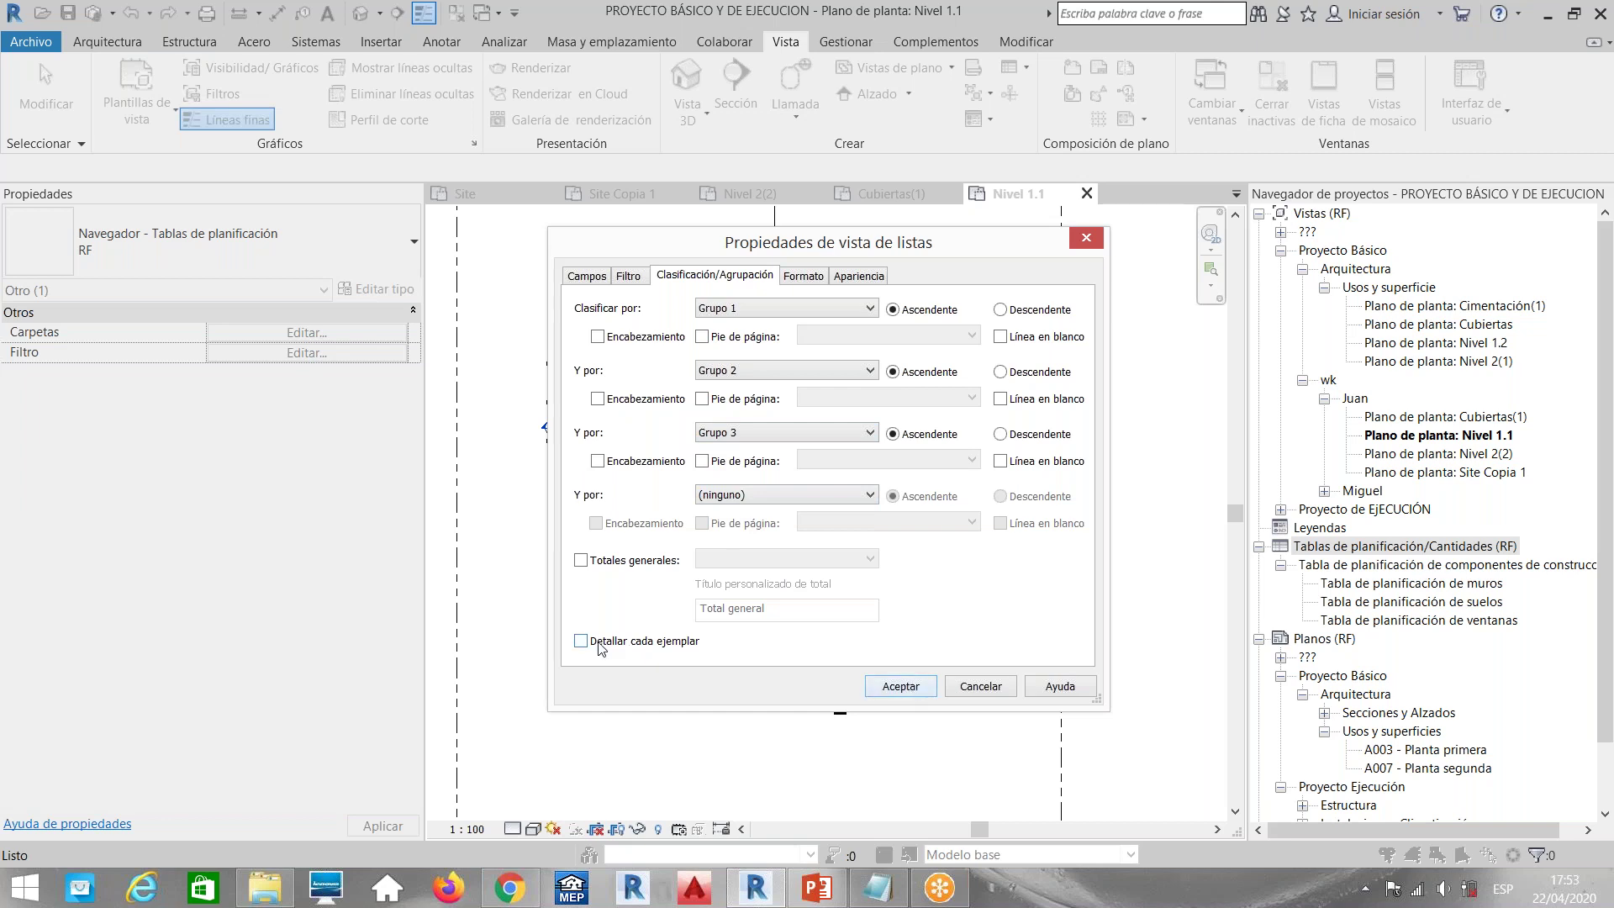
click(901, 687)
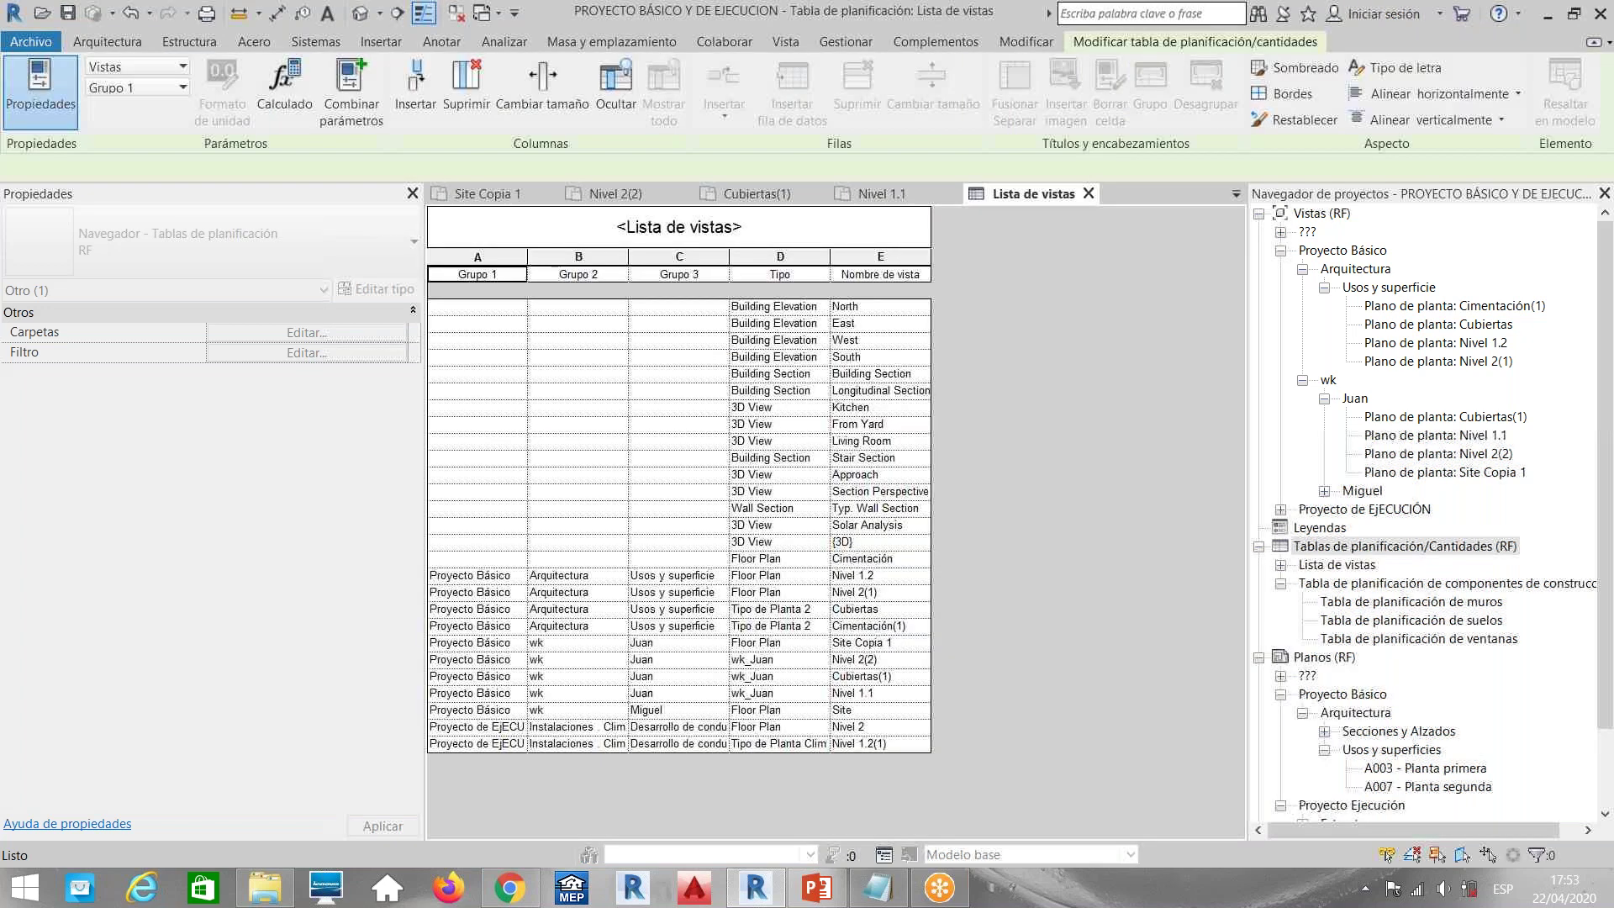
Widen the Grupo 1, Grupo 3 and Tipo columns of the view list
drag(527, 257, 606, 259)
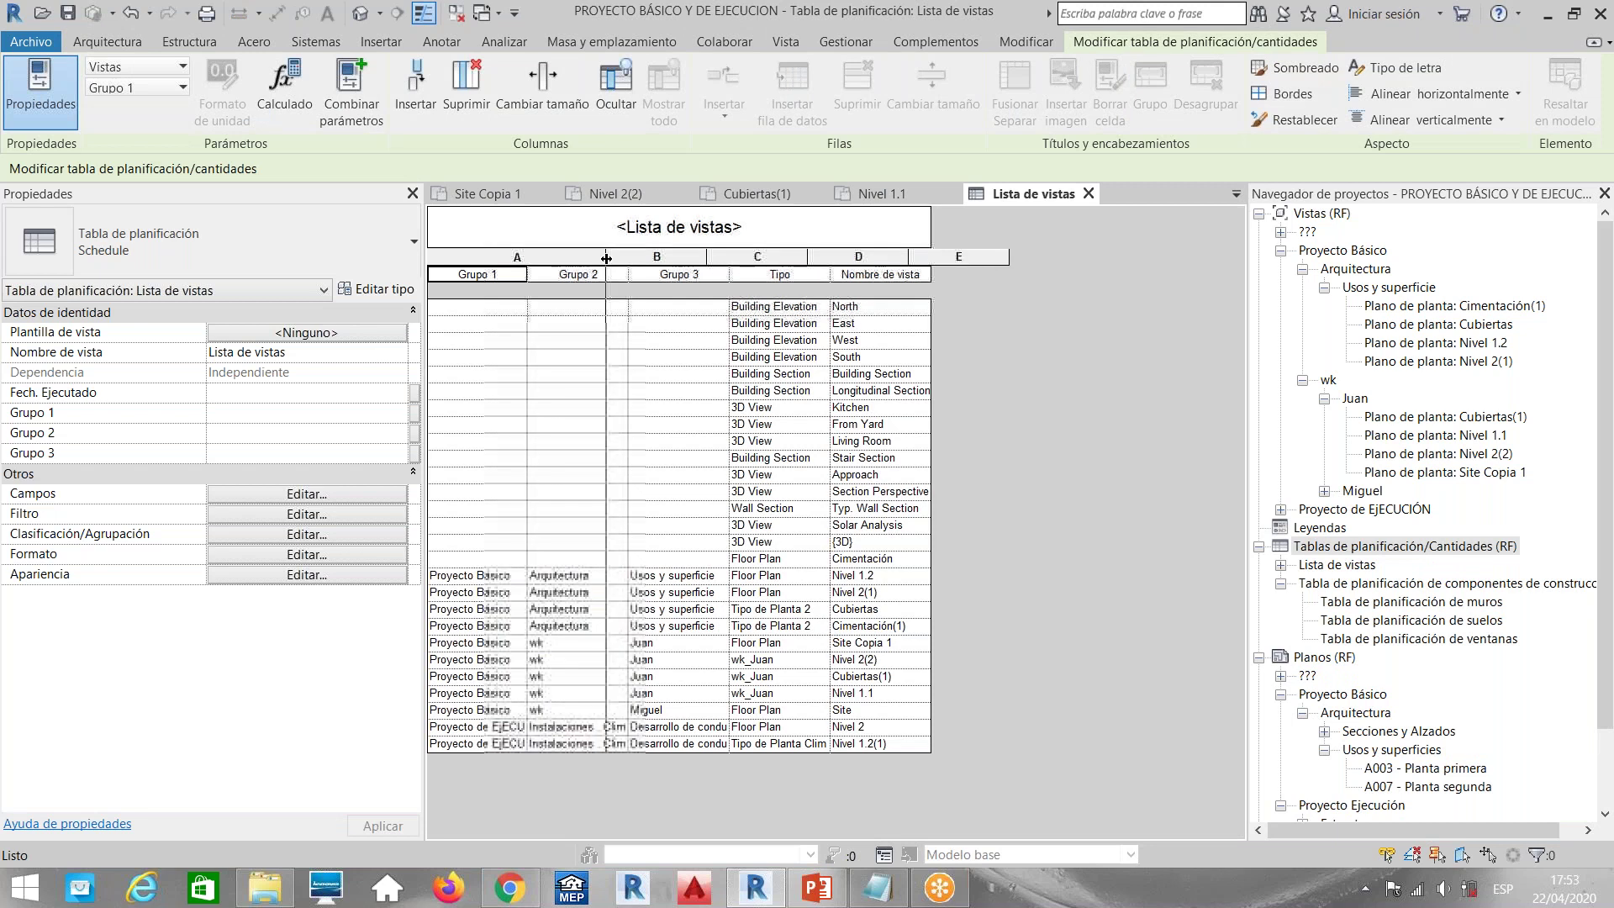
drag(936, 256, 938, 256)
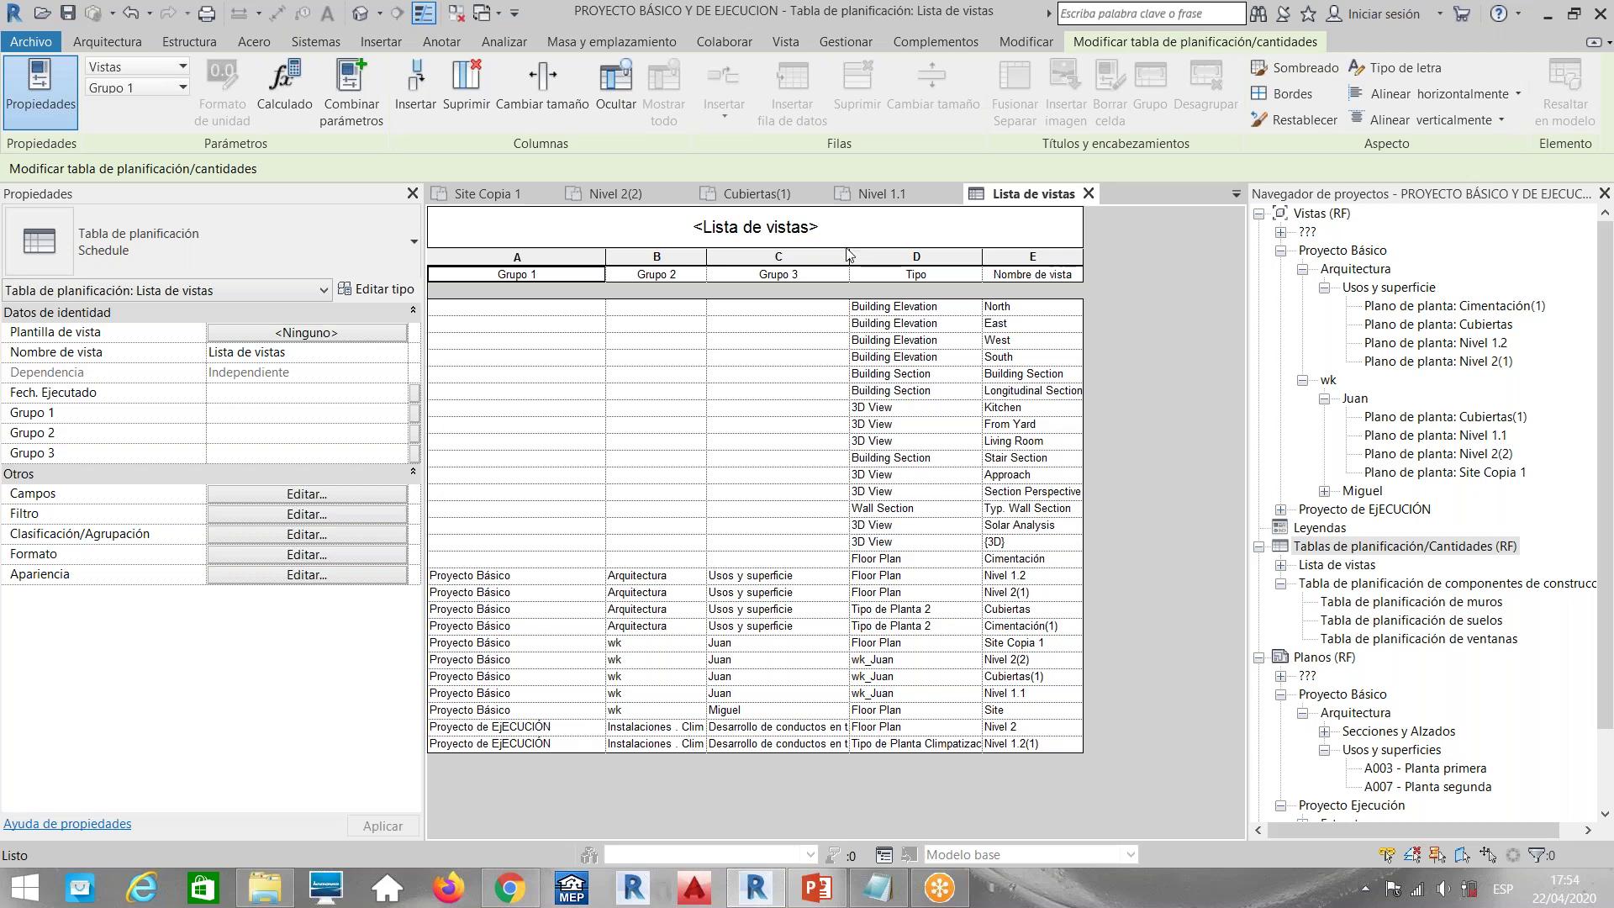
drag(848, 255, 941, 255)
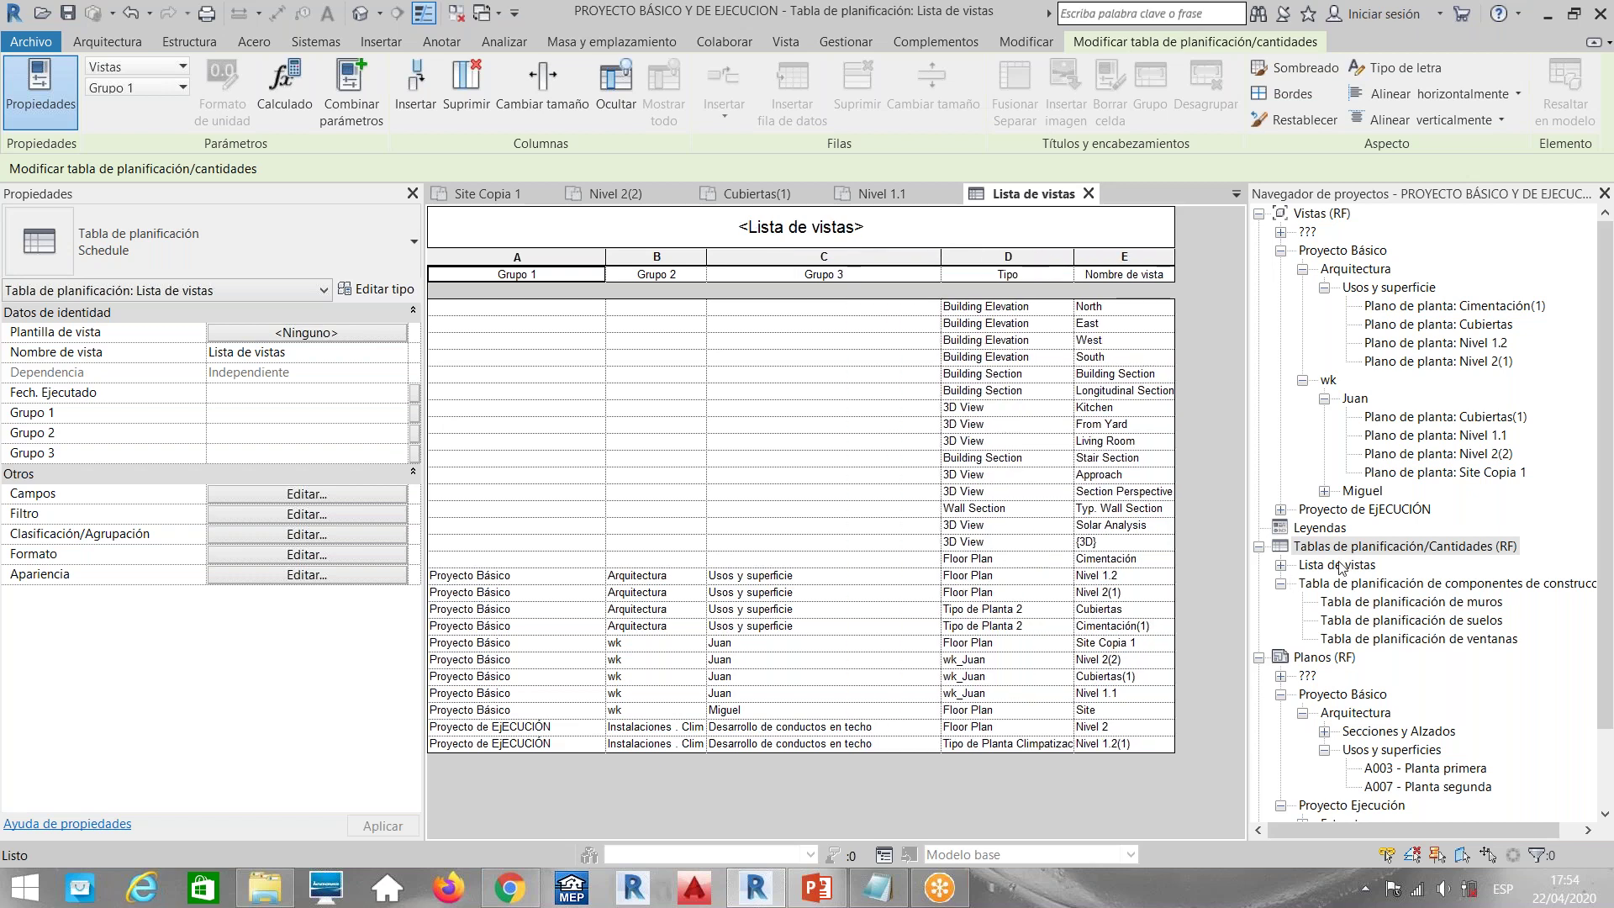
Start a new sheet list (Lista de planos) and add the fields Grupo 1, Grupo 2 and Grupo 3
right_click(1362, 552)
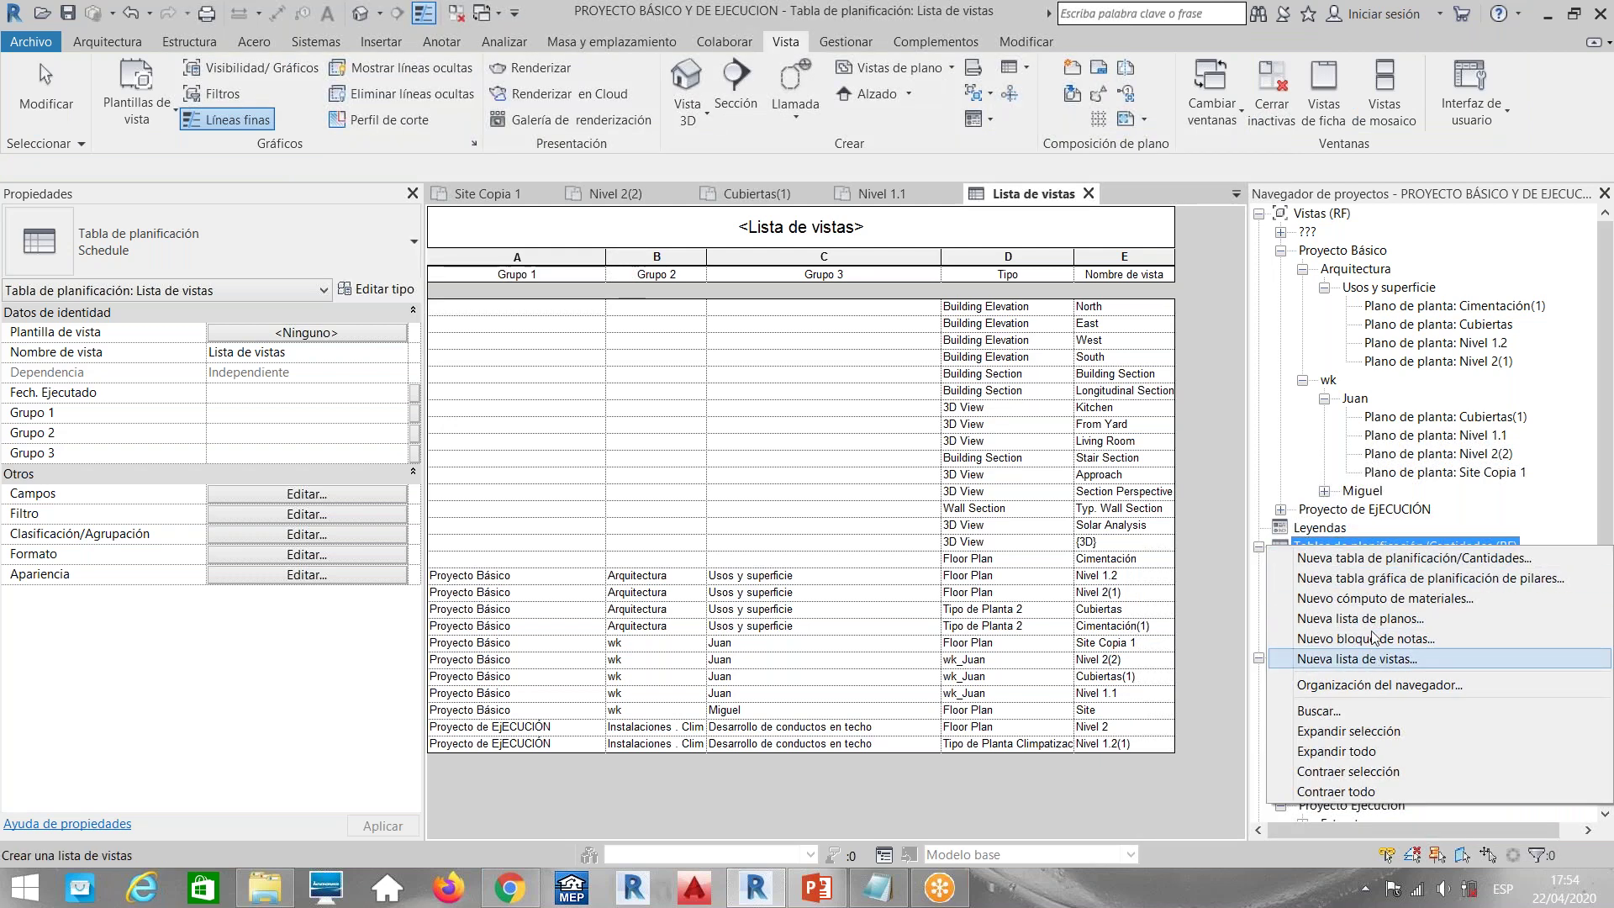
click(857, 448)
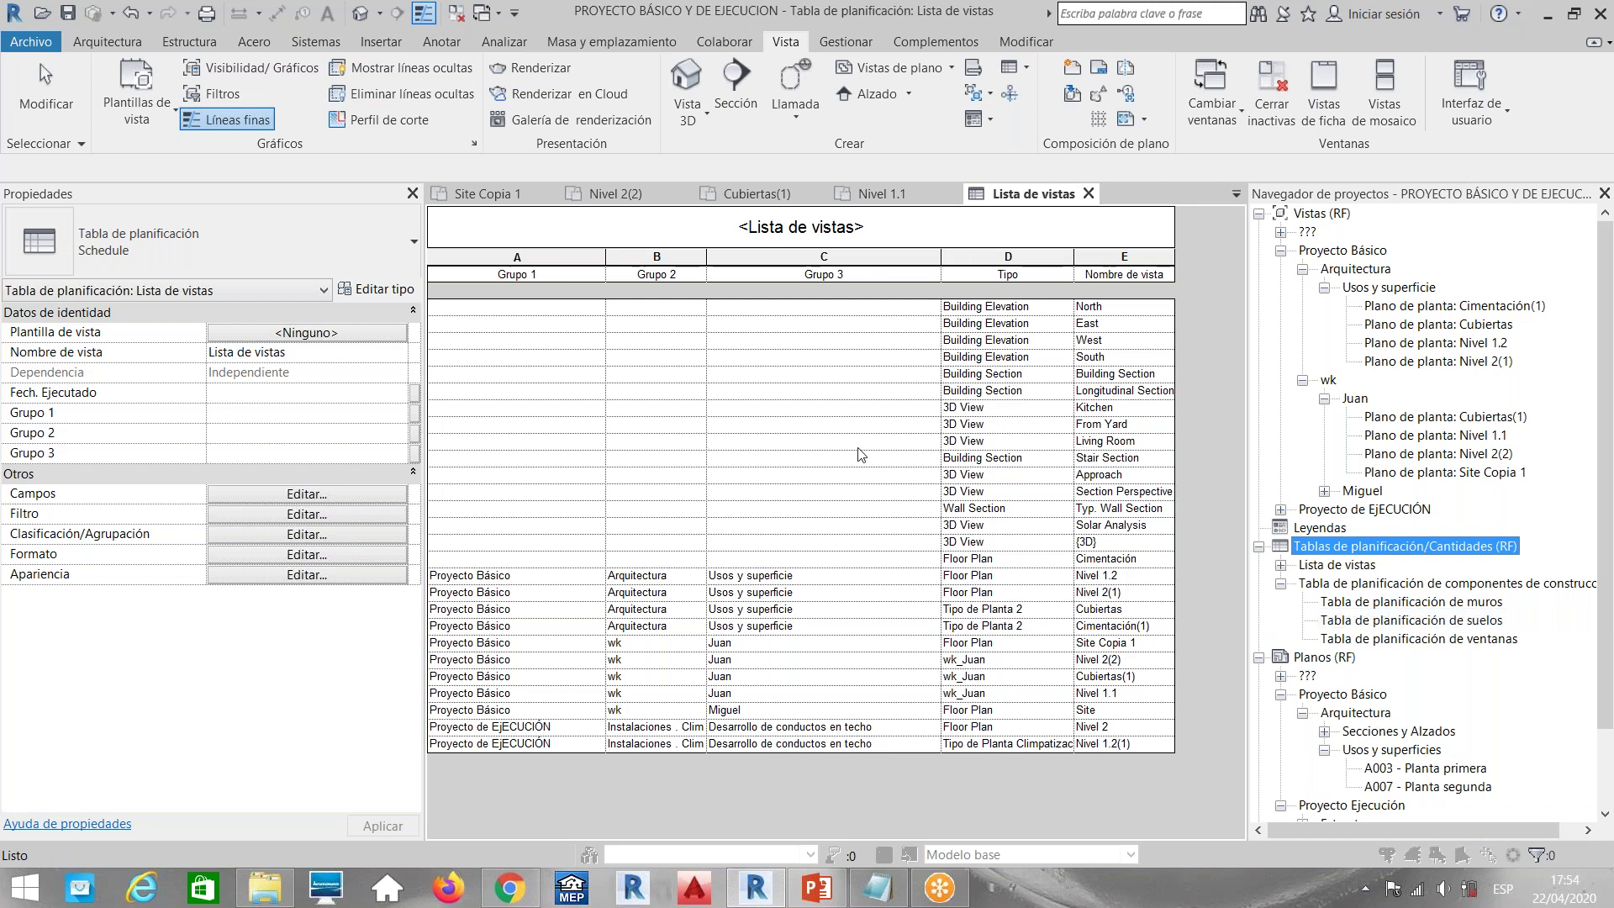
drag(574, 449, 605, 490)
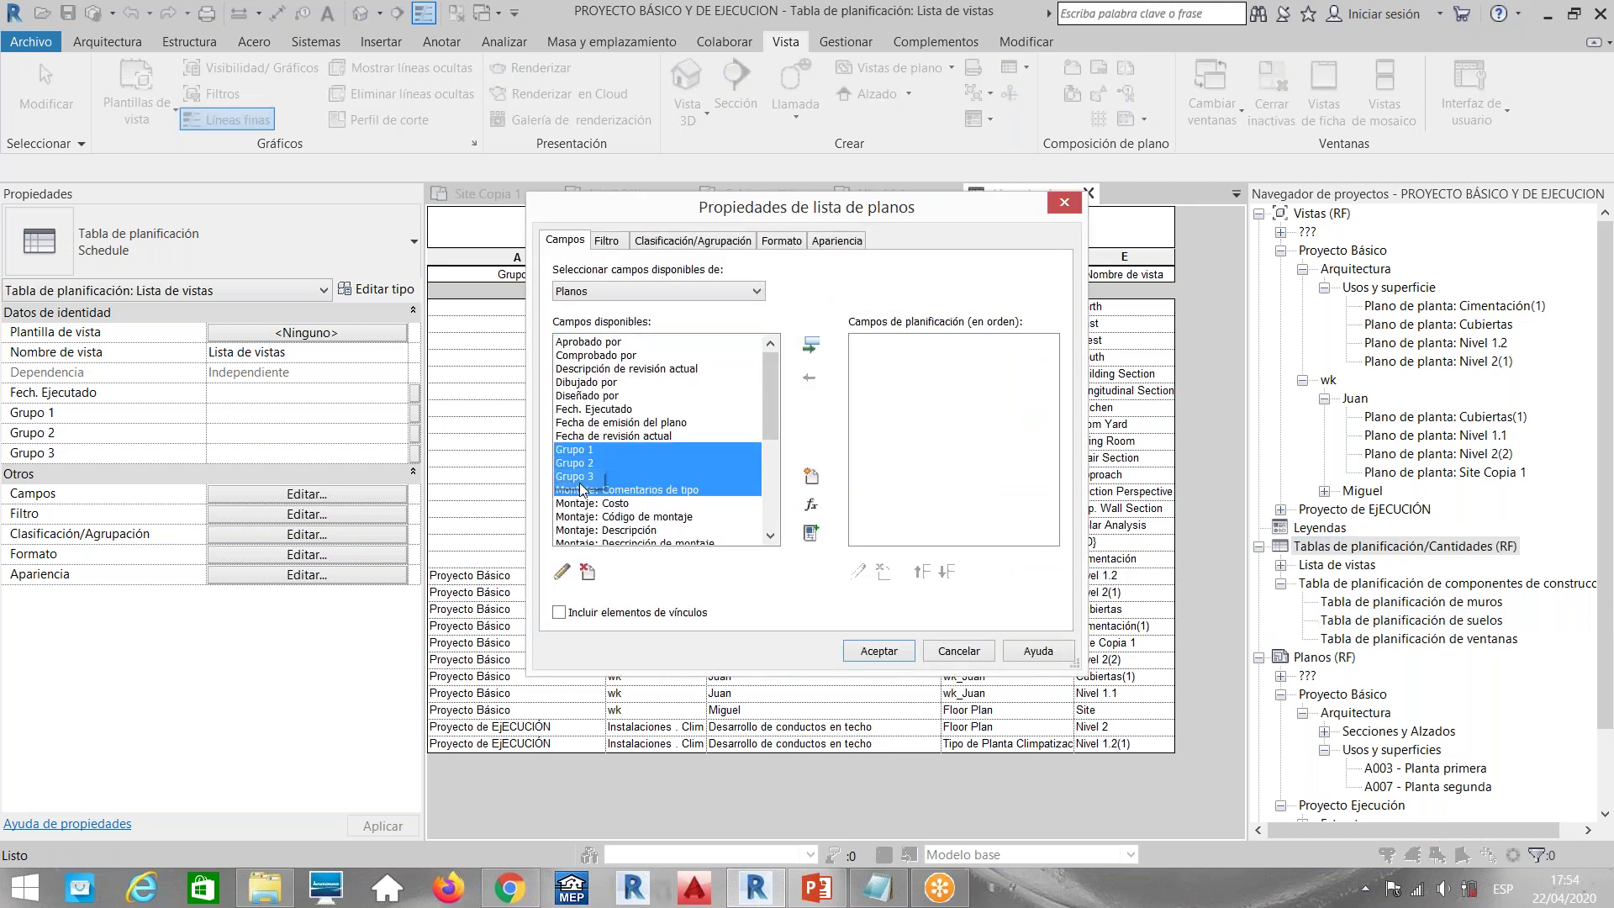
click(580, 450)
shift+click(581, 477)
click(812, 345)
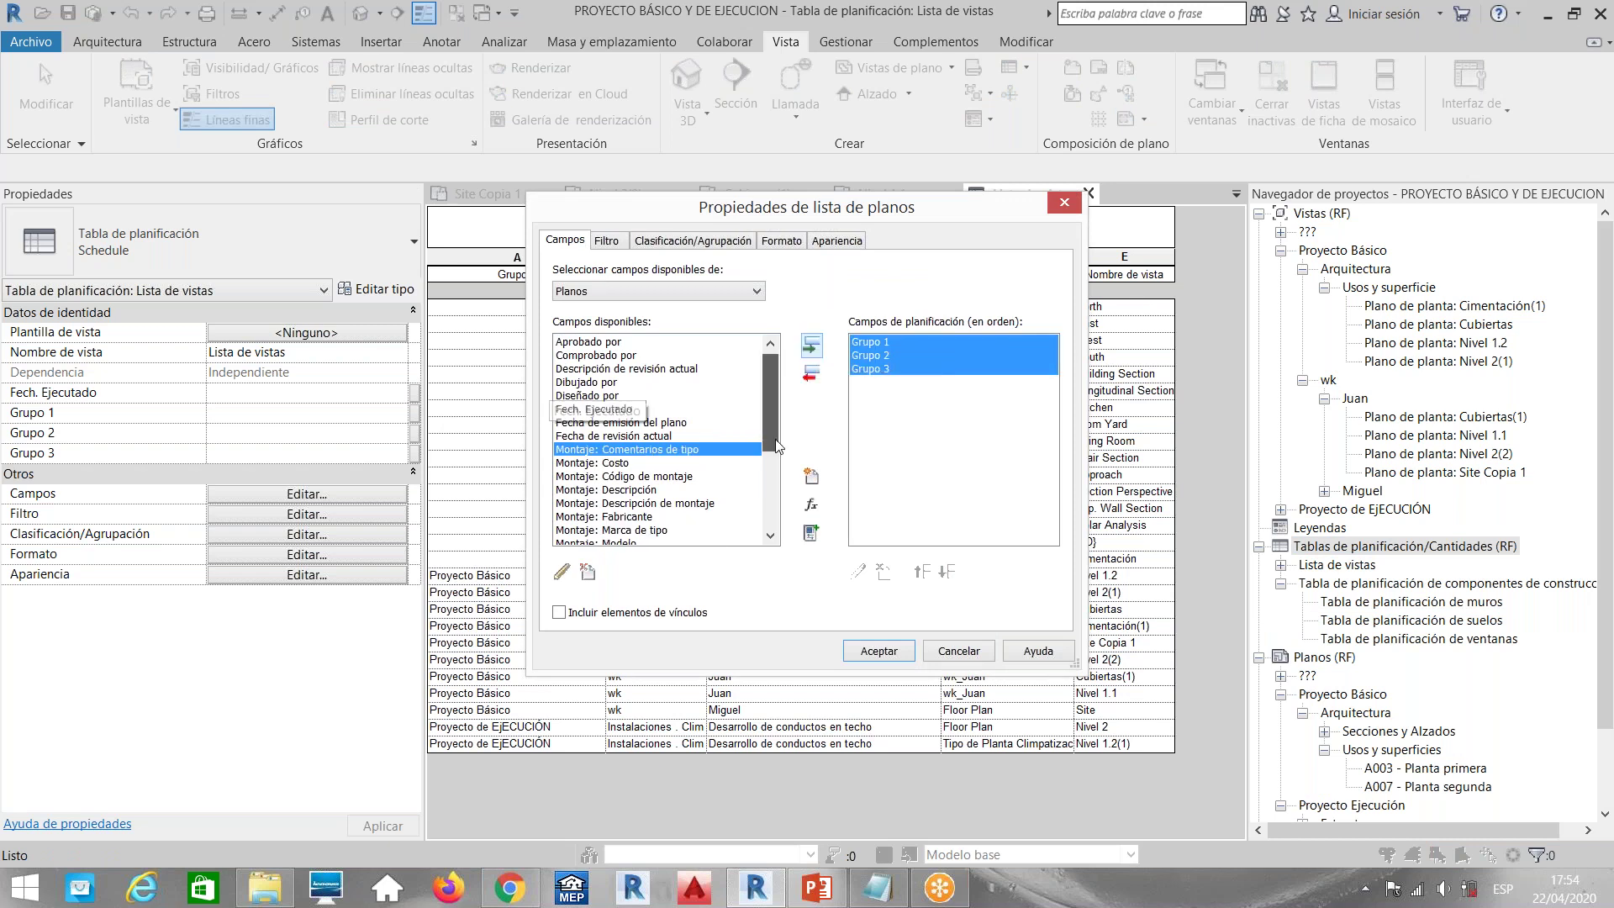
Add the Nombre de plano and Número de plano fields to the sheet list
scroll(754, 494, down, 4)
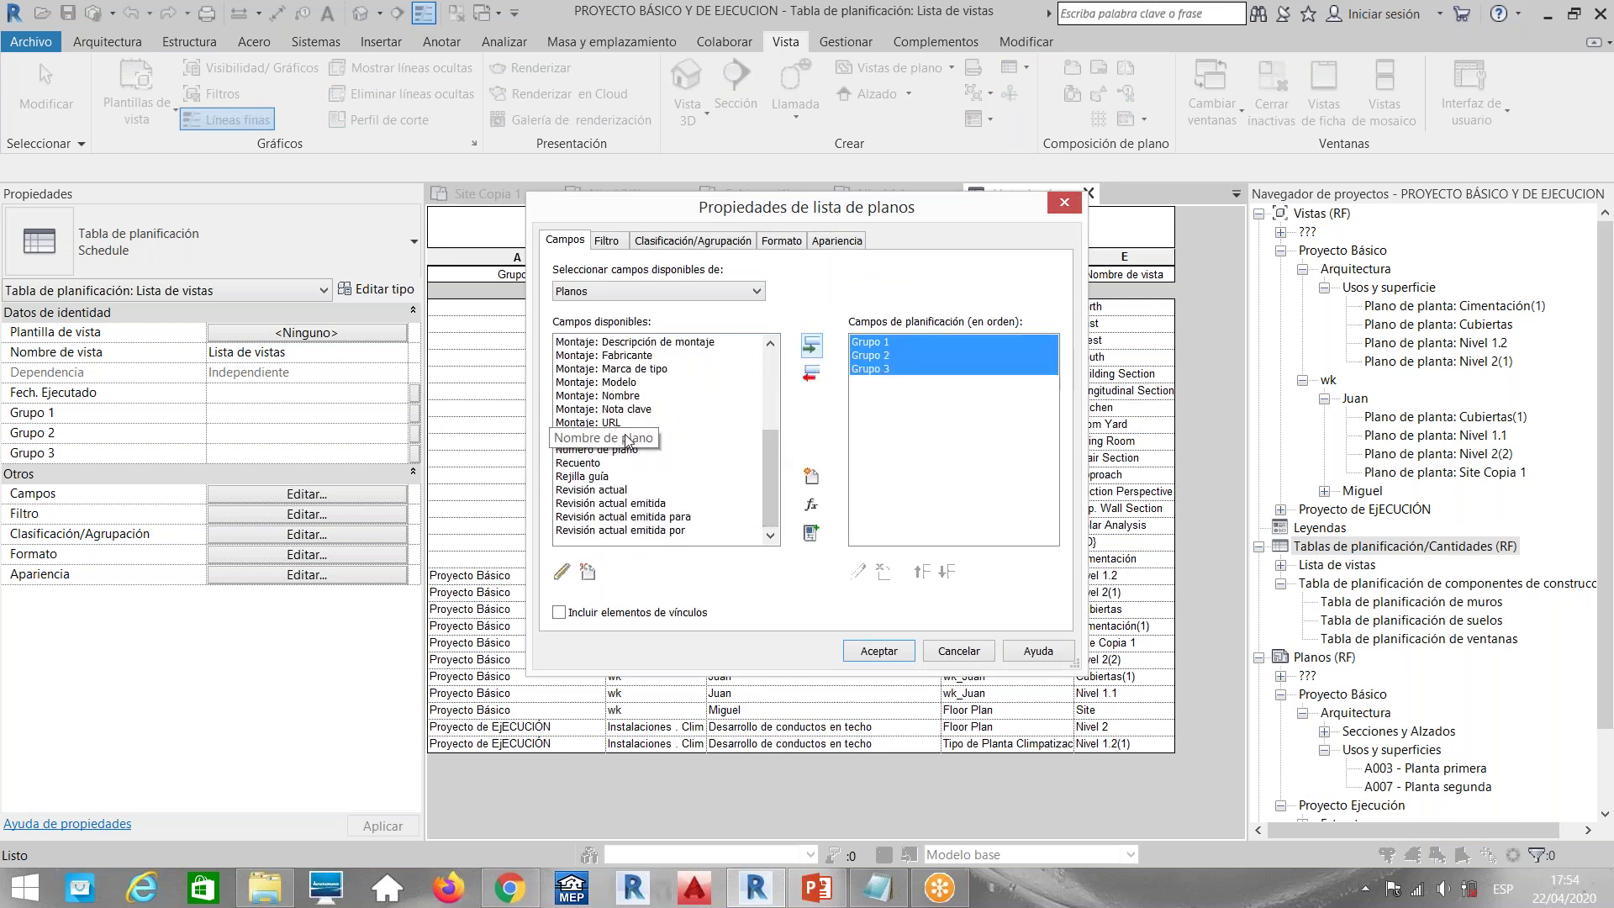
click(597, 436)
click(812, 345)
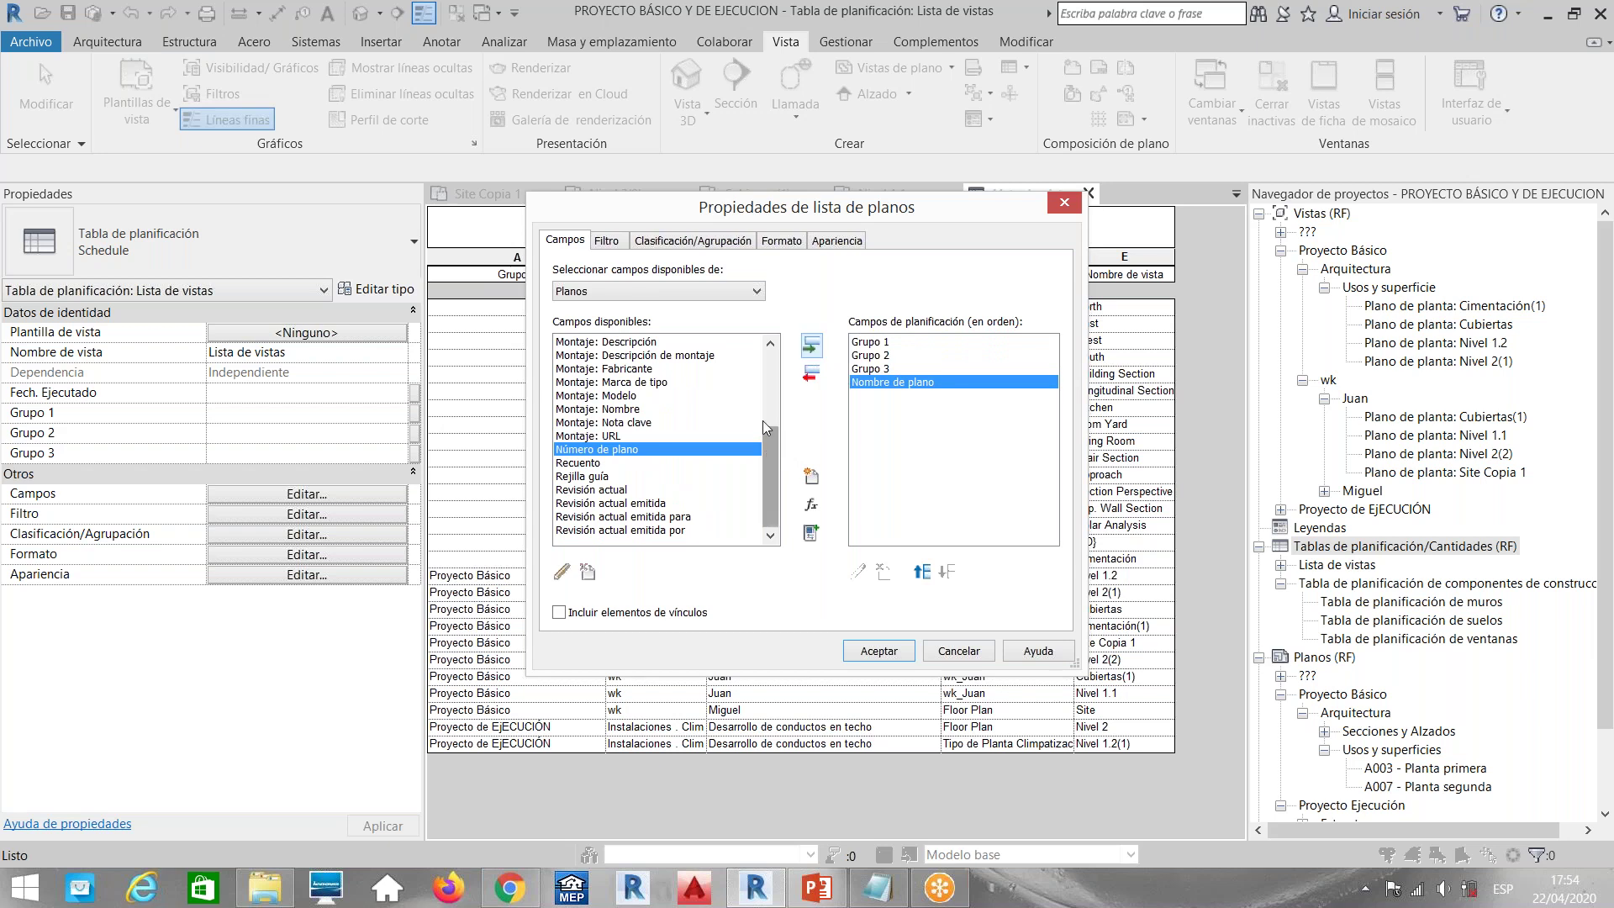
scroll(763, 421, up, 2)
scroll(774, 507, down, 2)
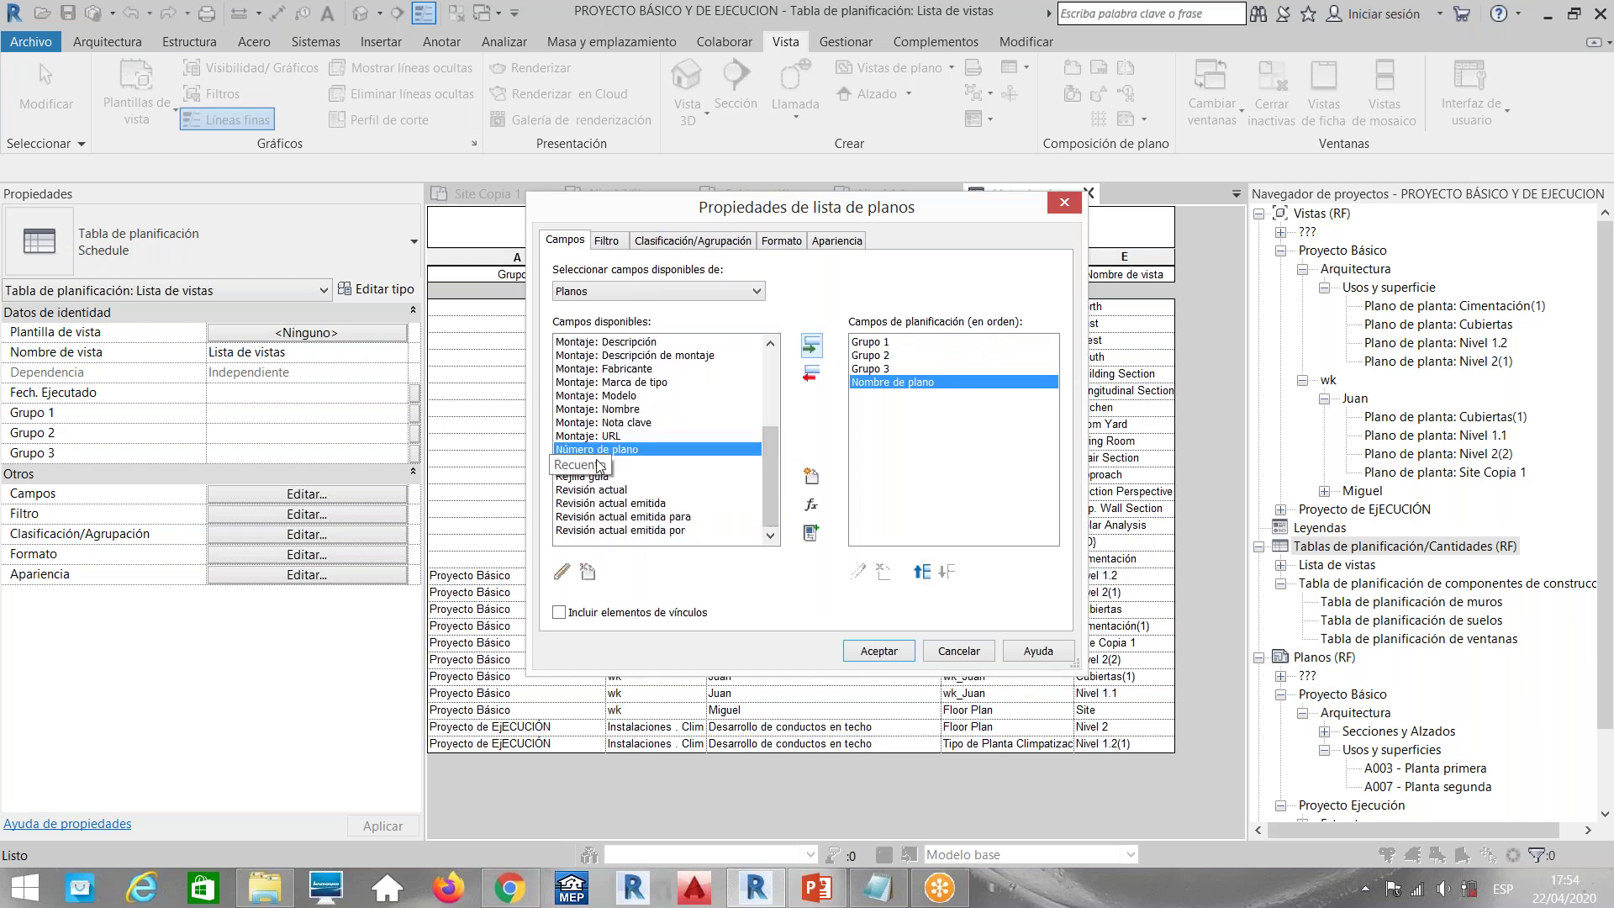
click(812, 347)
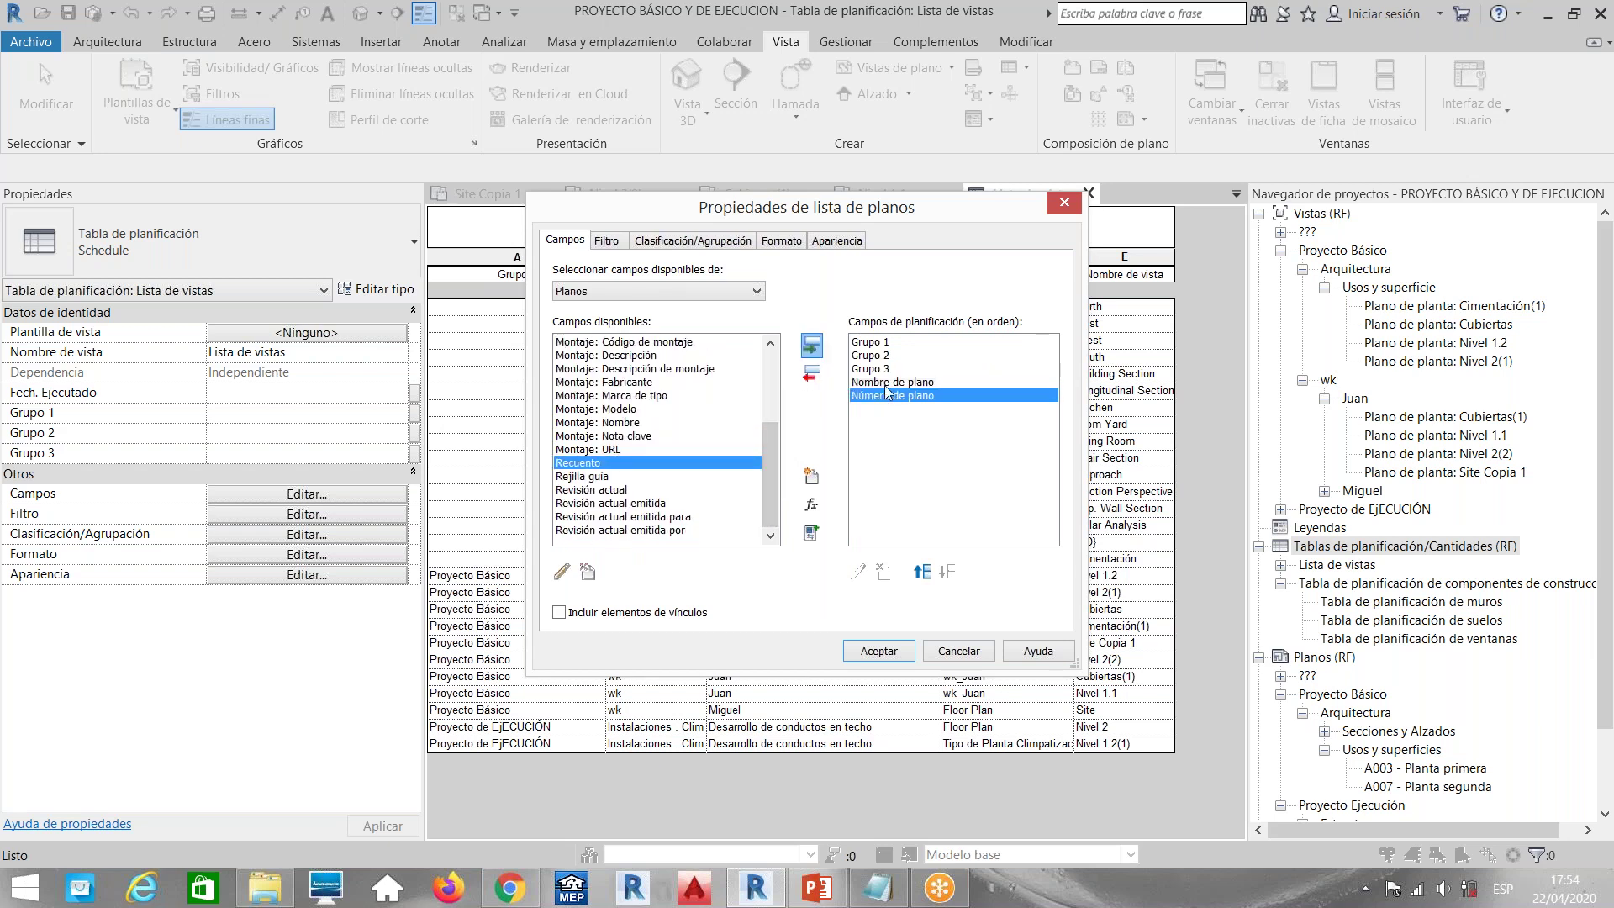
Reorder the sheet list fields so Número de plano comes first and Nombre de plano second, ahead of the Grupo fields
click(922, 571)
click(923, 572)
click(923, 572)
click(922, 571)
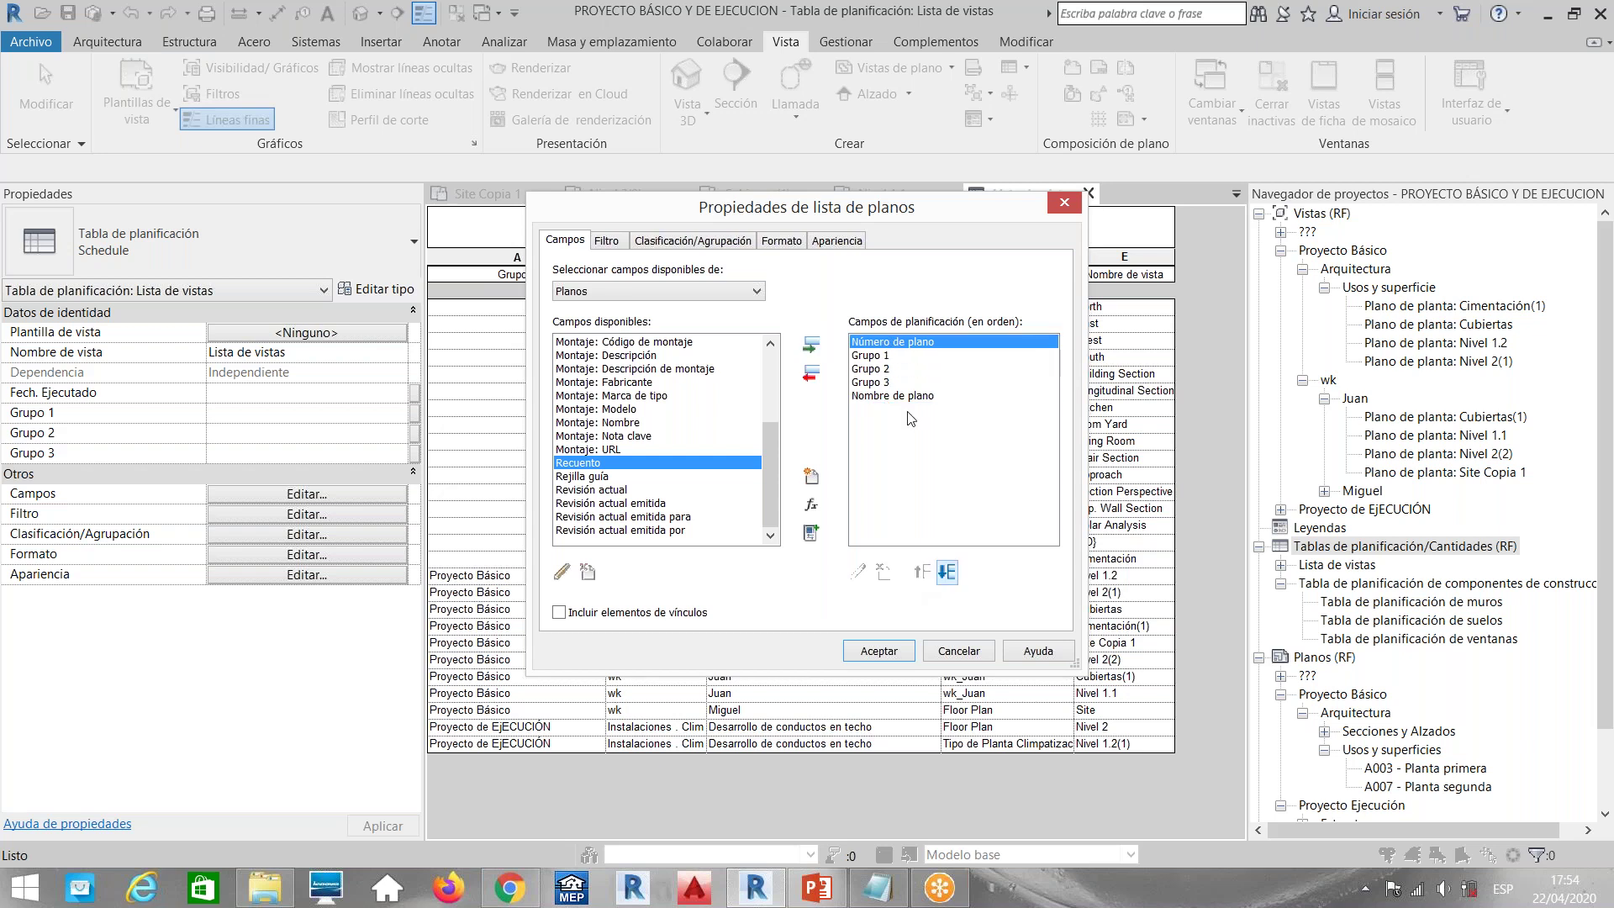
click(909, 397)
click(922, 572)
click(922, 572)
click(922, 572)
Sort the sheet list by Grupo 1, Grupo 2 and Grupo 3 in ascending order and create it
click(694, 240)
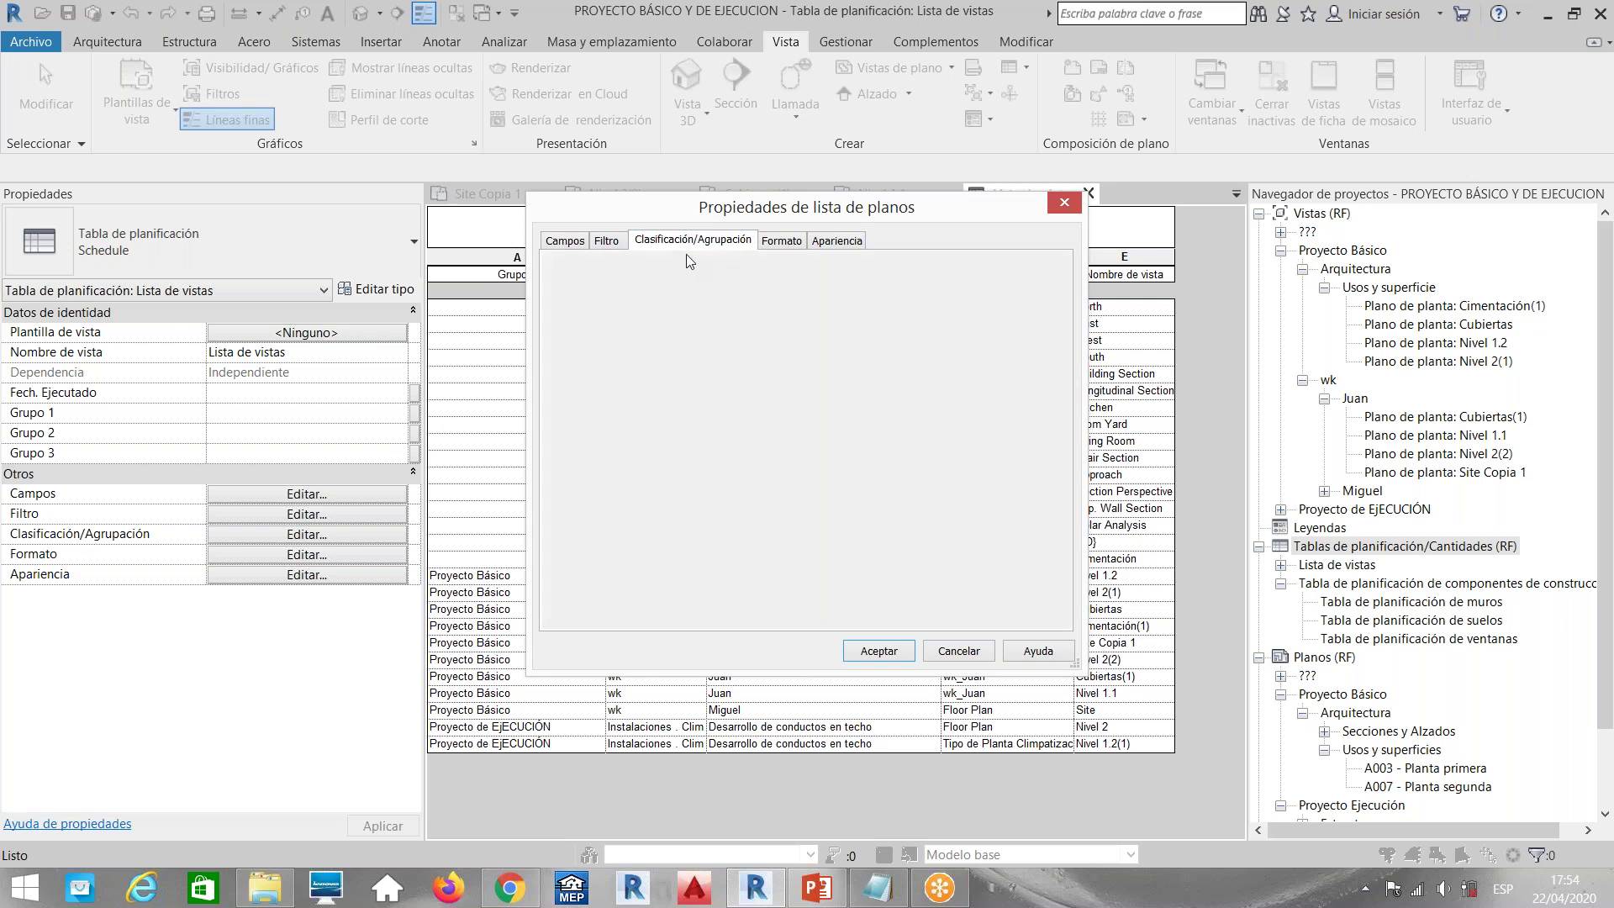
click(728, 273)
click(706, 330)
click(715, 335)
click(696, 407)
click(714, 334)
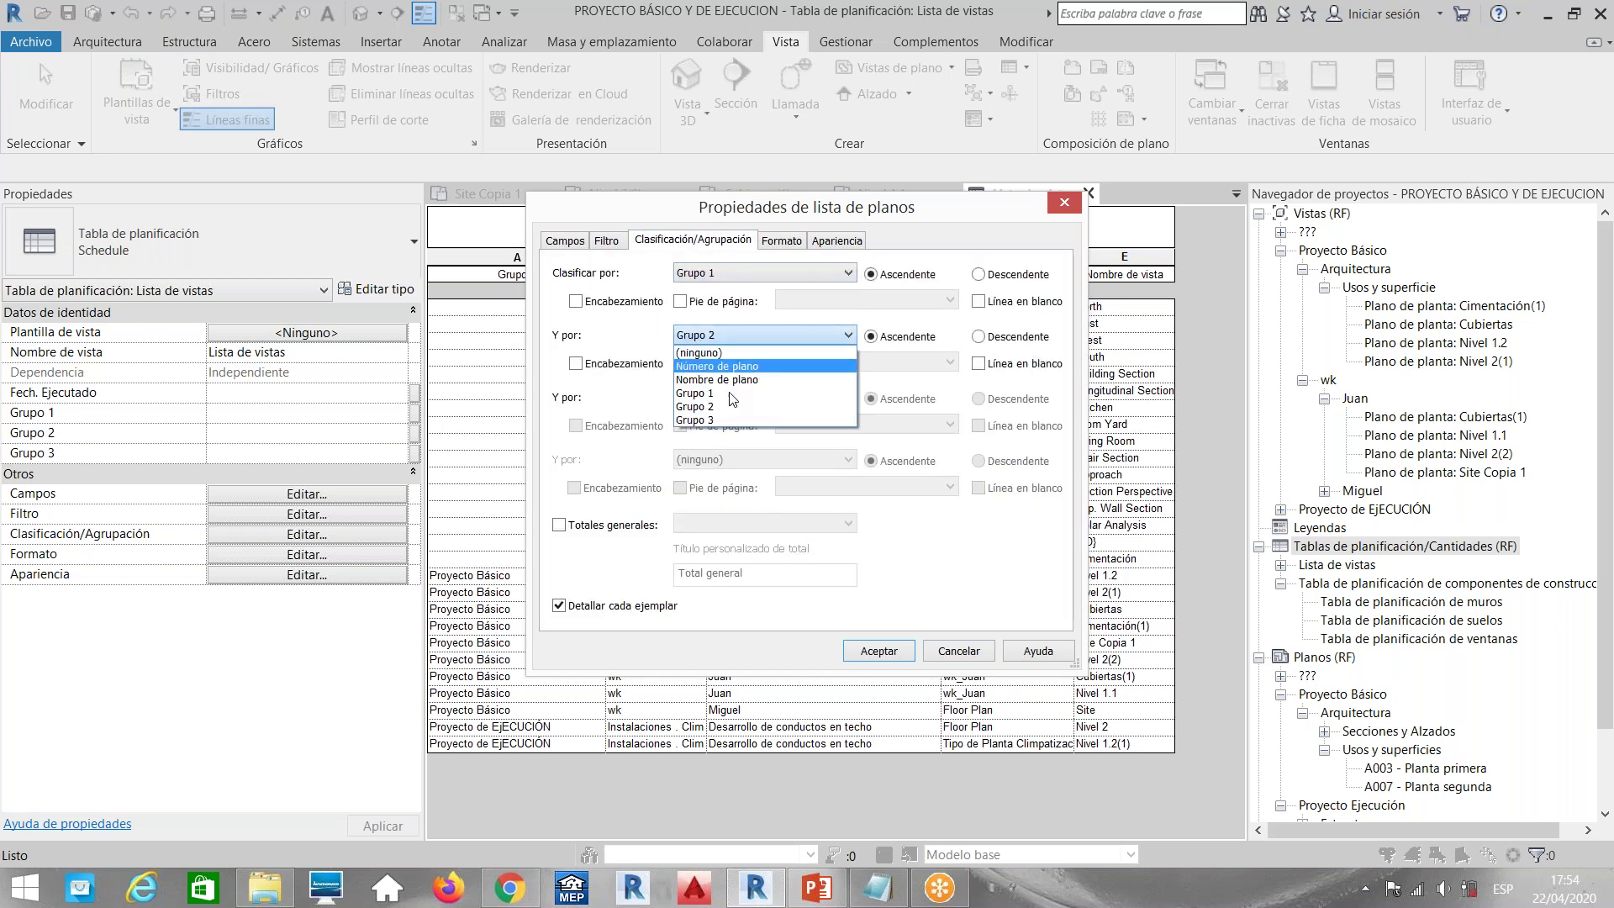
click(695, 406)
click(763, 397)
click(695, 482)
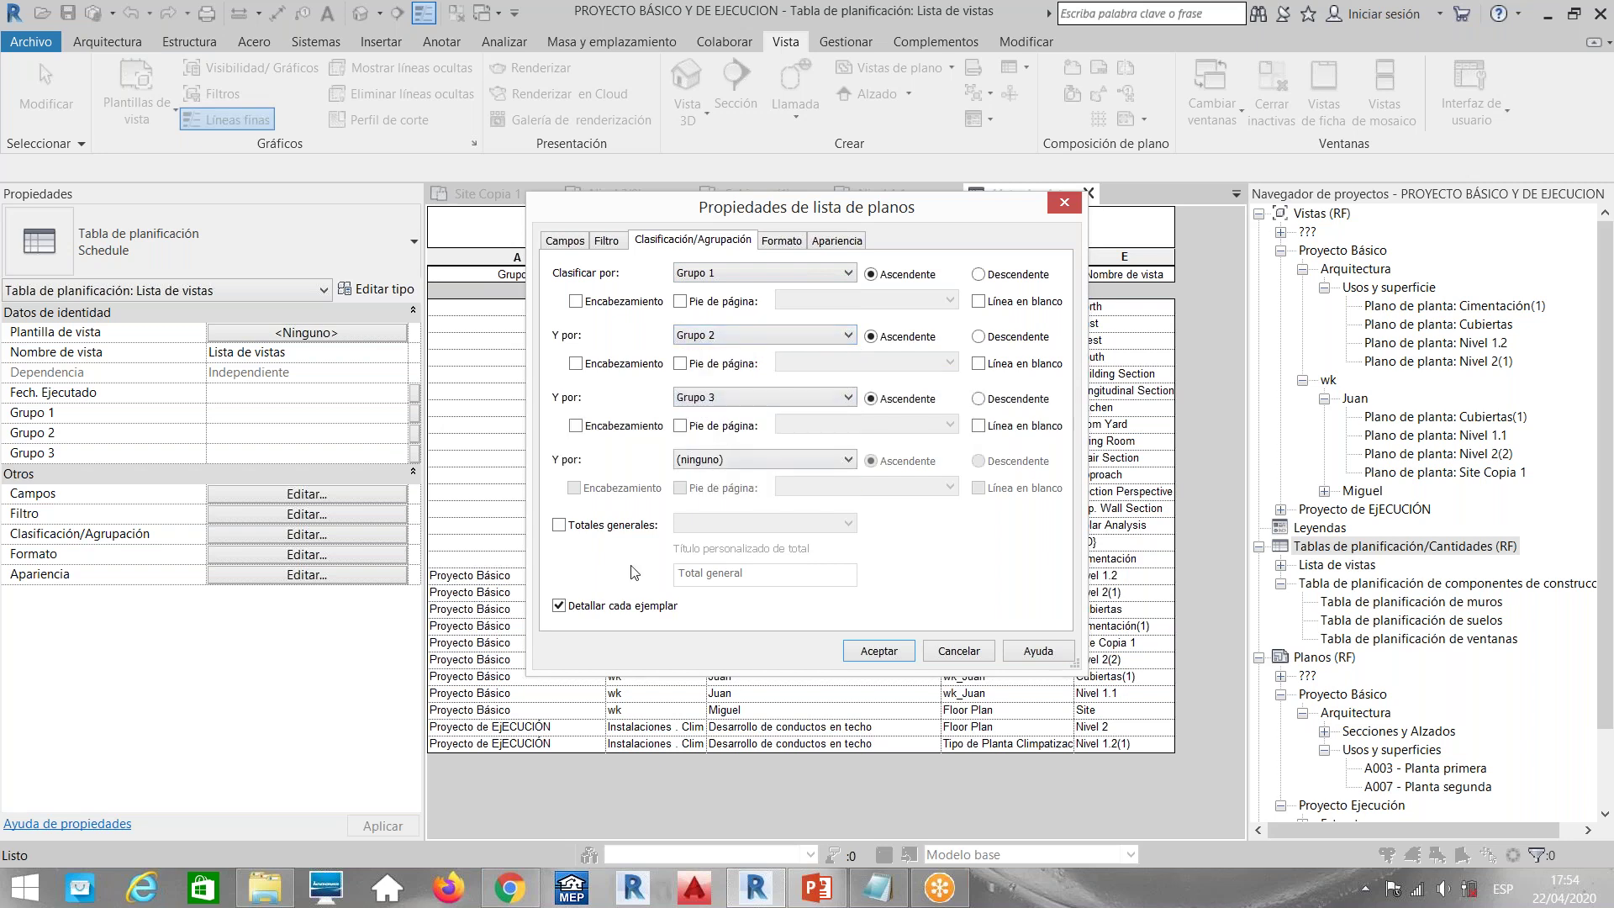
click(880, 651)
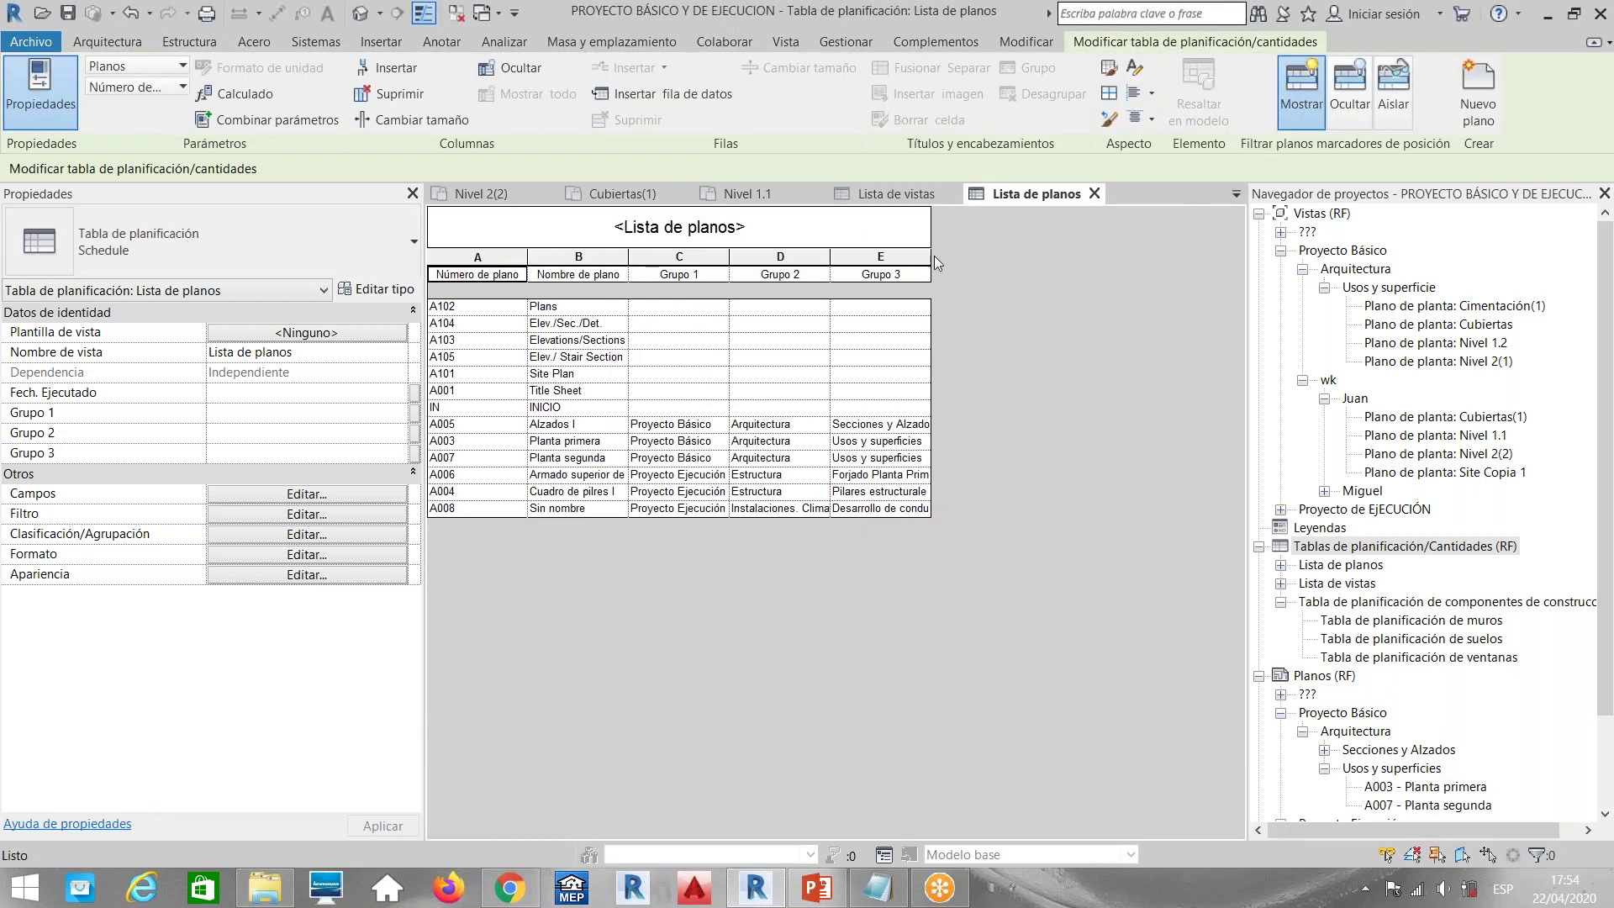
Adjust the widths of the Grupo 1, Grupo 2 and Grupo 3 columns in the sheet list so their entries fit
drag(932, 256, 1105, 260)
drag(833, 251, 999, 252)
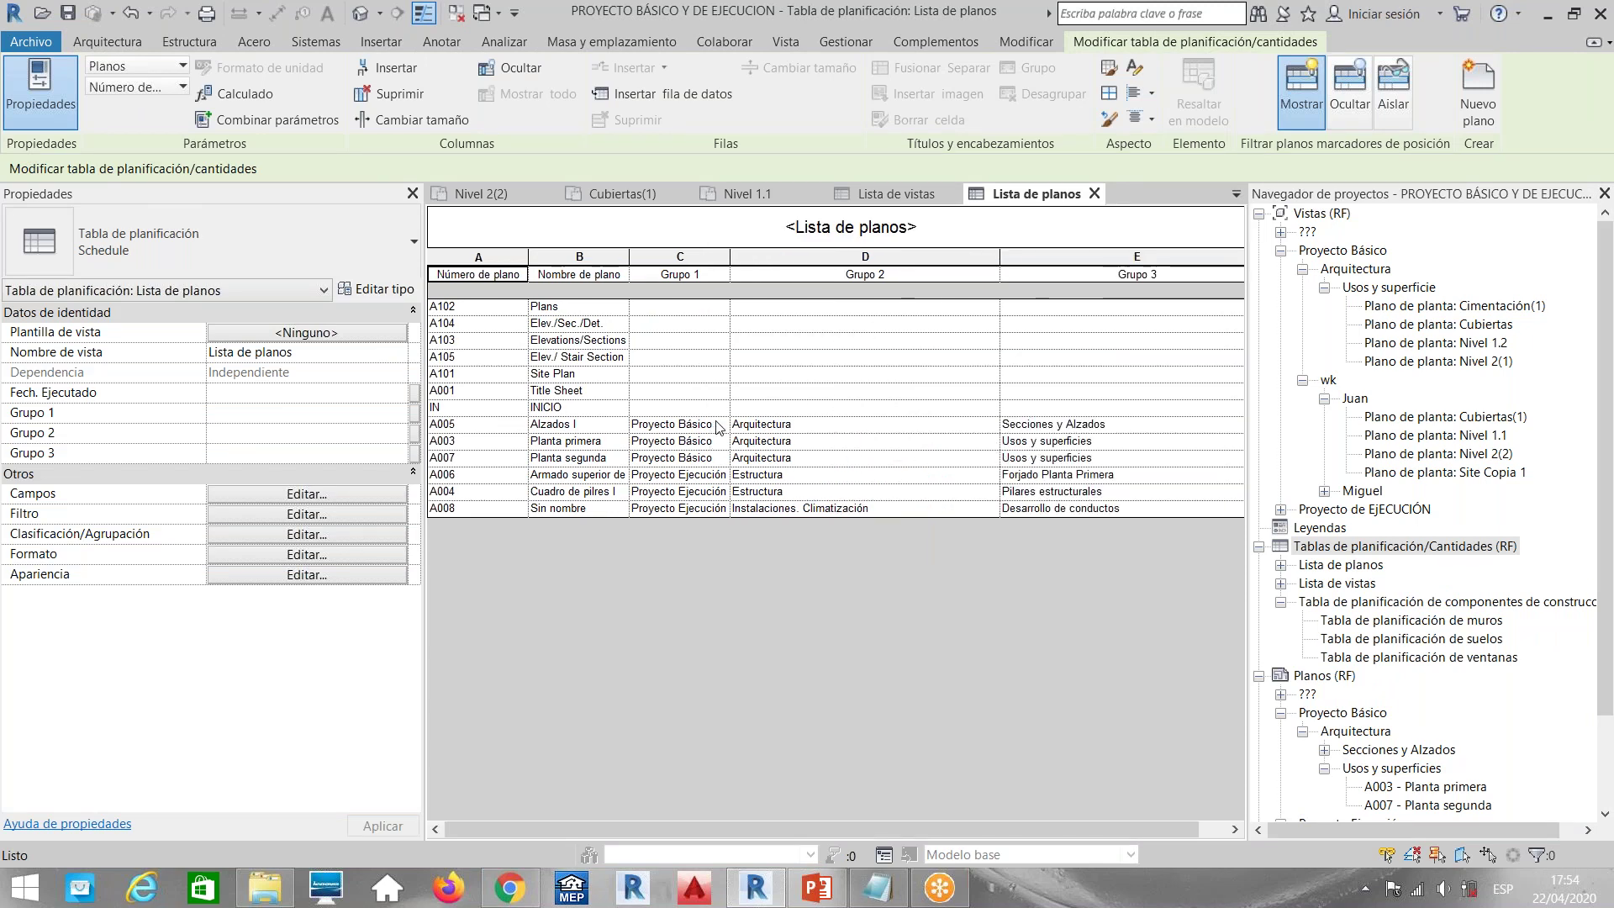
drag(730, 257, 801, 257)
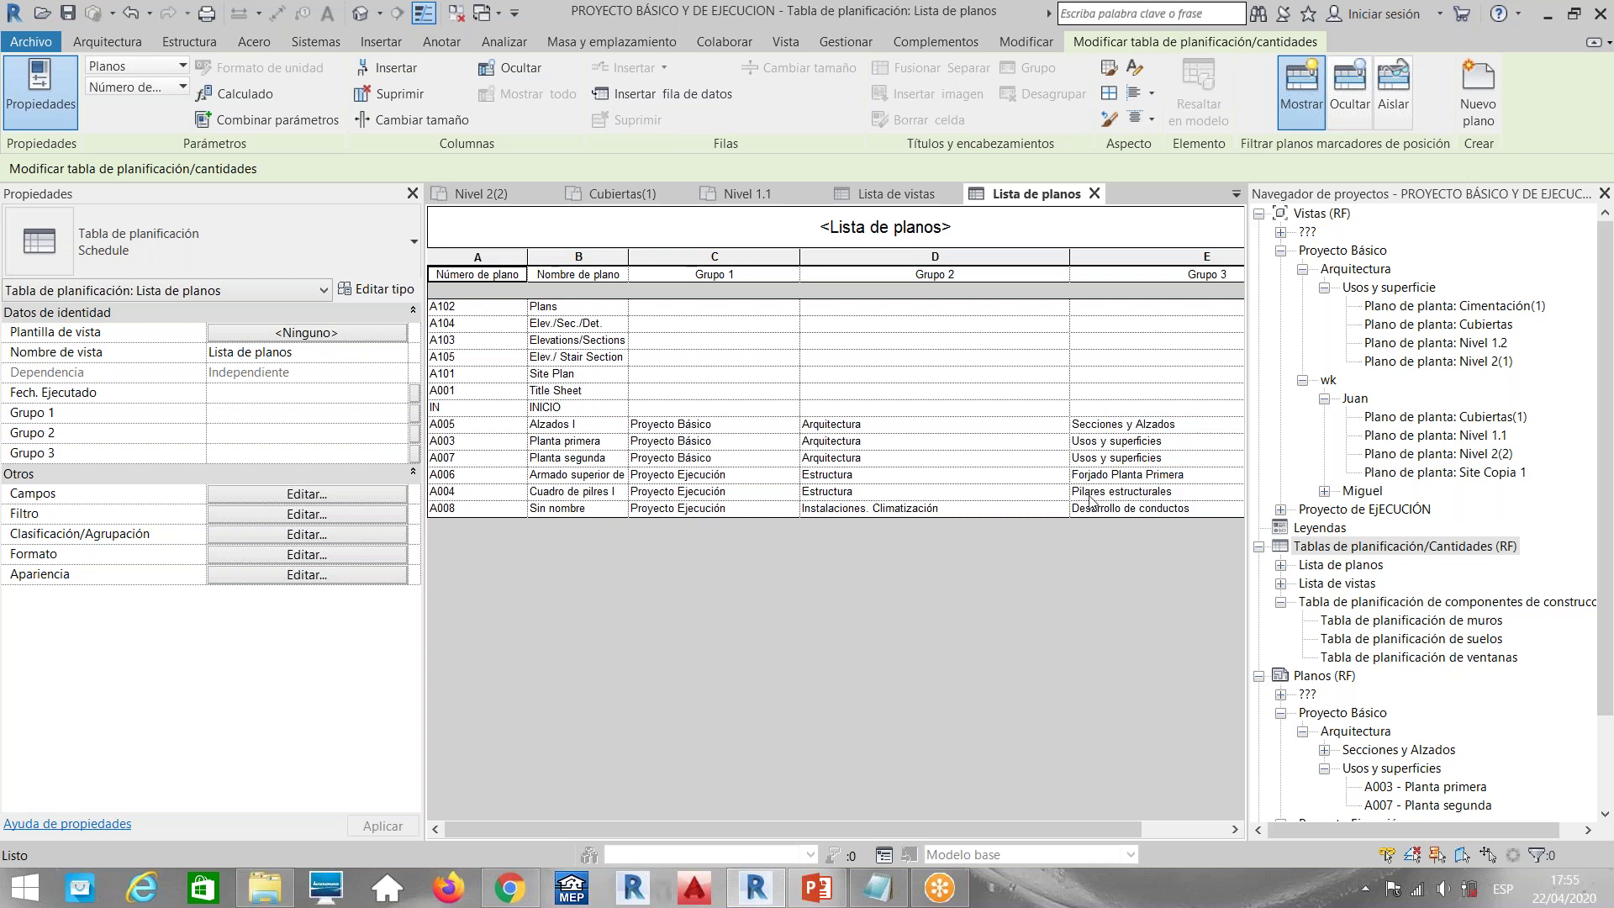
drag(1069, 255, 1003, 255)
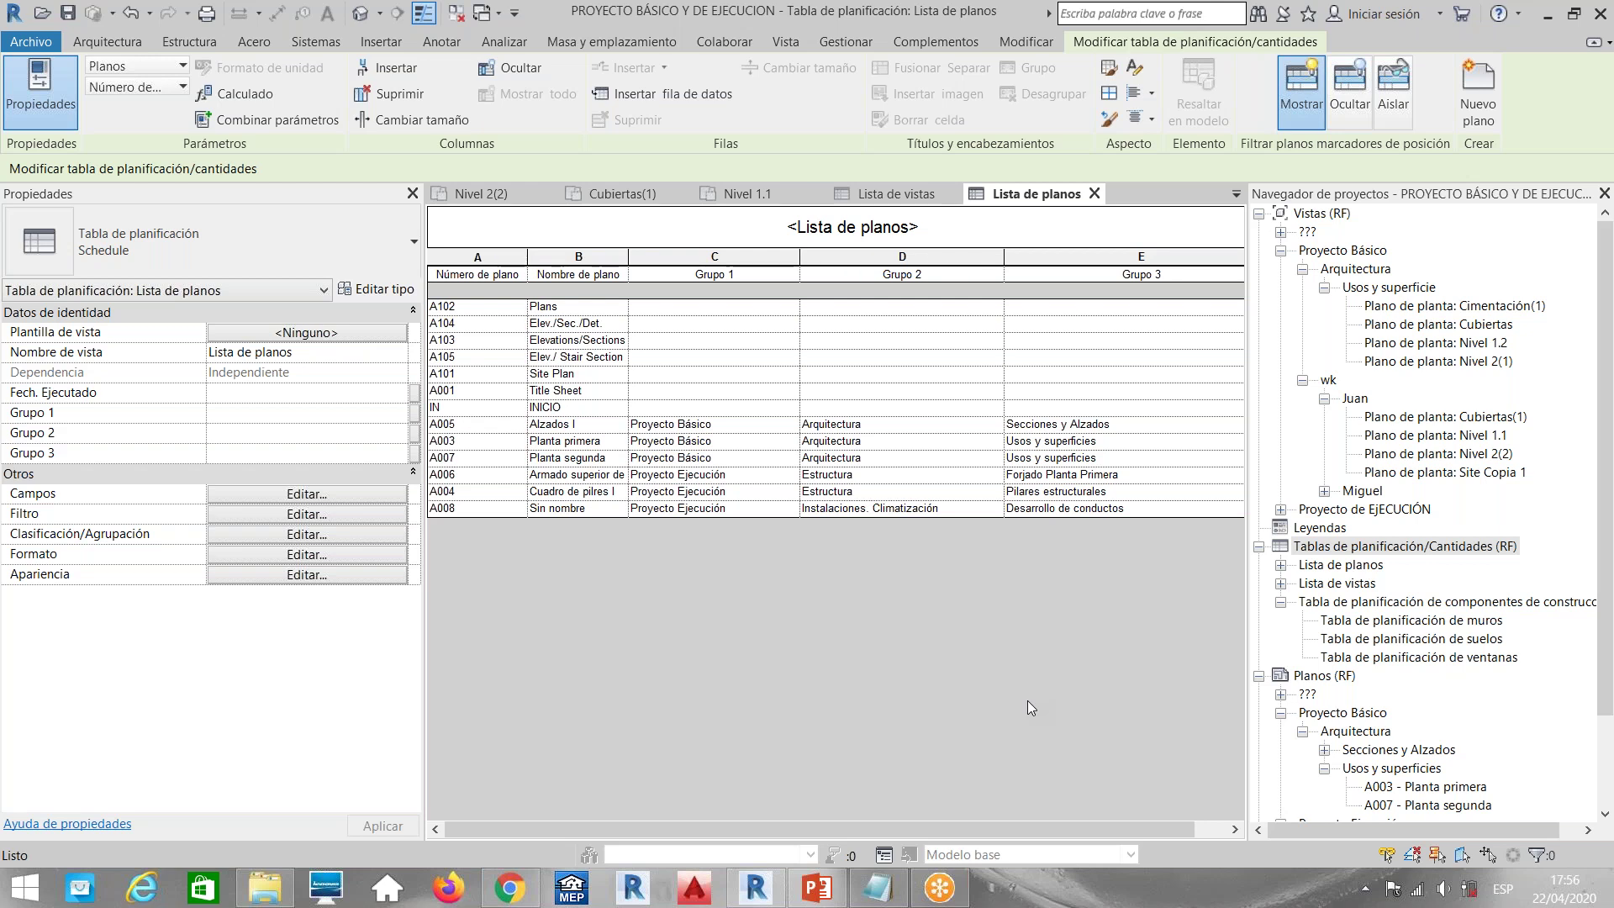
click(1481, 324)
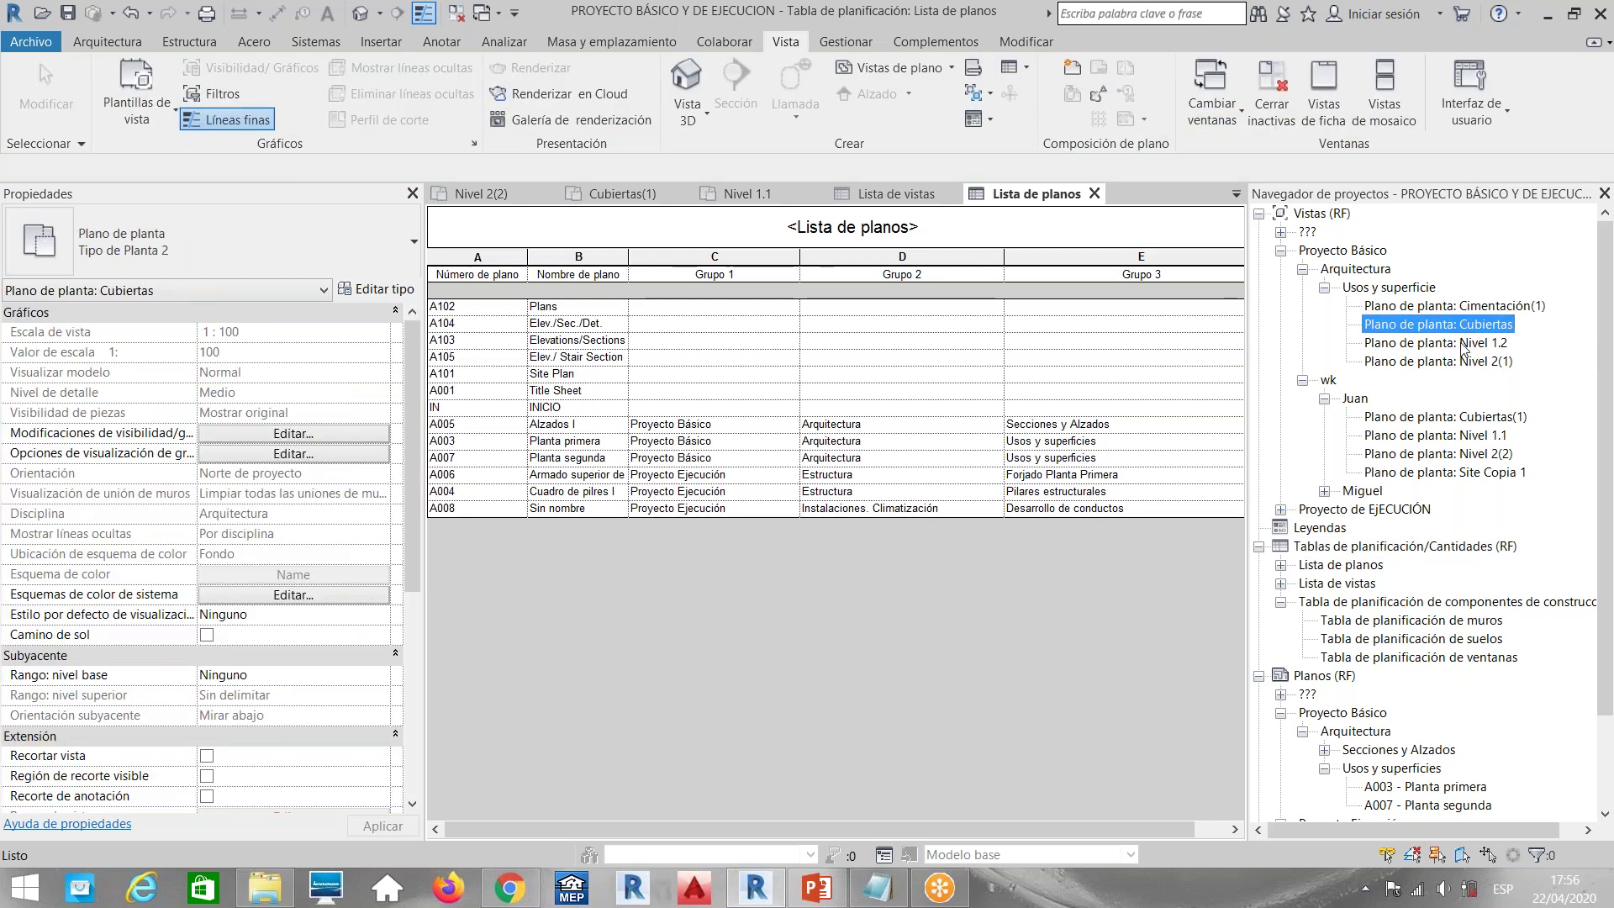
click(1464, 345)
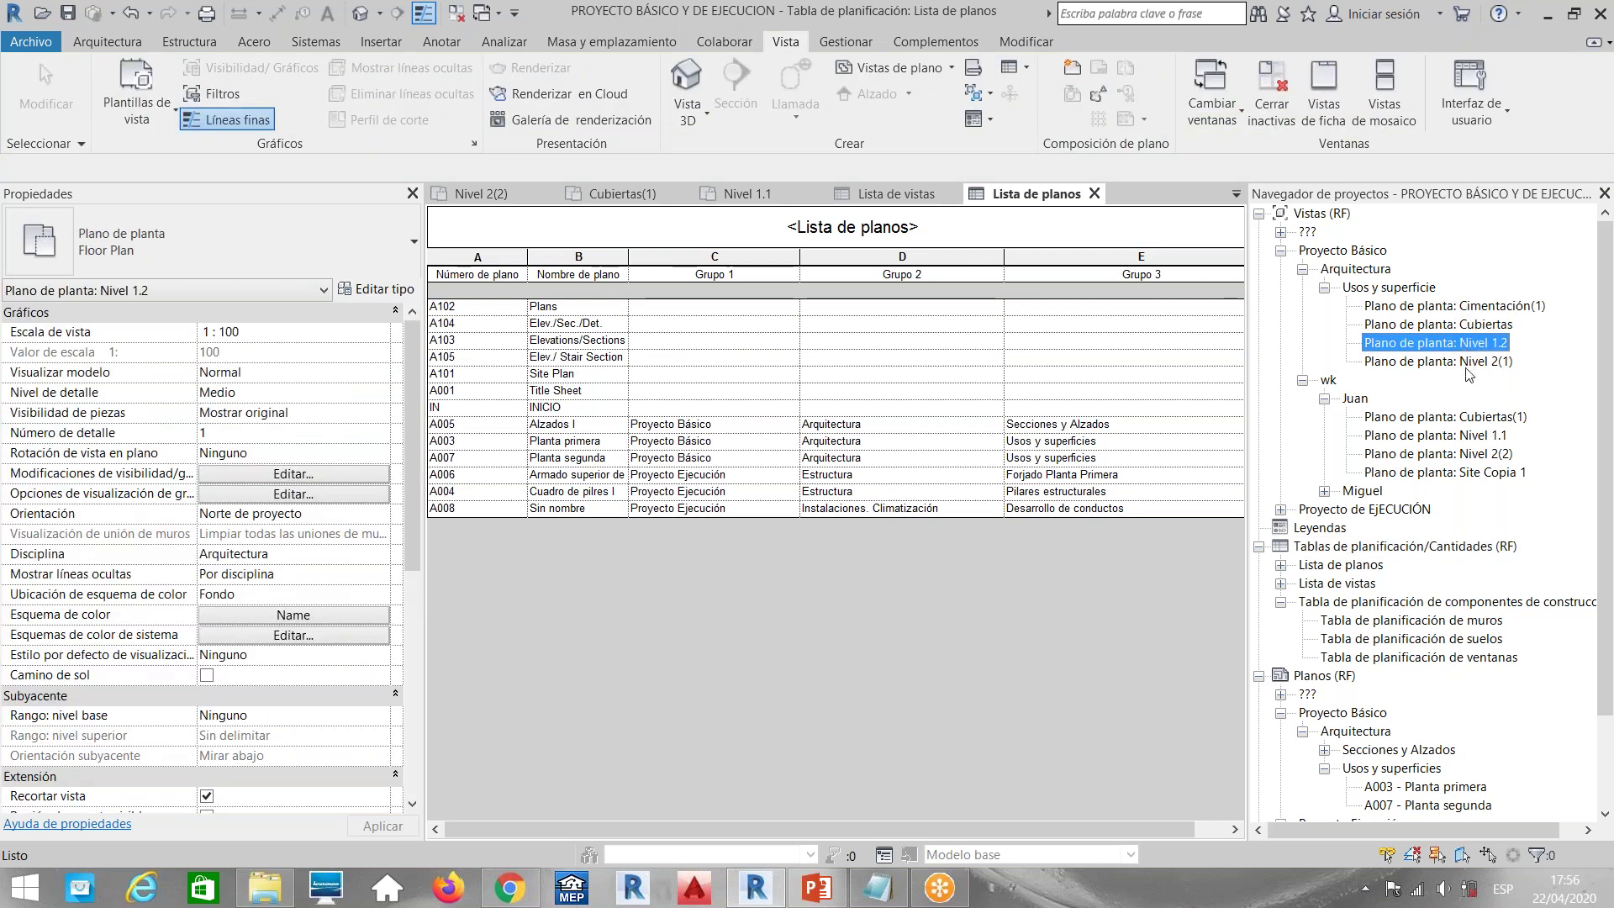
click(1467, 364)
click(1465, 308)
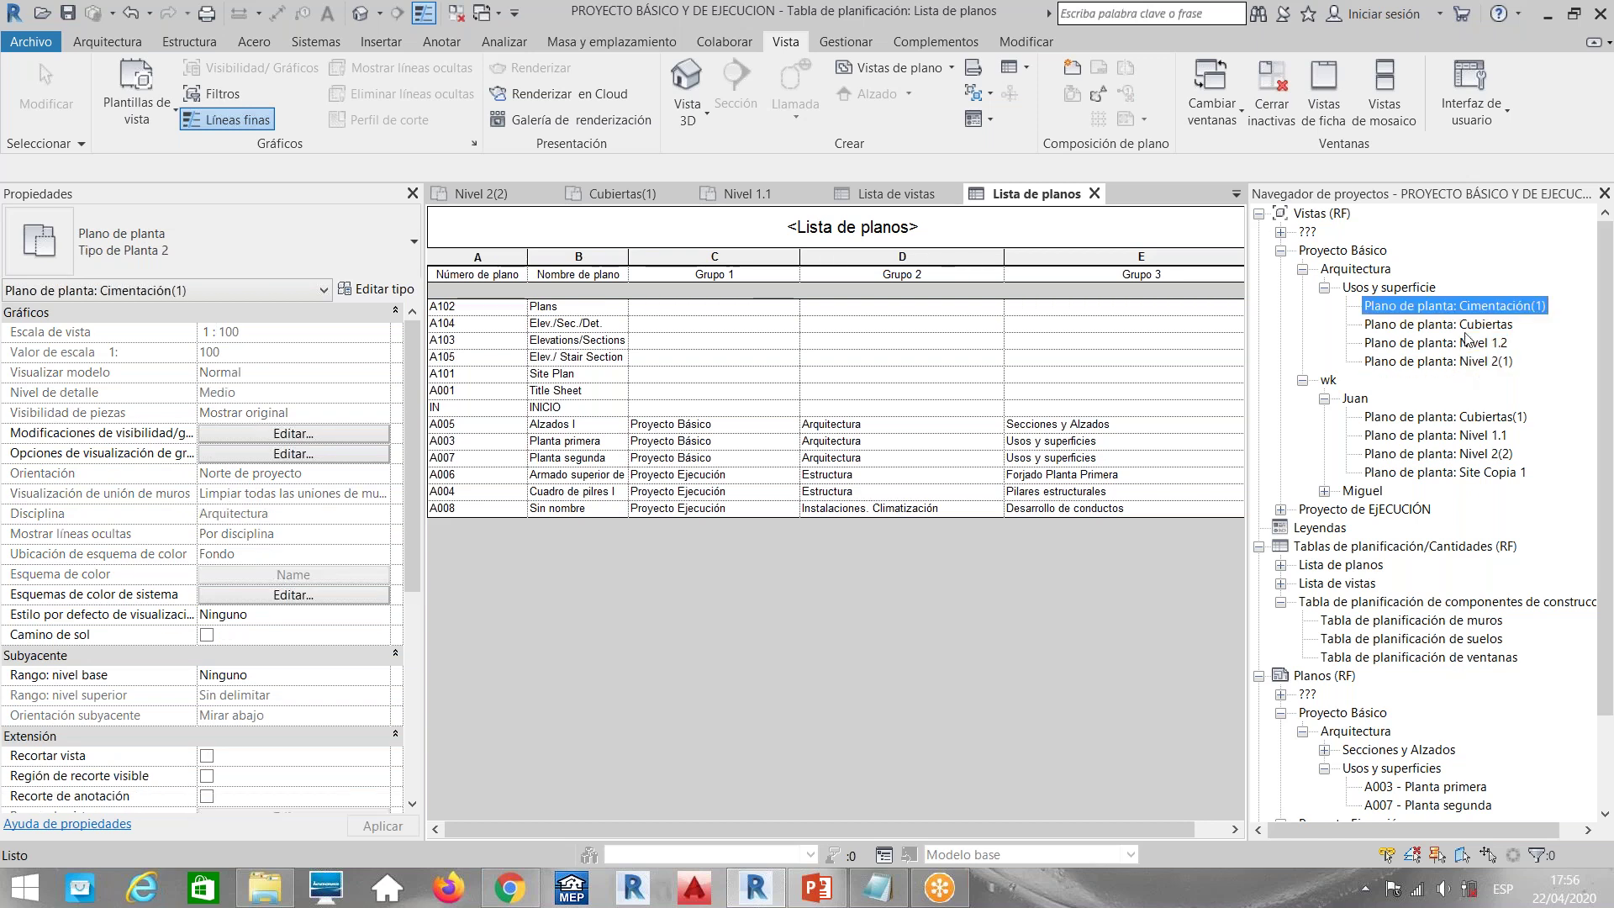
click(1467, 360)
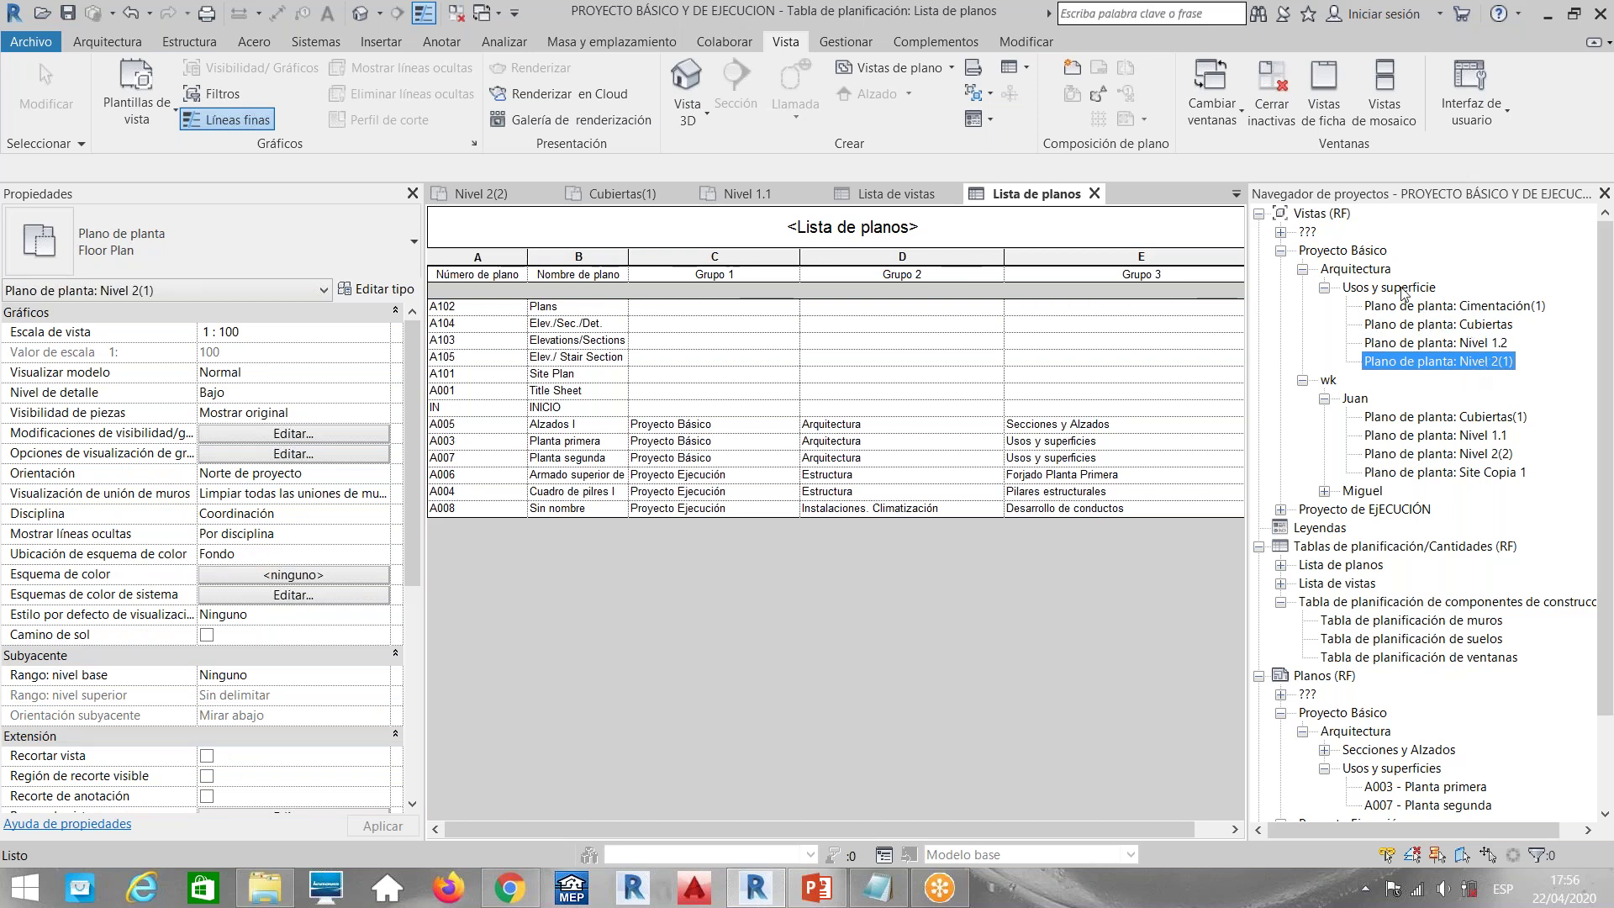
Rename the Nivel 1.2 floor plan under Usos y superficie as UYS. PLANTA PRIMERA
click(1494, 346)
right_click(1495, 349)
click(1429, 600)
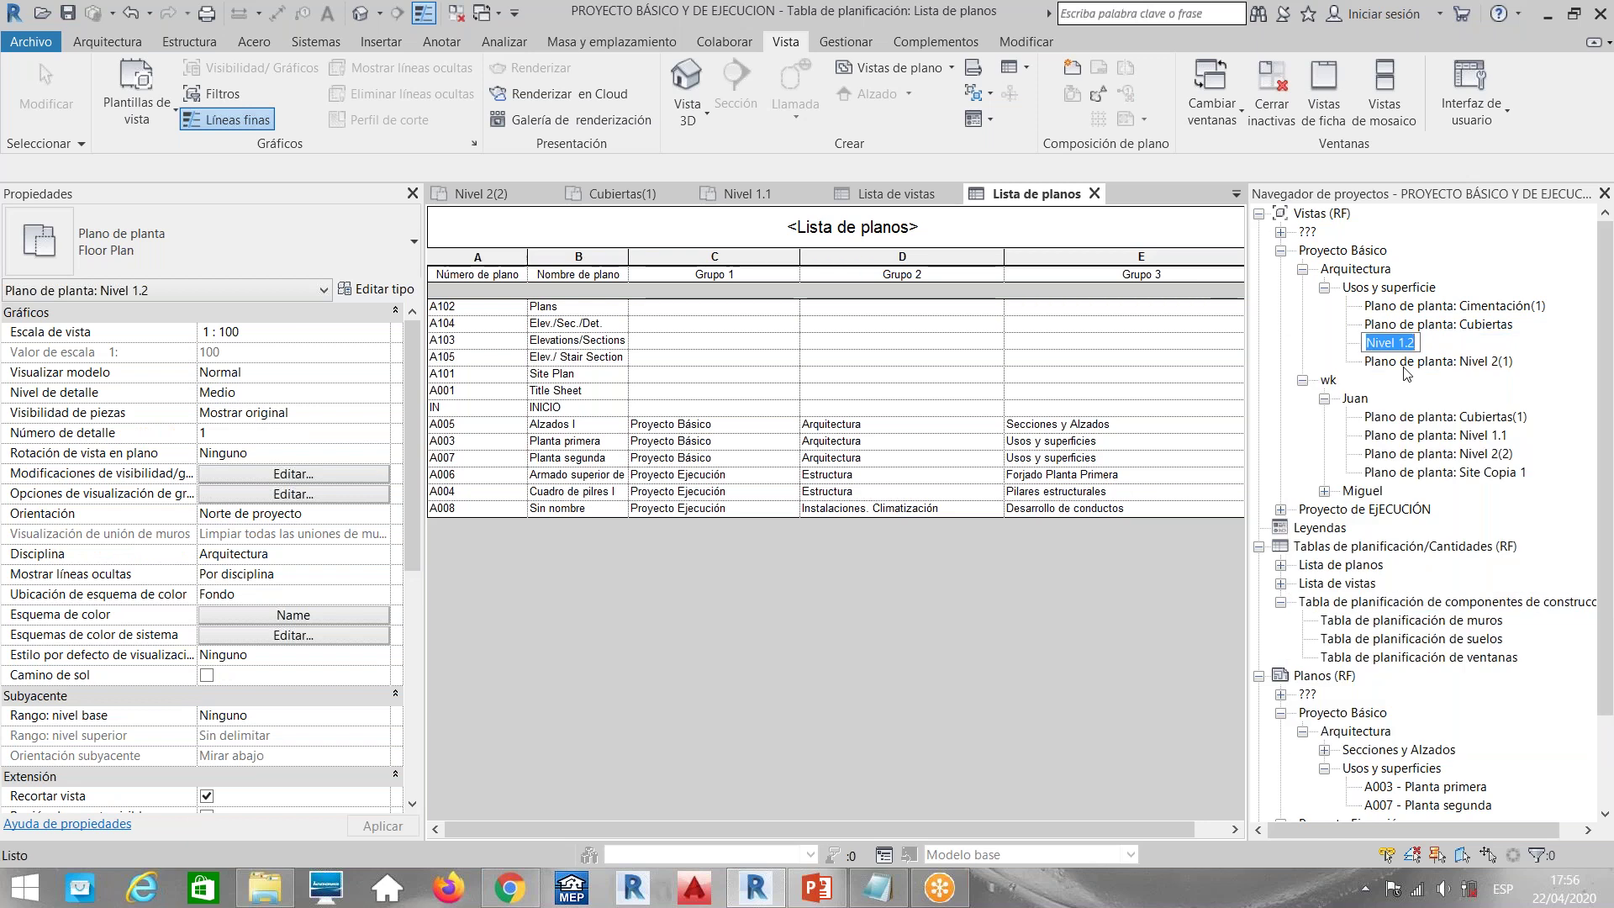
text(UYS)
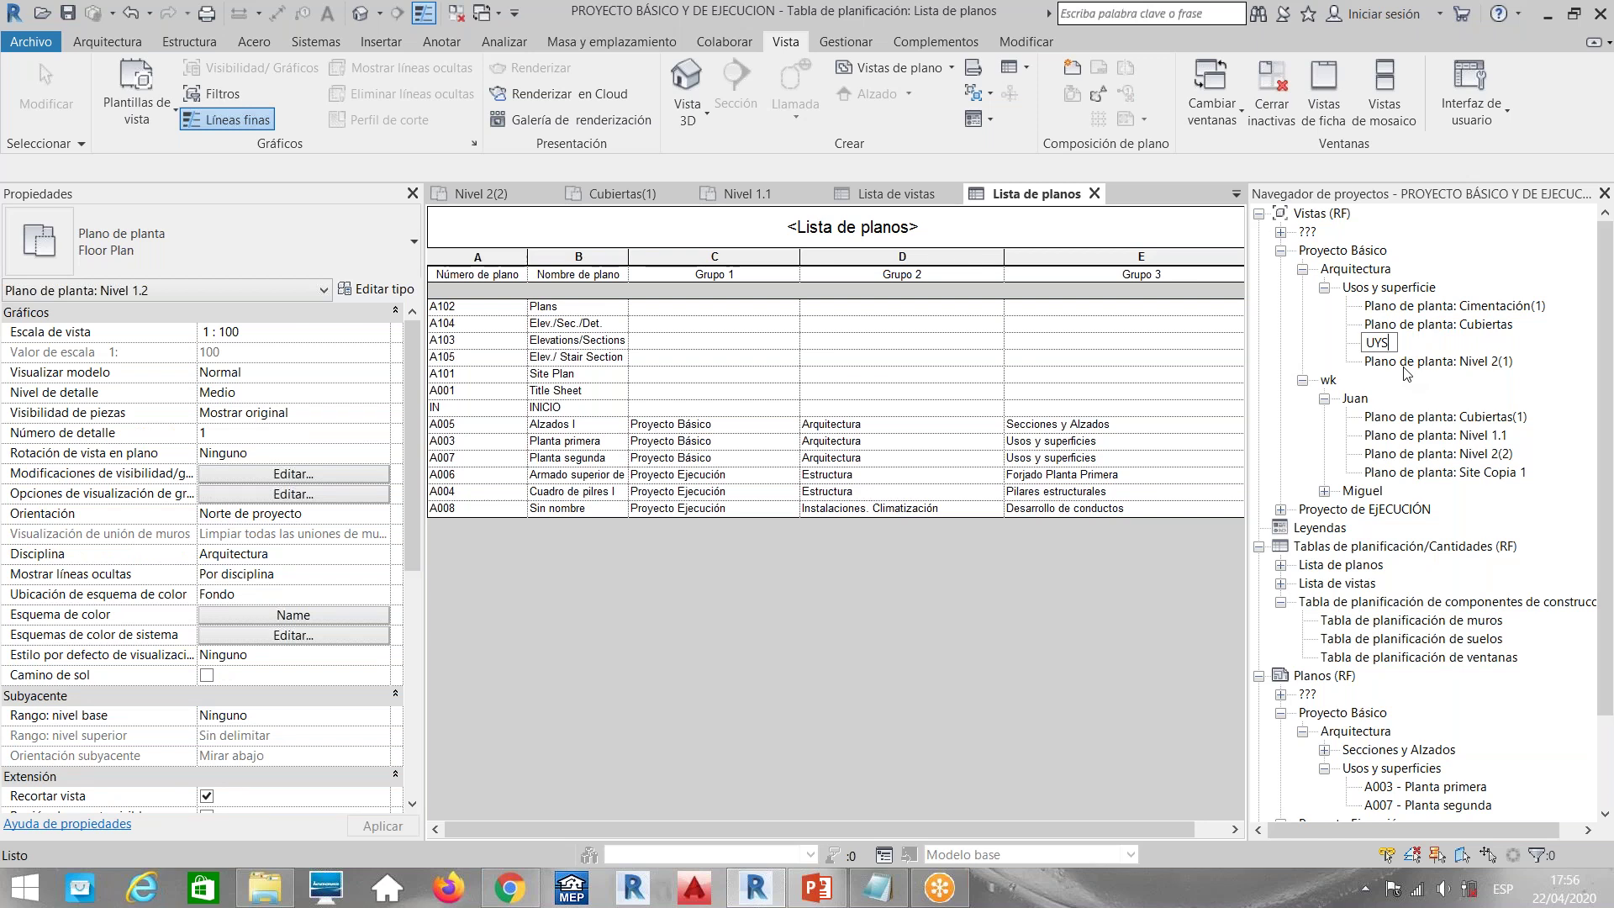
text(. PLANTA PRIMERA)
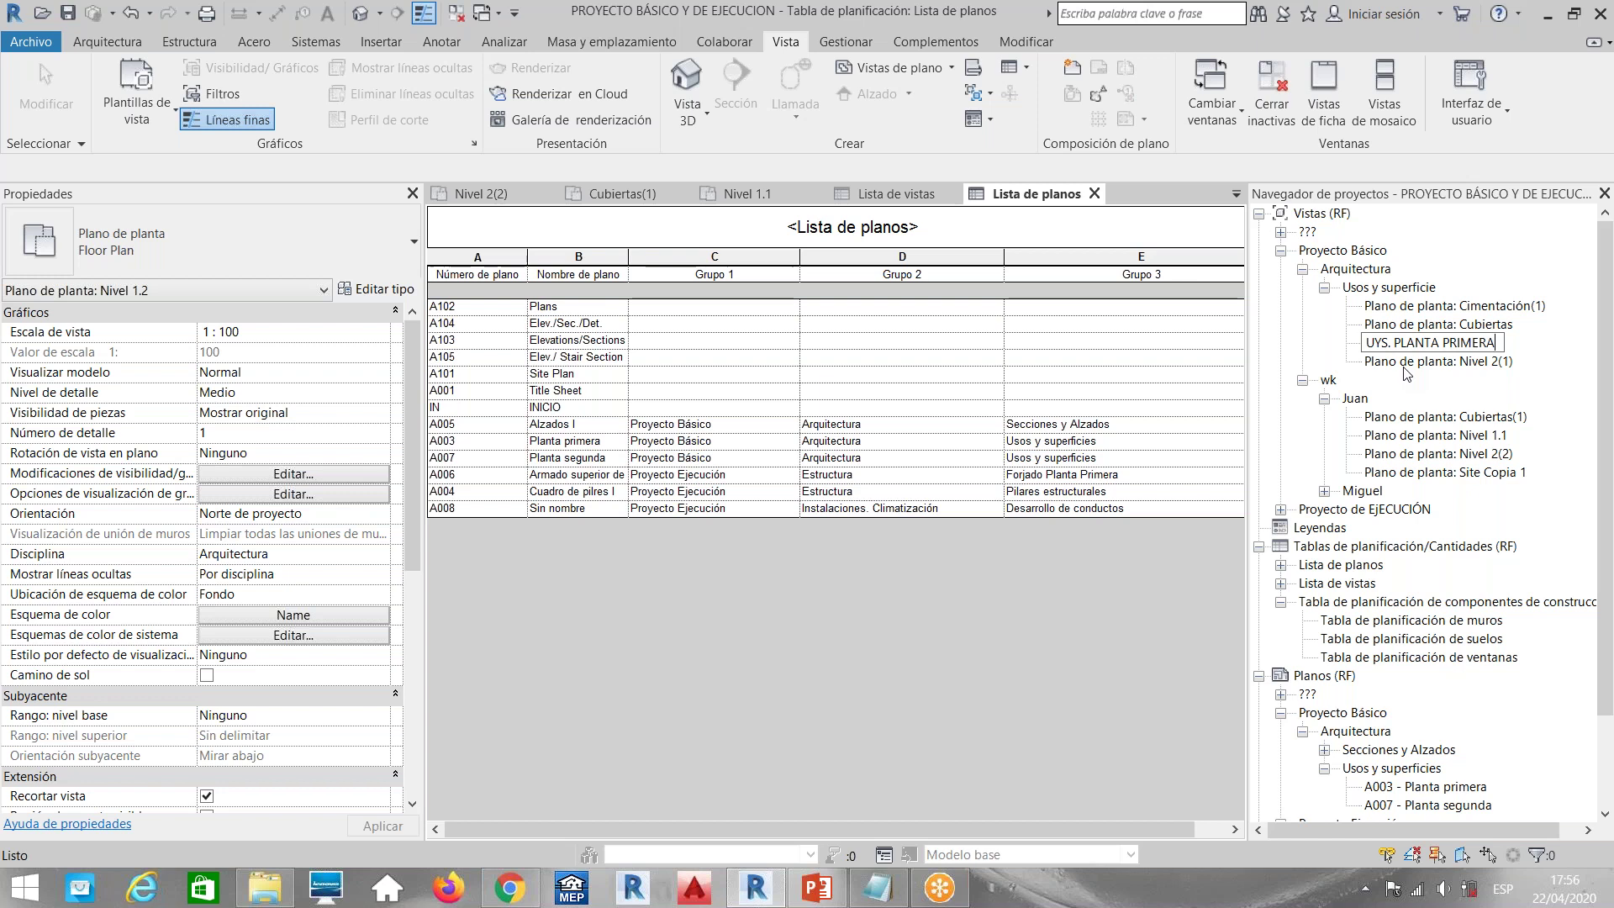
key(Return)
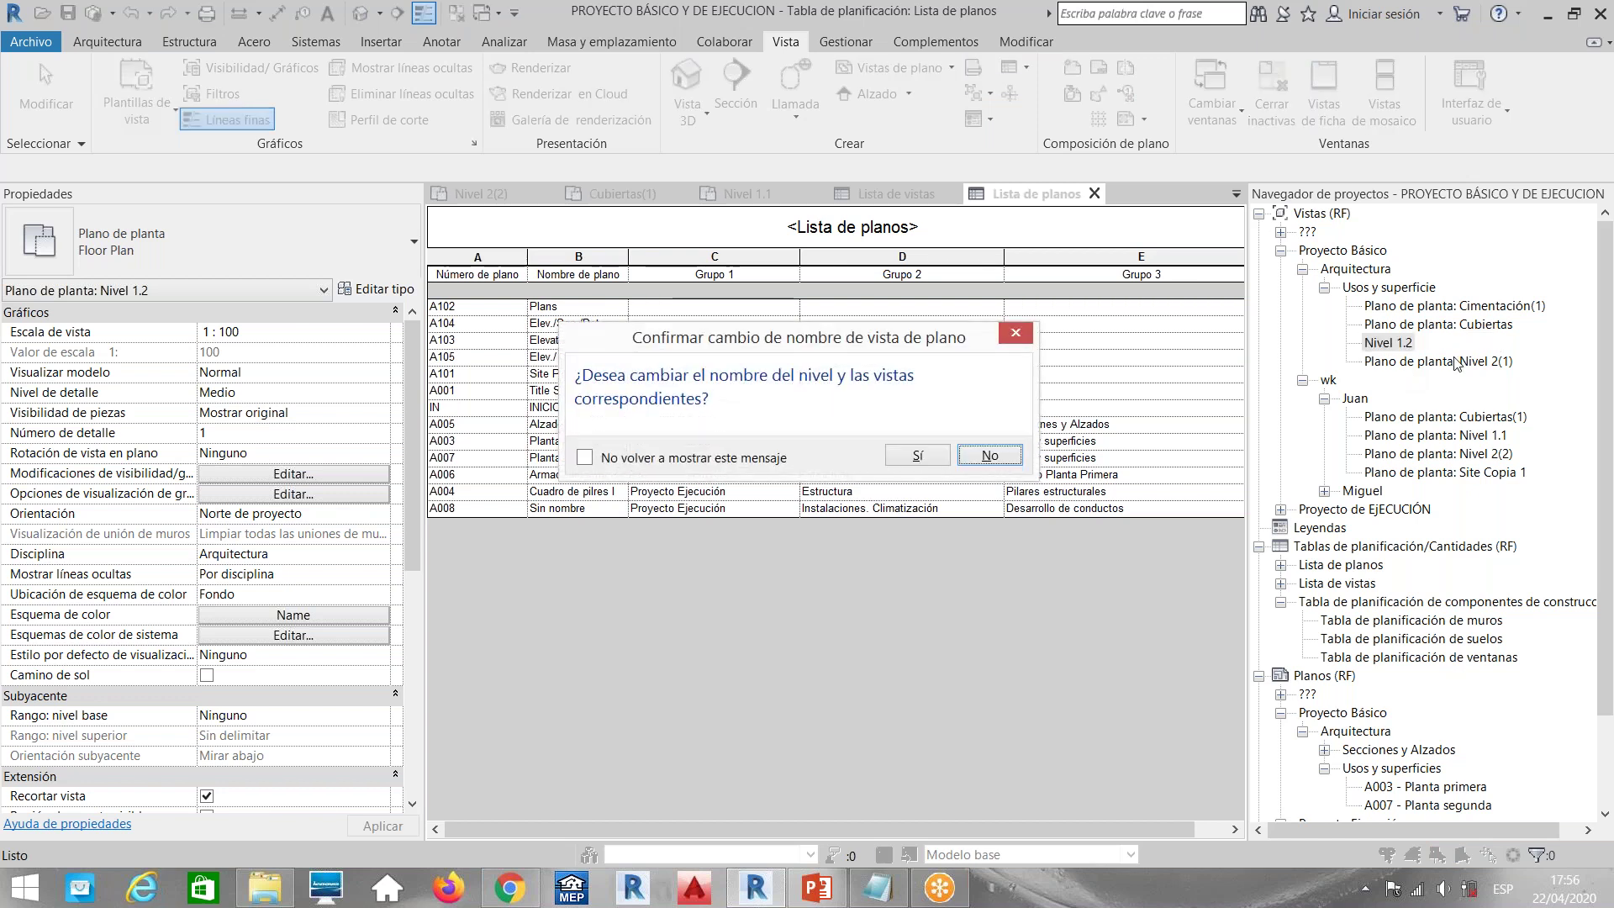
drag(578, 402, 262, 529)
click(602, 582)
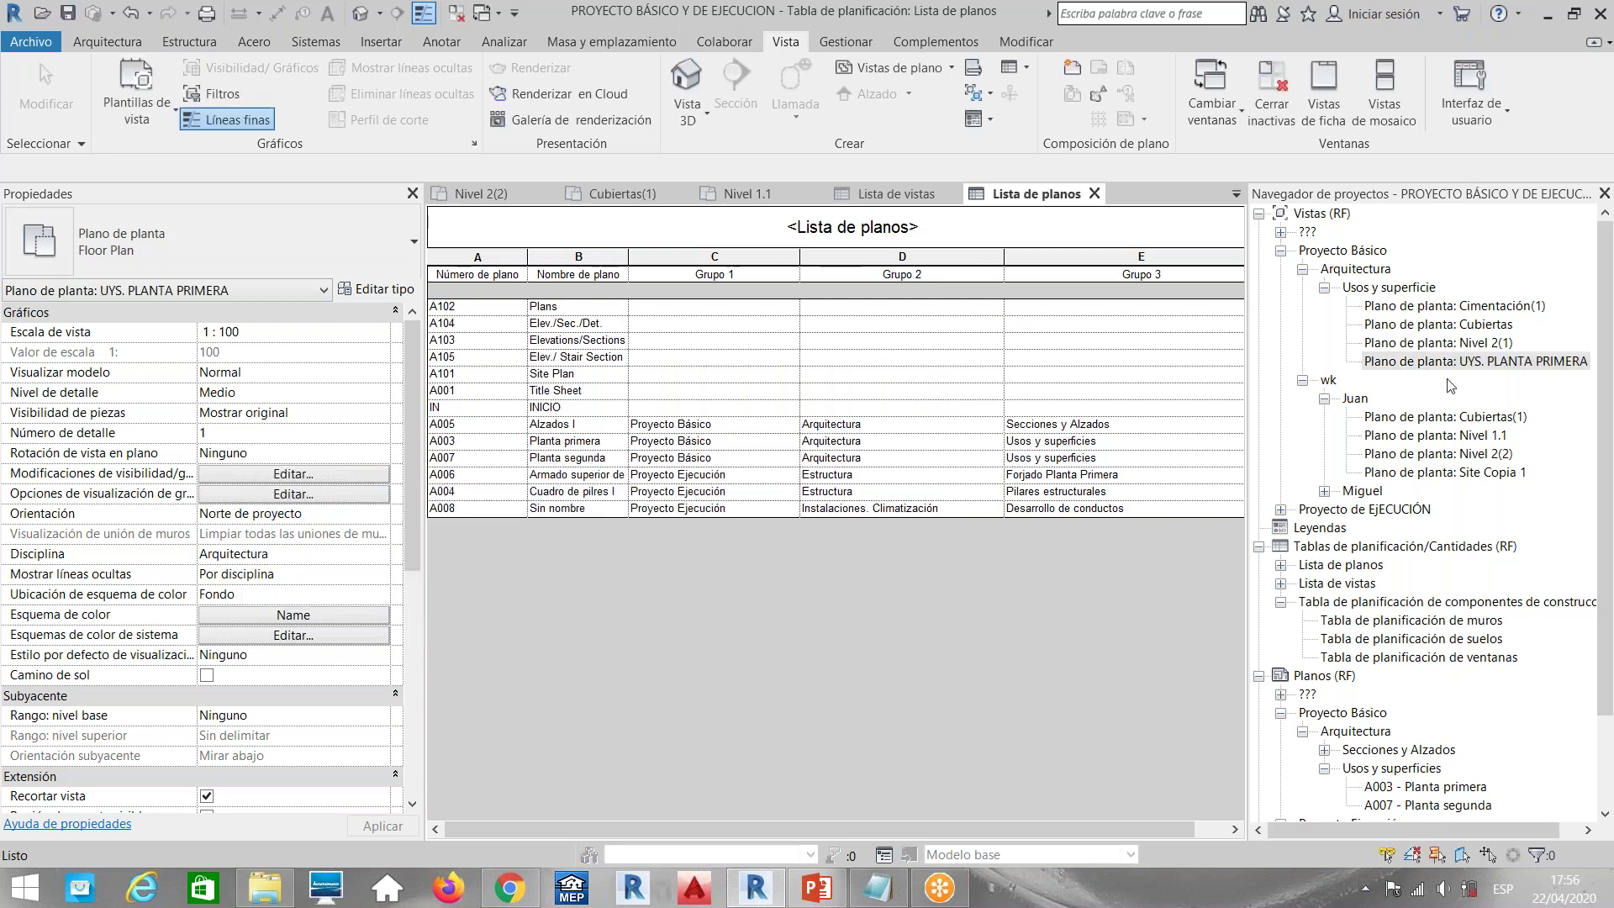
Rename the Nivel 2(1) floor plan under Usos y superficie as UYS. PLANTA SEGUNDA
click(1461, 343)
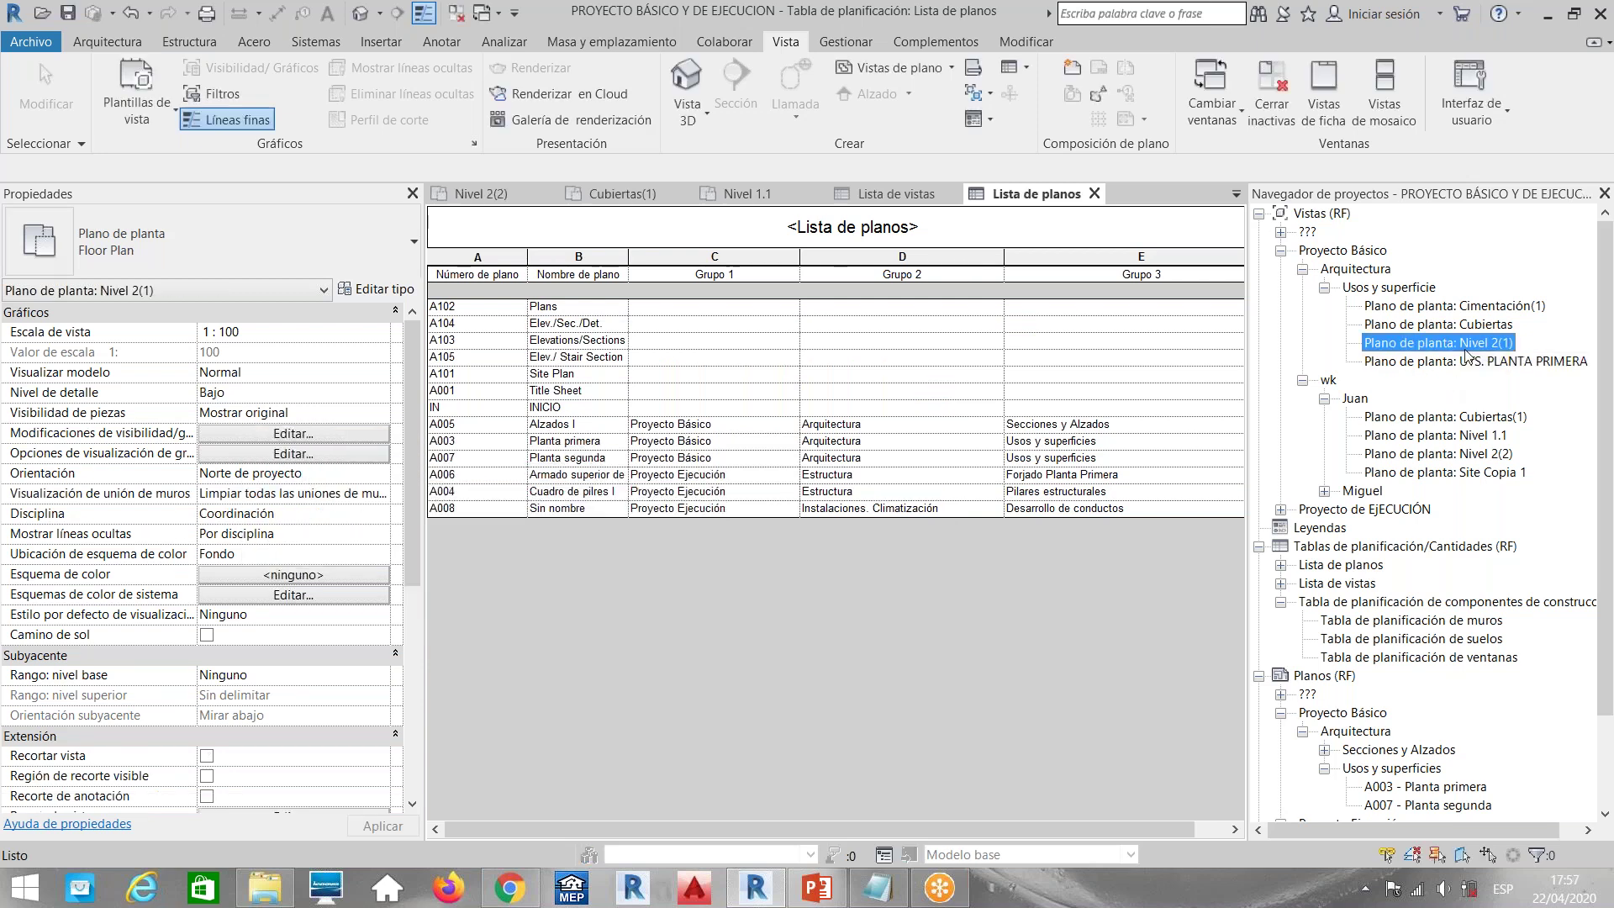
right_click(1461, 343)
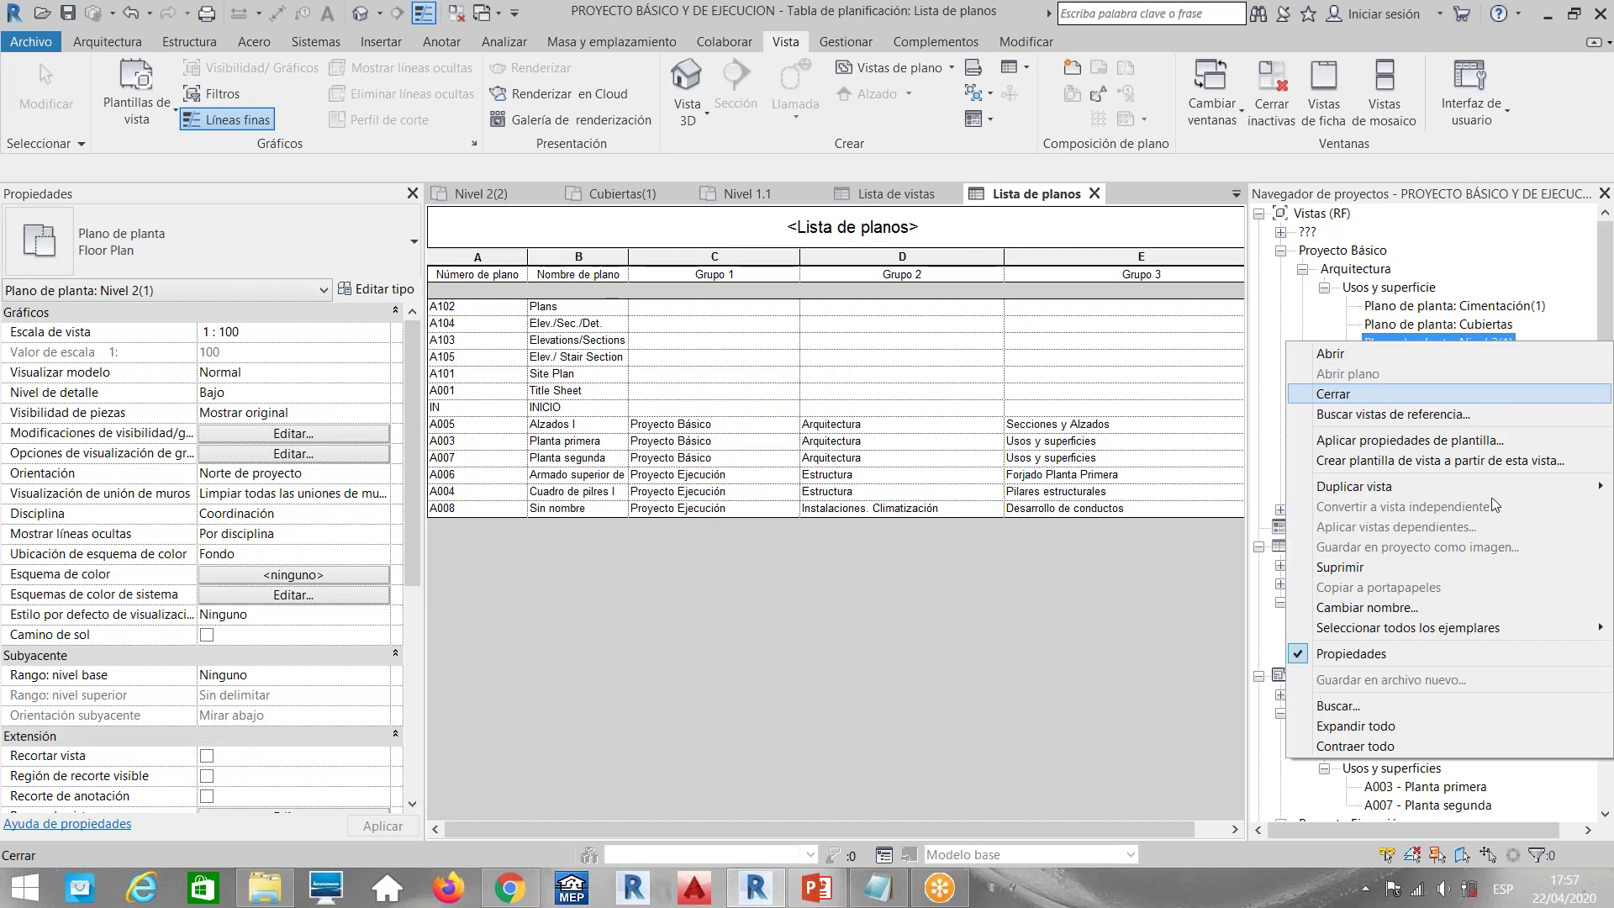
click(1435, 614)
text(UYS. )
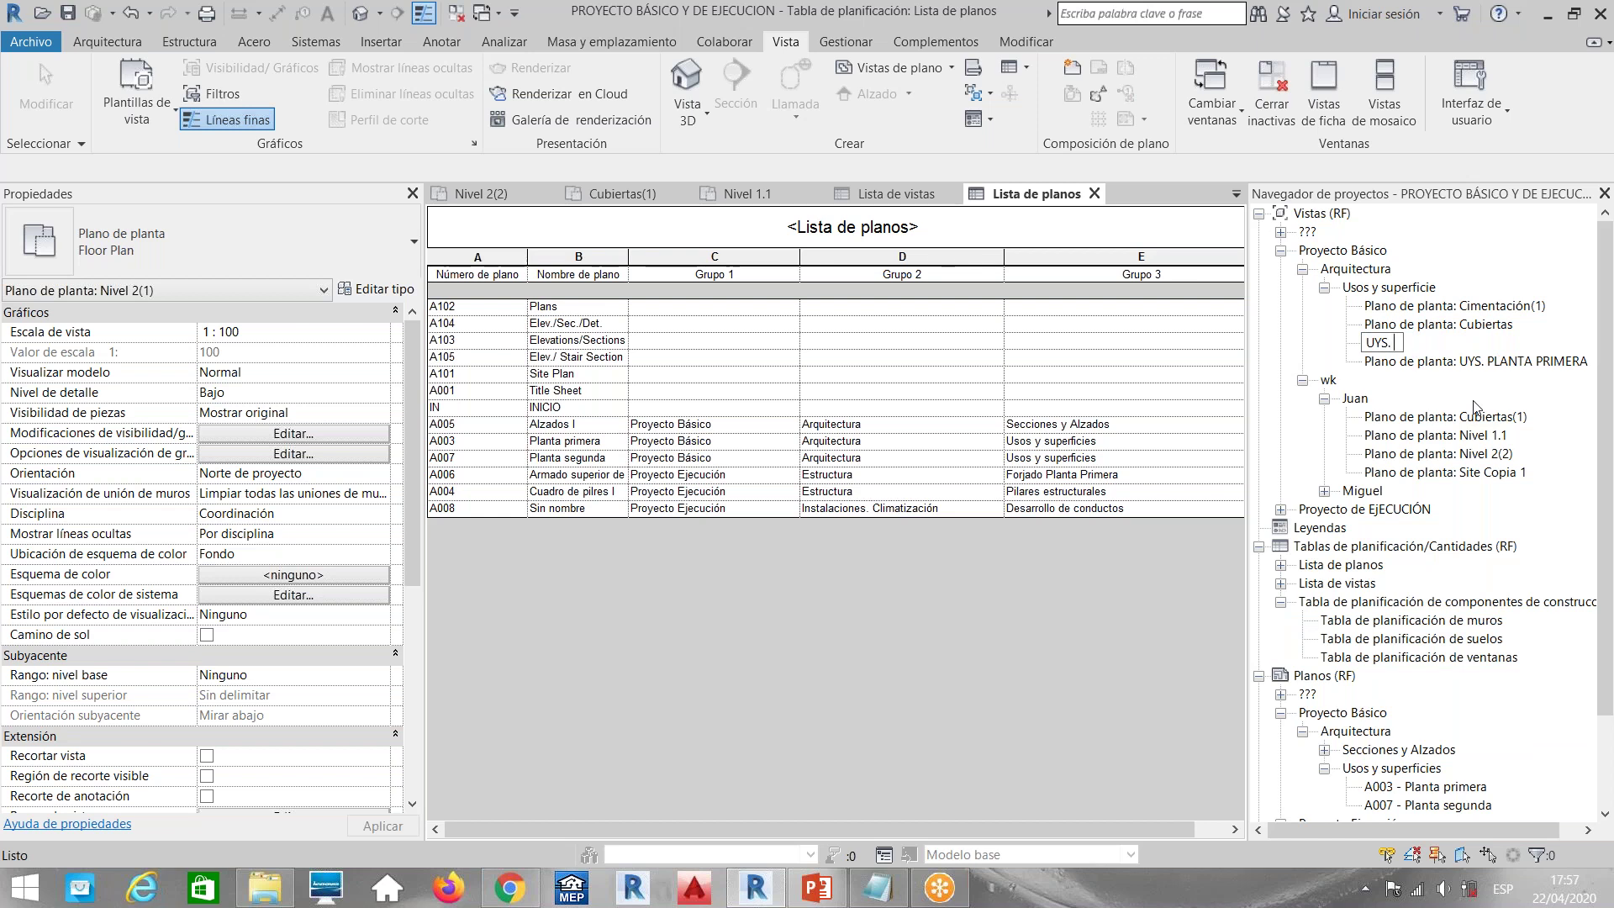
text(PLANTA SEGUNDA)
key(Return)
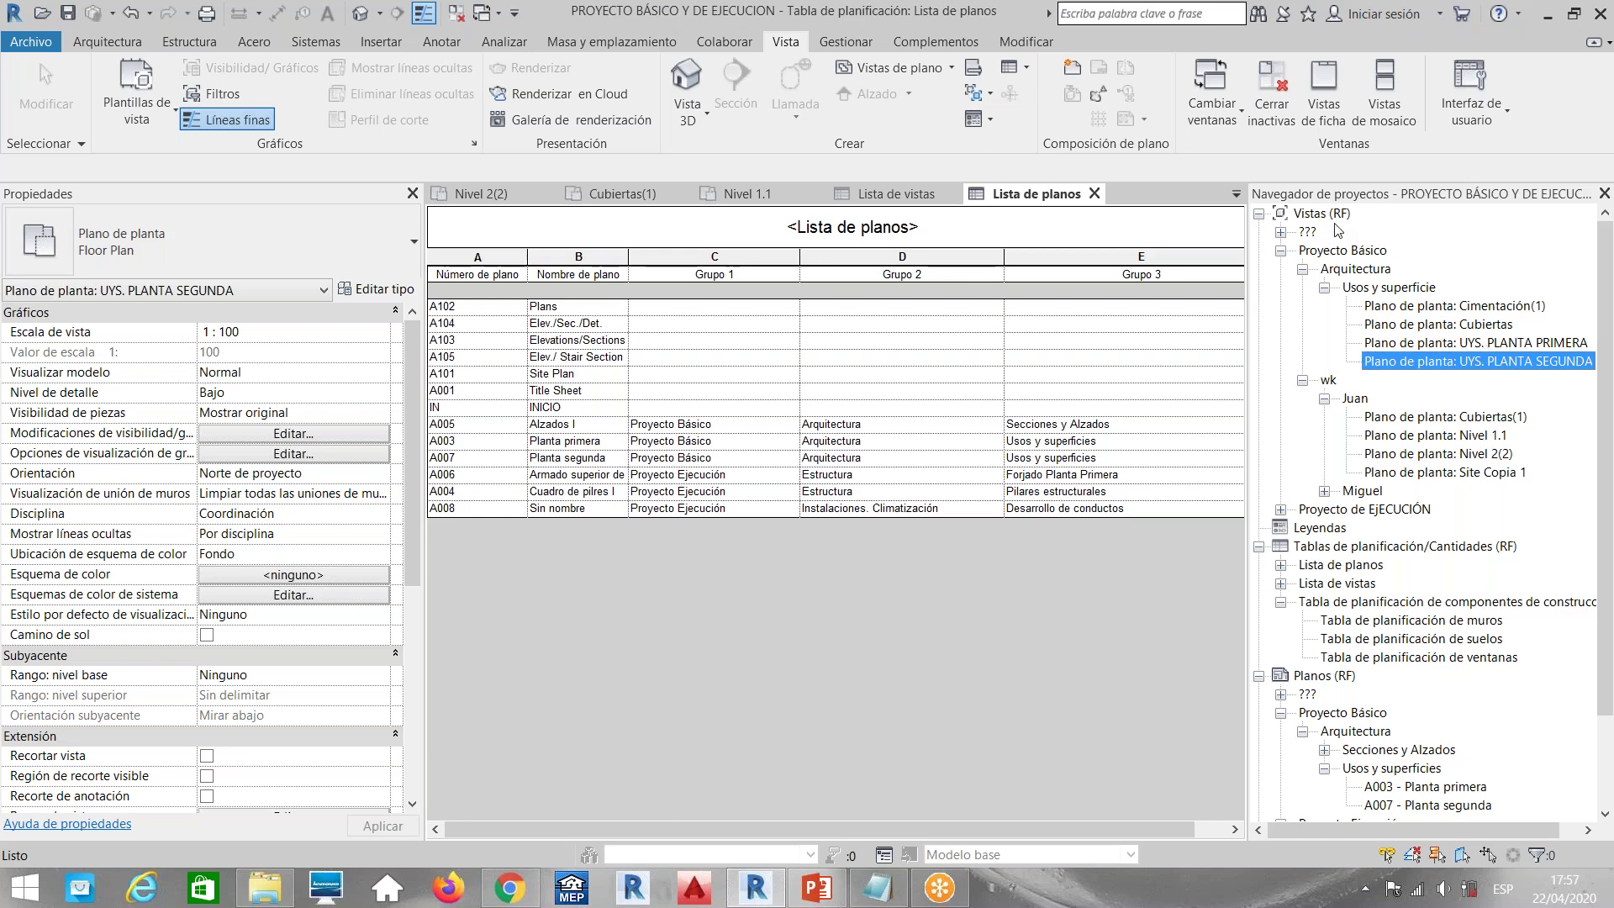
click(1433, 326)
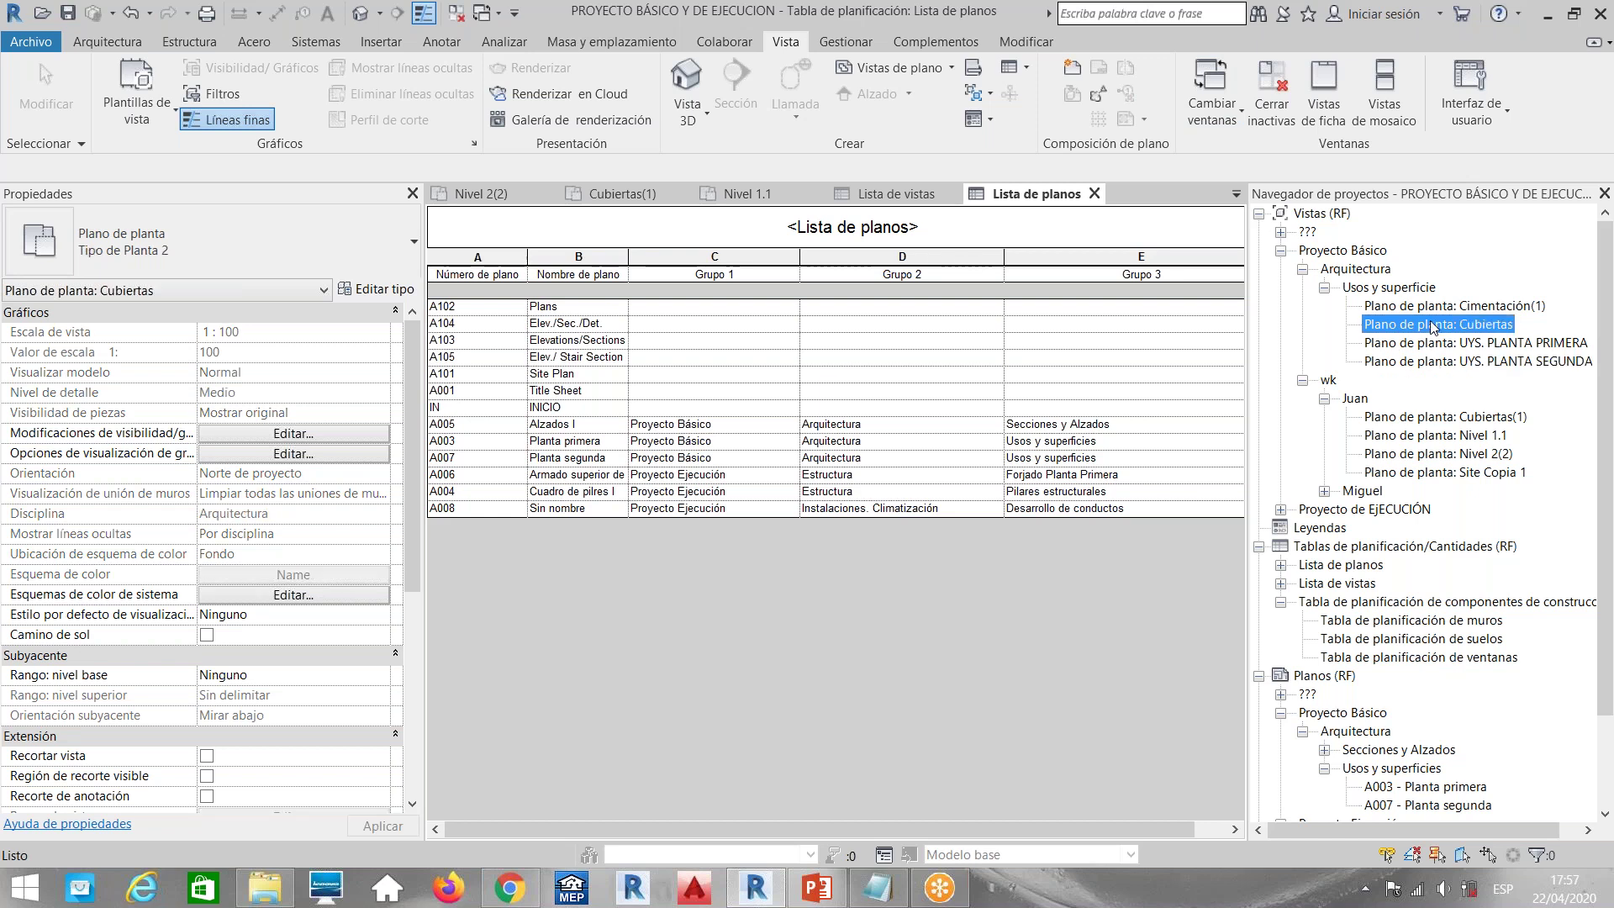
click(1419, 308)
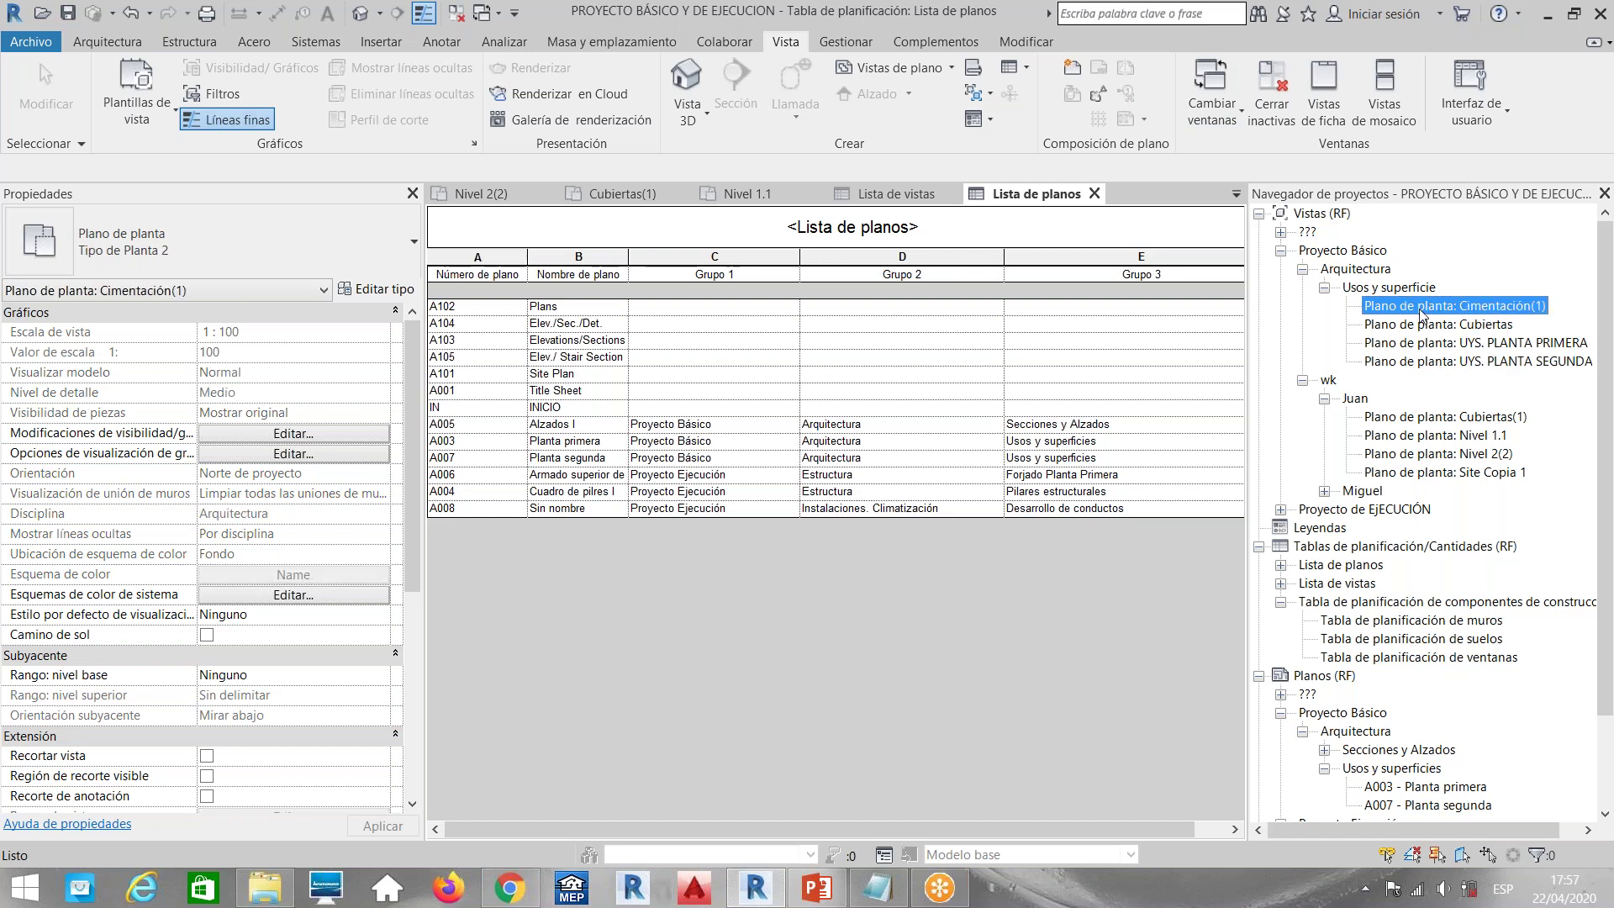
click(1426, 327)
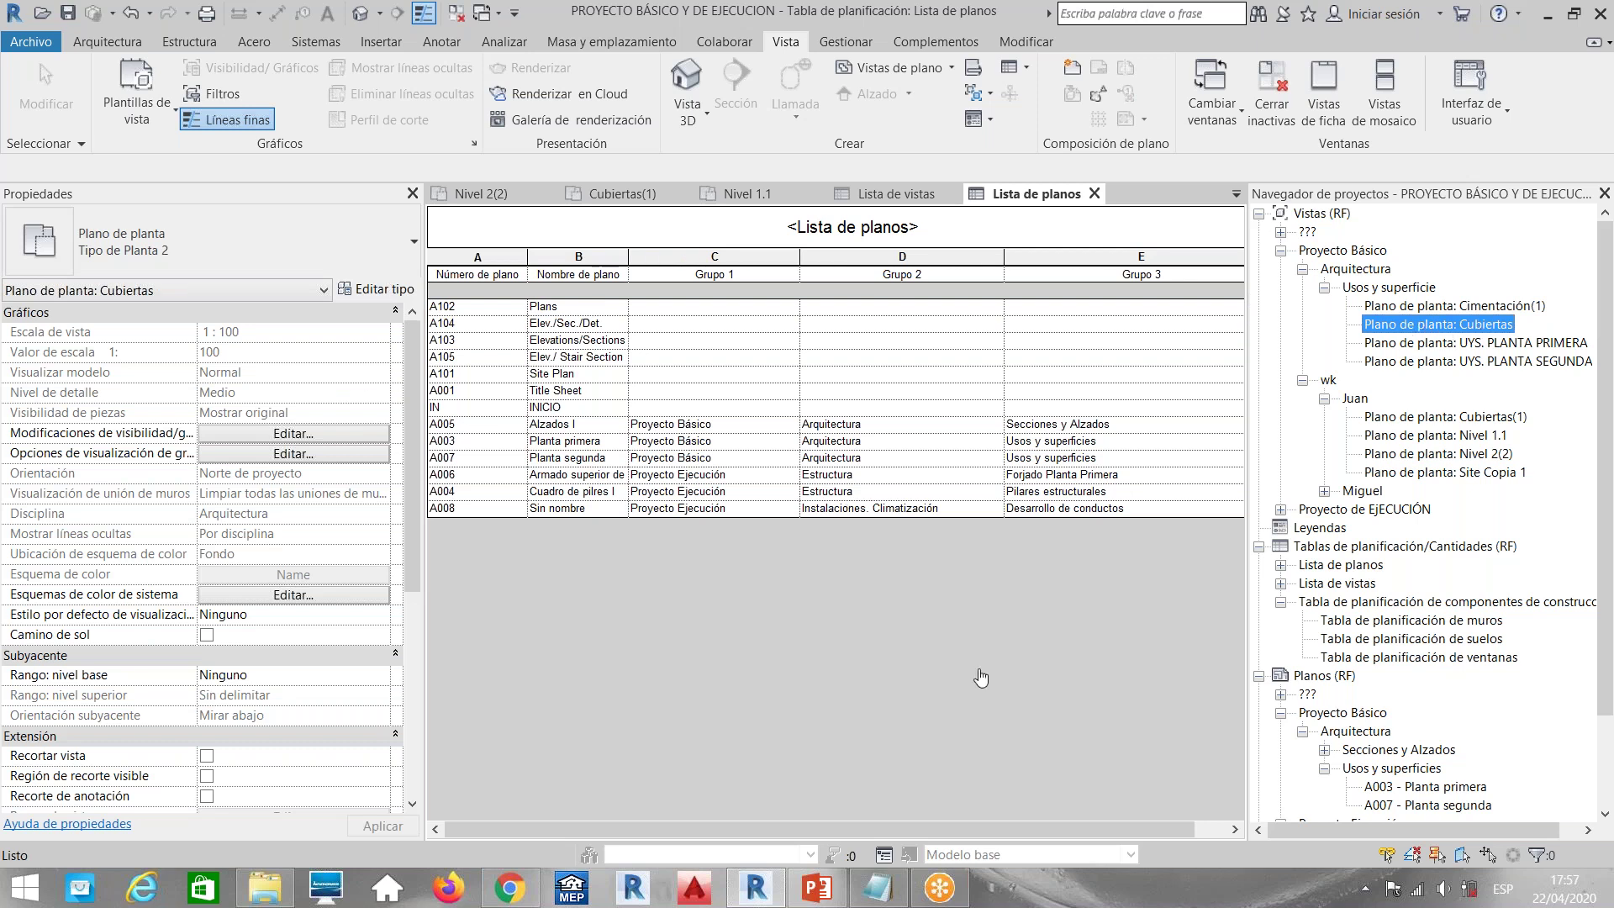
click(1086, 690)
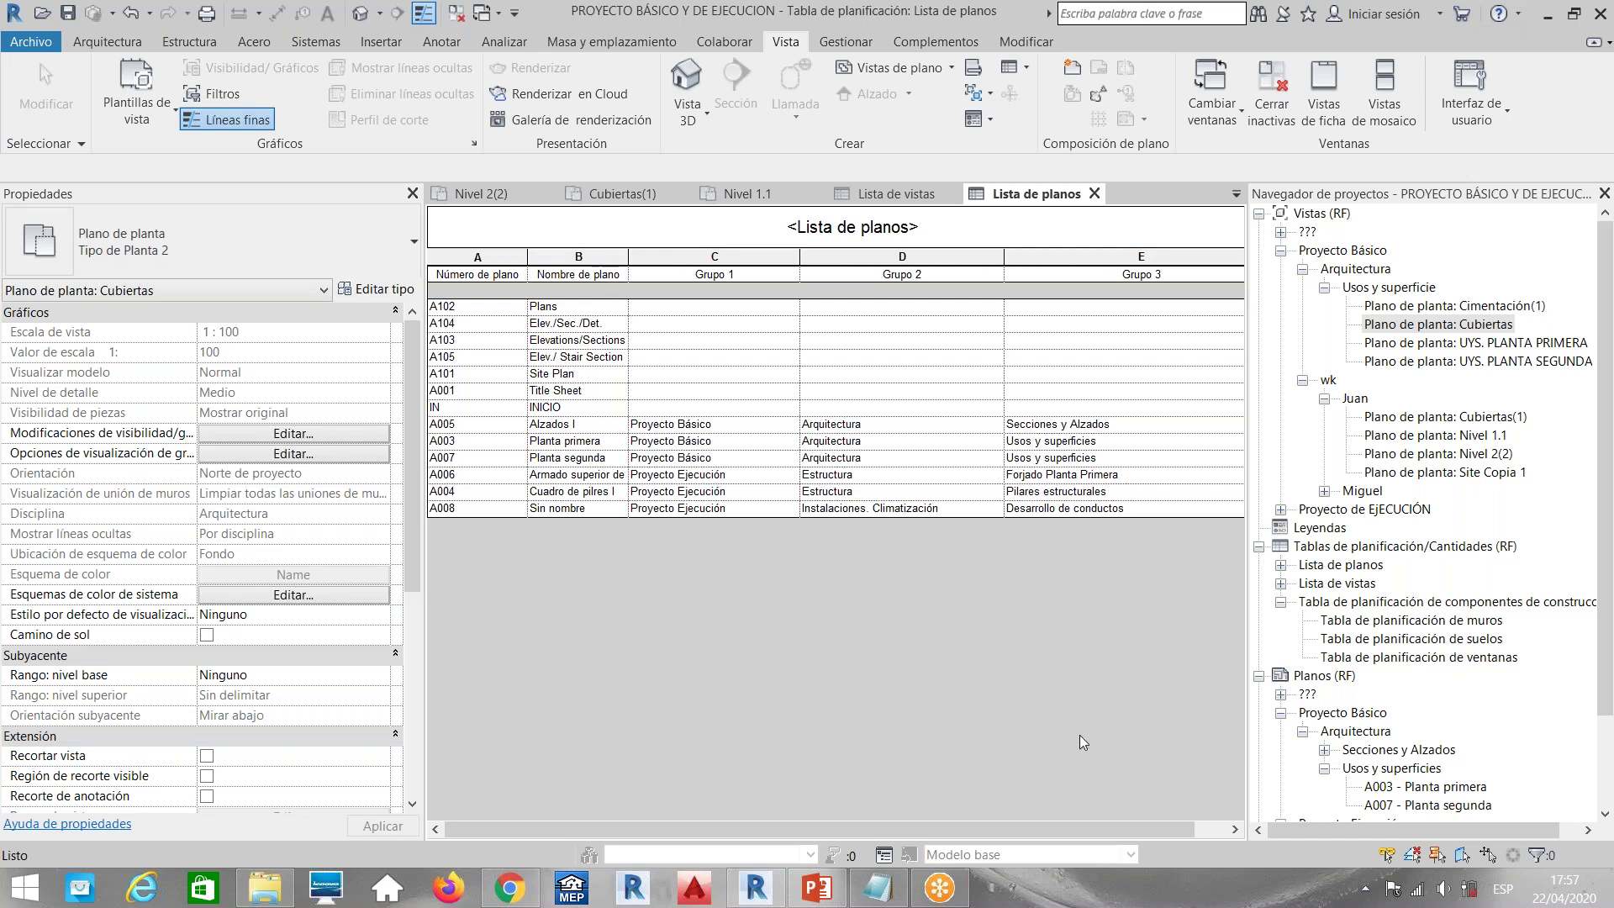
click(1456, 343)
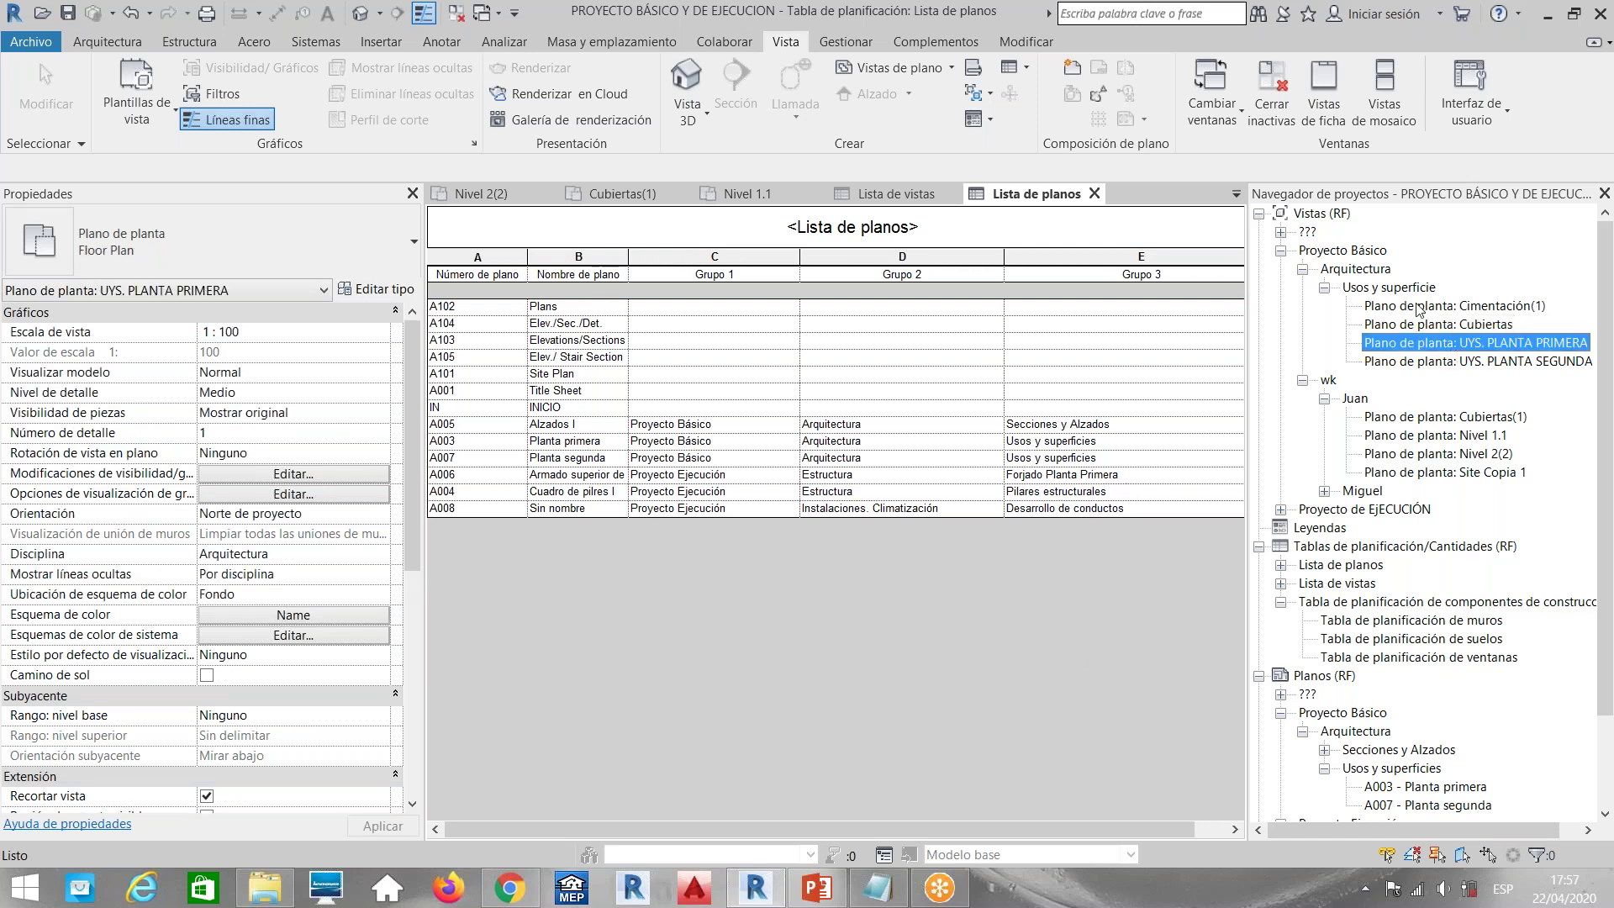
click(1419, 307)
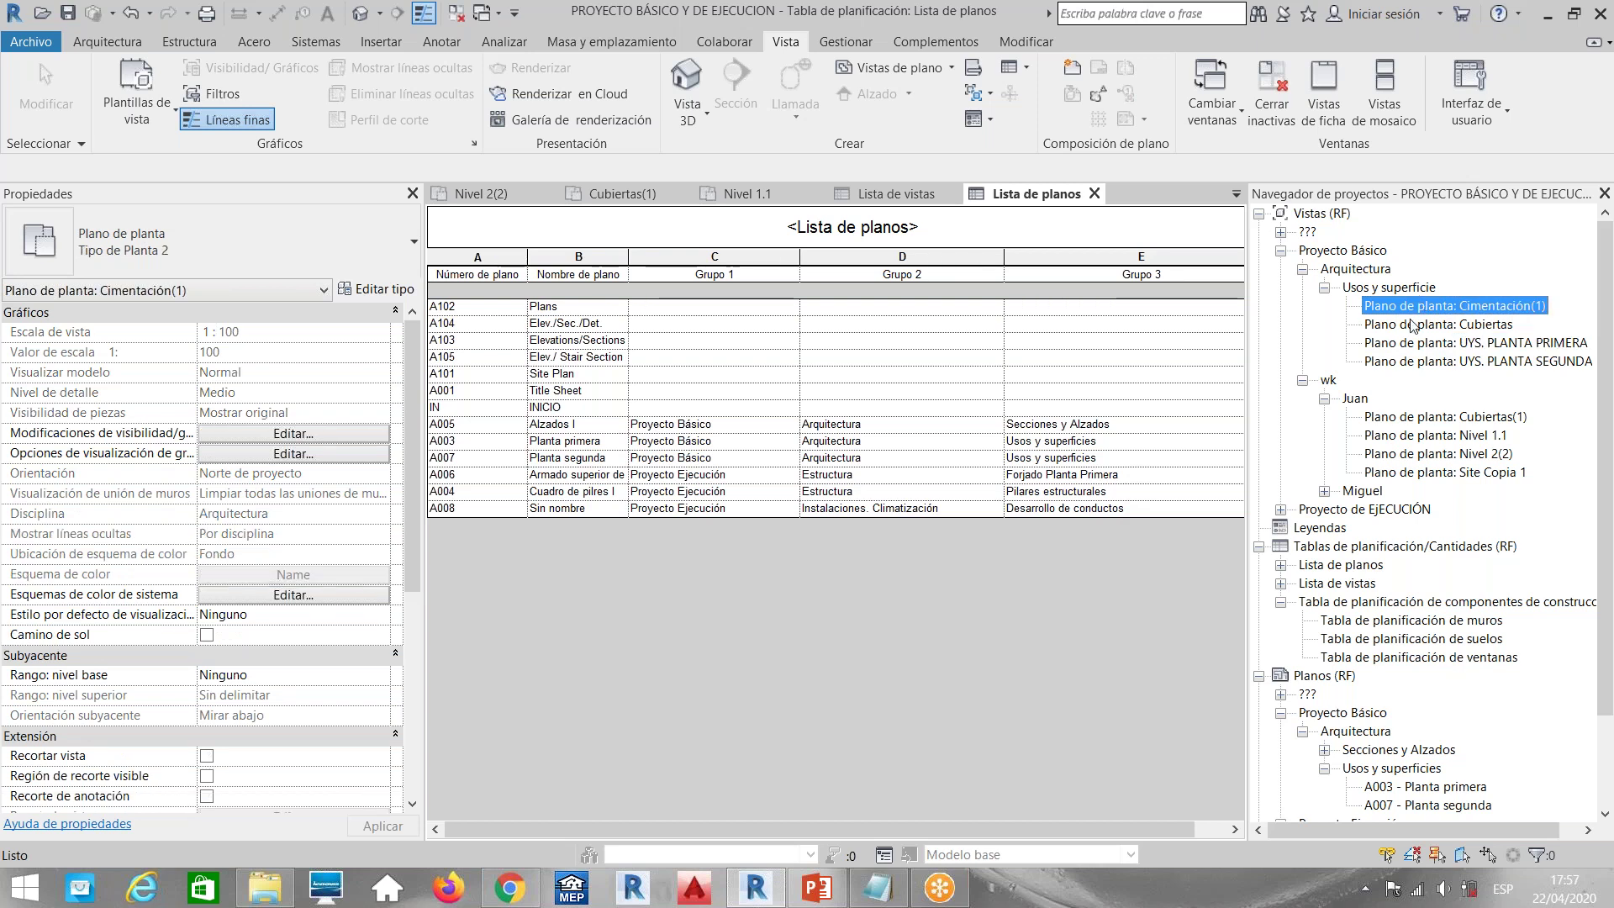
Open the grouping and sorting settings of the RF browser organization scheme for views
click(1345, 251)
right_click(1346, 251)
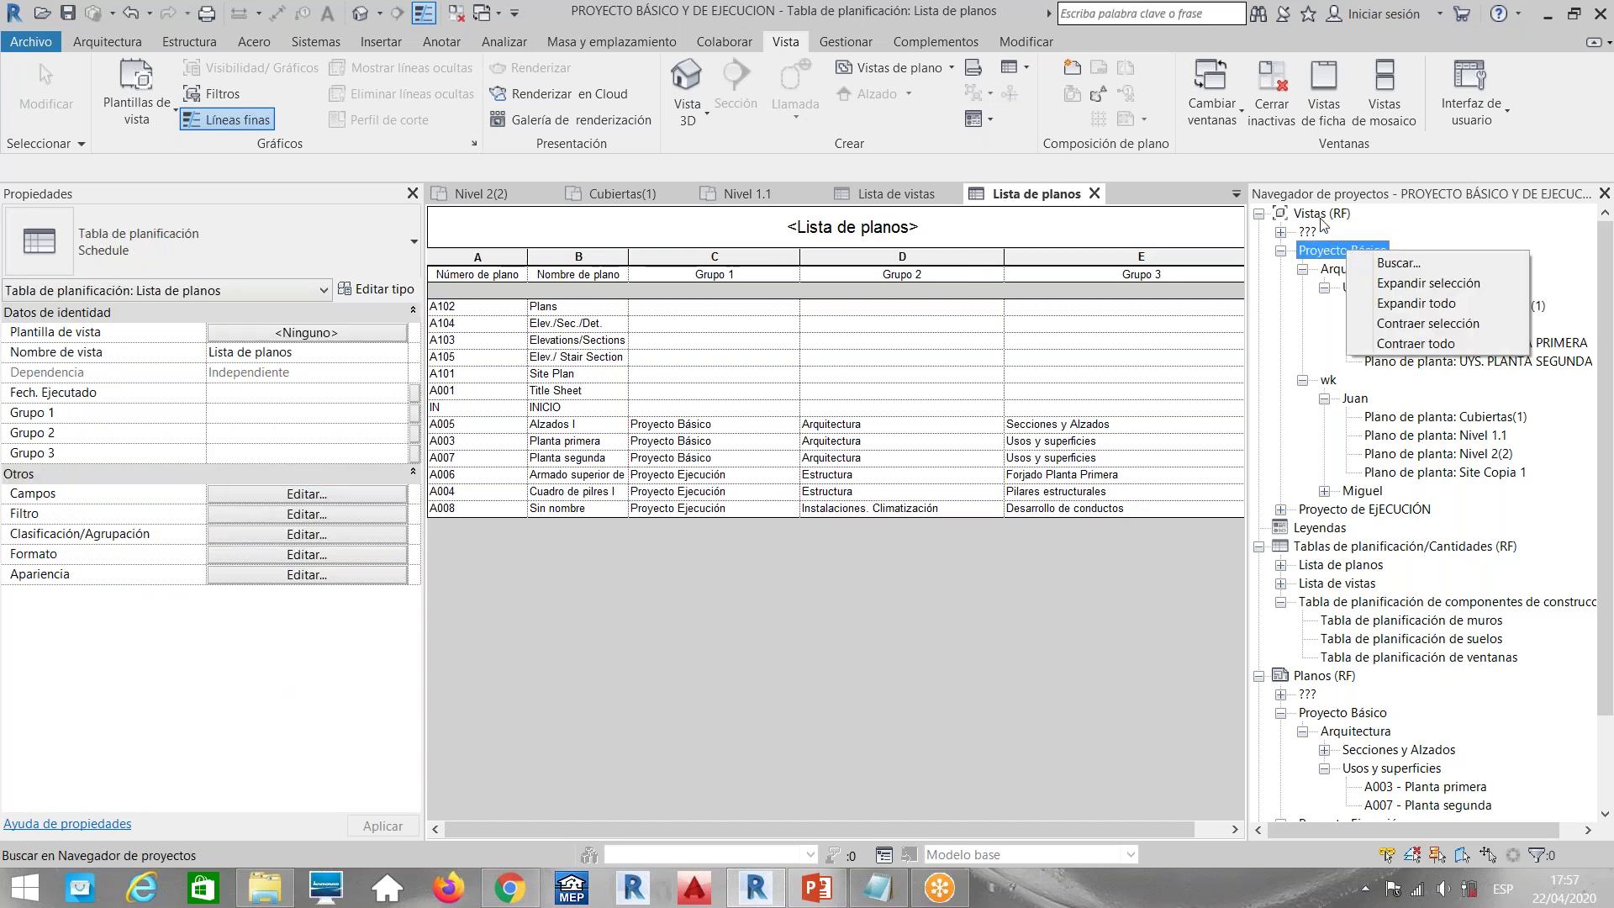
click(1322, 217)
right_click(1322, 217)
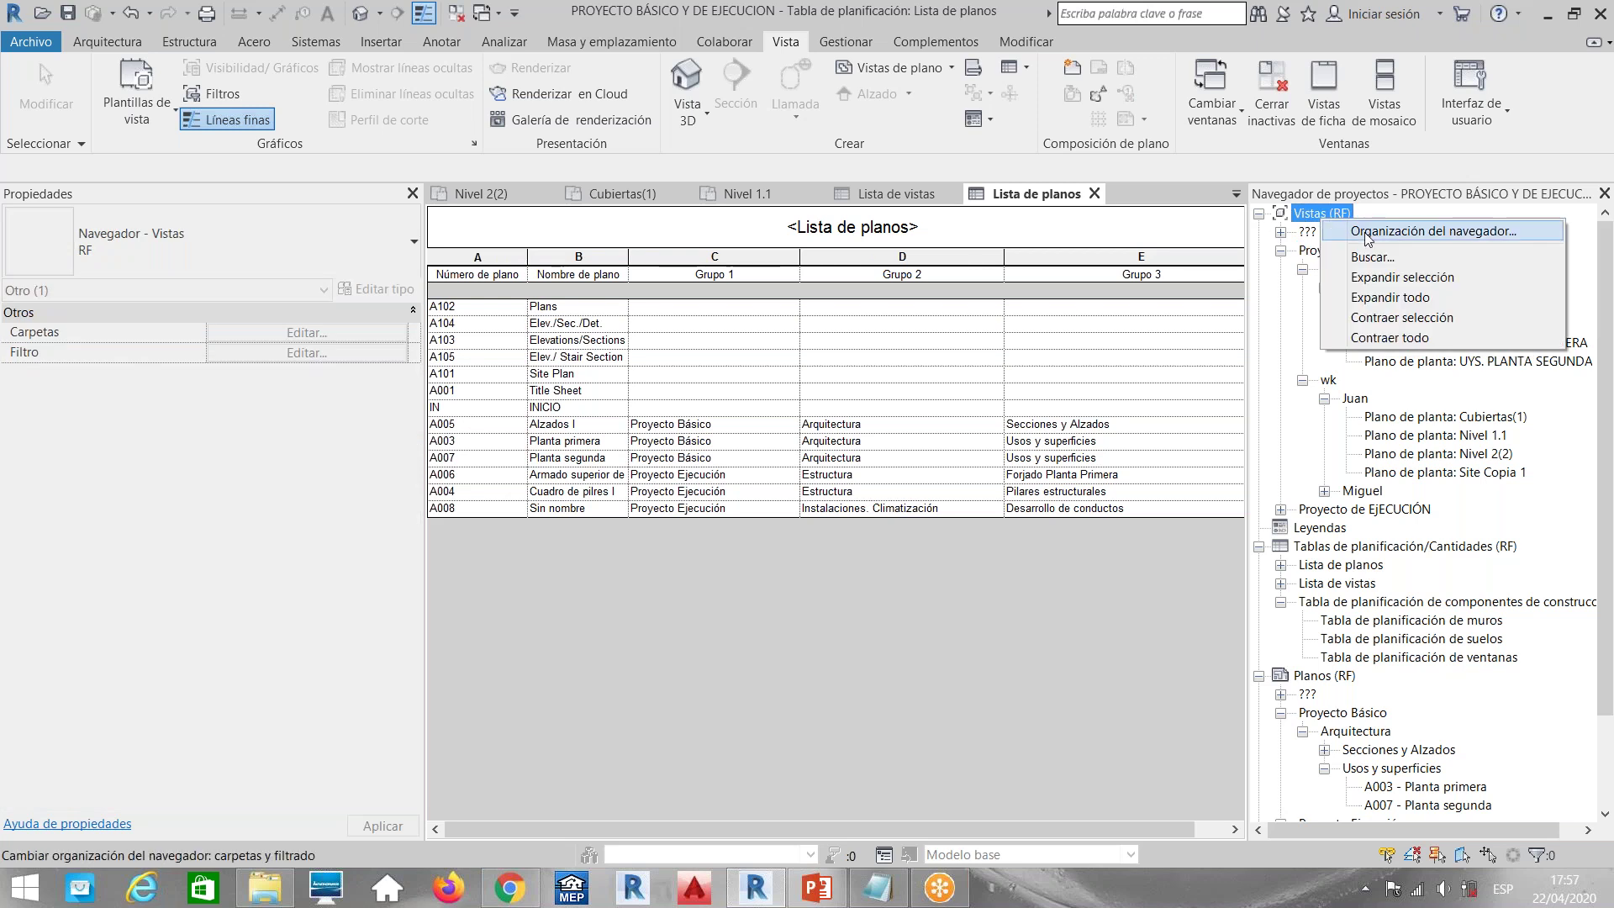
click(1387, 229)
drag(475, 268, 209, 313)
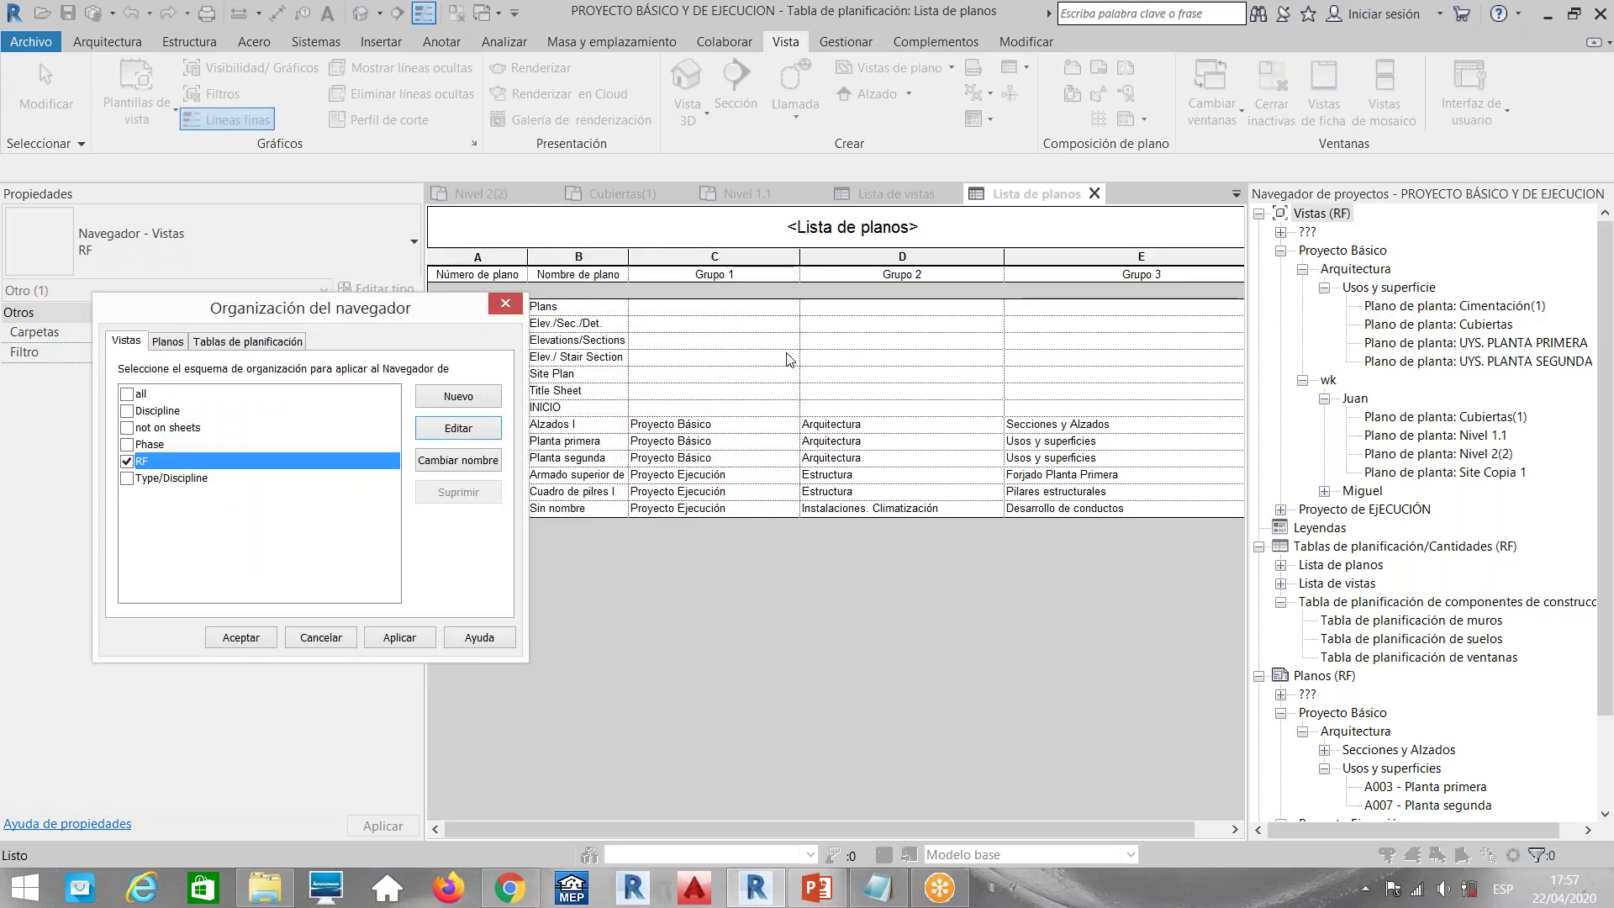
click(730, 100)
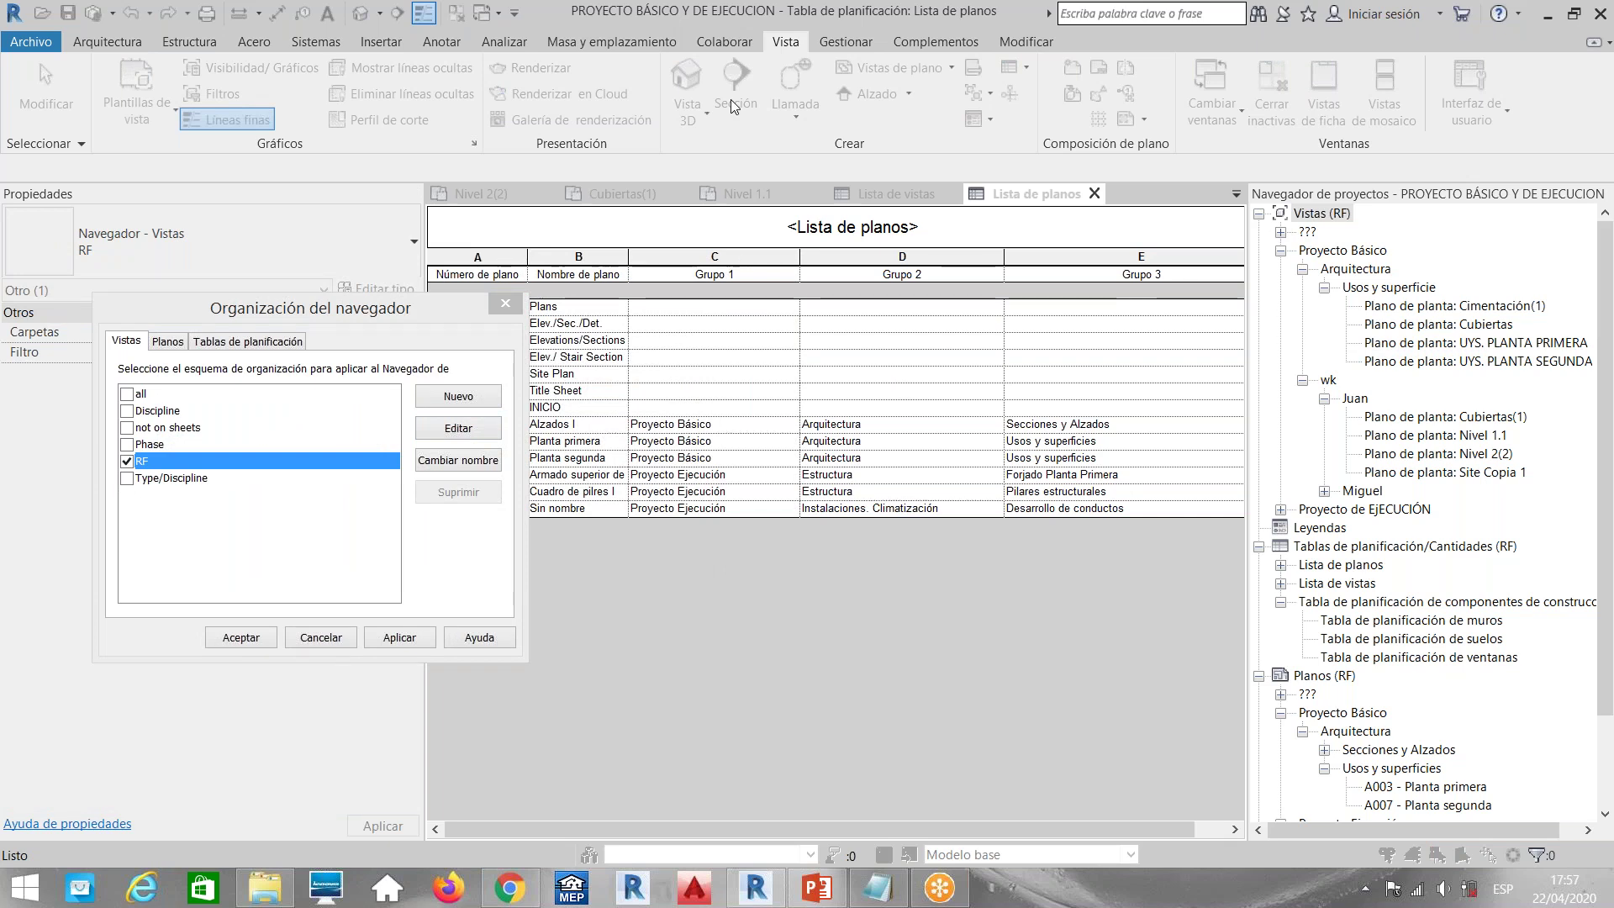
drag(209, 310, 662, 328)
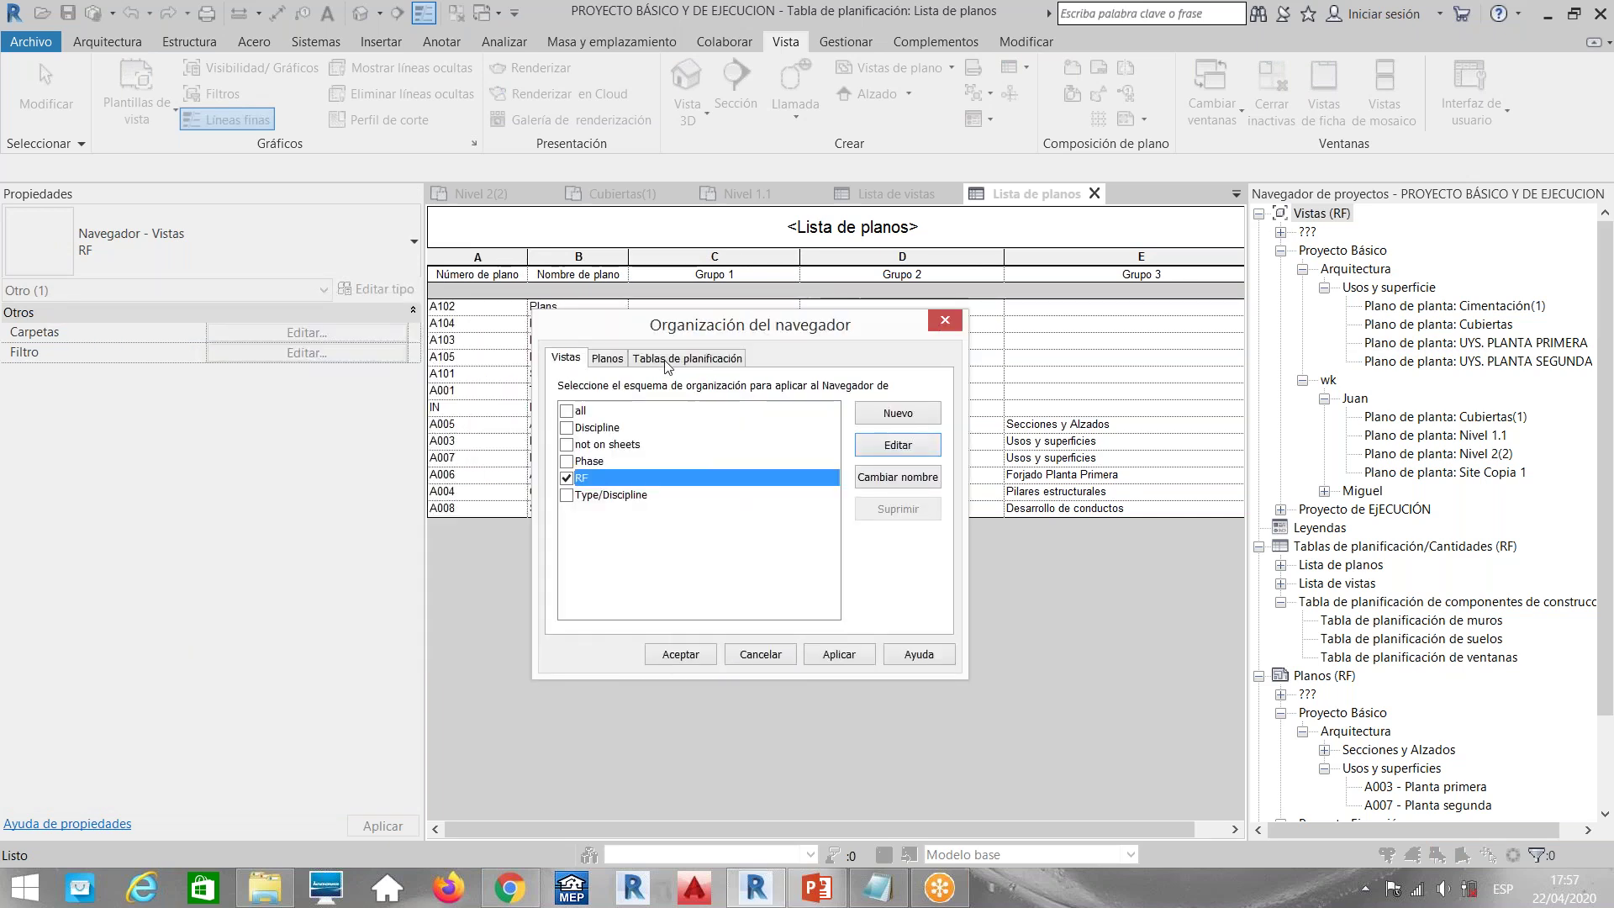
click(910, 448)
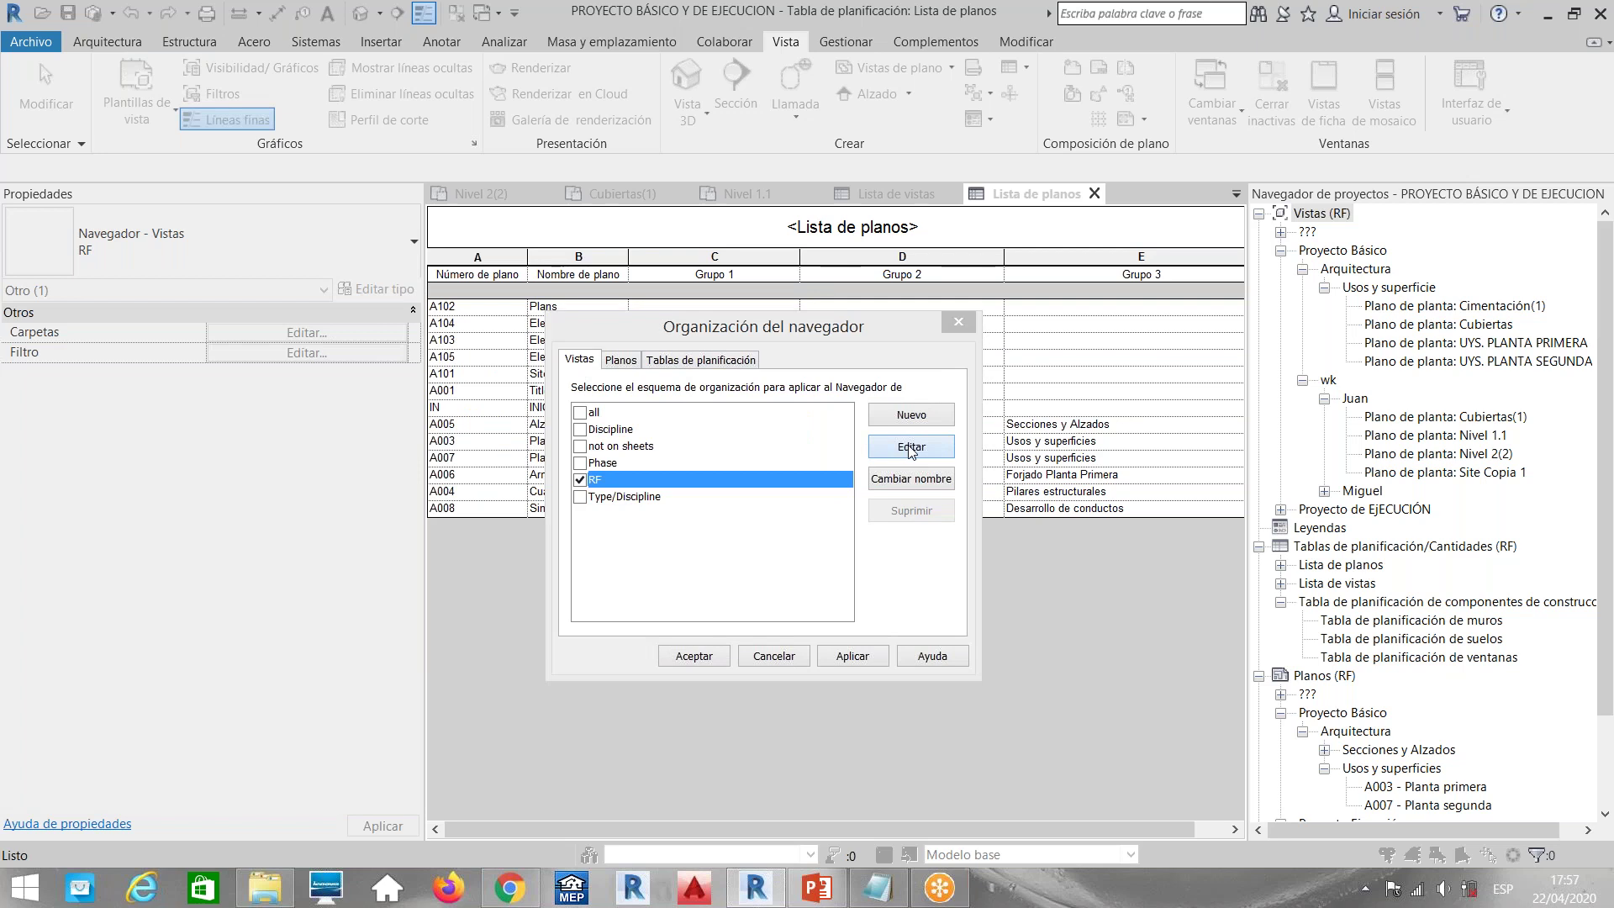
click(899, 202)
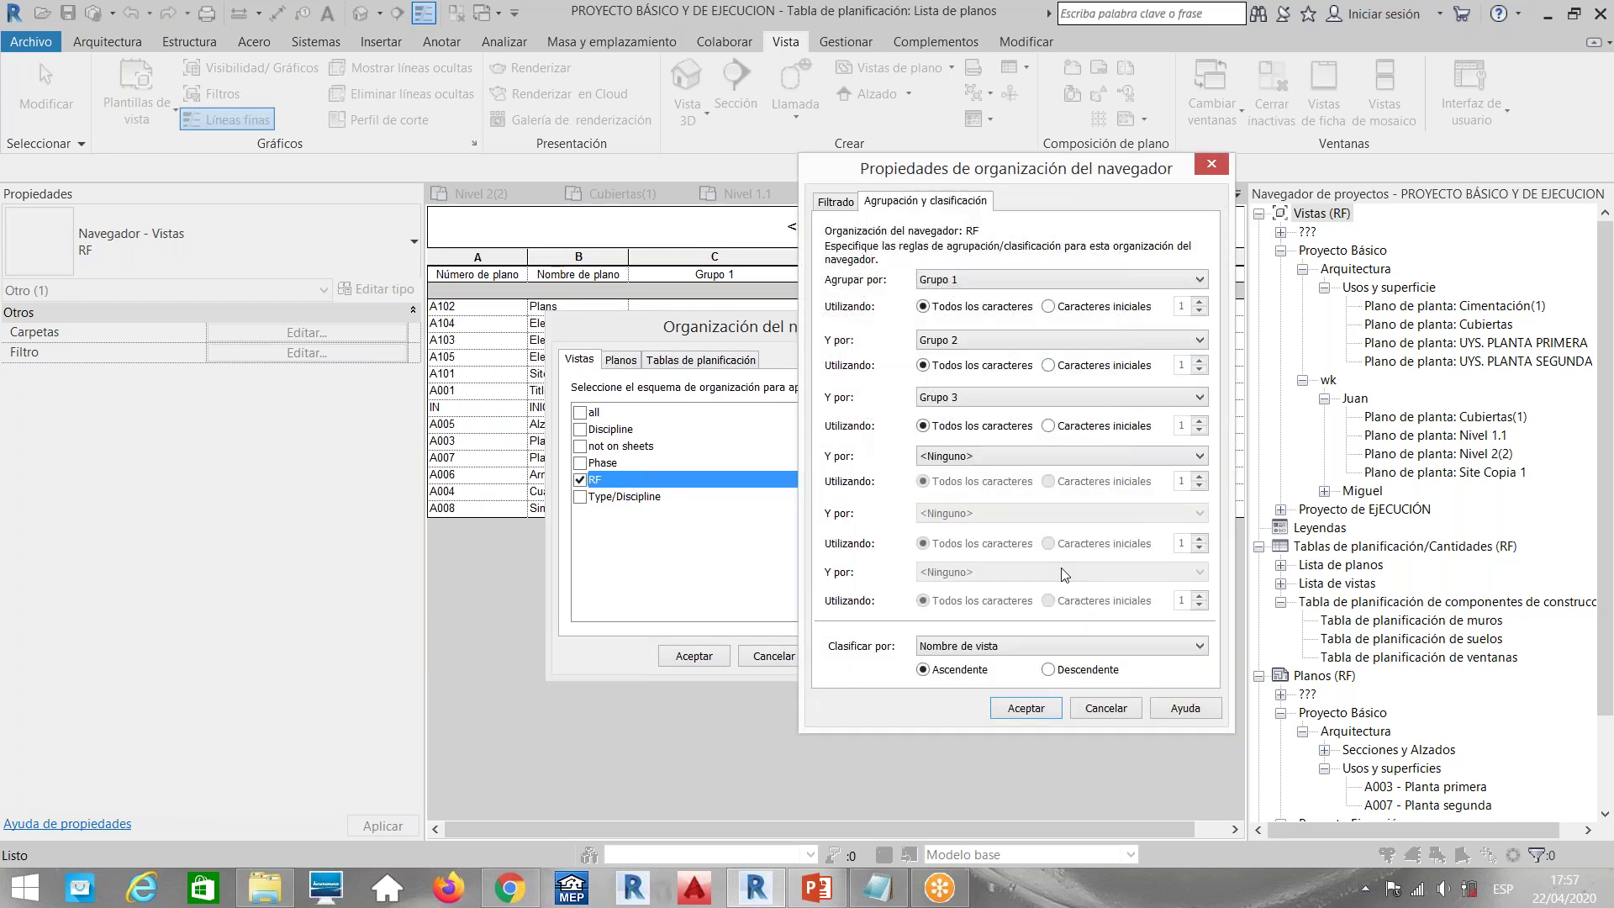
Set the RF view scheme to sort by Nivel asociado and apply it to the project browser
click(984, 647)
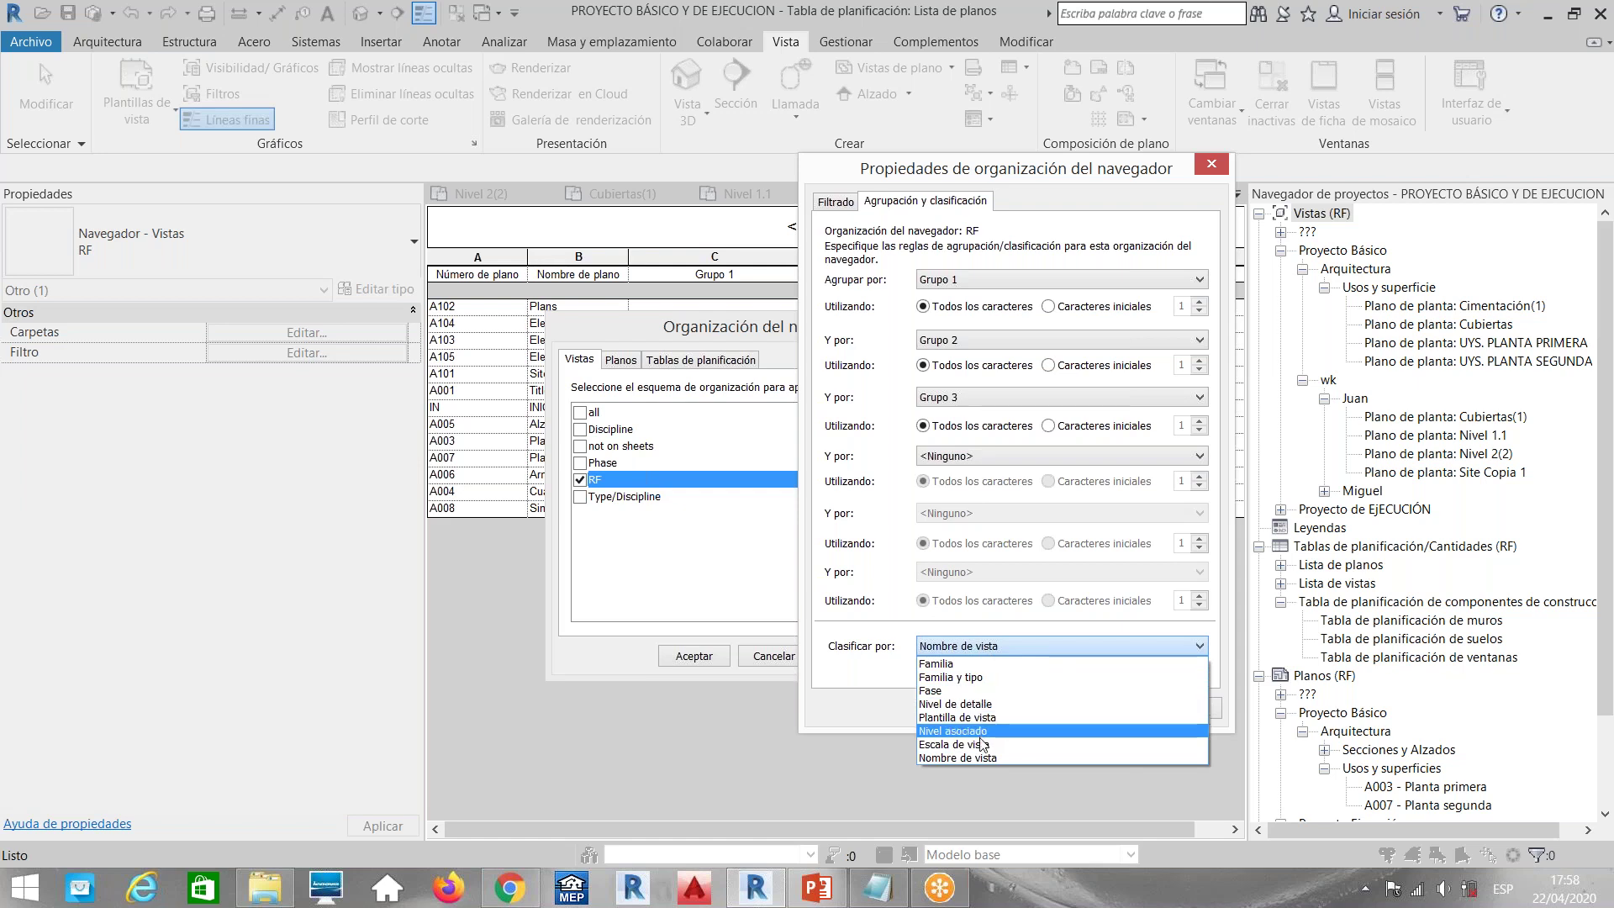
click(879, 671)
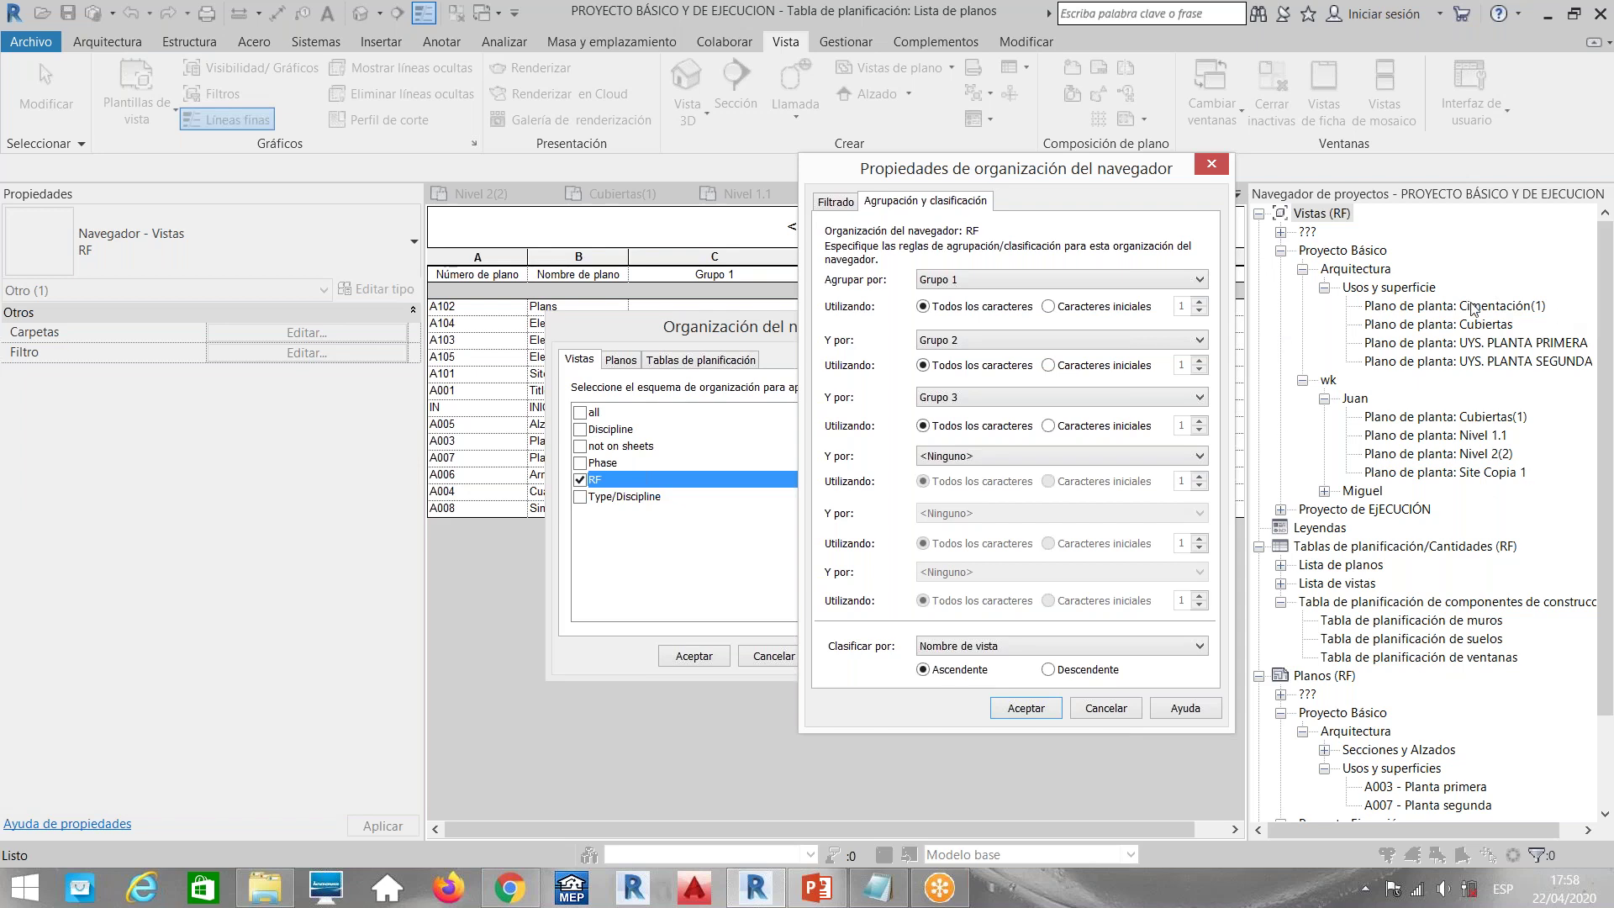
click(997, 646)
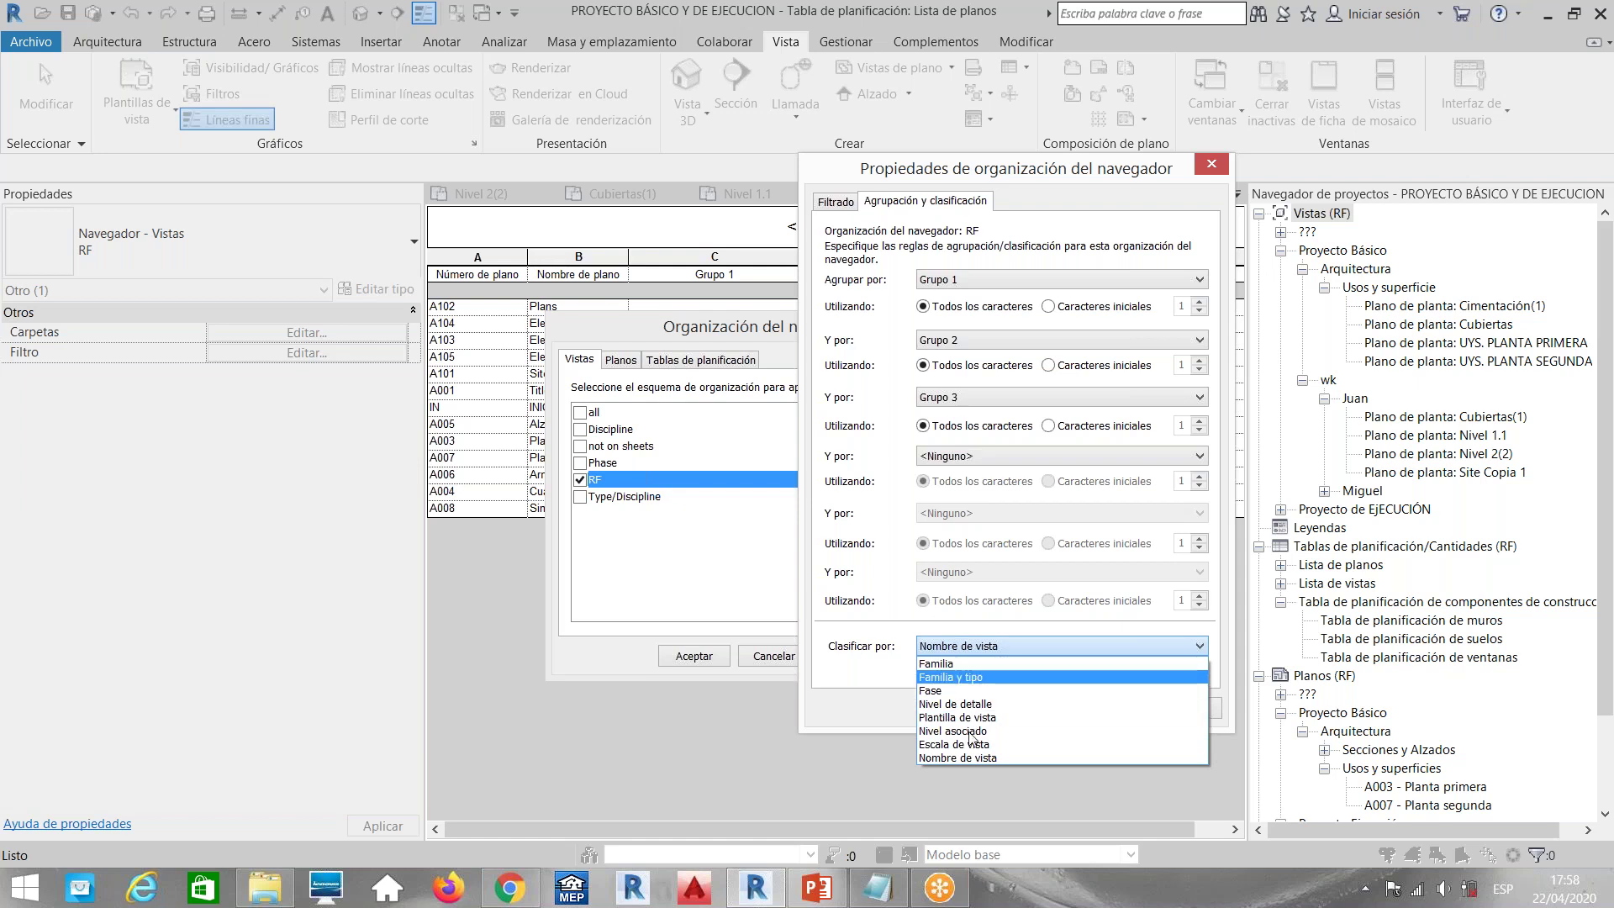
click(1063, 47)
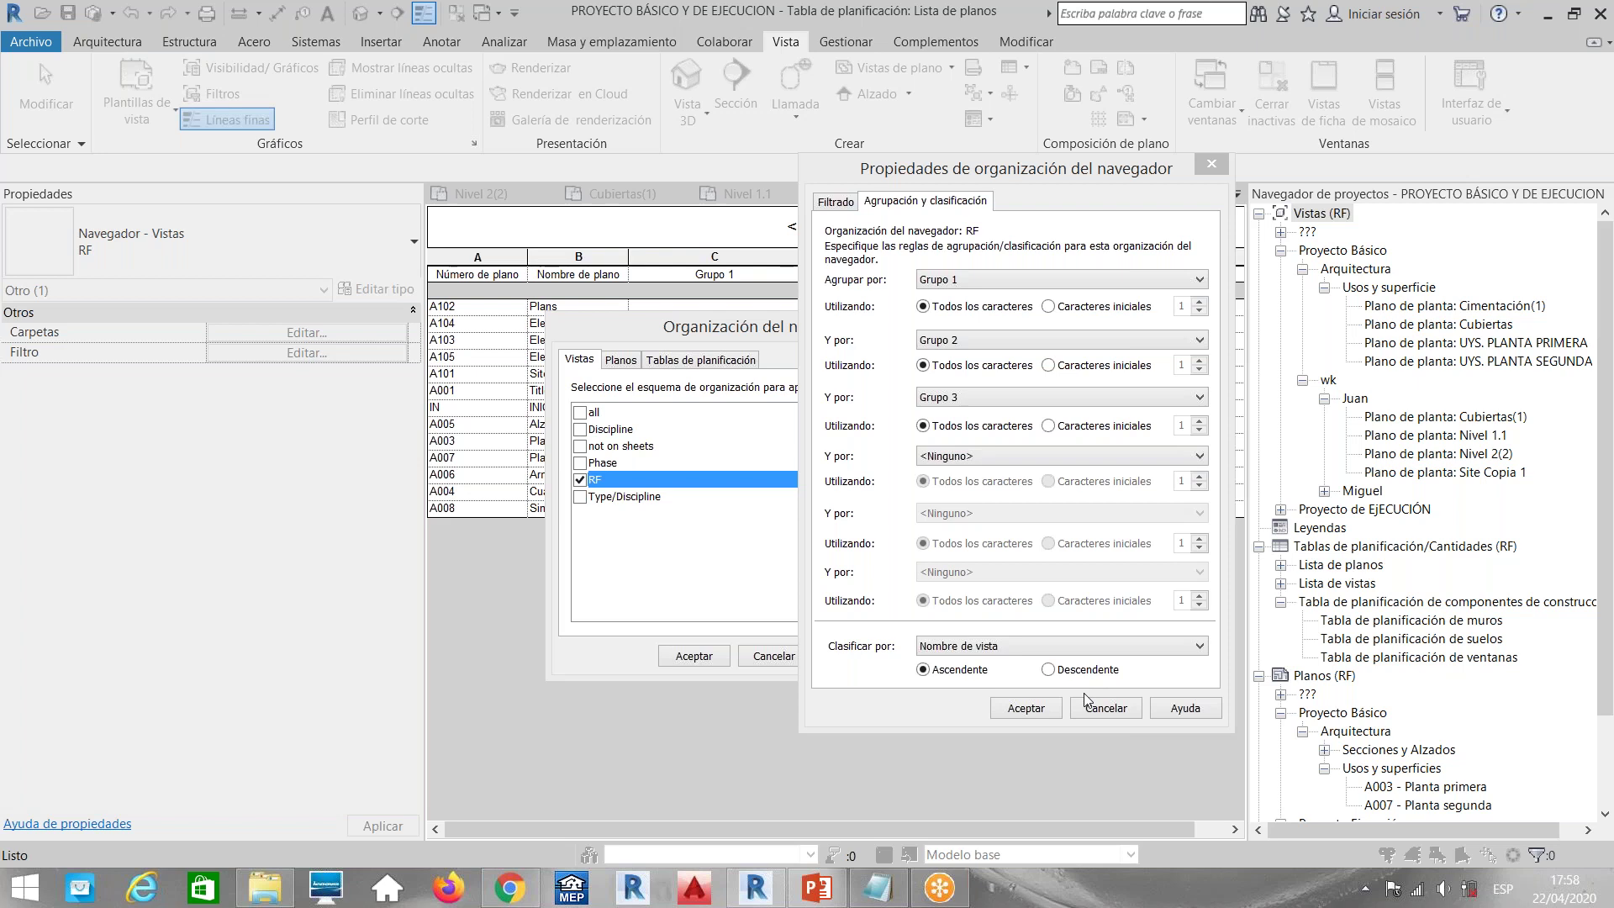
click(1149, 173)
drag(1148, 173, 469, 206)
click(311, 669)
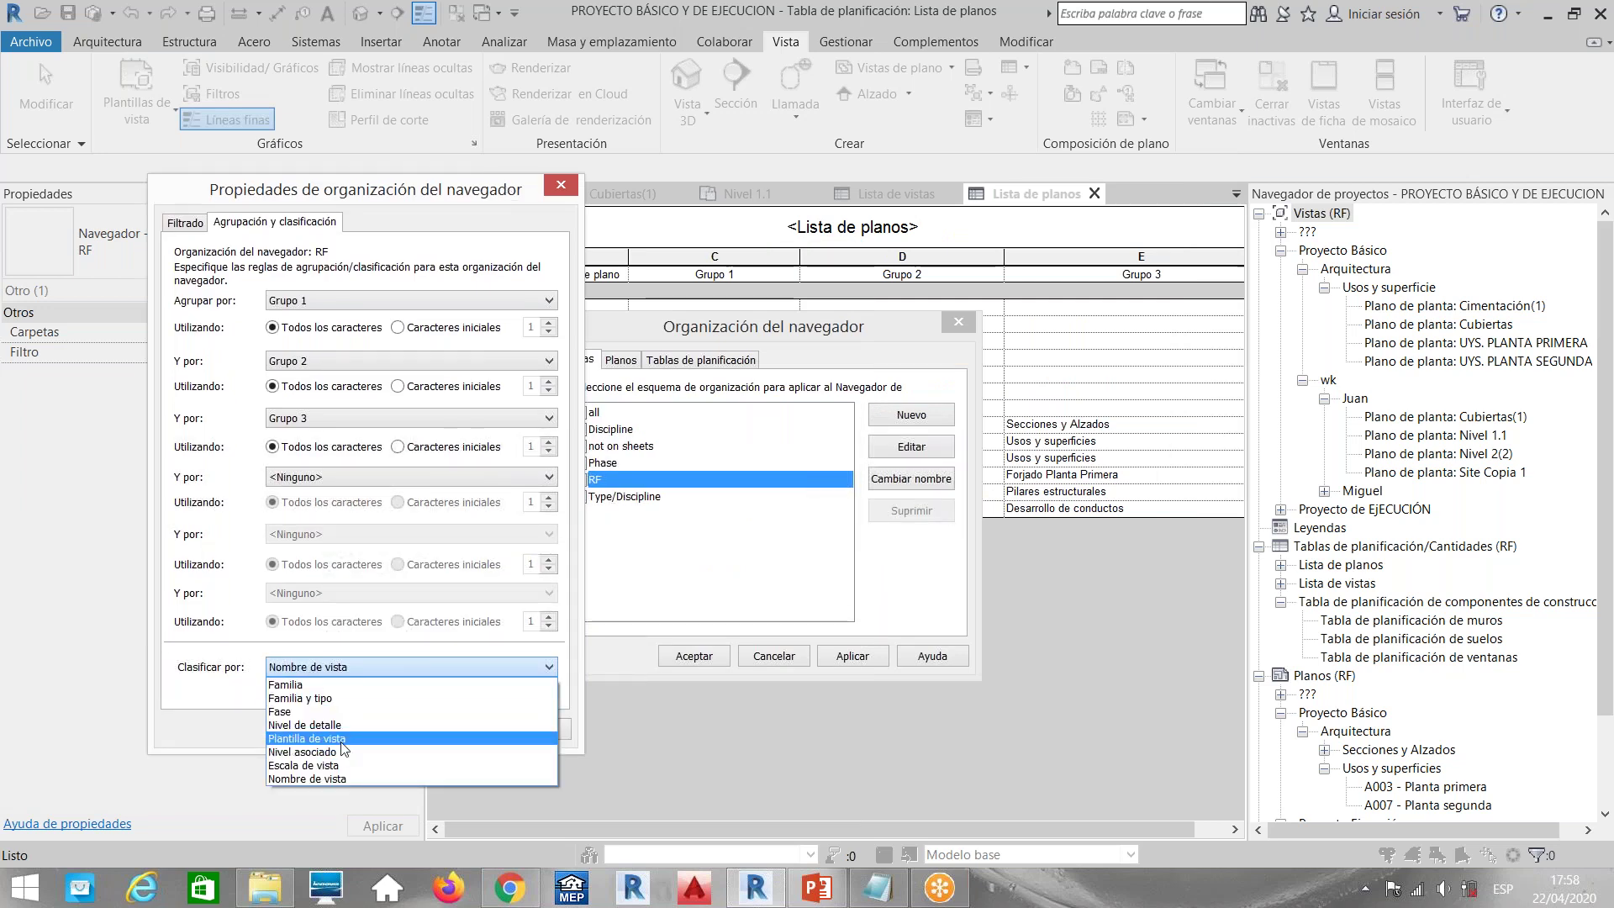
click(344, 752)
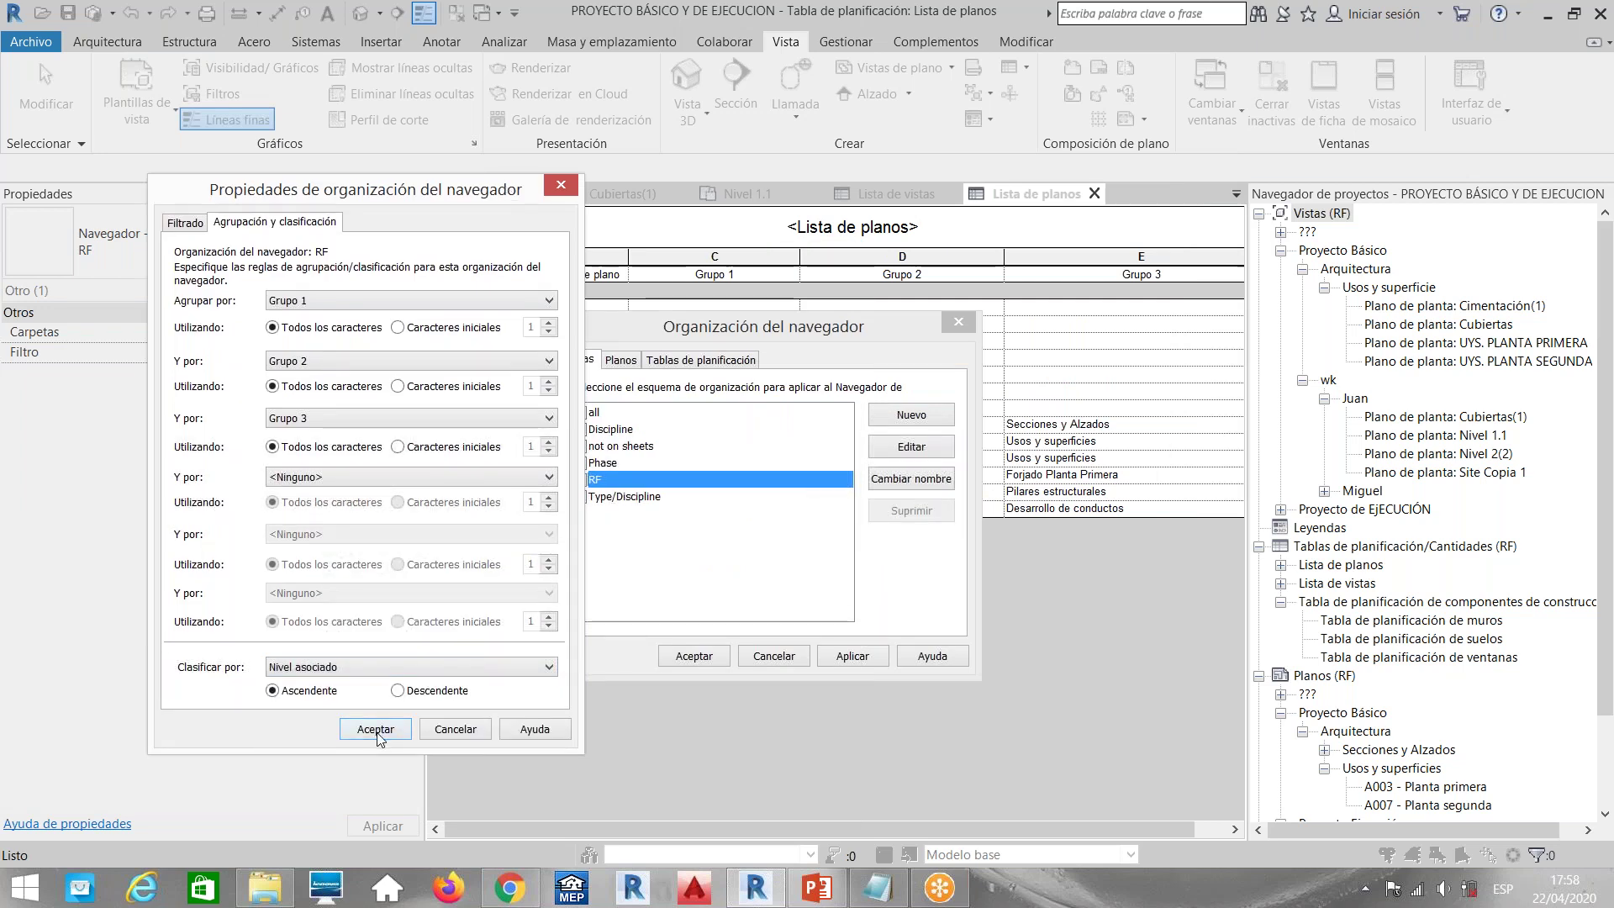
click(375, 729)
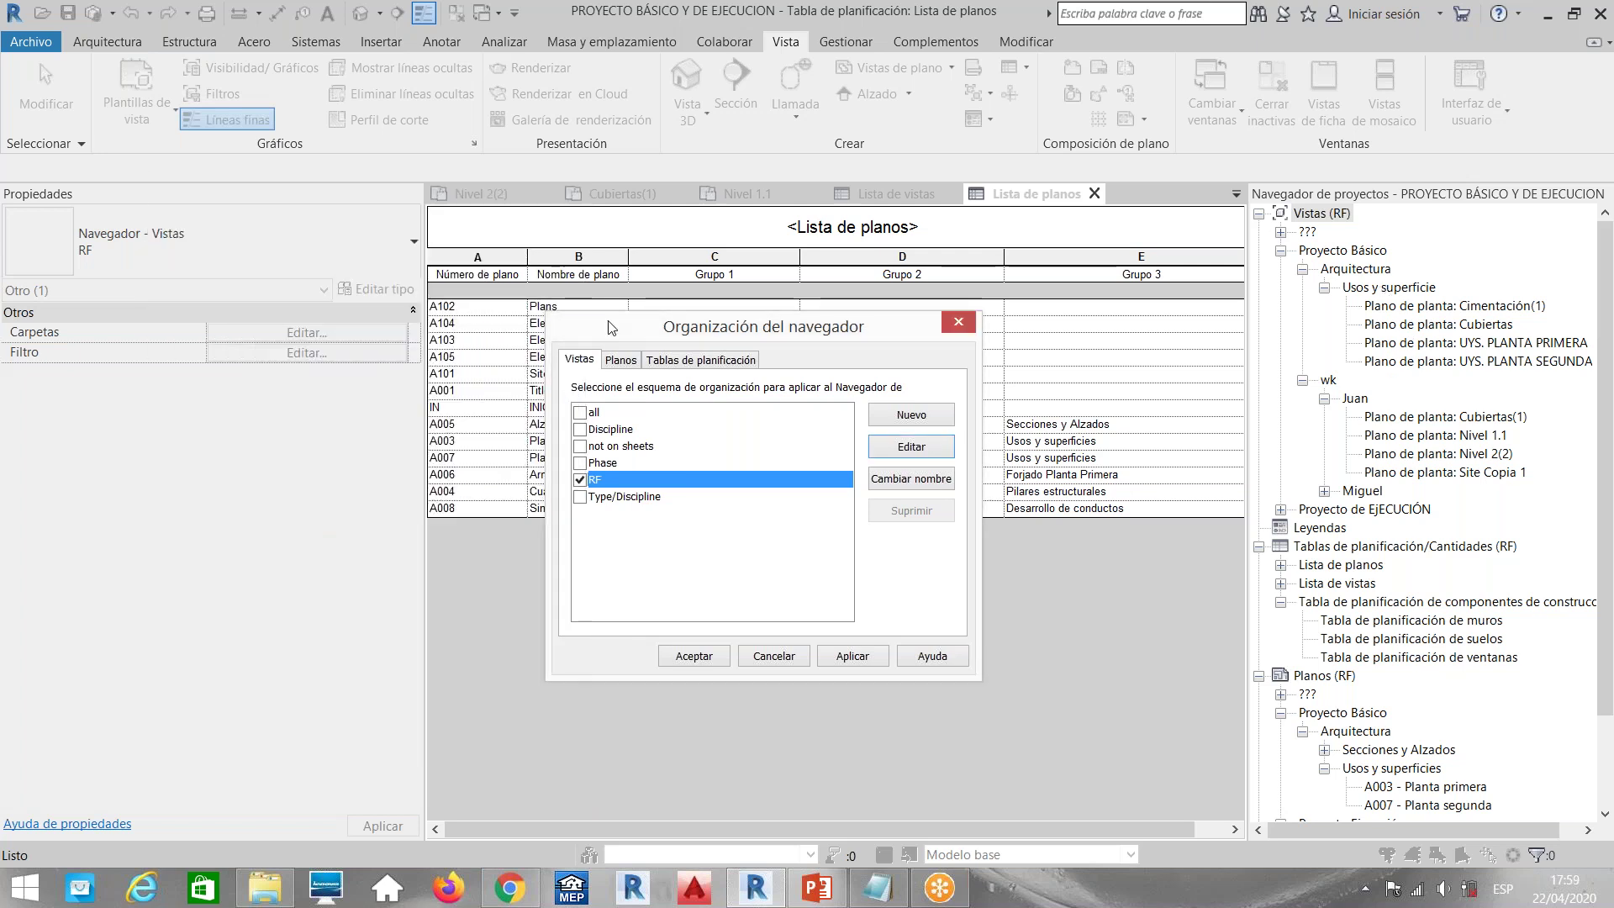
drag(611, 327, 329, 321)
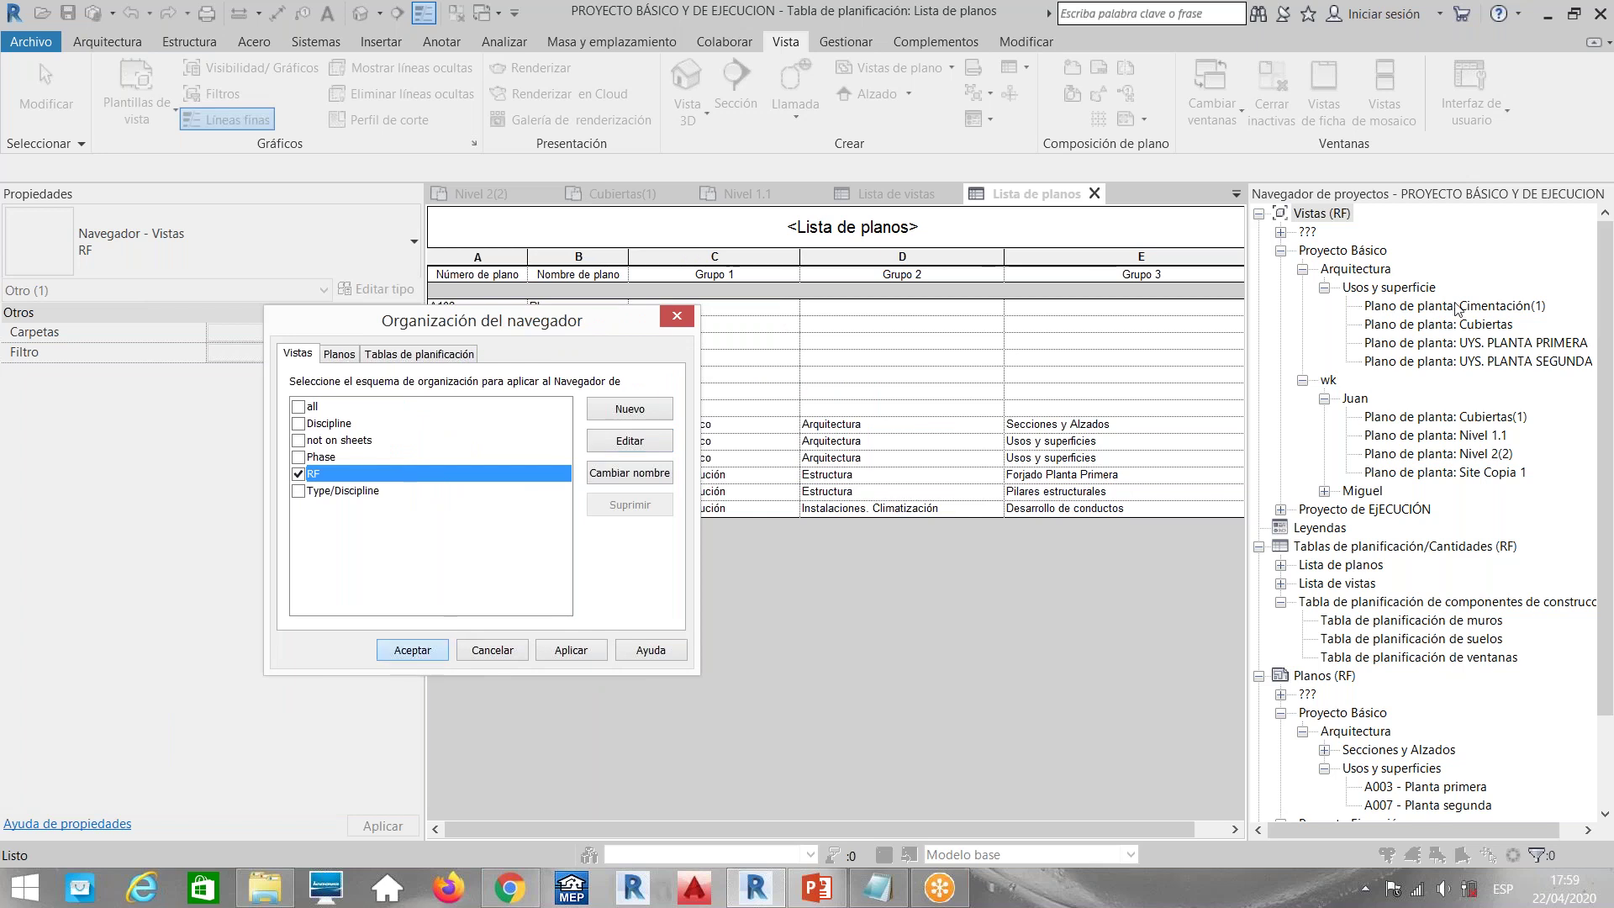
key(Return)
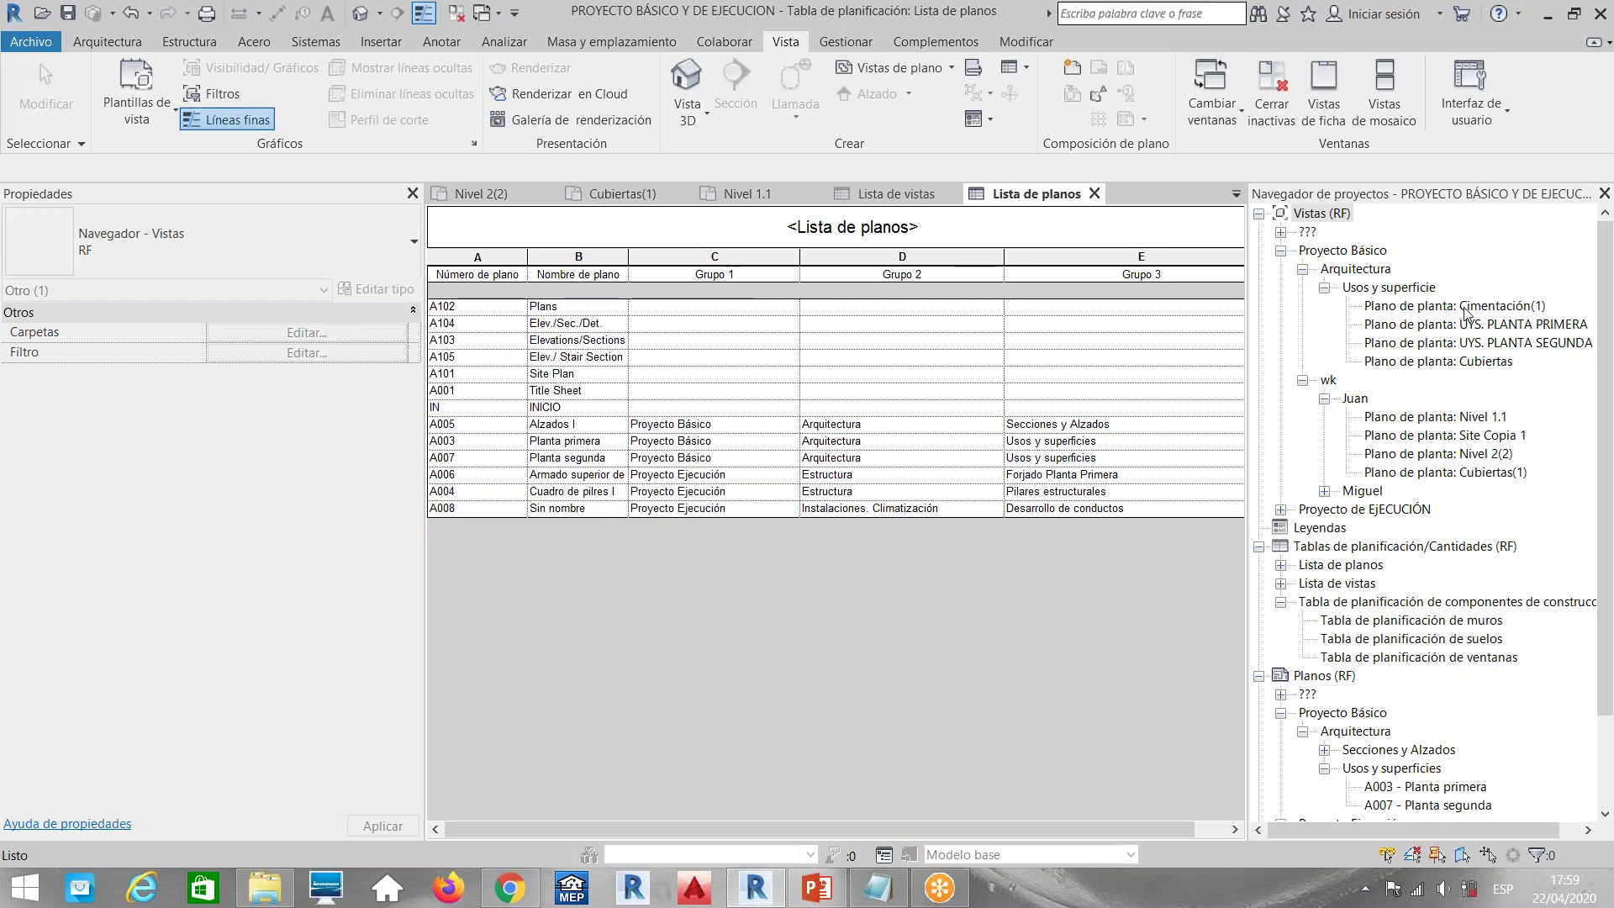
Examine the type properties of the Cimentación(1) floor plan, including the view template applied to new views
click(1459, 308)
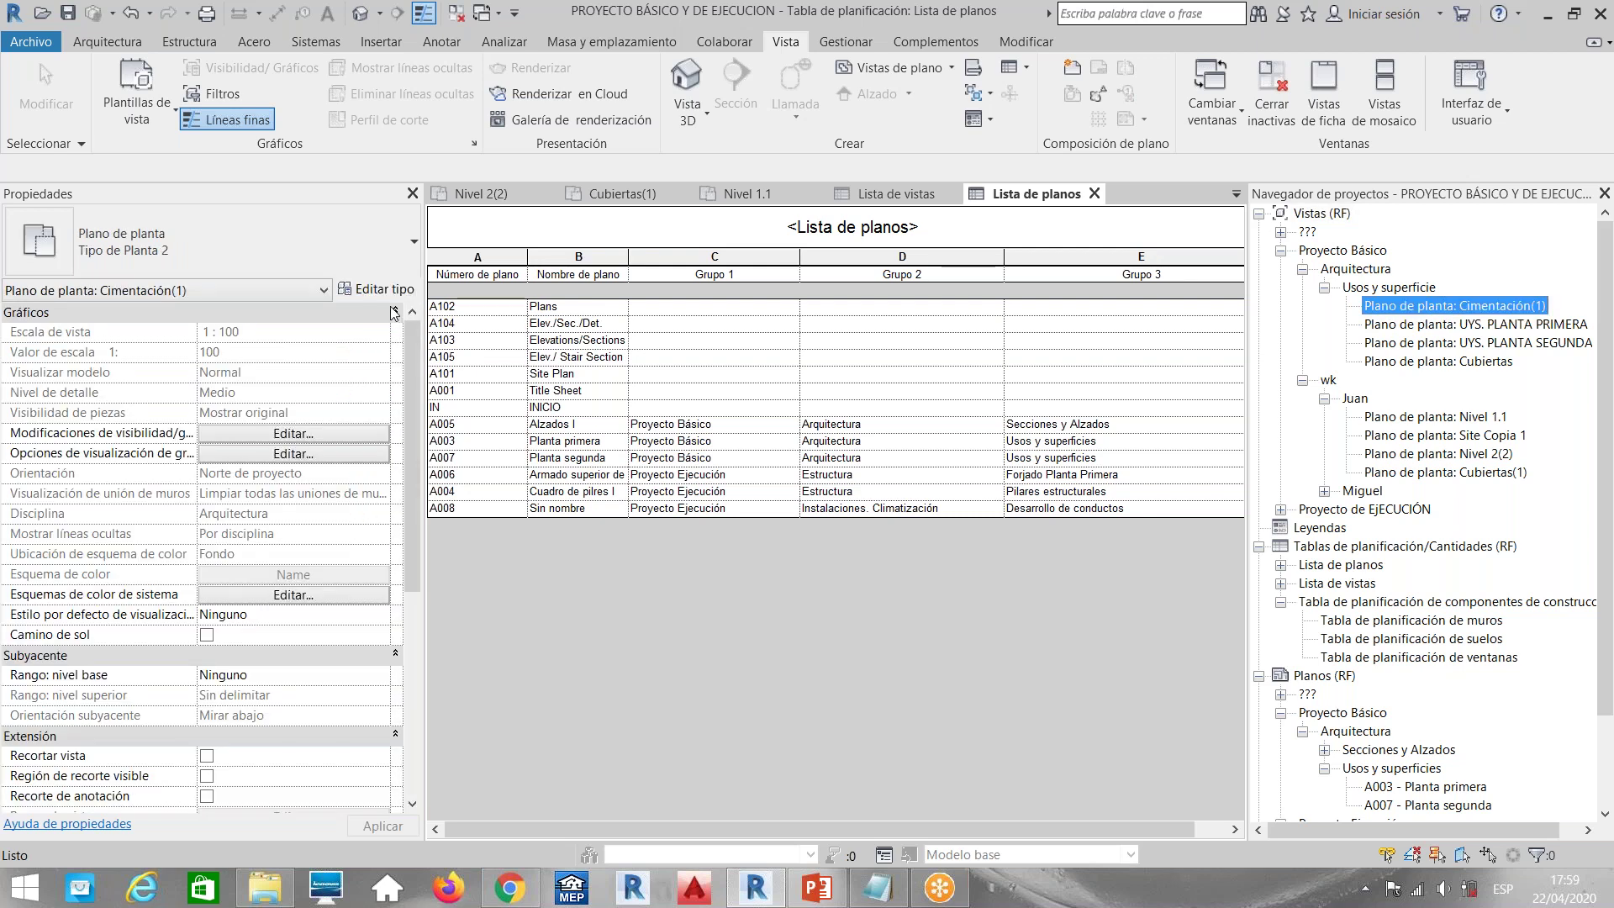
click(376, 292)
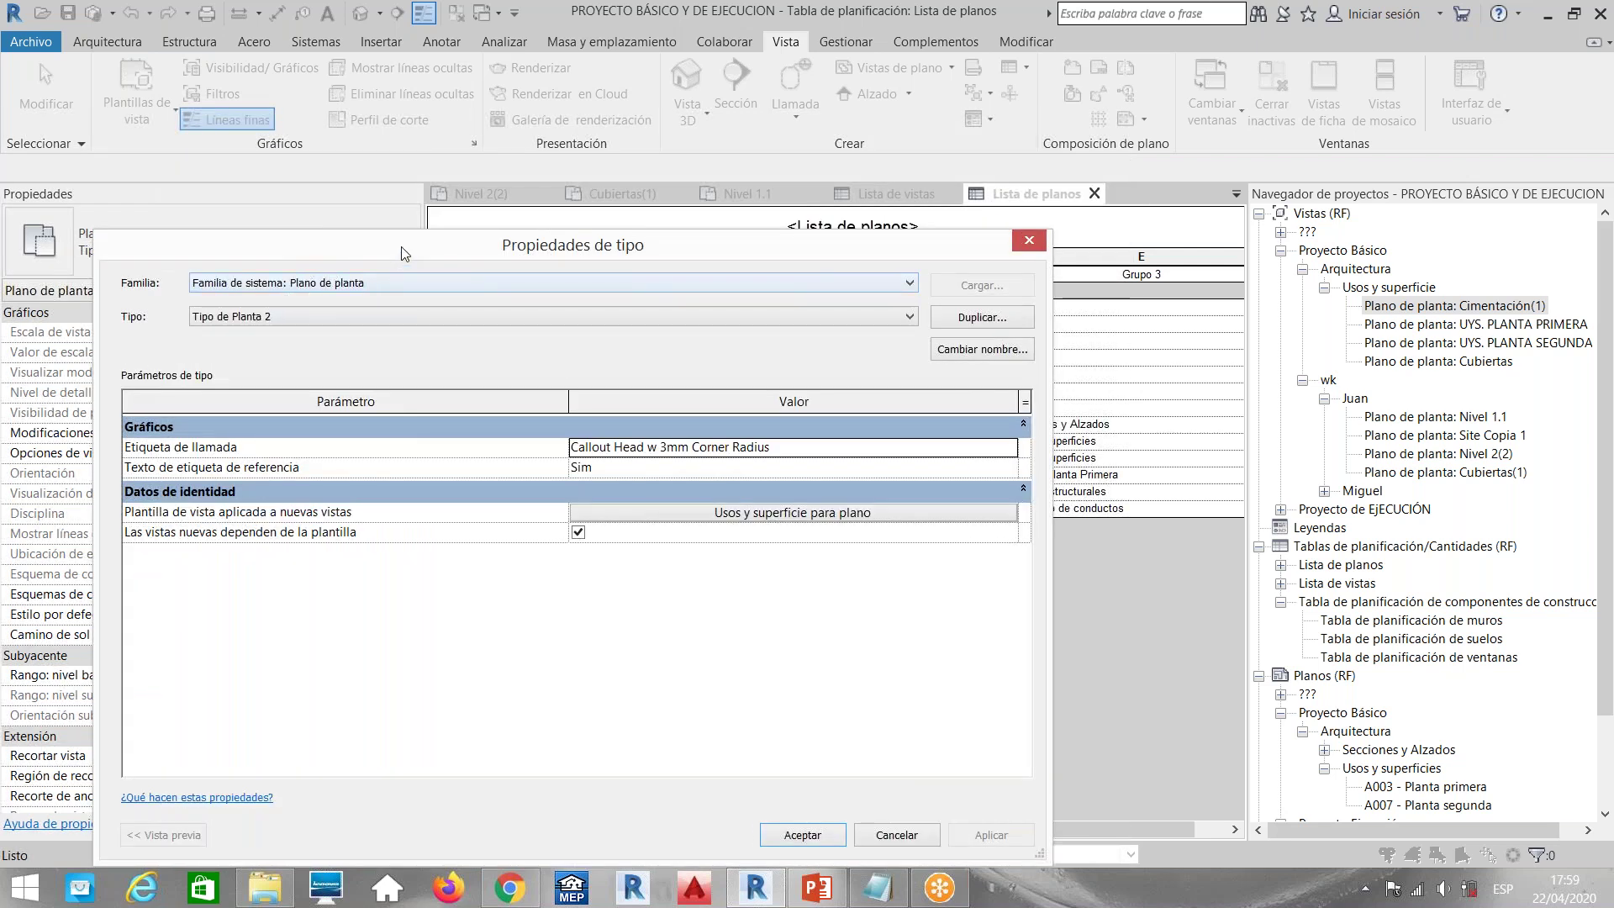
drag(406, 254, 327, 191)
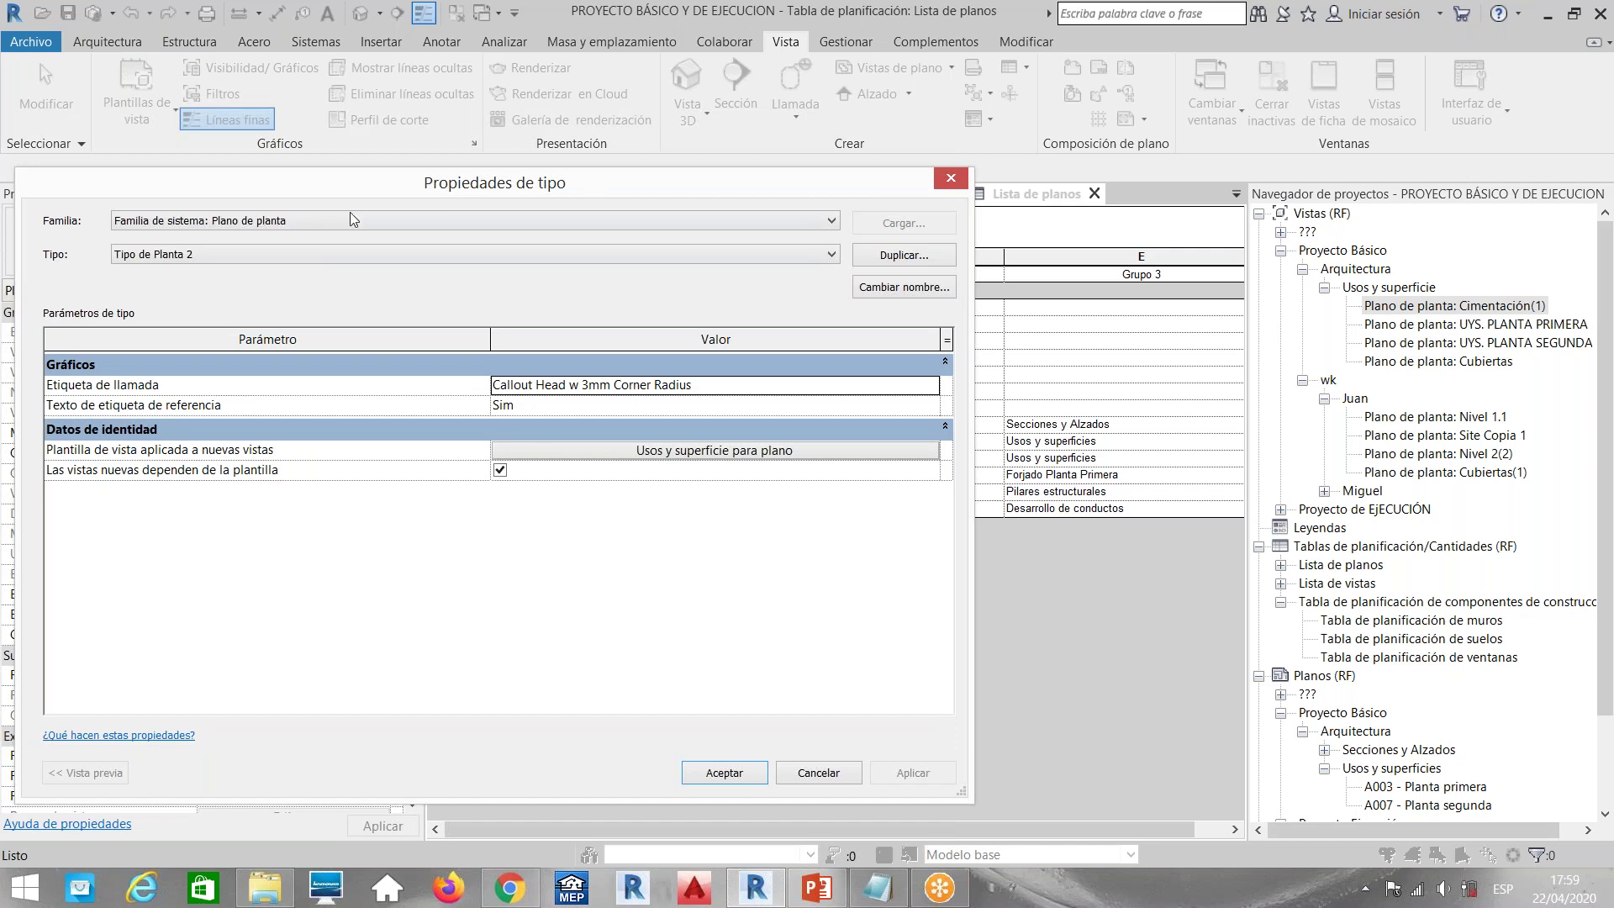
drag(587, 187, 223, 232)
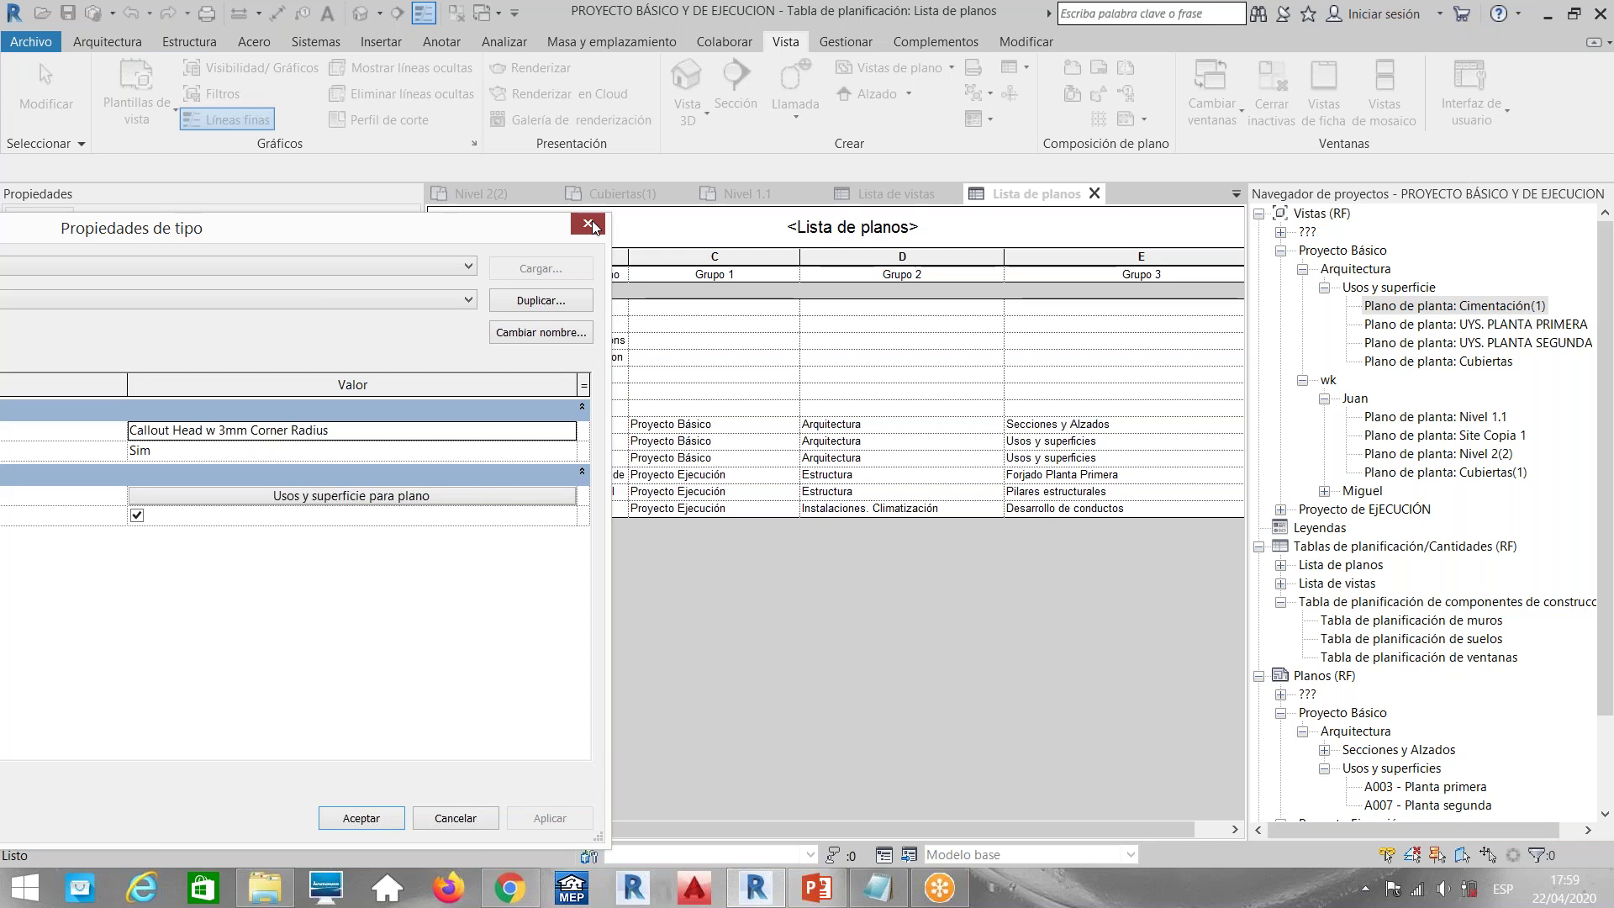
click(588, 225)
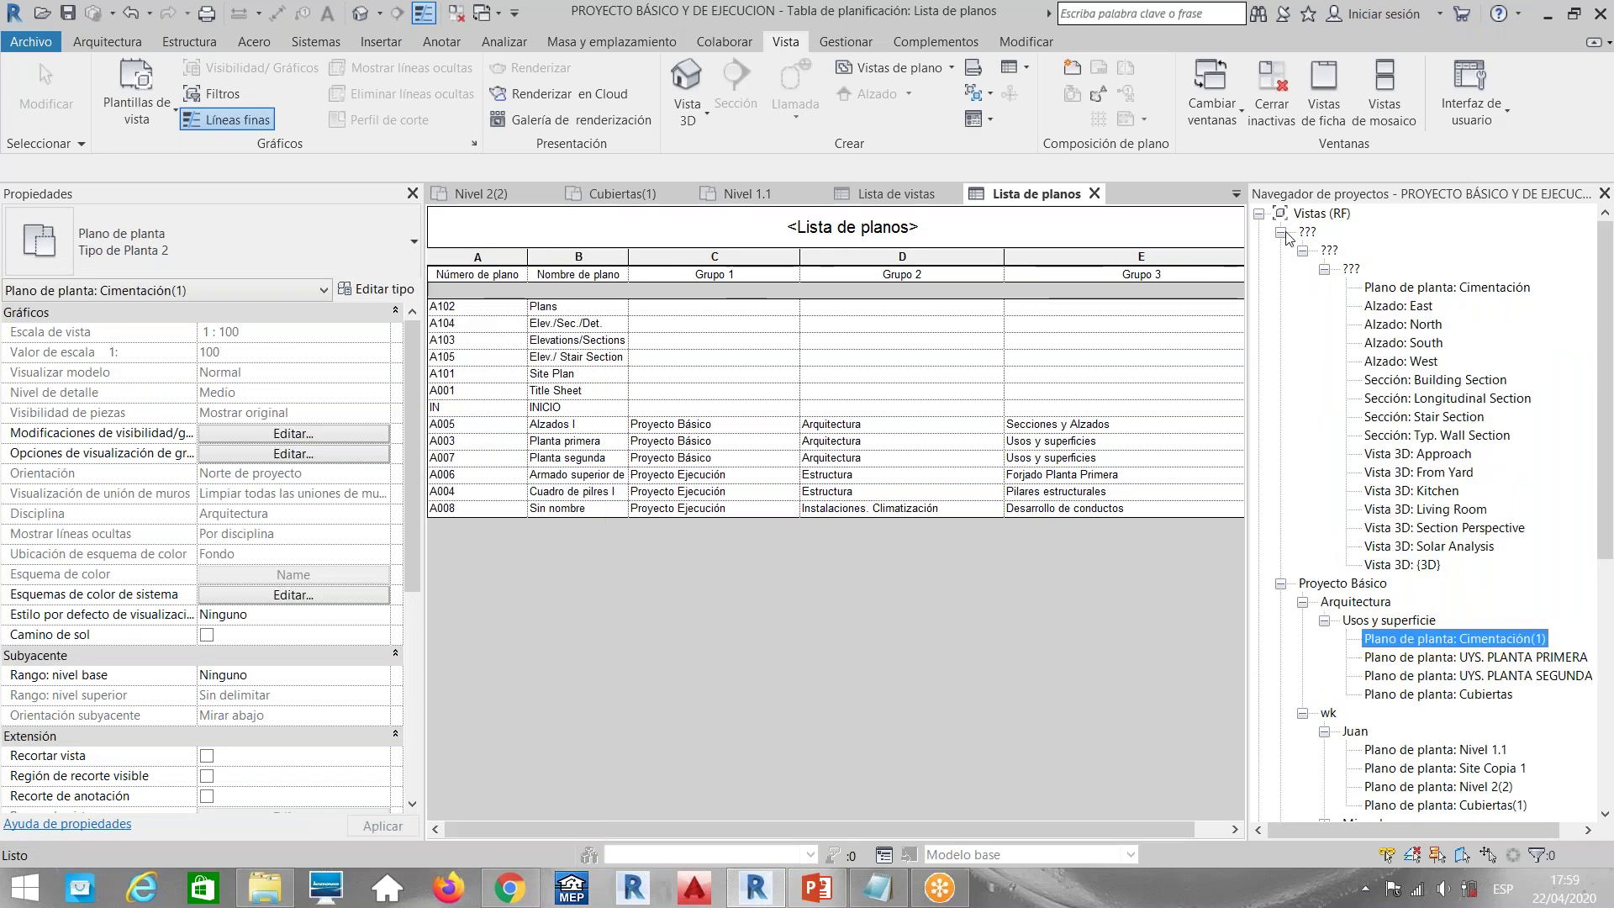
Assign the West elevation Grupo 1 Proyecto Básico, Grupo 2 Arquitectura and Grupo 3 Usos y superficie
drag(415, 609, 427, 786)
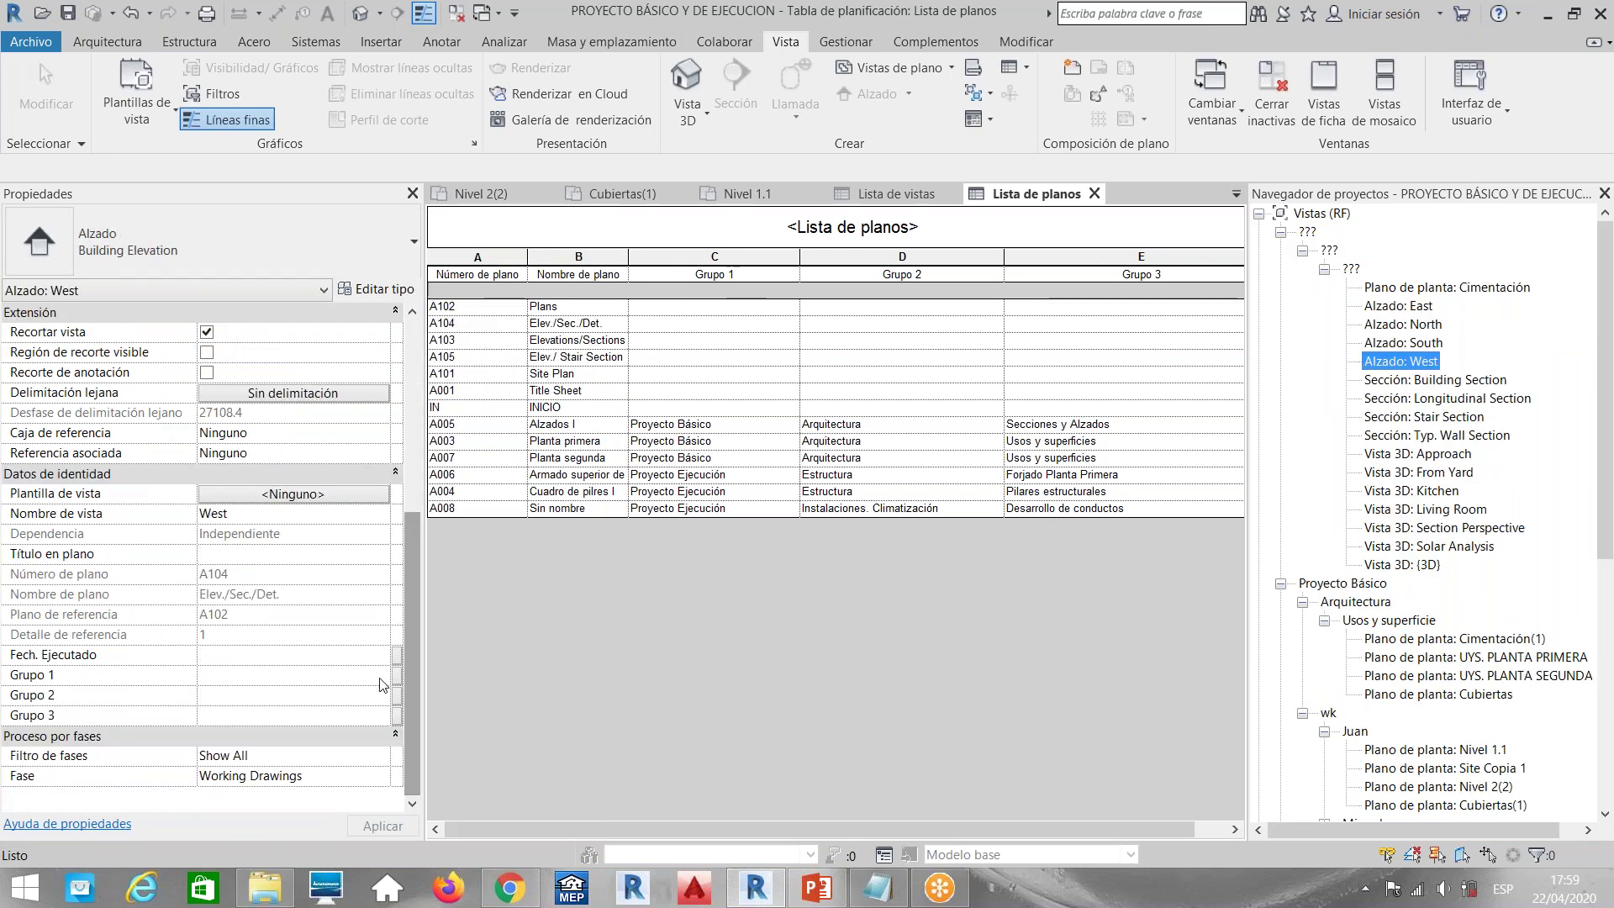
click(380, 678)
click(380, 677)
click(362, 694)
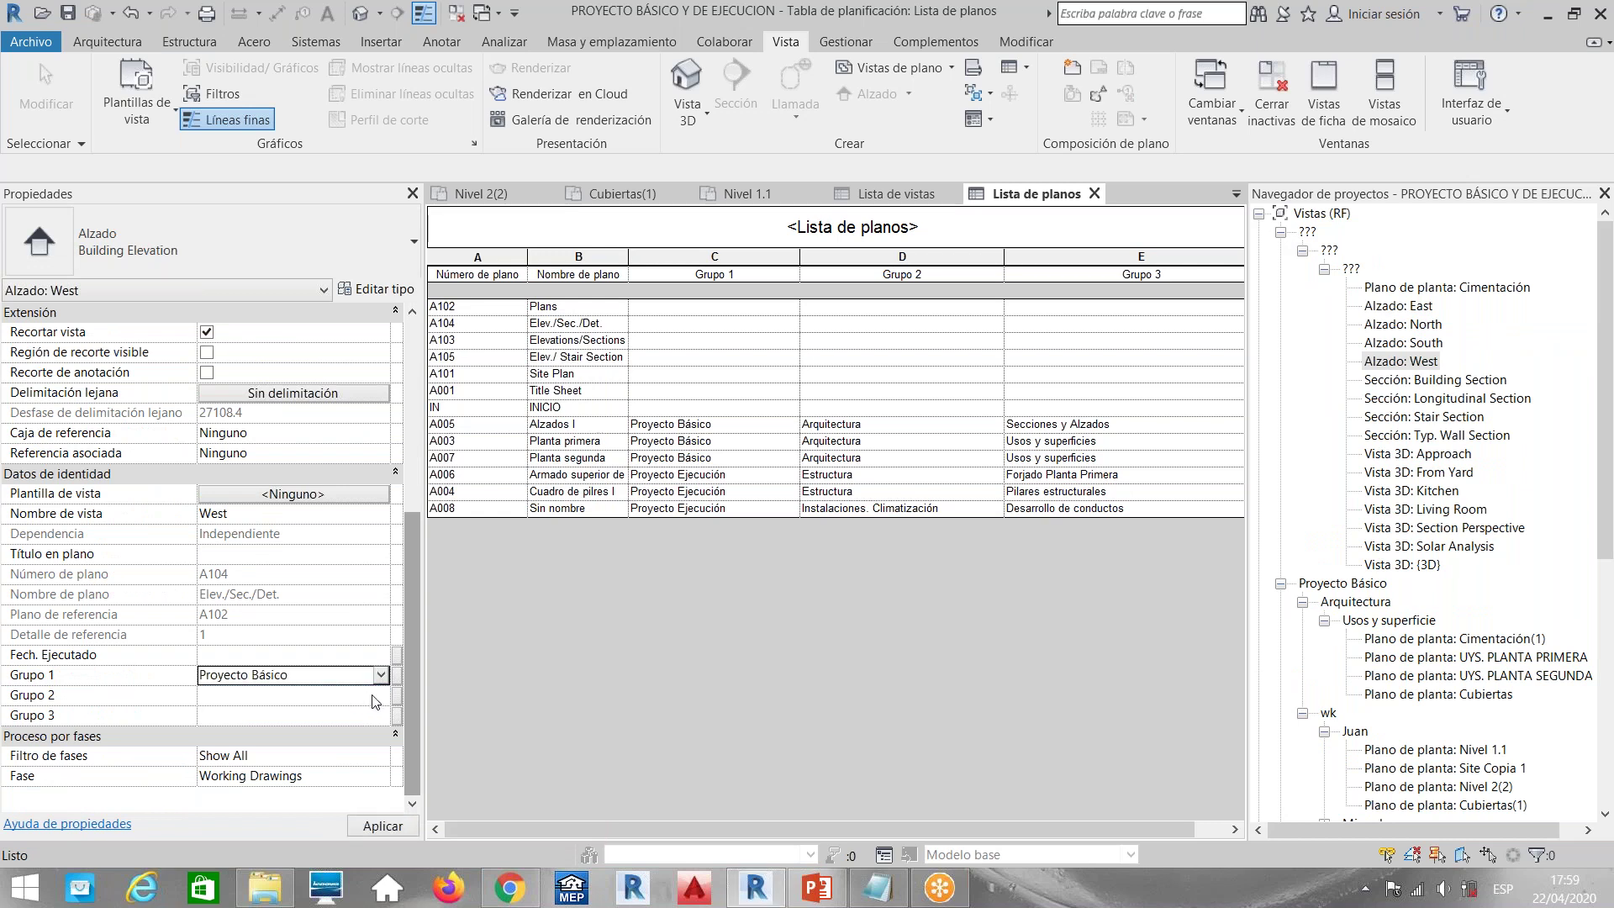
click(380, 695)
click(380, 695)
click(343, 713)
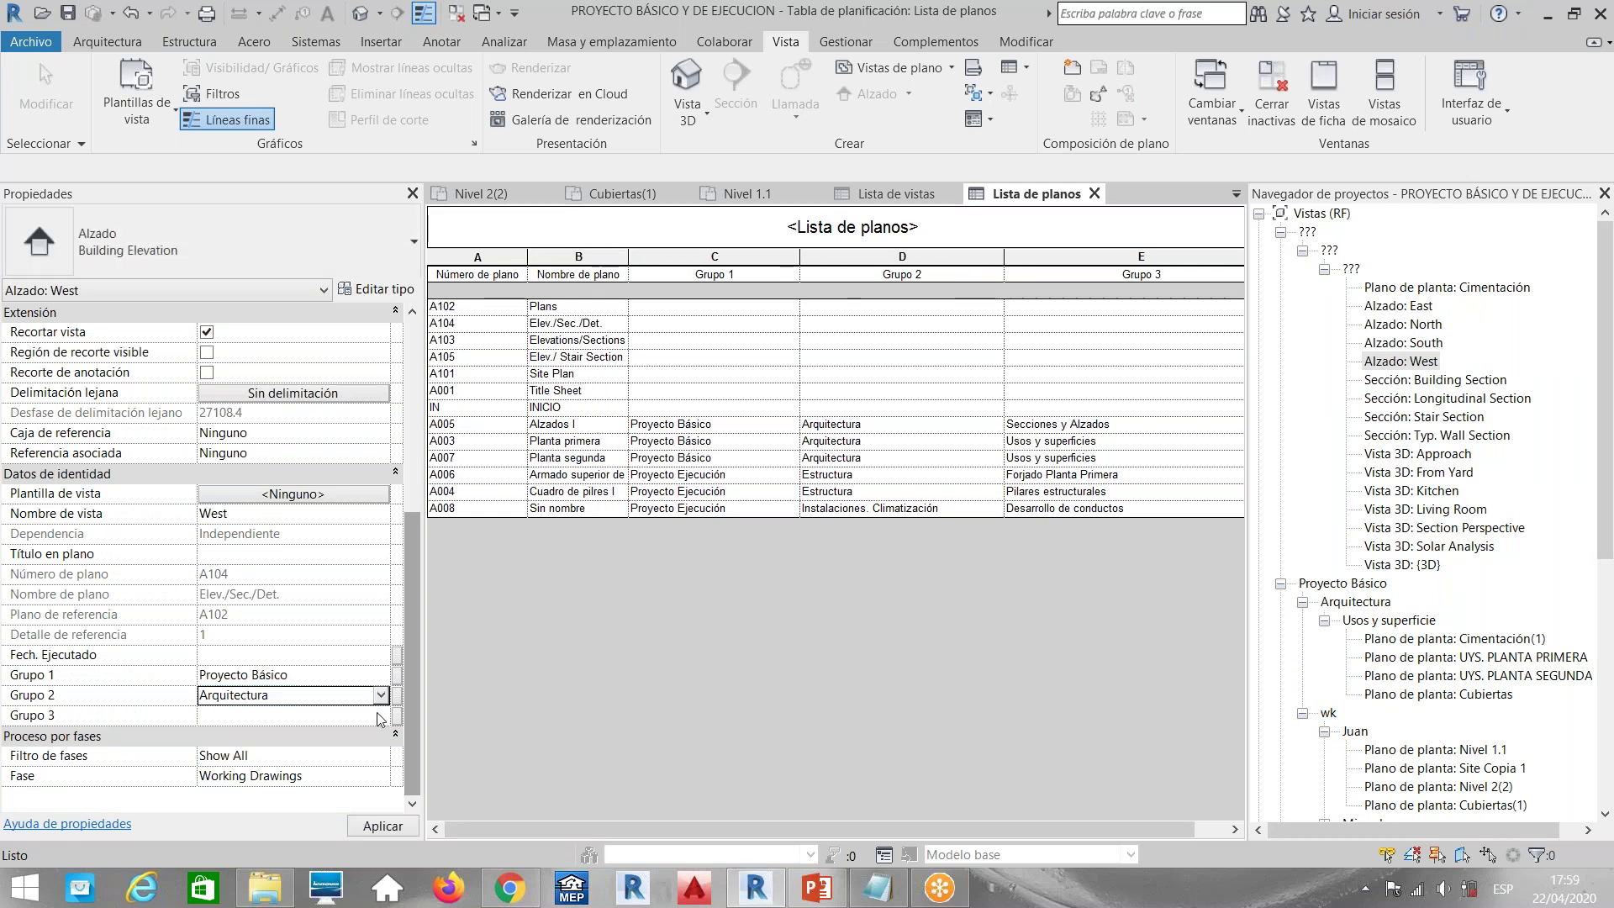
click(381, 717)
click(381, 717)
click(337, 780)
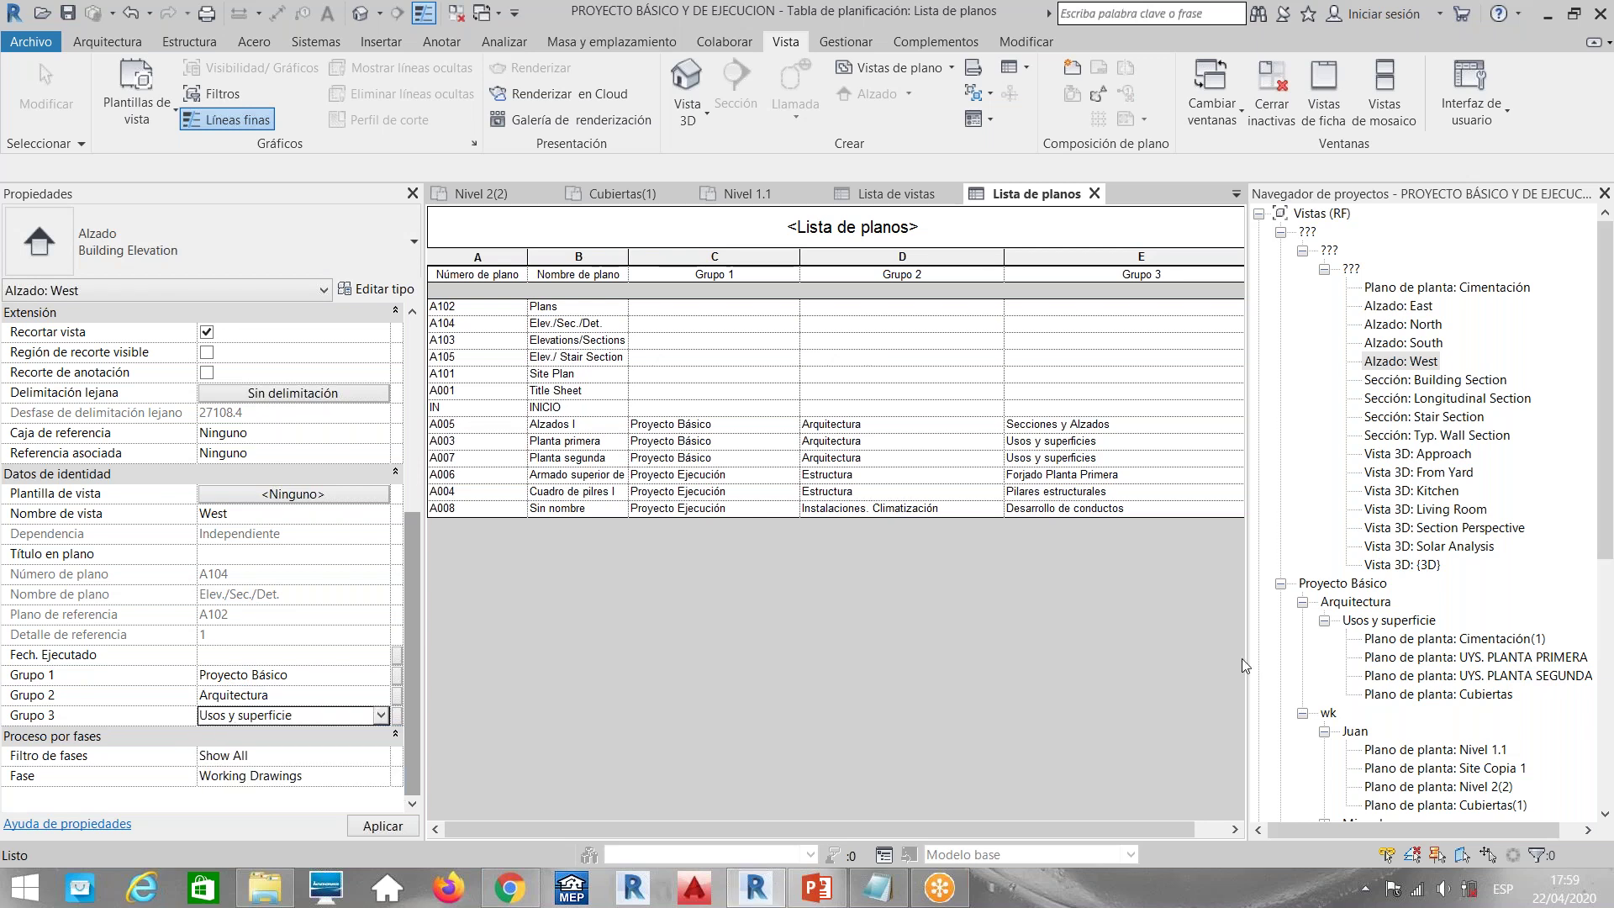
click(1447, 677)
click(1413, 695)
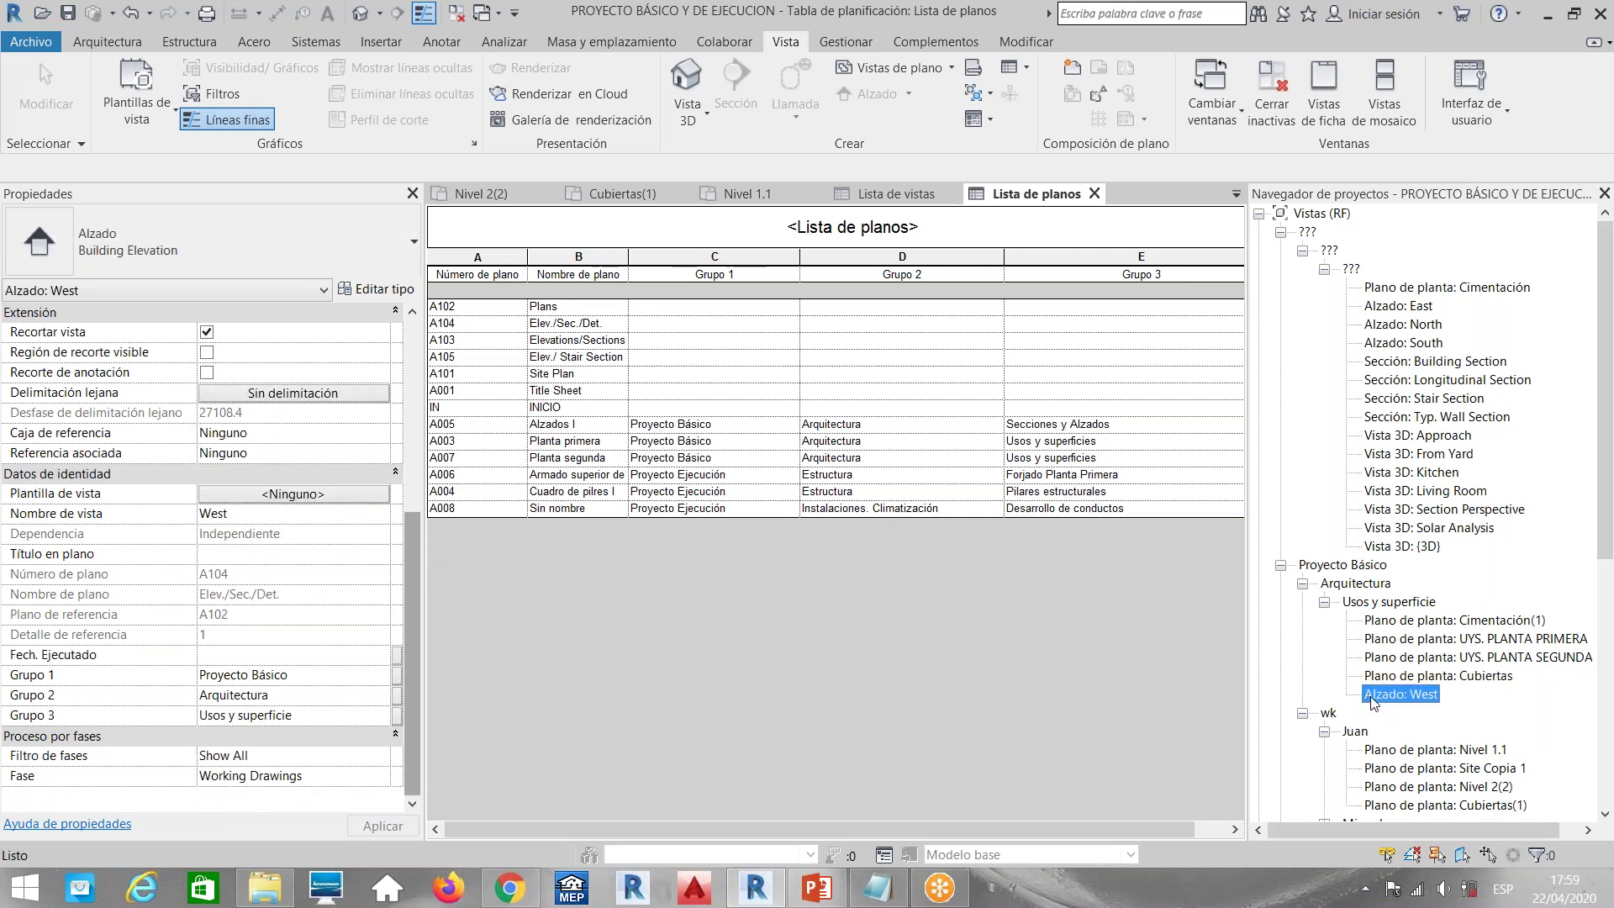
Check the West elevation's type properties and compare its view template and Grupo parameters with those of Cimentación(1)
click(1416, 694)
click(376, 290)
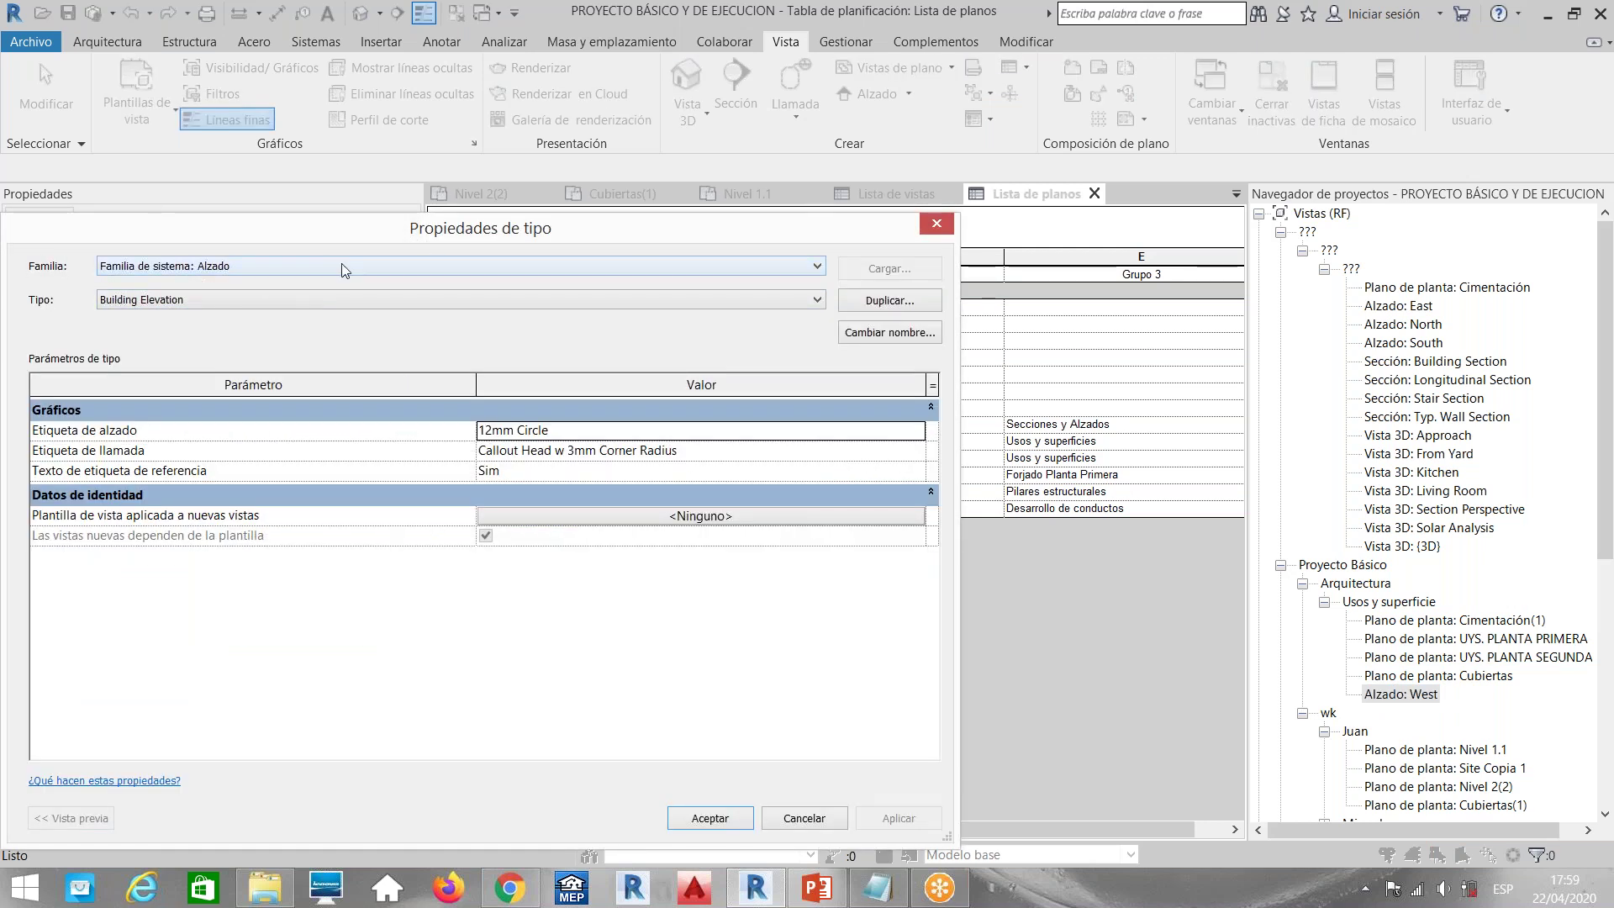
key(Escape)
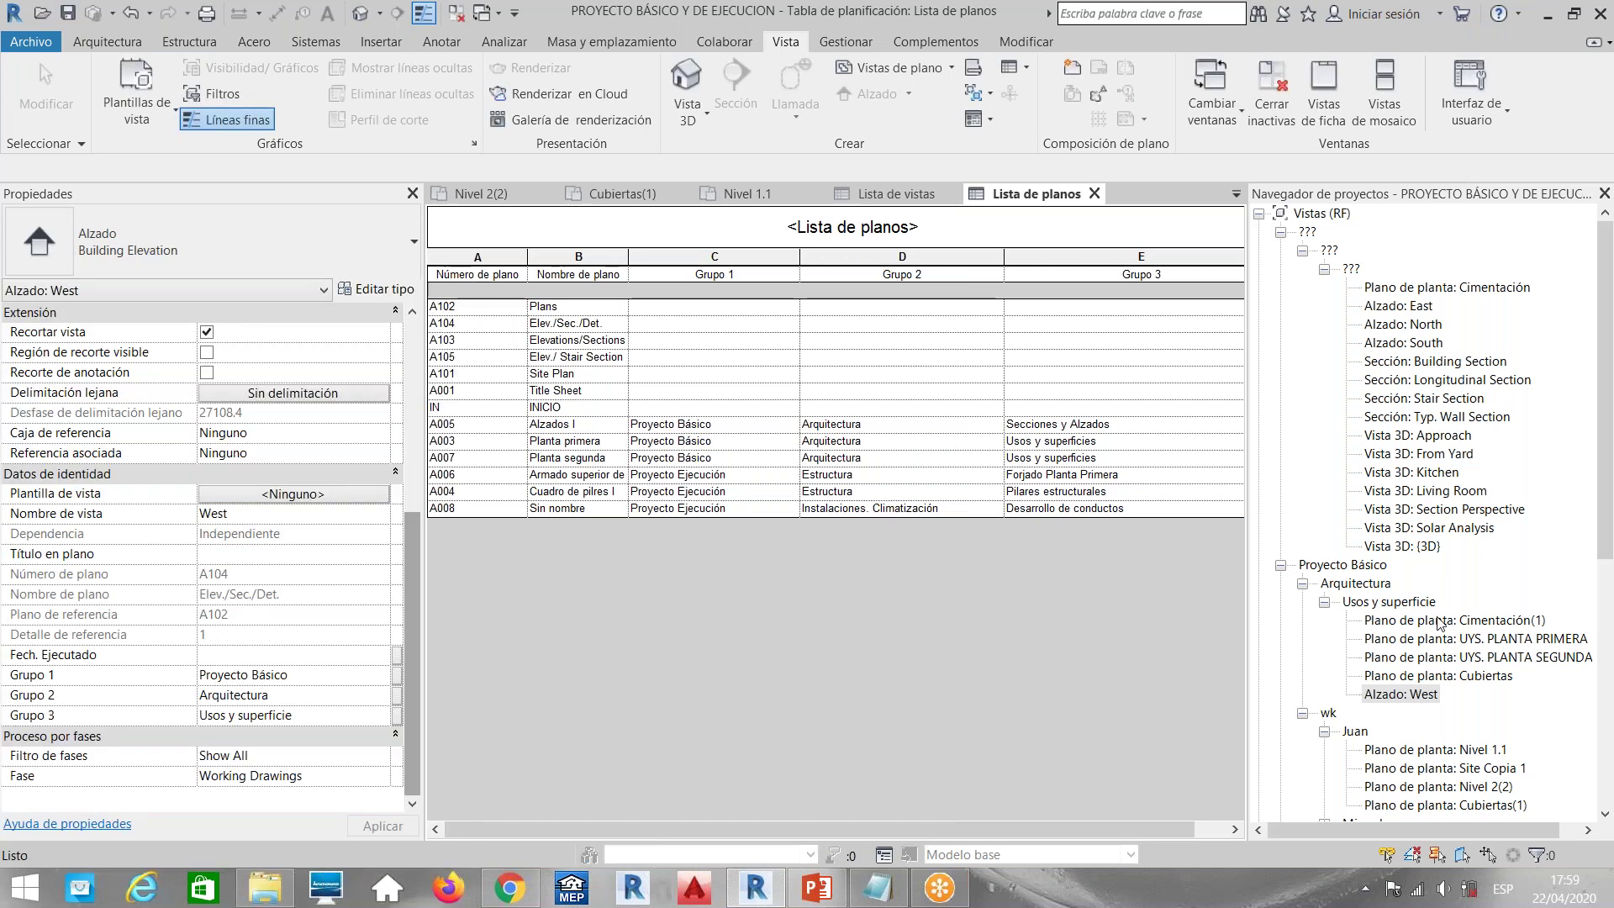
click(1440, 622)
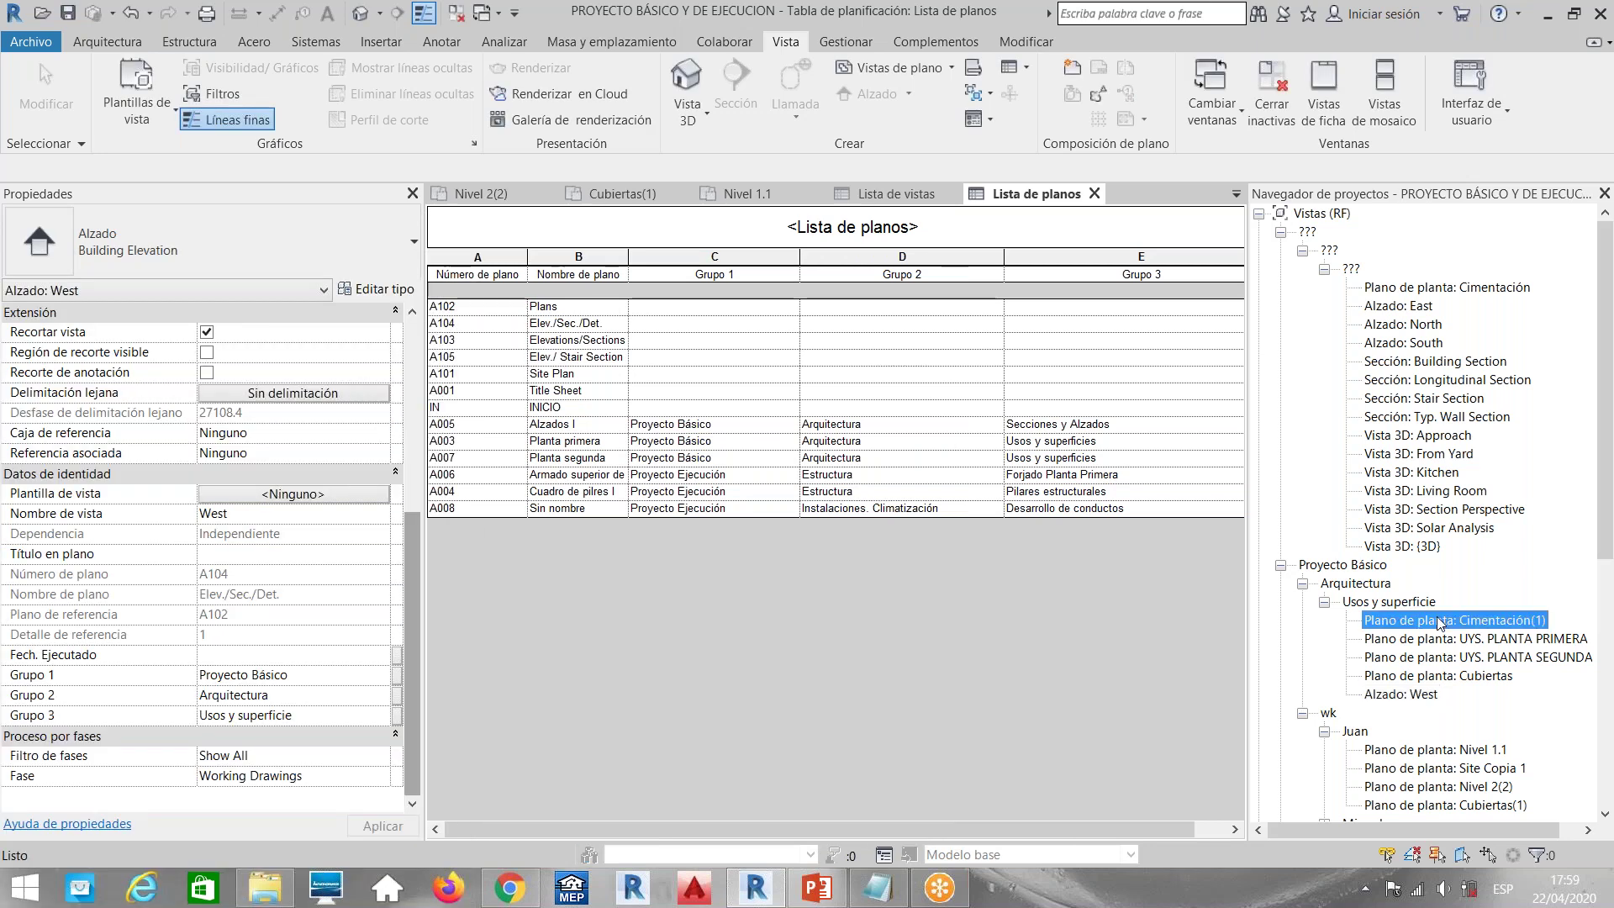
click(1413, 695)
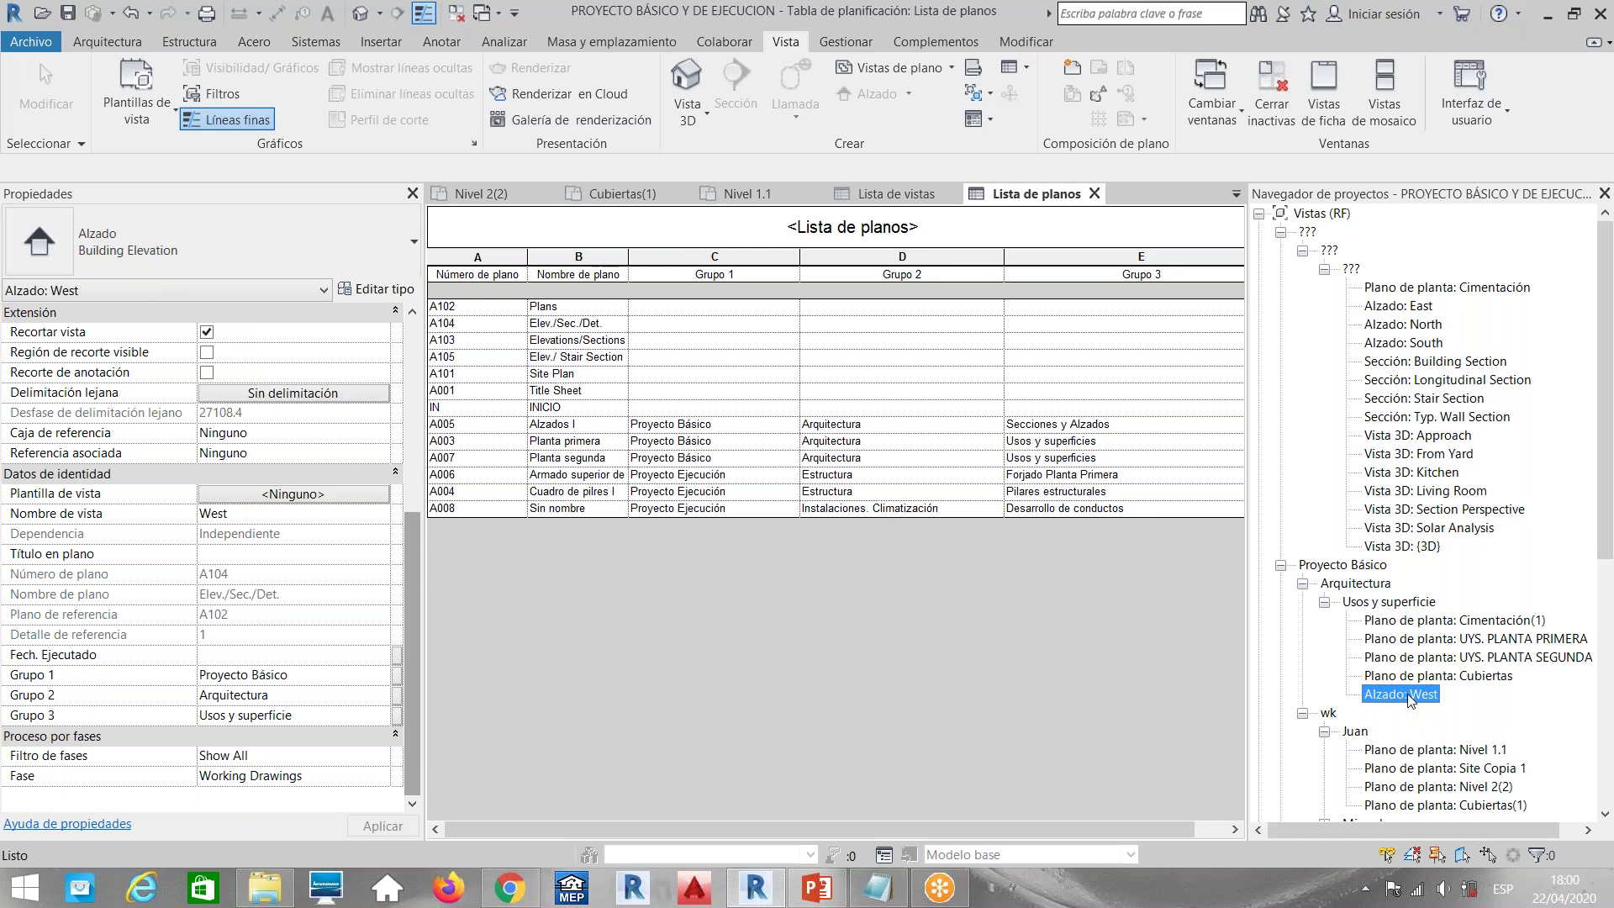
click(1414, 624)
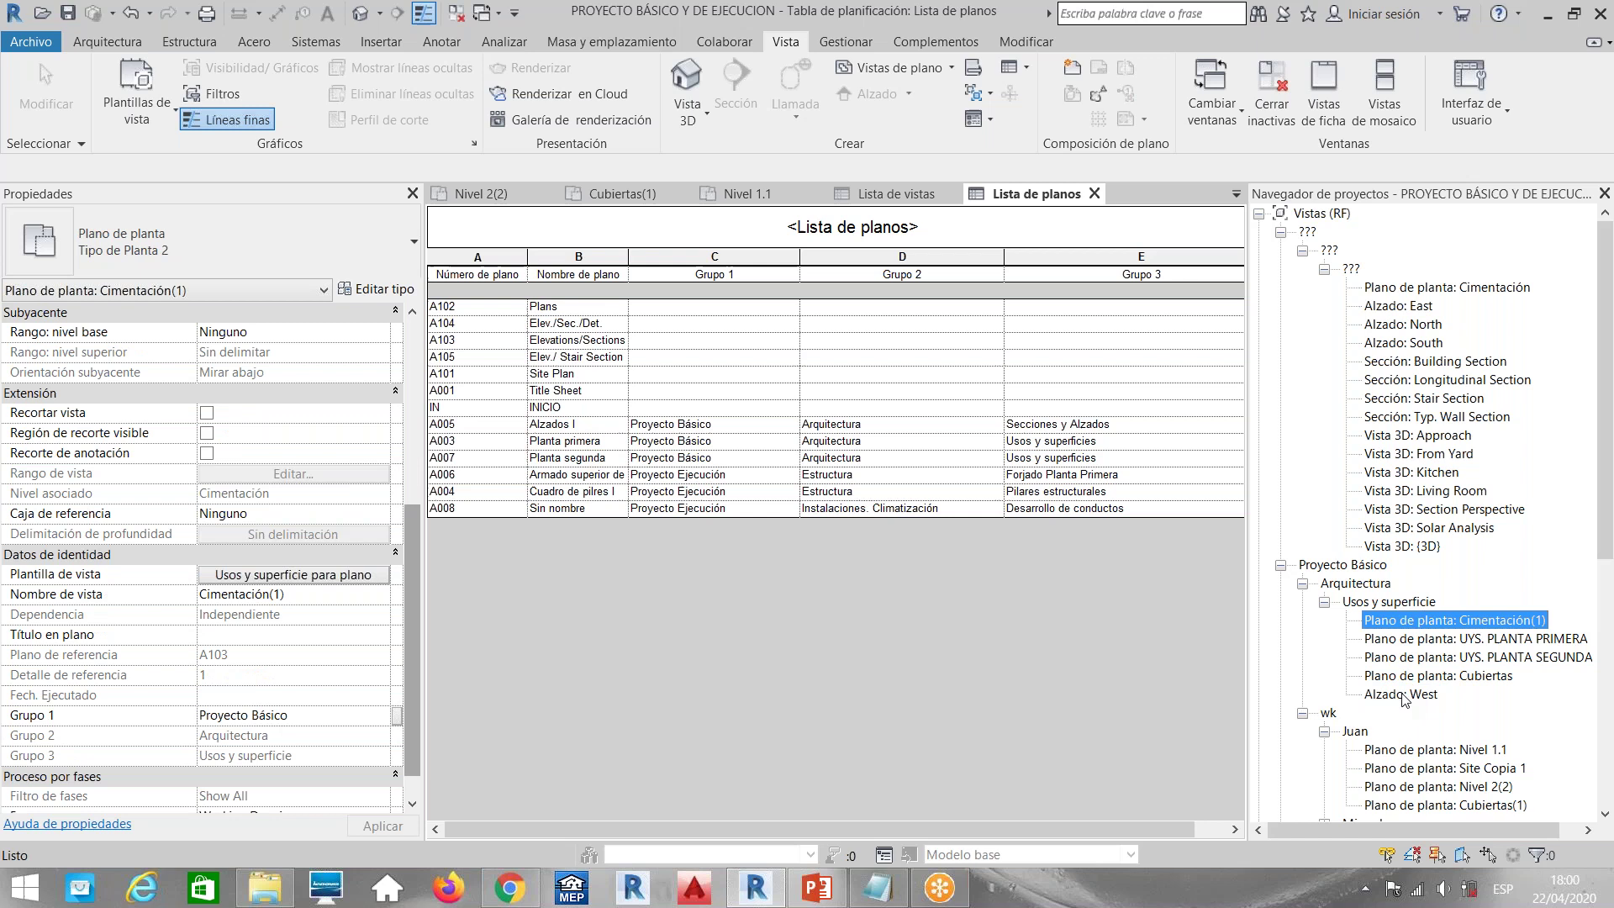
click(1404, 696)
Assign the {3D} view Grupo 1 Proyecto Básico, Grupo 2 Arquitectura and Grupo 3 Usos y superficie
click(1411, 547)
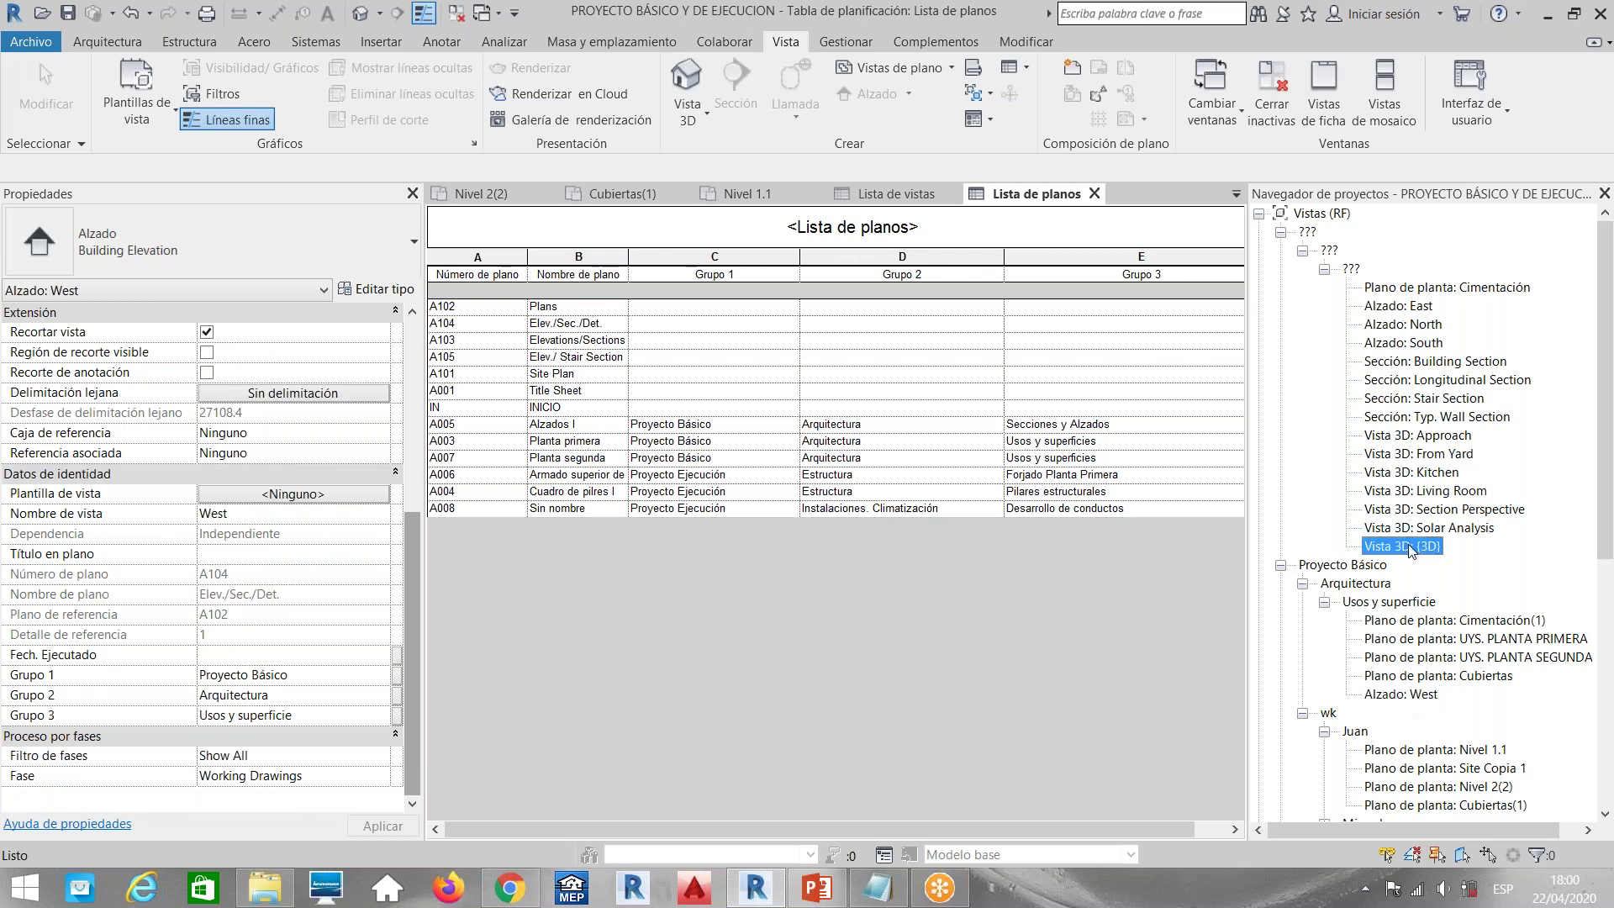
click(252, 694)
click(337, 695)
click(341, 717)
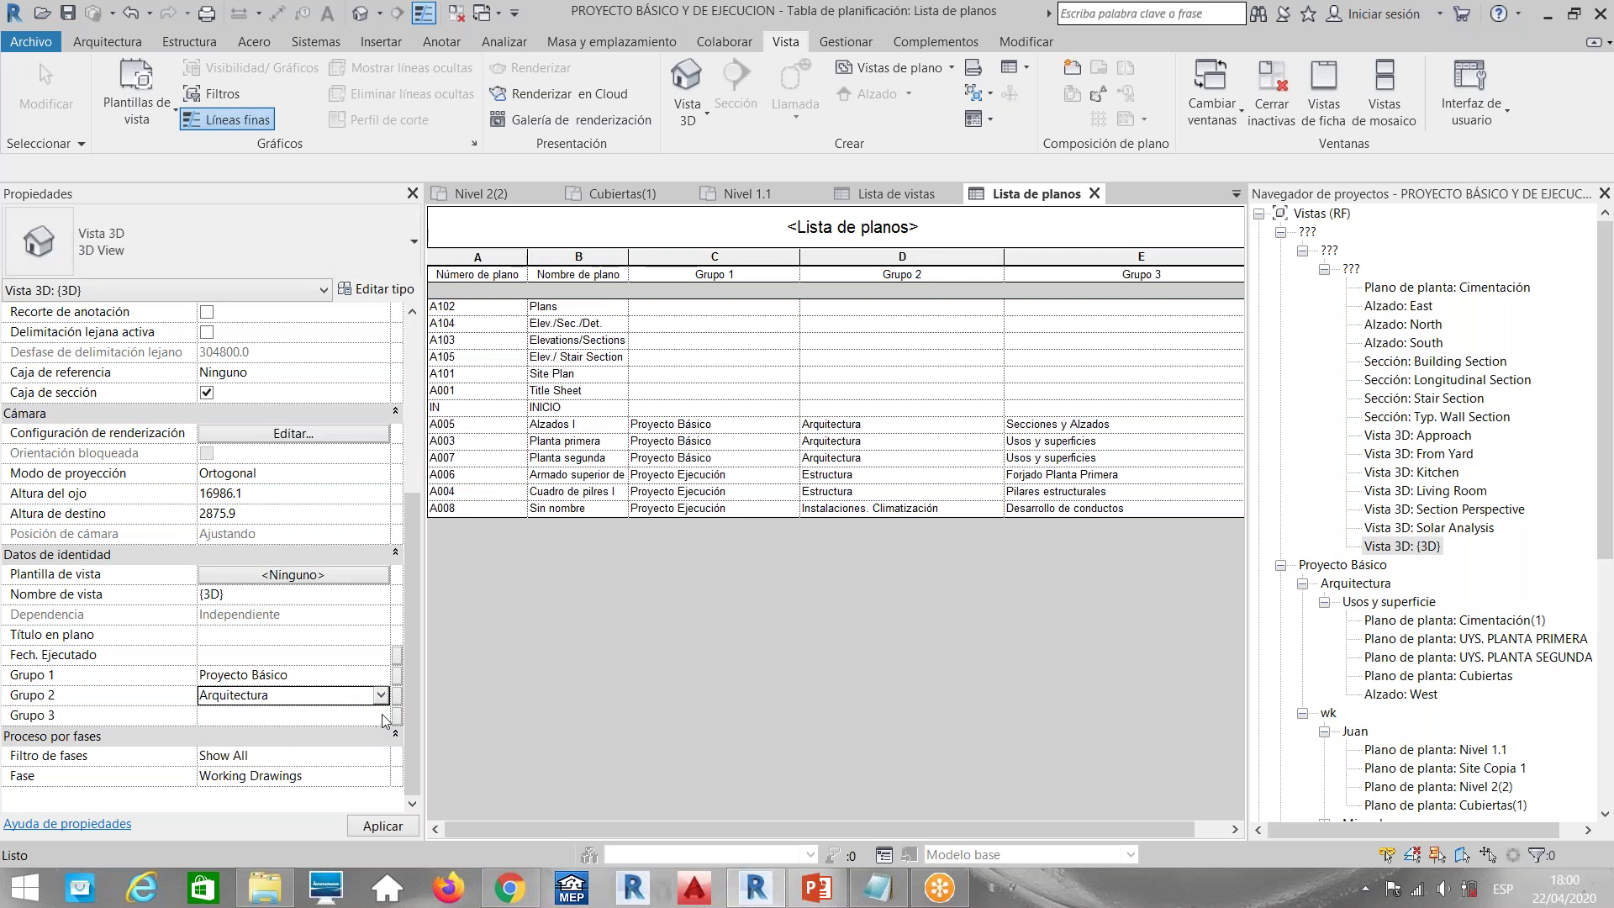
click(341, 714)
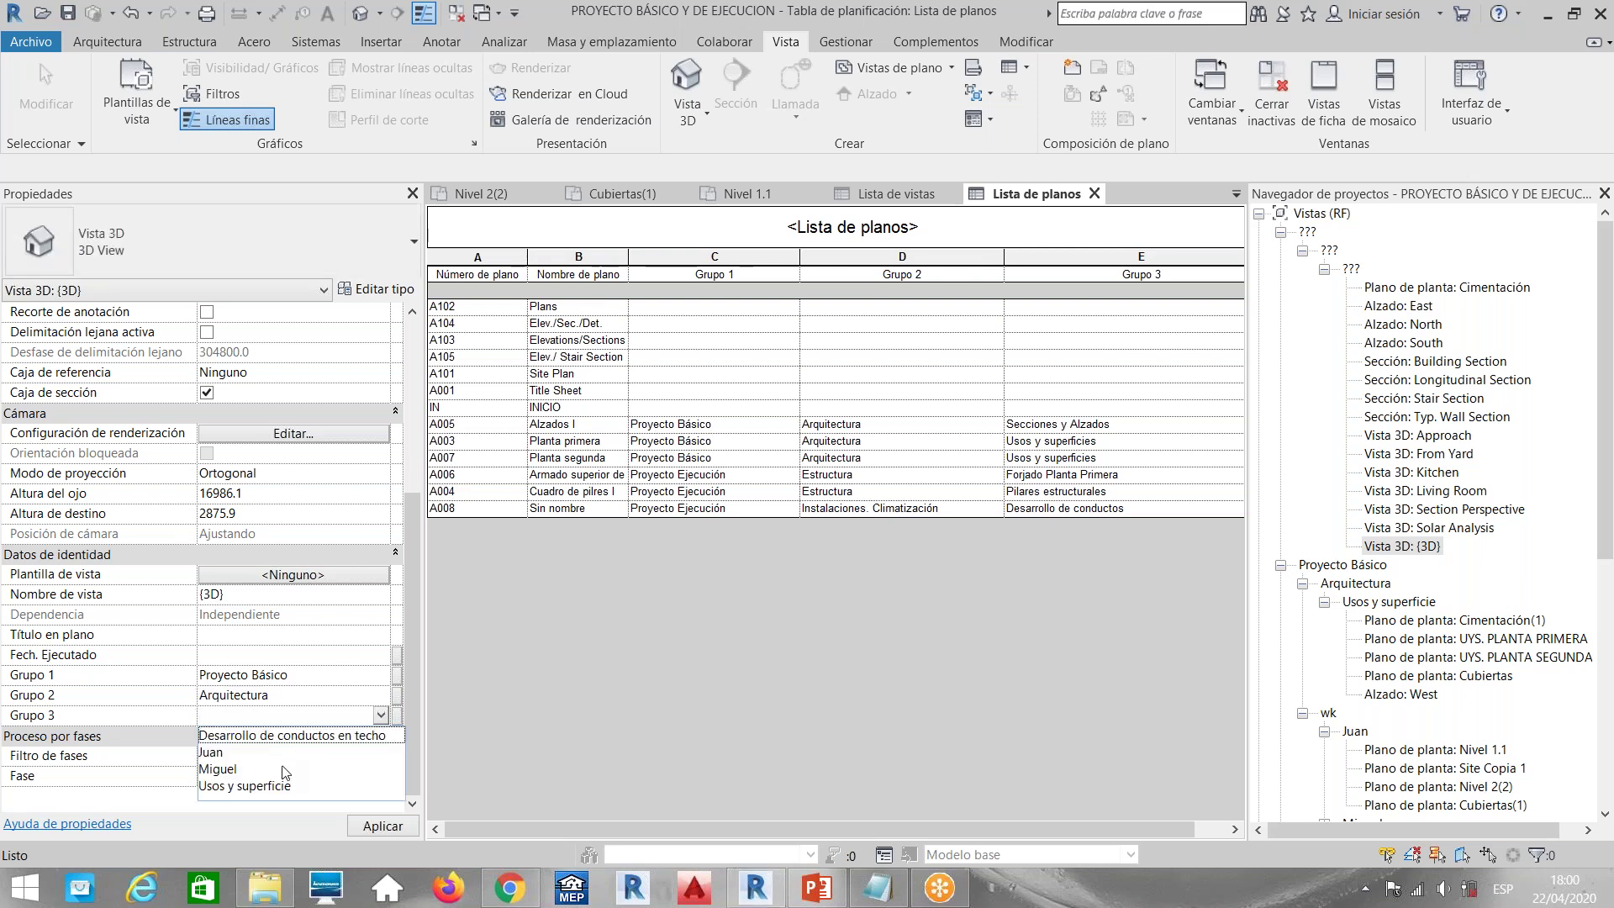
click(254, 787)
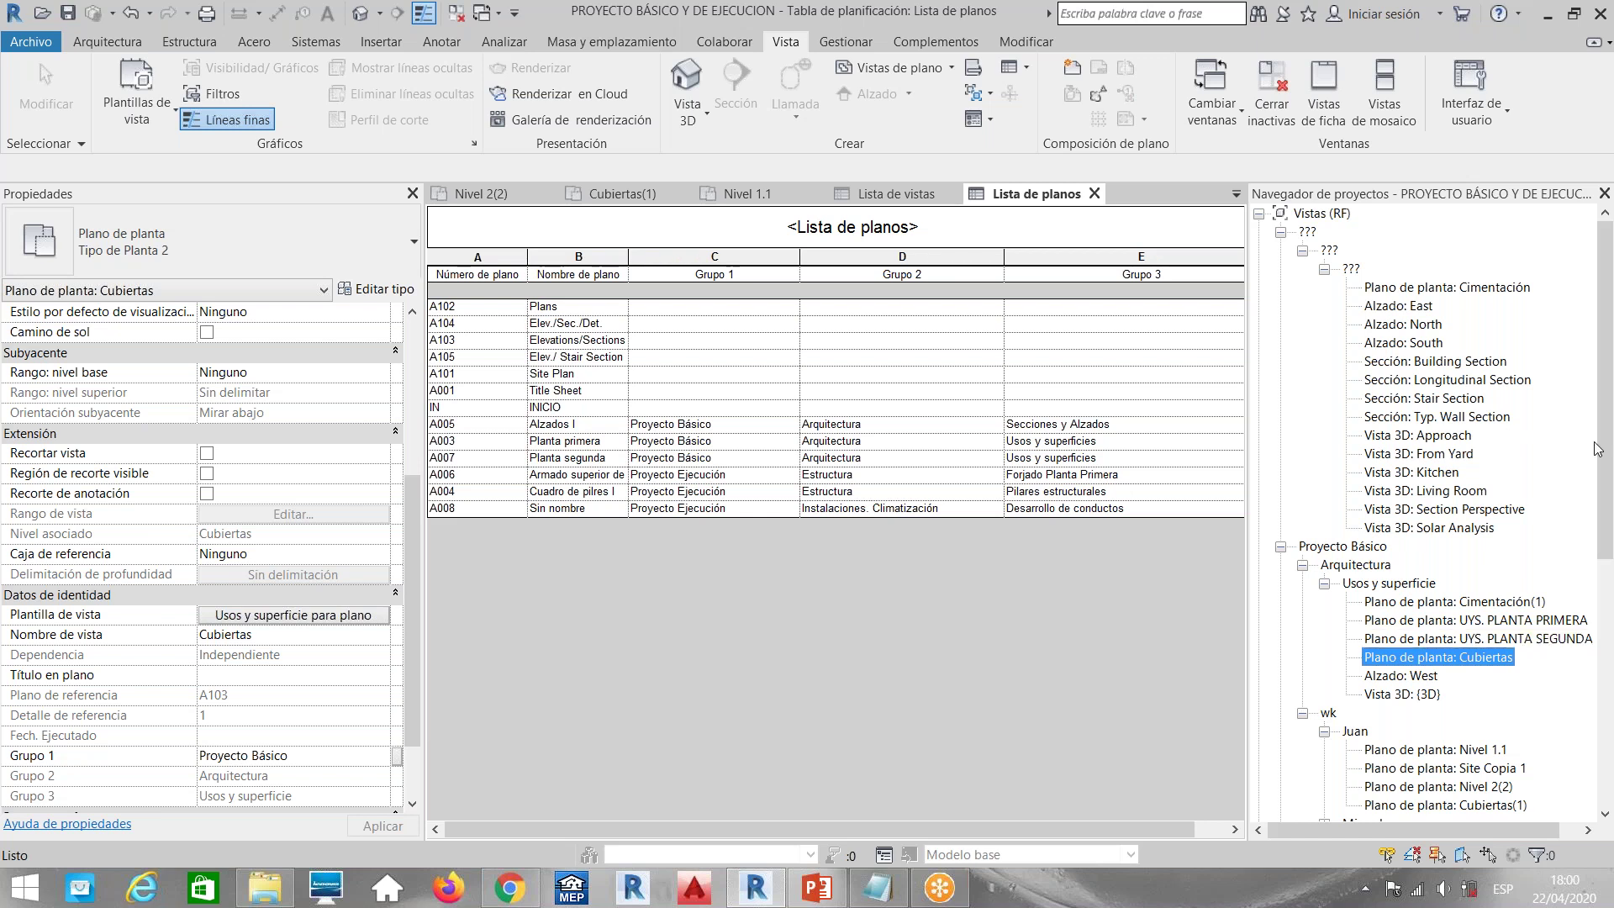
Open the Cimentación(1) floor plan under Usos y superficie and activate temporary view properties in it
drag(1608, 458, 1607, 668)
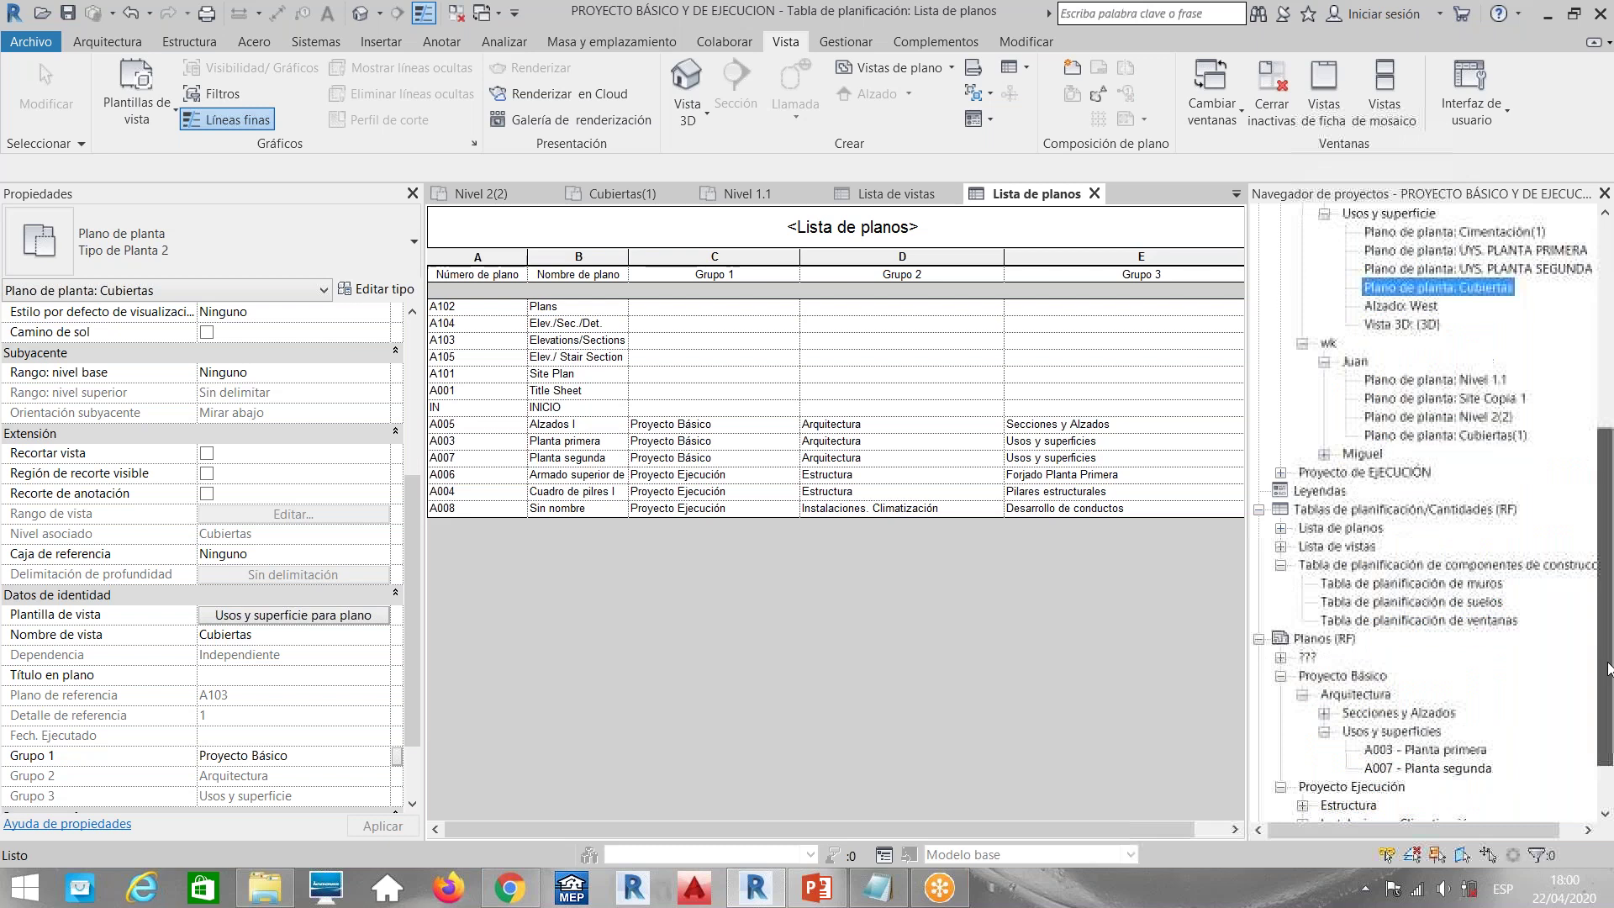
scroll(1551, 469, up, 4)
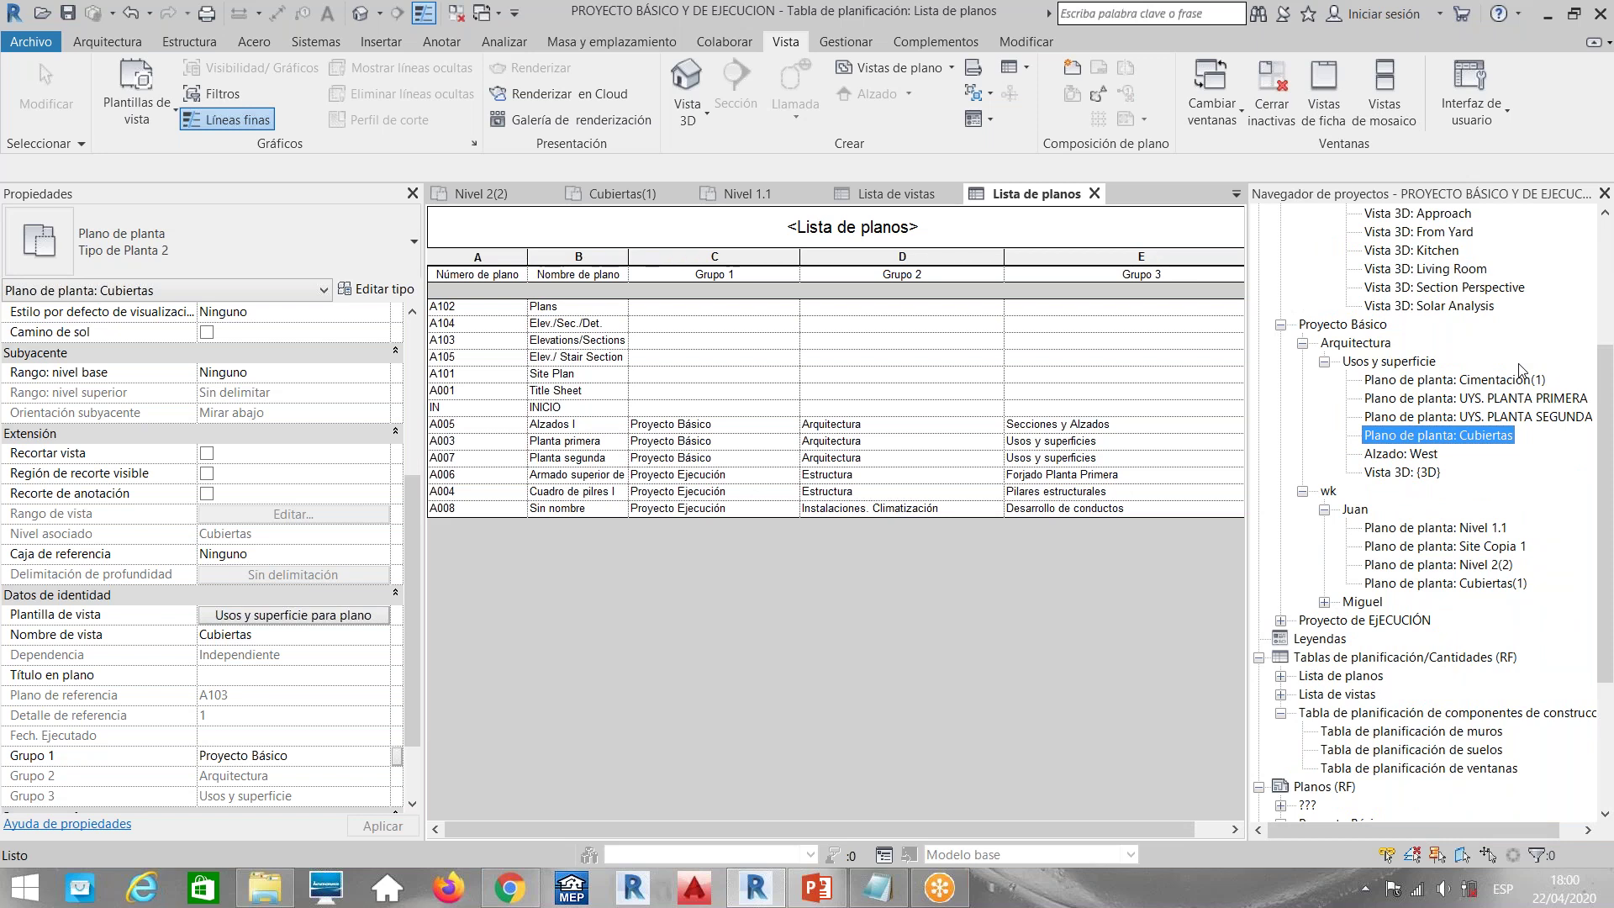
click(1485, 383)
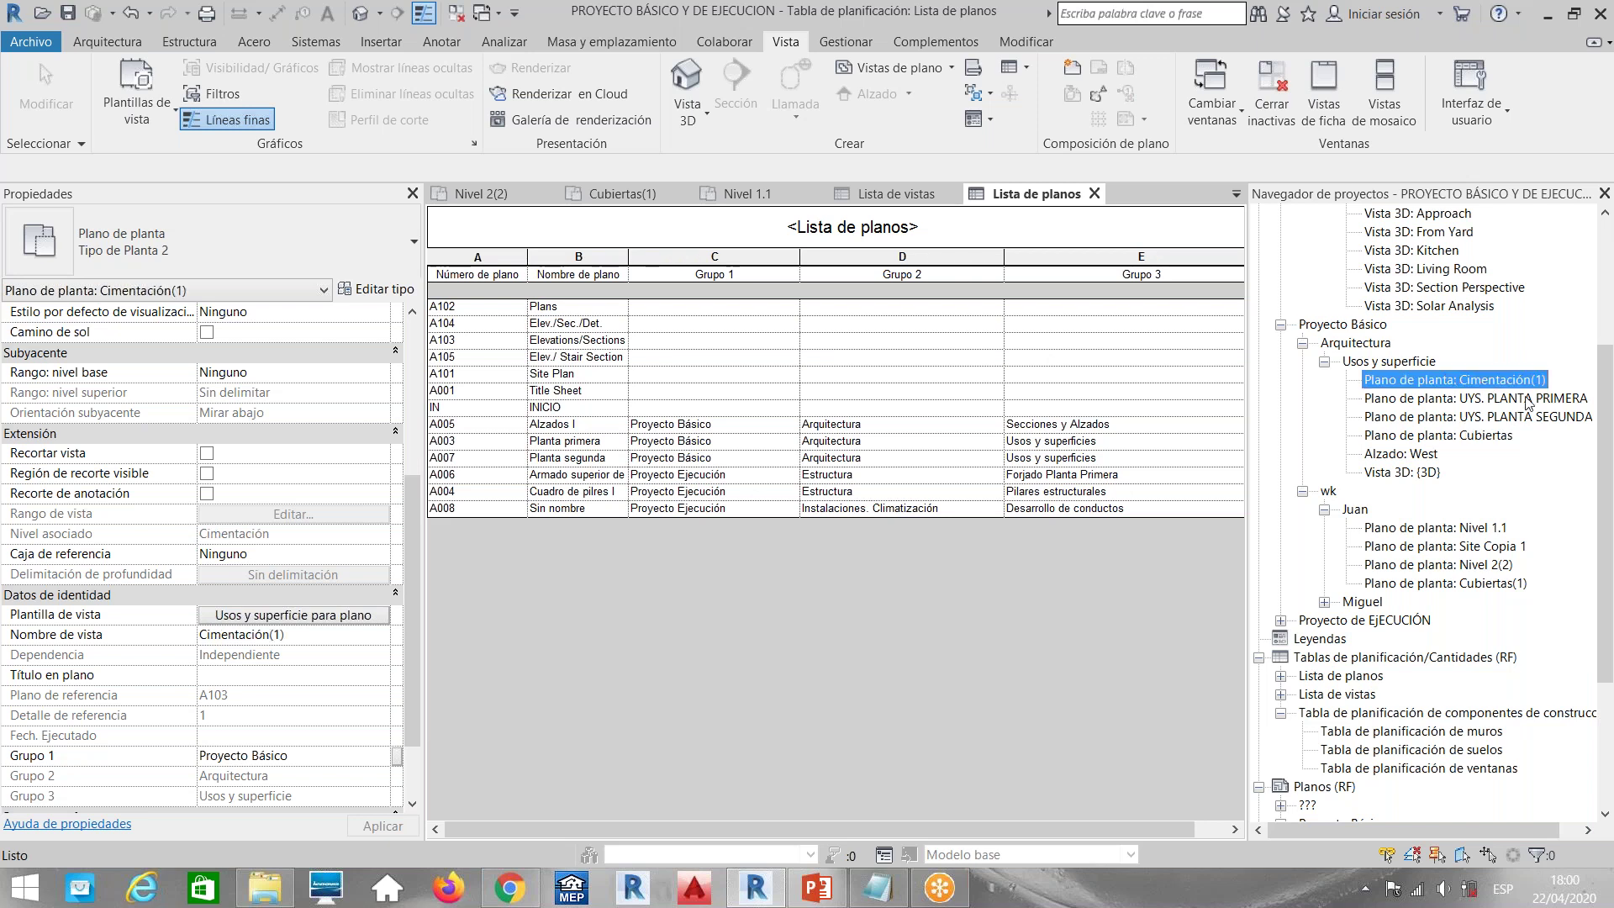
click(1402, 399)
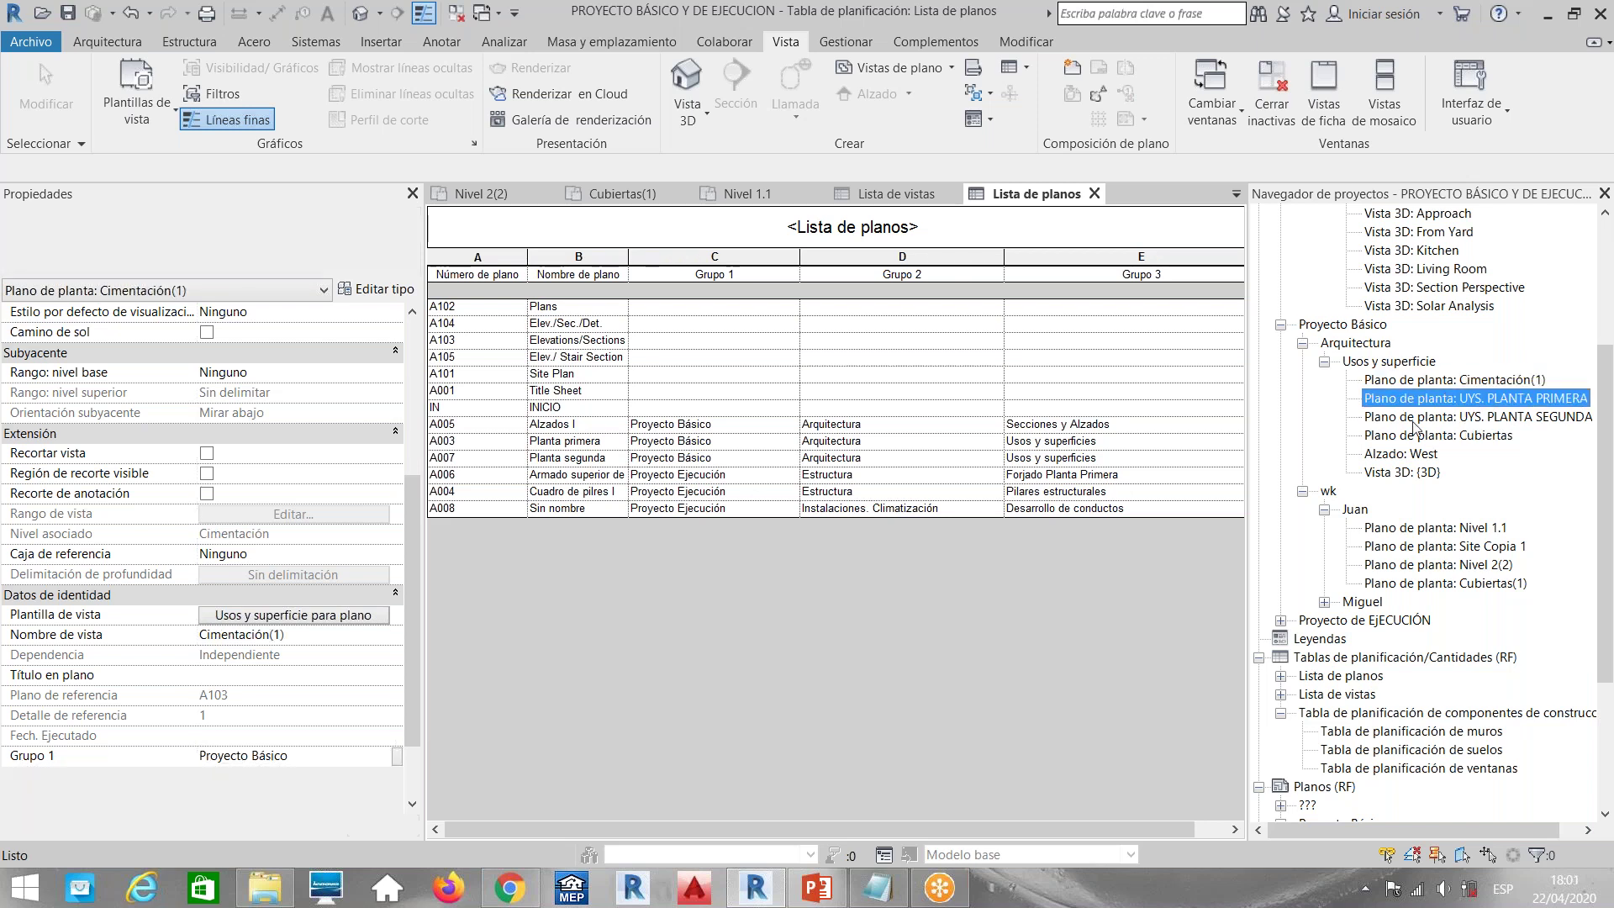
click(1402, 381)
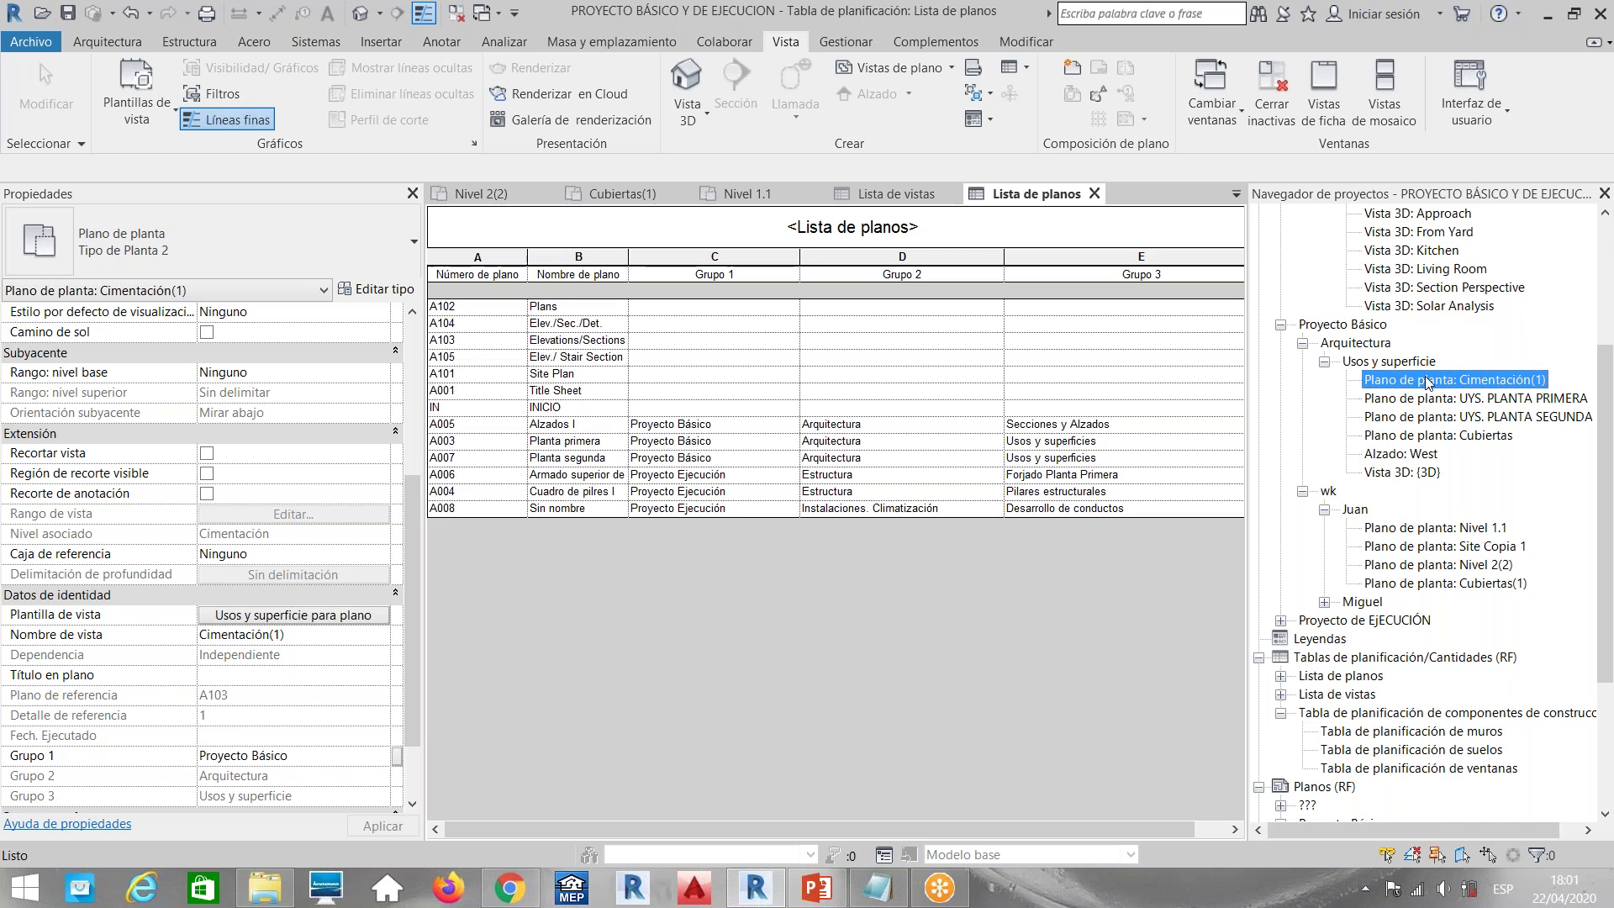
double_click(1370, 387)
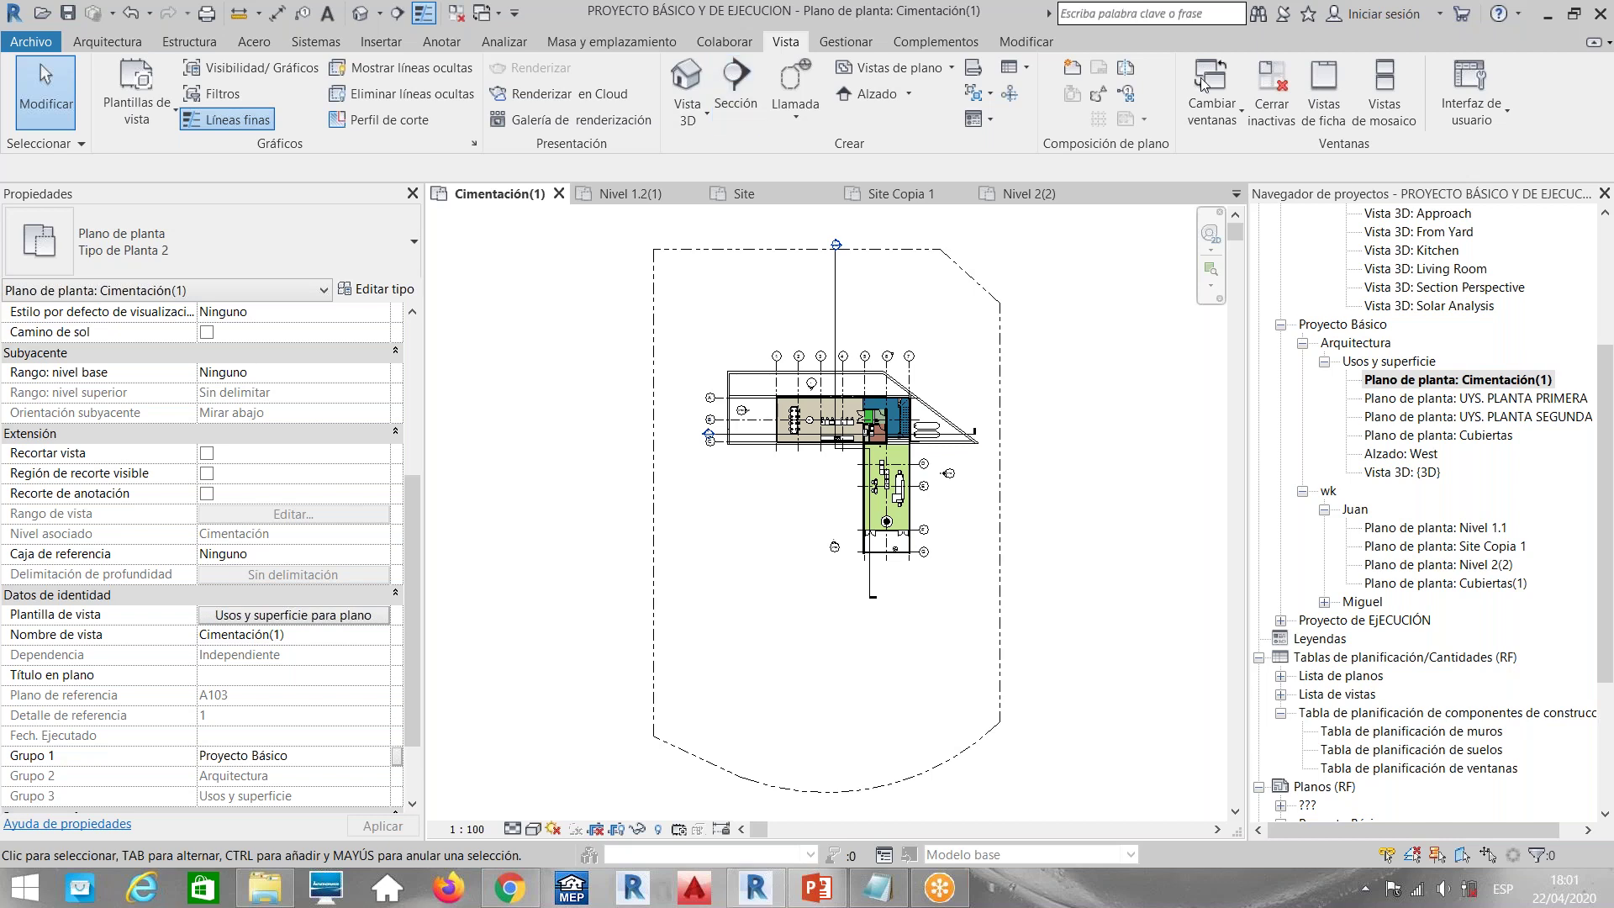
click(679, 830)
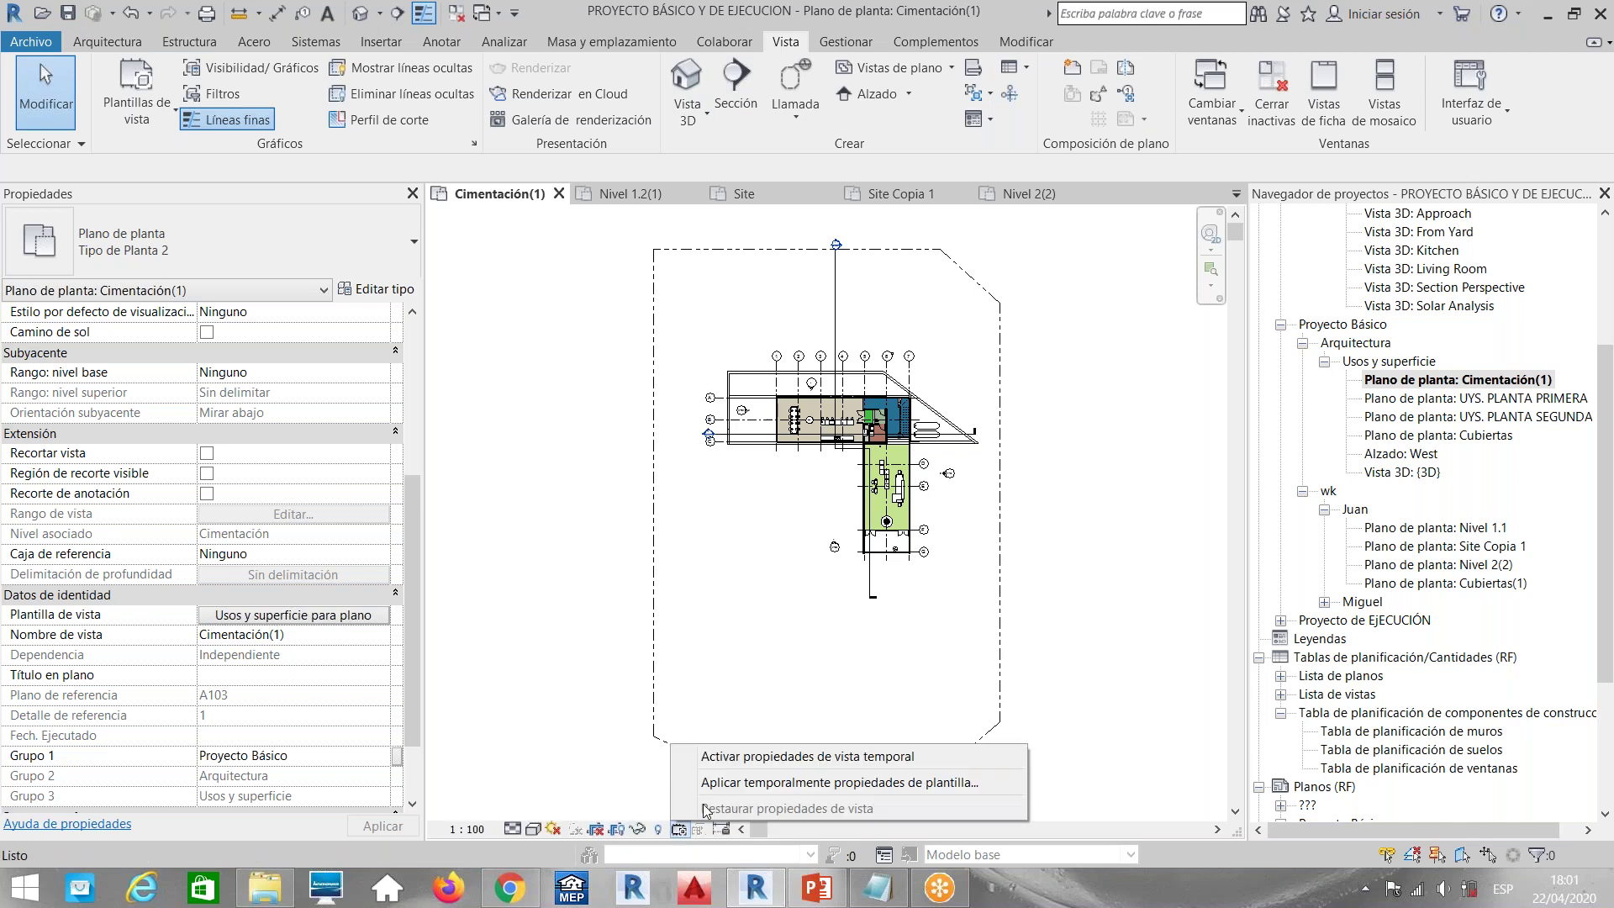
click(731, 759)
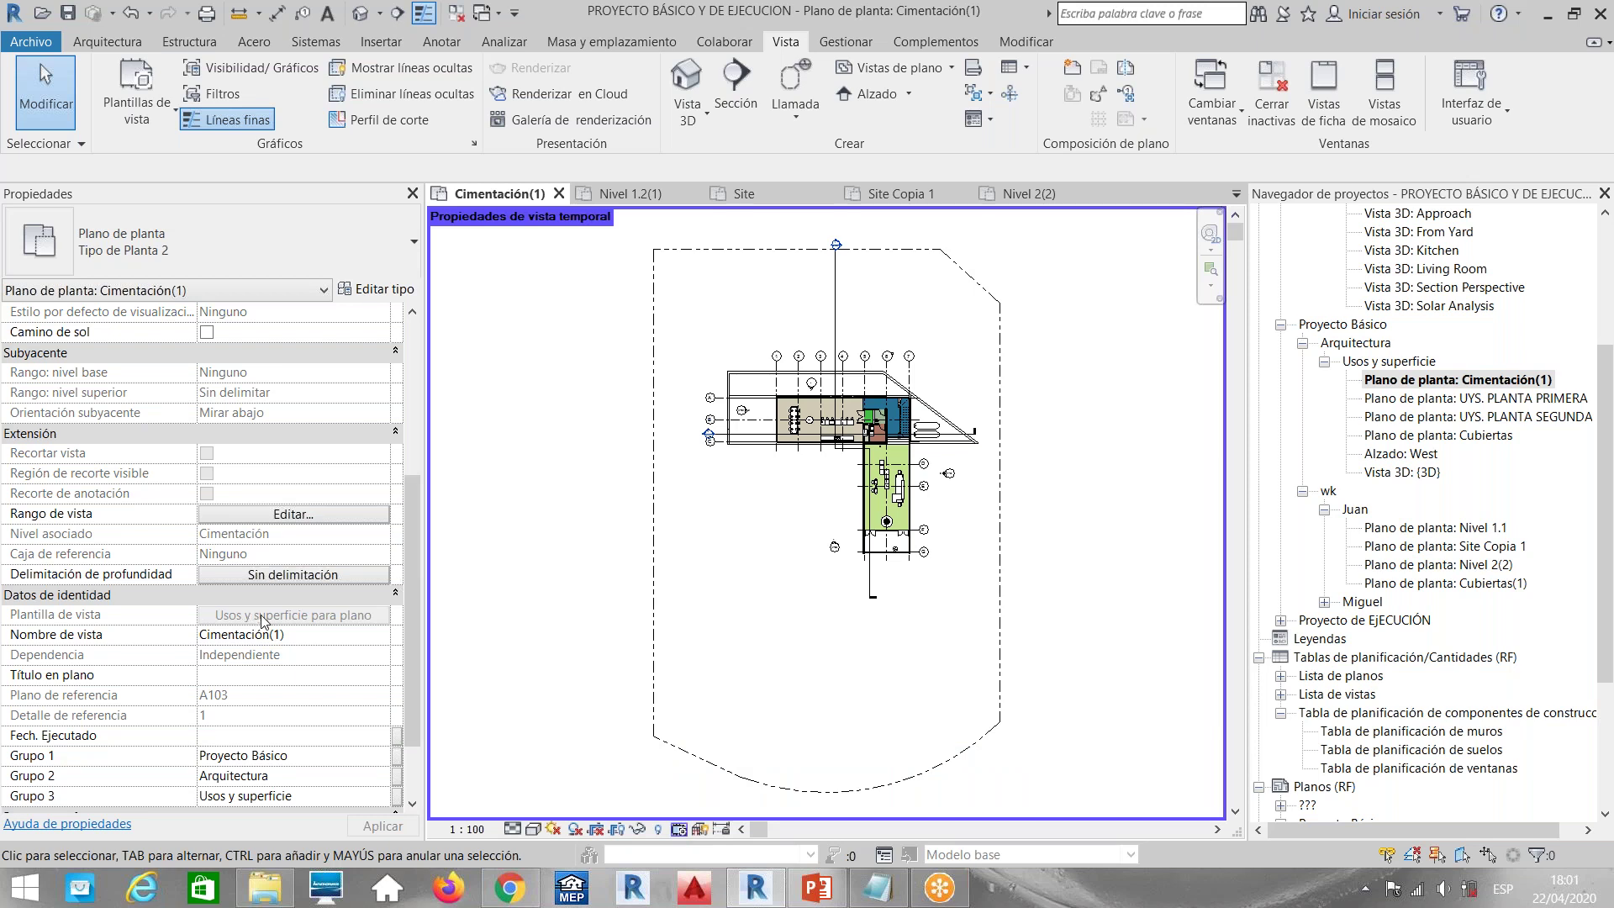
Review Cimentación(1)'s Grupo parameters and its model category visibility overrides, including Habitaciones
drag(416, 656, 412, 707)
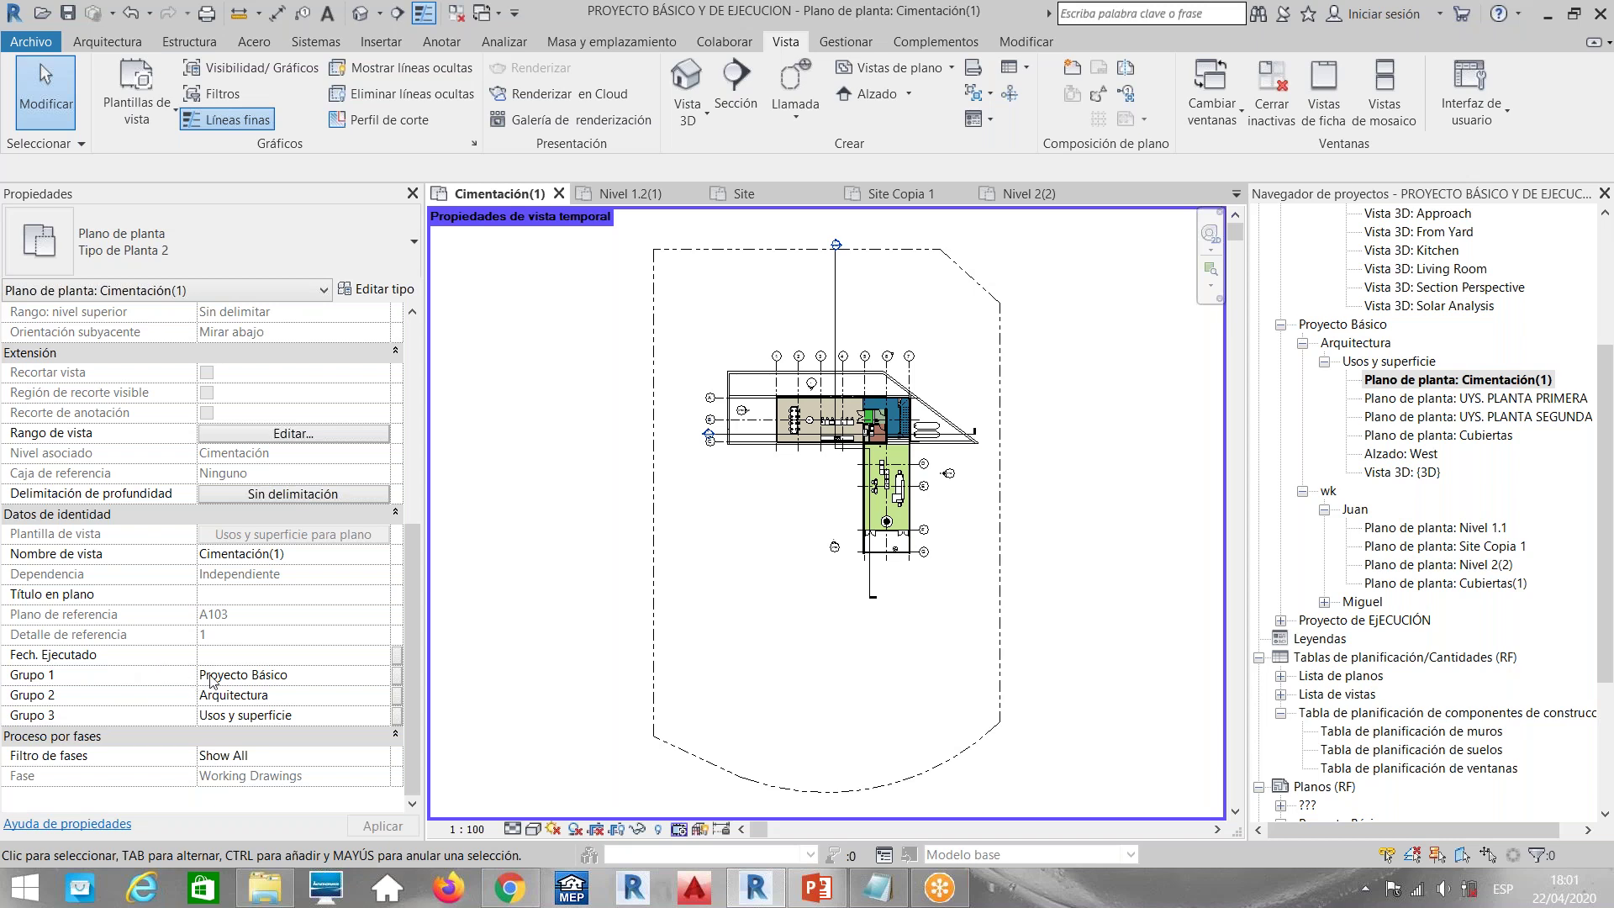
scroll(668, 491, up, 1)
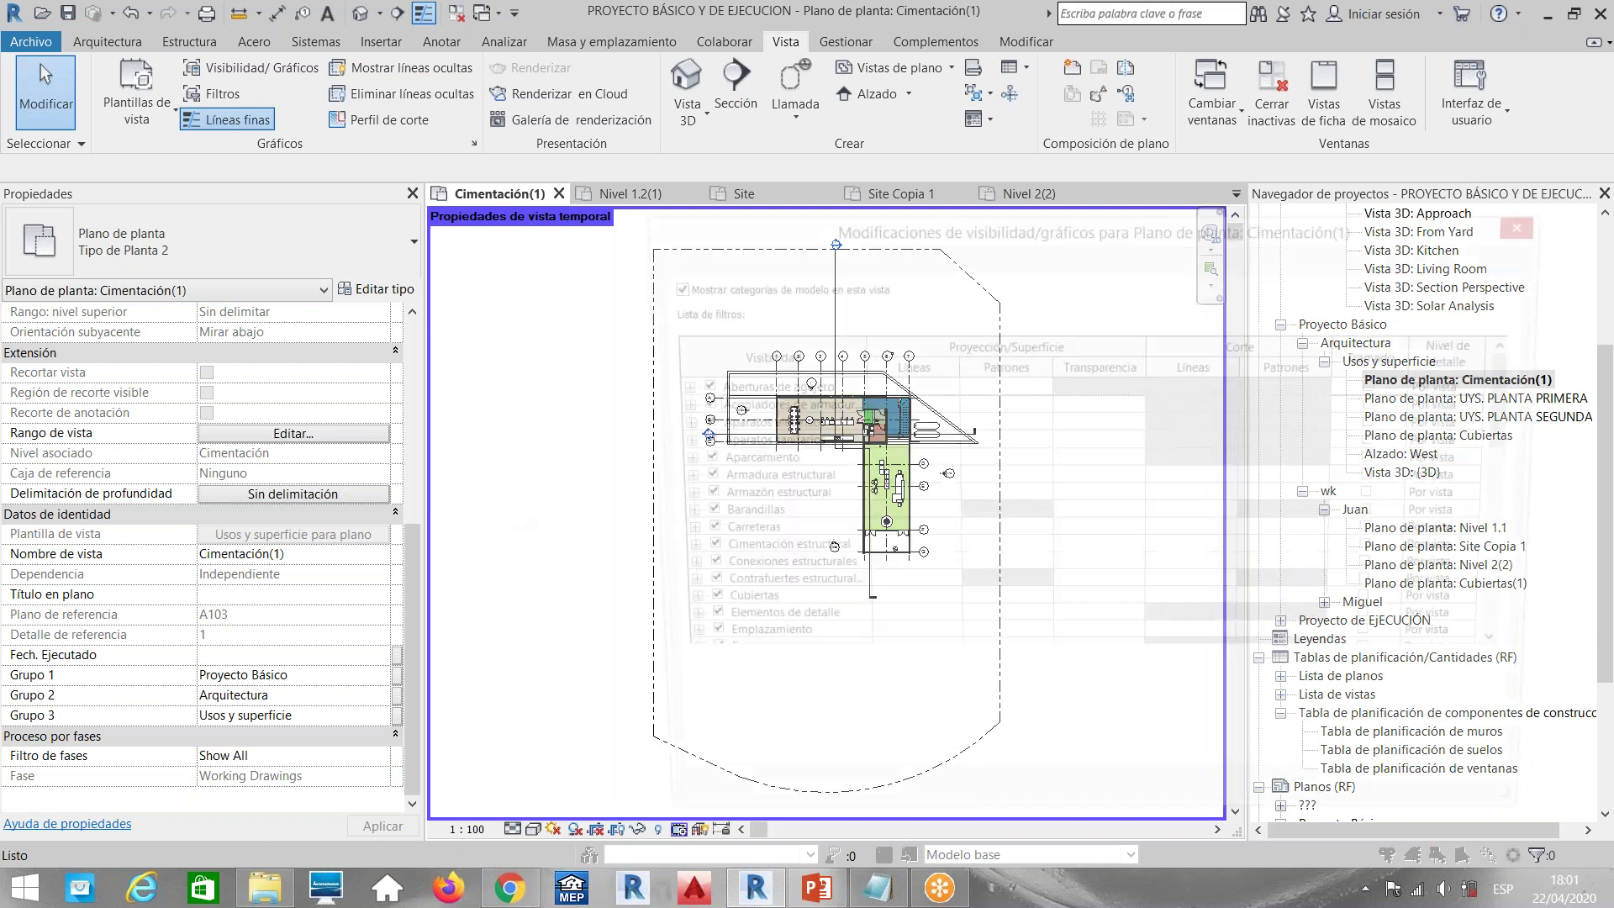
drag(767, 580, 770, 462)
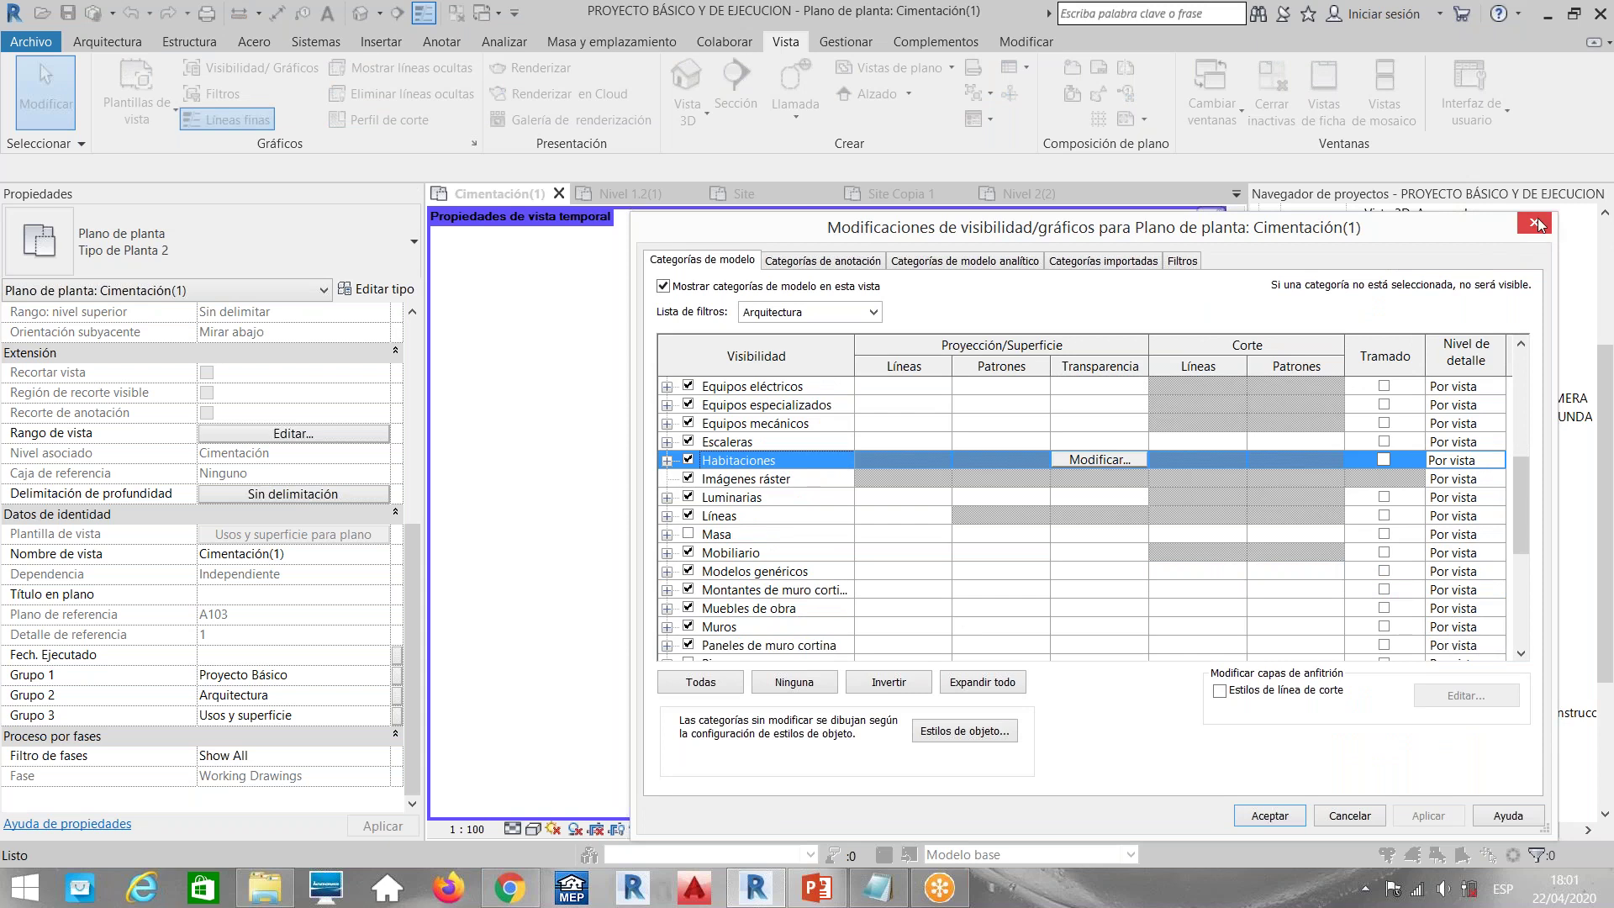
click(1537, 224)
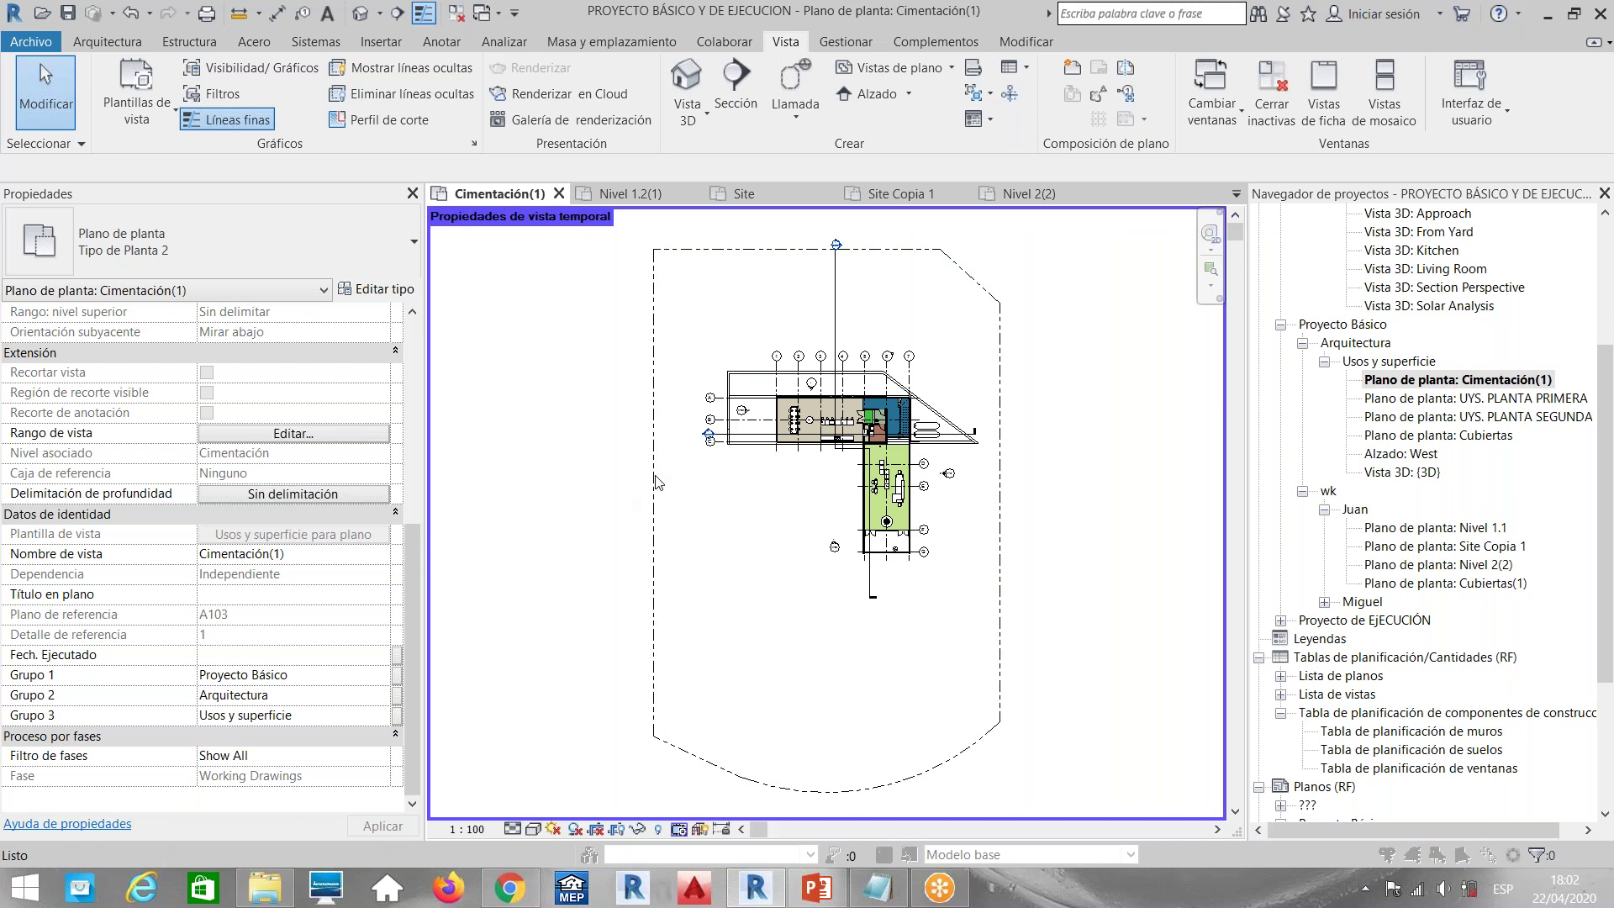
Review the annotation category visibility overrides of Cimentación(1), including Secciones
key(v)
key(v)
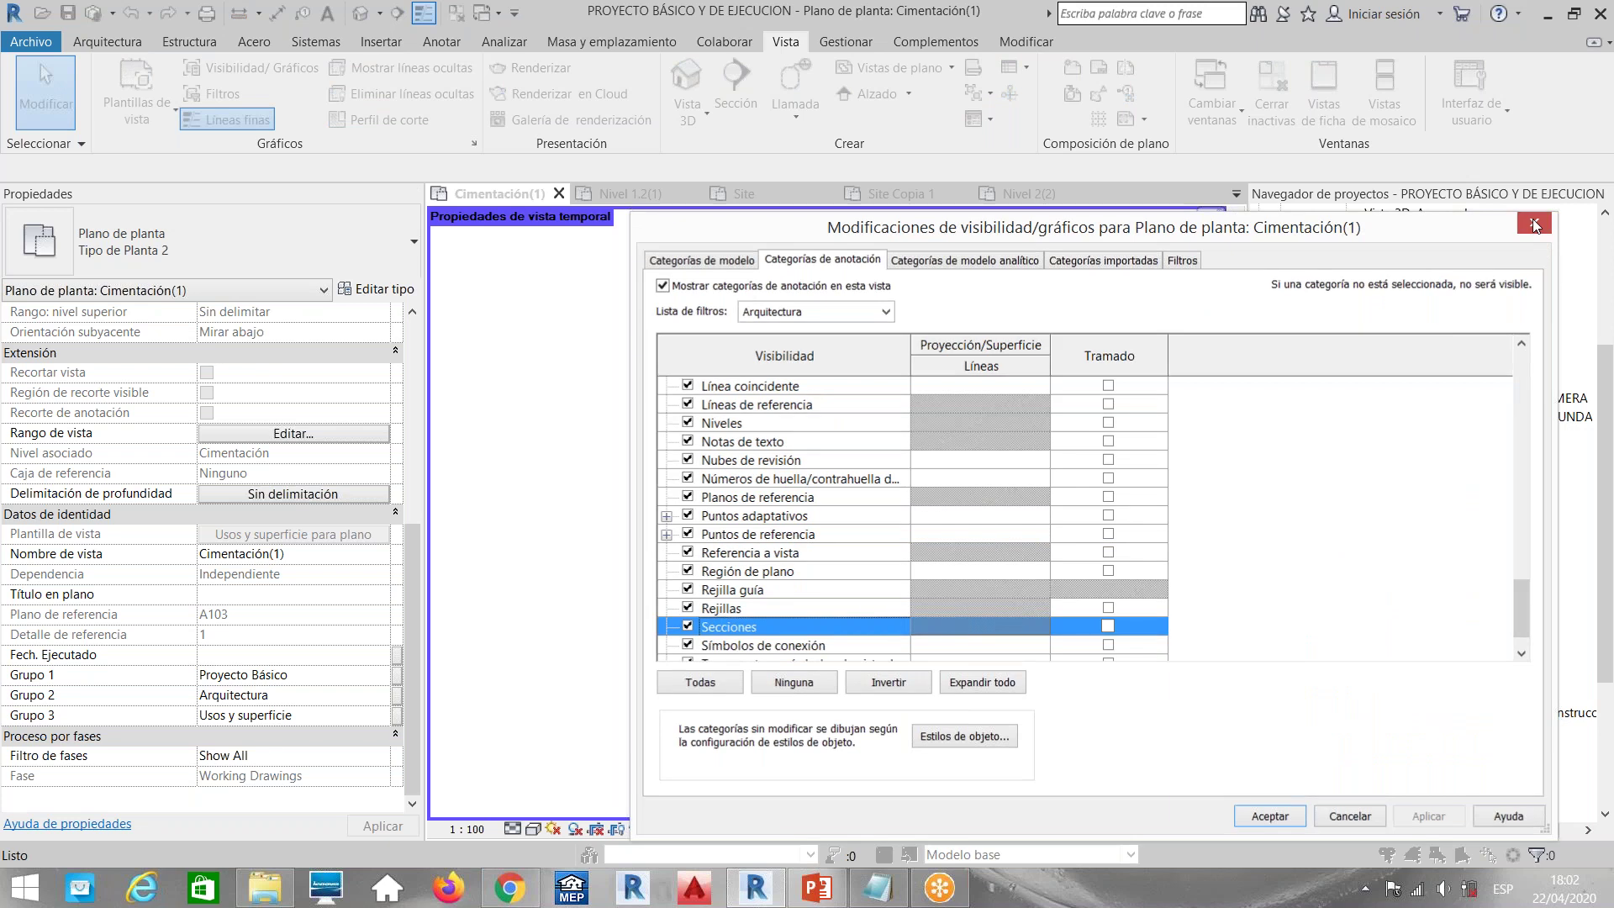
click(1532, 220)
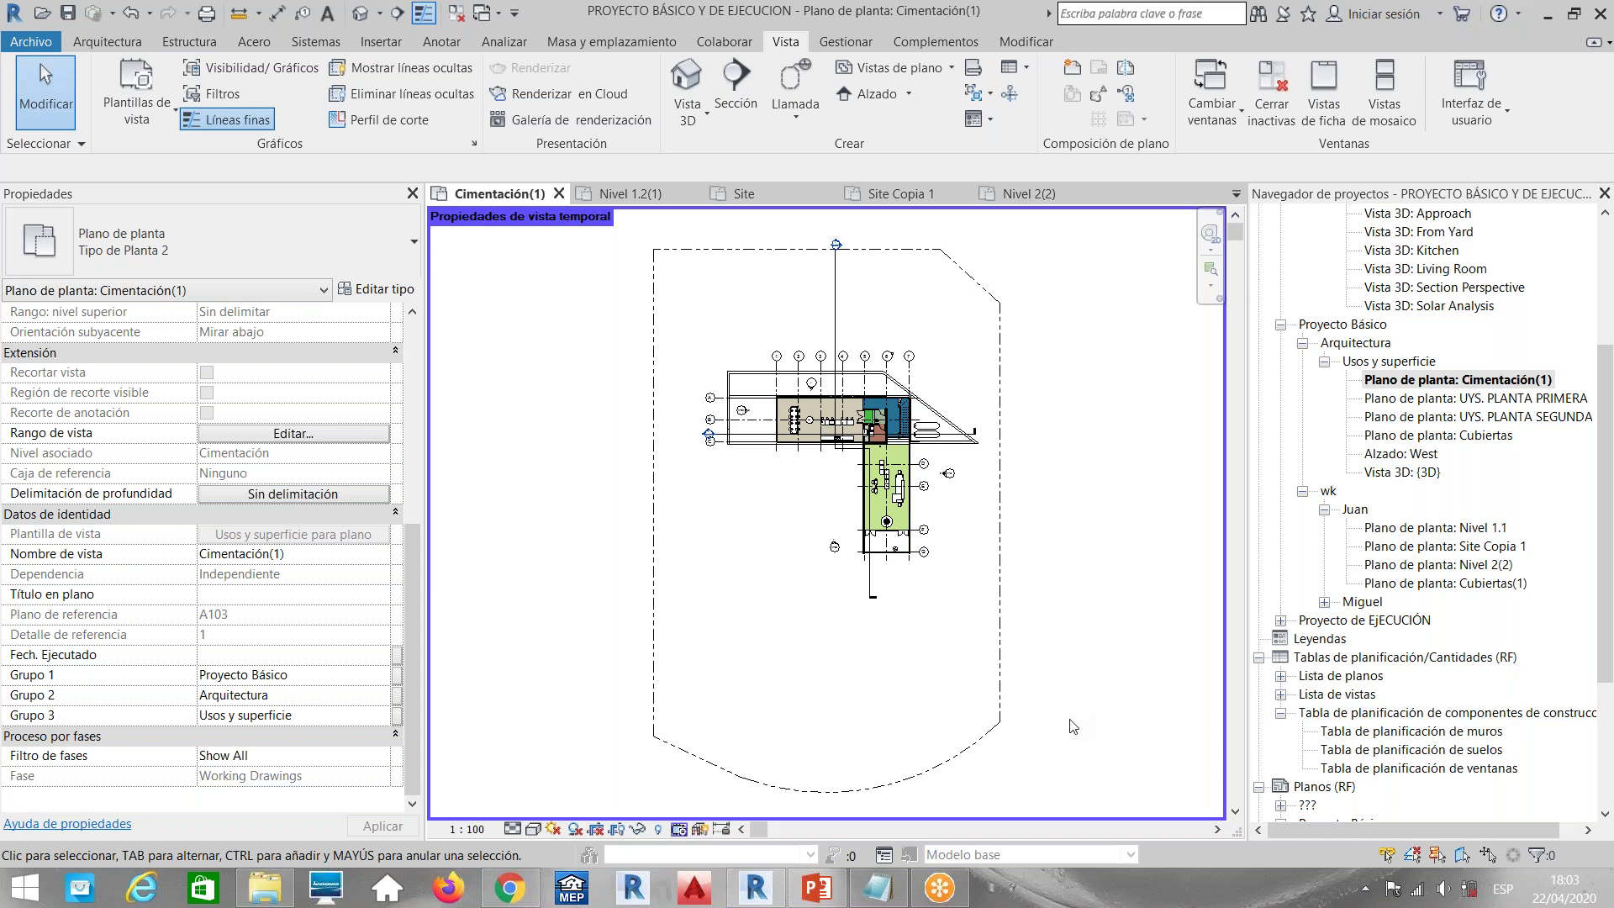
Open the view template assigned to the Nivel 1.1 floor plan under wk and review its model category visibility overrides
click(1402, 528)
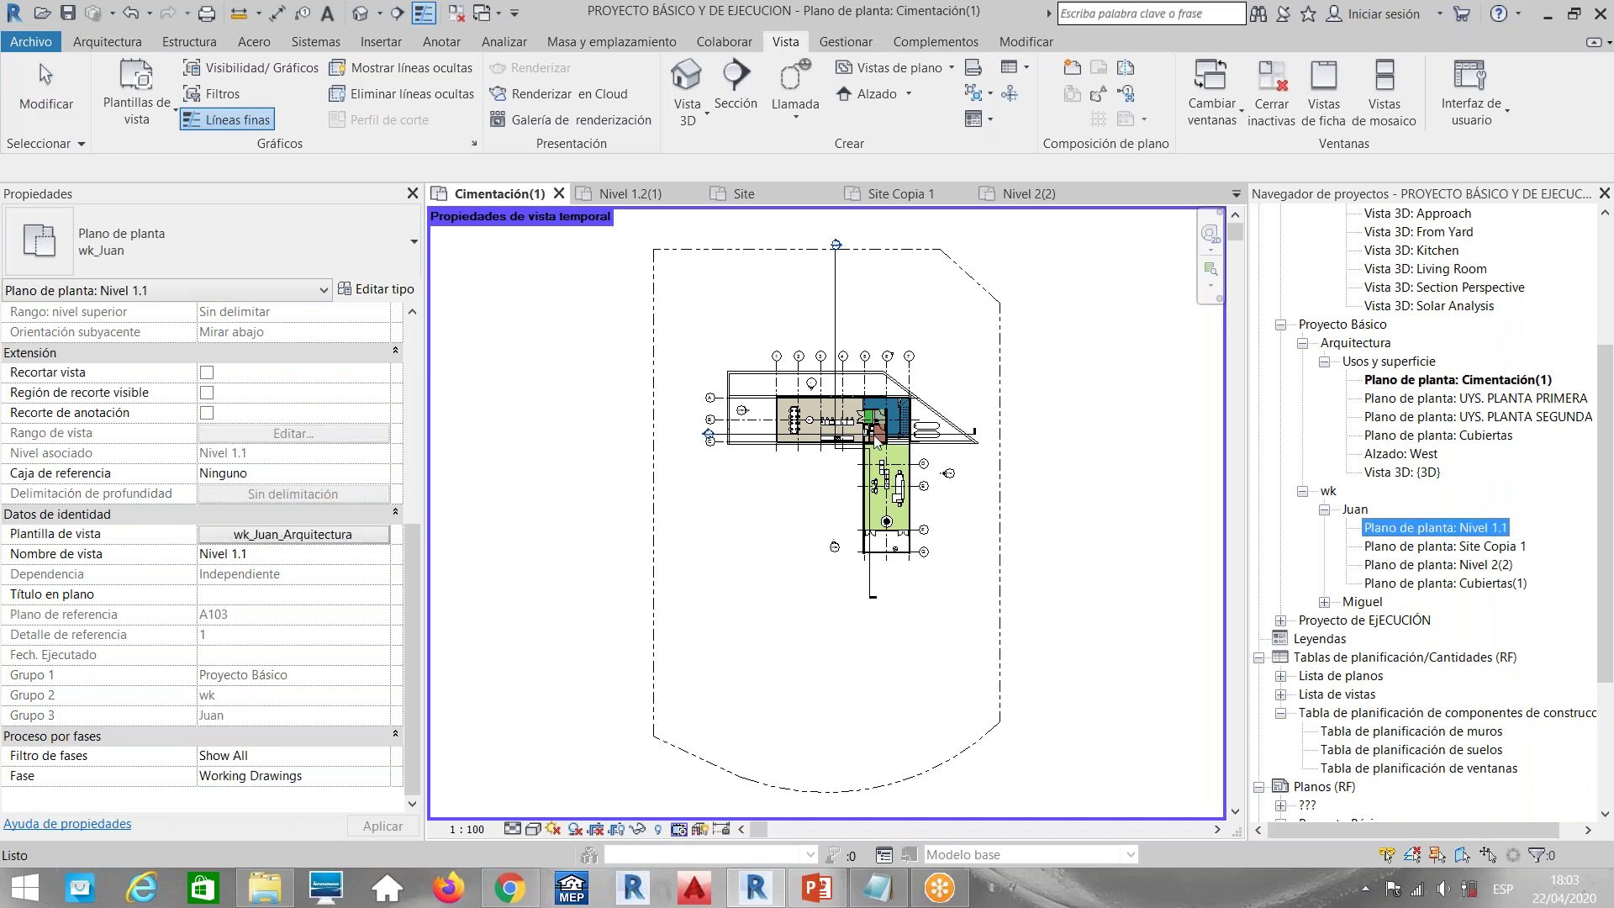
click(317, 537)
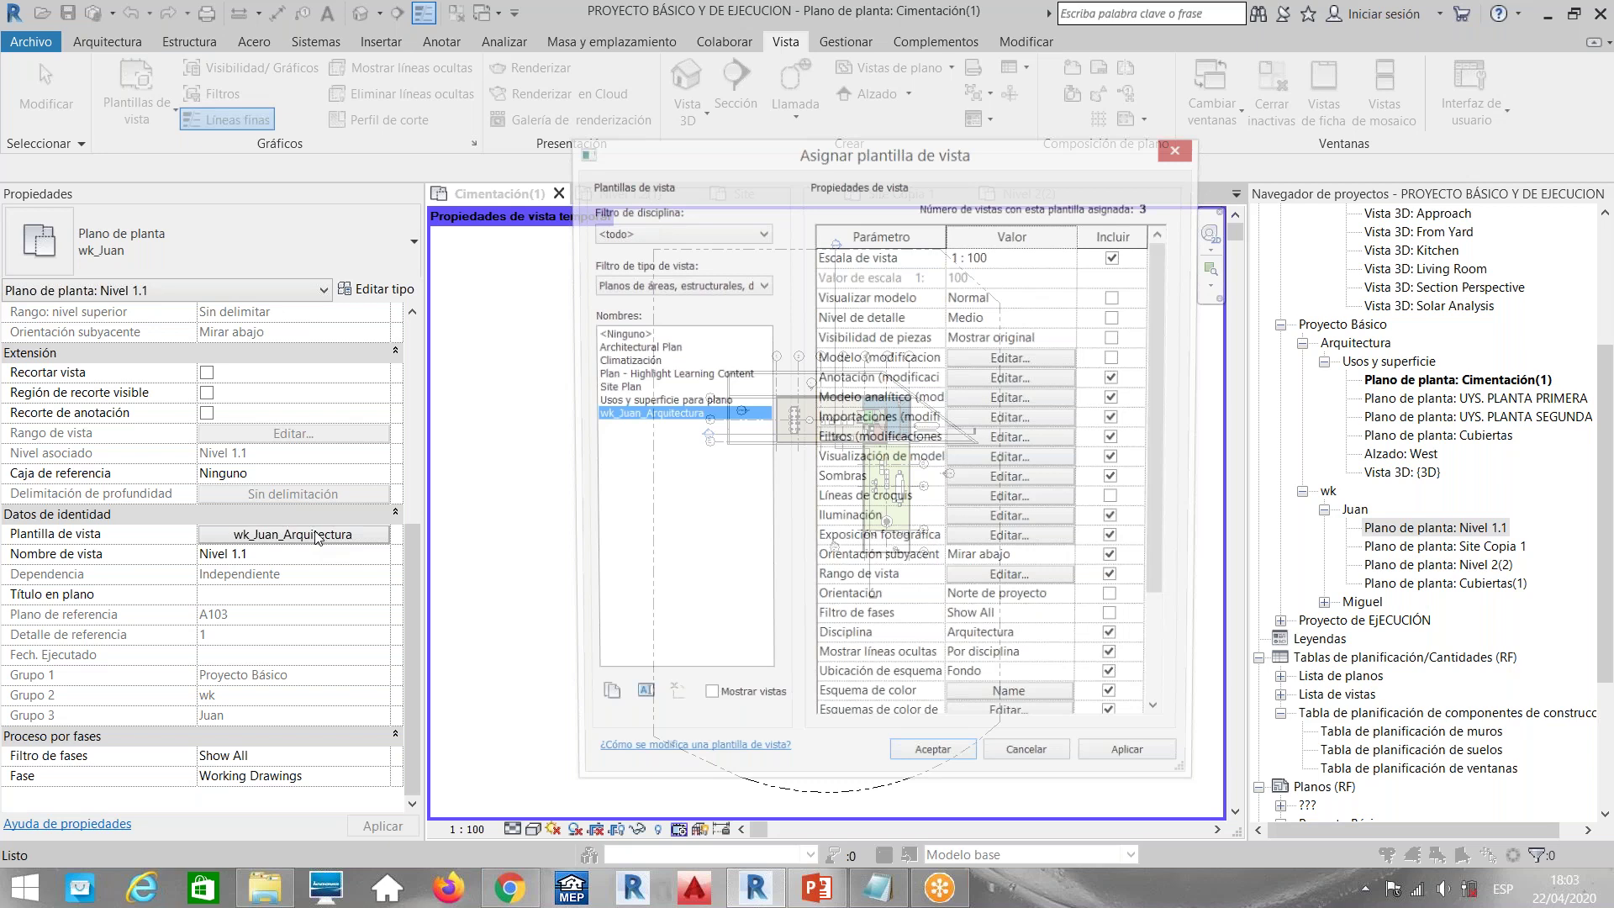
drag(612, 142, 134, 146)
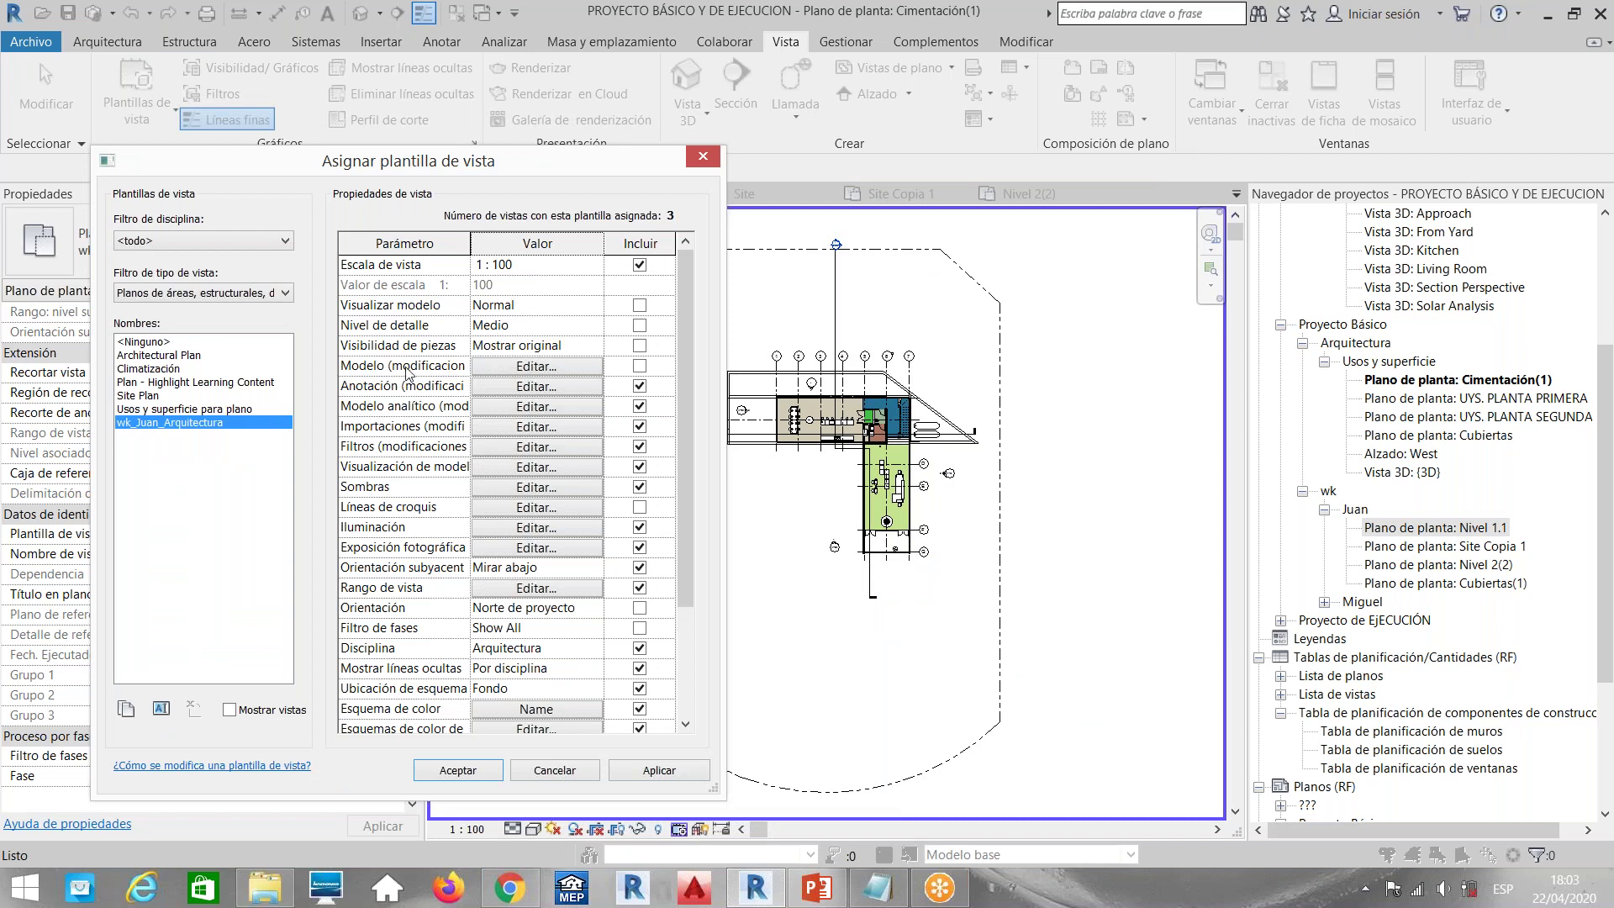
click(531, 367)
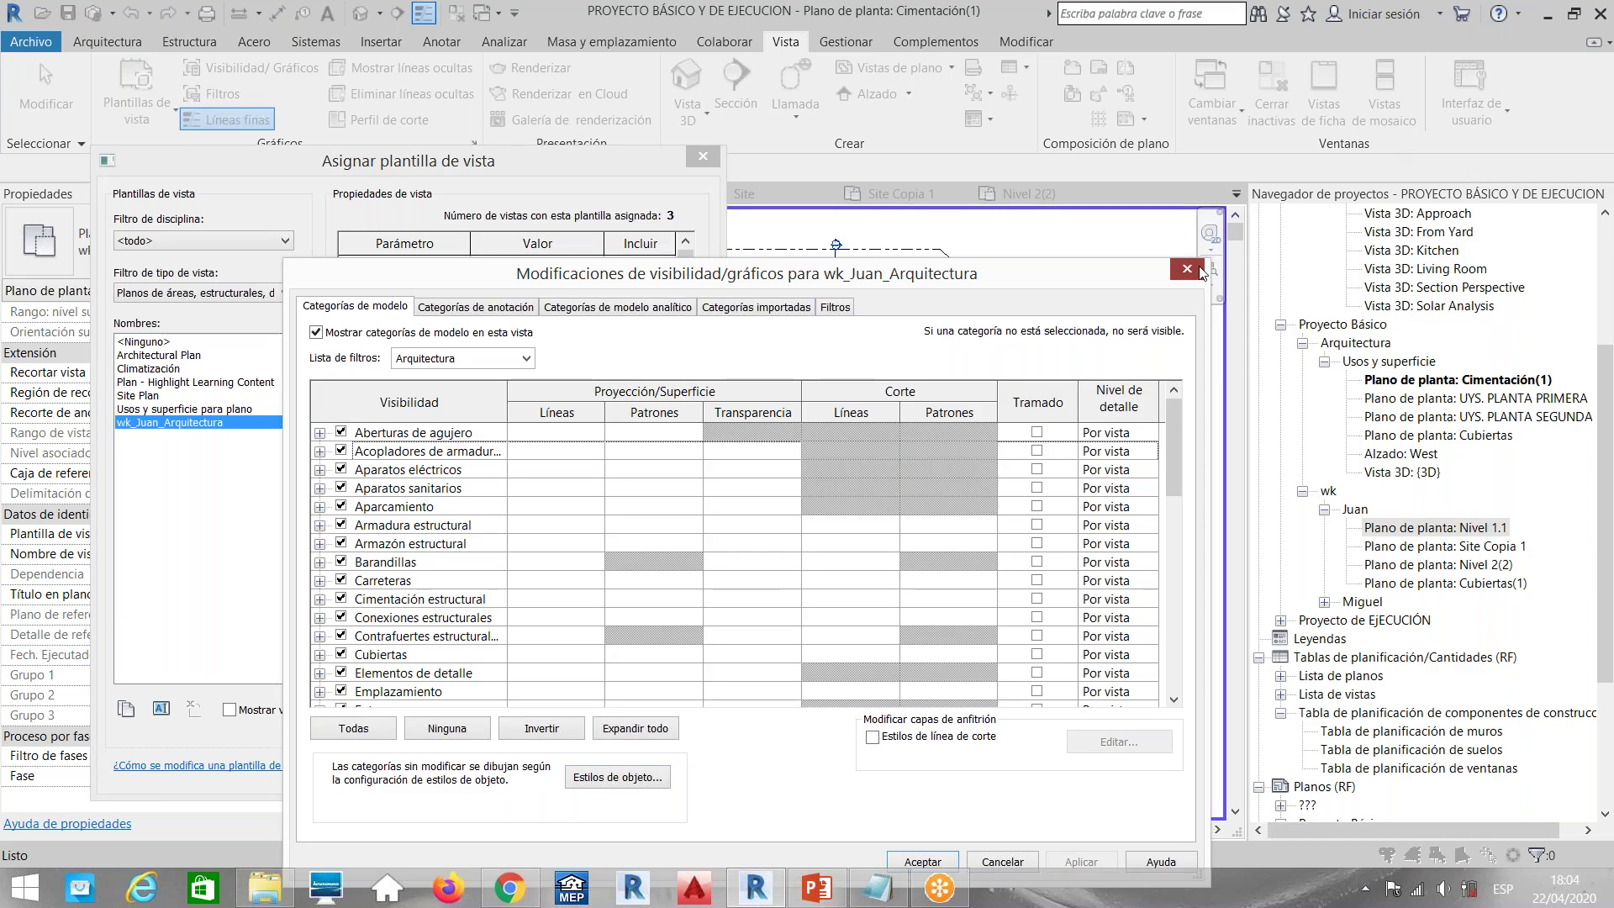
click(1199, 269)
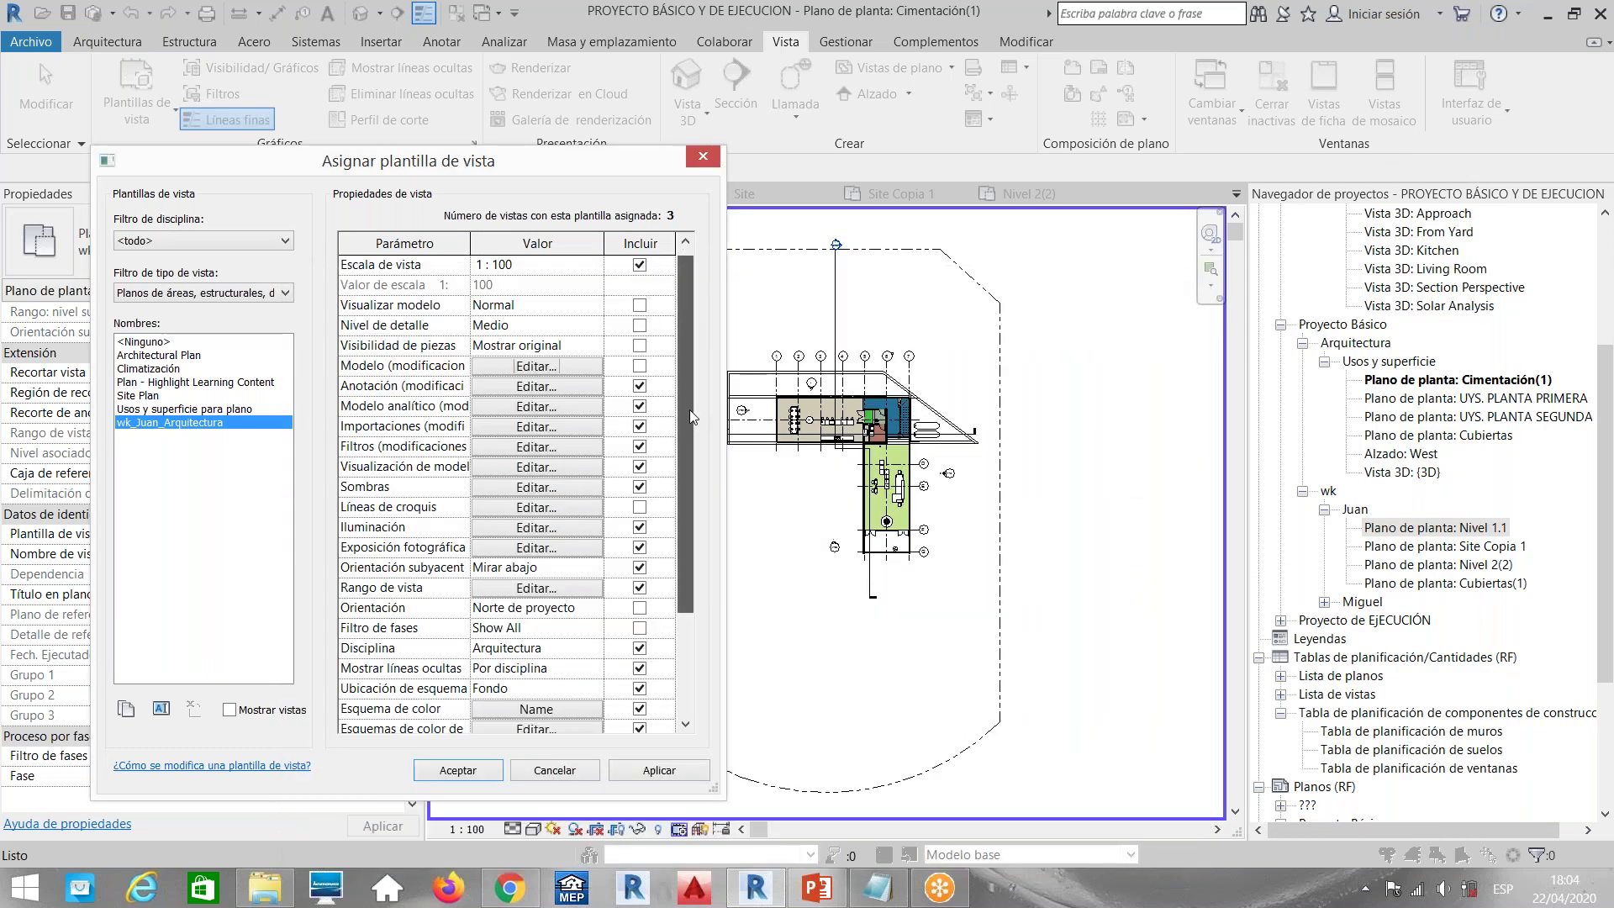
Review which parameters the Nivel 1.1 view template includes, down to Grupo 1, Grupo 2 and Grupo 3, and close it without changes
scroll(528, 647, down, 3)
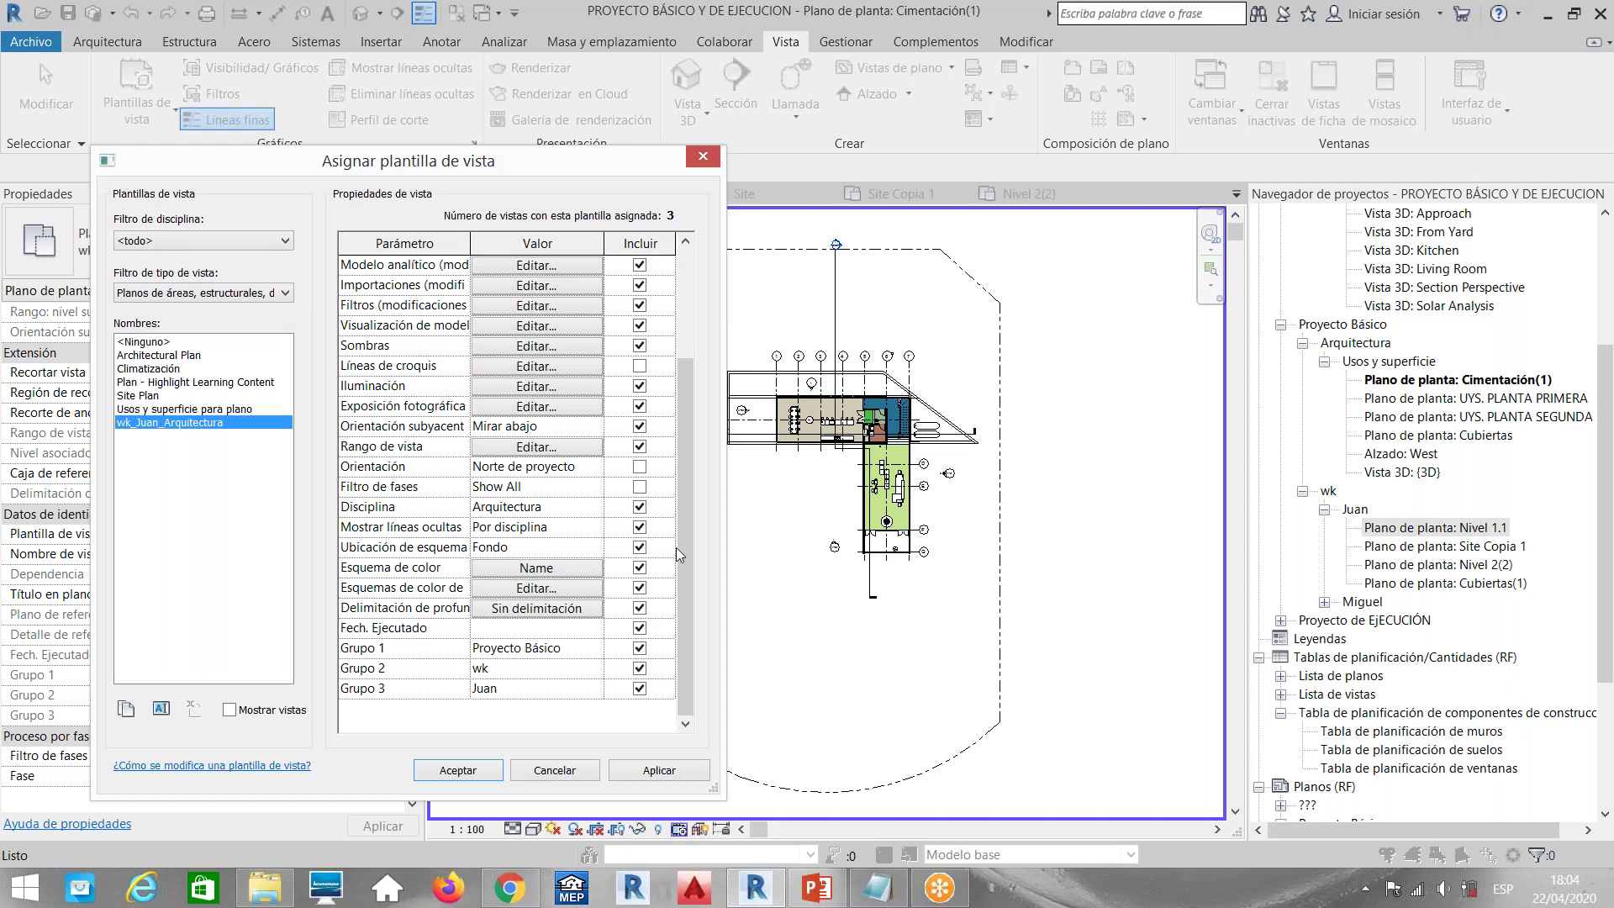
scroll(484, 546, up, 3)
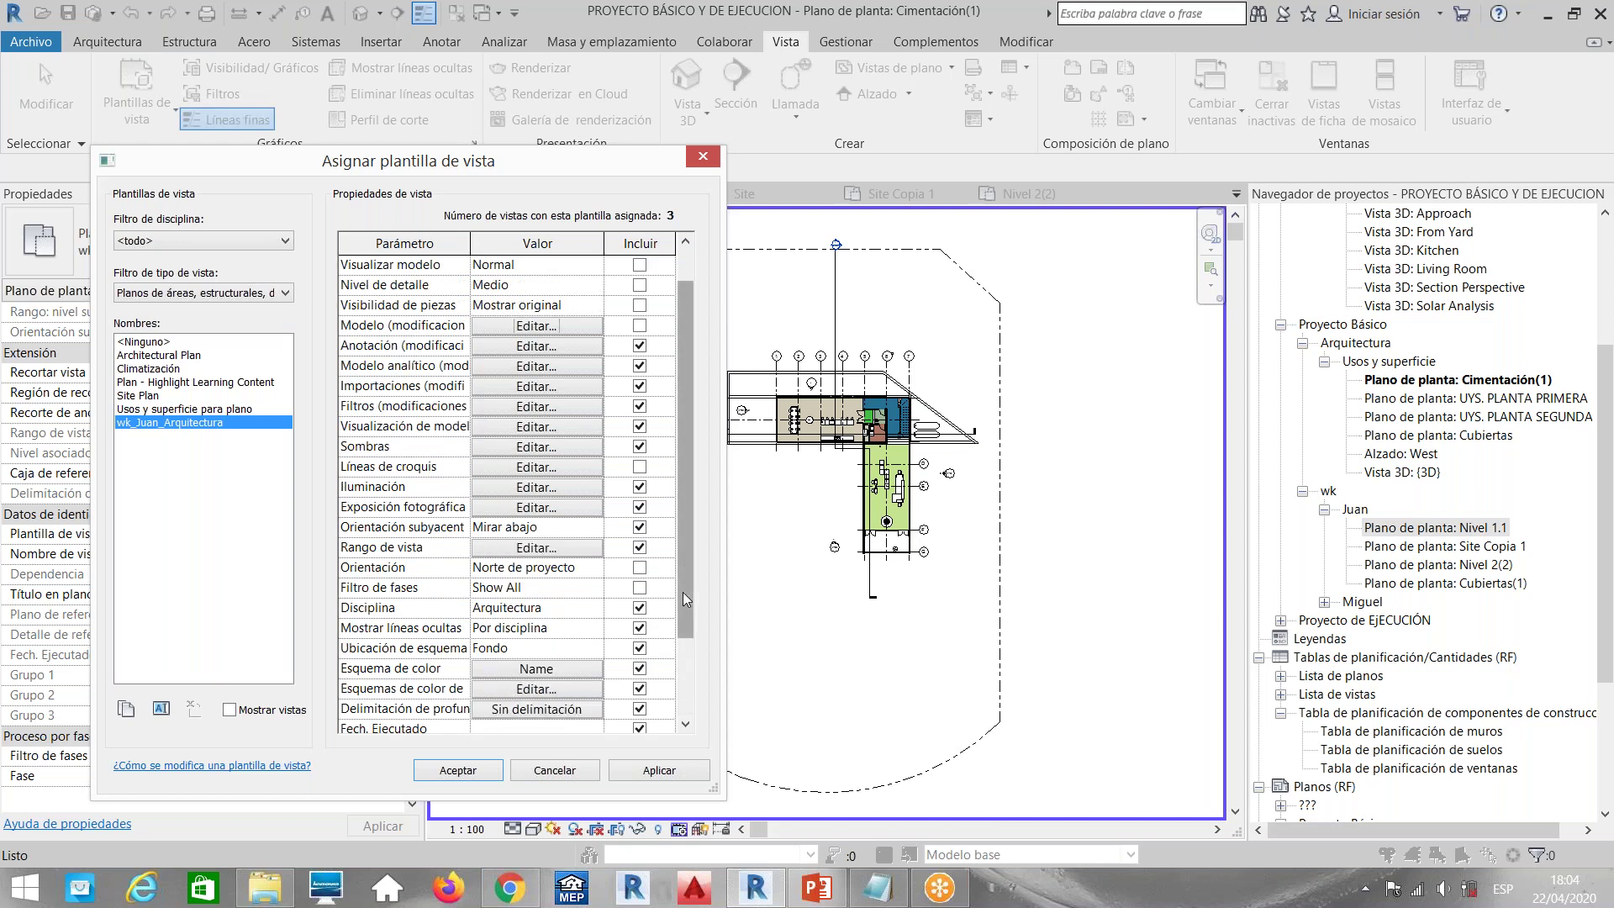
drag(683, 592, 678, 682)
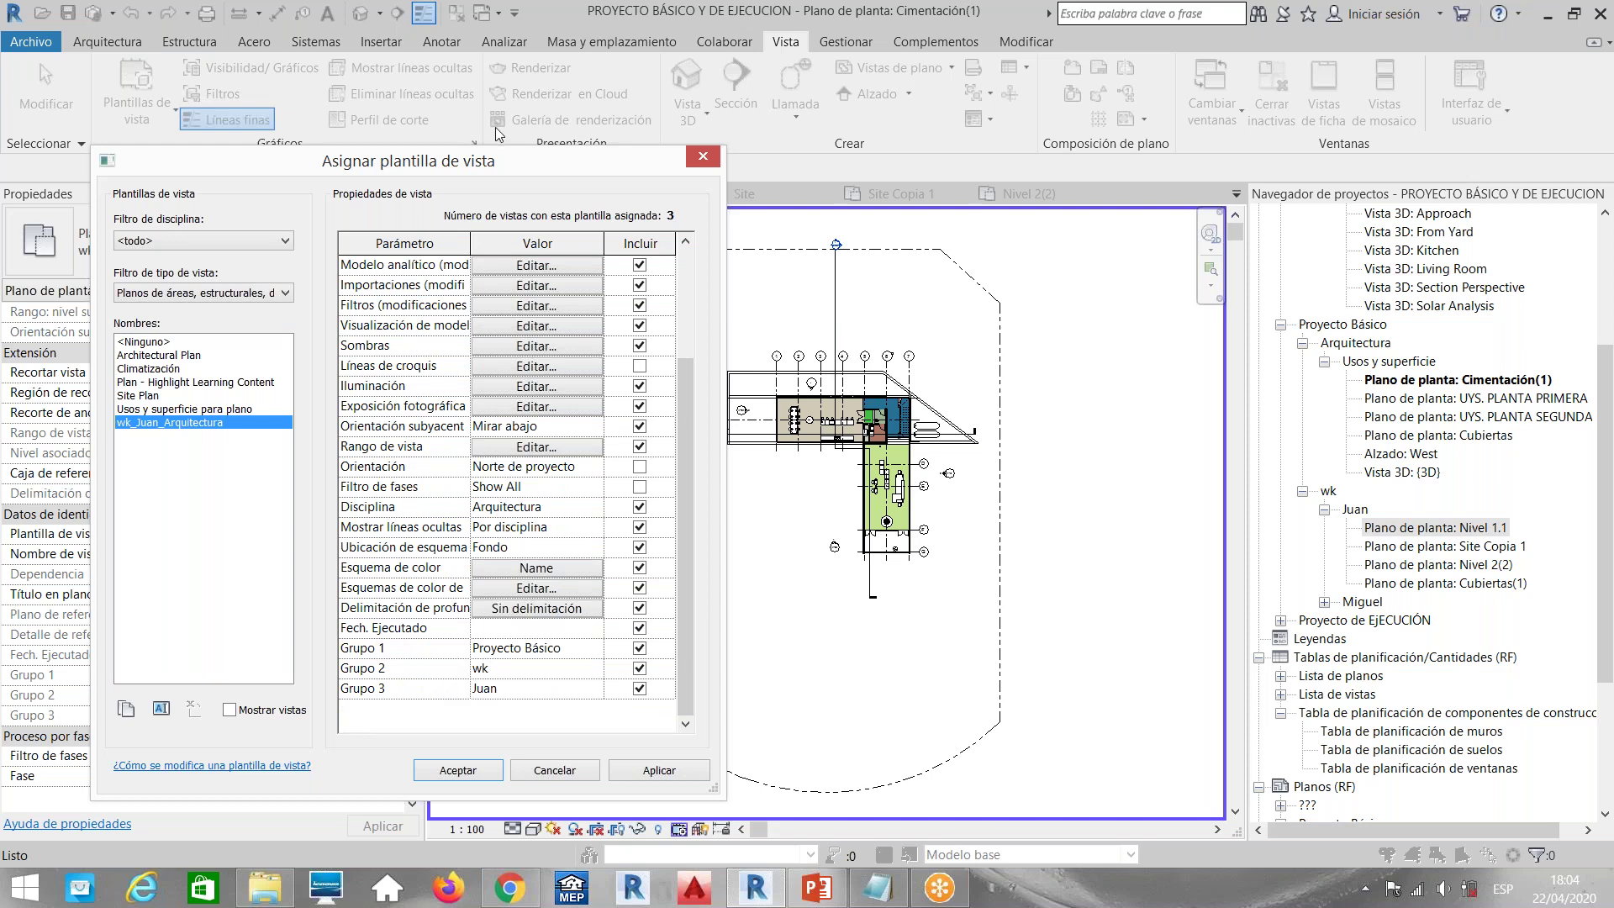
drag(380, 164, 249, 164)
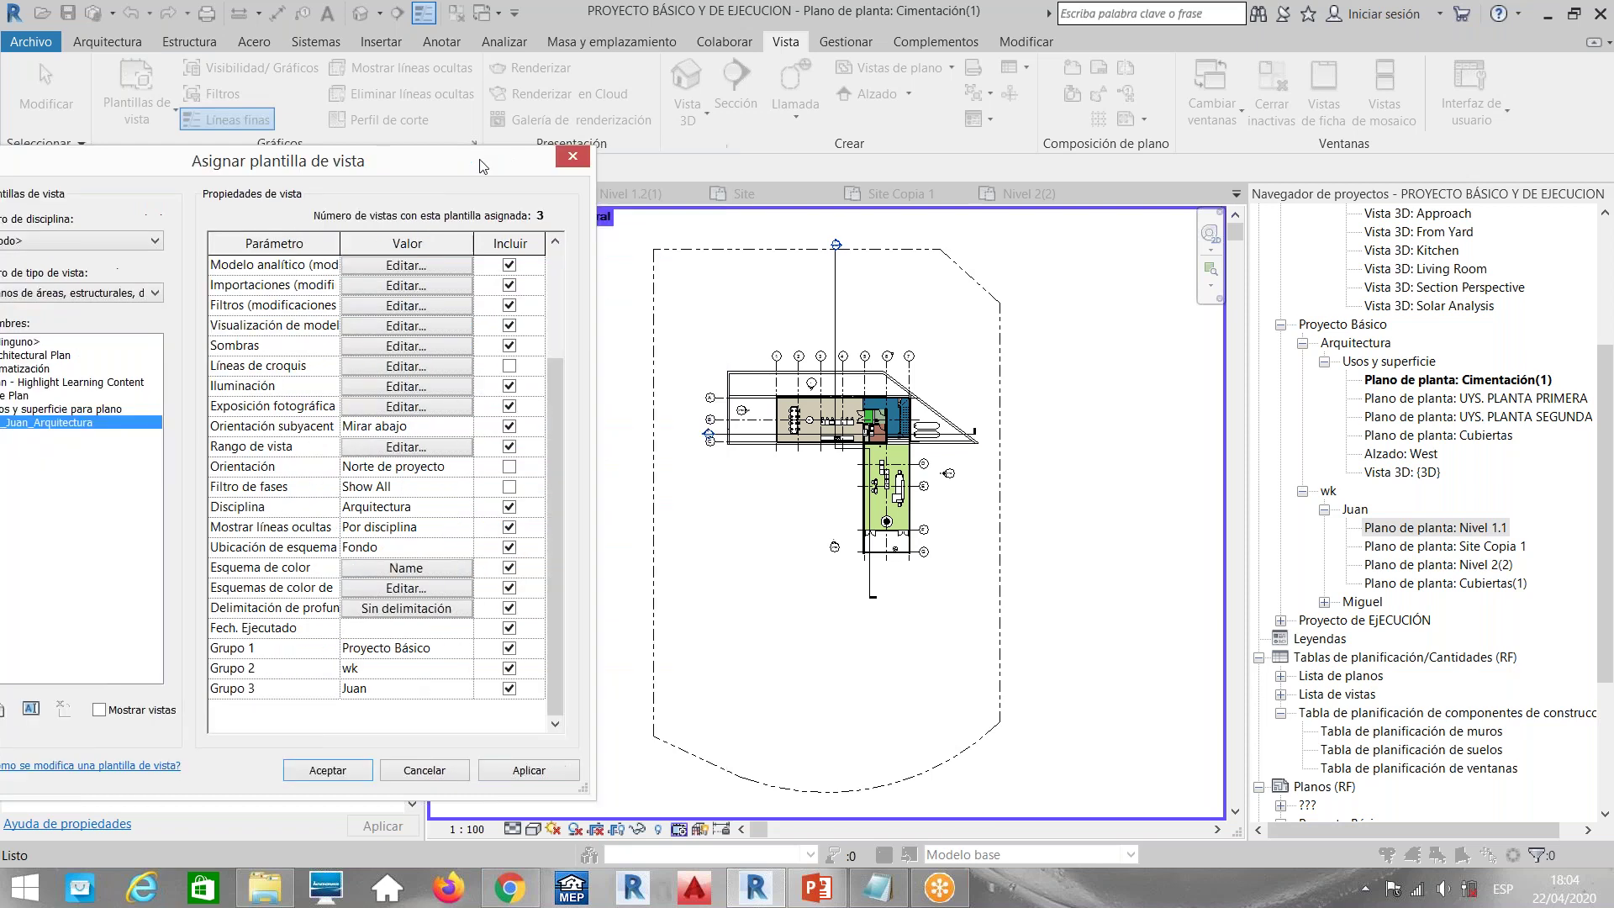
click(573, 156)
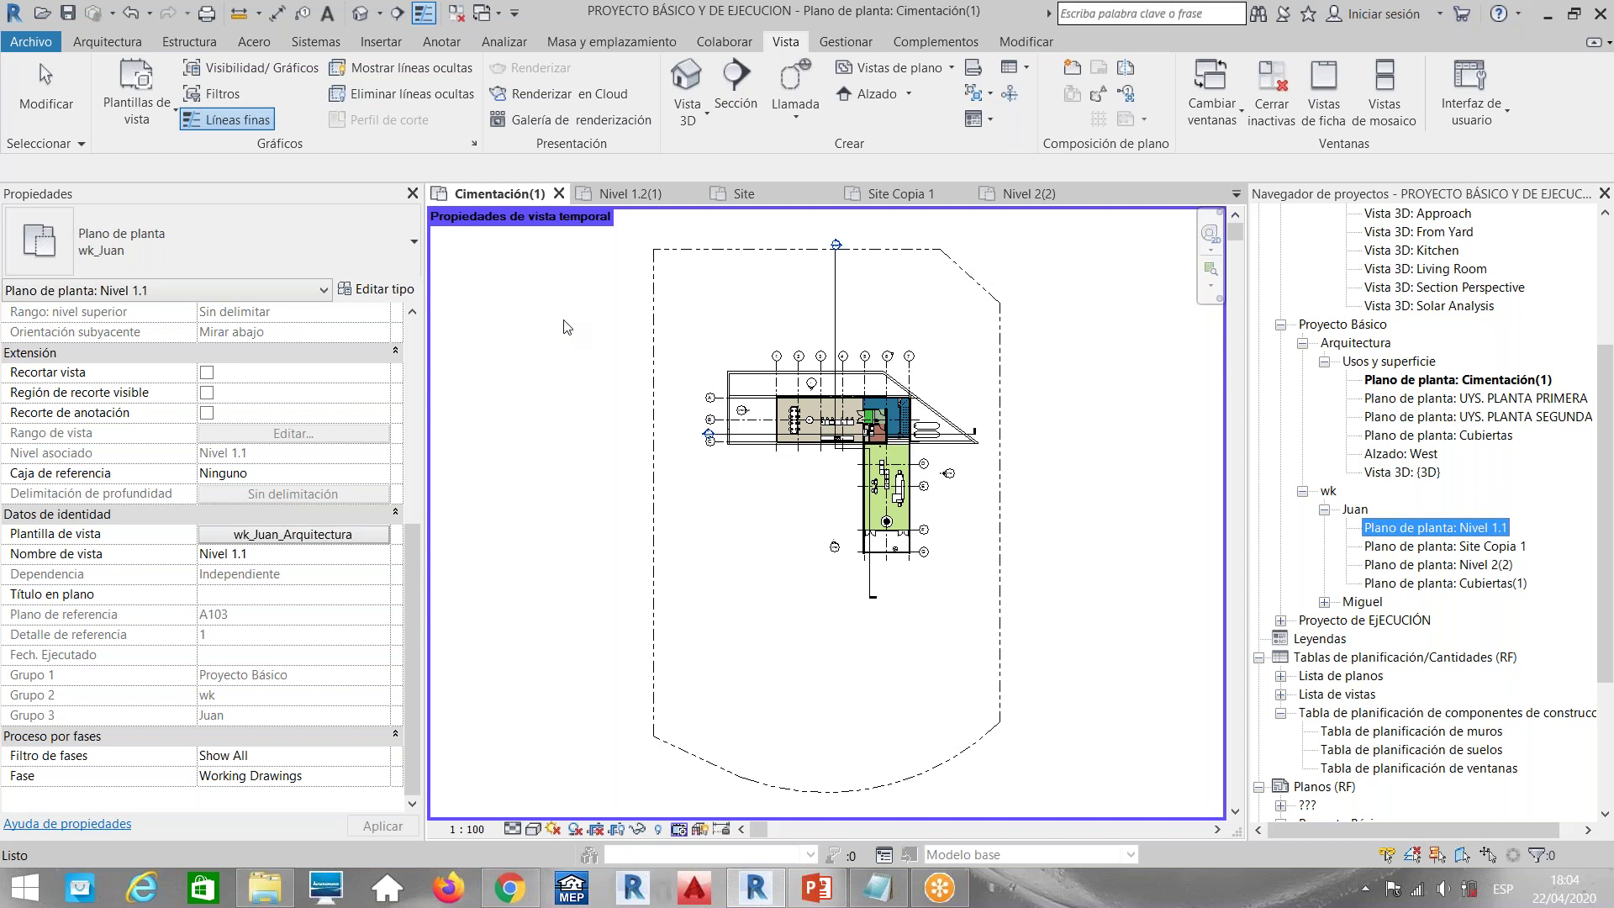
click(1088, 695)
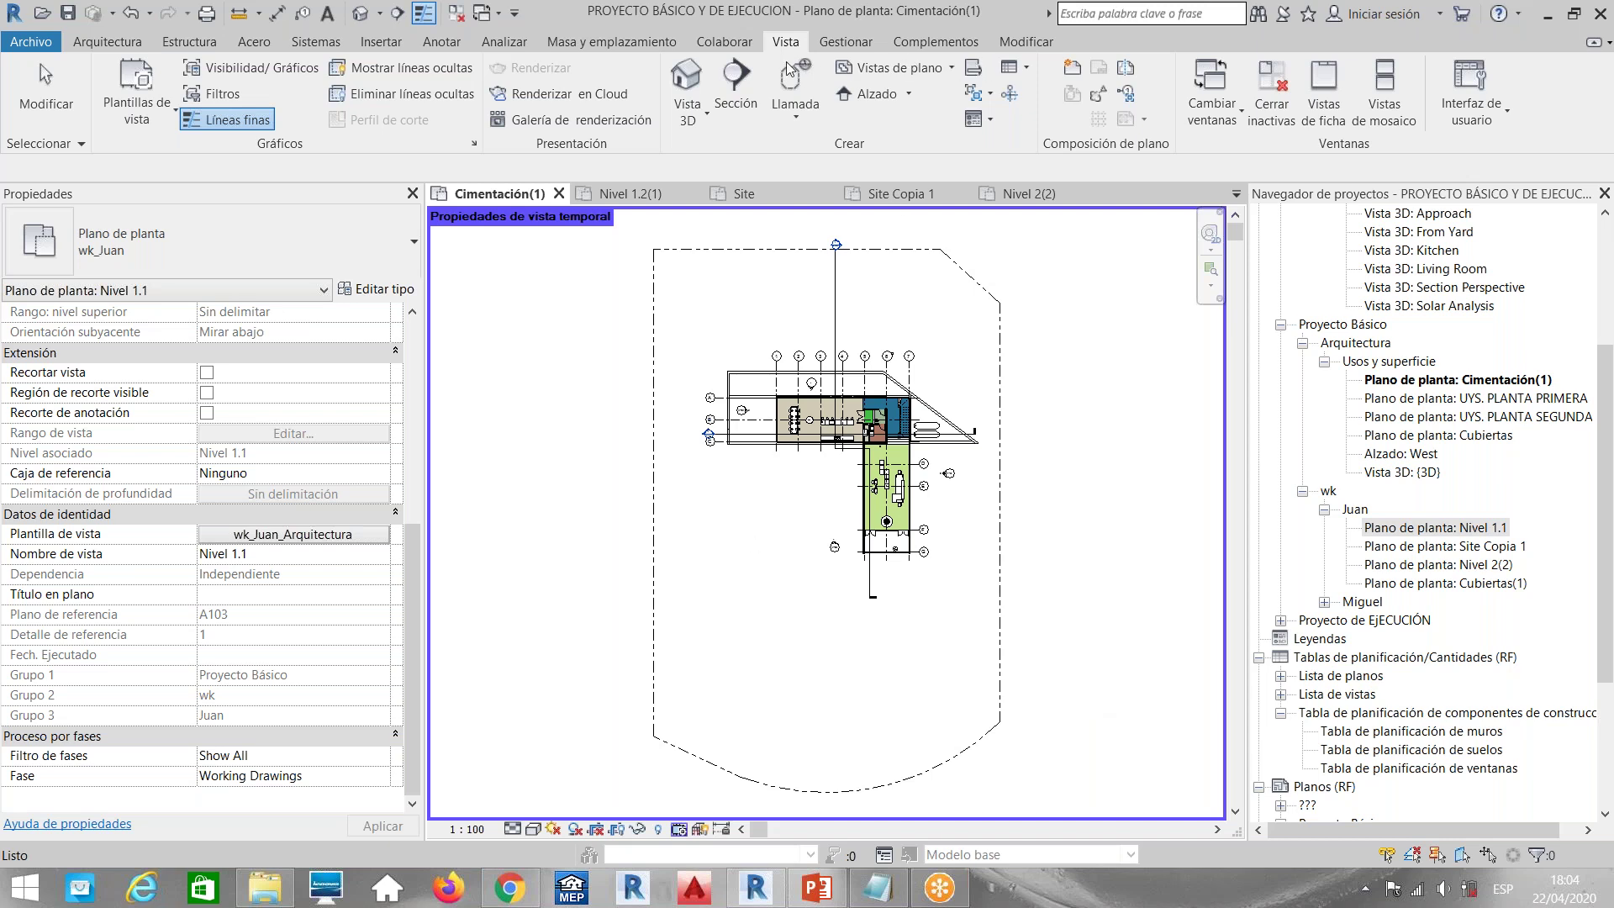
Switch to the PowerPoint presentation and view closing slide 15, title slide 1 and slide 3
click(810, 889)
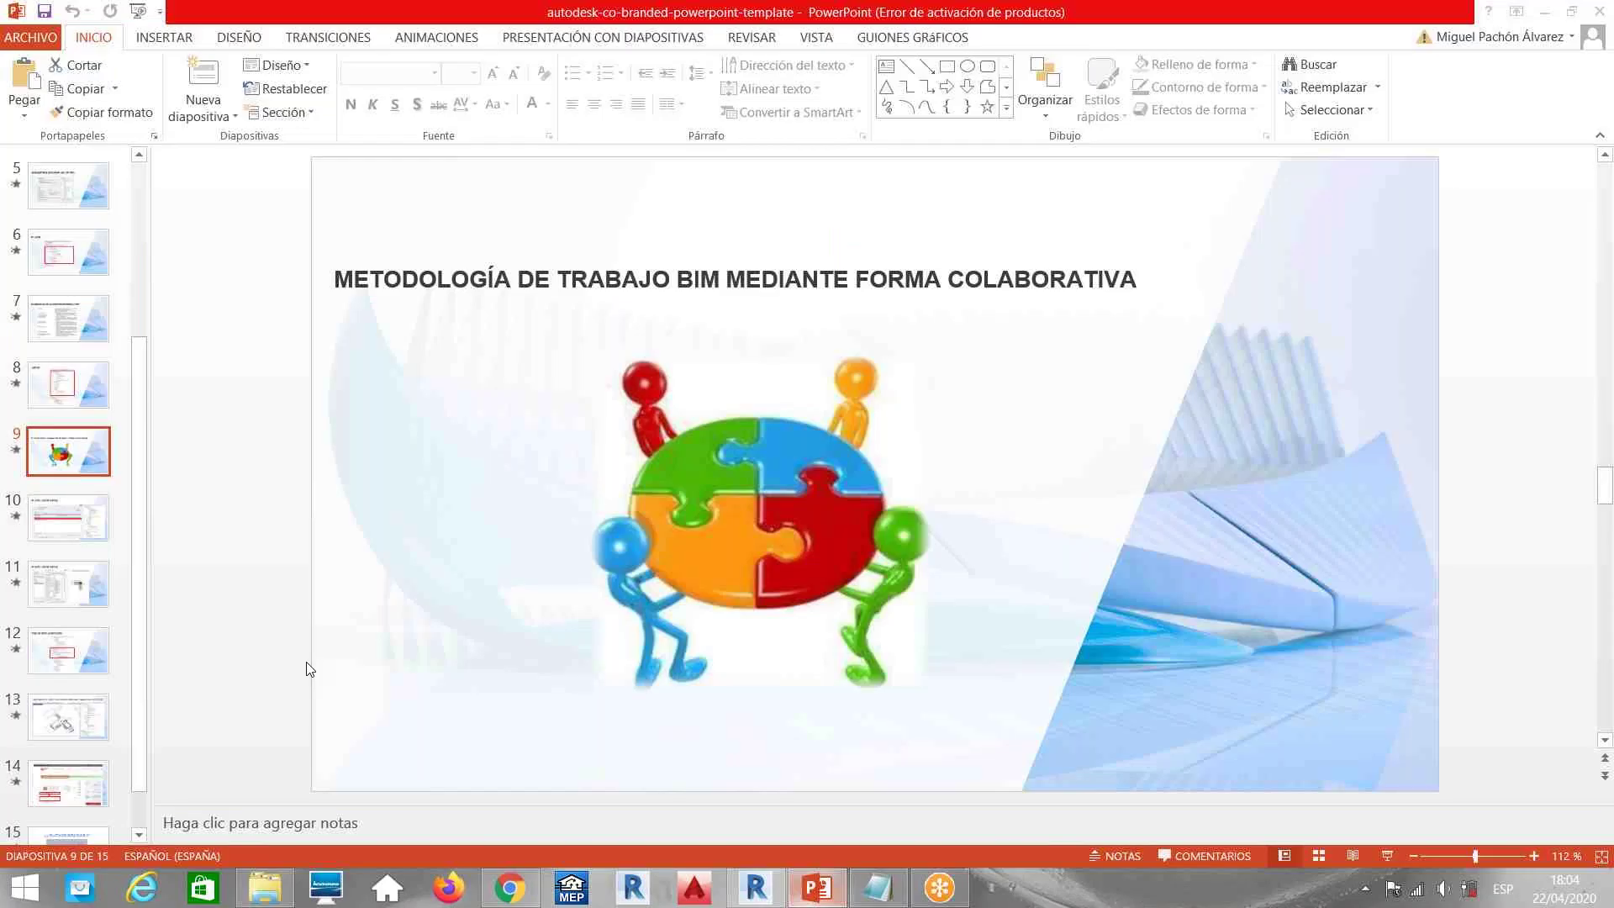
click(68, 805)
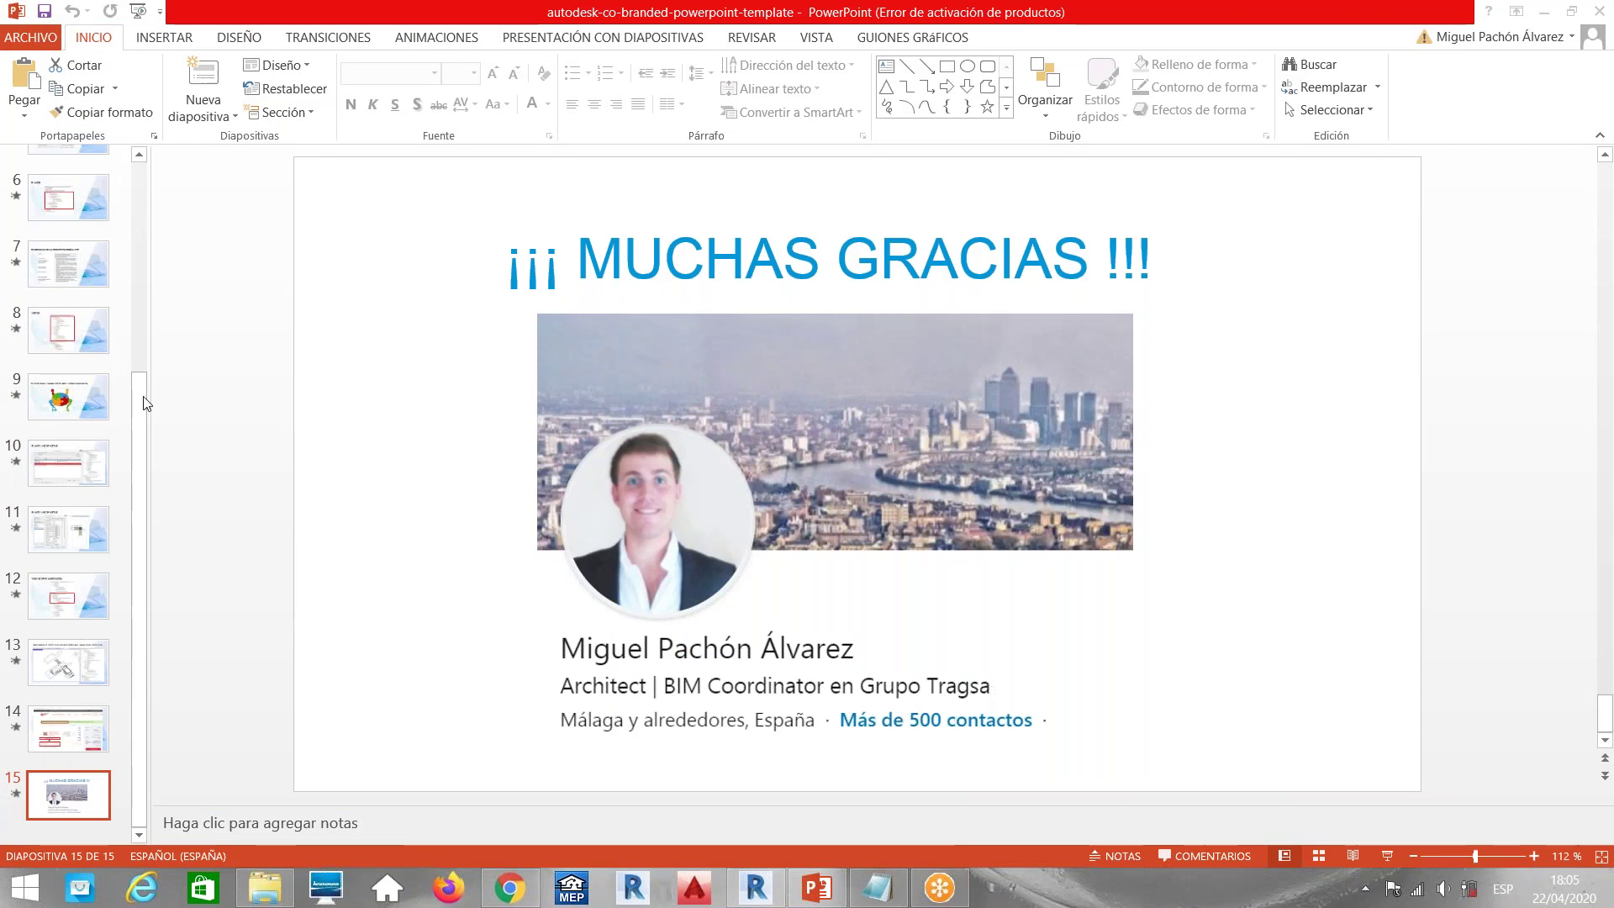
scroll(122, 395, up, 5)
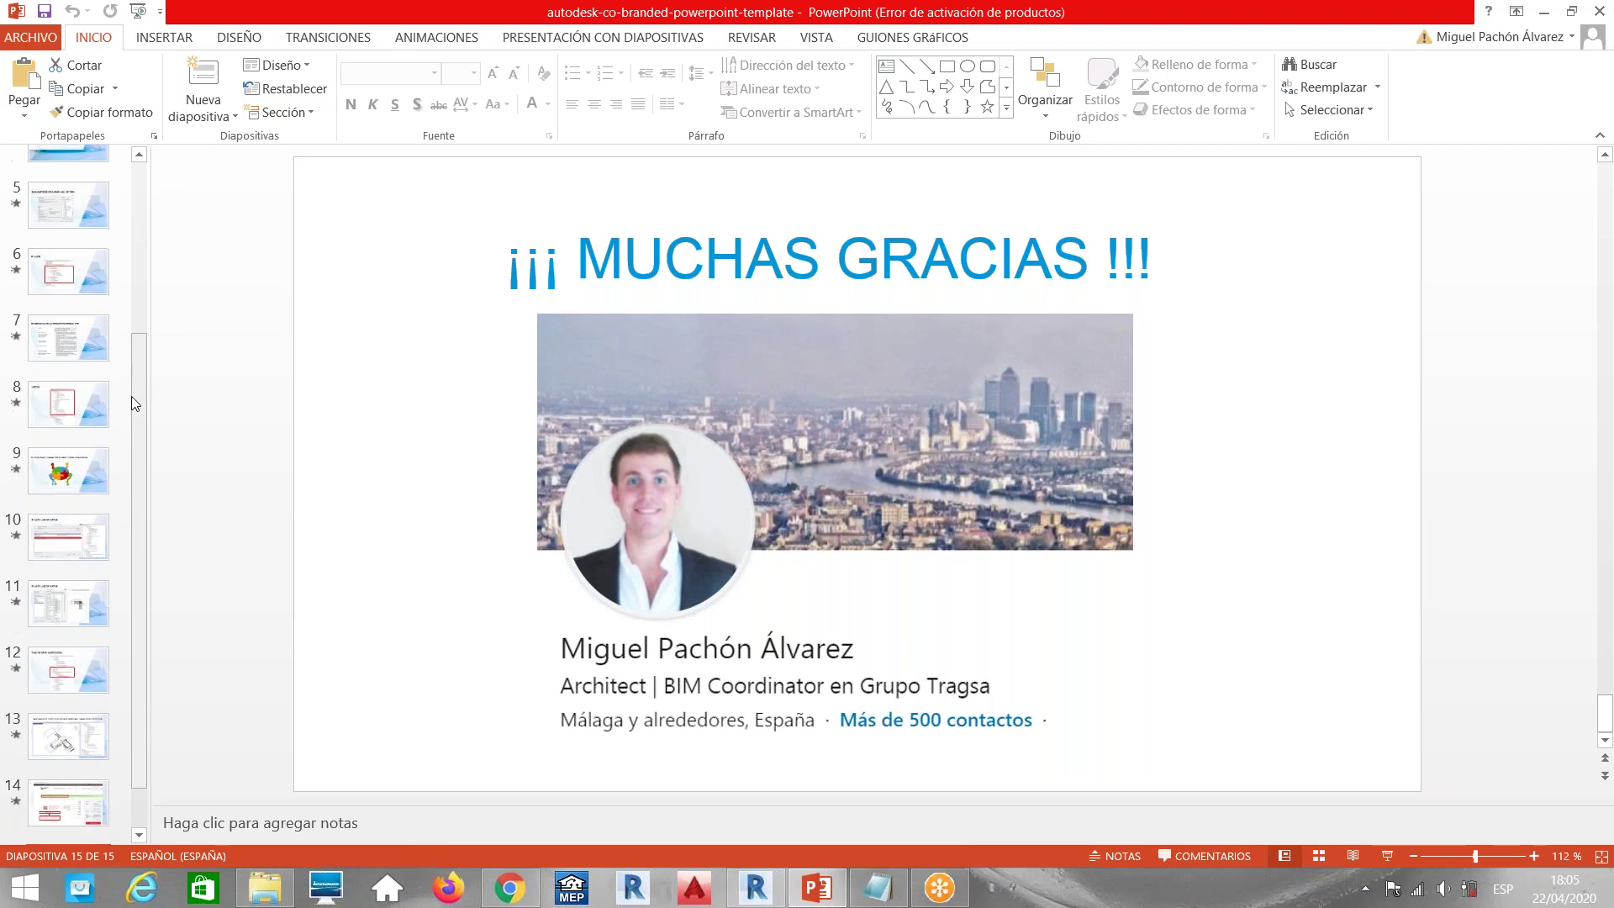
click(106, 202)
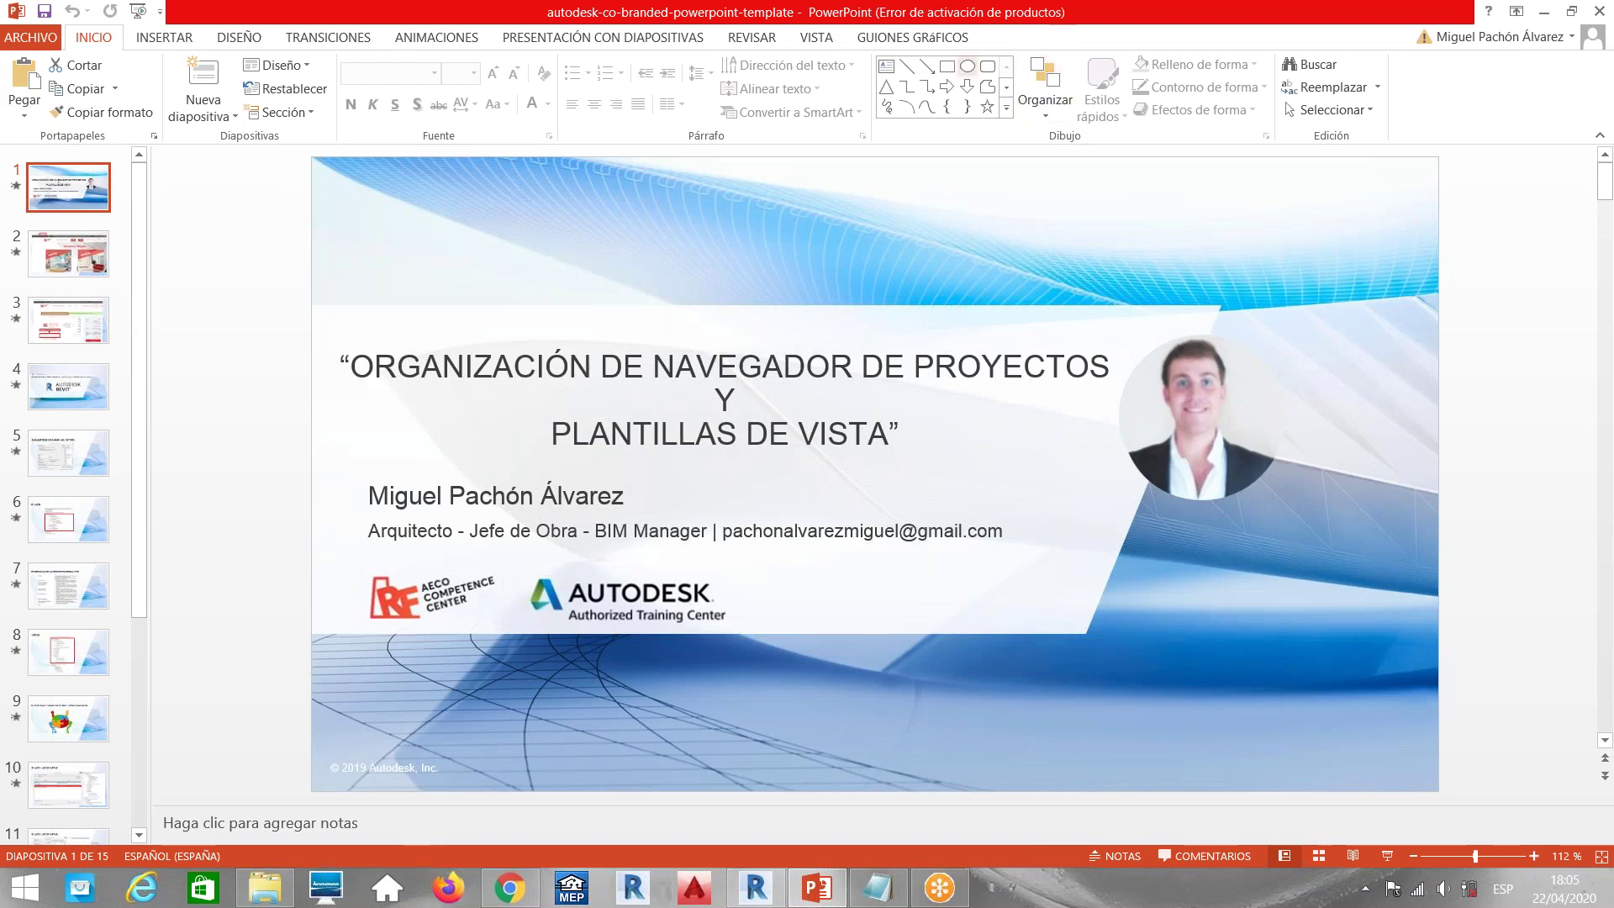
click(80, 314)
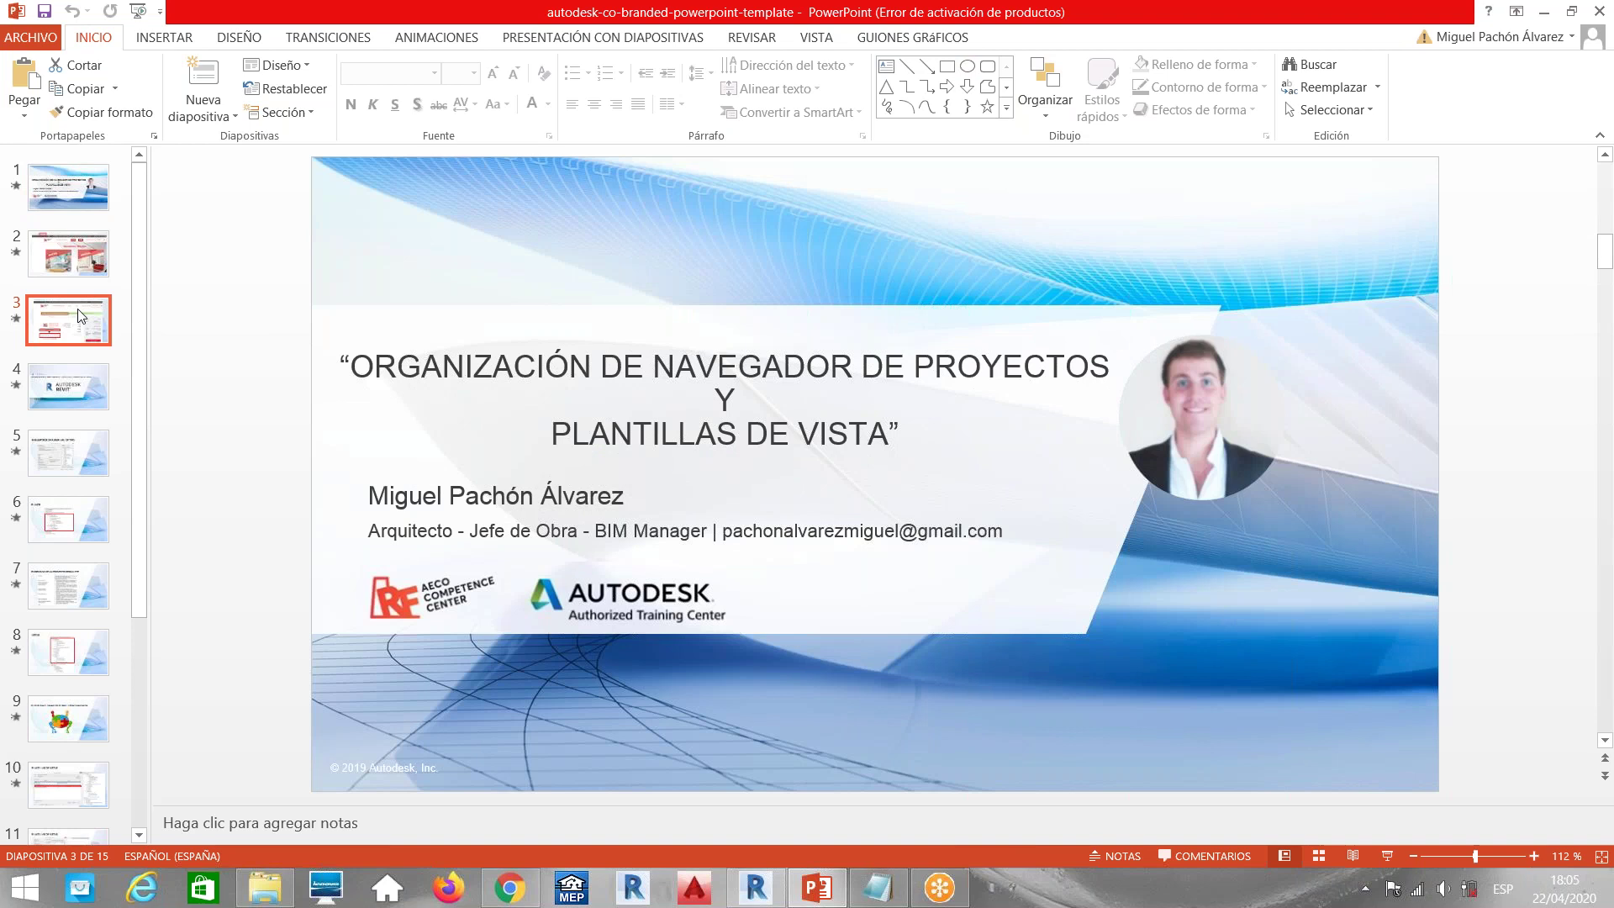